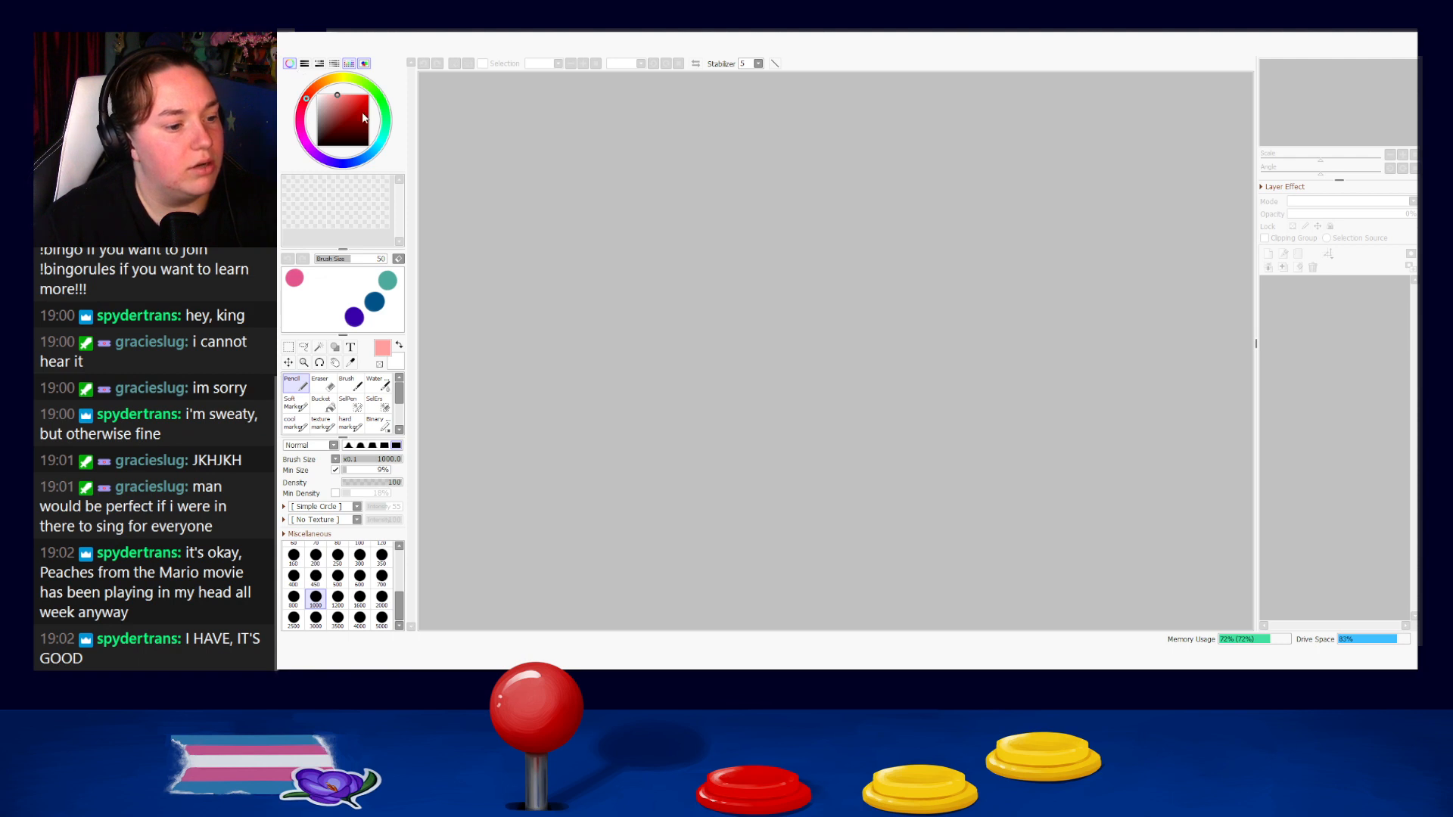
Create a new blank canvas and set the drawing colour to black.
click(900, 411)
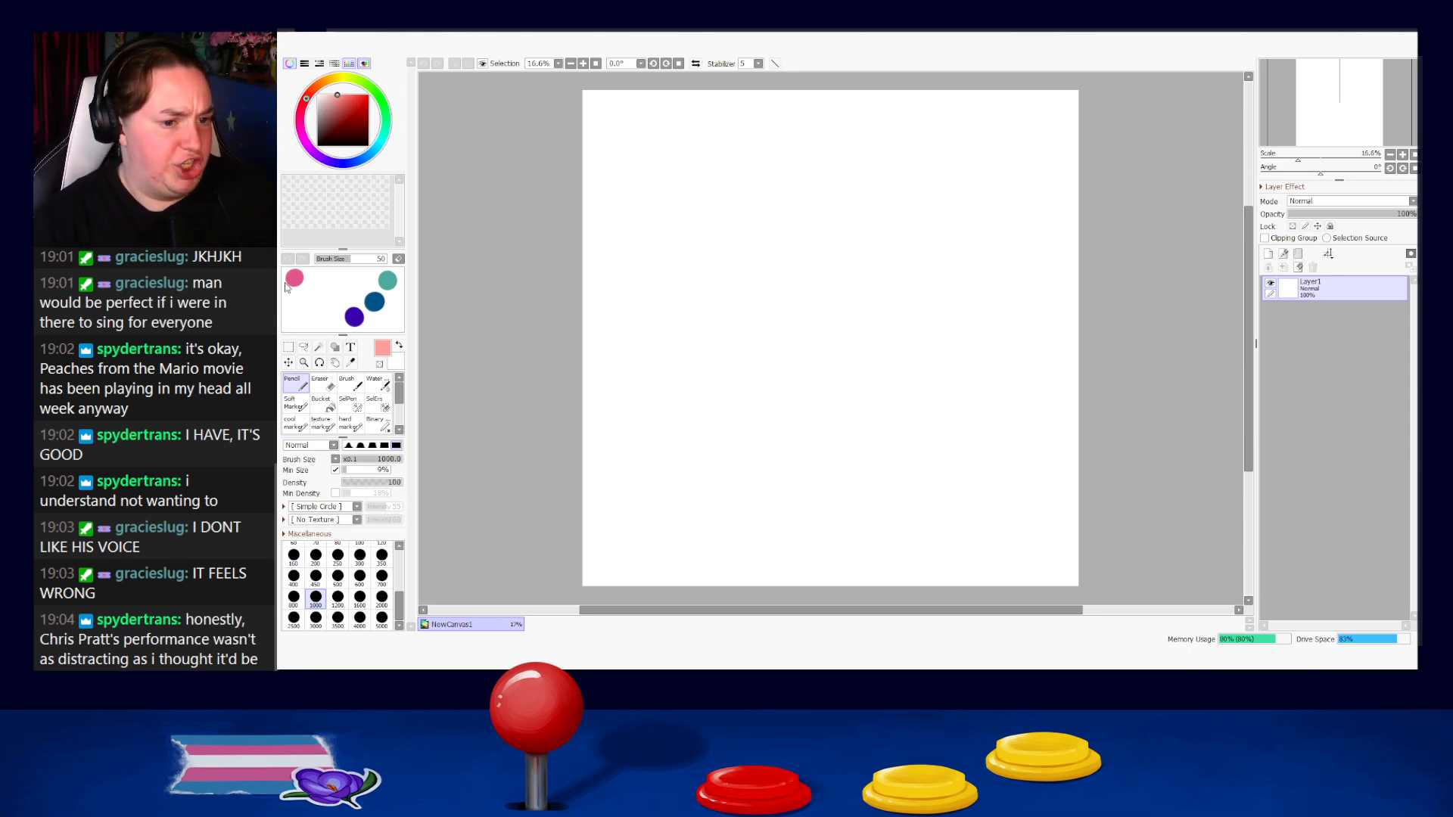
click(320, 148)
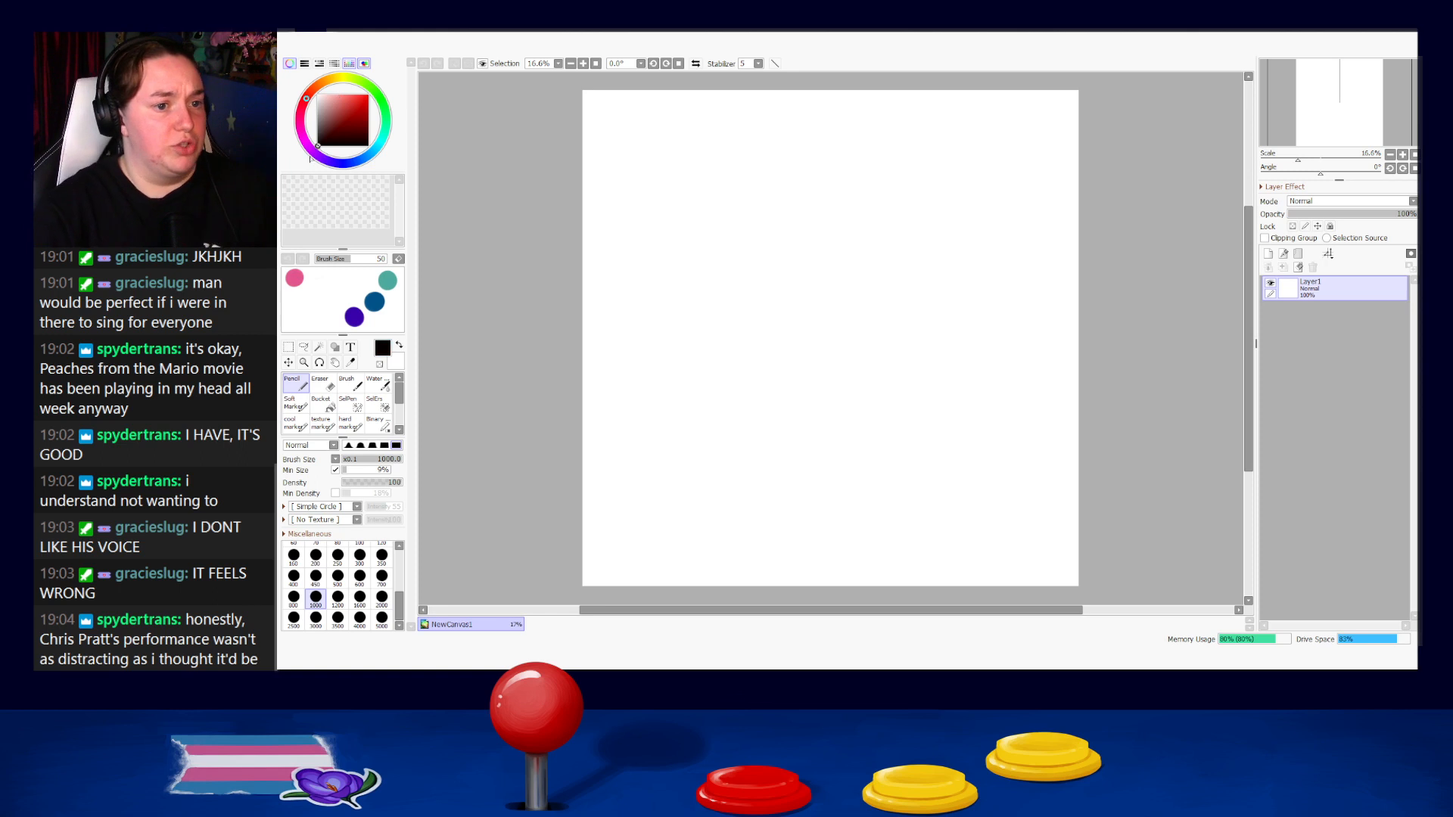
Reduce the pencil's brush size to 60, trying it on the canvas and undoing all test strokes.
mouse_move(639, 269)
mouse_down()
mouse_move(679, 236)
mouse_move(670, 271)
mouse_up()
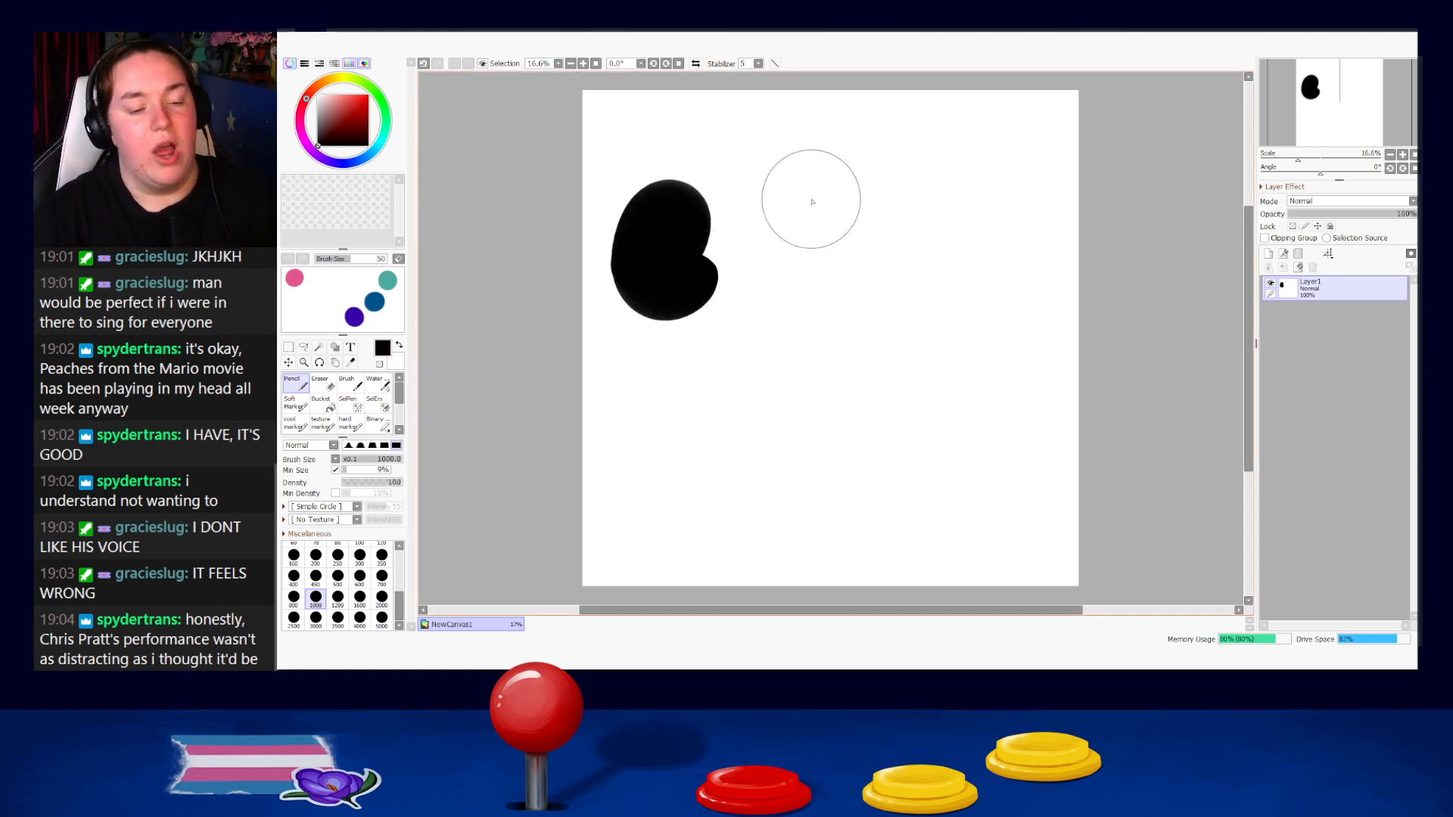
key(bracketleft)
key(bracketleft)
key(bracketleft)
key(bracketleft)
key(bracketleft)
key(bracketleft)
key(bracketleft)
key(bracketleft)
key(bracketleft)
key(bracketleft)
key(bracketleft)
key(bracketleft)
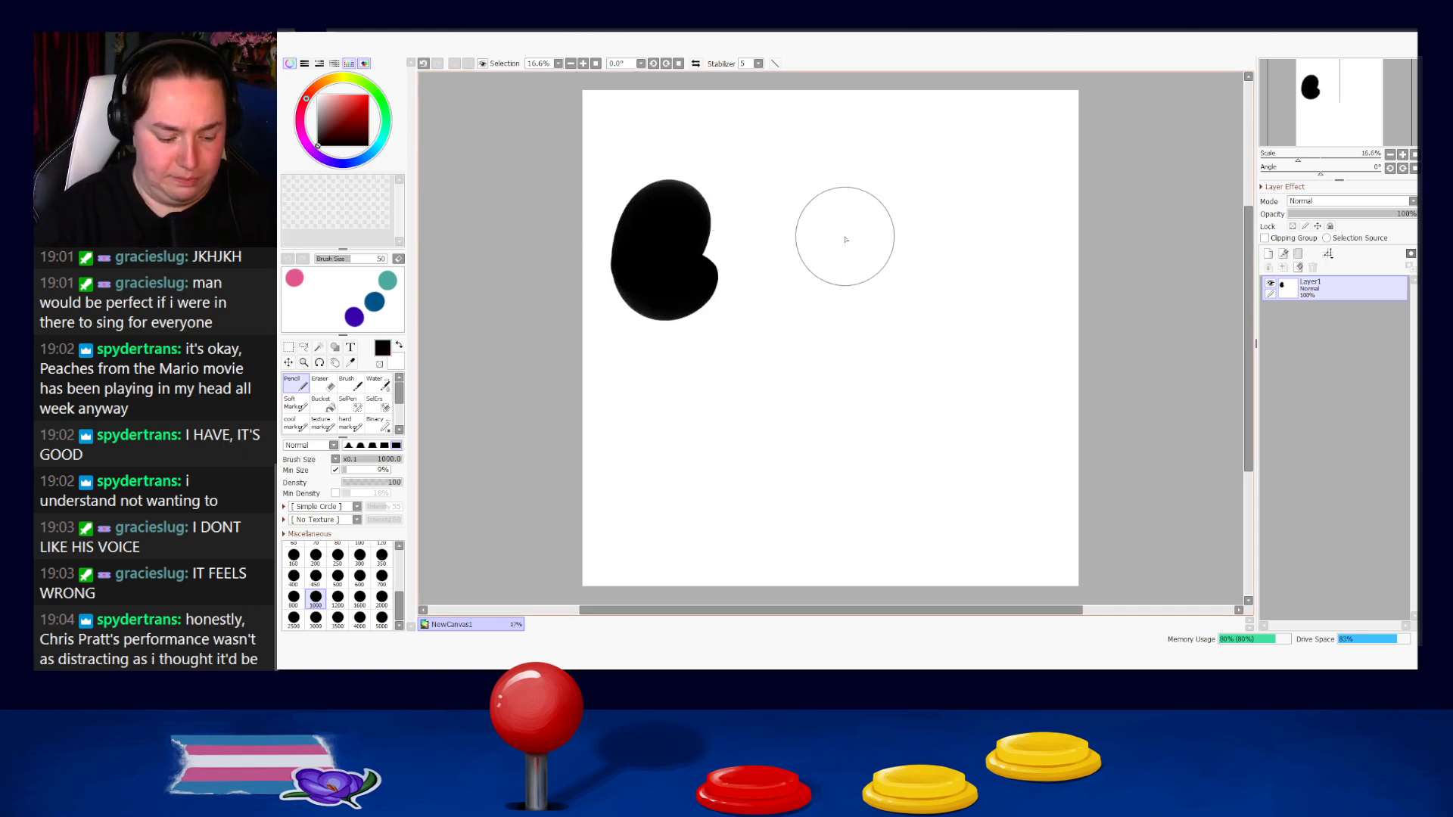
key(bracketleft)
key(bracketleft)
key(bracketleft)
key(bracketleft)
mouse_move(795, 224)
mouse_down()
mouse_move(796, 246)
mouse_move(845, 278)
mouse_up()
key(ctrl+z)
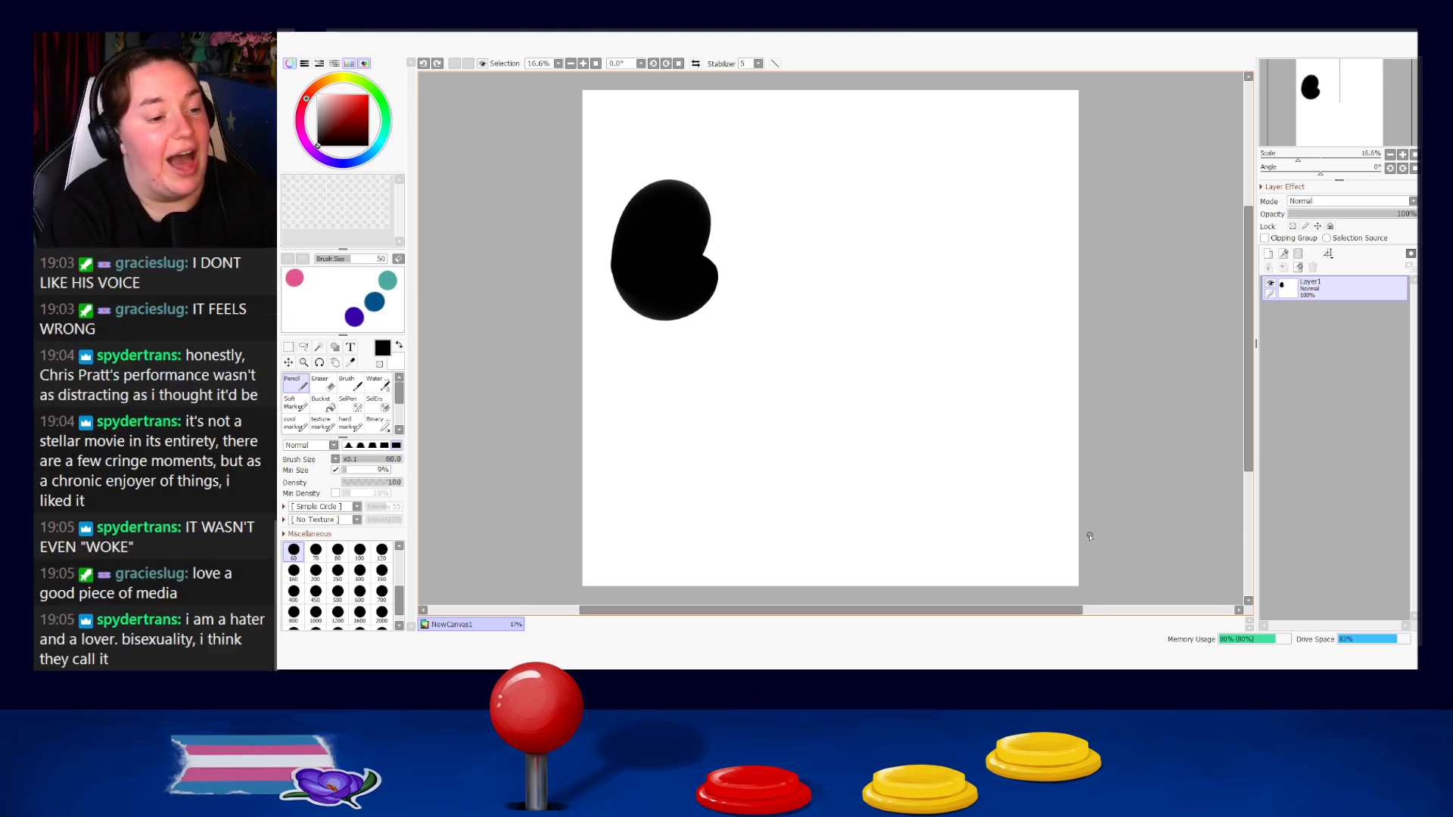
mouse_move(759, 355)
mouse_down()
mouse_move(756, 390)
mouse_move(807, 374)
mouse_up()
key(ctrl+z)
Reduce the pencil's brush size to 25, testing it near the canvas's upper-left corner and undoing the stroke.
key(ctrl+z)
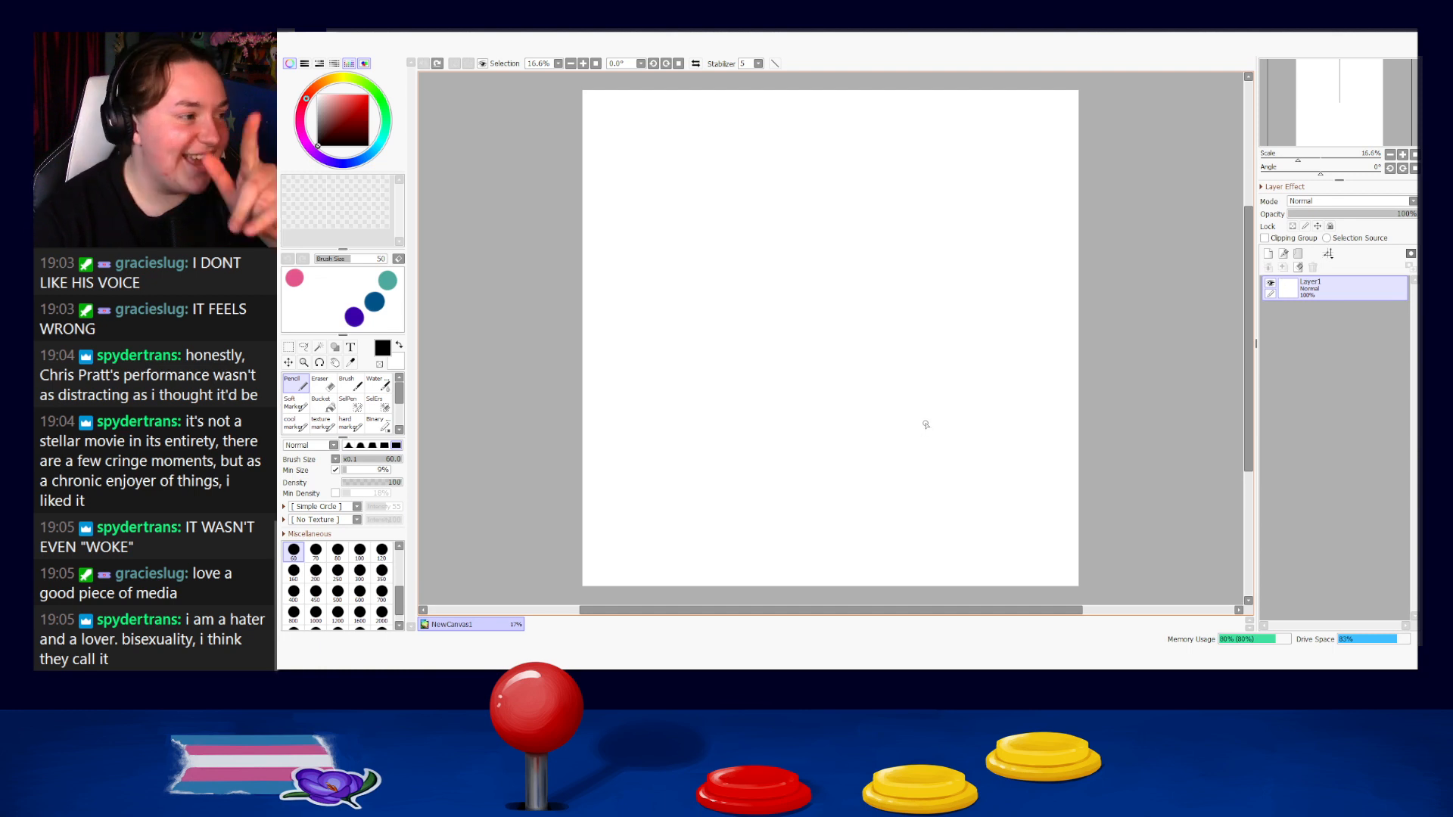
key(bracketleft)
key(bracketleft)
key(bracketleft)
key(bracketleft)
key(bracketleft)
drag(634, 213, 662, 223)
key(ctrl+z)
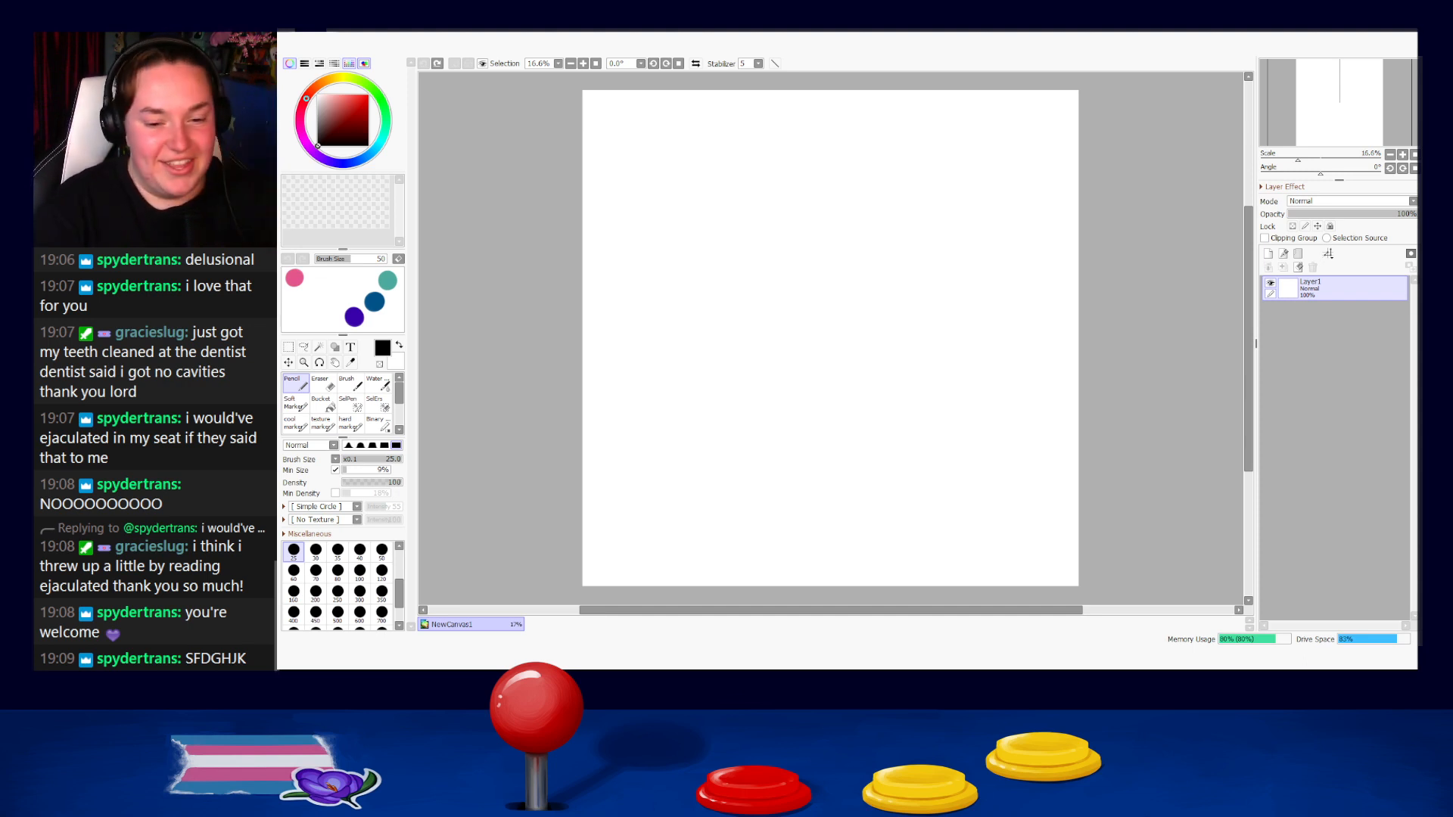
mouse_move(748, 359)
mouse_down()
mouse_move(727, 398)
mouse_move(778, 387)
mouse_up()
key(ctrl+z)
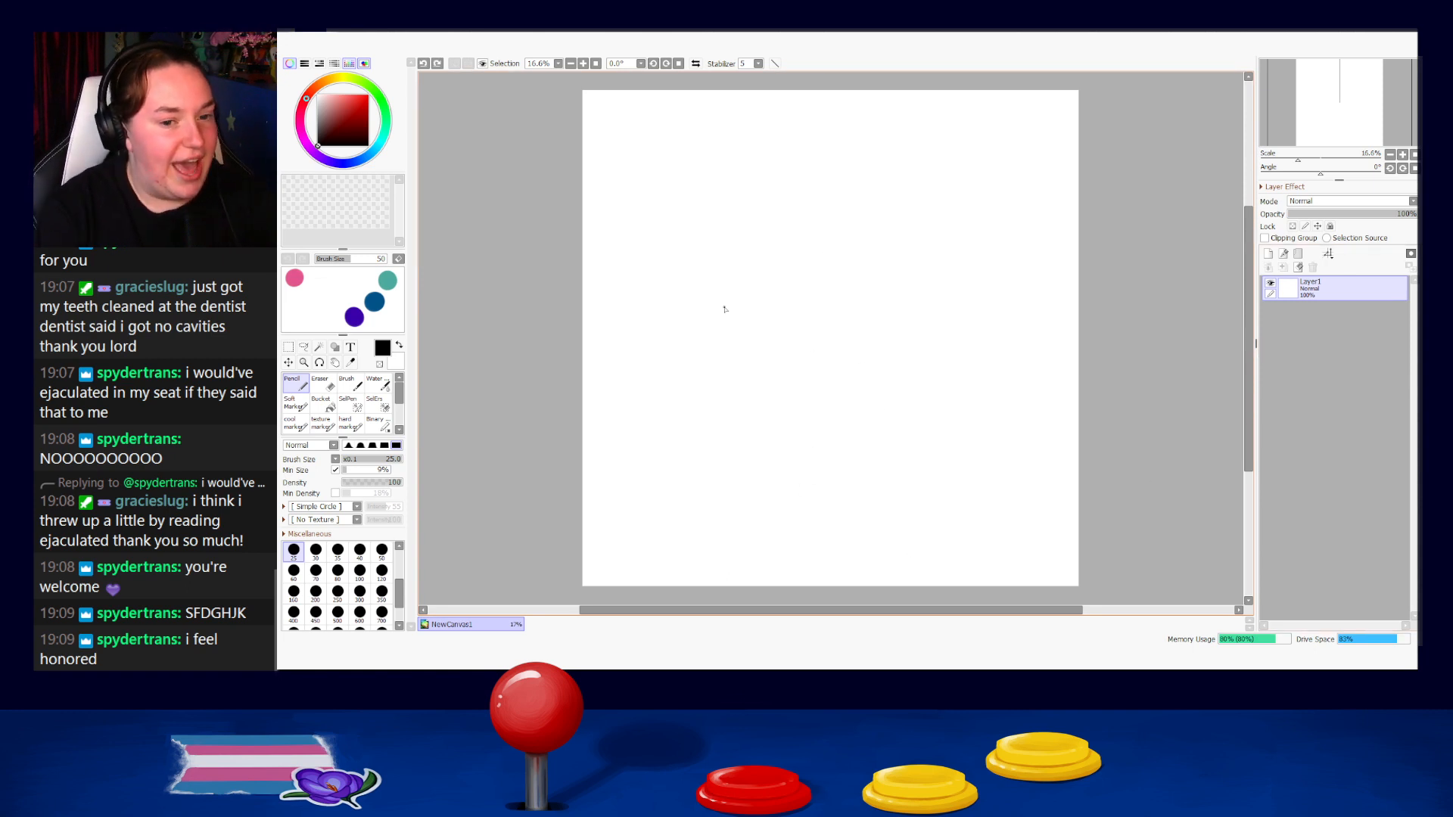
drag(722, 335, 837, 375)
key(ctrl+z)
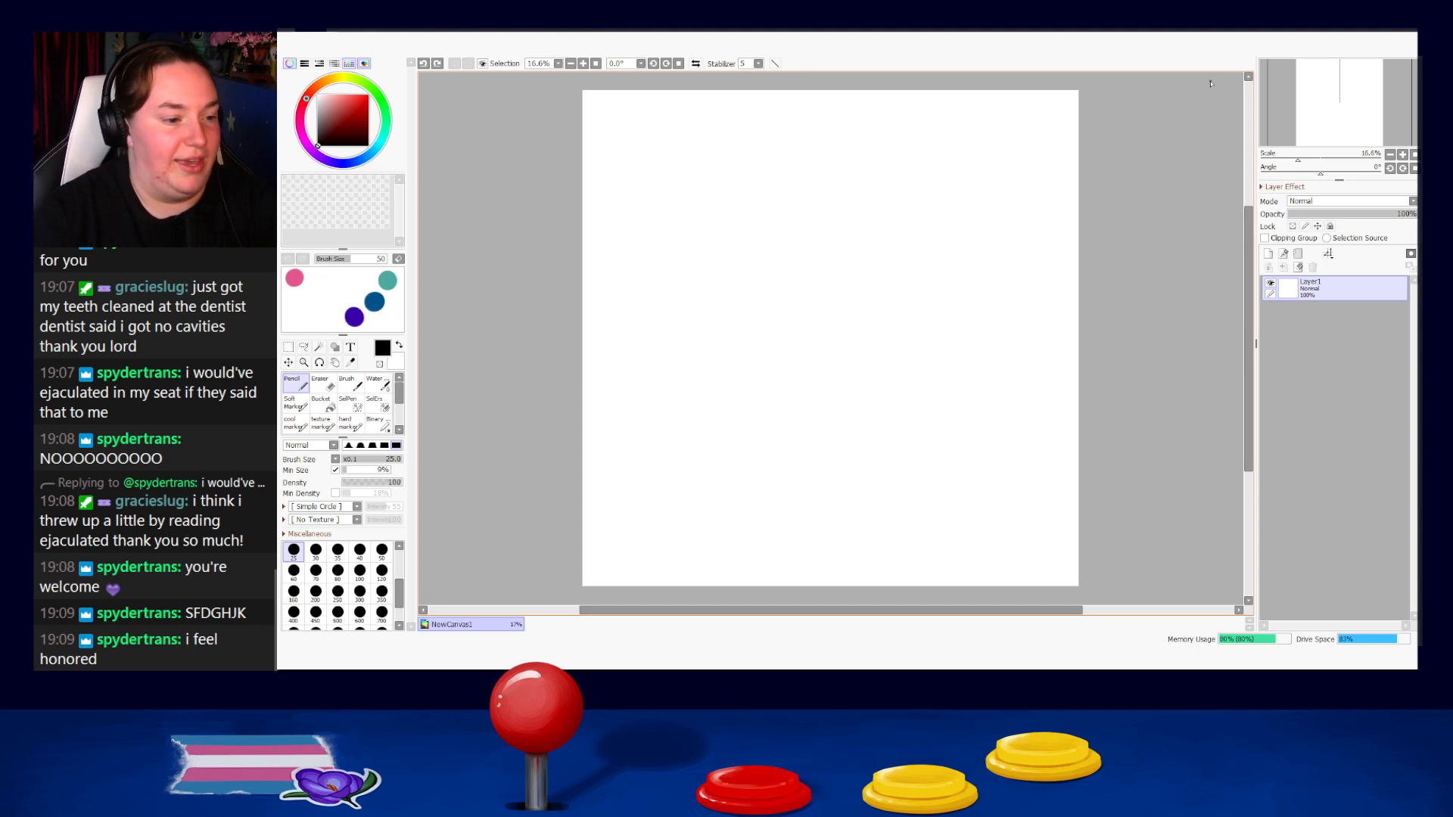
scroll(662, 175, up, 4)
drag(650, 216, 734, 435)
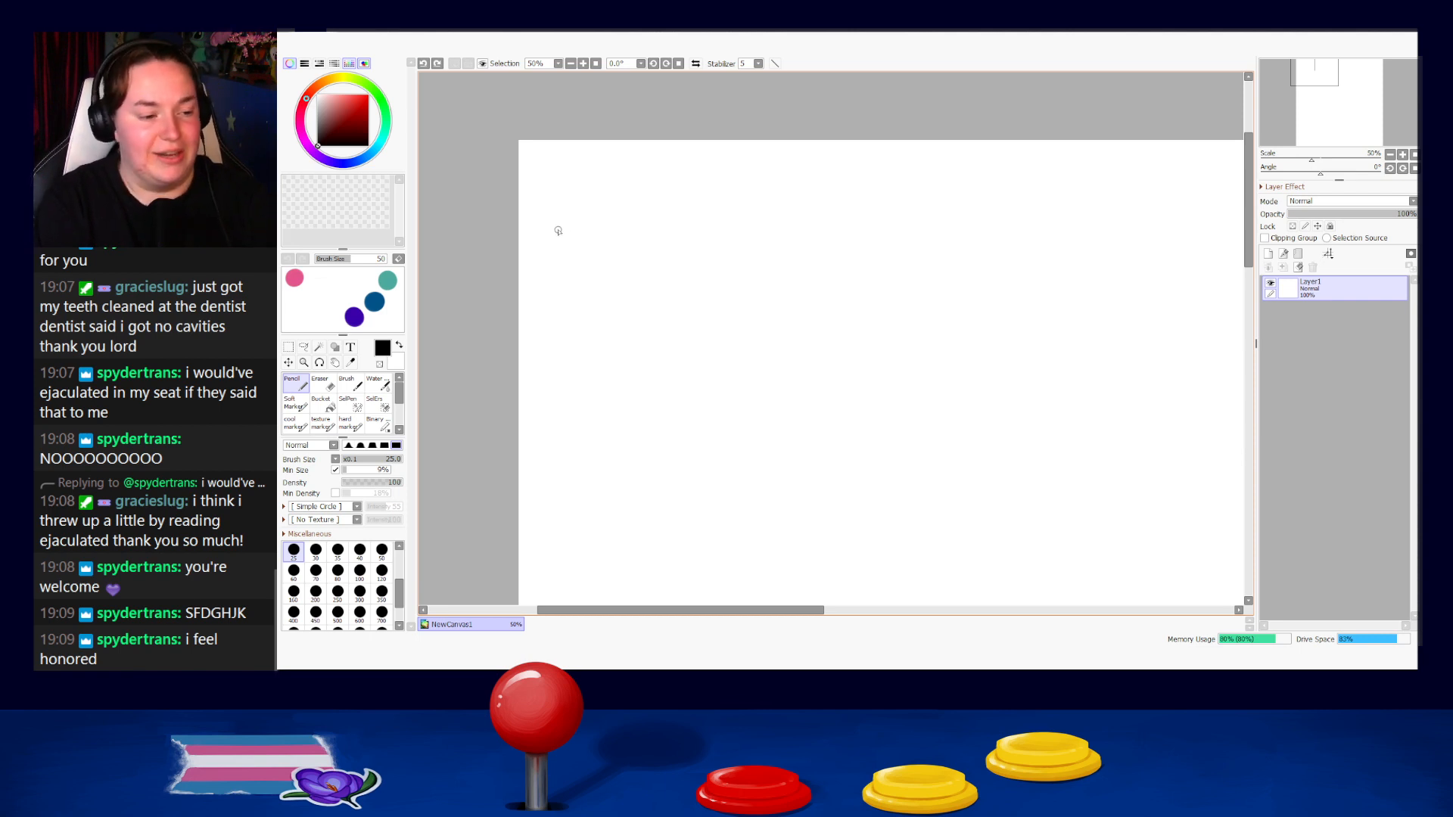
drag(566, 211, 570, 209)
key(ctrl+z)
key(ctrl+z)
key(ctrl+z)
Handwrite the heading "APRIL 27th" along the upper edge of the canvas with the pencil, undoing unsatisfactory strokes.
scroll(1038, 75, down, 2)
drag(996, 86, 702, 107)
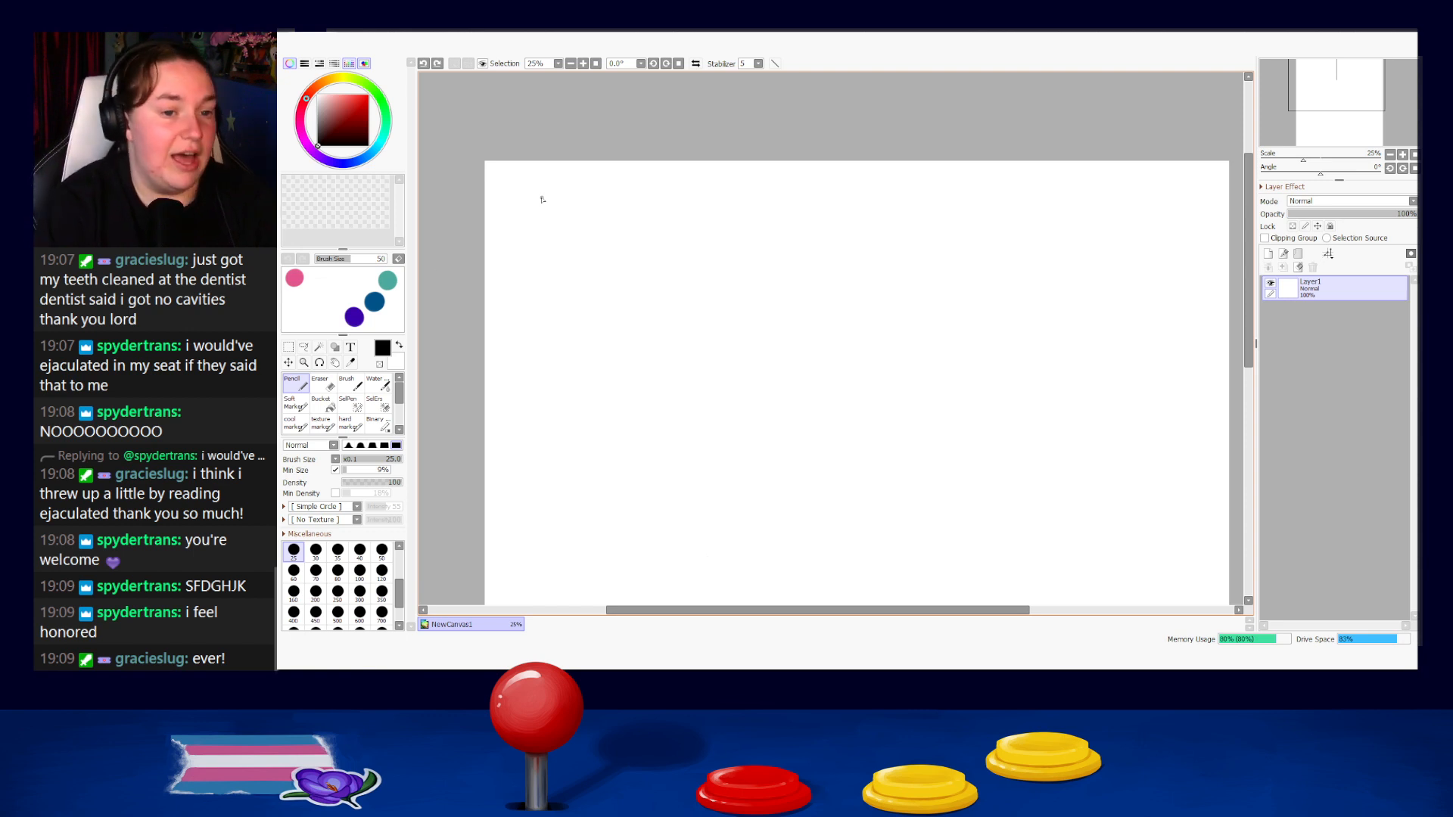
mouse_move(508, 212)
mouse_down()
mouse_move(552, 230)
mouse_move(550, 194)
mouse_move(588, 231)
mouse_up()
drag(598, 206, 613, 200)
mouse_move(618, 193)
mouse_down()
mouse_move(640, 209)
mouse_move(614, 200)
mouse_up()
key(ctrl+z)
key(ctrl+z)
key(ctrl+z)
mouse_move(619, 192)
mouse_down()
mouse_move(752, 233)
mouse_move(895, 243)
mouse_up()
mouse_move(517, 244)
mouse_down()
mouse_move(548, 203)
mouse_move(573, 240)
mouse_up()
drag(517, 222, 597, 243)
mouse_move(591, 215)
mouse_down()
mouse_move(583, 243)
mouse_move(615, 235)
mouse_up()
key(ctrl+z)
drag(611, 204, 616, 227)
mouse_move(609, 211)
mouse_down()
mouse_move(634, 217)
mouse_move(616, 227)
mouse_up()
mouse_move(621, 224)
mouse_down()
mouse_move(647, 244)
mouse_move(643, 229)
mouse_move(648, 242)
mouse_move(718, 236)
mouse_up()
key(ctrl+z)
key(ctrl+z)
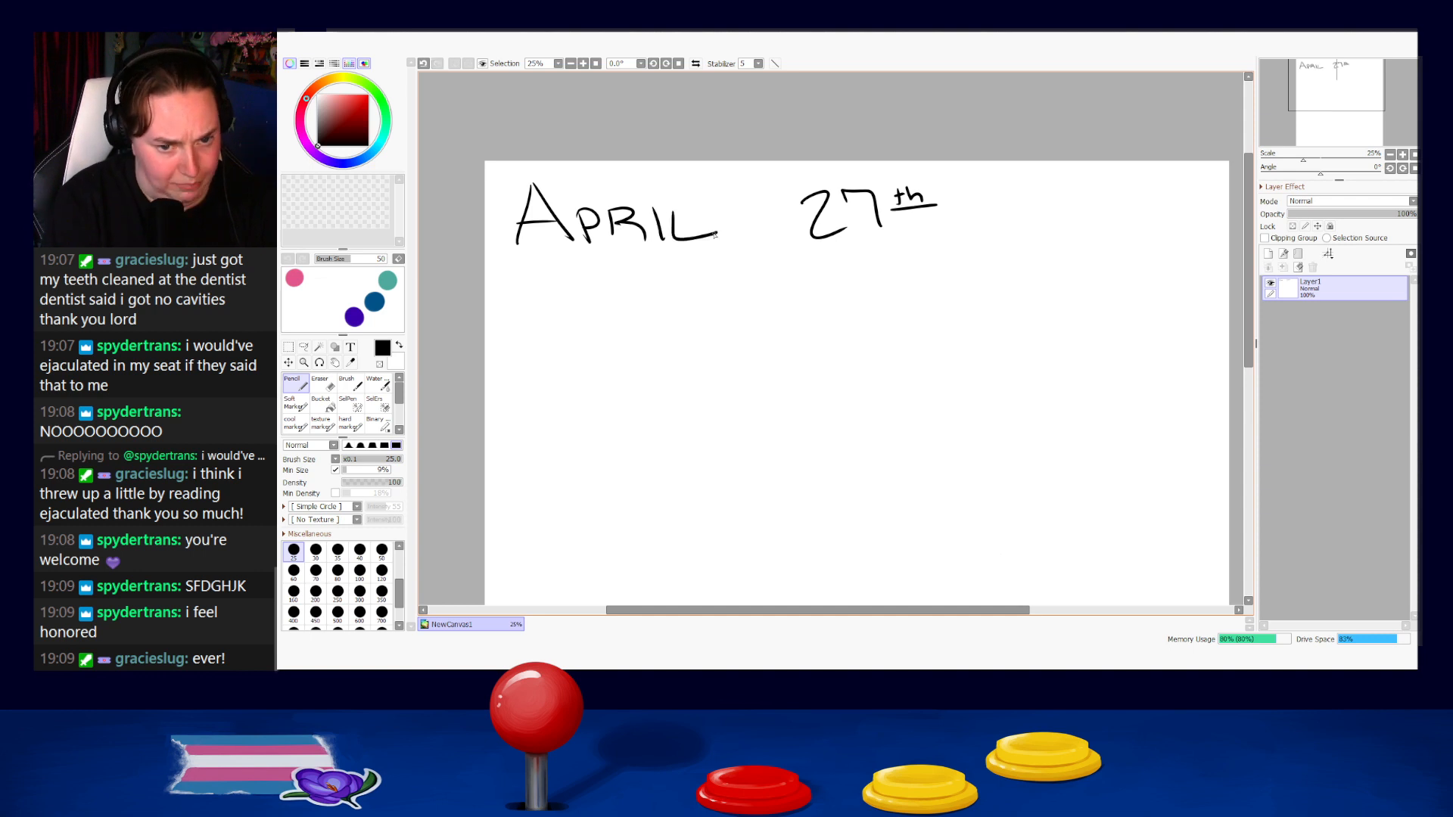
Select the handwritten "27th", move it closer to "APRIL", and clear the selection.
click(289, 346)
drag(764, 160, 1006, 255)
mouse_move(889, 233)
mouse_down()
mouse_move(808, 235)
mouse_move(824, 233)
mouse_up()
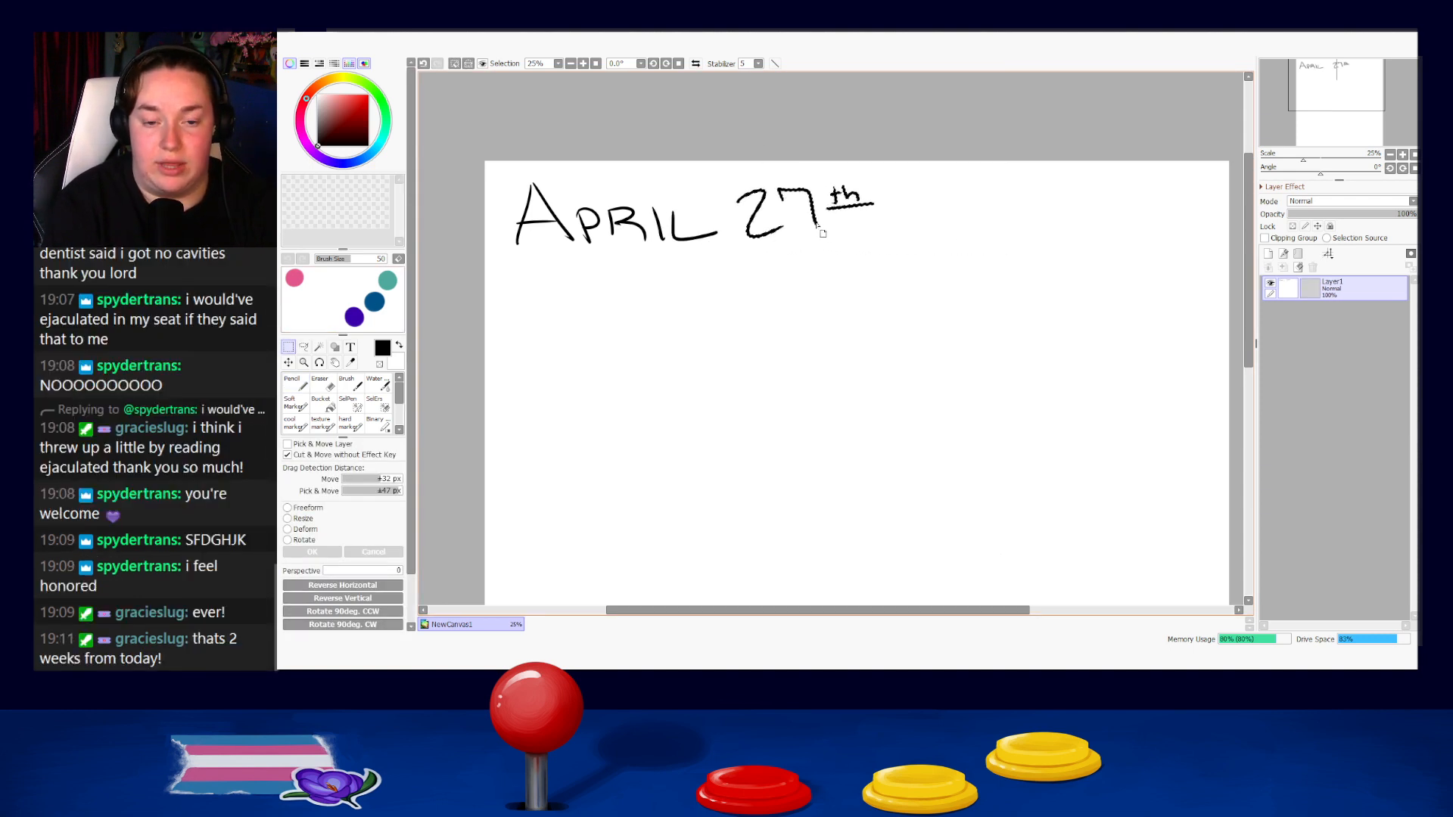
key(ctrl+d)
Move the whole "APRIL 27th" heading to the horizontal middle of the canvas and clear the selection.
drag(481, 166, 996, 278)
key(ctrl+d)
mouse_move(787, 314)
mouse_down()
mouse_move(630, 286)
mouse_move(787, 274)
mouse_up()
drag(509, 113, 1011, 233)
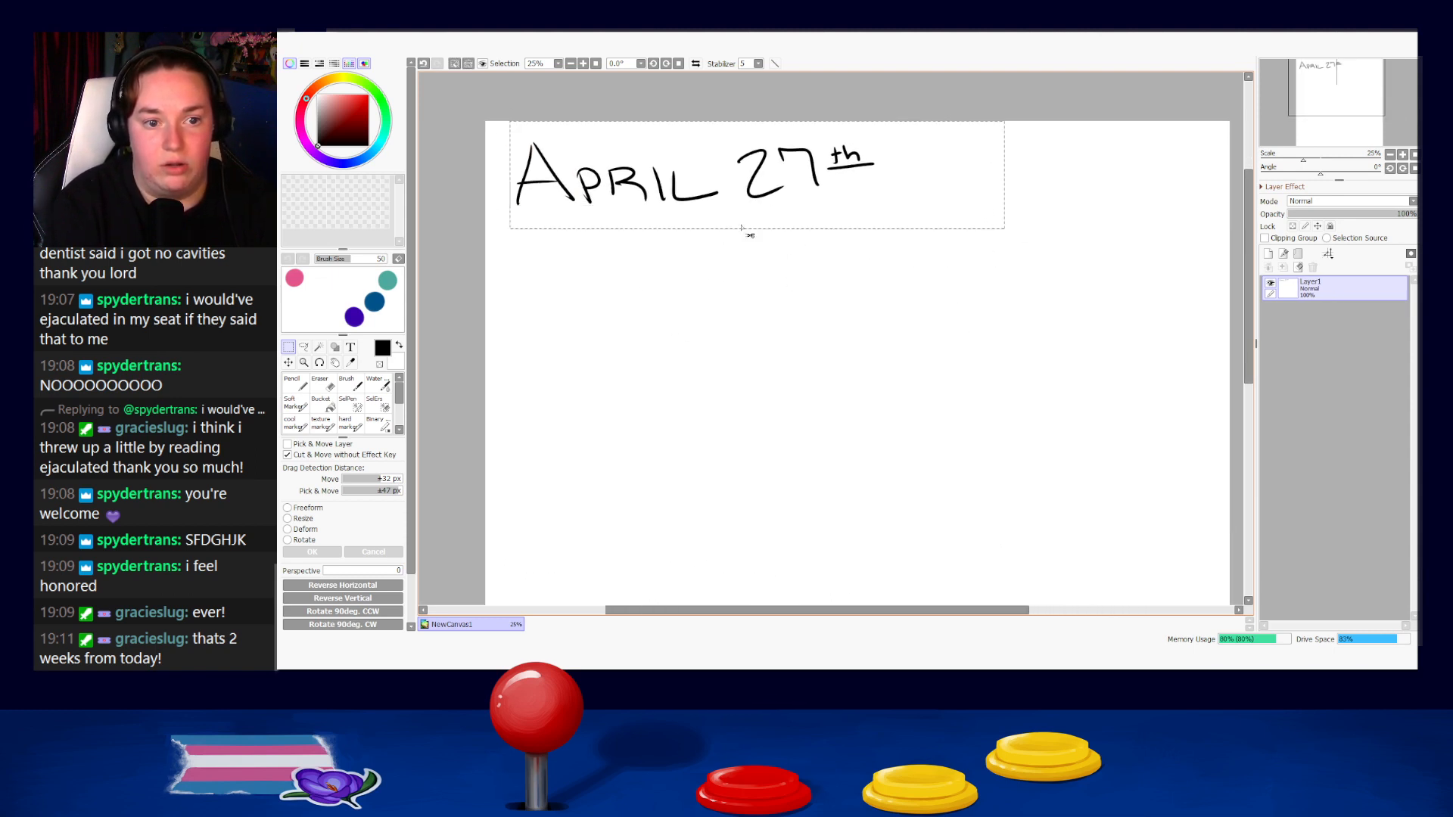
mouse_move(719, 213)
mouse_down()
mouse_move(890, 210)
mouse_move(884, 193)
mouse_up()
key(ctrl+d)
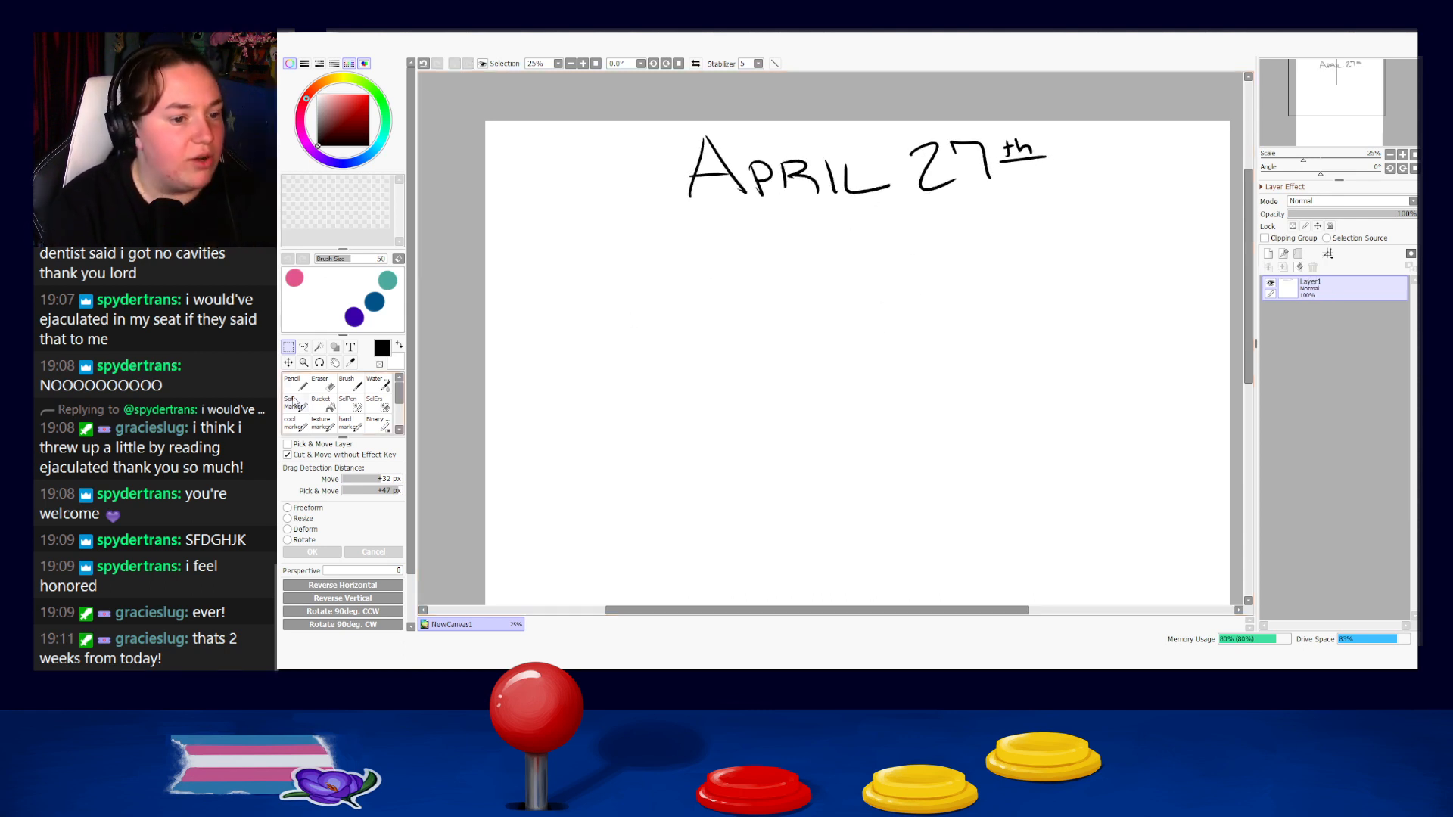
Handwrite "2 WEEKS → 14 DAYS" with the pencil on a line below the heading.
key(n)
mouse_move(1014, 268)
mouse_down()
mouse_move(782, 302)
mouse_move(928, 311)
mouse_move(853, 325)
mouse_move(867, 325)
mouse_up()
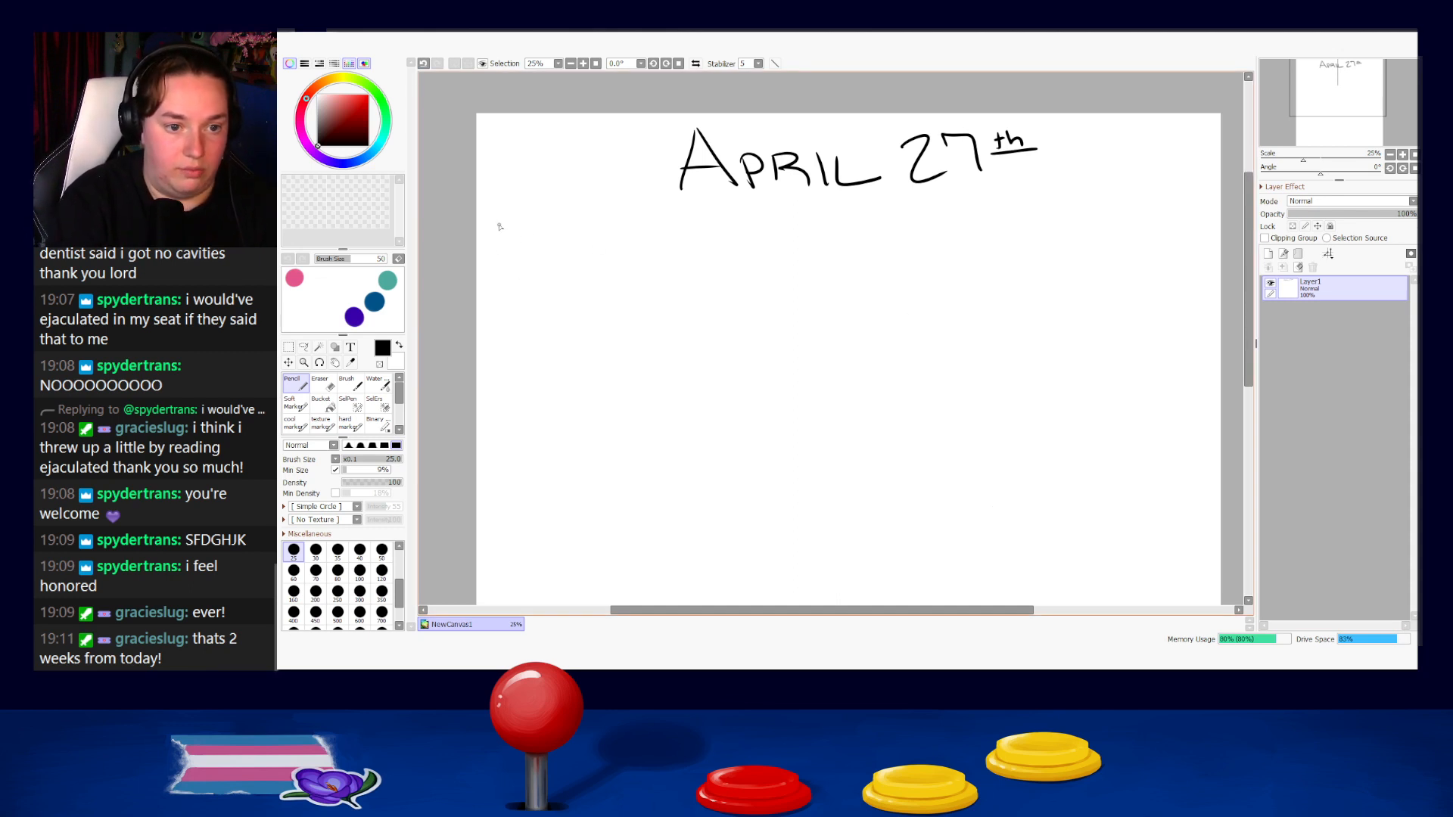
mouse_move(493, 227)
mouse_down()
mouse_move(528, 249)
mouse_move(569, 227)
mouse_move(615, 243)
mouse_up()
drag(598, 236, 640, 239)
mouse_move(513, 260)
mouse_down()
mouse_move(692, 248)
mouse_move(737, 228)
mouse_move(878, 241)
mouse_up()
key(ctrl+z)
mouse_move(887, 224)
mouse_down()
mouse_move(876, 258)
mouse_move(870, 235)
mouse_move(885, 231)
mouse_up()
key(ctrl+z)
key(ctrl+z)
key(ctrl+z)
key(ctrl+z)
mouse_move(894, 223)
mouse_down()
mouse_move(884, 241)
mouse_move(896, 241)
mouse_up()
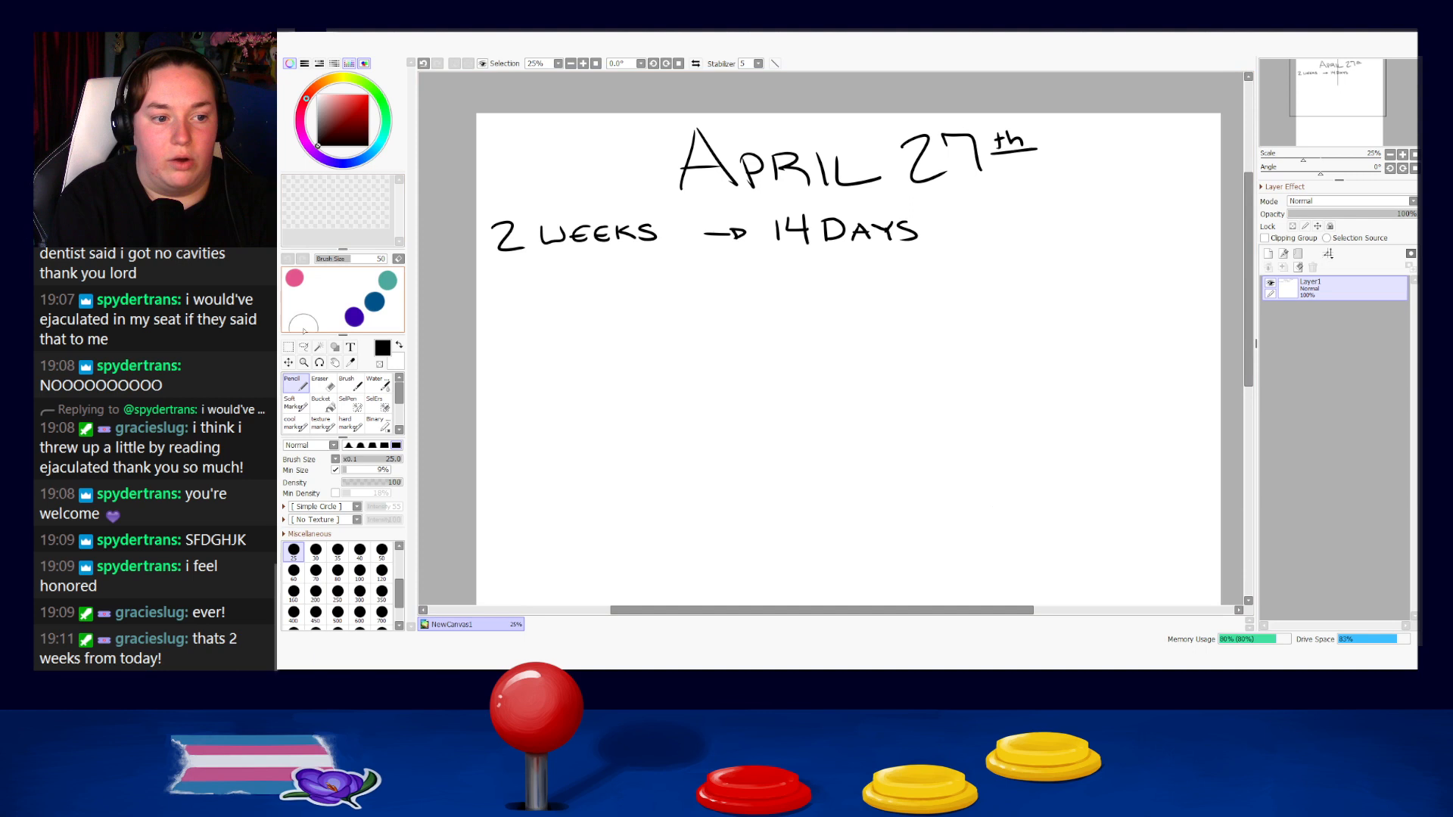
Move the handwritten "14 DAYS" further away from the arrow and clear the selection.
key(m)
drag(755, 200, 902, 261)
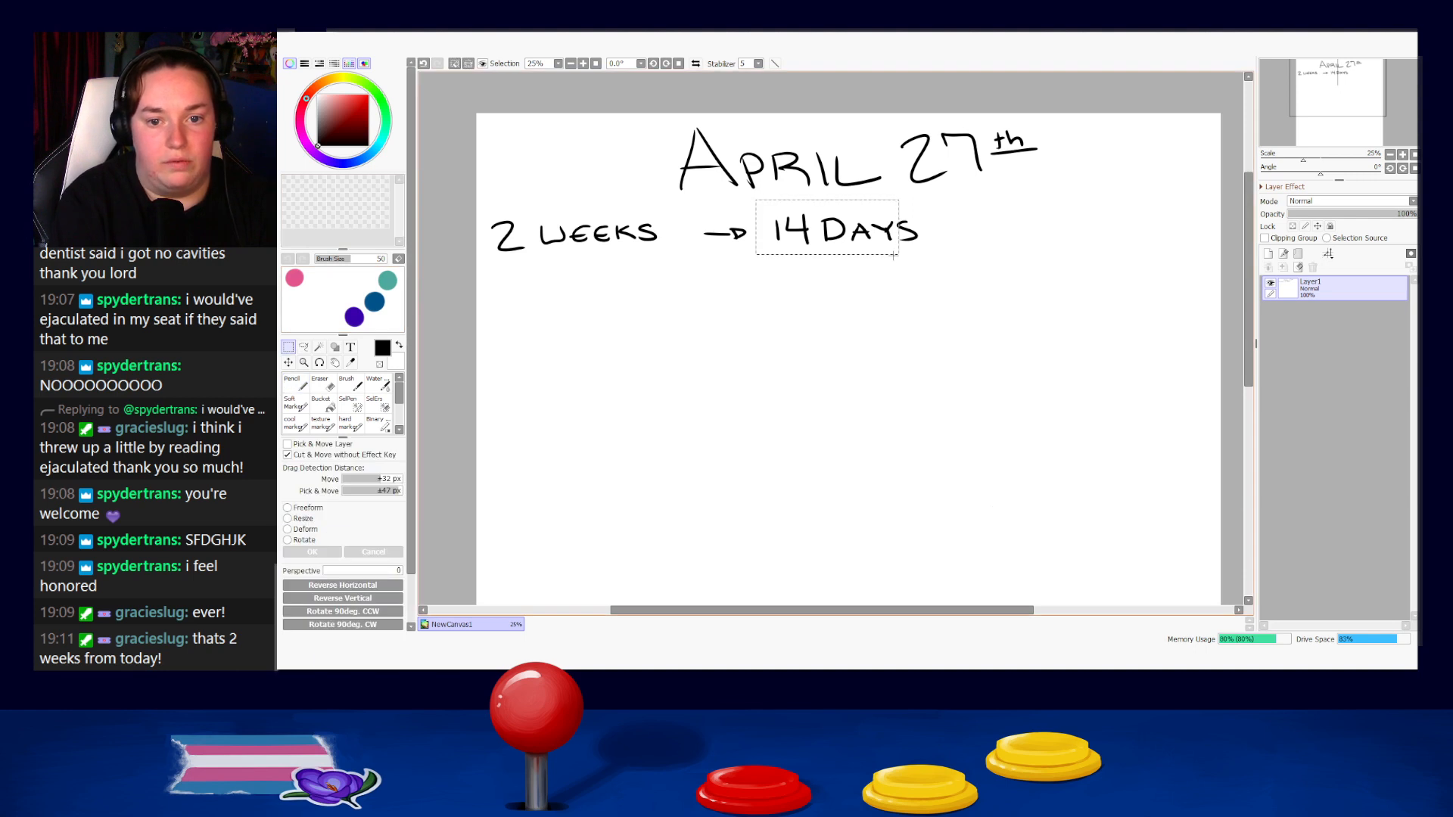
drag(767, 207, 960, 252)
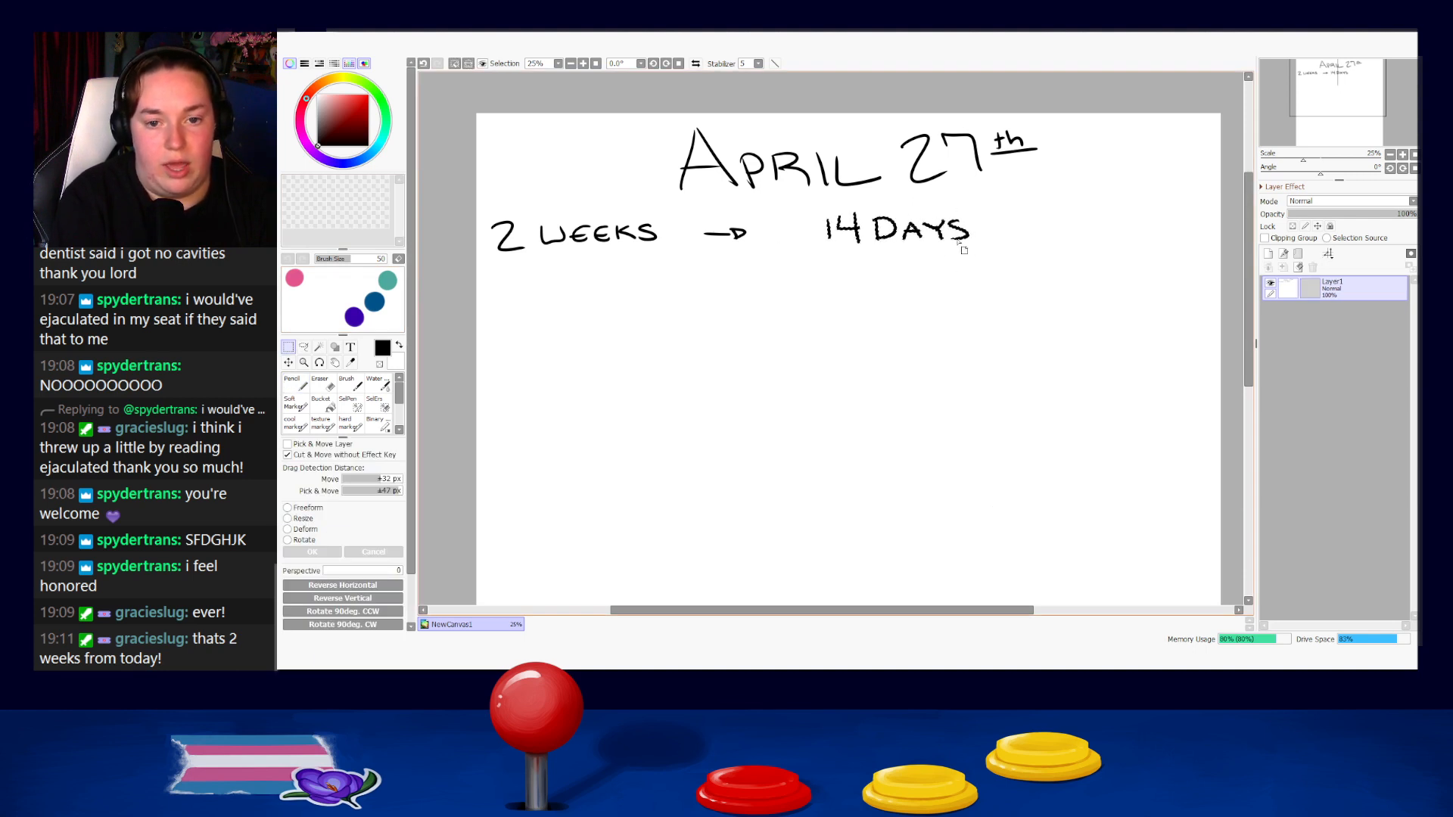
key(ctrl+d)
Handwrite "10 SHOTS" with the pencil below the "2 WEEKS → 14 DAYS" line, undoing false starts.
key(n)
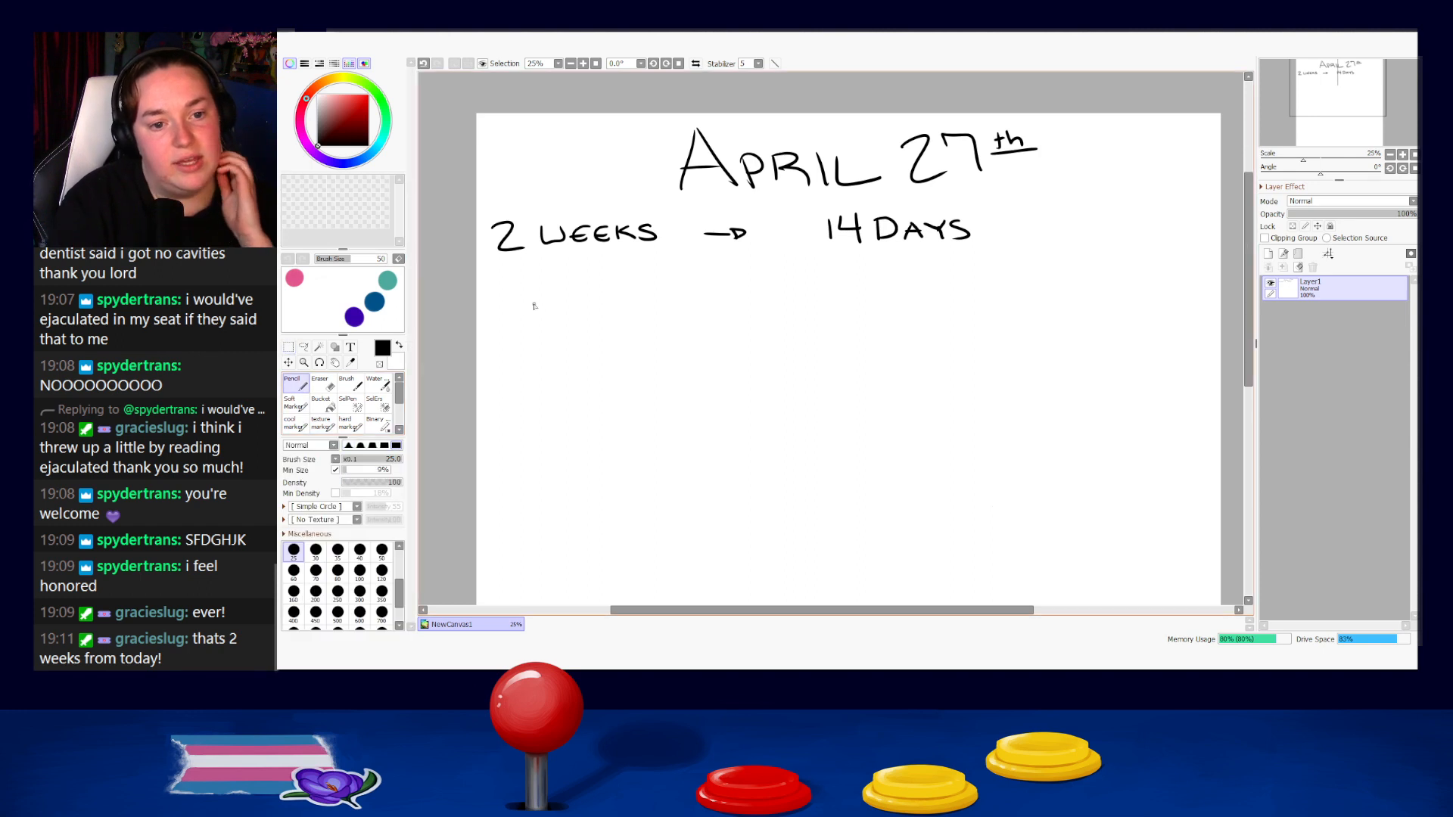
drag(499, 275, 497, 314)
mouse_move(524, 283)
mouse_down()
mouse_move(536, 313)
mouse_move(528, 283)
mouse_up()
key(ctrl+z)
key(ctrl+z)
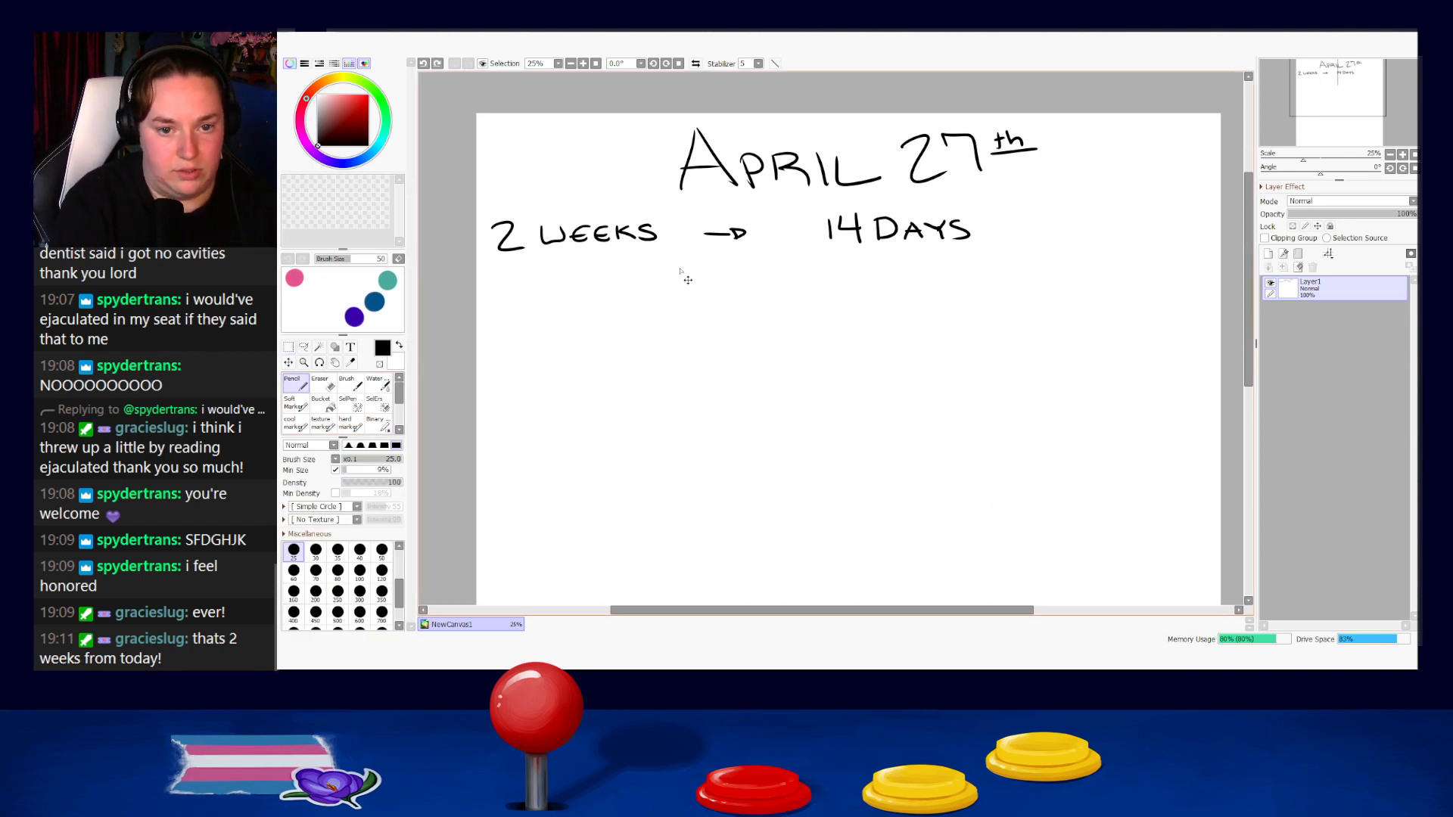
mouse_move(656, 264)
mouse_down()
mouse_move(657, 303)
mouse_move(678, 270)
mouse_move(713, 292)
mouse_move(764, 282)
mouse_move(707, 293)
mouse_move(787, 275)
mouse_move(793, 291)
mouse_up()
key(ctrl+z)
key(ctrl+z)
key(ctrl+z)
key(ctrl+z)
key(ctrl+z)
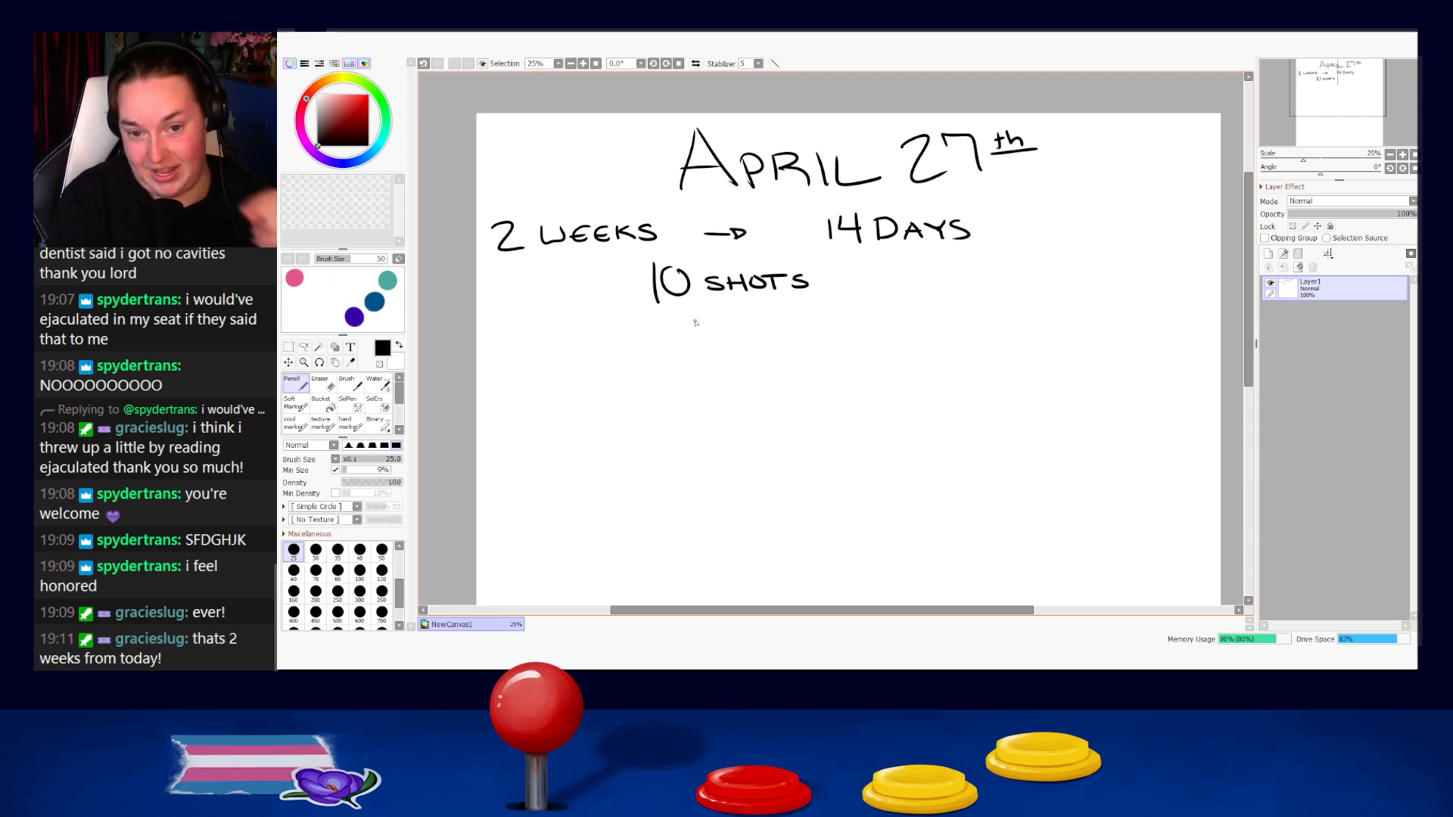
Move the "2 WEEKS → 14 DAYS" and "10 SHOTS" lines together so they sit centred under the heading.
click(288, 347)
mouse_move(477, 197)
mouse_down()
mouse_move(1074, 318)
mouse_move(1078, 332)
mouse_up()
mouse_move(799, 287)
mouse_down()
mouse_move(959, 289)
mouse_move(913, 281)
mouse_up()
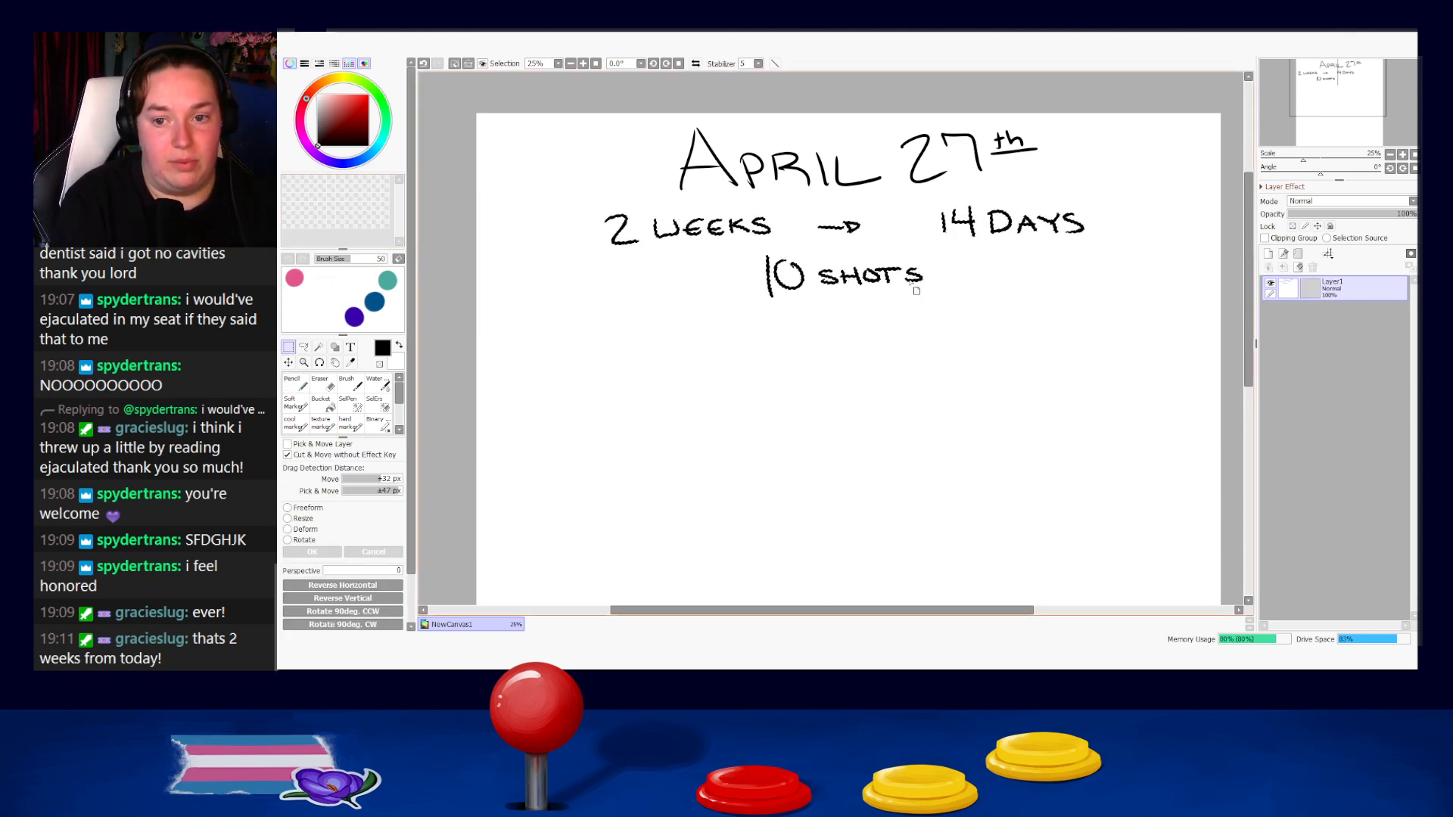
key(ctrl+d)
drag(928, 419, 866, 407)
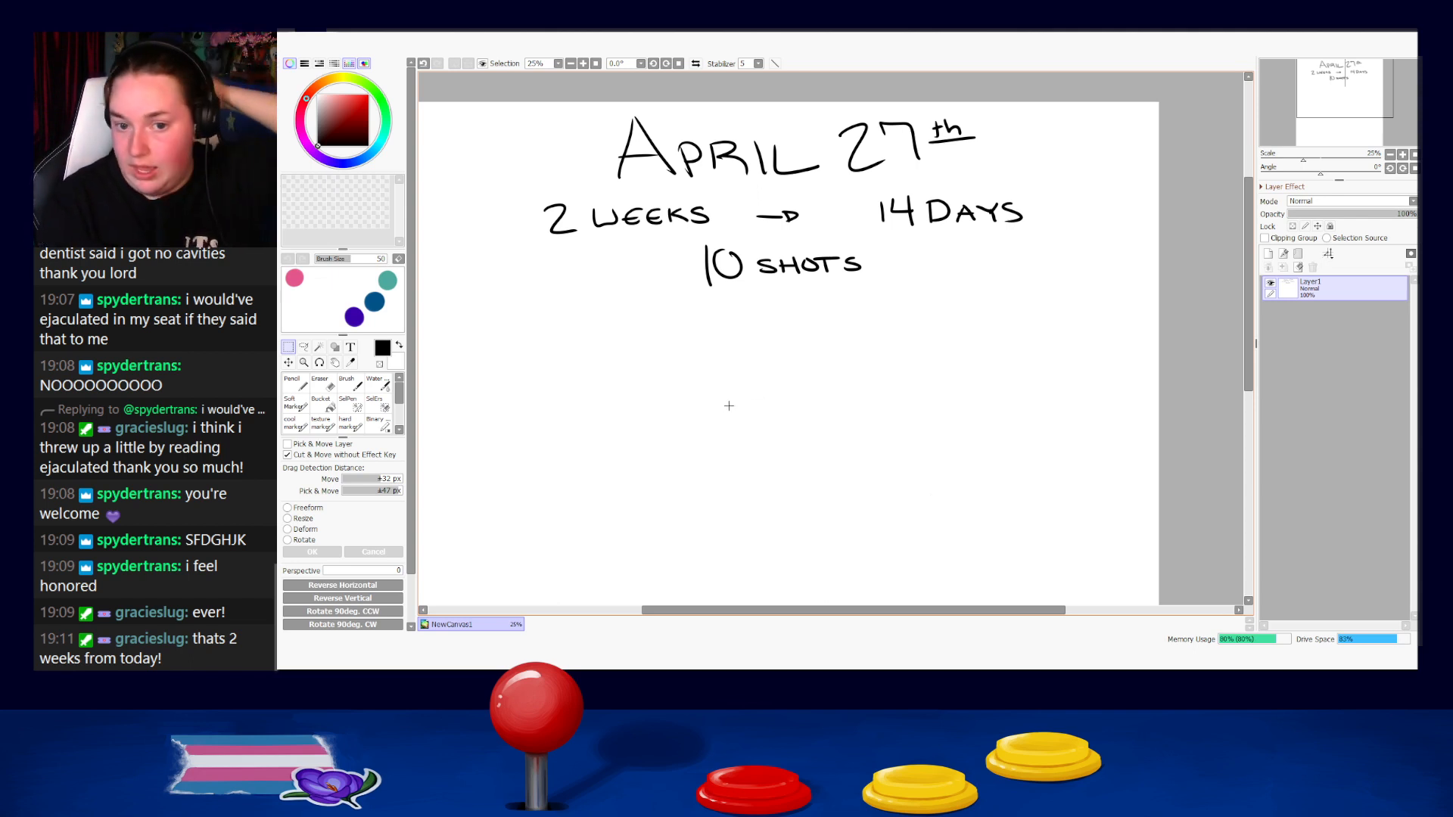
drag(665, 228, 917, 284)
key(ctrl+d)
Handwrite "5 EASY SHOTS" with the pencil near the left edge of the canvas, below the "10 SHOTS" line.
drag(784, 448, 822, 382)
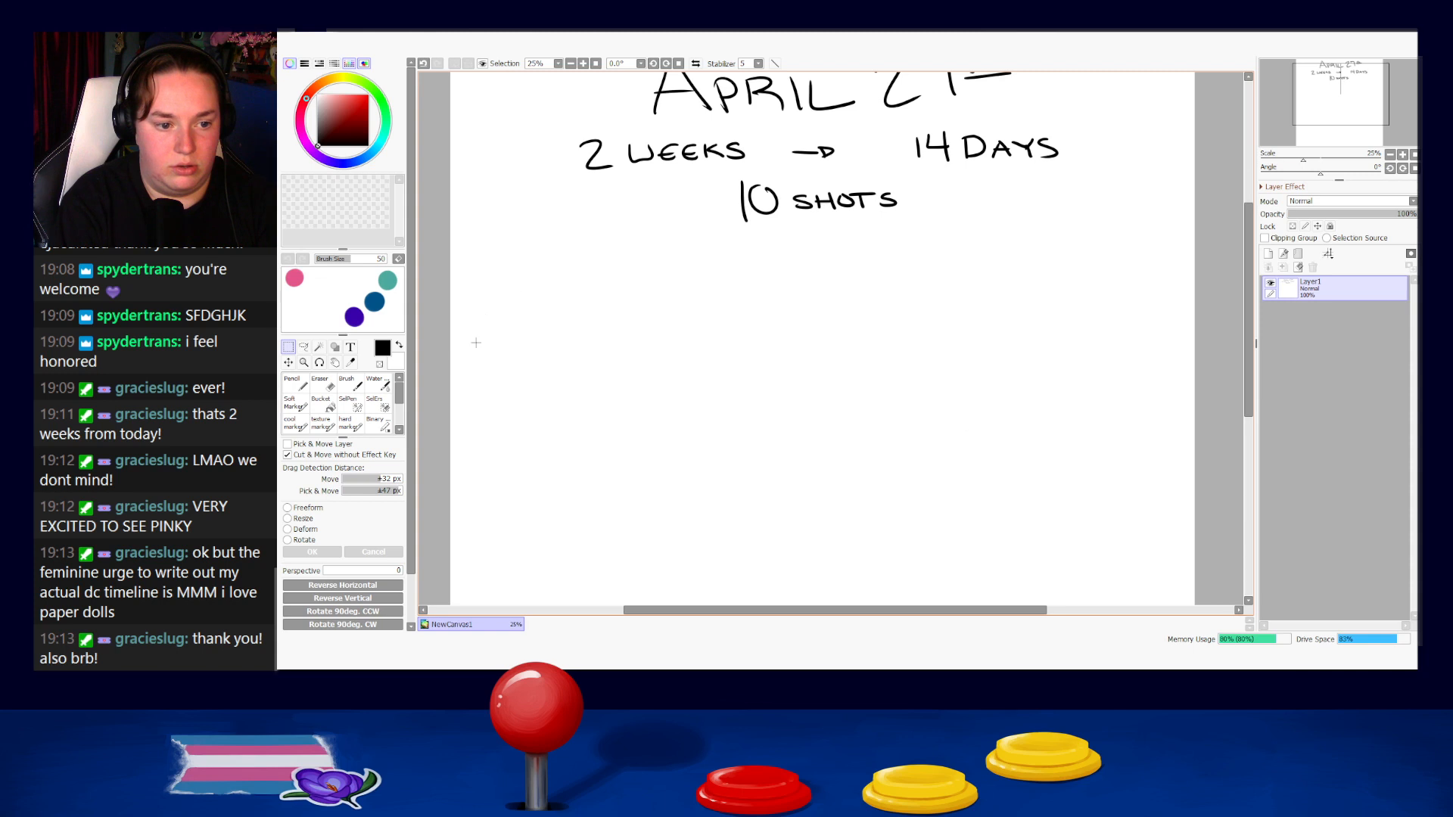
click(301, 386)
mouse_move(493, 262)
mouse_down()
mouse_move(491, 285)
mouse_move(520, 260)
mouse_move(546, 280)
mouse_move(636, 273)
mouse_up()
mouse_move(635, 266)
mouse_down()
mouse_move(636, 281)
mouse_move(667, 265)
mouse_move(669, 280)
mouse_up()
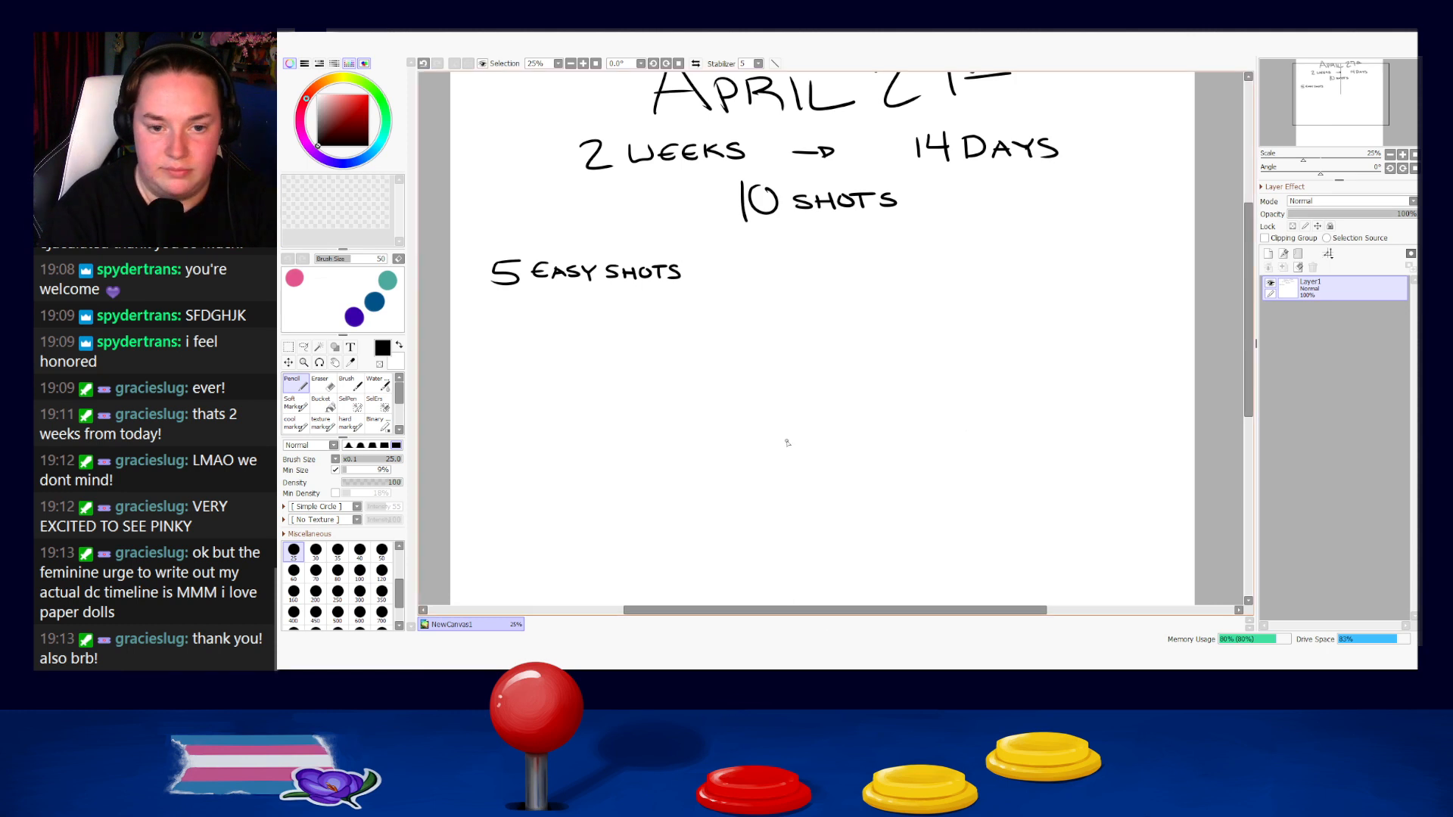
Handwrite "3 MEDIUM SHOTS" and "2 HARD SHOTS" as two more lines under "5 EASY SHOTS".
mouse_move(492, 305)
mouse_down()
mouse_move(502, 321)
mouse_move(485, 331)
mouse_move(531, 313)
mouse_move(654, 327)
mouse_up()
drag(654, 319, 695, 327)
mouse_move(685, 311)
mouse_down()
mouse_move(704, 313)
mouse_move(698, 327)
mouse_up()
mouse_move(492, 353)
mouse_down()
mouse_move(516, 371)
mouse_move(544, 361)
mouse_up()
mouse_move(544, 352)
mouse_down()
mouse_move(544, 373)
mouse_move(635, 362)
mouse_up()
mouse_move(635, 355)
mouse_down()
mouse_move(636, 370)
mouse_move(666, 355)
mouse_up()
key(ctrl+z)
drag(680, 355, 669, 371)
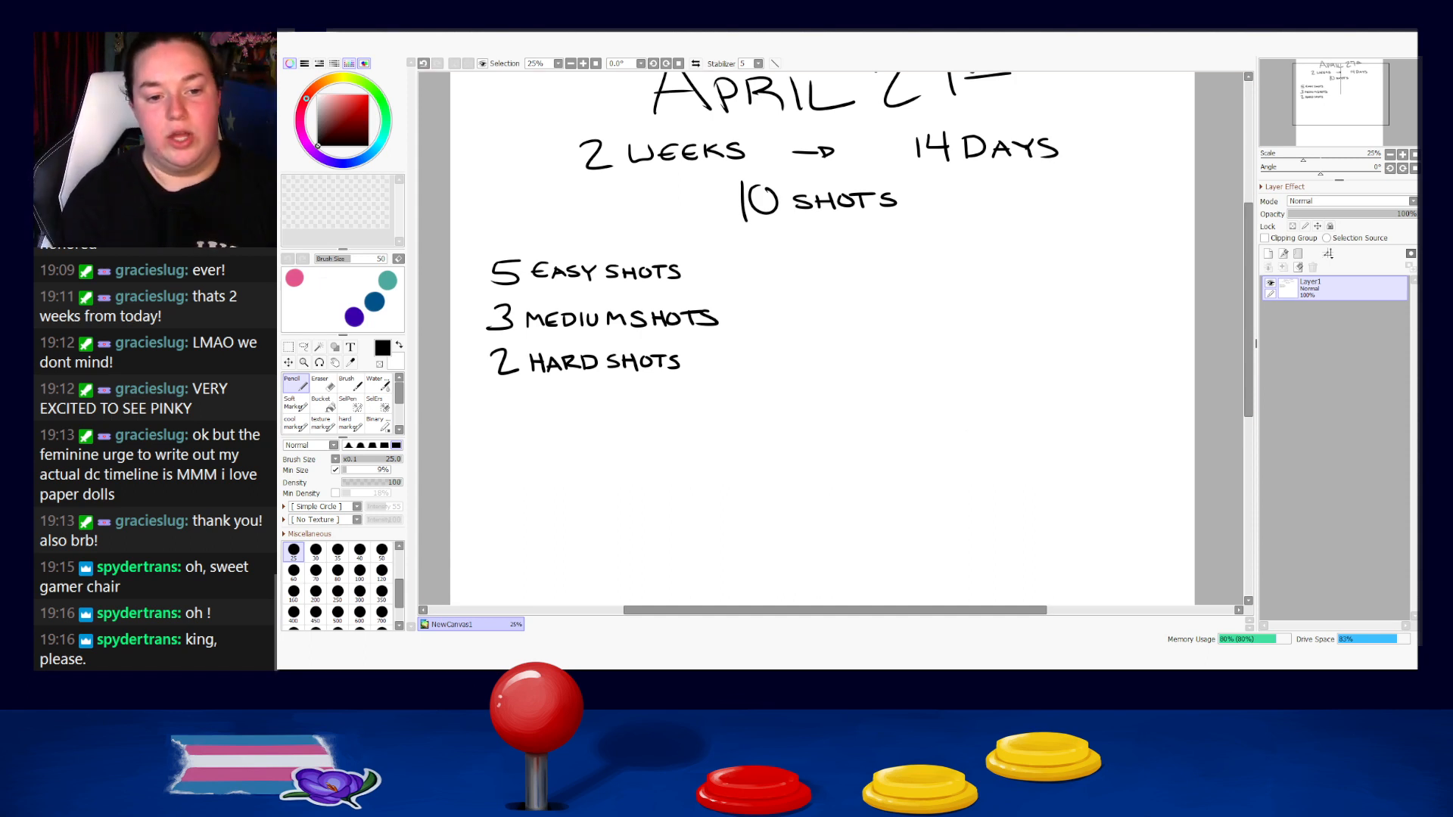
Add an arrow and "4 – 5" after "2 HARD SHOTS", undoing the surplus strokes.
drag(470, 398, 767, 395)
key(ctrl+z)
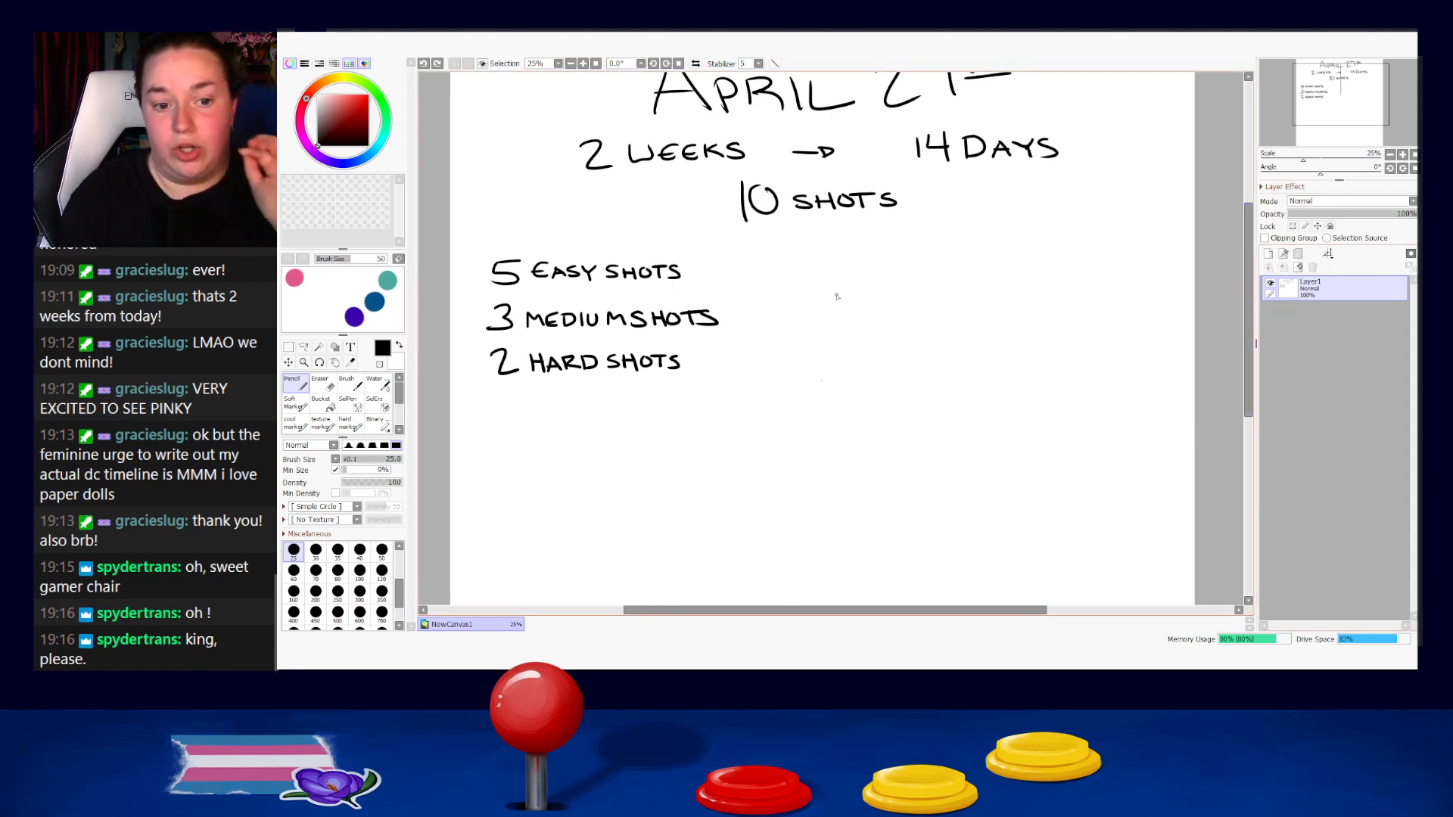
drag(714, 432, 714, 381)
mouse_move(693, 309)
mouse_down()
mouse_move(725, 321)
mouse_move(775, 308)
mouse_up()
key(ctrl+z)
mouse_move(775, 289)
mouse_down()
mouse_move(776, 320)
mouse_move(802, 306)
mouse_move(819, 319)
mouse_up()
key(ctrl+z)
drag(823, 294, 879, 313)
drag(890, 302, 895, 312)
drag(904, 299, 906, 316)
key(ctrl+z)
key(ctrl+z)
key(ctrl+z)
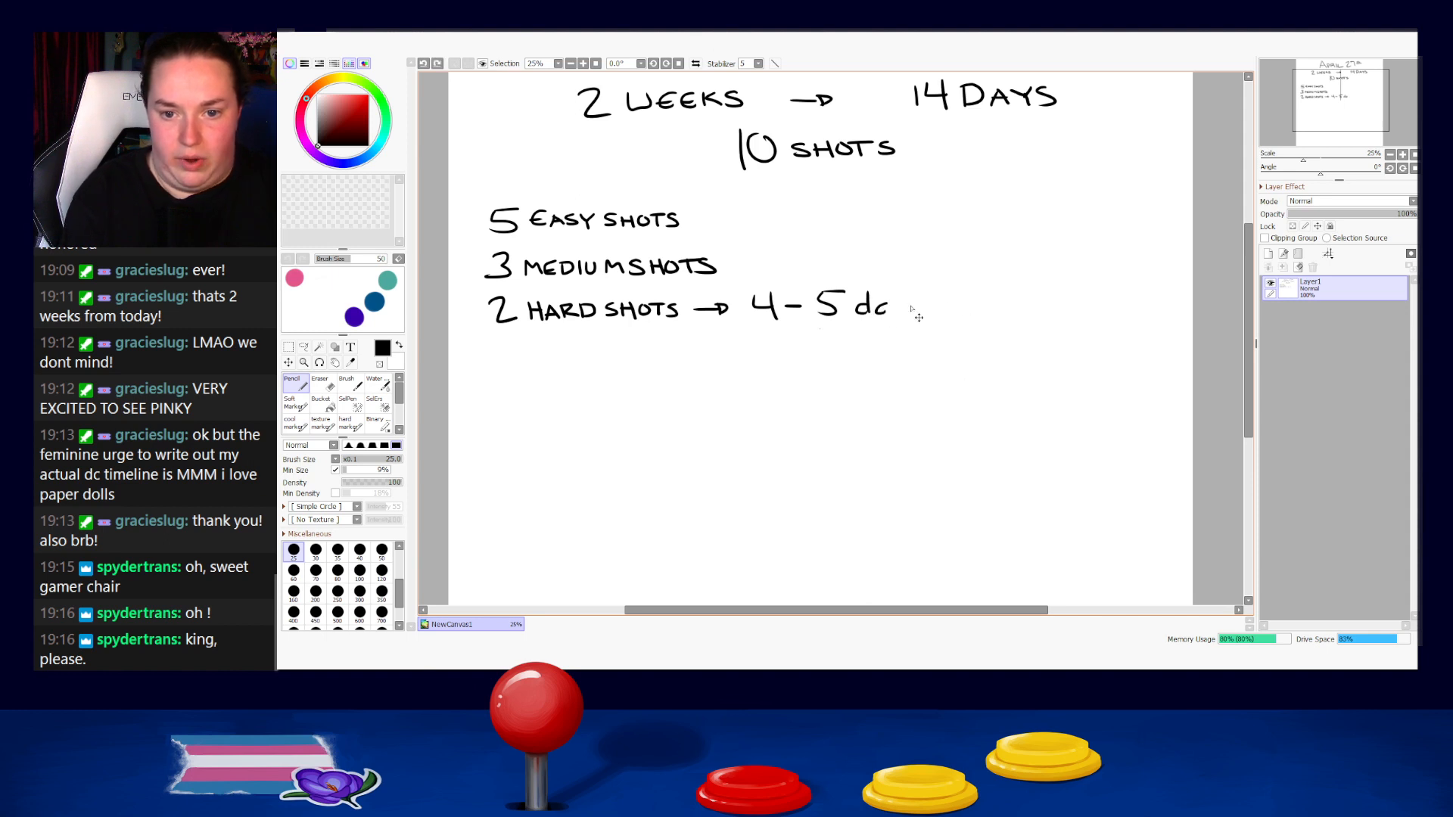
key(ctrl+z)
key(ctrl+z)
Handwrite "DAYS EACH" after "4 – 5" on the hard shots line.
mouse_move(858, 301)
mouse_down()
mouse_move(858, 320)
mouse_move(878, 301)
mouse_move(885, 318)
mouse_up()
mouse_move(890, 302)
mouse_down()
mouse_move(891, 323)
mouse_move(941, 307)
mouse_up()
mouse_move(929, 316)
mouse_down()
mouse_move(959, 298)
mouse_move(971, 317)
mouse_up()
drag(954, 311, 984, 314)
drag(984, 305, 993, 315)
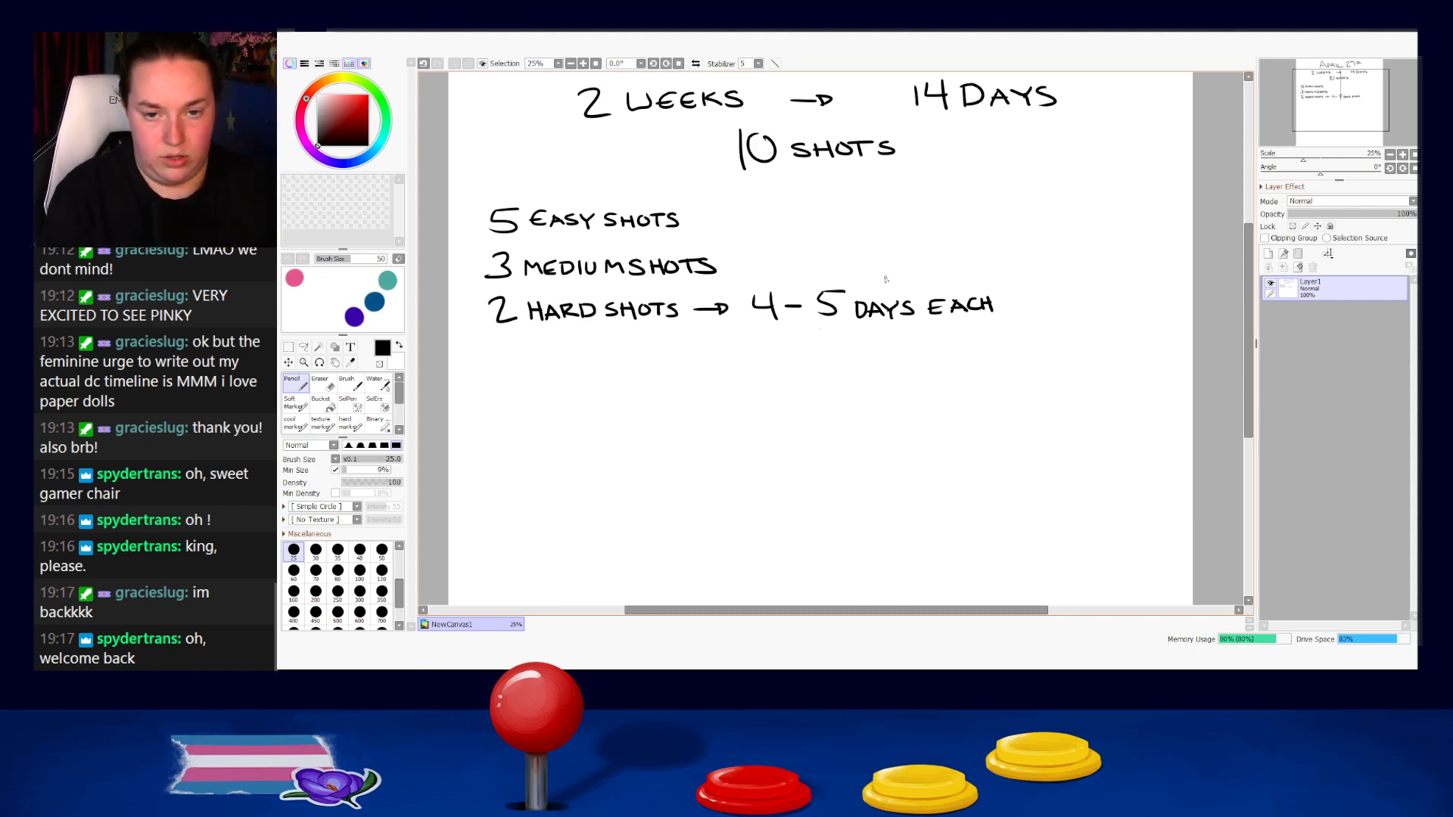
Handwrite "8-10 DAYS TOTAL" directly below "4 – 5 DAYS EACH".
mouse_move(766, 340)
mouse_down()
mouse_move(780, 341)
mouse_move(766, 359)
mouse_move(815, 355)
mouse_up()
key(ctrl+z)
key(ctrl+z)
drag(832, 334, 865, 353)
drag(866, 349, 904, 354)
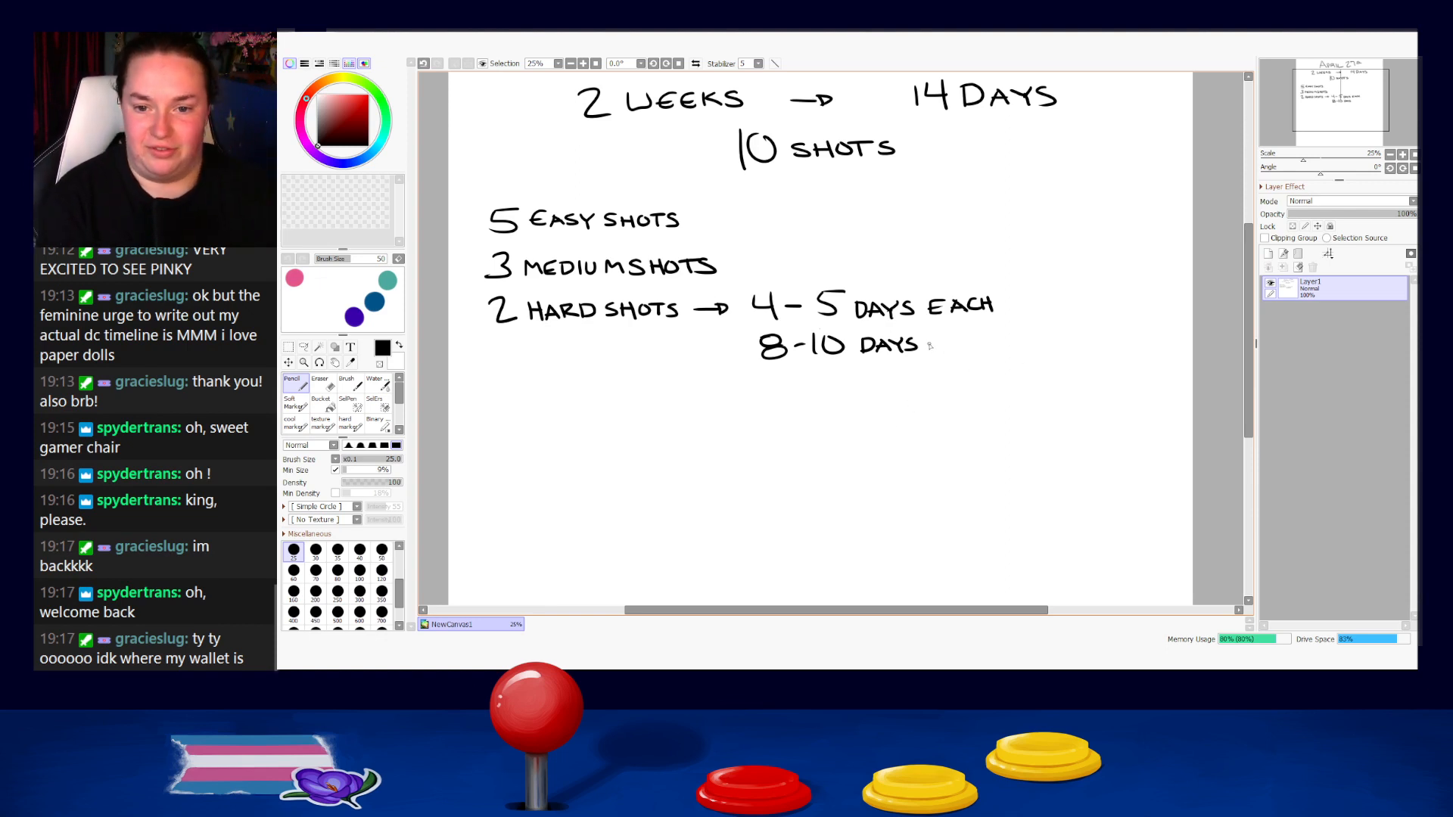
mouse_move(934, 335)
mouse_down()
mouse_move(934, 352)
mouse_move(943, 336)
mouse_up()
mouse_move(955, 336)
mouse_down()
mouse_move(946, 348)
mouse_move(958, 337)
mouse_move(969, 353)
mouse_move(982, 334)
mouse_up()
mouse_move(975, 350)
mouse_down()
mouse_move(981, 335)
mouse_move(988, 350)
mouse_up()
drag(976, 345, 1000, 346)
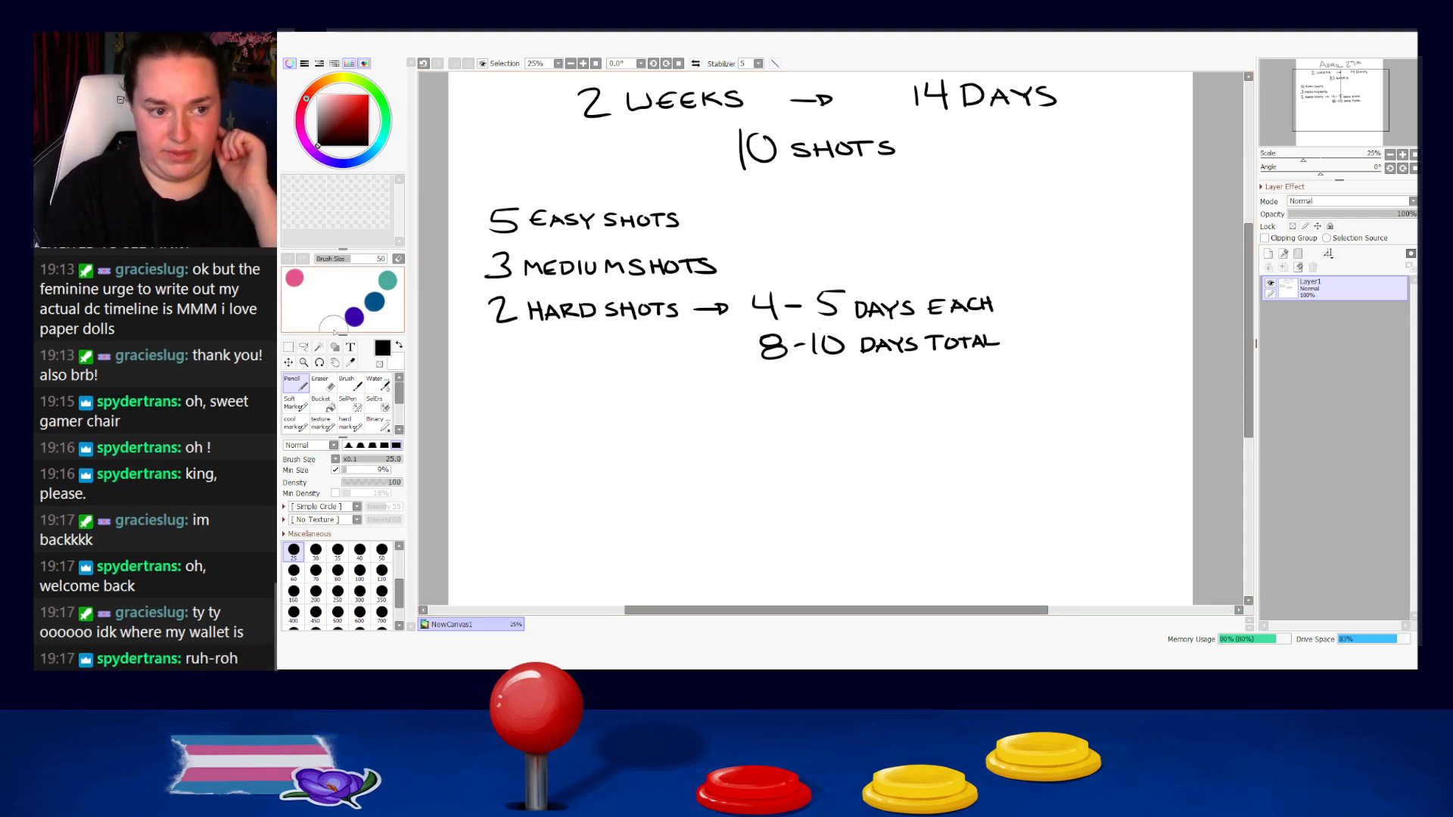
Move the hard shots line and its day total slightly down, away from the medium shots line, and clear the selection.
click(288, 347)
drag(466, 291, 1103, 406)
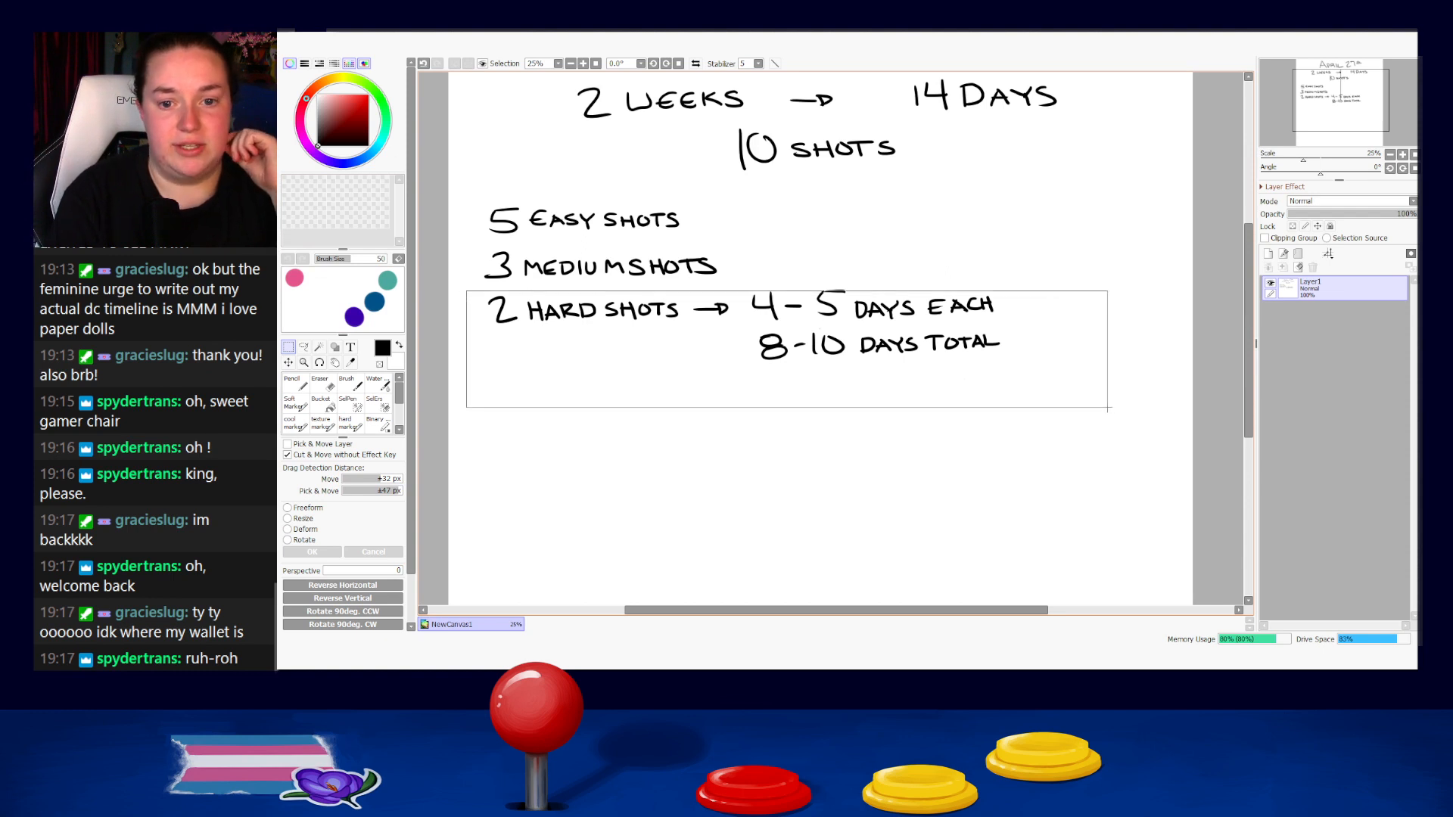
drag(744, 276, 956, 342)
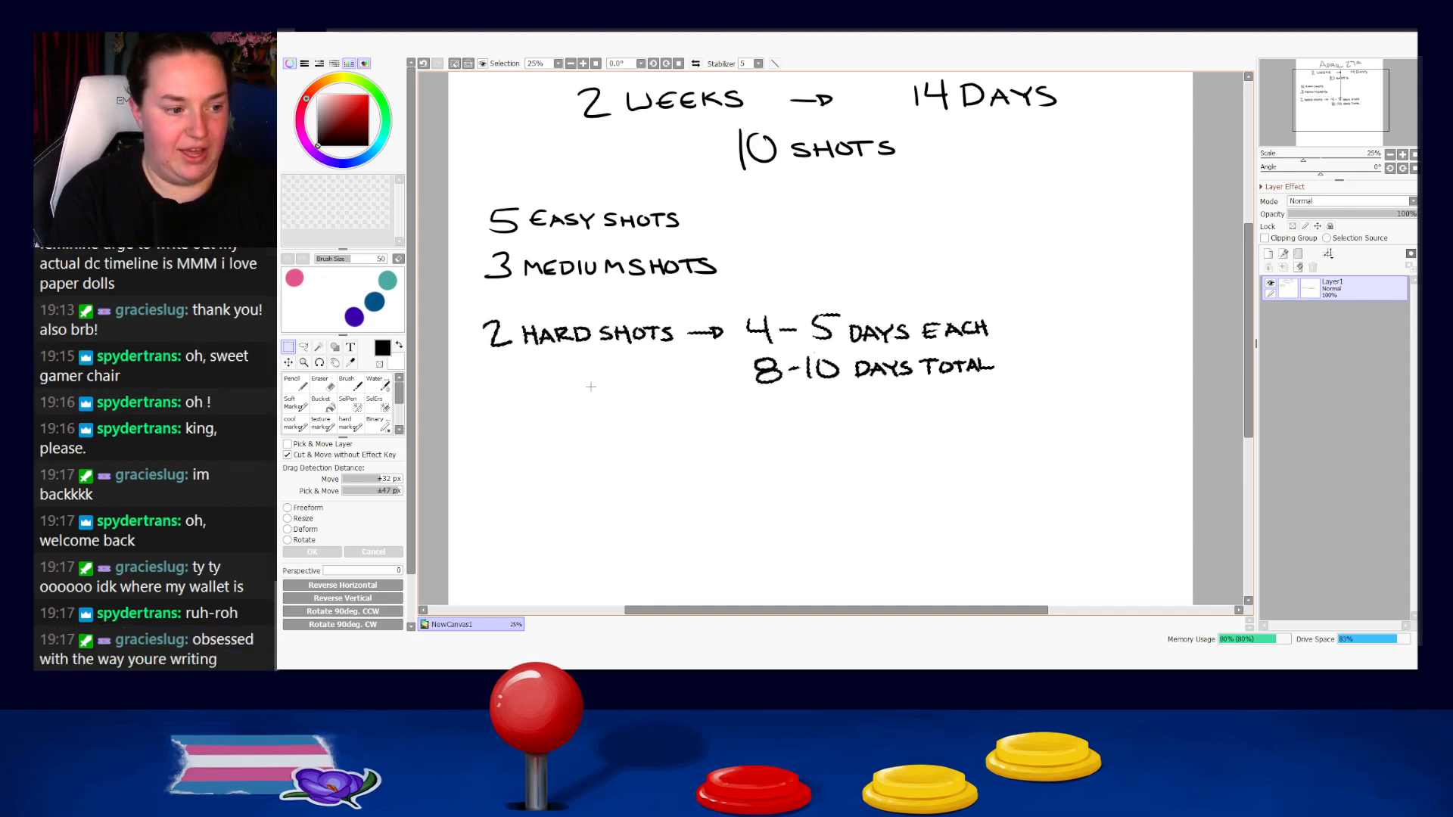
key(ctrl+d)
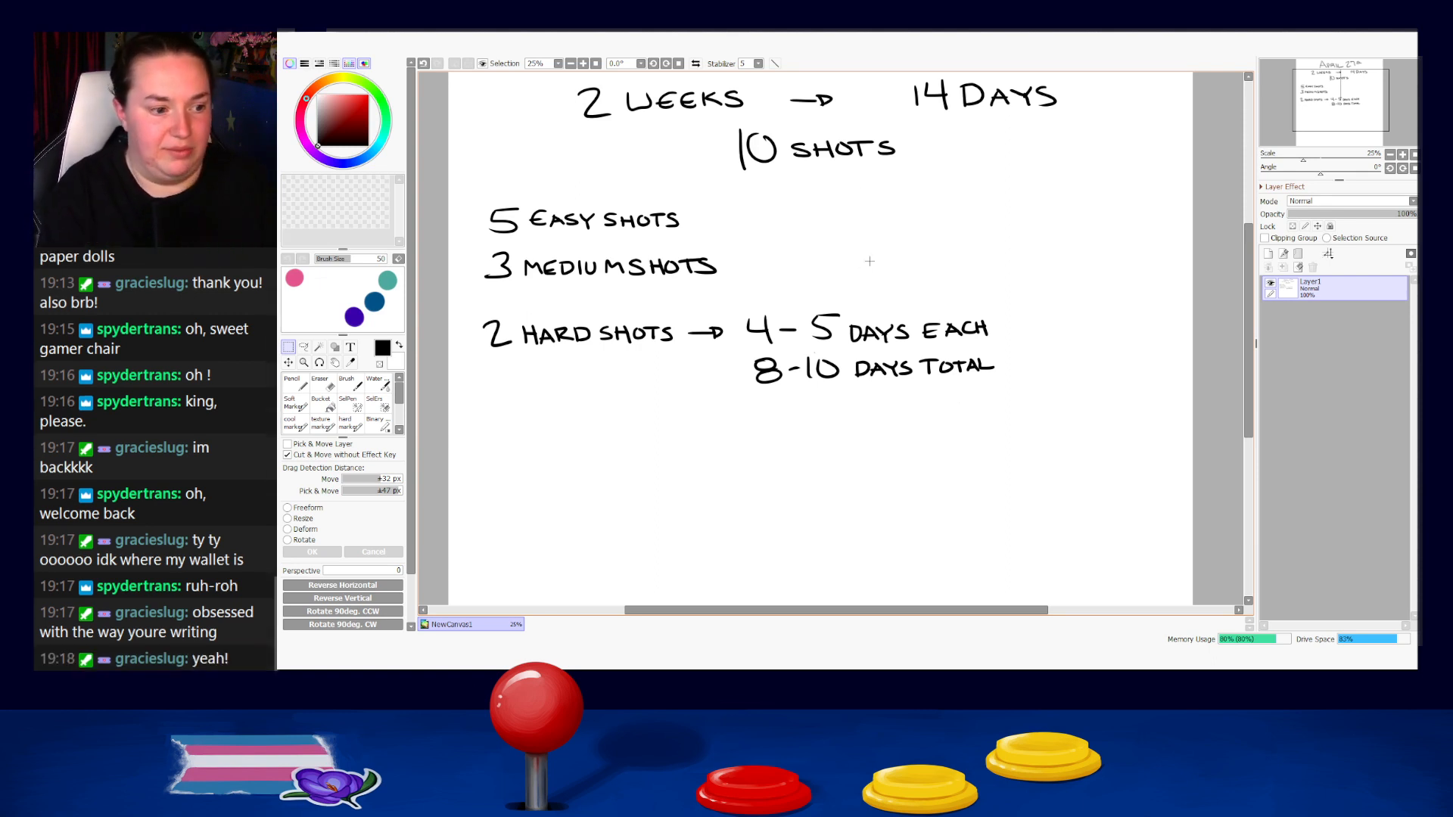
Add an arrow after "3 MEDIUM SHOTS" and handwrite "2-4 DAYS EACH" beside it with the Pencil.
key(b)
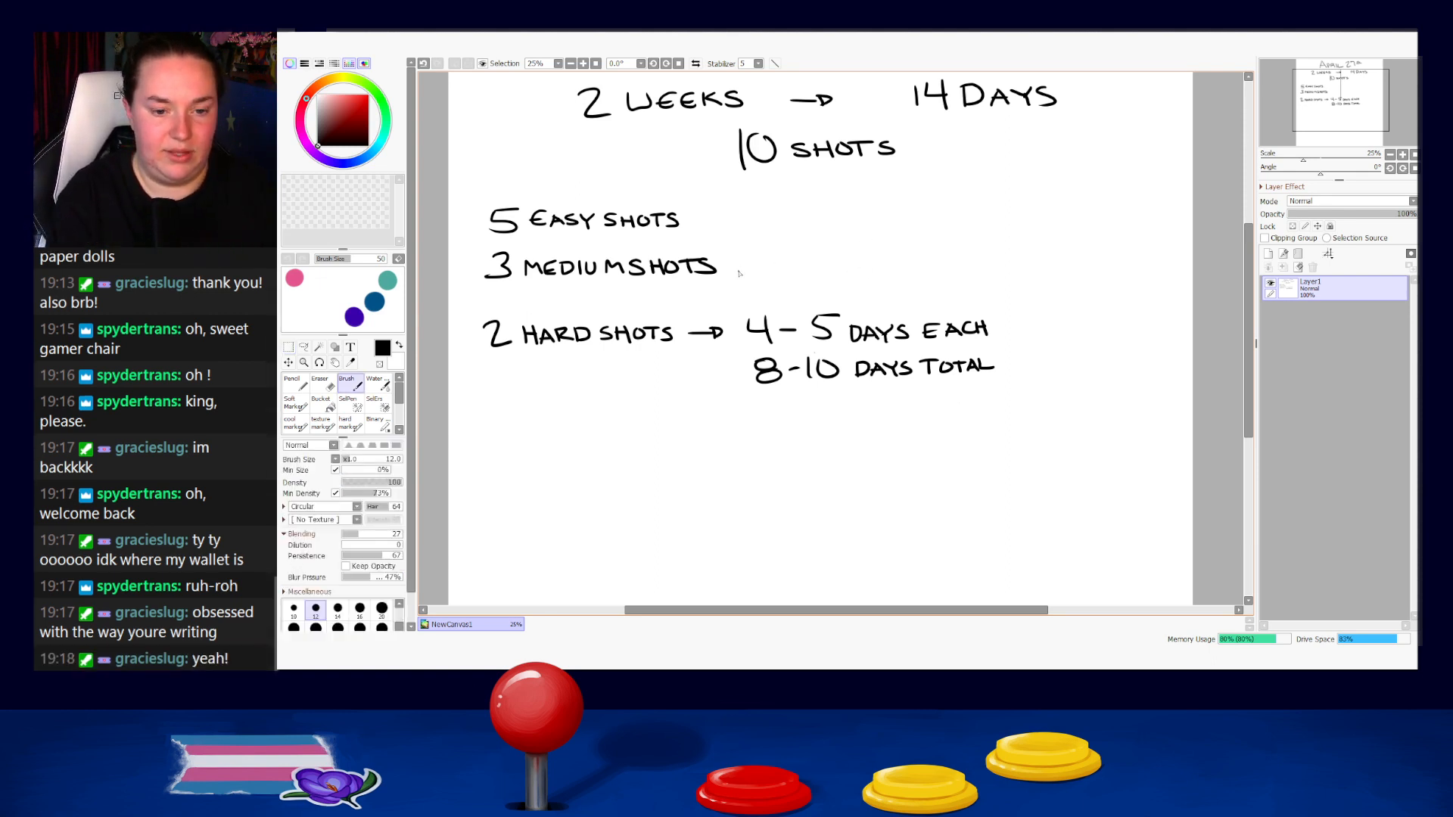
key(n)
drag(730, 264, 750, 271)
key(ctrl+z)
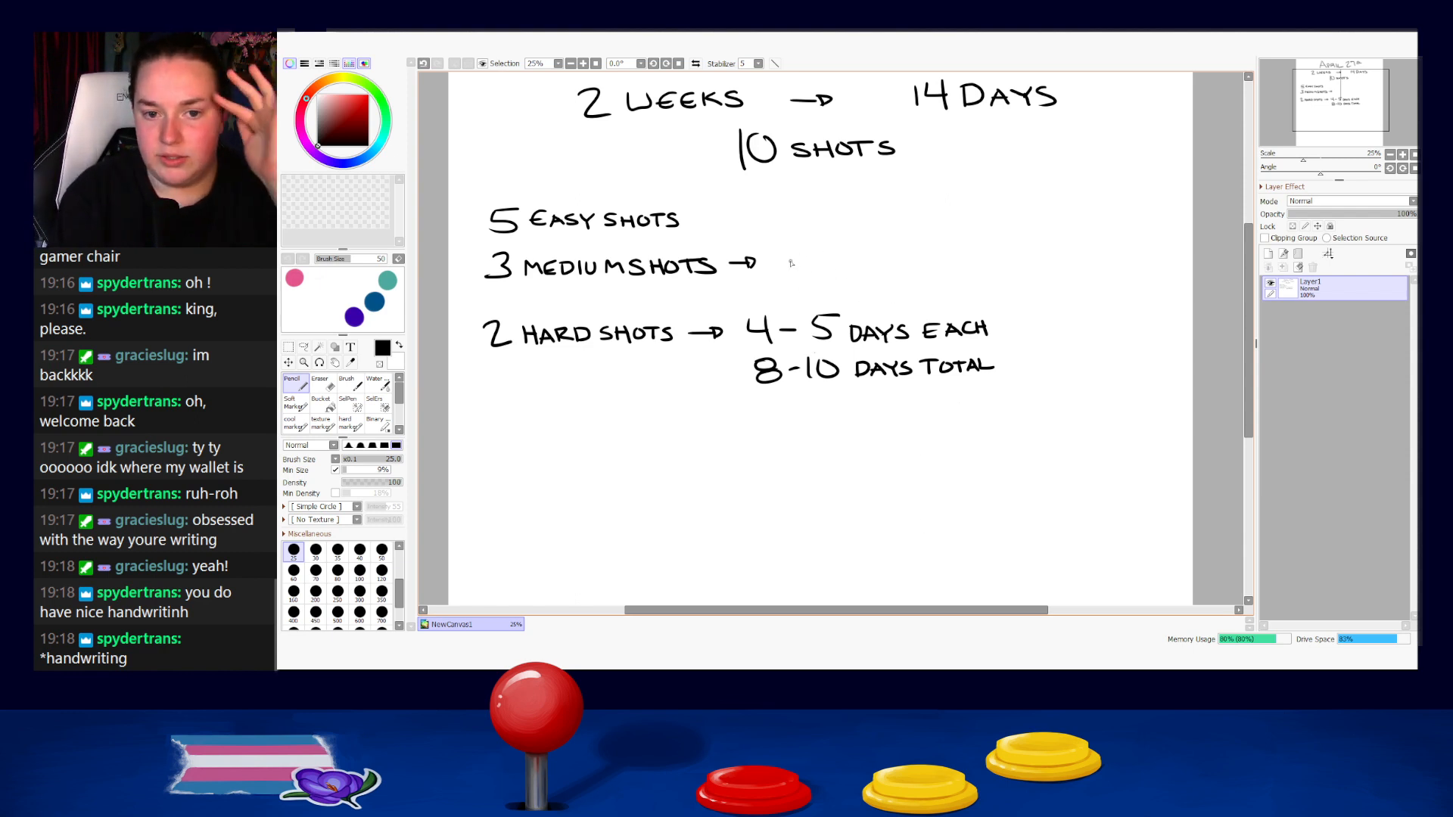
mouse_move(774, 249)
mouse_down()
mouse_move(777, 277)
mouse_move(796, 279)
mouse_up()
drag(797, 261, 831, 263)
mouse_move(833, 239)
mouse_down()
mouse_move(837, 273)
mouse_move(870, 251)
mouse_move(878, 270)
mouse_up()
mouse_move(865, 264)
mouse_down()
mouse_move(886, 271)
mouse_move(930, 247)
mouse_move(914, 263)
mouse_up()
drag(915, 255, 928, 262)
mouse_move(933, 261)
mouse_down()
mouse_move(939, 250)
mouse_move(946, 263)
mouse_up()
drag(936, 258, 969, 259)
drag(969, 252, 981, 258)
Handwrite "5-12" directly below "2-4 DAYS EACH" on the medium shots line.
drag(777, 286, 773, 299)
drag(778, 285, 812, 288)
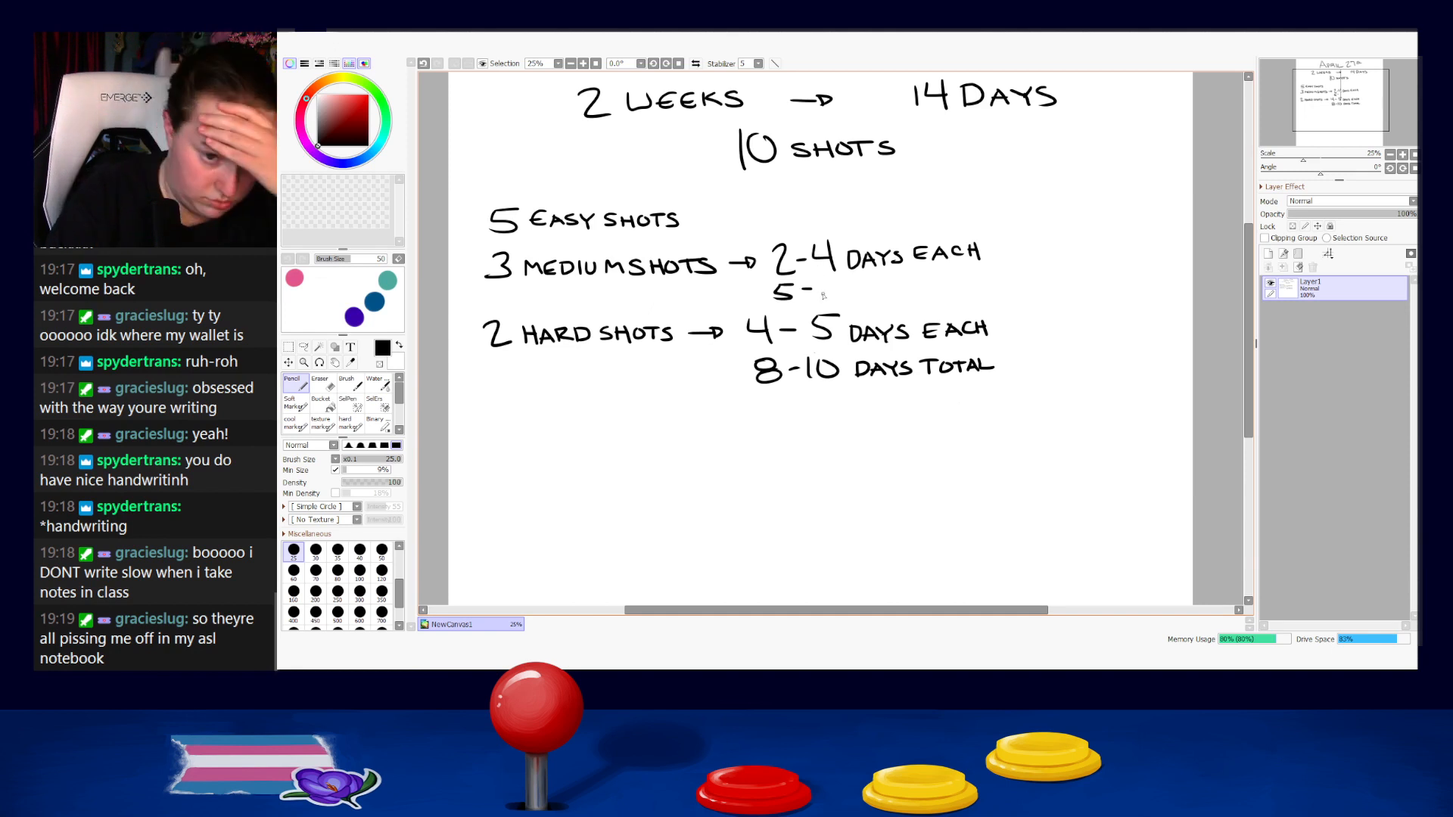
drag(823, 280, 823, 299)
drag(828, 283, 847, 300)
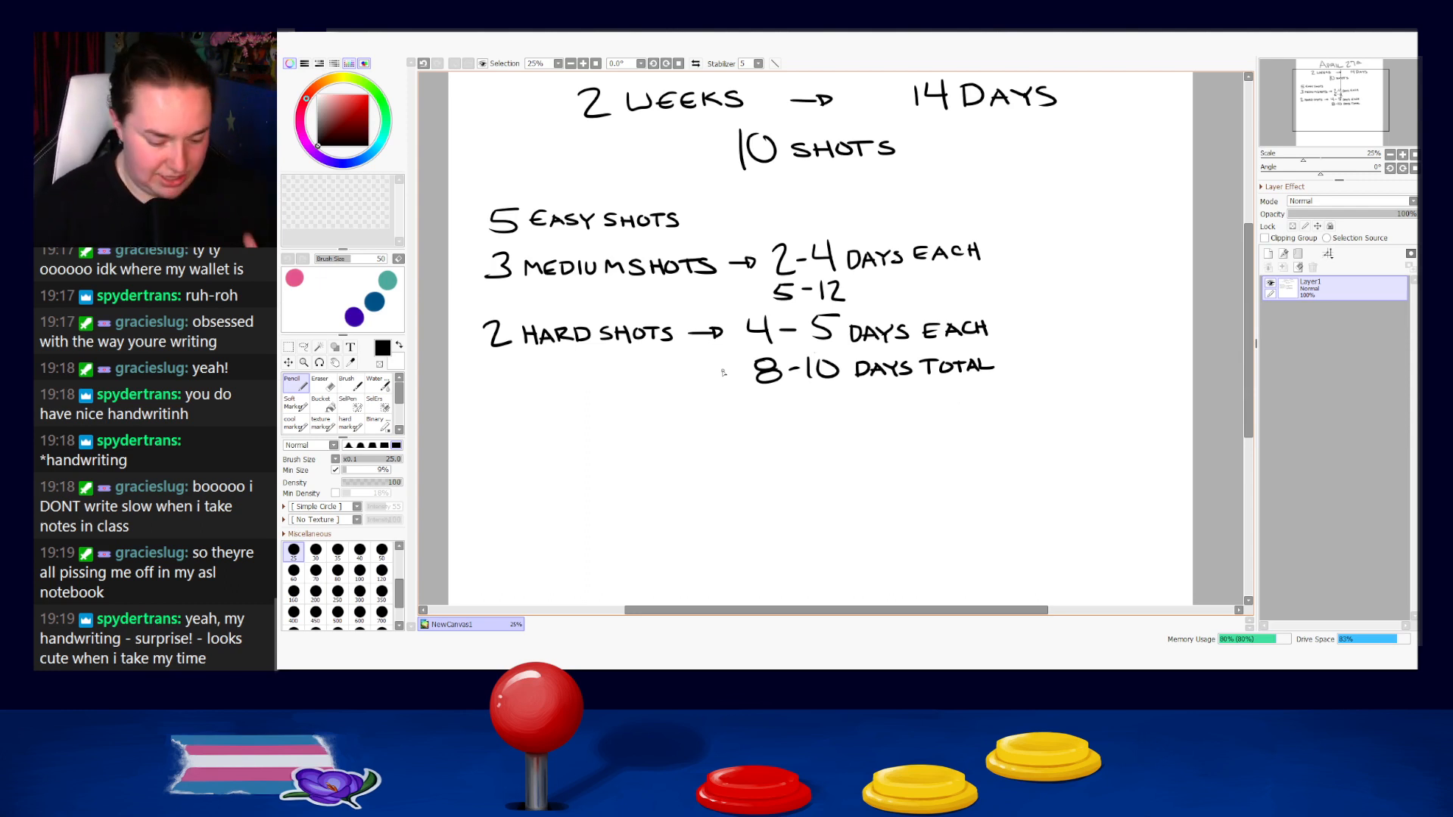
key(bracketleft)
key(bracketleft)
key(bracketleft)
key(bracketleft)
key(bracketleft)
key(bracketleft)
key(bracketleft)
key(bracketleft)
key(bracketleft)
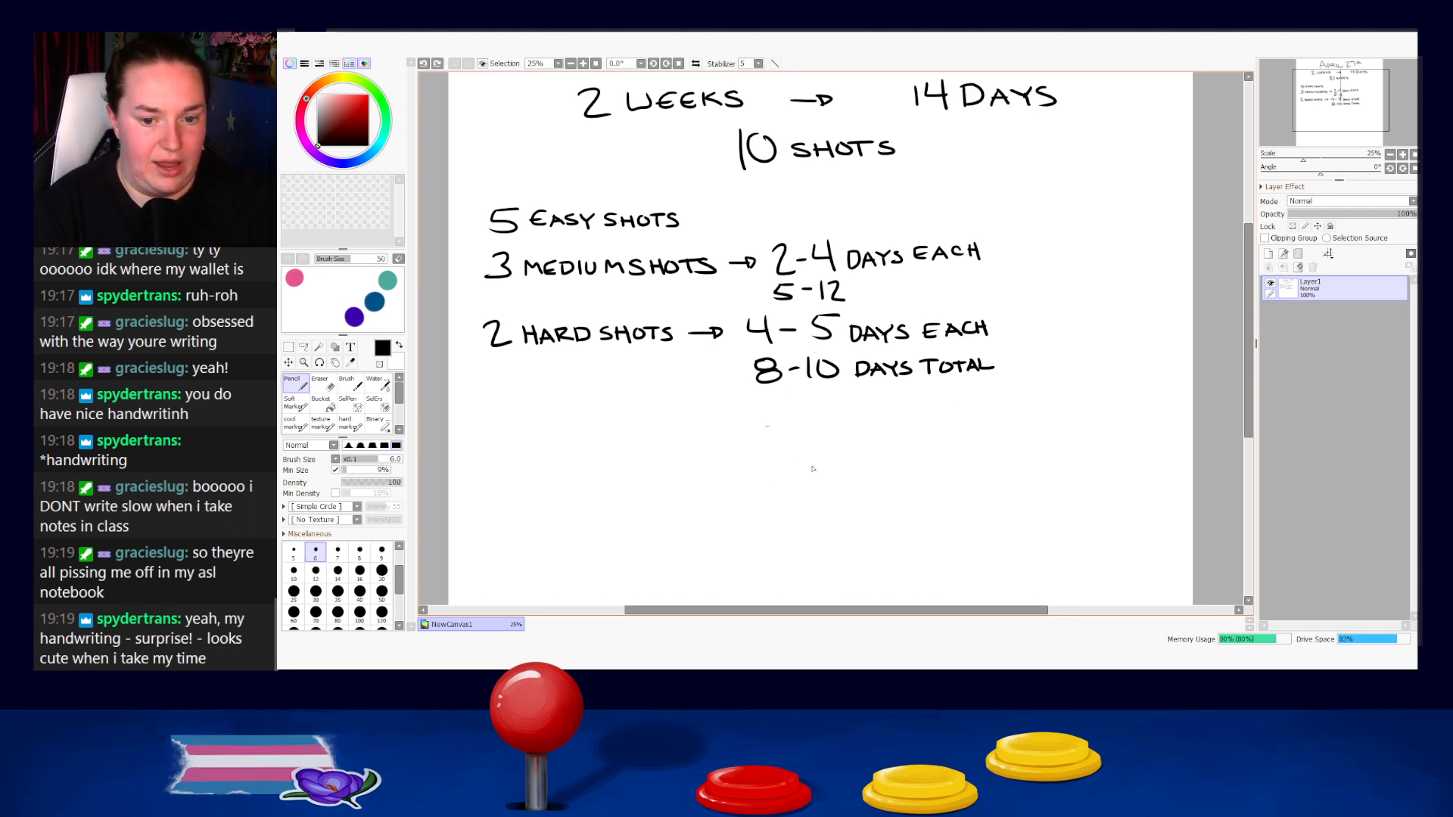
key(bracketright)
key(bracketright)
key(bracketright)
key(bracketright)
key(bracketright)
key(bracketright)
key(bracketright)
key(bracketright)
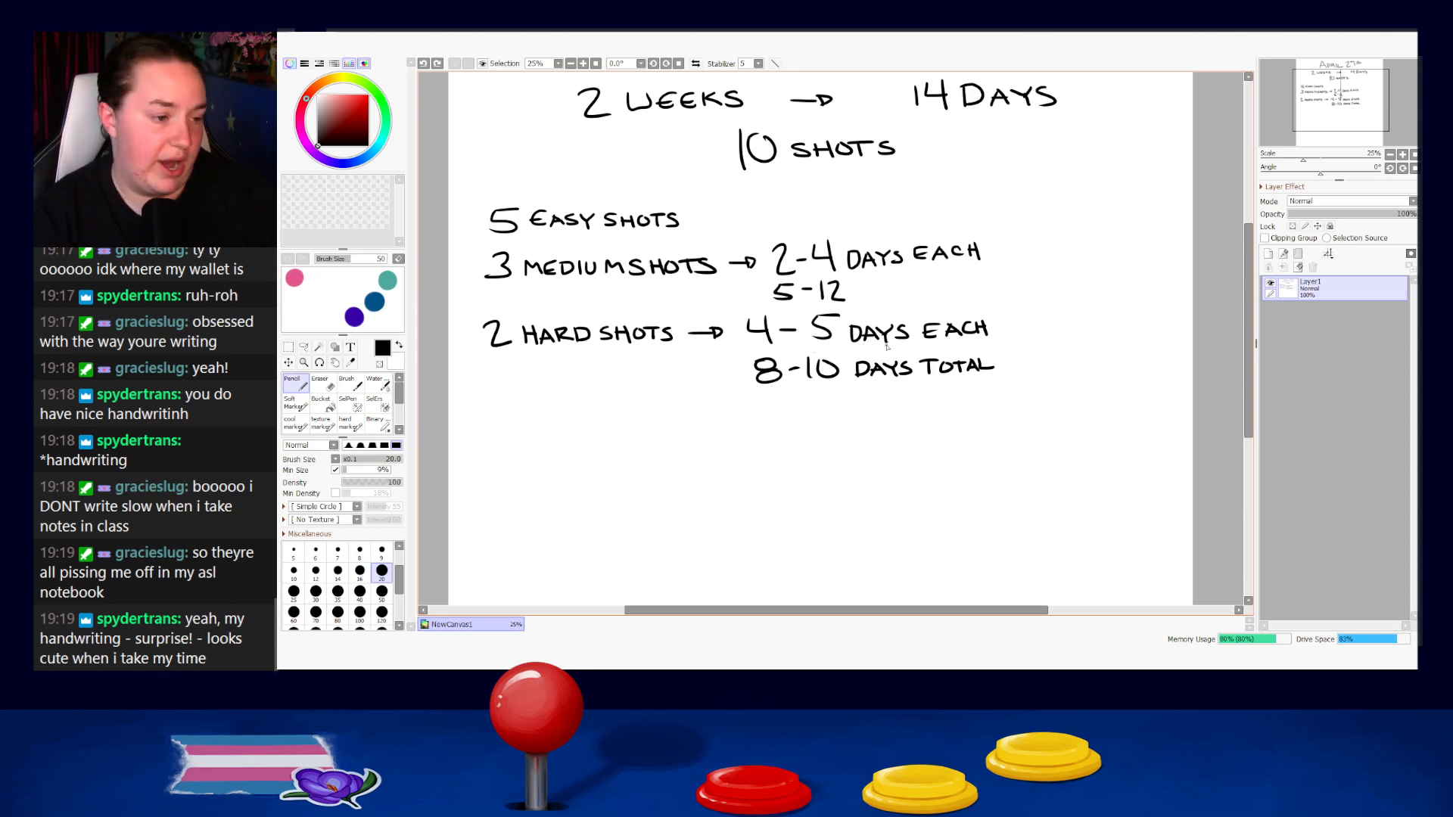
drag(855, 285, 855, 299)
drag(853, 285, 876, 300)
key(ctrl+z)
key(ctrl+z)
Set the pencil size to 30 and handwrite "DAYS TOTAL" after "5-12".
key(ctrl+z)
key(bracketright)
key(bracketright)
drag(857, 287, 857, 303)
Add an arrow after "5 EASY SHOTS" and handwrite "1 DAY EACH" beside it, undoing the surplus strokes.
key(ctrl+z)
mouse_move(856, 287)
mouse_down()
mouse_move(861, 303)
mouse_move(878, 287)
mouse_up()
mouse_move(878, 287)
mouse_down()
mouse_move(885, 302)
mouse_move(891, 292)
mouse_up()
mouse_move(897, 285)
mouse_down()
mouse_move(900, 303)
mouse_move(930, 285)
mouse_up()
mouse_move(923, 286)
mouse_down()
mouse_move(923, 301)
mouse_move(962, 284)
mouse_up()
mouse_move(955, 286)
mouse_down()
mouse_move(956, 300)
mouse_move(969, 284)
mouse_up()
drag(970, 284, 976, 293)
drag(980, 283, 991, 298)
mouse_move(702, 219)
mouse_down()
mouse_move(786, 200)
mouse_move(813, 219)
mouse_up()
key(ctrl+z)
key(ctrl+z)
key(ctrl+z)
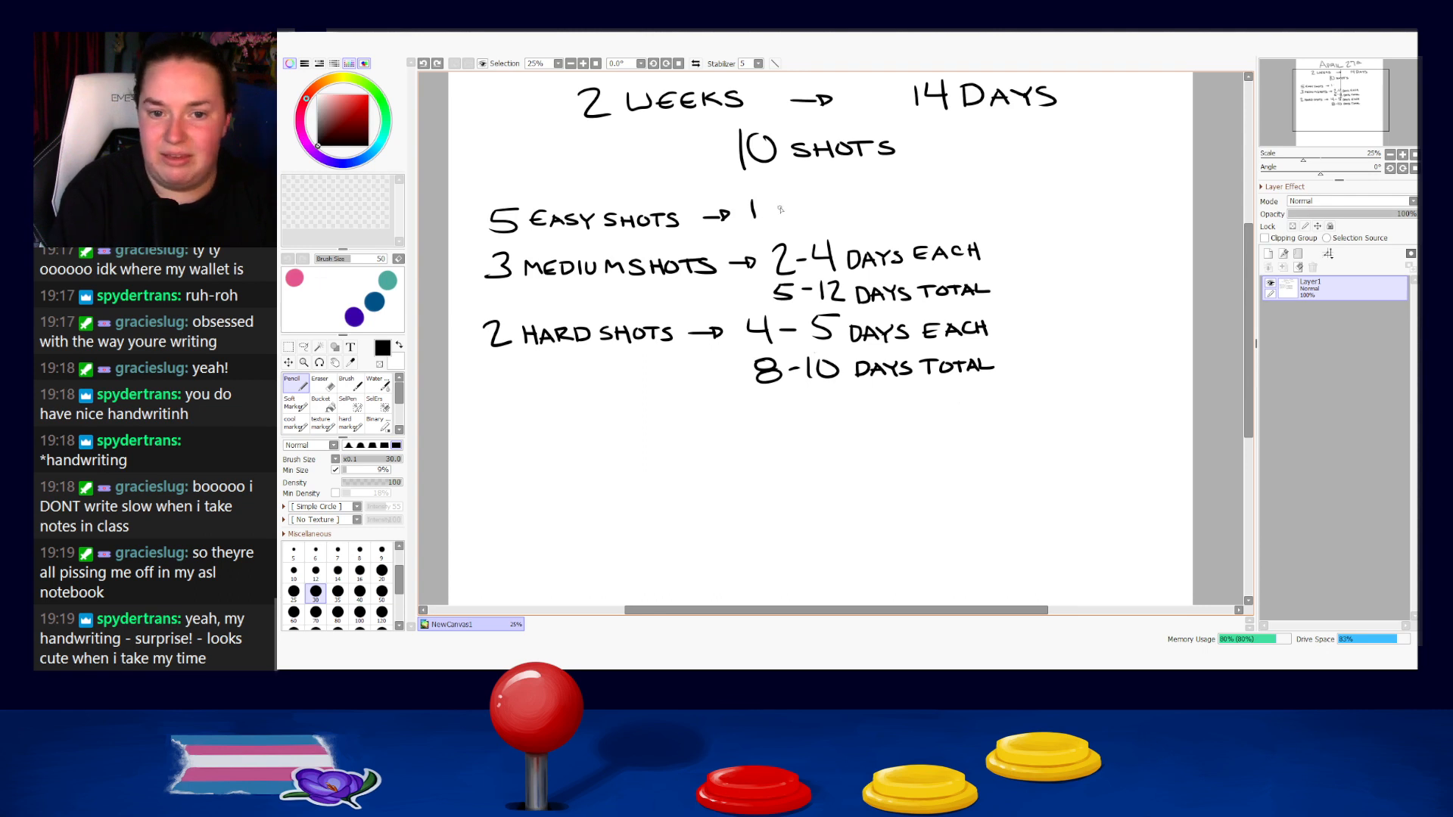
key(ctrl+z)
mouse_move(752, 199)
mouse_down()
mouse_move(755, 218)
mouse_move(827, 215)
mouse_move(849, 195)
mouse_move(881, 209)
mouse_up()
Handwrite "5 DAYS TOTAL" directly below "1 DAY EACH" on the easy shots line.
drag(754, 224, 766, 224)
mouse_move(765, 232)
mouse_down()
mouse_move(754, 239)
mouse_move(775, 237)
mouse_up()
drag(776, 225, 808, 232)
mouse_move(817, 219)
mouse_down()
mouse_move(815, 233)
mouse_move(851, 217)
mouse_up()
mouse_move(841, 218)
mouse_down()
mouse_move(841, 231)
mouse_move(878, 217)
mouse_up()
mouse_move(870, 217)
mouse_down()
mouse_move(870, 230)
mouse_move(882, 218)
mouse_up()
drag(882, 218, 906, 227)
Add a new layer above the handwriting and choose the Soft Marker with the teal swatch colour.
click(1268, 254)
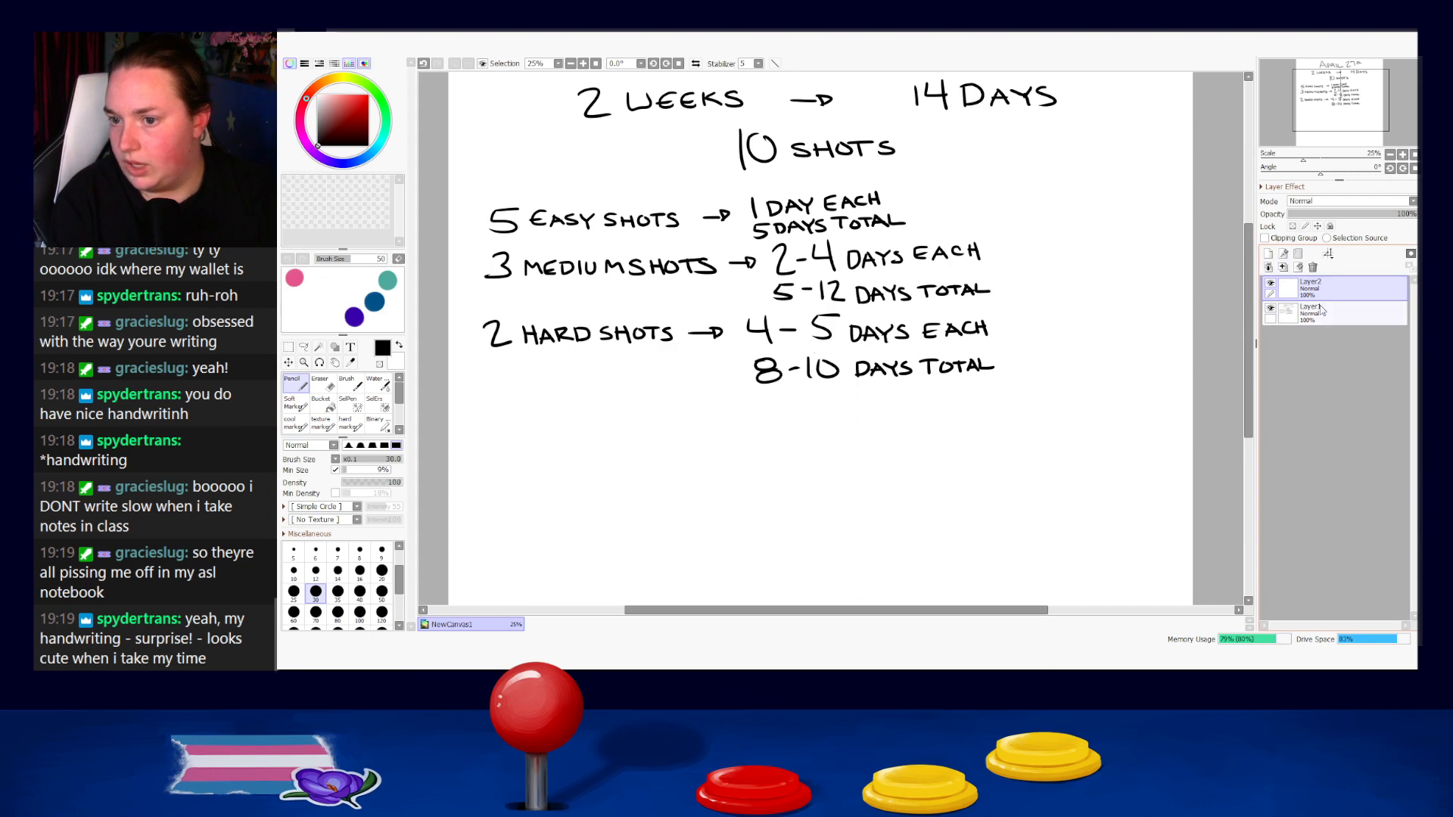
click(294, 403)
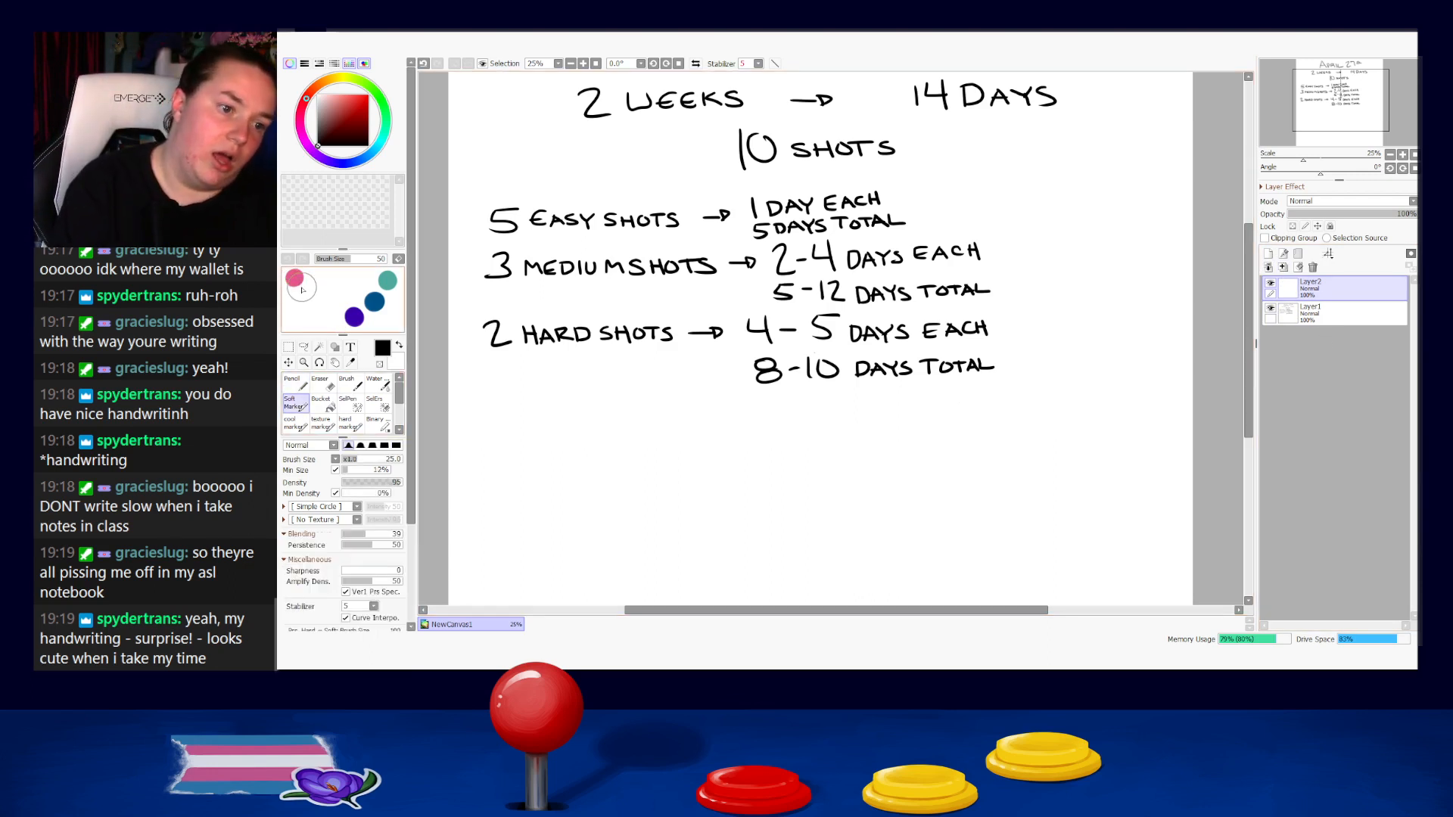
click(387, 280)
Try highlighting "2 HARD SHOTS" in teal with the Soft Marker enlarged to size 250, undoing the strokes.
drag(478, 337, 692, 324)
key(ctrl+z)
key(bracketright)
key(bracketright)
key(bracketright)
key(bracketright)
key(bracketright)
key(bracketright)
key(bracketright)
key(bracketright)
key(bracketright)
key(bracketright)
key(bracketright)
key(bracketright)
drag(492, 334, 700, 330)
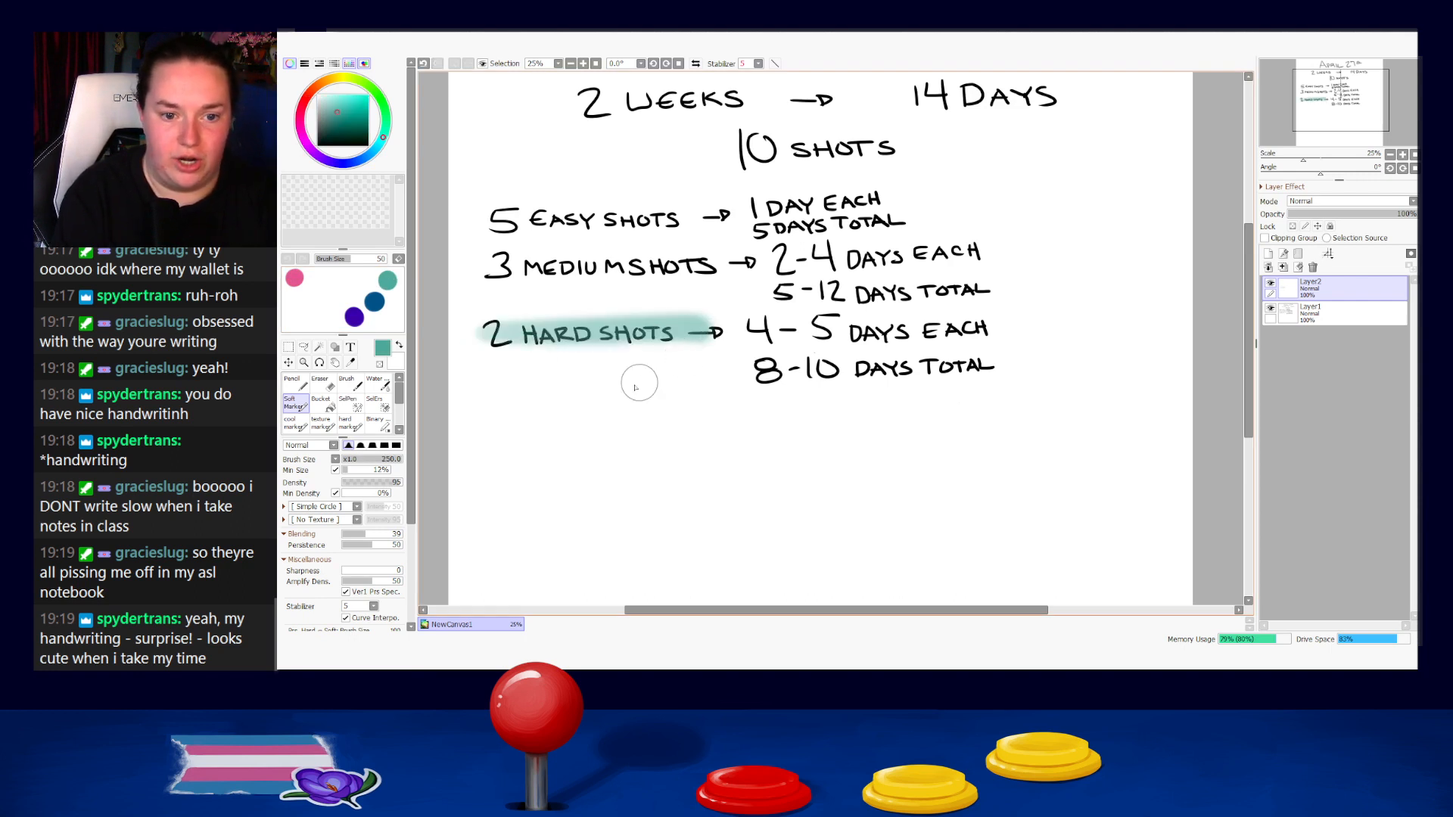
key(ctrl+z)
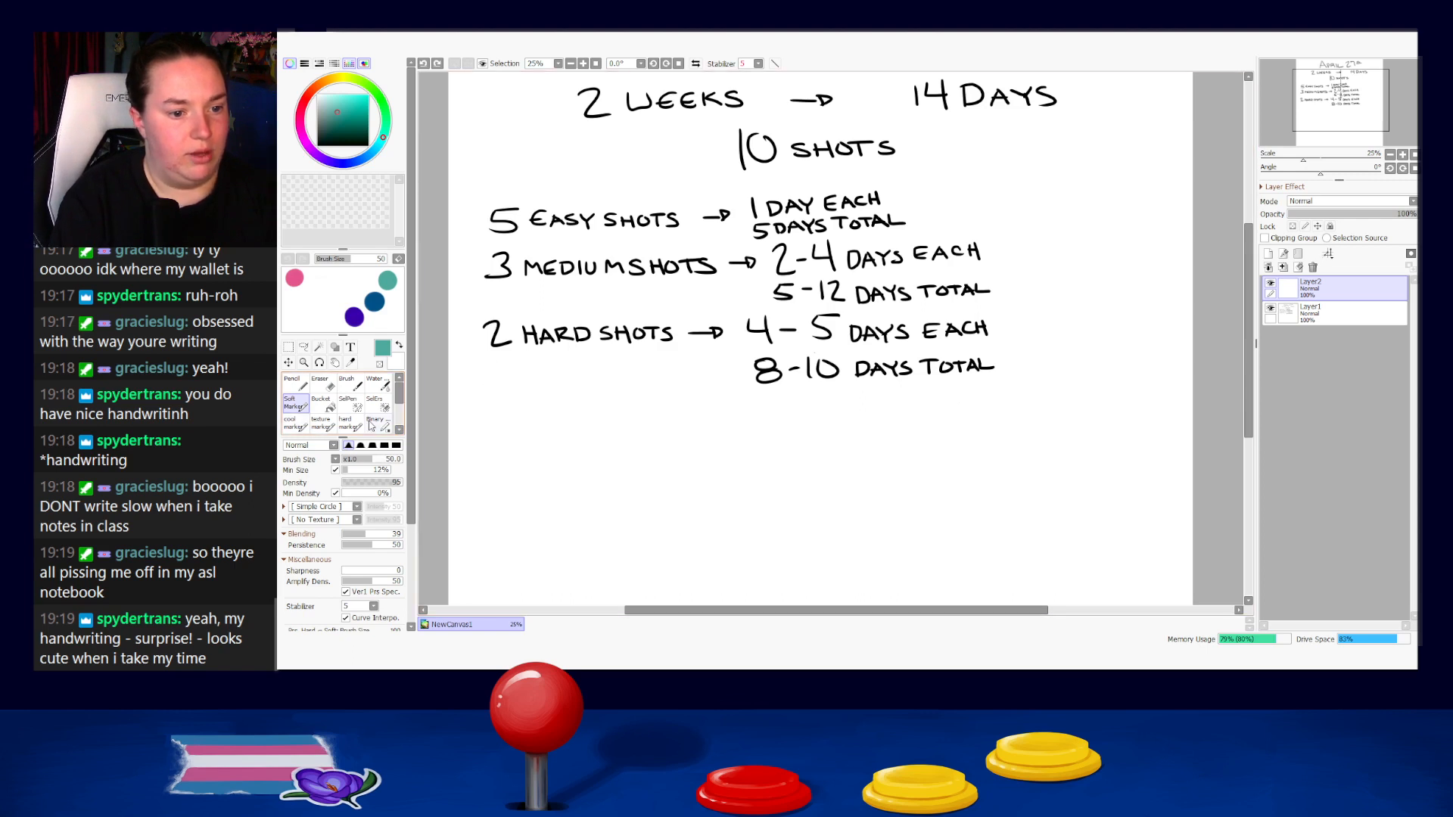
Switch to the hard marker at size 250 and try a teal highlight over "2 HARD SHOTS".
click(349, 424)
key(bracketright)
key(bracketright)
key(bracketright)
key(bracketright)
key(bracketright)
key(bracketright)
key(bracketright)
key(bracketright)
key(bracketright)
key(bracketright)
drag(506, 334, 675, 336)
key(ctrl+z)
click(394, 446)
key(ctrl+z)
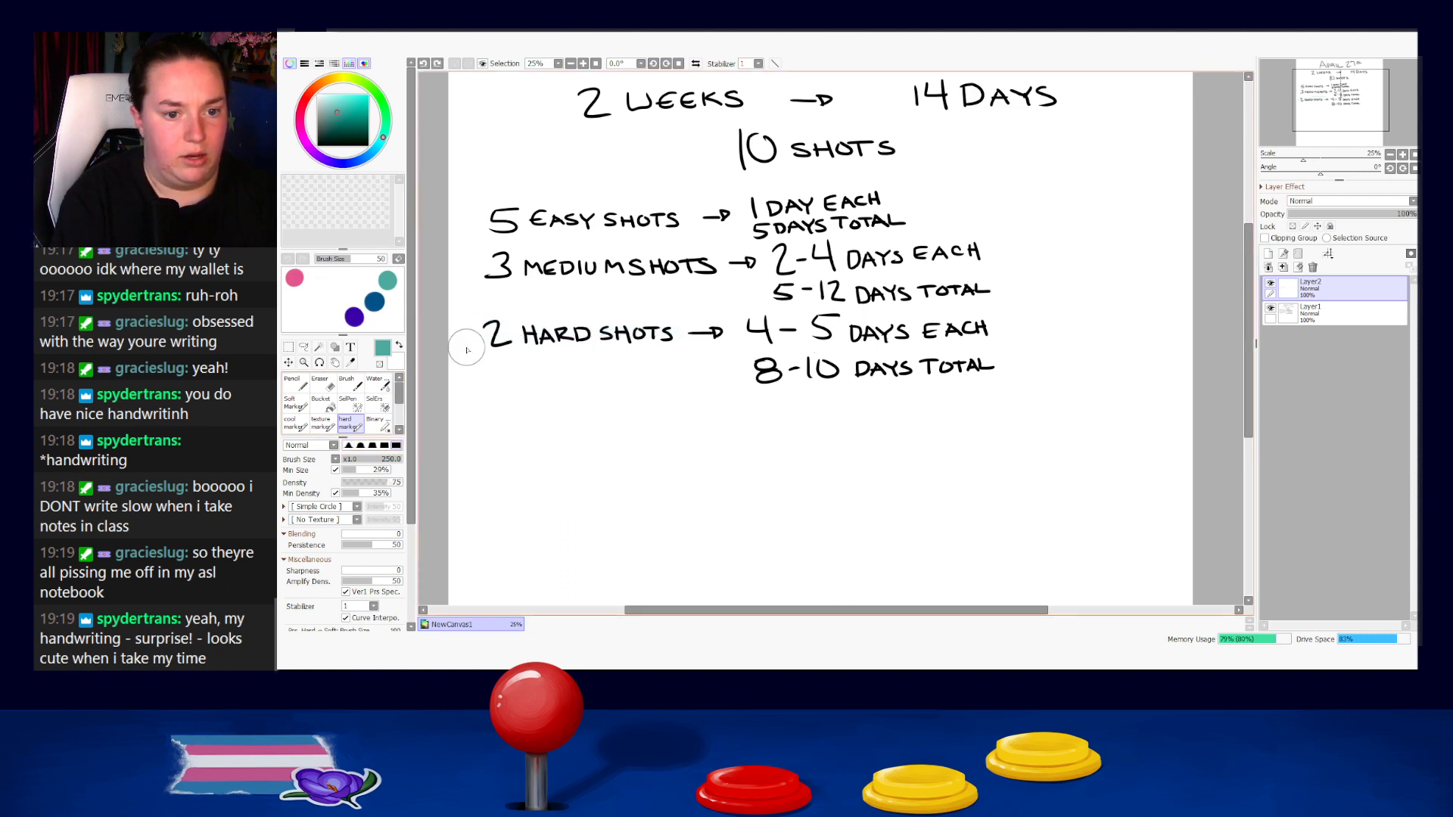
Highlight "2 HARD SHOTS" in teal with the hard marker and try a lower opacity on the highlight layer.
key(ctrl+y)
key(ctrl+z)
drag(491, 334, 702, 332)
key(ctrl+z)
key(ctrl+z)
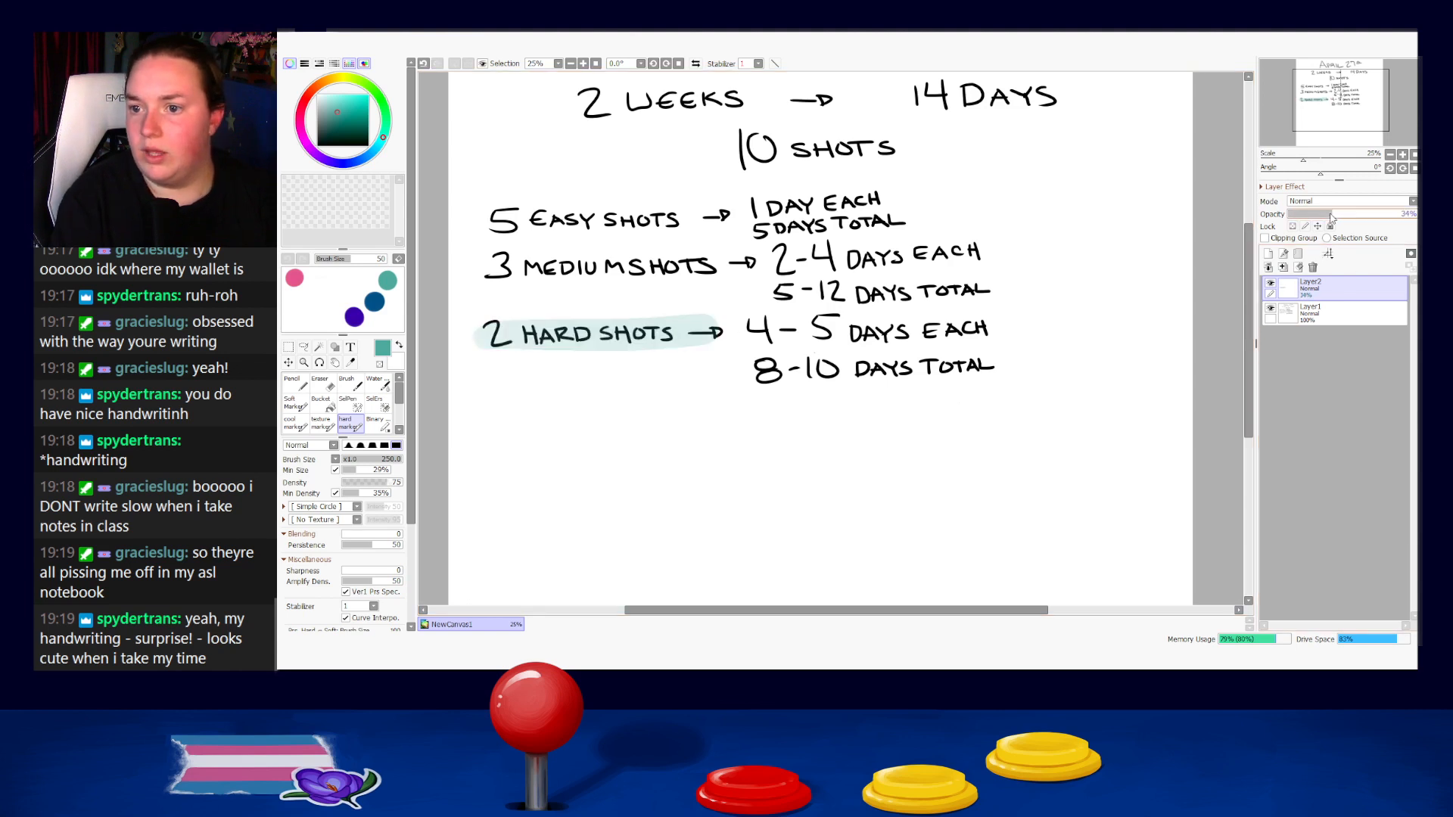
key(ctrl+y)
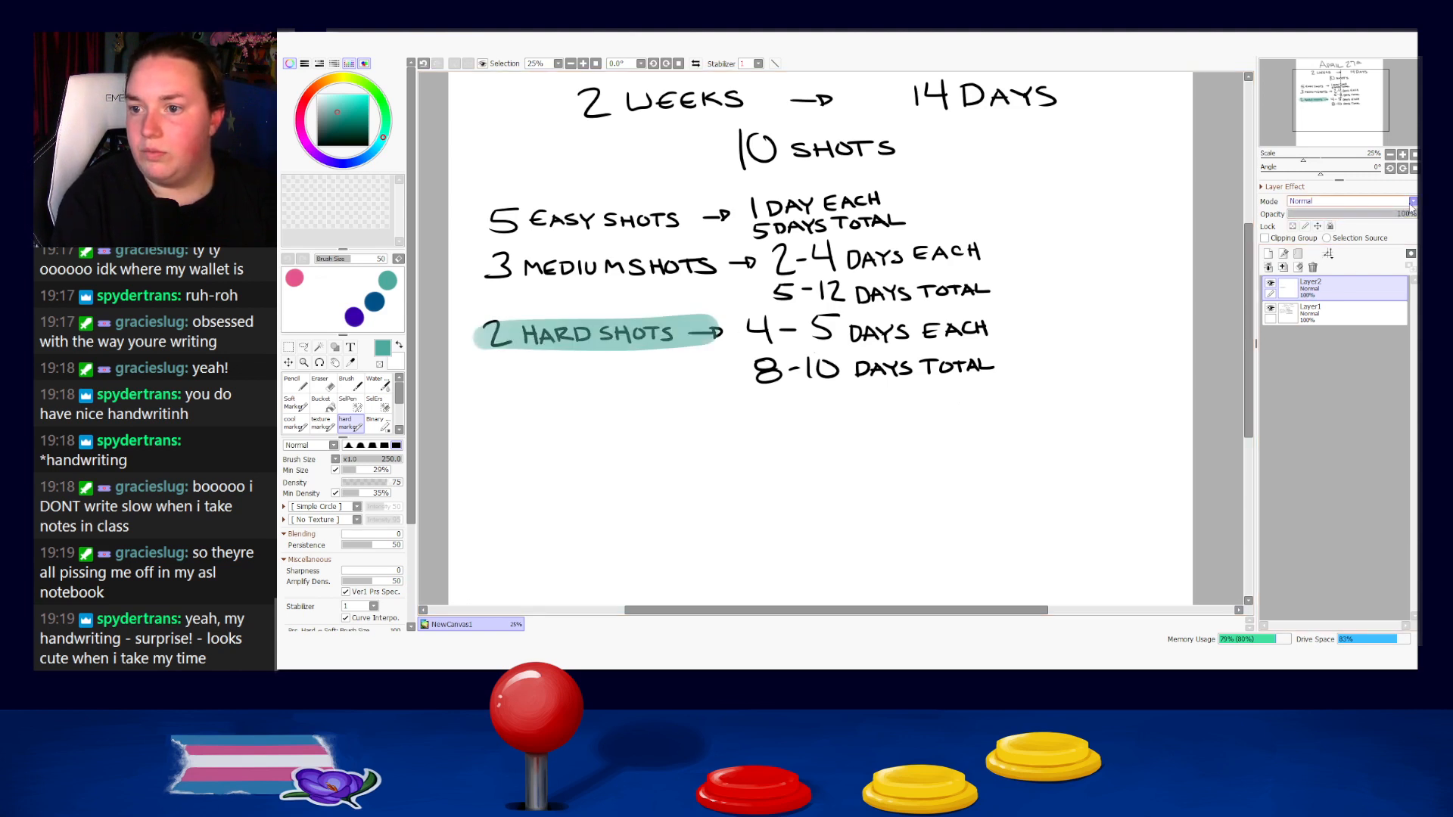
Try the Shine blending mode on the highlight layer, and undo it.
click(1324, 283)
click(1344, 204)
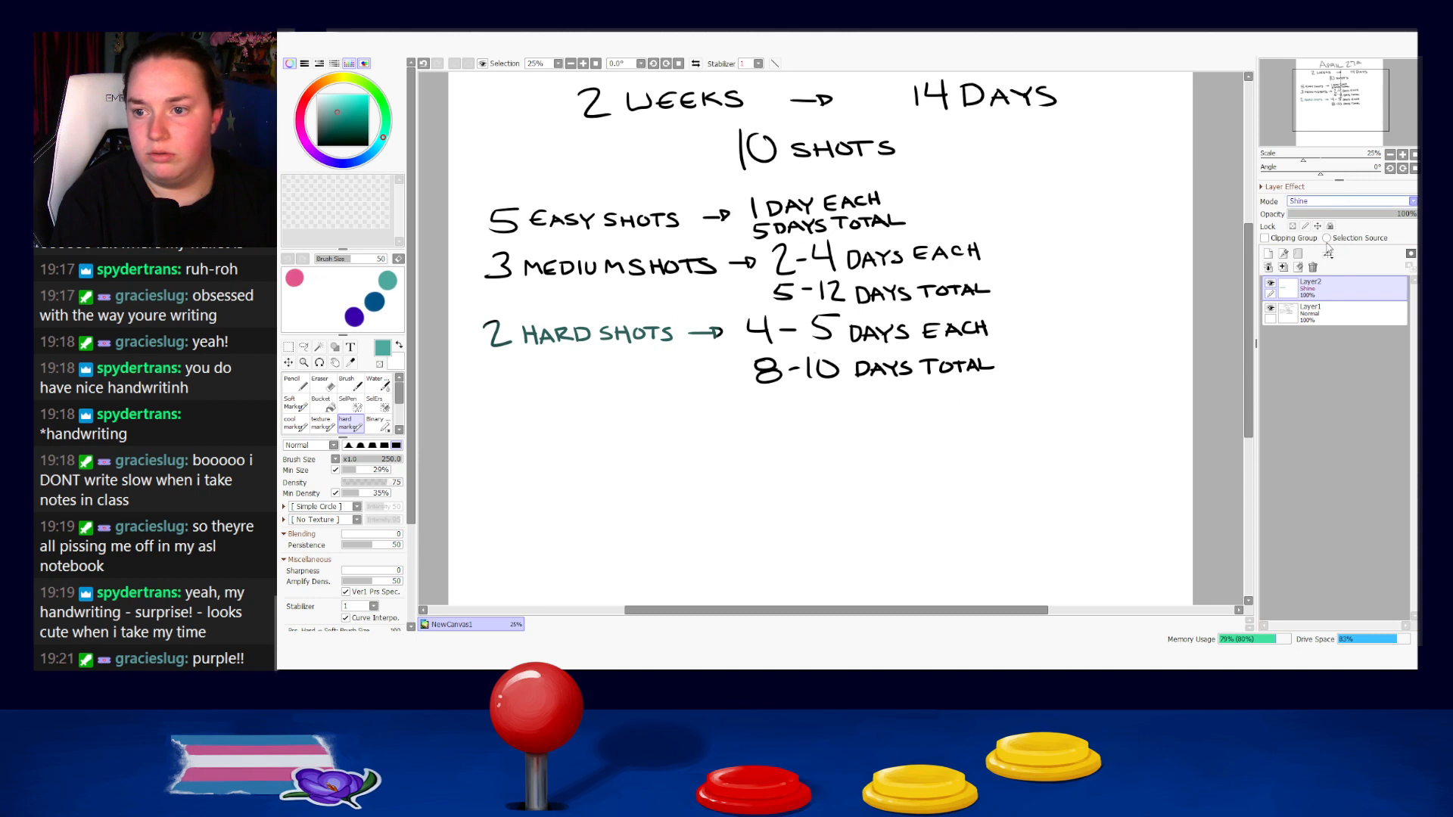
click(1317, 249)
key(ctrl+z)
key(ctrl+z)
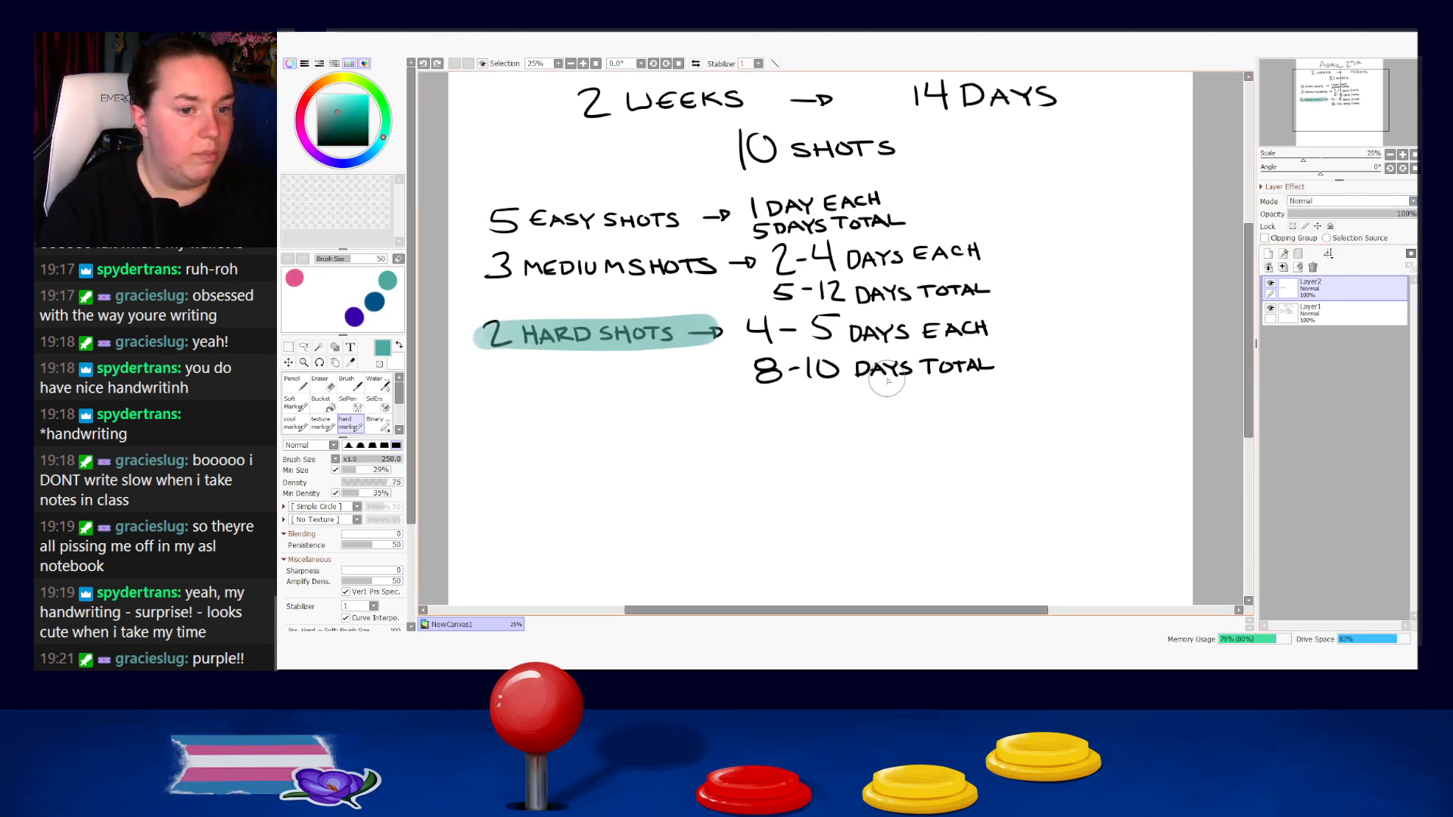
Pick the purple swatch colour, clear the teal highlight, and try a purple highlight over "2 HARD SHOTS".
right_click(355, 317)
click(1298, 267)
mouse_move(484, 331)
mouse_down()
mouse_move(752, 319)
mouse_move(573, 333)
mouse_move(729, 333)
mouse_up()
key(ctrl+z)
Reduce the hard marker to size 120 and highlight "5 DAYS TOTAL" on the easy shots line in purple.
key(ctrl+z)
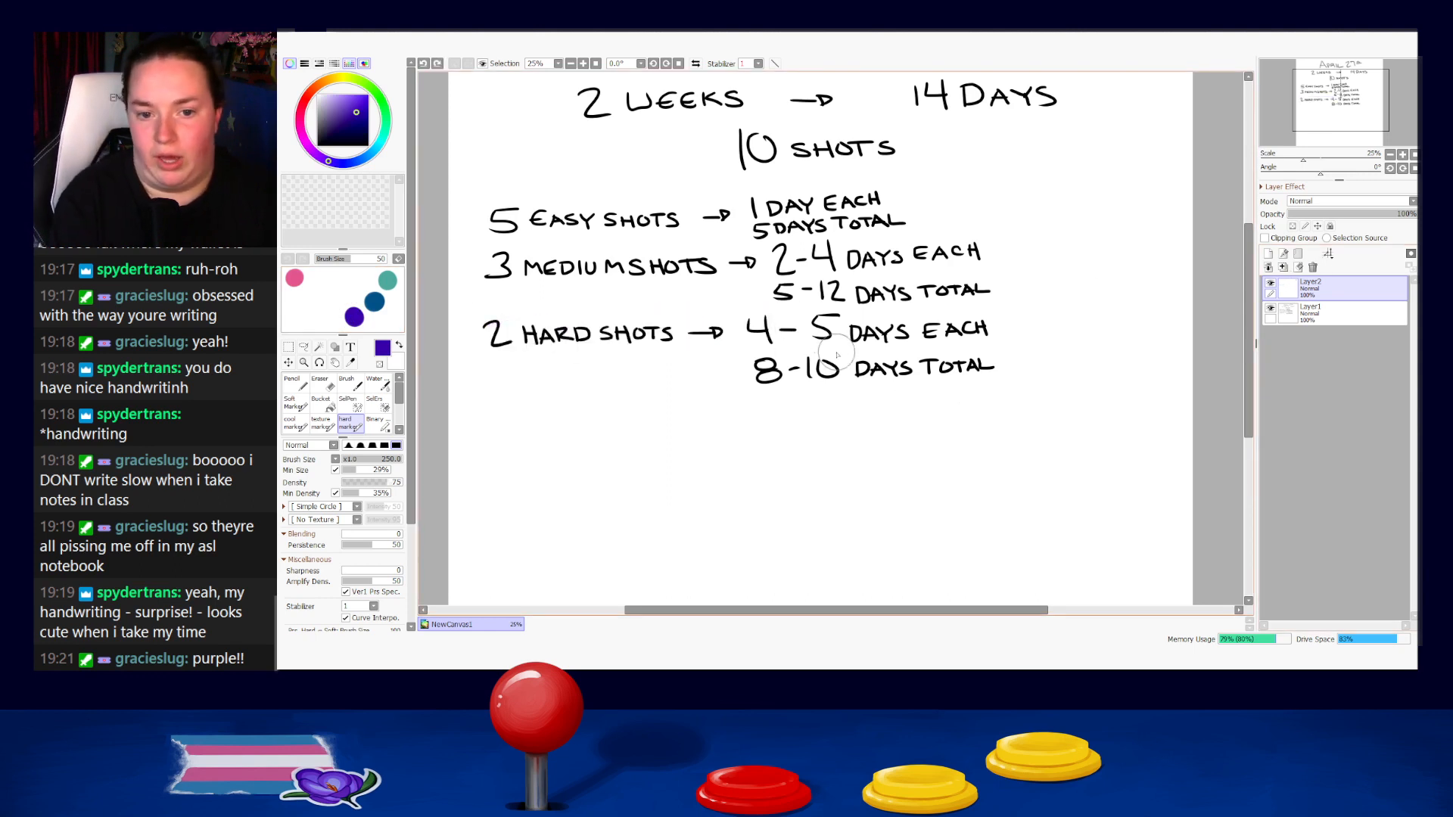
key(bracketleft)
key(bracketleft)
key(bracketleft)
drag(748, 227, 912, 220)
Highlight the 5 in "5-12 DAYS TOTAL" and the 8 in "8-10 DAYS TOTAL" in purple.
key(ctrl+z)
key(ctrl+z)
drag(748, 230, 914, 219)
drag(768, 293, 803, 291)
key(ctrl+z)
drag(754, 371, 790, 369)
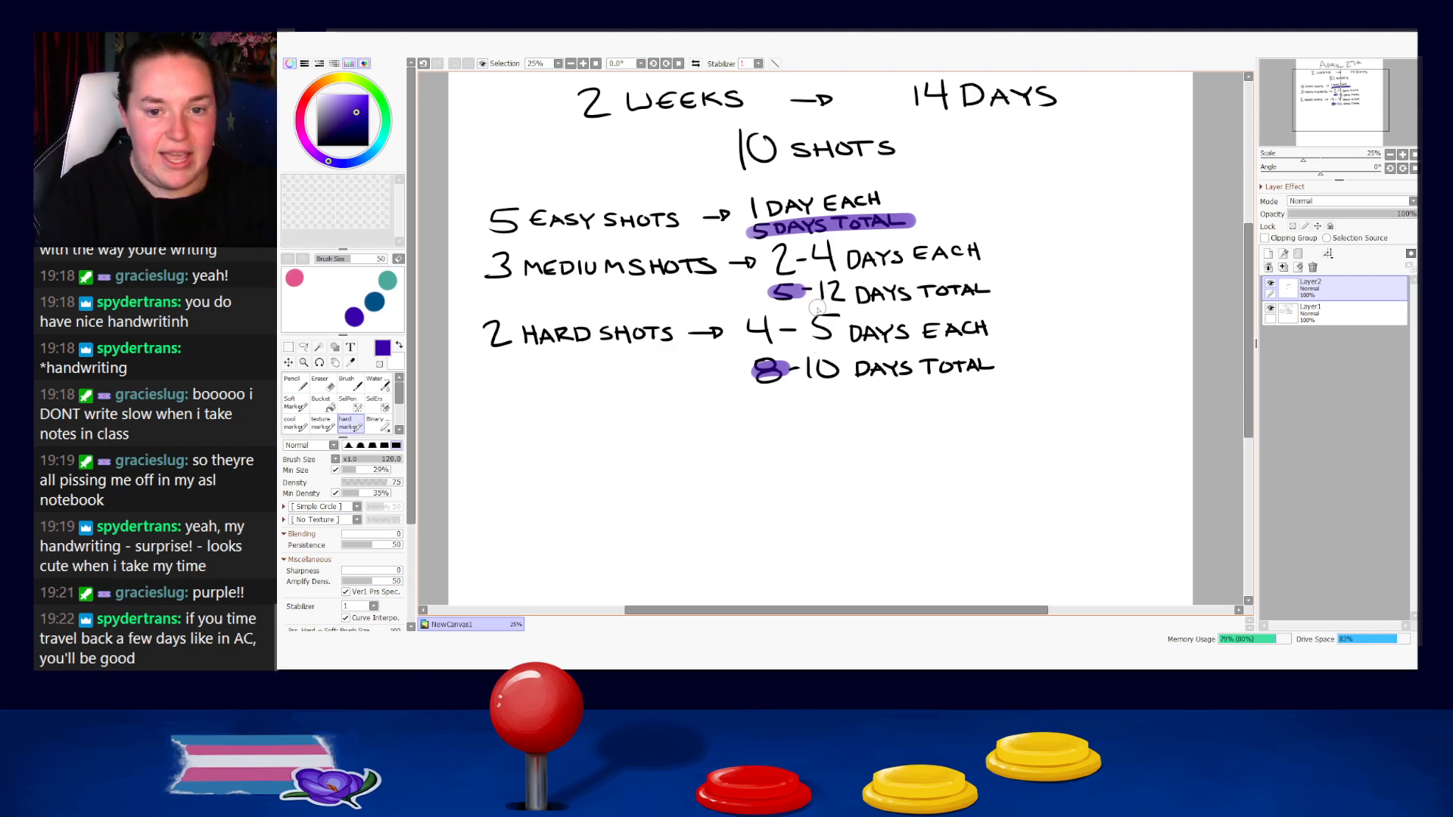
Try a purple highlight over "14 DAYS" at the end of the two weeks line, and undo it.
drag(893, 100, 1058, 97)
key(ctrl+z)
key(ctrl+y)
key(ctrl+z)
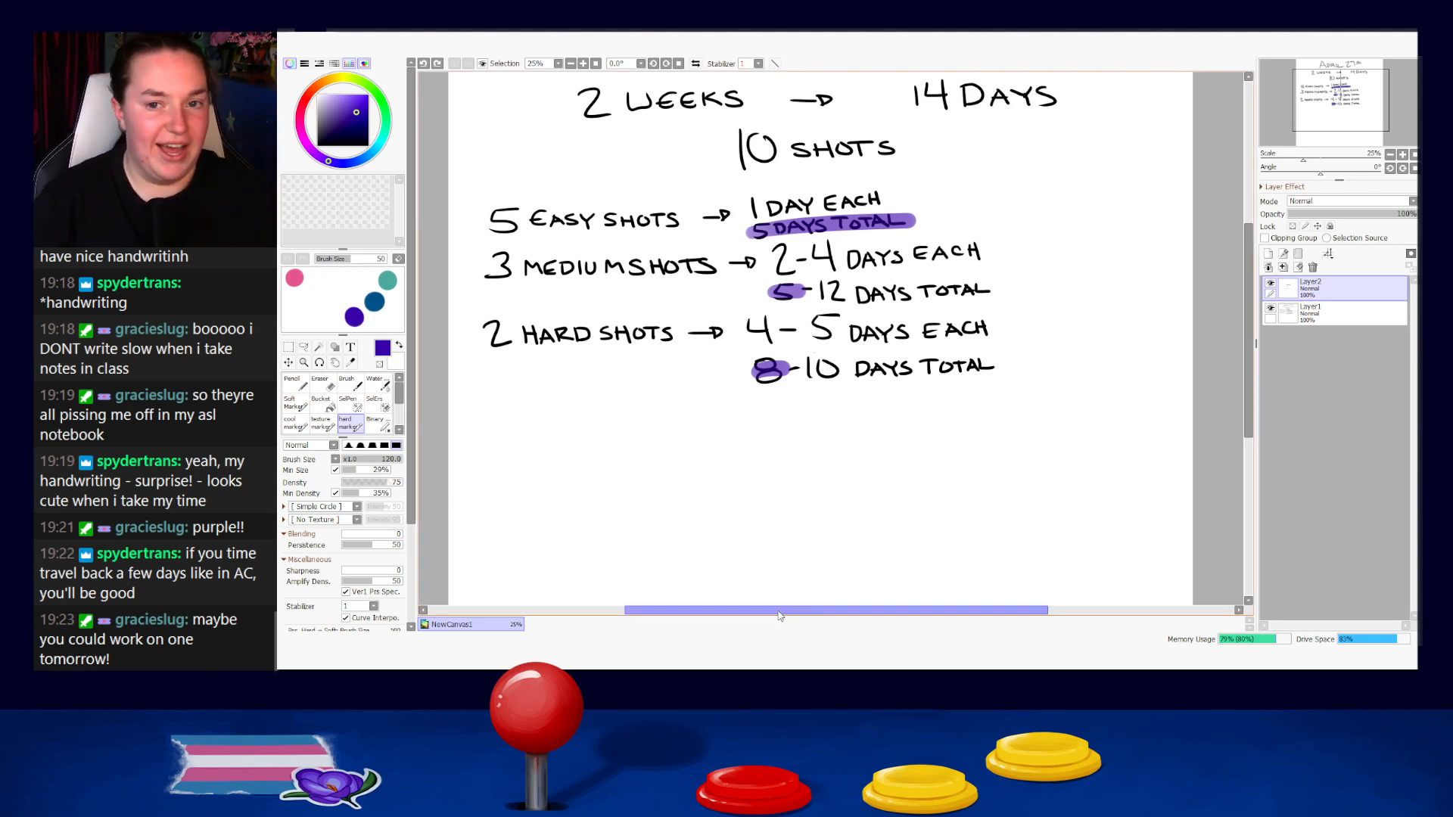
Erase the purple highlight from "5 DAYS TOTAL" and highlight only its 5 with the hard marker.
drag(818, 467, 797, 422)
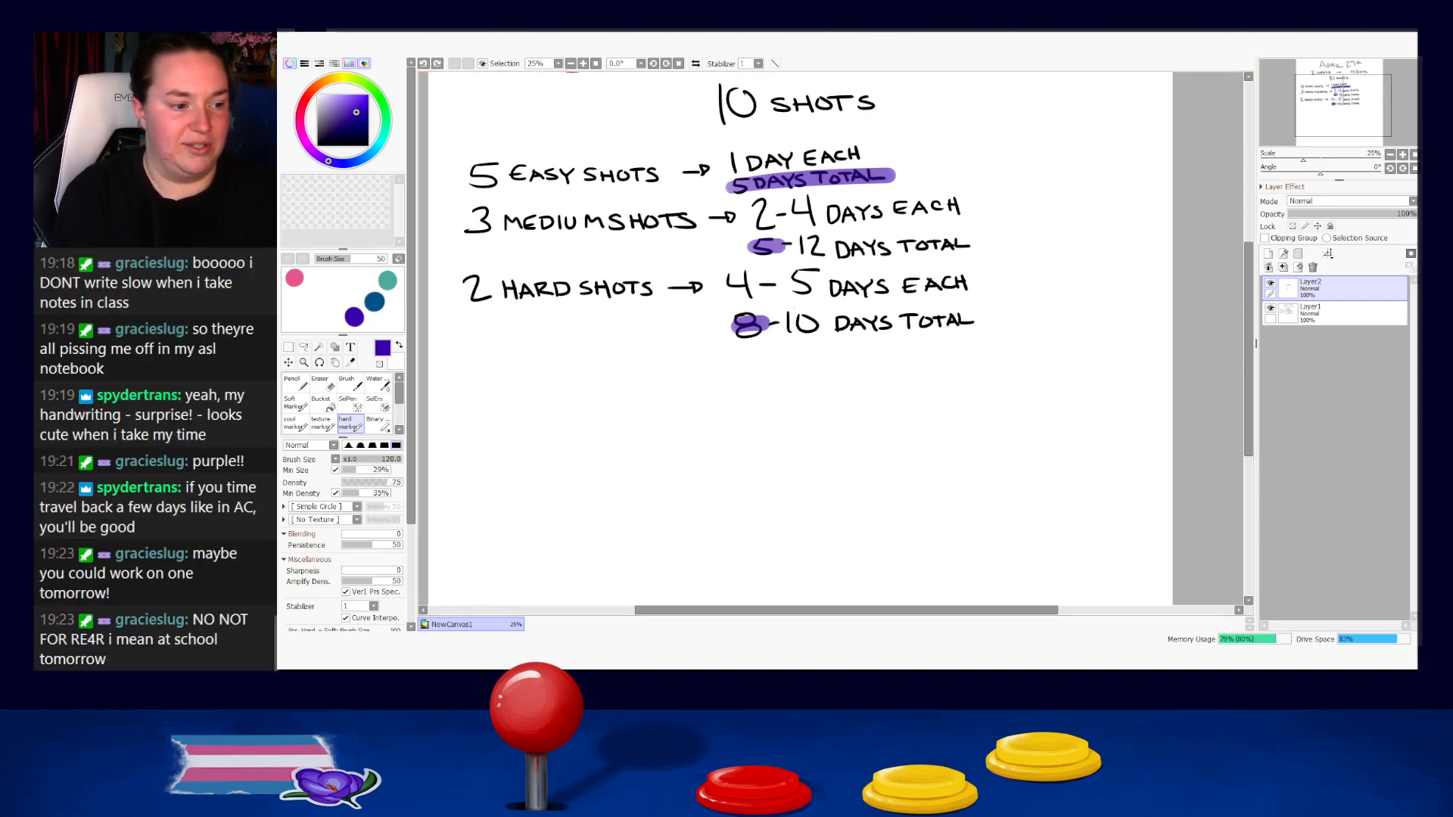
key(e)
key(bracketleft)
mouse_move(757, 184)
mouse_down()
mouse_move(720, 195)
mouse_move(900, 174)
mouse_move(727, 180)
mouse_up()
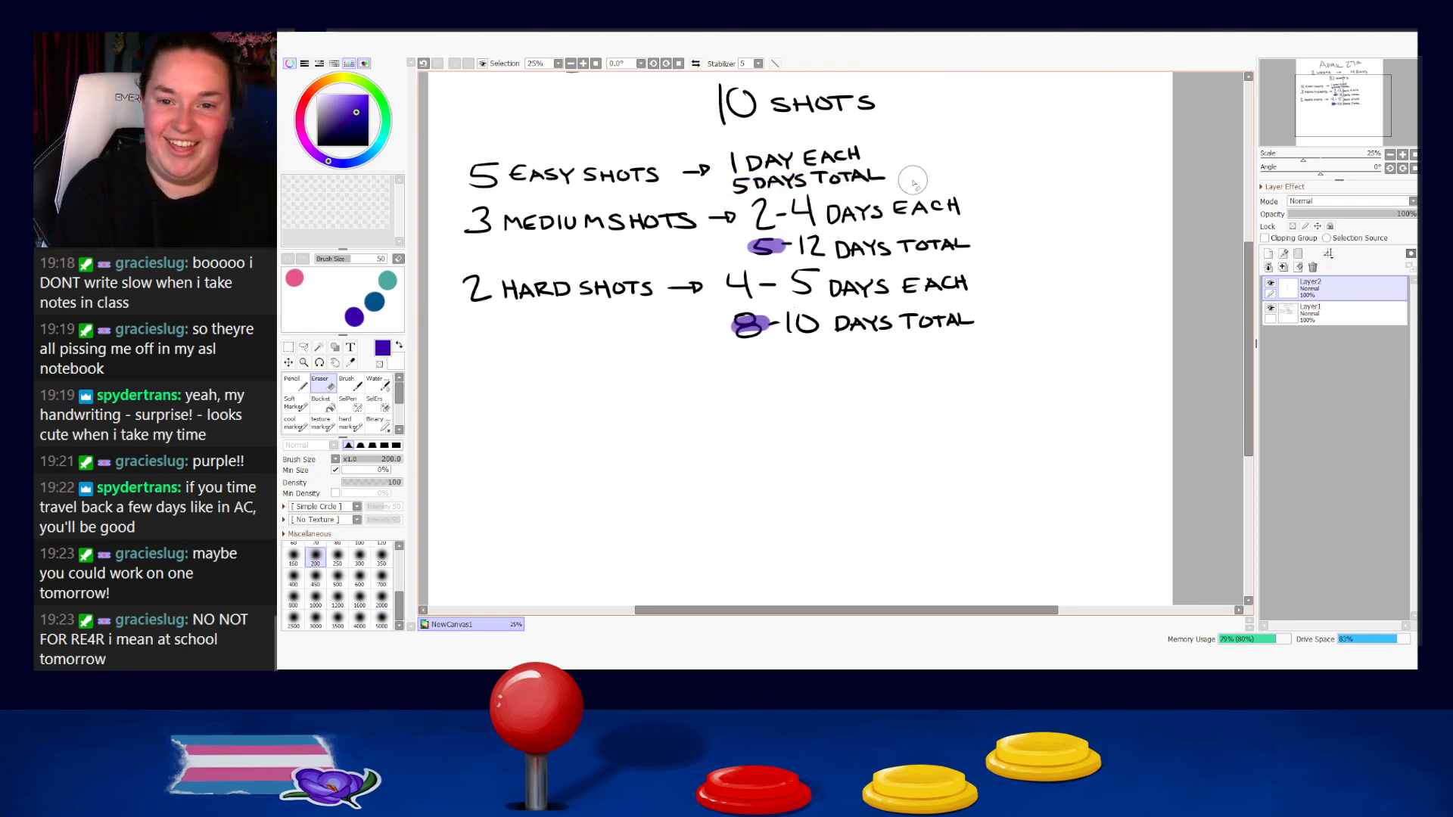
key(e)
mouse_move(729, 186)
mouse_down()
mouse_move(747, 198)
mouse_move(743, 184)
mouse_up()
key(ctrl+z)
key(ctrl+z)
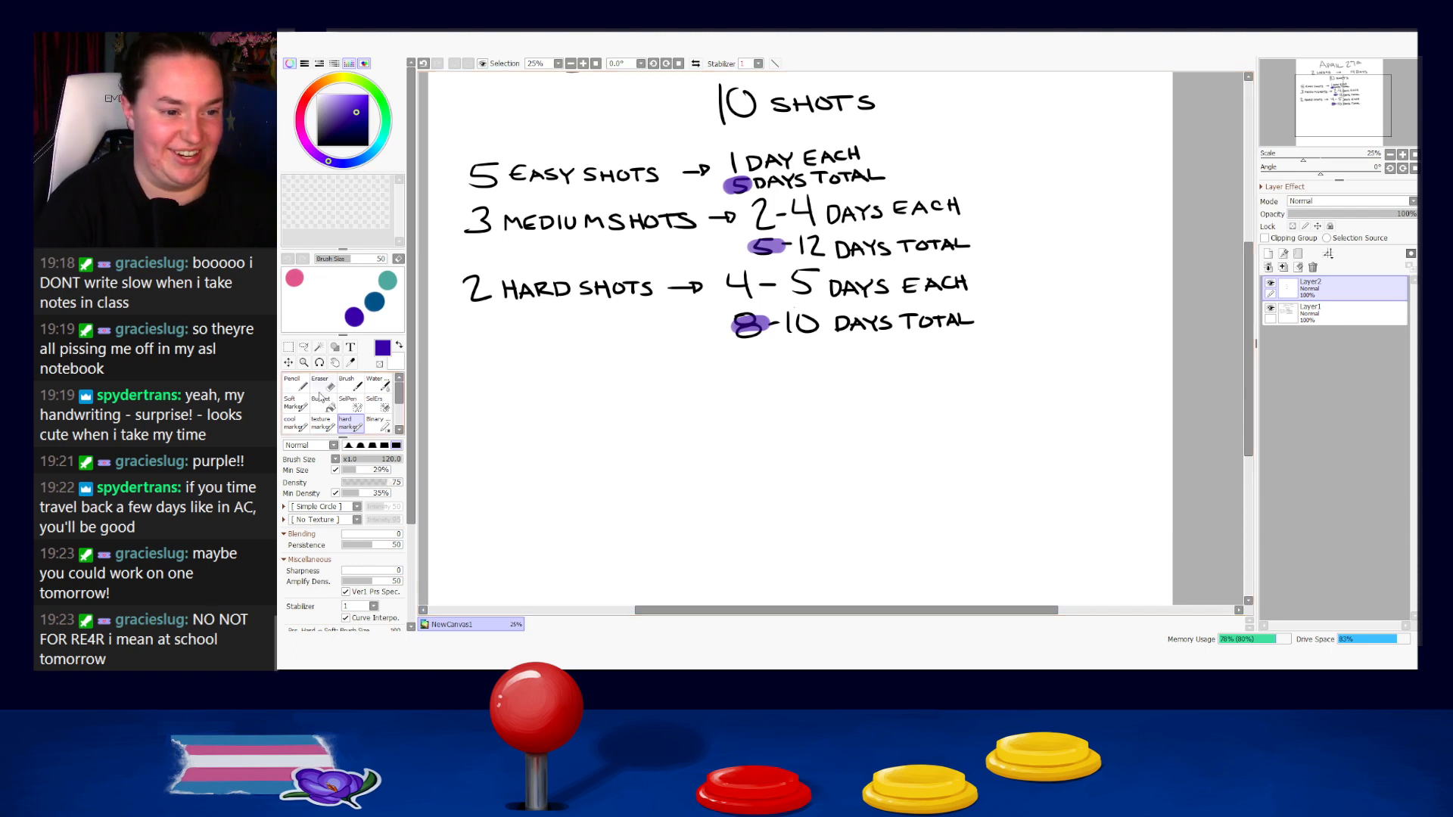
Switch back to the Pencil in black for writing below the hard shots total, undoing the purple test stroke.
key(n)
drag(598, 397, 658, 401)
key(ctrl+z)
click(318, 145)
mouse_move(775, 465)
mouse_down()
mouse_move(747, 383)
mouse_move(733, 527)
mouse_move(706, 457)
mouse_up()
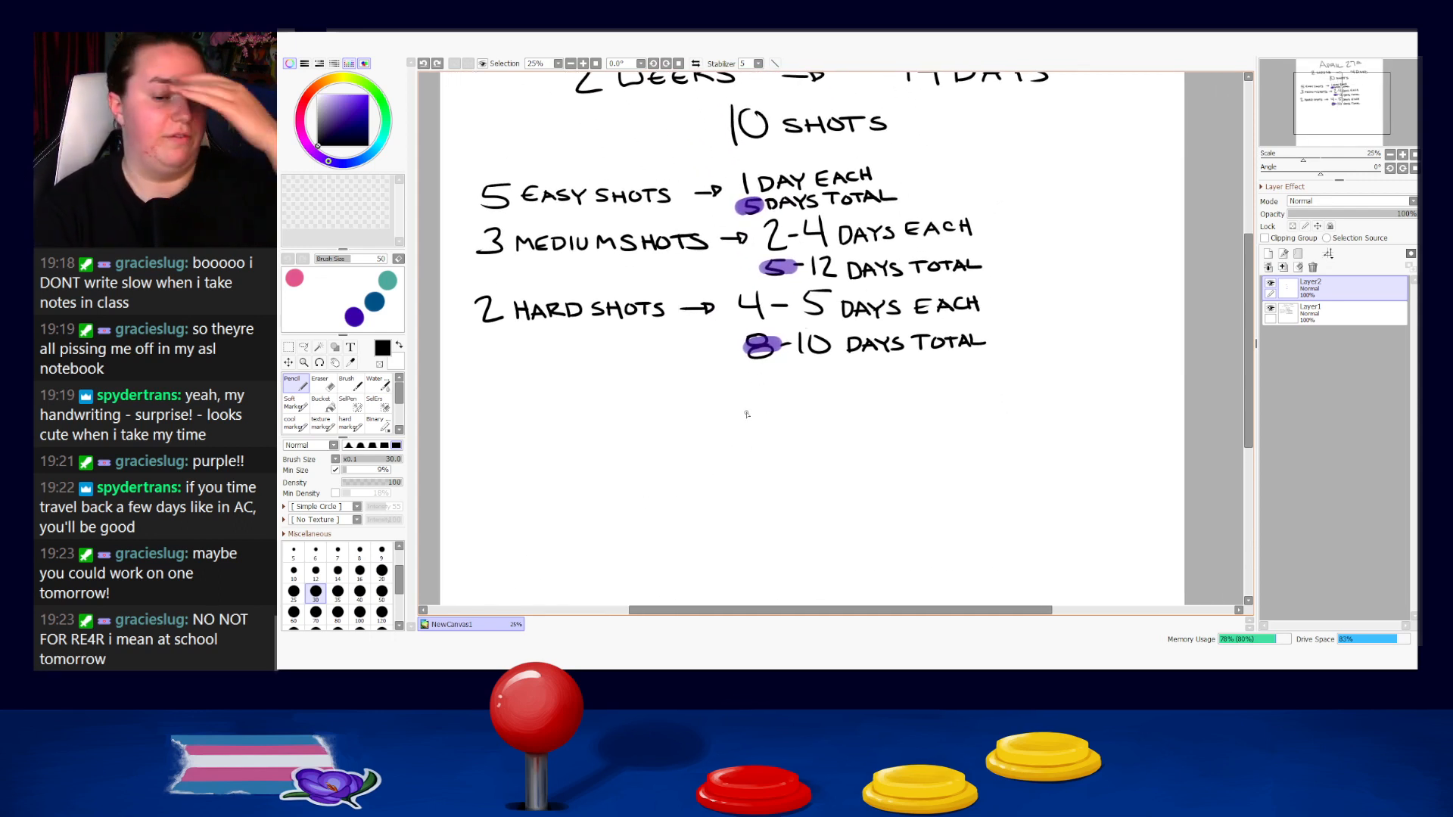
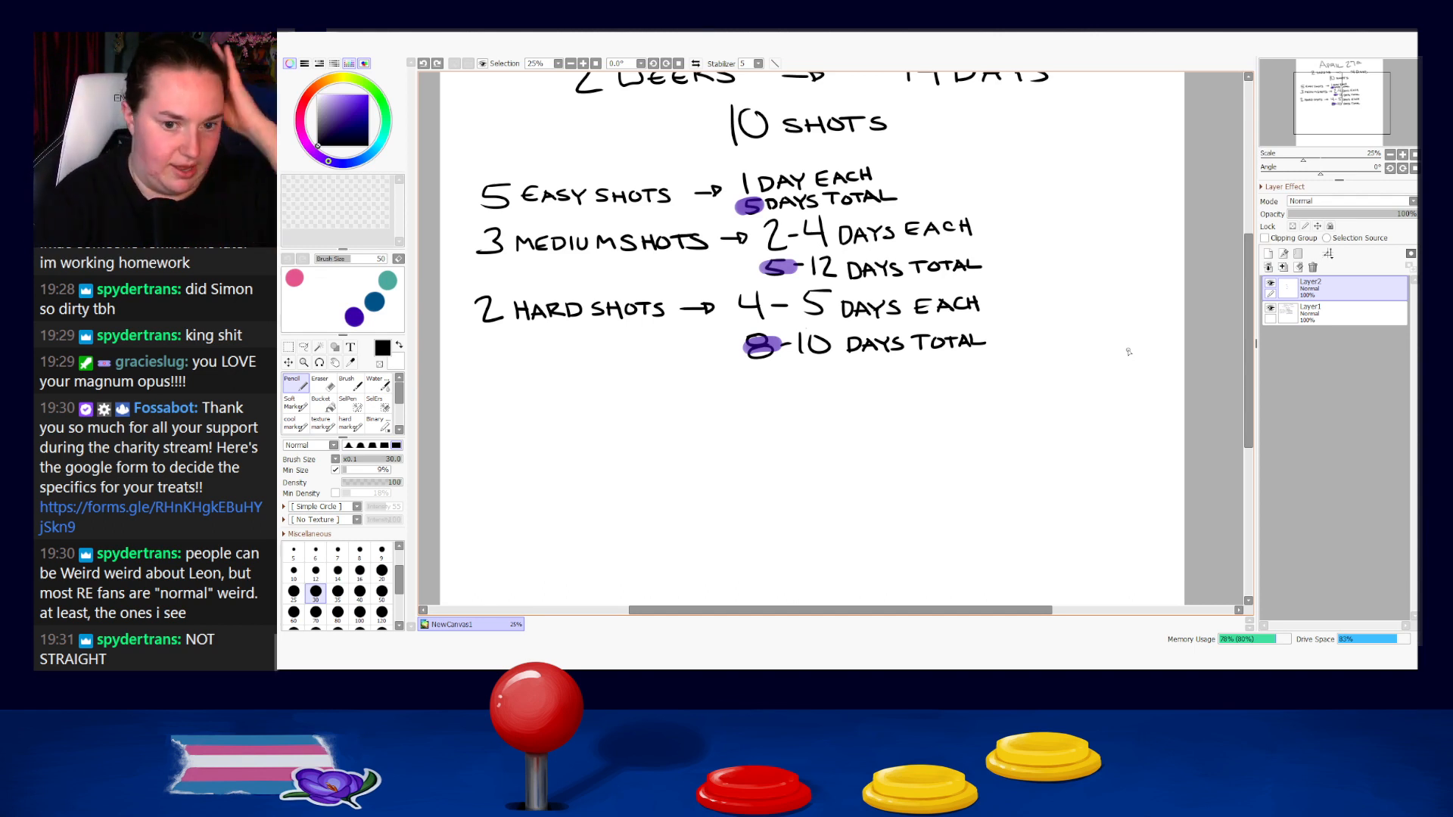
drag(788, 402, 916, 377)
key(ctrl+z)
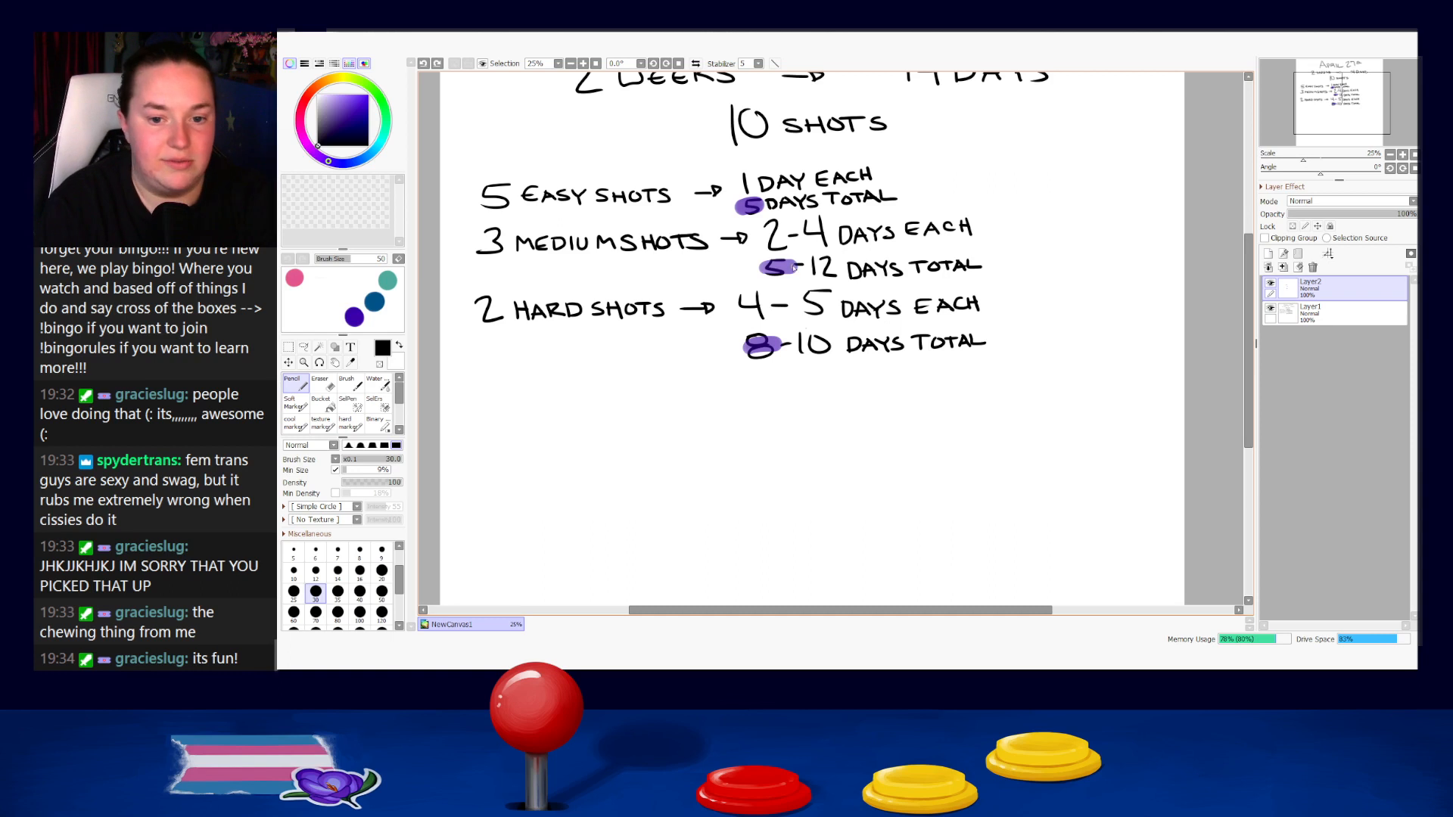
key(ctrl+z)
Paste the calendar image on its own layer, enlarge it and place it below the hard shots total.
mouse_move(830, 464)
mouse_down()
mouse_move(830, 386)
mouse_move(866, 328)
mouse_up()
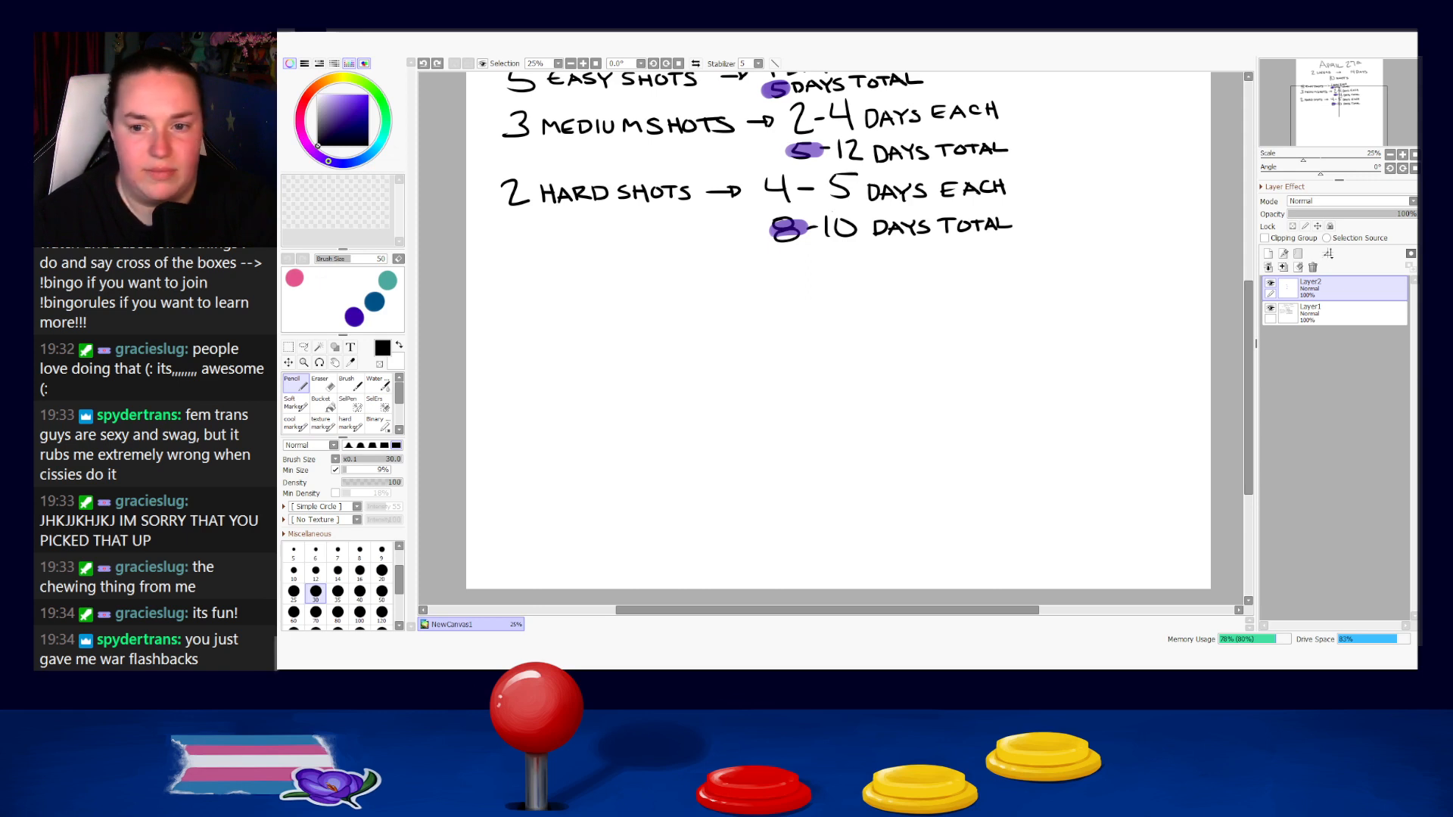
key(ctrl+v)
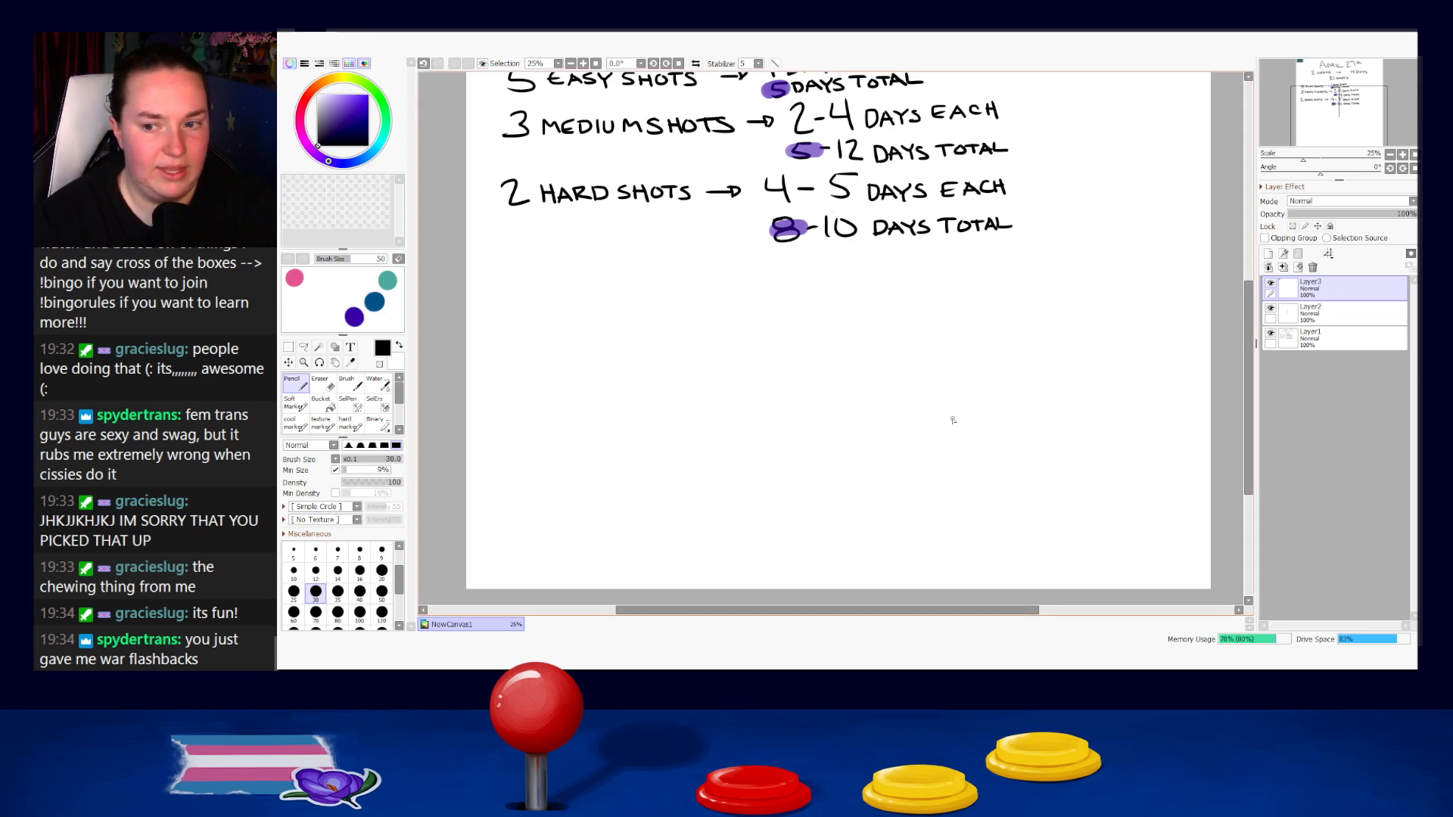
drag(622, 195, 785, 476)
drag(720, 304, 761, 447)
key(ctrl+t)
drag(727, 290, 1217, 527)
drag(1030, 444, 892, 467)
key(Return)
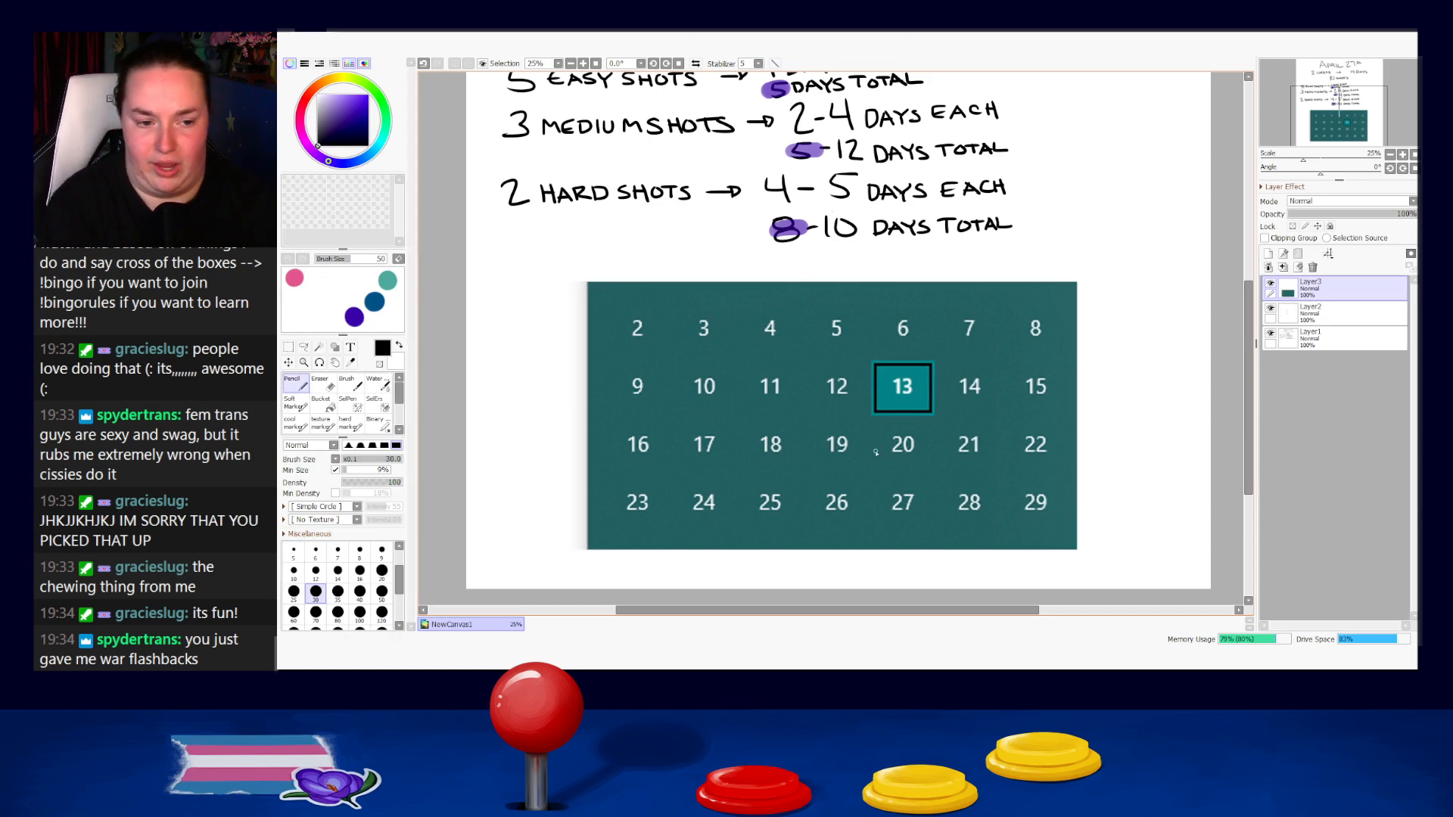
Clear the top row of dates, 2 to 8, from the pasted calendar with a rectangular selection.
click(289, 347)
drag(538, 263, 1113, 359)
key(Delete)
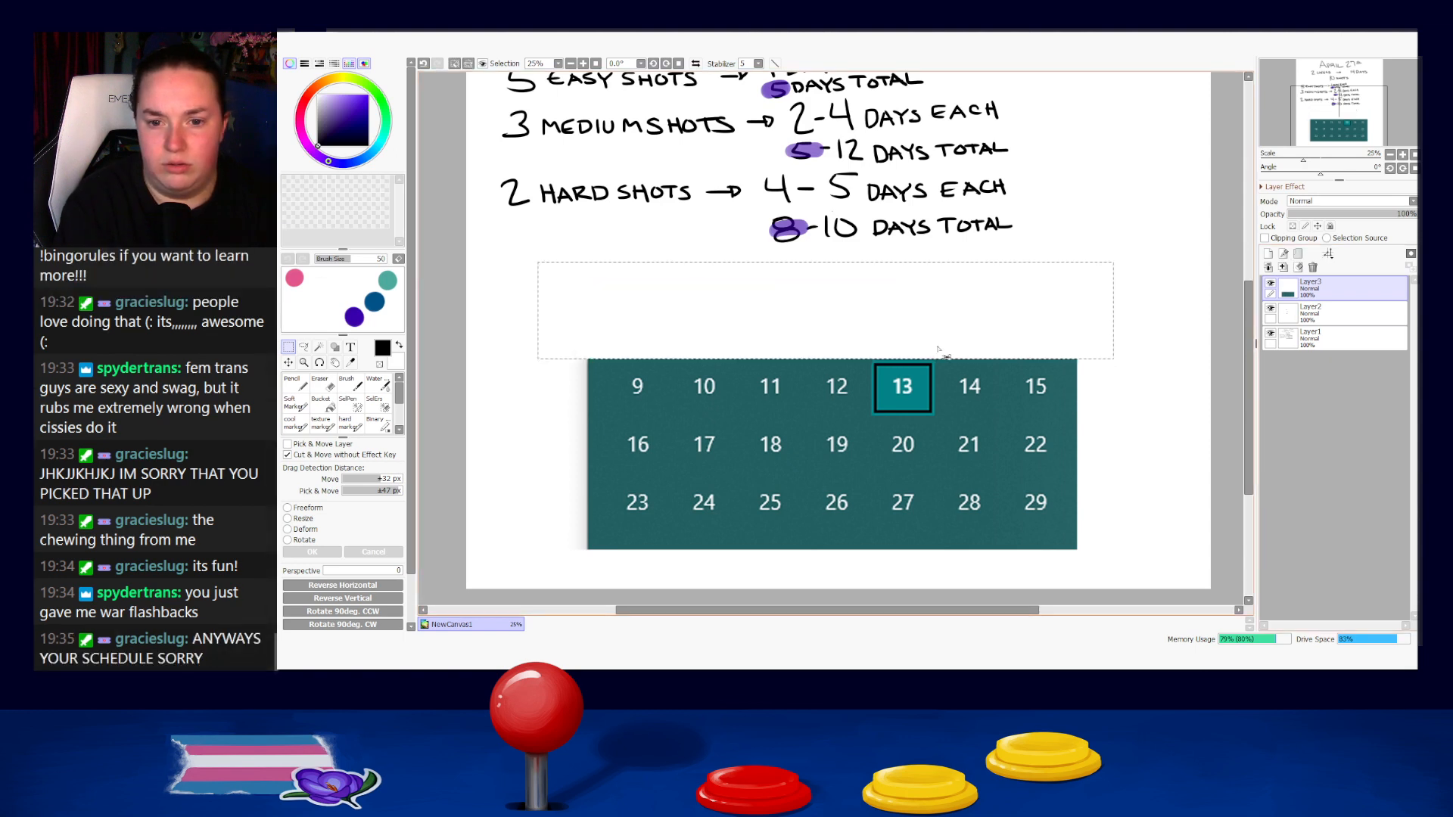
key(ctrl+d)
Clear dates 9 to 12 from the calendar so that it starts at 13.
drag(555, 326, 871, 415)
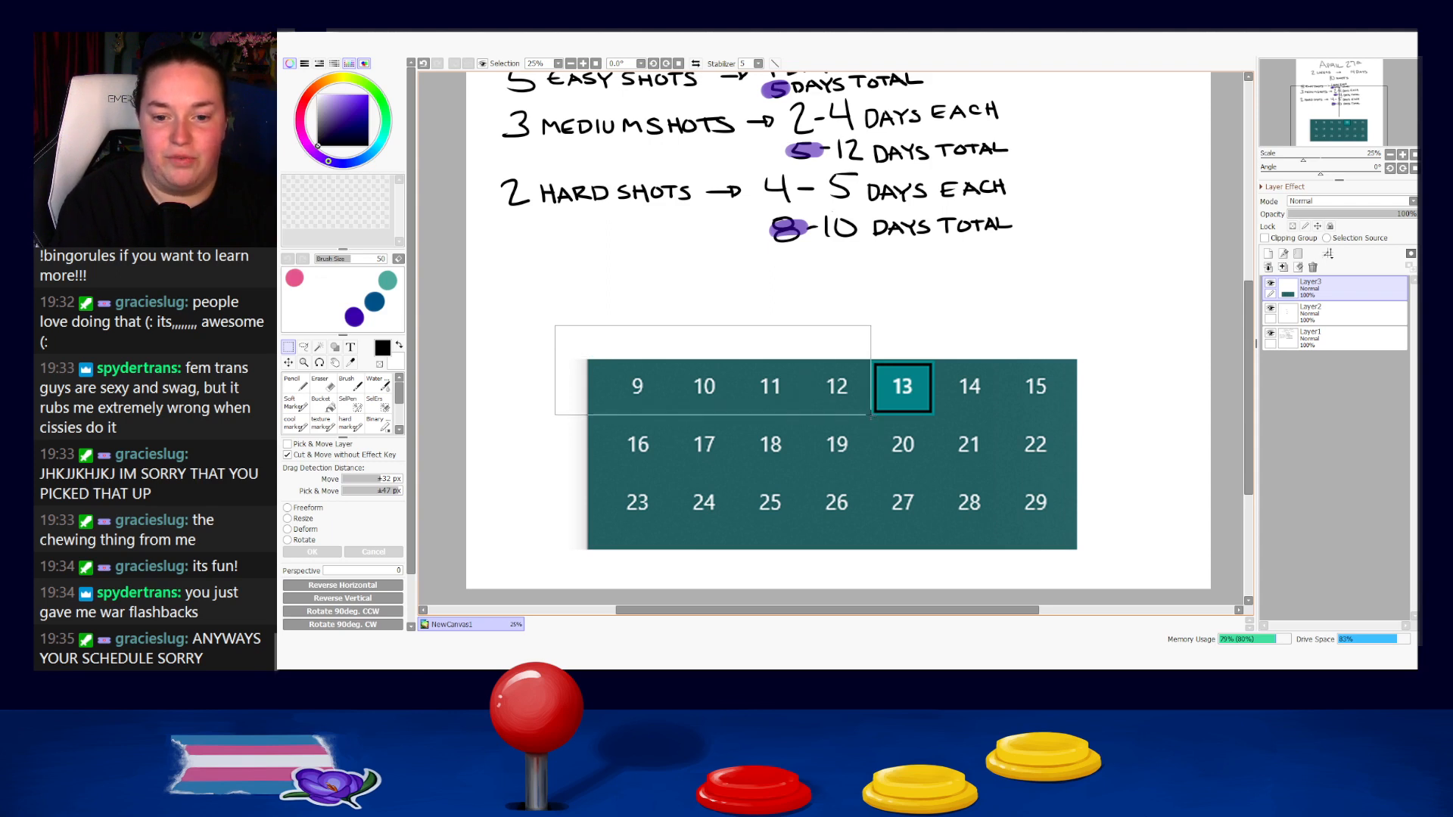
click(1283, 267)
key(ctrl+z)
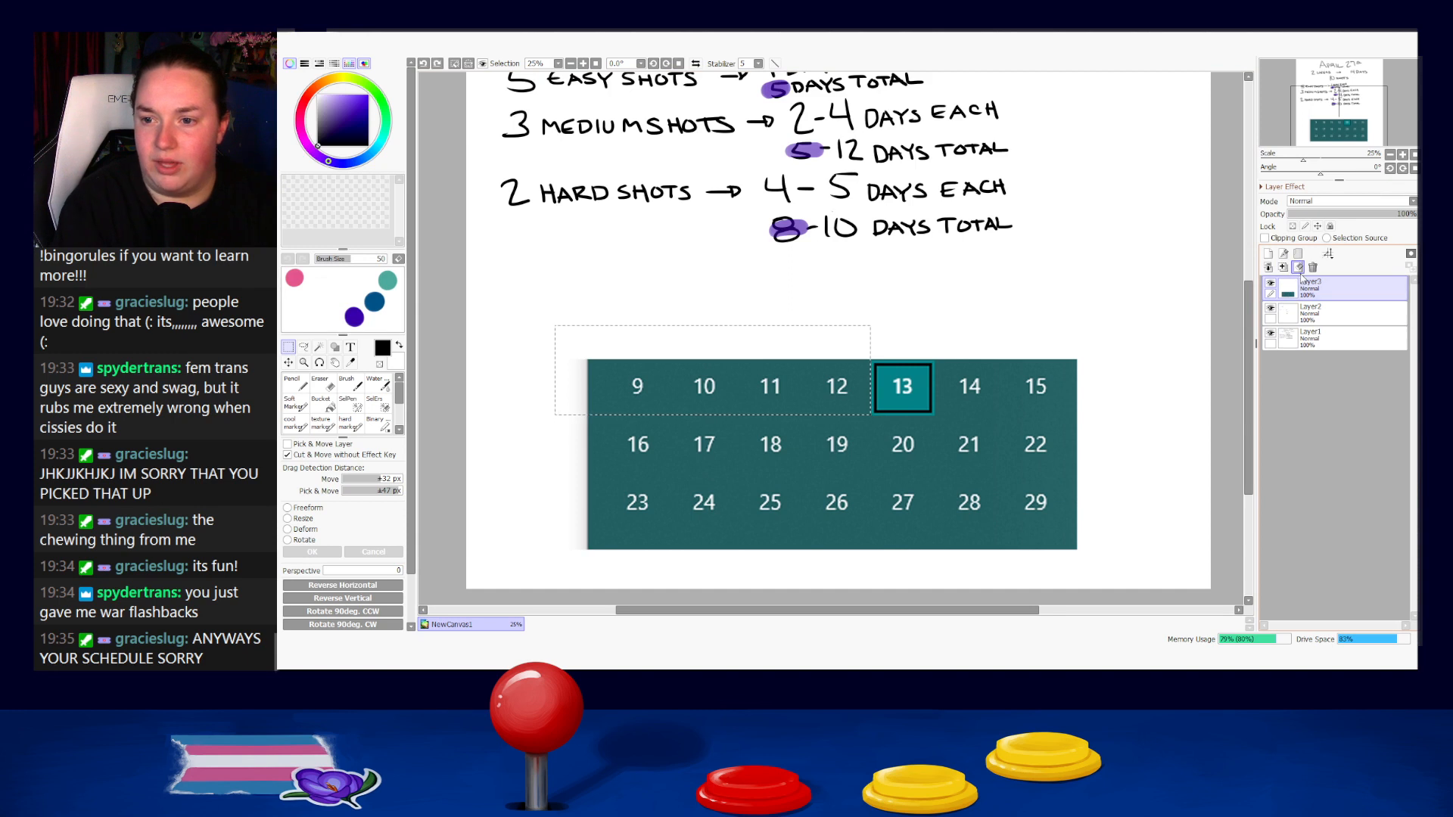
click(1298, 268)
key(ctrl+d)
drag(1127, 504, 1095, 423)
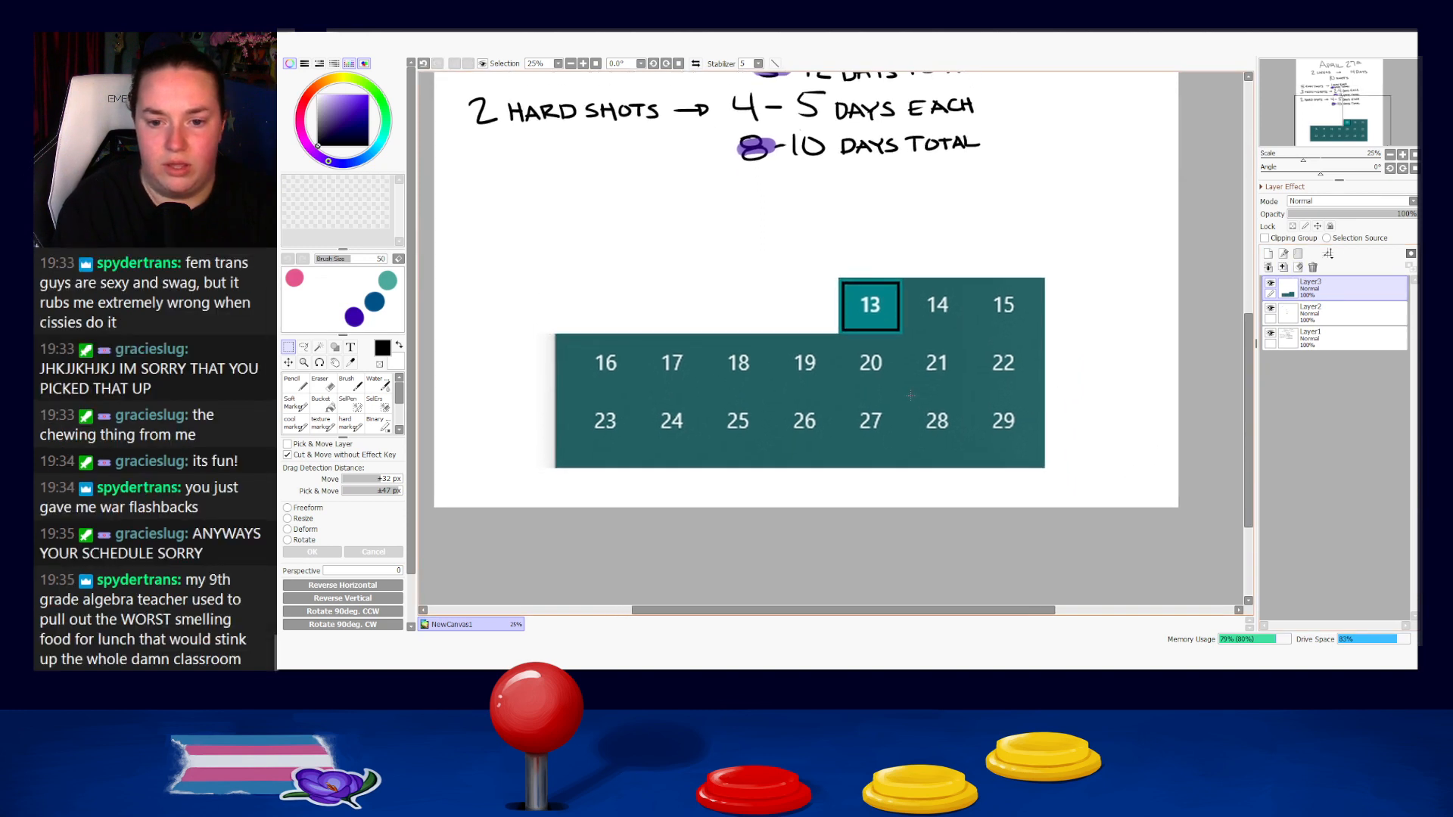
Clear dates 28 and 29 from the calendar so that it ends at 27.
drag(908, 396, 1111, 502)
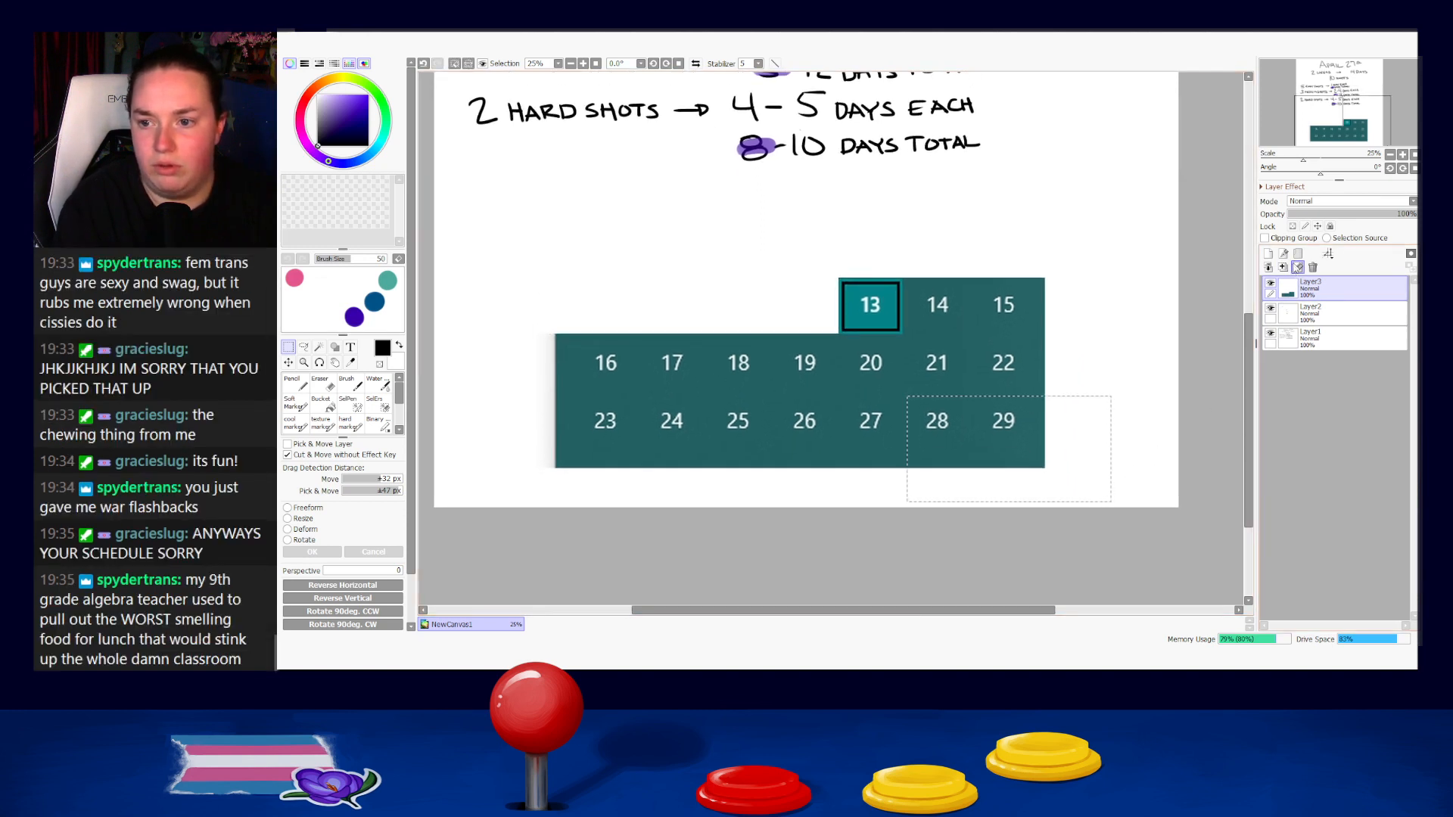
click(1298, 268)
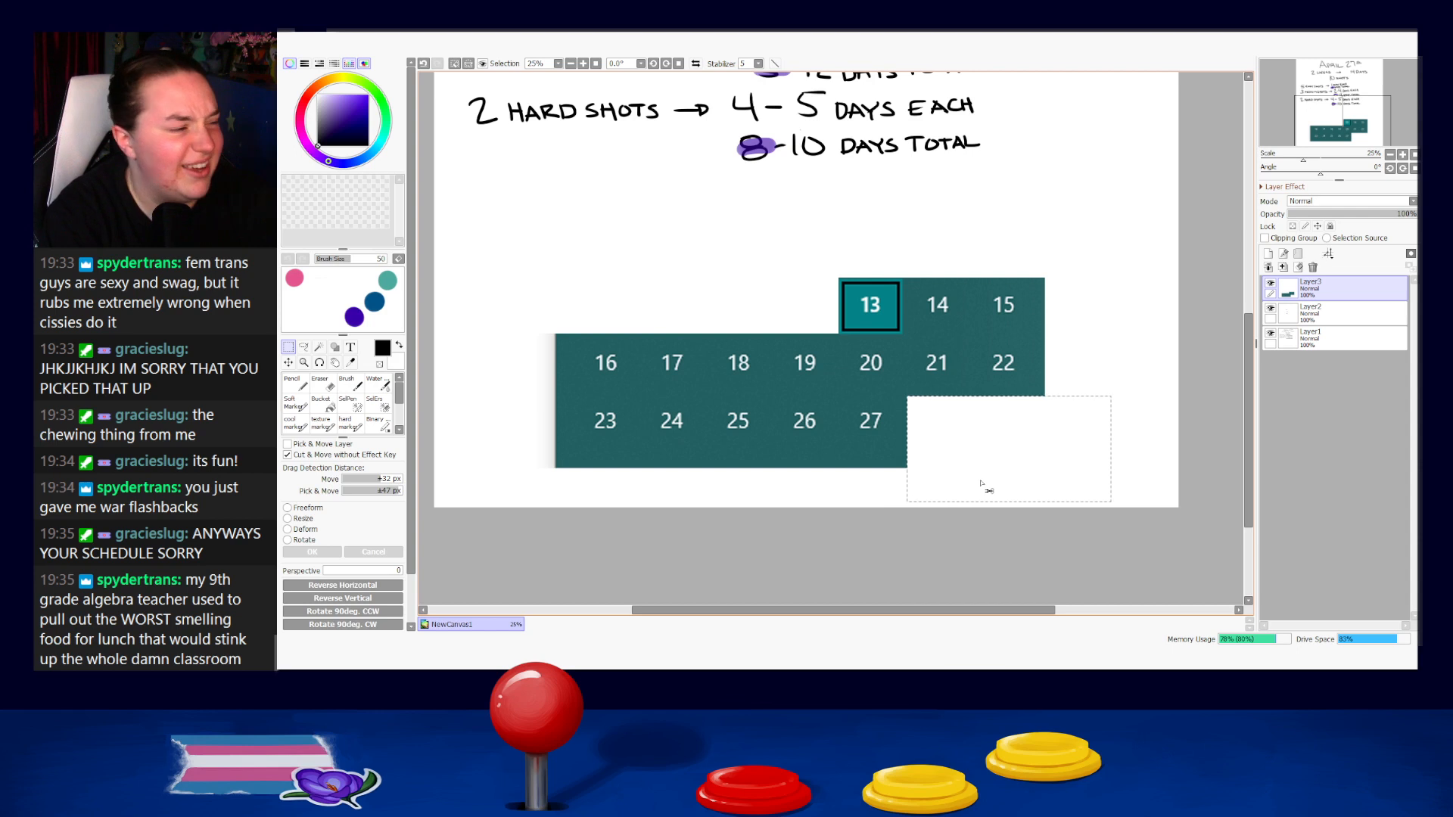
key(ctrl+d)
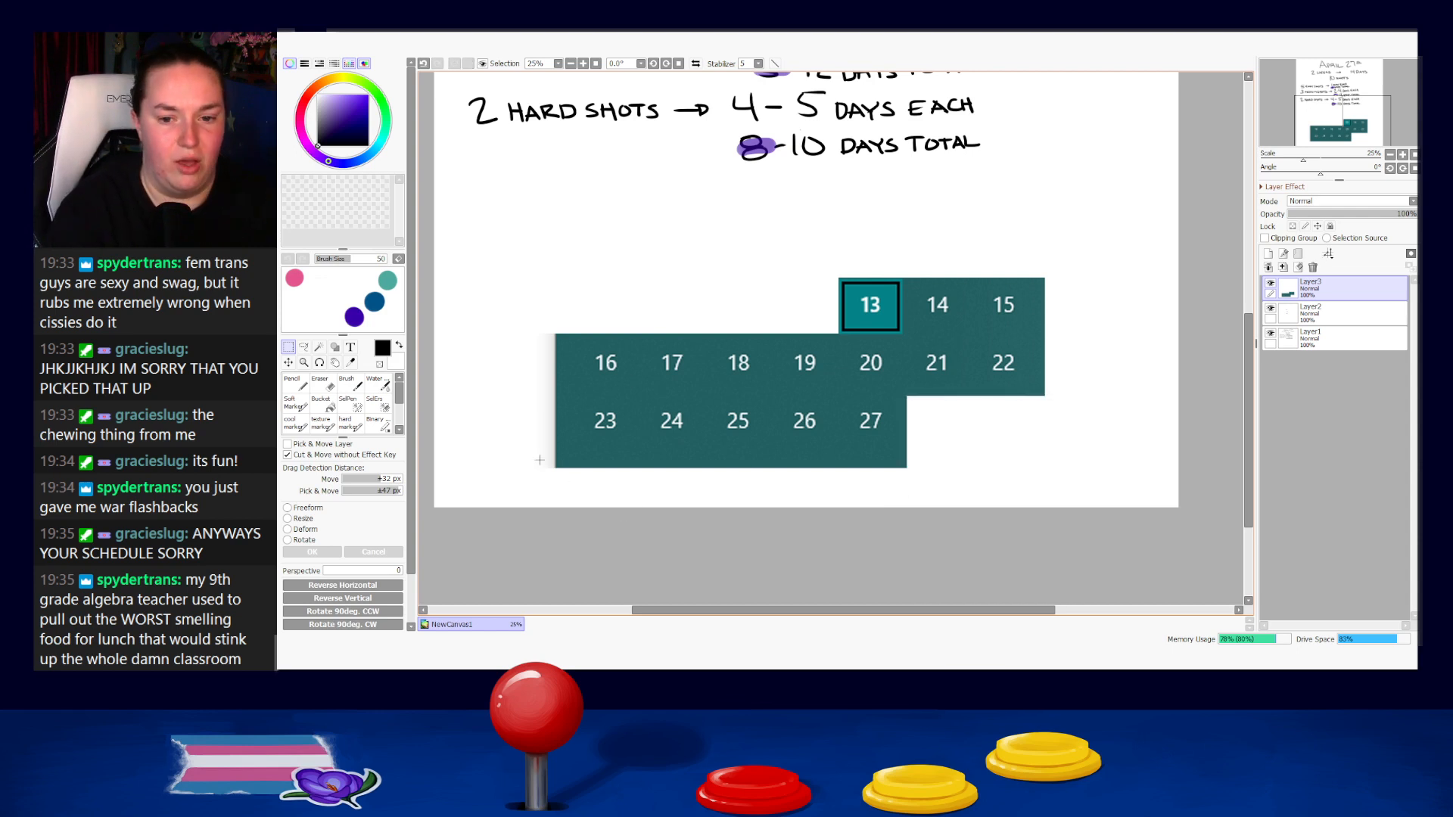
Trim the excess strips along the calendar's bottom and left edges.
drag(541, 454, 1013, 507)
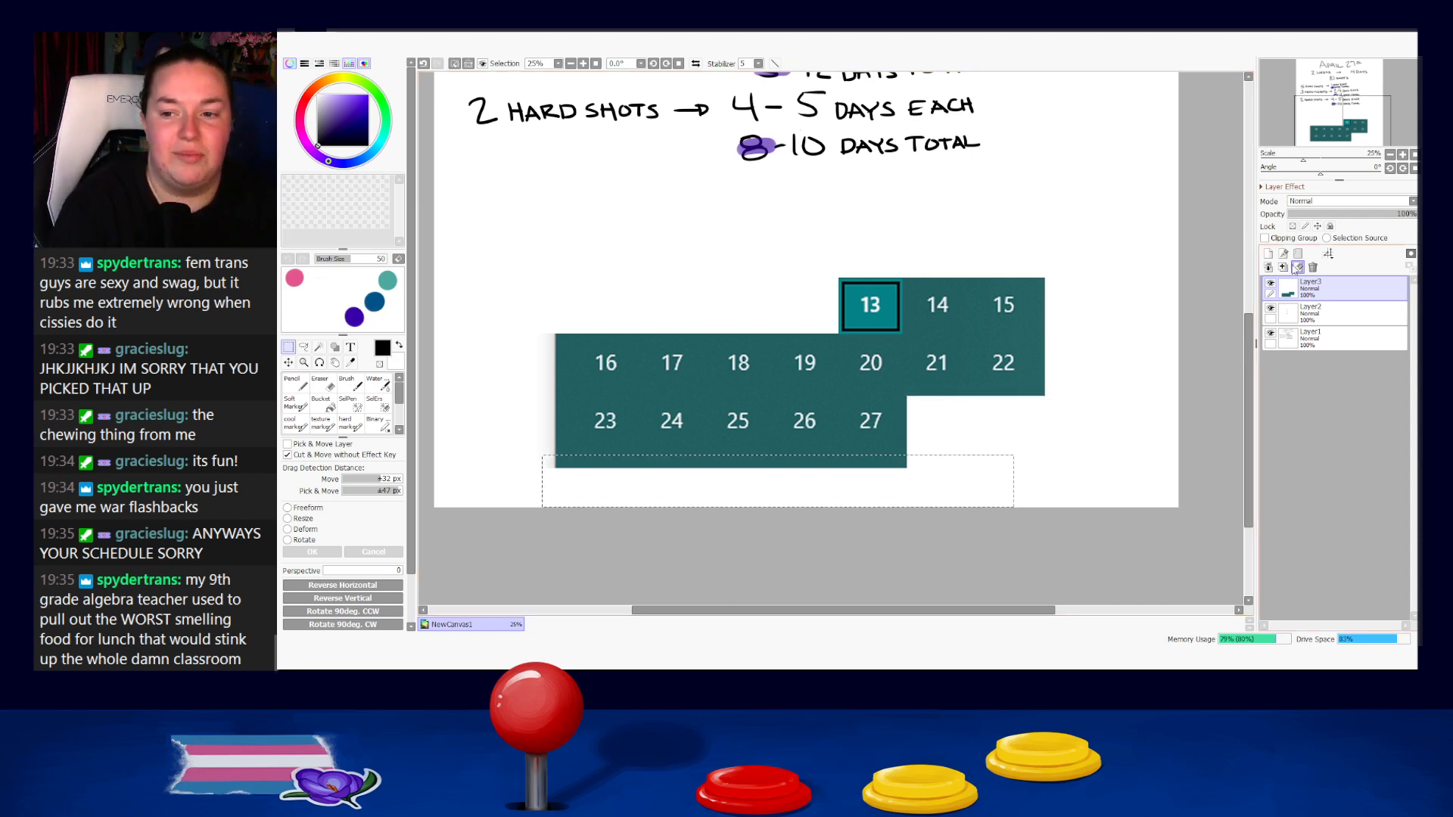
key(Delete)
key(ctrl+d)
mouse_move(528, 311)
mouse_down()
mouse_move(584, 459)
mouse_move(573, 484)
mouse_up()
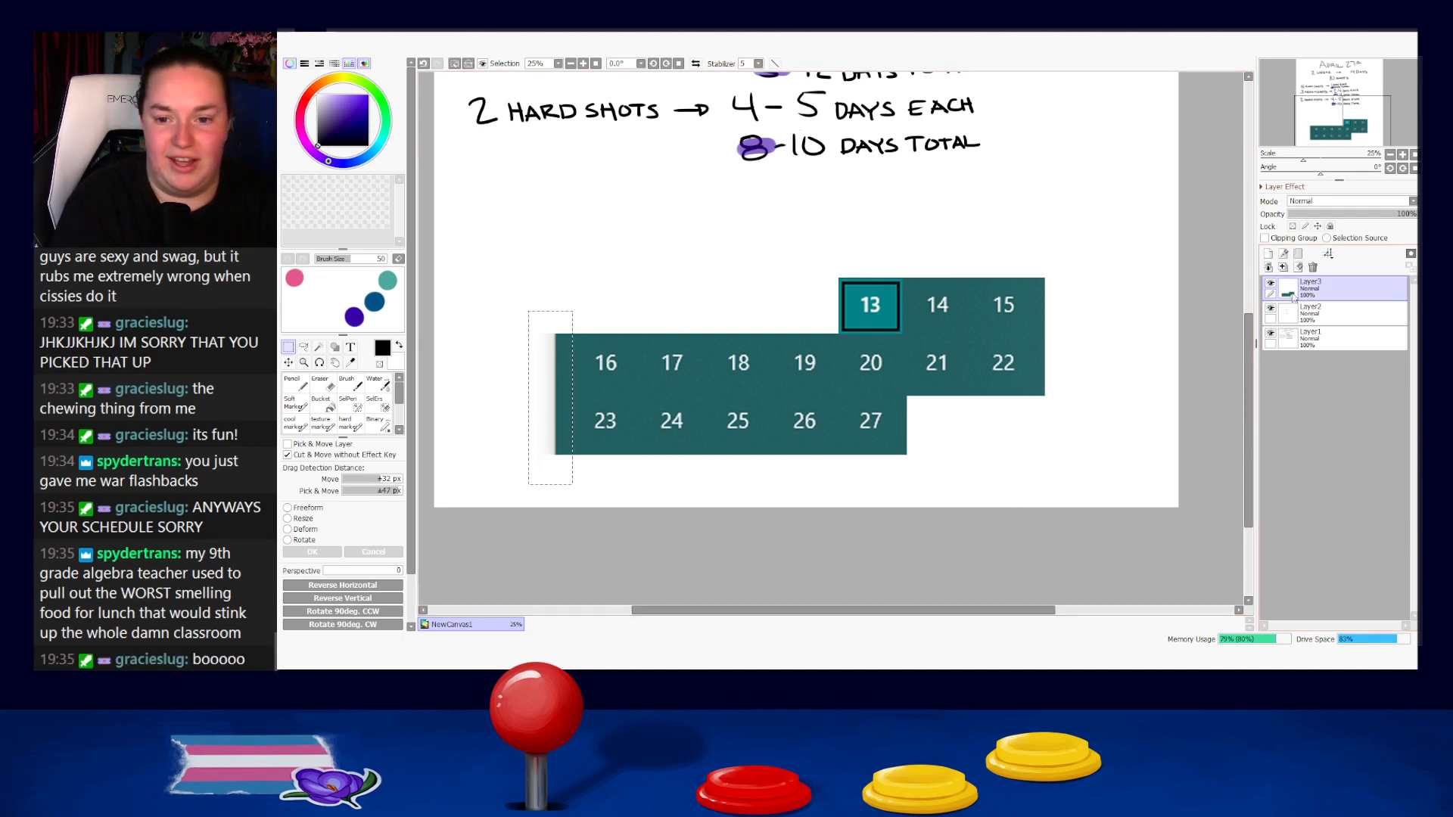
click(1299, 268)
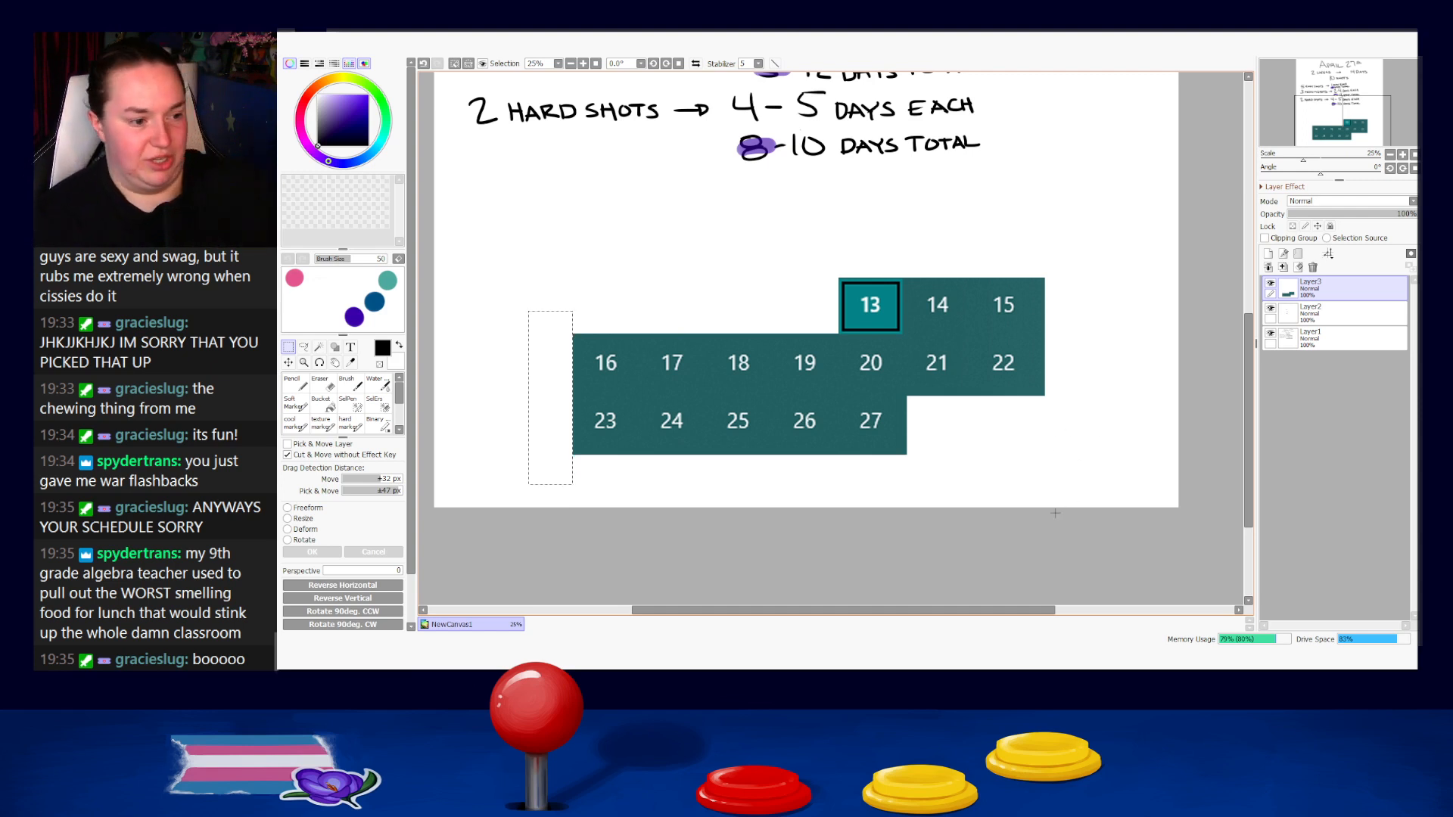
key(ctrl+d)
Switch to the Soft Marker brush.
scroll(1058, 533, up, 2)
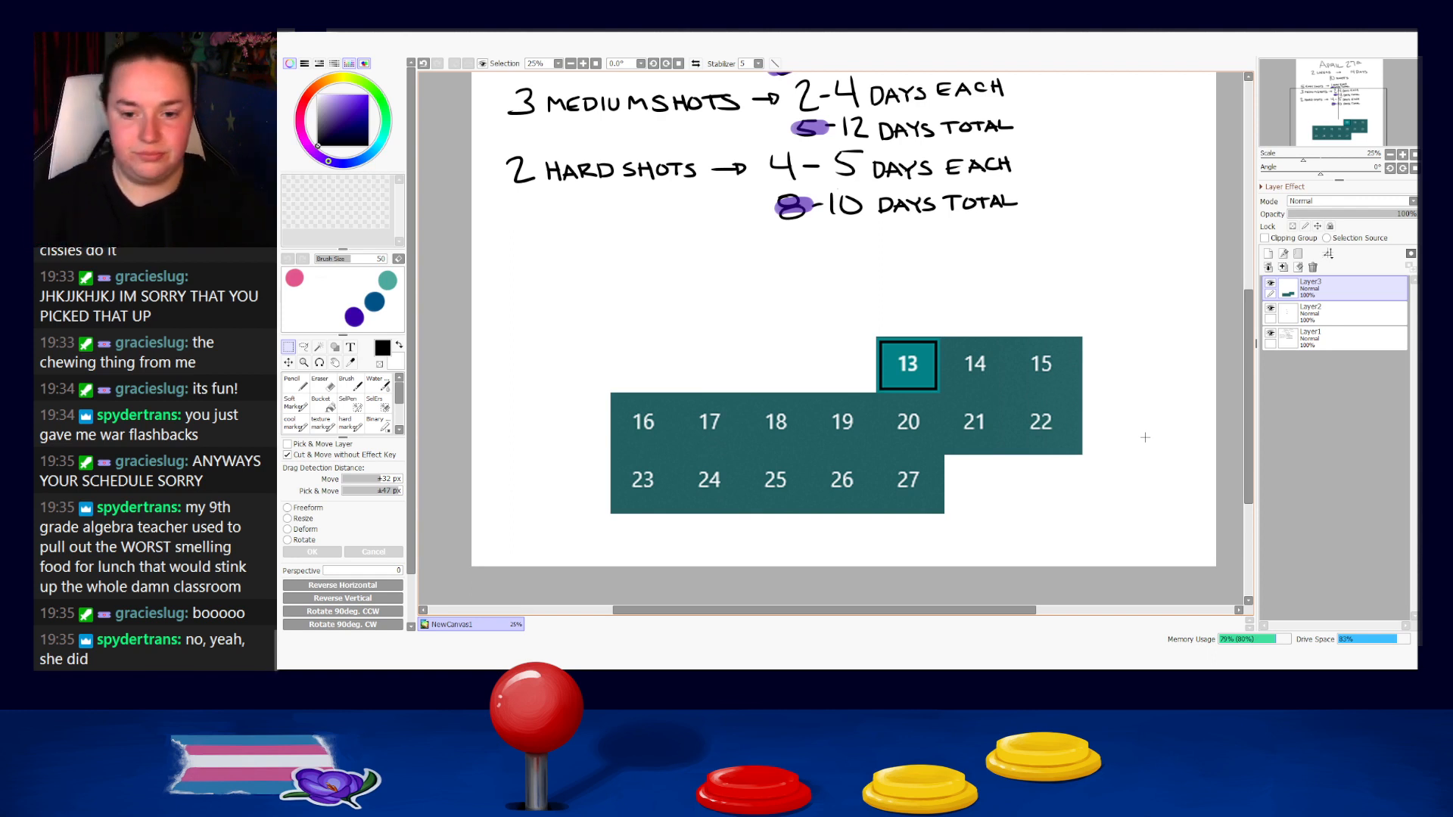
drag(1047, 427, 991, 337)
drag(1115, 396, 1094, 473)
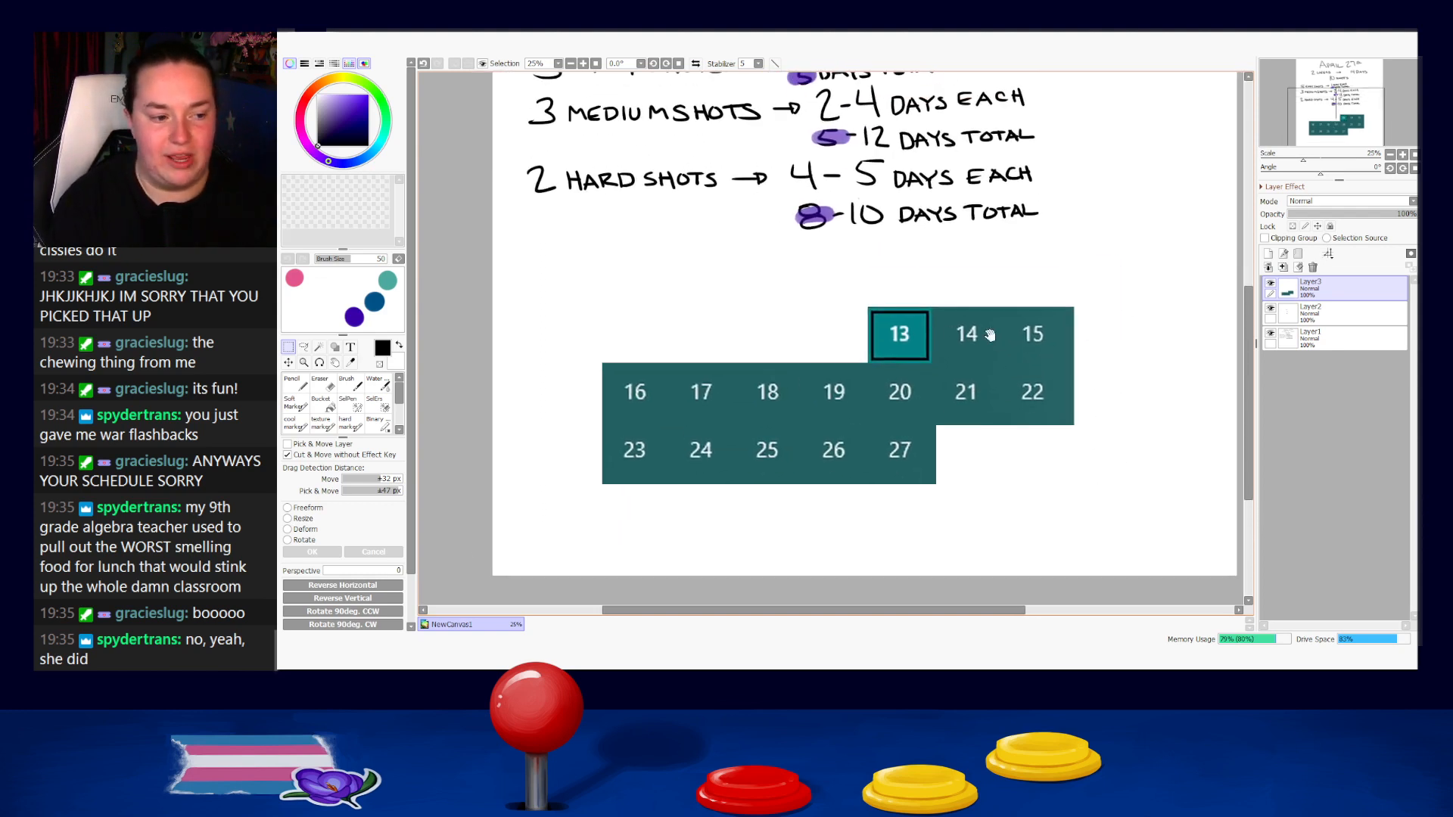
drag(991, 335, 980, 399)
click(307, 400)
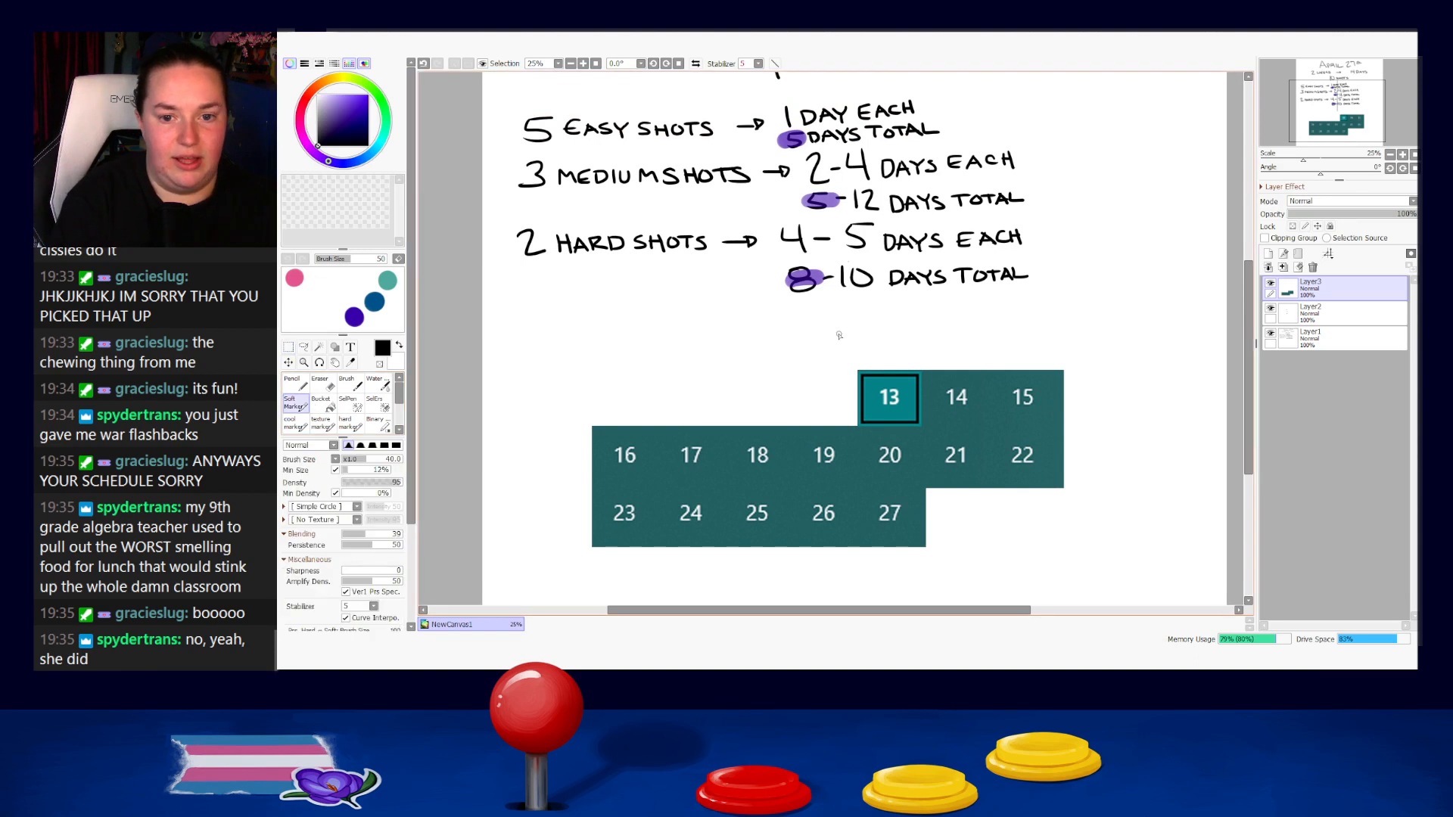
mouse_move(892, 299)
mouse_down()
mouse_move(892, 421)
mouse_move(867, 419)
mouse_move(858, 317)
mouse_up()
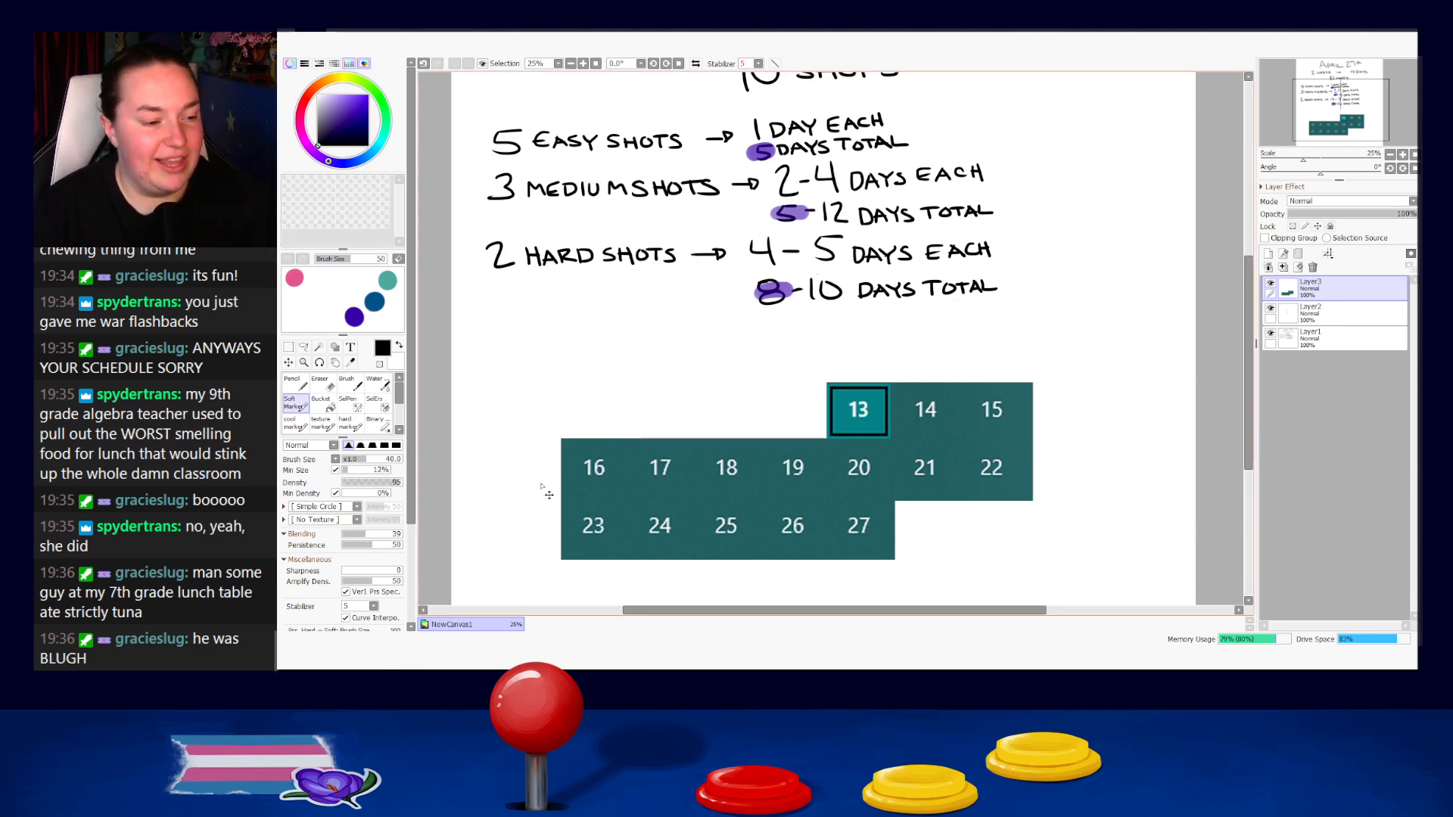
Add the image of shots 11 to 20 on a new layer, scaled to fit over the calendar's right side.
key(ctrl+shift+n)
scroll(639, 322, down, 2)
drag(573, 117, 674, 407)
key(ctrl+t)
drag(606, 321, 471, 231)
drag(580, 328, 940, 470)
key(Return)
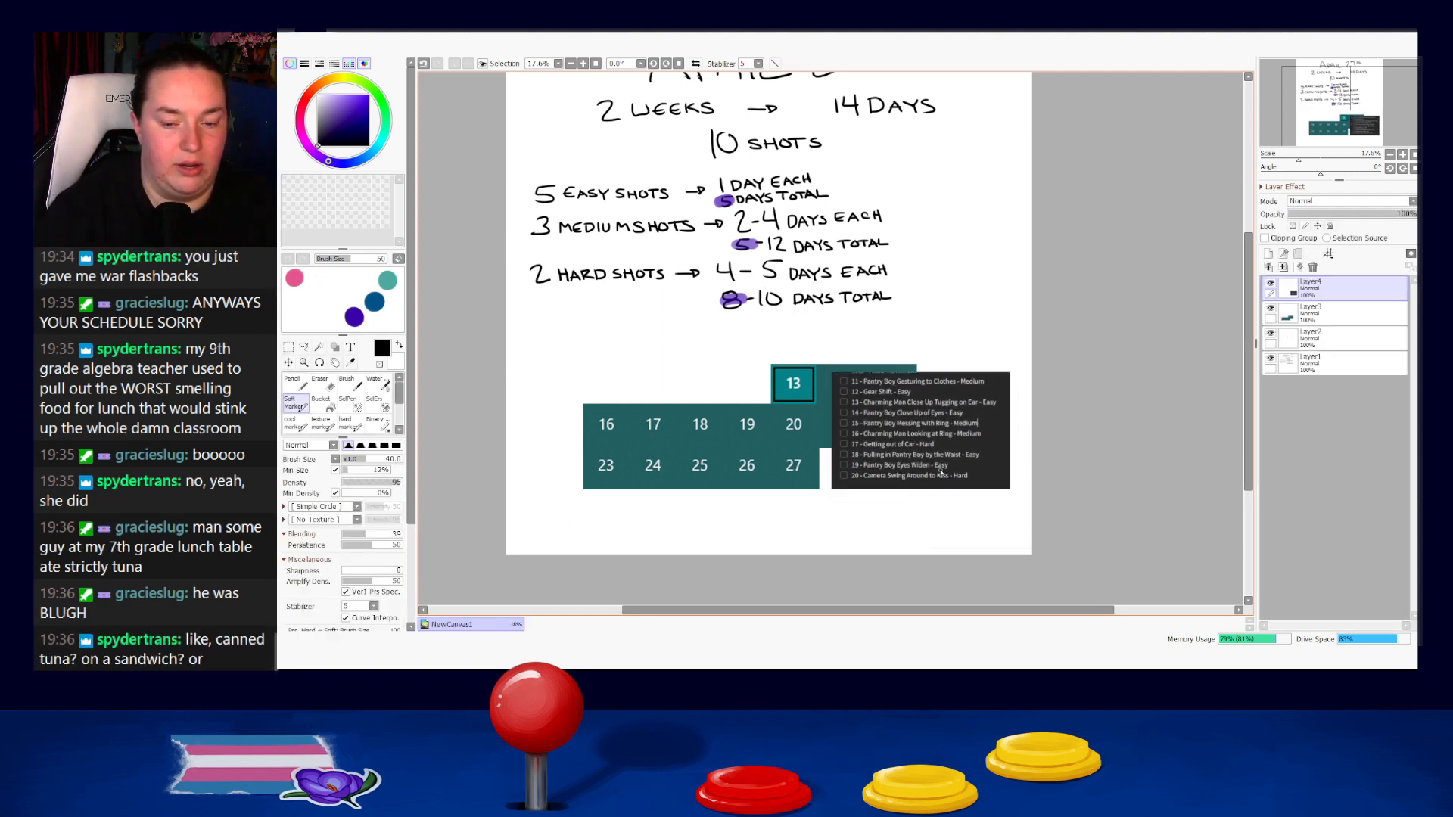
Shift the calendar toward the page's left edge and place the shot list right beside it.
mouse_move(736, 467)
mouse_down()
mouse_move(676, 448)
mouse_move(754, 458)
mouse_move(607, 464)
mouse_up()
click(1351, 312)
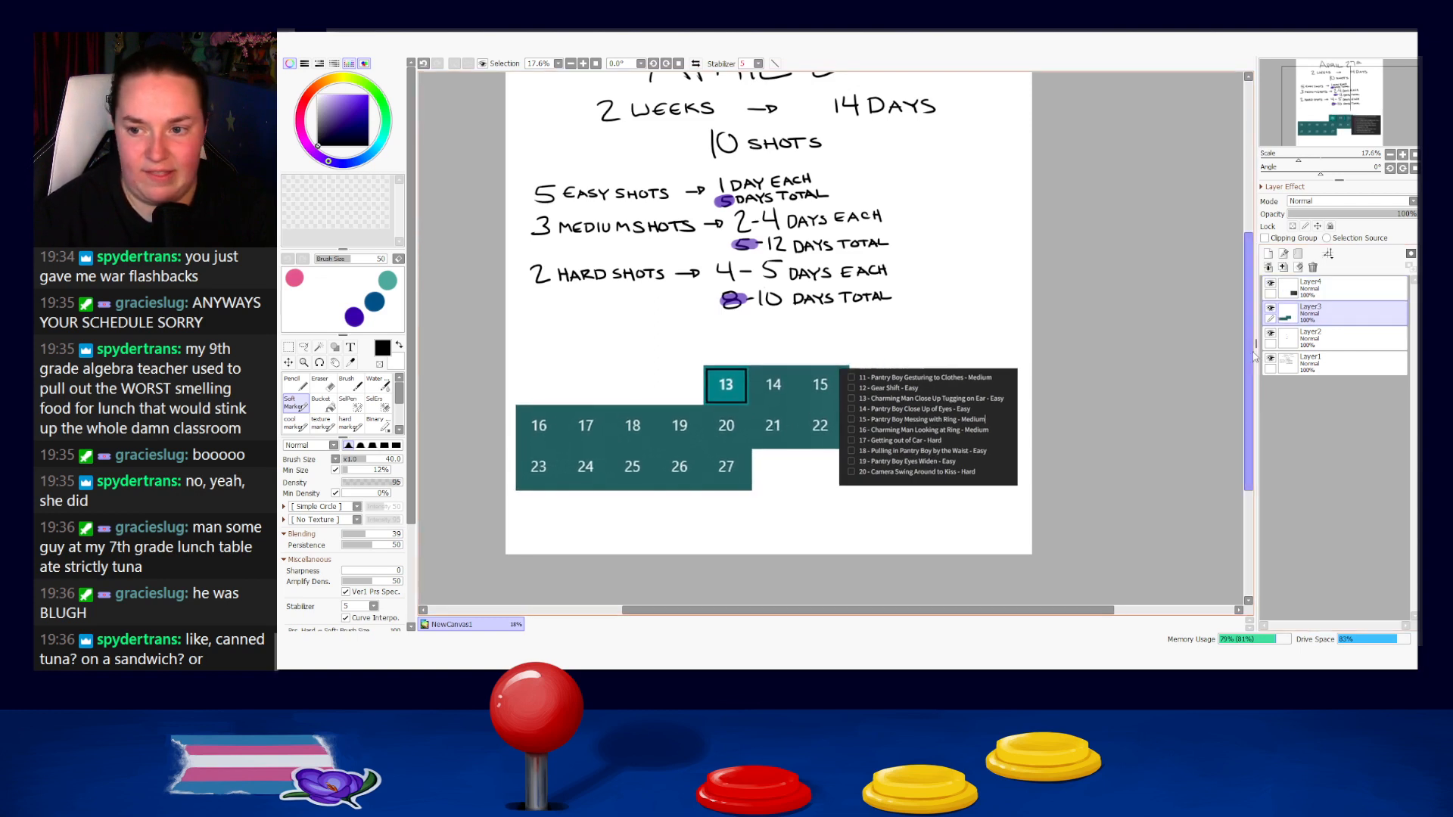
click(1339, 289)
mouse_move(913, 435)
mouse_down()
mouse_move(945, 421)
mouse_move(924, 427)
mouse_up()
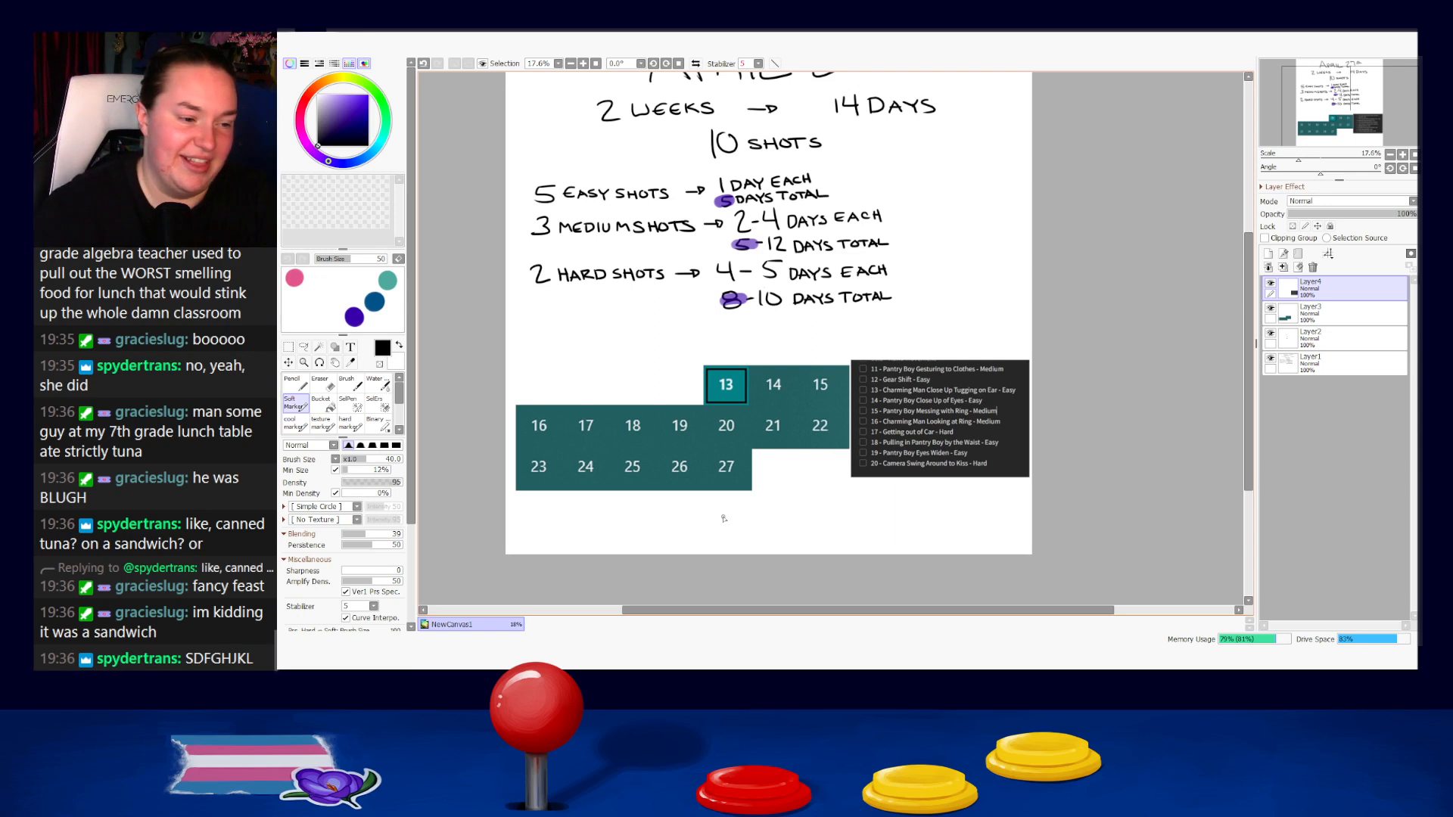
Merge the shot list layer down into the calendar layer.
ctrl+click(1321, 315)
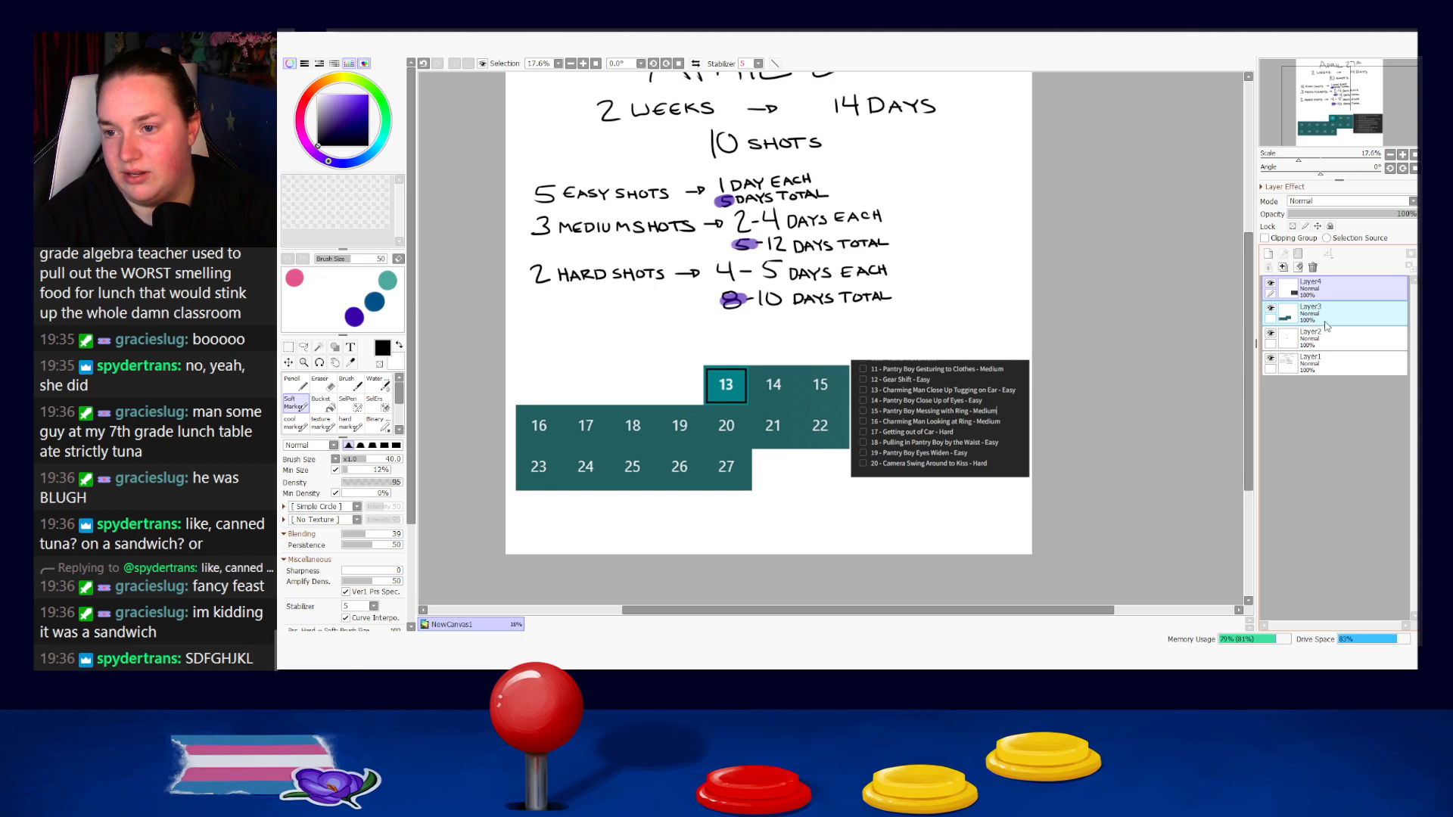
click(1324, 311)
click(1322, 292)
key(ctrl+e)
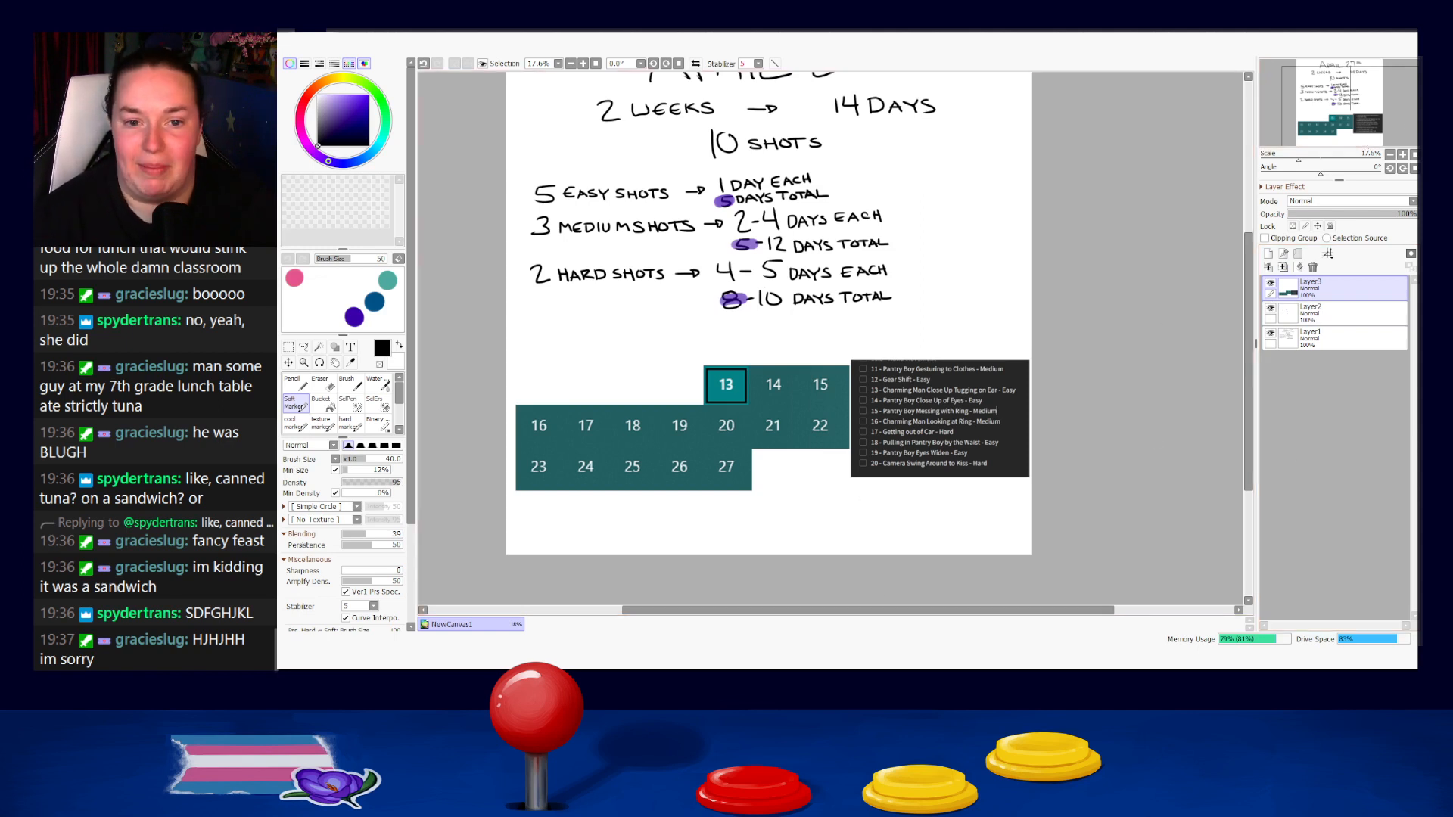
Reduce the Soft Marker to size 20, try a diagonal stroke through day 13, and undo it.
scroll(734, 305, up, 3)
scroll(811, 367, down, 3)
scroll(884, 366, up, 2)
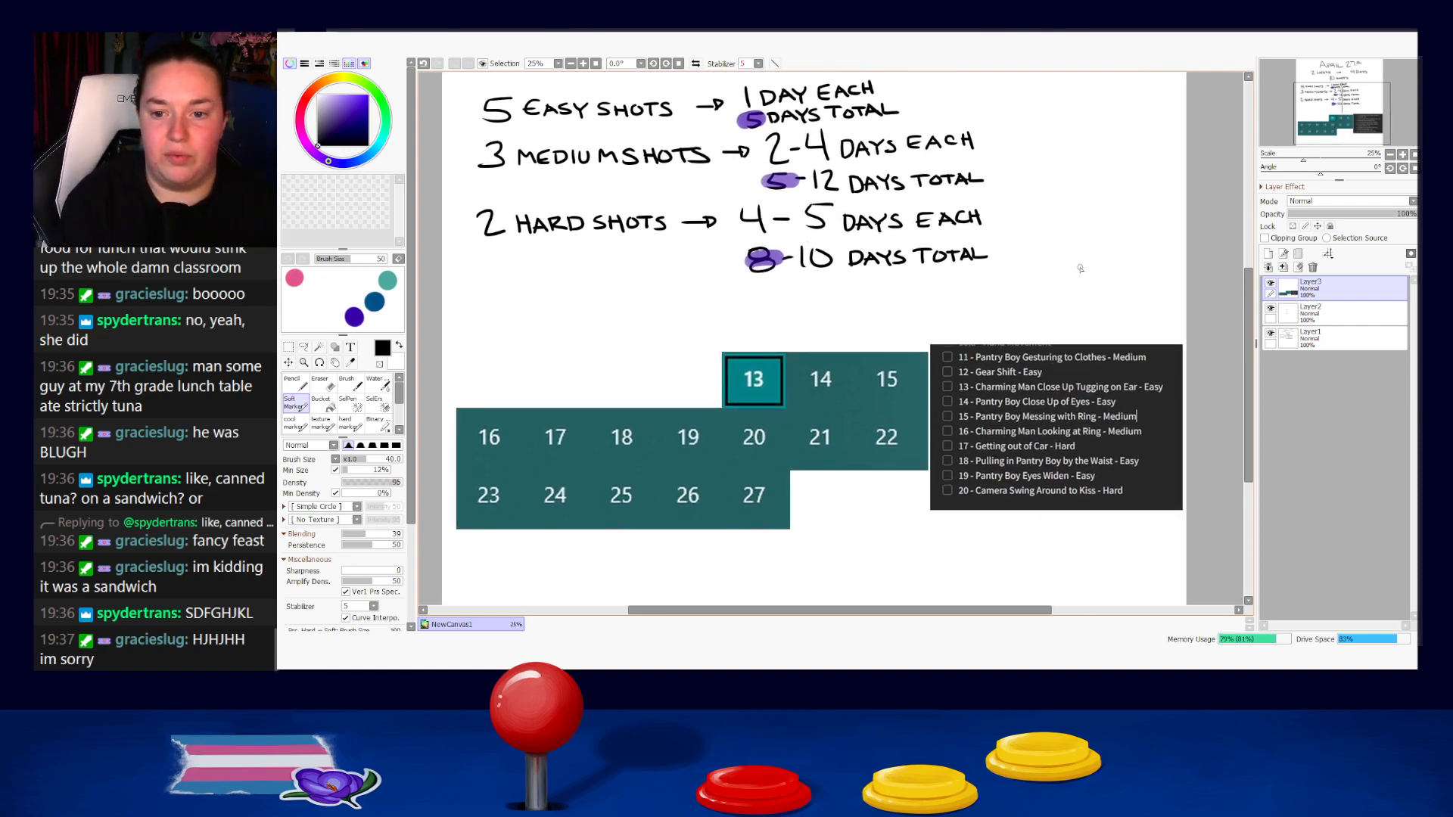
key(bracketleft)
key(bracketleft)
key(bracketleft)
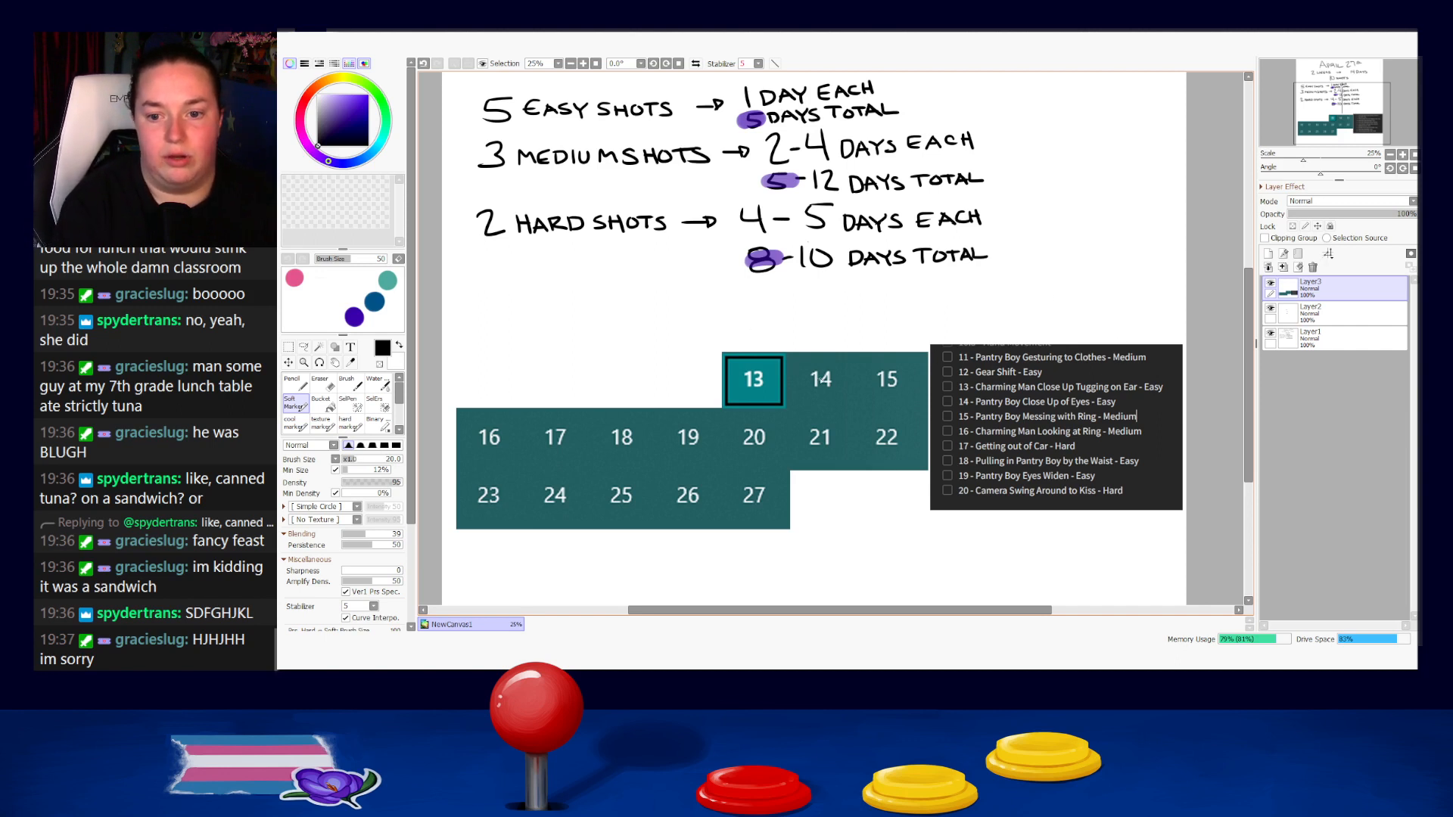
mouse_move(779, 361)
mouse_down()
mouse_move(749, 381)
mouse_move(727, 408)
mouse_up()
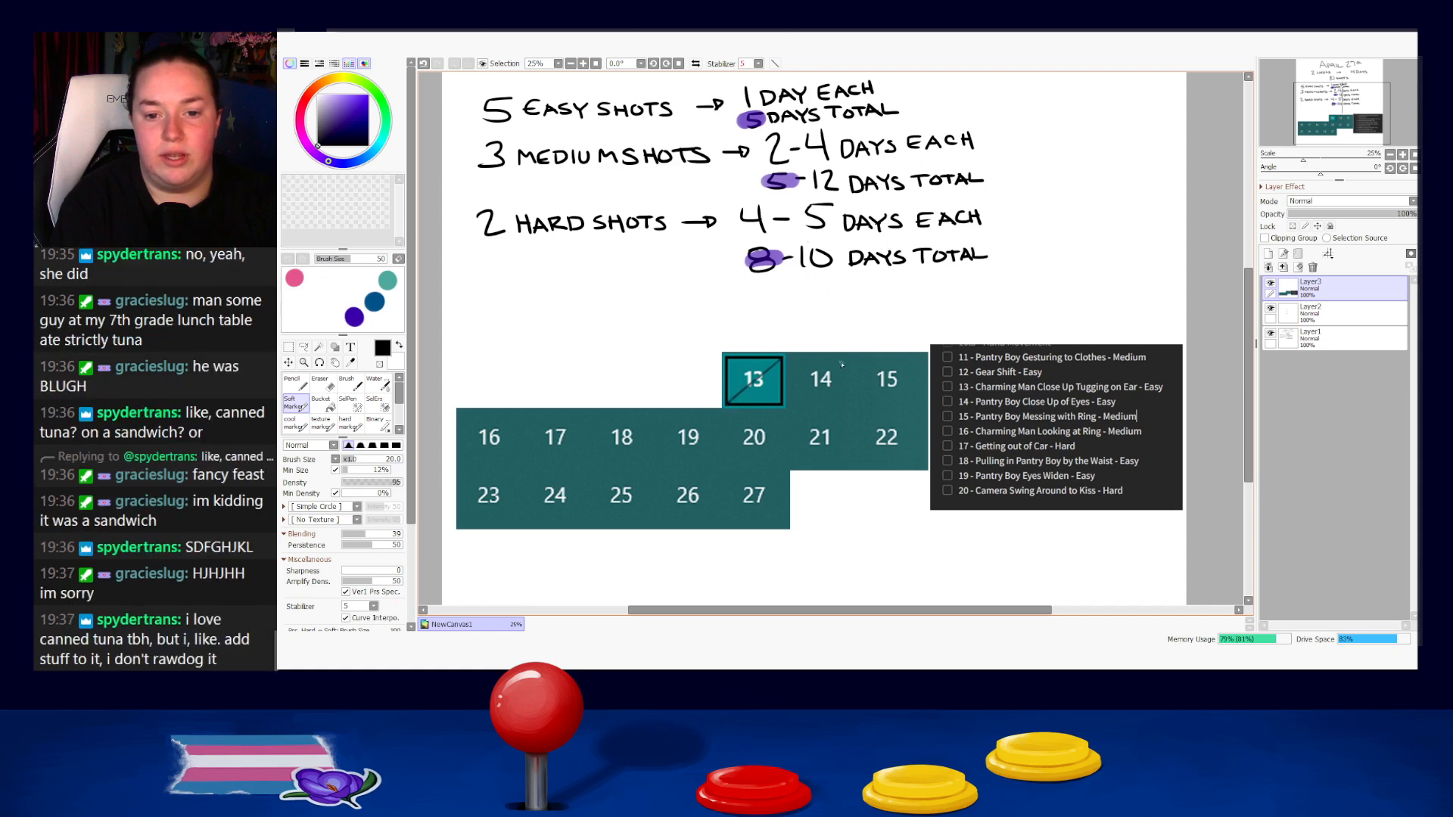
key(ctrl+z)
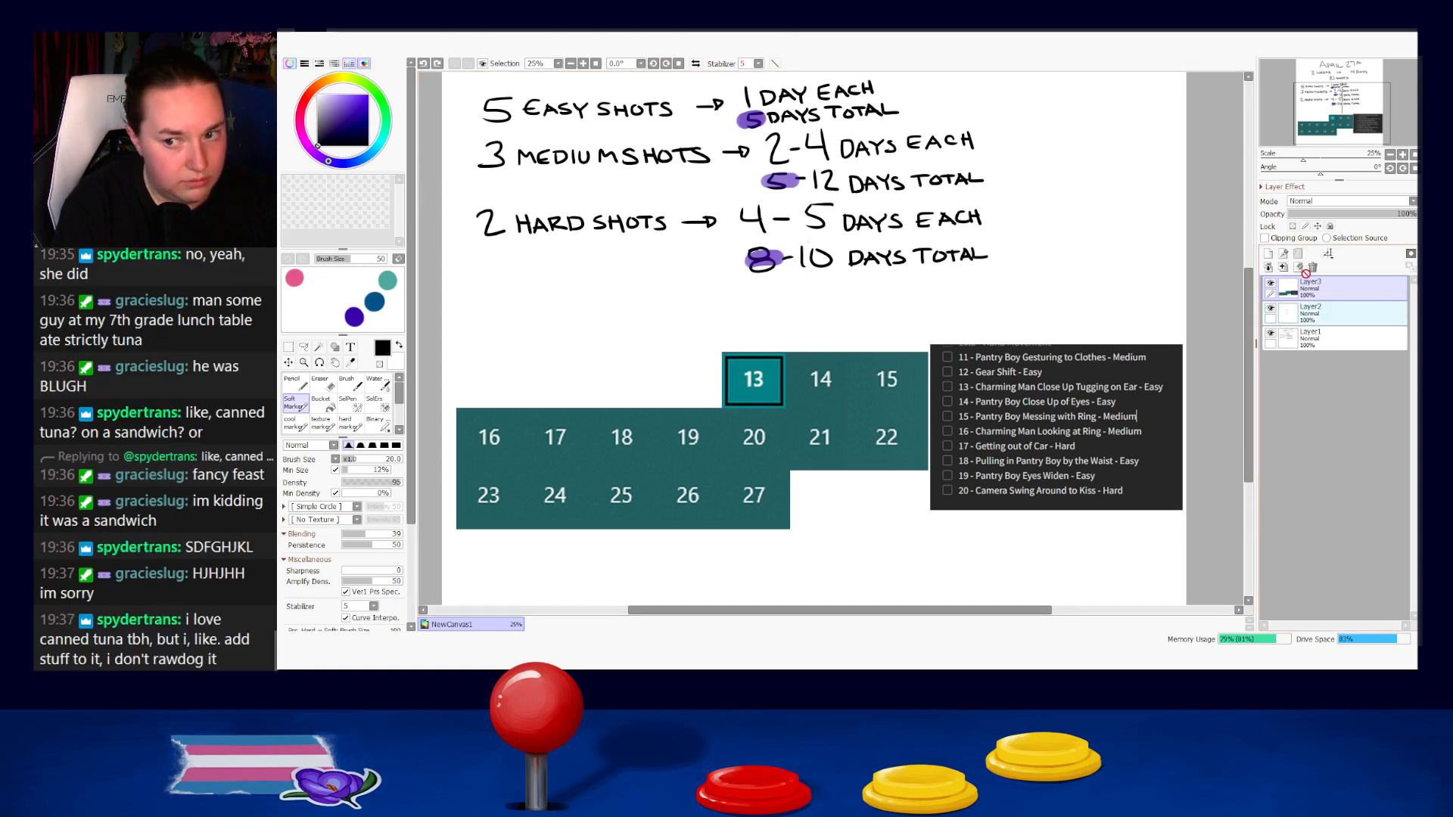
Move the merged calendar layer below Layer2 and switch to the Pencil.
drag(1307, 285, 1318, 323)
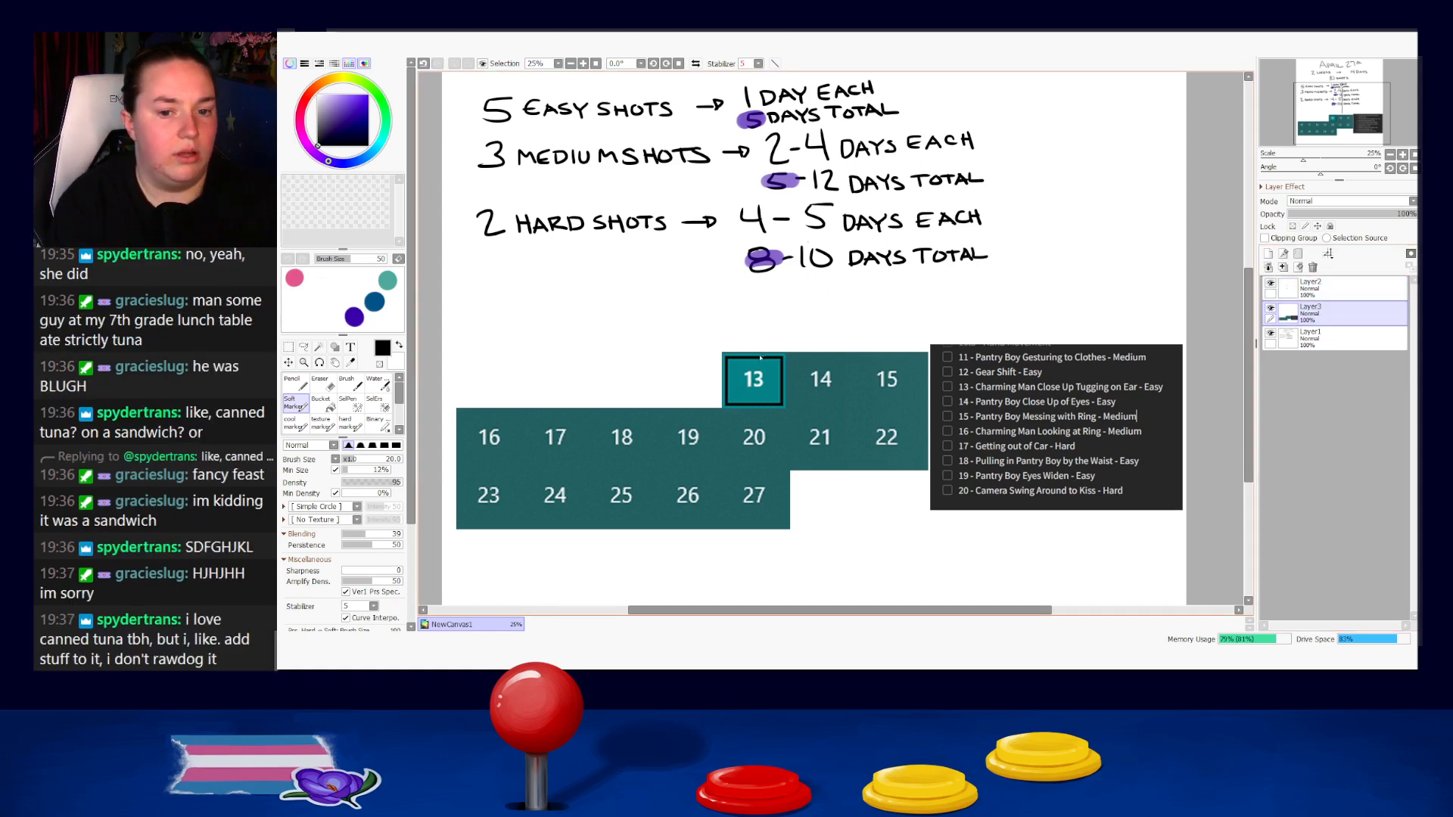
key(n)
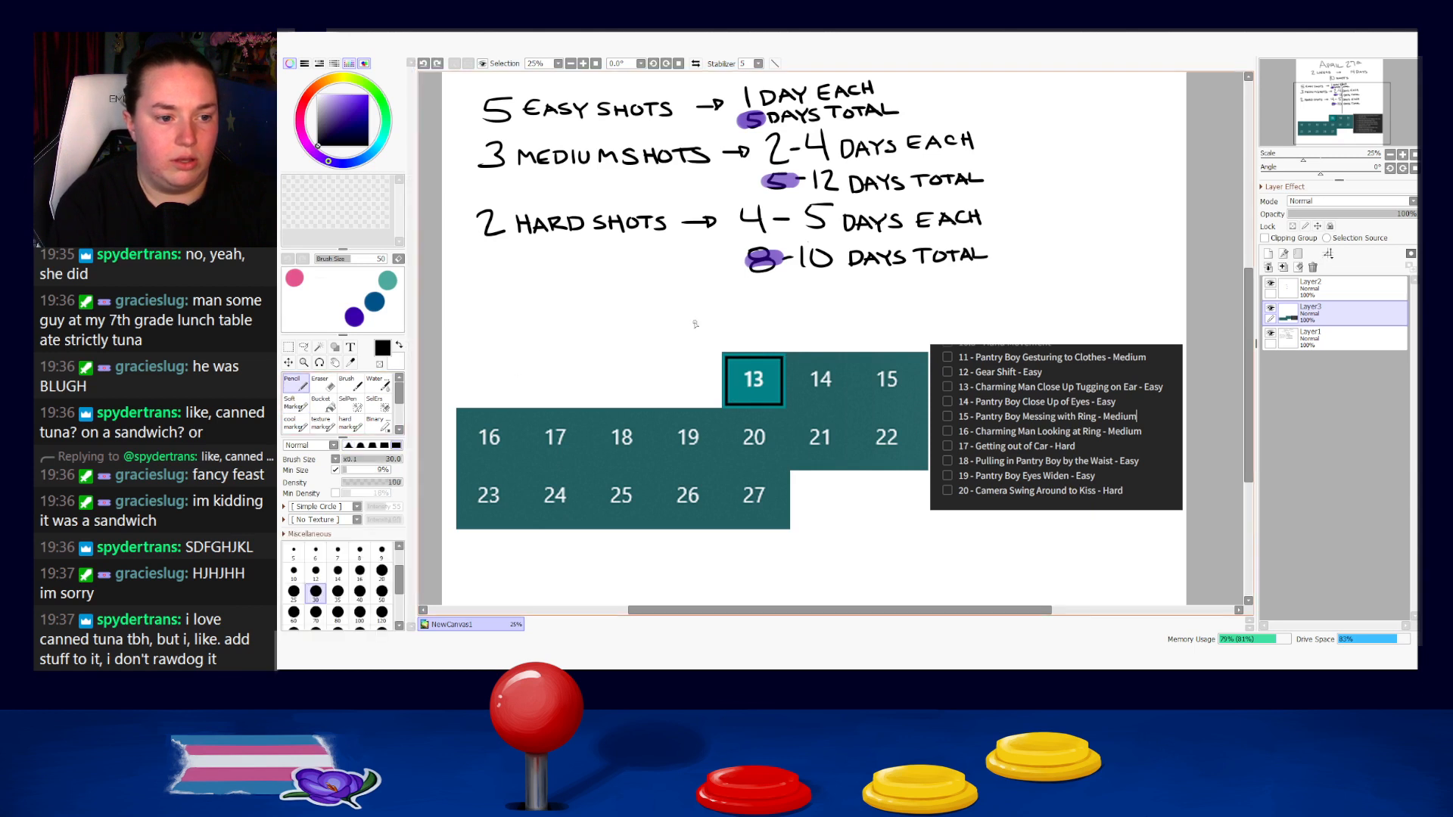
Try crossing out day 13 with a black X spanning its whole cell on the calendar layer.
mouse_move(781, 365)
mouse_down()
mouse_move(723, 396)
mouse_move(780, 404)
mouse_up()
key(ctrl+z)
key(ctrl+z)
key(ctrl+z)
key(ctrl+z)
drag(731, 360, 781, 403)
key(ctrl+z)
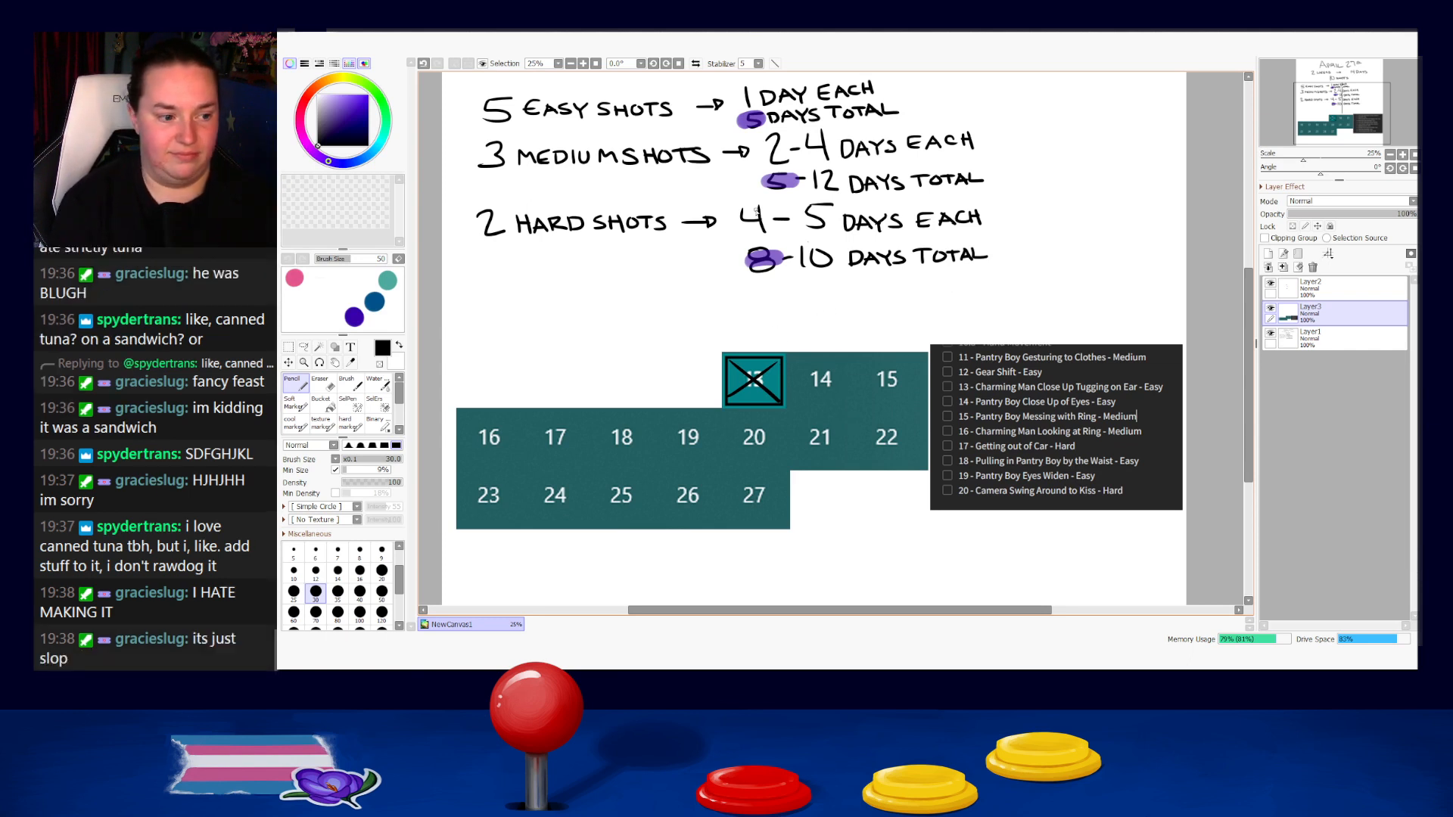
Try trimming the X over day 13 with the Eraser at size 35, undo the X, and return to the Pencil.
key(e)
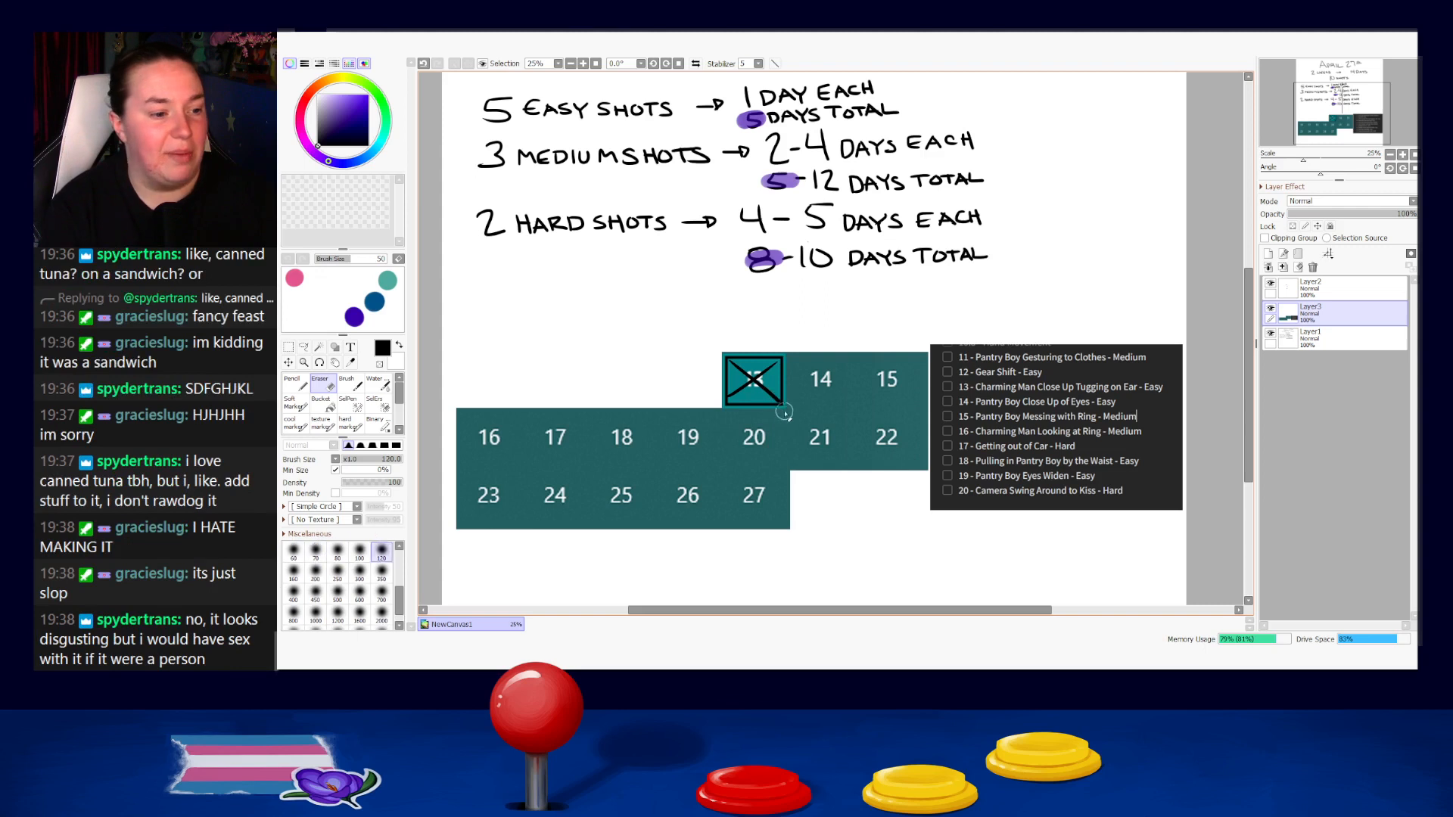
key(bracketleft)
key(bracketleft)
key(bracketleft)
key(bracketleft)
key(bracketleft)
key(bracketleft)
key(bracketleft)
key(ctrl+z)
click(1320, 290)
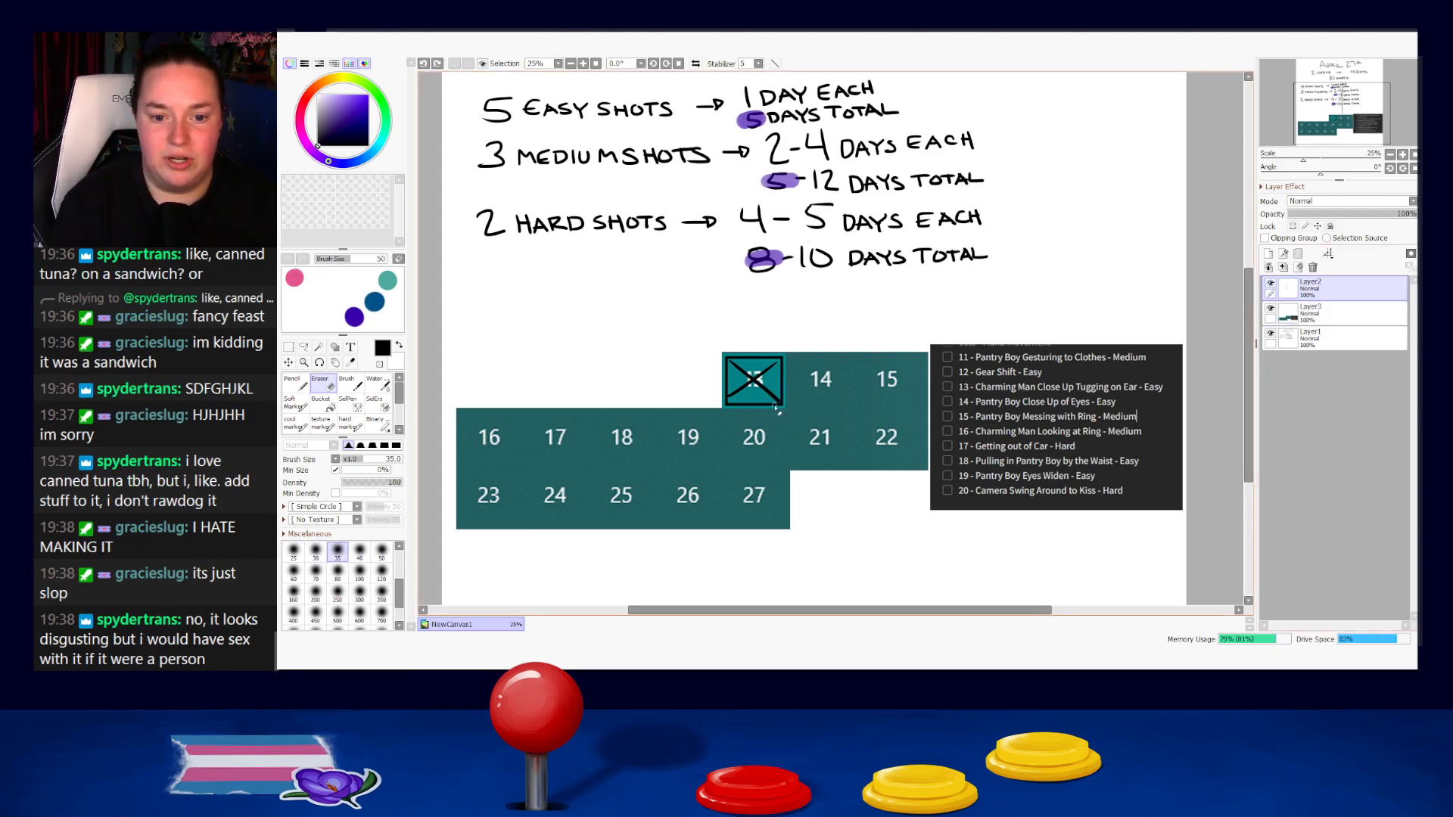
drag(788, 393, 784, 362)
key(ctrl+z)
key(ctrl+z)
key(ctrl+z)
key(n)
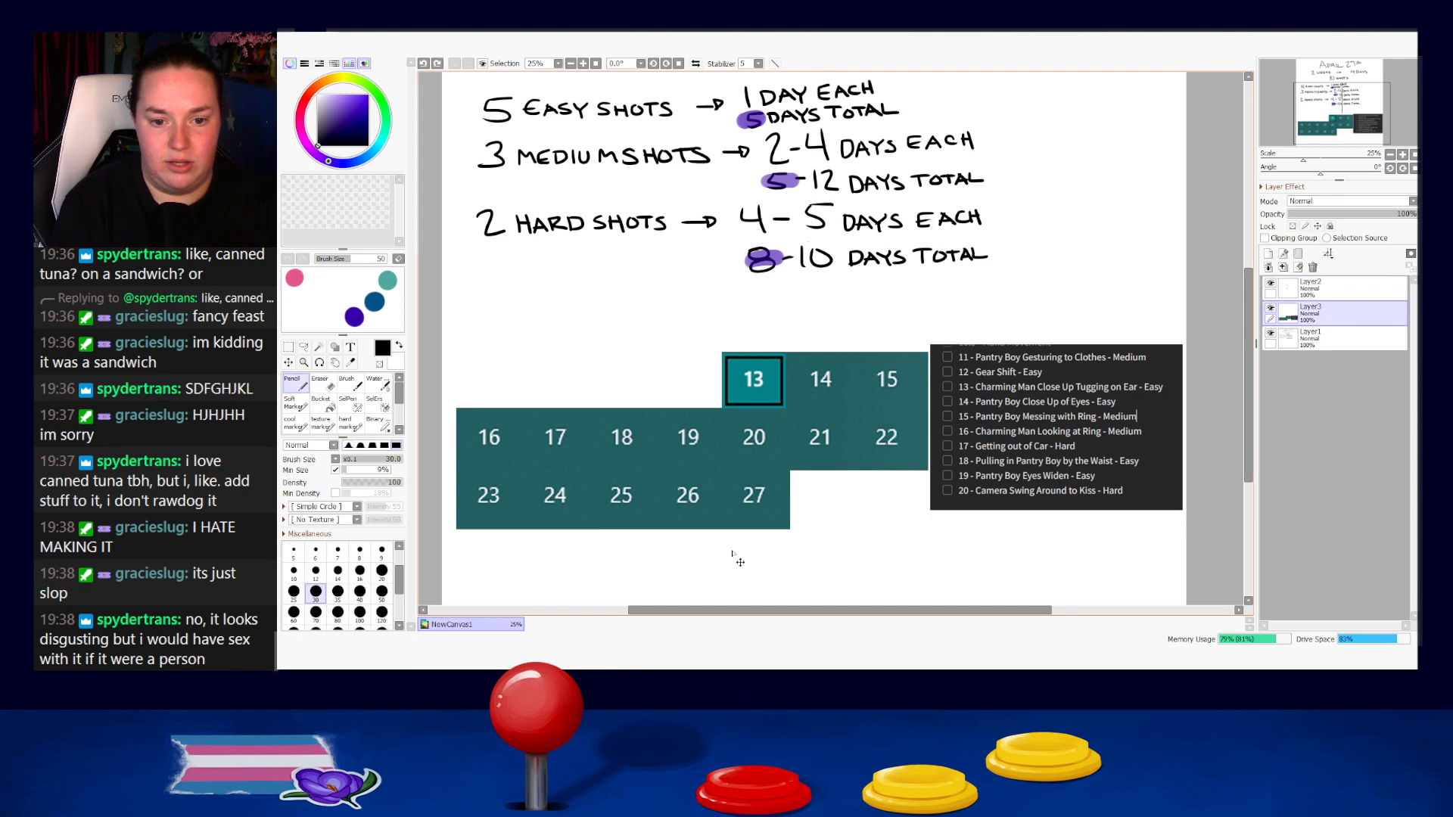
Cross out day 13 with a small black X on Layer2, undoing the unsatisfactory strokes.
click(1309, 287)
key(ctrl+z)
drag(730, 364, 769, 390)
key(ctrl+z)
mouse_move(757, 374)
mouse_down()
mouse_move(741, 390)
mouse_move(772, 392)
mouse_move(741, 394)
mouse_up()
key(ctrl+z)
key(ctrl+z)
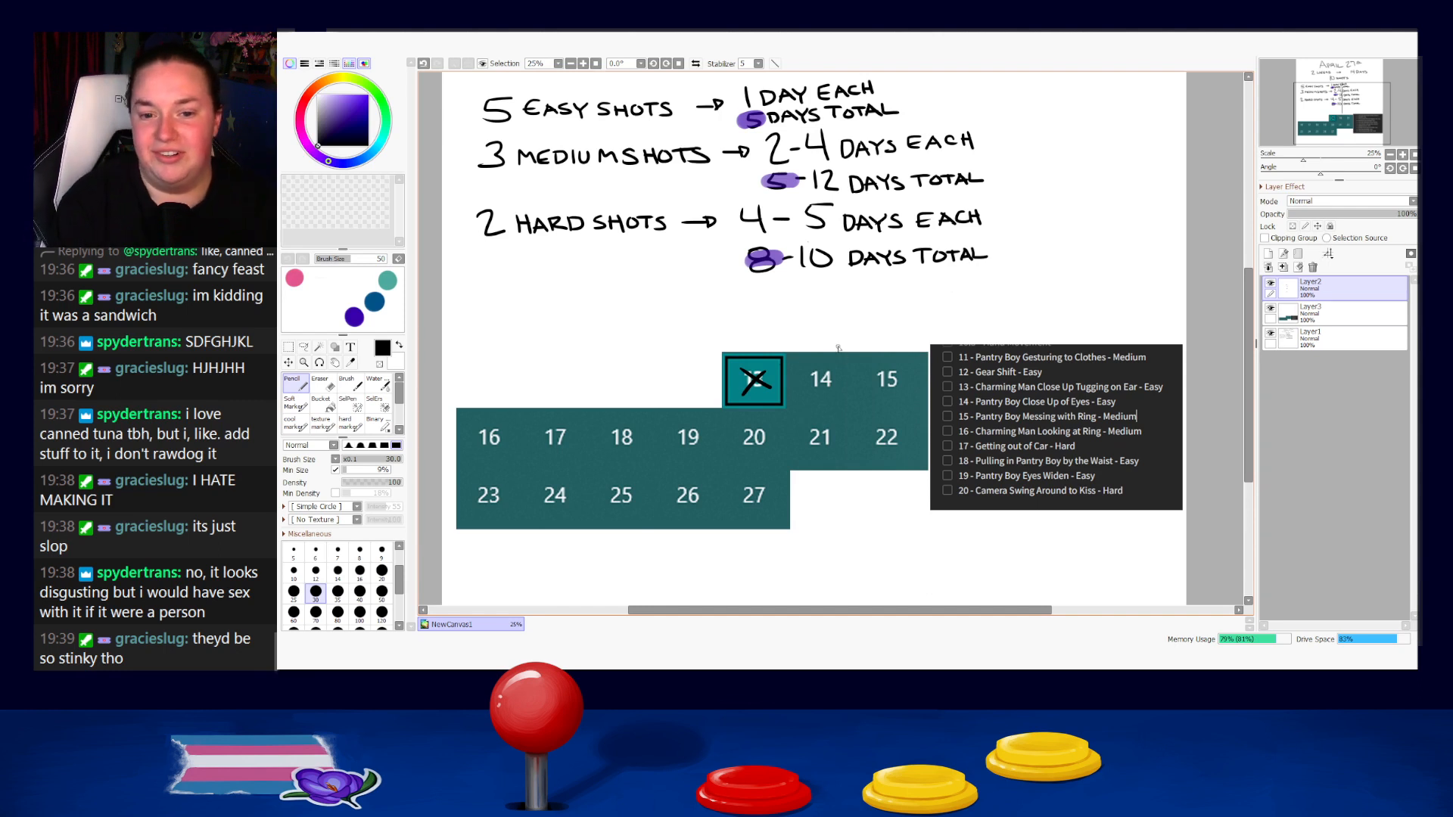
drag(904, 434, 942, 398)
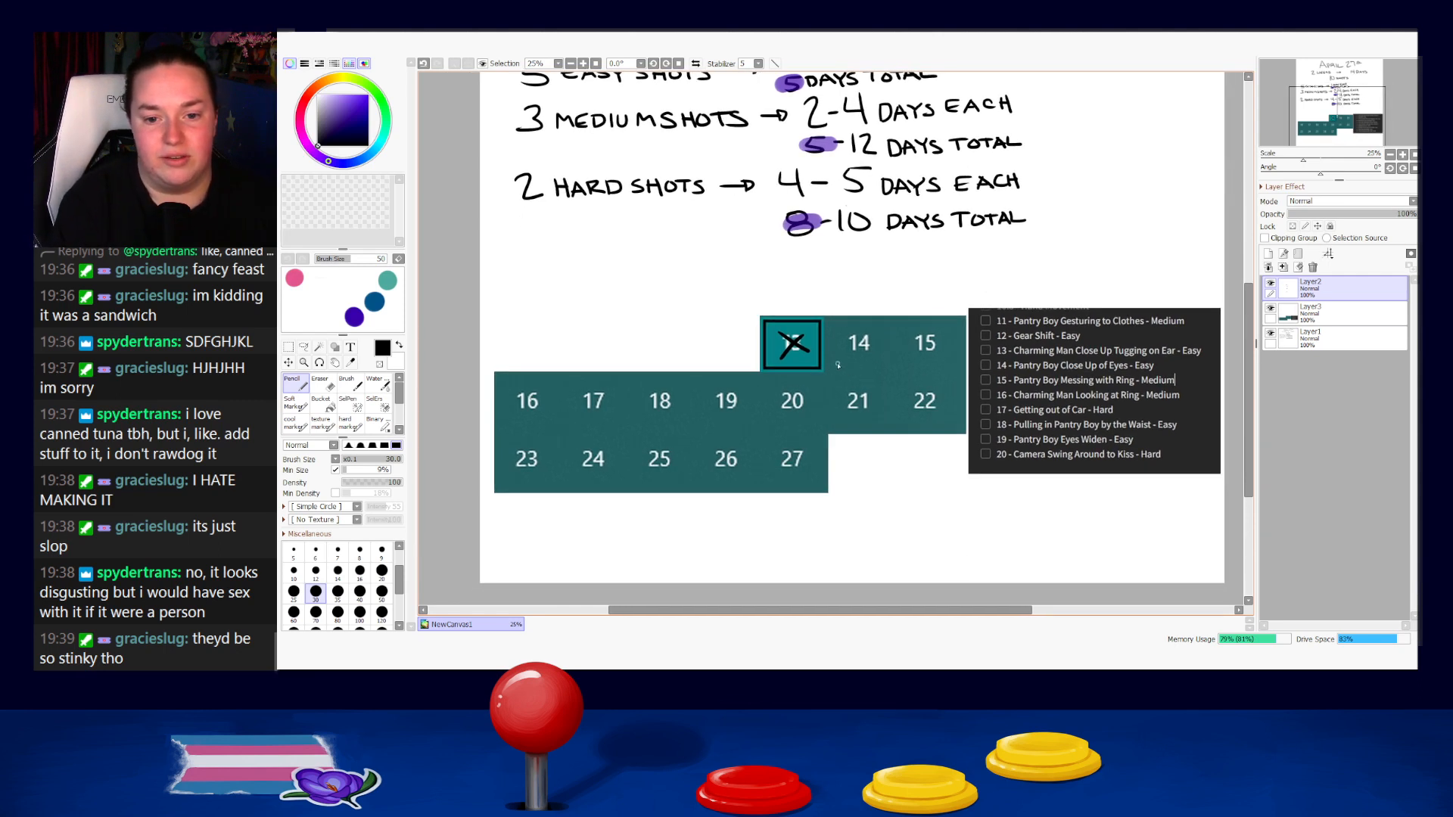
Reduce the Pencil size to 25 and write shot number 11 beneath days 14 and 15 on the calendar.
key(bracketleft)
drag(835, 358, 836, 369)
drag(841, 358, 843, 371)
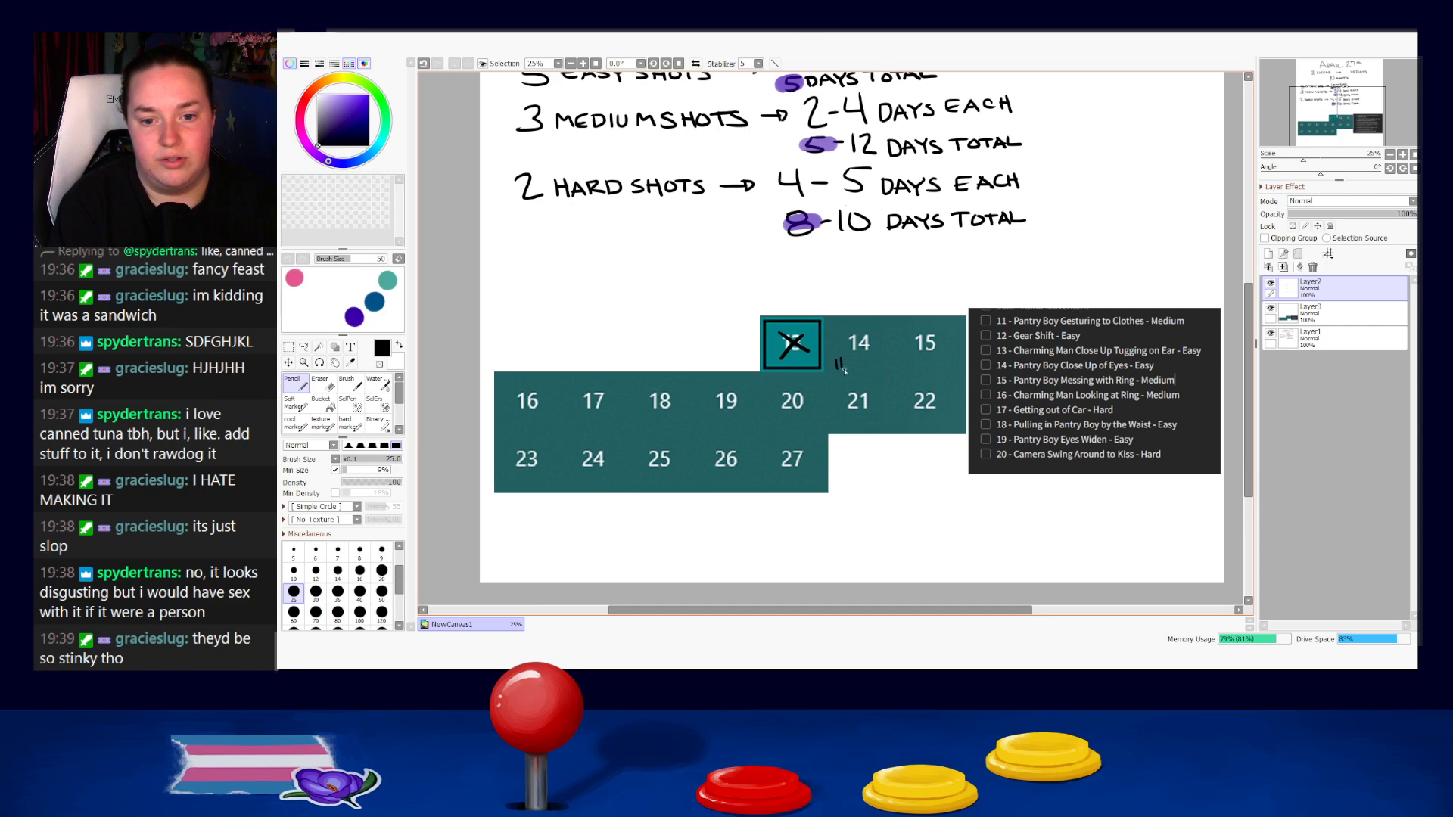
drag(928, 338, 895, 423)
drag(899, 413, 901, 423)
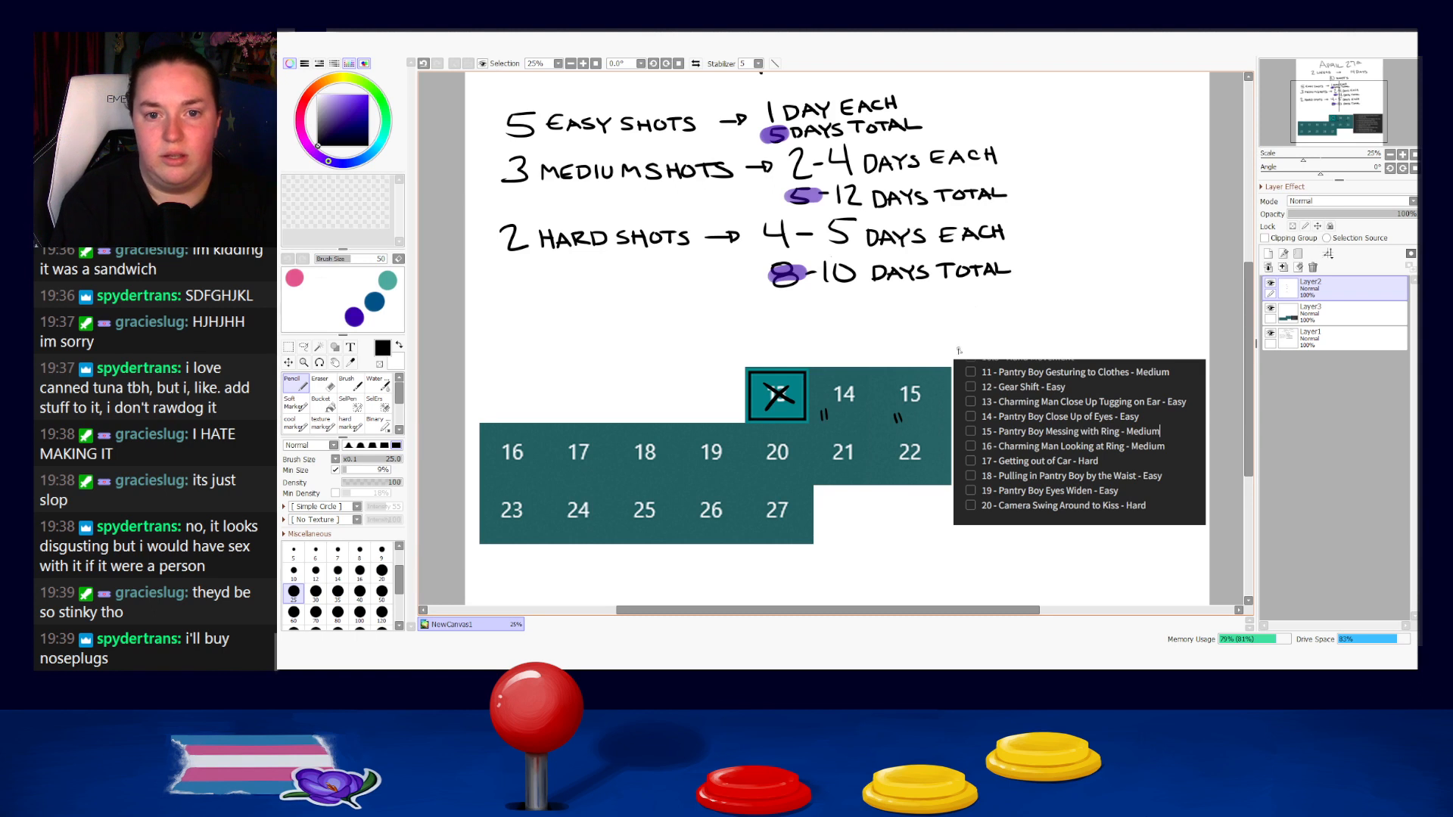
Cross out Sundays 16 and 23 with black X marks, undoing the unsatisfactory strokes.
mouse_move(491, 467)
mouse_down()
mouse_move(526, 465)
mouse_move(498, 522)
mouse_up()
key(ctrl+z)
key(ctrl+z)
key(ctrl+z)
drag(499, 499, 525, 524)
Write the weekday initials S, M, T, W, Th, F and S above the calendar columns.
mouse_move(513, 331)
mouse_down()
mouse_move(499, 344)
mouse_move(759, 344)
mouse_up()
mouse_move(769, 334)
mouse_down()
mouse_move(842, 348)
mouse_move(855, 332)
mouse_up()
drag(842, 340, 899, 346)
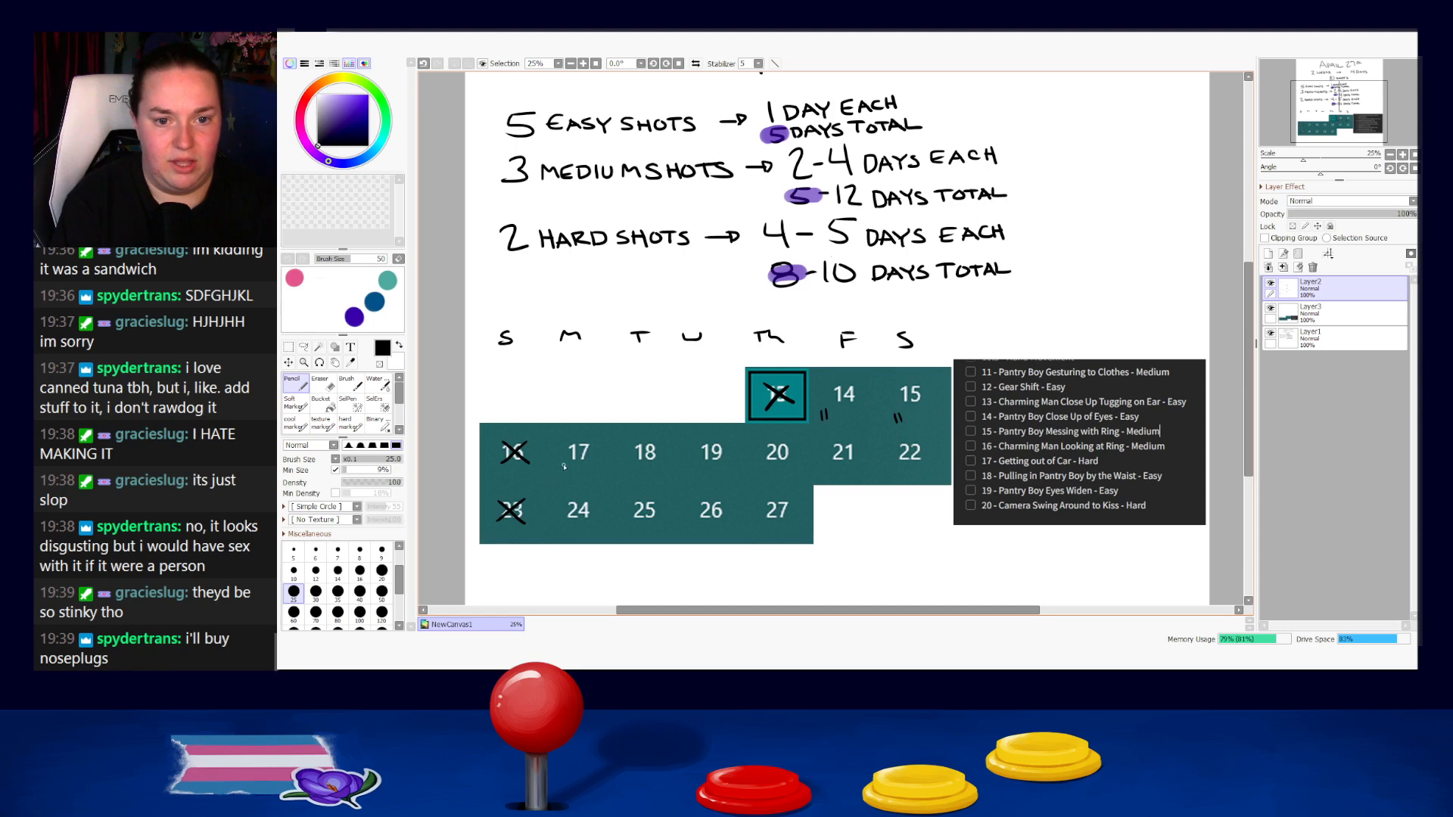
Write shot numbers 12+13 beneath day 17 and 14 beneath day 18, undoing the badly drawn strokes.
drag(569, 465, 591, 471)
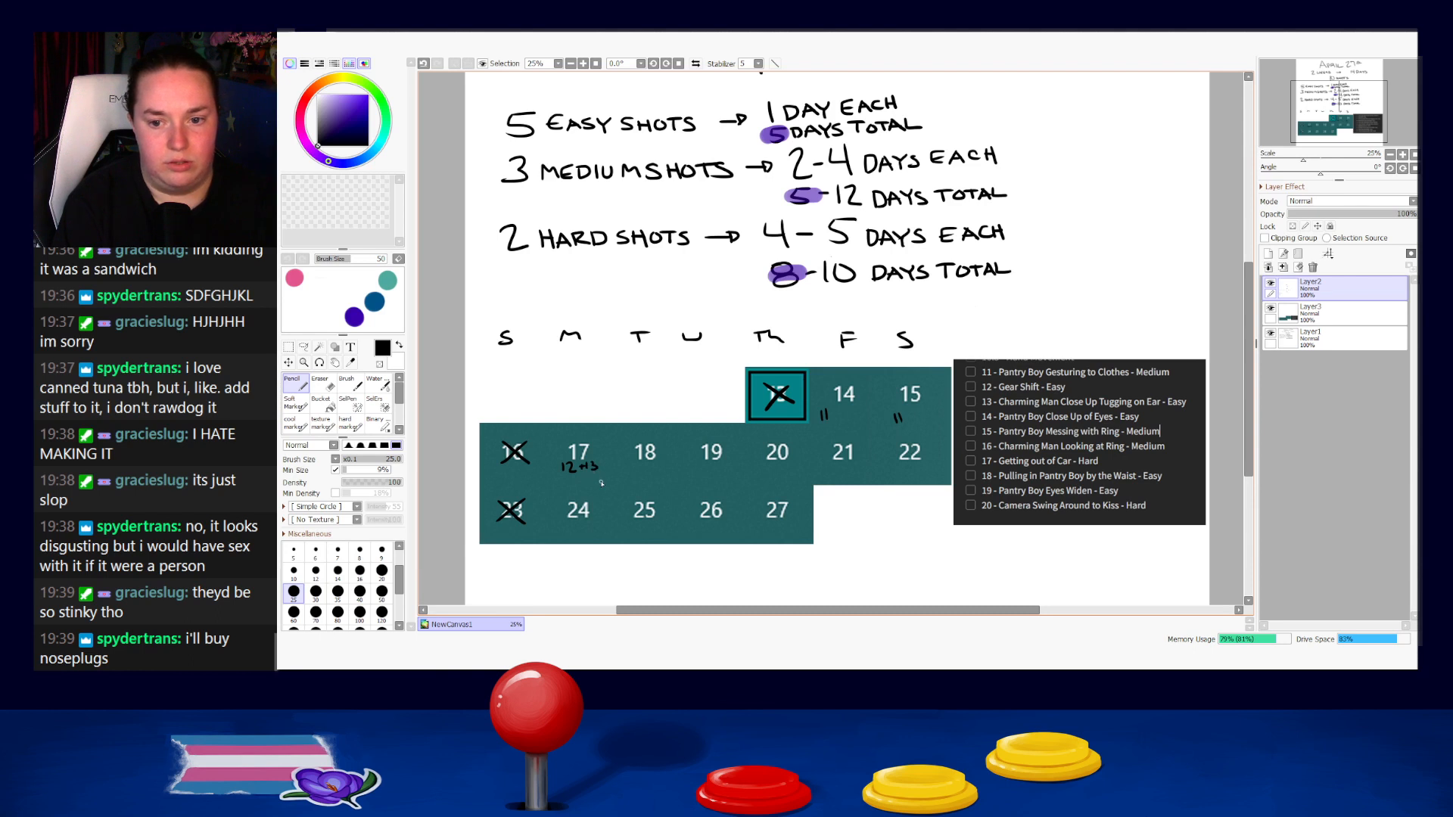
key(ctrl+z)
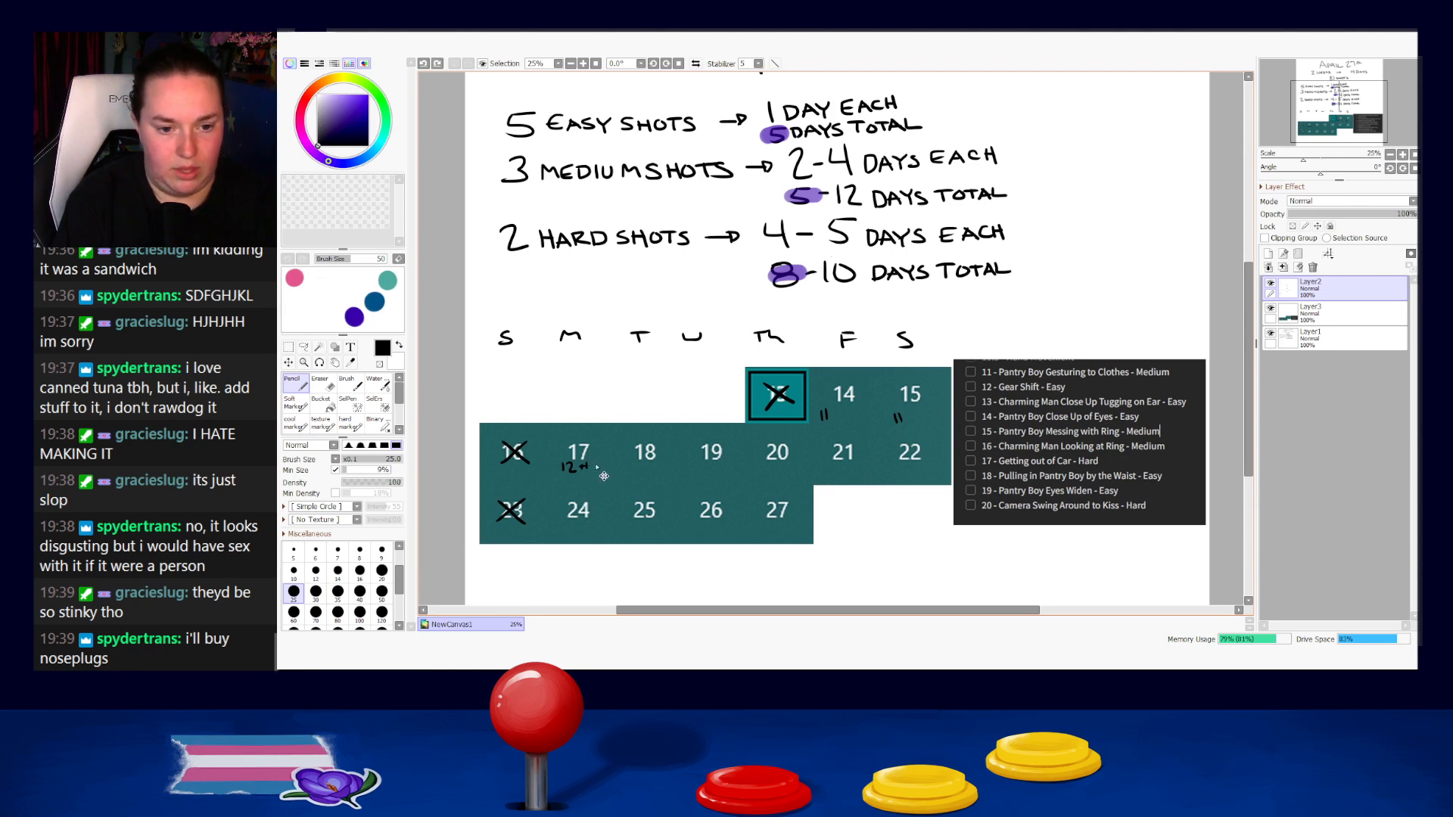
drag(591, 461, 597, 471)
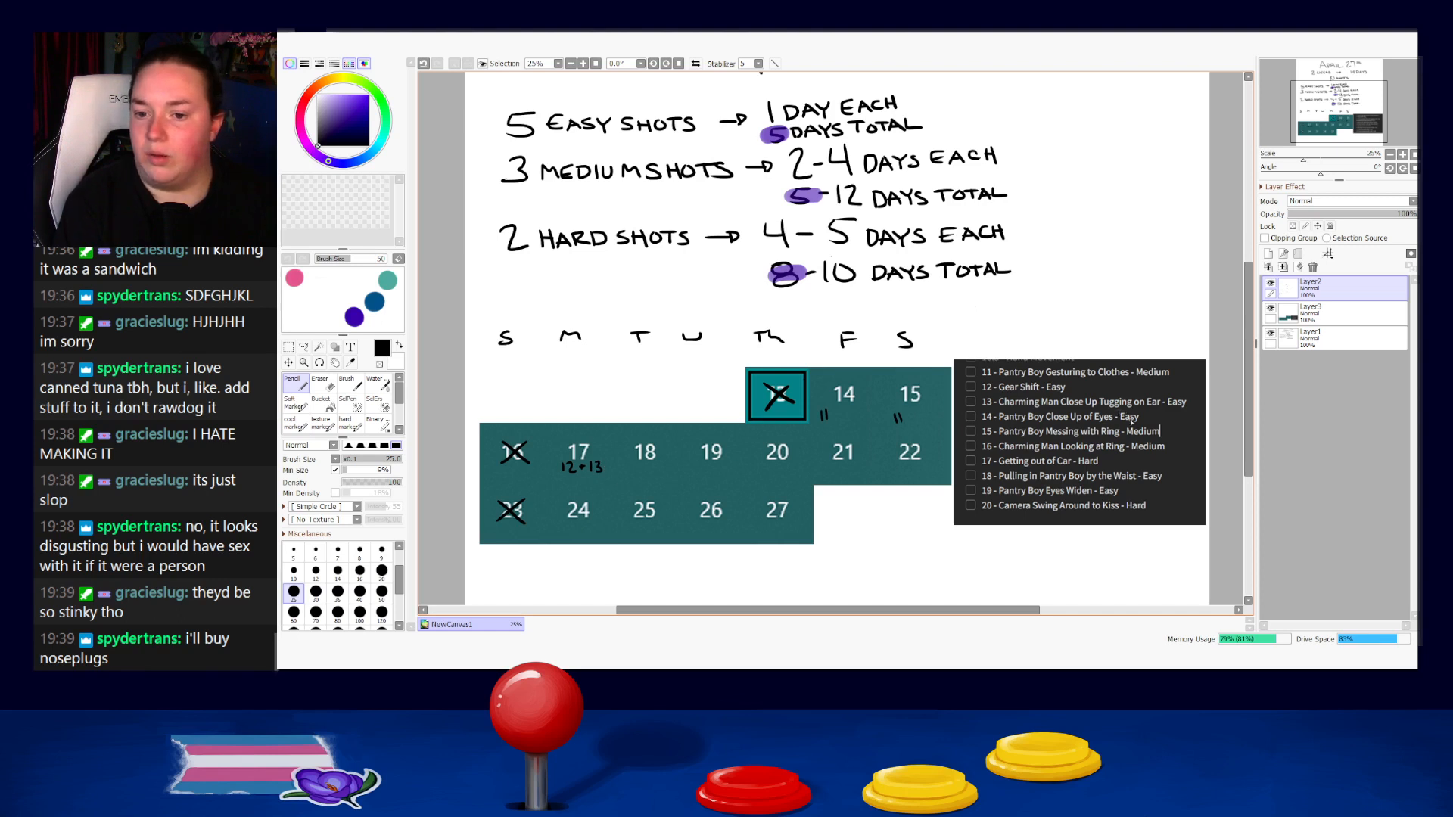
drag(646, 464, 662, 474)
drag(658, 470, 668, 470)
key(ctrl+z)
key(ctrl+z)
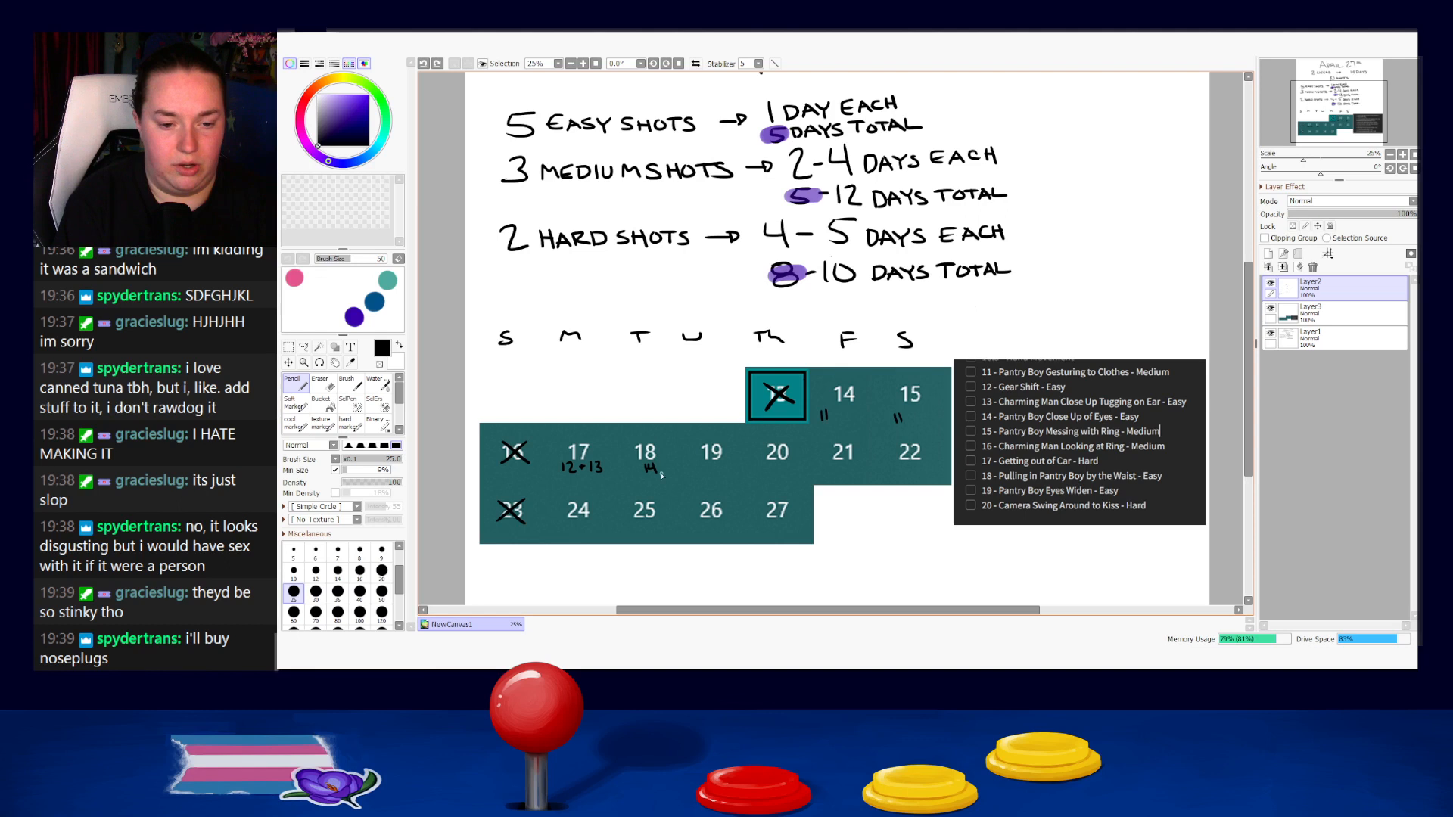
drag(585, 408, 586, 440)
drag(578, 430, 598, 429)
key(ctrl+z)
key(ctrl+z)
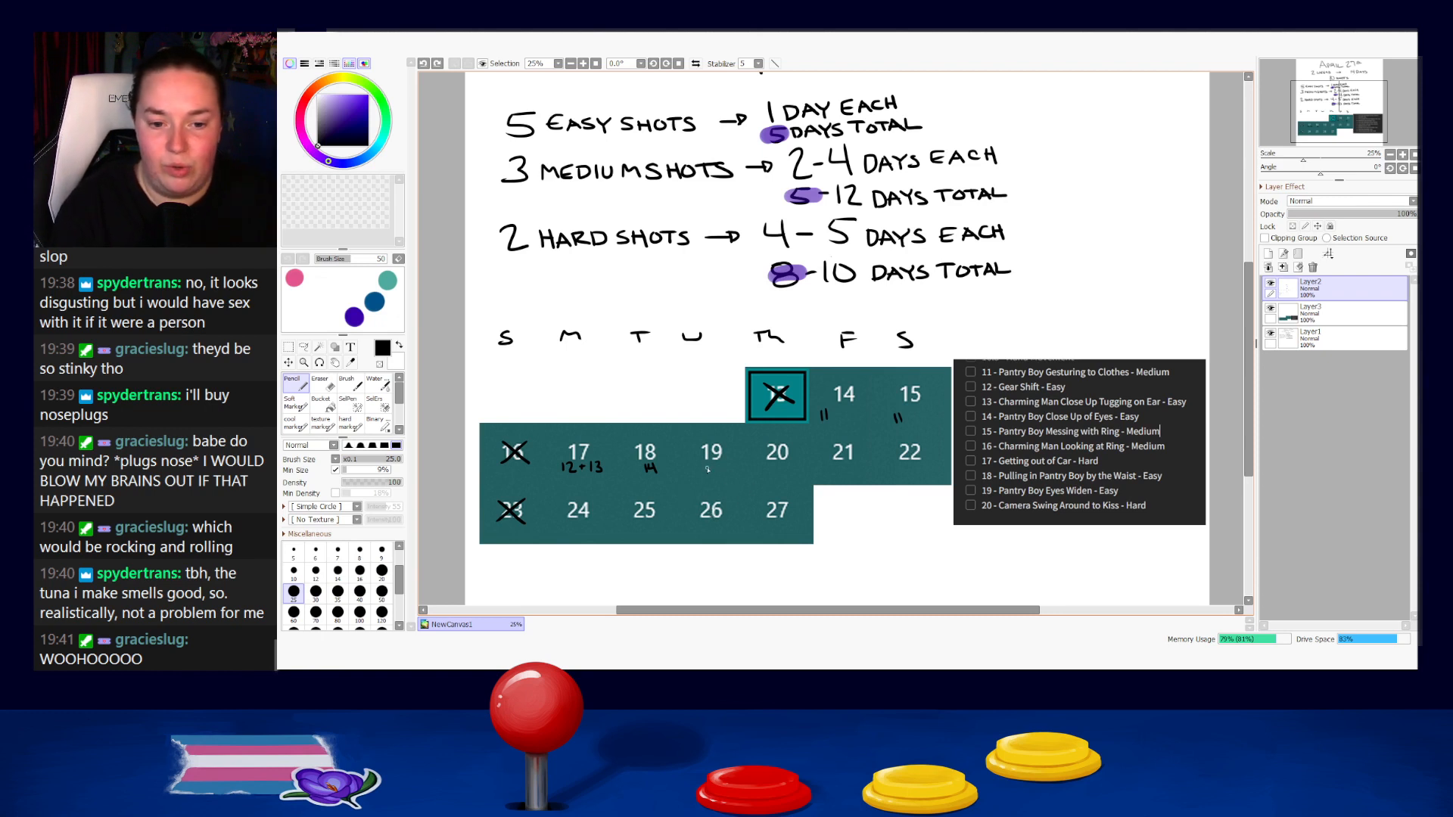
Cross out day 19 and write shot numbers 15, 15+16 and 16+17 beneath days 20, 21 and 22.
drag(726, 441, 697, 467)
drag(698, 442, 728, 470)
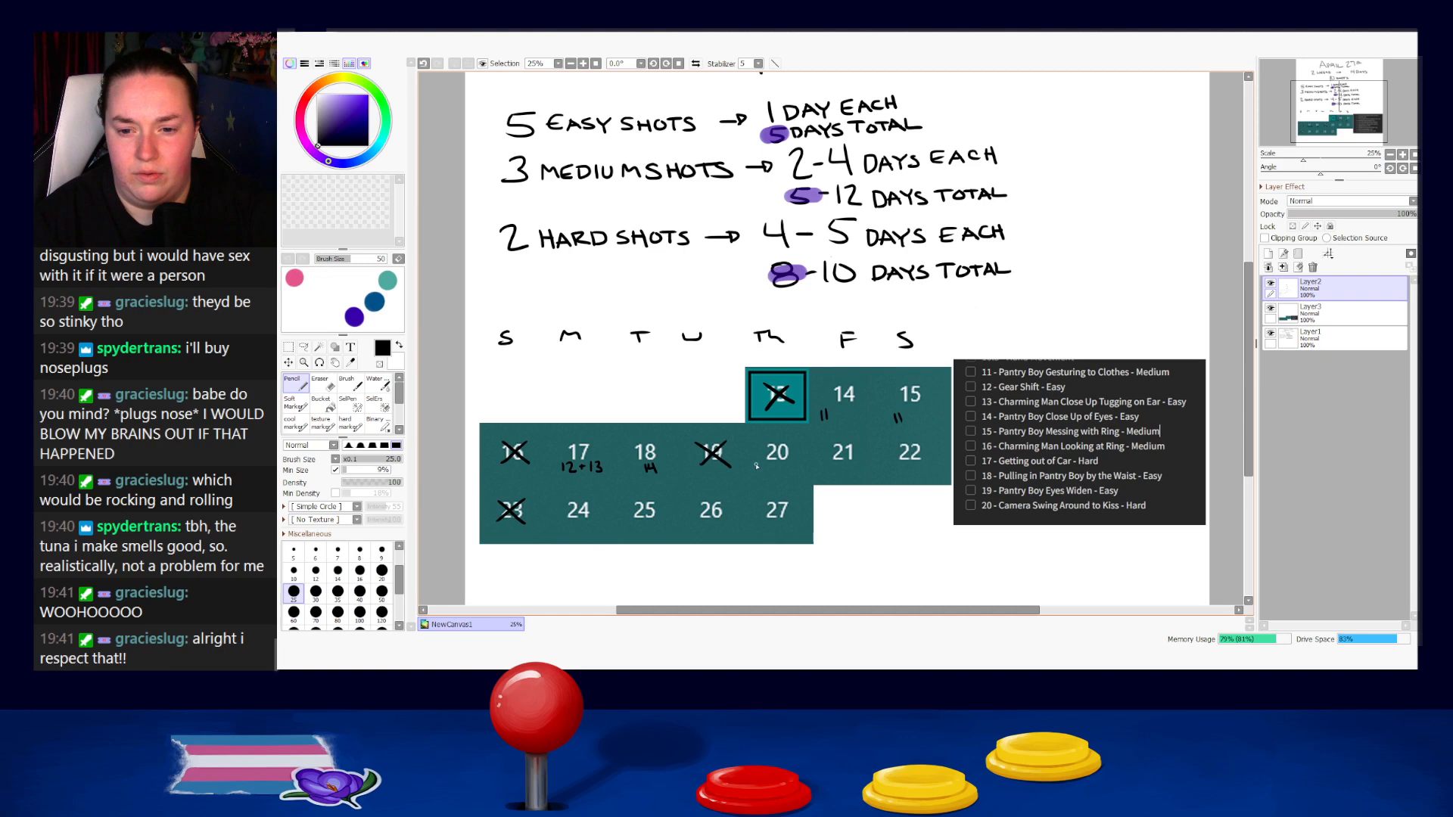
drag(759, 463, 772, 463)
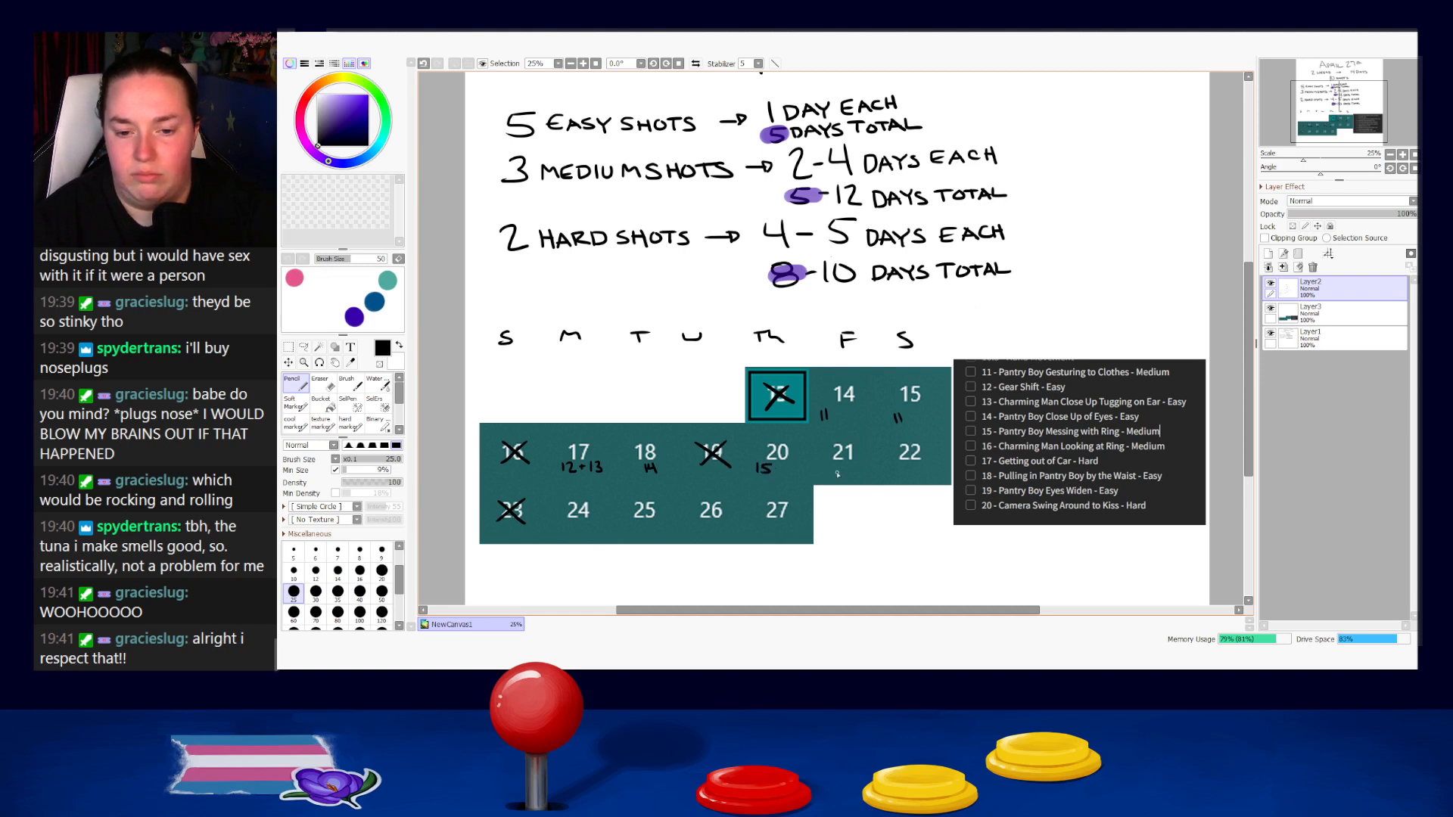
drag(823, 465, 858, 470)
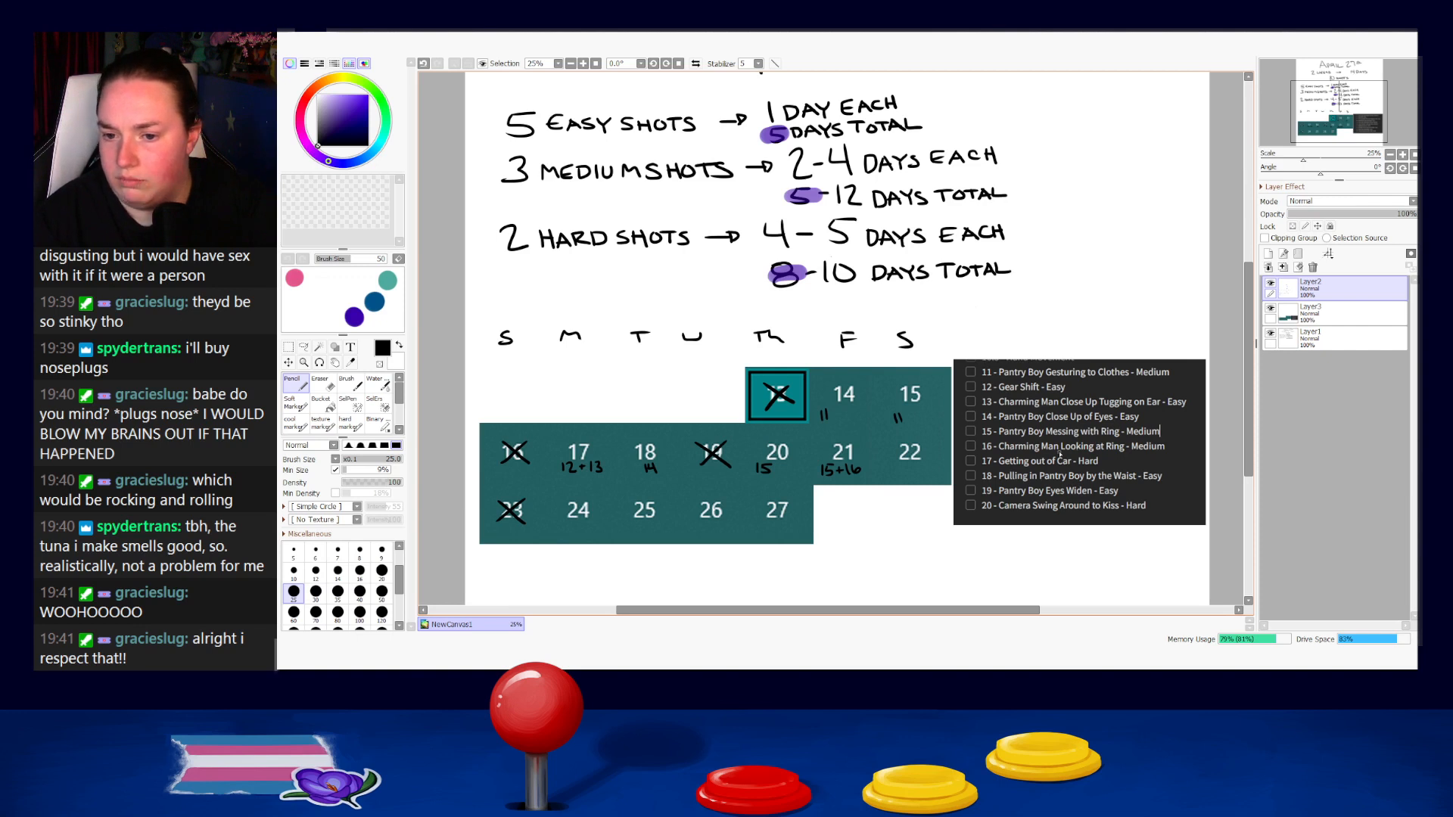
drag(897, 466, 926, 476)
drag(930, 464, 936, 473)
Write shot number 17 in black beneath each of days 24, 25 and 26.
key(x)
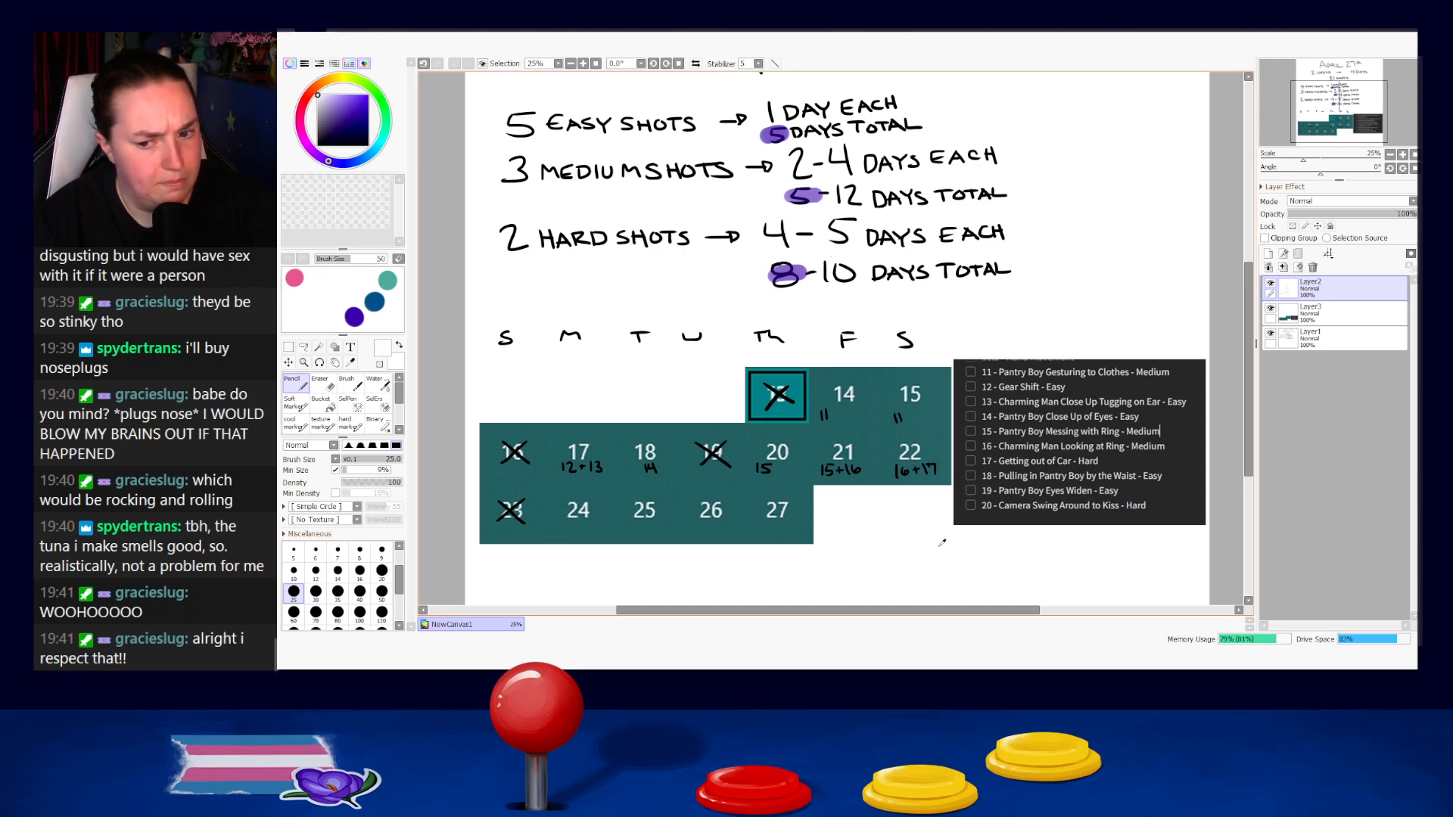
drag(865, 524, 921, 493)
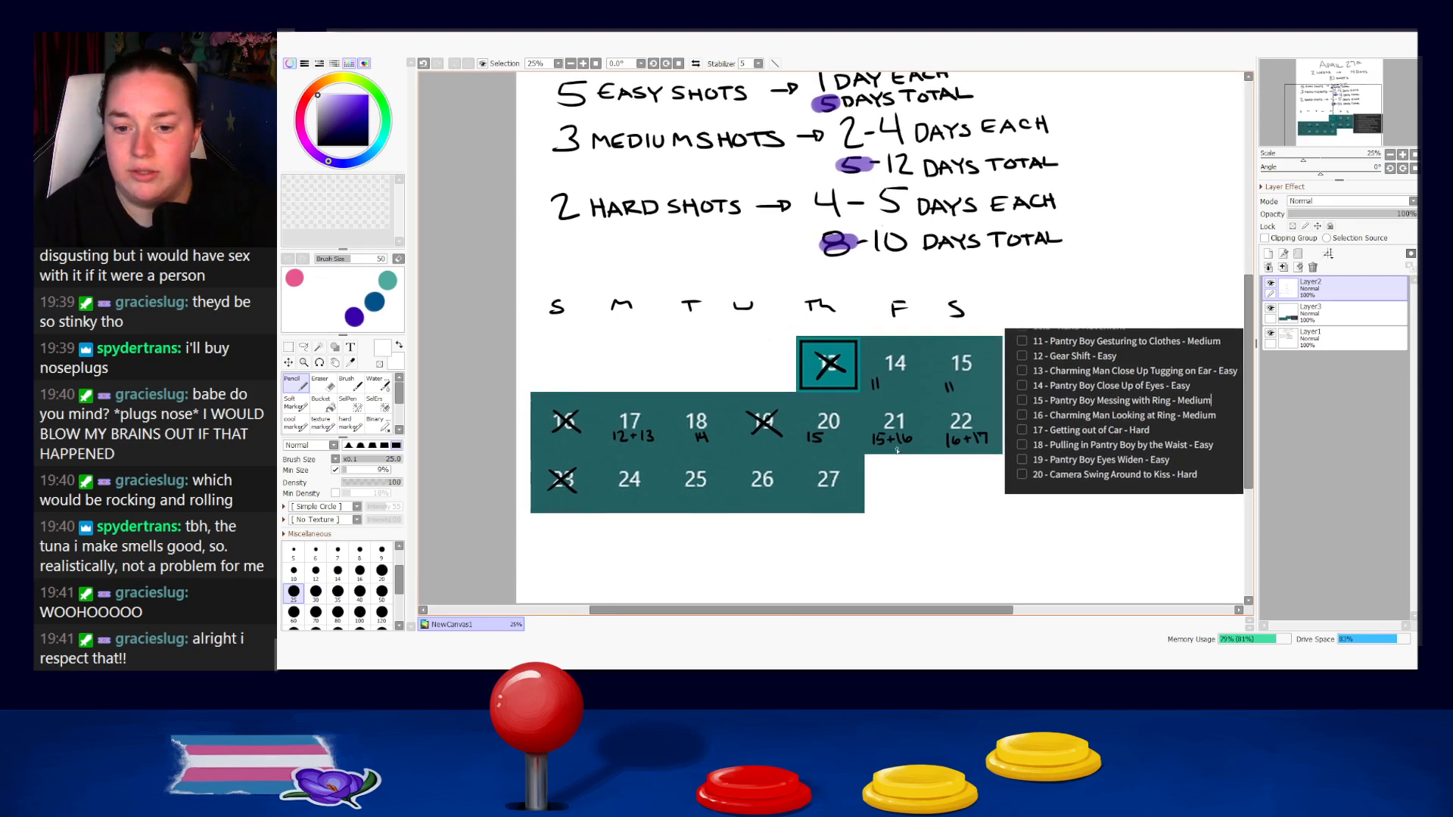
key(x)
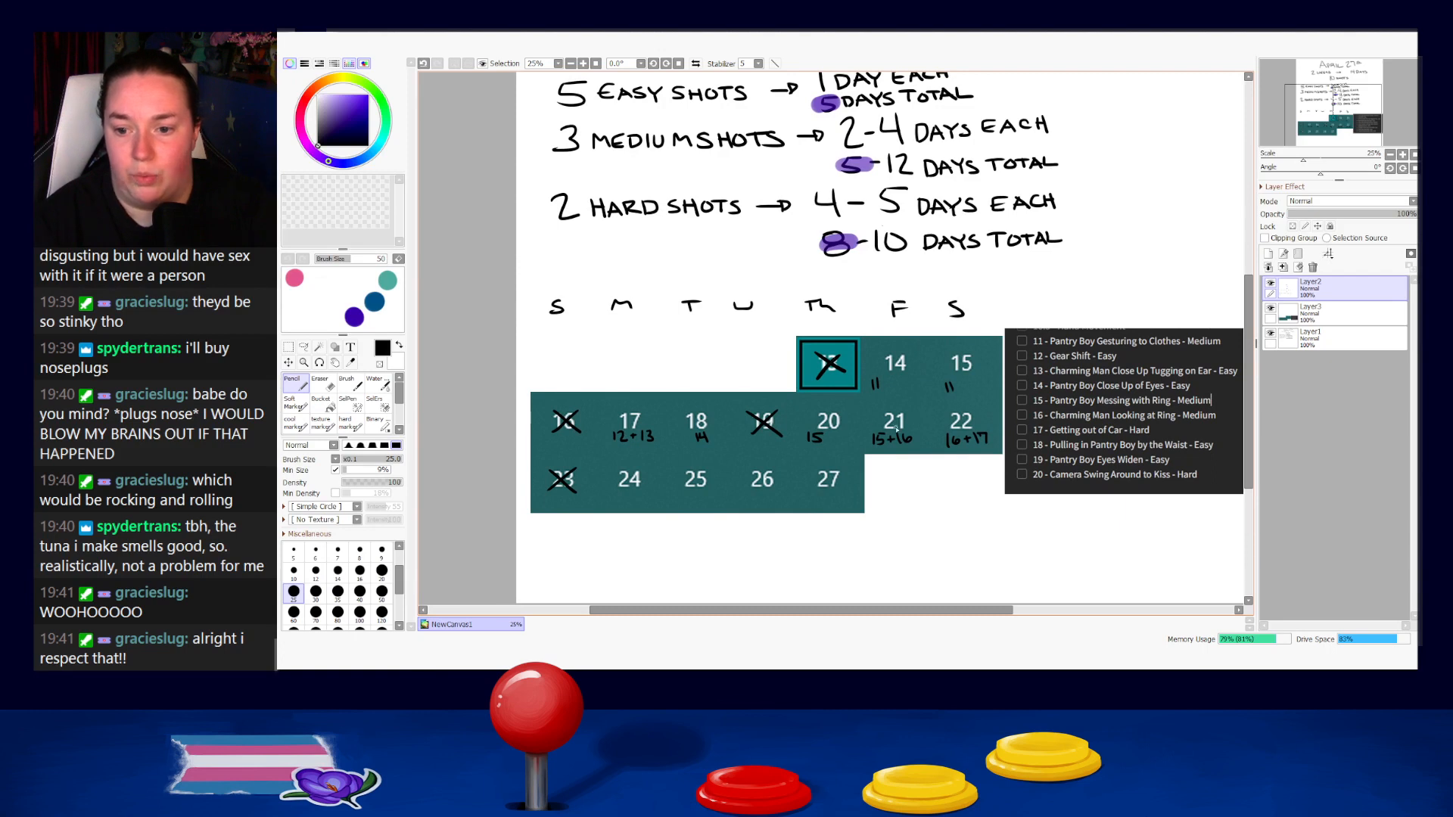
drag(608, 495, 678, 505)
drag(680, 496, 758, 495)
drag(757, 495, 754, 505)
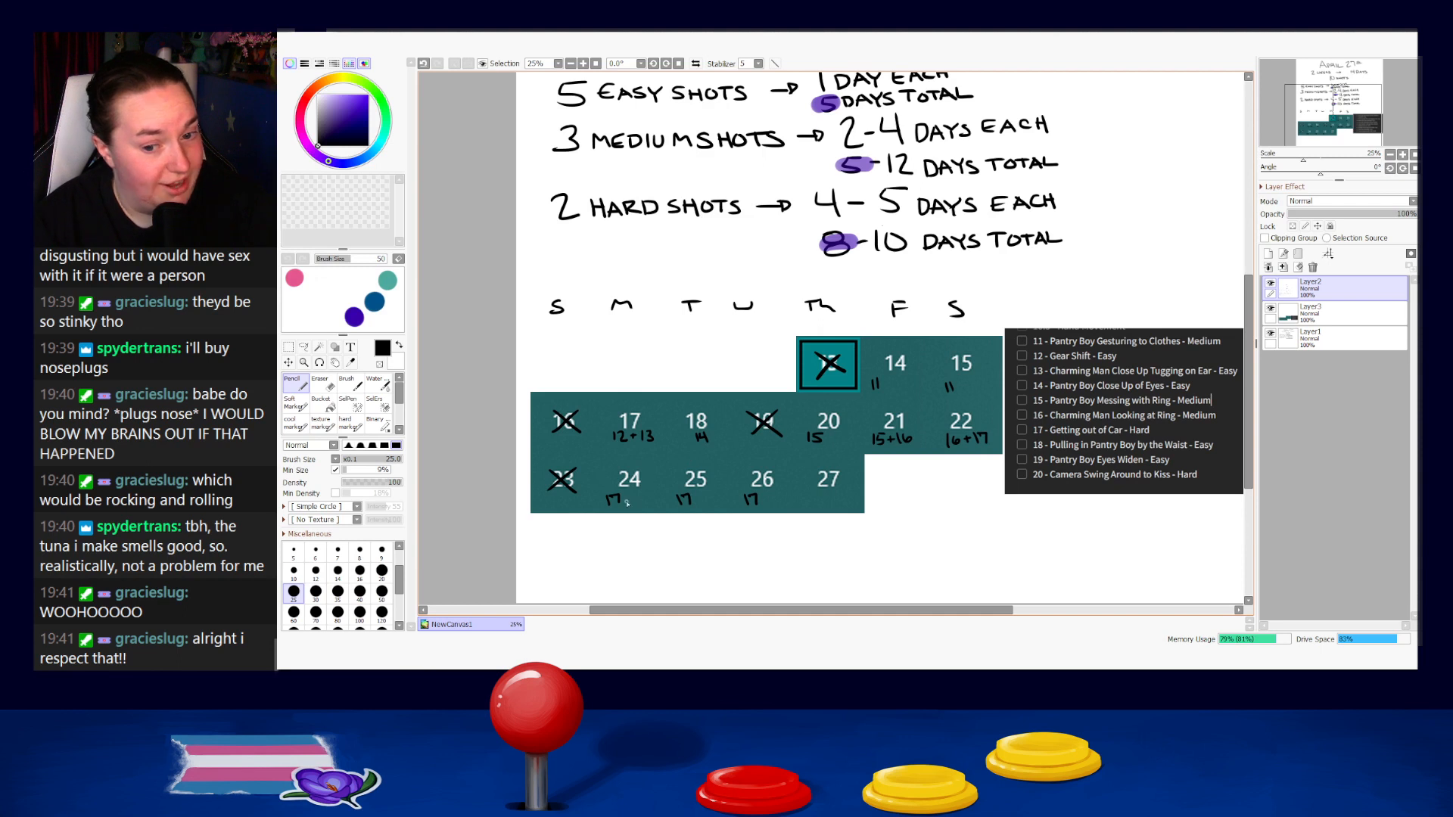
Cross out day 27 with a black X and draw an arrow pointing up at it from below the calendar.
mouse_move(814, 468)
mouse_down()
mouse_move(849, 492)
mouse_move(839, 469)
mouse_move(847, 490)
mouse_up()
key(ctrl+z)
drag(840, 467, 815, 492)
key(ctrl+z)
drag(848, 541, 845, 513)
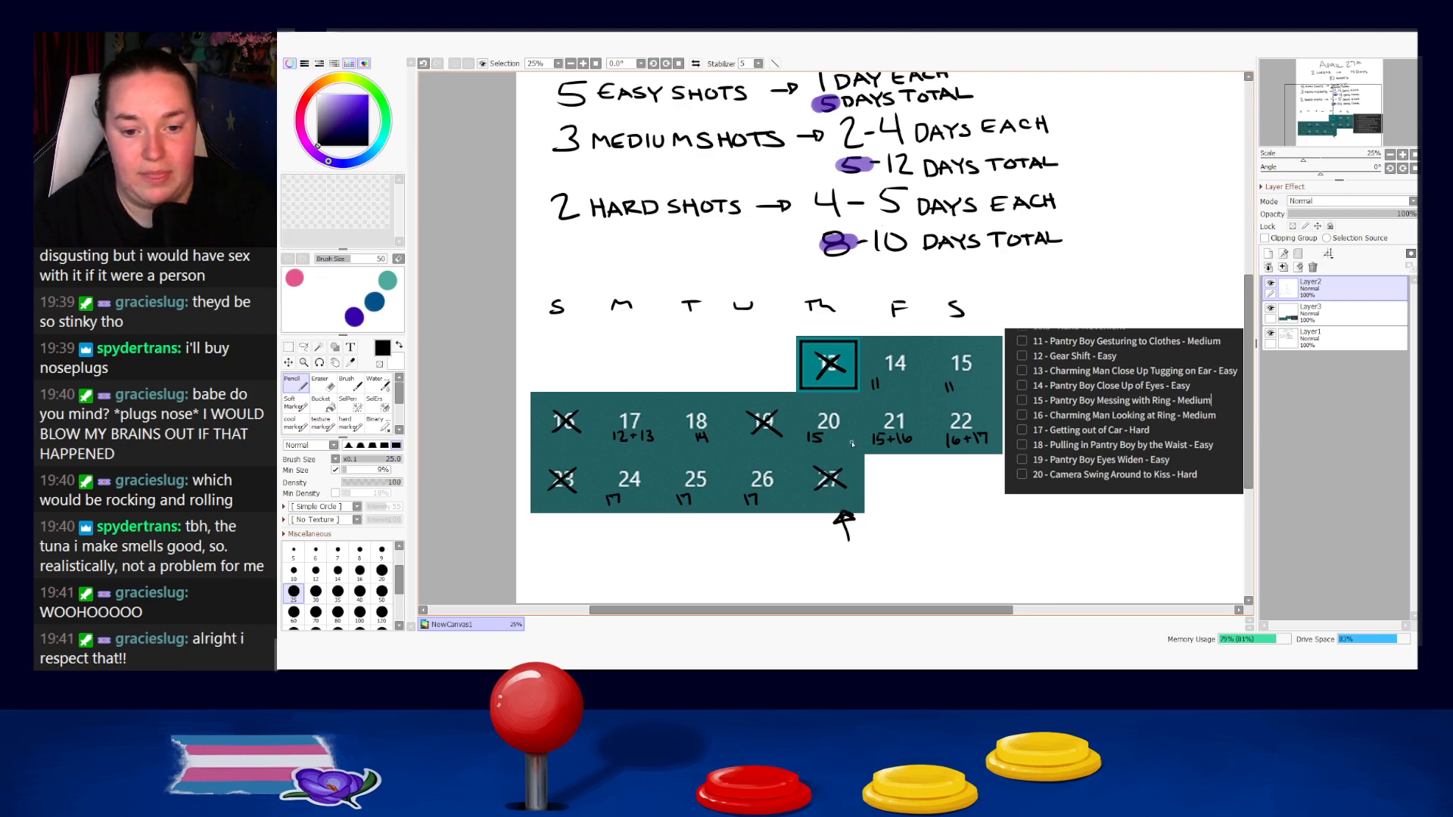
mouse_move(773, 465)
mouse_down()
mouse_move(748, 489)
mouse_move(783, 493)
mouse_up()
key(ctrl+z)
key(ctrl+z)
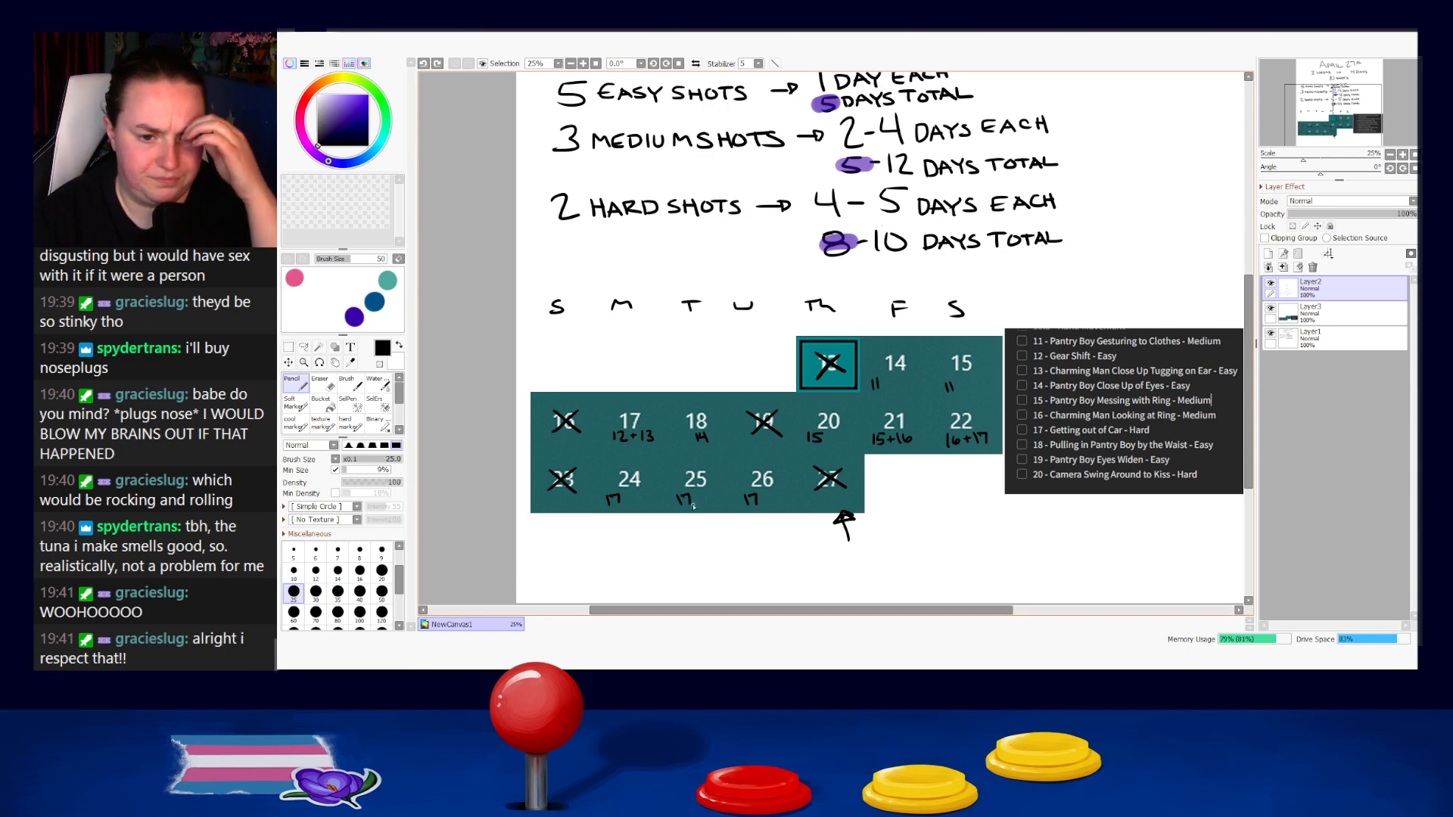
Erase the unclear Wednesday initial and redraw it as a legible W with the Pencil.
key(e)
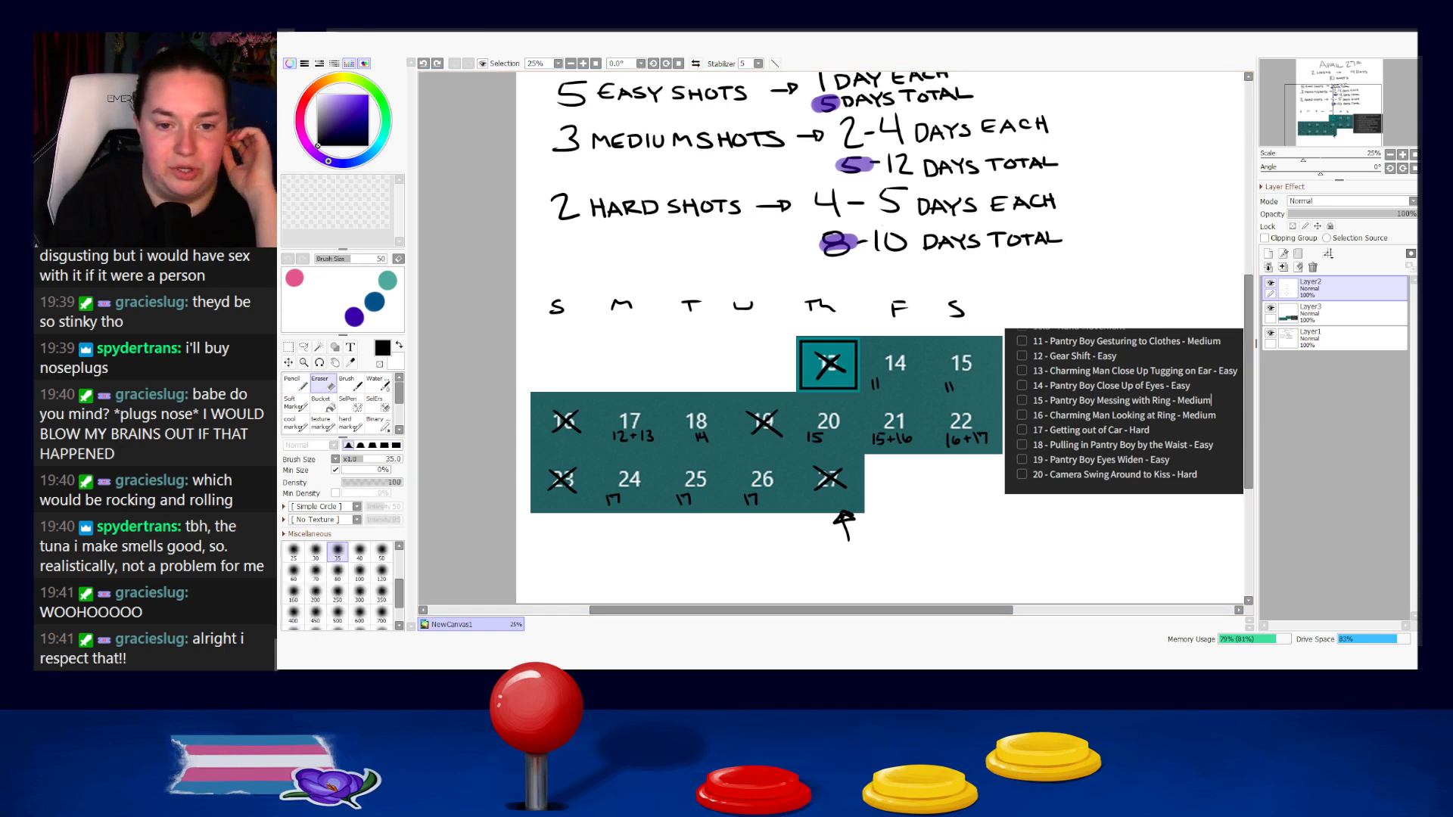
mouse_move(758, 311)
mouse_down()
mouse_move(729, 307)
mouse_move(759, 302)
mouse_up()
key(n)
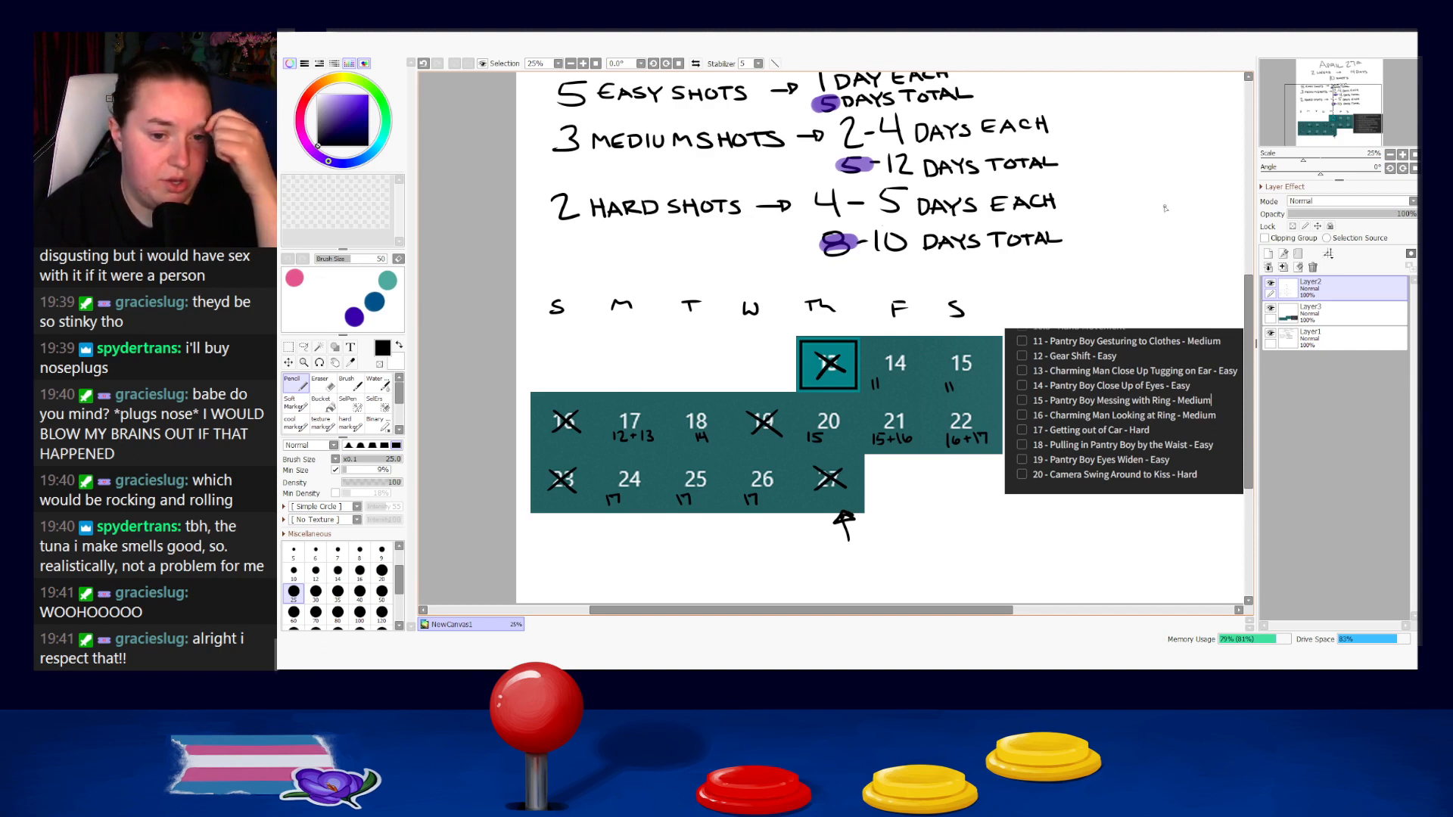
Erase the 11s beneath days 14 and 15 and the X marks over days 16 and 23, and return to the Pencil.
key(e)
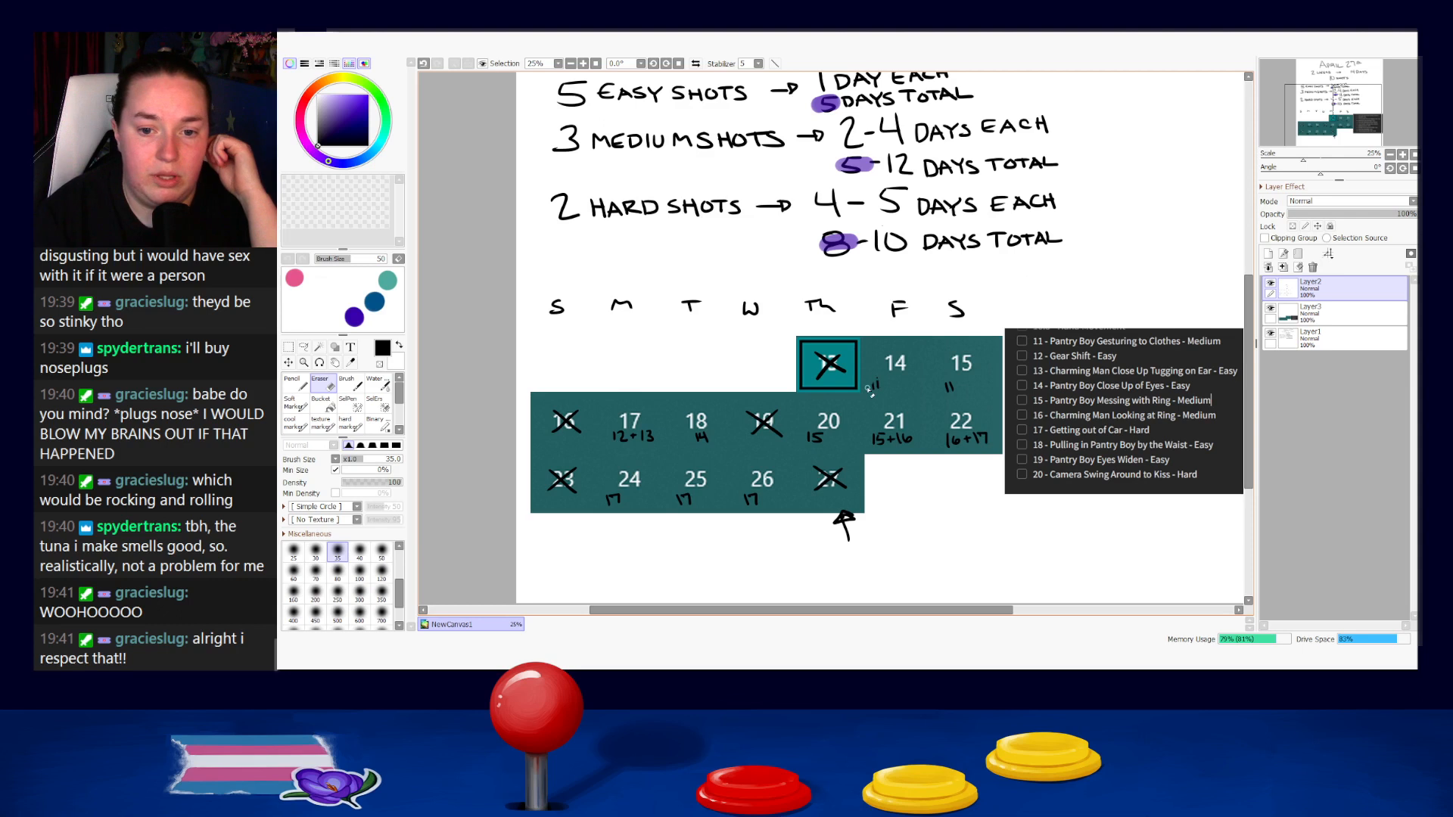
mouse_move(572, 413)
mouse_down()
mouse_move(561, 423)
mouse_move(588, 413)
mouse_move(587, 429)
mouse_up()
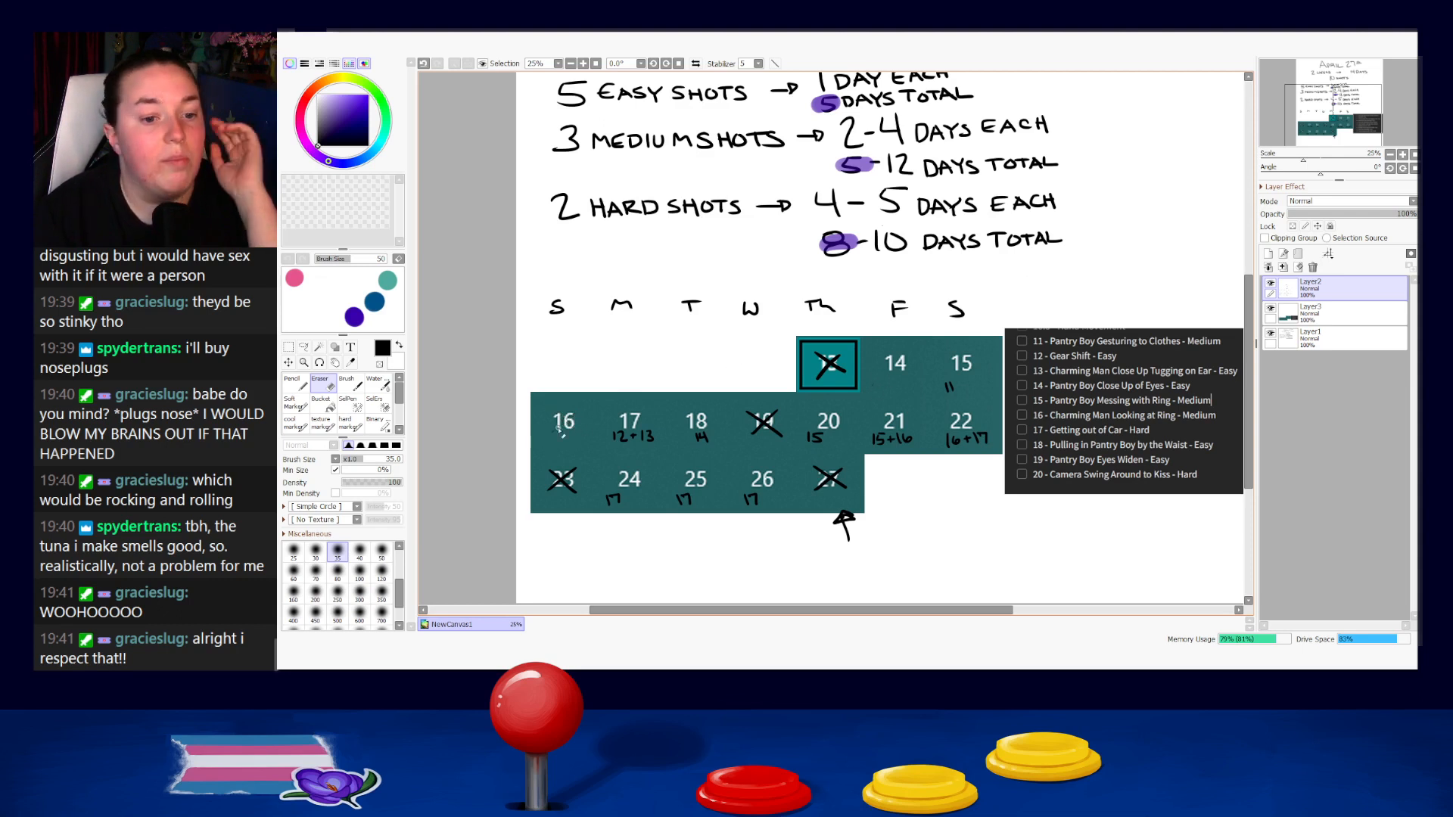
drag(569, 471, 568, 491)
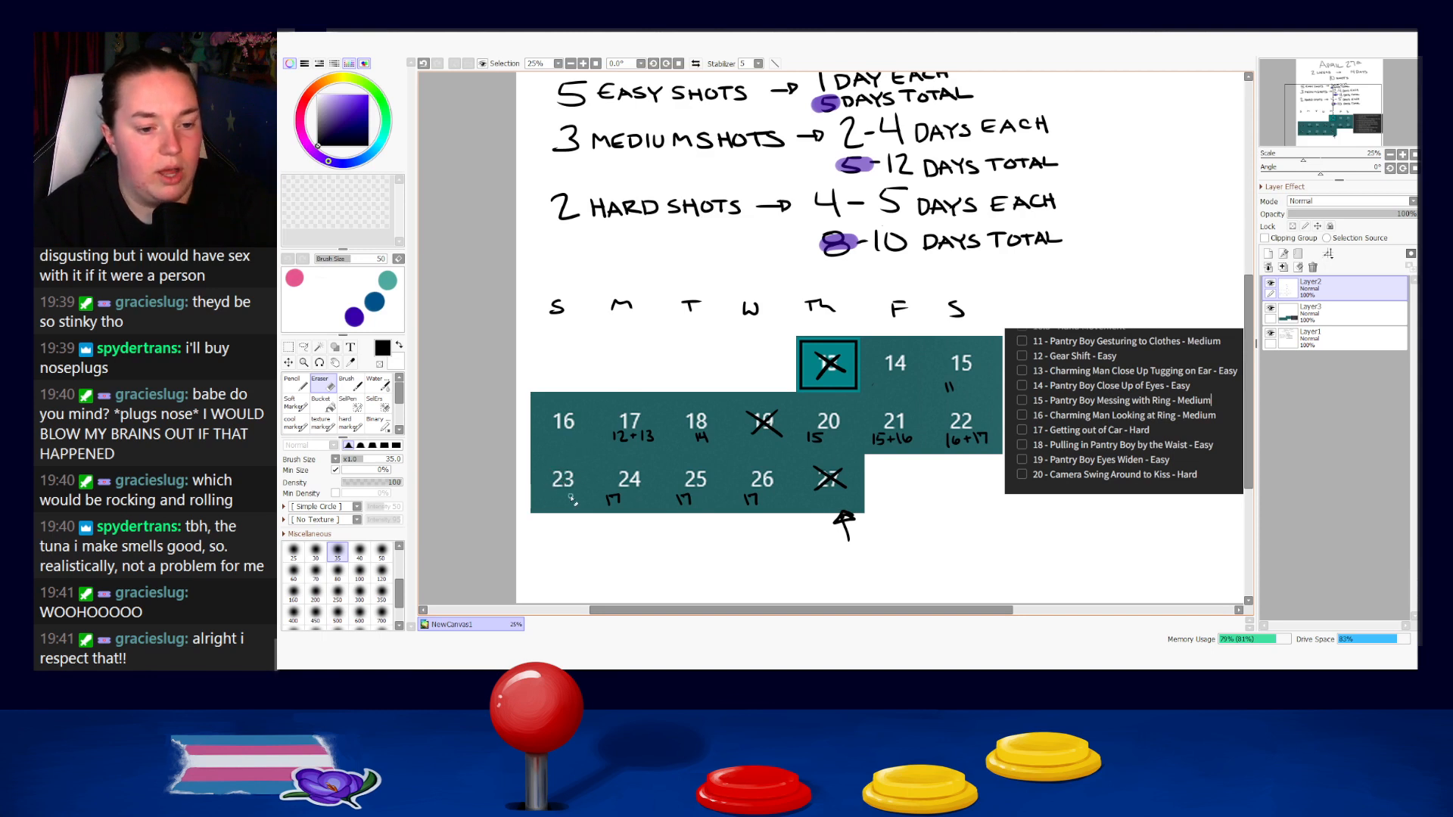
key(n)
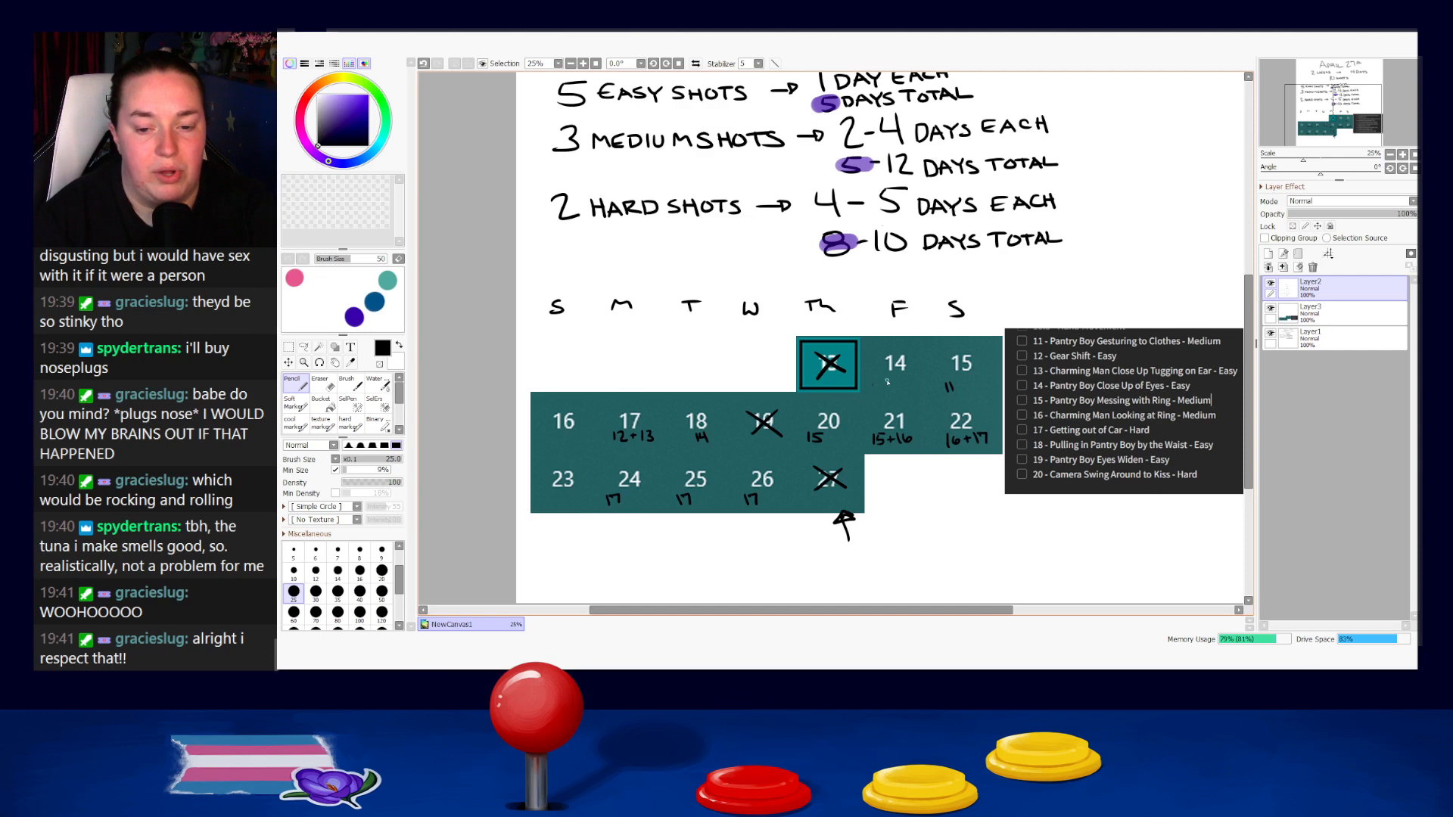
key(e)
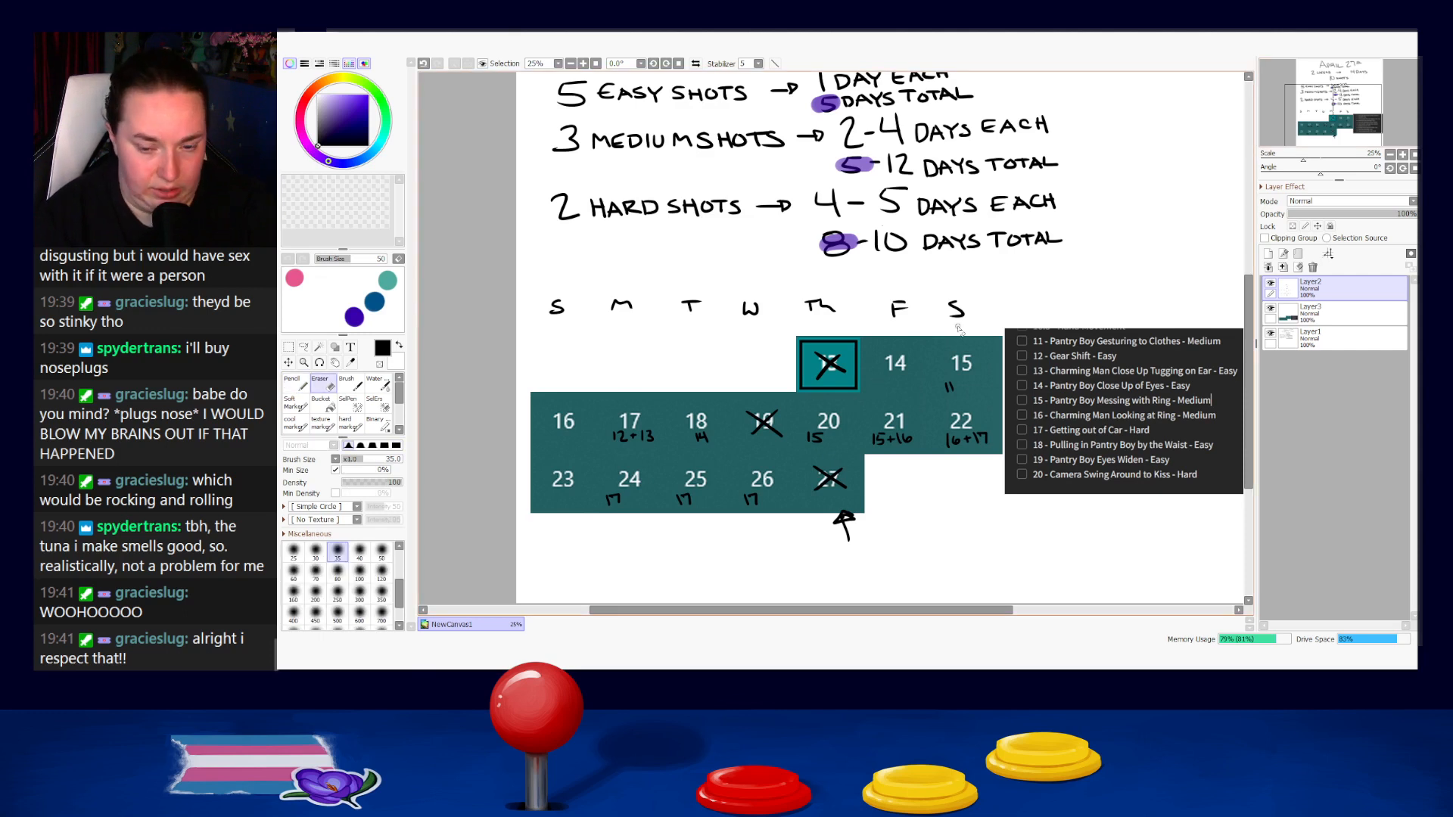
mouse_move(965, 384)
mouse_down()
mouse_move(943, 386)
mouse_move(955, 397)
mouse_up()
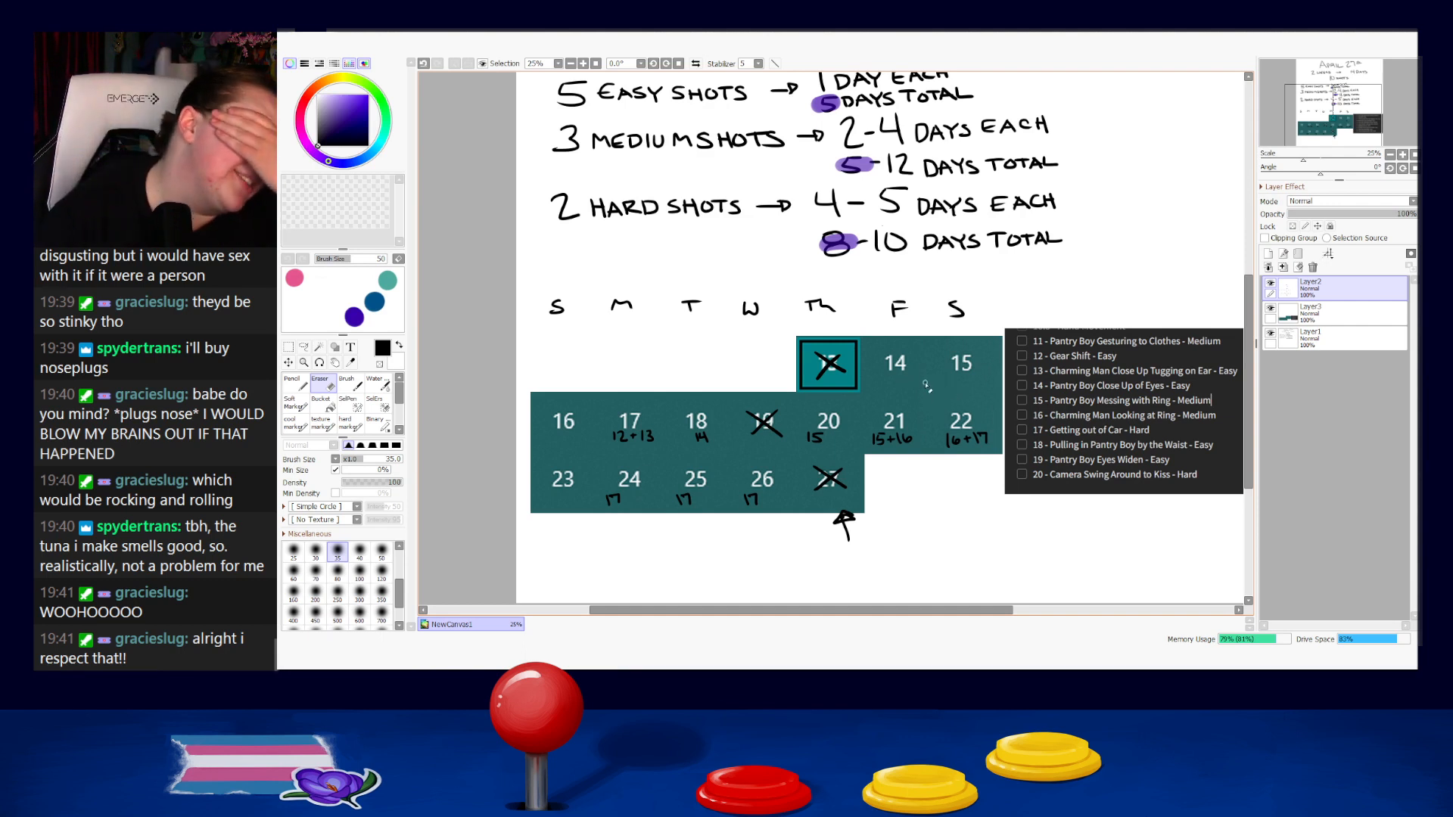
key(n)
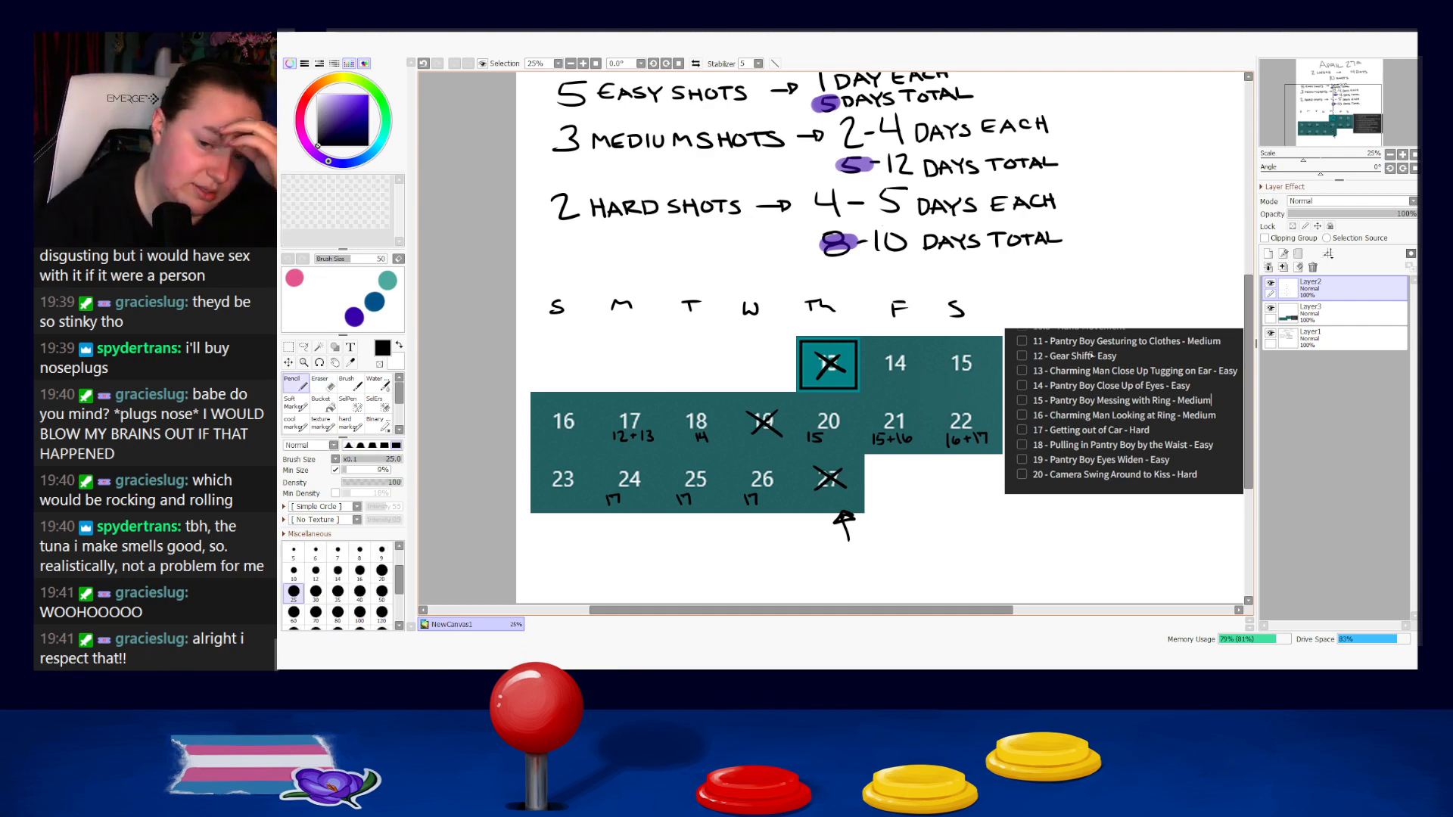
Strike through days 14 and 15 with one horizontal line and write shot number 11 beneath day 16.
mouse_move(1027, 361)
mouse_down()
mouse_move(872, 362)
mouse_move(985, 362)
mouse_up()
key(ctrl+z)
key(ctrl+z)
drag(881, 363, 983, 363)
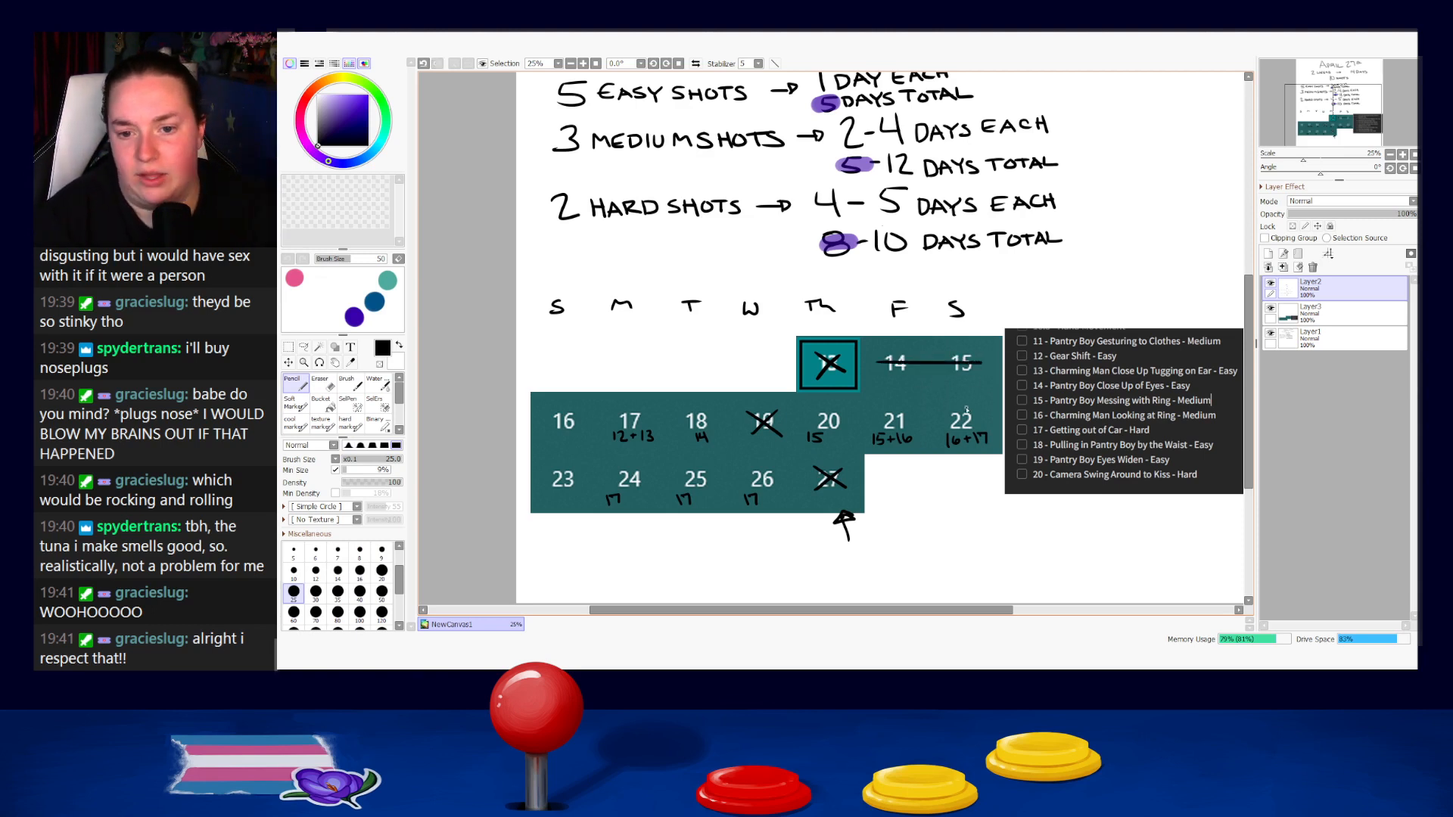
drag(545, 433, 547, 445)
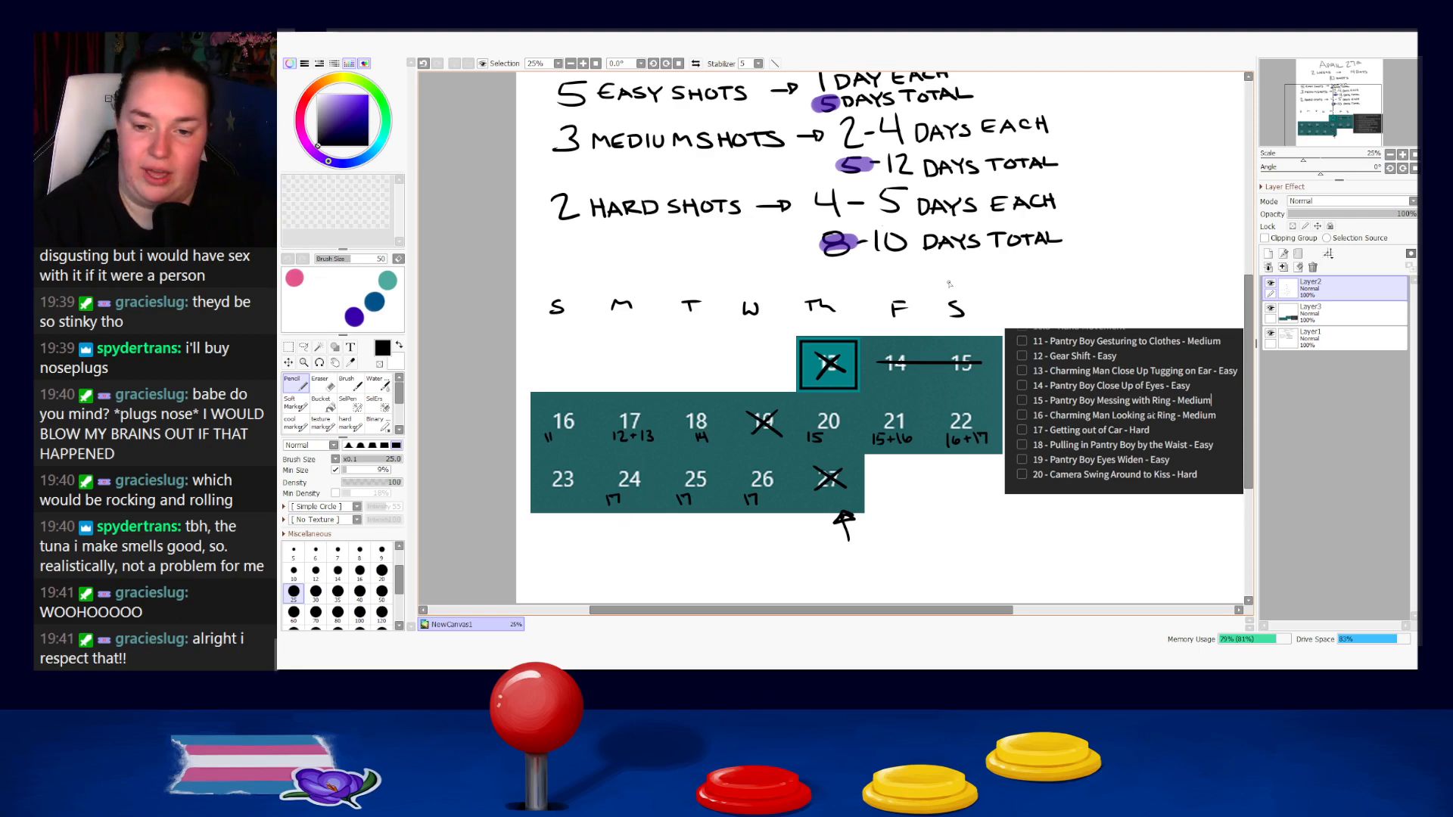
Erase the line through days 14 and 15 and cross out only day 15 with an X, undoing poor strokes.
key(e)
mouse_move(876, 366)
mouse_down()
mouse_move(920, 365)
mouse_move(869, 364)
mouse_move(948, 372)
mouse_up()
key(n)
key(ctrl+z)
mouse_move(946, 352)
mouse_down()
mouse_move(980, 376)
mouse_move(950, 380)
mouse_move(982, 378)
mouse_move(944, 378)
mouse_move(982, 378)
mouse_up()
key(ctrl+z)
key(ctrl+z)
key(ctrl+z)
key(ctrl+z)
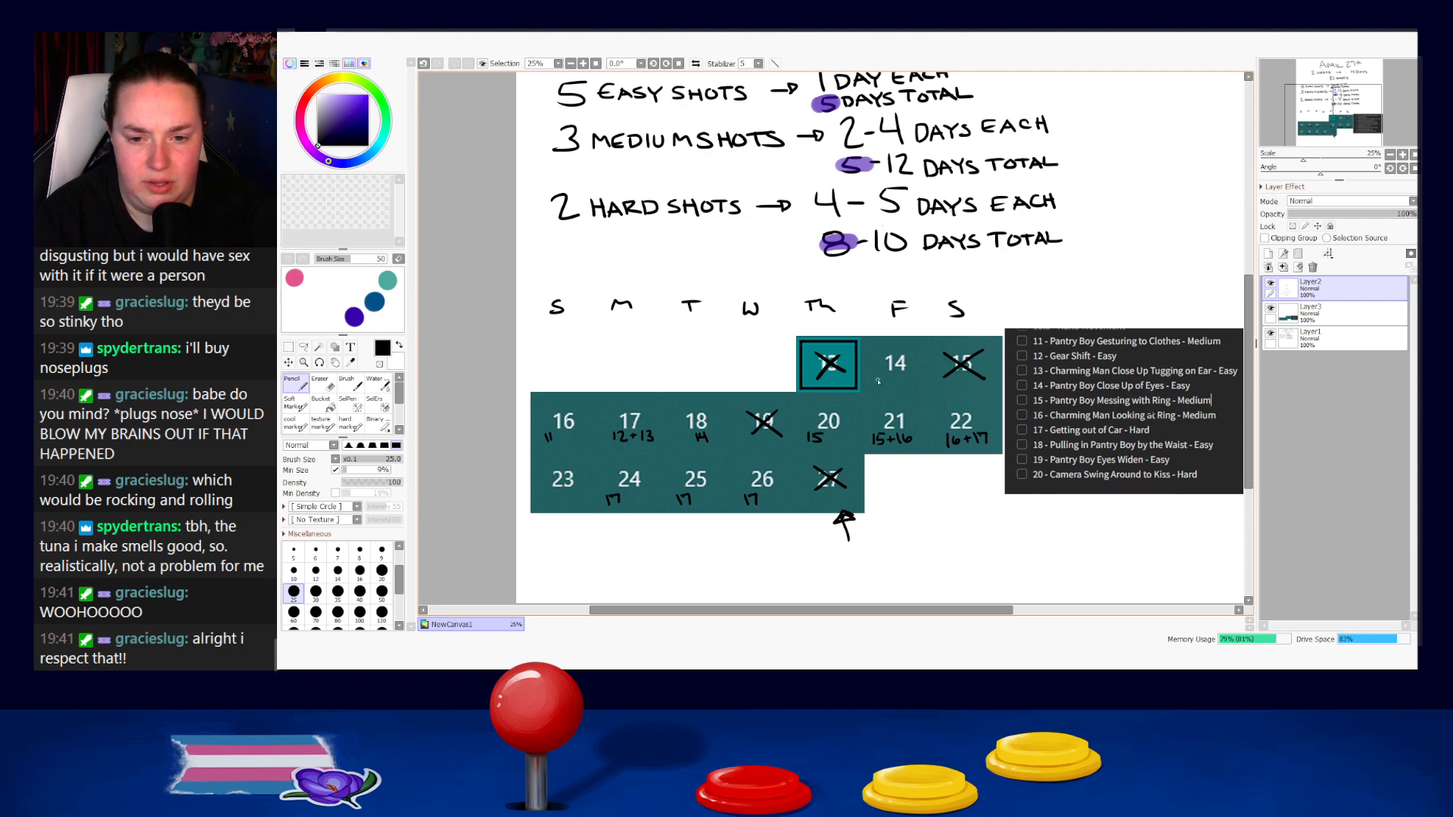
Write "Fix current" beneath day 14 and underline "current", redoing the misdrawn letters.
drag(877, 382, 884, 381)
drag(877, 387, 890, 390)
drag(890, 383, 899, 392)
key(ctrl+z)
key(ctrl+z)
drag(899, 392, 940, 395)
mouse_move(935, 388)
mouse_down()
mouse_move(904, 404)
mouse_move(942, 399)
mouse_up()
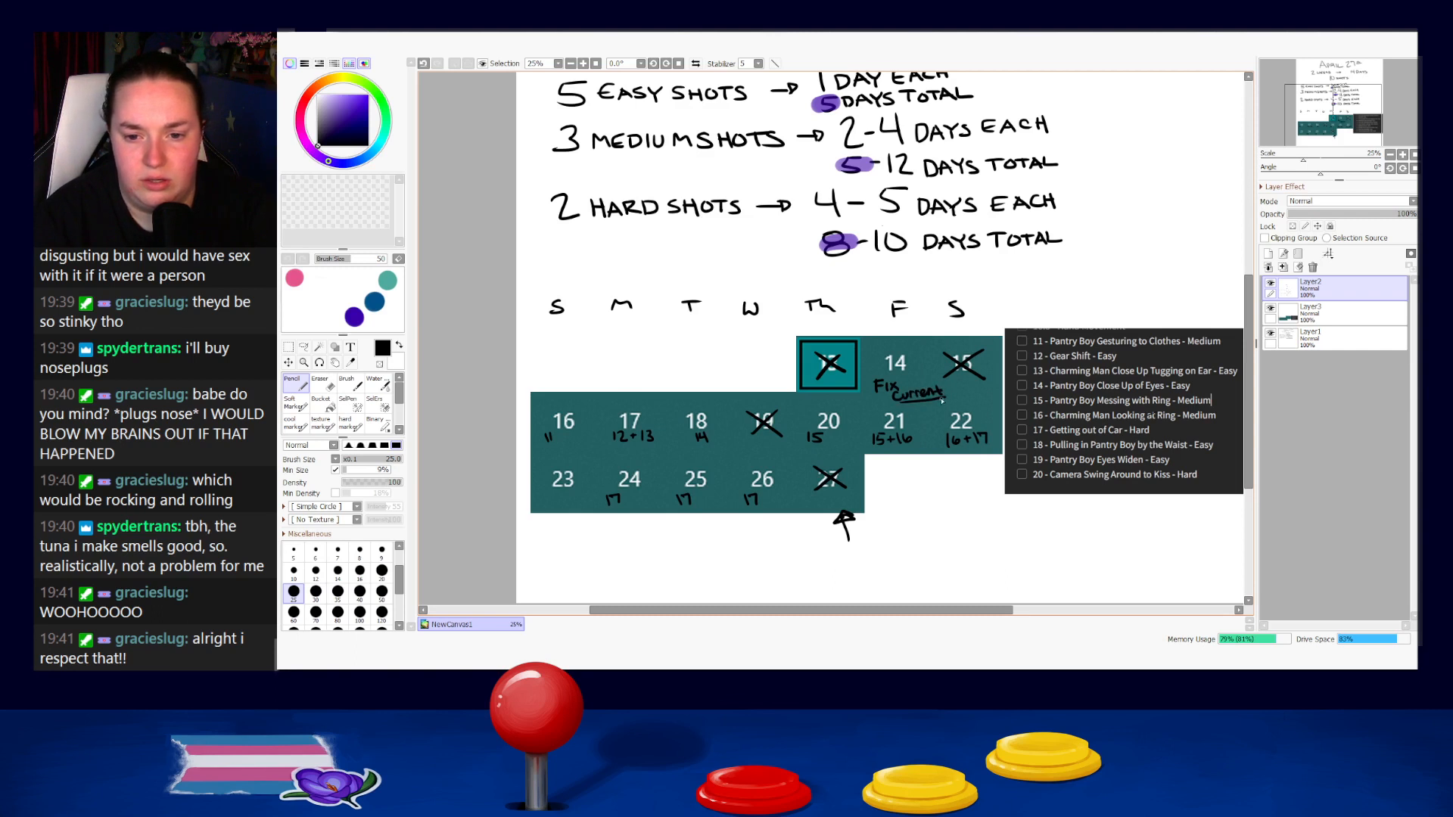
Circle day 14 in black and undo the small arrow drawn toward it.
mouse_move(879, 361)
mouse_down()
mouse_move(914, 375)
mouse_move(880, 360)
mouse_move(918, 360)
mouse_move(880, 358)
mouse_move(915, 346)
mouse_up()
key(ctrl+z)
key(ctrl+z)
key(ctrl+z)
key(ctrl+z)
key(ctrl+z)
drag(915, 345, 922, 337)
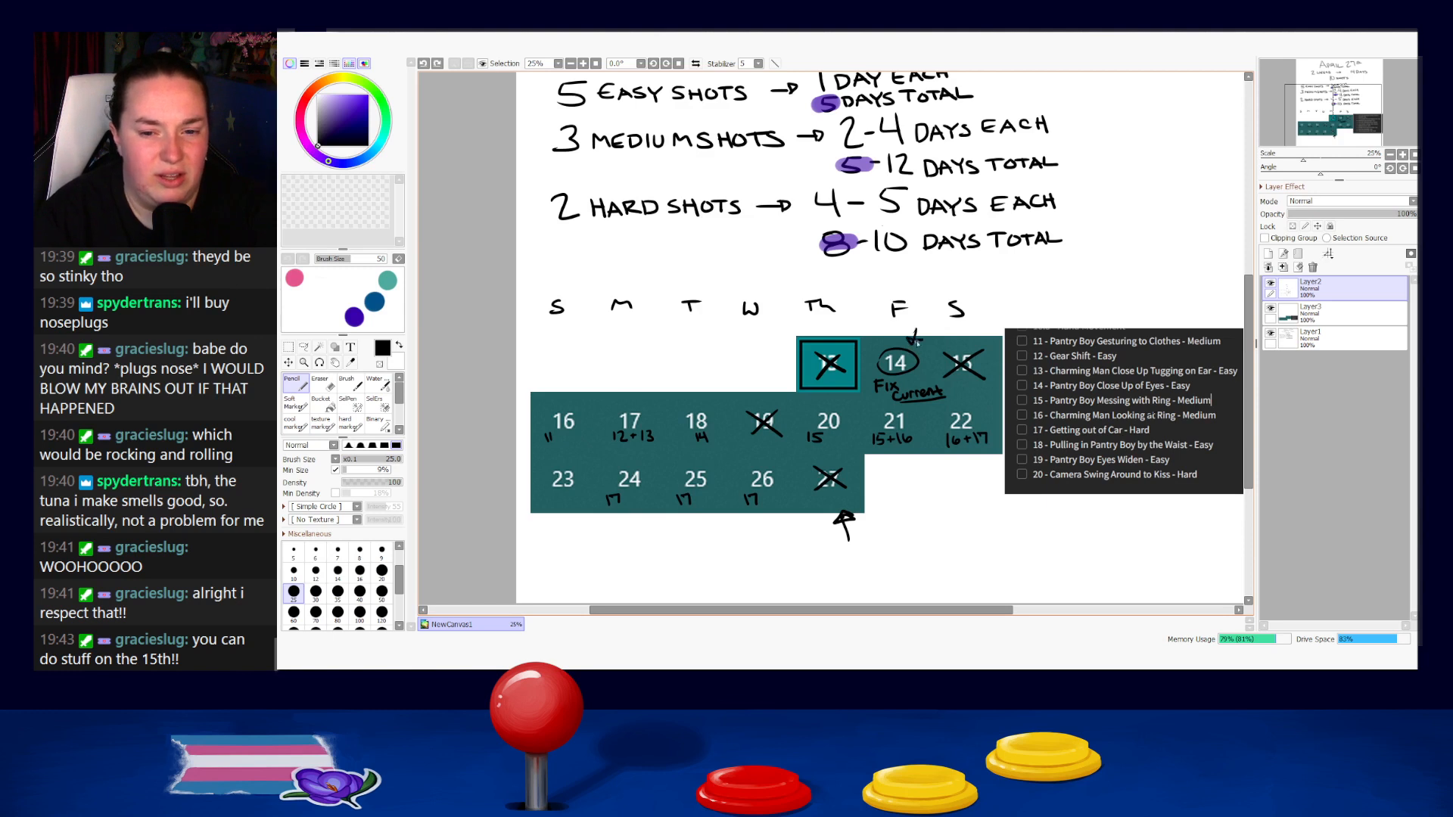
key(ctrl+z)
key(ctrl+z)
key(ctrl+z)
Lasso the shot number 14 beneath day 18, shift it slightly left within its cell, and deselect it.
click(321, 383)
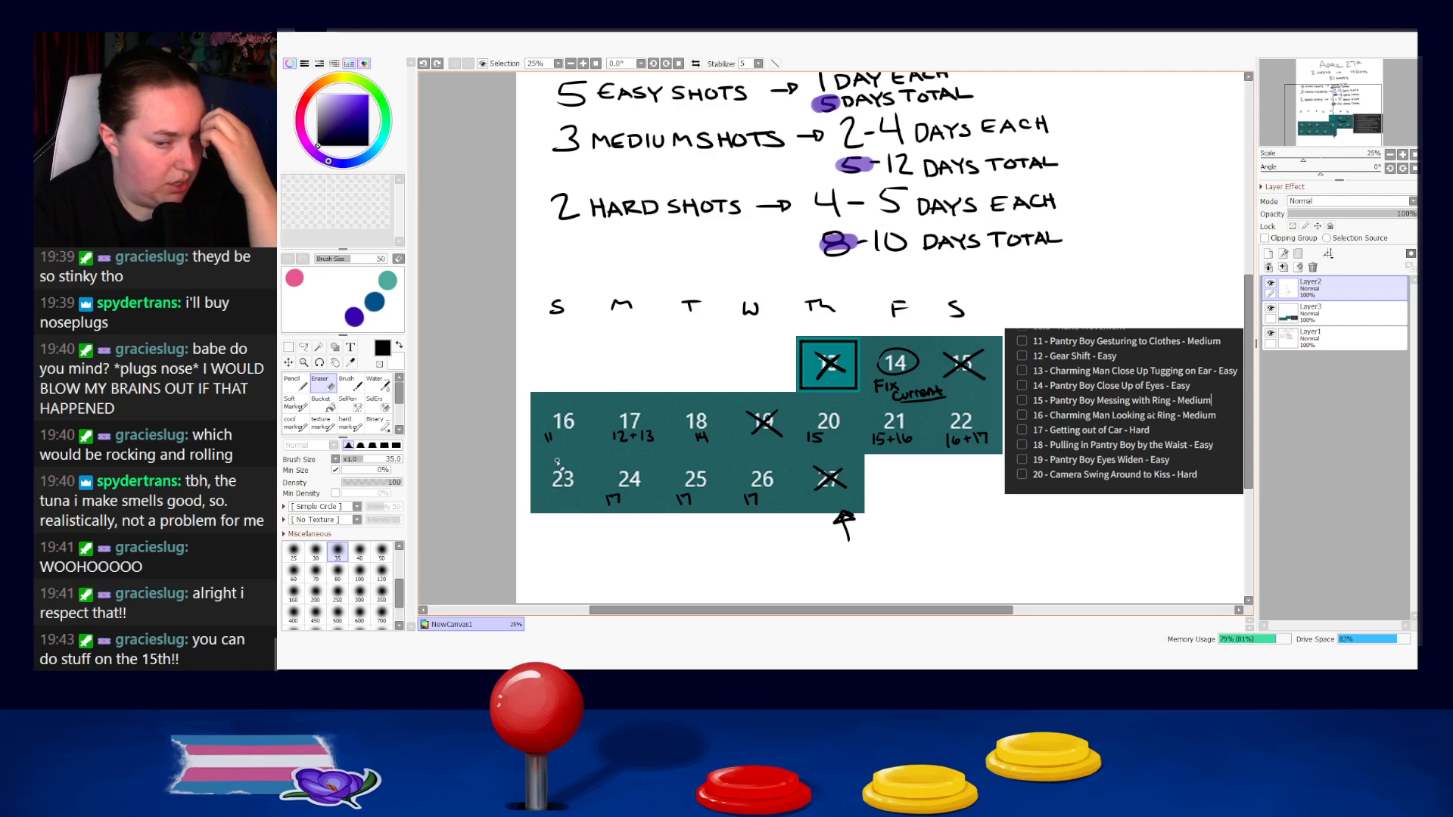
key(n)
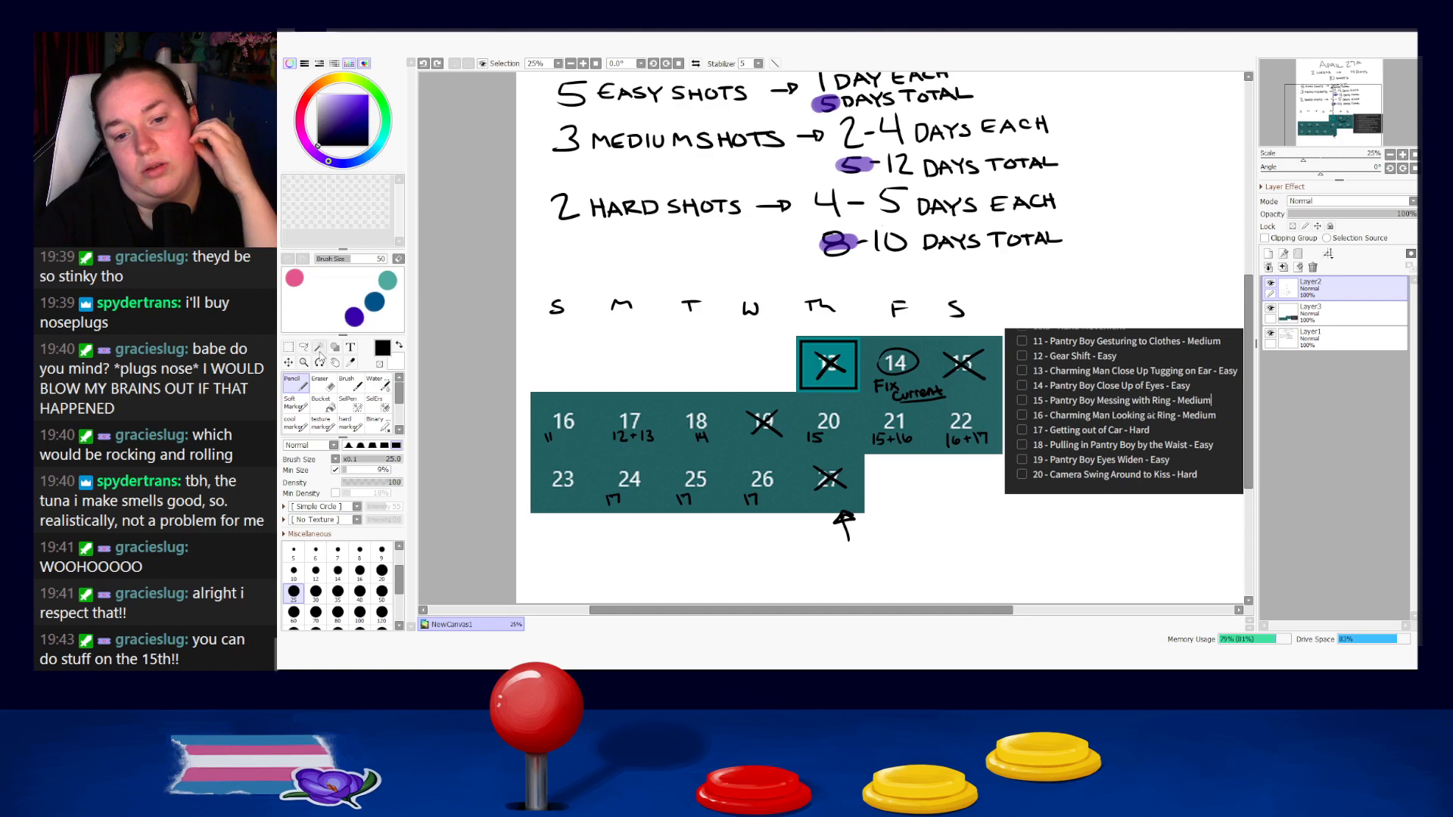
click(303, 347)
mouse_move(713, 445)
mouse_down()
mouse_move(672, 440)
mouse_move(701, 449)
mouse_up()
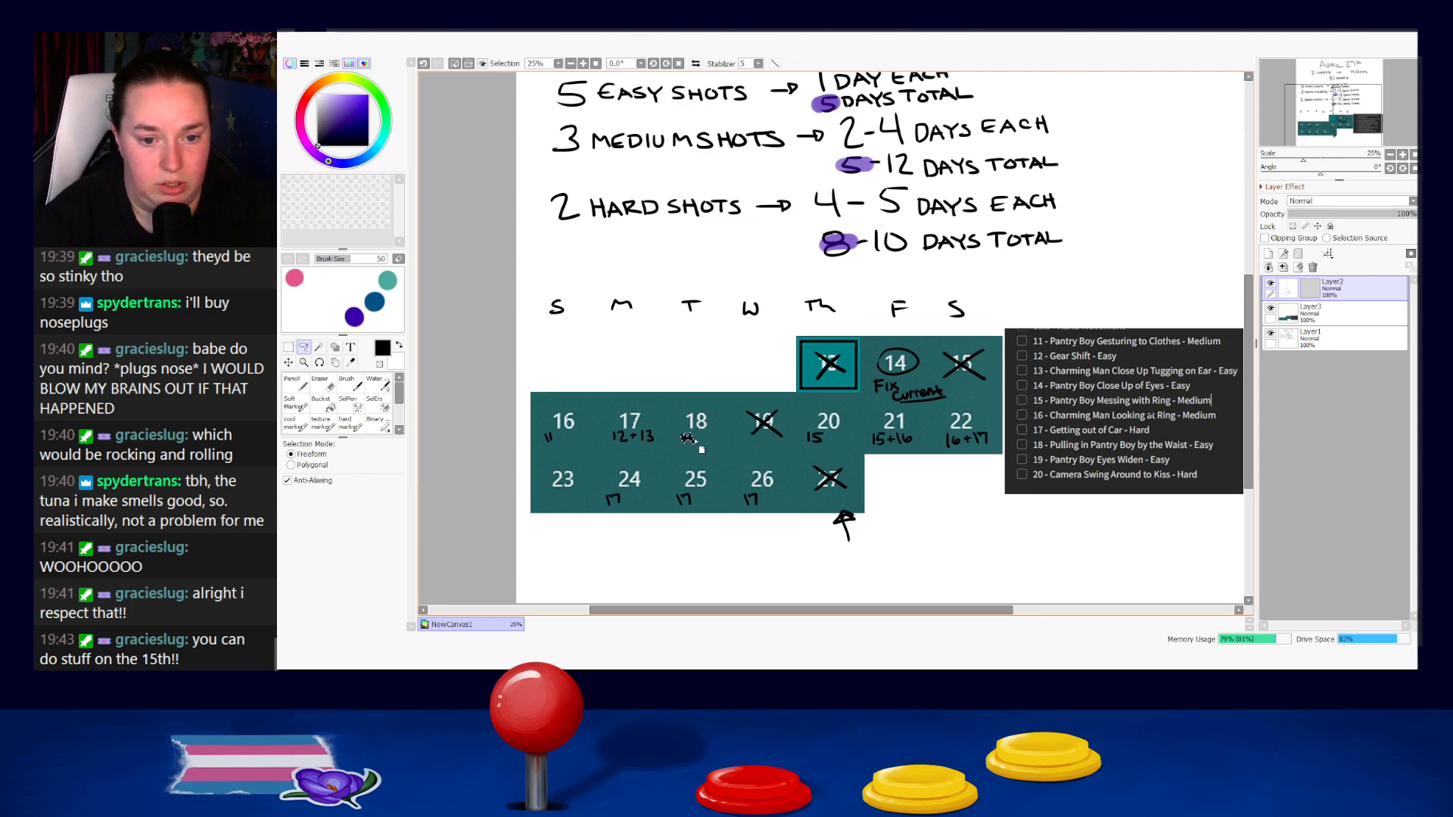
key(ctrl+d)
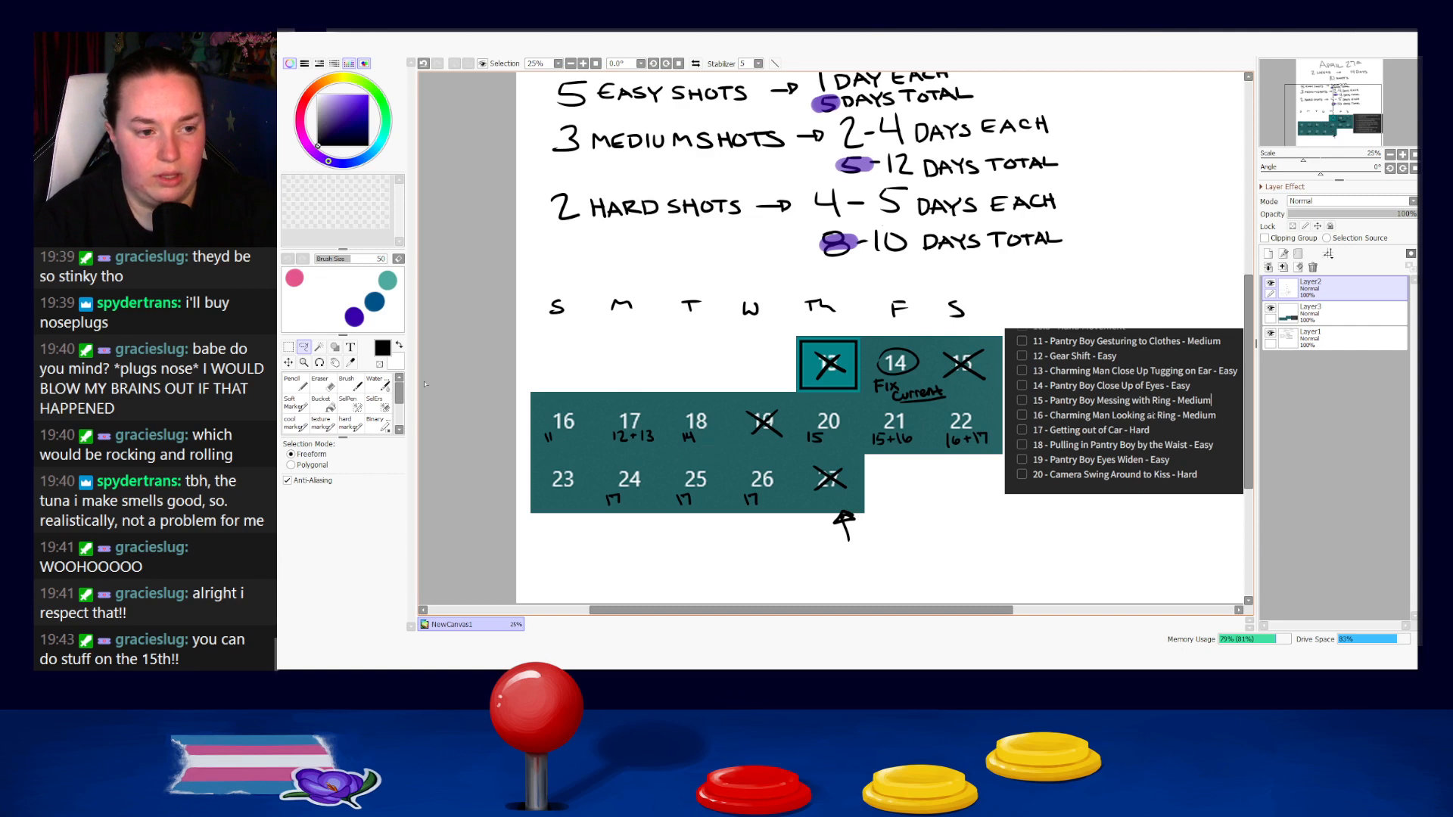
Add "+15" after the 14 beneath day 18 and erase the "15+" beneath day 21.
key(n)
drag(697, 437, 709, 437)
mouse_move(703, 432)
mouse_down()
mouse_move(715, 444)
mouse_move(721, 430)
mouse_up()
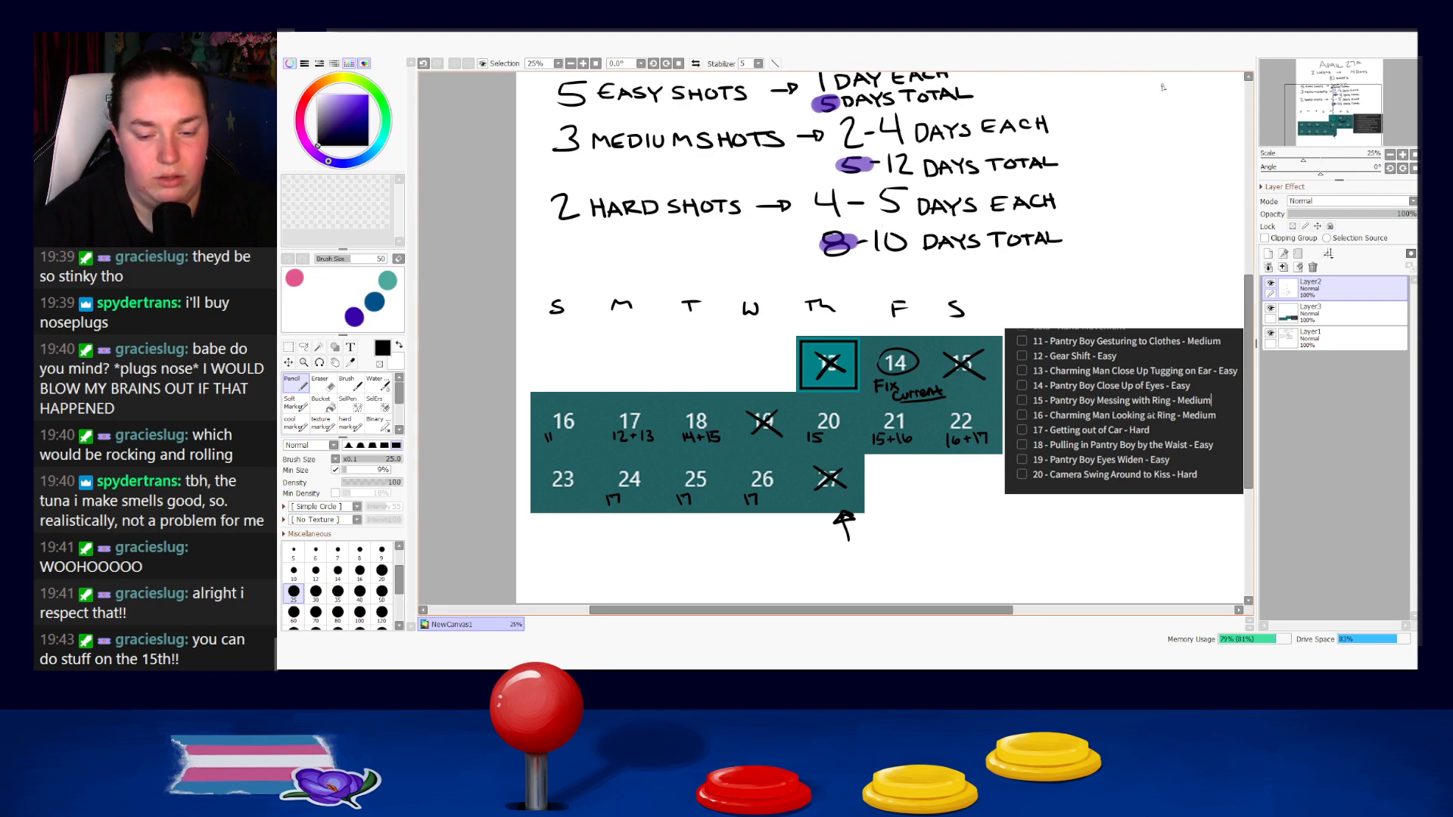
key(e)
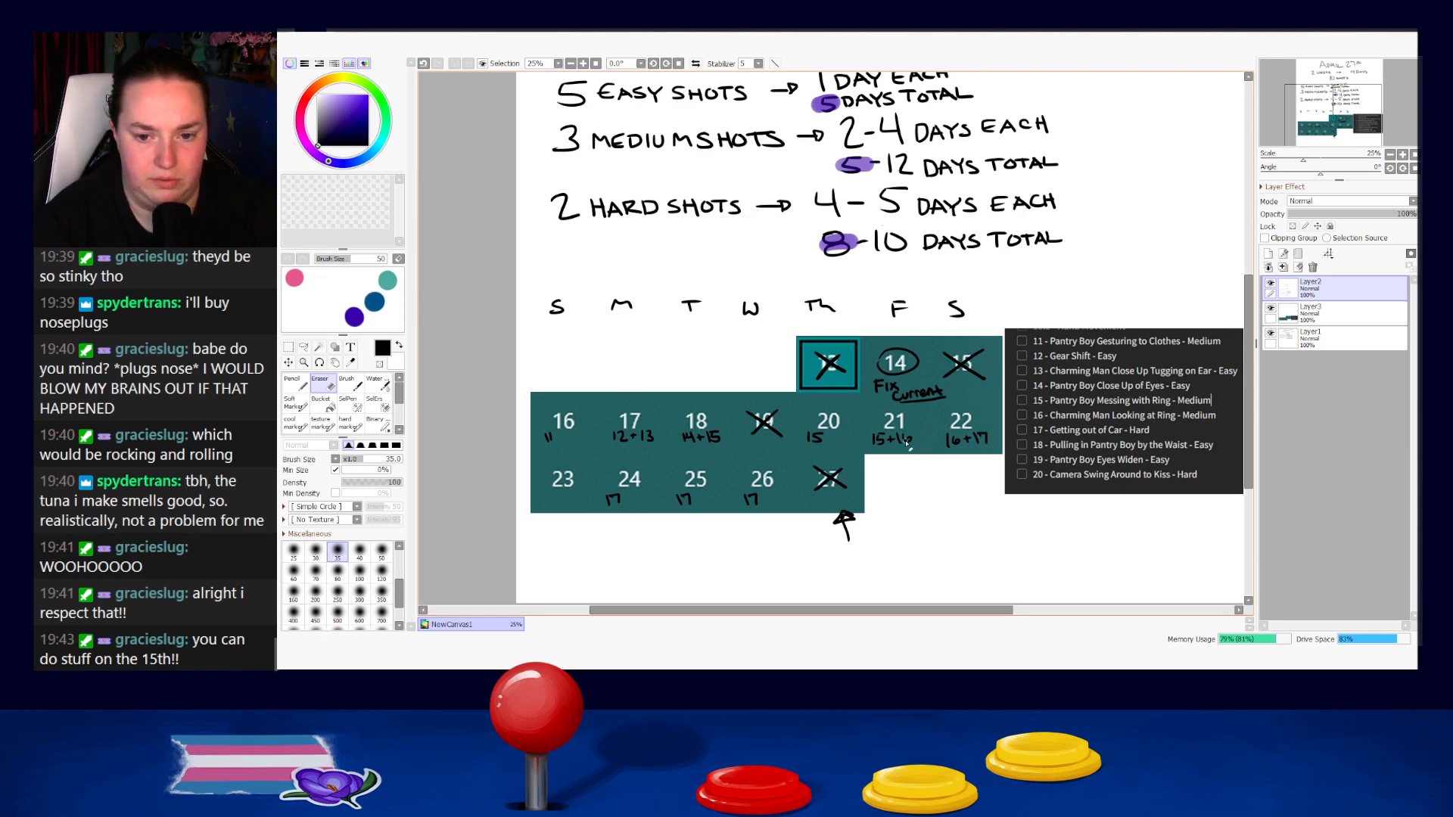
drag(876, 438, 893, 446)
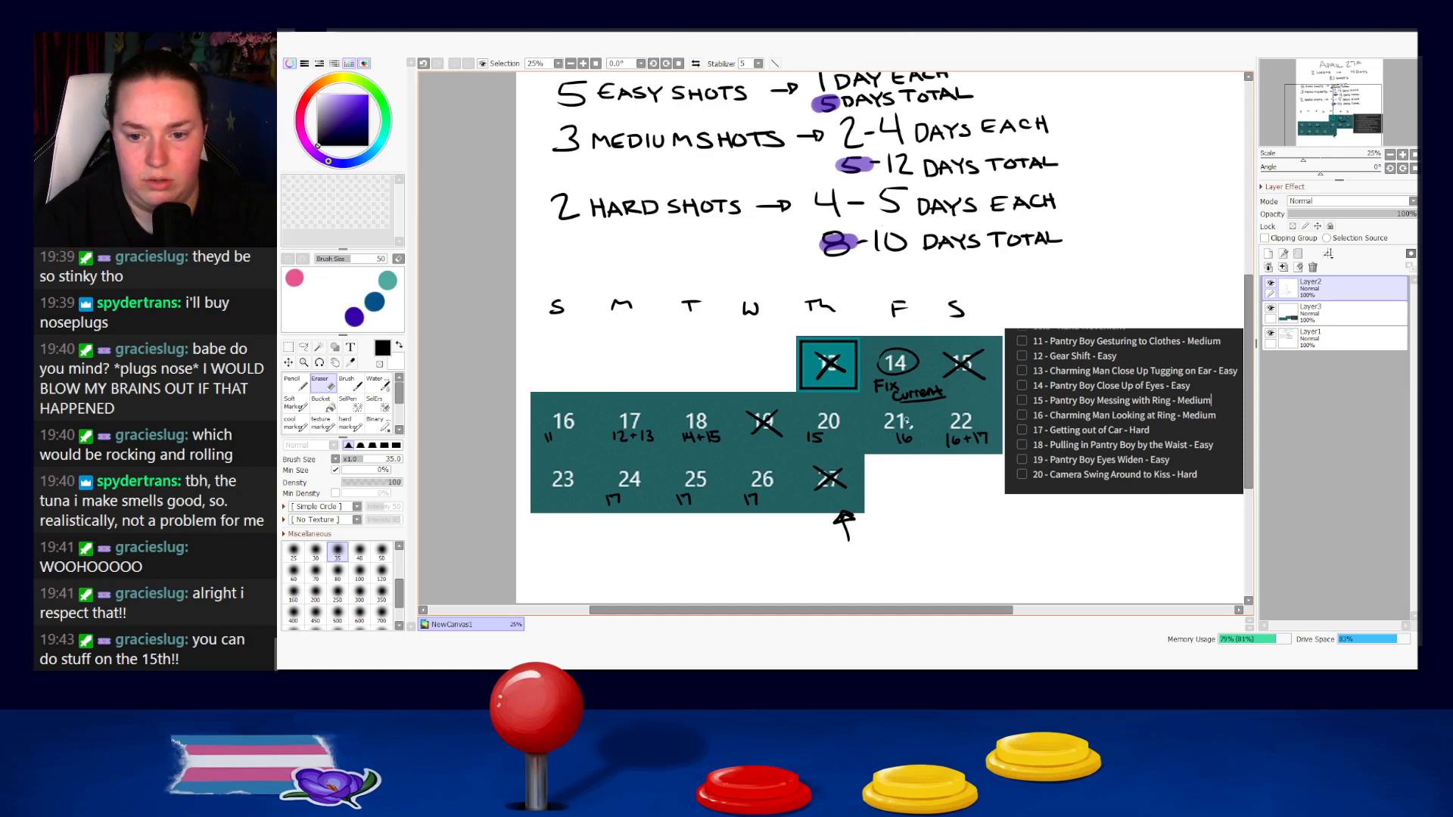
key(n)
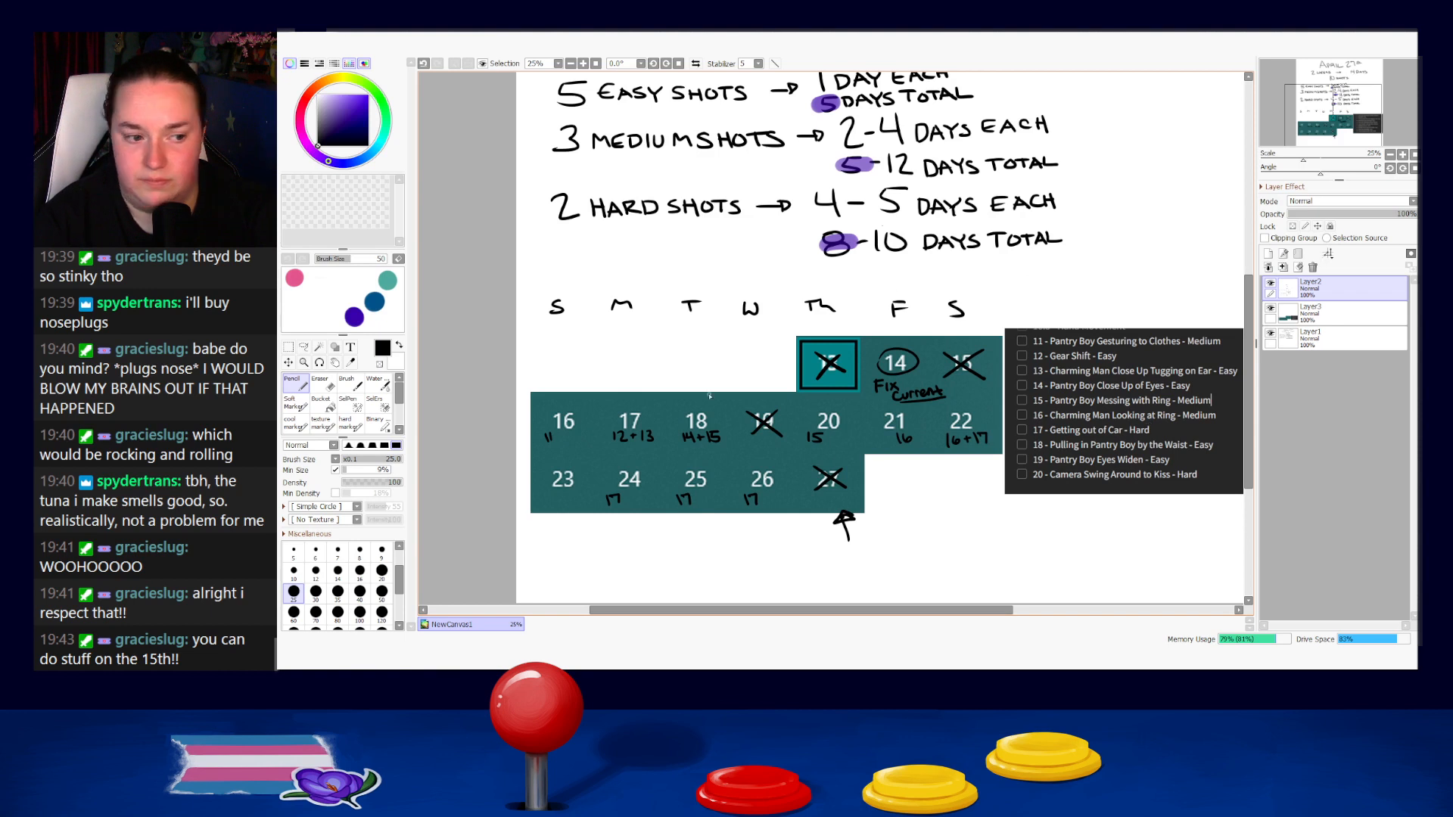
Lasso and move the 17s beneath days 24 and 25 to days 23 and 24, and erase the 17 beneath day 26.
click(303, 347)
drag(645, 488, 646, 504)
drag(622, 507, 572, 504)
mouse_move(701, 485)
mouse_down()
mouse_move(711, 504)
mouse_move(659, 506)
mouse_up()
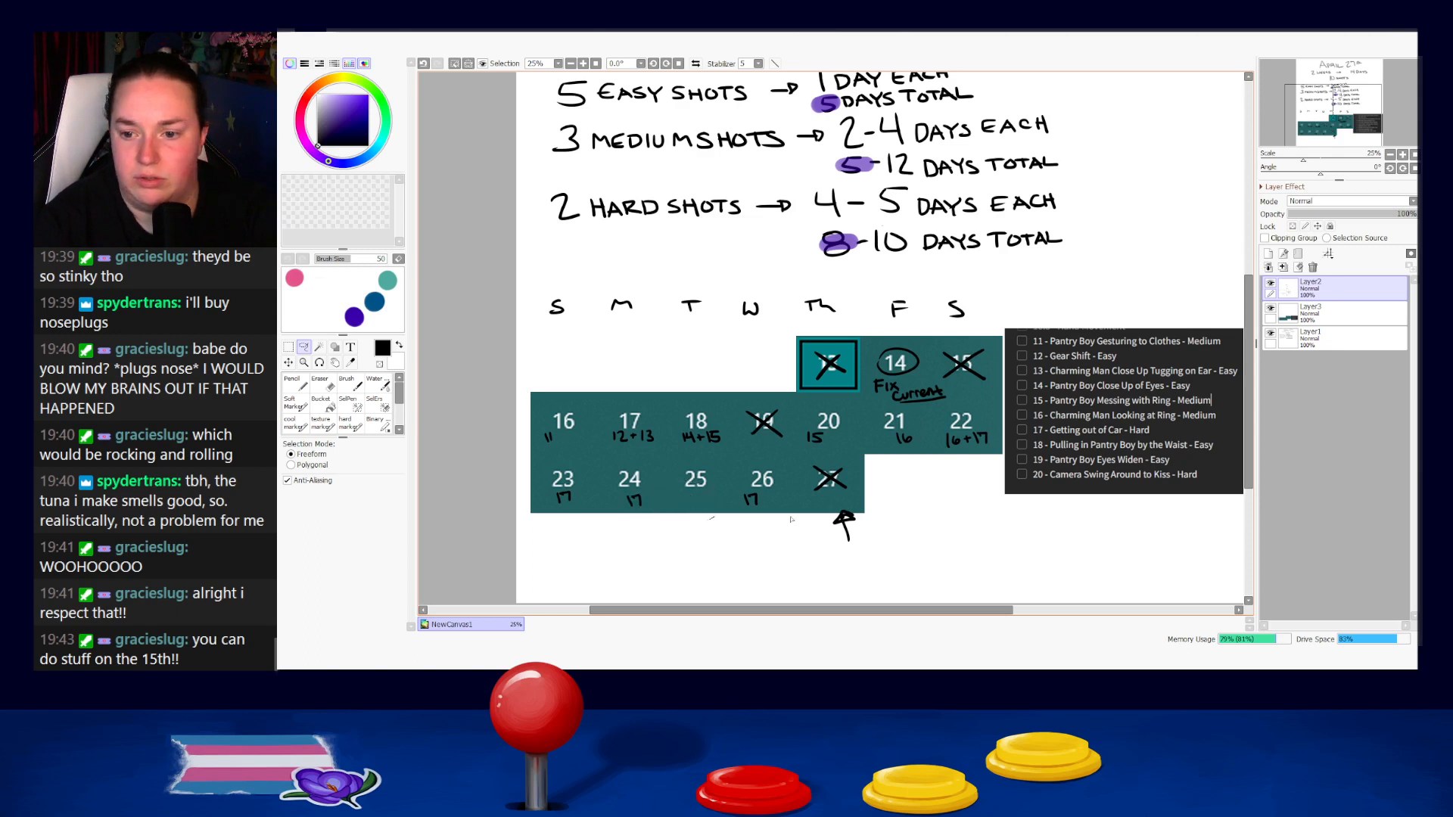
mouse_move(776, 505)
mouse_down()
mouse_move(749, 482)
mouse_move(741, 506)
mouse_move(755, 506)
mouse_up()
key(e)
key(ctrl+d)
key(l)
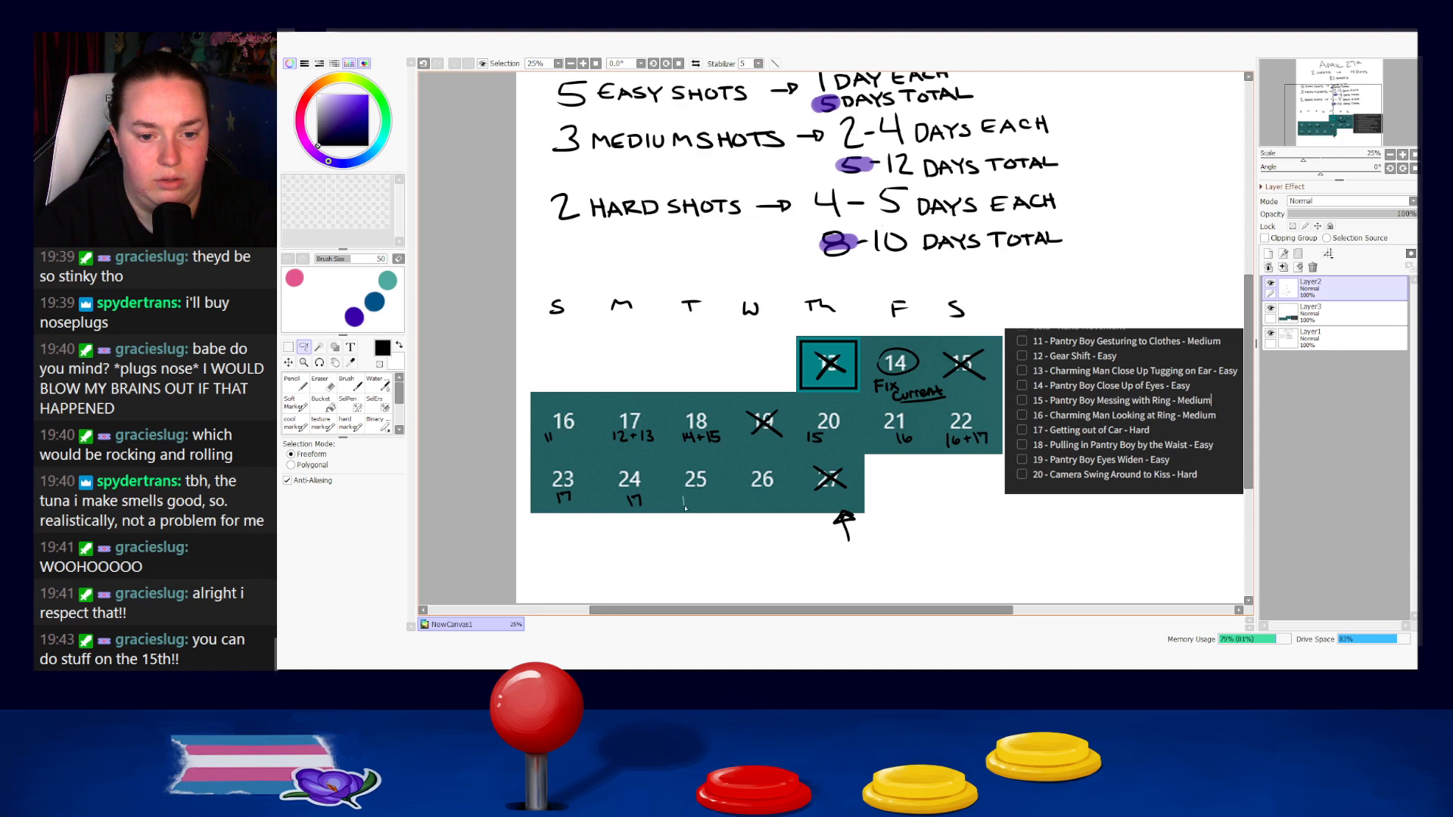
Write "18+19" beneath day 25 and "20" beneath day 26, undoing the partial erasure of the 20.
click(298, 390)
drag(678, 502, 768, 504)
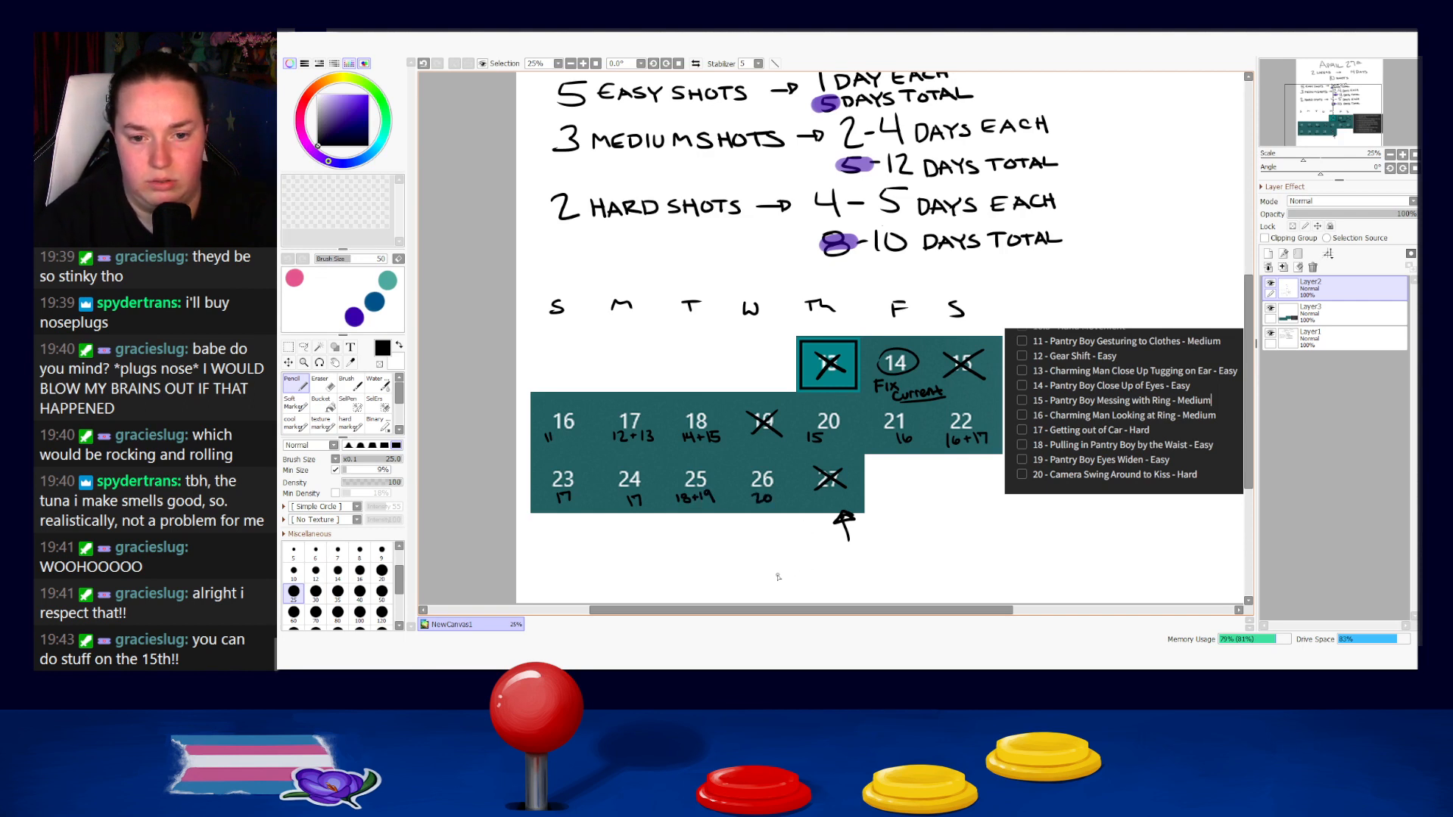
key(e)
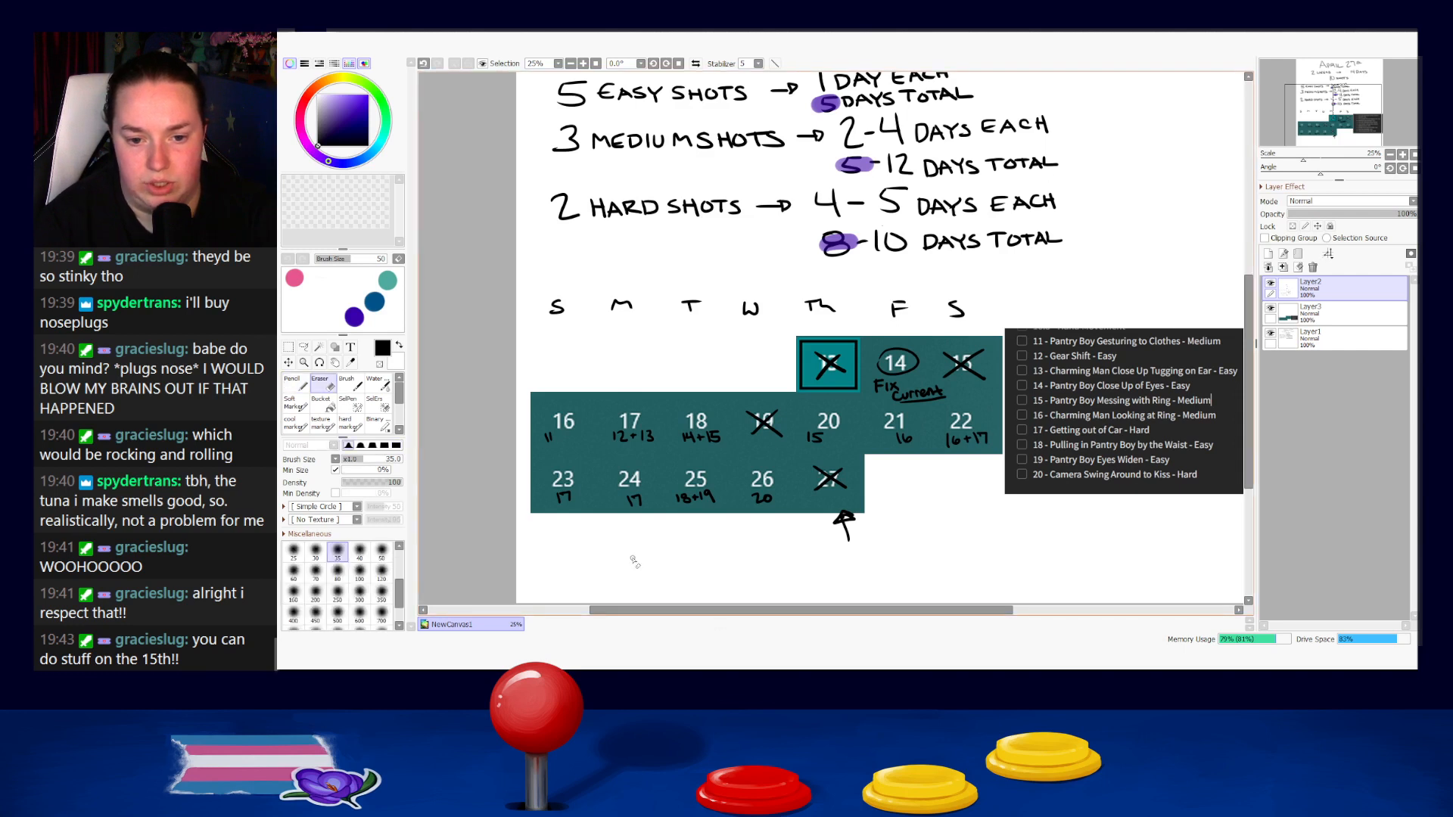
drag(752, 495, 769, 497)
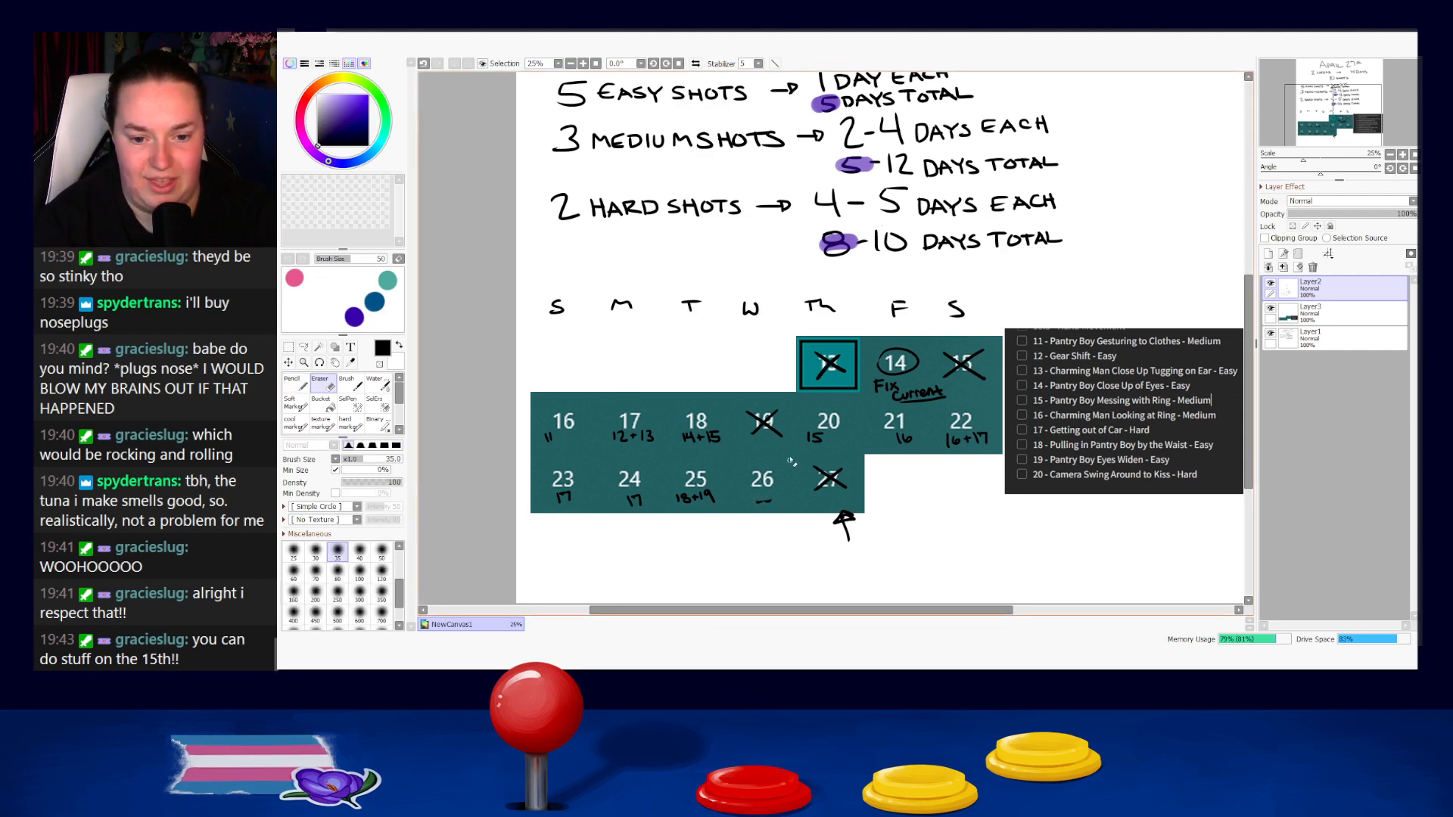
key(ctrl+z)
key(n)
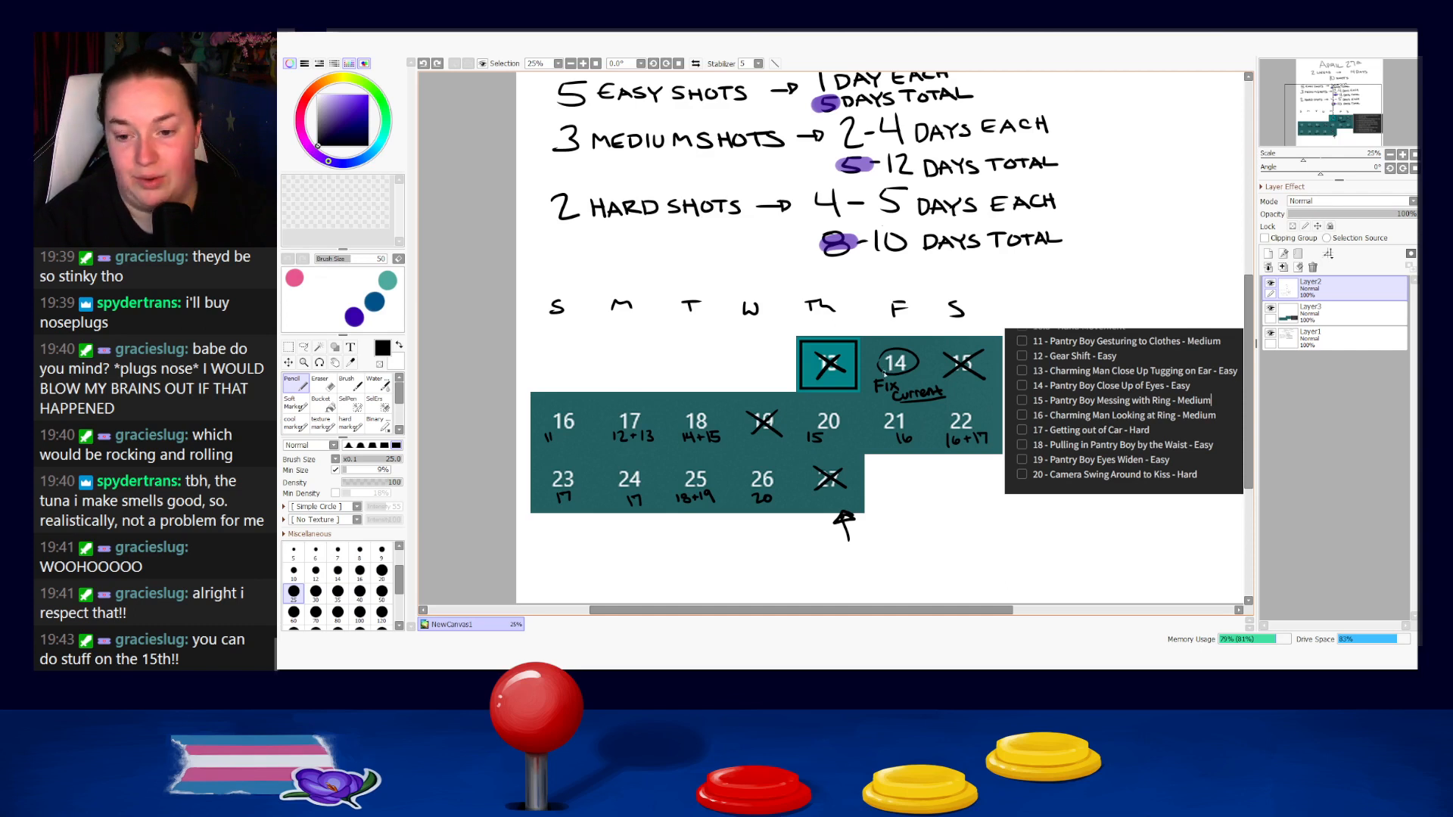
Erase the small arrow drawn beneath day 27 on the calendar.
drag(953, 376, 943, 508)
drag(1050, 504, 1027, 273)
drag(1005, 543, 1000, 415)
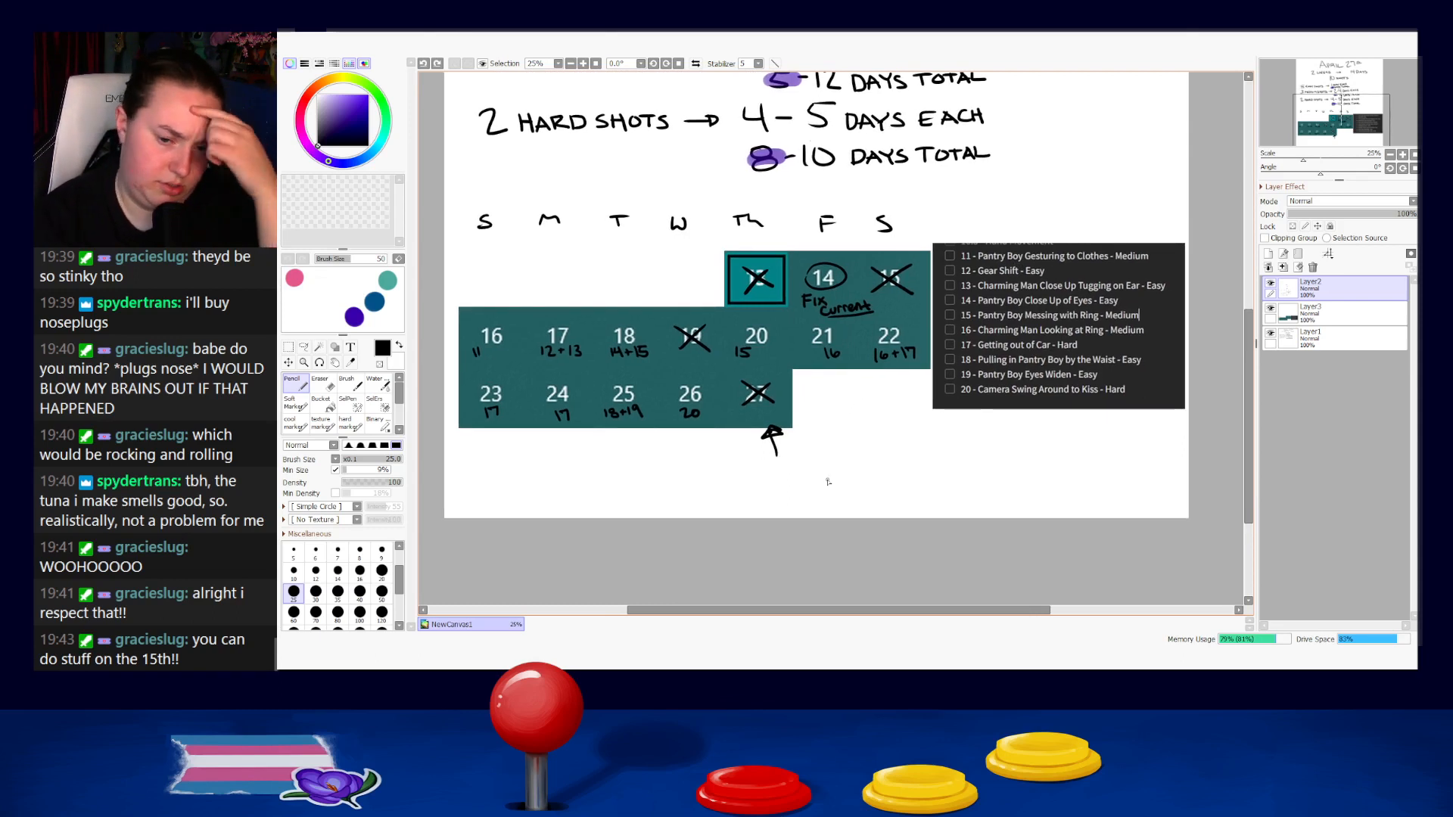
key(e)
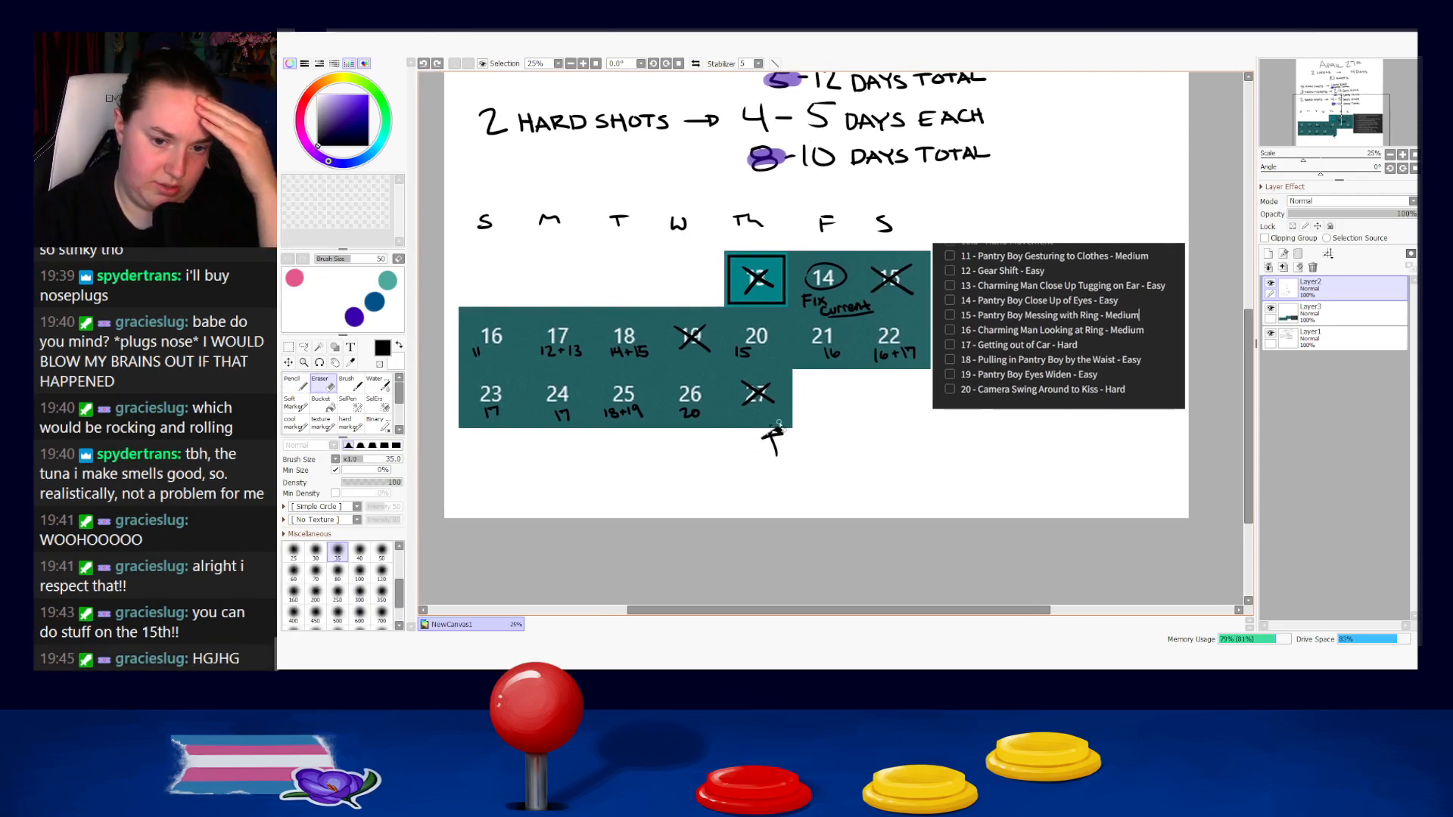
drag(775, 433, 777, 456)
key(n)
drag(582, 492, 876, 469)
key(ctrl+z)
mouse_move(884, 390)
mouse_down()
mouse_move(899, 413)
mouse_move(891, 379)
mouse_up()
key(ctrl+z)
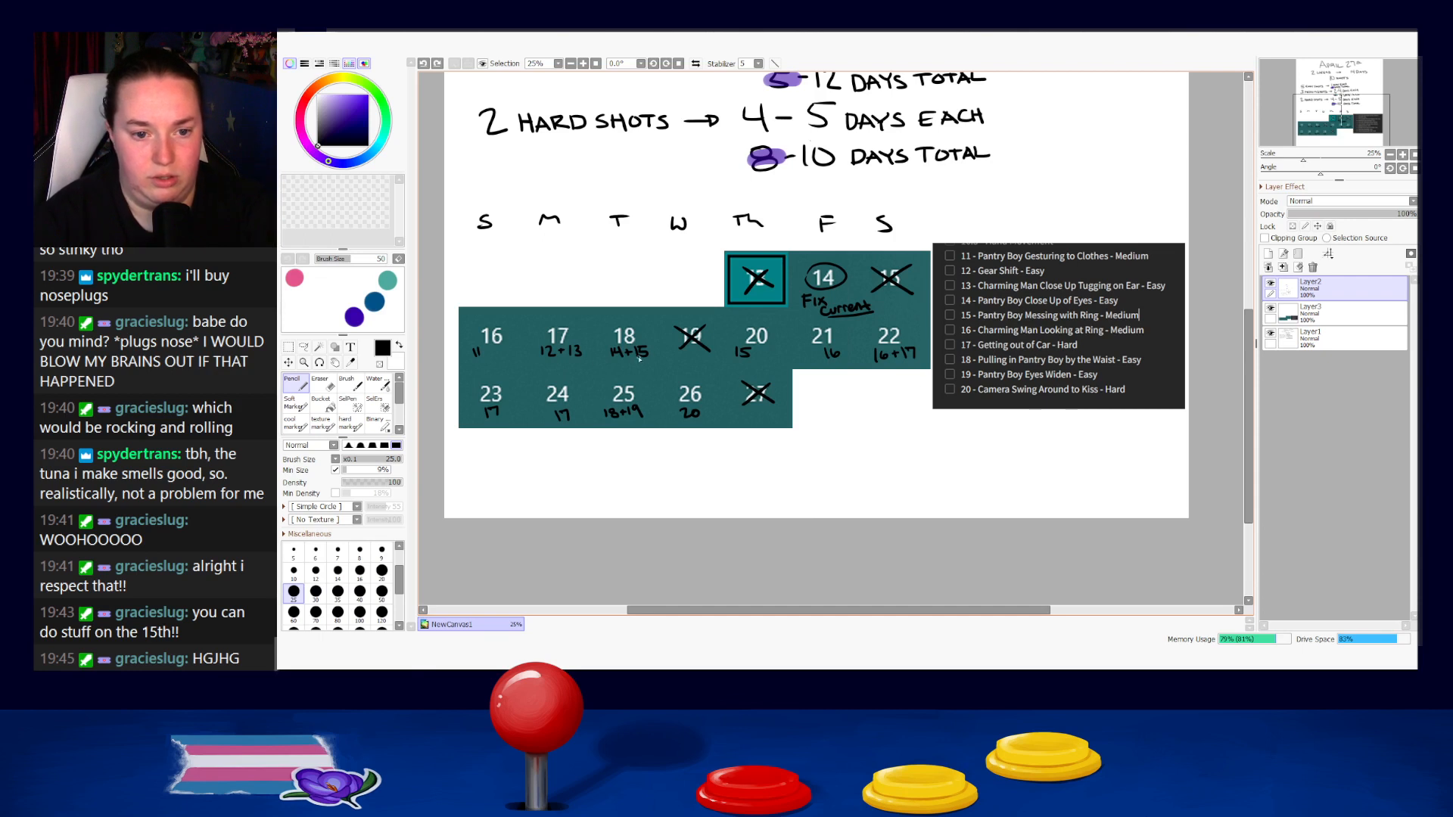
drag(501, 444, 738, 437)
key(ctrl+z)
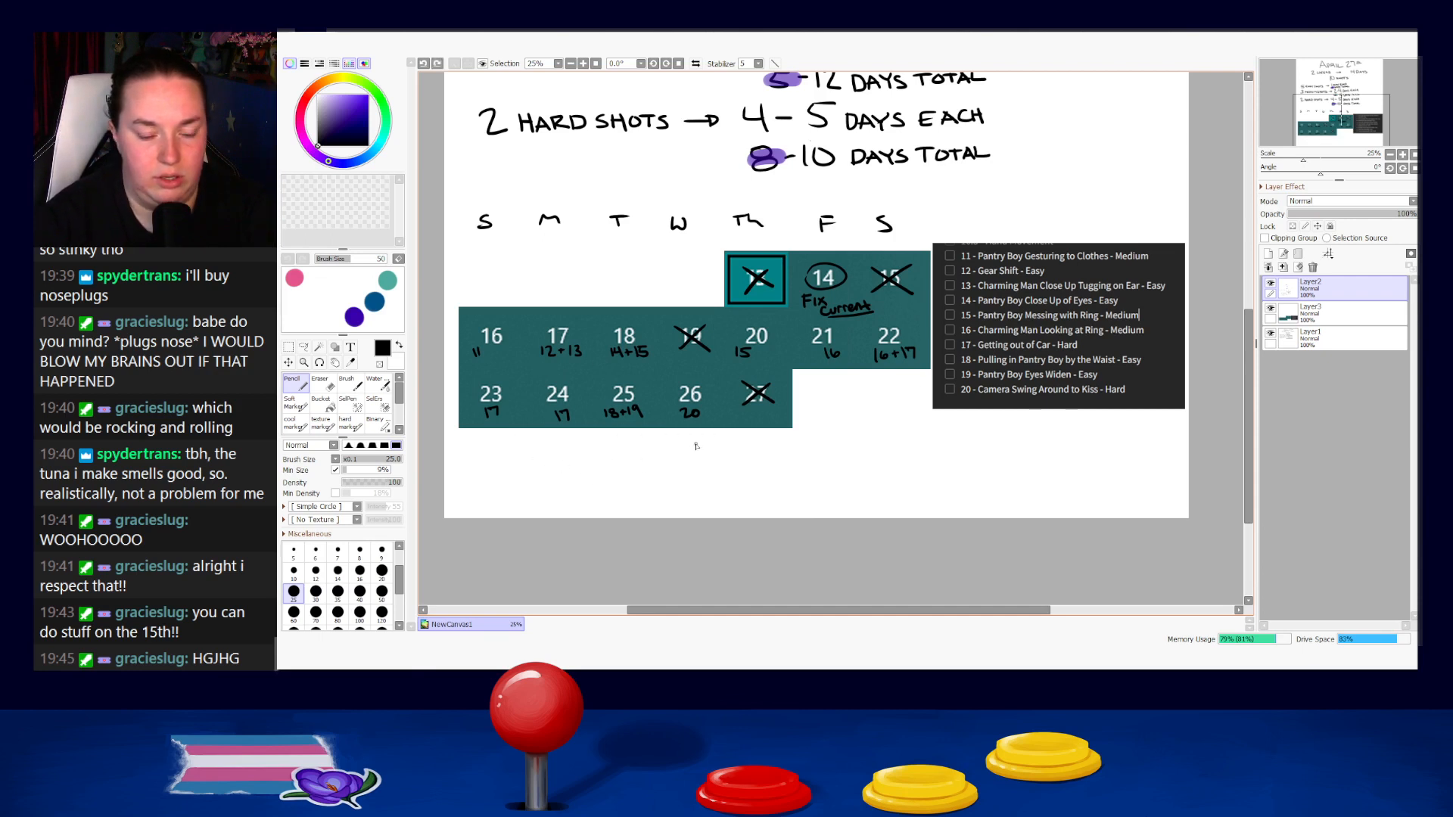
drag(552, 372, 852, 388)
key(ctrl+z)
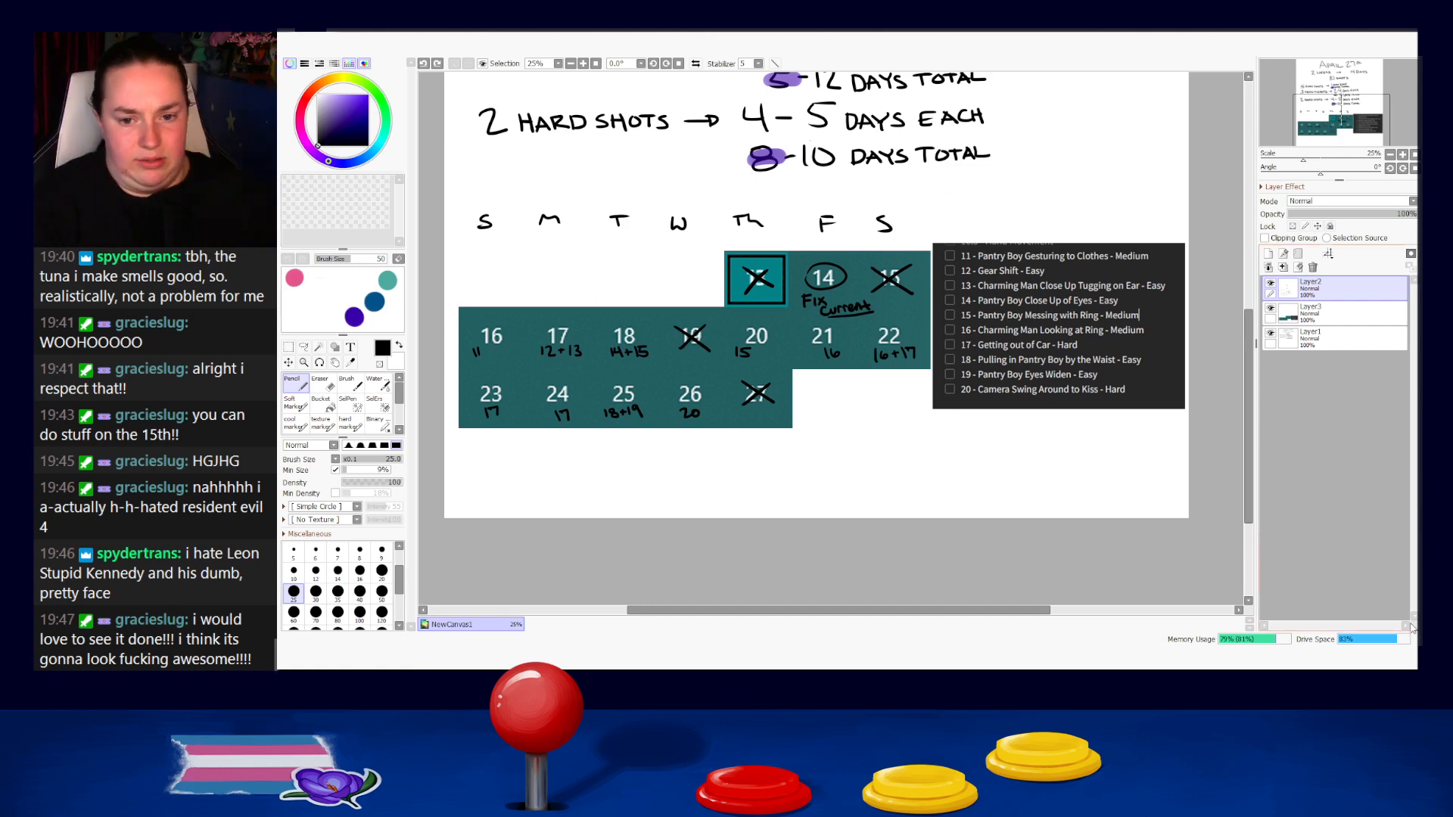
Save the finished April 27th plan as a capstone schedule file and close its canvas.
scroll(1014, 314, down, 3)
drag(1029, 309, 935, 429)
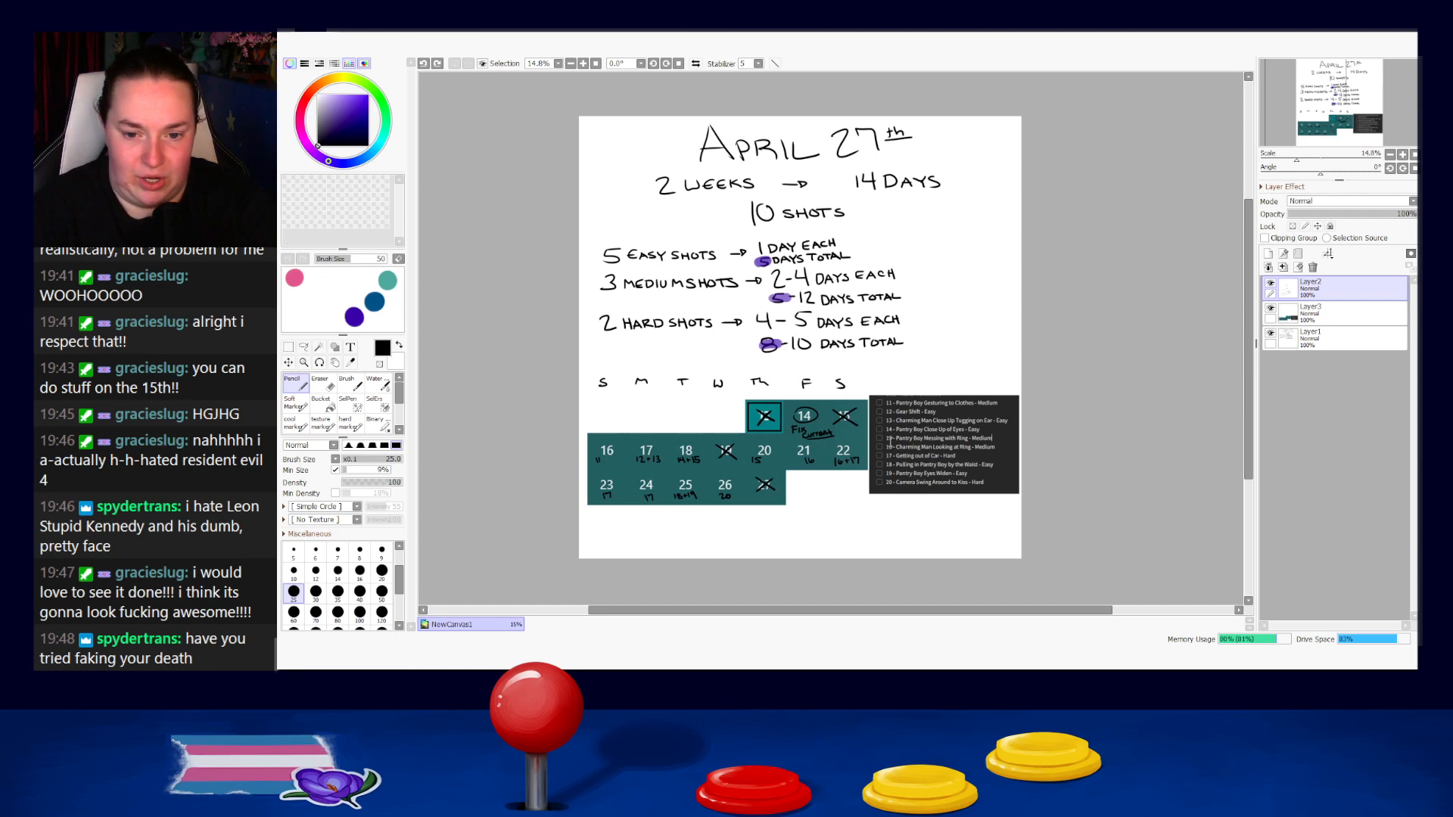
key(Return)
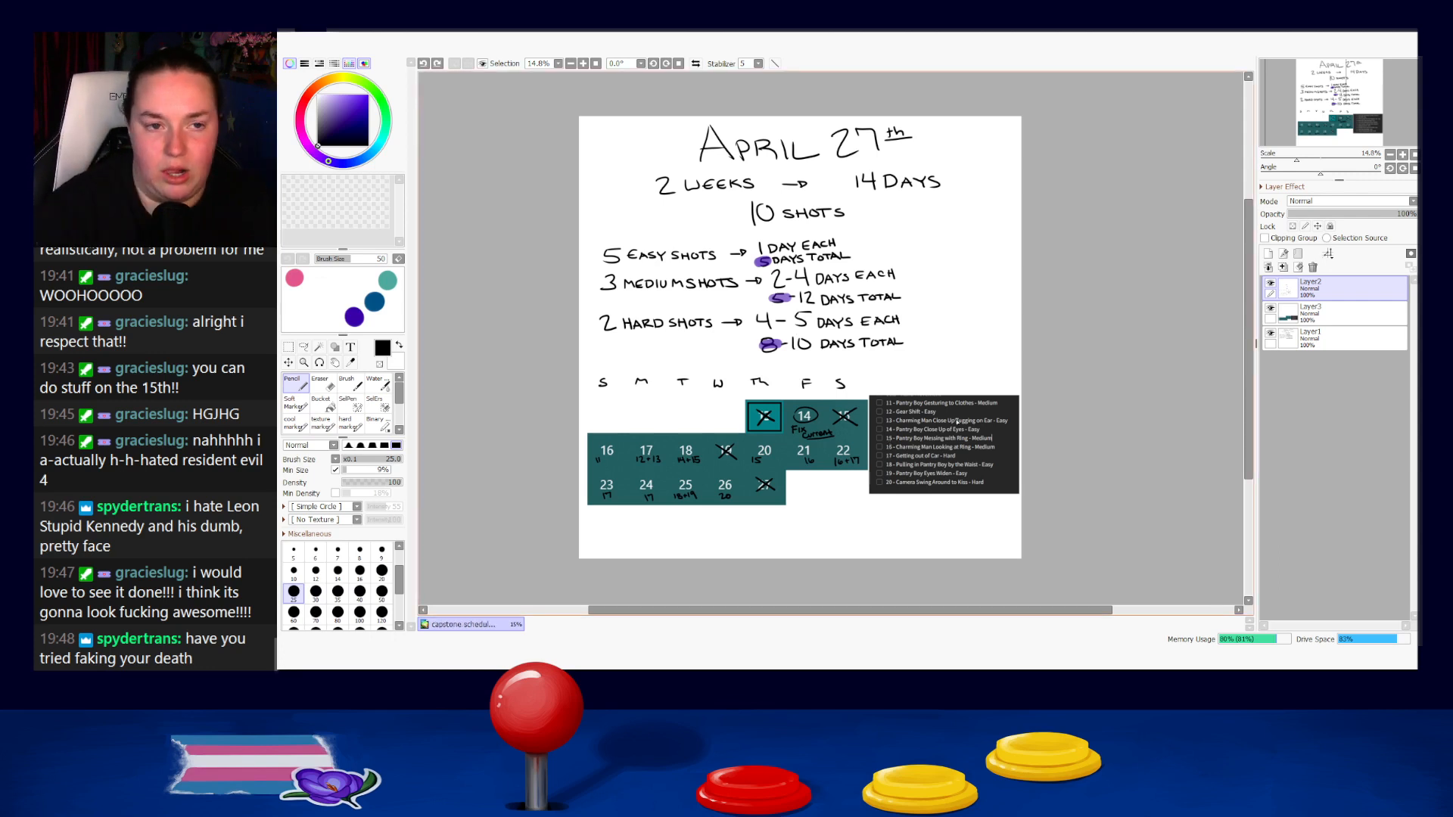
key(ctrl+w)
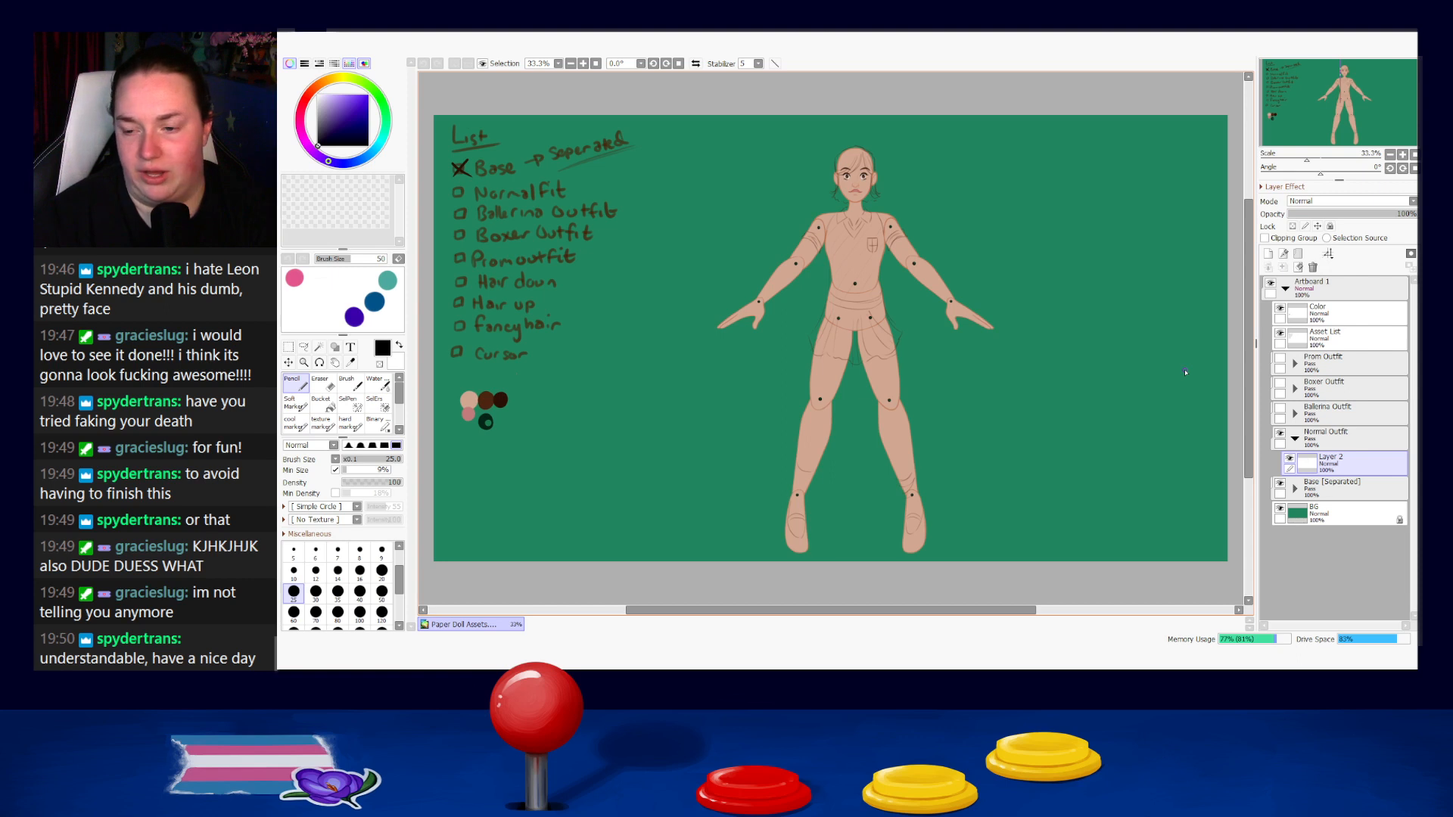
click(1280, 509)
click(1279, 509)
click(1280, 509)
click(1279, 510)
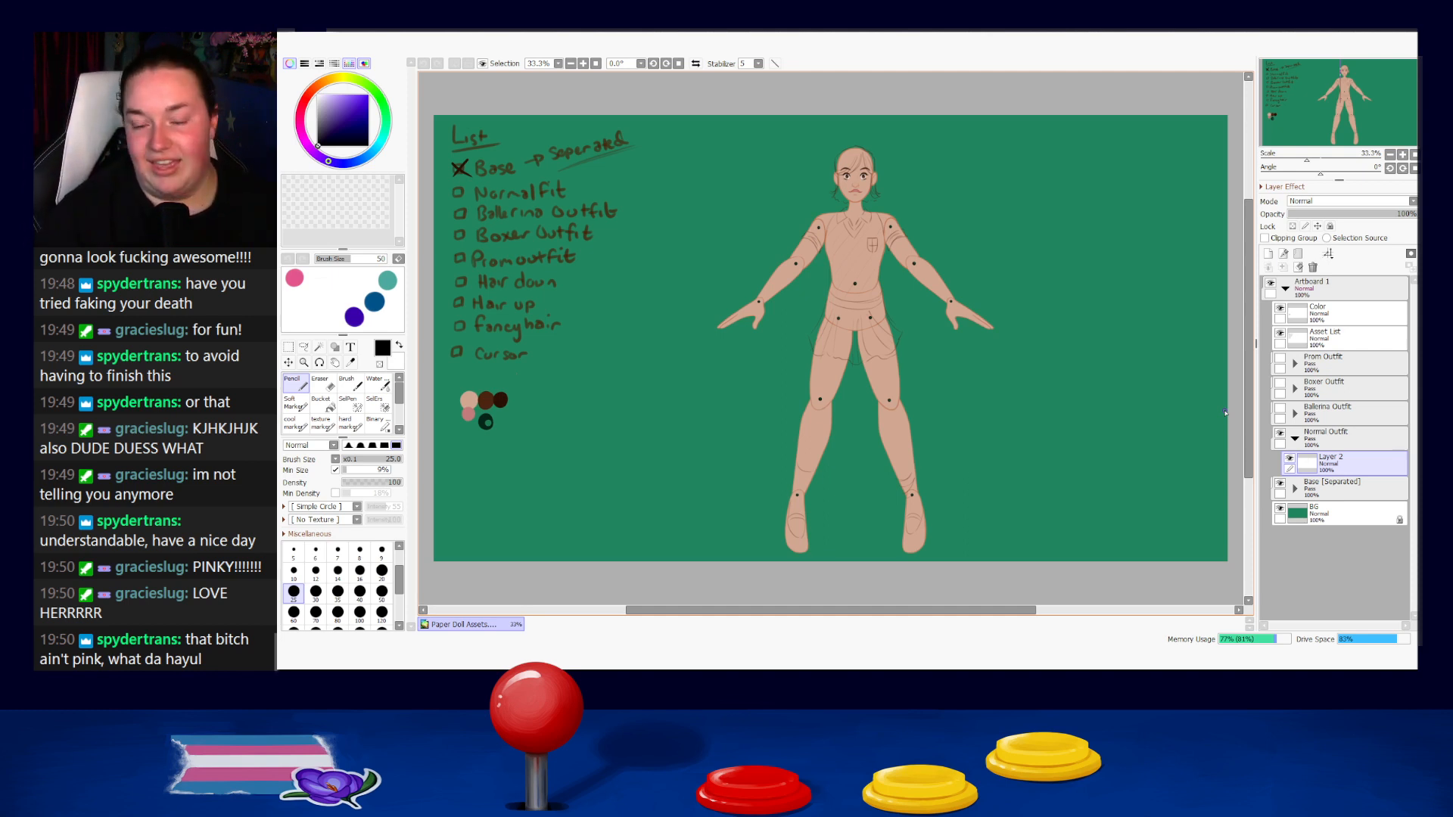
Sample the skin colour from the paper doll's leg as the drawing colour and undo the test stroke on the background.
alt+click(889, 441)
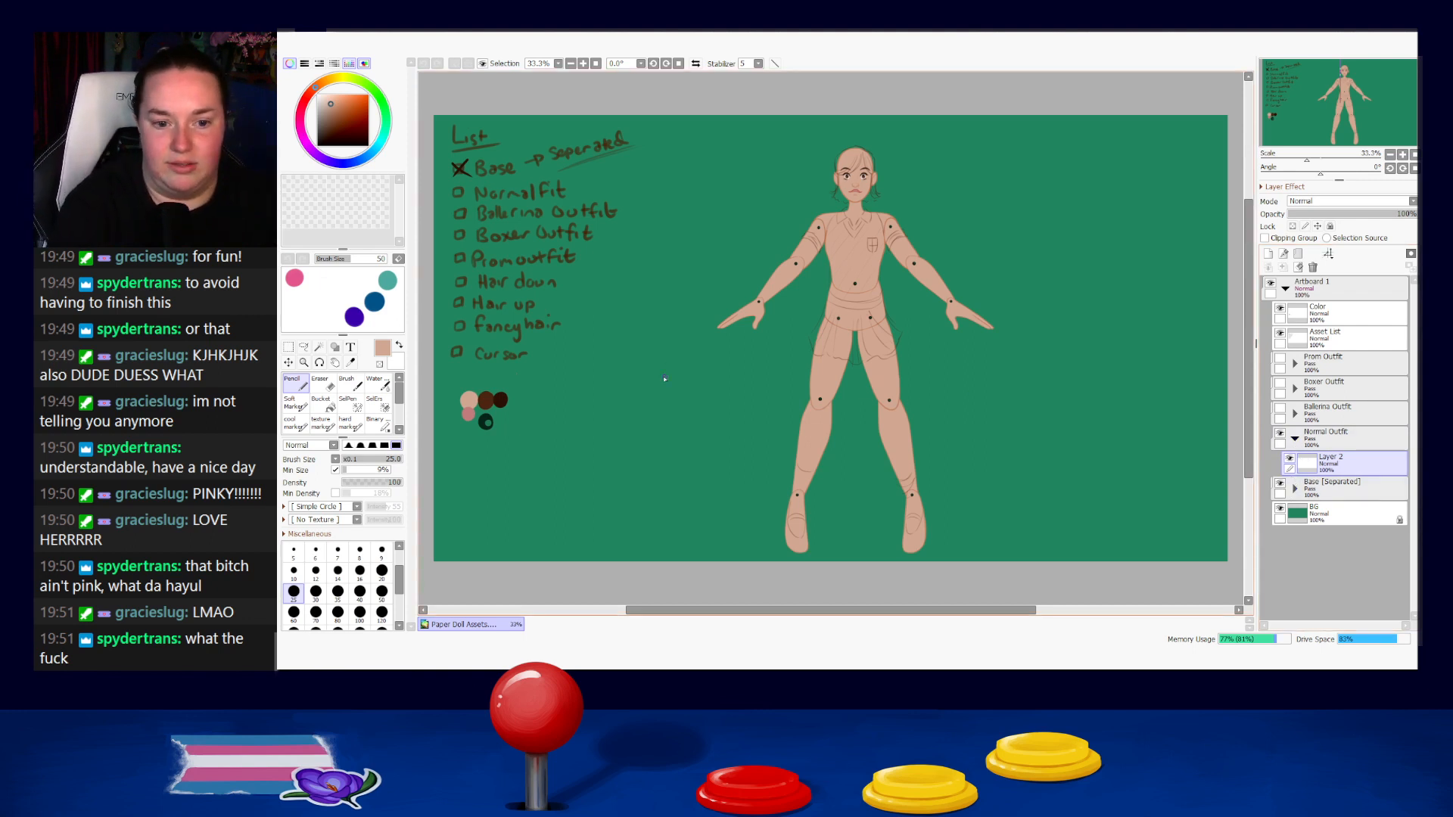
drag(632, 398, 697, 446)
key(ctrl+z)
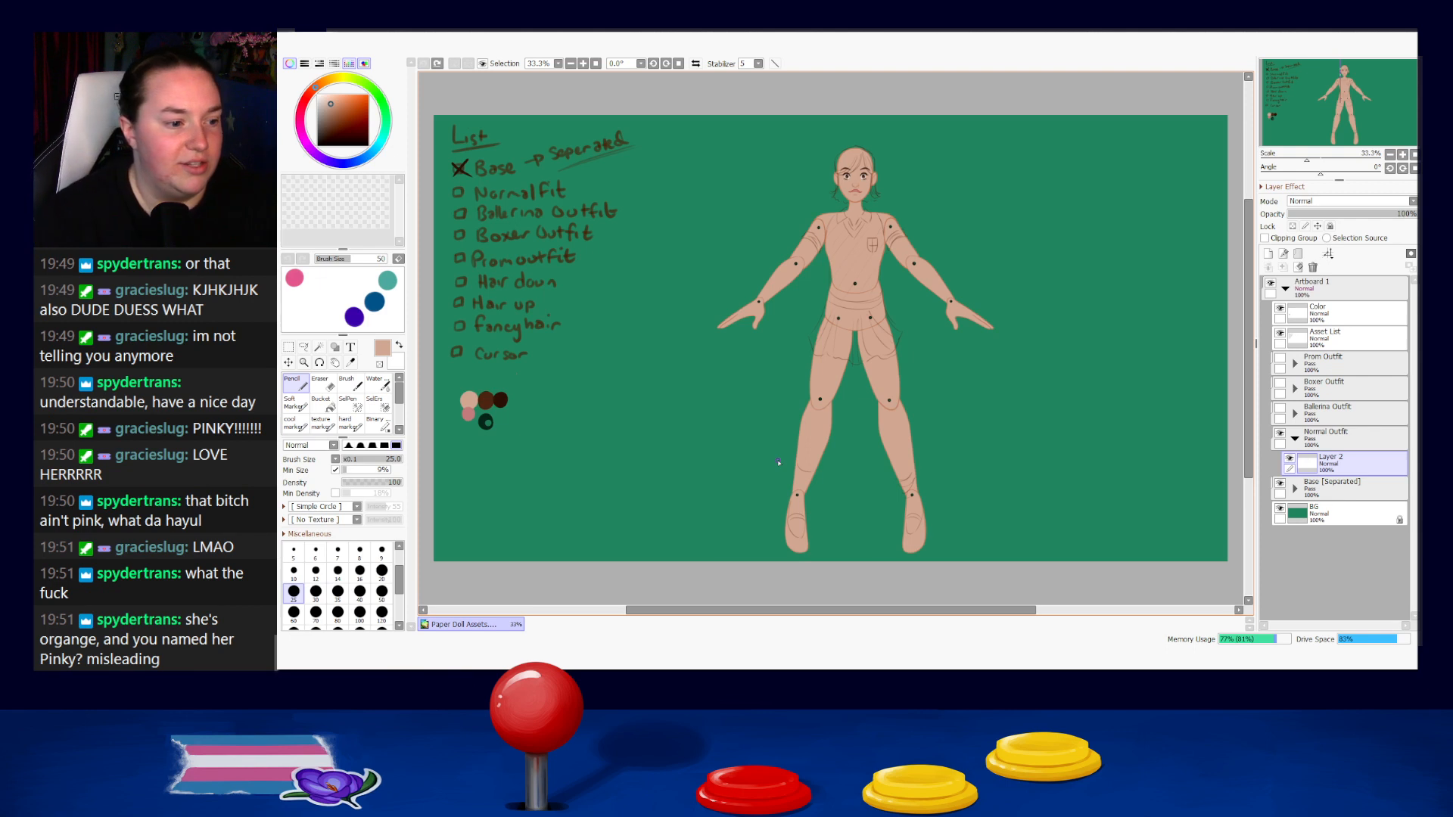
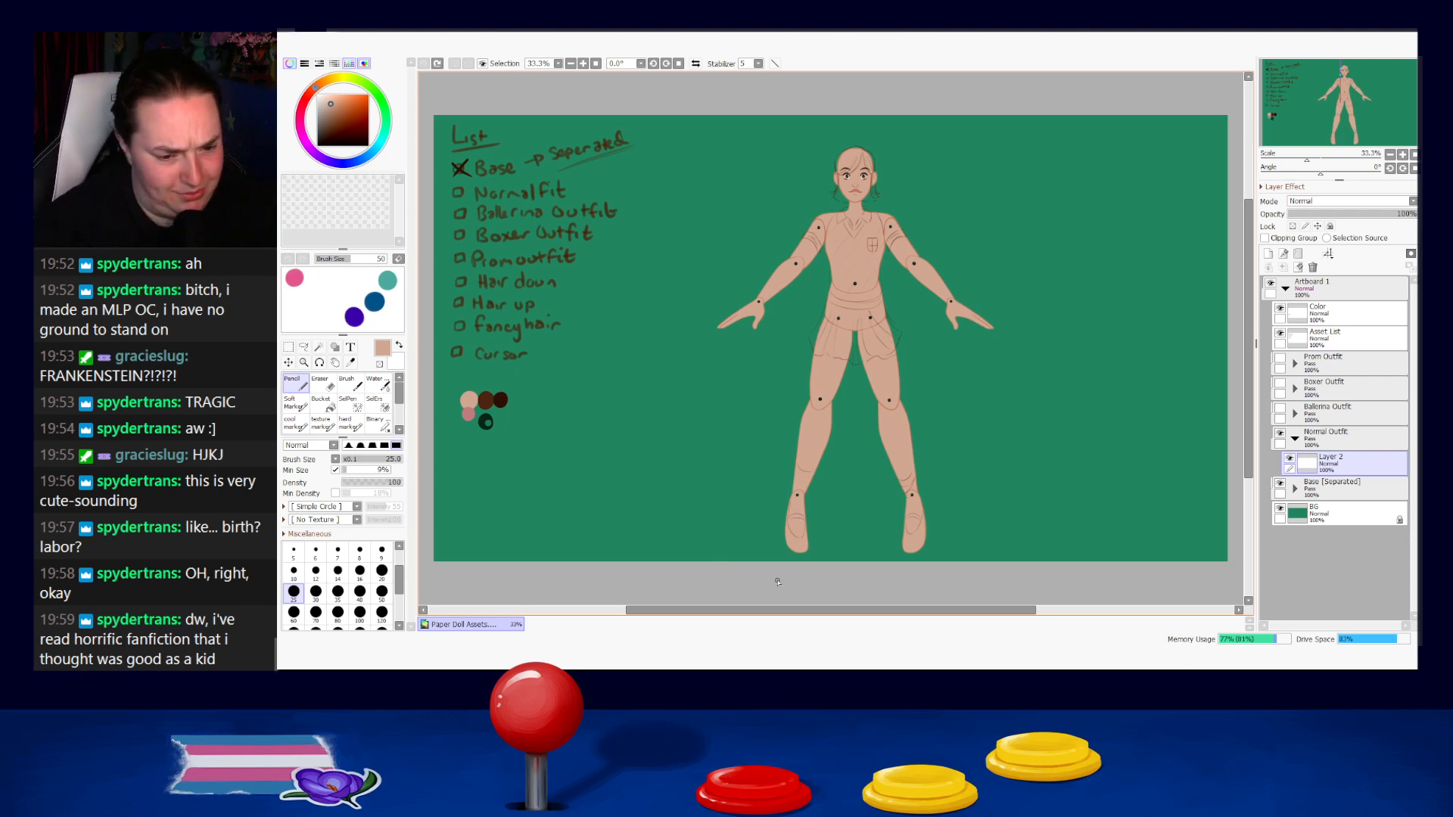
Examine the paper doll's body, face and sketched clothing up close.
drag(998, 319, 903, 310)
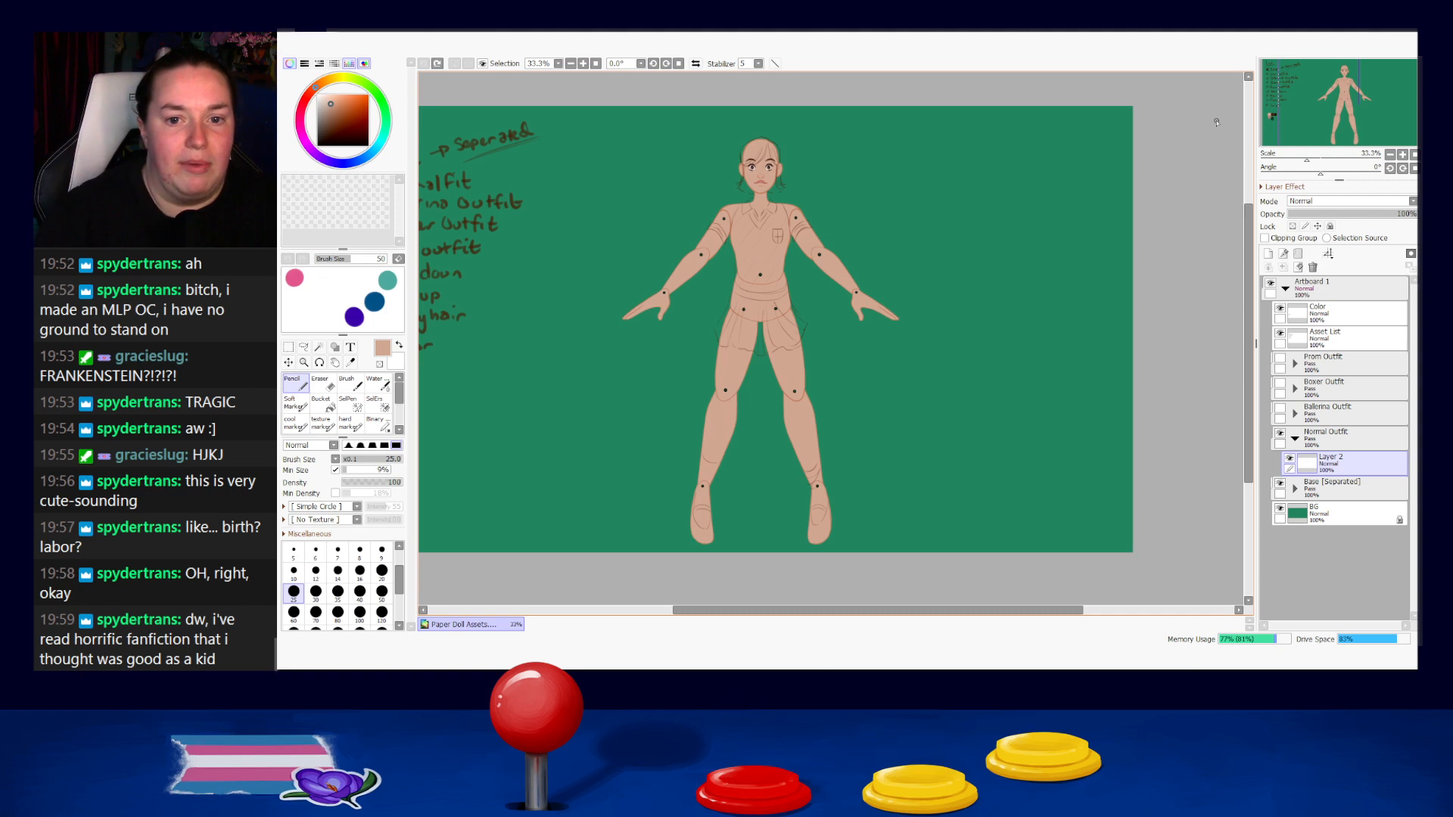
scroll(1108, 110, up, 1)
scroll(534, 249, up, 4)
scroll(793, 266, down, 3)
drag(955, 248, 906, 298)
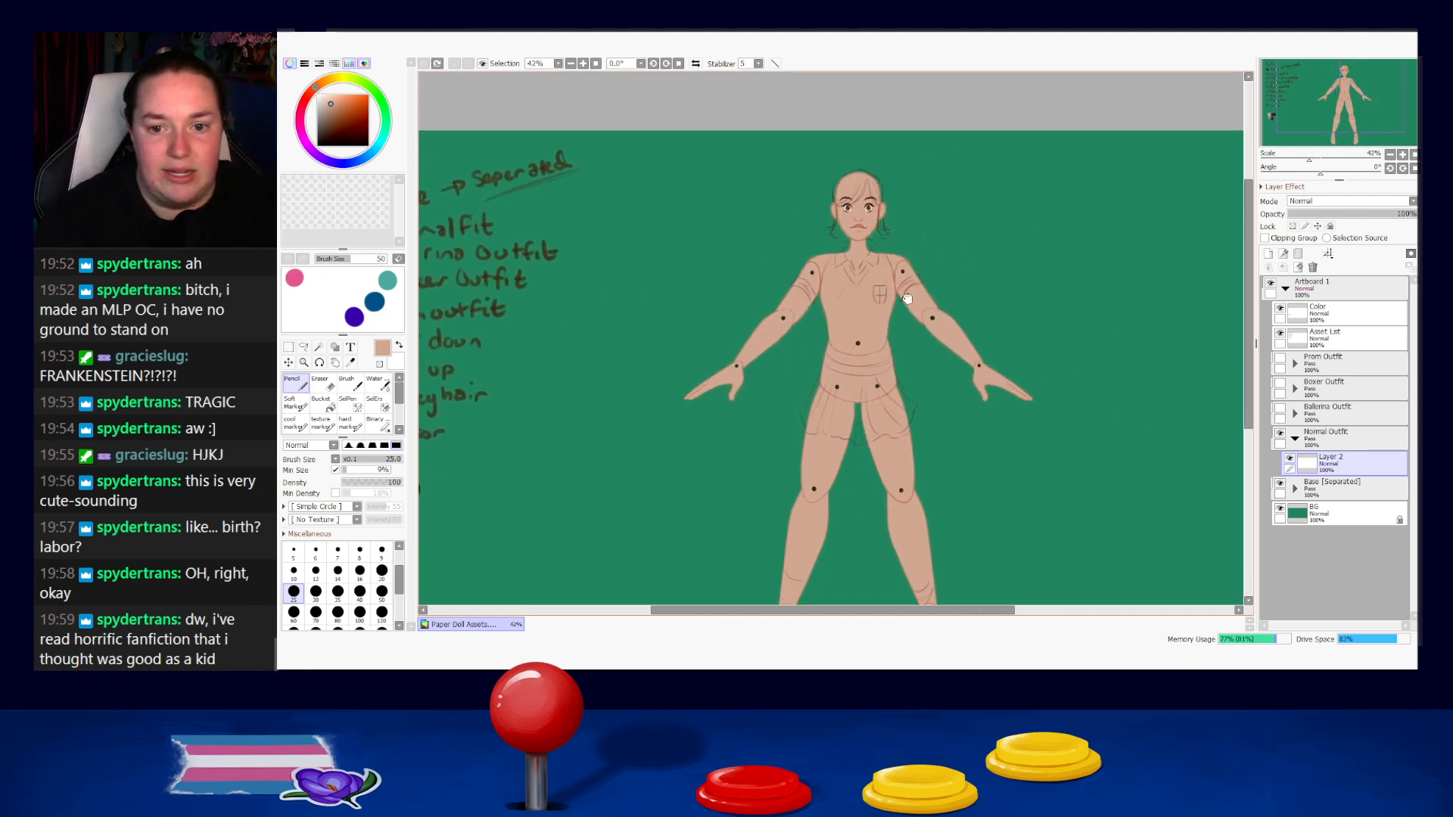
scroll(856, 267, up, 2)
scroll(853, 260, down, 1)
scroll(852, 261, up, 1)
drag(902, 203, 899, 264)
drag(947, 491, 918, 361)
scroll(870, 352, up, 5)
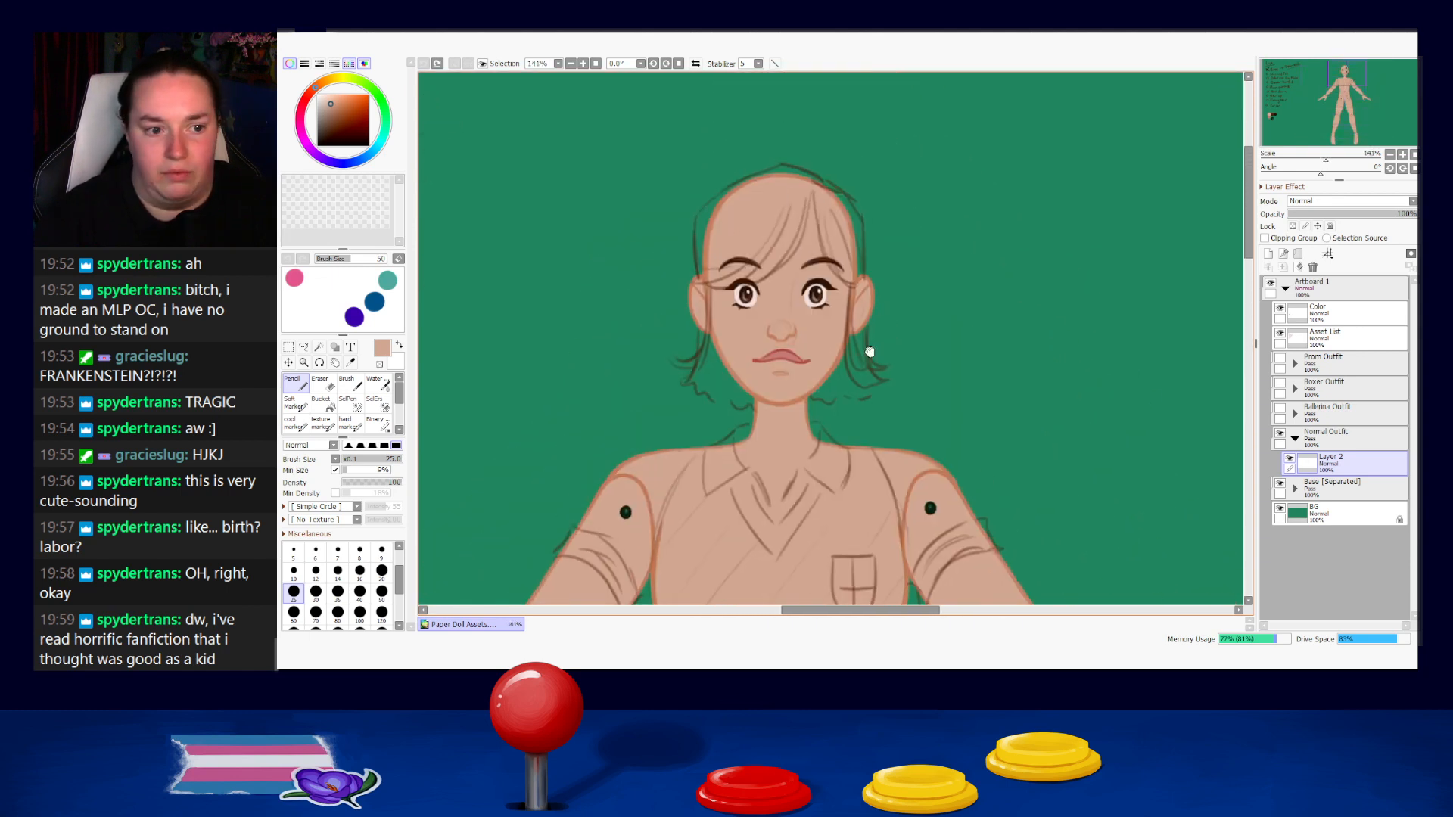
Sample the dark brown from the X beside Base, set the brush size to 16 and dab the colour onto the scratchpad.
scroll(812, 348, down, 5)
drag(907, 361, 1256, 196)
drag(777, 339, 832, 398)
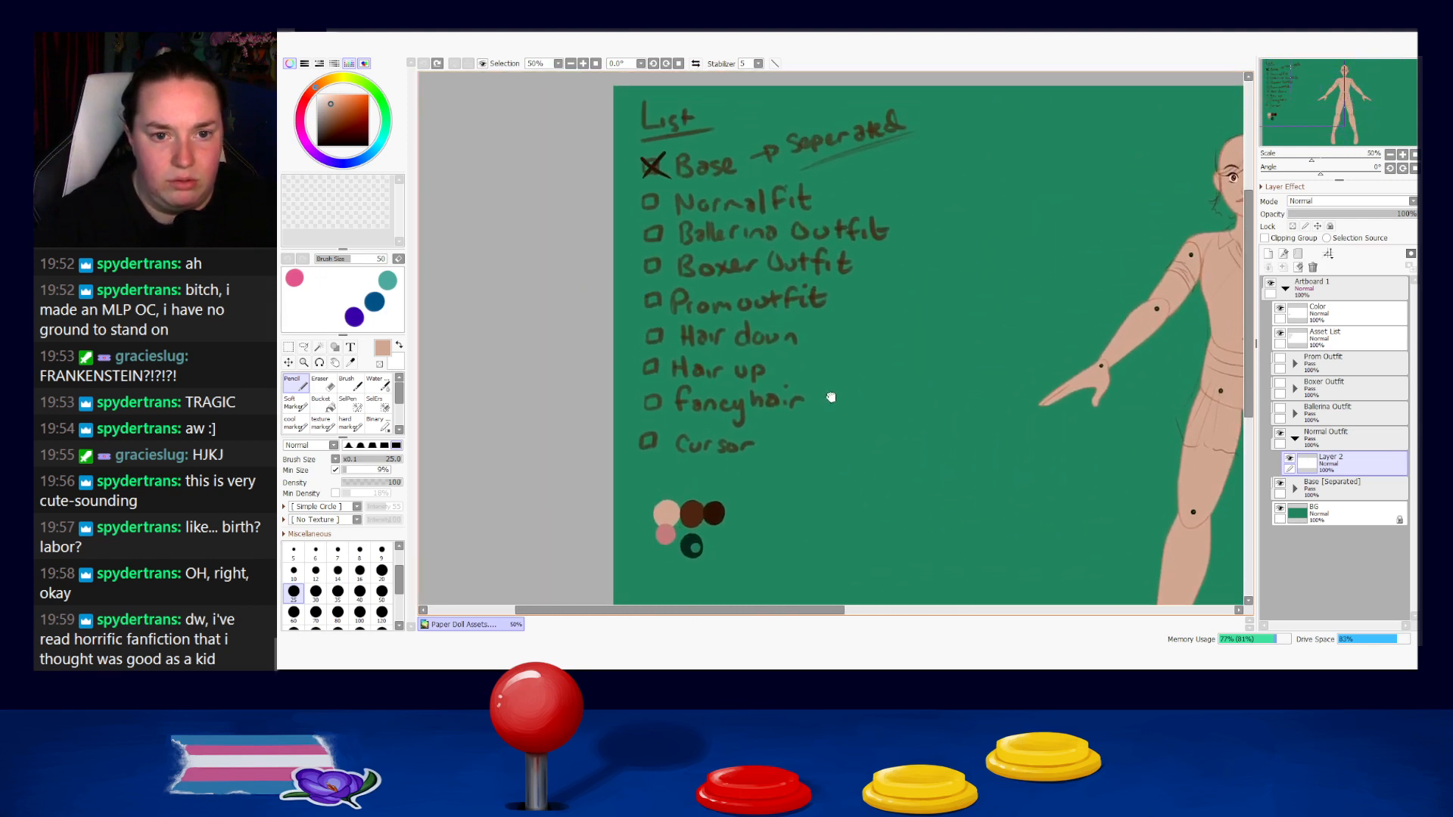
scroll(656, 166, up, 7)
alt+click(663, 175)
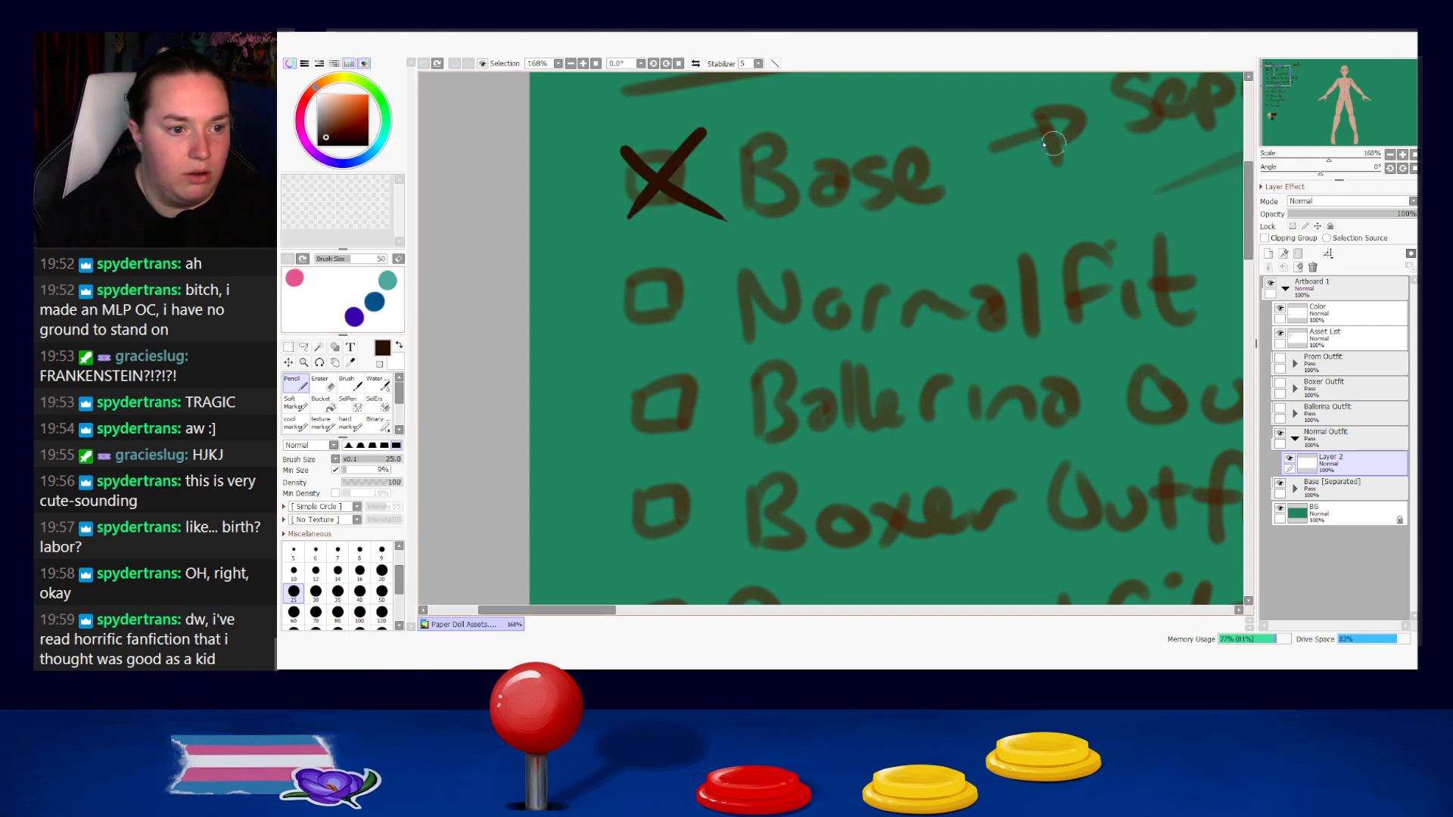
click(359, 572)
click(300, 311)
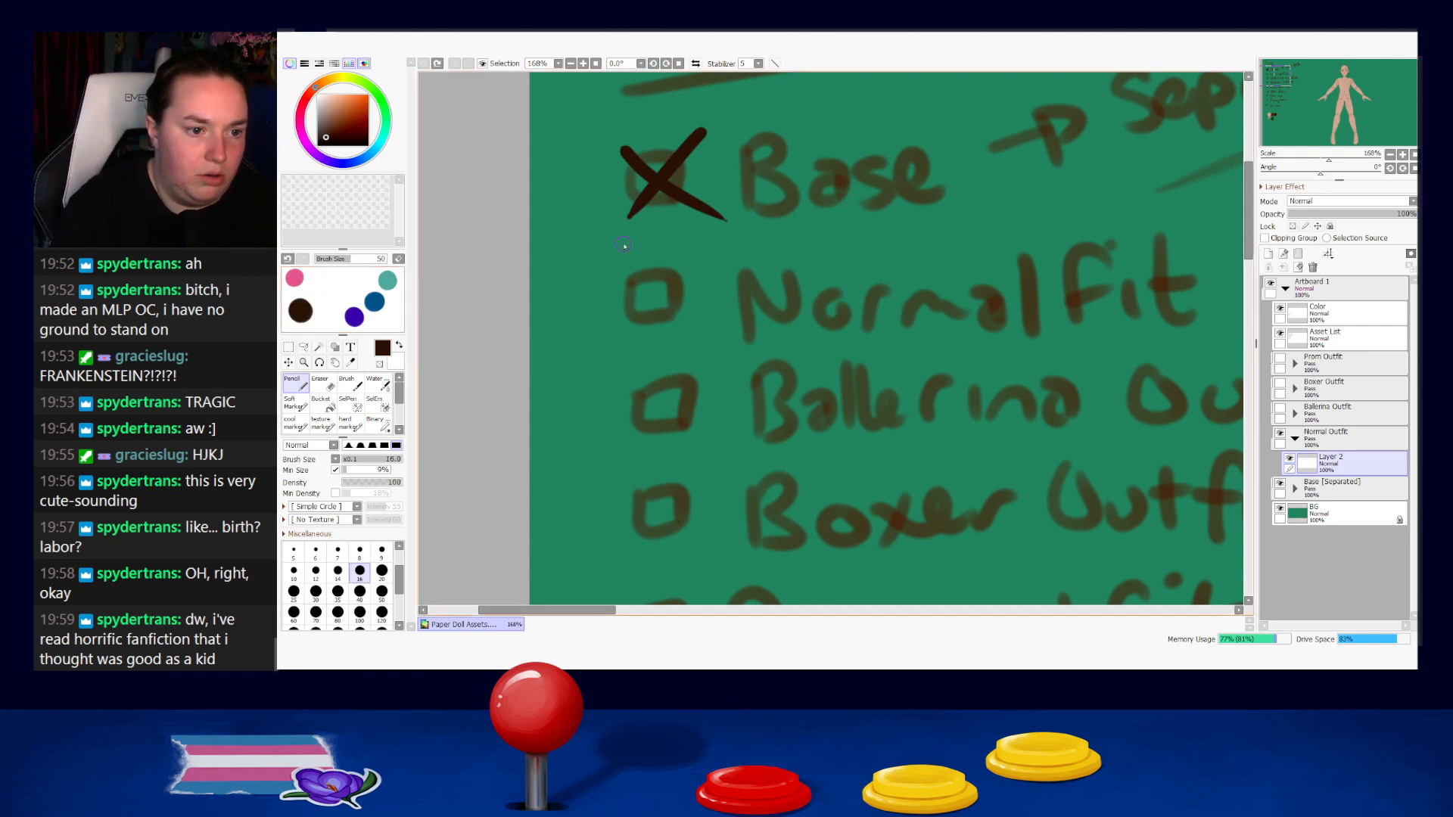
Rename Layer 1 in the Base [Separated] group as Eye Lids.
scroll(806, 244, down, 6)
drag(950, 277, 565, 201)
drag(1011, 202, 708, 229)
scroll(766, 112, up, 5)
scroll(836, 266, down, 5)
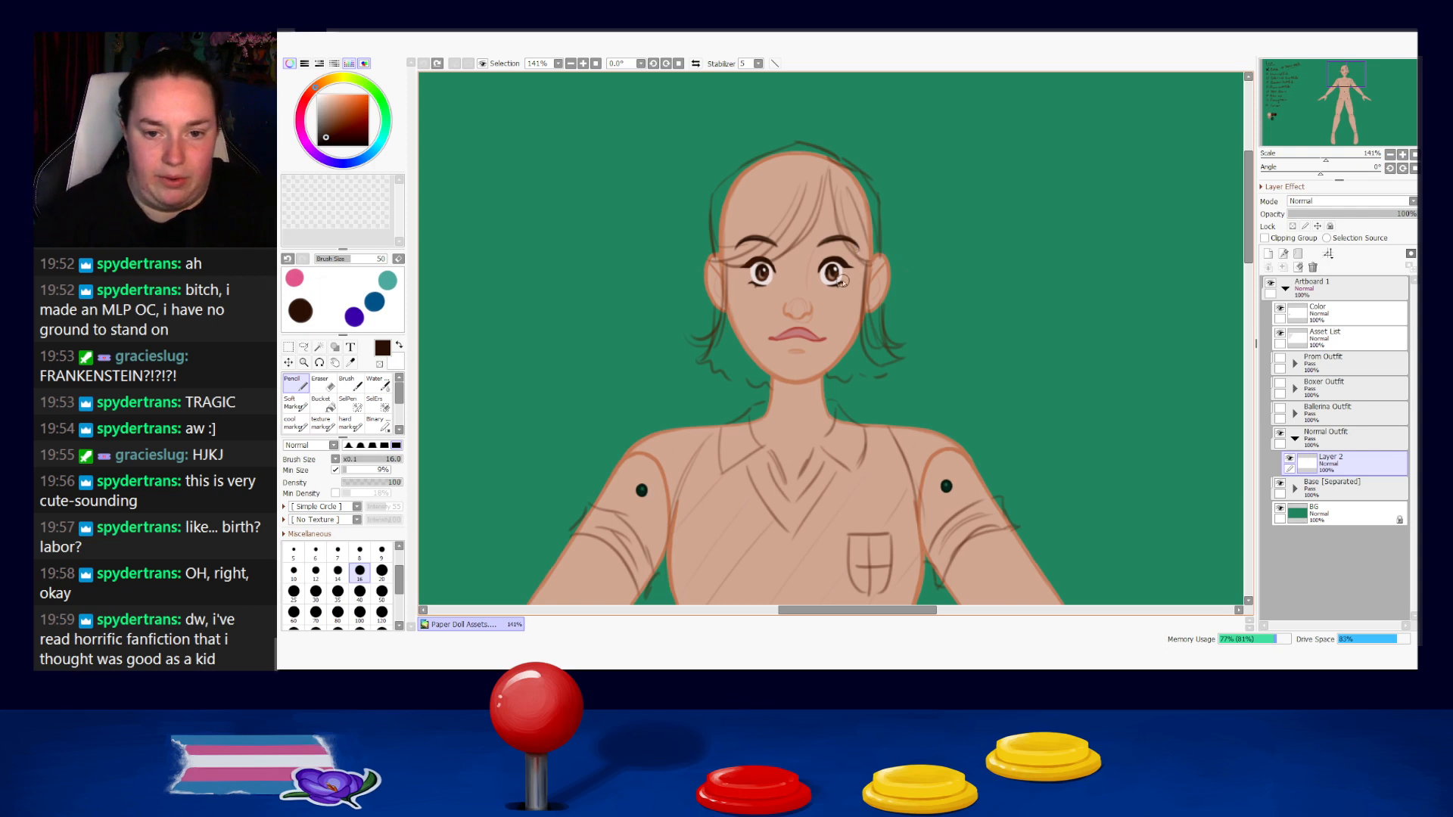
scroll(838, 282, up, 6)
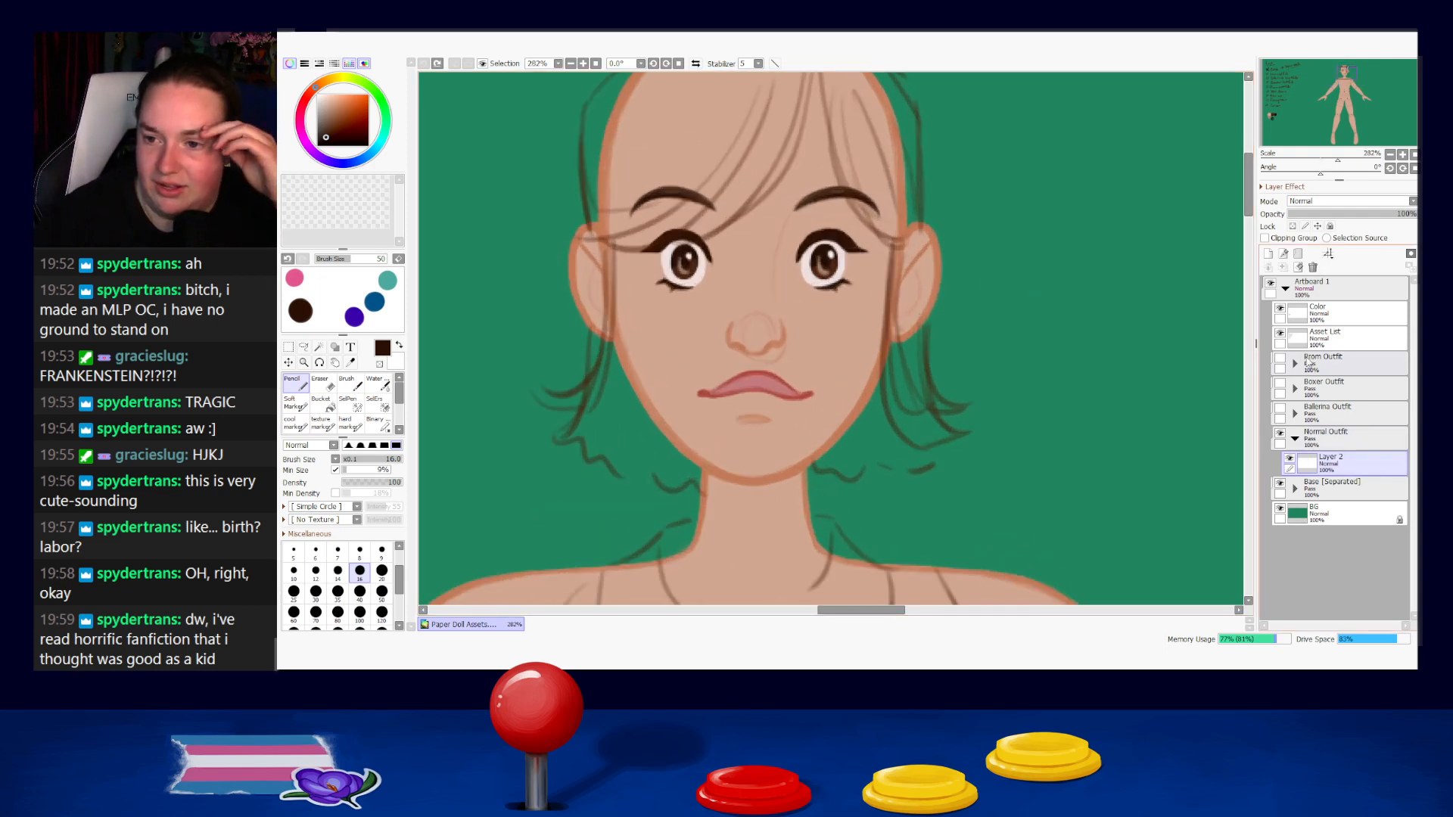
click(1295, 489)
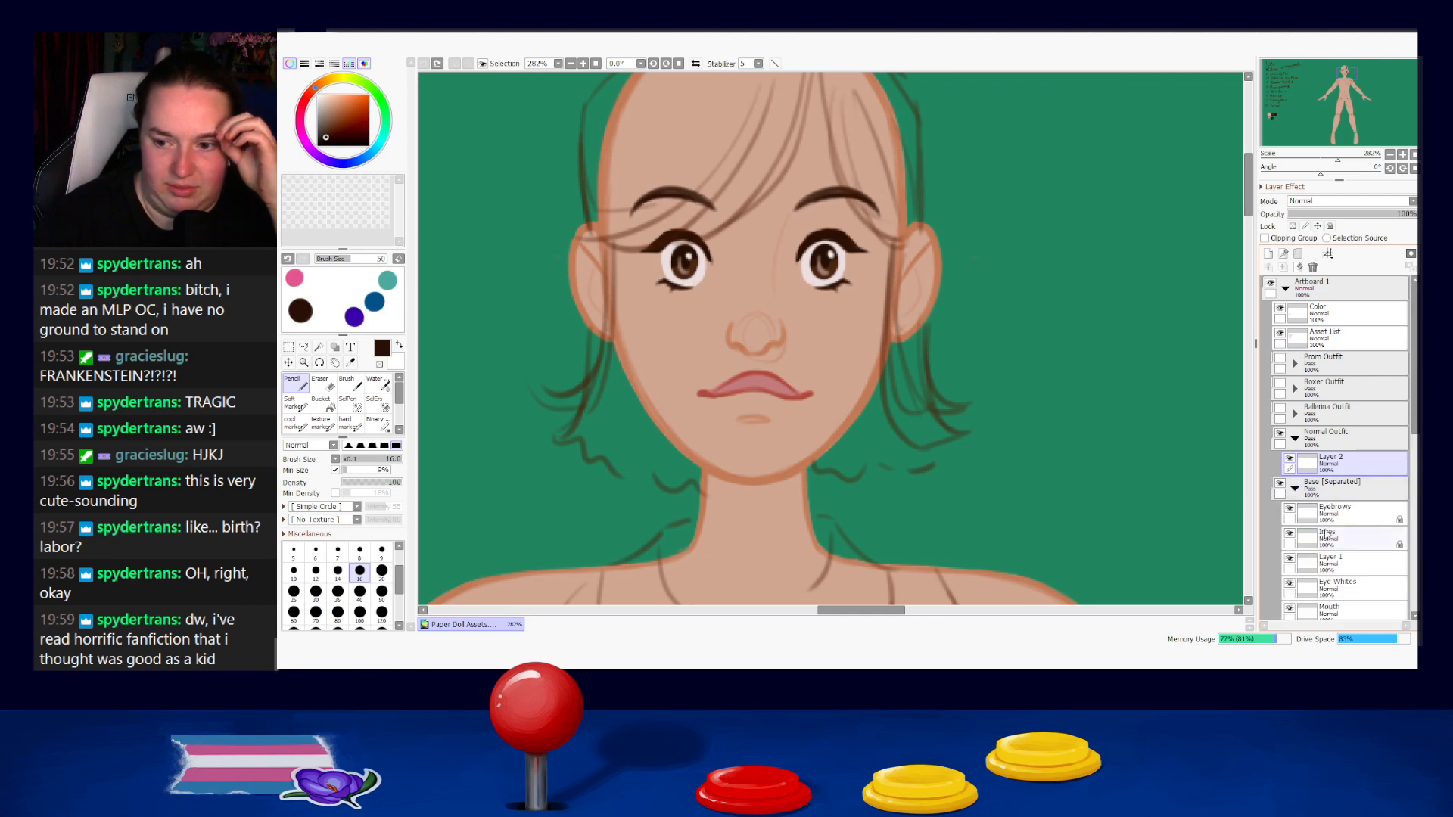
click(1336, 514)
click(1310, 566)
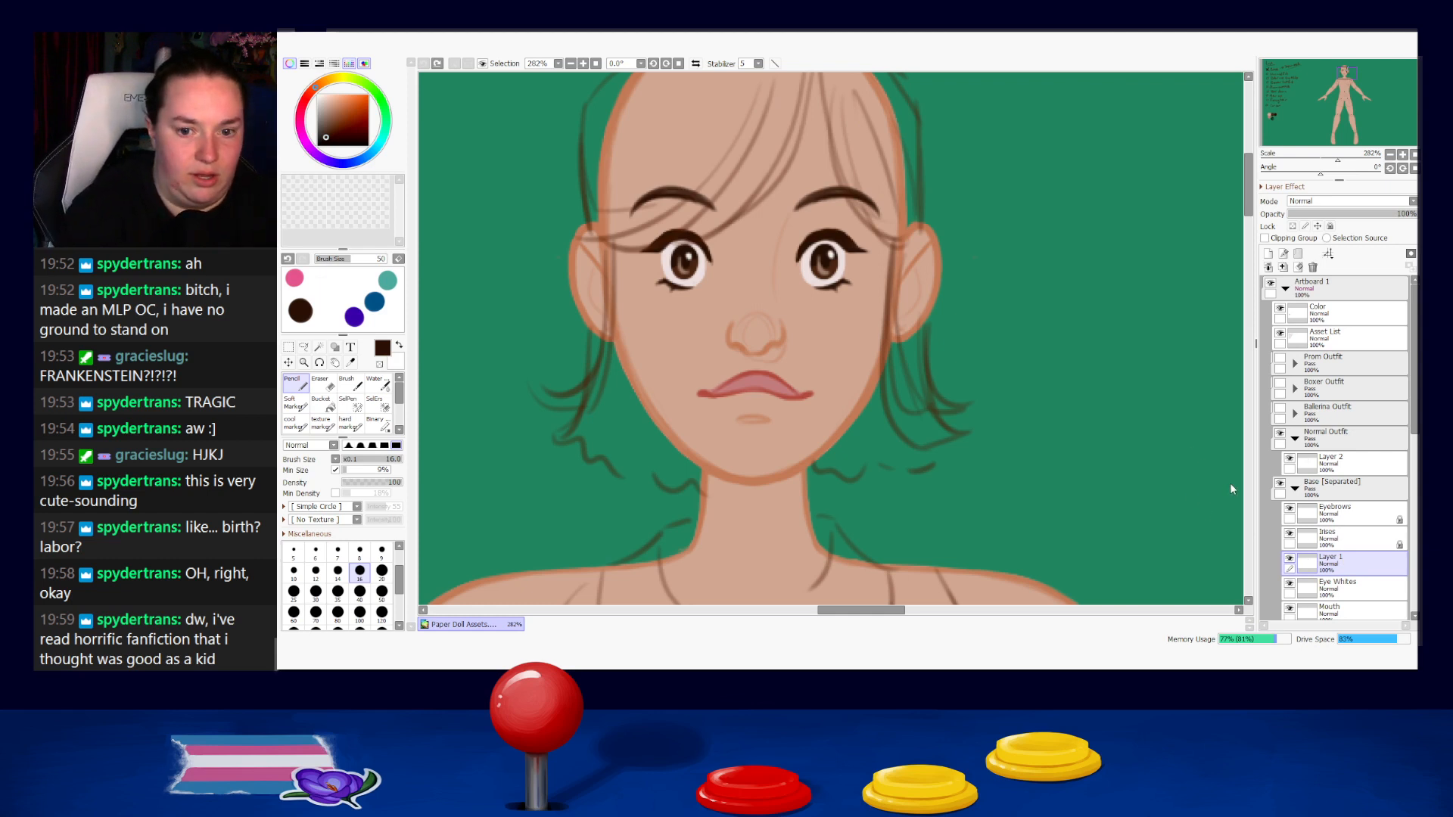
key(Return)
Identify the Irises layer by hiding and reshowing it, and turn off its opacity lock.
scroll(1330, 546, down, 1)
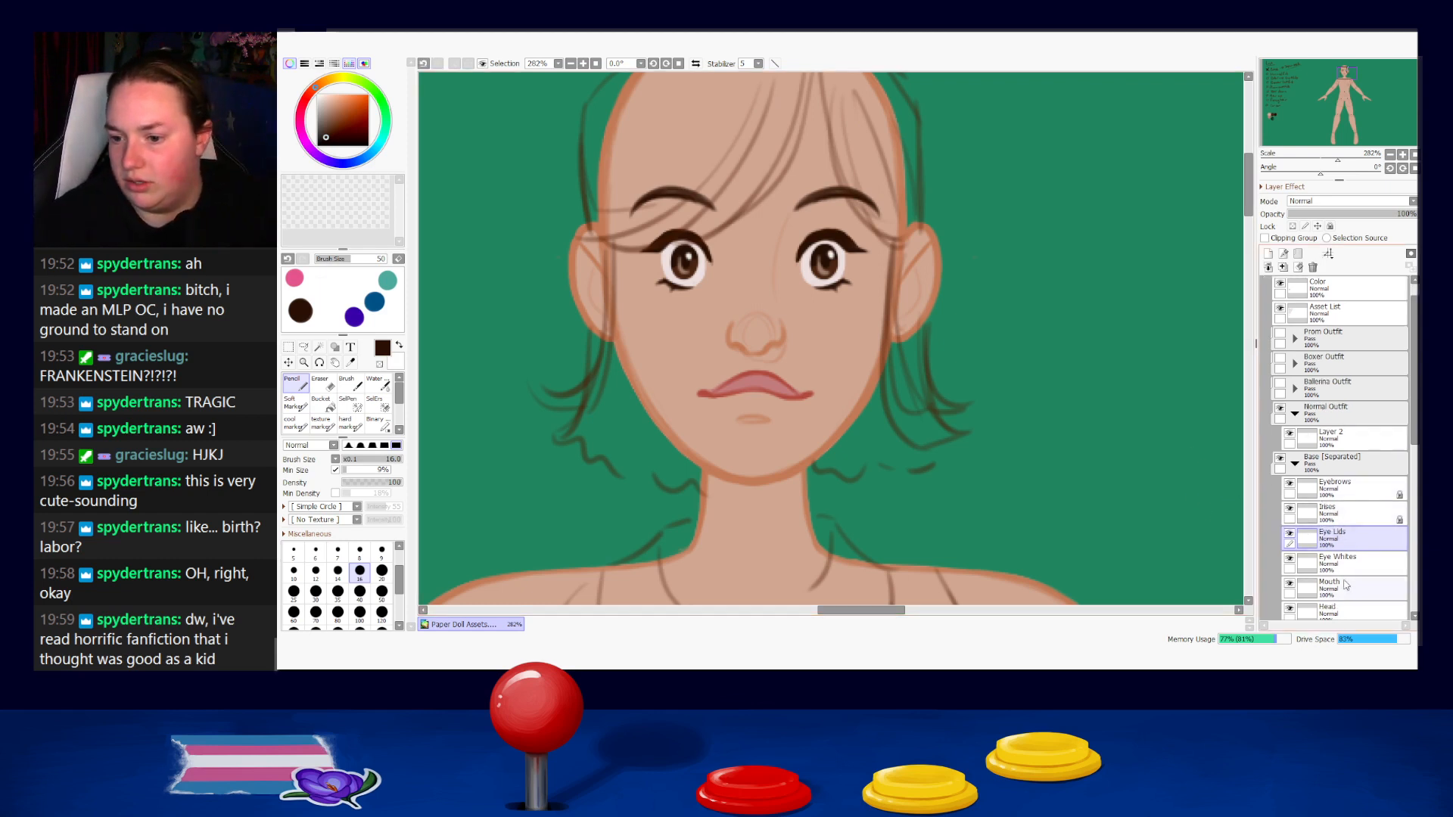
click(1326, 513)
click(1289, 510)
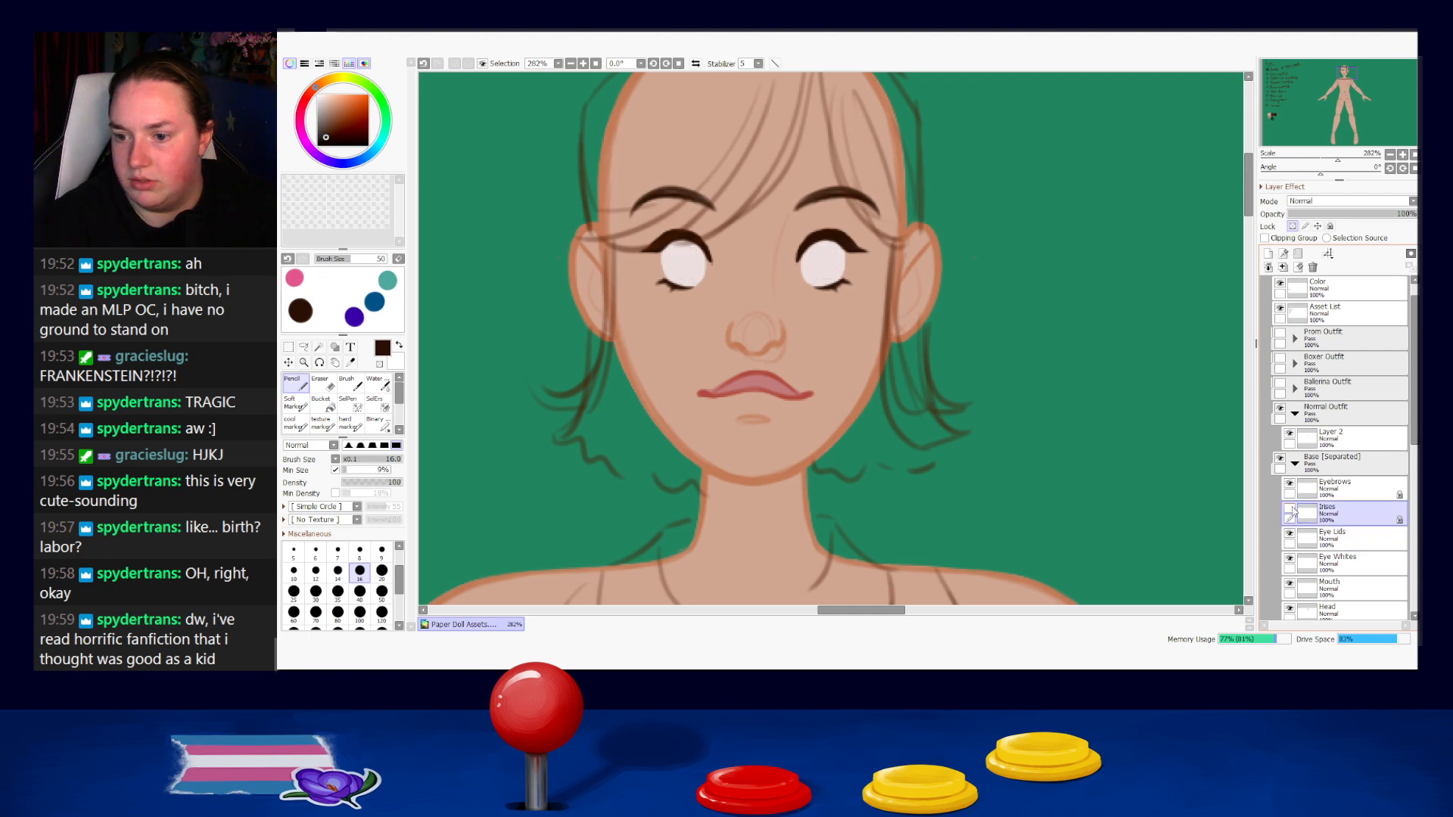
click(1289, 508)
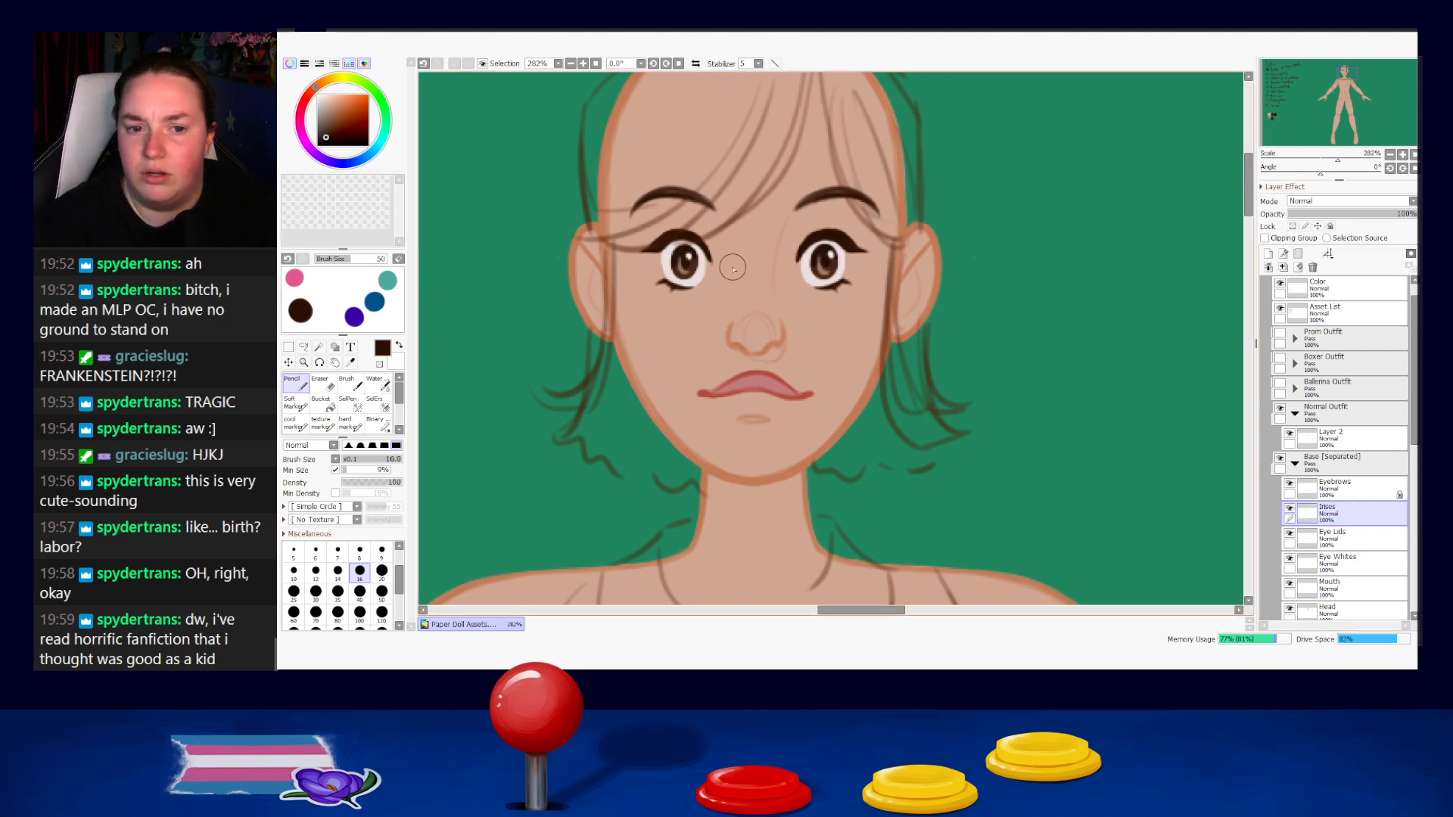
Select the left-hand iris with a rectangular selection and nudge it slightly right toward the nose.
click(288, 347)
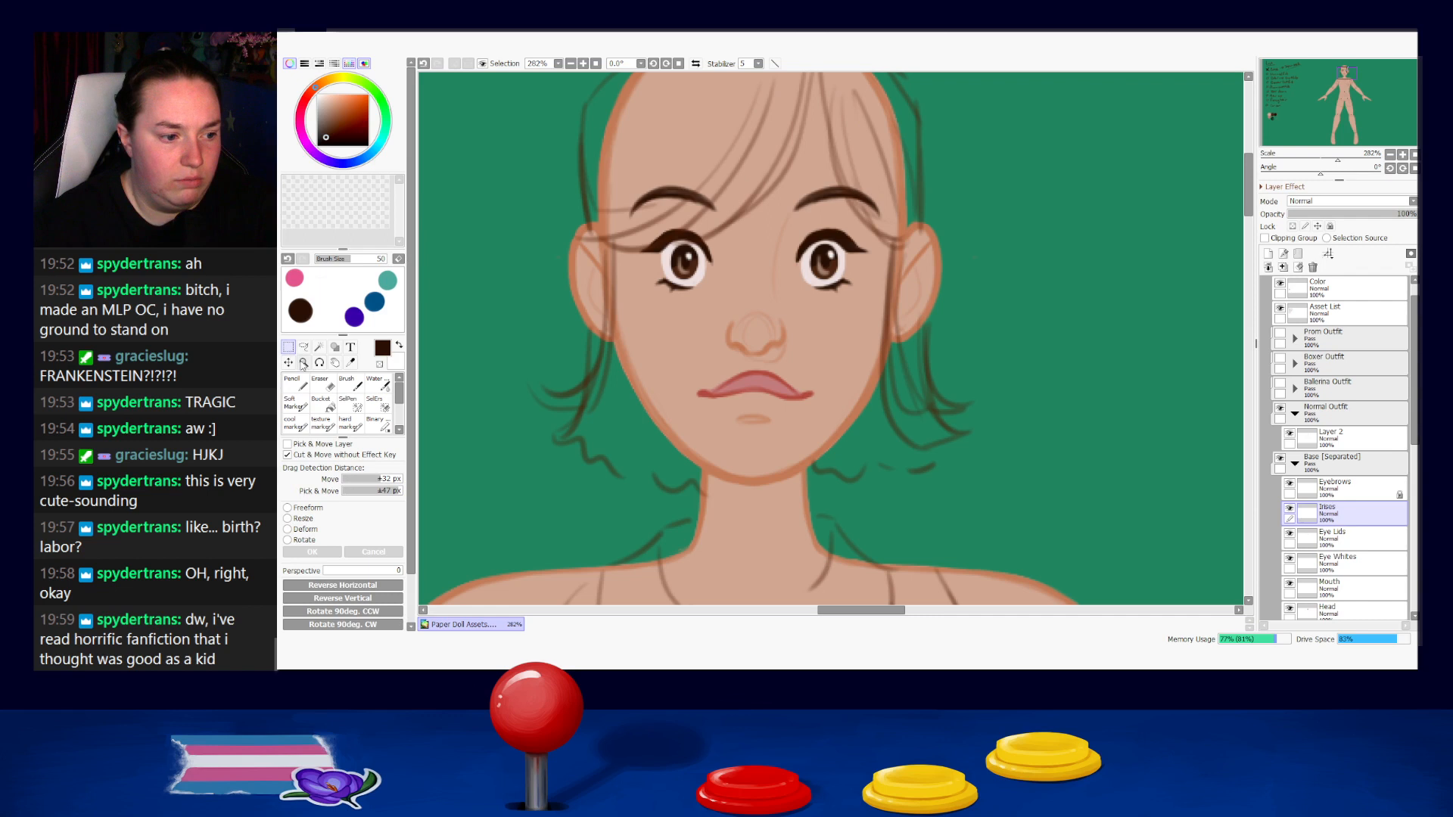
drag(630, 215, 717, 313)
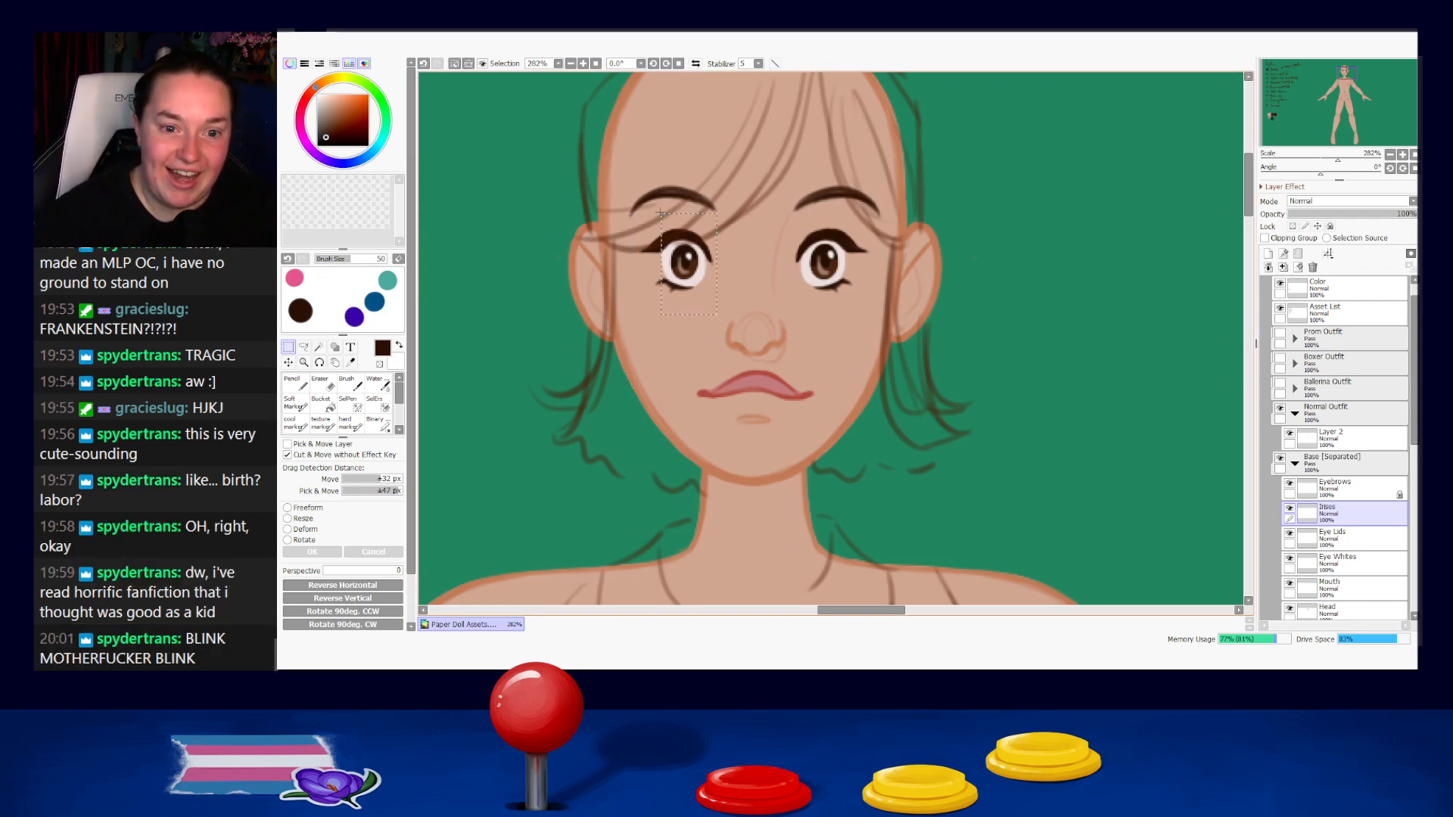
key(Right)
key(Right)
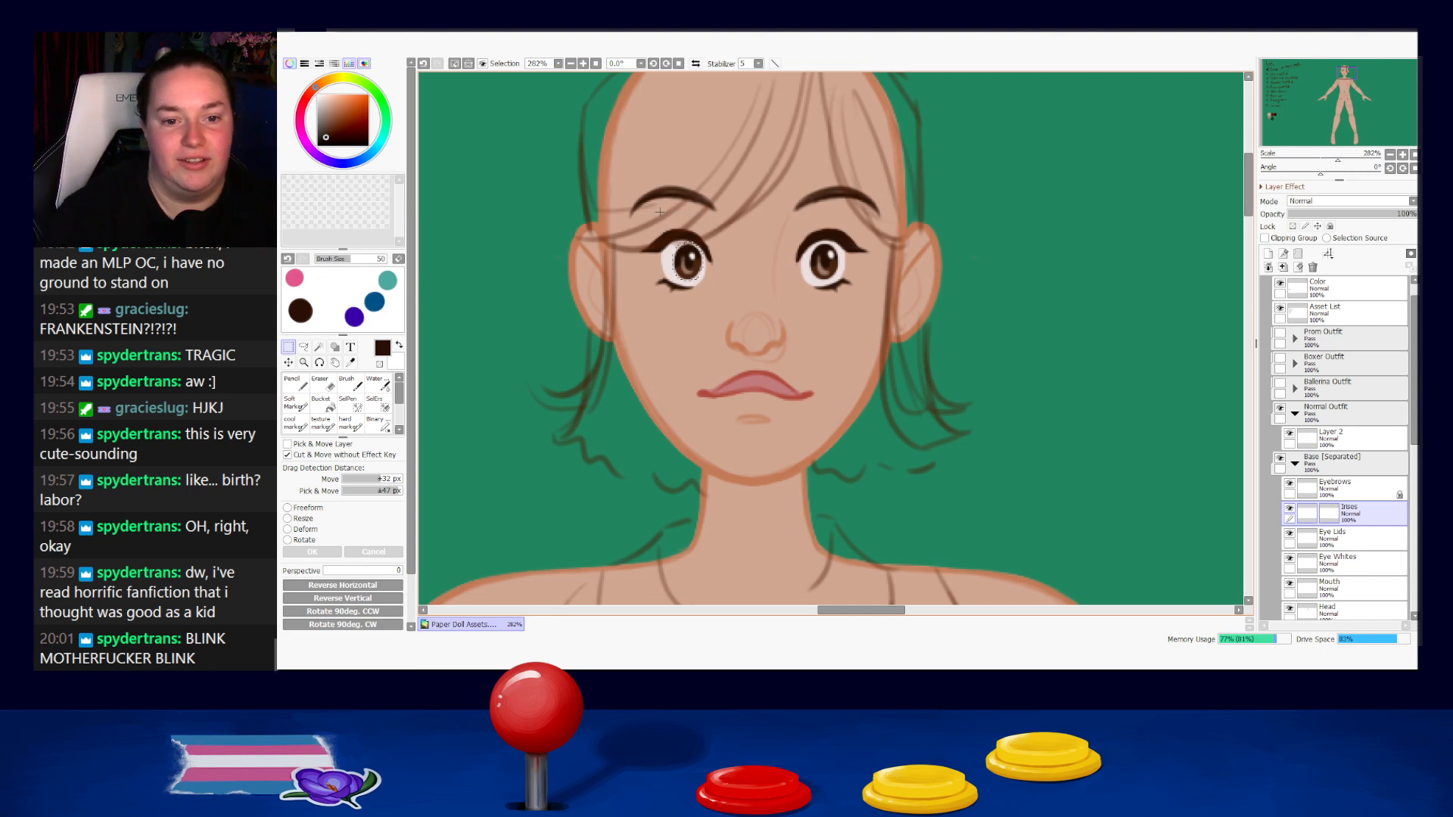
Select the right-hand iris, nudge it slightly right and clear the selection.
drag(853, 300, 804, 227)
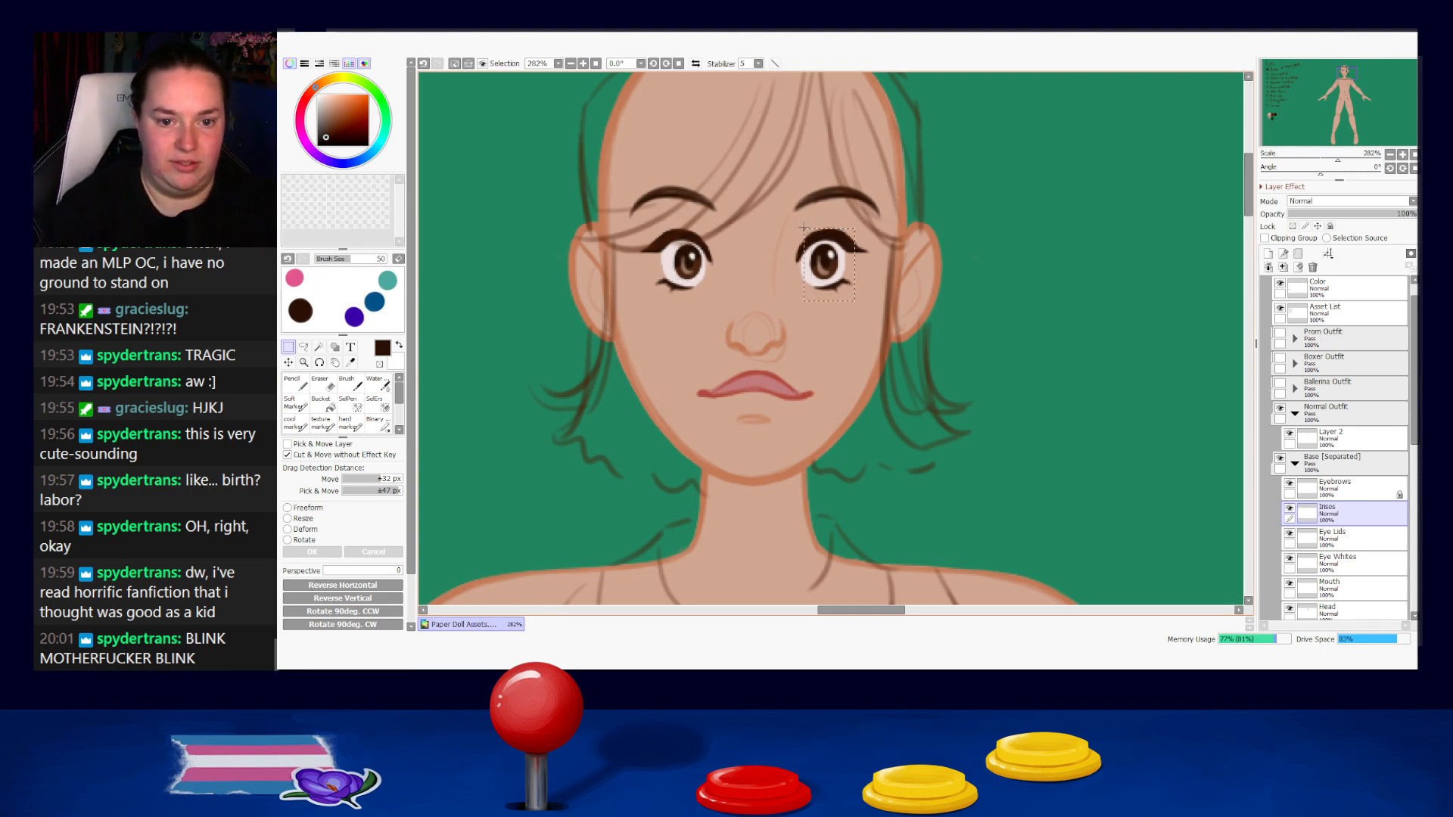
key(ctrl+Left)
key(ctrl+Left)
key(Right)
key(Right)
key(Right)
key(Right)
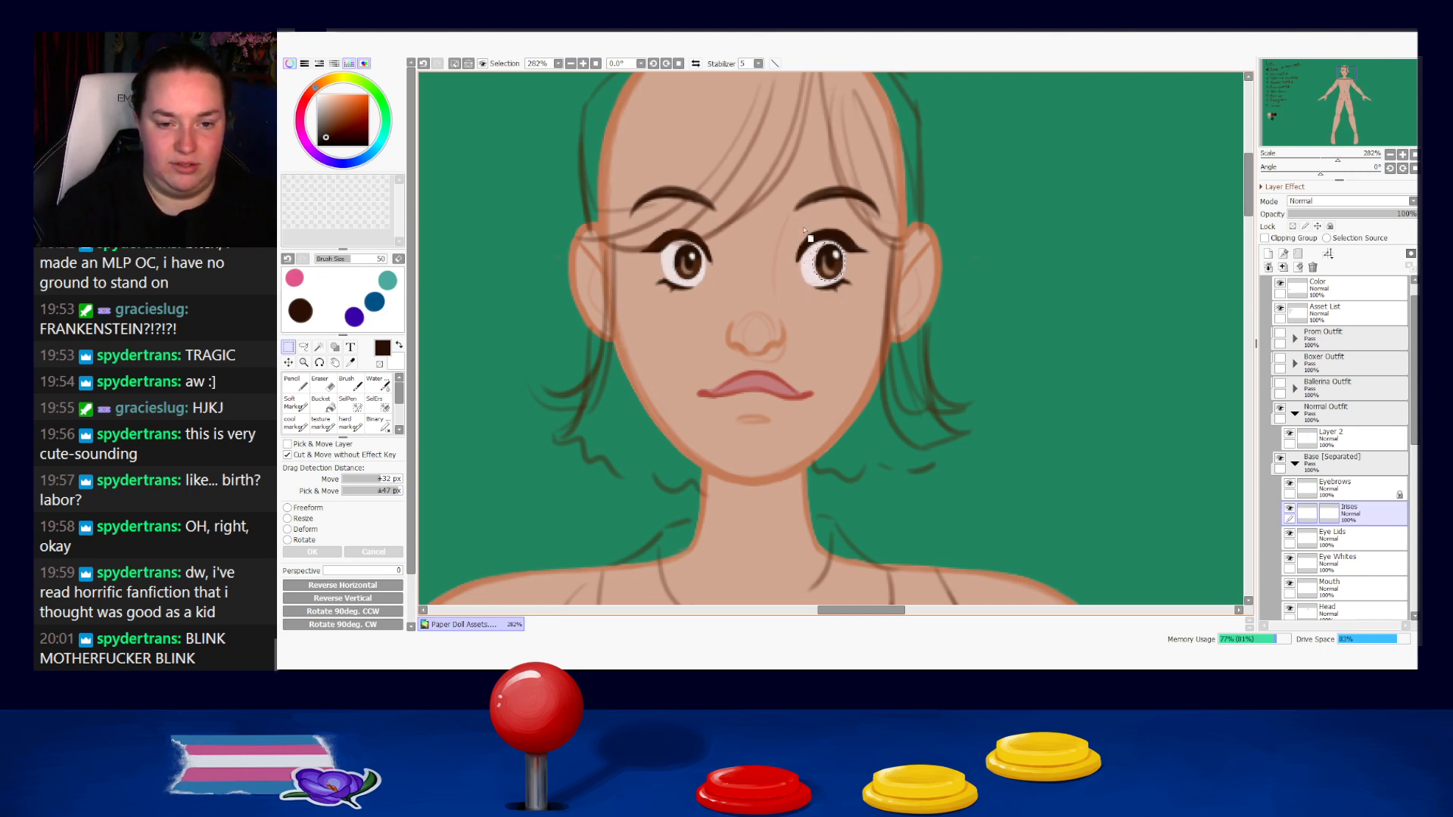
key(ctrl+d)
Select both irises together and shift them slightly left with a freeform transform.
scroll(834, 364, down, 4)
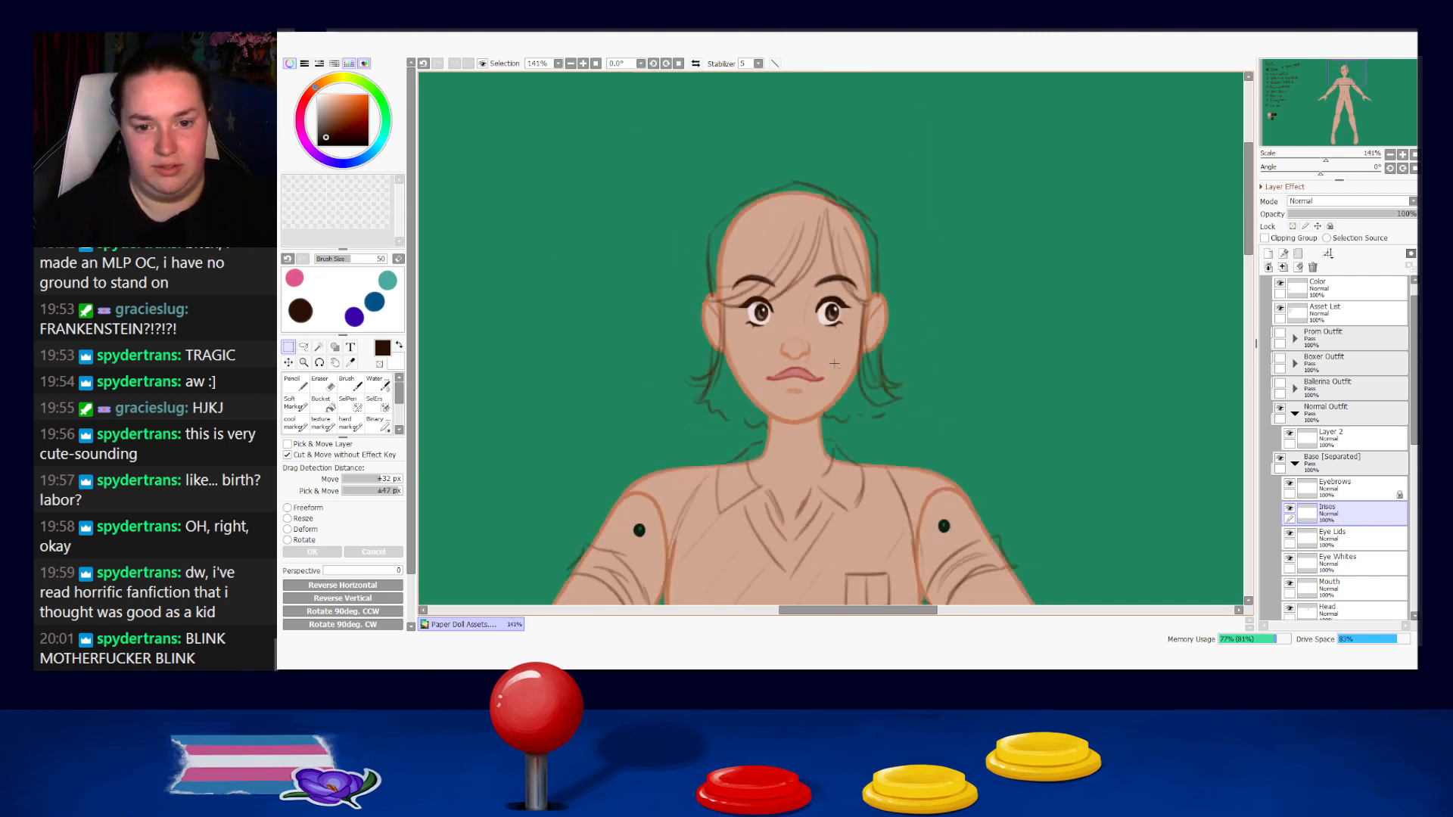
scroll(833, 364, down, 1)
scroll(825, 333, up, 5)
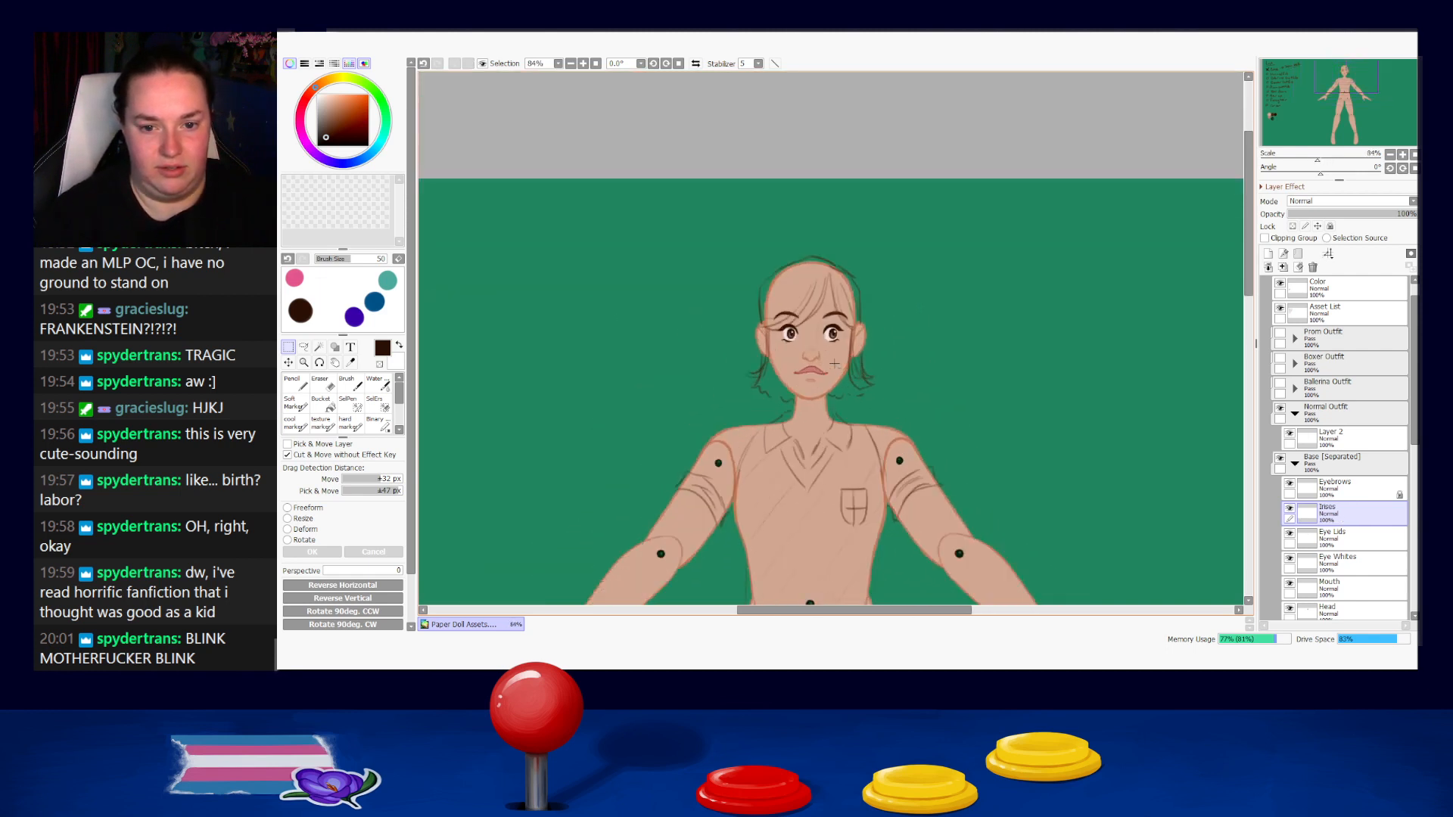
scroll(817, 302, up, 3)
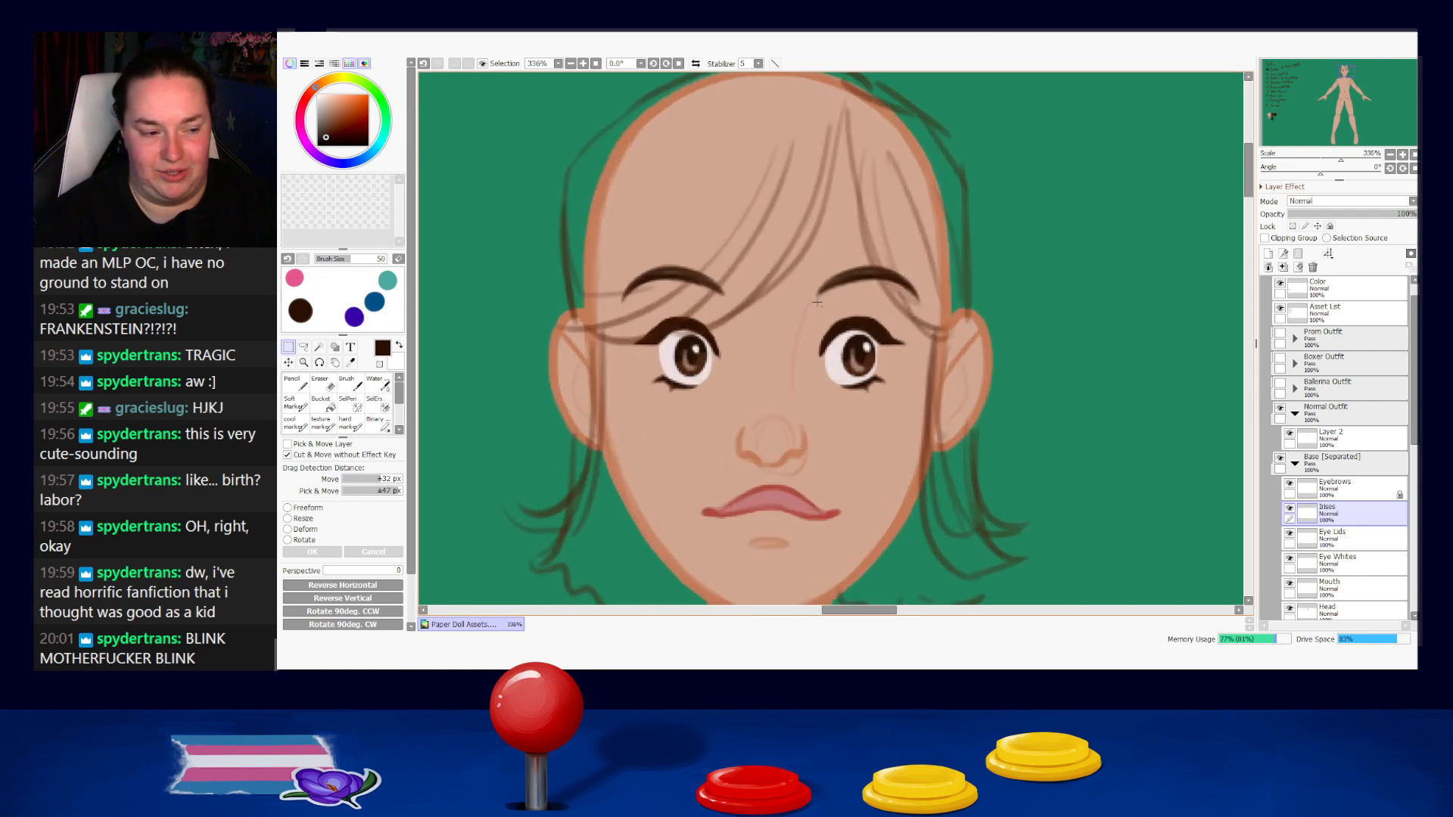
scroll(774, 323, down, 1)
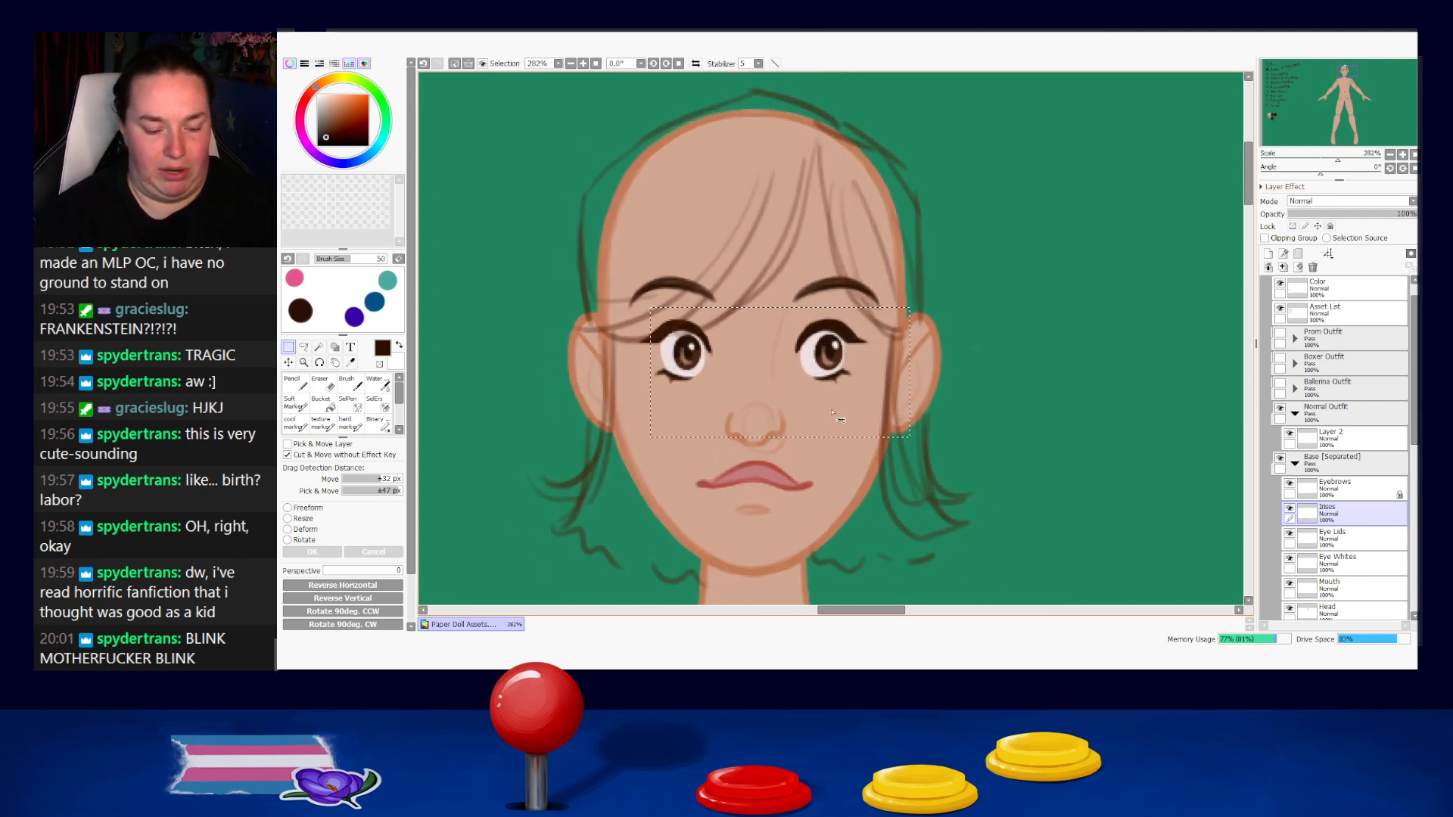
key(ctrl+t)
drag(667, 327, 654, 320)
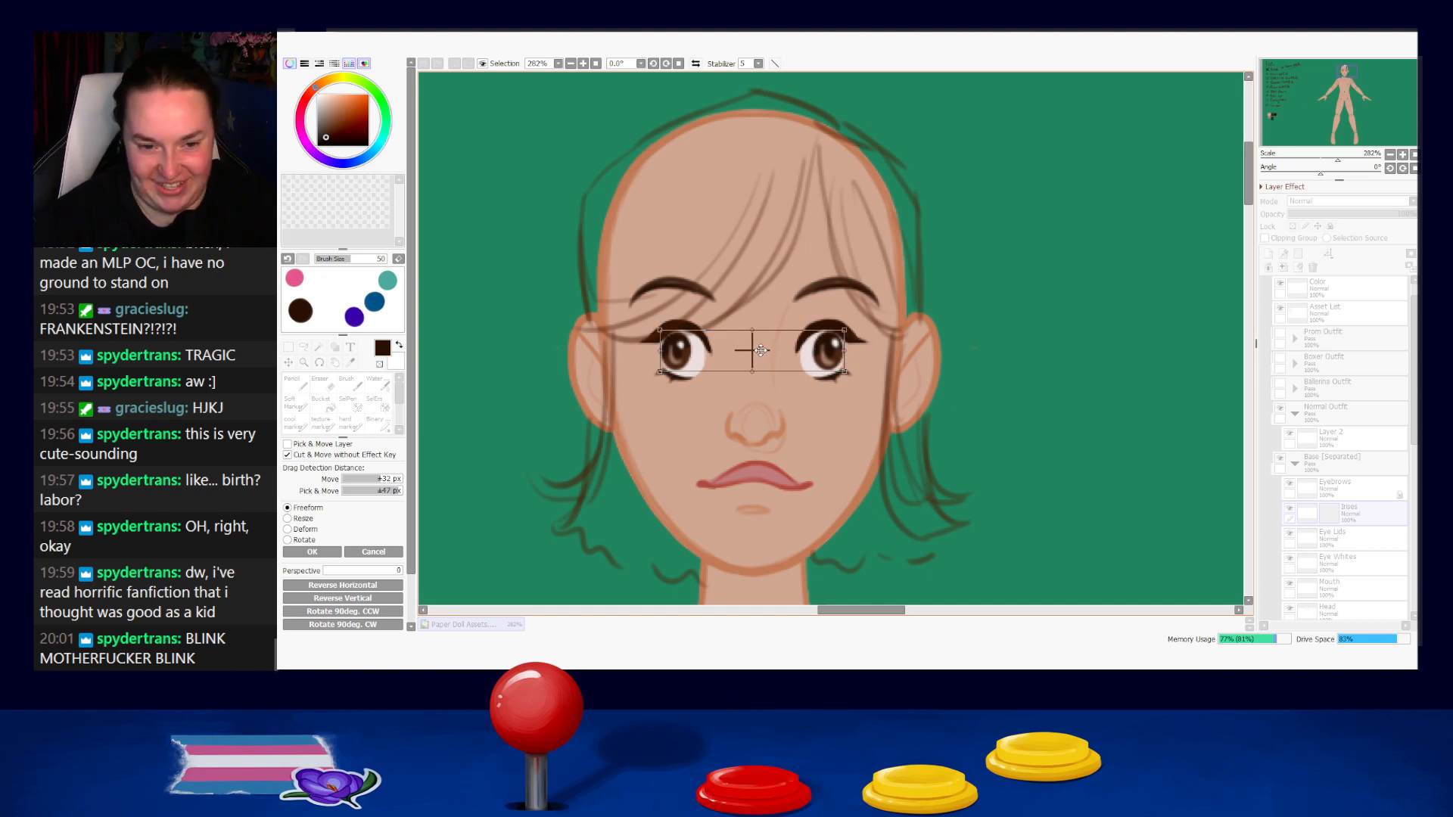
key(Return)
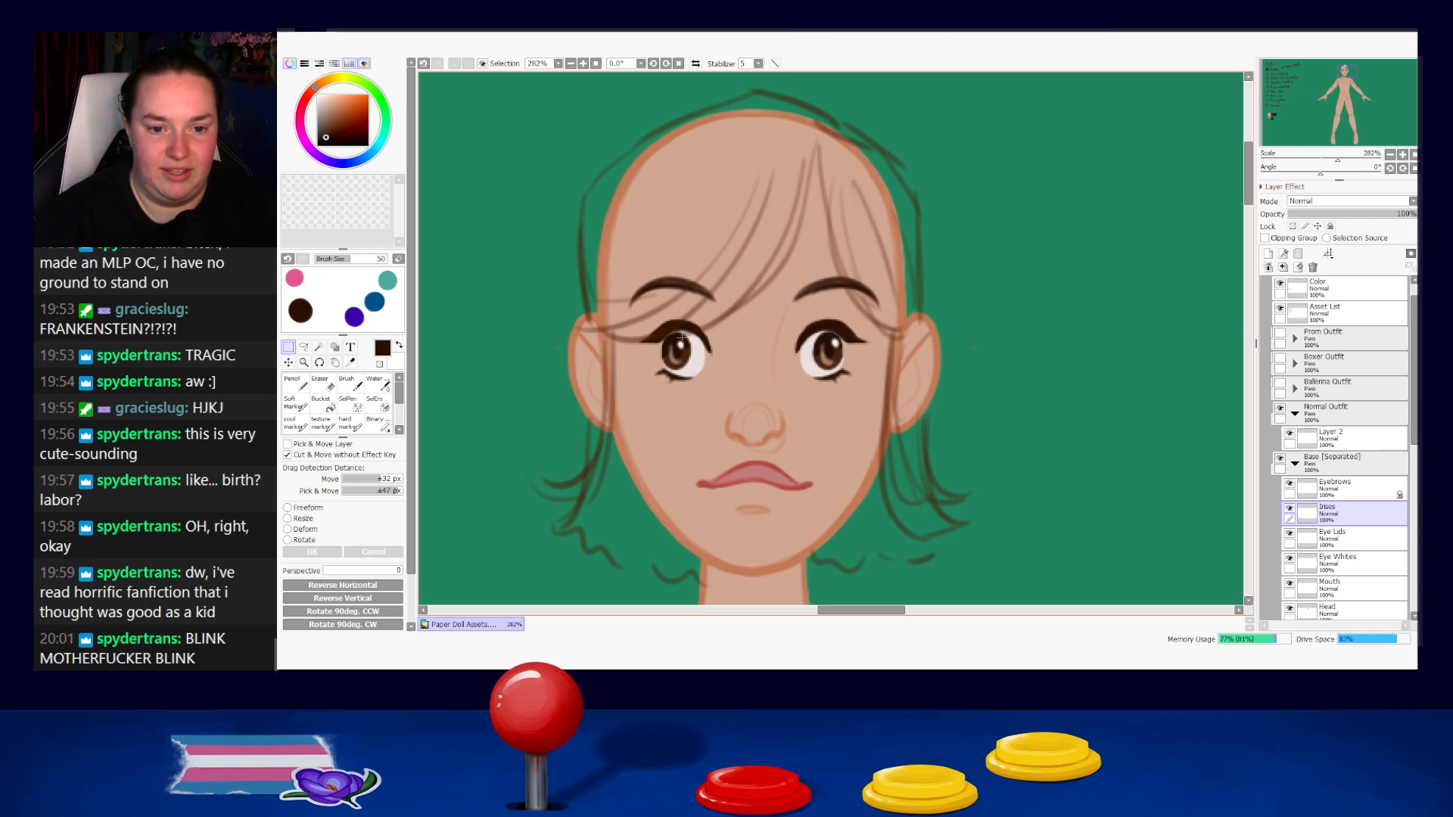
Nudge only the left-hand iris back toward the nose and clear the selection.
drag(655, 323, 711, 392)
key(Right)
key(Right)
key(Right)
key(Right)
key(Right)
key(Right)
key(Right)
key(Right)
key(Right)
key(Right)
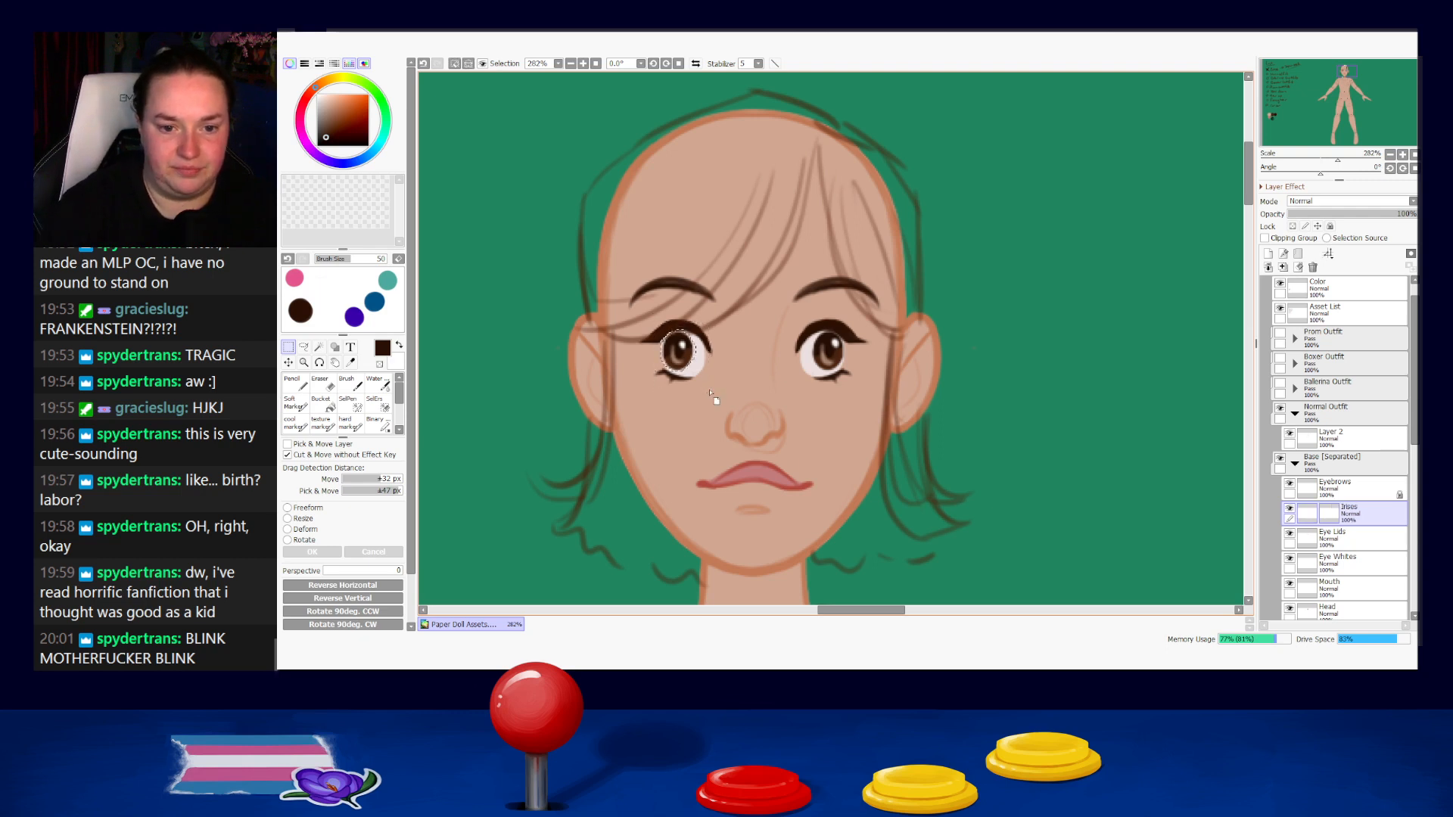
key(Left)
key(Left)
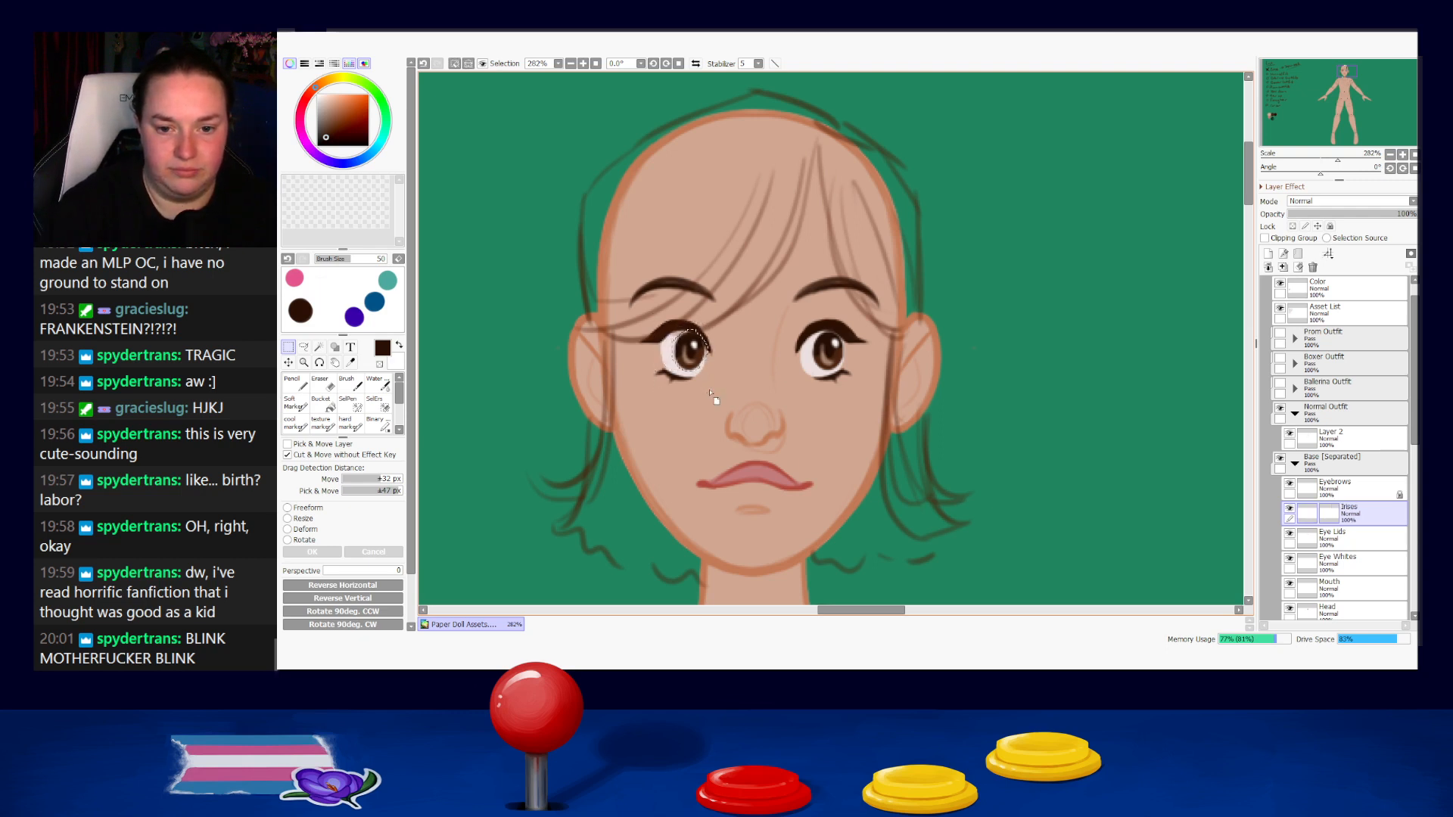
key(ctrl+d)
Select the right-hand iris alone, nudge it a touch to the right and deselect it.
scroll(756, 417, down, 5)
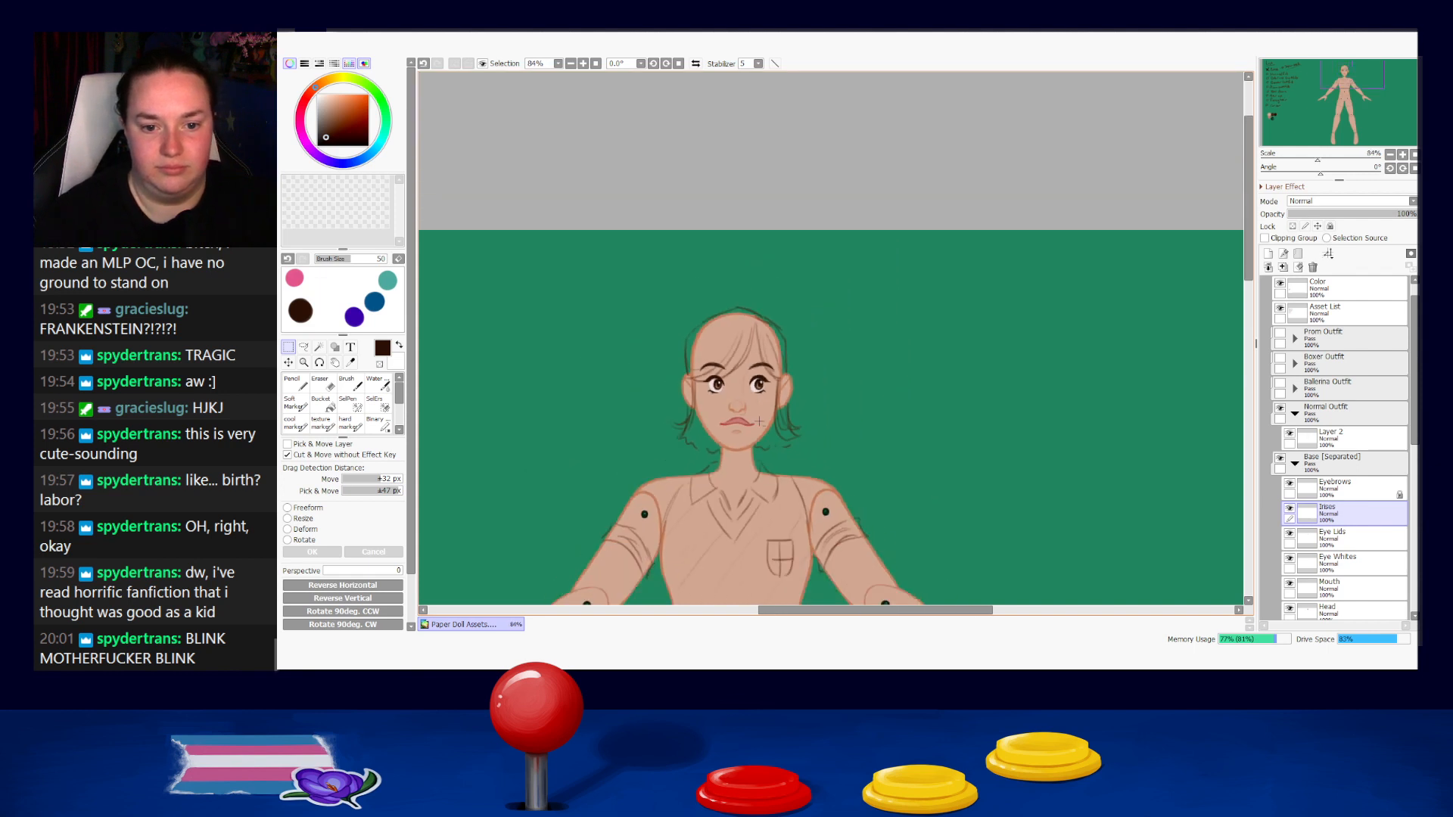
scroll(759, 421, up, 4)
drag(730, 301, 779, 347)
key(Right)
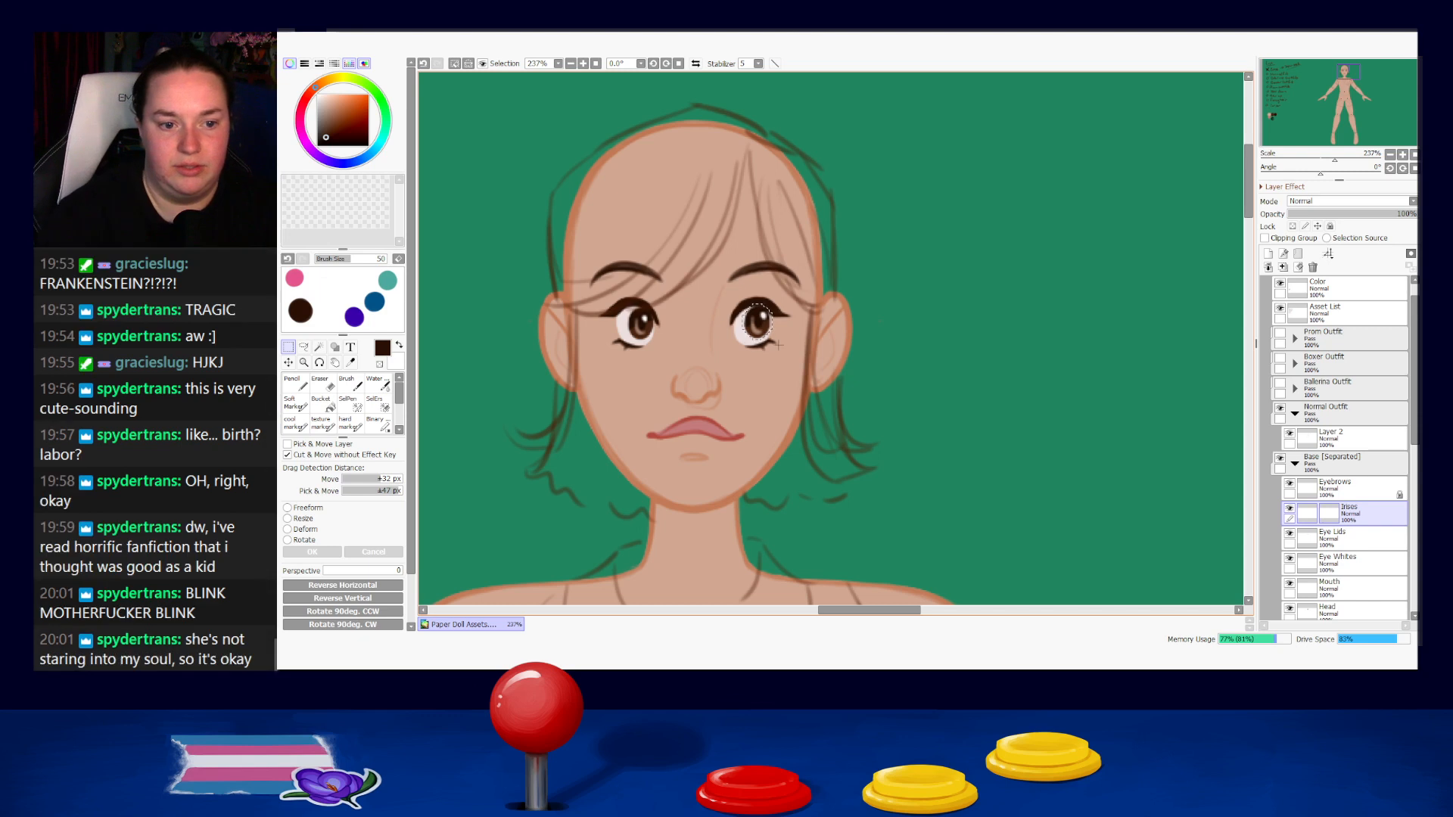
key(ctrl+d)
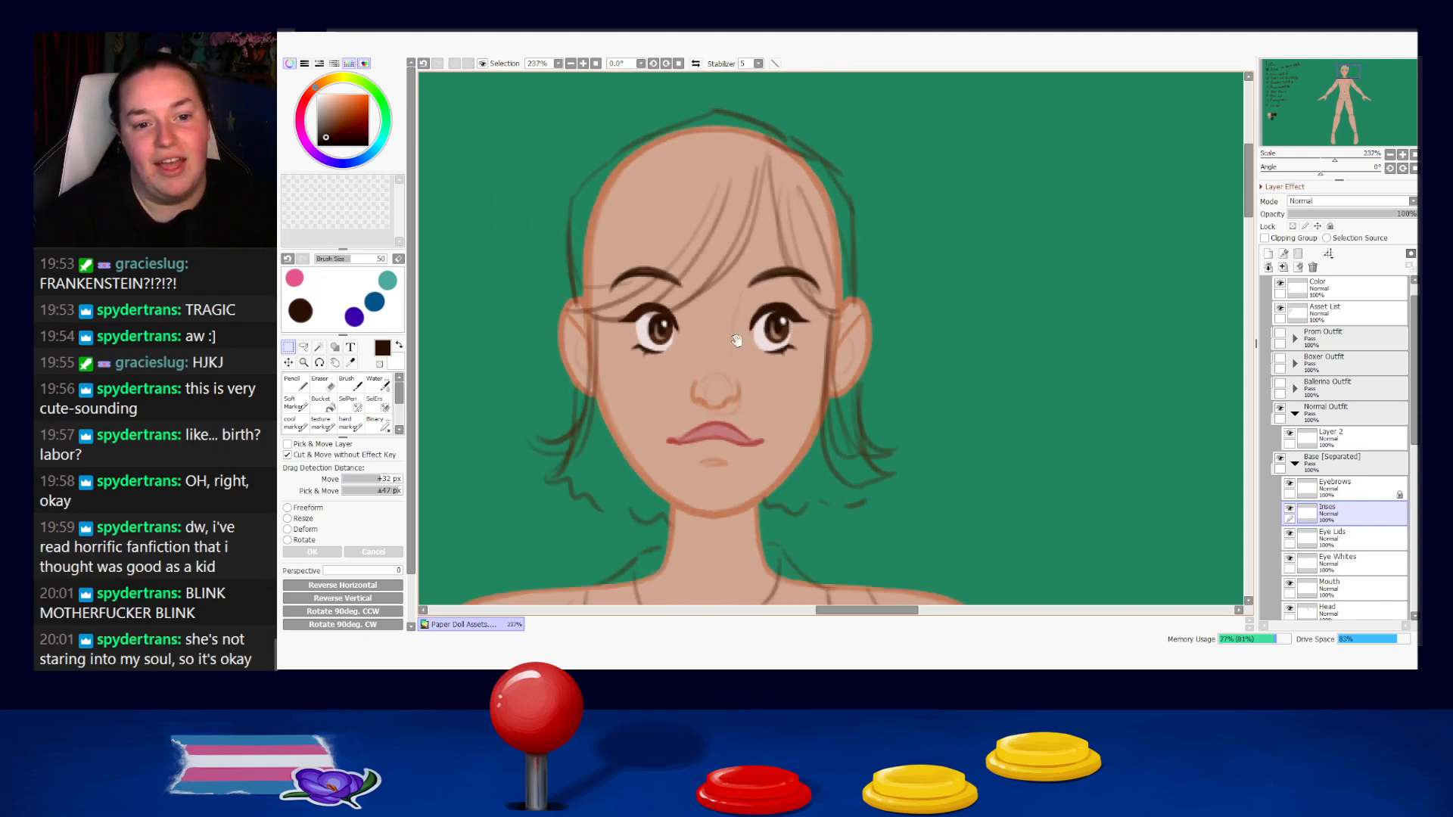
Switch to the Soft Marker brush, undo the test stroke beside the head and reduce the brush size.
drag(797, 352, 989, 370)
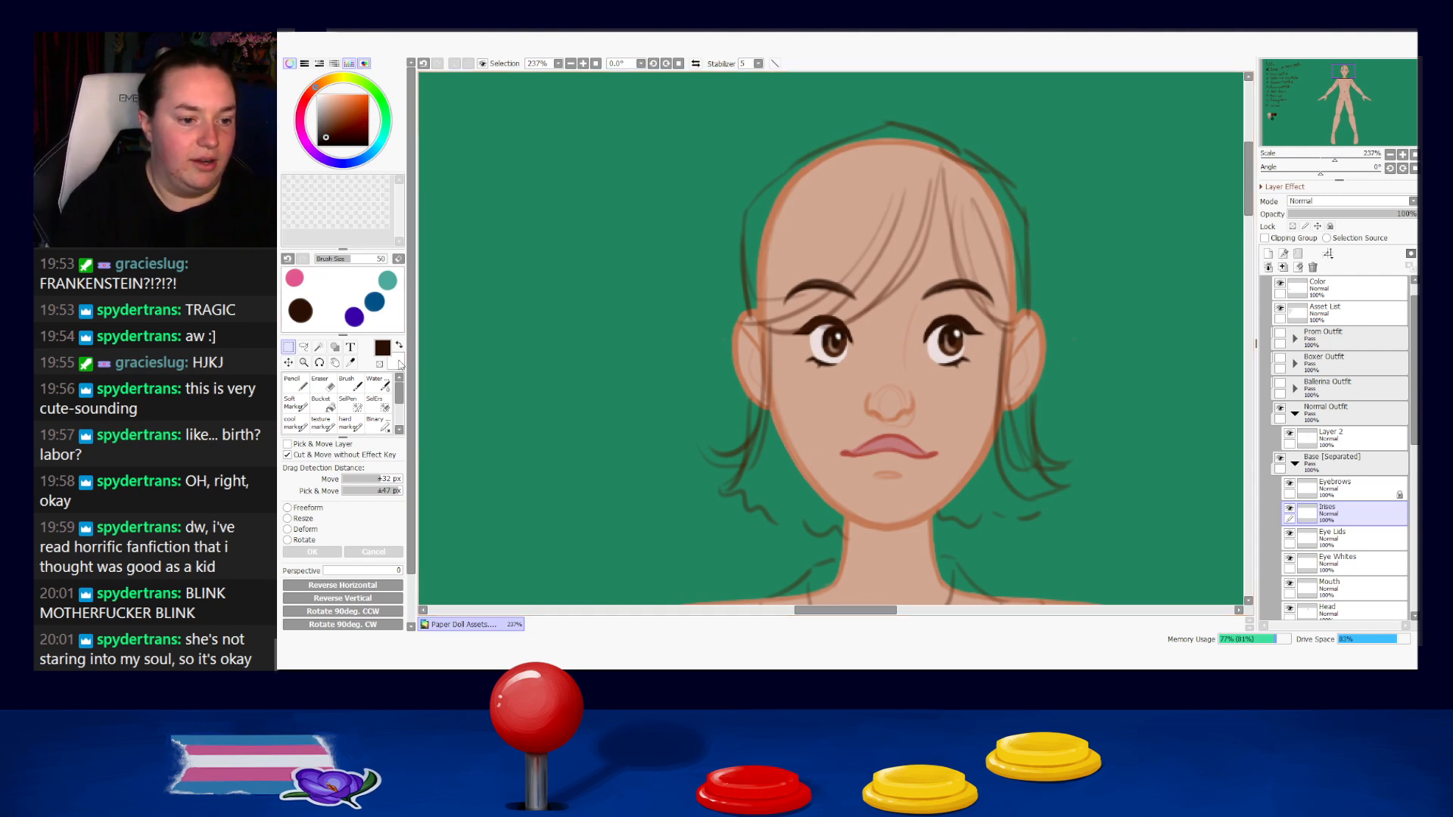
click(292, 402)
mouse_move(689, 286)
mouse_down()
mouse_move(697, 341)
mouse_move(752, 359)
mouse_up()
key(ctrl+z)
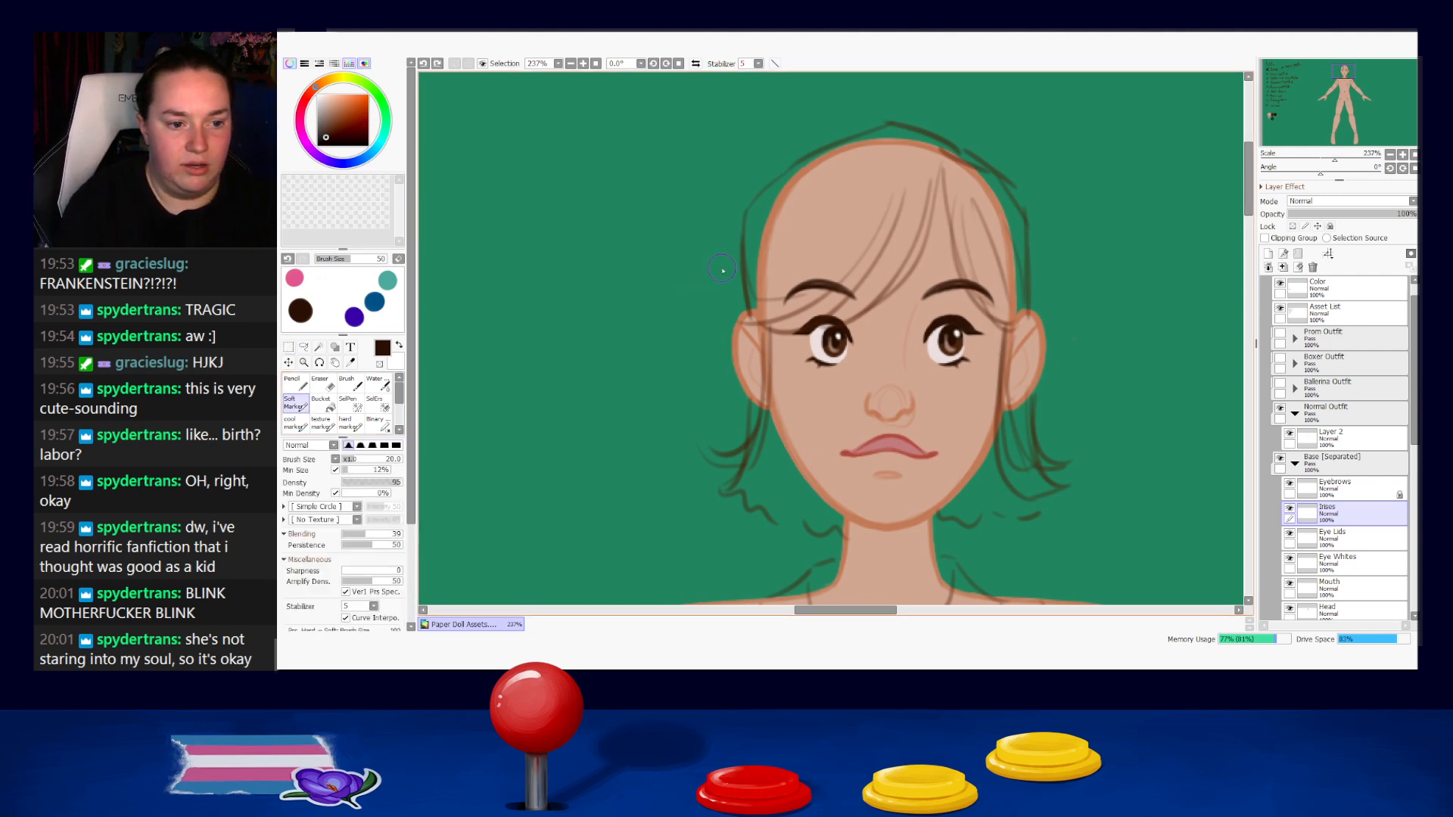
key(bracketleft)
key(bracketleft)
key(bracketleft)
key(bracketleft)
key(bracketleft)
key(bracketleft)
key(bracketleft)
key(bracketleft)
key(bracketleft)
Try to outline the hair along the sketched contour, from the left side of the head up to the crown.
drag(739, 218, 755, 326)
key(ctrl+z)
drag(740, 210, 754, 318)
key(ctrl+z)
drag(745, 204, 743, 281)
key(ctrl+z)
key(ctrl+z)
mouse_move(749, 201)
mouse_down()
mouse_move(742, 271)
mouse_move(761, 196)
mouse_move(811, 157)
mouse_up()
key(ctrl+z)
key(ctrl+z)
drag(752, 200, 816, 151)
key(ctrl+z)
drag(745, 230, 752, 210)
drag(813, 155, 880, 129)
key(ctrl+z)
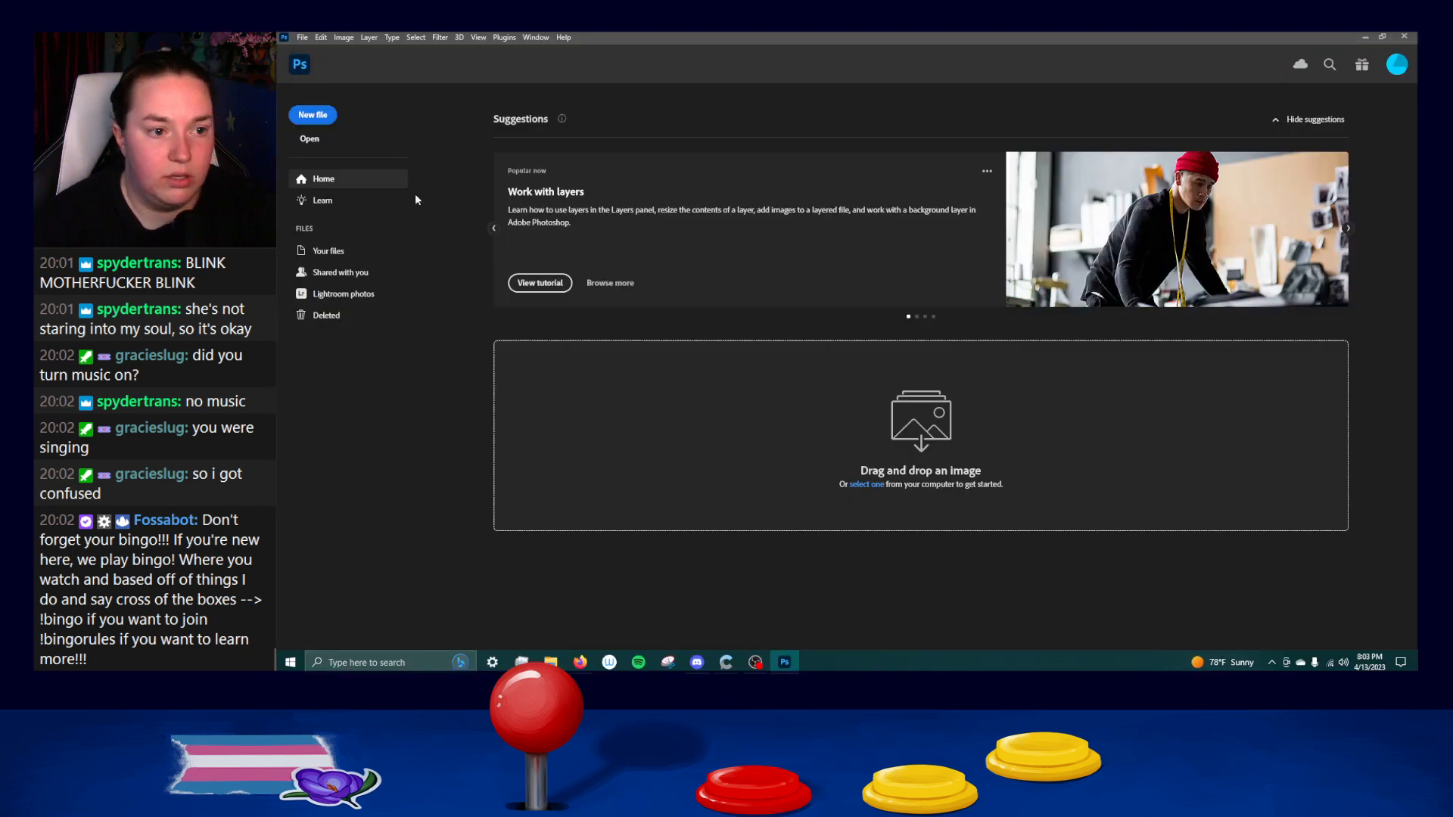
Open the Paper Doll Assets file from the USB drive on the computer.
click(307, 138)
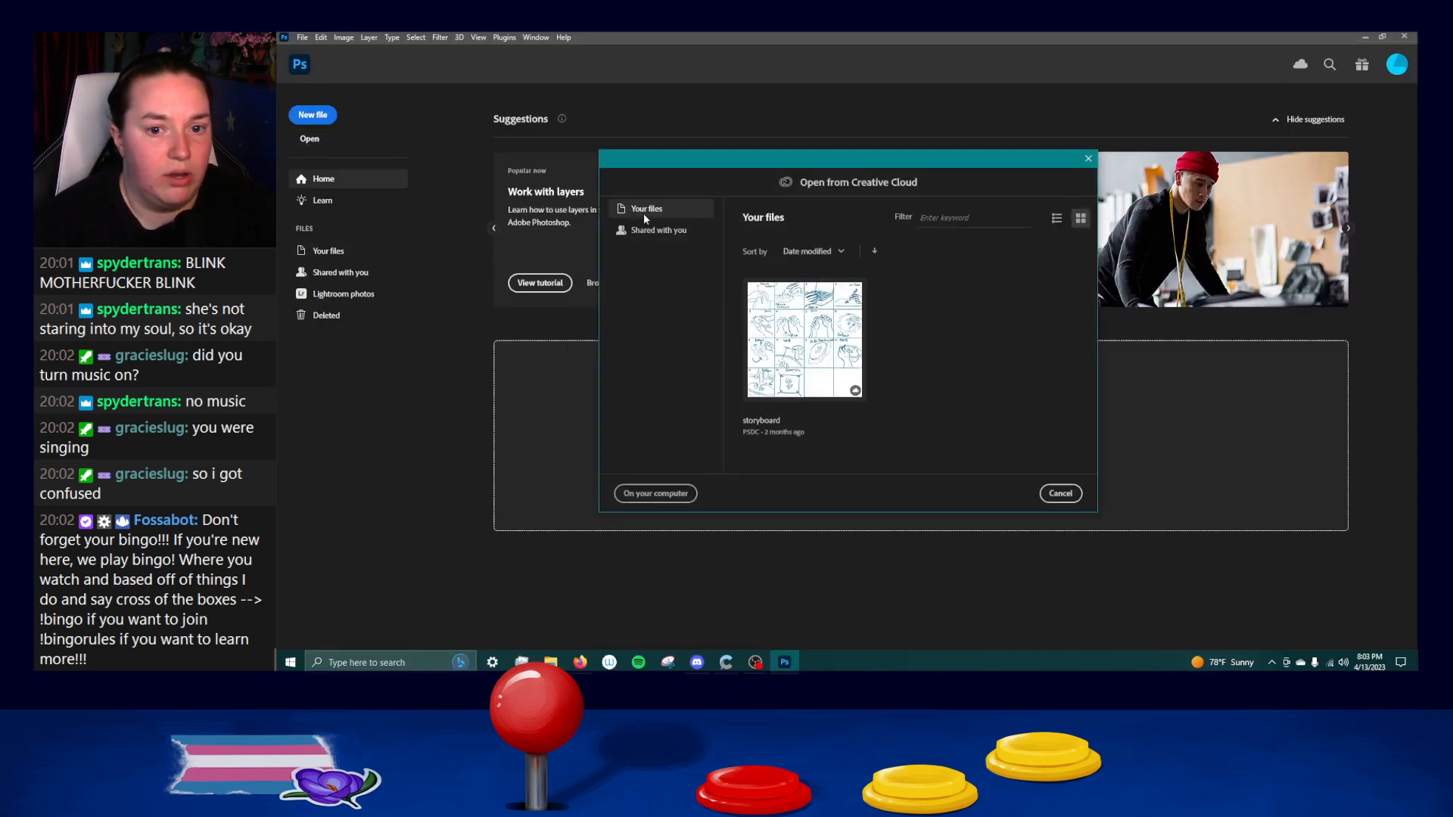
click(657, 490)
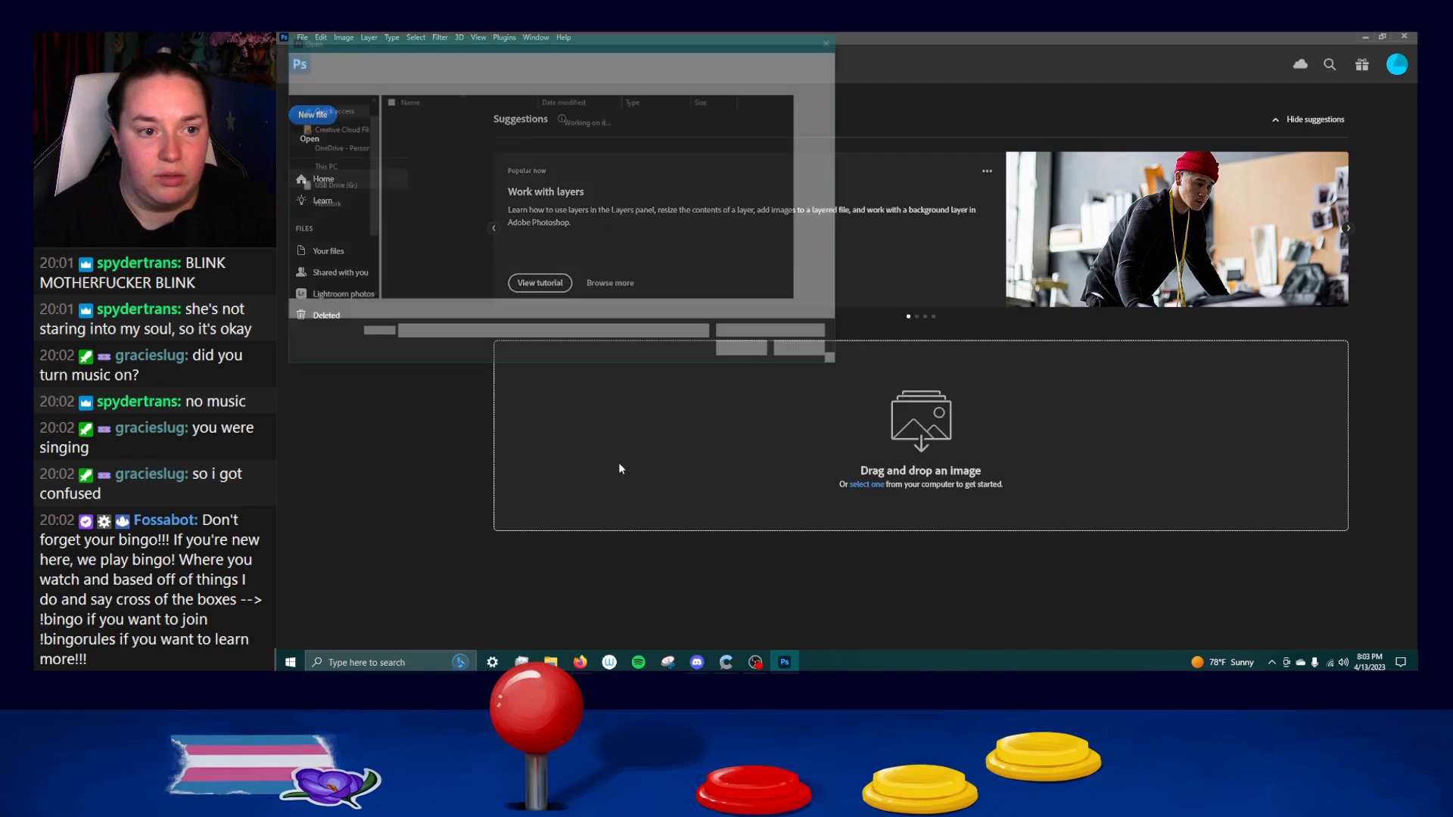
click(348, 284)
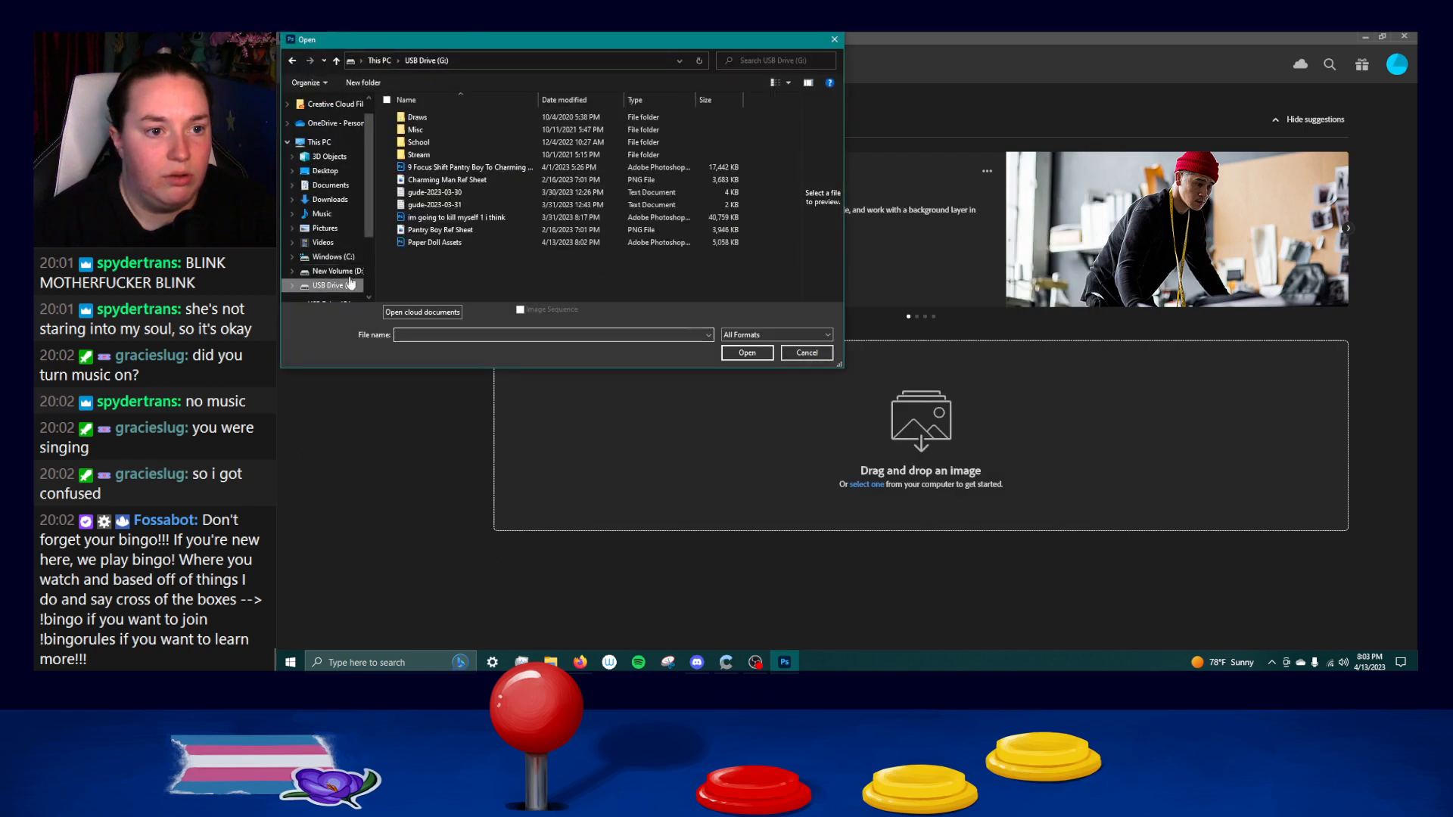
click(443, 243)
click(738, 354)
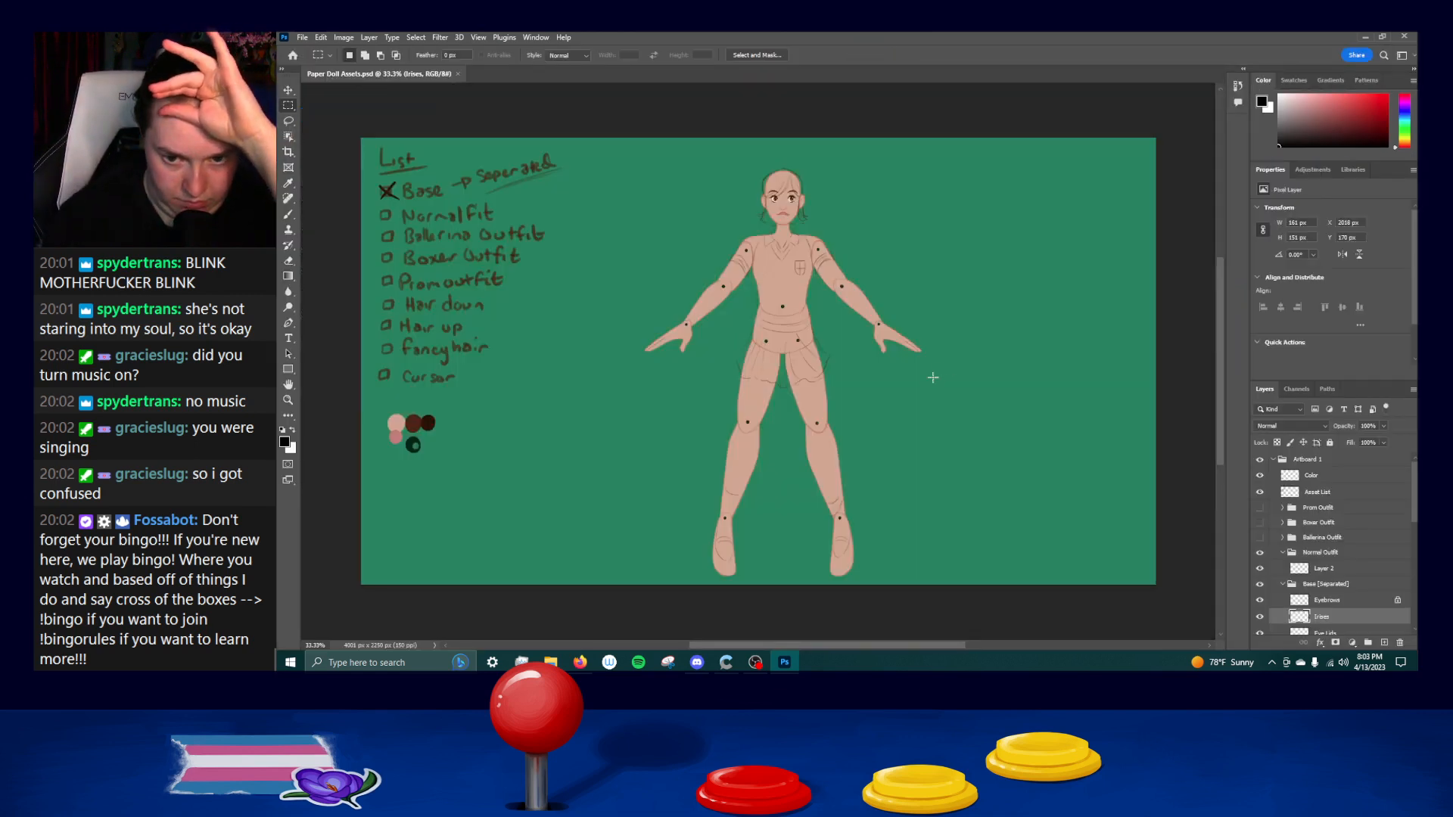
Clear the stray marquee over the doll's legs, and switch to the Brush tool, undoing its test stroke.
drag(942, 372, 655, 473)
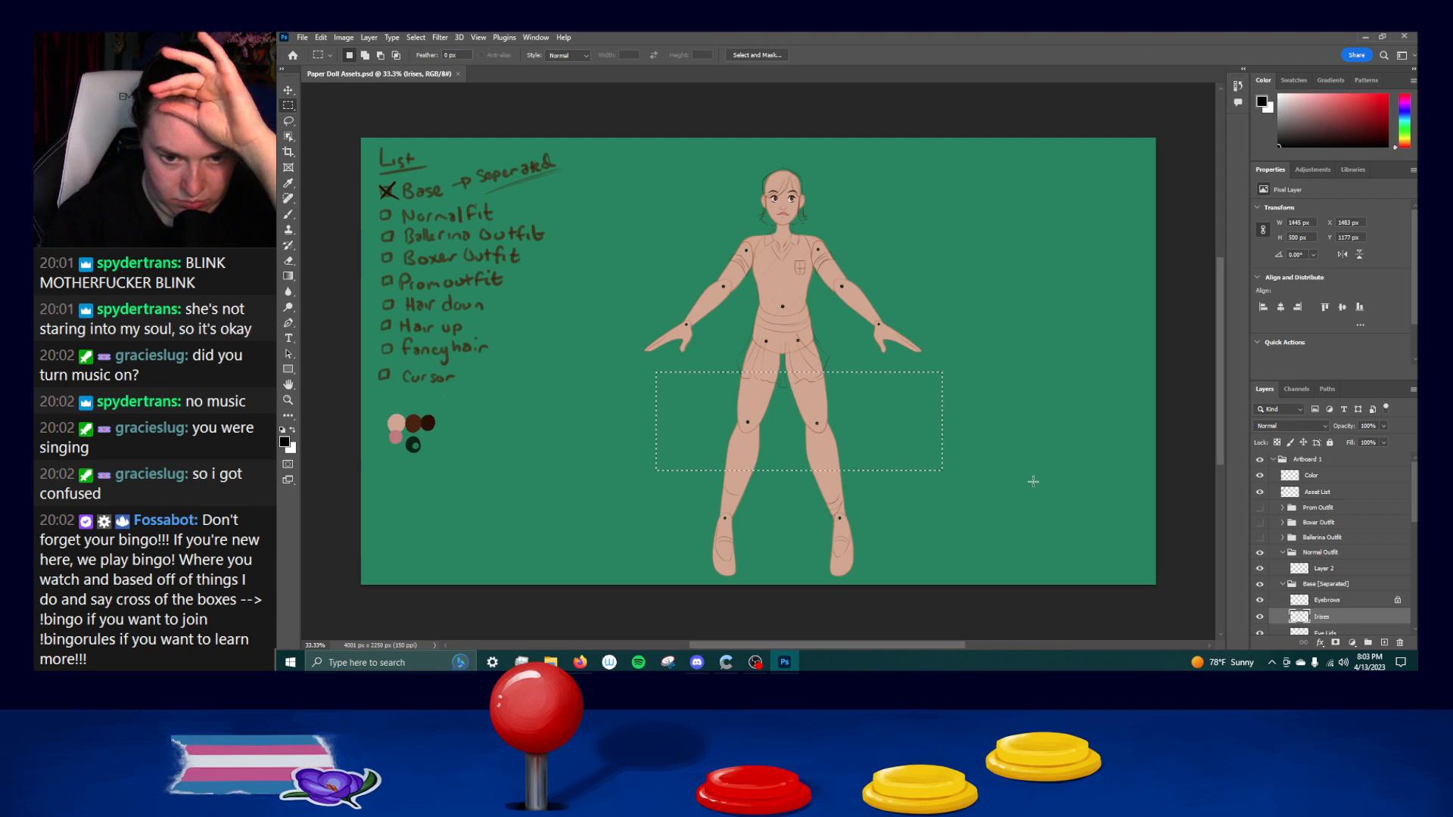
click(1031, 479)
key(b)
drag(971, 378, 664, 476)
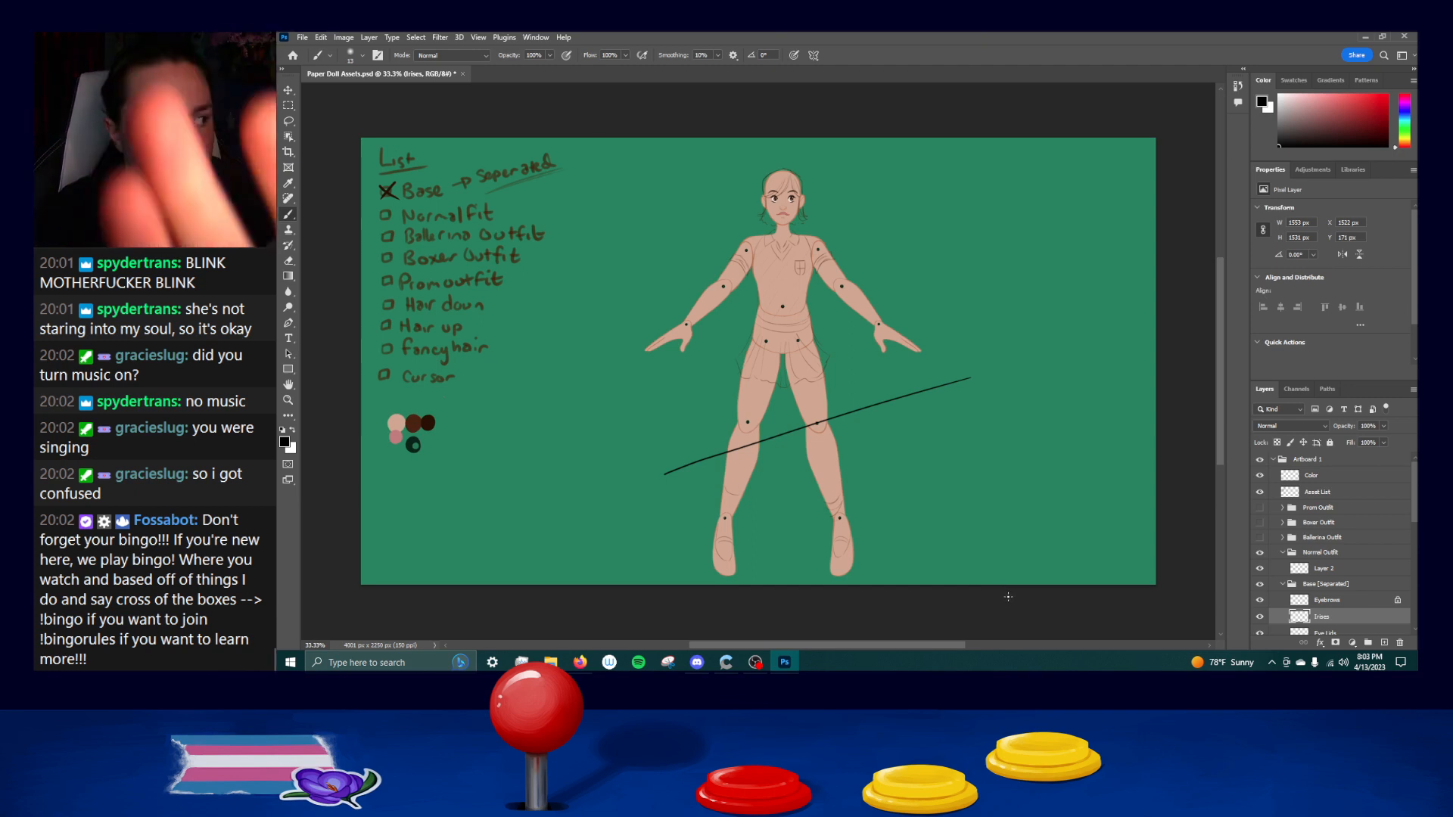
key(ctrl+z)
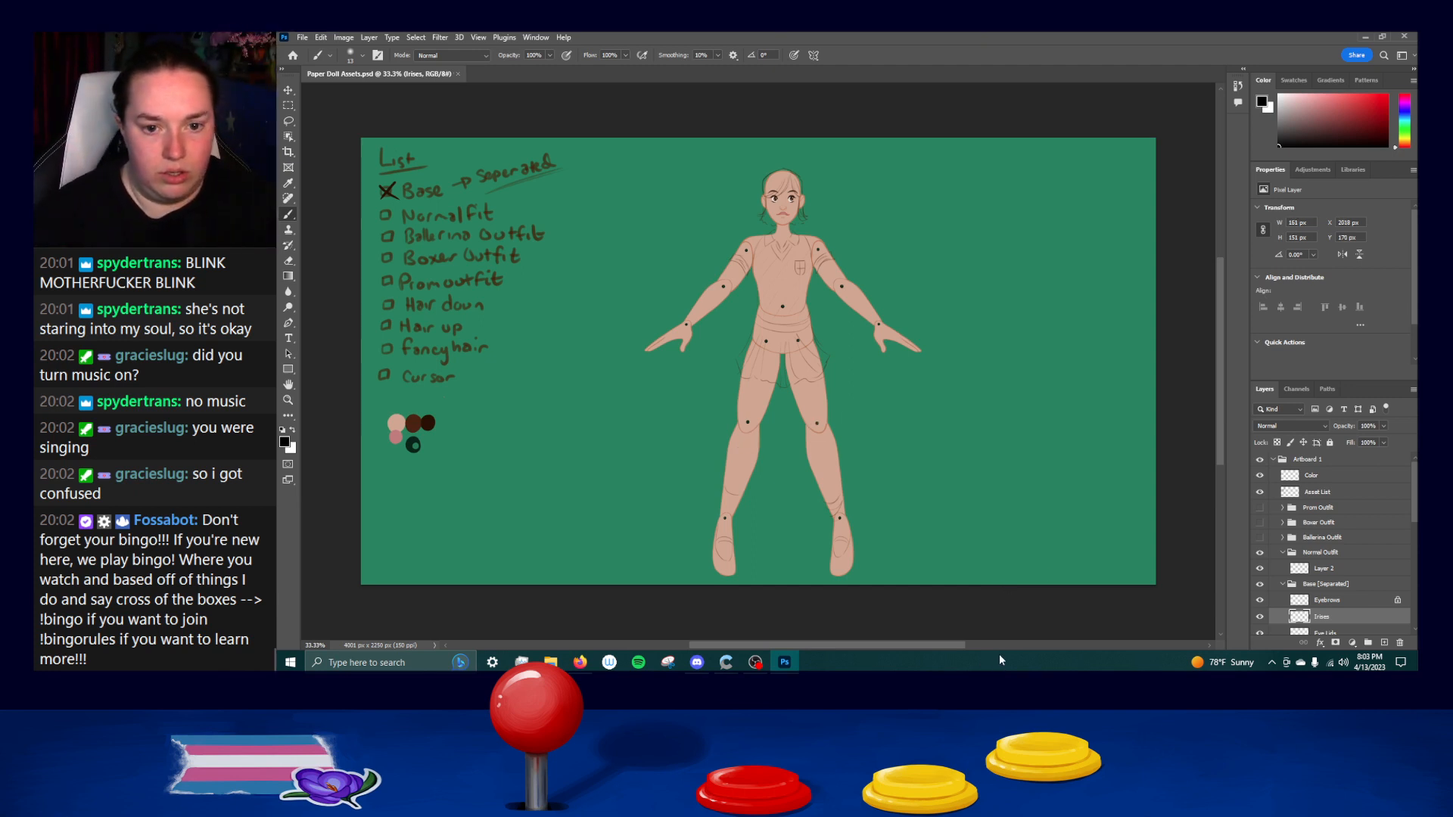
Delete all the default swatch groups, from RGB through Pale, from the swatches.
click(1294, 79)
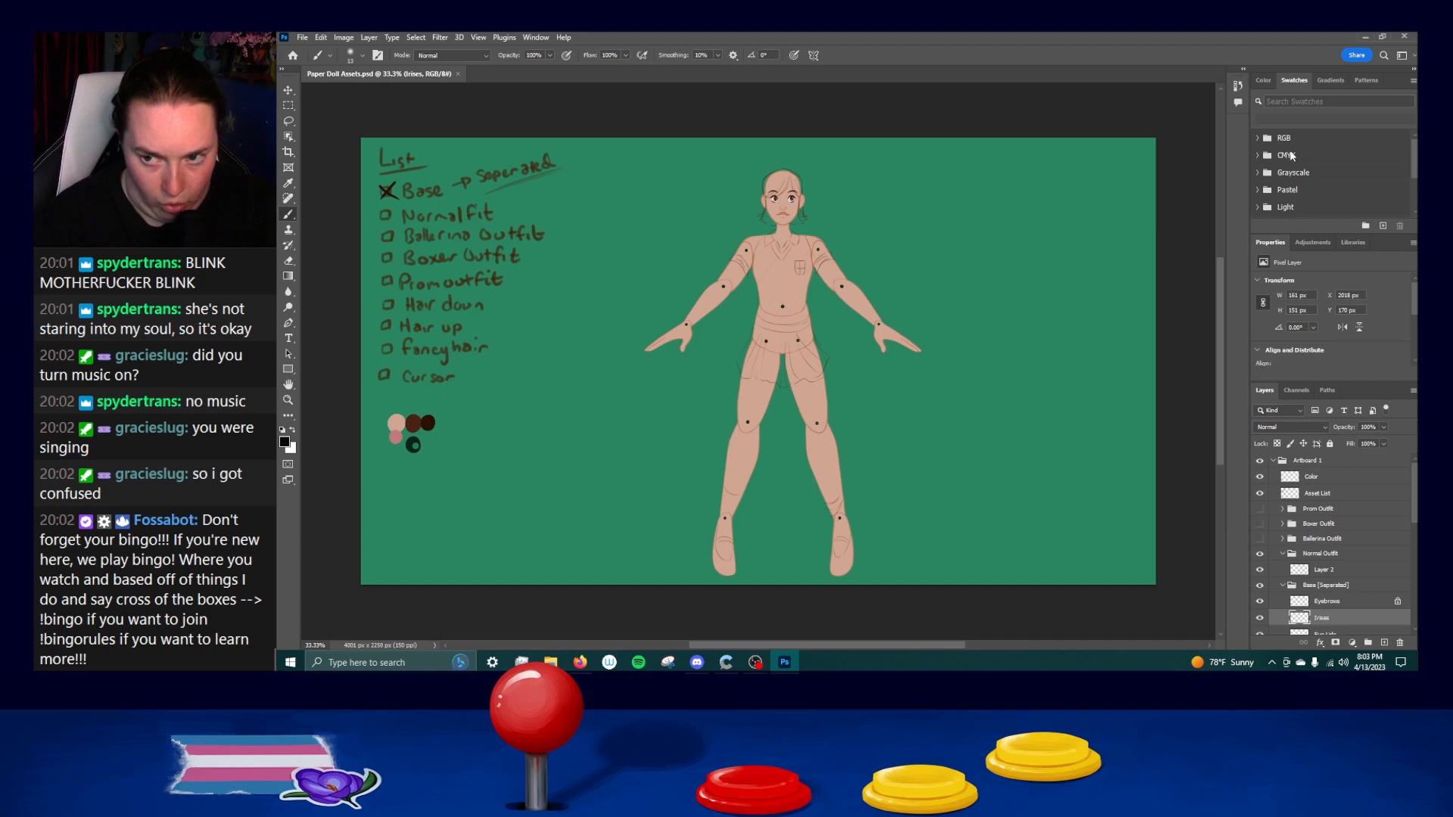
click(1300, 140)
scroll(1319, 195, down, 4)
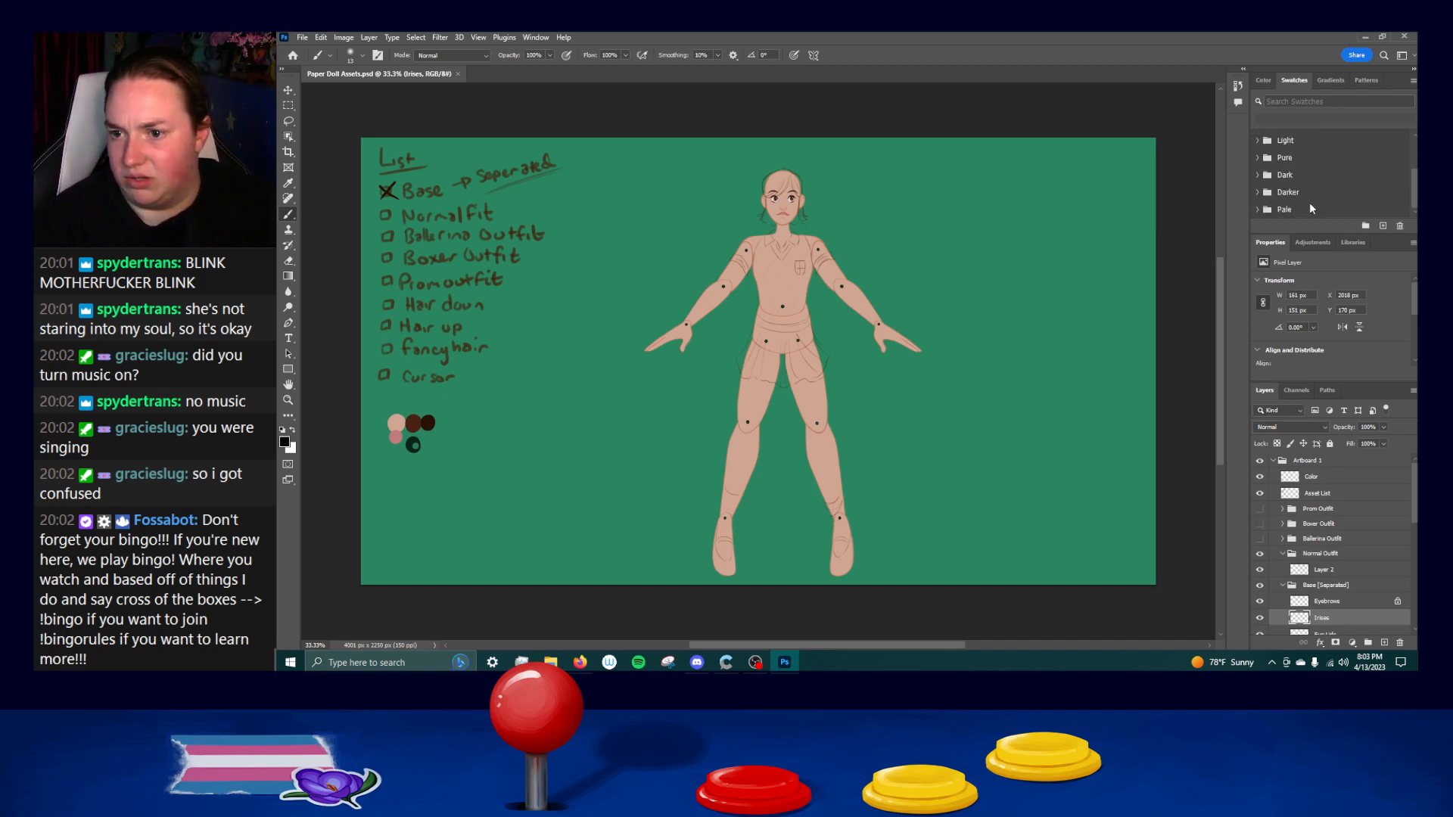
shift+click(1306, 206)
click(1399, 226)
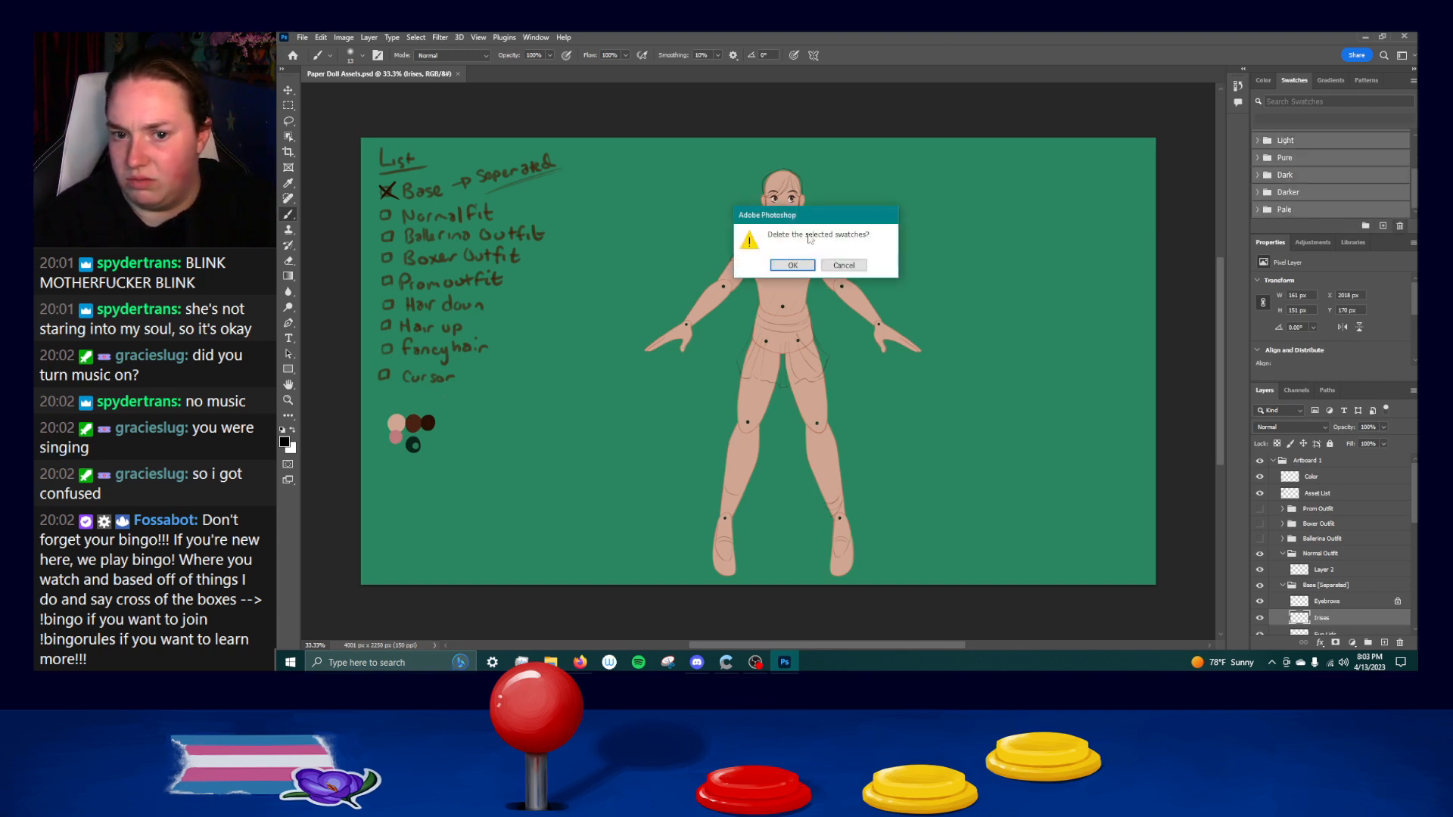
click(786, 267)
Sample the dark brown from the artwork and save it as a new swatch named Swatch 1, added to the current library.
scroll(395, 191, up, 3)
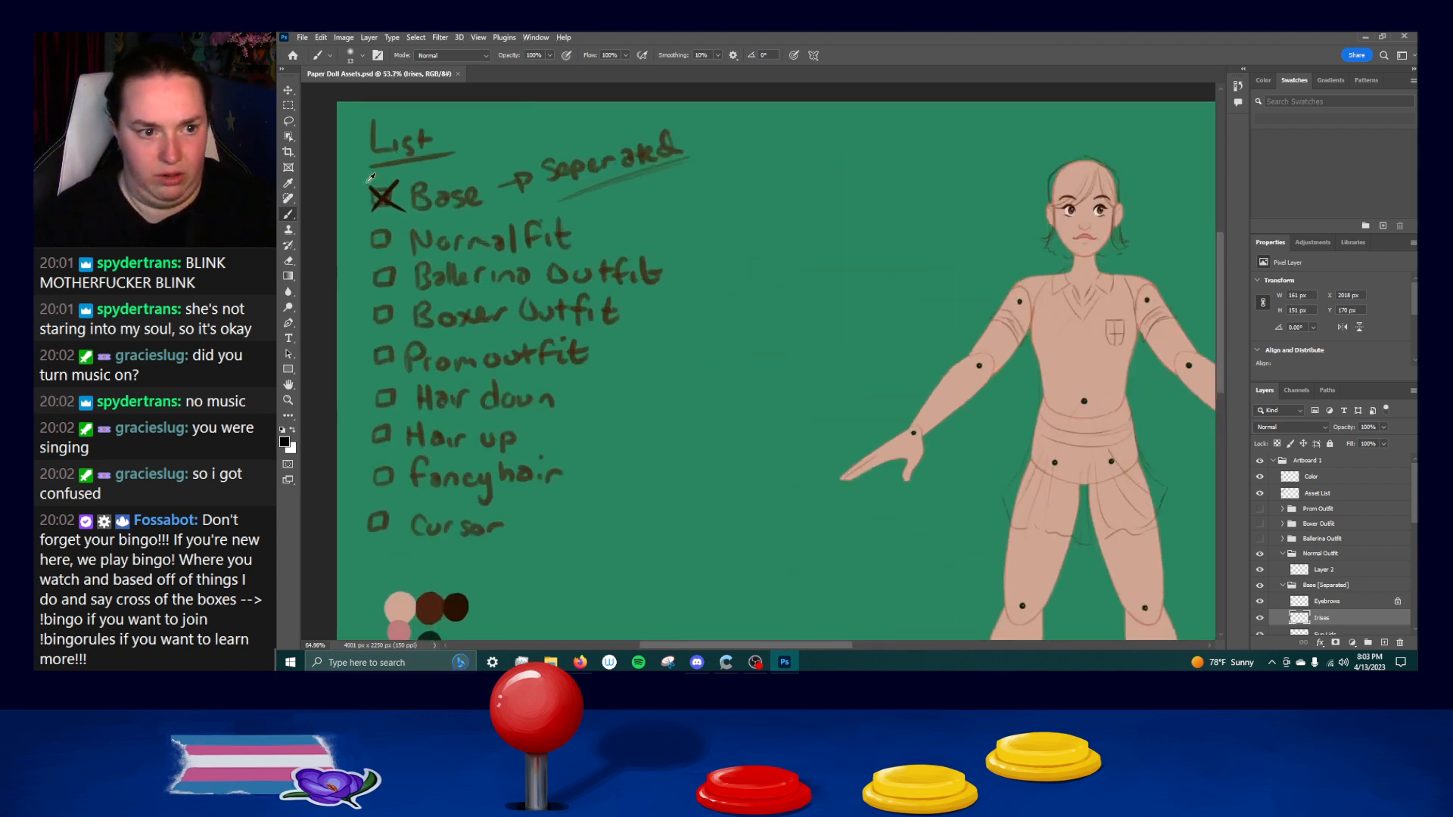
scroll(1147, 317, down, 2)
scroll(1147, 317, down, 4)
drag(1174, 309, 672, 212)
click(1382, 226)
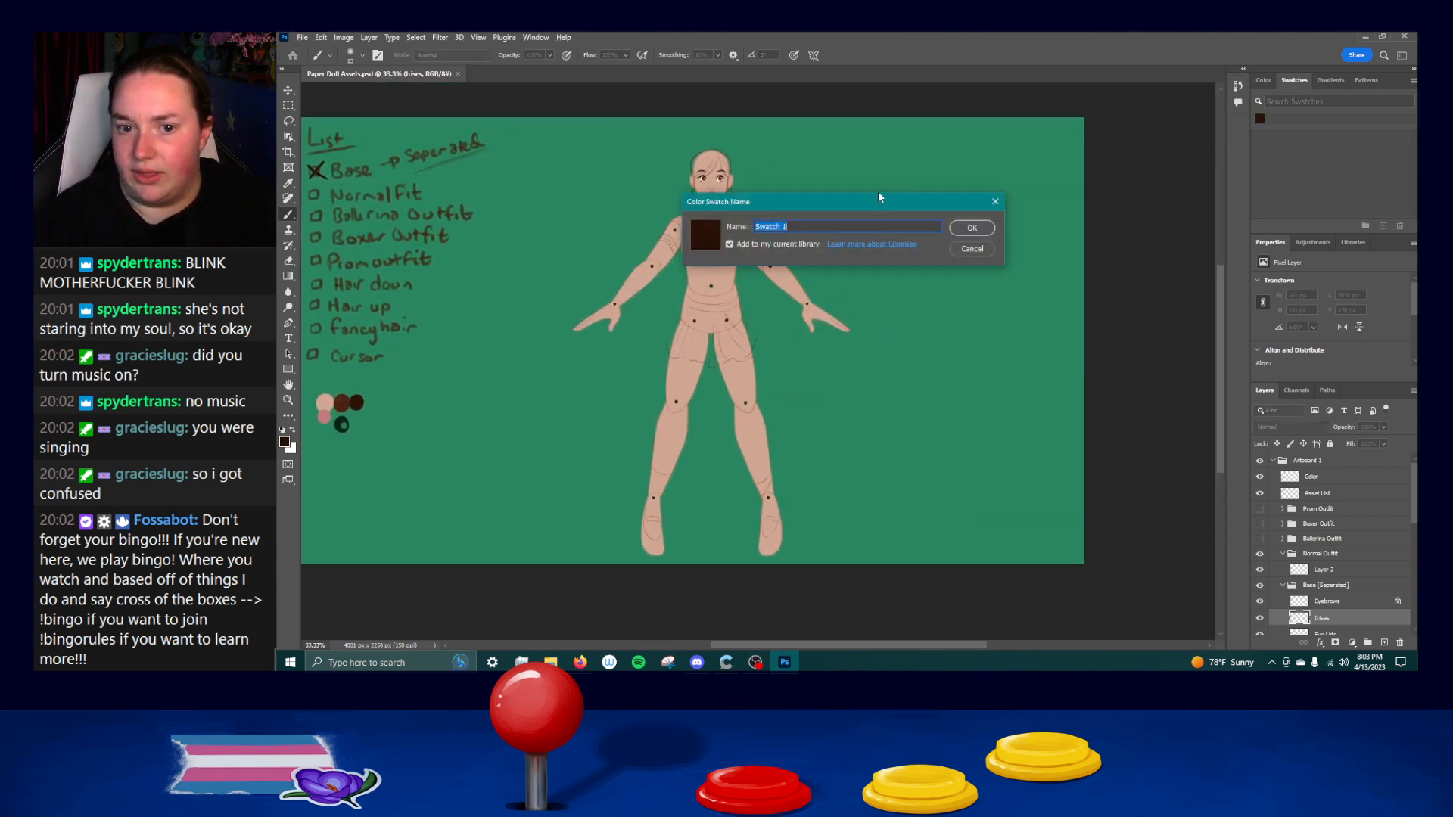
click(967, 230)
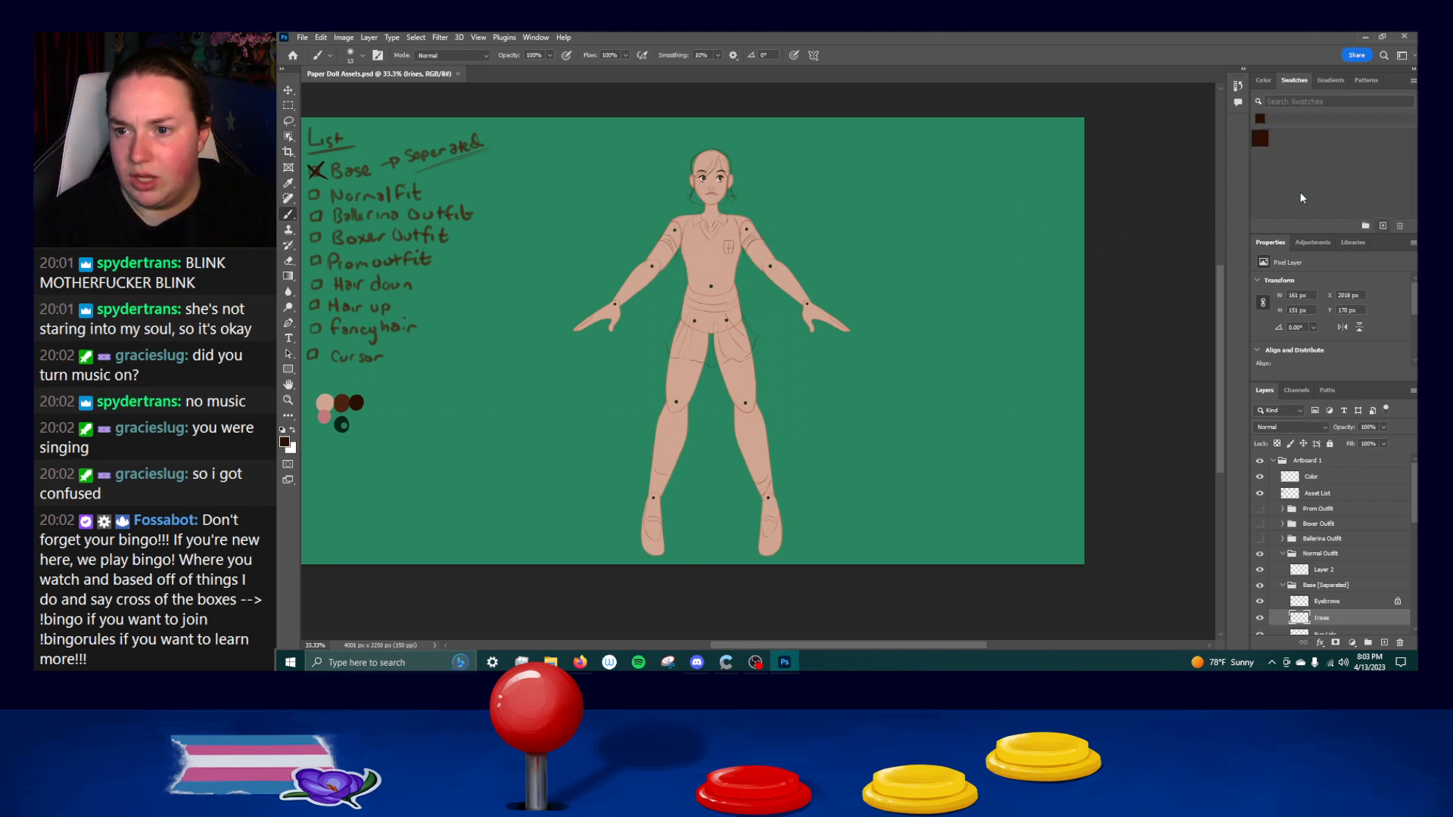
Detach Libraries from its panel group and close it.
drag(705, 187, 772, 189)
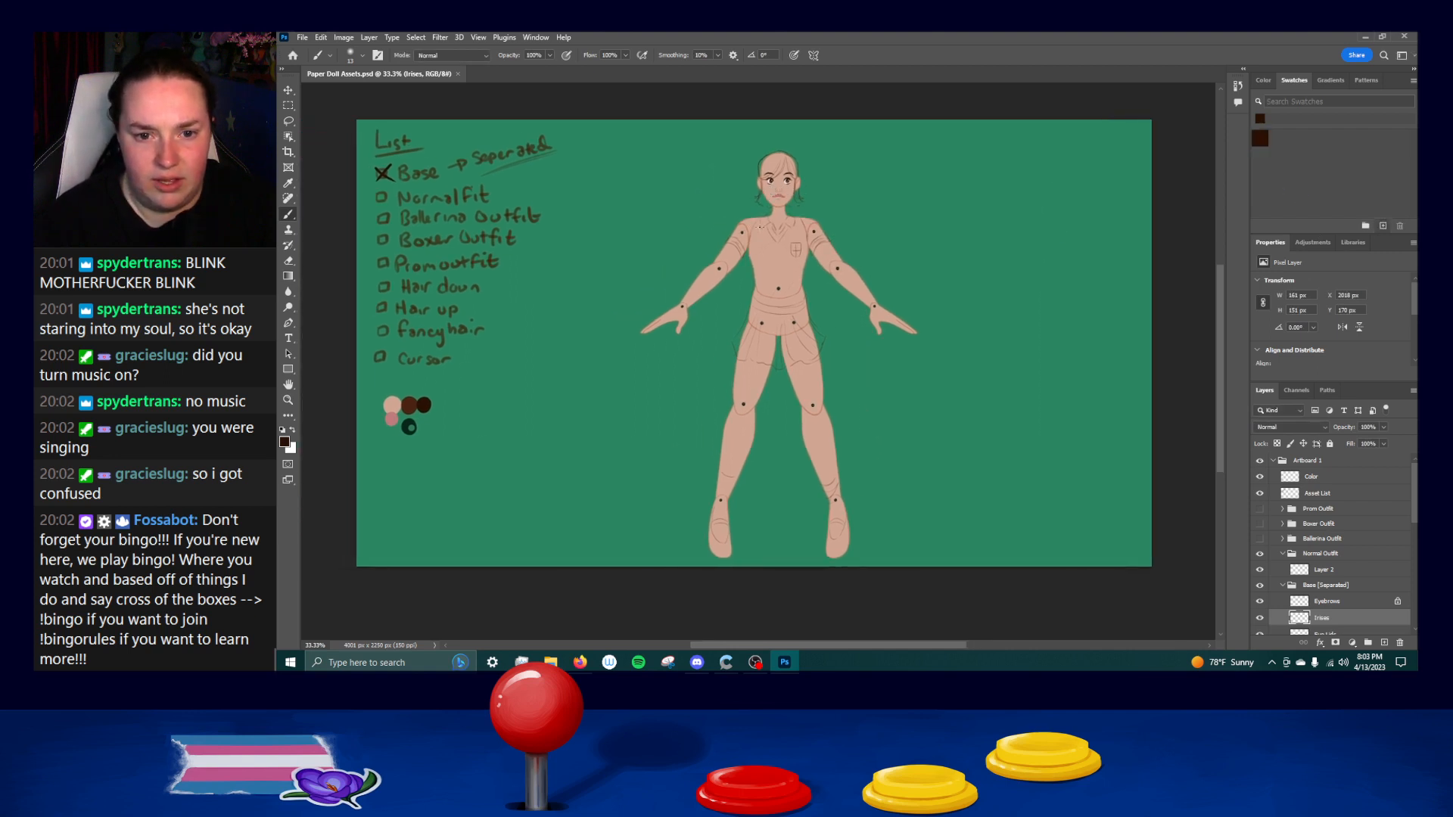
scroll(760, 227, up, 2)
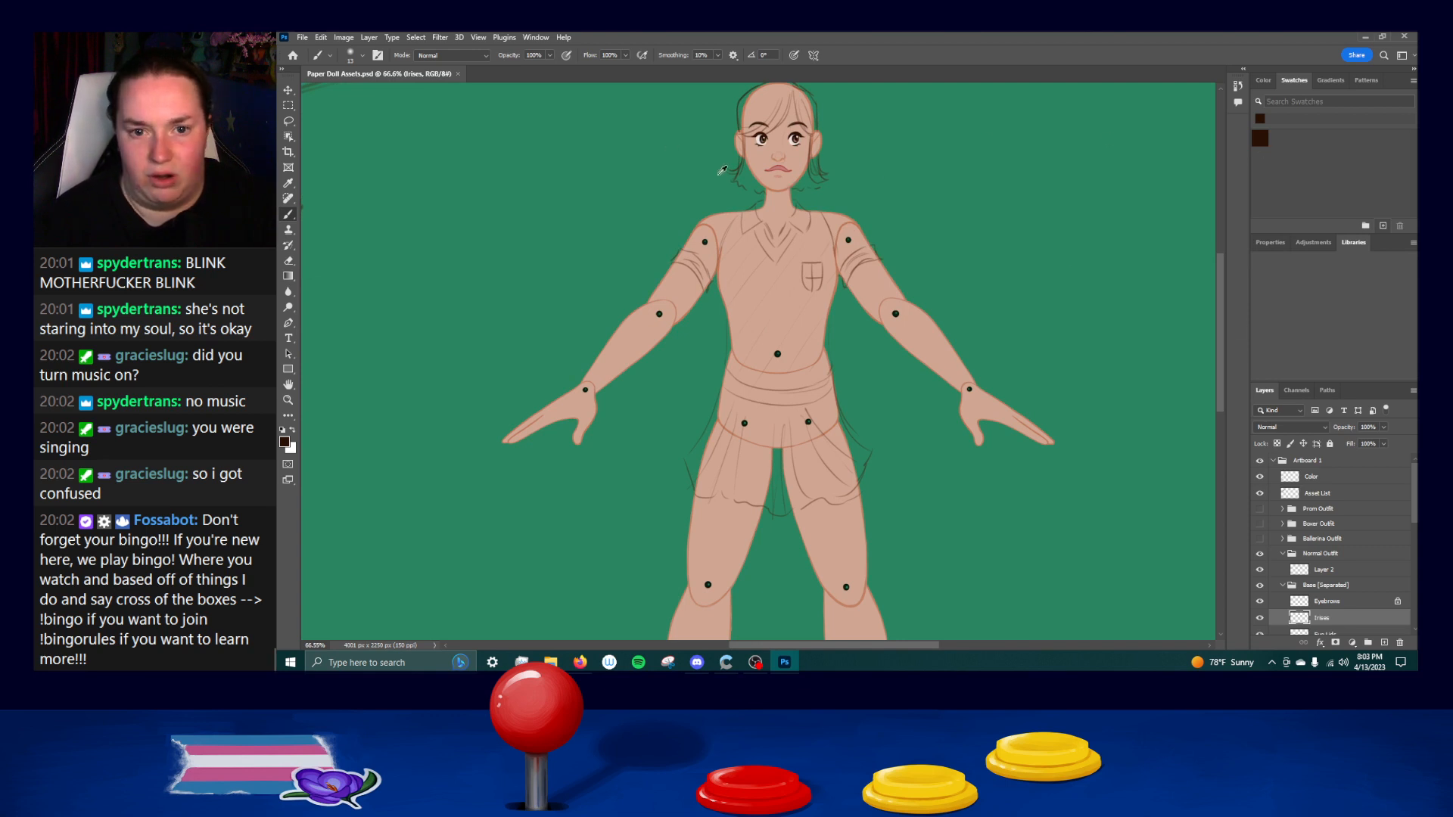
drag(784, 225, 849, 357)
drag(1347, 243, 797, 231)
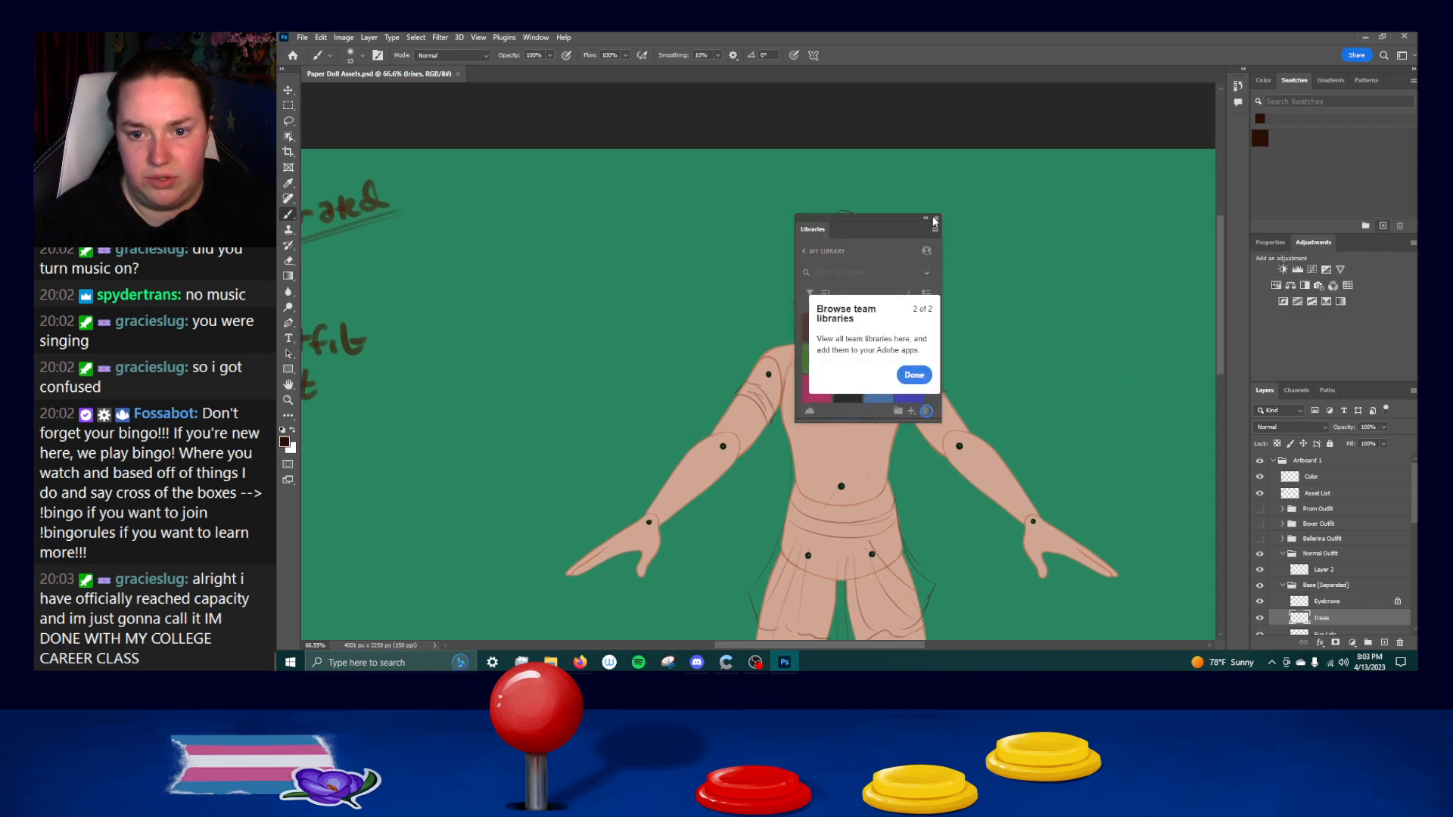
click(936, 219)
Try a brush stroke beside the hair tips near the neck, undo it and check the available brush groups.
scroll(966, 287, up, 5)
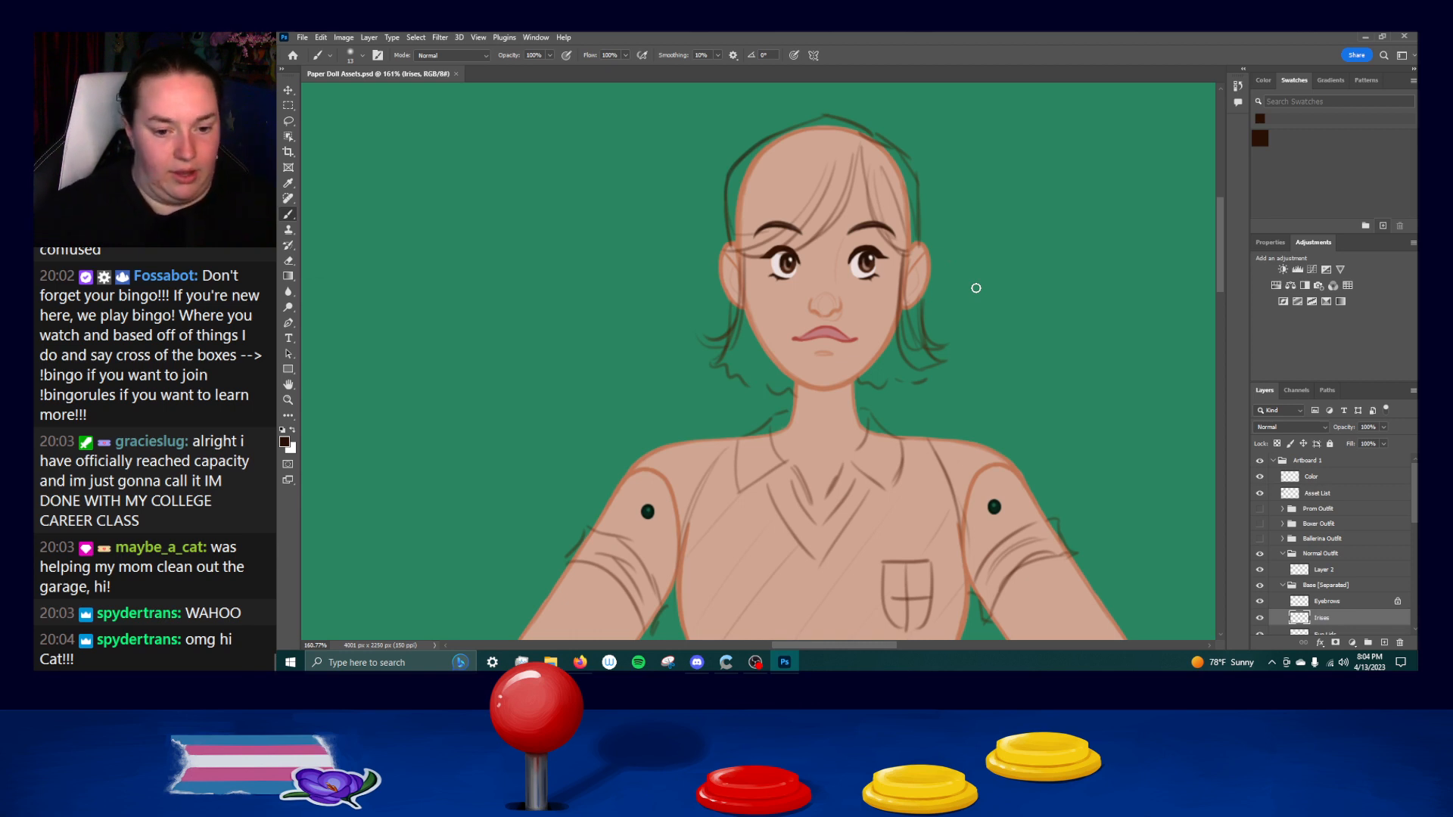
drag(691, 362, 720, 401)
key(ctrl+z)
click(357, 57)
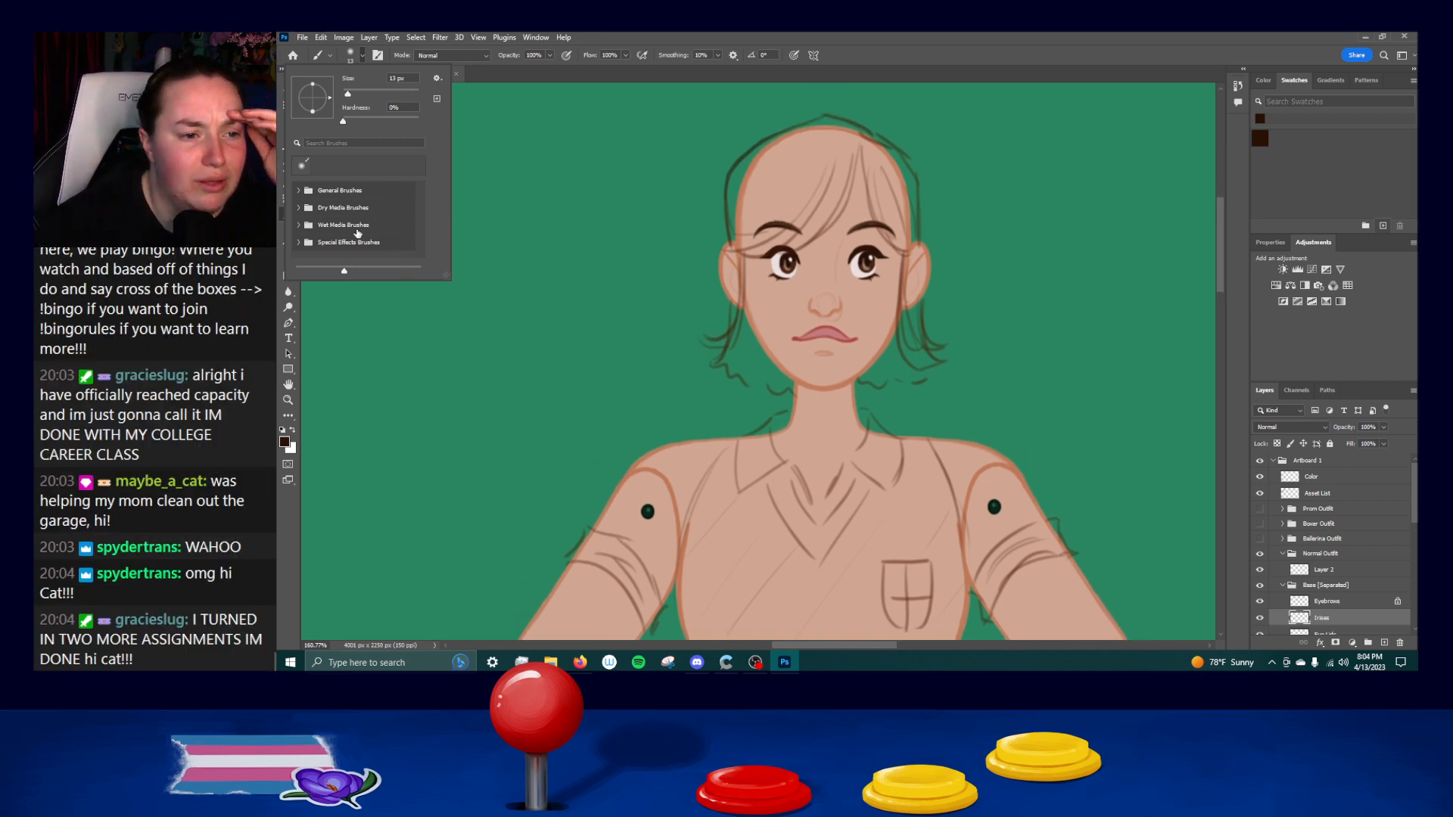
Switch to Discord, download the shared sai_brush_simulating_for_ps zip through the browser and open the archive.
click(688, 663)
click(688, 663)
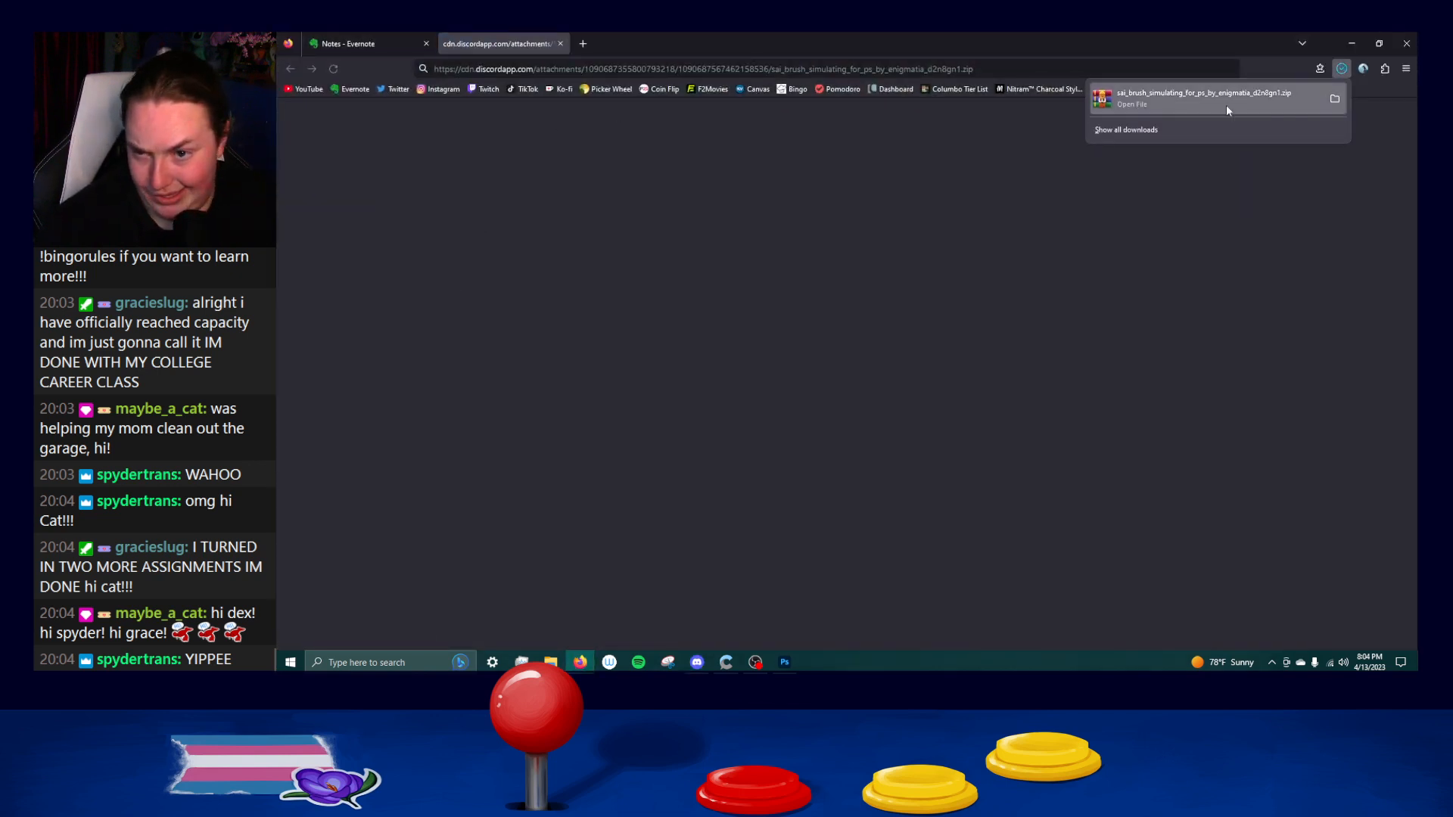
click(1226, 105)
Load both ABR files from the archive, the sai_brush_simulating set and the Best_Blending brush, into Photoshop.
click(447, 236)
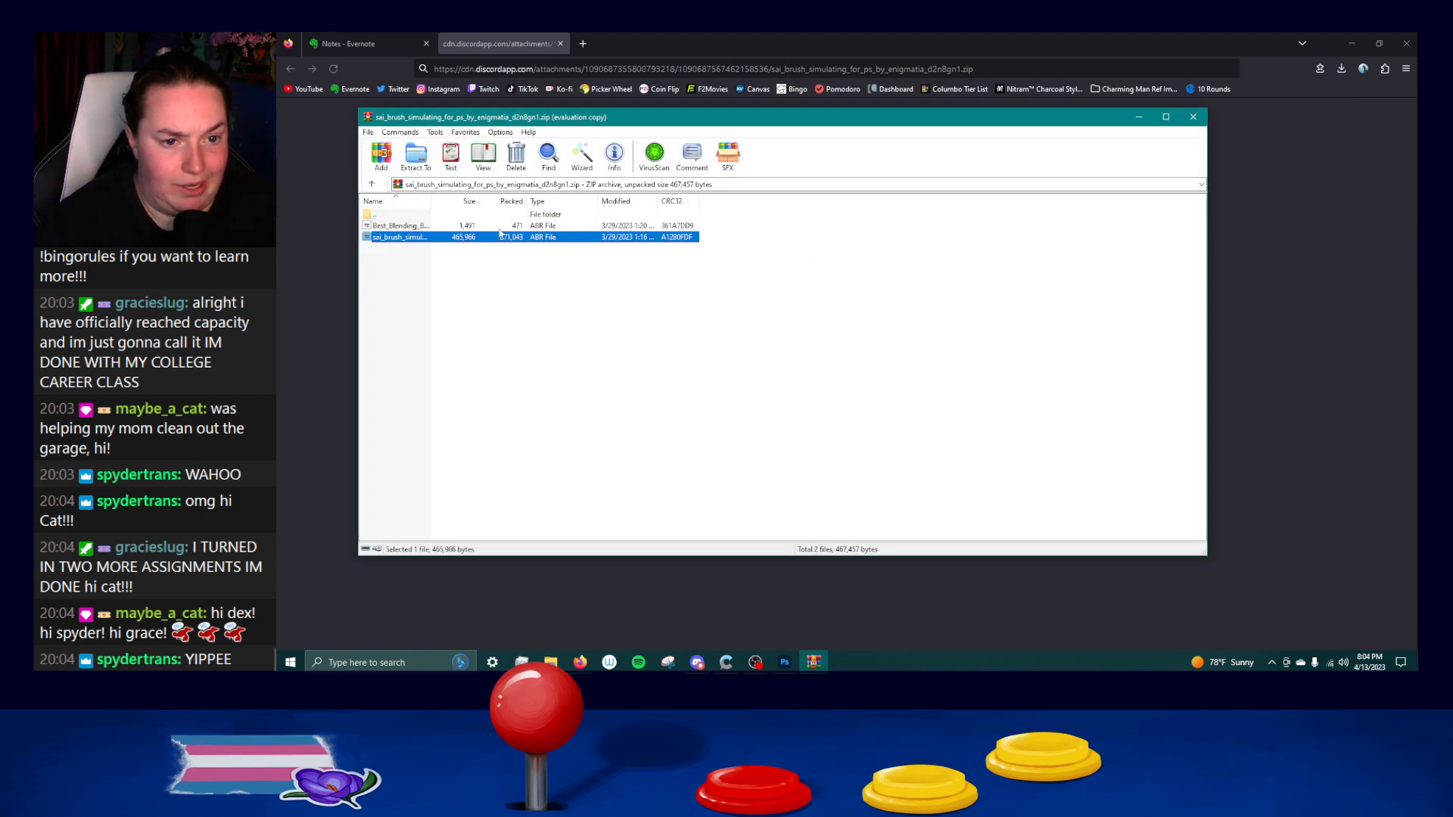
ctrl+click(445, 227)
double_click(435, 237)
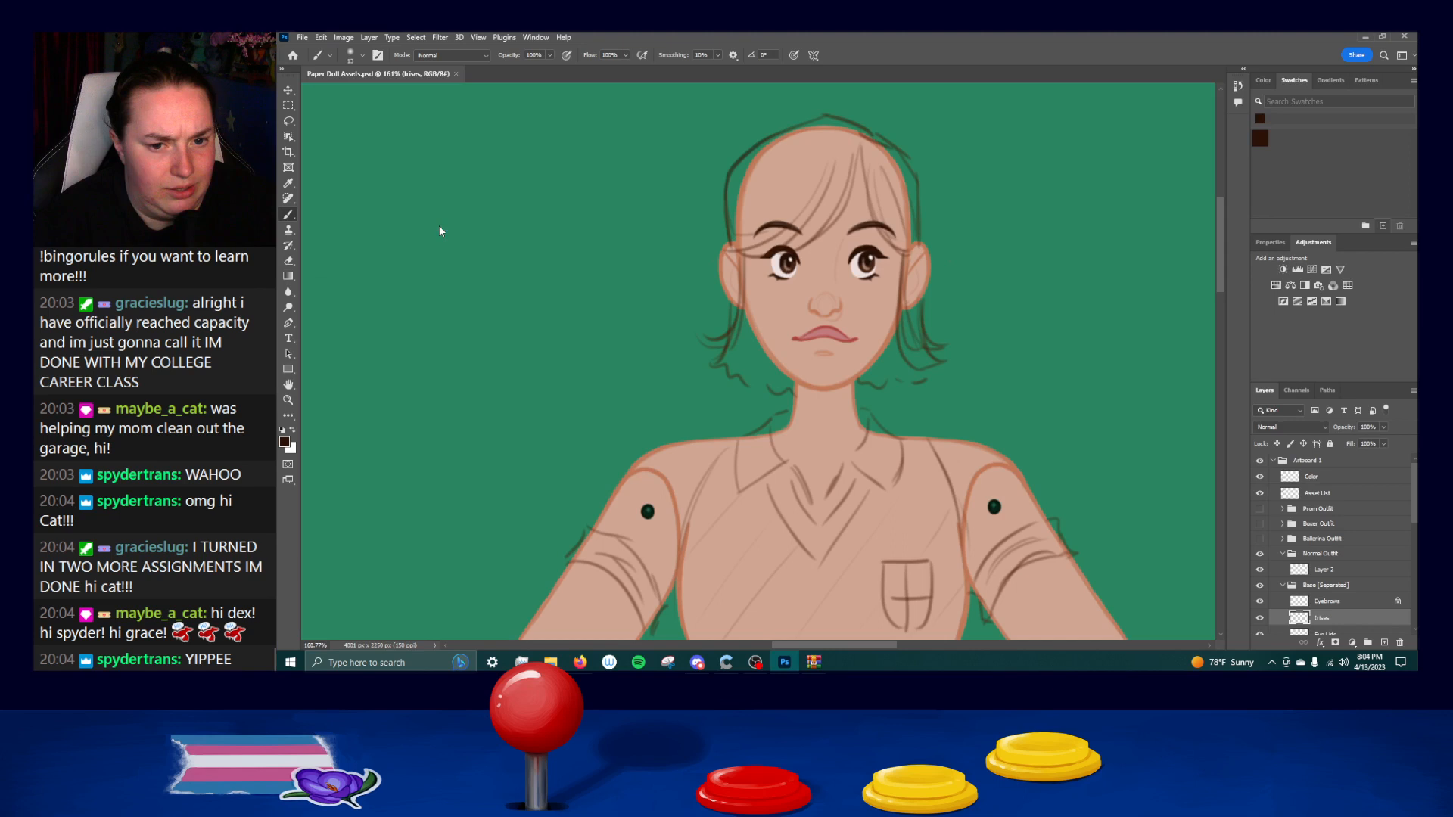
drag(484, 219, 673, 405)
key(ctrl+z)
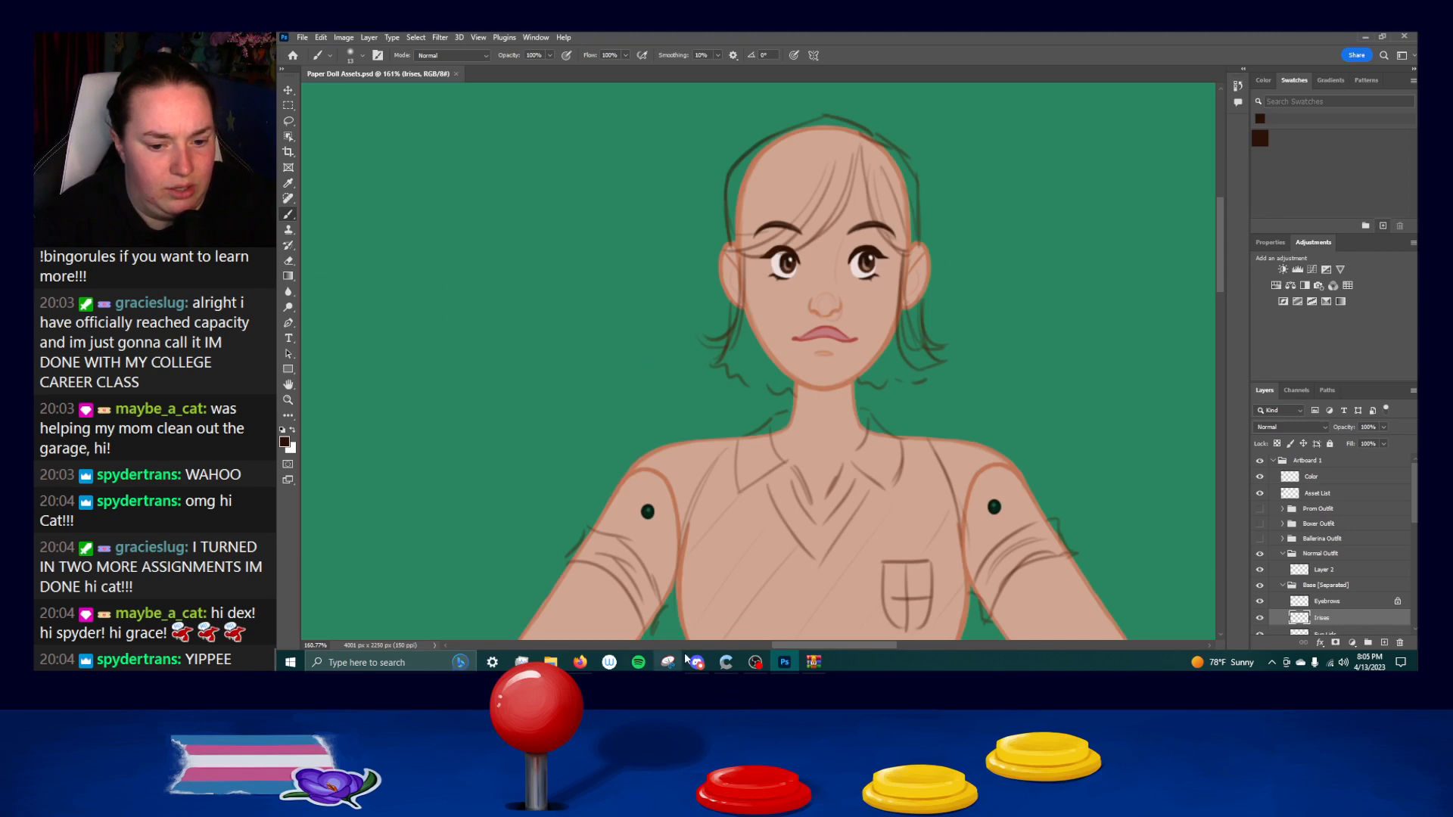
click(813, 662)
double_click(441, 227)
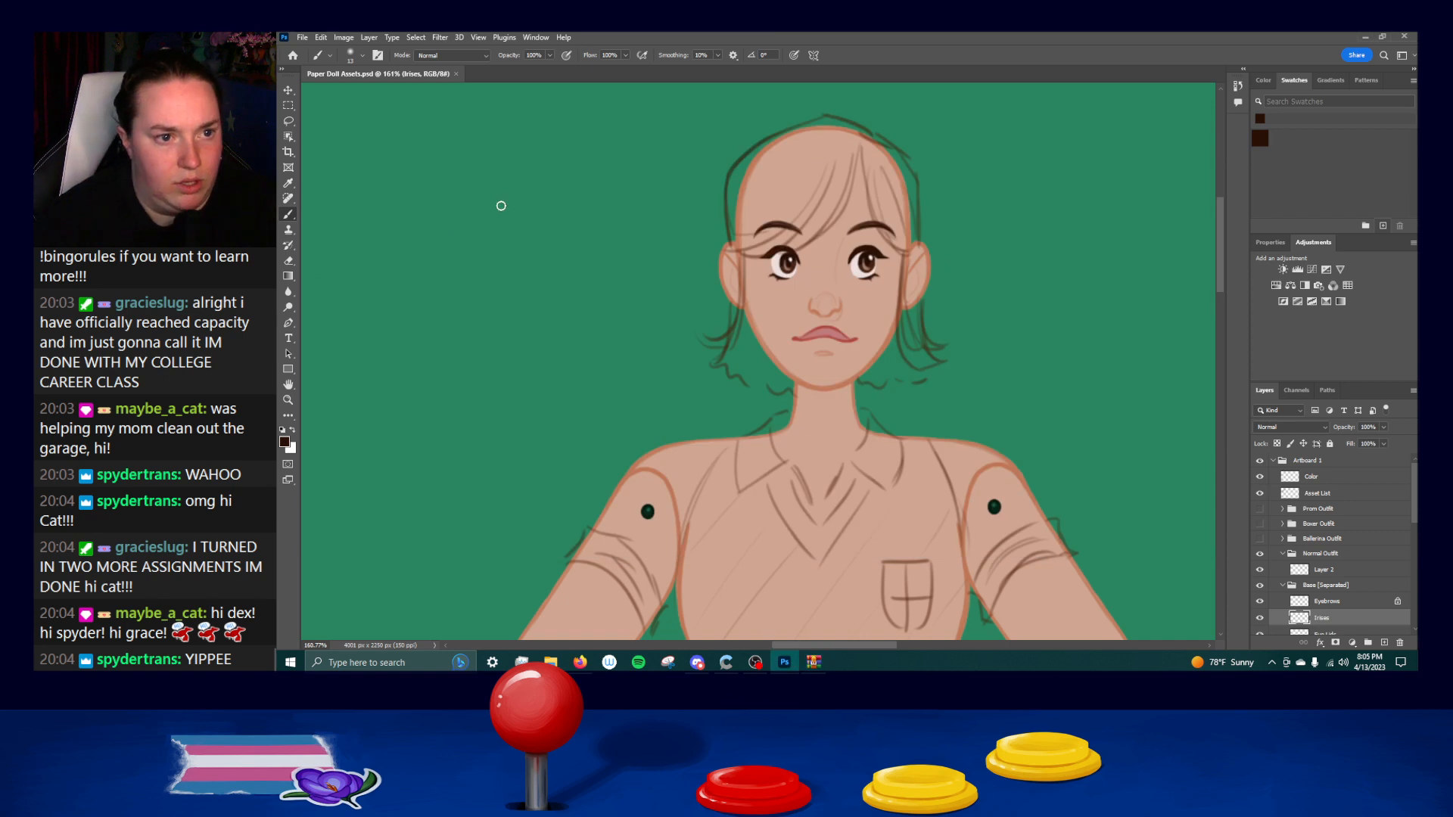
Choose the Brush Tool preset from the imported sai_brush_simulating_for_ps brush group.
click(358, 58)
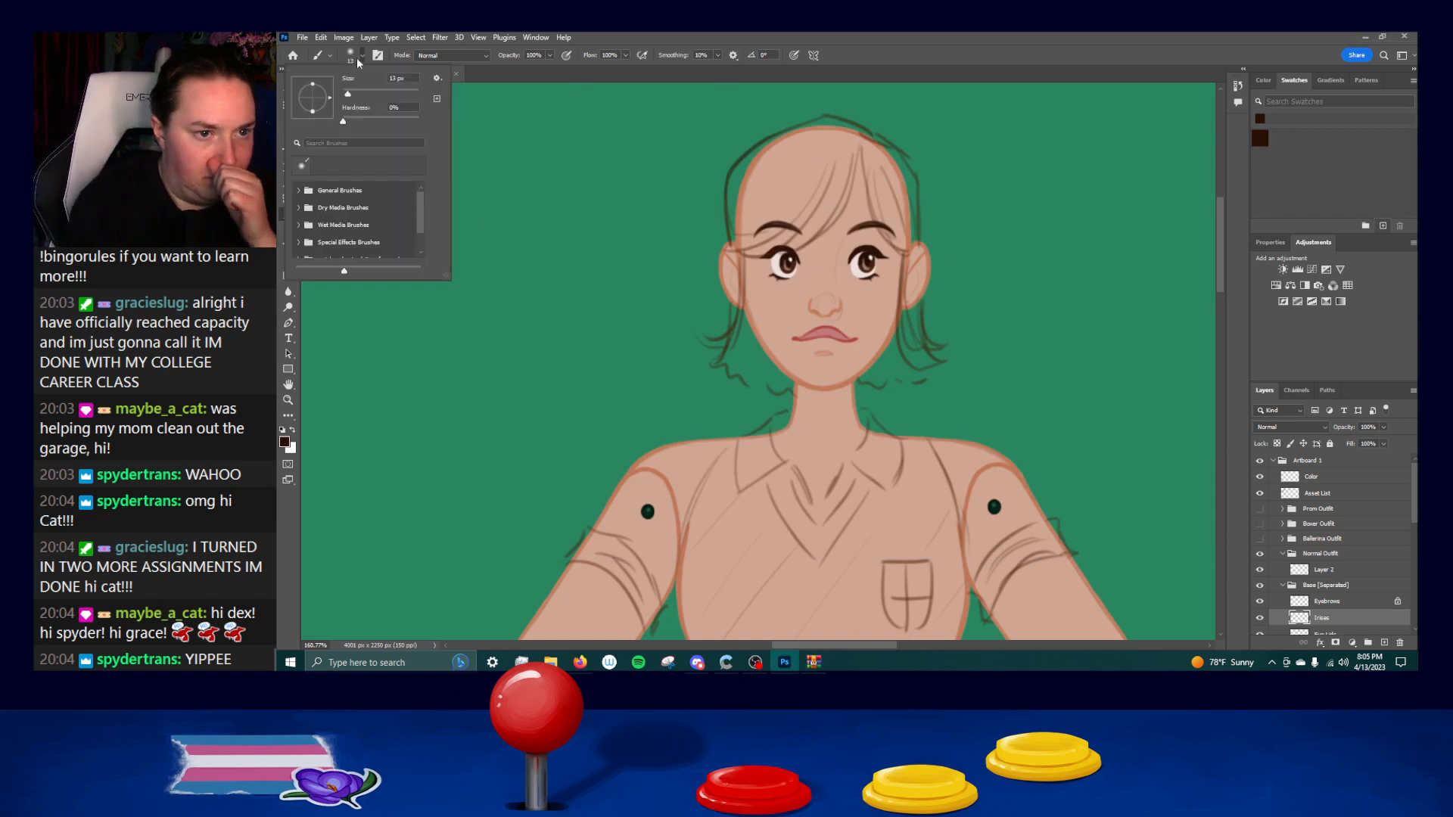
scroll(424, 239, down, 1)
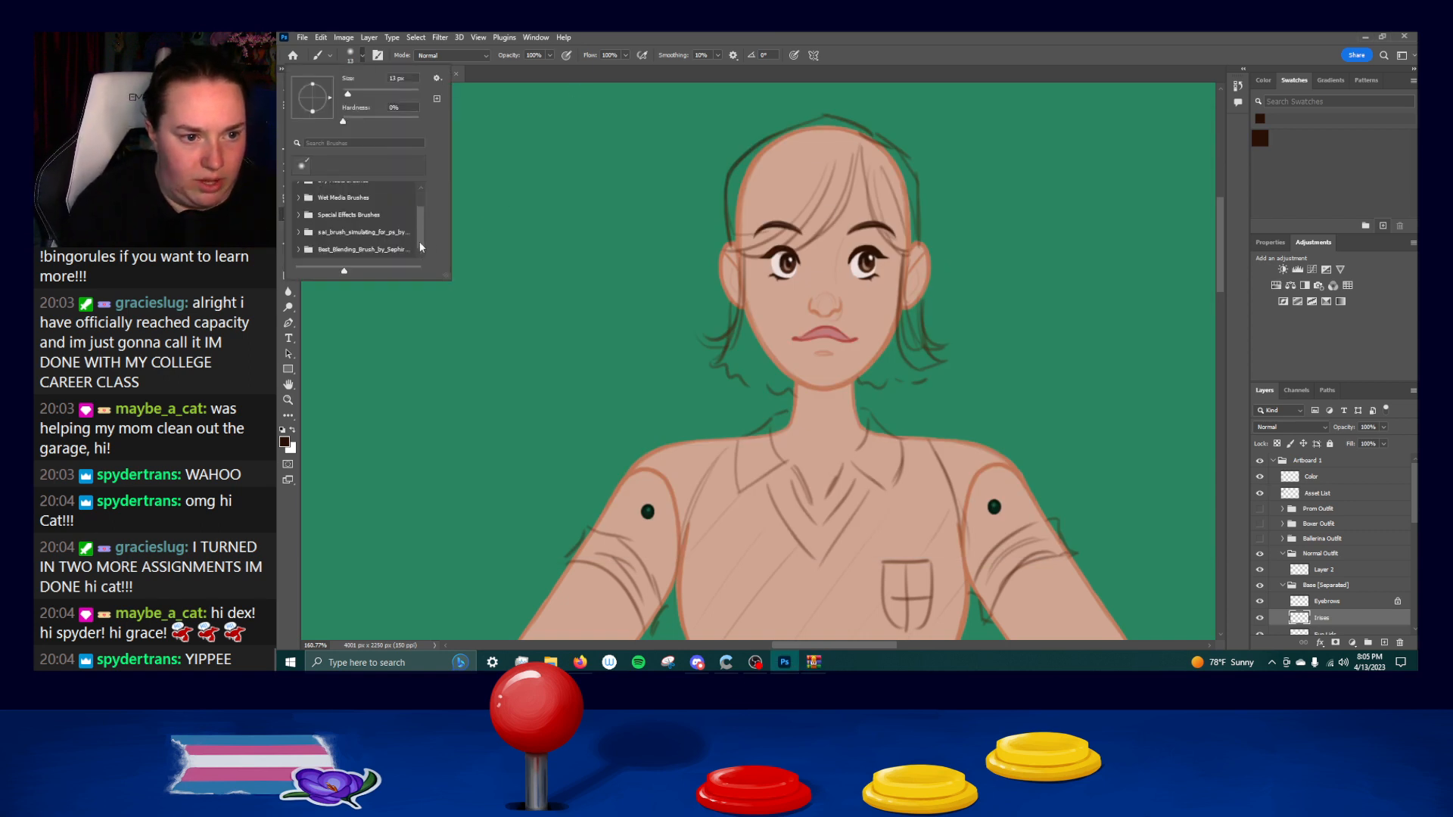
click(300, 233)
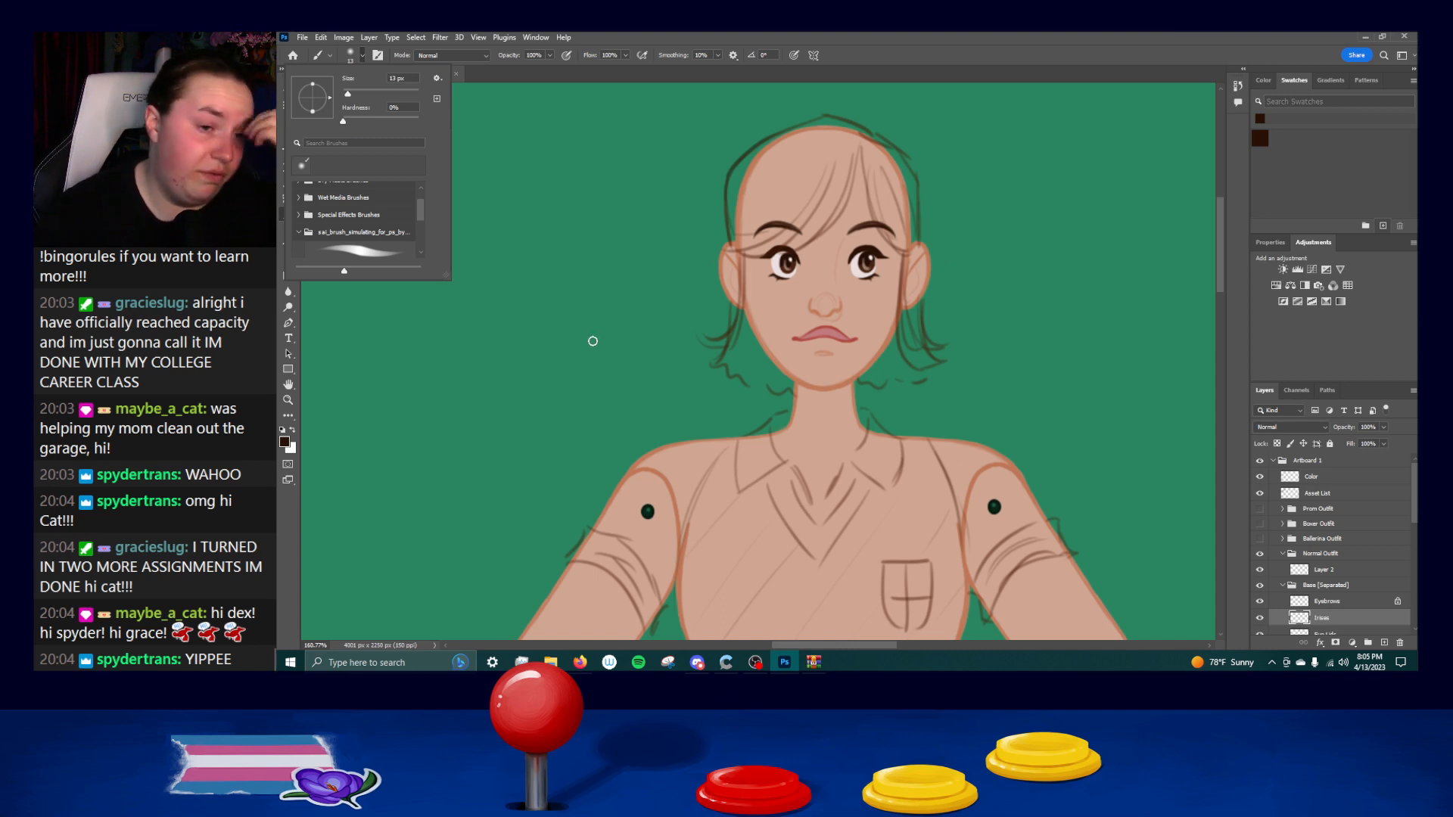
scroll(366, 251, down, 1)
click(366, 250)
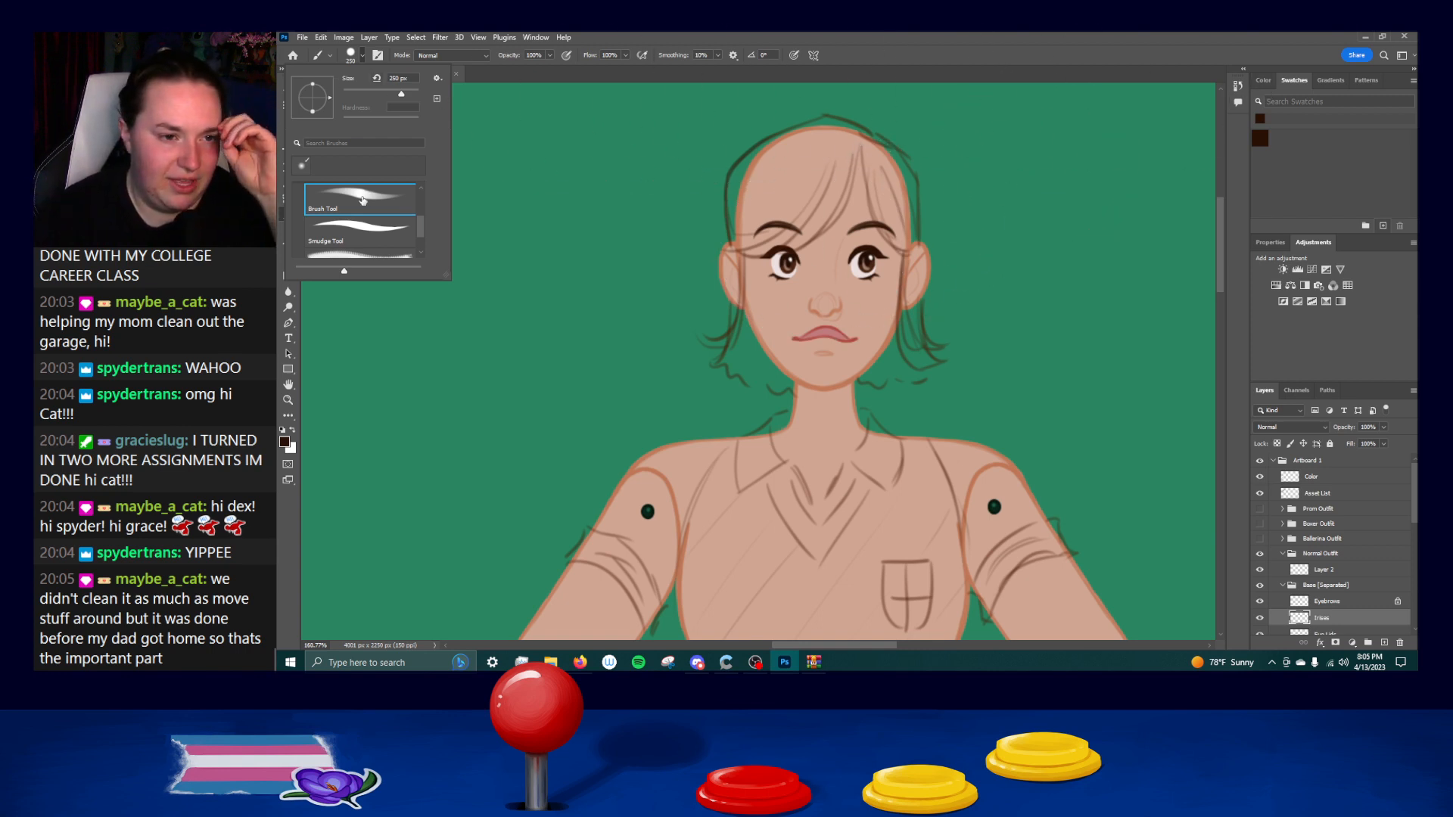
Turn off Color Dynamics in the settings of the chosen brush.
click(375, 56)
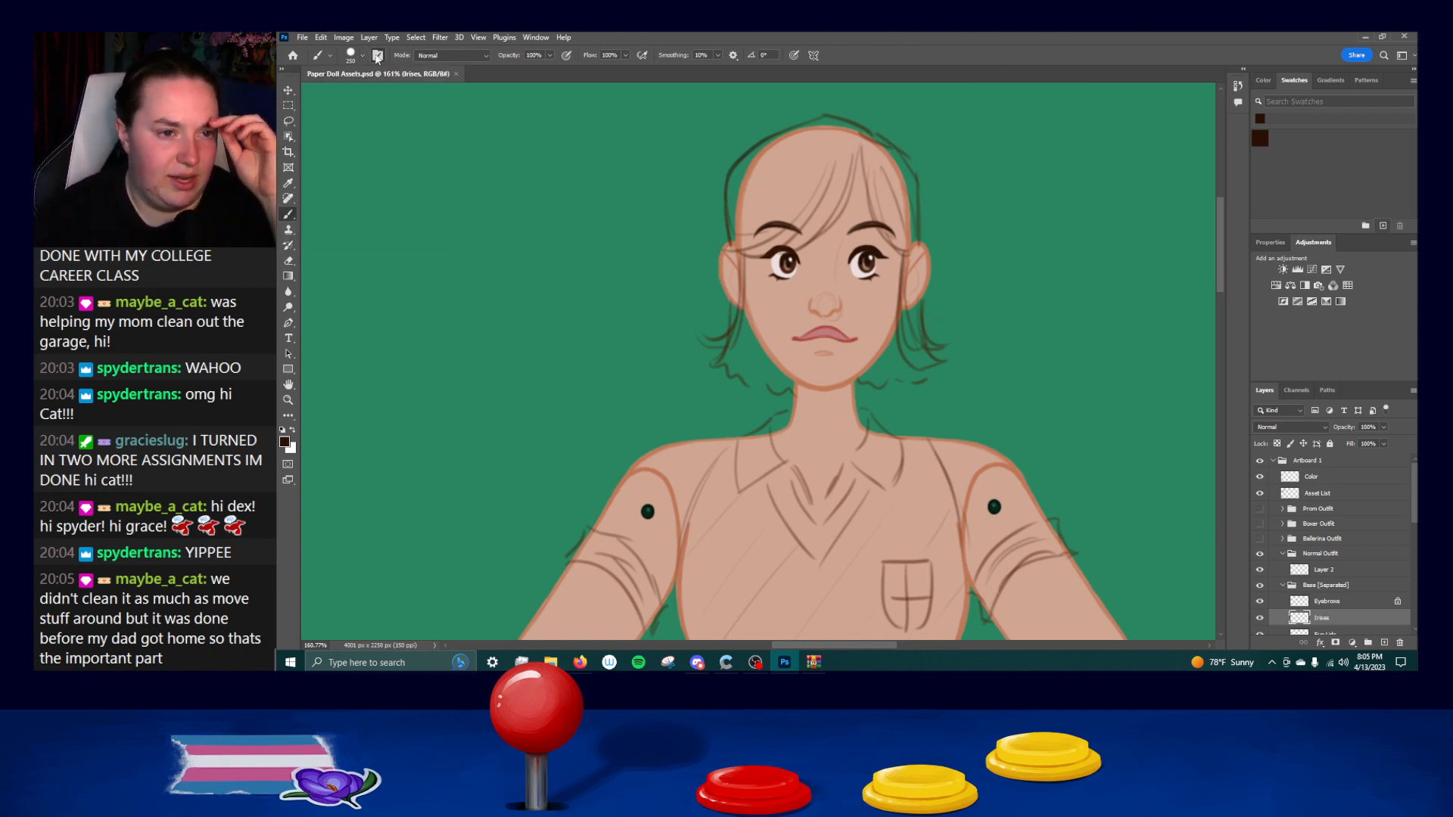
click(317, 56)
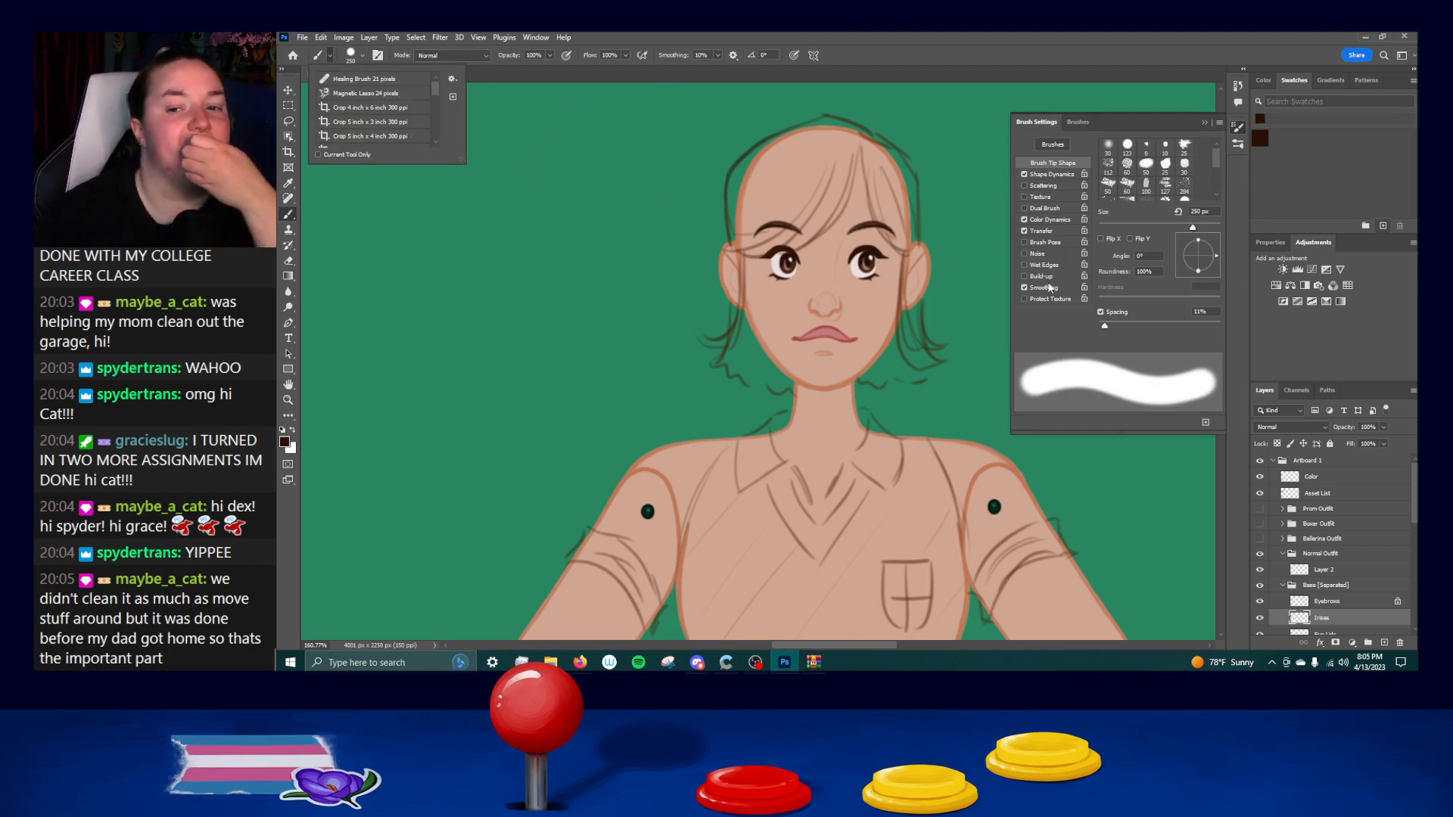
click(1023, 219)
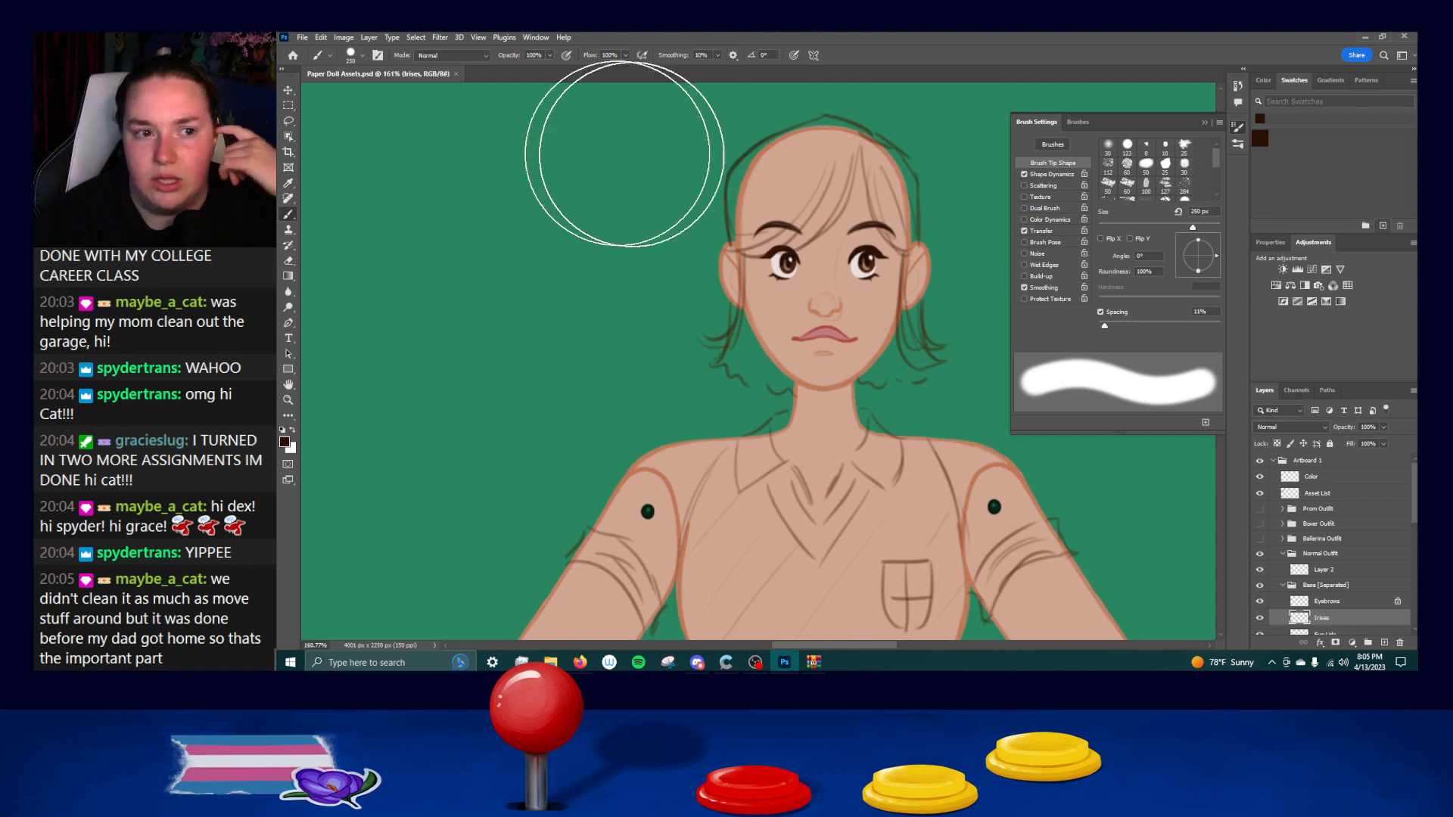
Save the adjusted brush as a new preset named "correct brush" and move it above the General Brushes group.
click(312, 56)
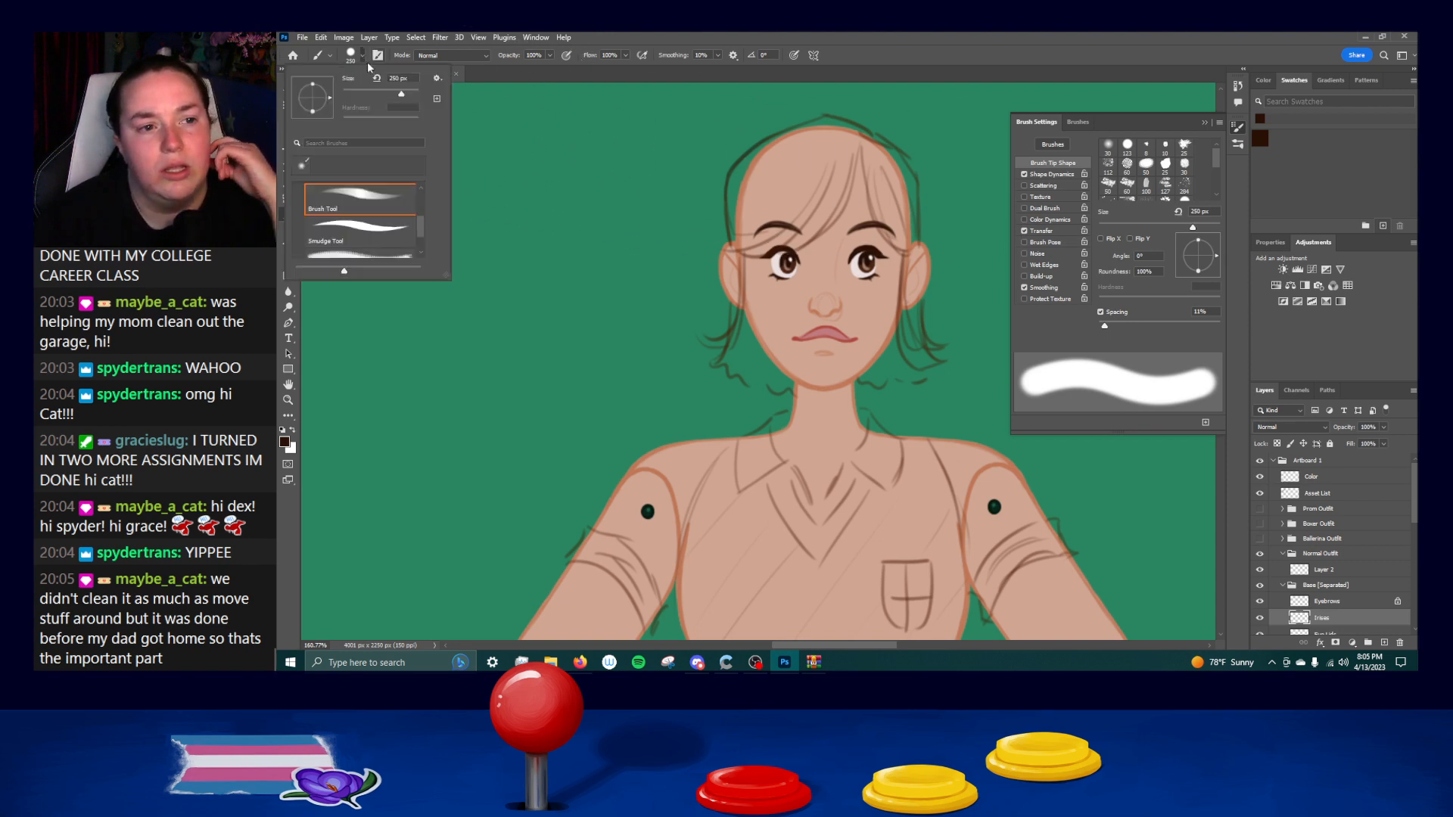
click(437, 99)
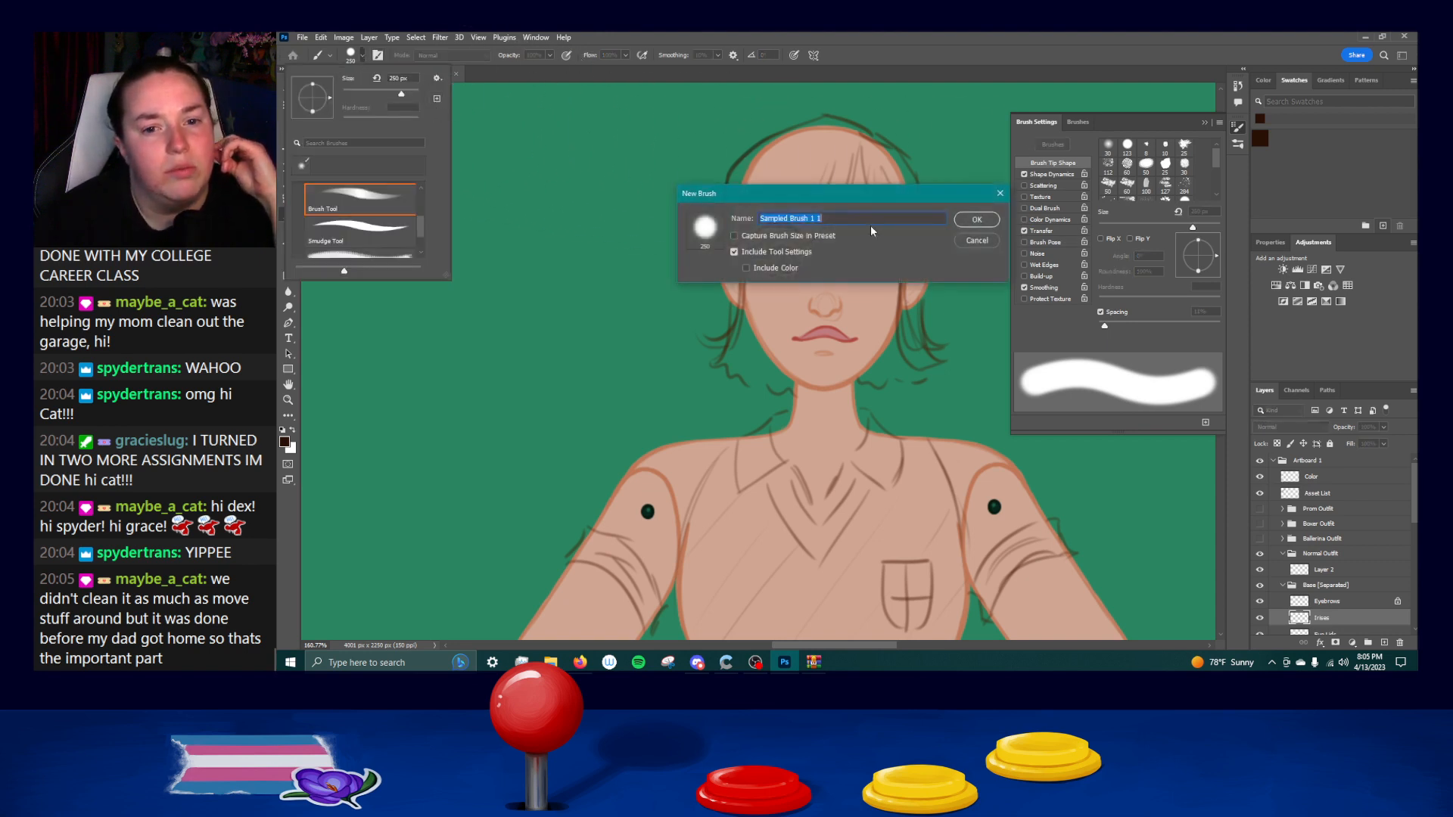
text(correct brush)
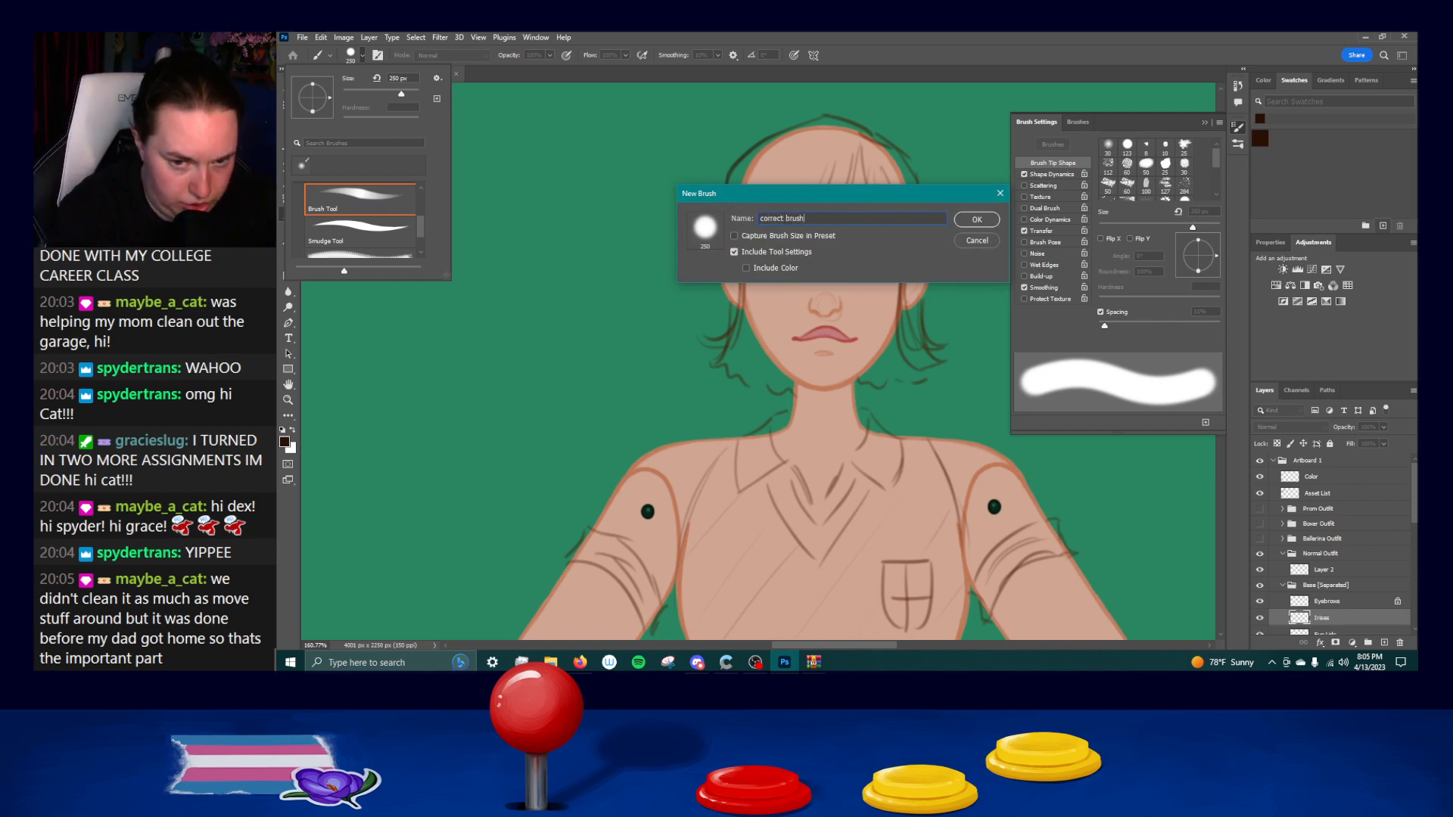
key(Return)
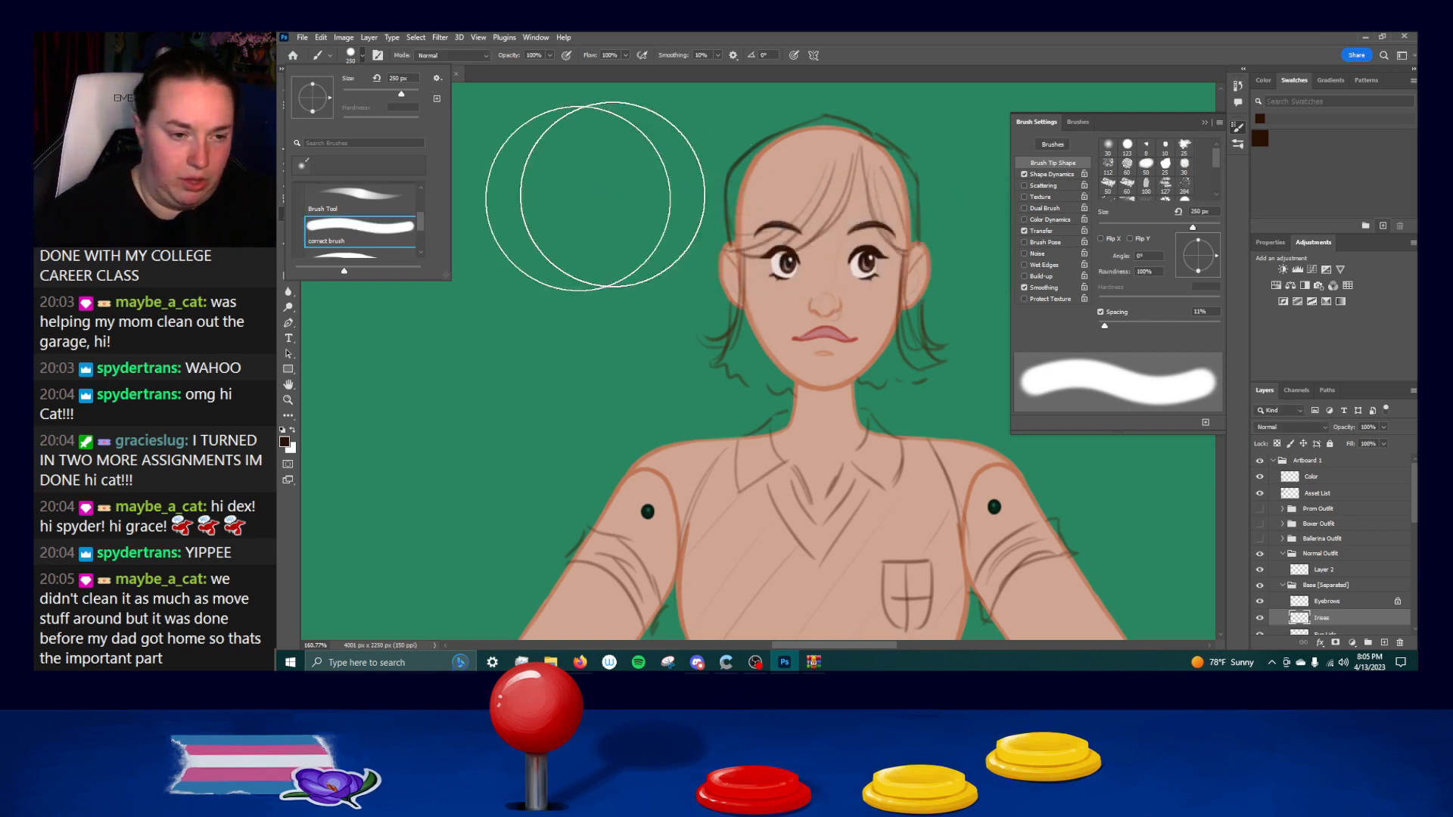
drag(361, 227, 350, 191)
click(400, 222)
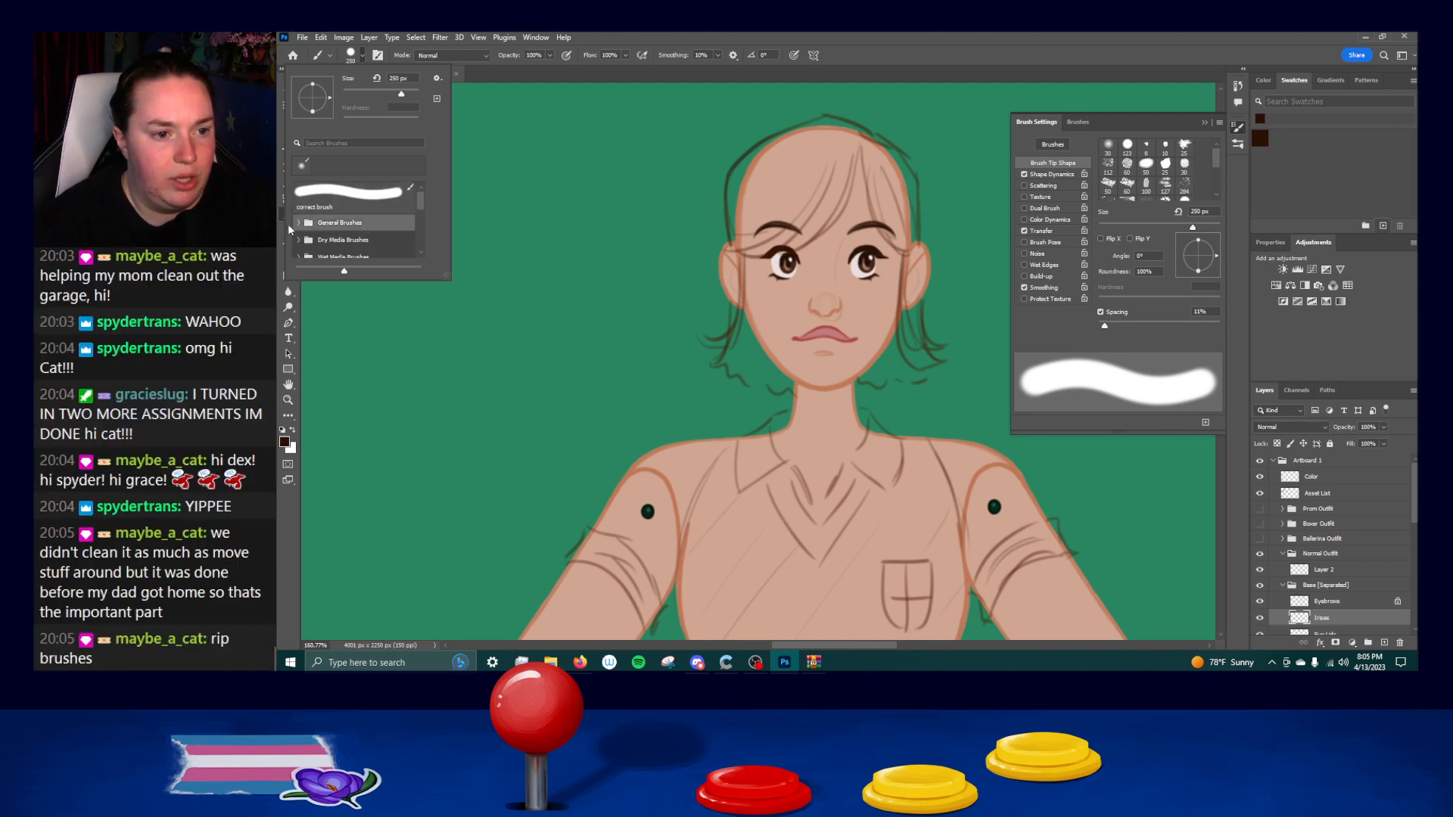
Move the Hard Round brush out of General Brushes to just below "correct brush", and collapse the brush settings.
click(297, 222)
scroll(335, 252, down, 1)
mouse_move(344, 254)
mouse_down()
mouse_move(374, 184)
mouse_move(377, 205)
mouse_up()
click(299, 236)
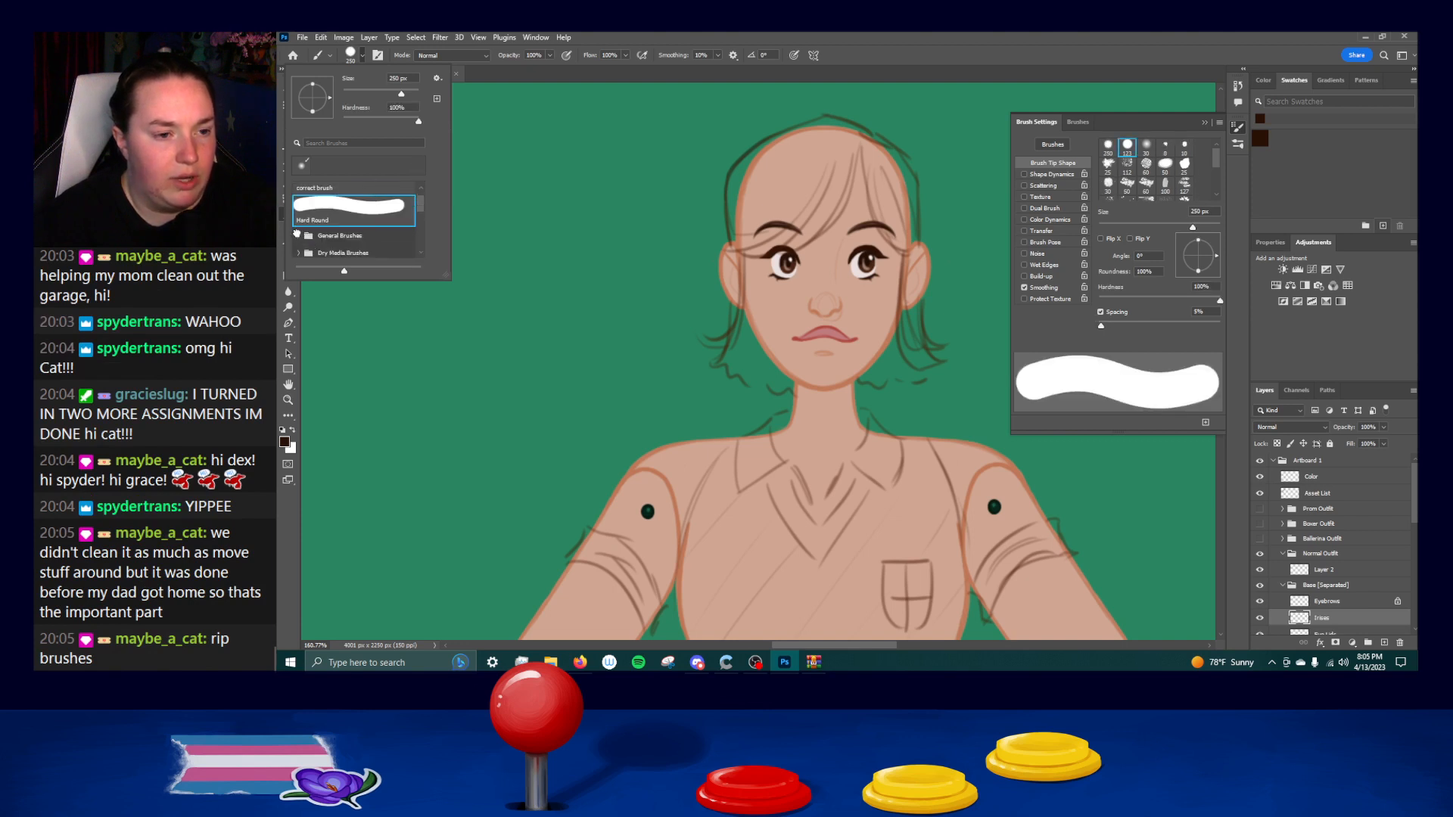
click(1207, 122)
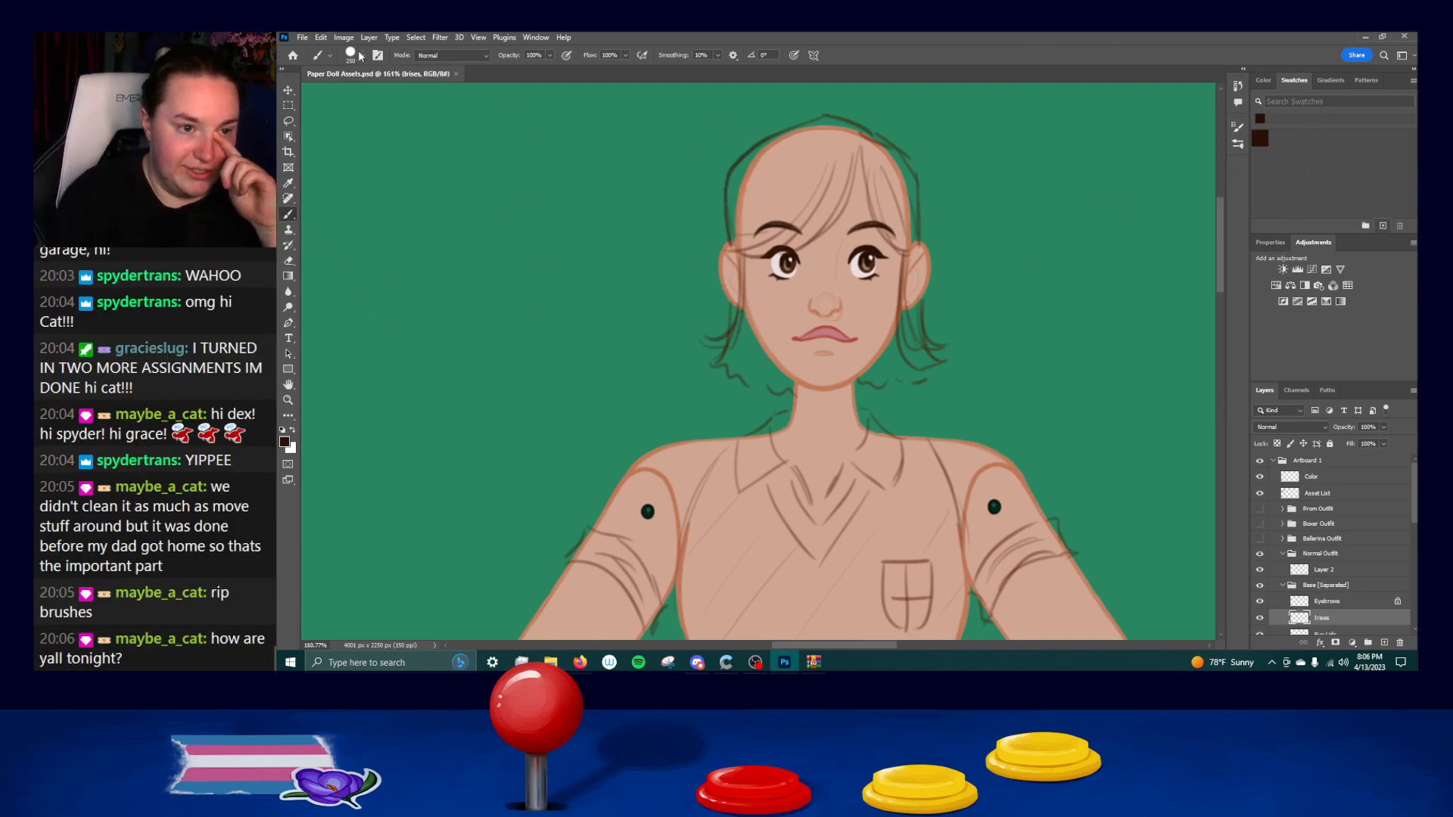
Choose the "correct brush" preset and try it with a test stroke beside the head, undoing the stroke.
click(325, 57)
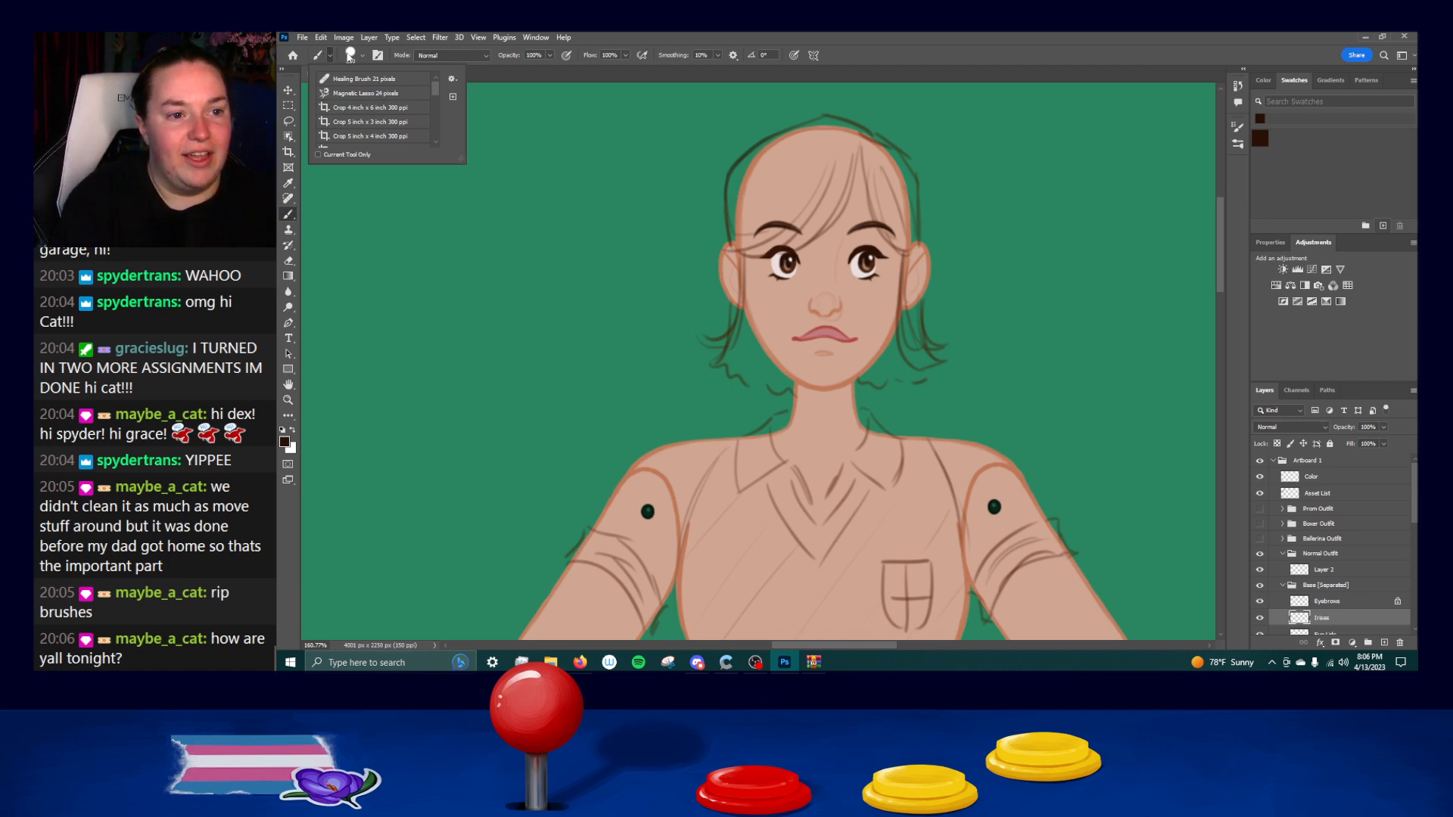
click(362, 55)
click(363, 196)
mouse_move(638, 287)
mouse_down()
mouse_move(681, 406)
mouse_move(700, 393)
mouse_up()
key(ctrl+z)
Reduce the brush to a thin line-art size, checking it with a test stroke that is undone.
scroll(627, 262, down, 5)
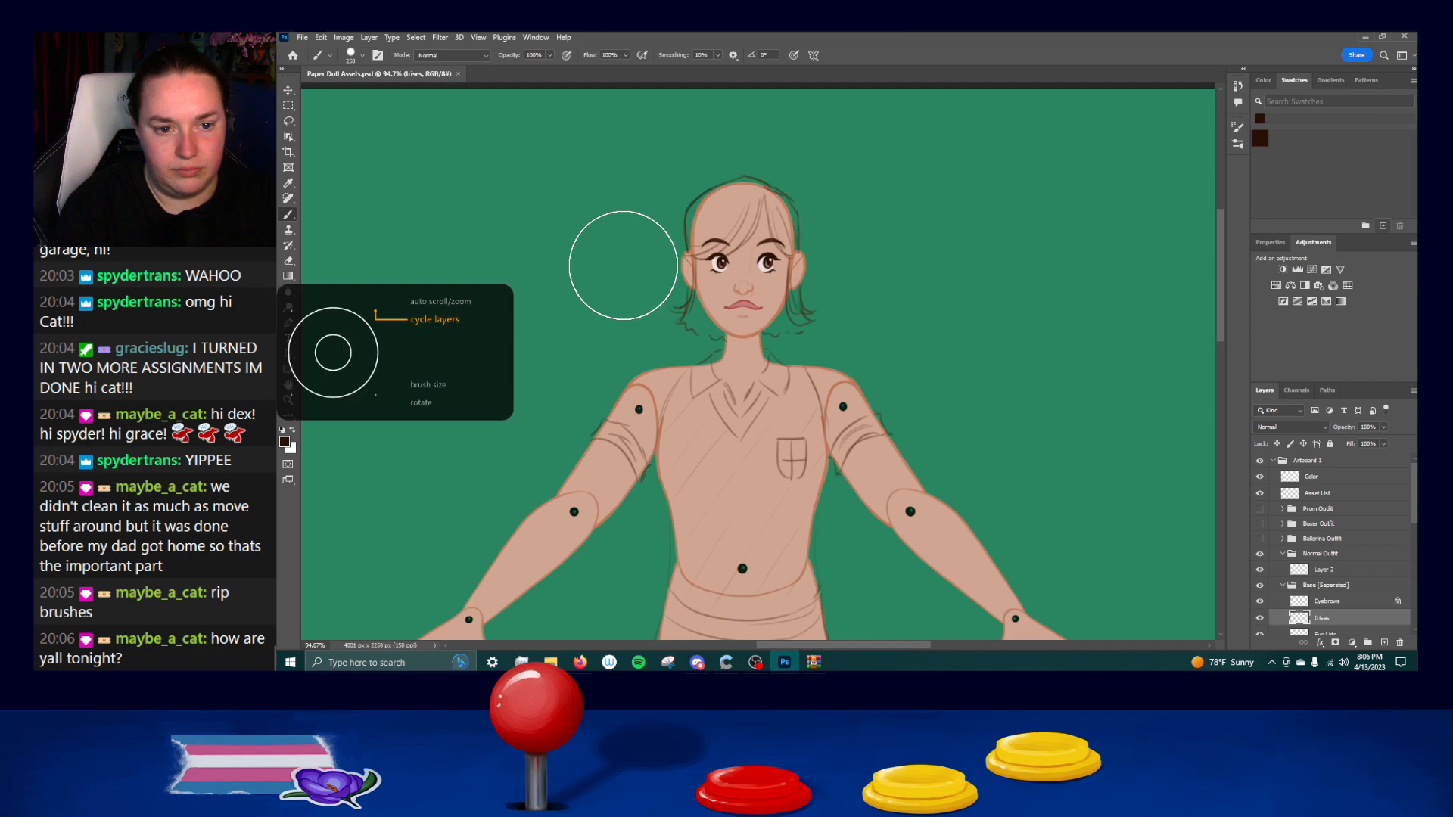
key(bracketleft)
key(bracketleft)
key(bracketleft)
key(bracketleft)
key(bracketleft)
key(bracketleft)
key(bracketleft)
key(bracketleft)
key(bracketleft)
key(bracketleft)
key(bracketleft)
key(bracketleft)
key(bracketleft)
key(bracketleft)
key(bracketleft)
key(bracketleft)
mouse_move(634, 199)
mouse_down()
mouse_move(615, 267)
mouse_move(637, 277)
mouse_up()
key(ctrl+z)
key(ctrl+z)
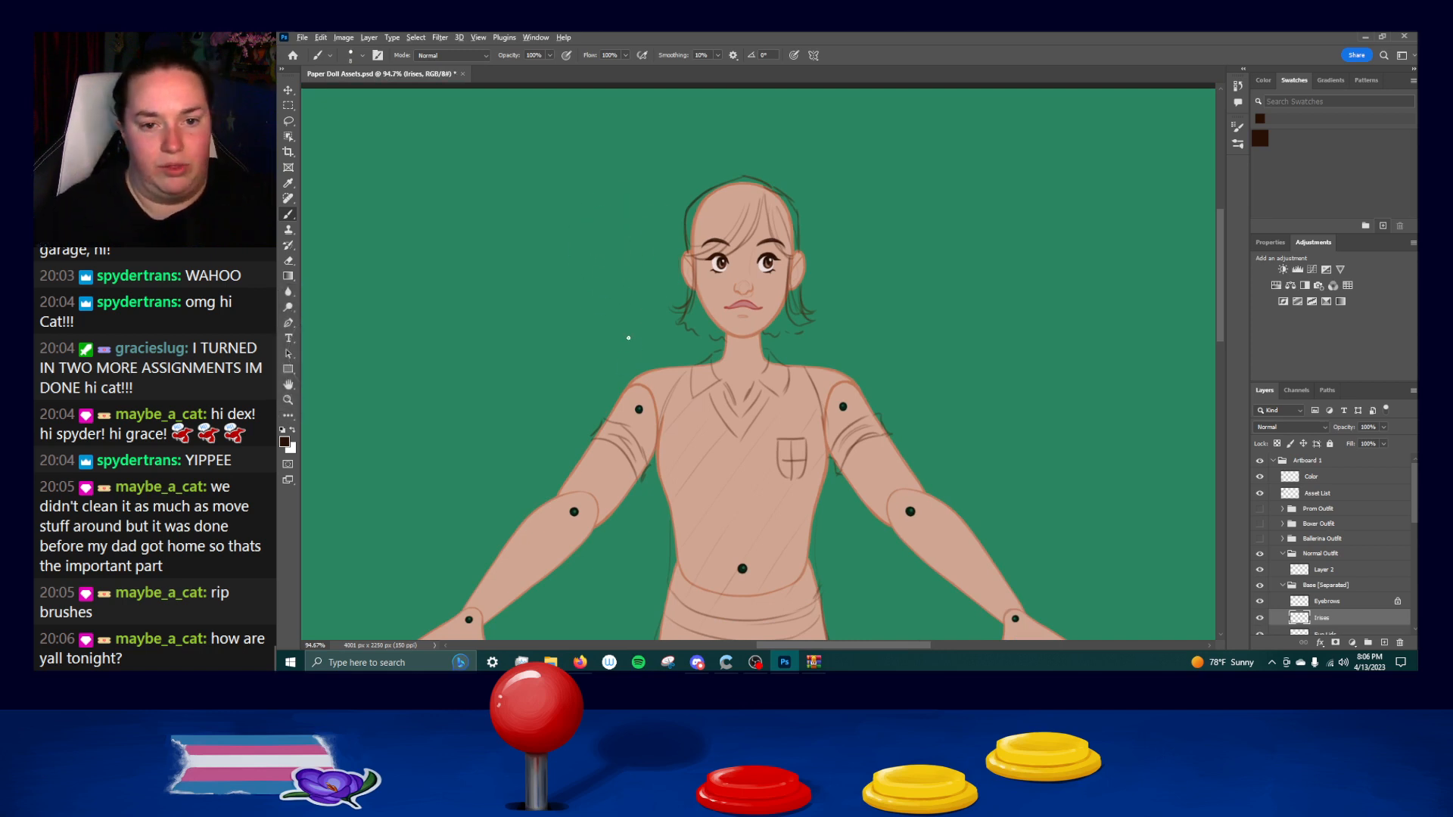
scroll(733, 261, up, 5)
drag(872, 174, 850, 253)
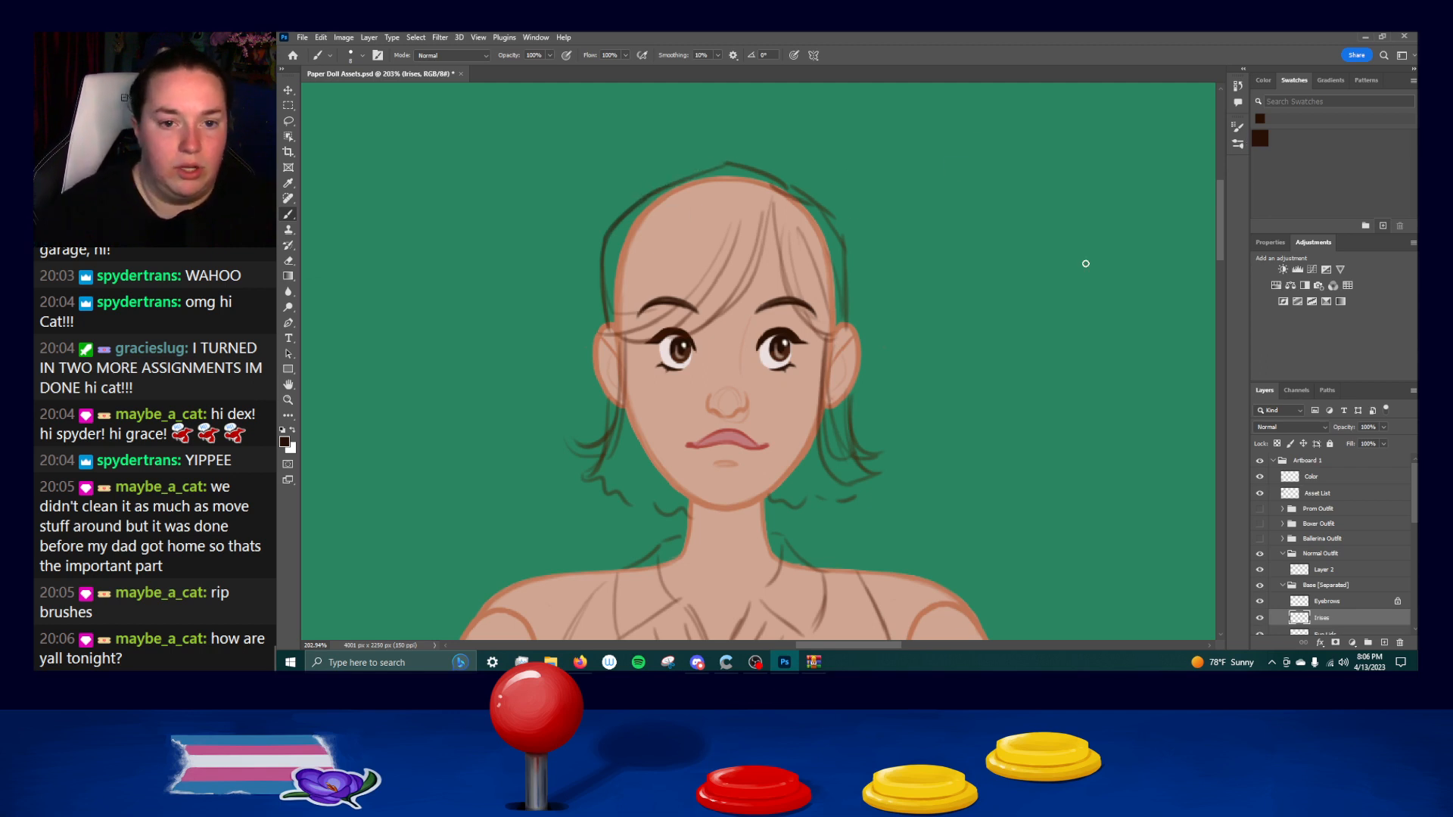
Open the Pantry Boy Ref Sheet PNG from the Zharming Man Music Video folder as a separate Photoshop document.
click(550, 662)
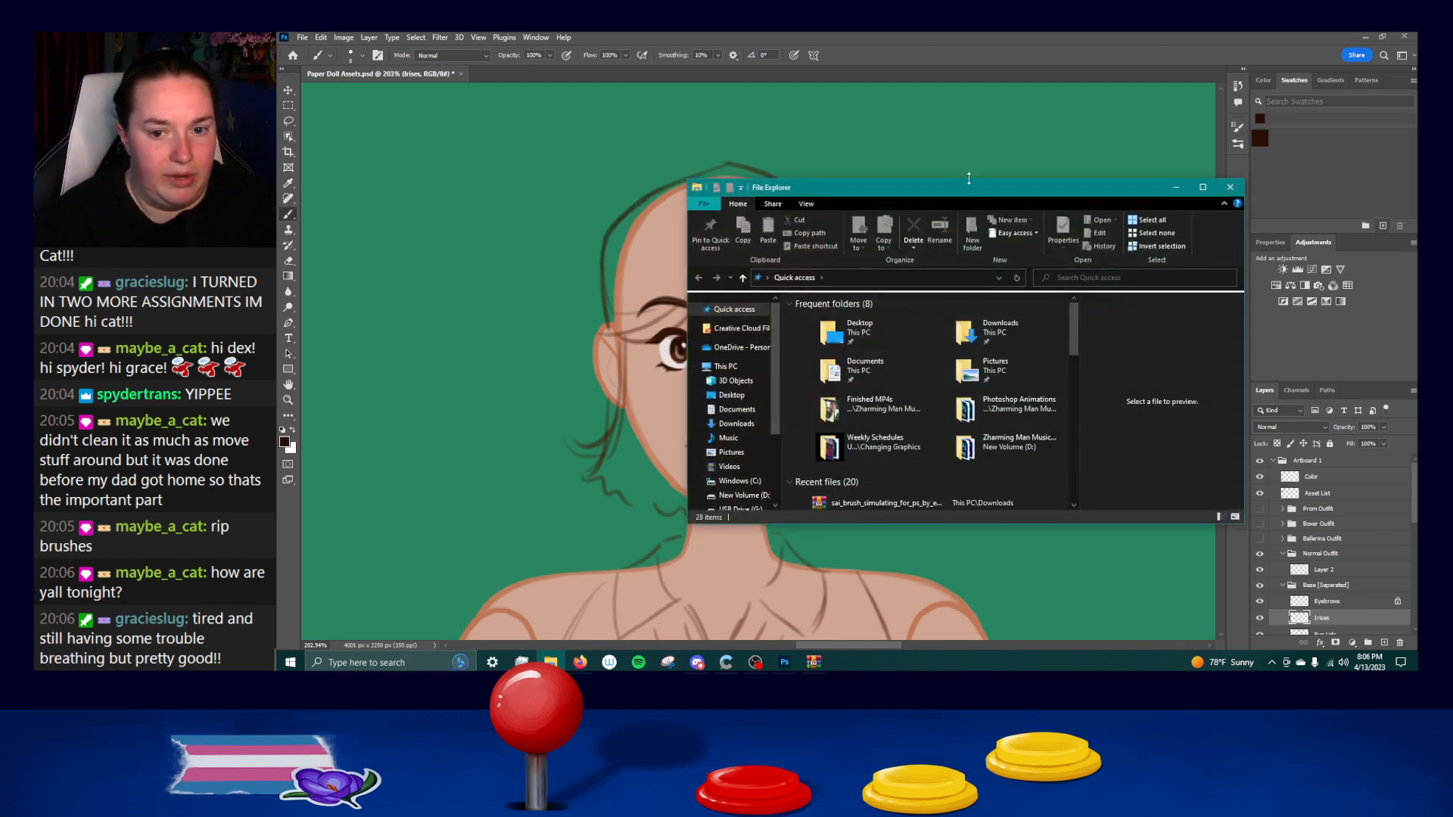
scroll(901, 413, down, 1)
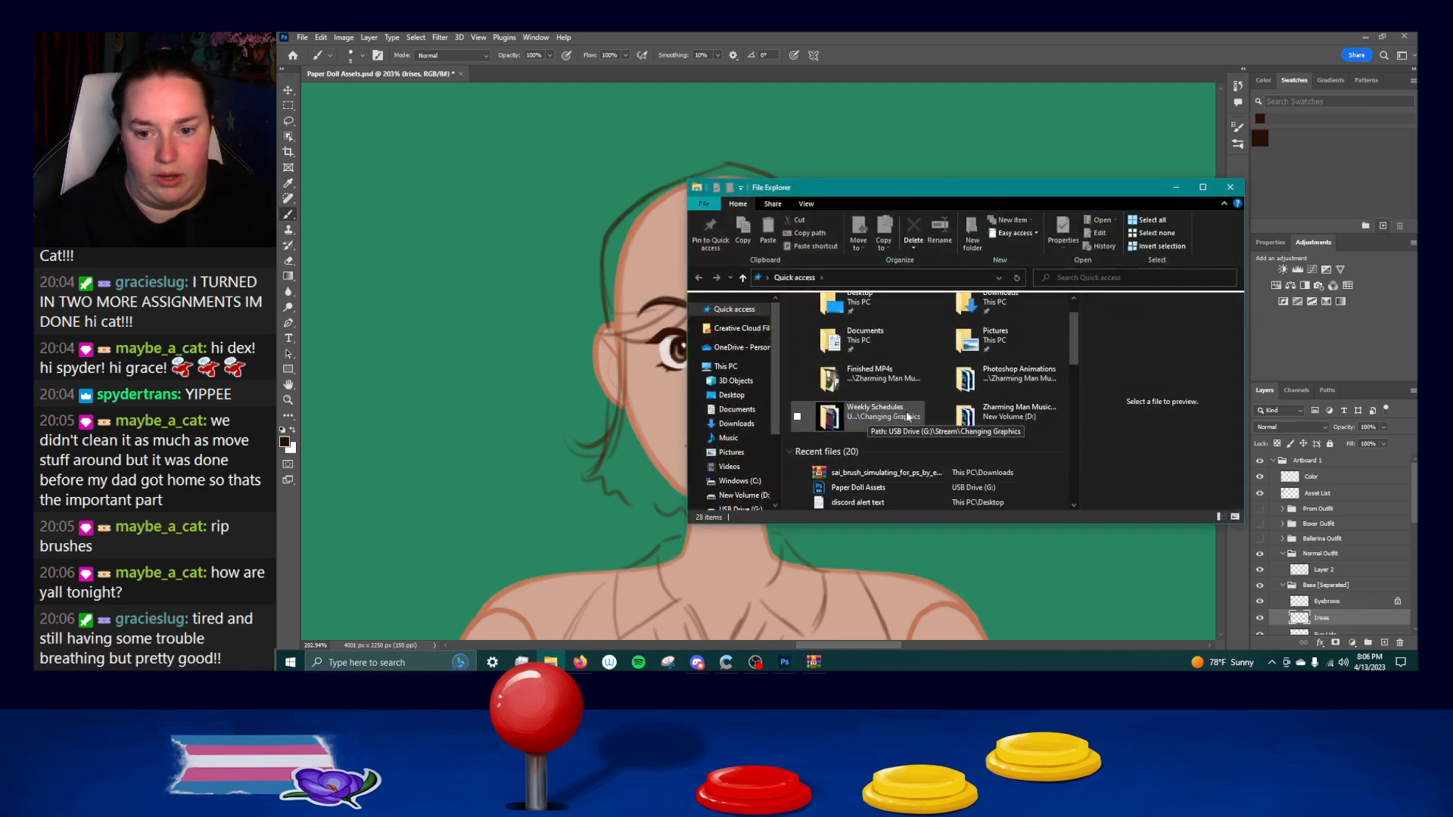
double_click(984, 412)
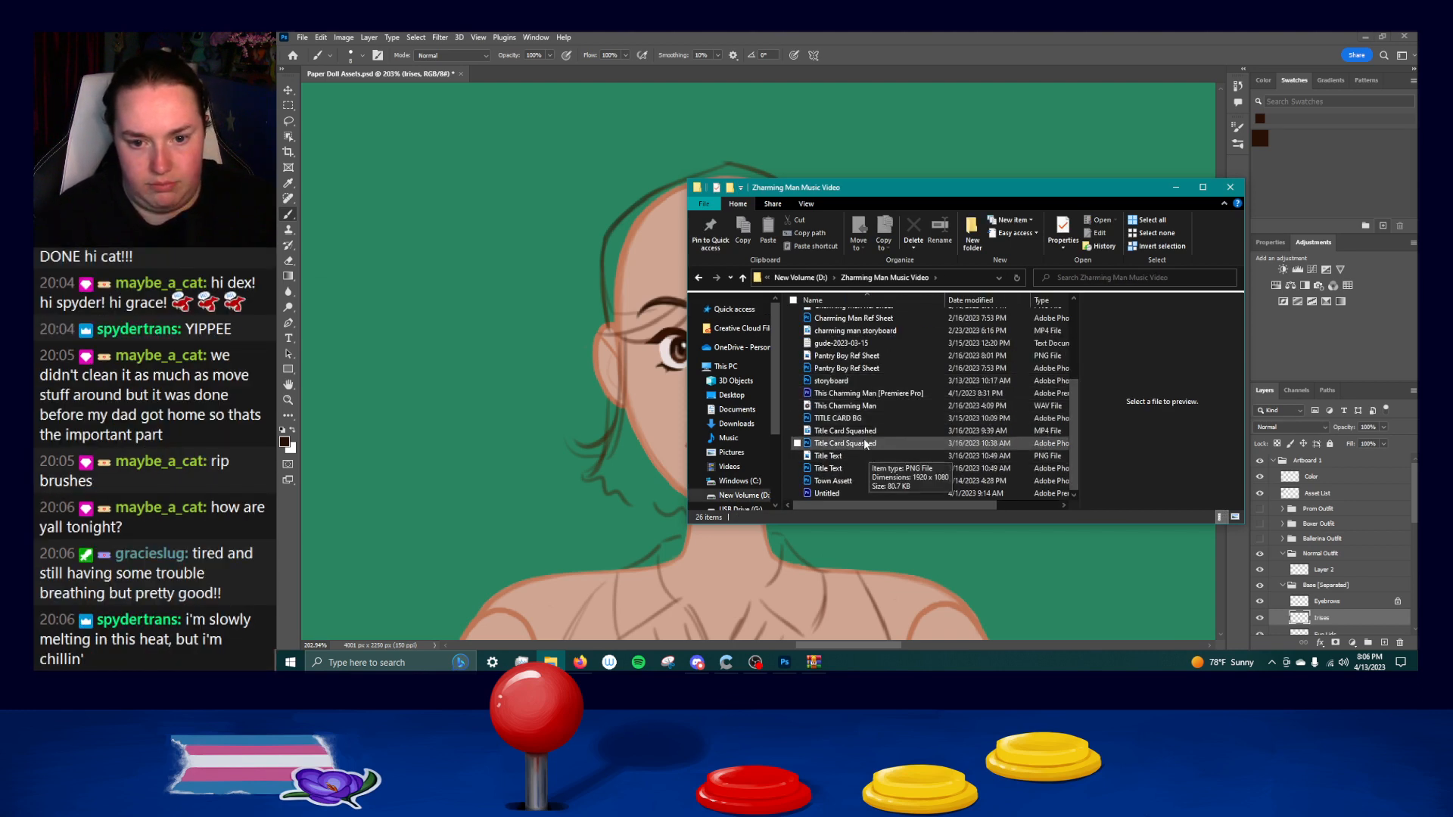
click(847, 356)
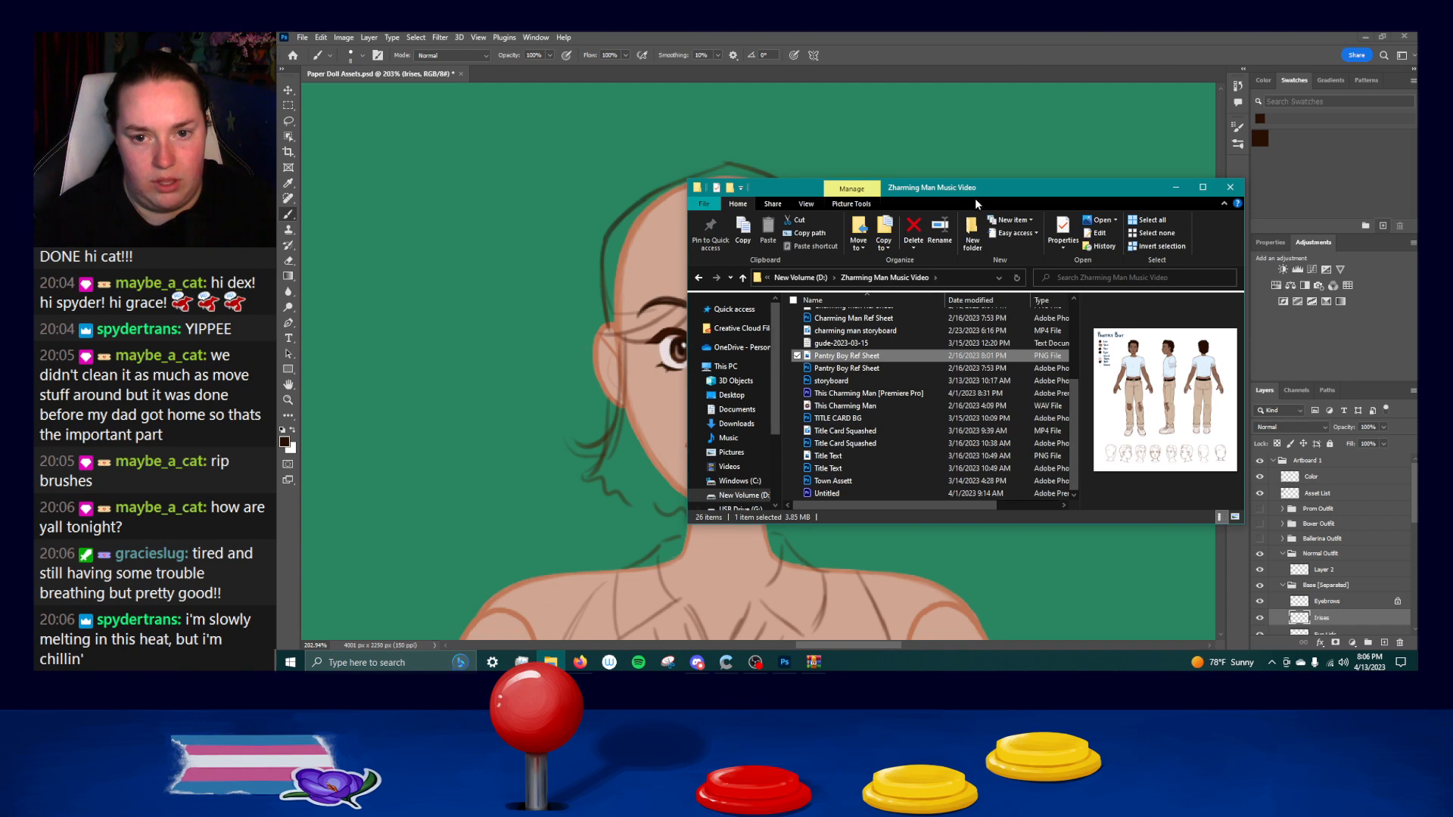
drag(831, 356, 548, 78)
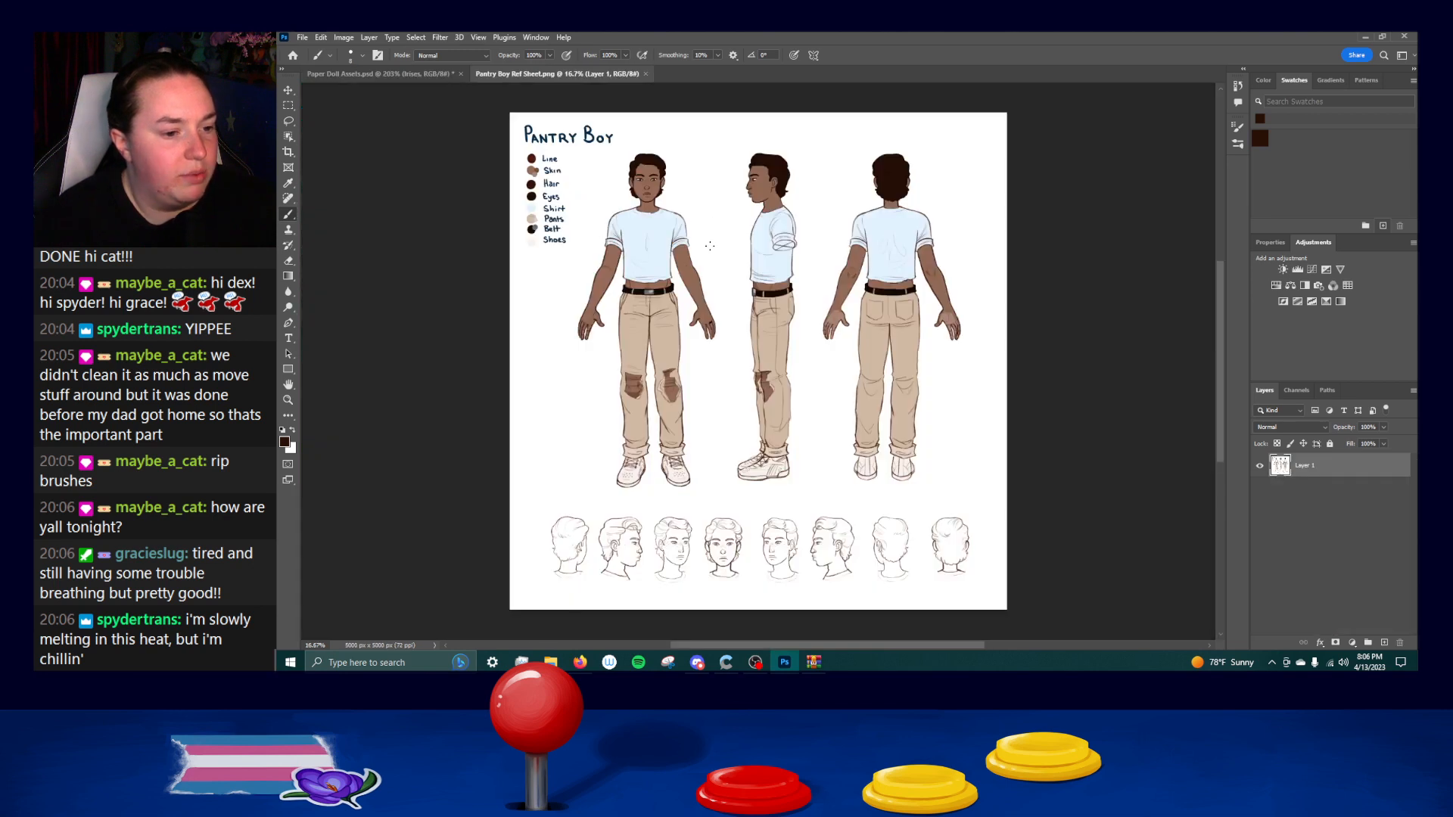
Sample the Line color from the Pantry Boy reference sheet and return to the Paper Doll Assets document.
scroll(536, 168, up, 1)
scroll(527, 188, up, 2)
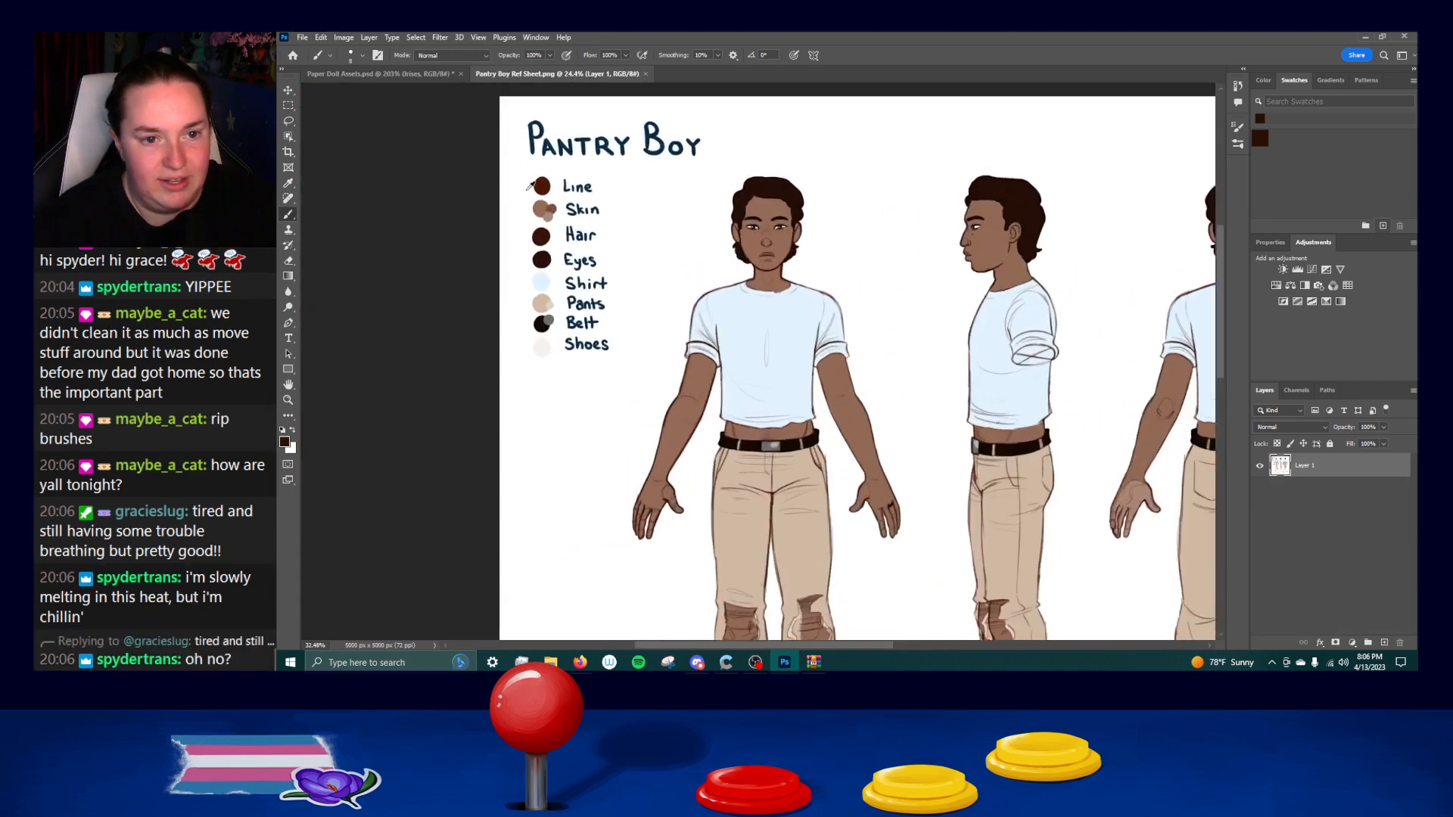
alt+click(543, 181)
key(ctrl+Tab)
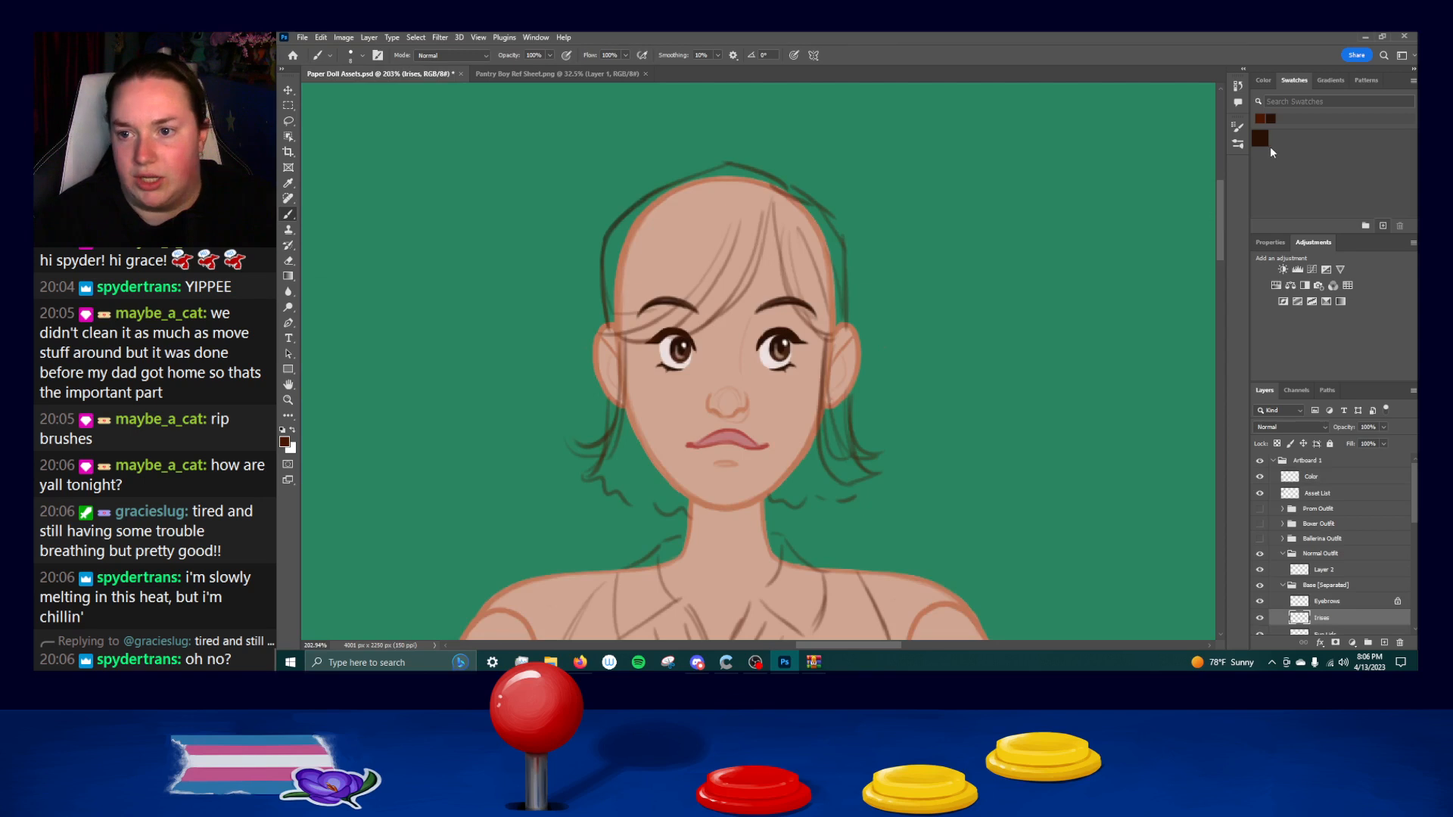
Save the sampled line color as new swatch "Swatch 2" and delete the old dark brown swatch.
click(1382, 225)
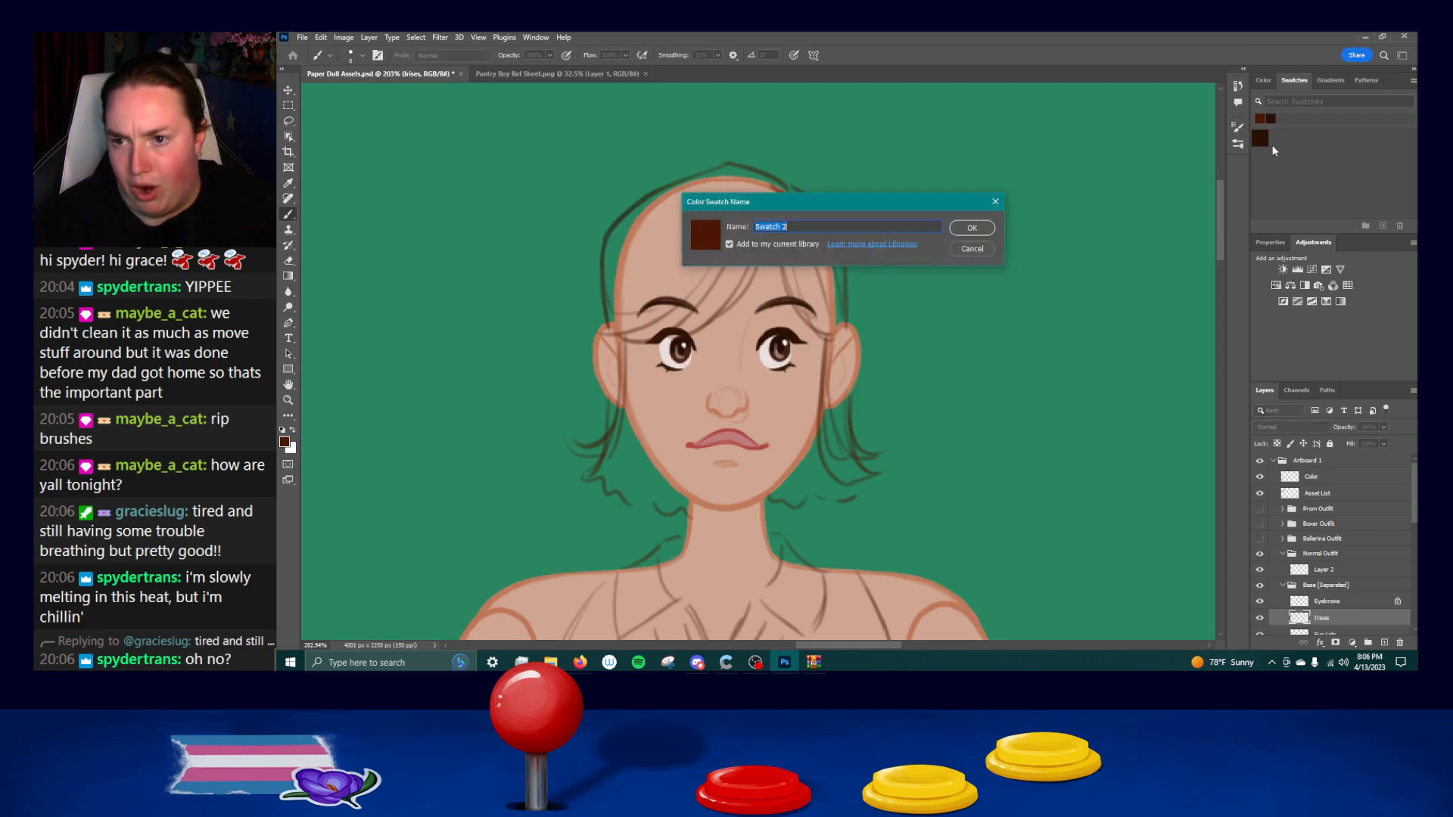
click(972, 229)
click(1399, 225)
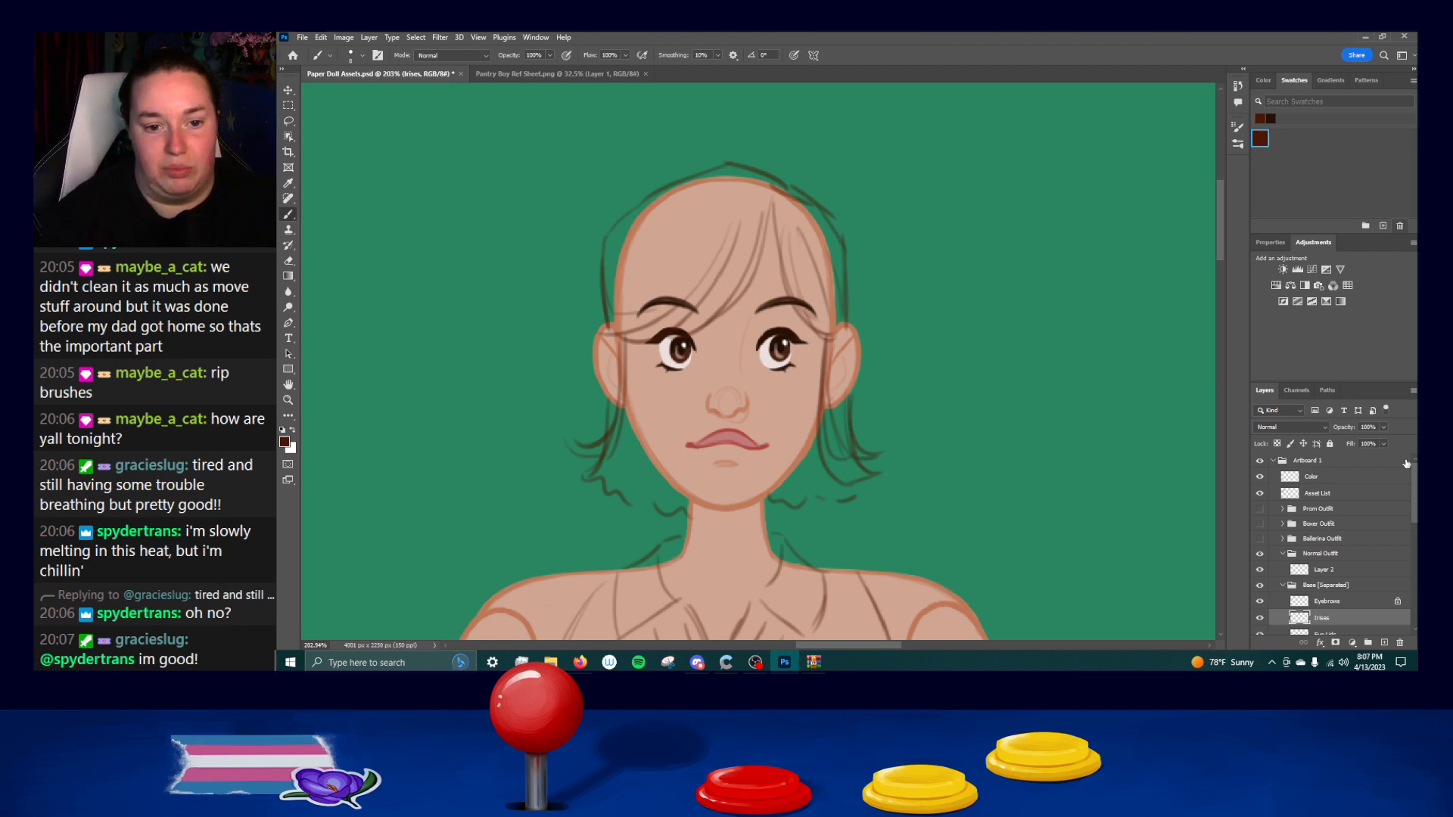
Collapse and lock the Base [Separated] group, and make Layer 2 in the Normal Outfit group active.
scroll(1321, 589, down, 2)
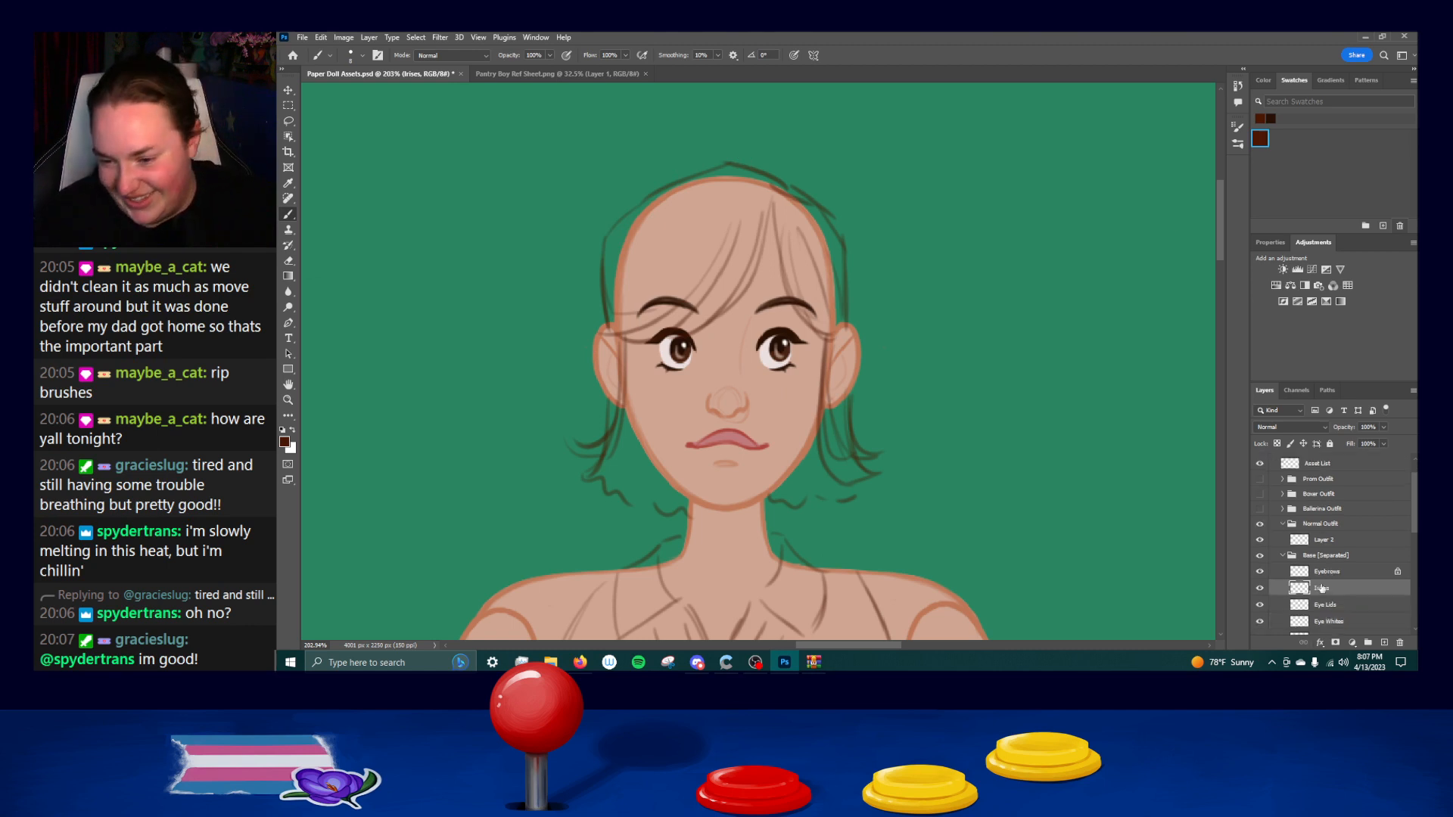
click(1282, 556)
click(1330, 444)
click(1291, 569)
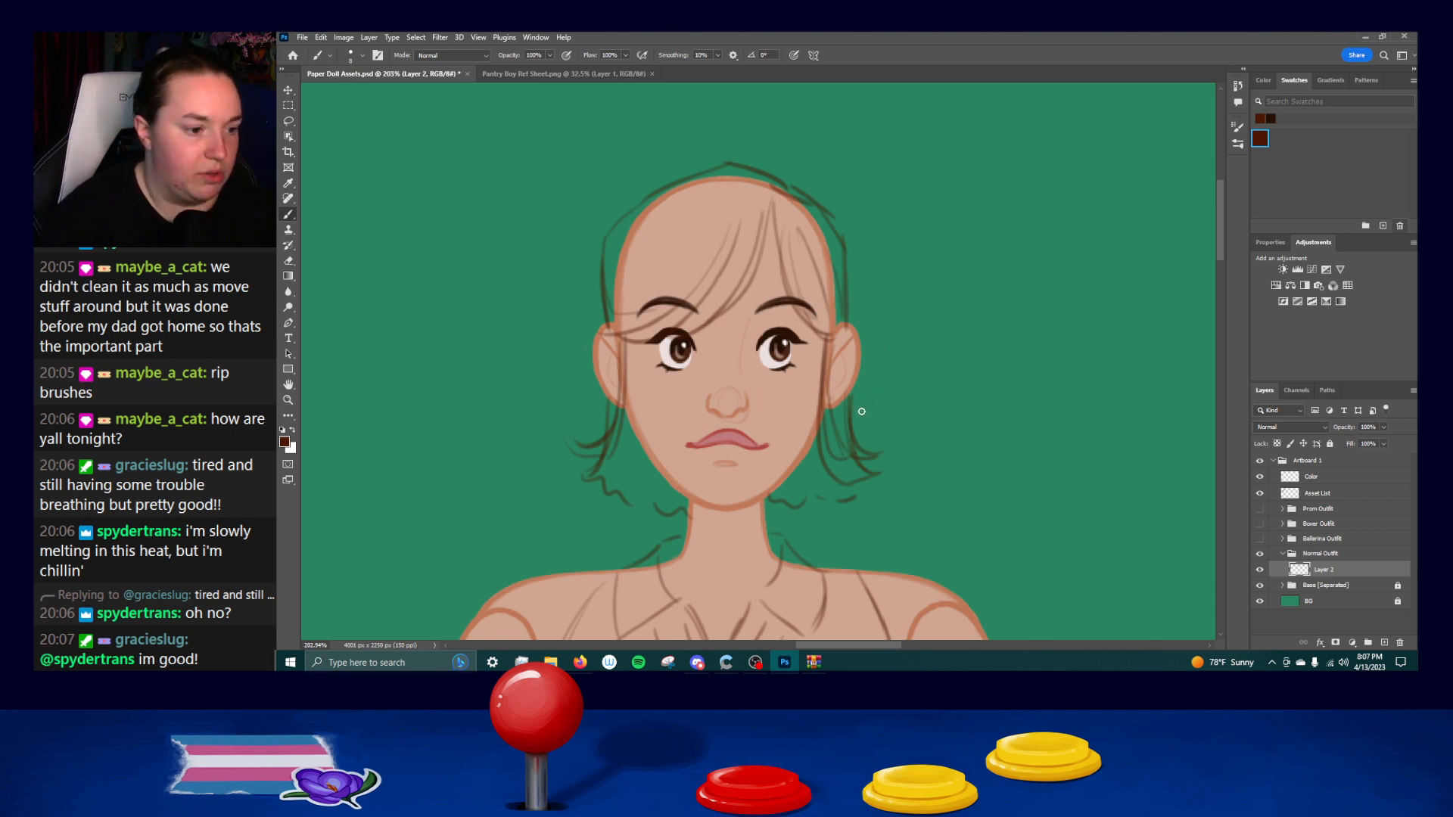
Ink the upper left curve of the hair outline over the sketch, undoing and redrawing unsatisfactory strokes.
mouse_move(608, 265)
mouse_down()
mouse_move(620, 219)
mouse_move(676, 187)
mouse_up()
key(ctrl+z)
key(ctrl+z)
drag(610, 229, 672, 184)
key(ctrl+z)
drag(610, 233, 685, 181)
key(ctrl+z)
drag(610, 232, 684, 181)
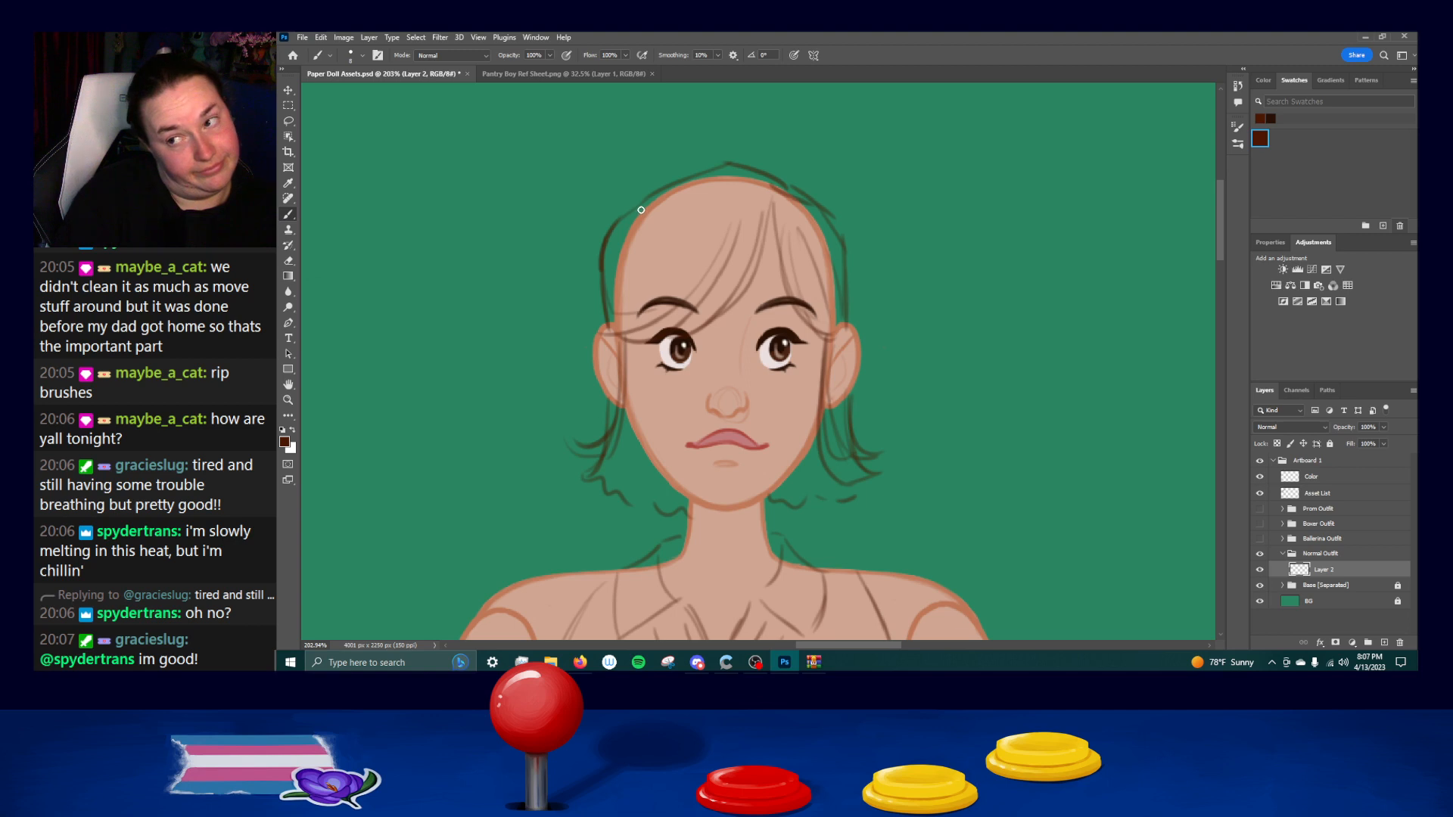
drag(619, 225, 679, 182)
key(ctrl+z)
Ink the hair outline across the crown towards the upper right of the head, undoing faulty strokes.
key(ctrl+z)
drag(617, 226, 662, 187)
mouse_move(612, 228)
mouse_down()
mouse_move(729, 163)
mouse_move(761, 171)
mouse_up()
key(ctrl+z)
drag(774, 176, 835, 222)
key(ctrl+z)
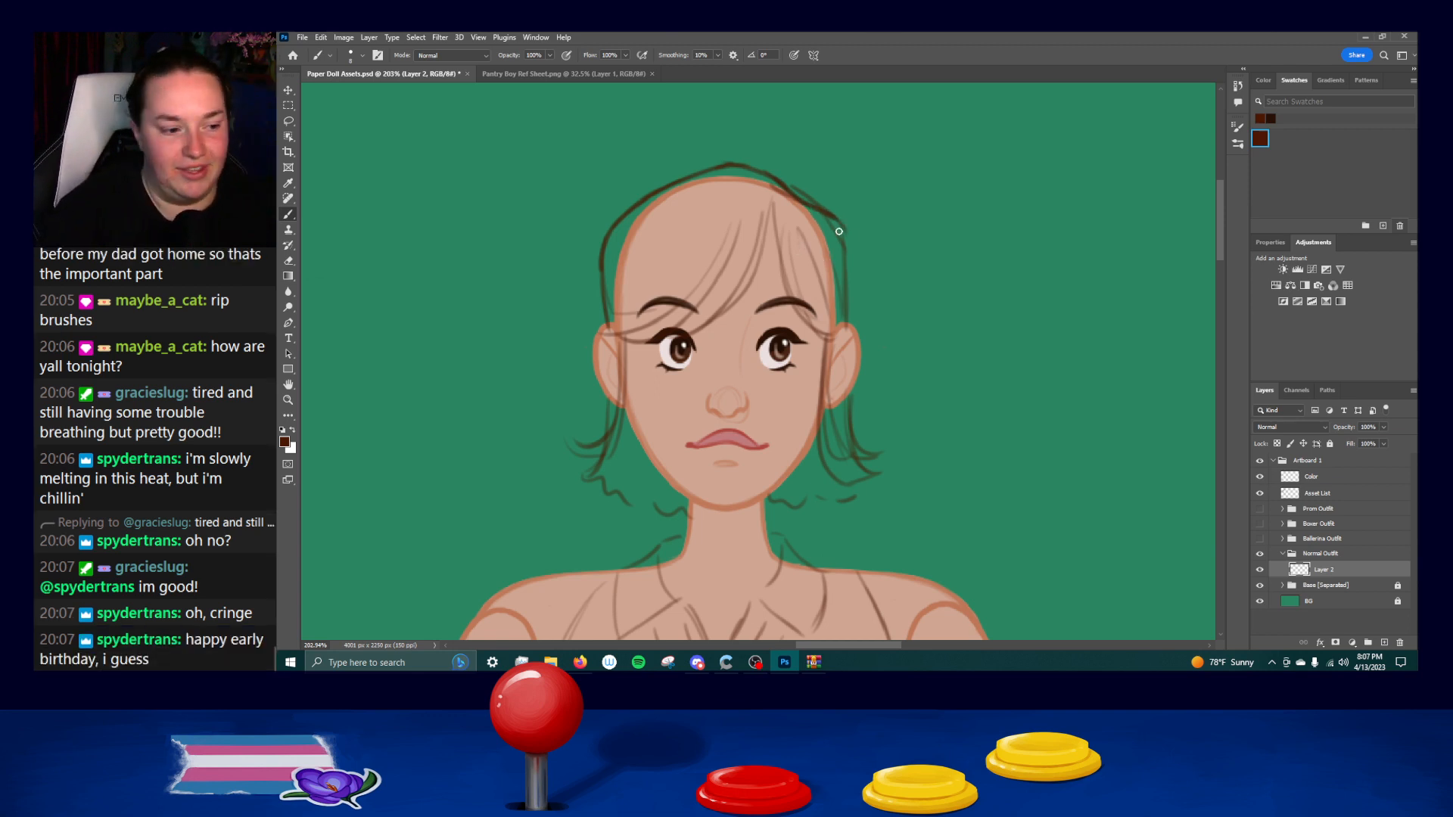
key(ctrl+z)
Ink the right side of the hair outline from the upper corner down to the ear.
key(ctrl+z)
mouse_move(817, 210)
mouse_down()
mouse_move(847, 247)
mouse_move(831, 222)
mouse_move(845, 326)
mouse_up()
key(ctrl+z)
key(ctrl+z)
drag(849, 261, 844, 325)
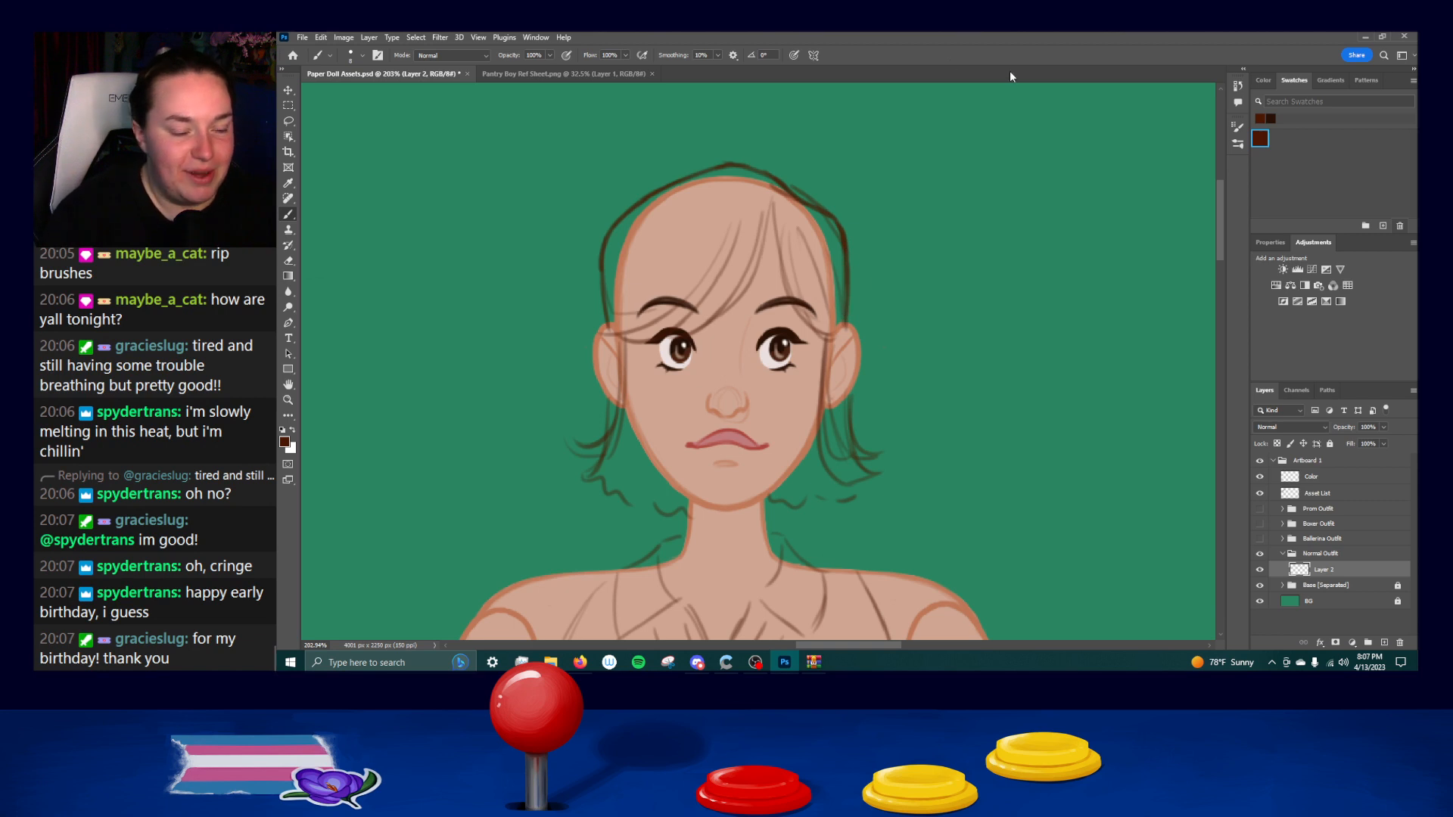
mouse_move(848, 258)
mouse_down()
mouse_move(844, 327)
mouse_move(845, 316)
mouse_up()
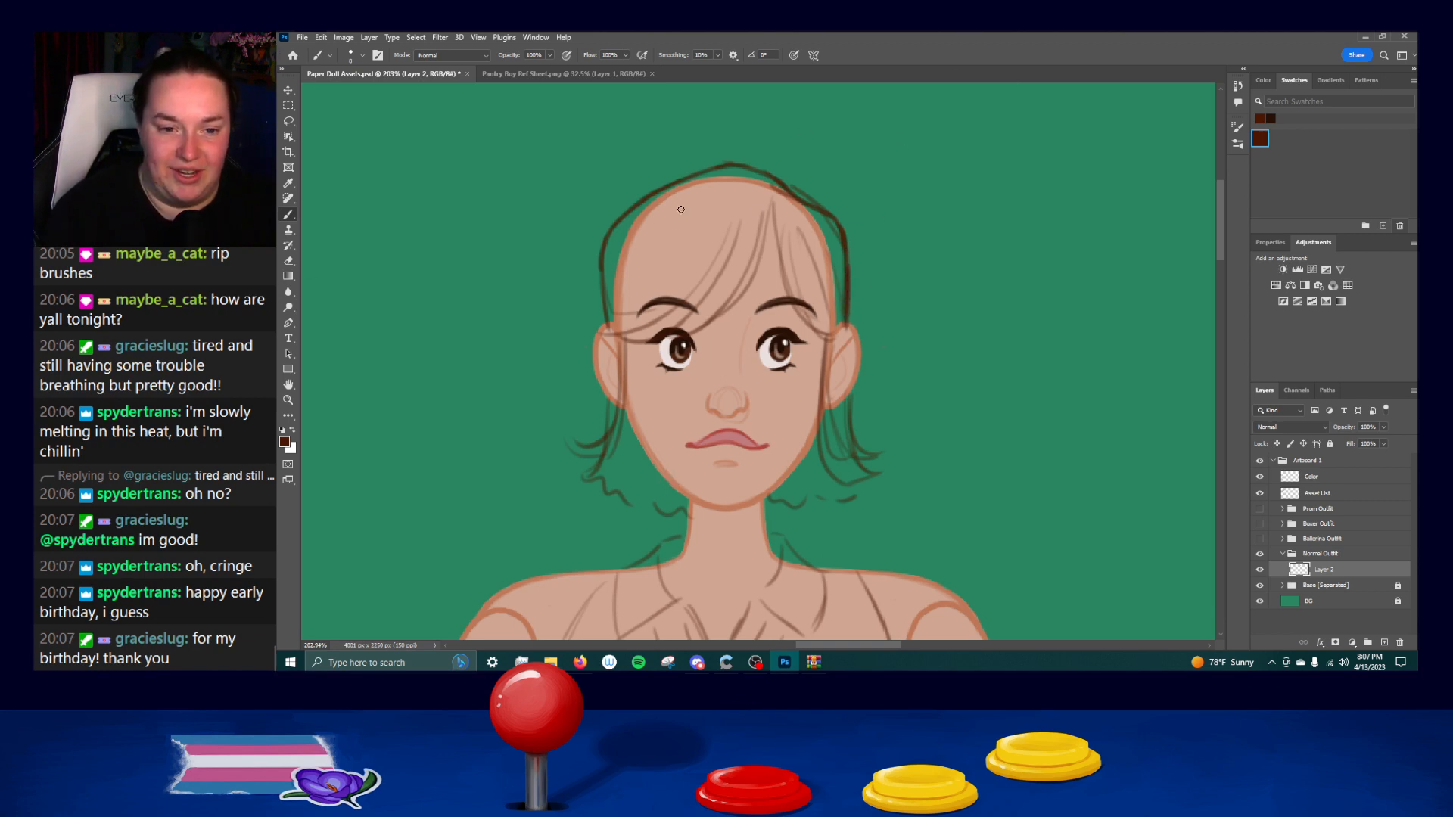
Ink the left side of the hair outline down to the ear, undoing and redrawing faulty strokes.
drag(603, 266, 609, 331)
key(ctrl+z)
key(ctrl+z)
drag(603, 261, 609, 330)
mouse_move(601, 257)
mouse_down()
mouse_move(609, 330)
mouse_move(603, 300)
mouse_up()
key(ctrl+z)
key(ctrl+z)
key(ctrl+z)
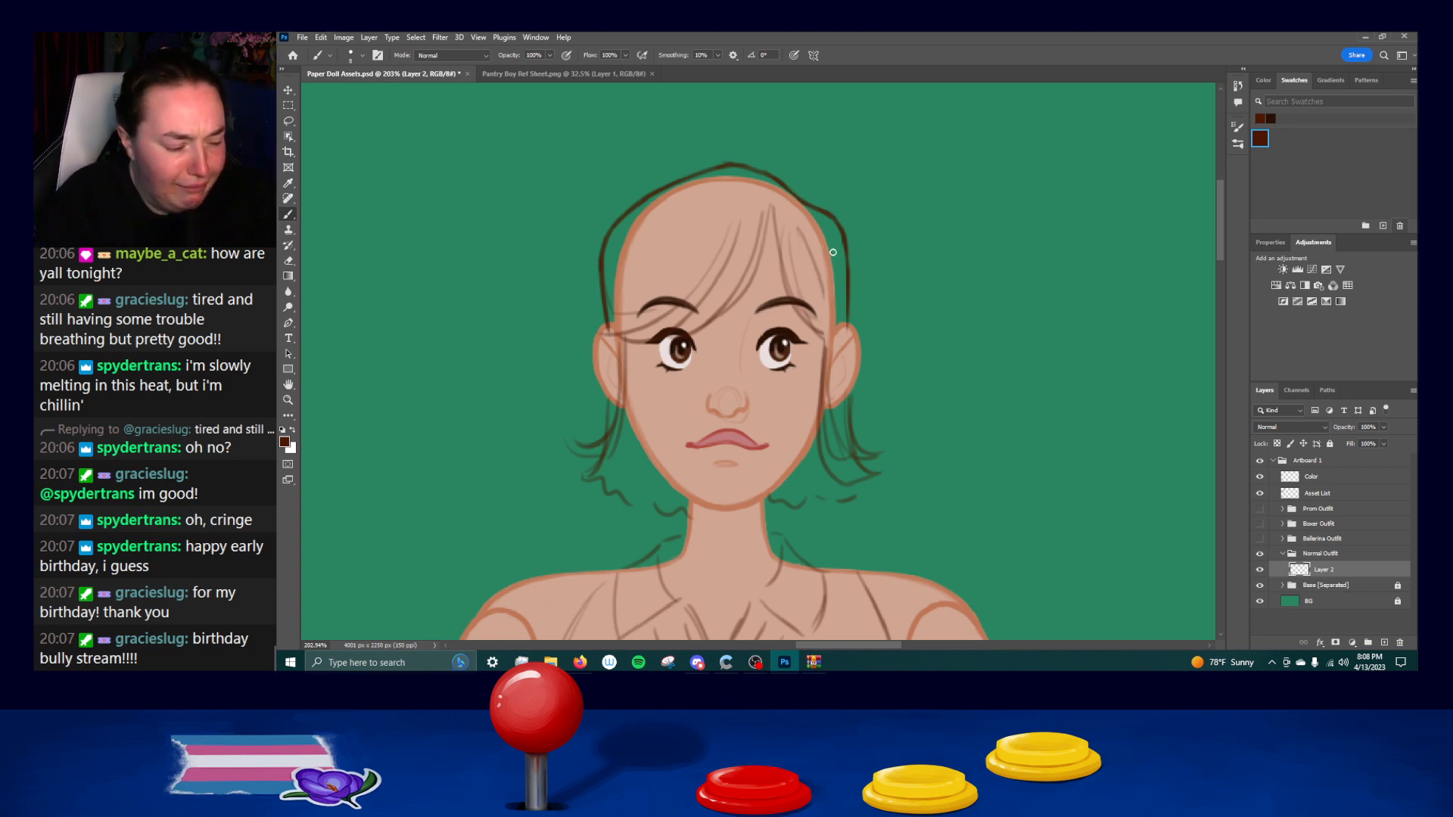
Rework the upper right corner of the hair outline so it runs smoothly down the side of the head.
drag(842, 235, 851, 312)
key(ctrl+z)
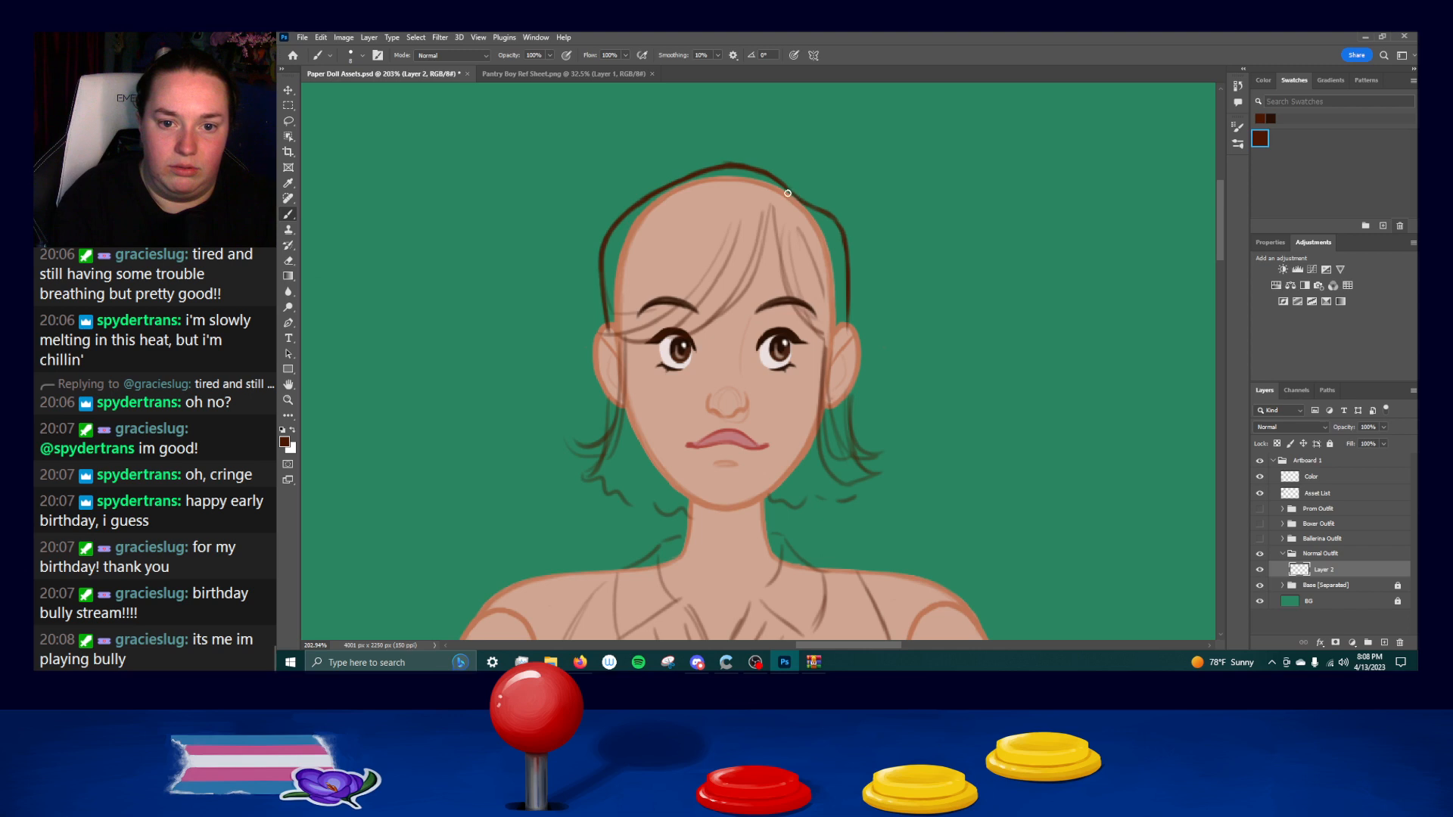
key(ctrl+z)
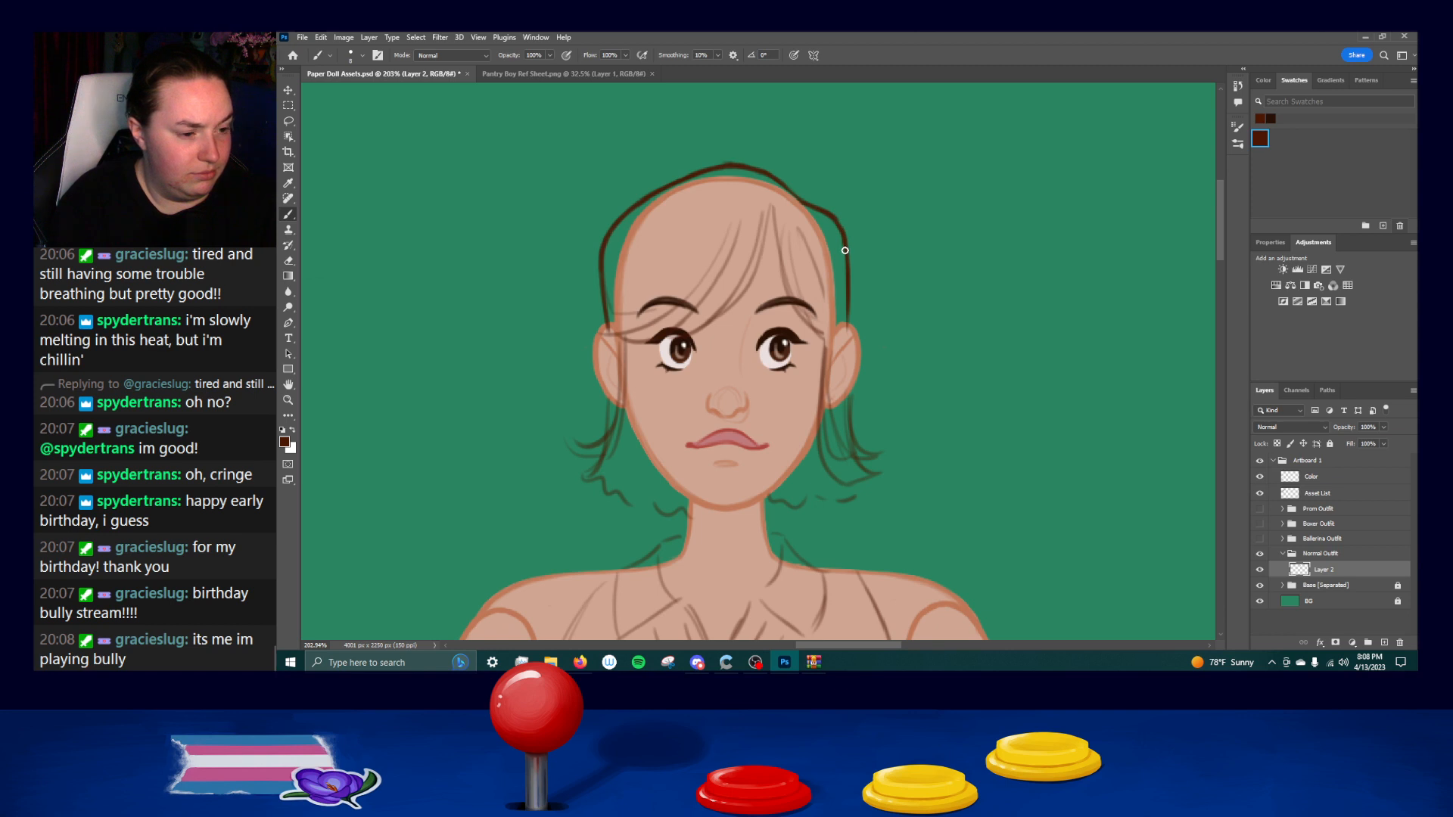
drag(834, 217, 847, 265)
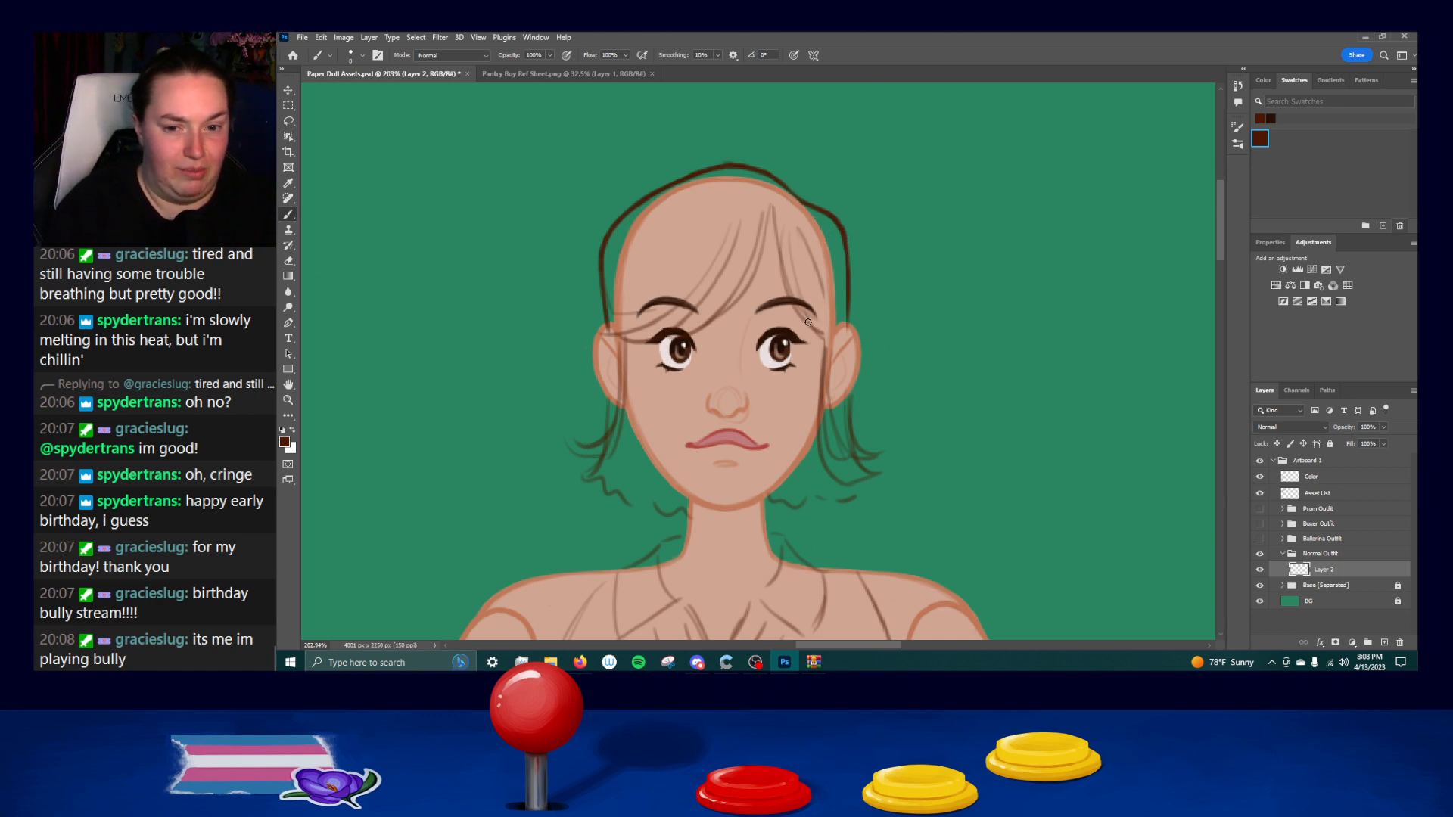
Ink the right bang strand from the parting down to the right ear, redrawing its upper part.
mouse_move(774, 219)
mouse_down()
mouse_move(815, 331)
mouse_move(777, 264)
mouse_move(839, 330)
mouse_up()
key(ctrl+z)
key(ctrl+z)
key(ctrl+z)
key(ctrl+z)
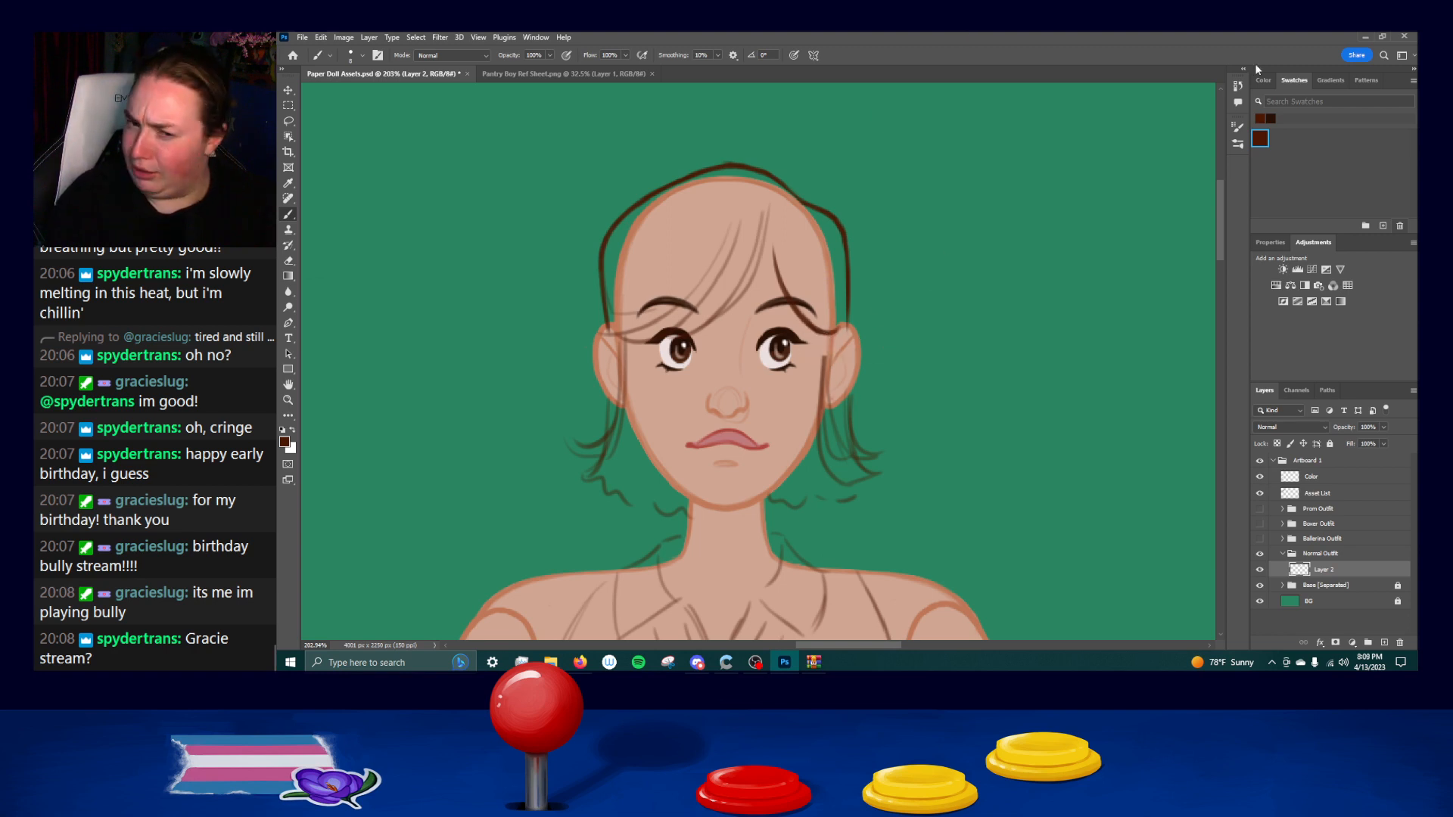
mouse_move(770, 211)
mouse_down()
mouse_move(783, 276)
mouse_move(768, 212)
mouse_move(785, 289)
mouse_up()
key(ctrl+z)
key(ctrl+z)
mouse_move(774, 234)
mouse_down()
mouse_move(779, 274)
mouse_move(816, 308)
mouse_up()
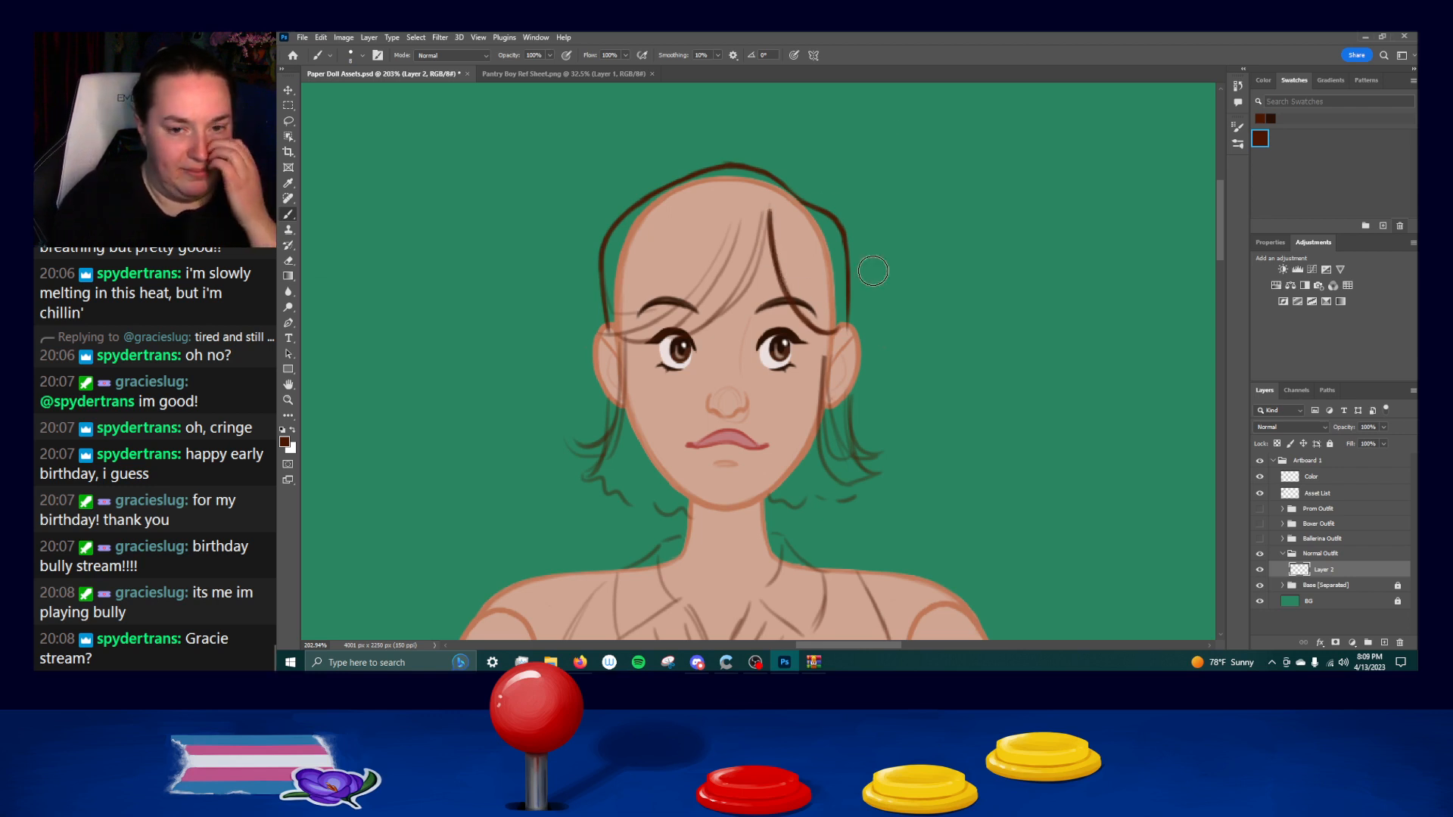
drag(779, 215, 793, 275)
key(ctrl+z)
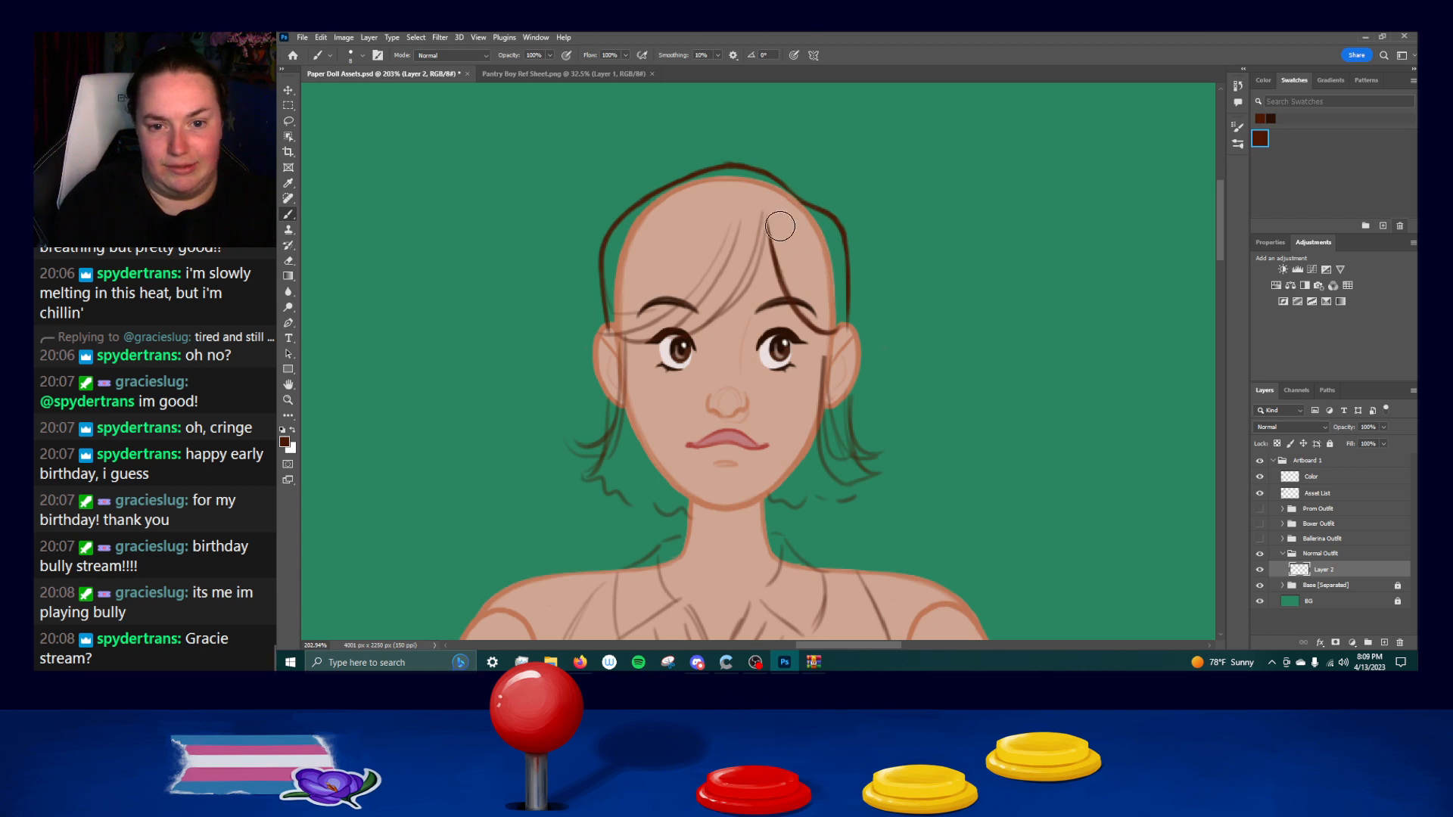
Ink the main left-swept bang strand from the parting towards the left eye, undoing and repeating the curve.
drag(766, 216, 704, 317)
key(ctrl+z)
drag(766, 215, 701, 325)
key(ctrl+z)
drag(766, 215, 719, 314)
key(ctrl+z)
drag(767, 217, 699, 337)
key(ctrl+z)
mouse_move(767, 217)
mouse_down()
mouse_move(719, 327)
mouse_move(754, 277)
mouse_move(690, 330)
mouse_up()
key(ctrl+z)
key(ctrl+z)
drag(766, 217, 719, 320)
key(ctrl+z)
drag(767, 216, 699, 330)
drag(762, 267, 687, 334)
key(ctrl+z)
key(ctrl+z)
key(ctrl+z)
key(ctrl+z)
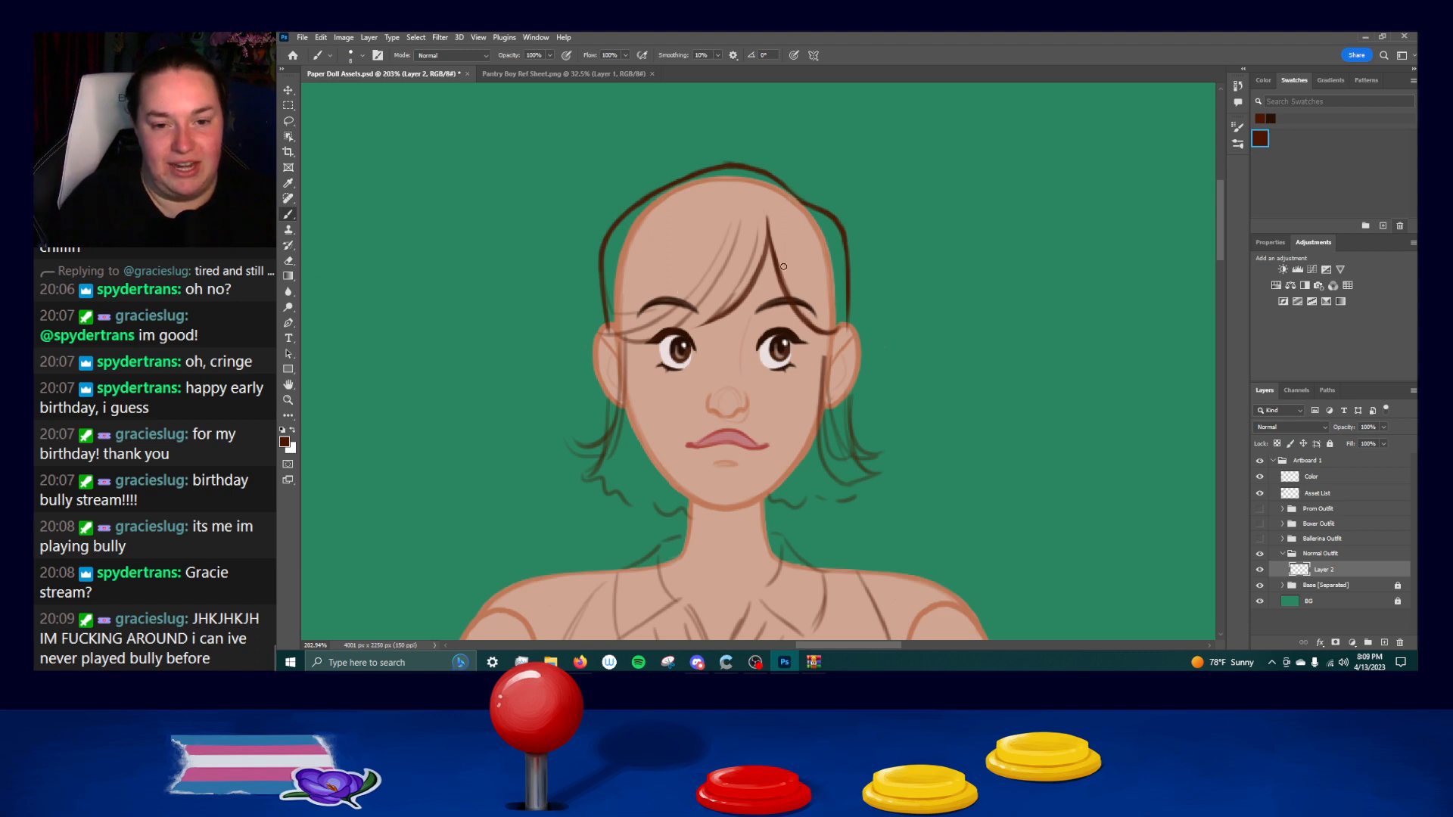
Ink a second strand line just left of the main left-swept bang, undoing and repeating the curve.
drag(761, 219, 724, 311)
key(ctrl+z)
key(ctrl+z)
drag(762, 220, 708, 320)
key(ctrl+z)
drag(762, 222, 708, 316)
key(ctrl+z)
key(ctrl+z)
drag(758, 230, 725, 288)
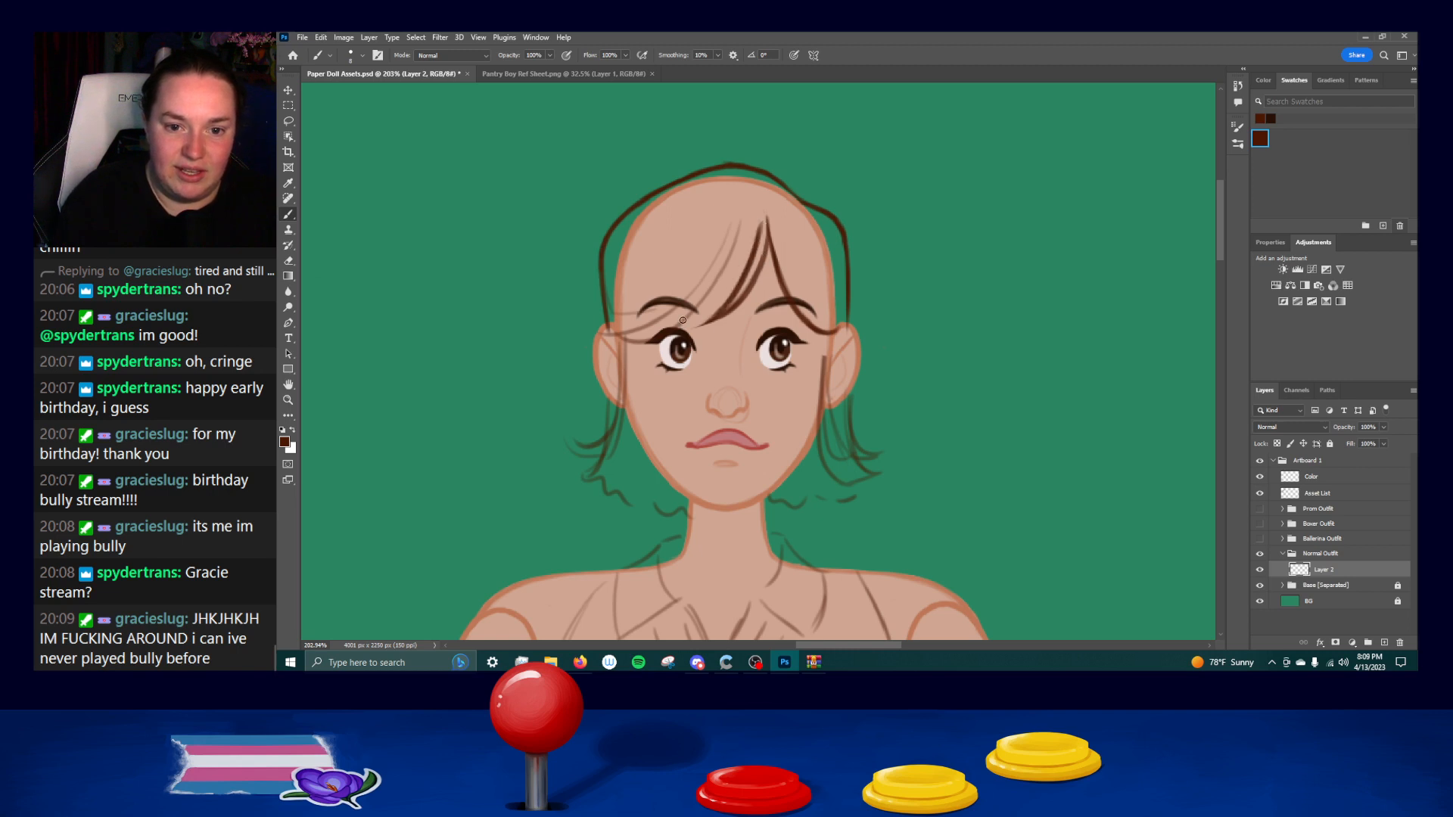
Ink the lower edge of the left bangs, sweeping across the brow to the left ear.
mouse_move(757, 218)
mouse_down()
mouse_move(751, 244)
mouse_move(639, 332)
mouse_move(603, 336)
mouse_up()
key(ctrl+z)
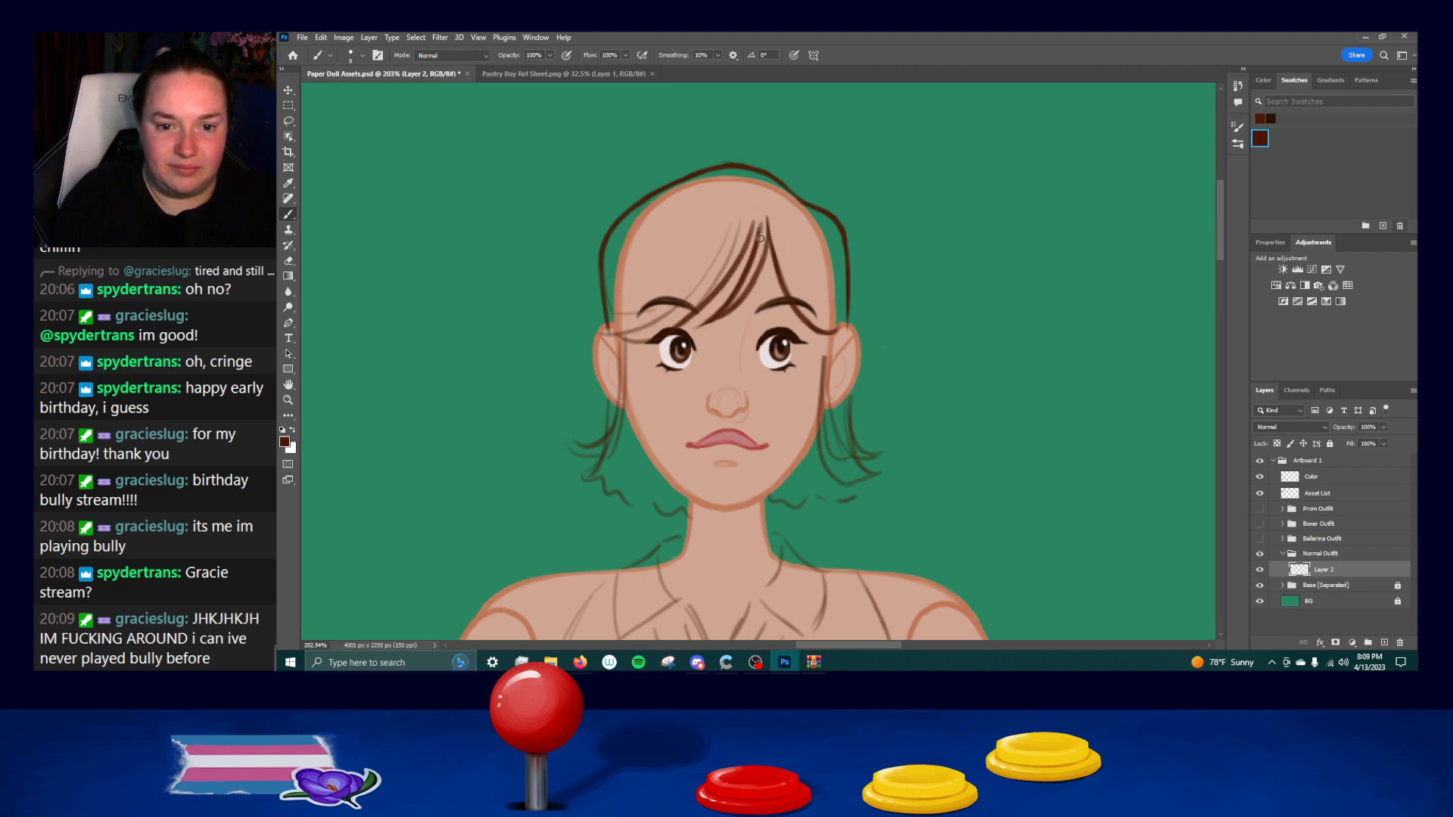
key(ctrl+z)
drag(761, 238, 642, 345)
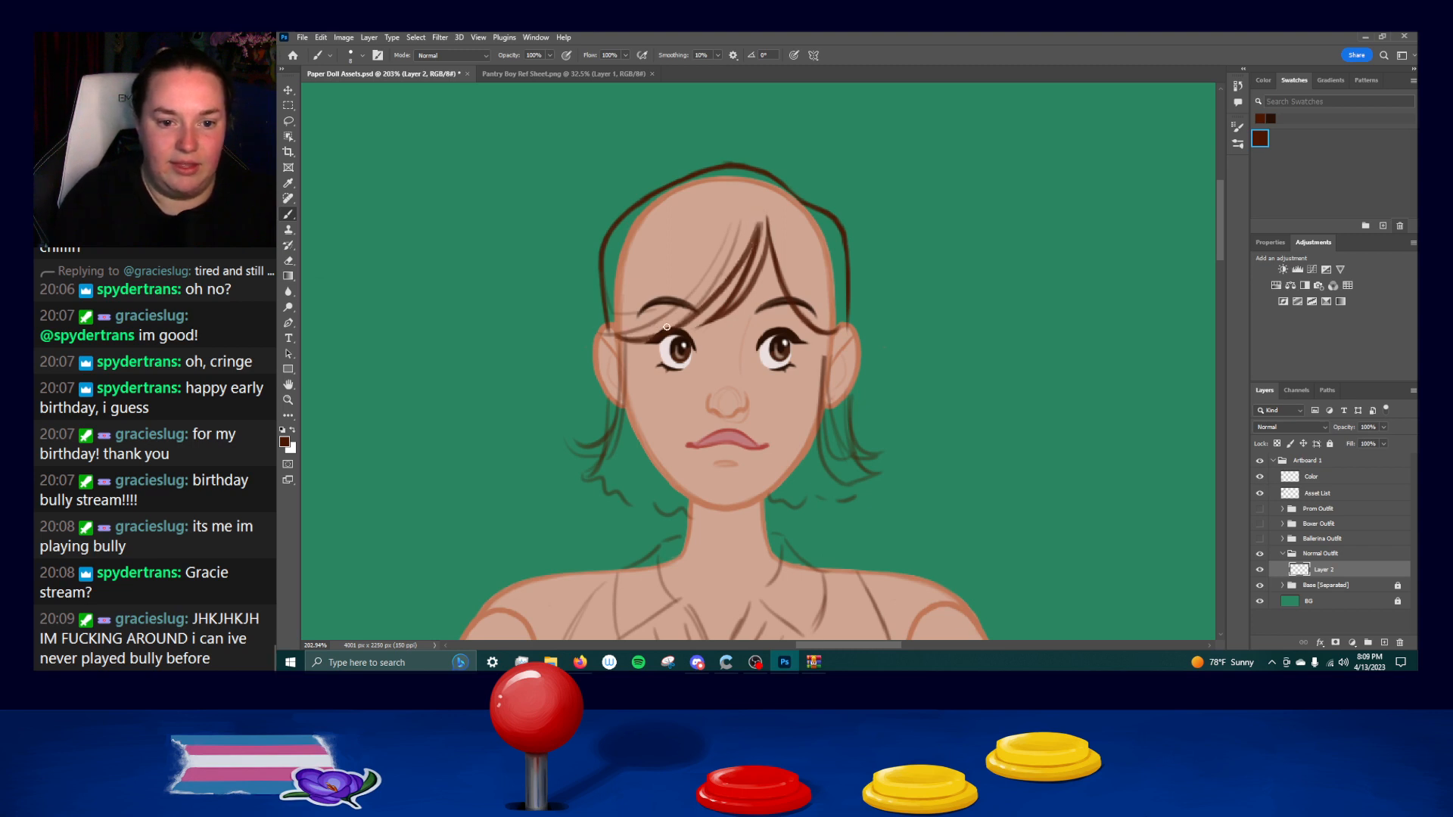
Refine the bang lines near the parting and join their tips at the top, undoing faulty strokes.
drag(703, 308, 684, 320)
key(ctrl+z)
drag(760, 221, 708, 295)
key(ctrl+z)
drag(759, 218, 730, 275)
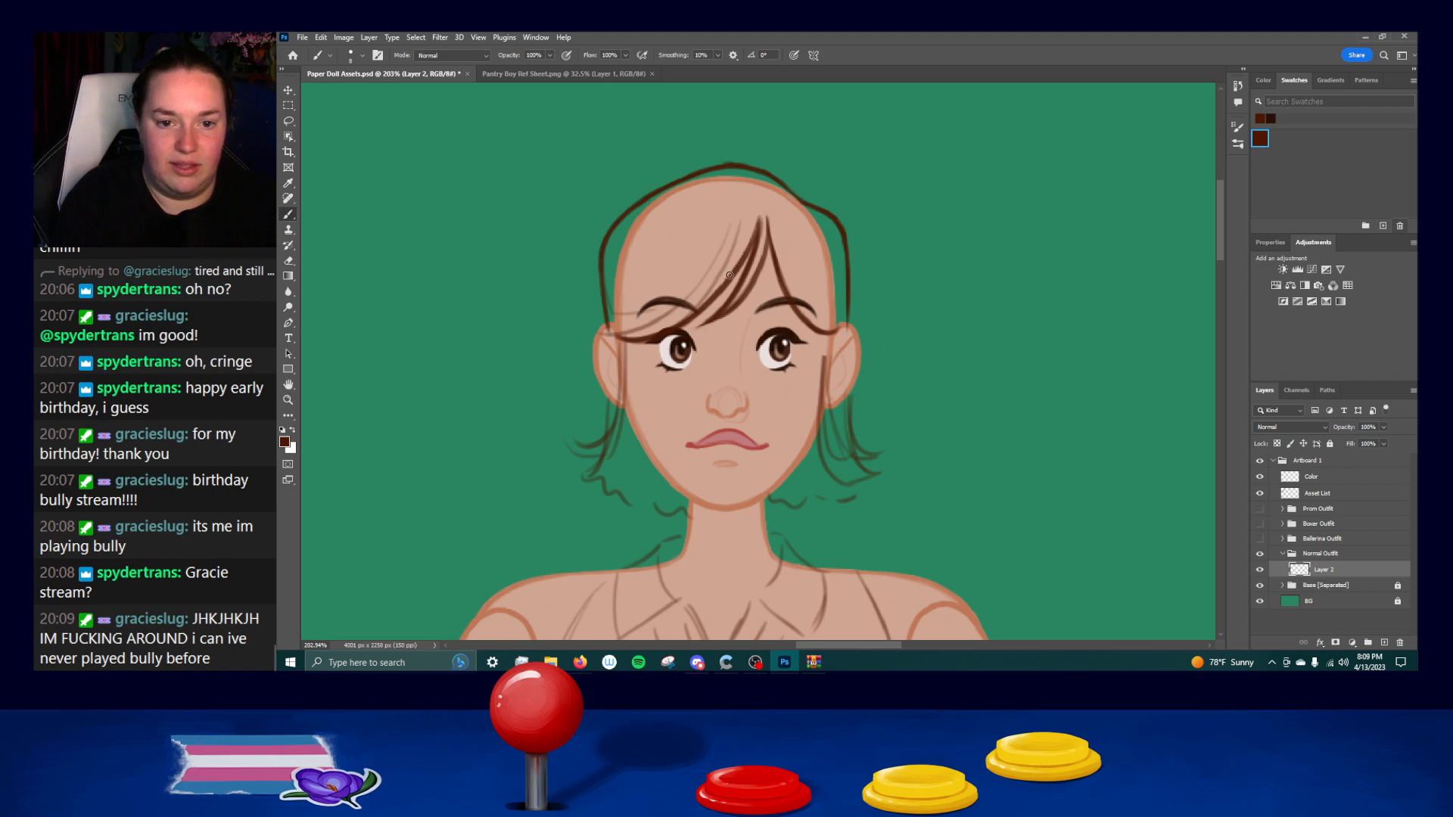
key(ctrl+z)
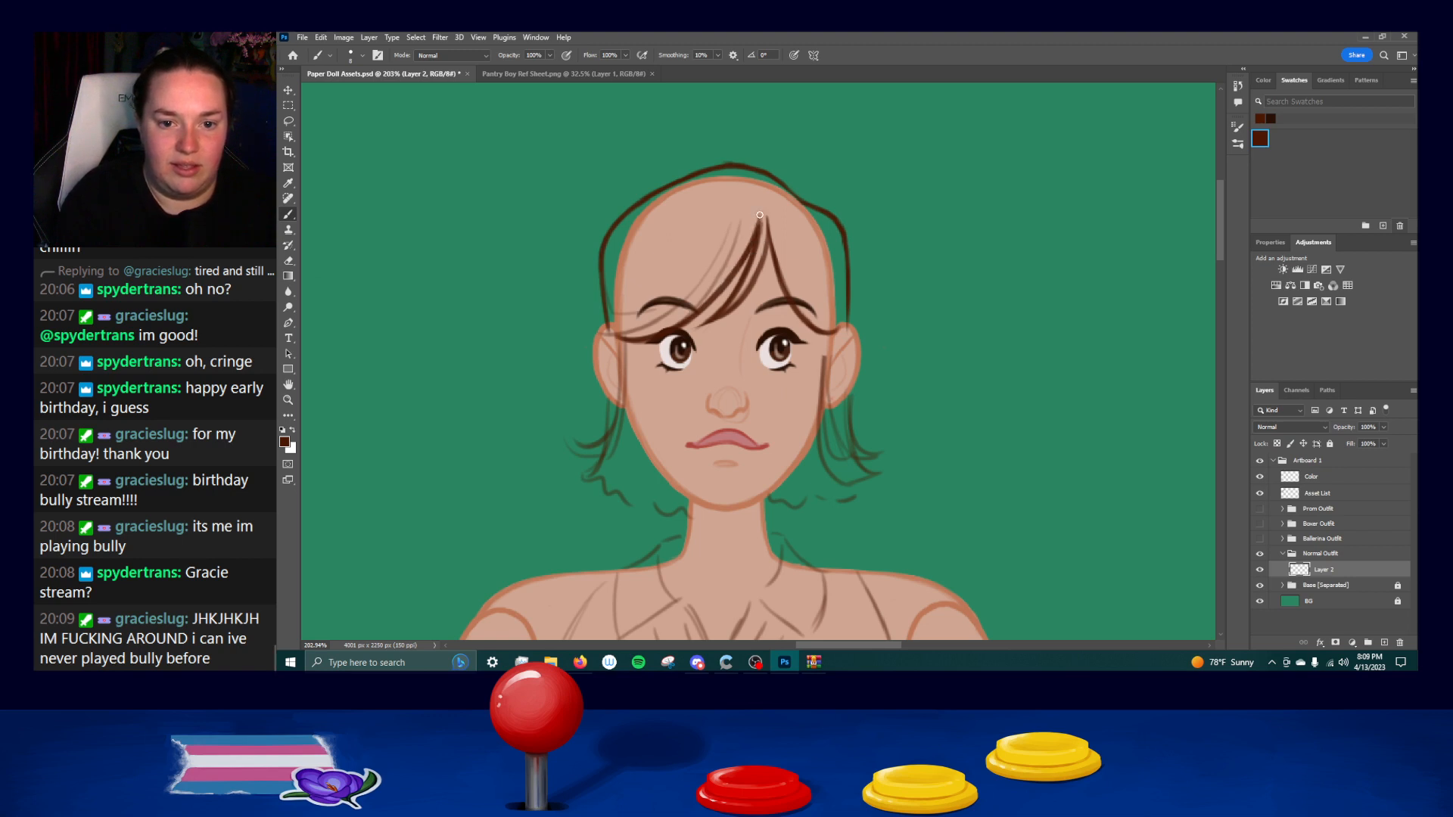
key(ctrl+z)
drag(762, 211, 729, 279)
key(ctrl+z)
key(ctrl+z)
key(ctrl+z)
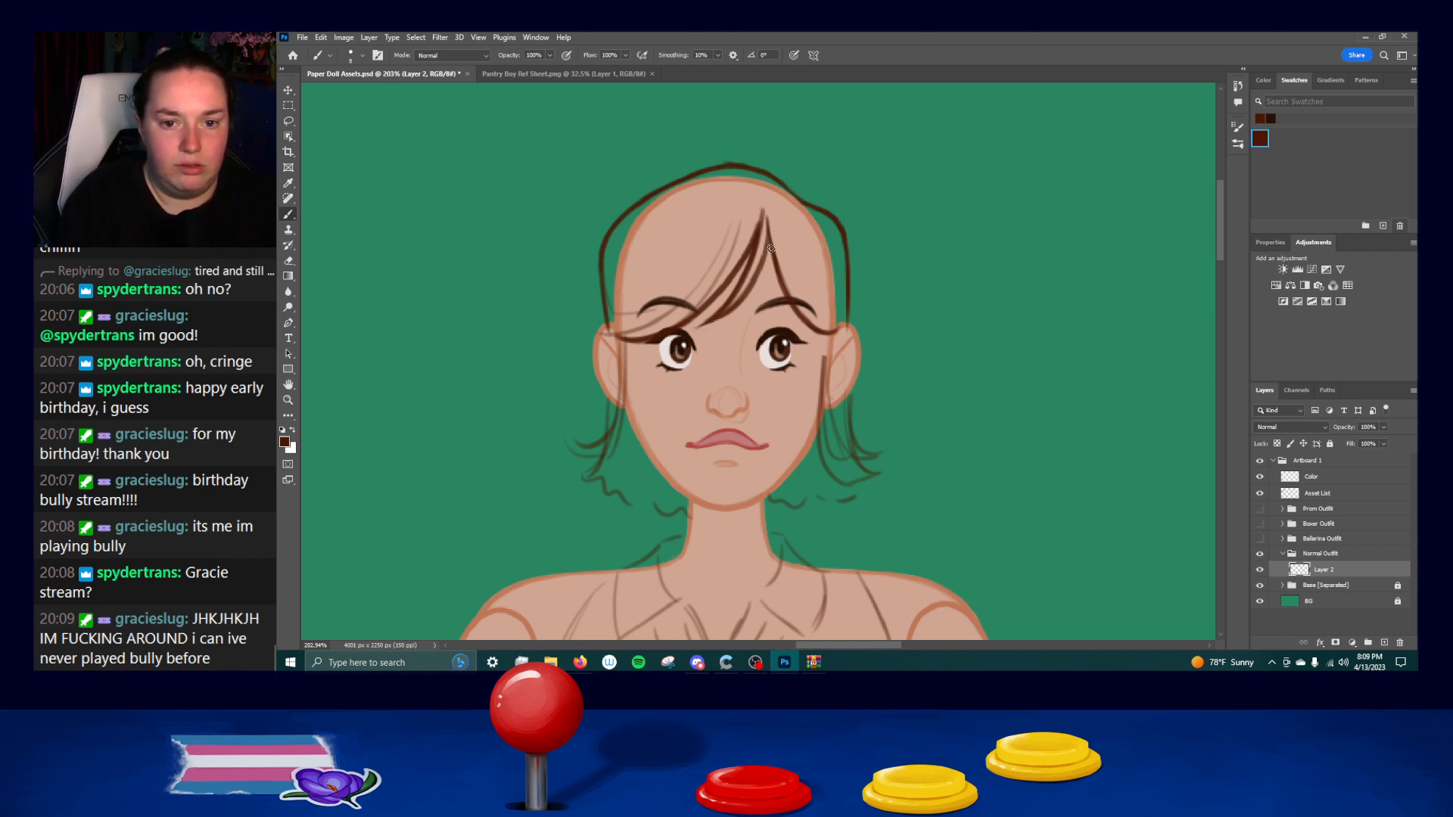
Touch up the pointed tip of the bangs at the parting, undoing the faulty strokes.
drag(764, 212, 752, 250)
key(ctrl+z)
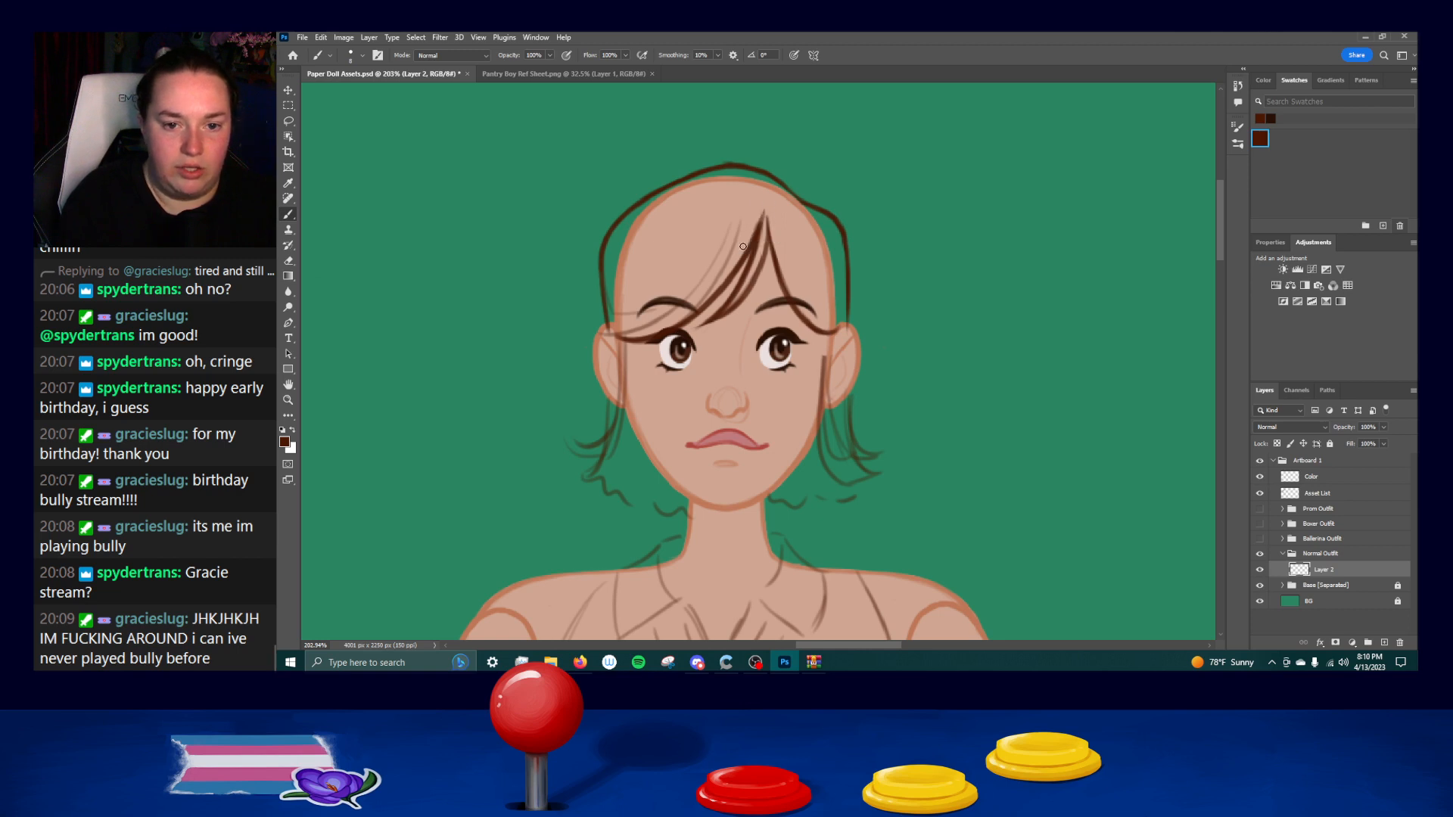
key(ctrl+z)
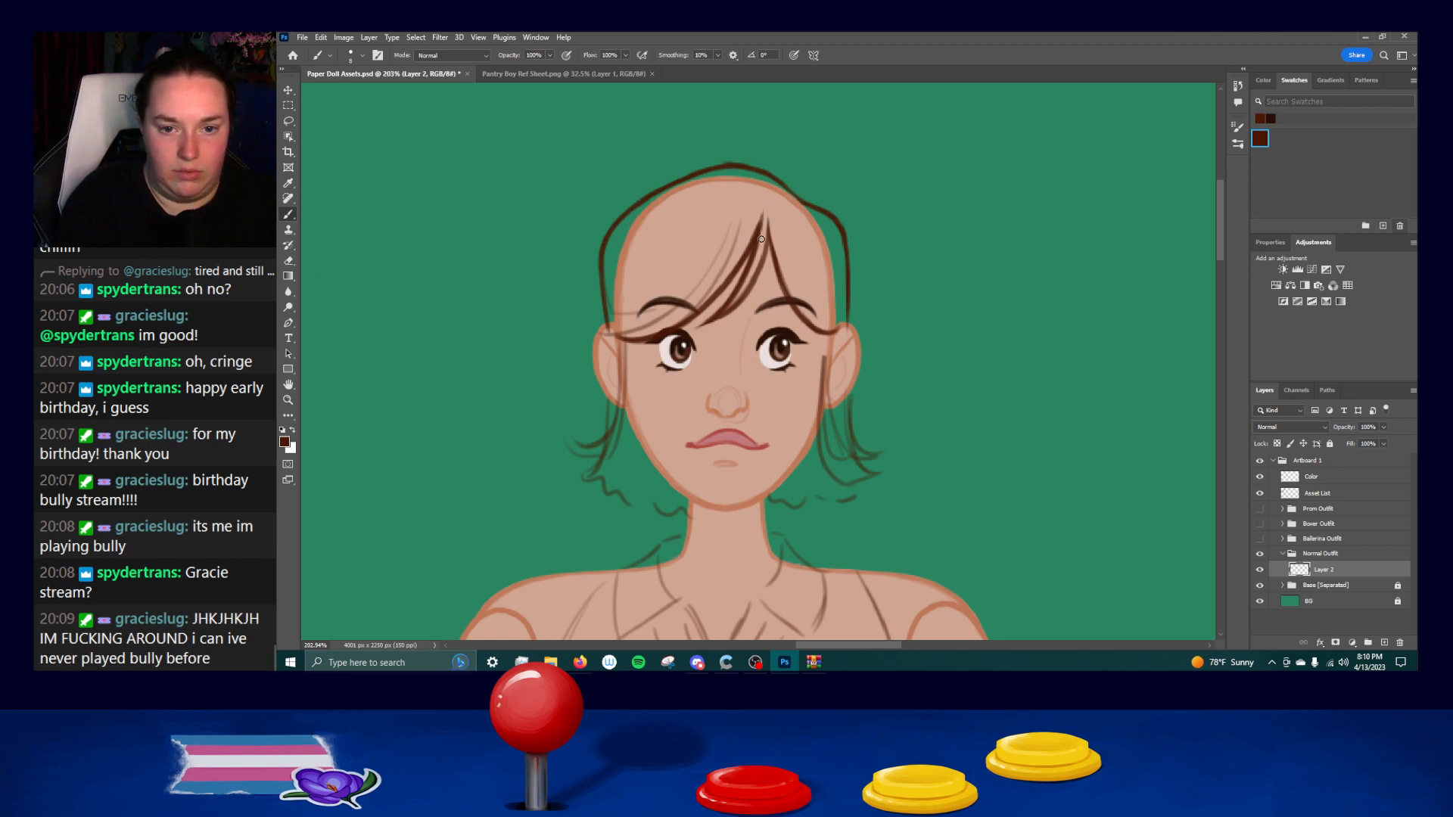
drag(764, 211, 742, 245)
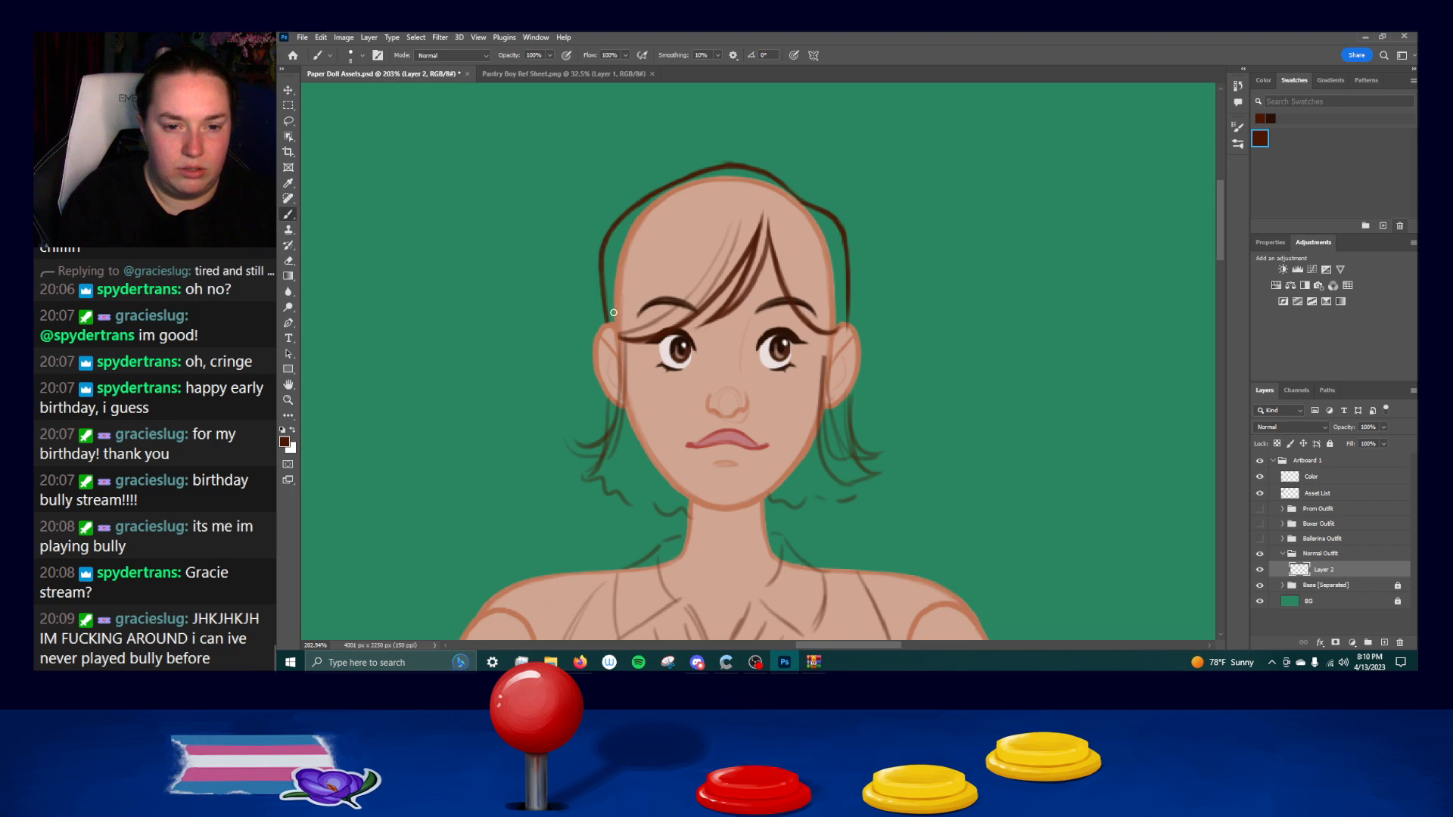
key(ctrl+z)
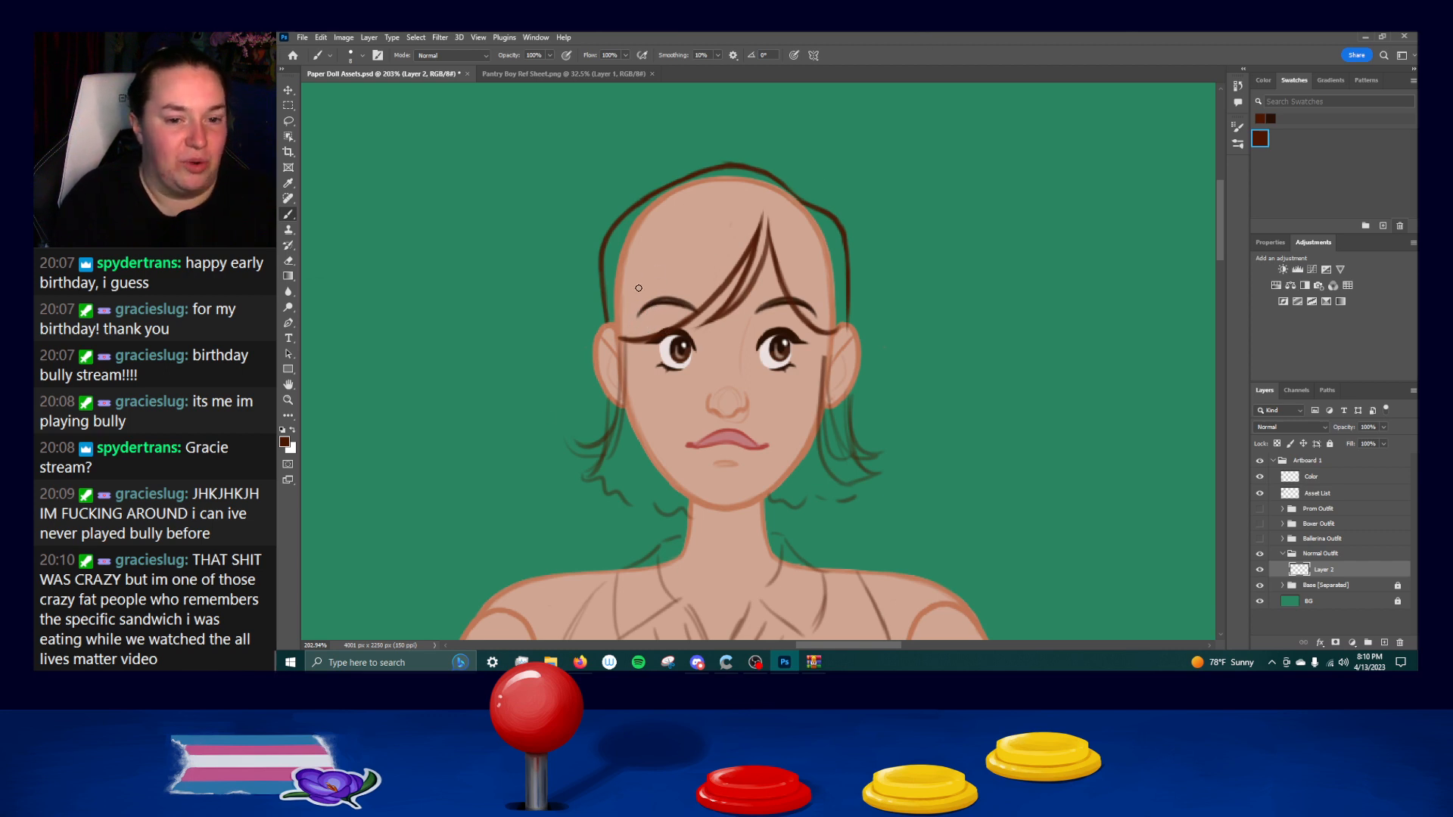
Add thin strand lines across the left bangs above the brow, undoing and repeating the strokes.
mouse_move(642, 304)
mouse_down()
mouse_move(736, 214)
mouse_move(619, 326)
mouse_up()
key(ctrl+z)
drag(711, 248, 617, 319)
key(ctrl+z)
key(ctrl+z)
drag(736, 244, 618, 314)
mouse_move(713, 275)
mouse_down()
mouse_move(622, 320)
mouse_move(675, 305)
mouse_move(704, 220)
mouse_up()
key(ctrl+z)
key(ctrl+z)
key(ctrl+z)
key(ctrl+z)
Add thin strand lines along the upper left side of the head, repeating unsatisfactory strokes.
mouse_move(614, 262)
mouse_down()
mouse_move(720, 186)
mouse_move(627, 248)
mouse_move(681, 248)
mouse_up()
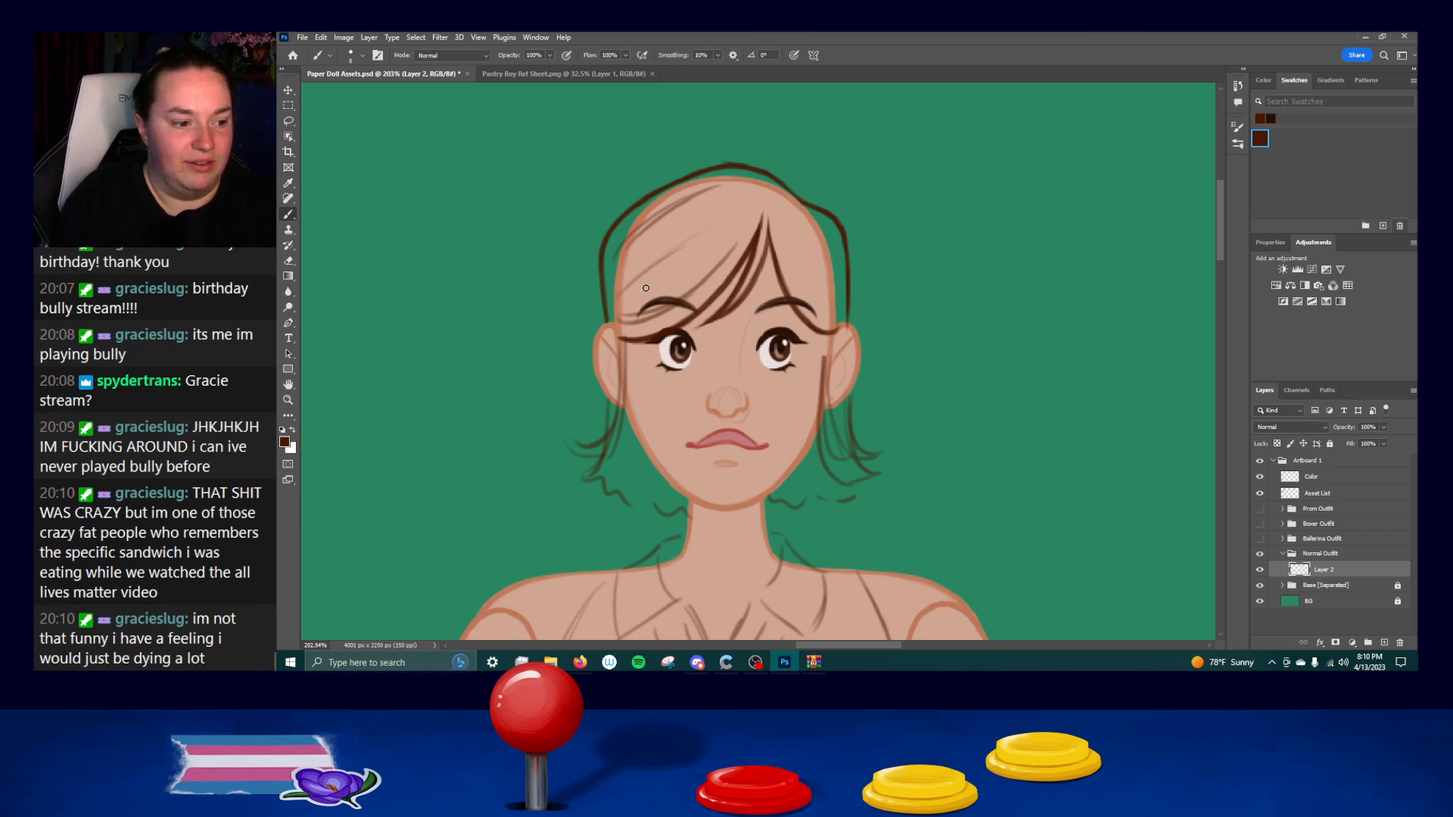
key(ctrl+z)
drag(612, 292, 680, 243)
key(ctrl+z)
drag(613, 297, 683, 232)
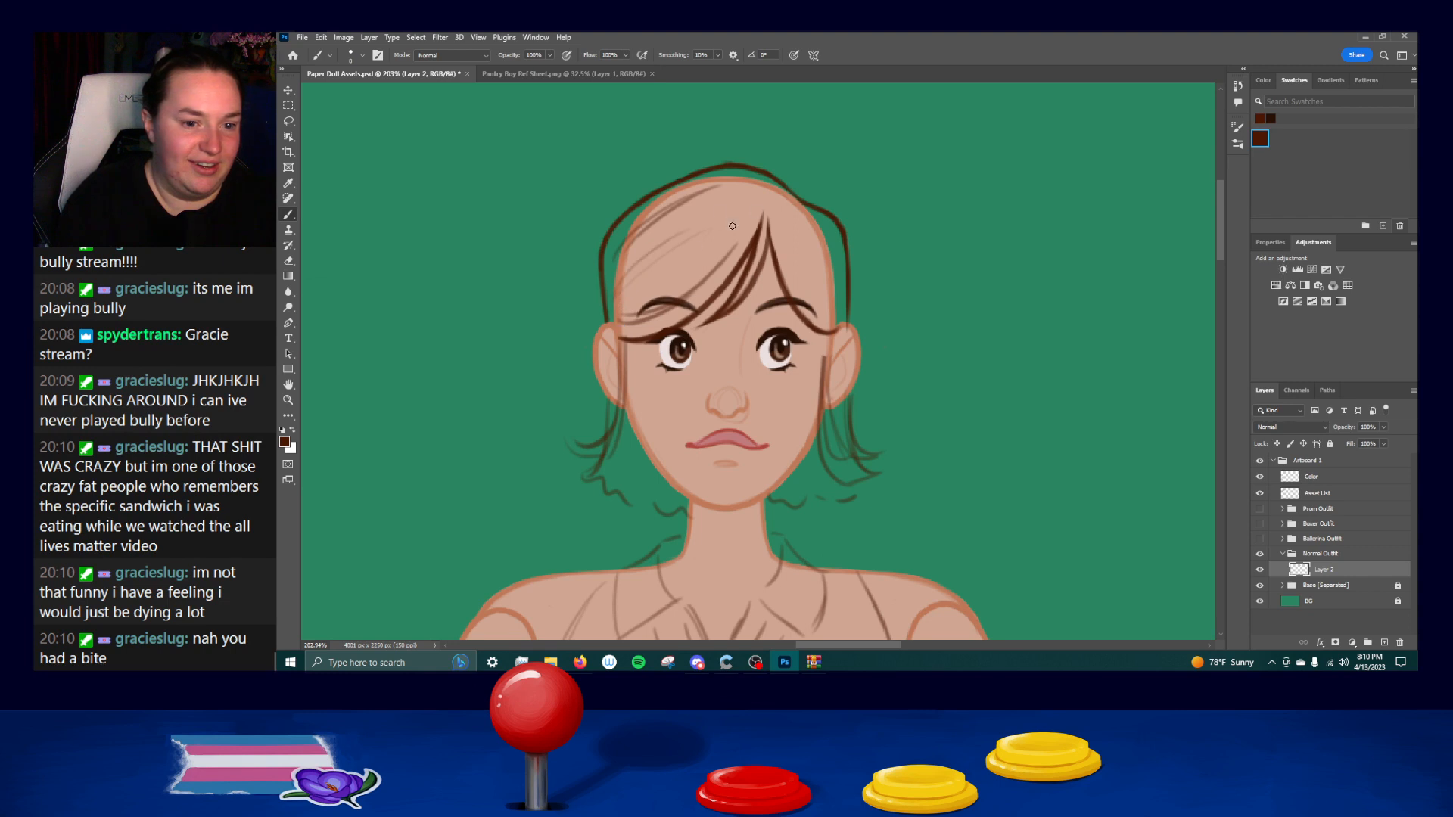
Add several thin strand lines to the right bangs, running from the parting down towards the right ear.
drag(783, 236, 825, 316)
drag(782, 238, 826, 317)
drag(778, 229, 830, 321)
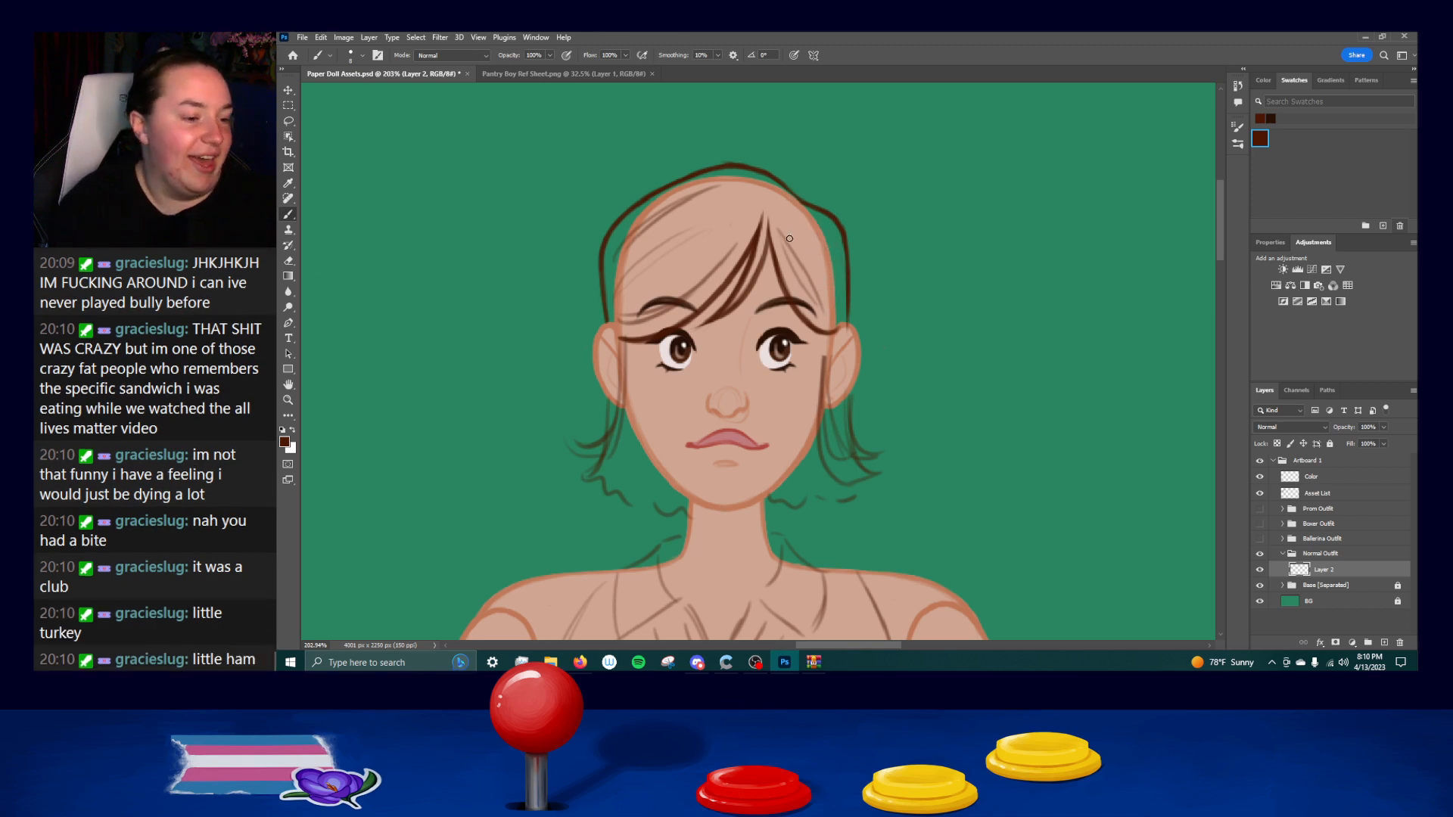
drag(808, 232, 823, 294)
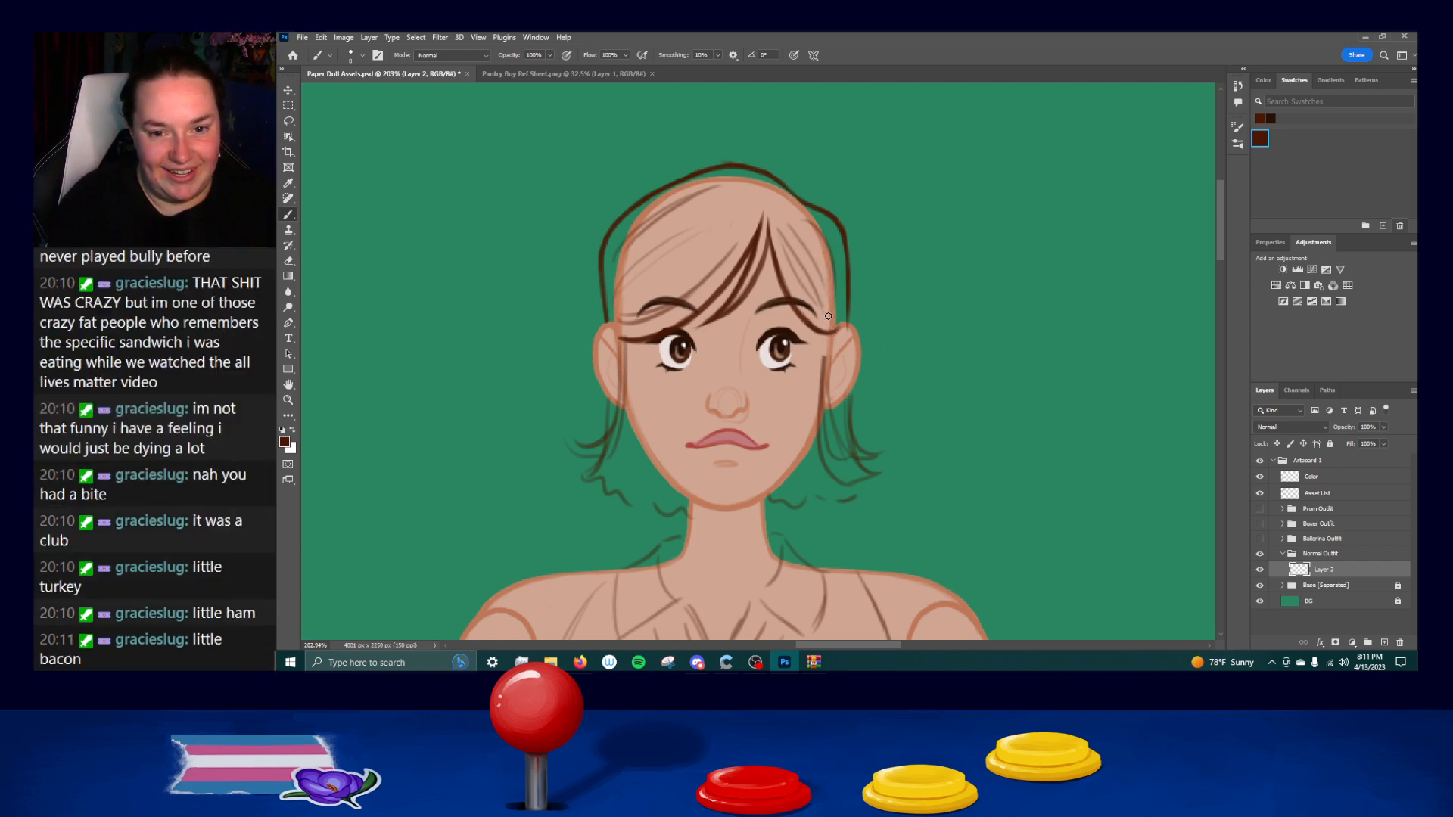
drag(793, 230, 827, 299)
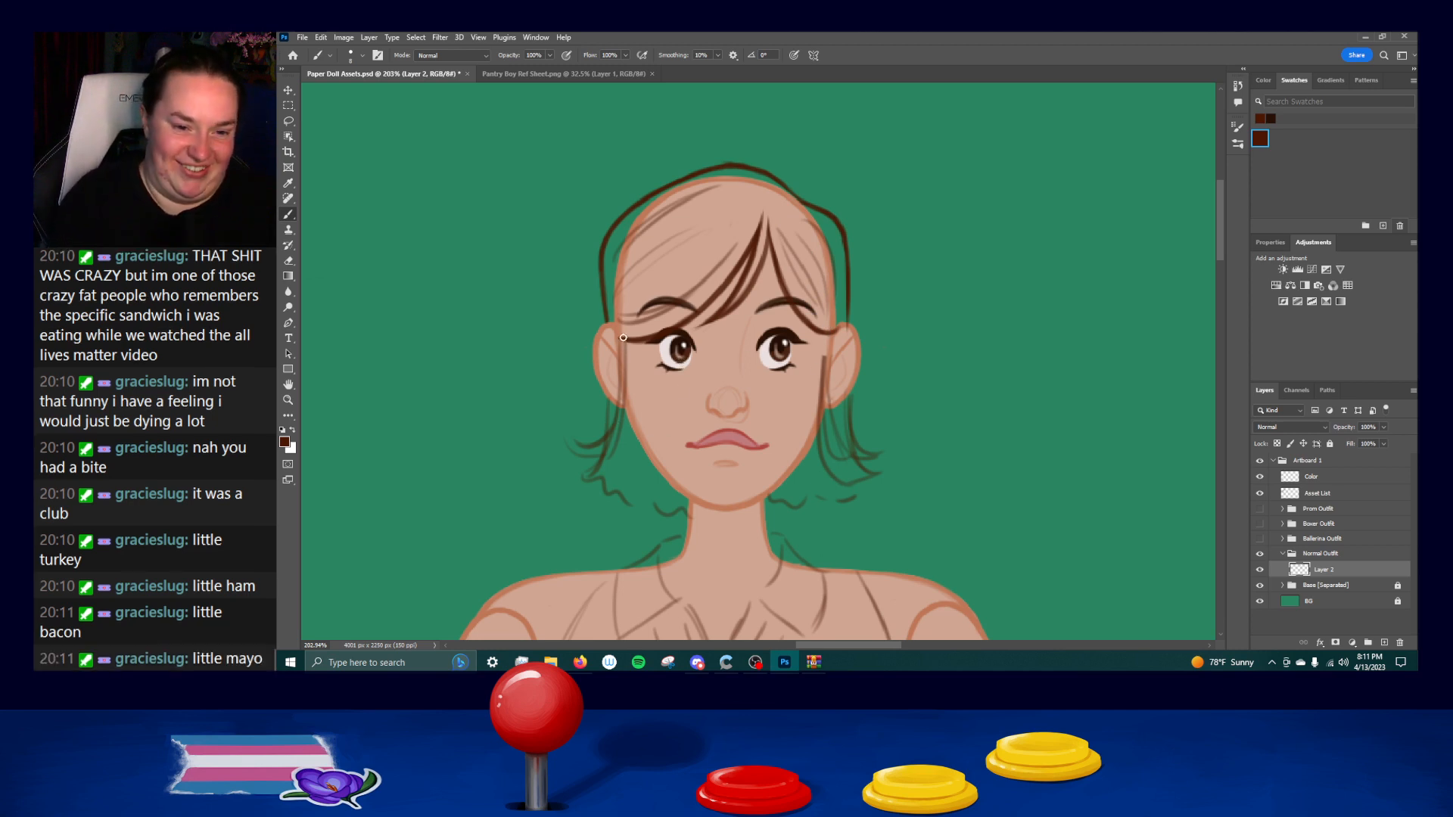
Ink the inner line of the left side lock from the temple down to its outward flick, undoing and repeating the curve.
drag(625, 343, 596, 465)
key(ctrl+z)
mouse_move(624, 340)
mouse_down()
mouse_move(612, 452)
mouse_move(578, 460)
mouse_move(622, 442)
mouse_move(624, 424)
mouse_move(624, 443)
mouse_move(593, 447)
mouse_move(610, 420)
mouse_up()
key(ctrl+z)
key(ctrl+z)
key(ctrl+z)
key(ctrl+z)
key(ctrl+z)
key(ctrl+z)
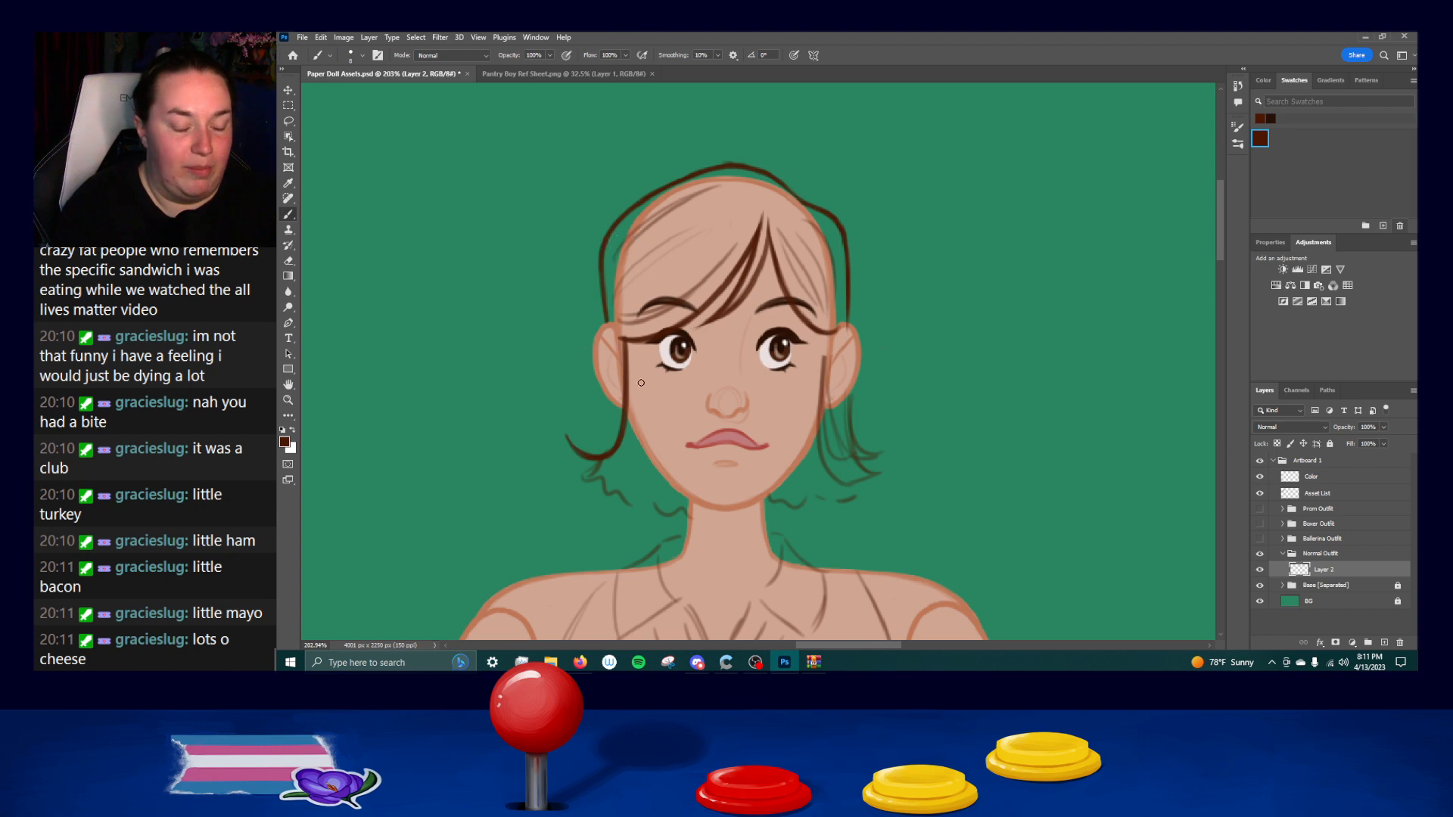
Ink the outer line of the left side lock from the temple down to the flicked tip, undoing faulty strokes.
drag(620, 340, 613, 422)
key(ctrl+z)
key(ctrl+z)
key(ctrl+z)
mouse_move(620, 340)
mouse_down()
mouse_move(597, 426)
mouse_move(609, 419)
mouse_move(615, 405)
mouse_move(567, 432)
mouse_move(614, 426)
mouse_move(567, 430)
mouse_move(619, 410)
mouse_move(575, 448)
mouse_up()
key(ctrl+z)
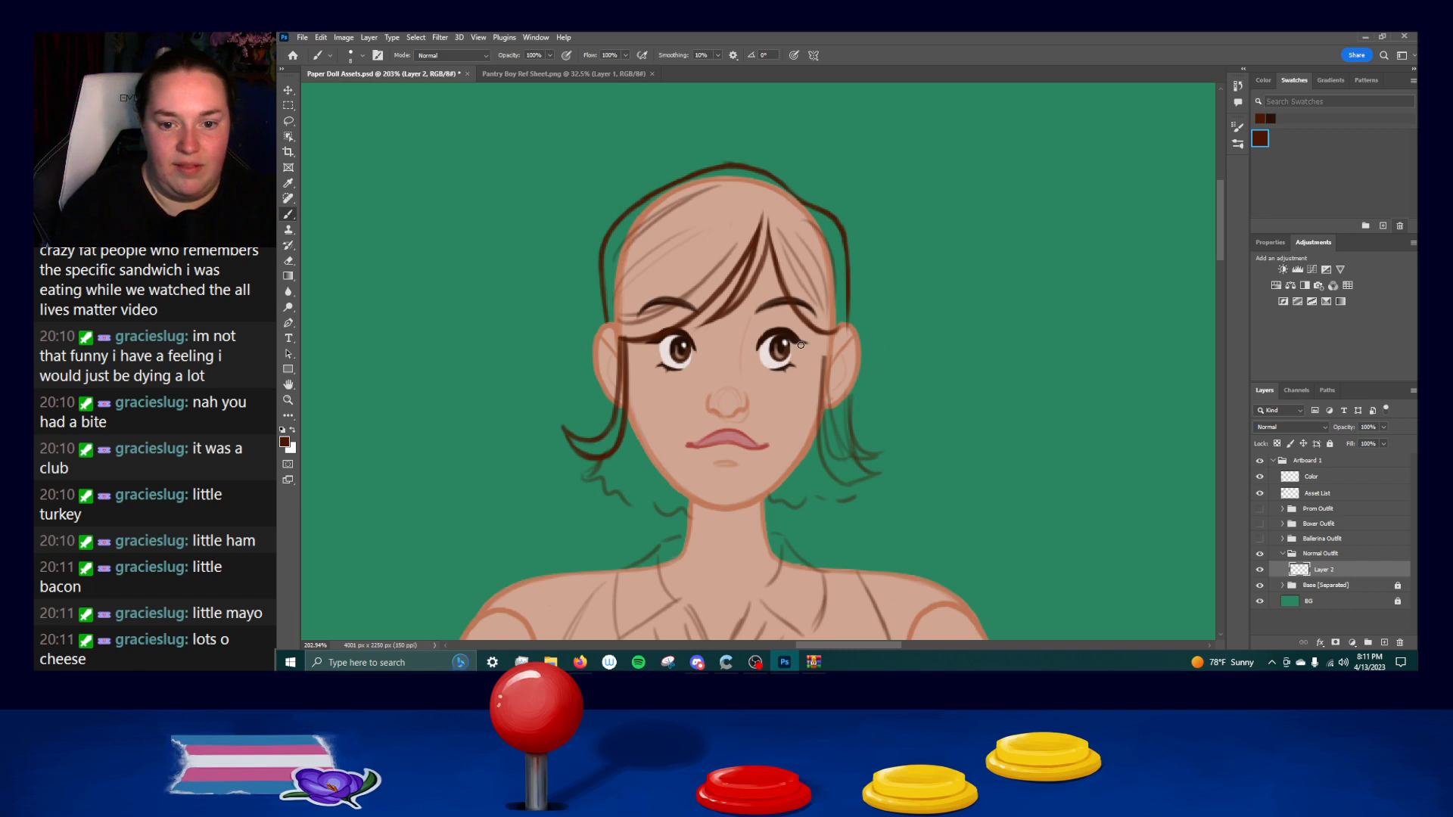
Ink the inner line of the right side lock from the temple down past the jaw, undoing and repeating the curve.
mouse_move(831, 383)
mouse_down()
mouse_move(836, 480)
mouse_move(887, 471)
mouse_move(844, 444)
mouse_move(887, 463)
mouse_move(838, 423)
mouse_up()
drag(827, 335, 850, 460)
key(ctrl+z)
mouse_move(826, 334)
mouse_down()
mouse_move(850, 459)
mouse_move(870, 454)
mouse_up()
key(ctrl+z)
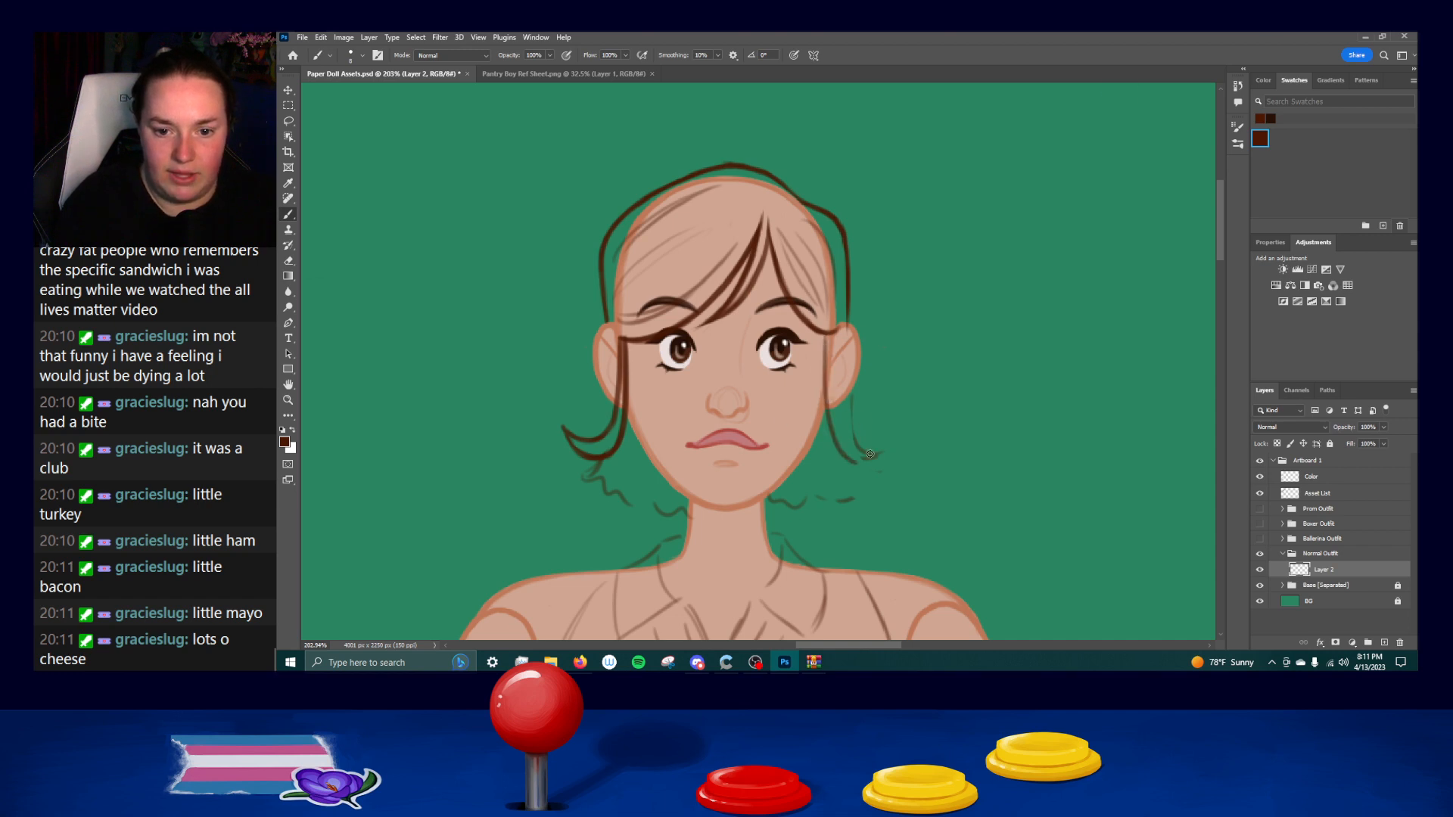
mouse_move(833, 341)
mouse_down()
mouse_move(863, 455)
mouse_move(879, 446)
mouse_up()
key(ctrl+z)
key(ctrl+z)
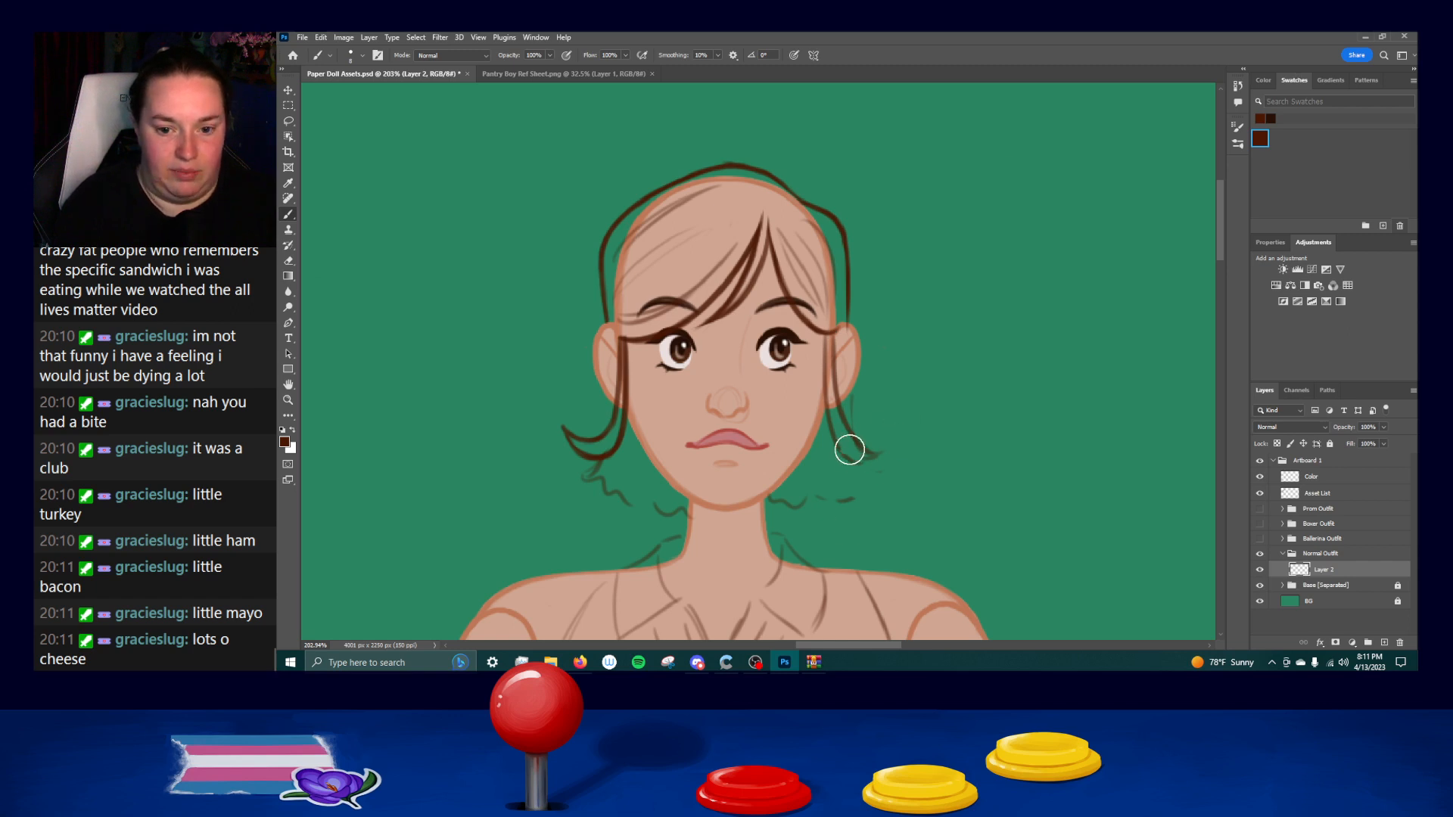
key(ctrl+z)
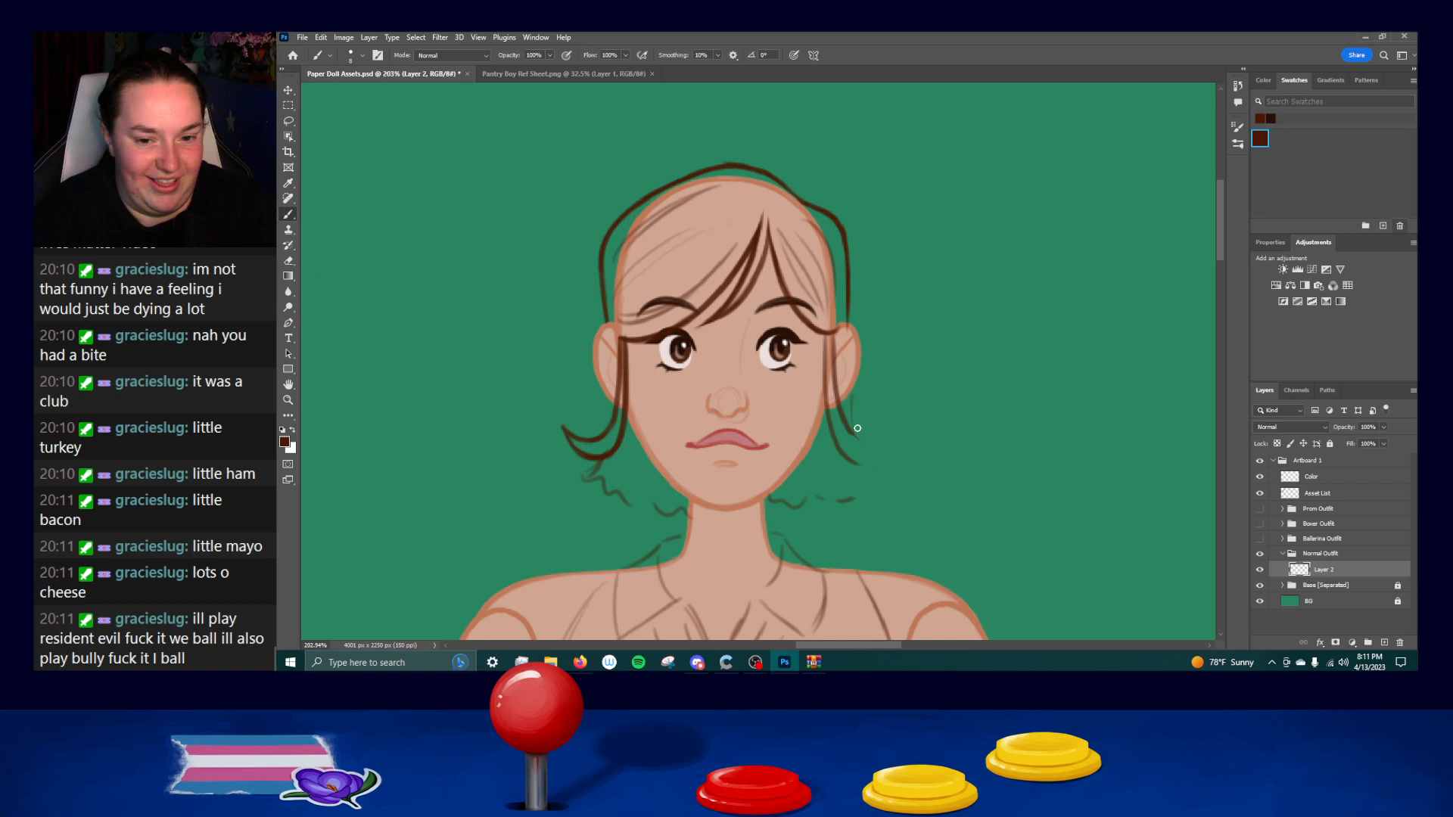
Ink the outward flicked tip of the right side lock, undoing and repeating the stroke.
key(ctrl+z)
drag(850, 430, 890, 447)
key(ctrl+z)
key(ctrl+z)
key(ctrl+z)
key(ctrl+z)
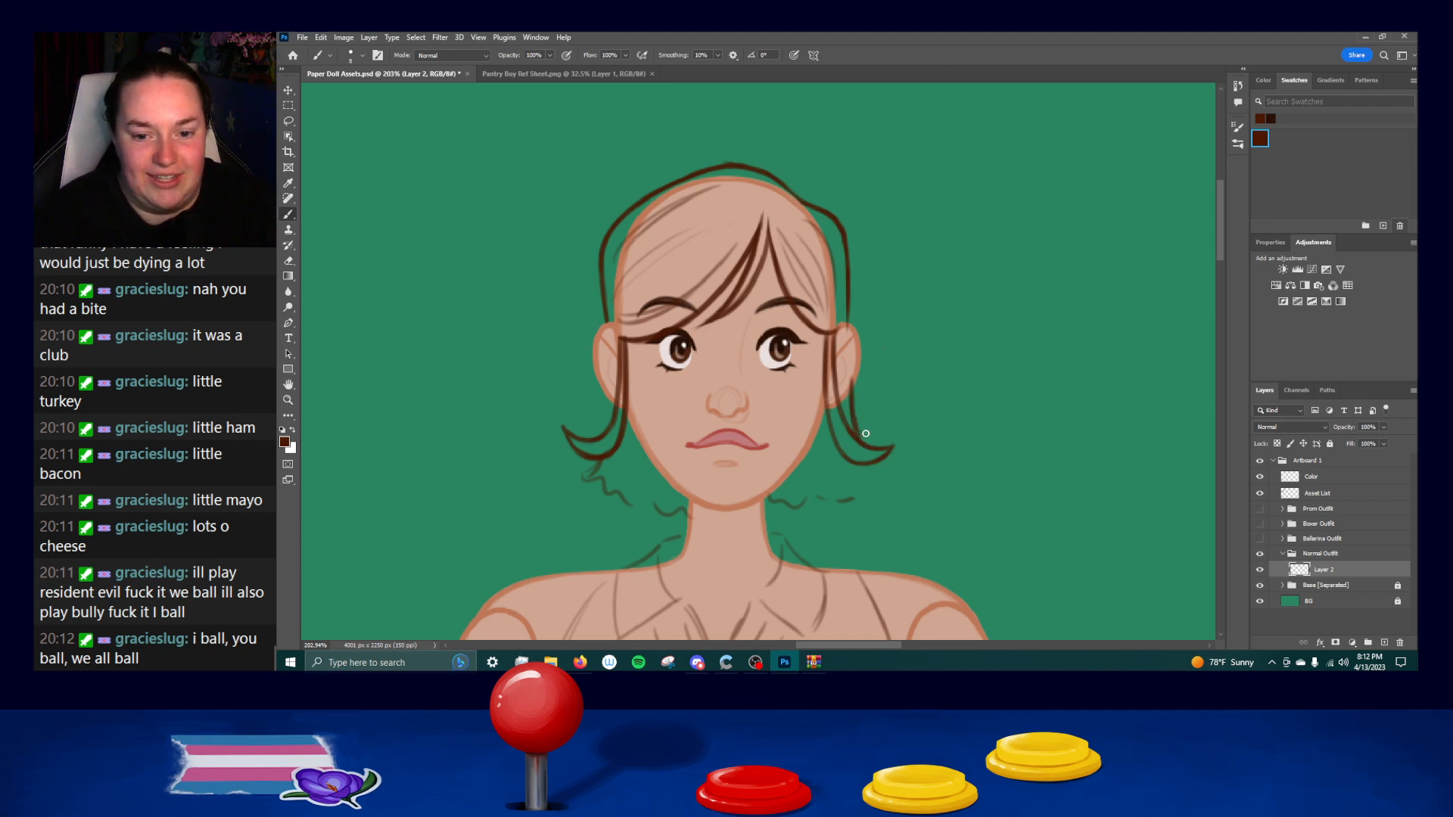
Ink the outer line of the right side lock from the ear down to the flick, undoing and repeating it.
key(ctrl+z)
key(ctrl+z)
drag(853, 378, 858, 439)
key(ctrl+z)
key(ctrl+z)
drag(853, 381, 859, 445)
key(ctrl+z)
drag(852, 377, 862, 446)
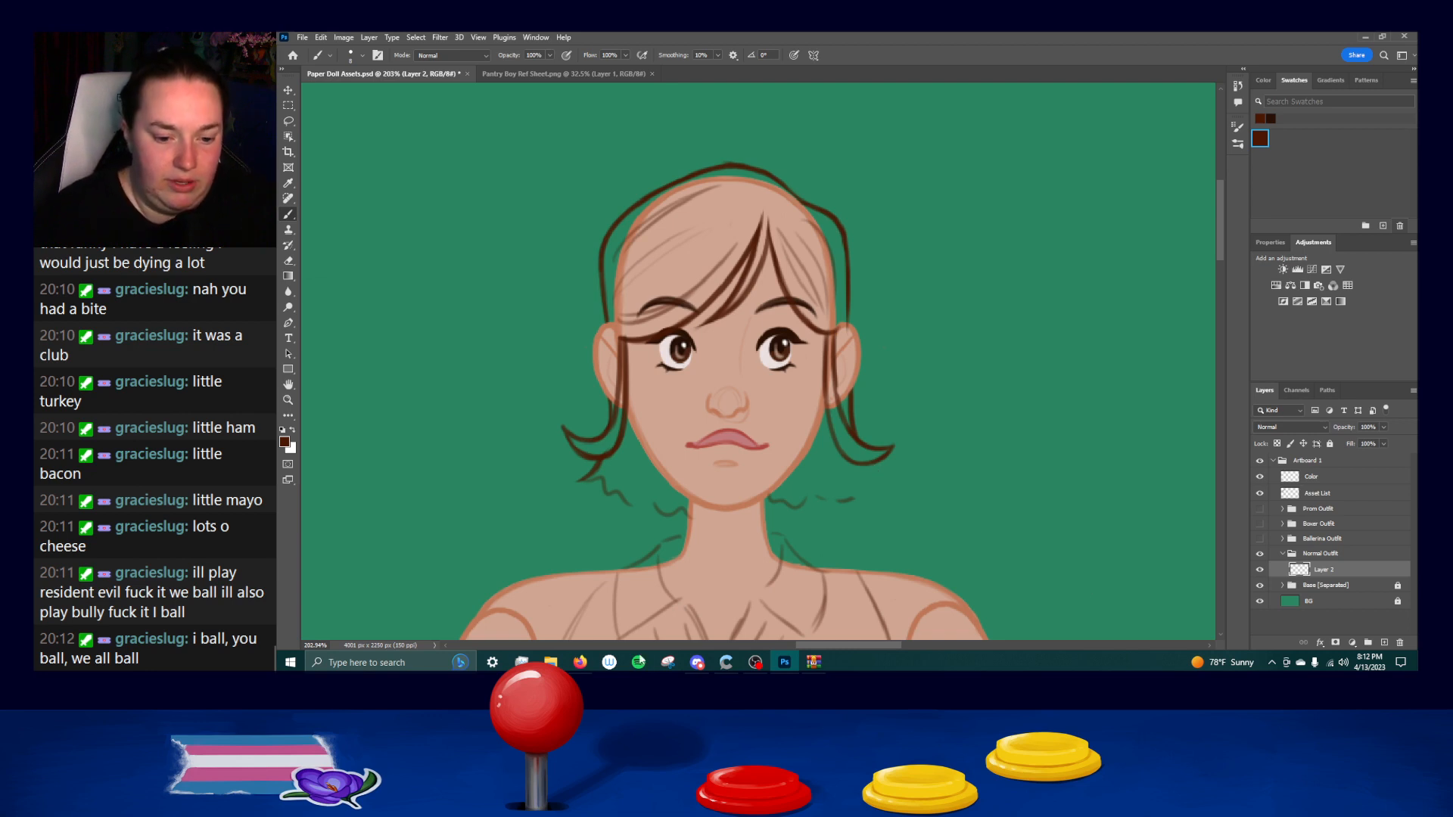
click(580, 662)
drag(704, 46, 277, 151)
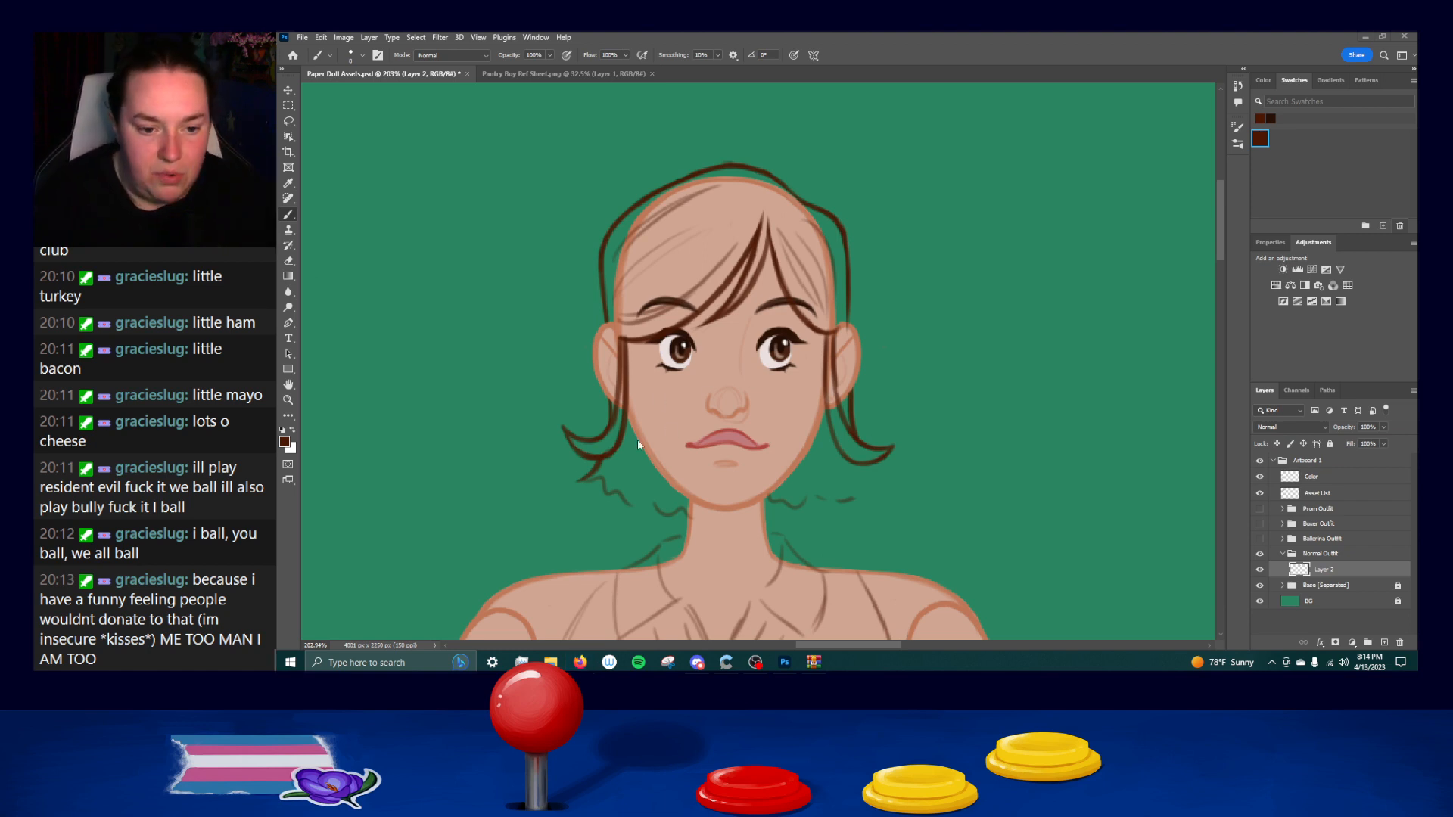
Ink the jagged lower edge of the back hair from the left flick across the neck, undoing faulty strokes.
mouse_move(578, 481)
mouse_down()
mouse_move(613, 501)
mouse_move(600, 478)
mouse_move(648, 505)
mouse_up()
key(ctrl+z)
key(ctrl+z)
key(ctrl+z)
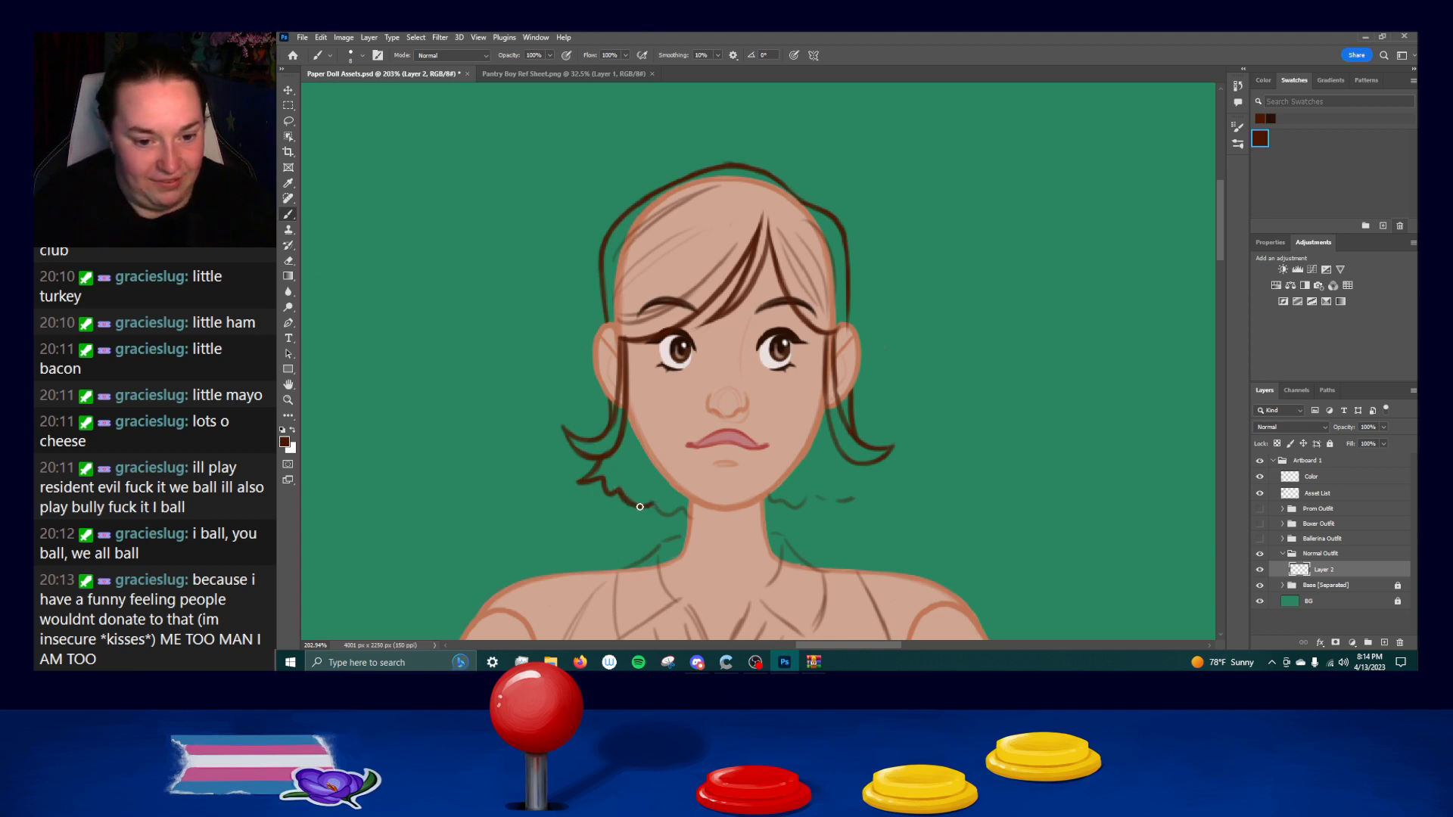
drag(654, 502, 689, 512)
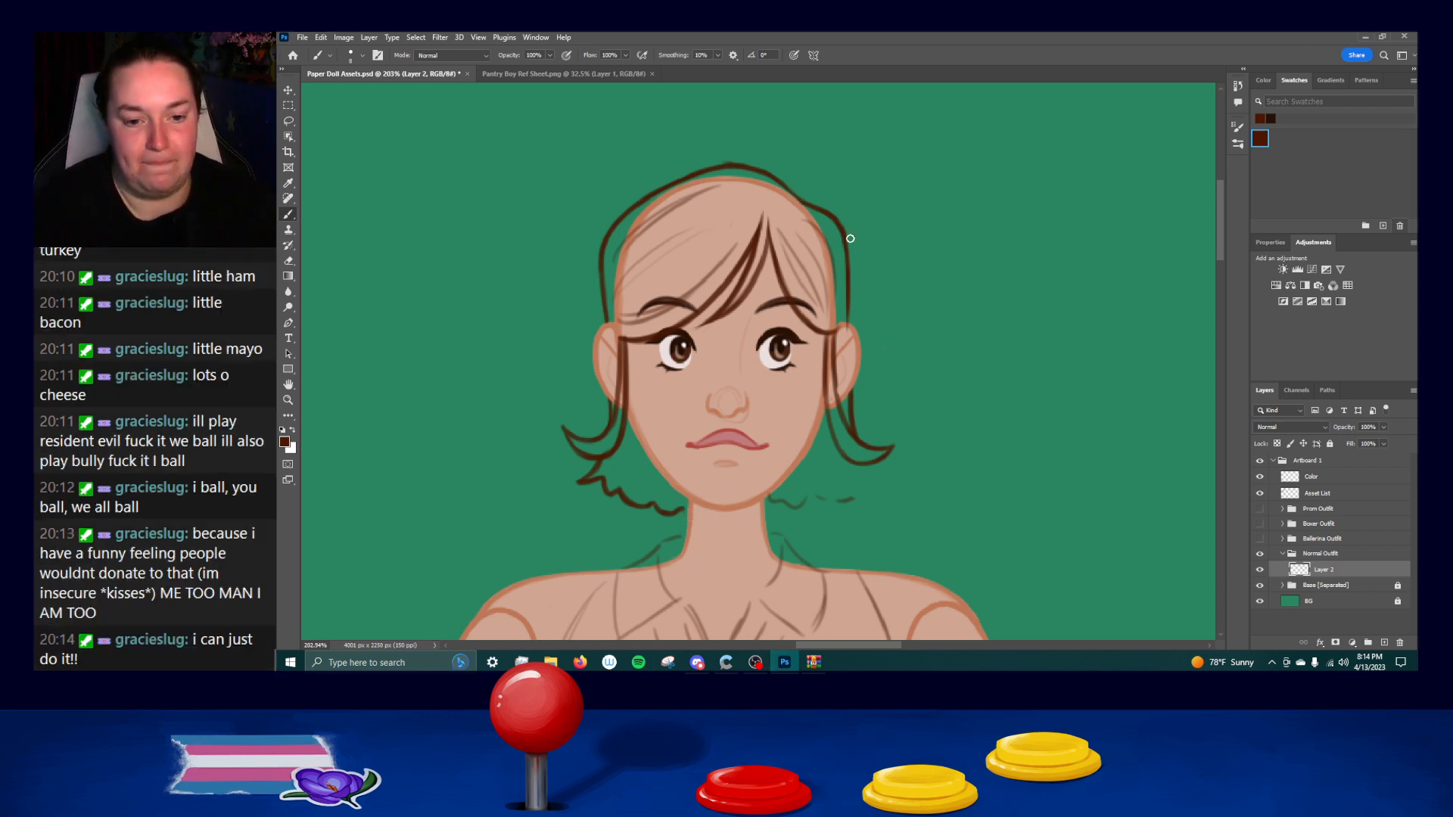
mouse_move(681, 510)
mouse_down()
mouse_move(773, 521)
mouse_move(730, 522)
mouse_move(776, 517)
mouse_up()
key(ctrl+z)
key(ctrl+z)
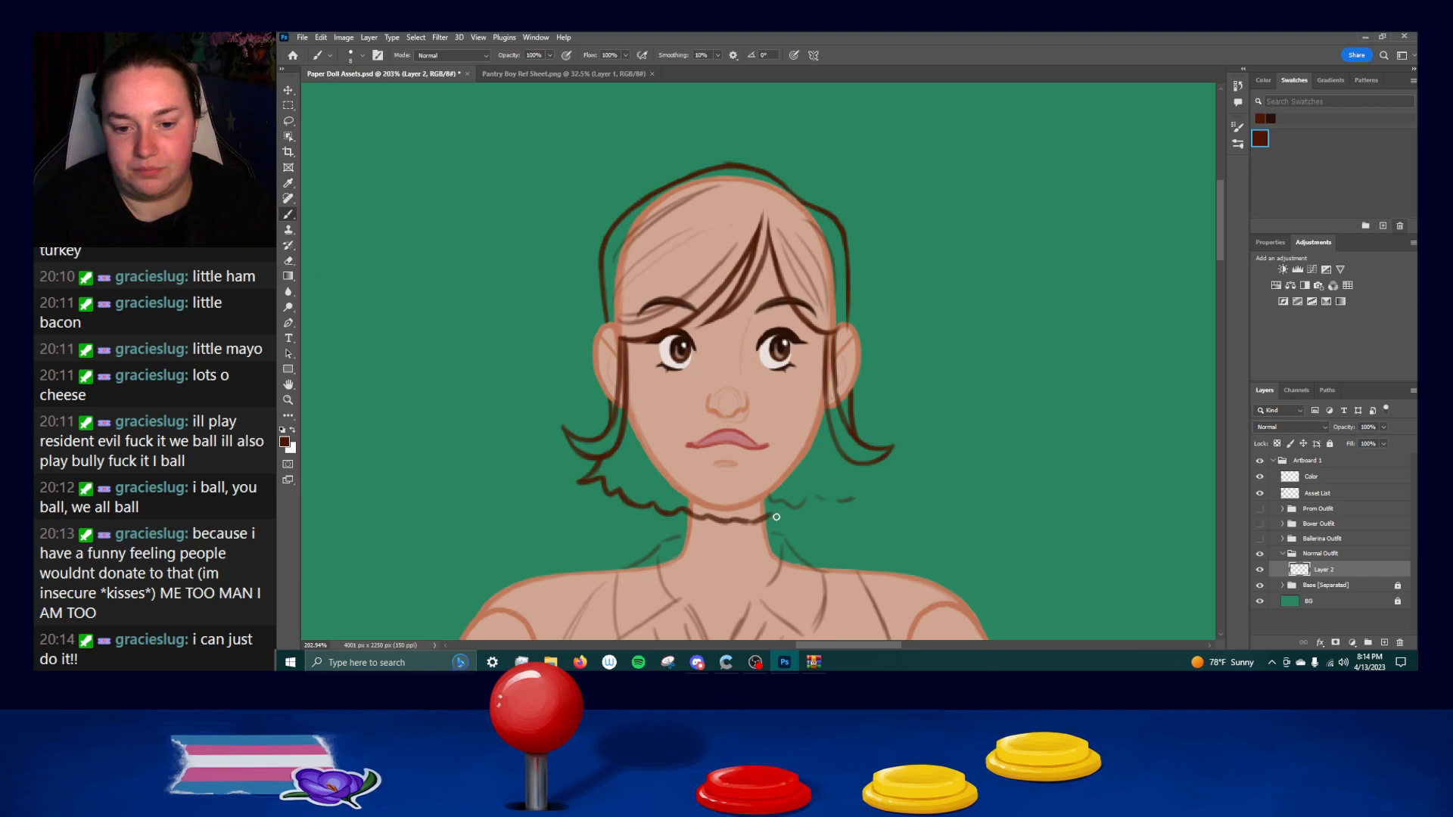
Ink the lower right hair flick and continue the jagged back hair edge until it joins the line at the neck.
mouse_move(868, 465)
mouse_down()
mouse_move(889, 470)
mouse_move(845, 502)
mouse_up()
key(ctrl+z)
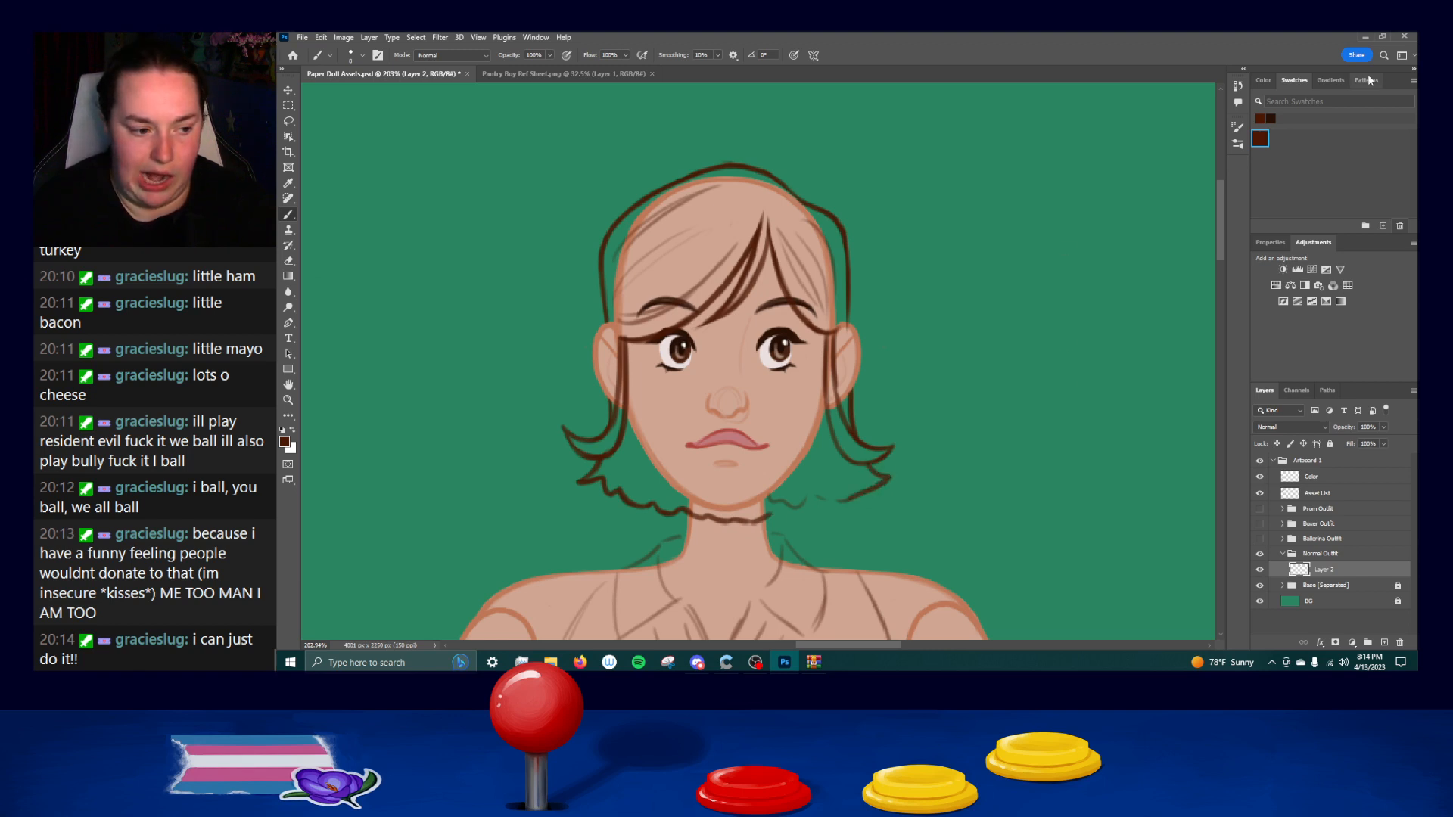
drag(841, 493, 772, 503)
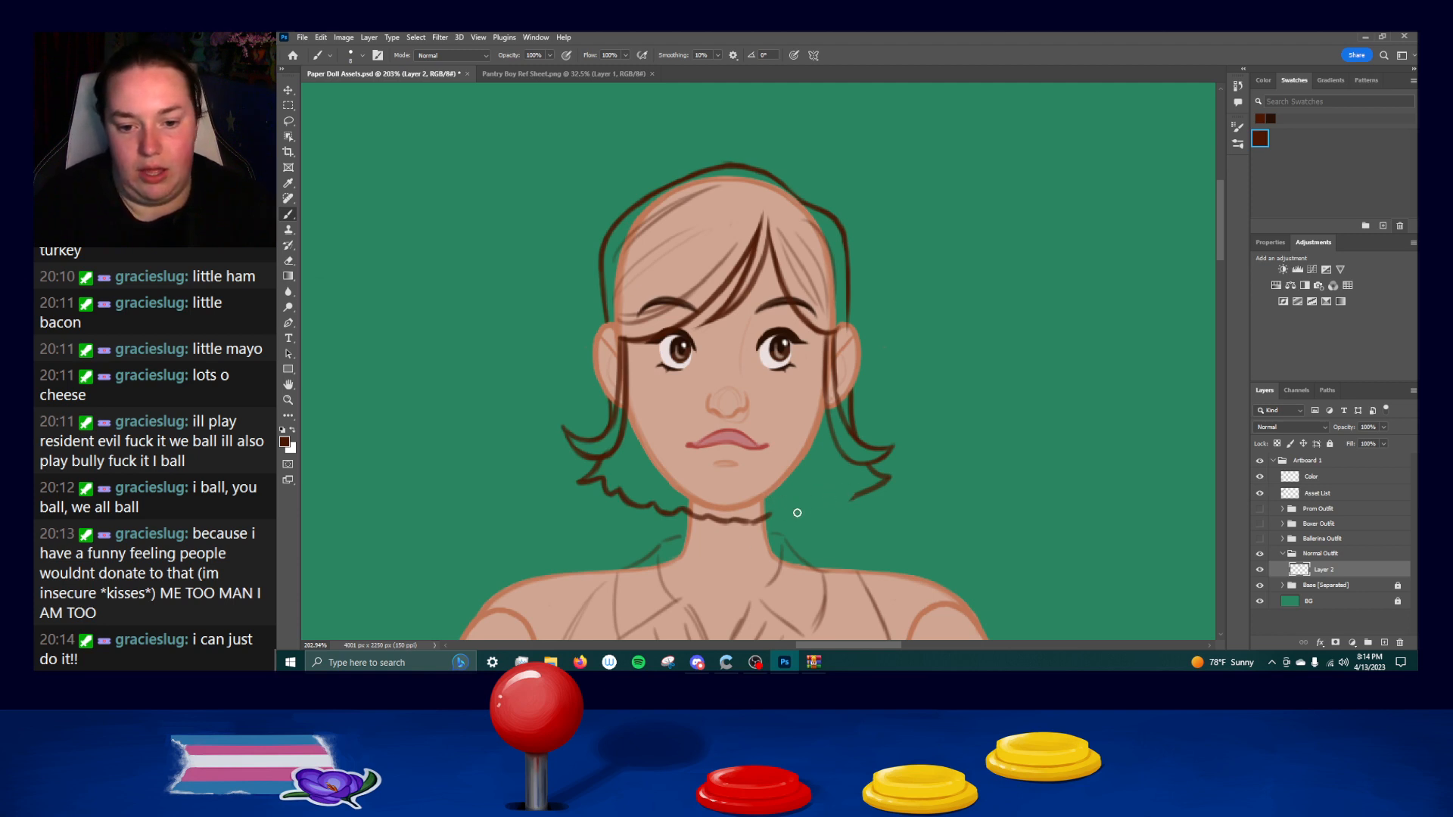
drag(766, 517, 863, 491)
key(ctrl+z)
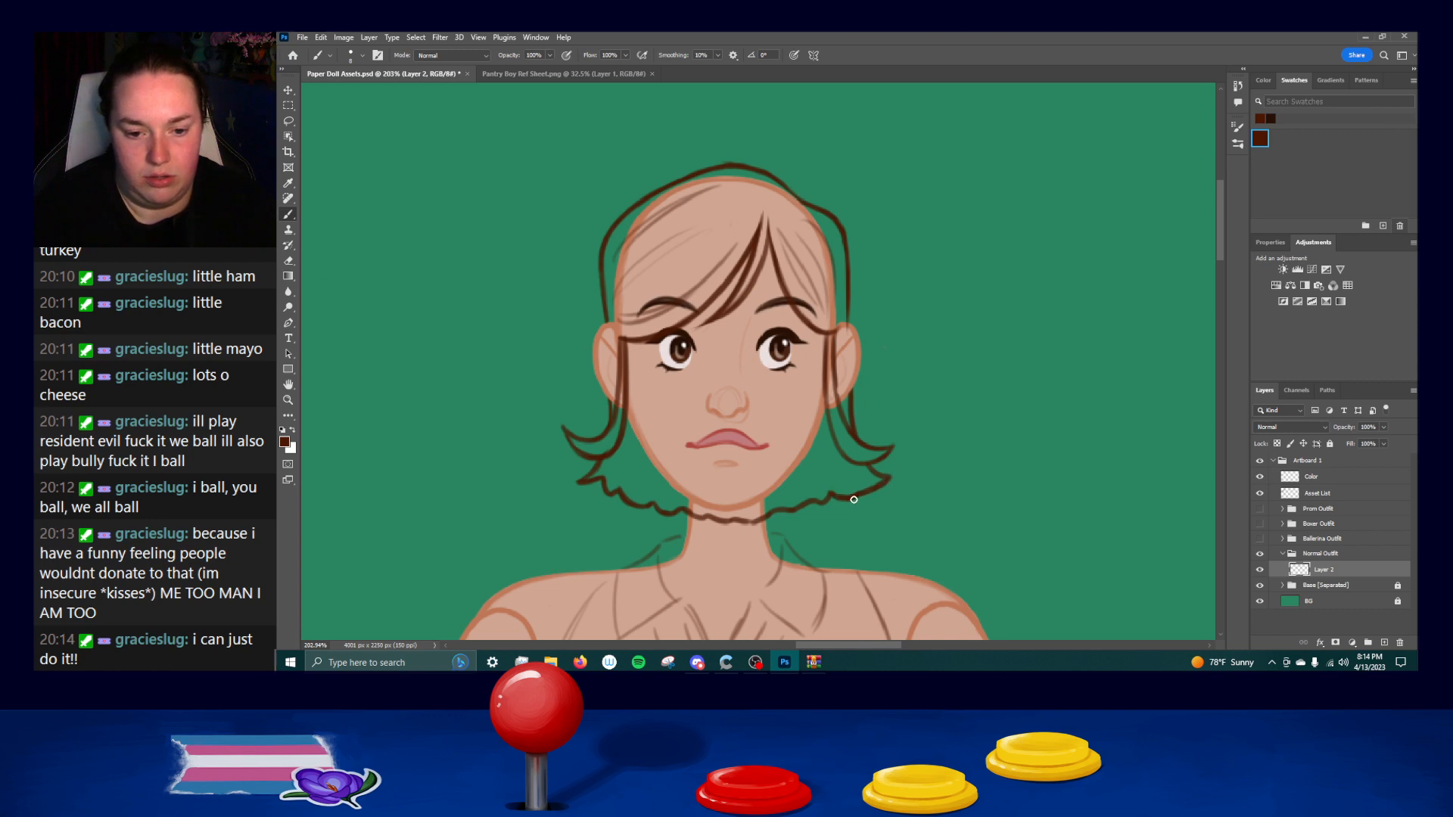
drag(746, 521, 774, 519)
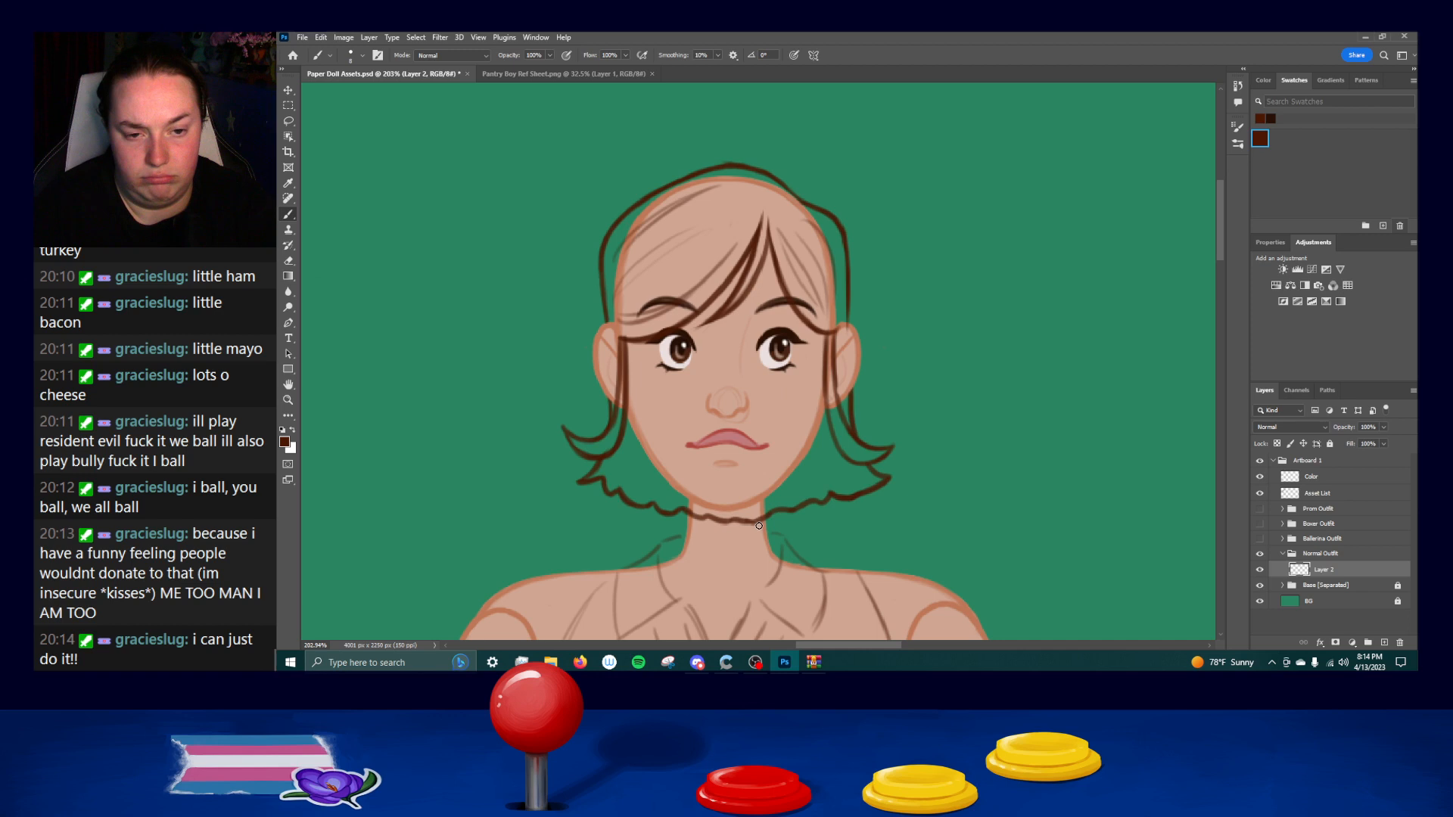
Ink the back edge of the shirt collar across the neck, undoing and repeating the stroke.
drag(940, 386, 953, 305)
drag(927, 511, 965, 367)
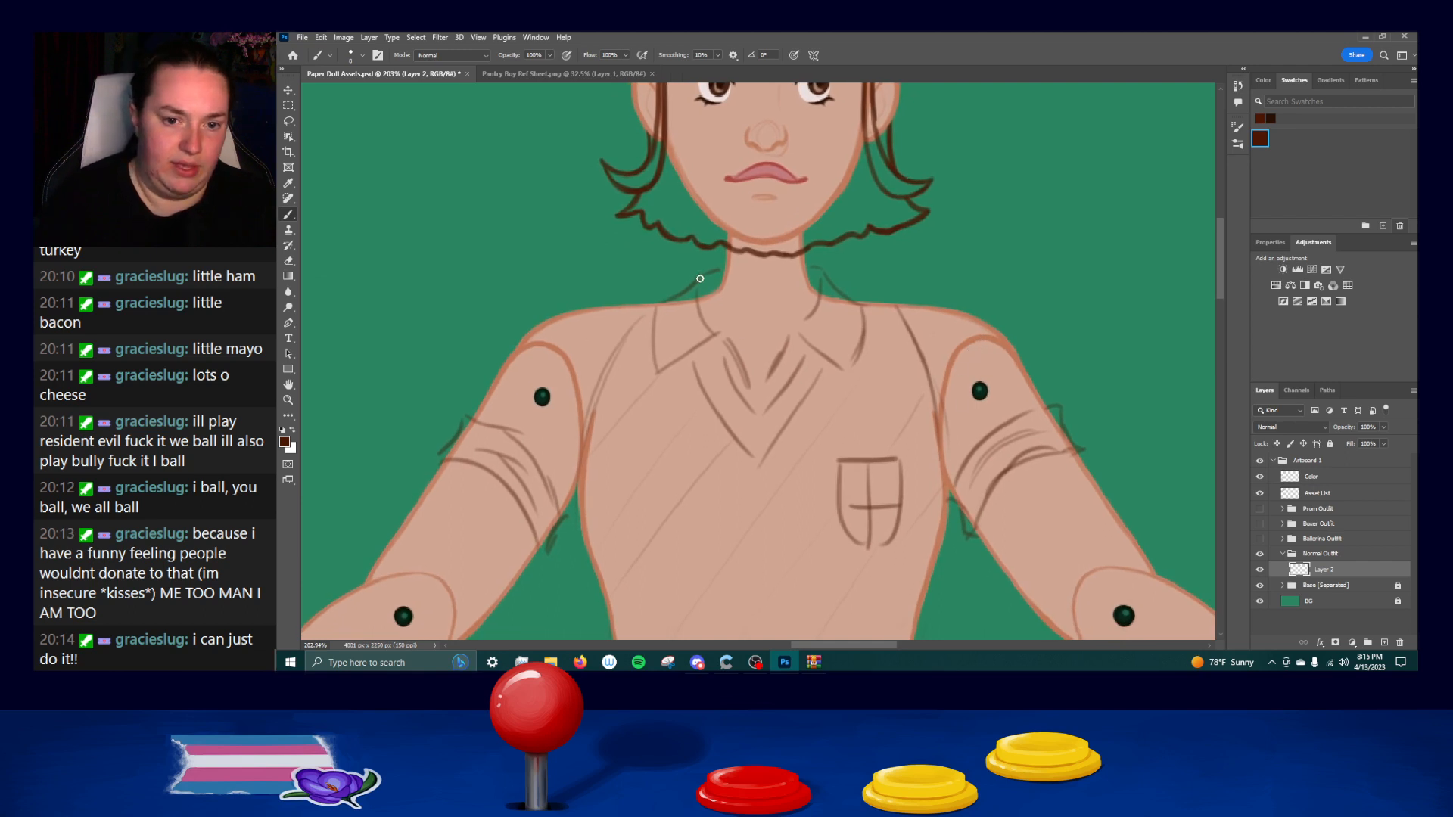
drag(695, 284, 831, 259)
key(ctrl+z)
mouse_move(700, 277)
mouse_down()
mouse_move(822, 273)
mouse_move(862, 305)
mouse_up()
key(ctrl+z)
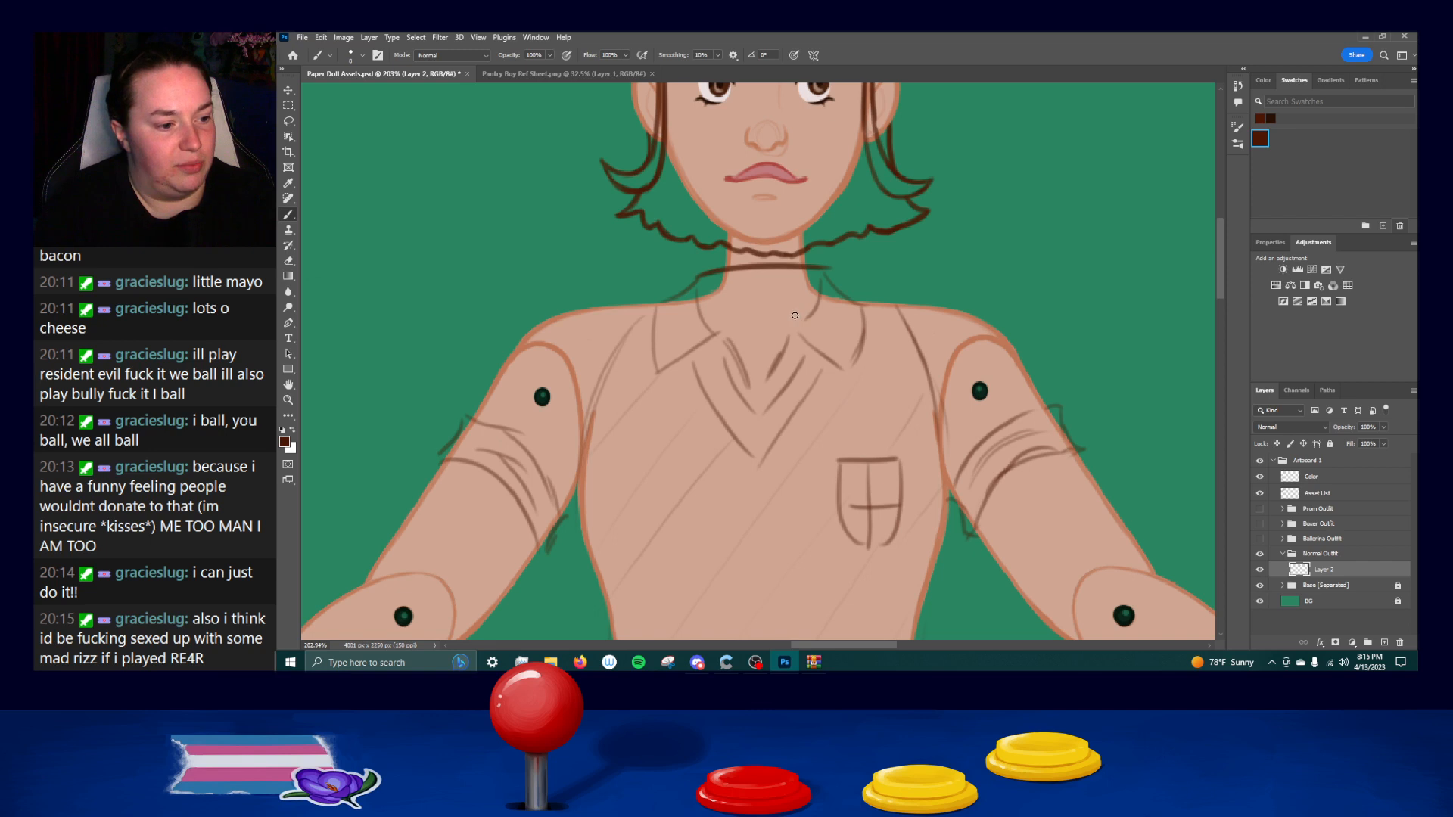
Ink the outer edge of the right collar flap from the neck down to its tip, repeating the curve.
mouse_move(823, 269)
mouse_down()
mouse_move(865, 306)
mouse_move(847, 301)
mouse_move(855, 352)
mouse_up()
key(ctrl+z)
drag(861, 303, 845, 368)
key(ctrl+z)
key(ctrl+z)
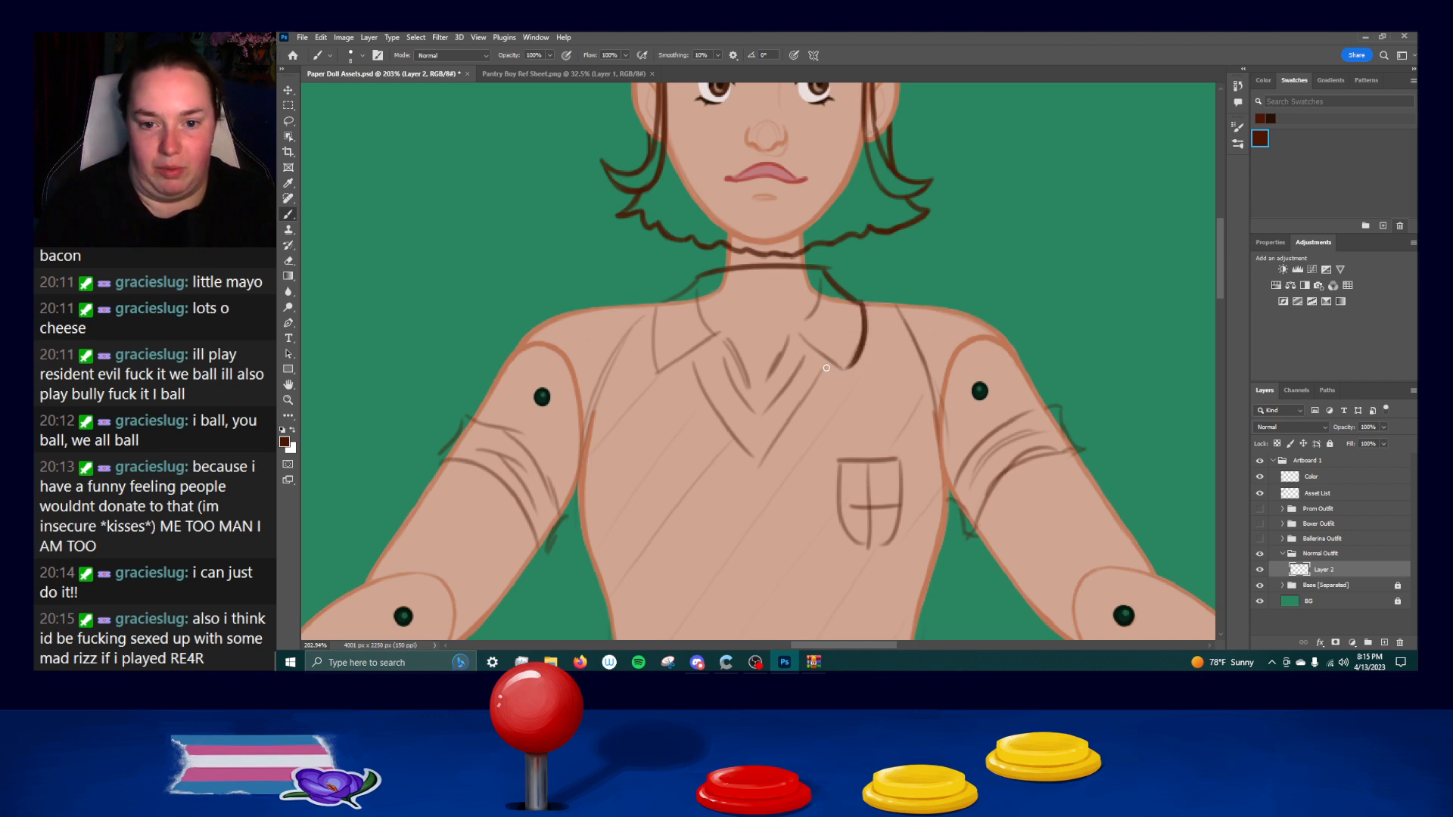
drag(861, 300, 845, 368)
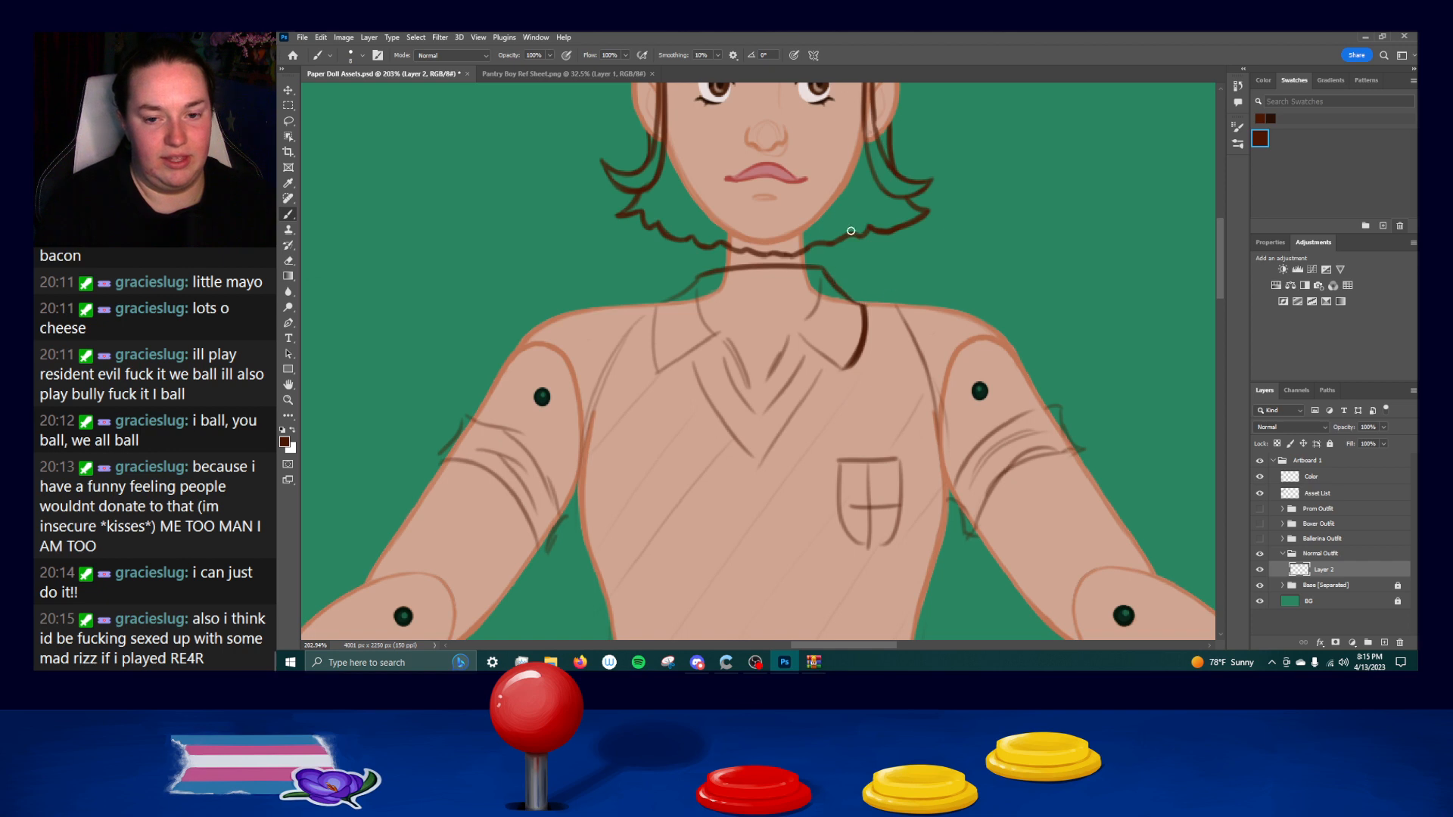
Ink the outer and lower edges of the left collar flap, undoing and repeating the strokes.
mouse_move(651, 305)
mouse_down()
mouse_move(694, 284)
mouse_move(656, 305)
mouse_move(656, 354)
mouse_up()
key(ctrl+z)
key(ctrl+z)
drag(653, 302, 656, 368)
key(ctrl+z)
mouse_move(653, 301)
mouse_down()
mouse_move(655, 366)
mouse_move(721, 370)
mouse_move(666, 367)
mouse_move(698, 351)
mouse_move(659, 374)
mouse_move(715, 337)
mouse_move(695, 356)
mouse_move(710, 310)
mouse_move(697, 293)
mouse_move(717, 338)
mouse_up()
Ink the inner fold of the left collar from the neck down to the neckline, undoing and repeating the curve.
key(ctrl+z)
key(ctrl+z)
drag(696, 285, 719, 337)
Ink both sides of the shirt's V-neck opening down to its point, undoing faulty strokes.
key(ctrl+z)
drag(696, 287, 721, 334)
key(ctrl+z)
drag(697, 282, 750, 396)
key(ctrl+z)
drag(723, 336, 757, 412)
key(ctrl+z)
drag(791, 331, 761, 410)
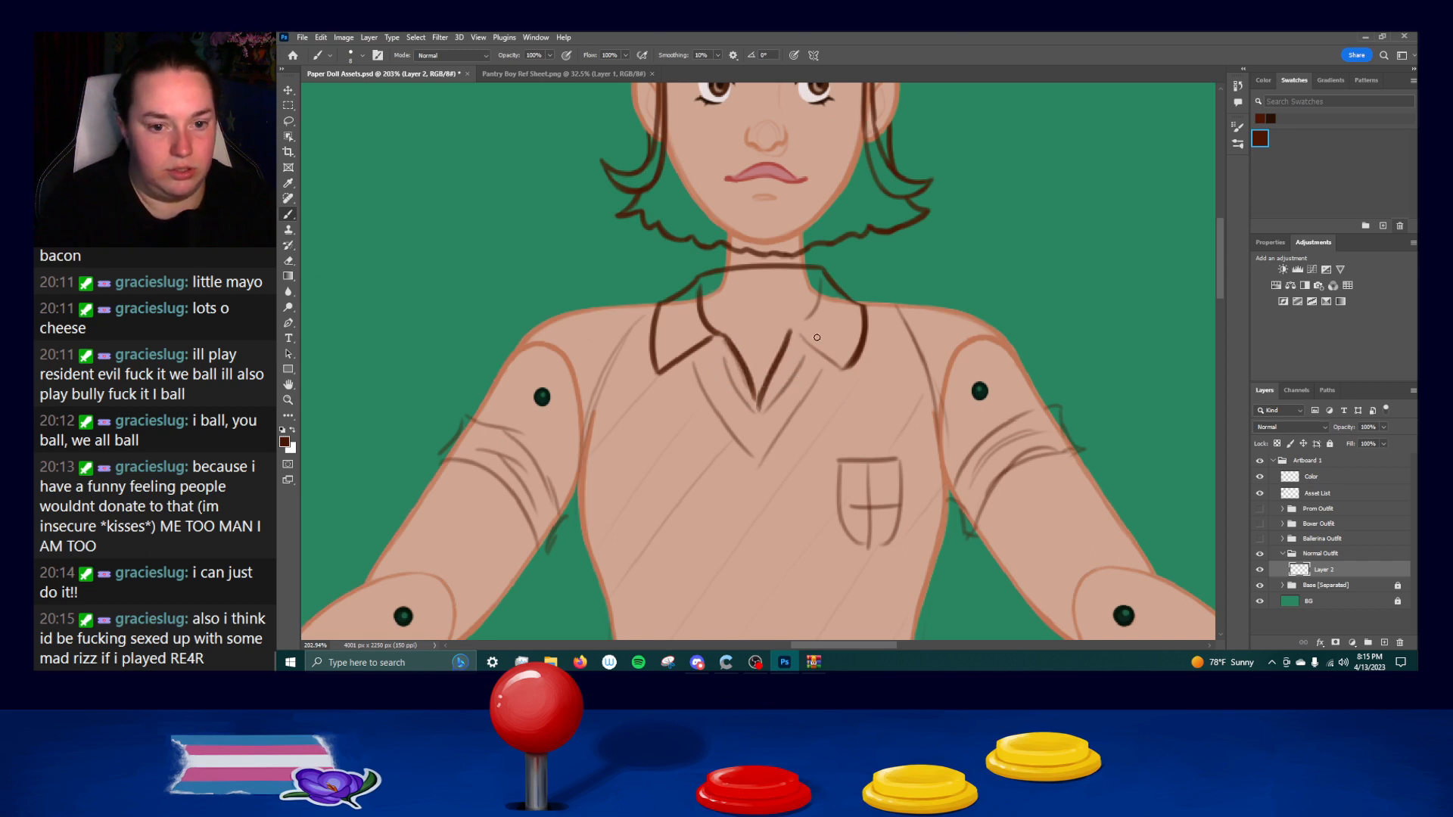
key(ctrl+z)
Ink the inner fold of the right collar from the neck down to the V-neck, undoing and repeating the curve.
drag(822, 280, 783, 339)
key(ctrl+z)
mouse_move(821, 280)
mouse_down()
mouse_move(783, 330)
mouse_move(810, 309)
mouse_move(788, 337)
mouse_move(852, 370)
mouse_move(806, 343)
mouse_move(840, 367)
mouse_up()
key(ctrl+z)
key(ctrl+z)
key(ctrl+z)
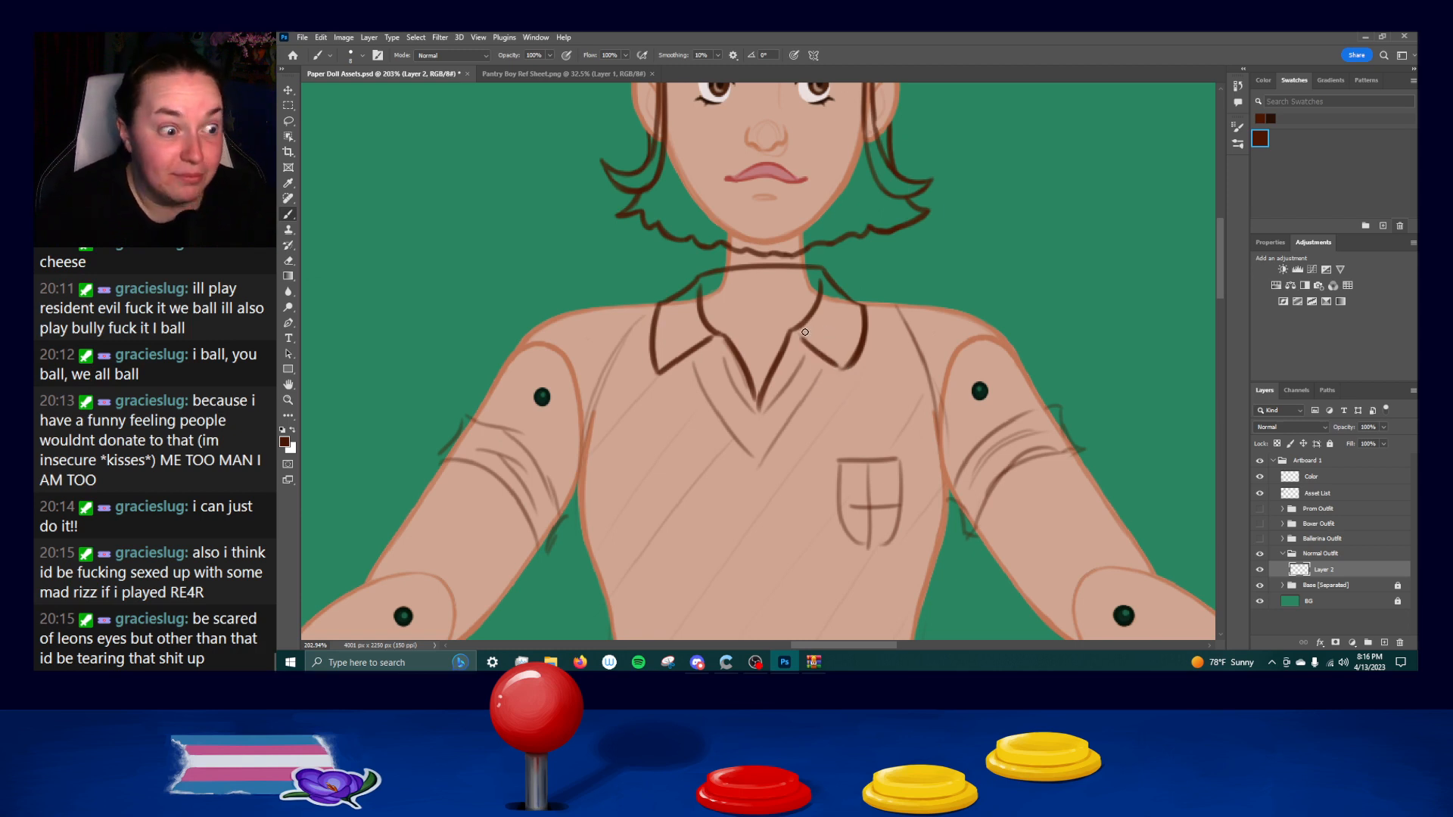
Ink the lower edge of the right collar flap out to its tip, undoing and repeating the stroke.
key(ctrl+z)
drag(803, 341, 840, 370)
key(ctrl+z)
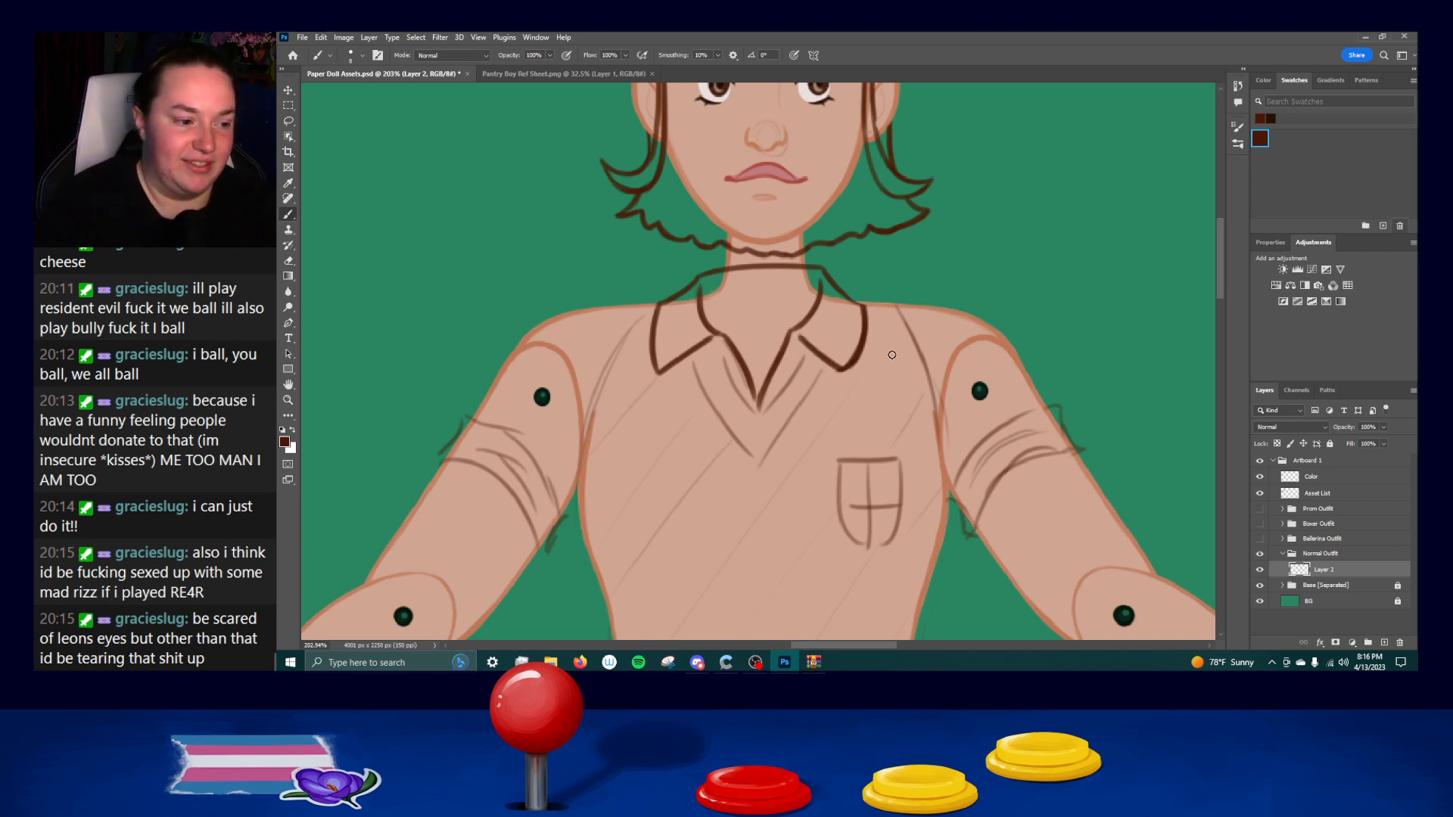
drag(798, 338, 845, 379)
key(ctrl+z)
key(ctrl+z)
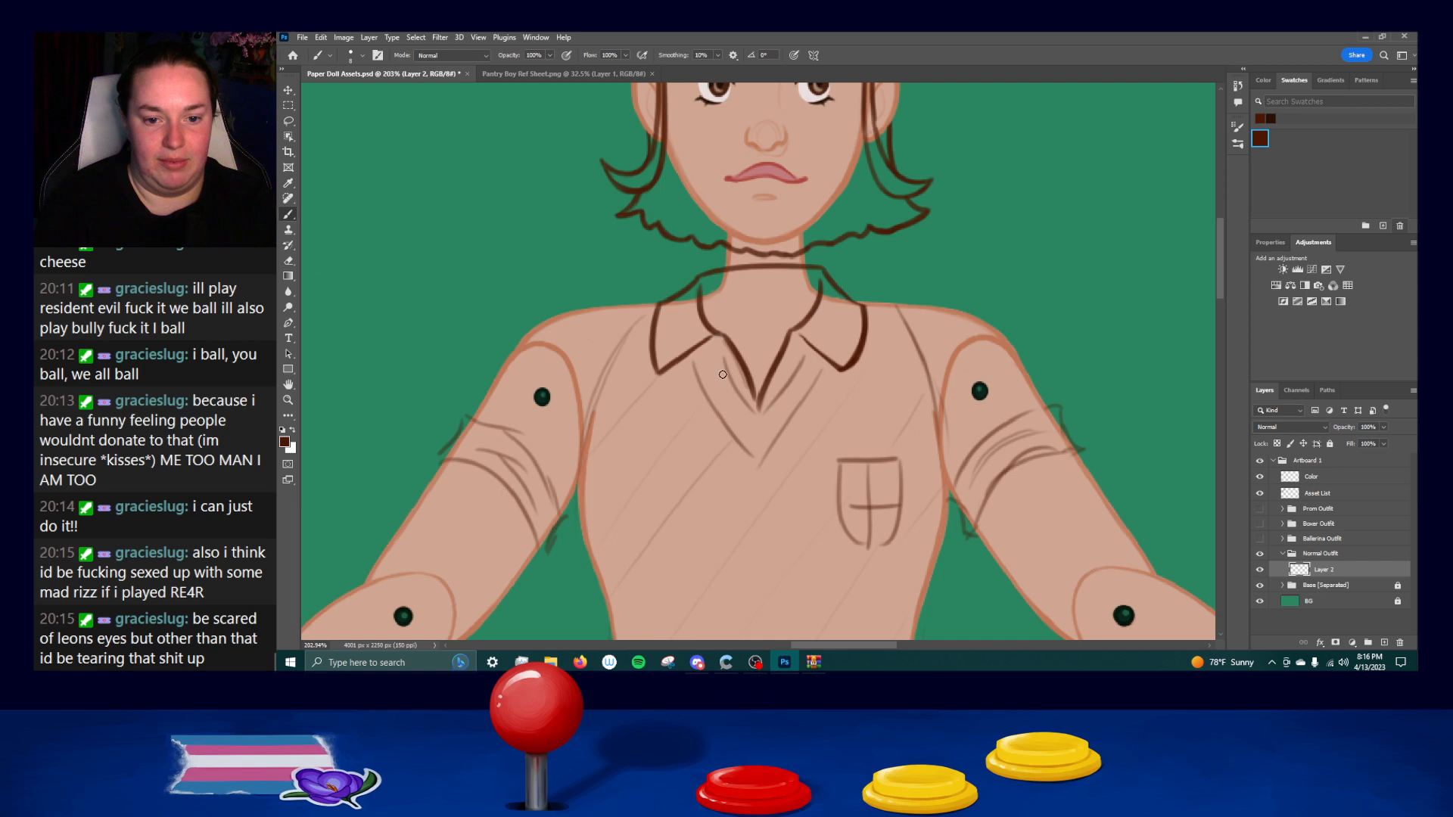
Add second lines along both sides of the V-neck opening, meeting at its point.
drag(727, 349, 755, 404)
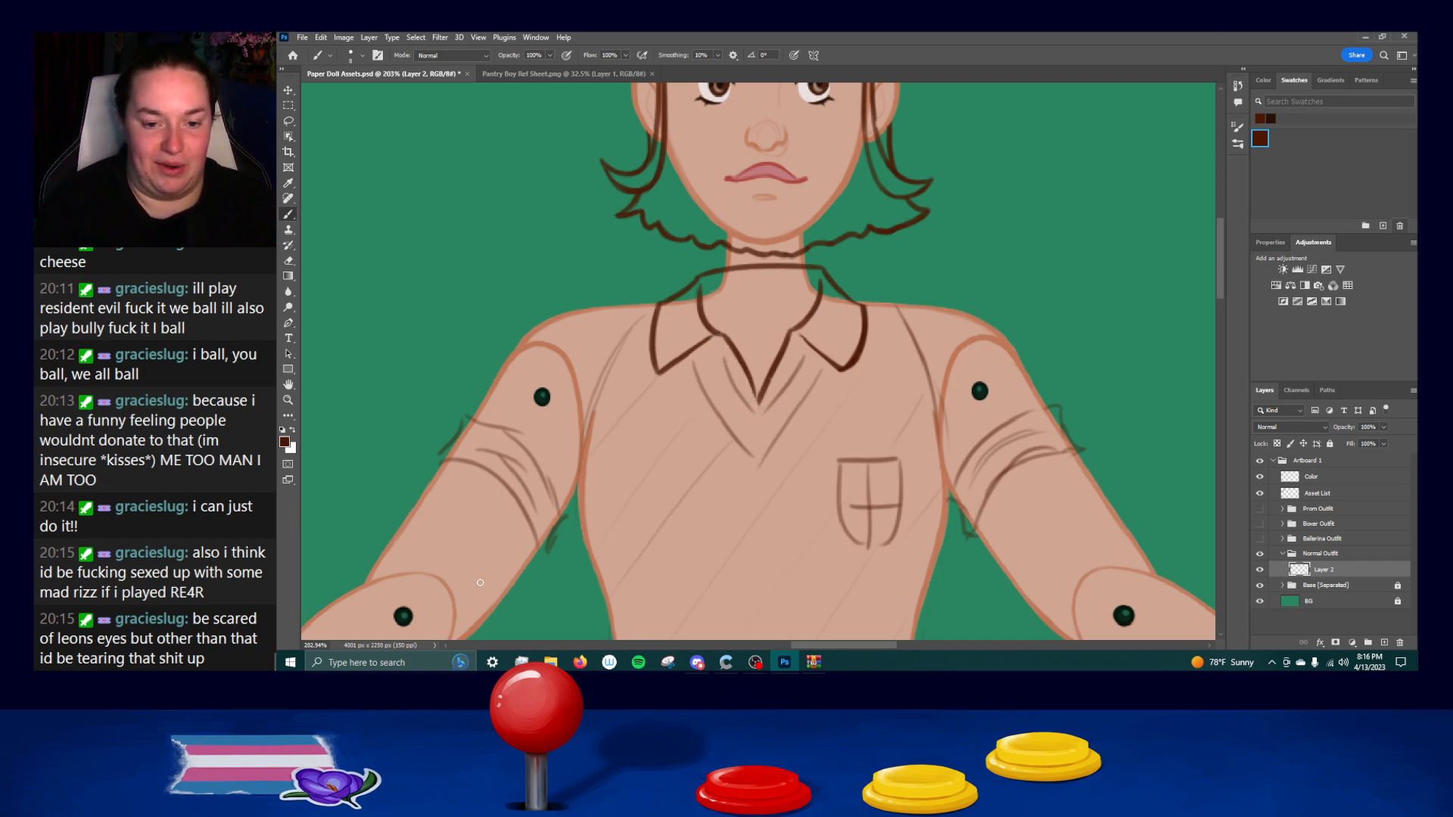
mouse_move(721, 340)
mouse_down()
mouse_move(758, 413)
mouse_move(724, 345)
mouse_move(761, 414)
mouse_up()
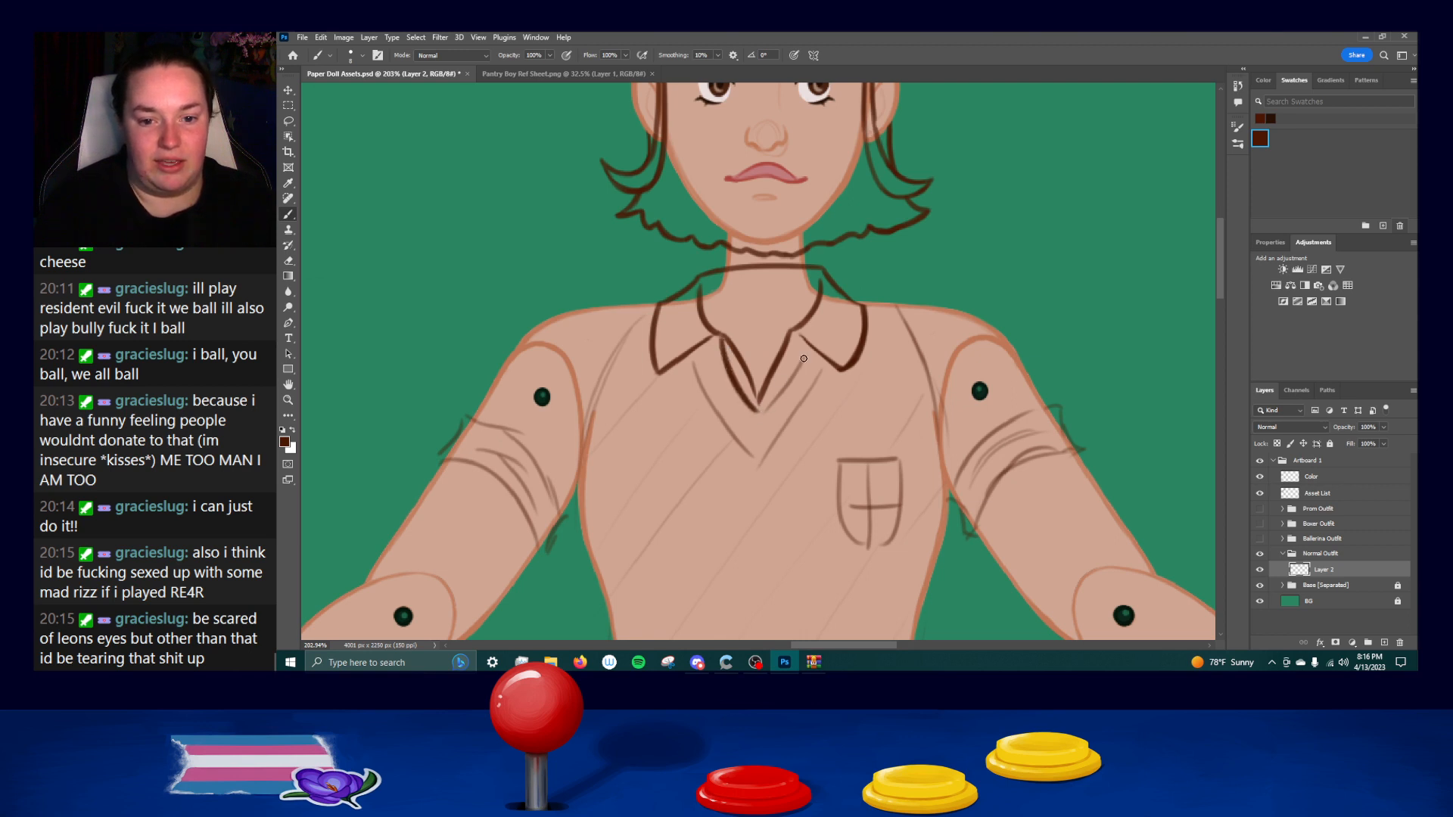
drag(807, 346, 760, 409)
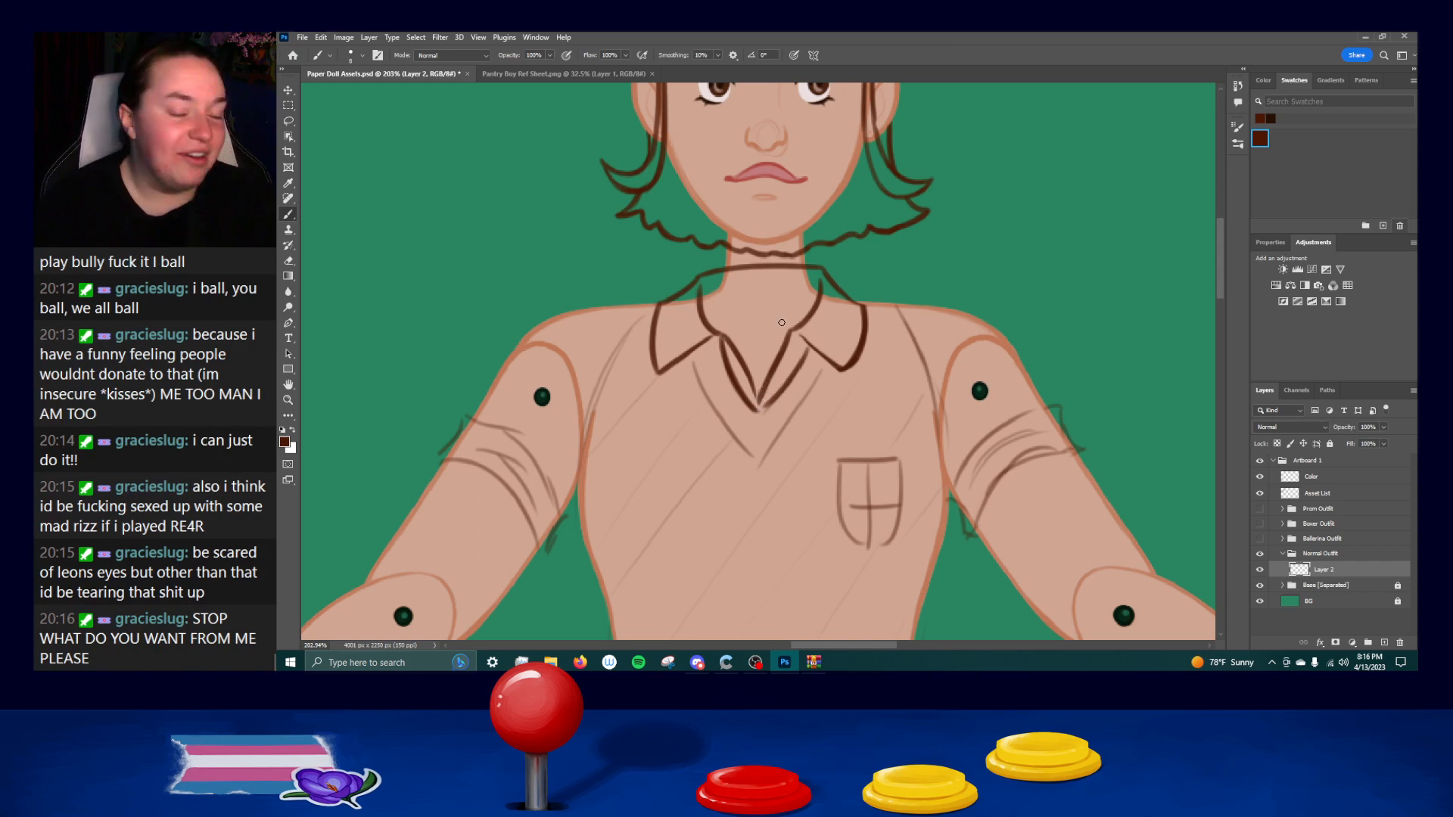
Undo the second lines of the V-neck opening and retry the strokes down both sides to its point.
key(ctrl+z)
drag(806, 347, 760, 411)
key(ctrl+z)
key(ctrl+z)
key(ctrl+z)
key(ctrl+z)
key(ctrl+z)
mouse_move(720, 341)
mouse_down()
mouse_move(757, 415)
mouse_move(751, 399)
mouse_up()
key(ctrl+z)
mouse_move(718, 342)
mouse_down()
mouse_move(756, 411)
mouse_move(806, 370)
mouse_move(756, 412)
mouse_move(774, 397)
mouse_up()
key(ctrl+z)
key(ctrl+z)
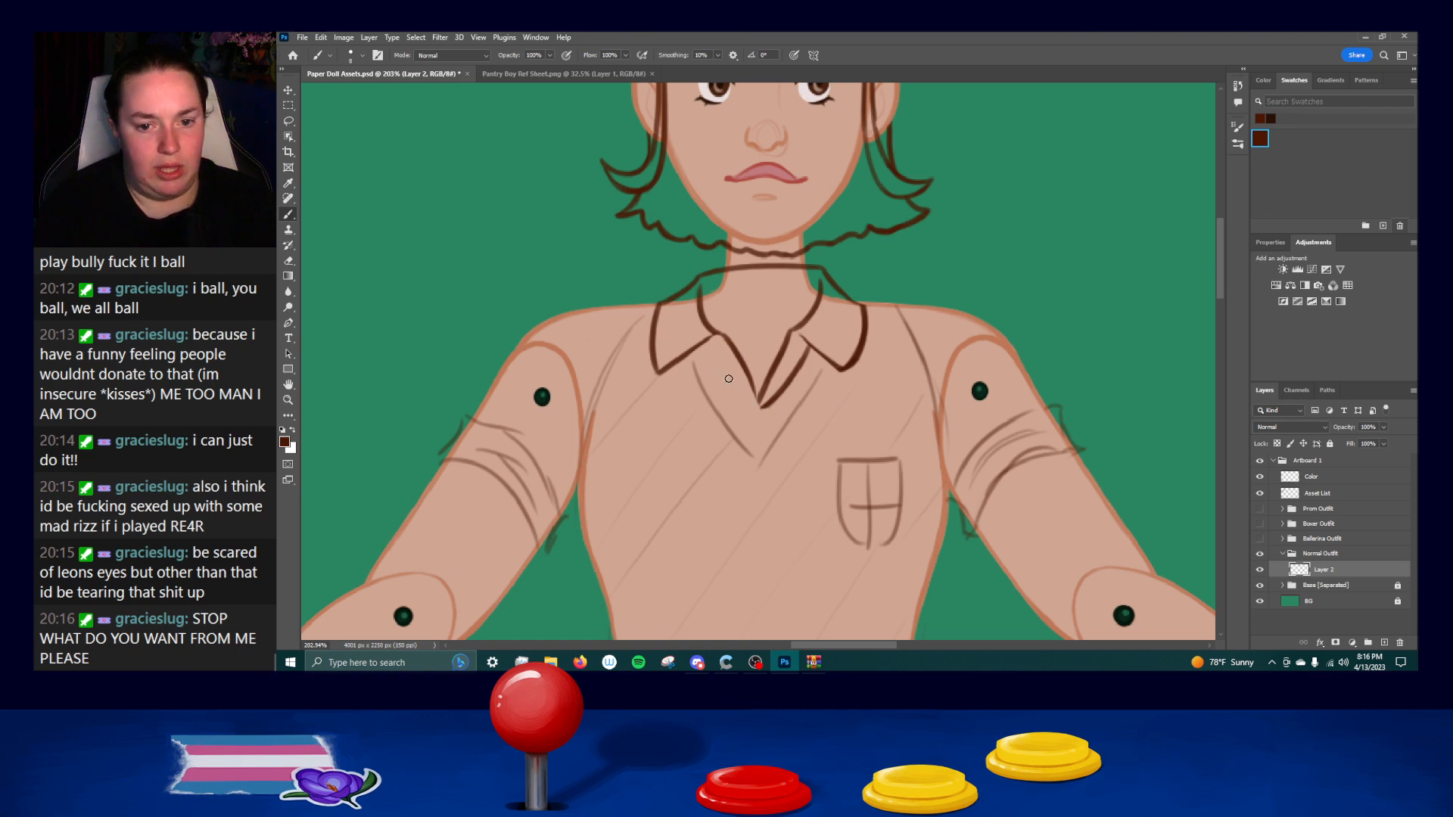
Ink a second line along the left side of the V-neck down to its point, undoing and repeating the stroke.
drag(707, 337, 753, 397)
key(ctrl+z)
drag(711, 344, 760, 406)
key(ctrl+z)
drag(709, 343, 764, 407)
key(ctrl+z)
drag(708, 343, 767, 405)
drag(707, 346, 764, 408)
key(ctrl+z)
key(ctrl+z)
drag(708, 346, 759, 409)
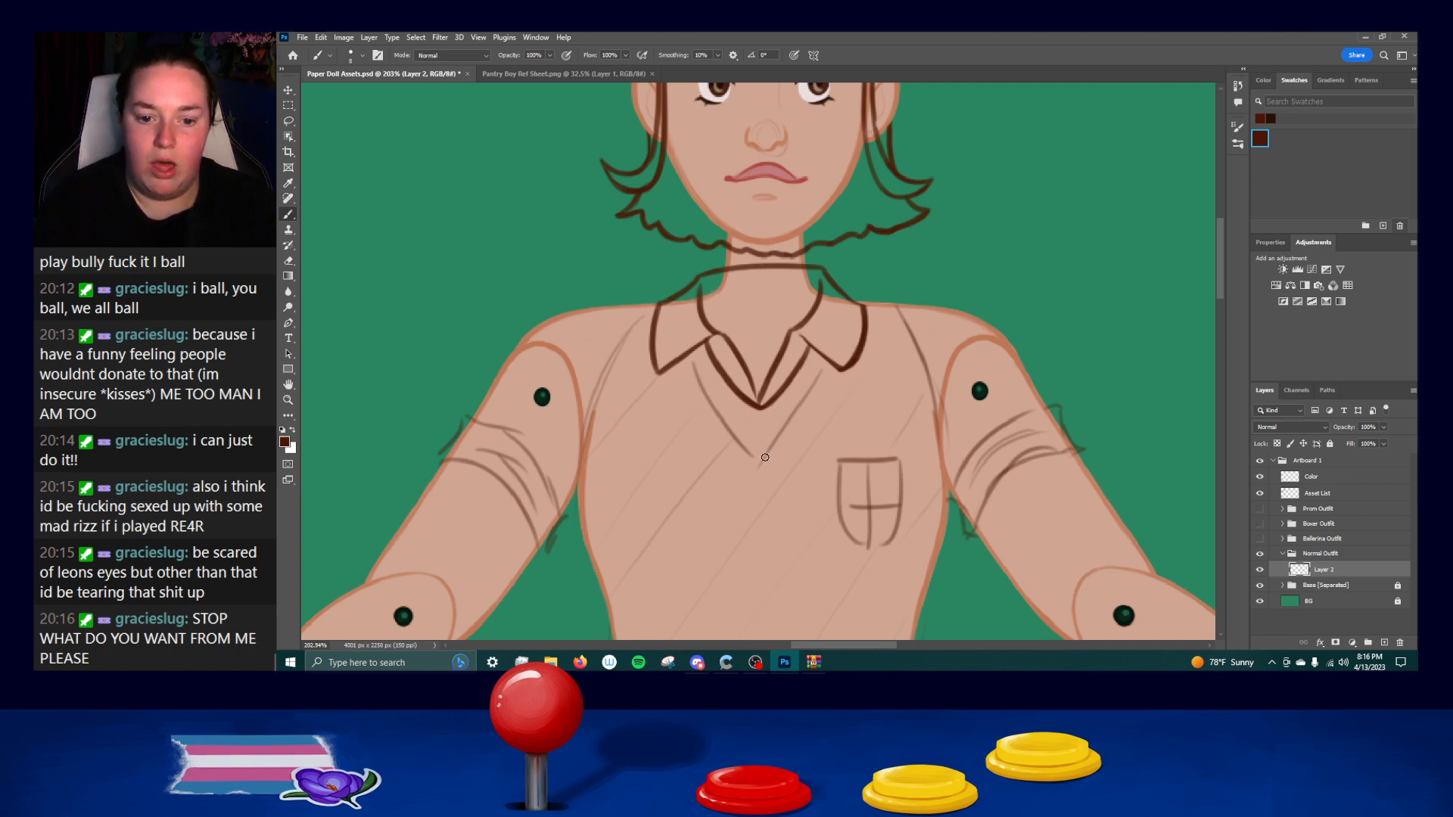
key(ctrl+z)
Erase the sketched lower V and ink a closer one parallel to the neckline, from both collar flaps to a point.
drag(736, 457, 710, 389)
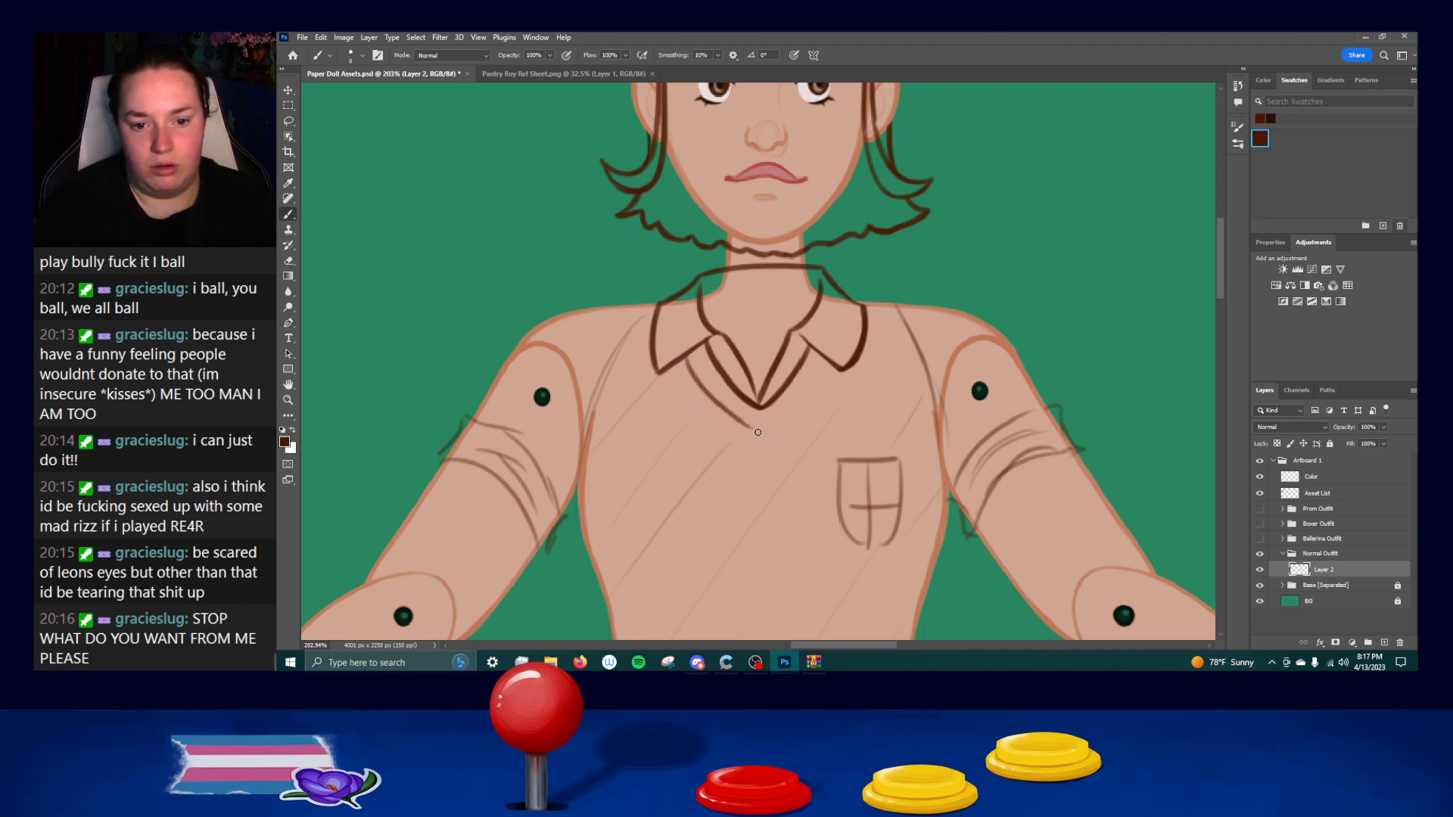
drag(687, 353, 751, 431)
key(ctrl+z)
drag(685, 360, 760, 434)
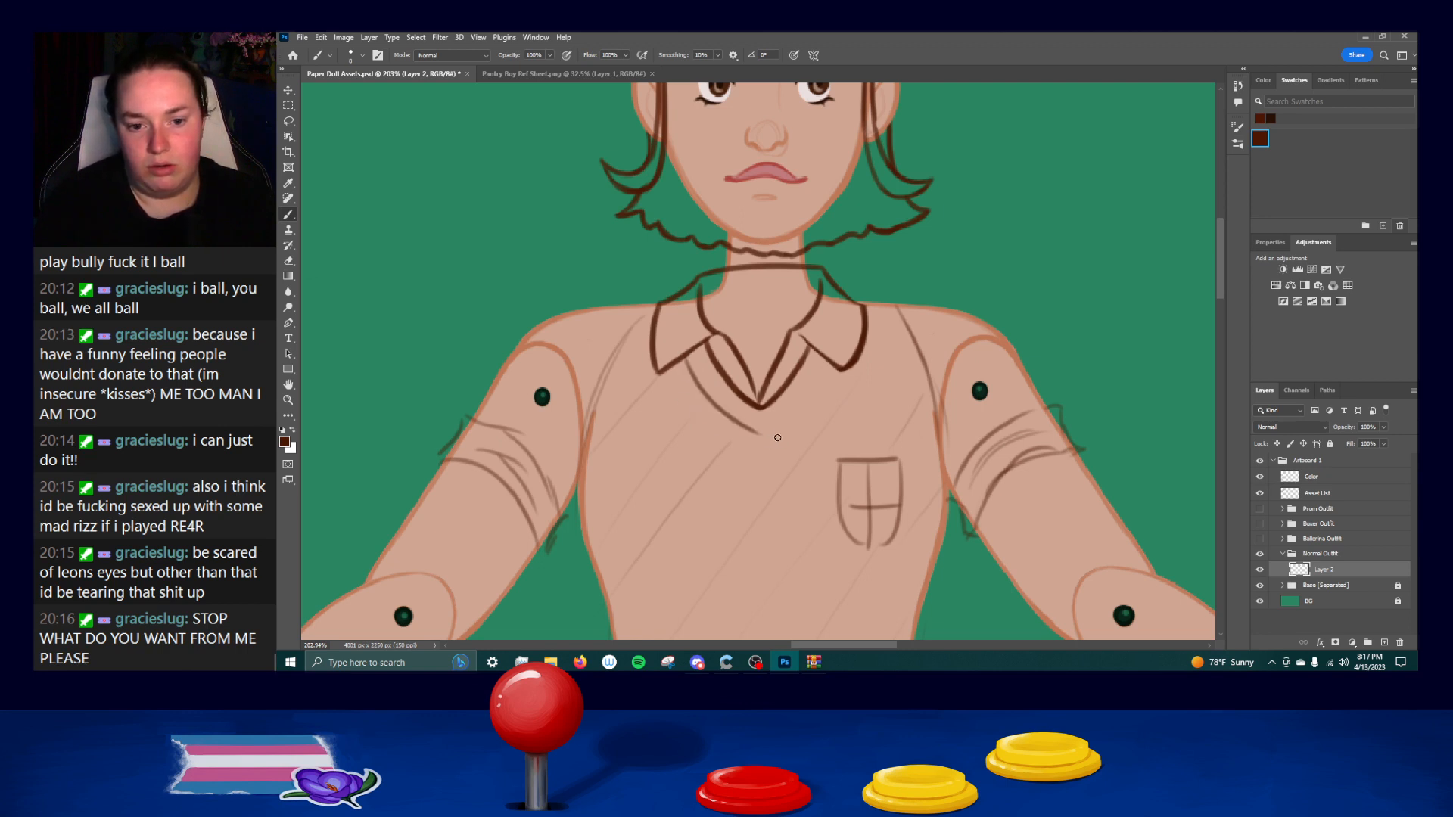
drag(829, 360, 783, 424)
key(ctrl+z)
drag(828, 358, 765, 429)
key(ctrl+z)
mouse_move(829, 361)
mouse_down()
mouse_move(776, 418)
mouse_move(782, 260)
mouse_up()
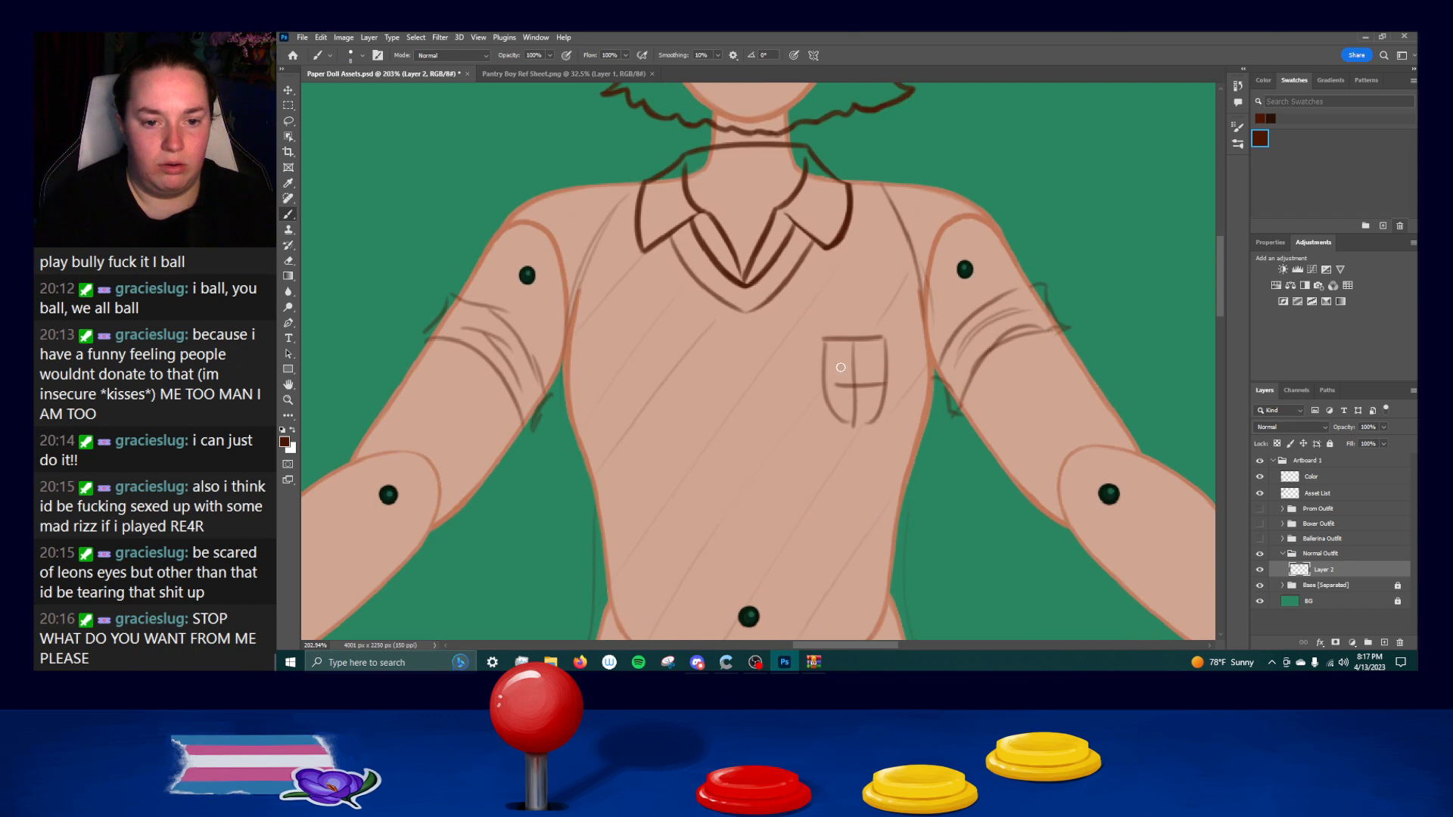
Erase the diagonal sketch lines across the front of the shirt, undoing strokes that touch the armhole.
mouse_move(639, 271)
mouse_down()
mouse_move(578, 374)
mouse_move(642, 324)
mouse_move(721, 354)
mouse_move(690, 334)
mouse_move(688, 360)
mouse_up()
key(ctrl+z)
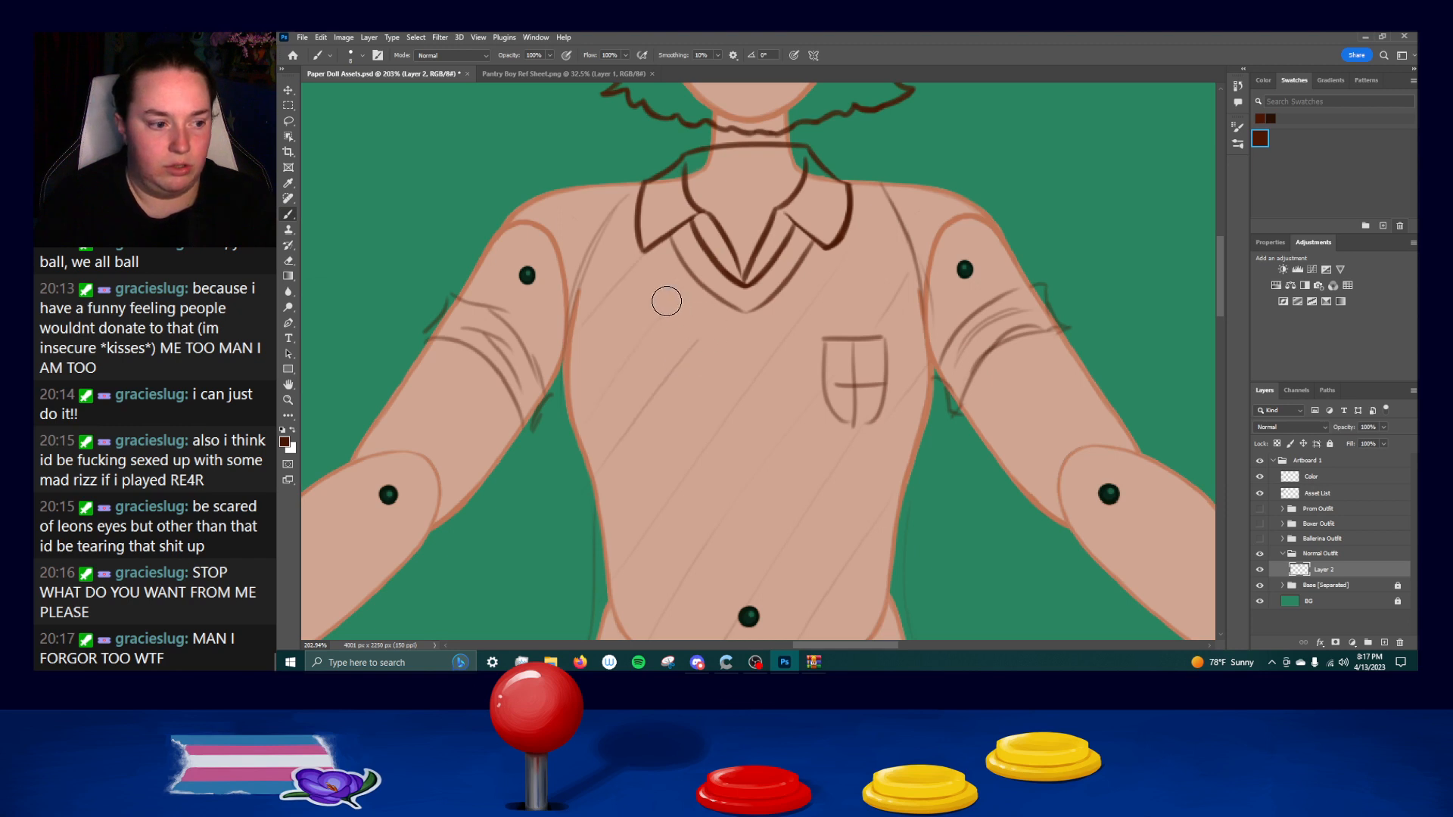
drag(609, 311, 636, 264)
drag(681, 355, 634, 418)
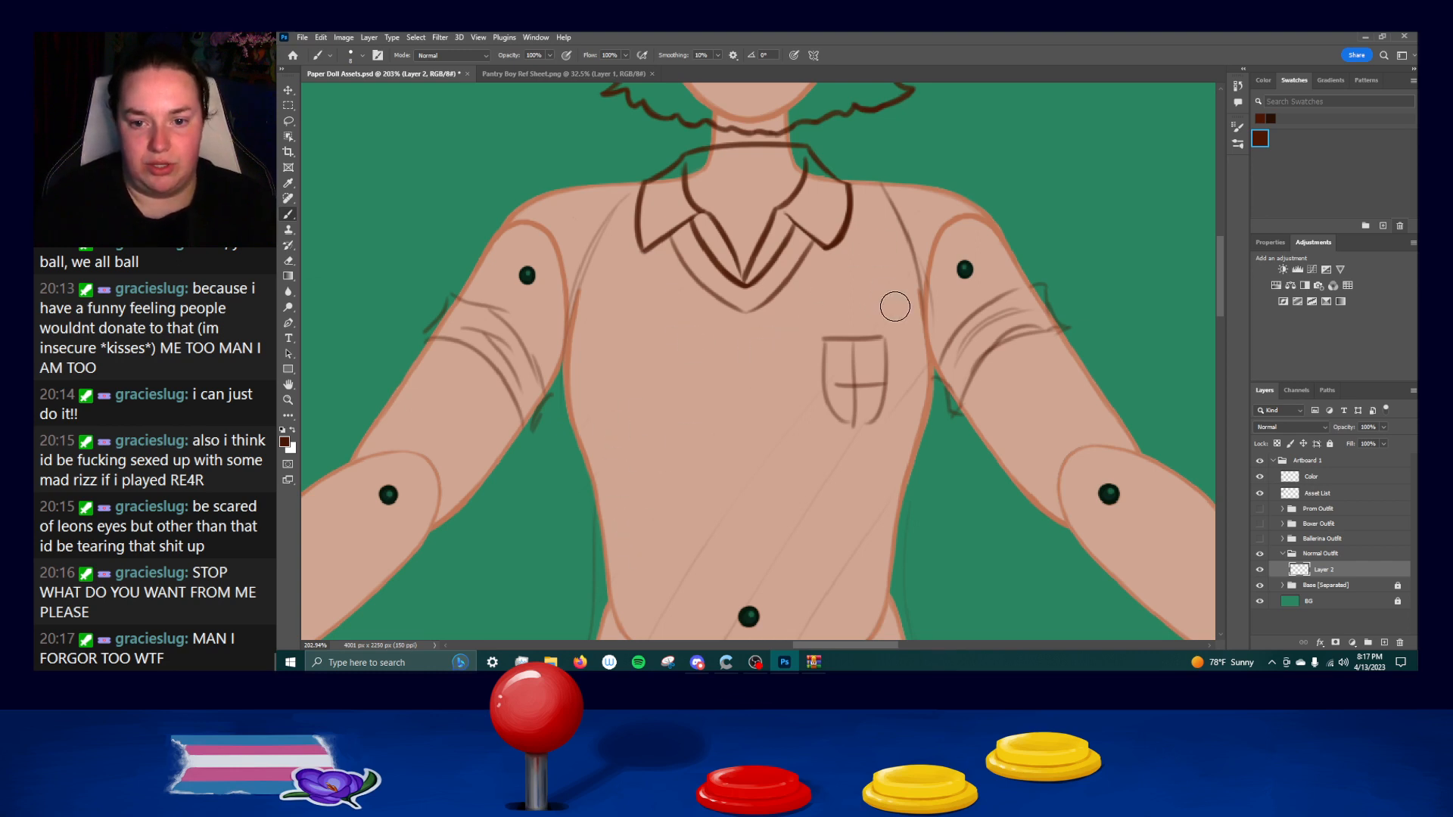
drag(924, 271, 939, 333)
key(ctrl+z)
drag(924, 247, 935, 297)
key(ctrl+z)
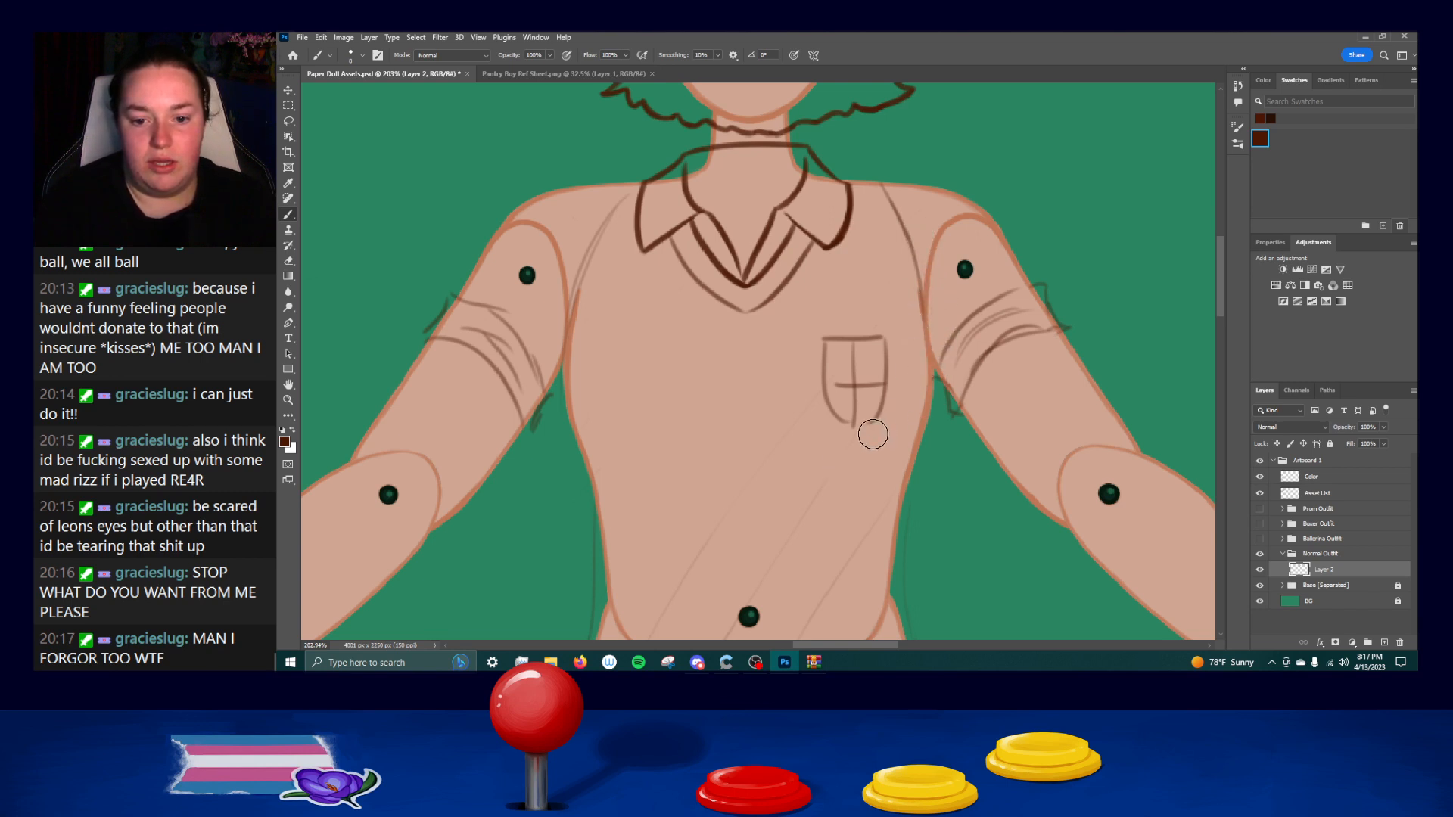
drag(792, 491, 802, 375)
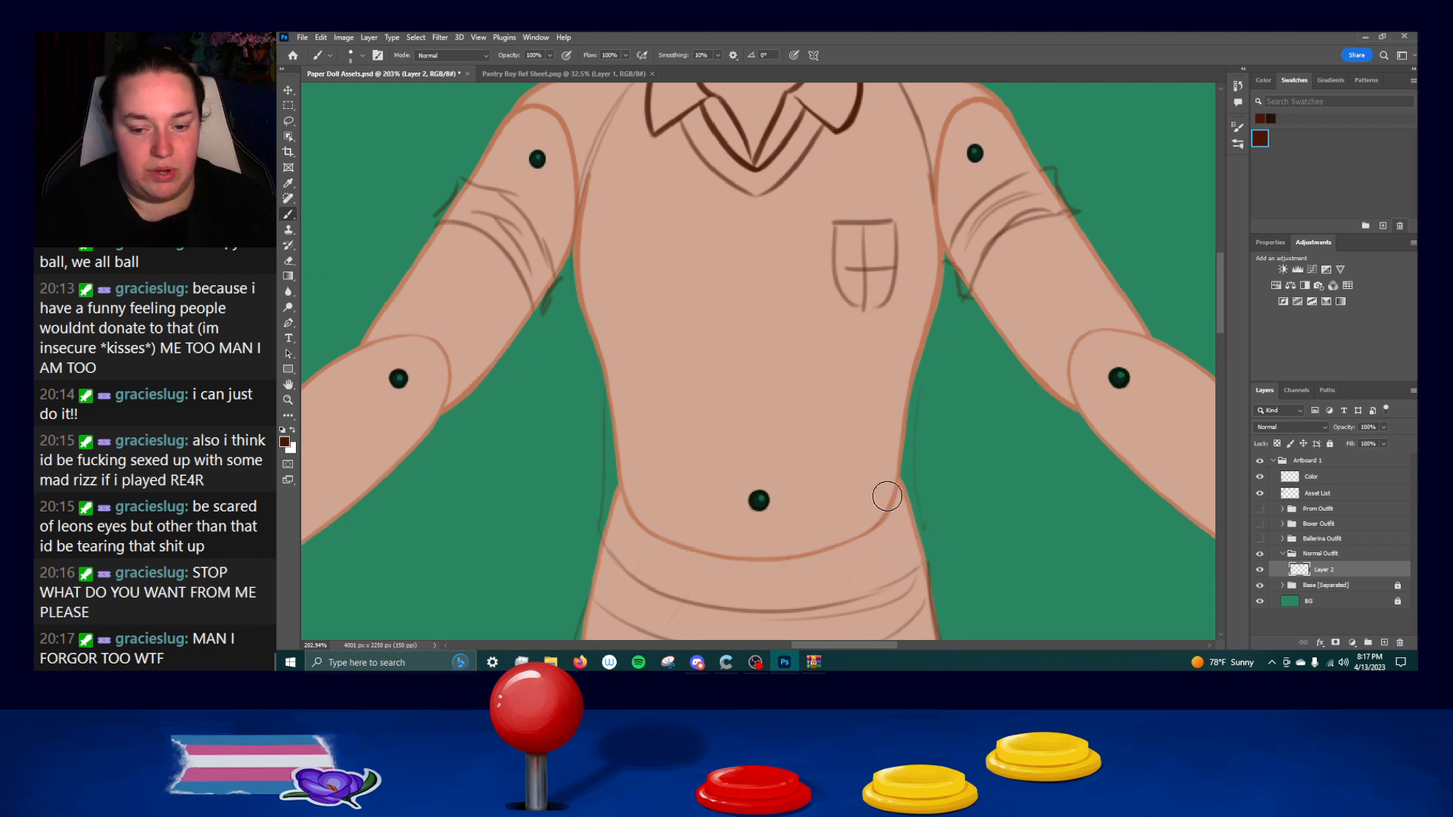
Ink the shirt's left side line from the armhole to the underarm, undoing and repeating faulty strokes.
scroll(765, 356, up, 3)
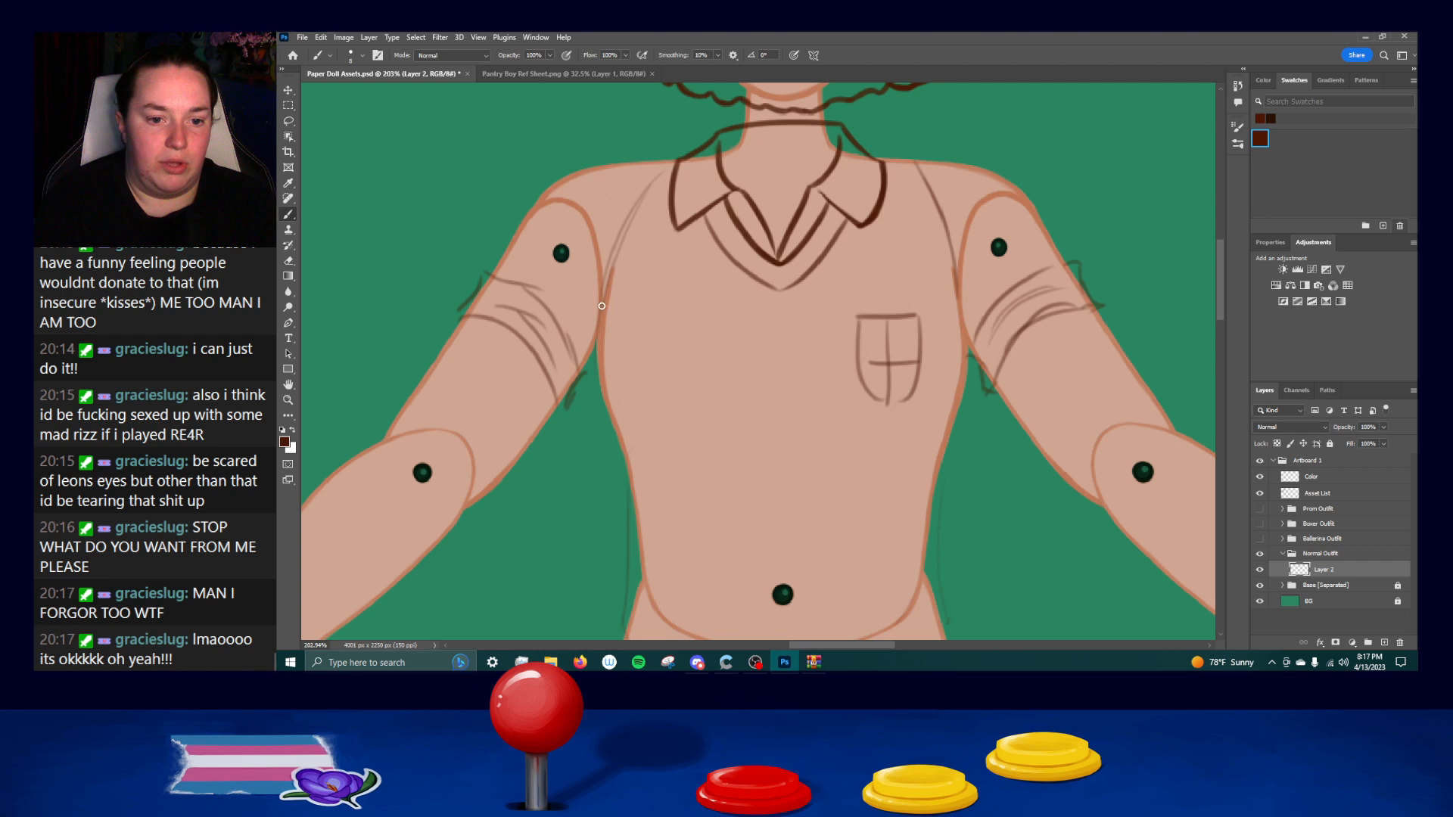
drag(615, 262, 599, 361)
key(ctrl+z)
mouse_move(615, 261)
mouse_down()
mouse_move(604, 379)
mouse_move(608, 293)
mouse_move(606, 405)
mouse_up()
key(ctrl+z)
key(ctrl+z)
drag(614, 266, 604, 390)
key(ctrl+z)
drag(608, 292, 608, 418)
key(ctrl+z)
key(ctrl+z)
drag(614, 262, 600, 346)
Extend the left side line along the chest below the underarm, undoing and repeating strokes until the curve is smooth.
key(ctrl+z)
drag(606, 290, 603, 399)
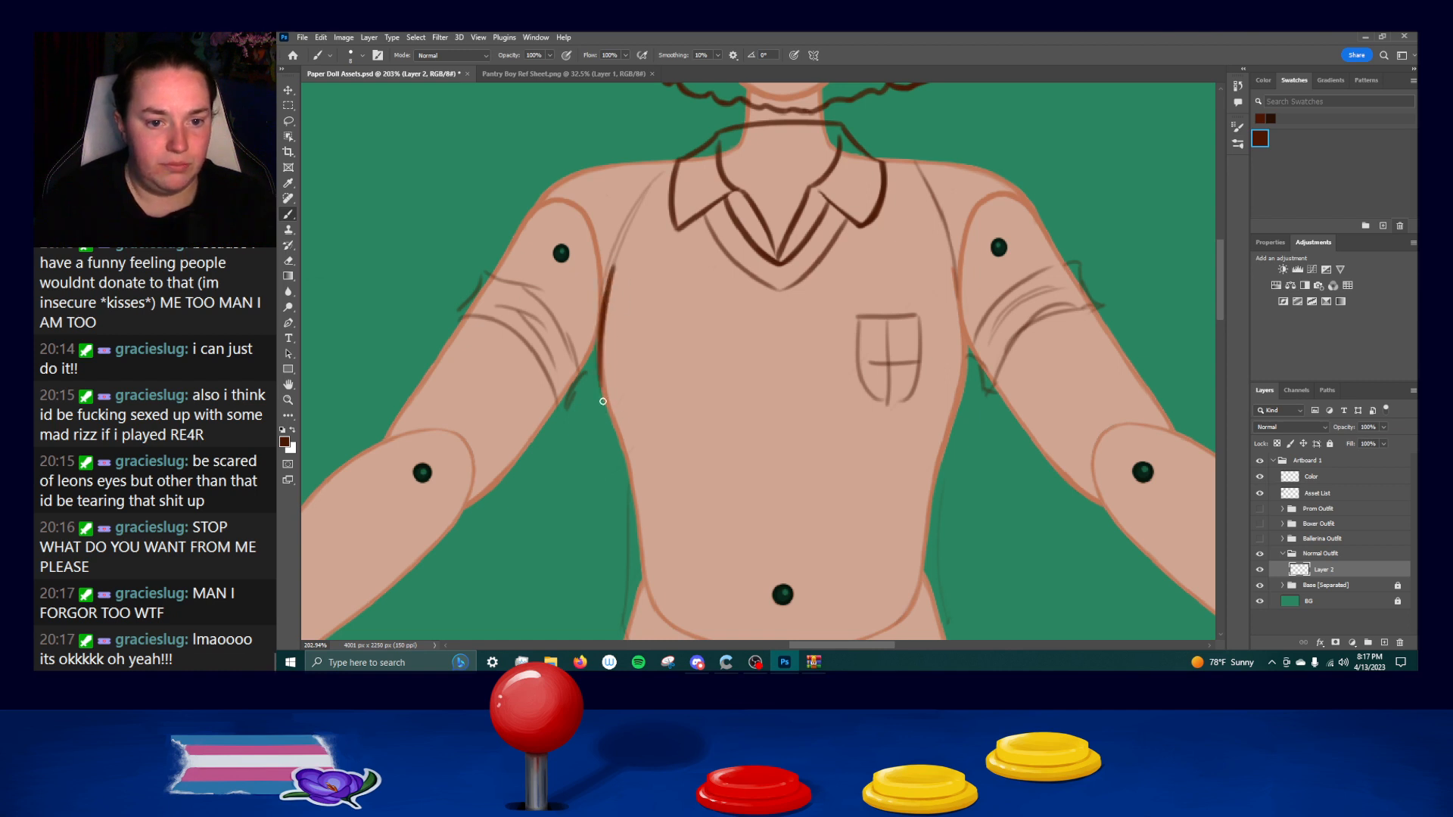
key(ctrl+z)
drag(606, 293, 601, 404)
key(ctrl+z)
drag(601, 330, 610, 417)
key(ctrl+z)
drag(601, 318, 607, 409)
key(ctrl+z)
drag(604, 300, 602, 404)
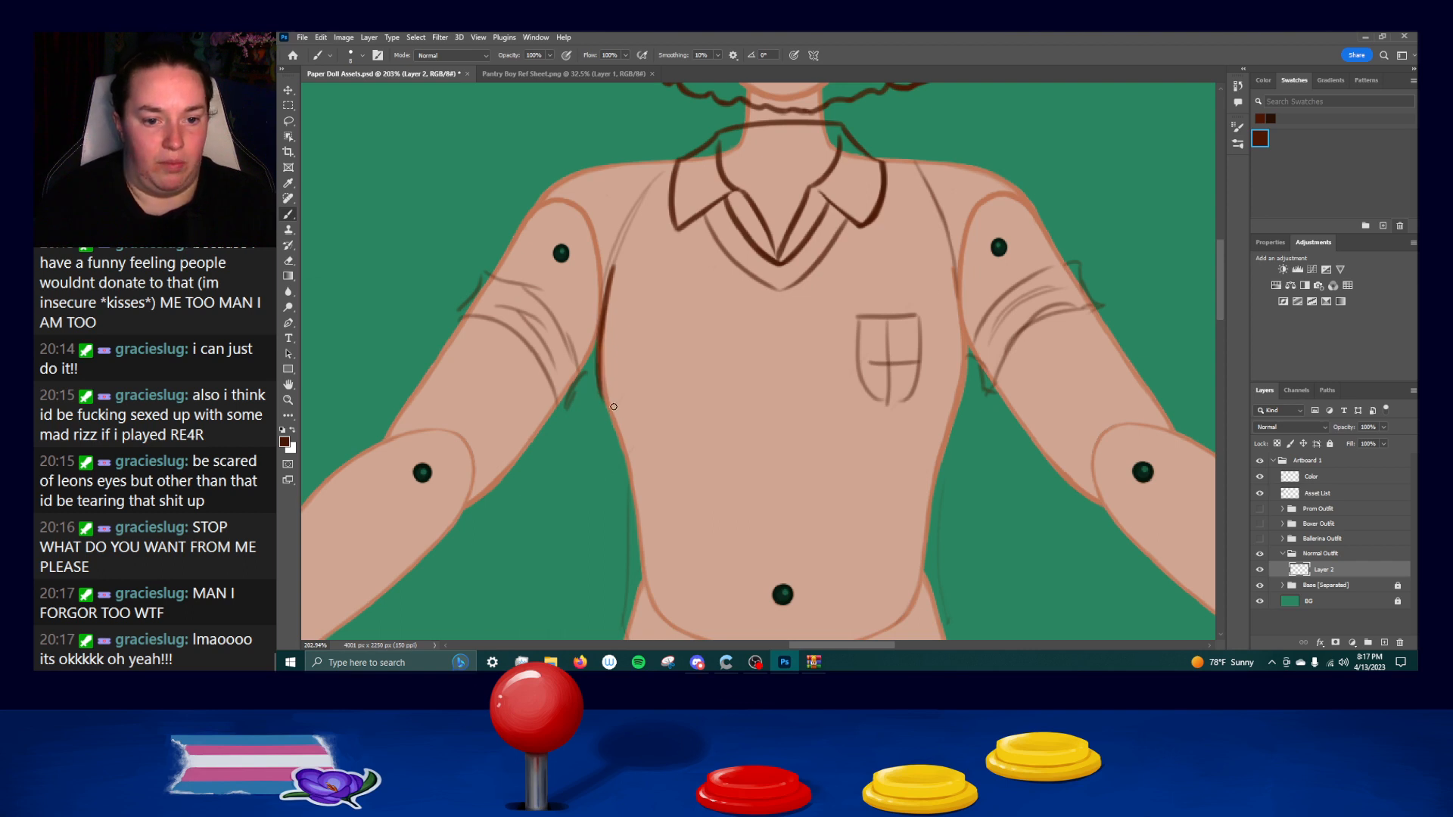
drag(599, 324, 614, 423)
key(ctrl+z)
key(ctrl+z)
mouse_move(603, 318)
mouse_down()
mouse_move(627, 429)
mouse_move(603, 308)
mouse_move(605, 410)
mouse_up()
key(ctrl+z)
key(ctrl+z)
drag(602, 321, 608, 341)
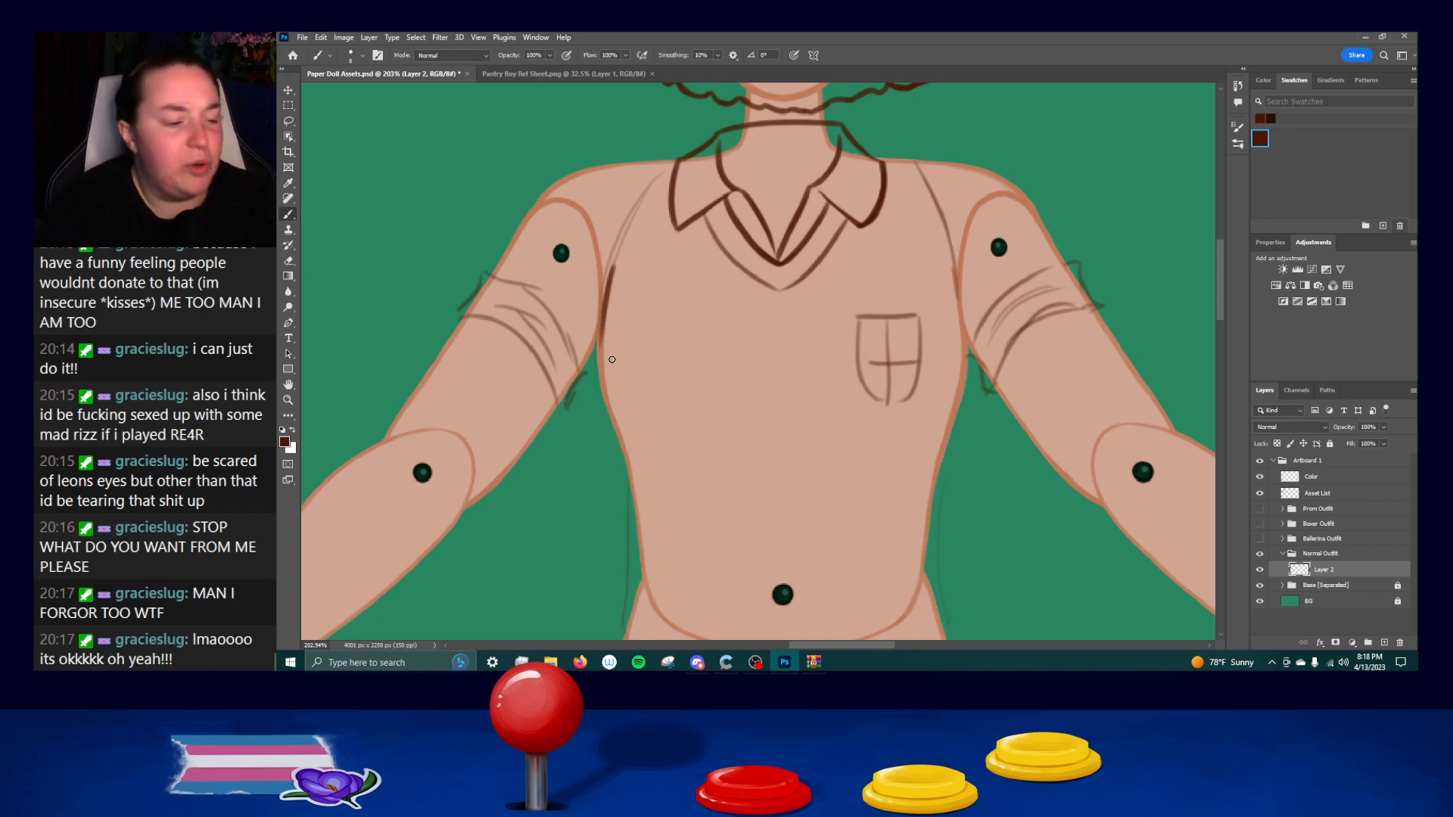
drag(604, 307, 600, 383)
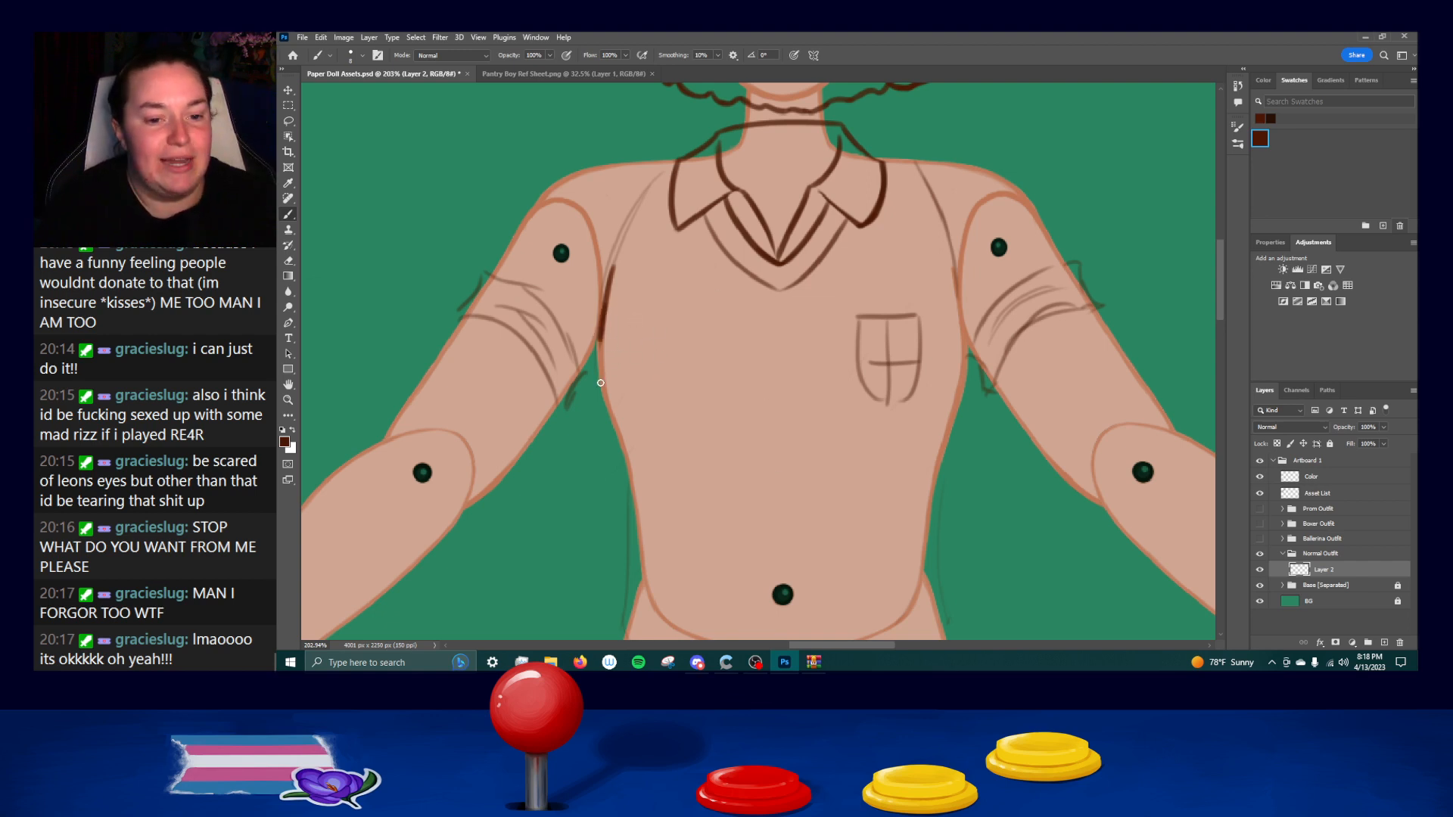
mouse_move(605, 294)
mouse_down()
mouse_move(604, 392)
mouse_move(621, 423)
mouse_up()
key(ctrl+z)
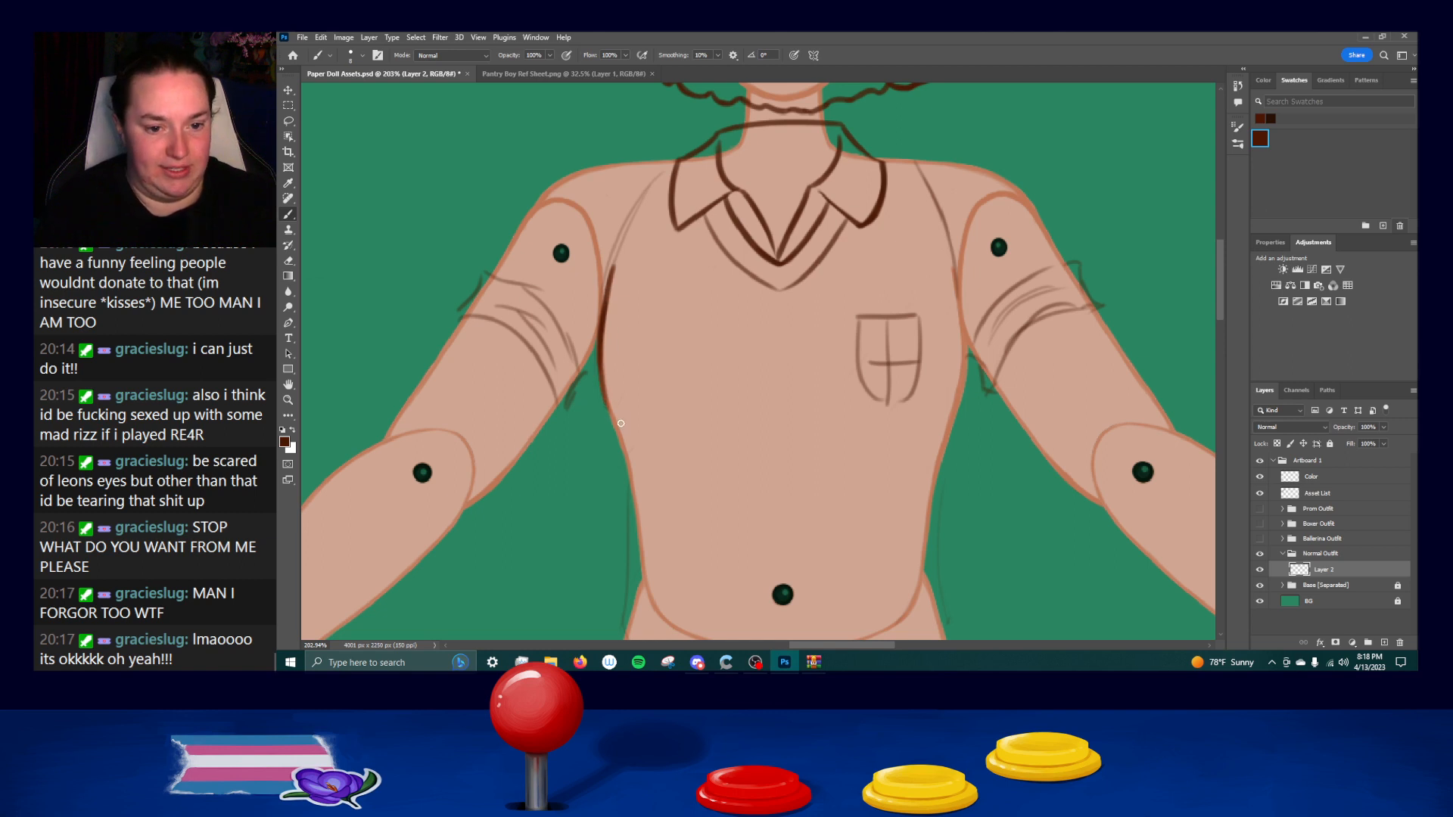
drag(601, 354, 616, 437)
key(ctrl+z)
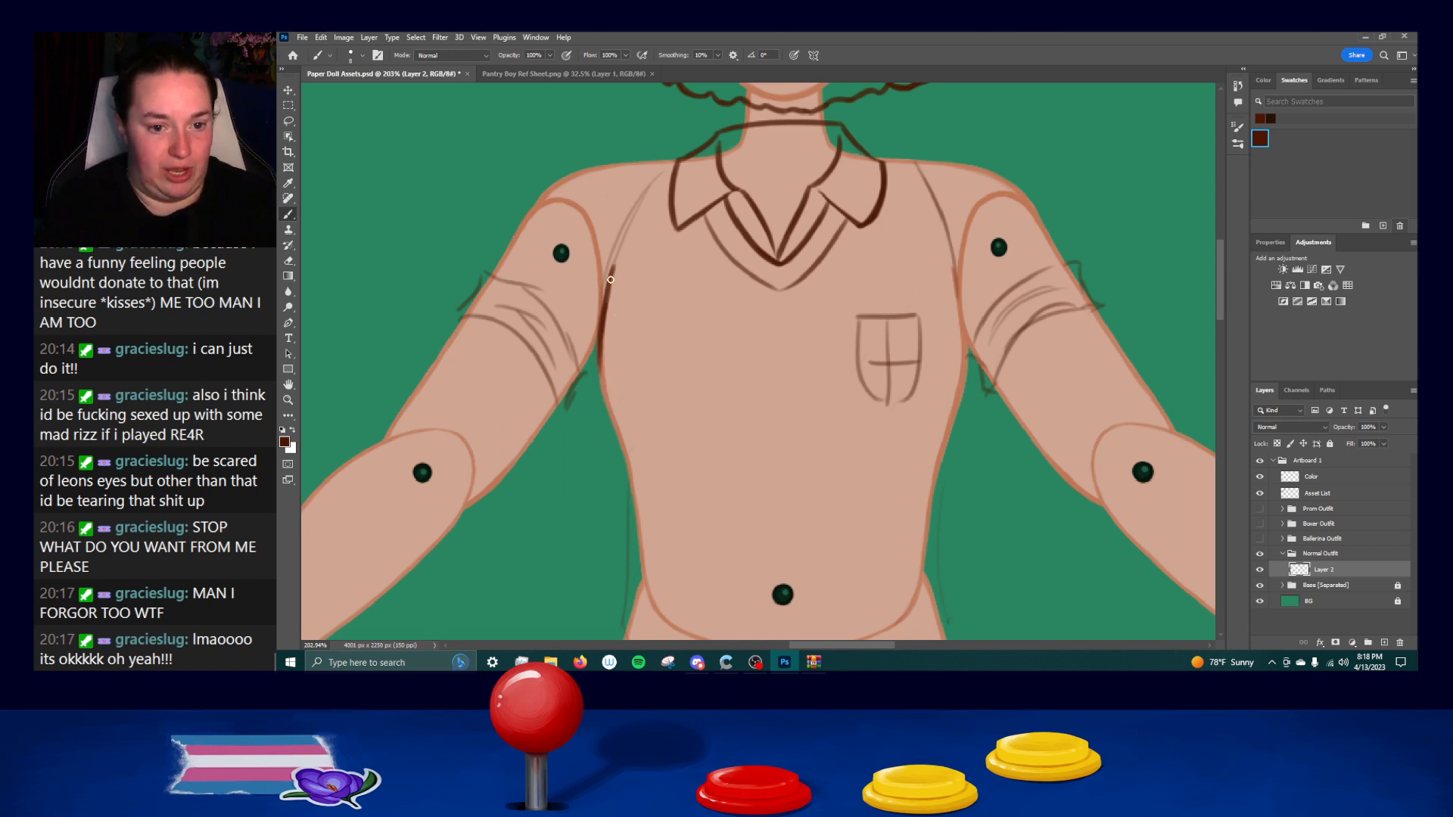
Continue the shirt's left side line from the chest in to the waist, undoing faulty strokes.
drag(604, 347, 614, 415)
drag(600, 364, 623, 466)
key(ctrl+z)
drag(607, 415, 627, 510)
key(ctrl+z)
drag(606, 413, 627, 497)
drag(614, 436, 625, 576)
key(ctrl+z)
Ink the lower left side of the shirt from the waist straight down to the hem, undoing faulty strokes.
scroll(625, 492, down, 3)
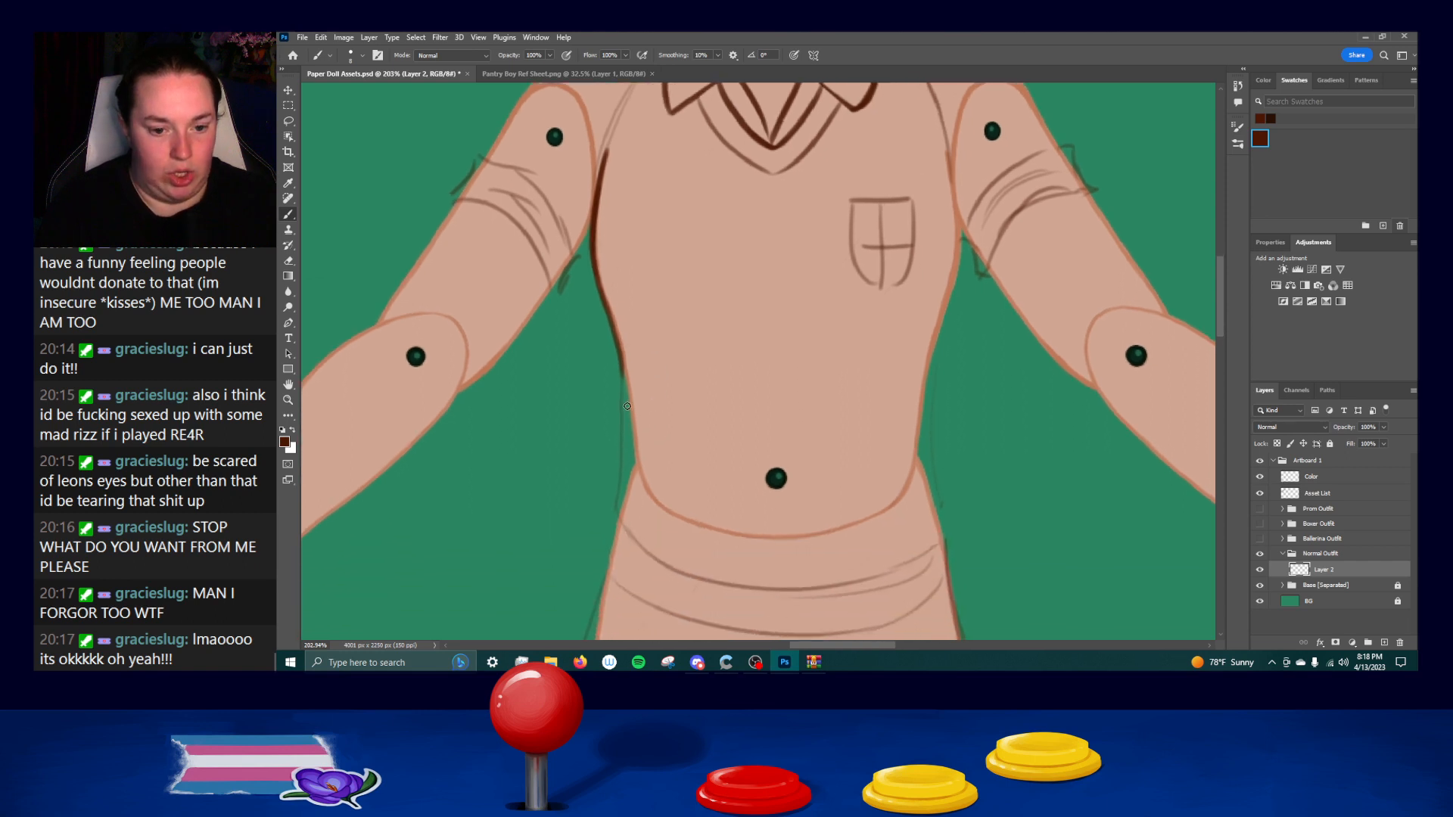
drag(619, 357, 624, 503)
key(ctrl+z)
key(ctrl+z)
drag(621, 361, 622, 502)
key(ctrl+z)
key(ctrl+z)
drag(621, 358, 618, 506)
drag(624, 445, 617, 513)
key(ctrl+z)
drag(622, 455, 619, 529)
key(ctrl+z)
drag(622, 476, 623, 522)
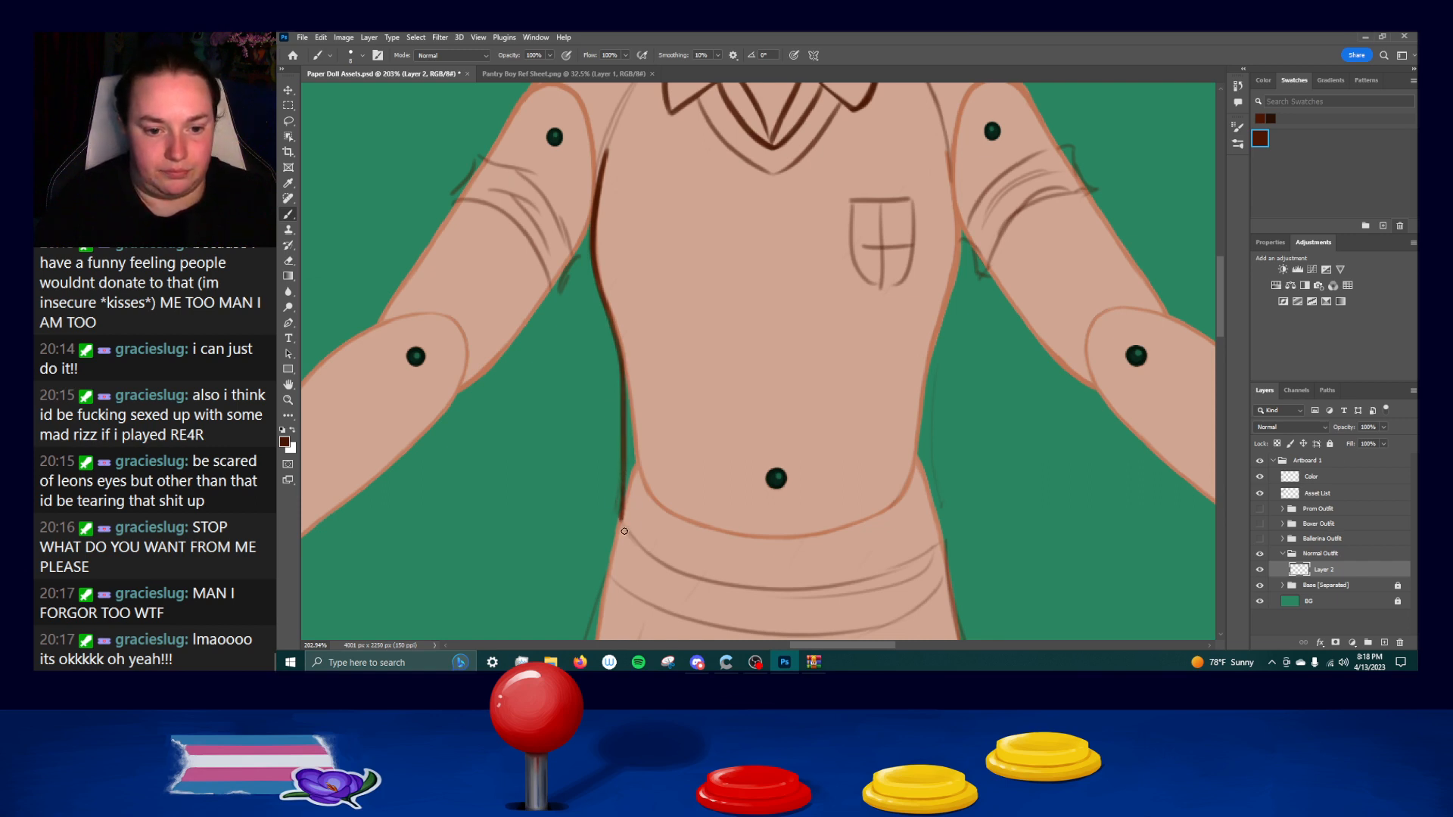
Ink the shirt's right side line from the armhole down past the underarm, undoing and repeating the stroke.
drag(714, 570, 731, 375)
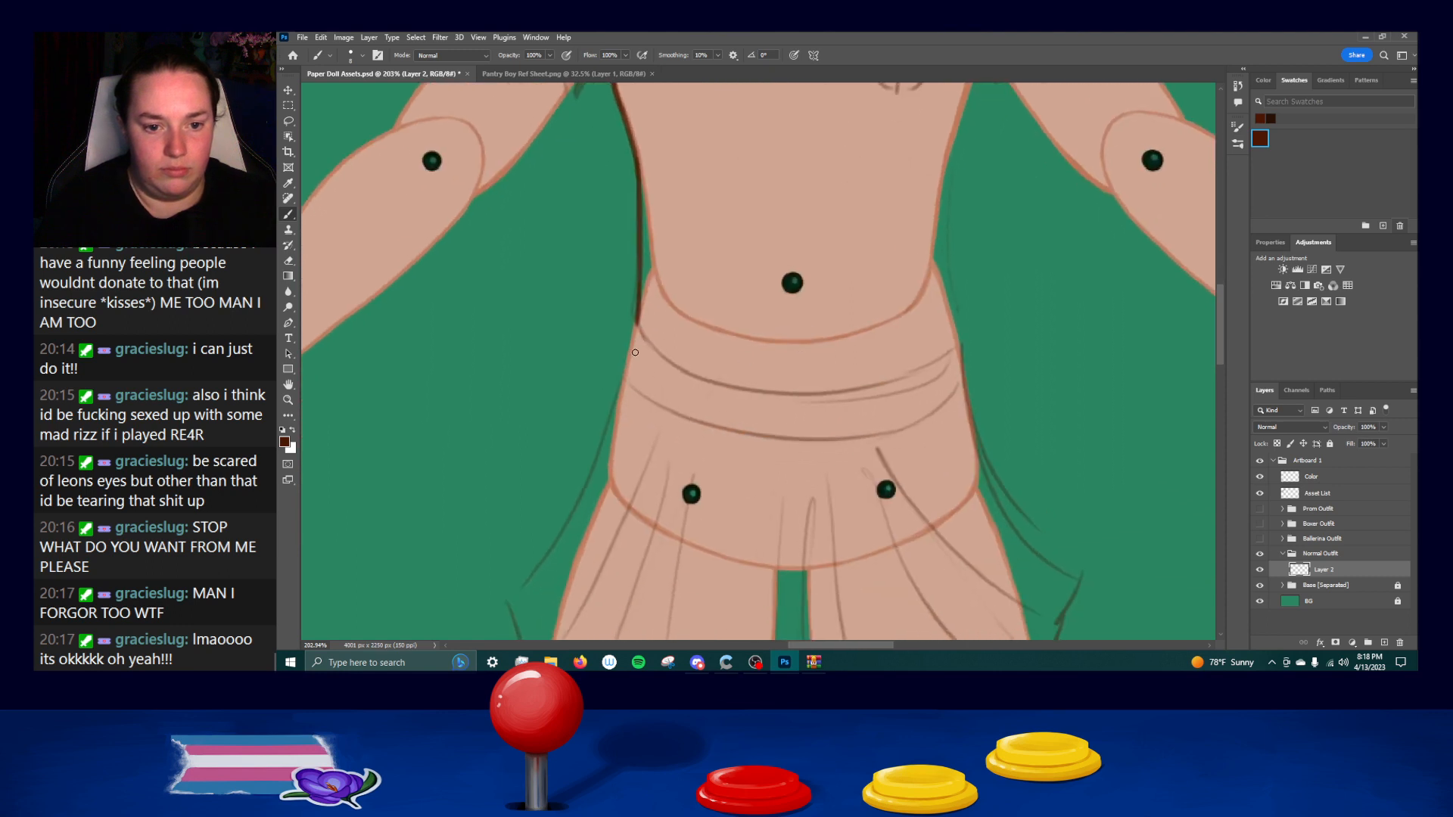
mouse_move(837, 223)
mouse_down()
mouse_move(823, 356)
mouse_move(788, 435)
mouse_up()
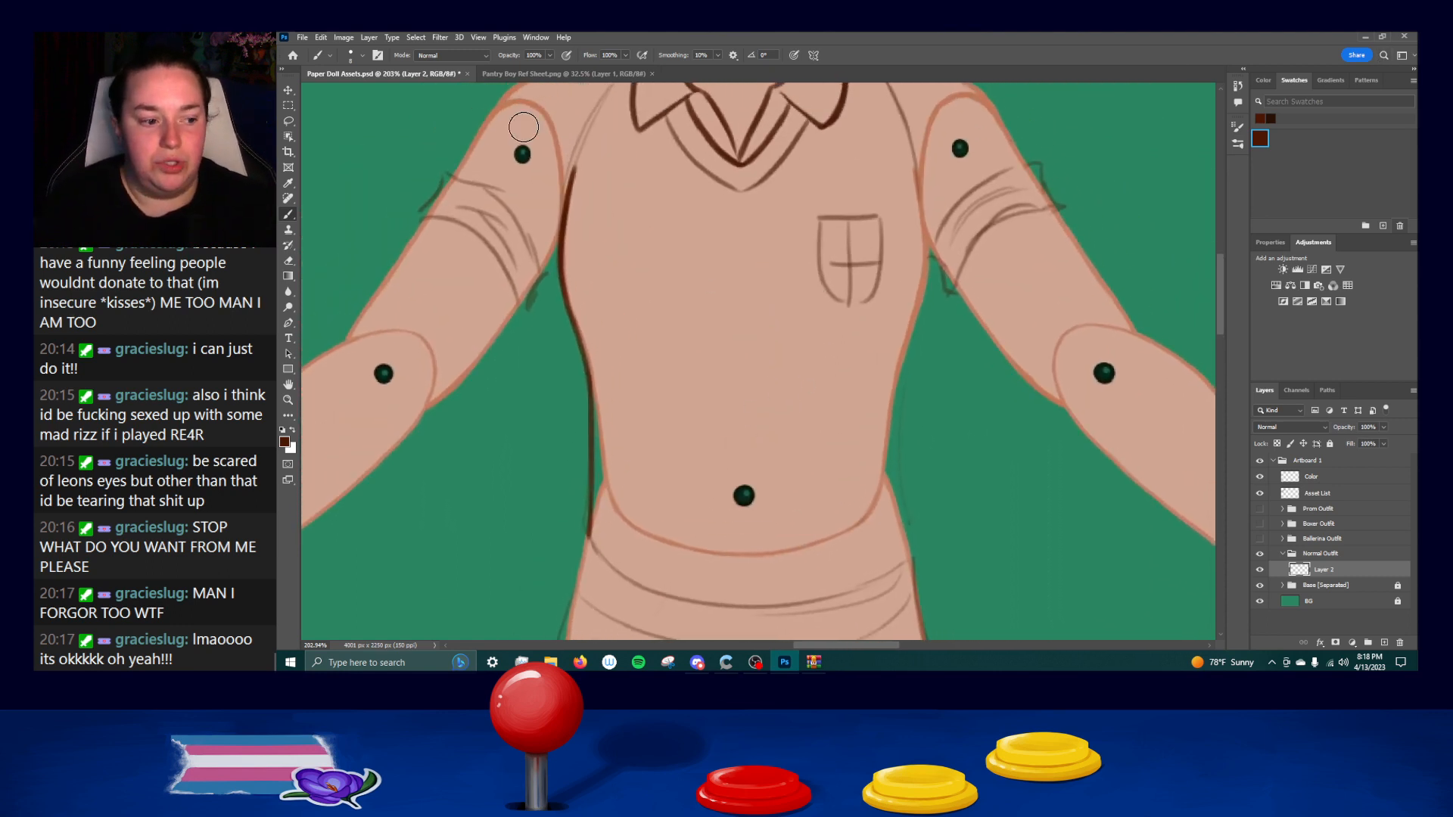
drag(942, 275, 915, 362)
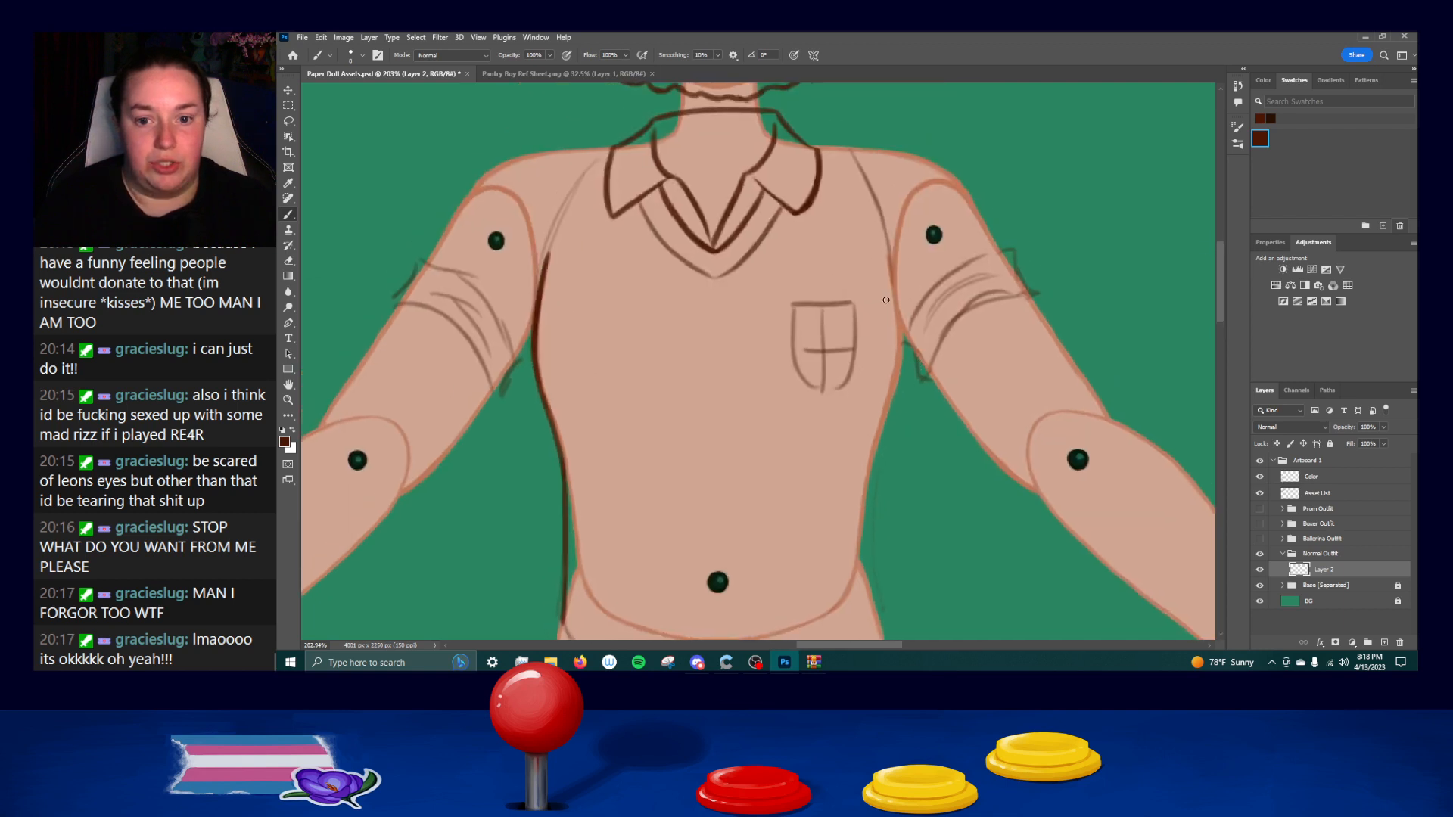
drag(889, 250, 901, 333)
key(ctrl+z)
drag(890, 254, 898, 337)
key(ctrl+z)
drag(890, 253, 895, 389)
key(ctrl+z)
drag(900, 314, 885, 420)
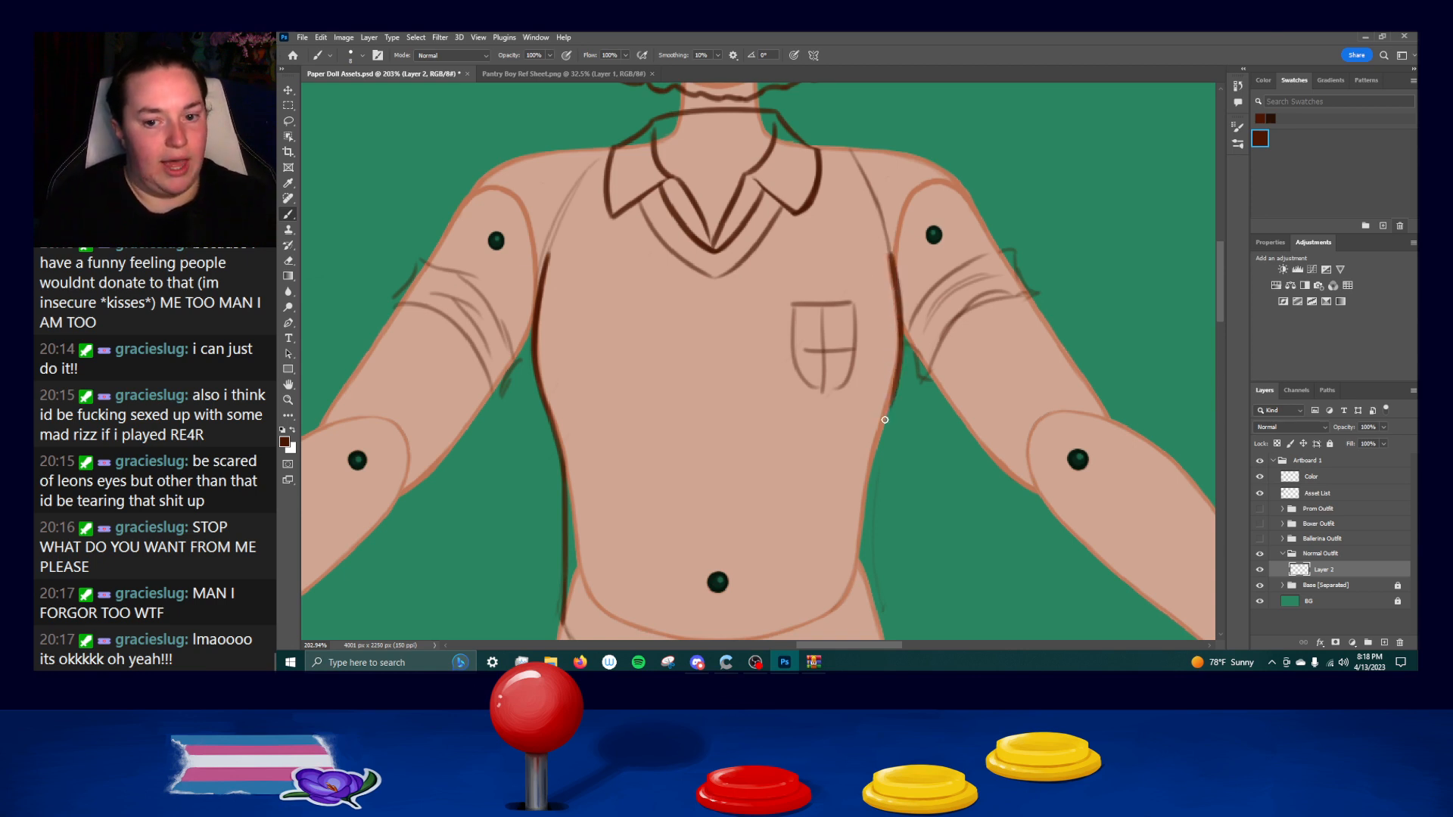
Try several strokes for the shirt's right side from the chest in to the waist, undoing them.
key(ctrl+z)
drag(901, 321, 885, 425)
key(ctrl+z)
drag(895, 373, 870, 480)
key(ctrl+z)
key(ctrl+z)
drag(894, 402, 866, 496)
key(ctrl+z)
drag(897, 380, 867, 510)
key(ctrl+z)
key(ctrl+z)
drag(896, 385, 863, 527)
key(ctrl+z)
key(ctrl+z)
drag(897, 387, 867, 516)
drag(878, 433, 865, 554)
key(ctrl+z)
key(ctrl+z)
drag(893, 400, 862, 532)
key(ctrl+z)
drag(900, 392, 861, 531)
key(ctrl+z)
drag(882, 423, 865, 566)
key(ctrl+z)
key(ctrl+z)
key(ctrl+z)
drag(886, 413, 873, 573)
key(ctrl+z)
mouse_move(889, 393)
mouse_down()
mouse_move(869, 549)
mouse_move(867, 523)
mouse_move(879, 587)
mouse_up()
Ink the shirt's right side from the chest through the waist toward the hem, undoing faulty strokes.
key(ctrl+z)
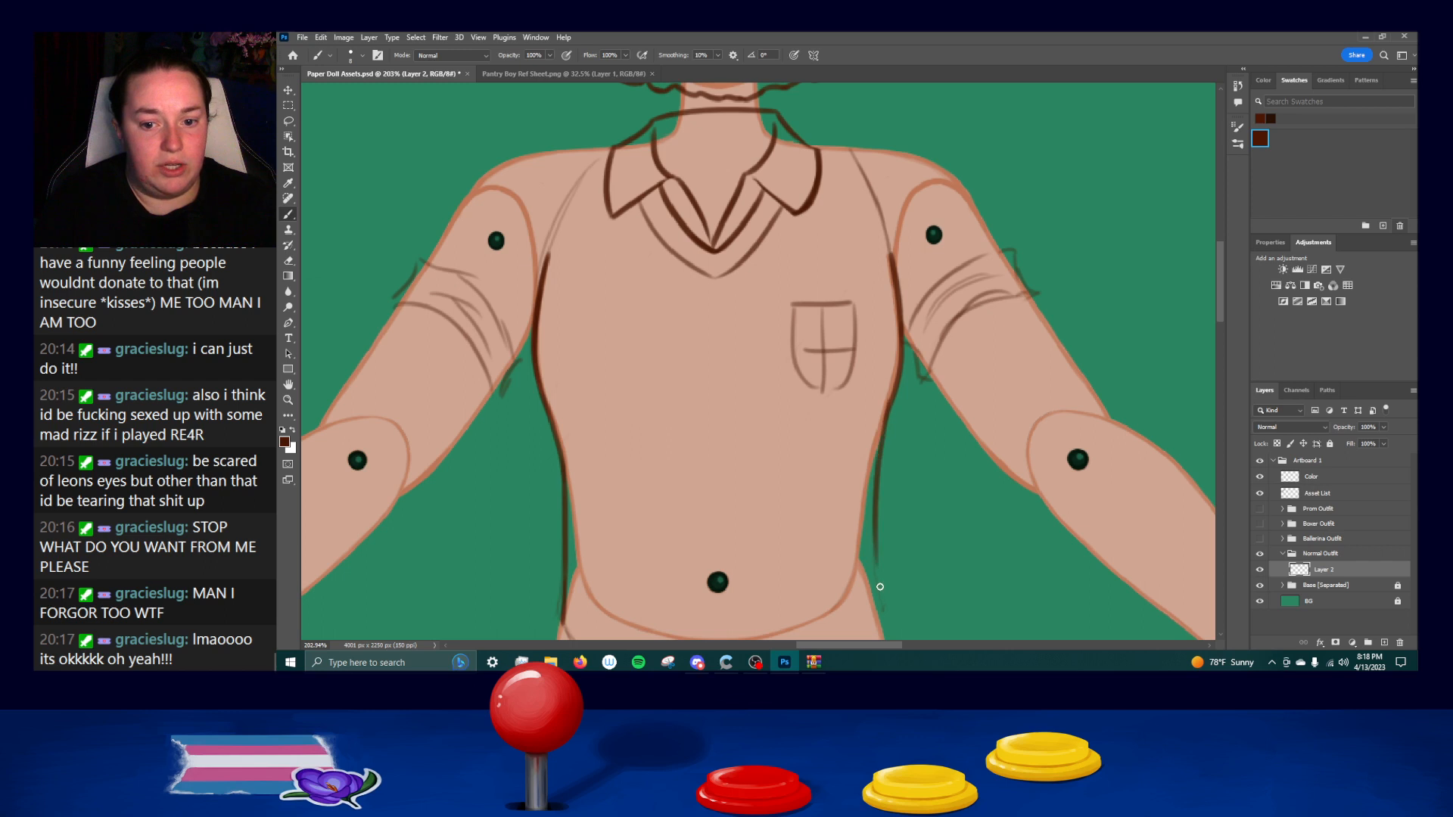
scroll(887, 454, down, 3)
key(ctrl+z)
drag(895, 289, 866, 411)
key(ctrl+z)
drag(888, 301, 869, 411)
key(ctrl+z)
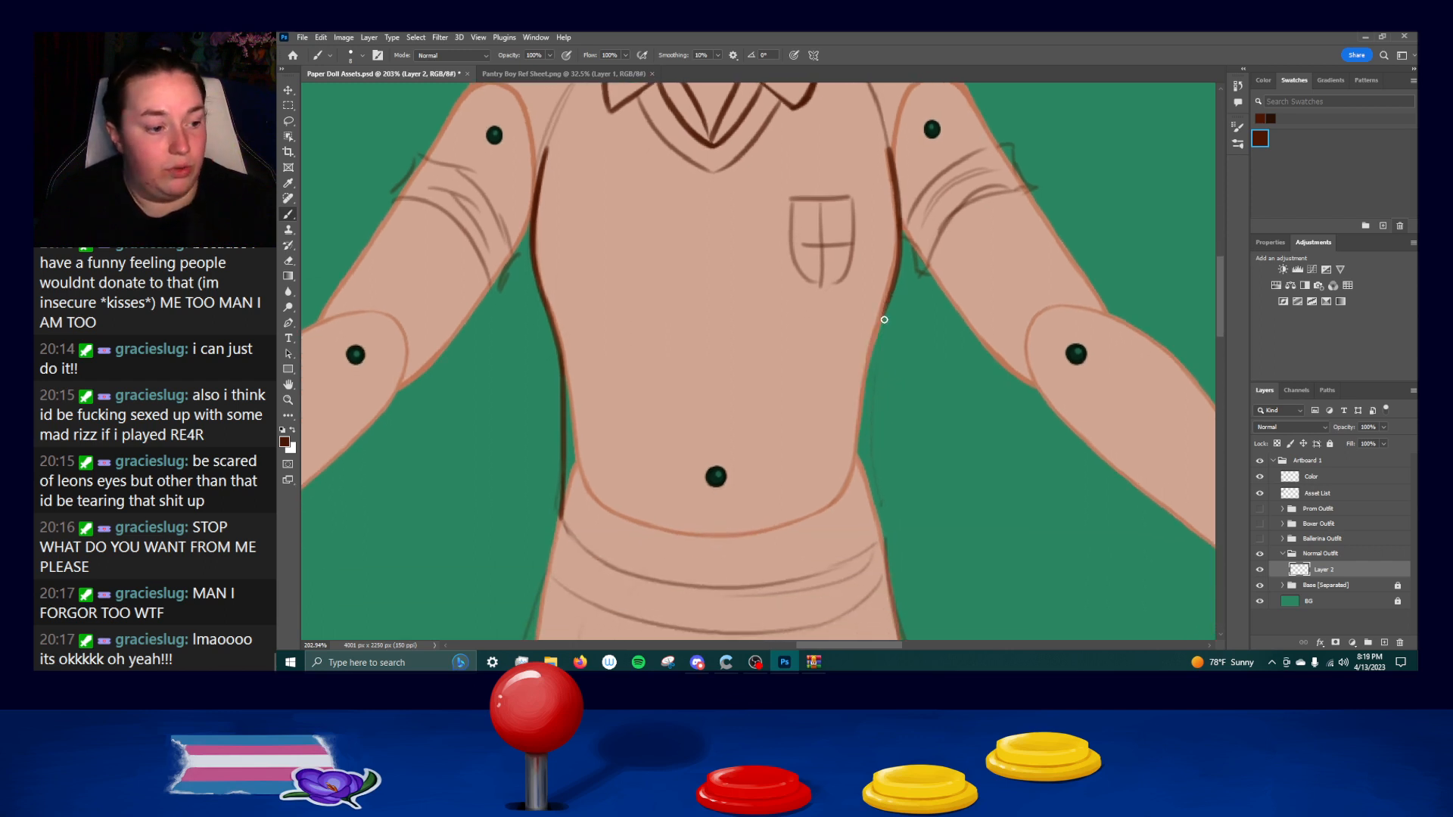
mouse_move(890, 300)
mouse_down()
mouse_move(871, 430)
mouse_move(871, 371)
mouse_move(875, 510)
mouse_up()
drag(871, 383, 885, 537)
key(ctrl+z)
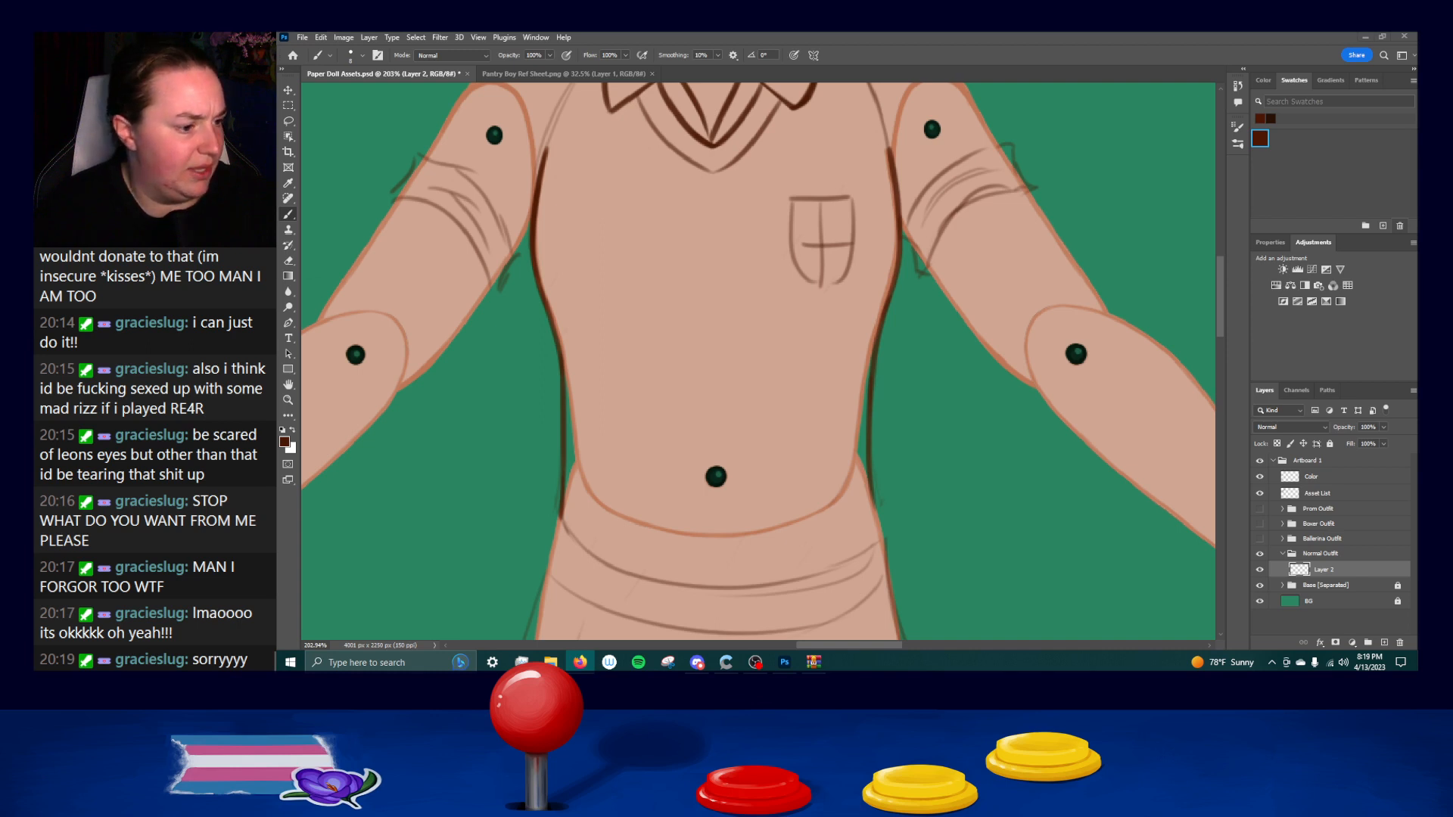
Ink the flared lower end of the shirt's right side down to the hem corner.
key(alt+Tab)
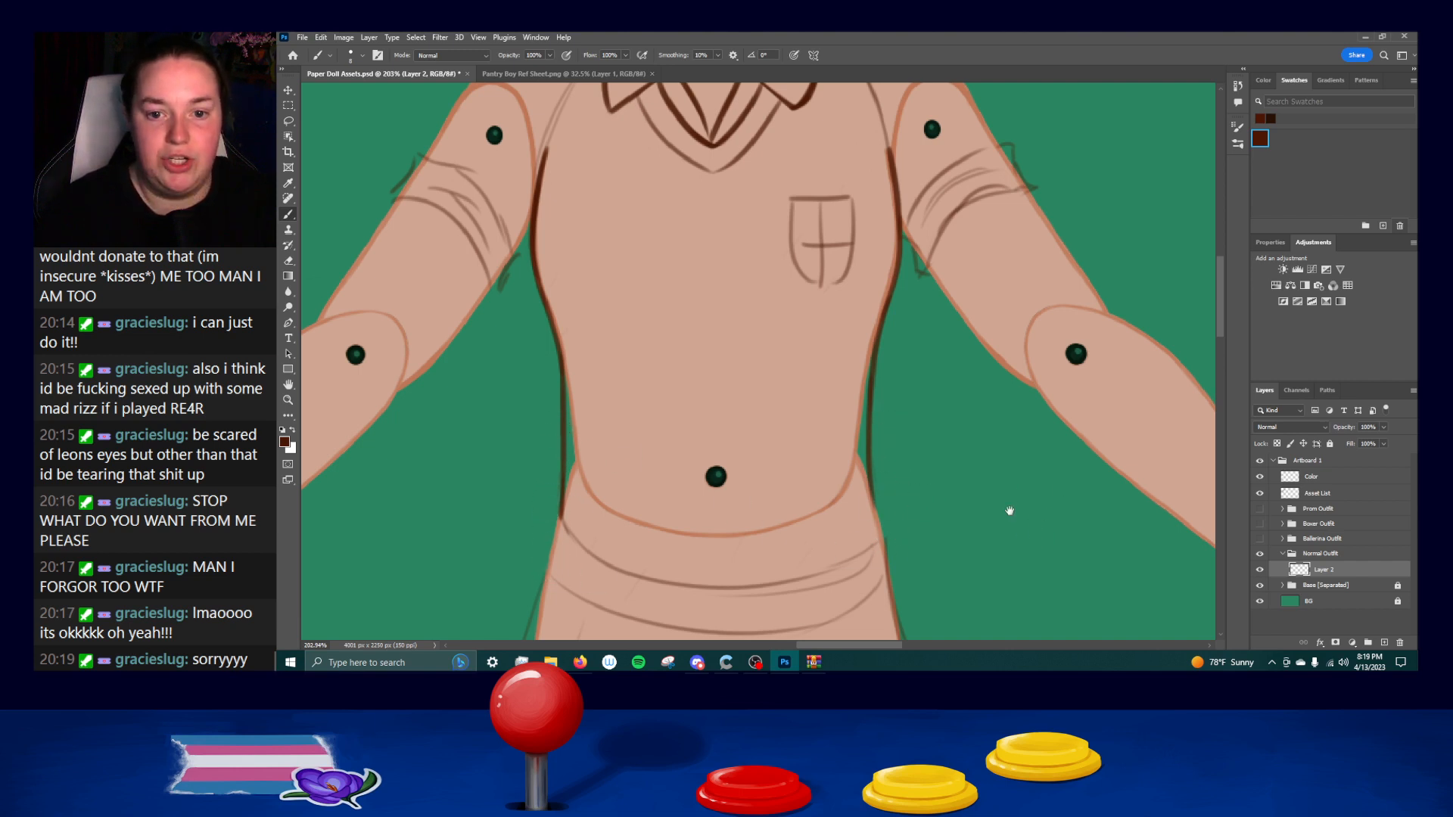
scroll(1009, 509, down, 2)
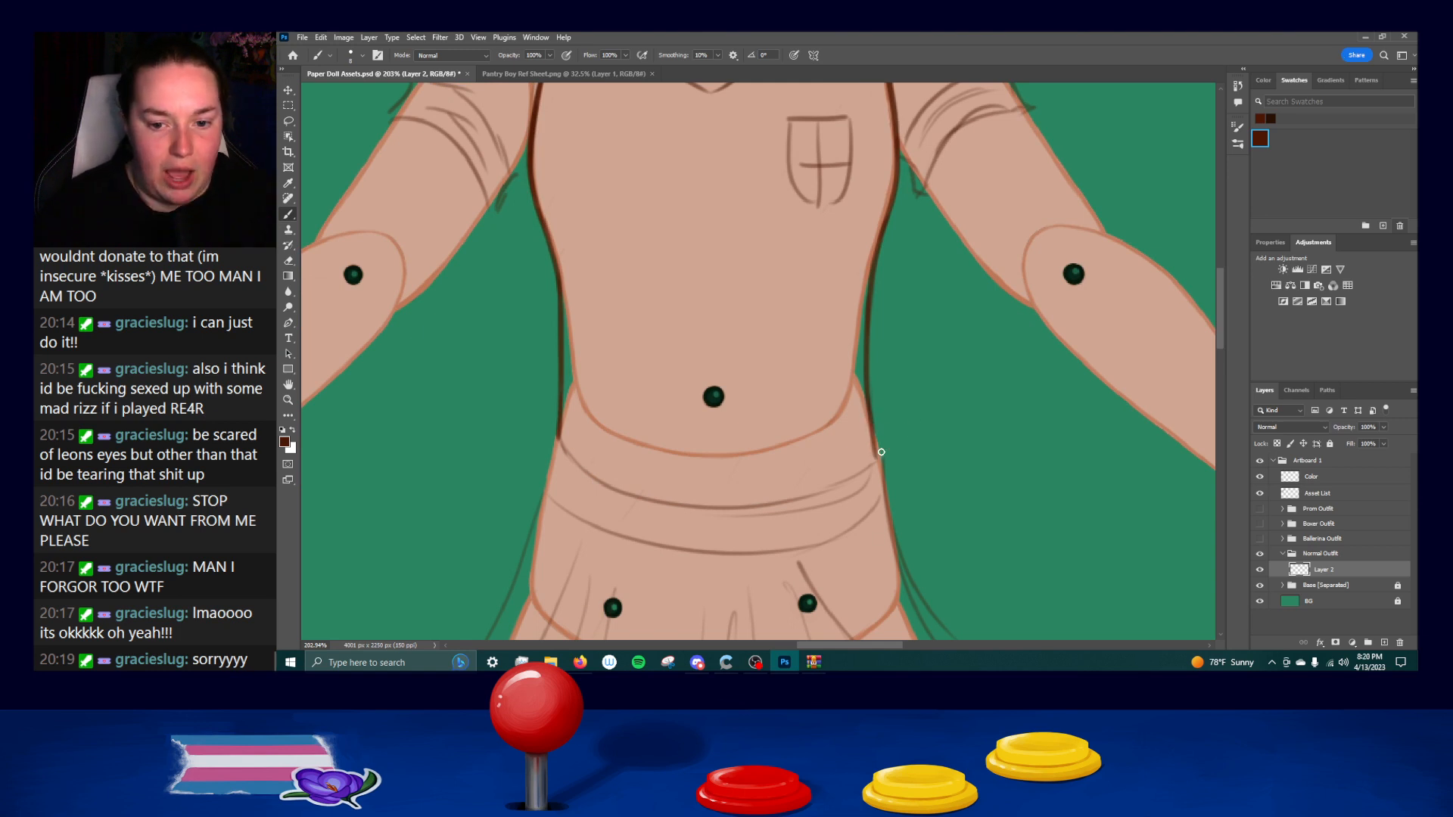
drag(869, 402, 878, 460)
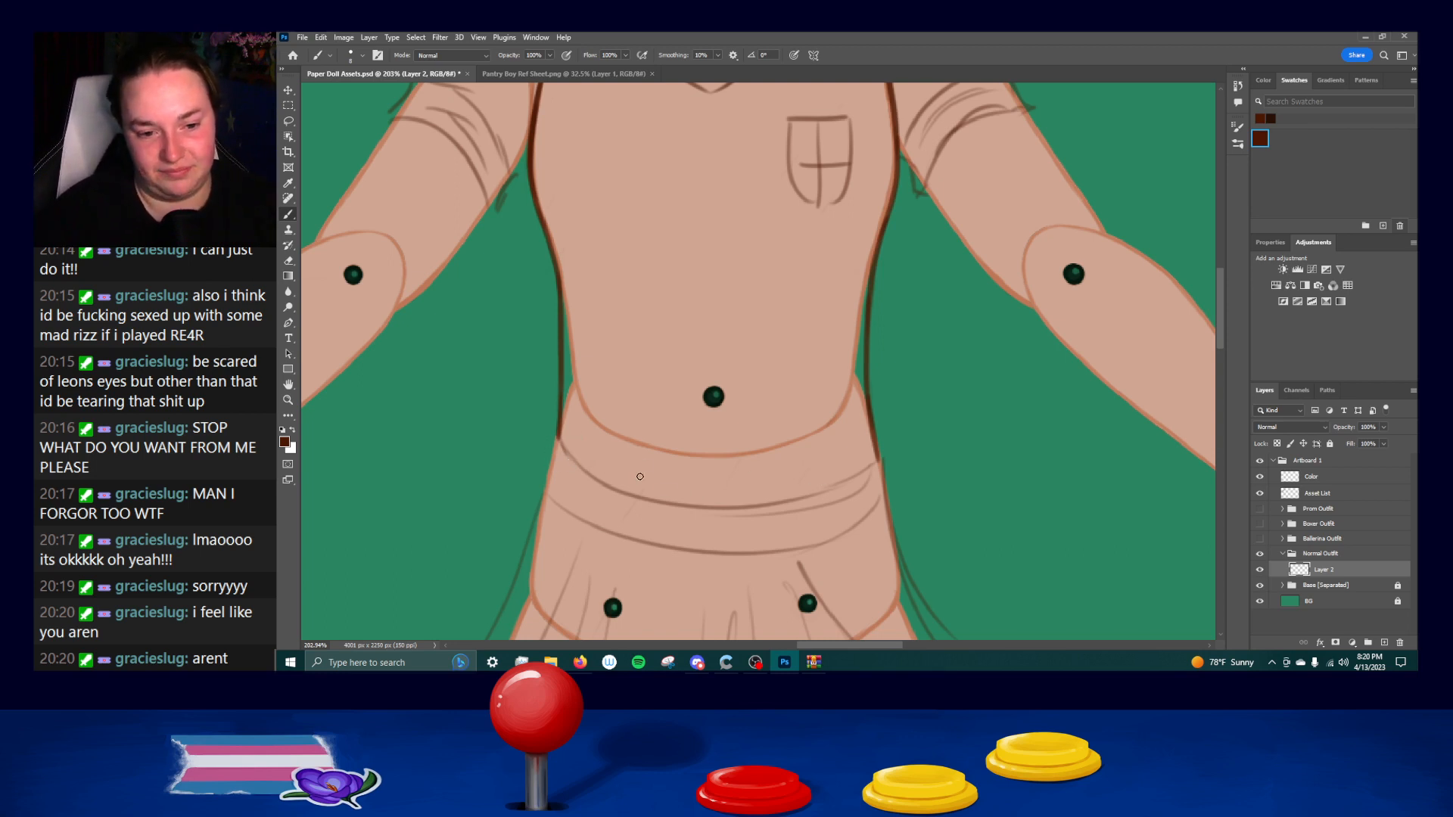
Ink the left and right ends of the shirt's bottom hem, starting at the side lines' lower corners.
mouse_move(632, 506)
mouse_down()
mouse_move(635, 343)
mouse_move(658, 320)
mouse_up()
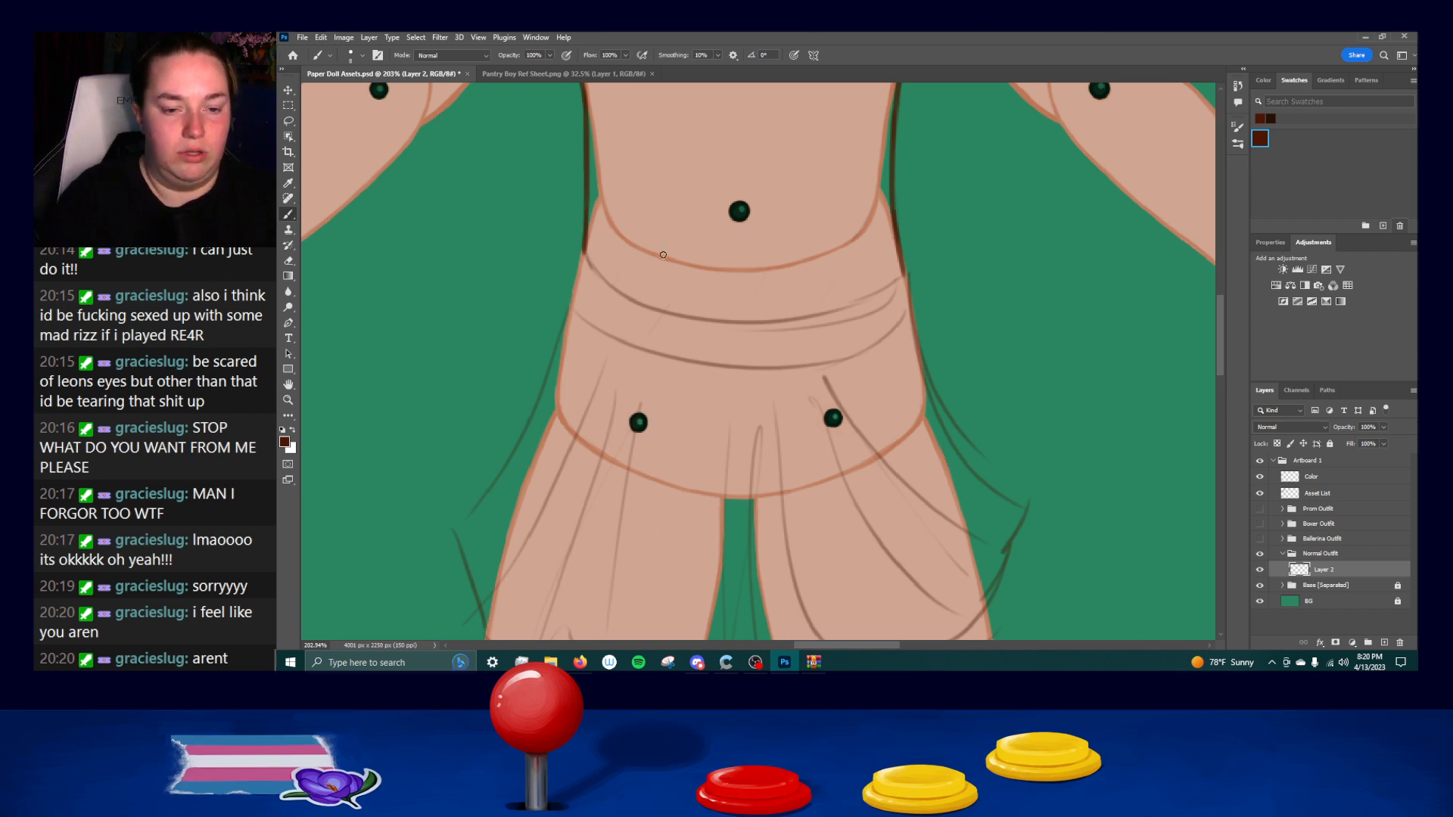
drag(582, 252, 630, 291)
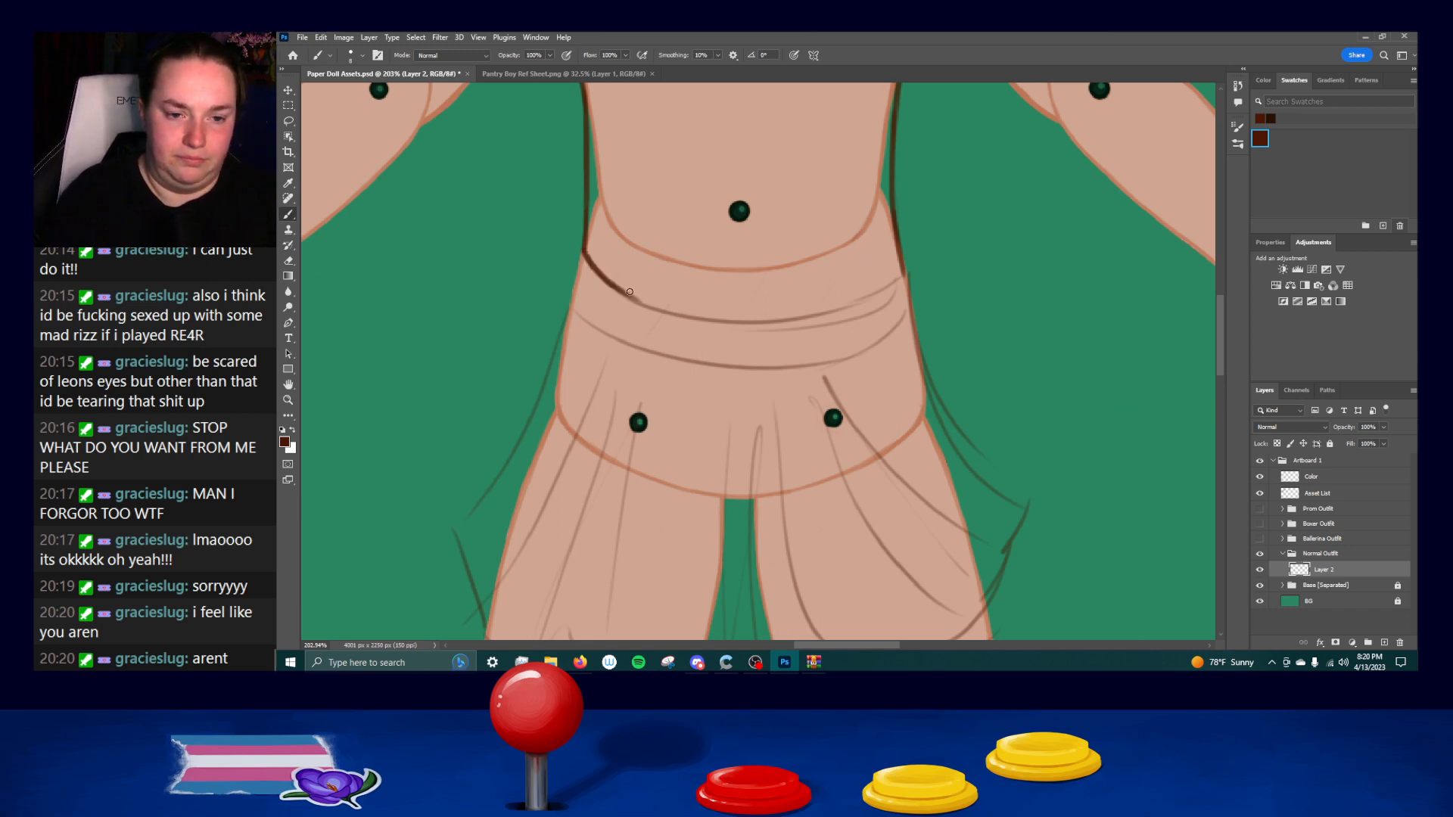
drag(905, 274, 842, 292)
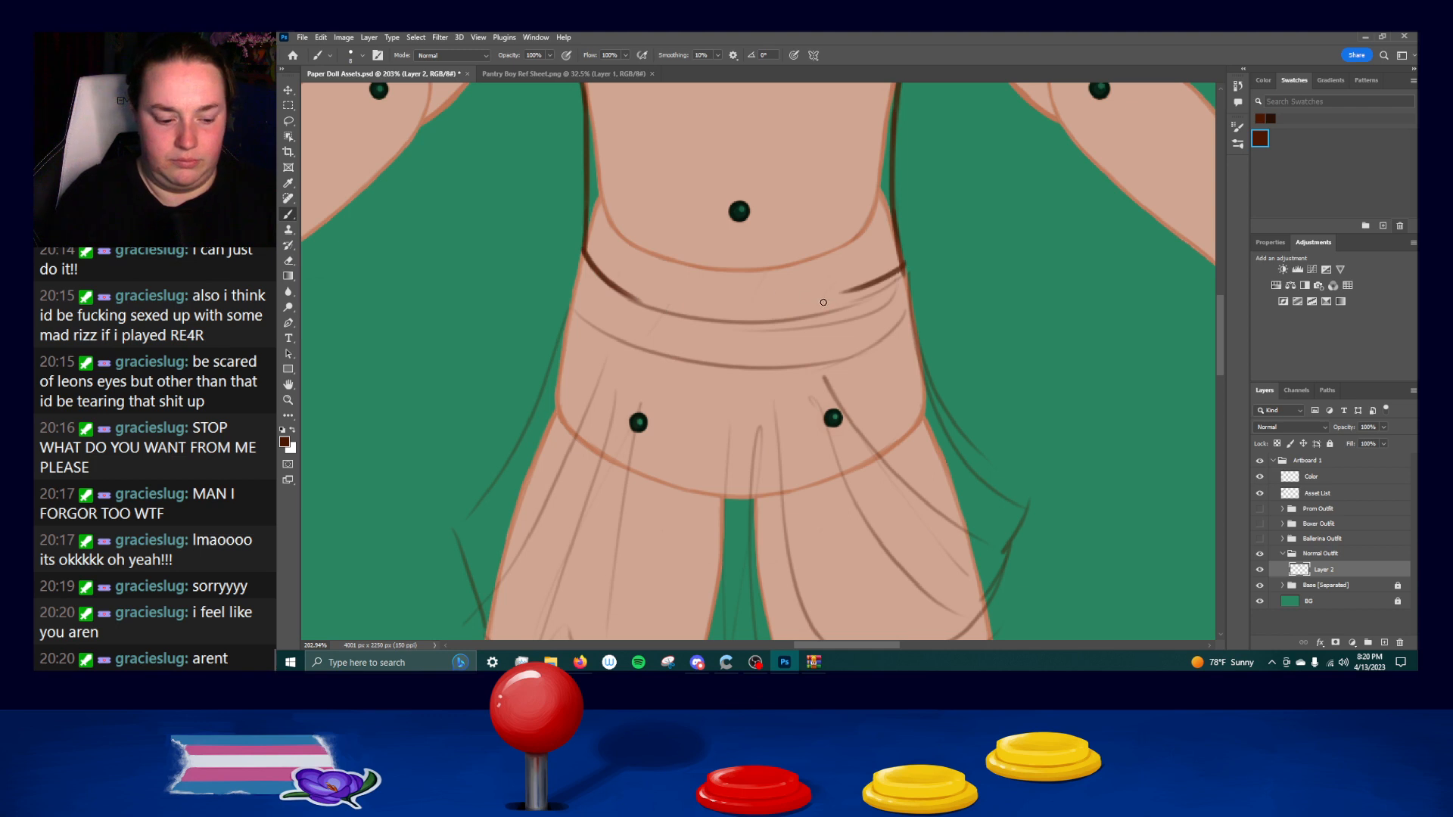
Try several strokes for the bottom hem's curve from the right corner, undoing them along with the right end.
key(r)
mouse_move(891, 195)
mouse_down()
mouse_move(698, 254)
mouse_move(701, 334)
mouse_up()
key(ctrl+z)
drag(711, 211, 703, 363)
key(ctrl+z)
key(ctrl+z)
drag(711, 196, 685, 420)
key(ctrl+z)
key(ctrl+shift+z)
key(ctrl+z)
key(ctrl+z)
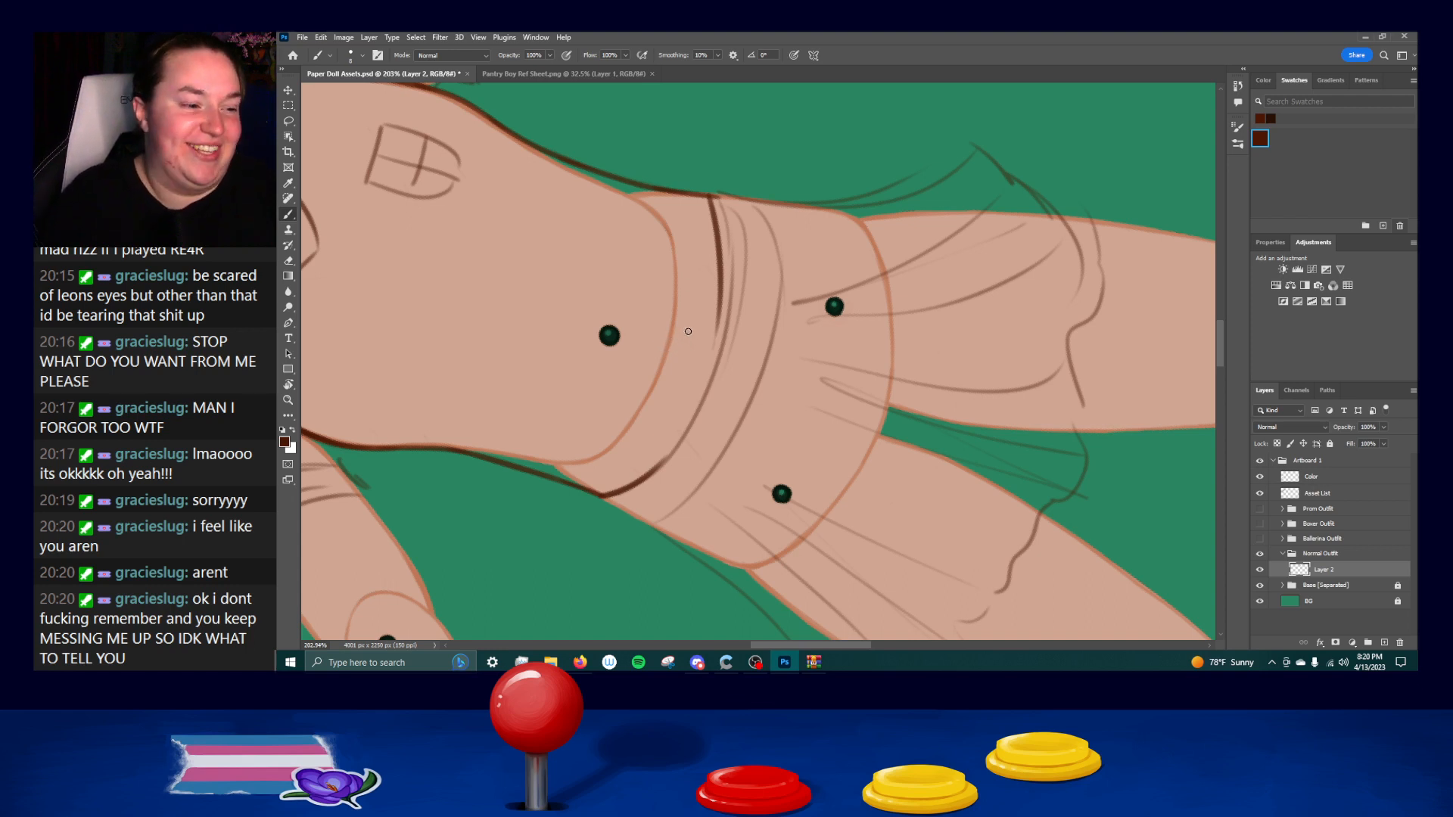
key(ctrl+z)
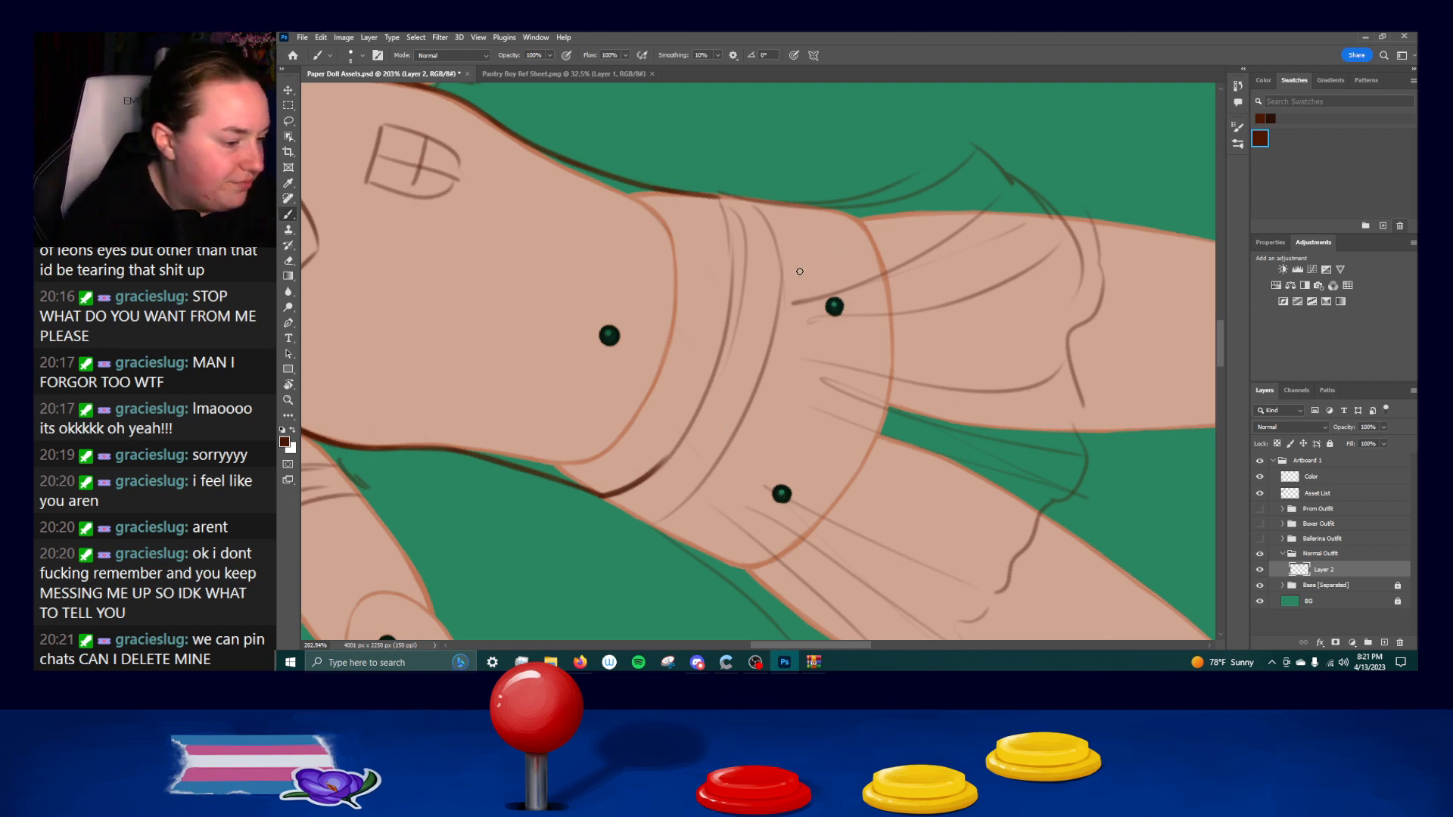
Ink the shirt's bottom hem from the right corner across to the left corner, undoing and repeating faulty strokes.
drag(707, 198, 721, 297)
key(ctrl+z)
key(ctrl+z)
mouse_move(709, 195)
mouse_down()
mouse_move(722, 314)
mouse_move(665, 442)
mouse_up()
key(ctrl+z)
mouse_move(713, 371)
mouse_down()
mouse_move(665, 460)
mouse_move(629, 482)
mouse_up()
key(ctrl+z)
key(ctrl+z)
drag(714, 369, 662, 463)
drag(702, 397, 651, 476)
key(ctrl+z)
drag(698, 414, 647, 474)
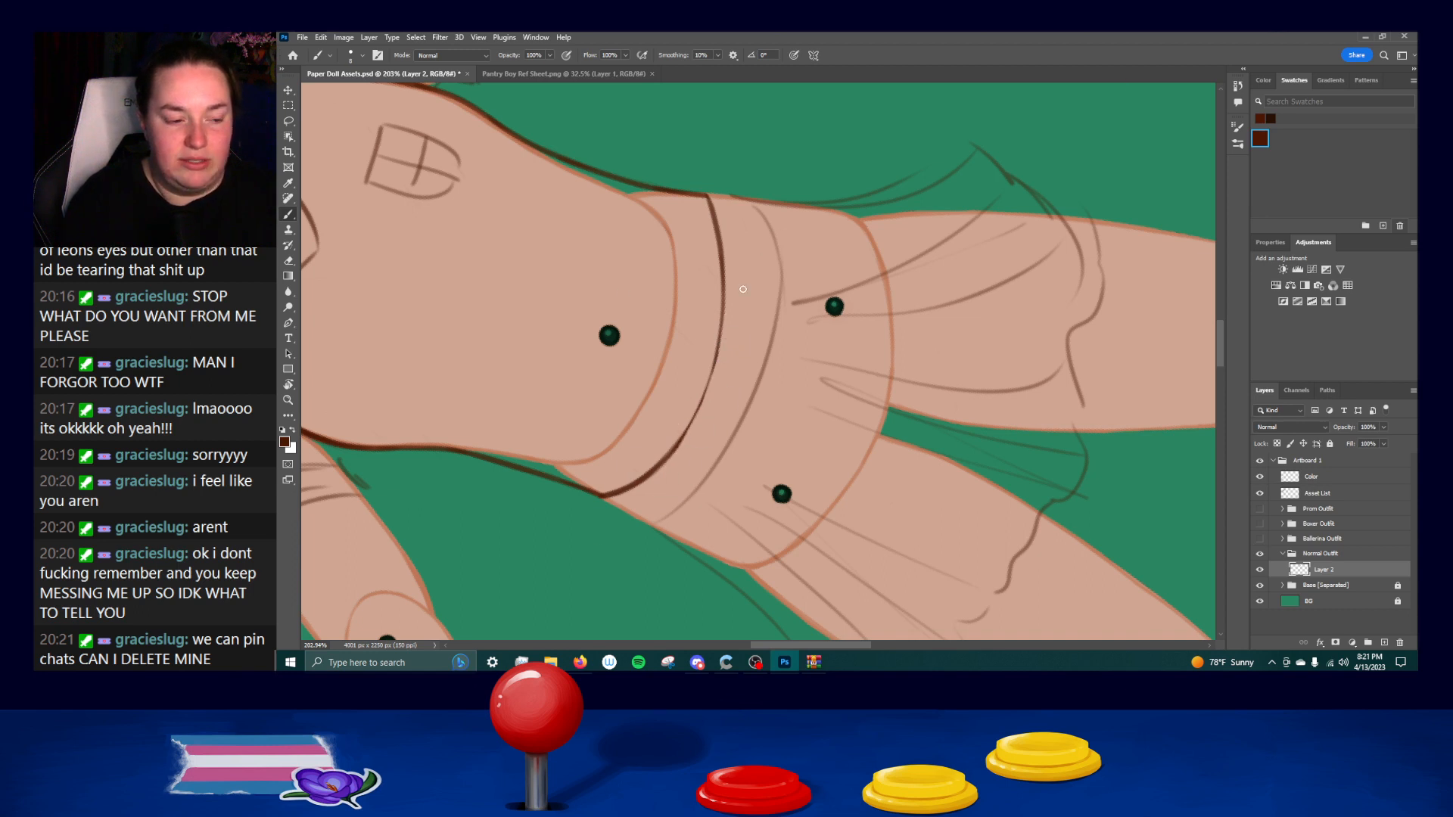
Turn the canvas upside down and go over the bottom hem's curve to thicken and smooth the line.
key(r)
mouse_move(854, 251)
mouse_down()
mouse_move(810, 220)
mouse_move(548, 243)
mouse_move(492, 289)
mouse_up()
drag(778, 438, 706, 340)
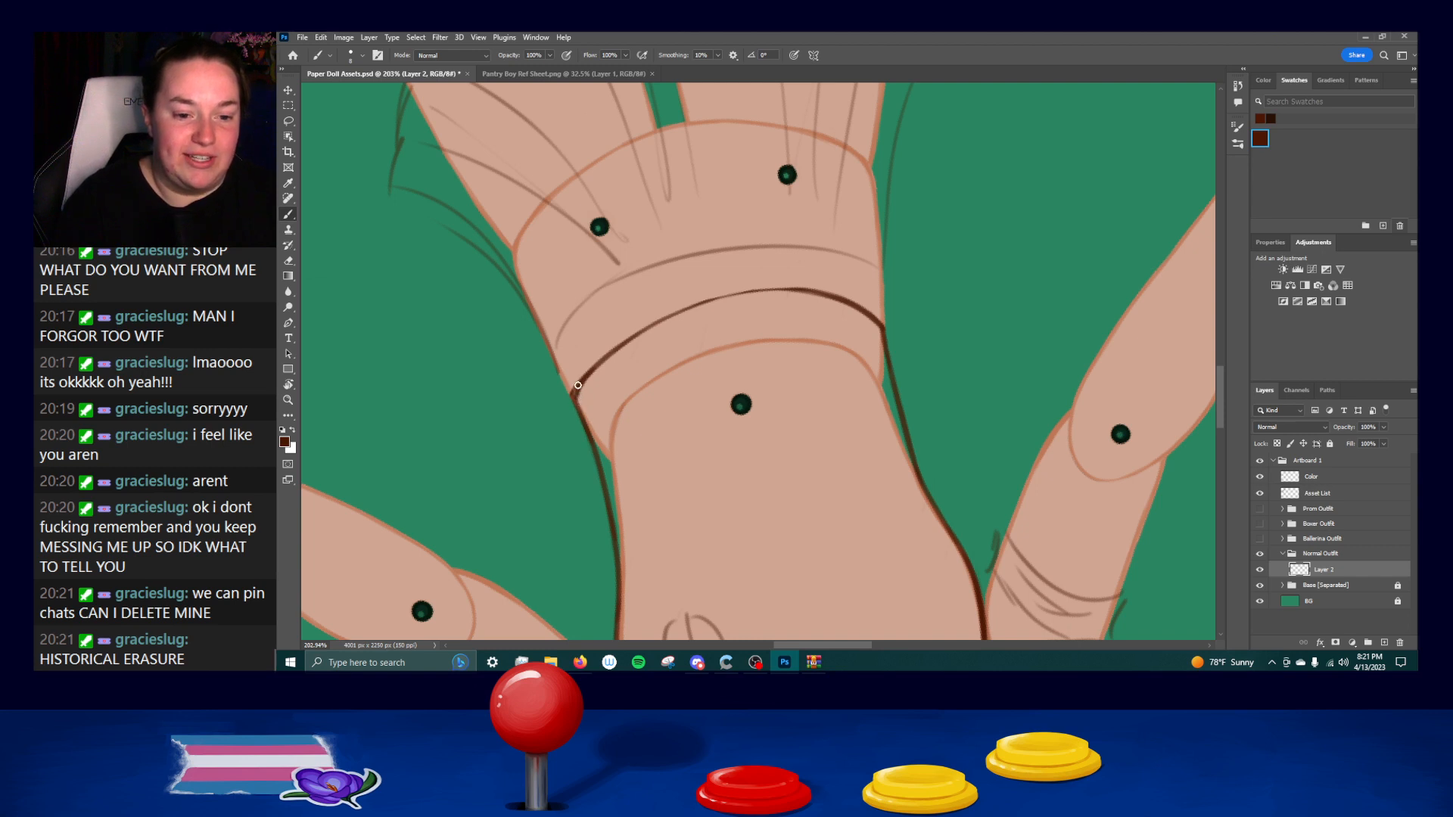
drag(590, 376, 732, 309)
mouse_move(622, 349)
mouse_down()
mouse_move(728, 296)
mouse_move(856, 296)
mouse_up()
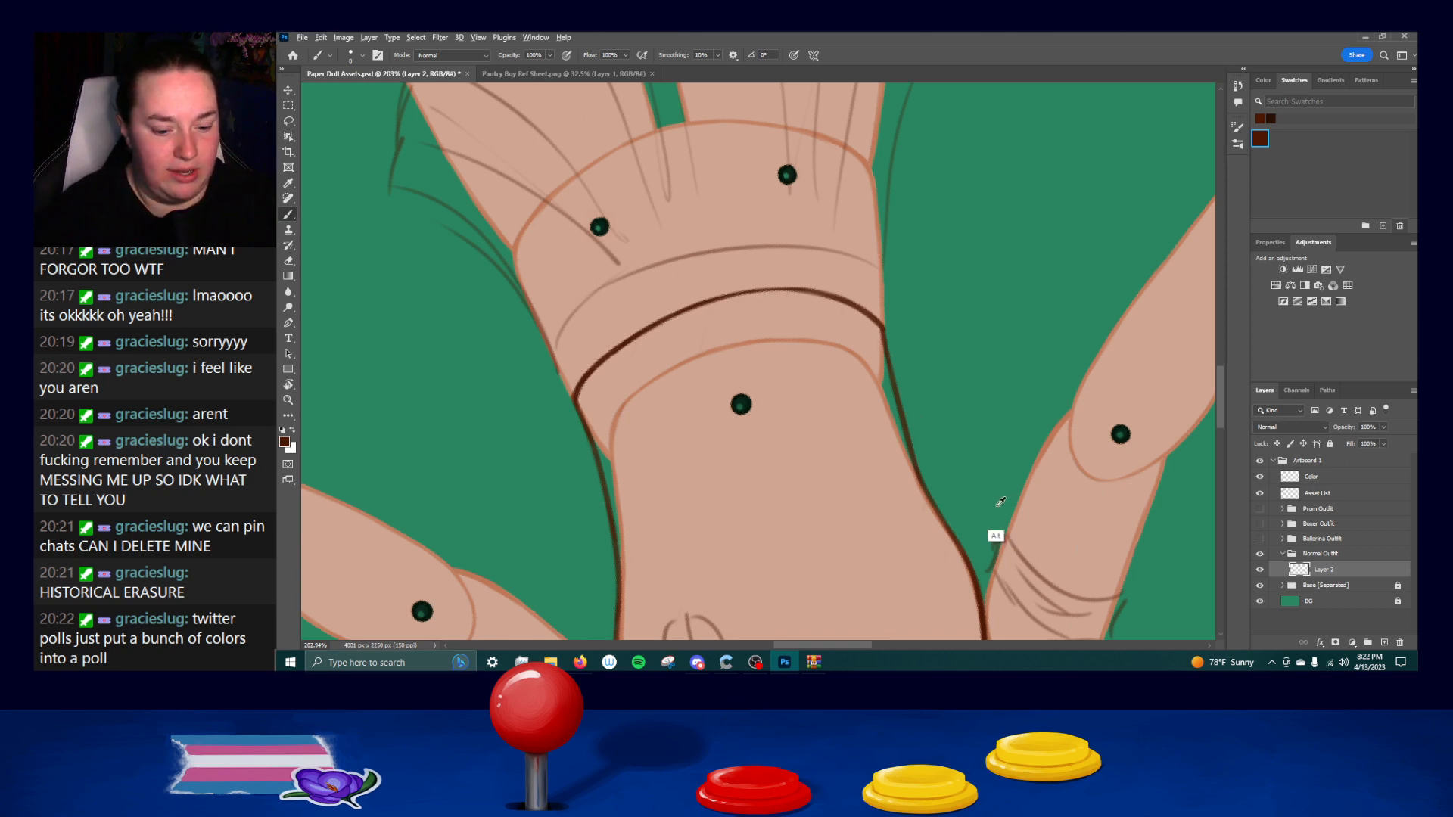
Try strokes for the upper edge of the shirt's hem band from the left side line, undoing them.
key(r)
mouse_move(973, 493)
mouse_down()
mouse_move(779, 337)
mouse_move(737, 331)
mouse_up()
key(b)
key(space)
drag(912, 472, 917, 362)
key(r)
drag(1057, 302, 1002, 271)
key(b)
key(space)
drag(936, 452, 931, 305)
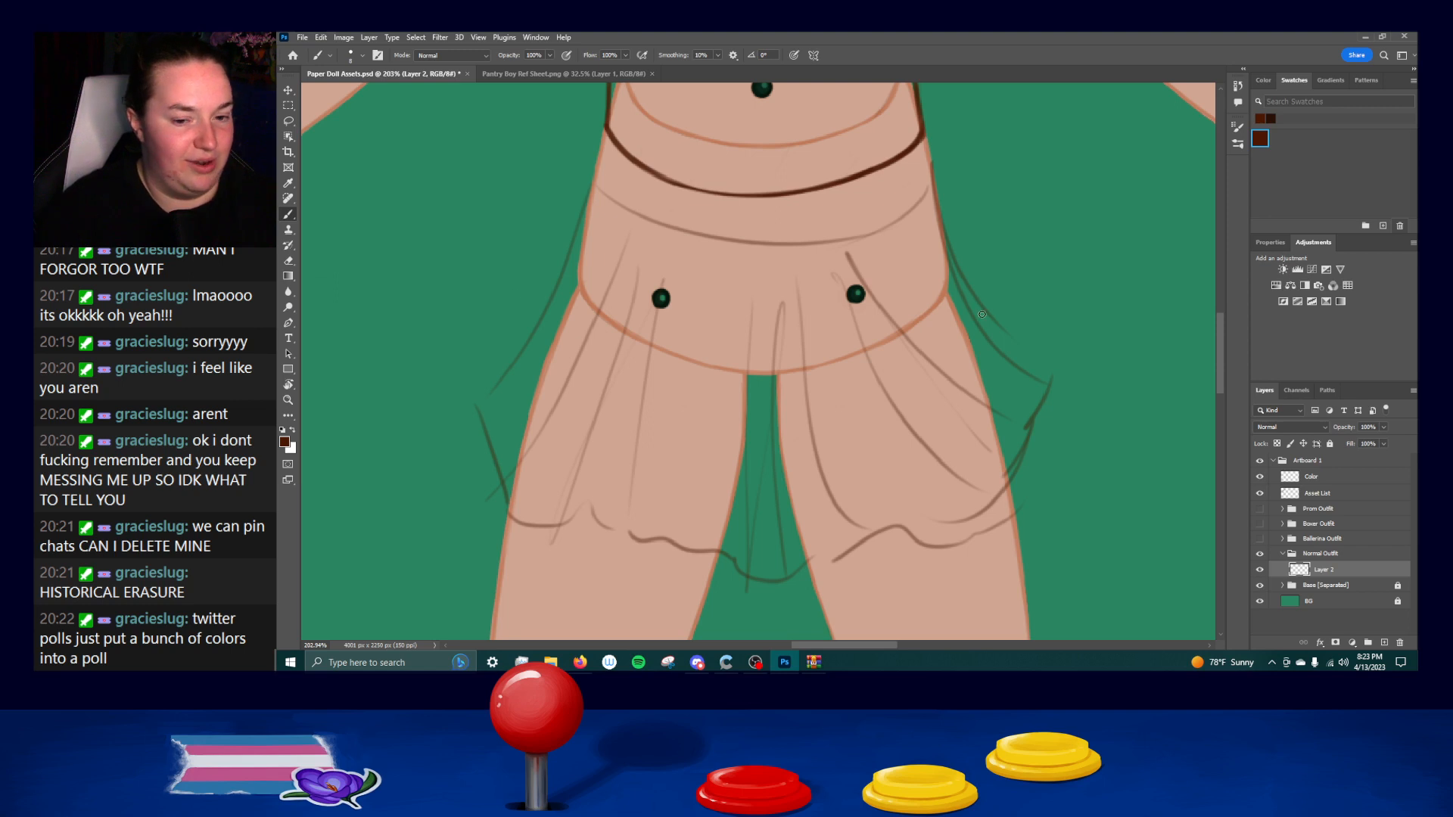
mouse_move(707, 227)
mouse_down()
mouse_move(687, 284)
mouse_move(743, 420)
mouse_move(697, 610)
mouse_move(652, 519)
mouse_move(661, 461)
mouse_up()
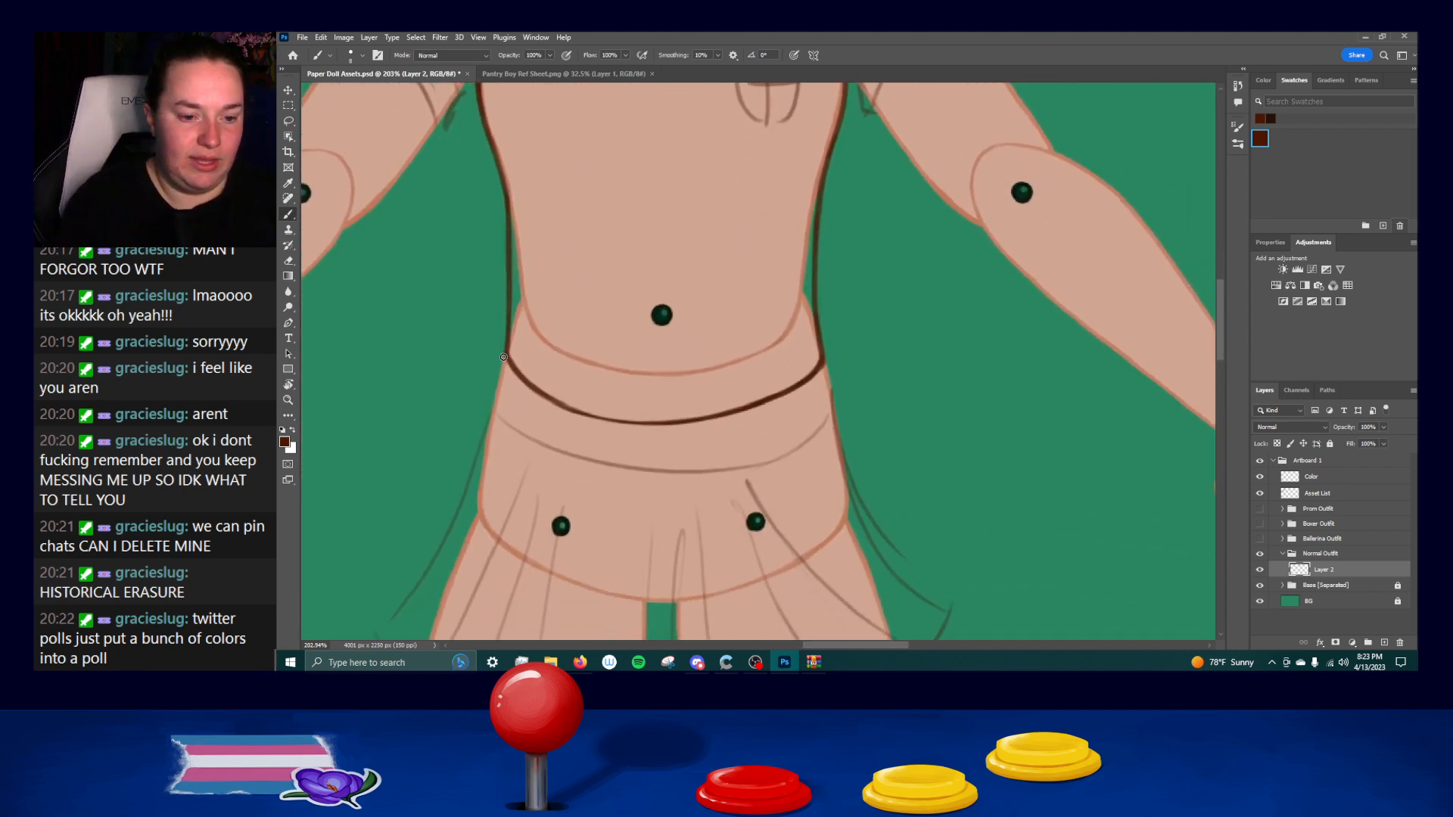
drag(510, 319, 624, 358)
key(ctrl+z)
mouse_move(512, 323)
mouse_down()
mouse_move(820, 357)
mouse_move(856, 237)
mouse_move(707, 194)
mouse_move(673, 227)
mouse_up()
key(ctrl+z)
Rotate the canvas sideways and ink the hem band's upper edge across the waist, undoing and repeating faulty strokes.
key(r)
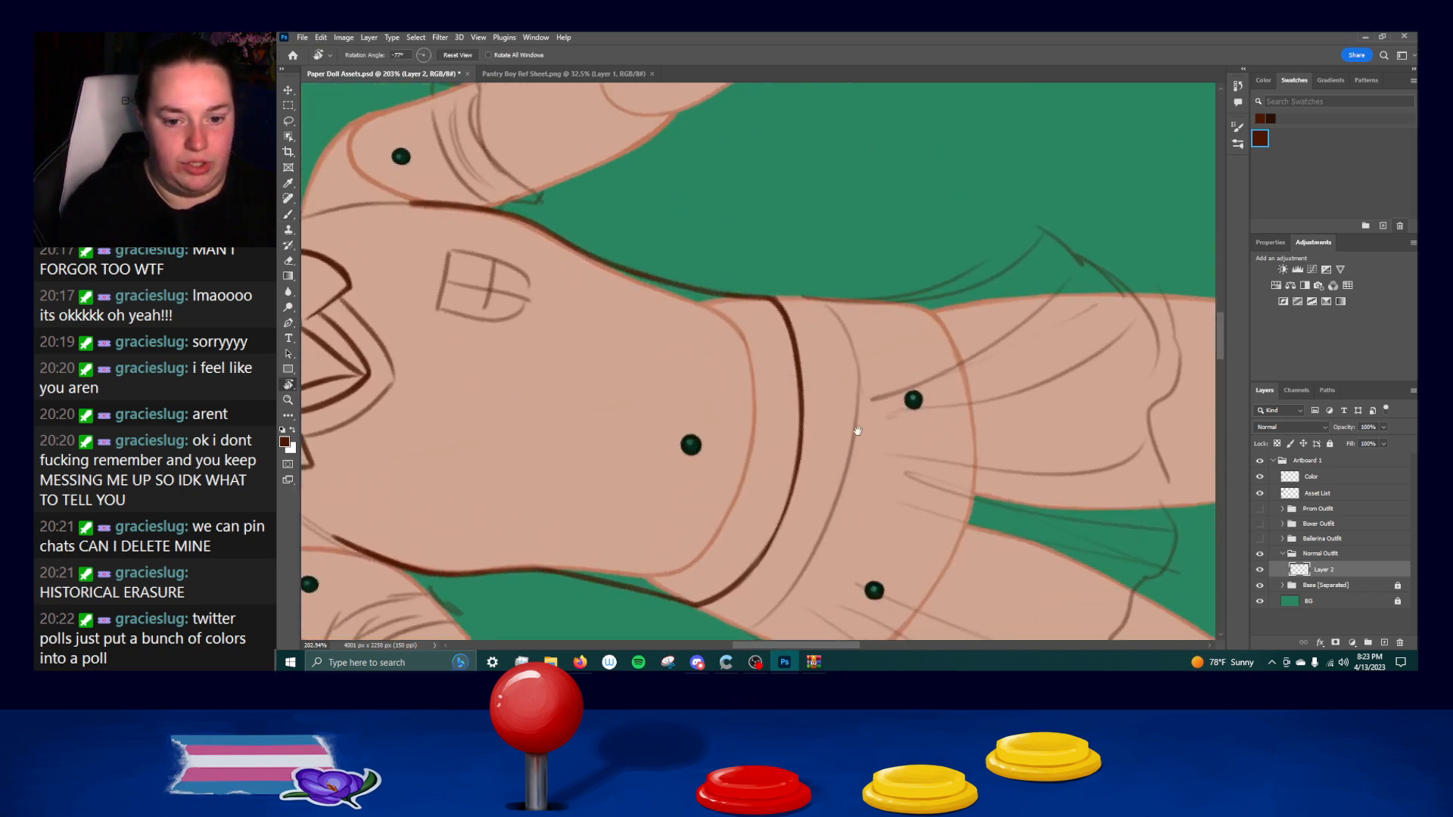
drag(857, 431, 860, 333)
key(b)
drag(730, 200, 751, 326)
key(ctrl+z)
mouse_move(735, 200)
mouse_down()
mouse_move(753, 233)
mouse_move(756, 336)
mouse_up()
key(ctrl+z)
drag(749, 235, 746, 398)
key(ctrl+z)
drag(751, 242, 731, 380)
key(ctrl+z)
drag(749, 237, 704, 443)
Refine the left part of the hem band's upper edge toward the side line, undoing faulty strokes.
drag(753, 334, 717, 447)
key(ctrl+z)
drag(657, 492, 694, 465)
key(ctrl+z)
drag(747, 370, 690, 465)
key(ctrl+z)
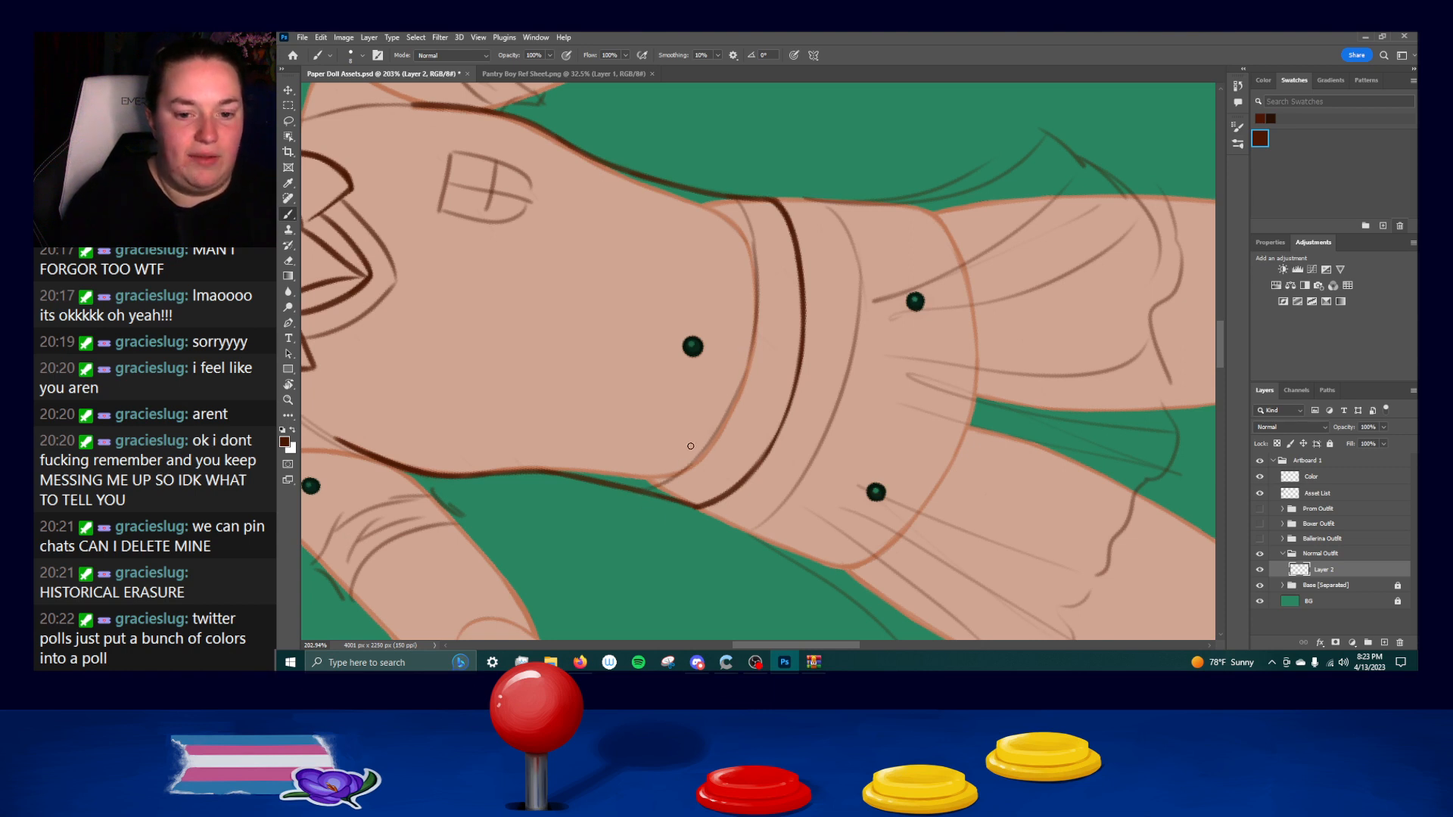
drag(747, 371, 713, 439)
key(ctrl+z)
drag(746, 372, 701, 457)
key(ctrl+z)
key(ctrl+z)
drag(746, 368, 706, 439)
key(ctrl+z)
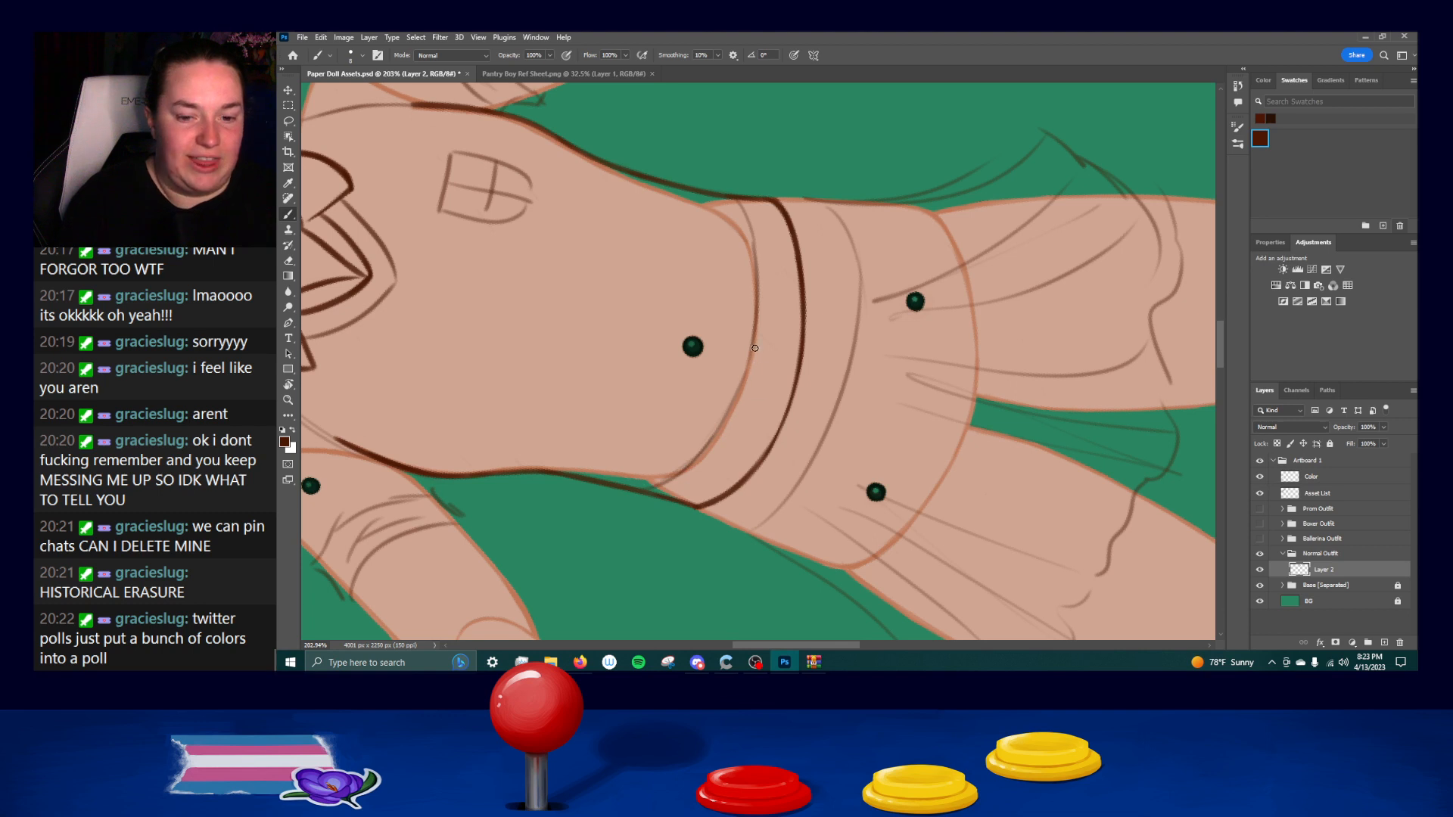
key(ctrl+z)
drag(758, 346, 714, 440)
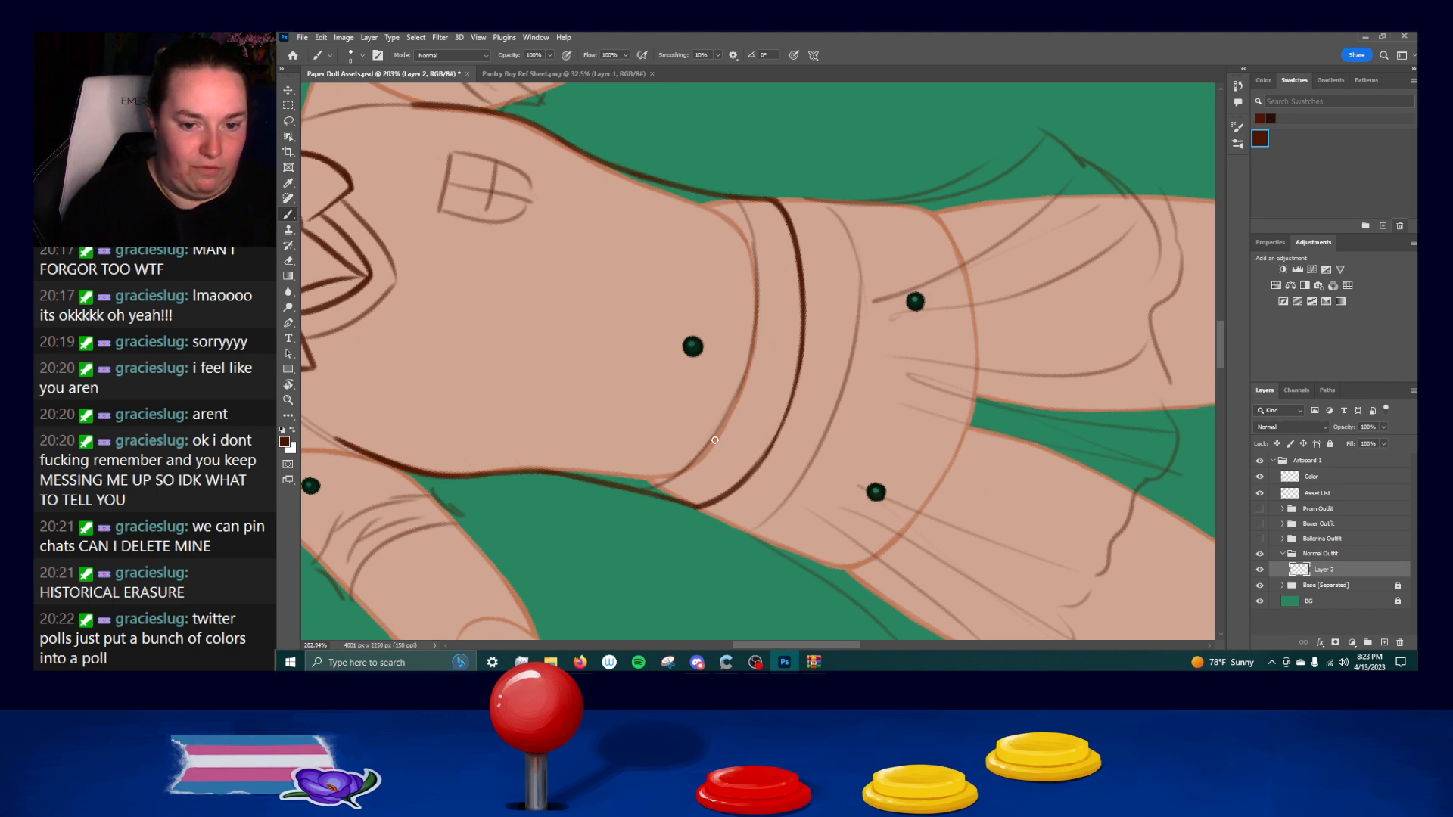
drag(746, 362, 713, 437)
key(ctrl+z)
key(ctrl+z)
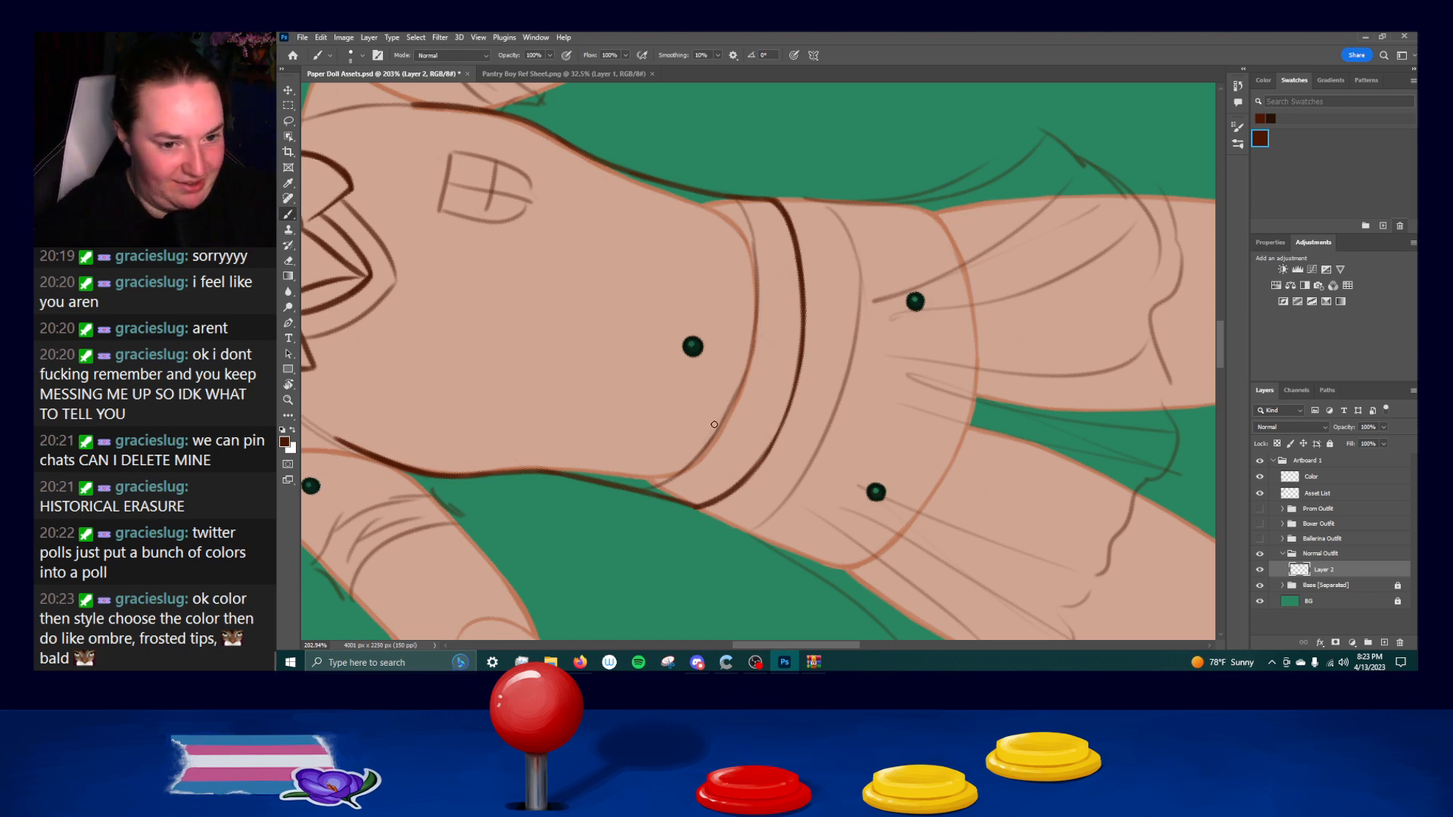
Ink the right end of the hem band's upper edge where it meets the side line, undoing faulty strokes.
drag(734, 199, 756, 254)
key(ctrl+z)
key(ctrl+z)
drag(737, 199, 758, 301)
key(ctrl+z)
drag(755, 240, 758, 328)
key(ctrl+z)
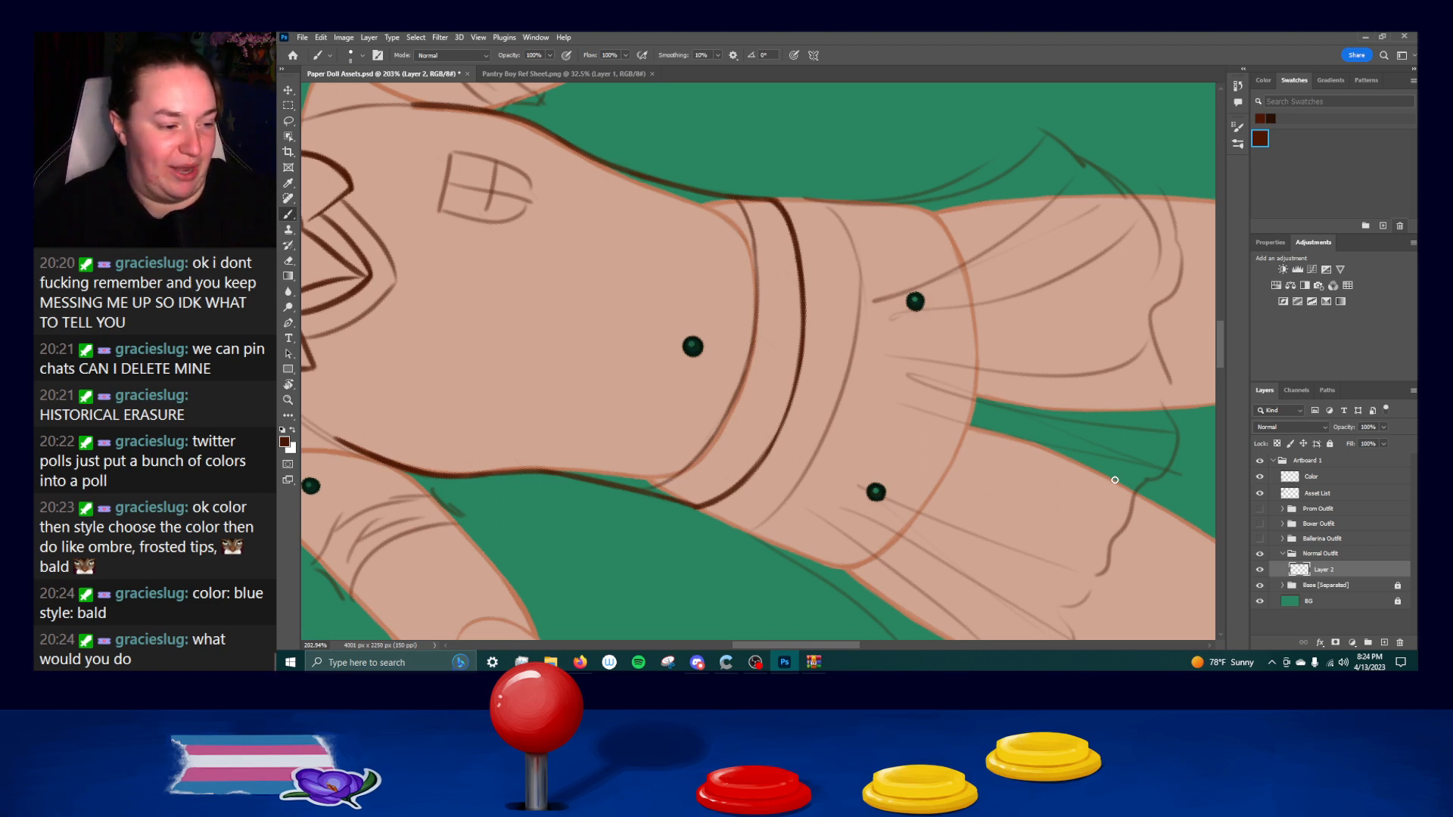
Ink a short line down the skirt's left side from the shirt's hem corner, undoing and repeating the stroke.
drag(866, 450, 684, 363)
key(r)
mouse_move(859, 390)
mouse_down()
mouse_move(825, 418)
mouse_move(715, 417)
mouse_move(762, 429)
mouse_up()
key(b)
drag(684, 285, 620, 301)
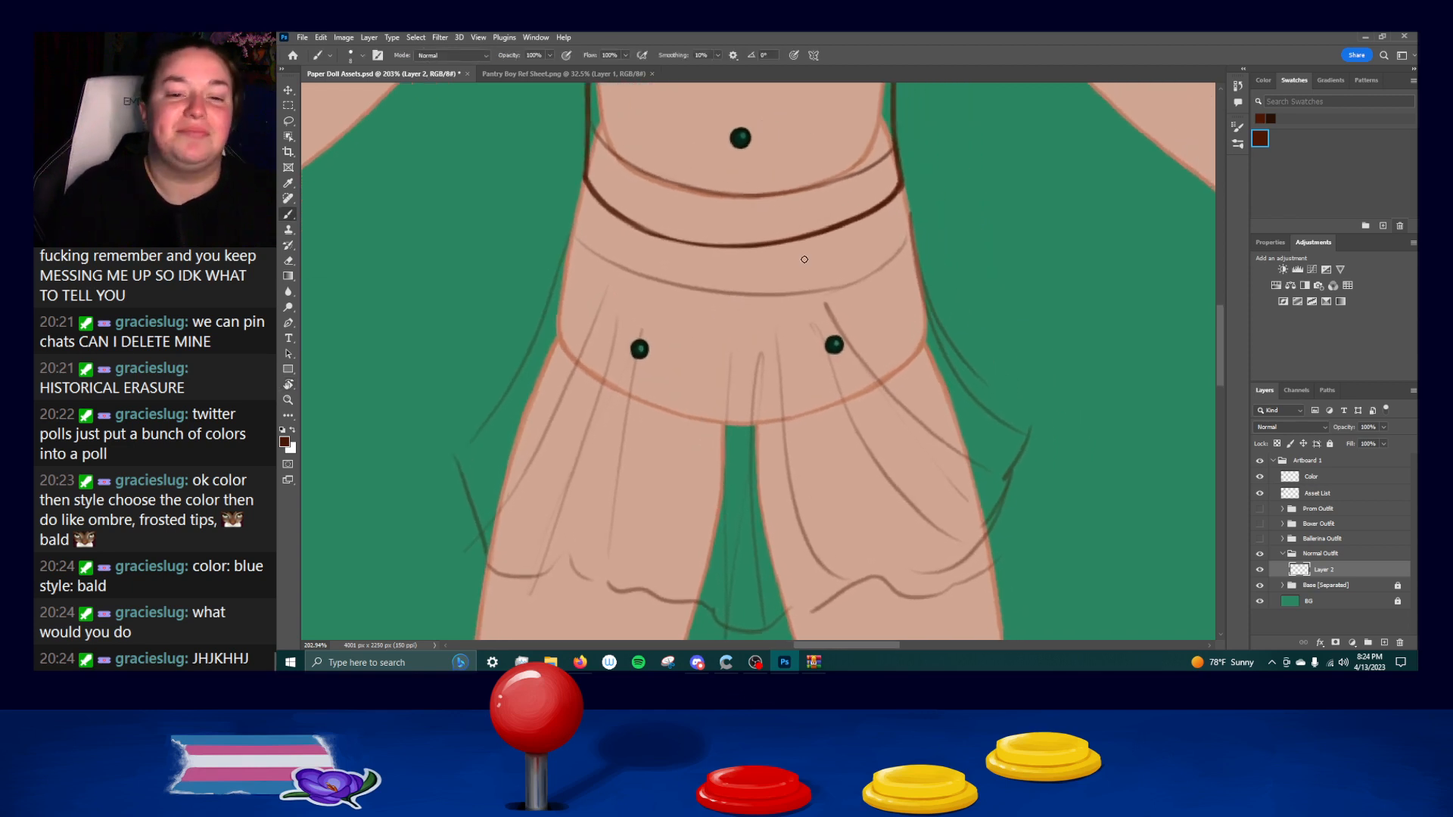
drag(583, 179, 570, 241)
key(ctrl+z)
key(ctrl+z)
drag(585, 179, 569, 246)
key(ctrl+z)
key(ctrl+z)
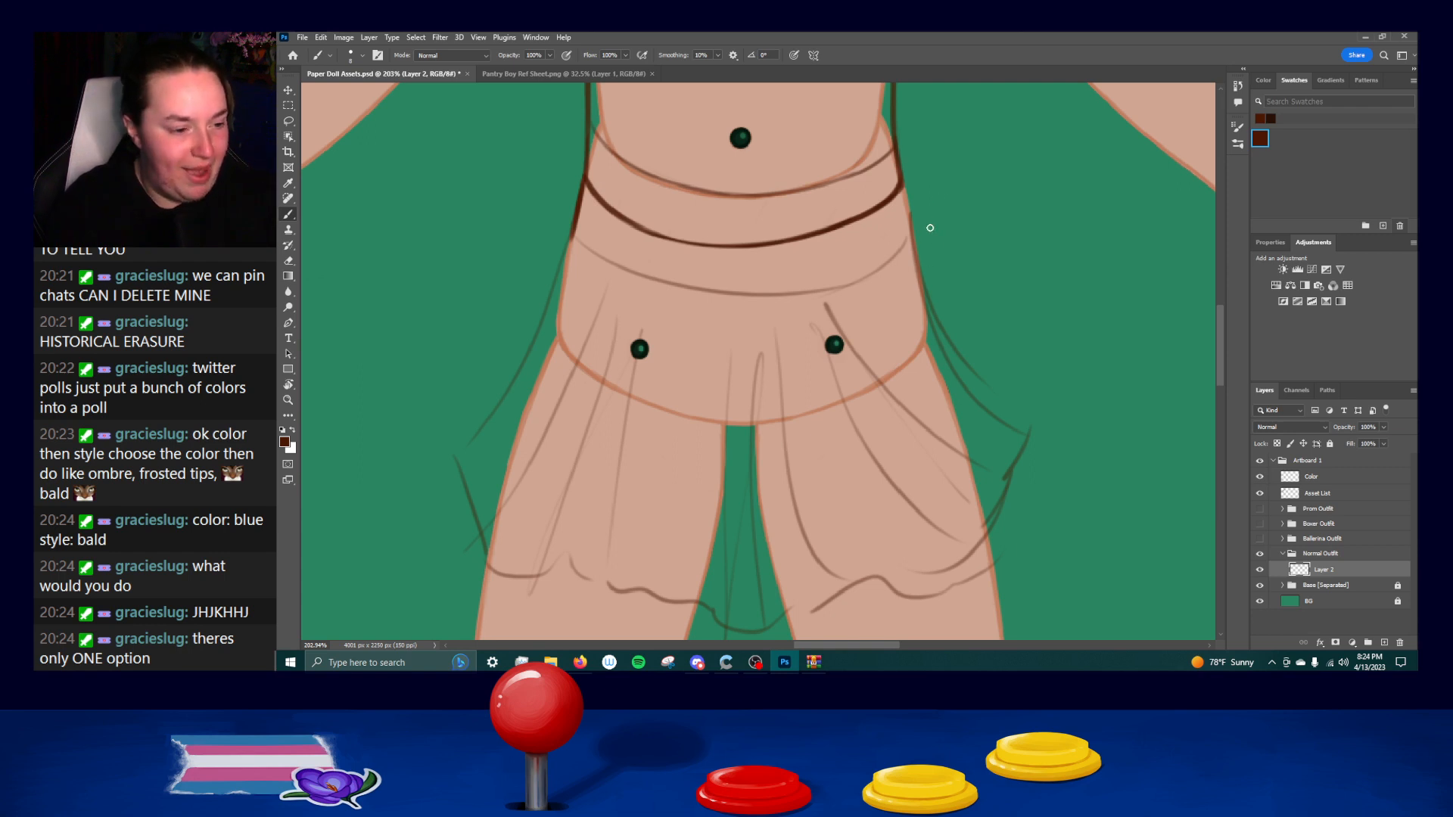
Ink the skirt's right side from the shirt's hem corner down toward the hip, undoing faulty strokes.
mouse_move(901, 189)
mouse_down()
mouse_move(913, 258)
mouse_move(906, 213)
mouse_move(915, 253)
mouse_up()
key(ctrl+z)
drag(902, 186, 942, 313)
key(ctrl+z)
drag(1002, 355, 971, 301)
mouse_move(882, 194)
mouse_down()
mouse_move(958, 333)
mouse_move(995, 355)
mouse_up()
key(ctrl+z)
Ink the flared lower part of the skirt's right side, curving outward past the hip, undoing and repeating strokes.
drag(919, 286, 1006, 367)
key(ctrl+z)
drag(928, 291, 1005, 368)
key(ctrl+z)
drag(921, 290, 1007, 371)
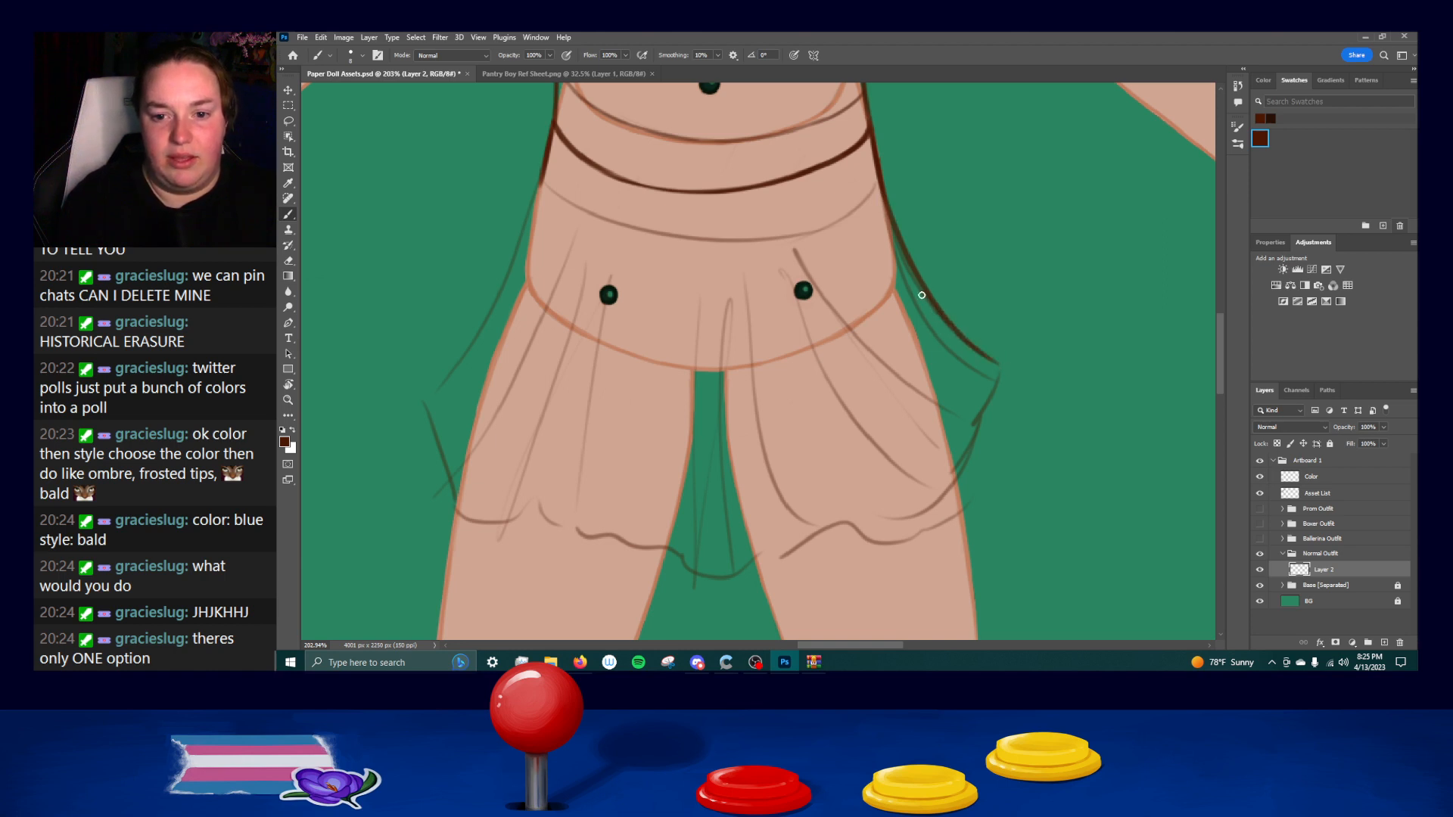
mouse_move(870, 176)
mouse_down()
mouse_move(946, 342)
mouse_move(932, 319)
mouse_up()
key(ctrl+z)
mouse_move(900, 246)
mouse_down()
mouse_move(920, 295)
mouse_move(997, 369)
mouse_up()
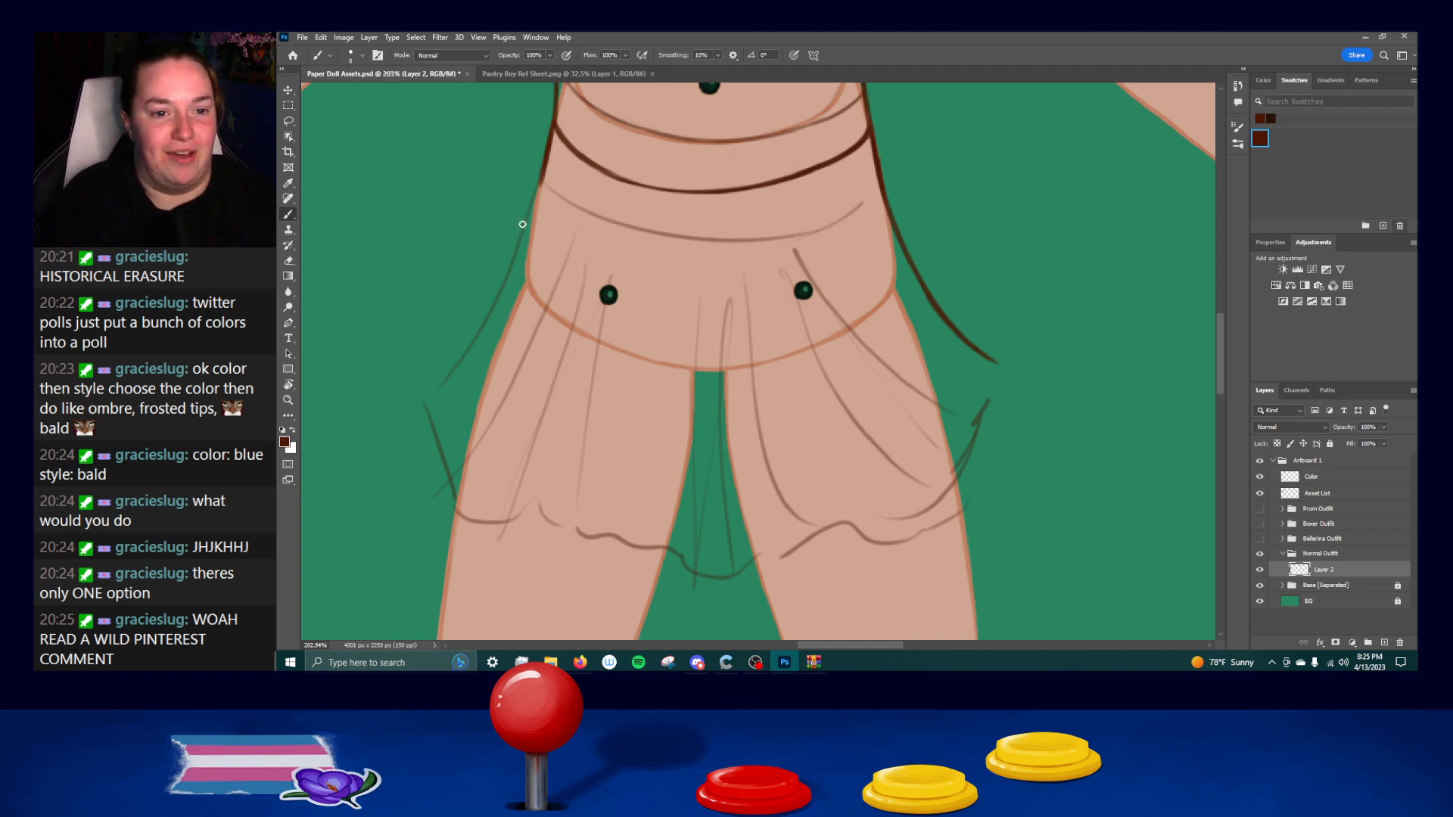
Ink the skirt's flared left side from the waist outward past the hip, undoing and repeating faulty strokes.
mouse_move(545, 168)
mouse_down()
mouse_move(494, 307)
mouse_move(500, 272)
mouse_move(456, 329)
mouse_move(416, 349)
mouse_up()
key(ctrl+z)
key(ctrl+z)
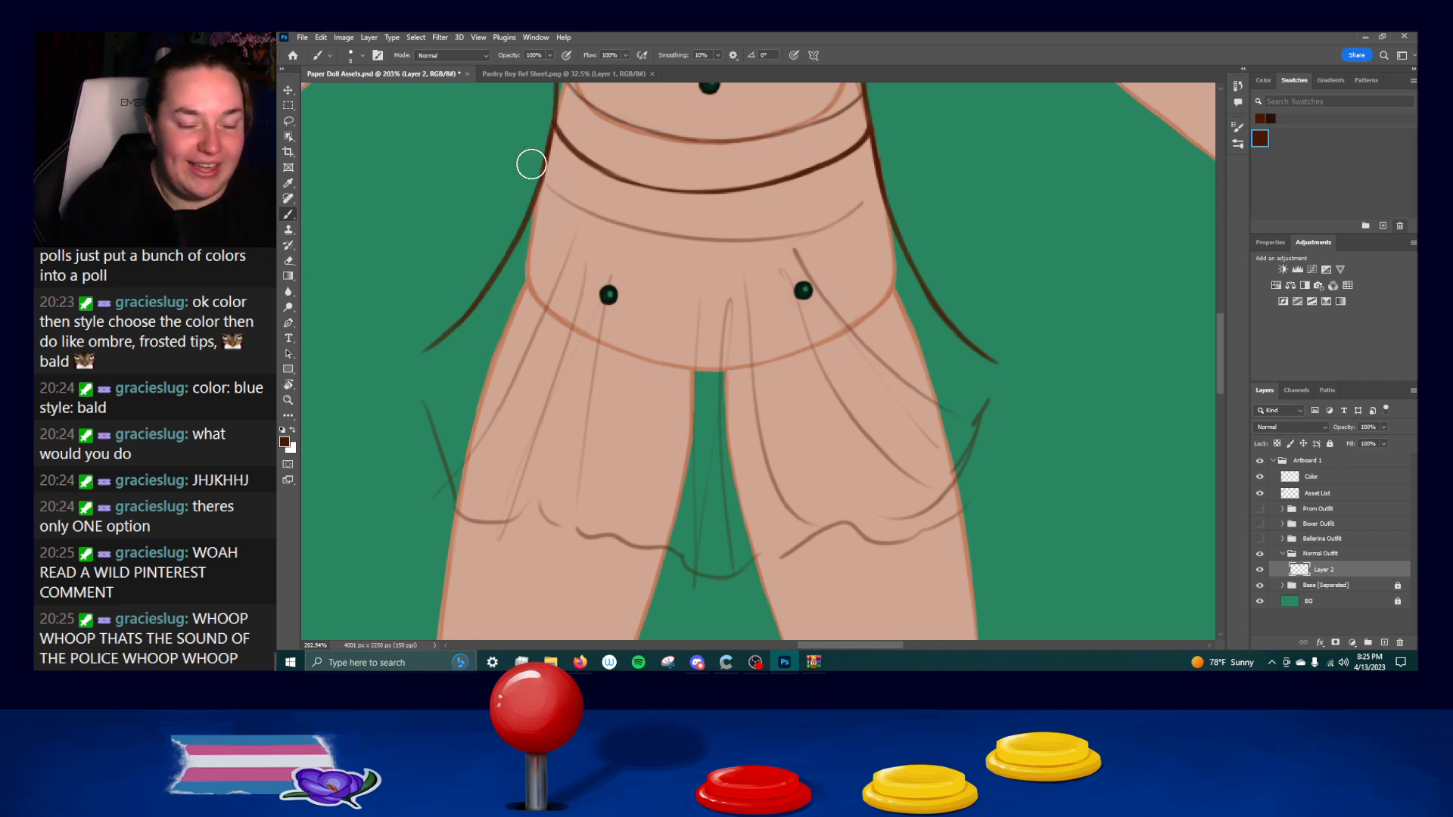
mouse_move(409, 358)
mouse_down()
mouse_move(503, 277)
mouse_move(410, 357)
mouse_move(483, 289)
mouse_move(451, 337)
mouse_move(413, 359)
mouse_move(503, 244)
mouse_move(453, 325)
mouse_move(411, 355)
mouse_move(478, 307)
mouse_up()
key(ctrl+z)
key(ctrl+z)
key(ctrl+z)
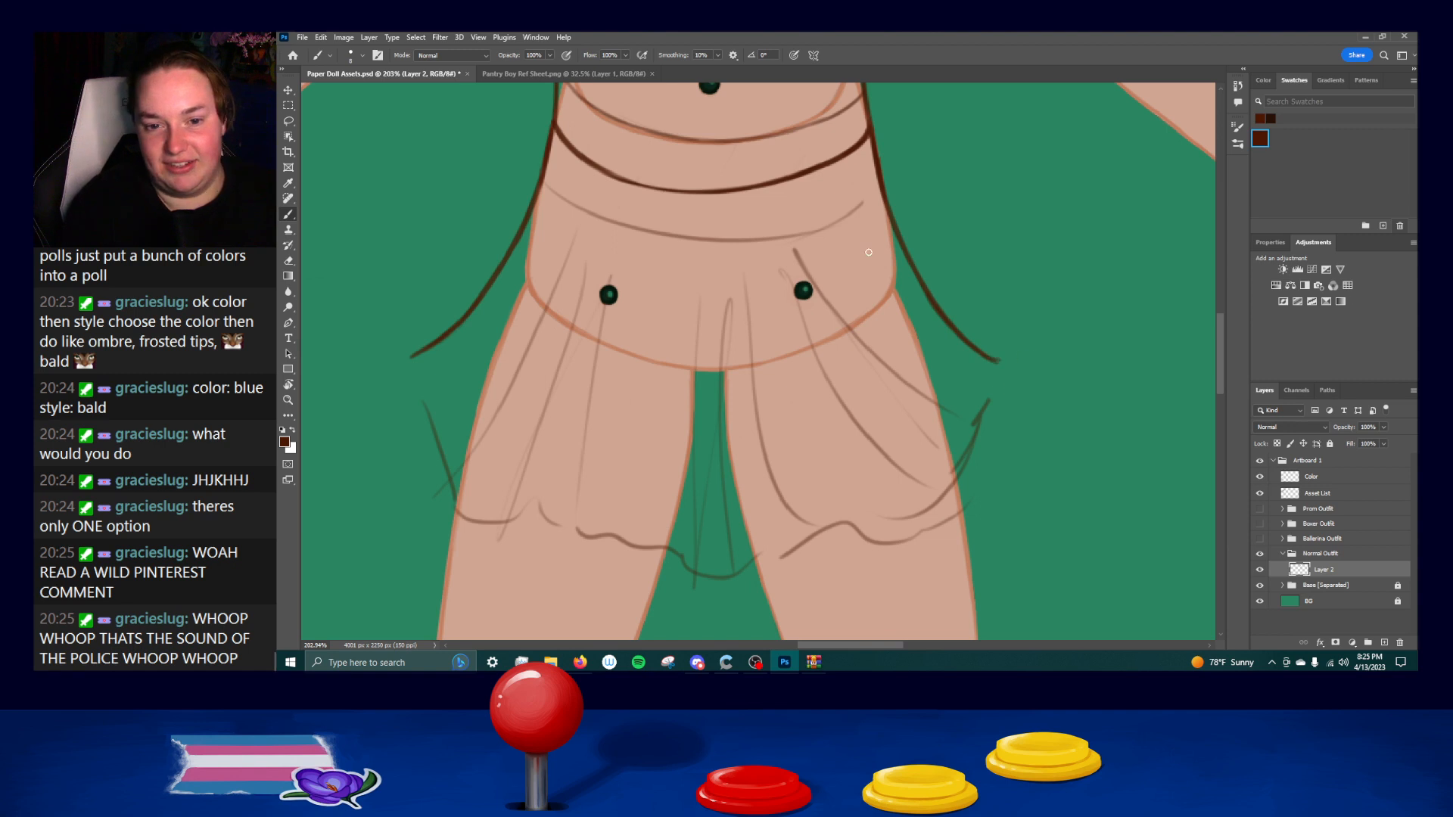
Erase the sketched line below the shirt's hem and the sketched wavy bottom edge of the skirt.
mouse_move(566, 202)
mouse_down()
mouse_move(705, 250)
mouse_move(814, 235)
mouse_up()
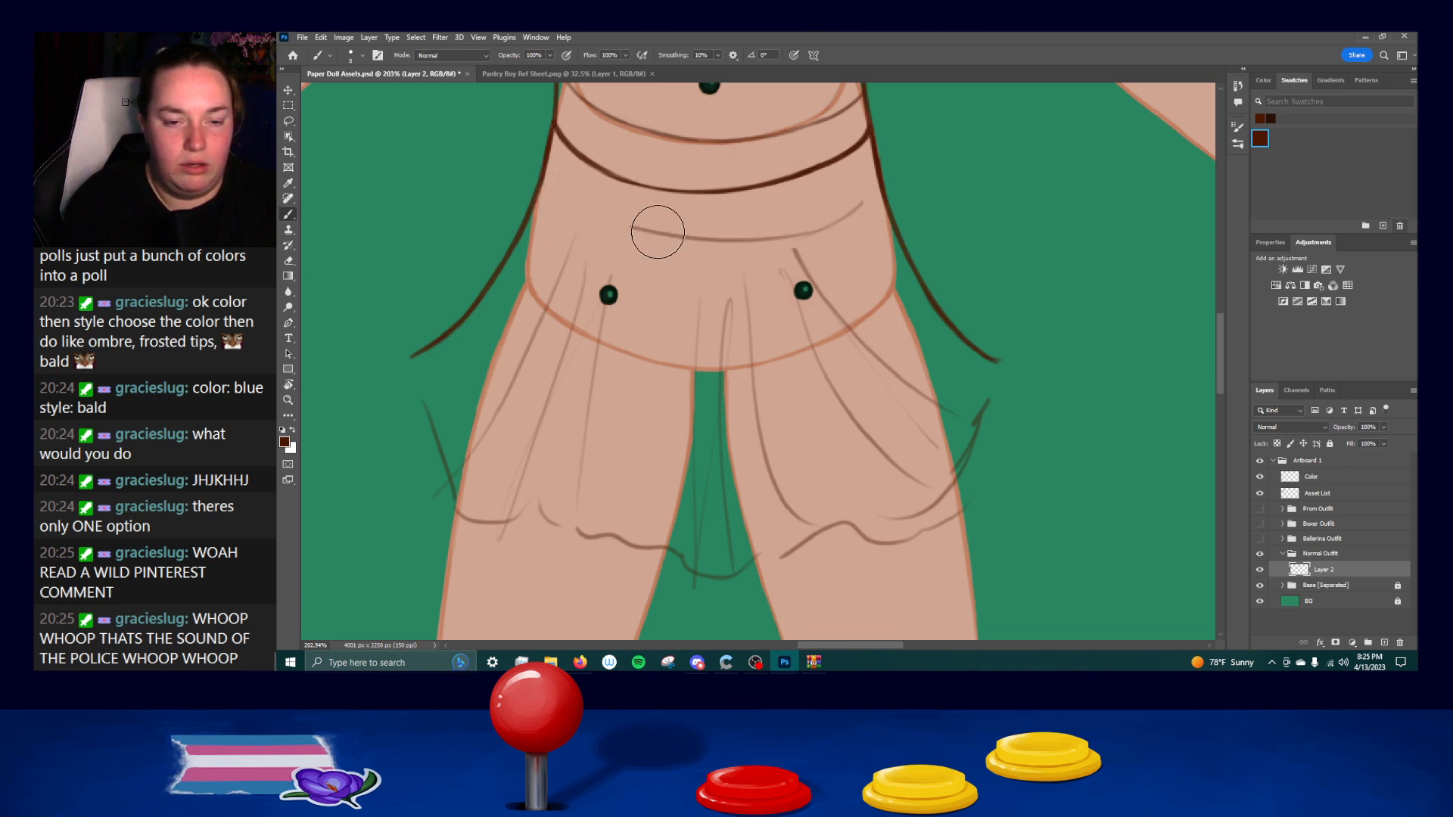
drag(847, 210, 854, 205)
mouse_move(428, 408)
mouse_down()
mouse_move(594, 544)
mouse_move(371, 488)
mouse_move(448, 481)
mouse_move(632, 579)
mouse_move(771, 564)
mouse_move(724, 568)
mouse_move(937, 507)
mouse_move(1024, 459)
mouse_move(979, 435)
mouse_up()
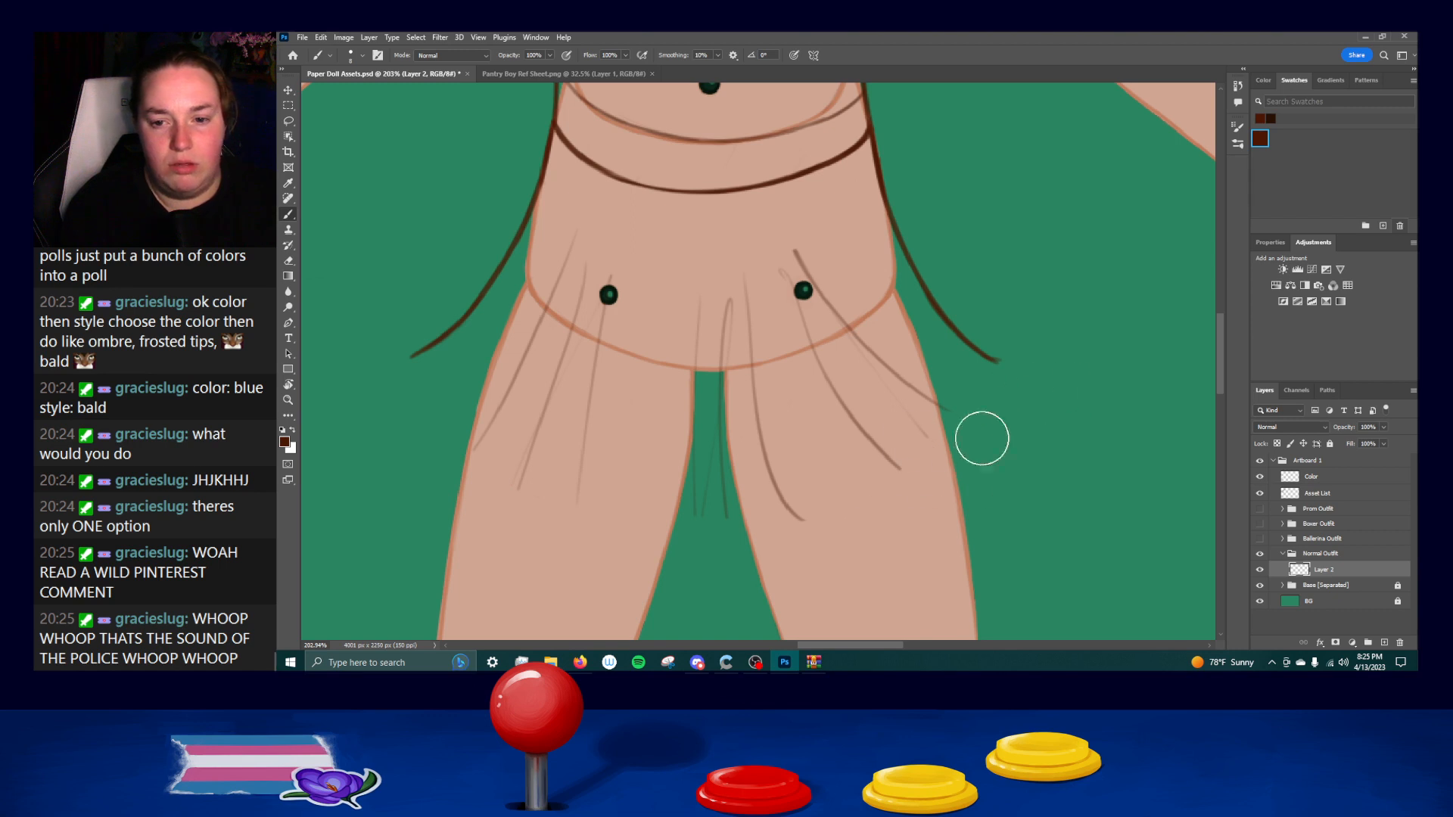
Ink the shield-shaped outline of the shirt's chest pocket over the sketch, undoing and repeating faulty strokes.
scroll(899, 254, down, 13)
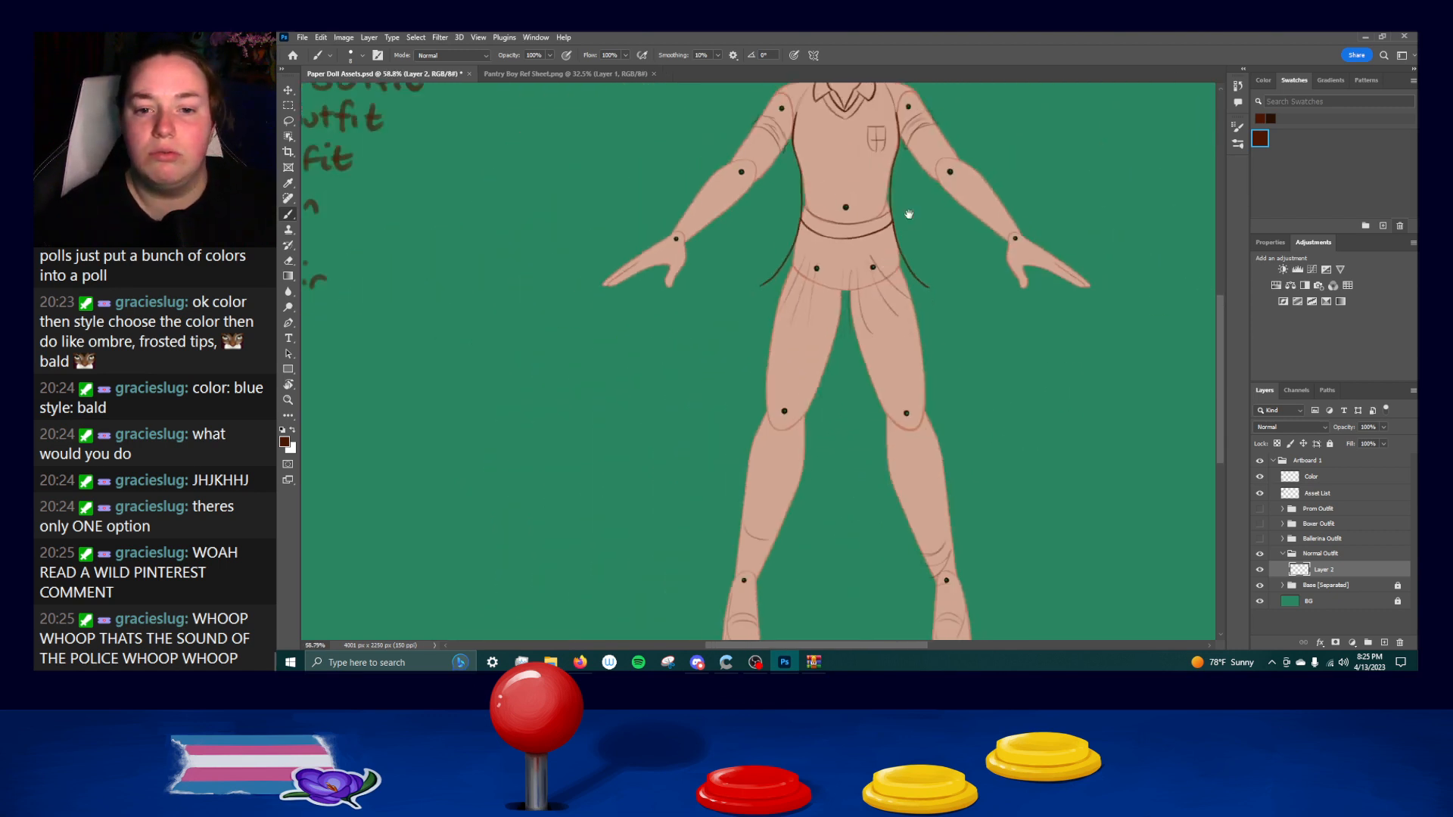
drag(909, 215, 878, 349)
scroll(921, 368, down, 2)
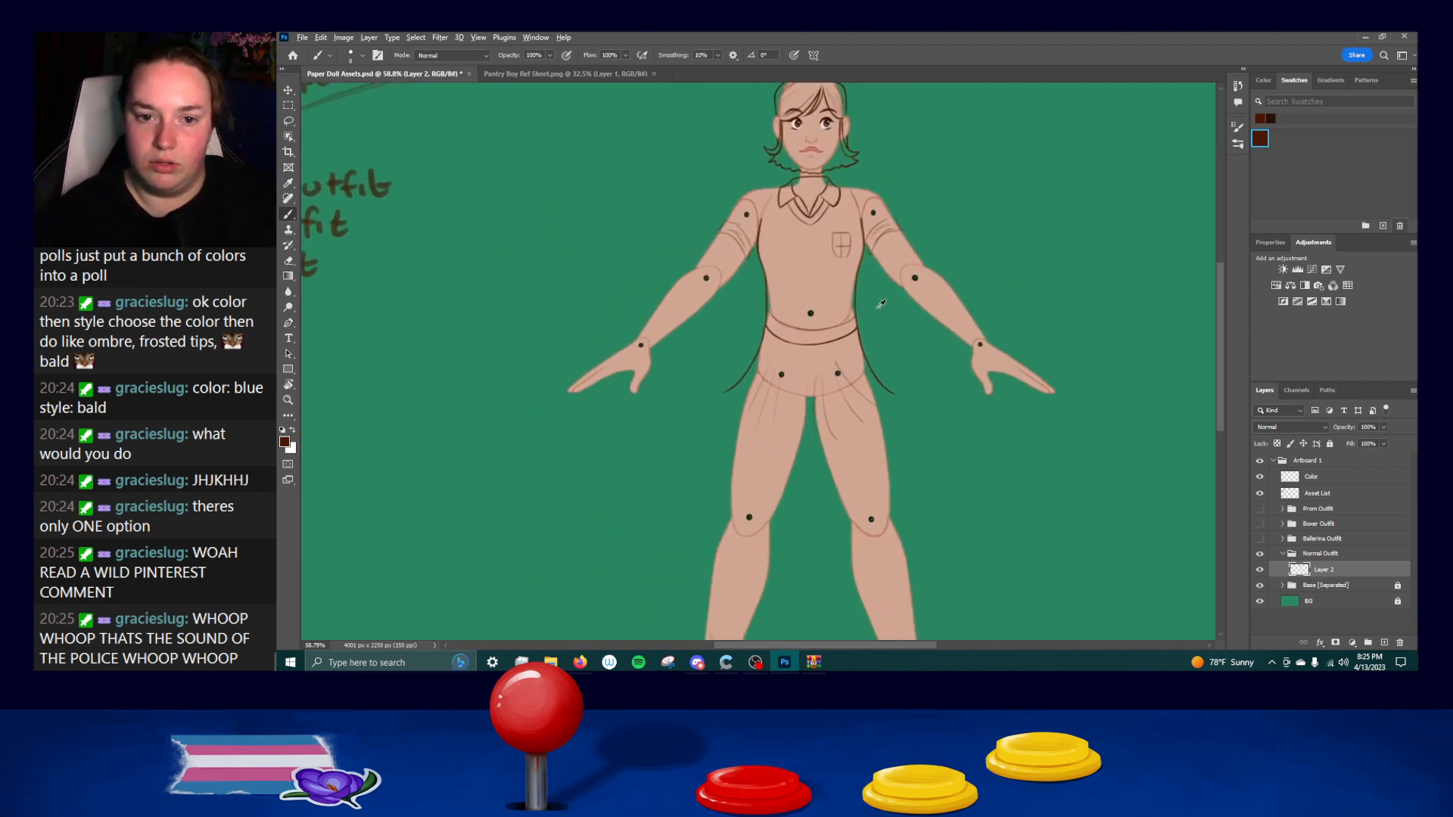
scroll(880, 303, up, 7)
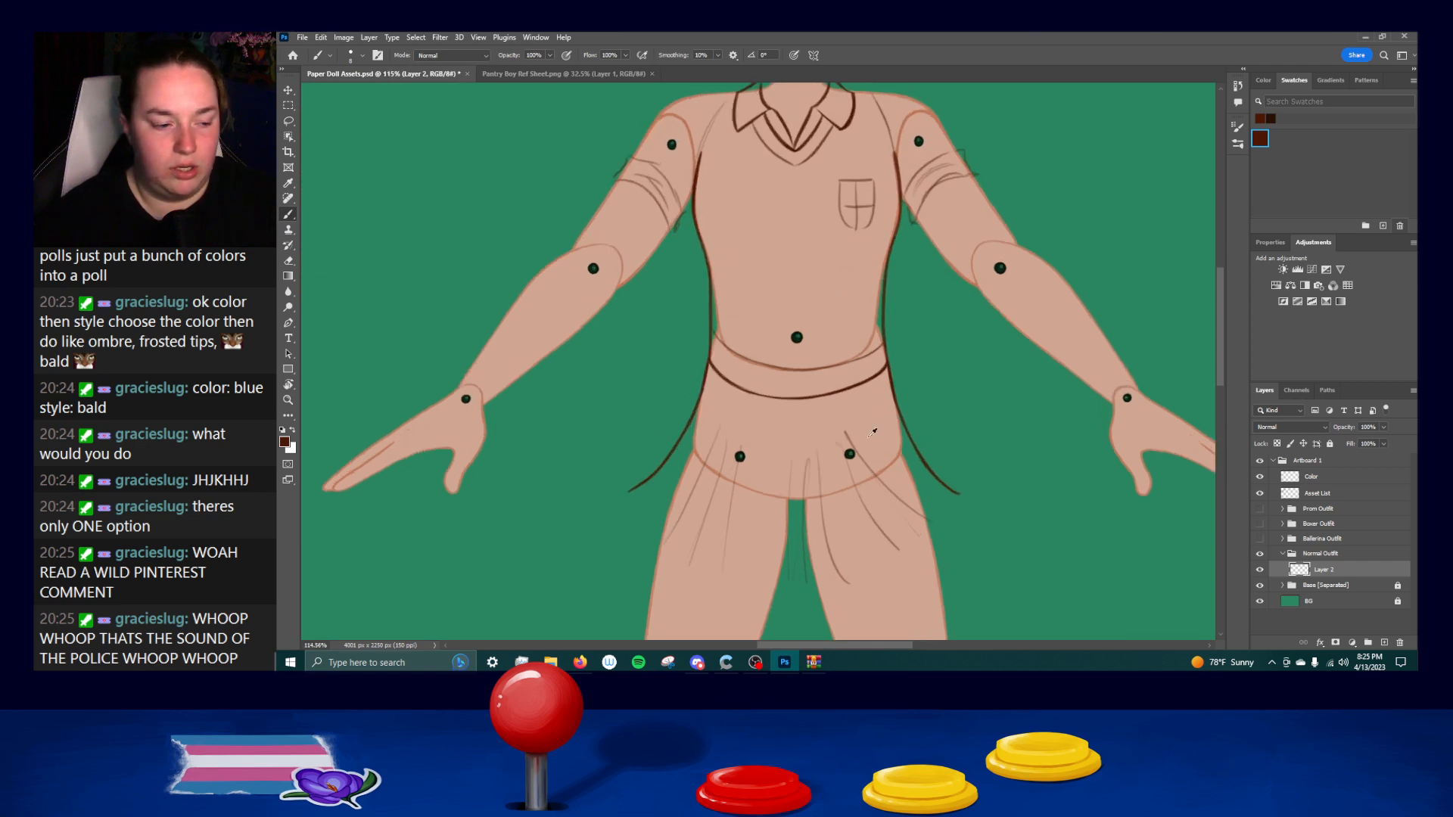
scroll(907, 453, up, 3)
scroll(908, 348, up, 5)
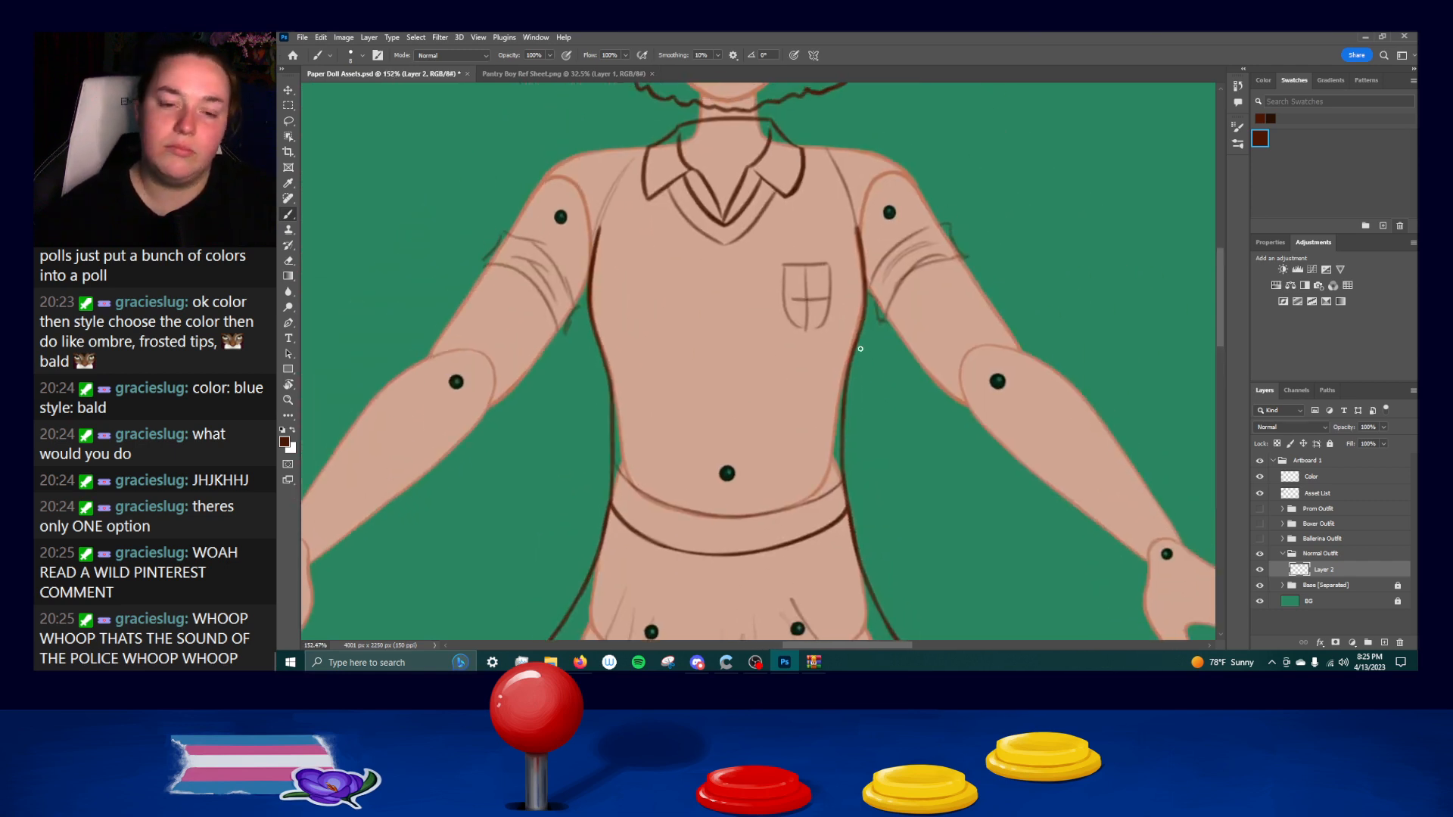
scroll(870, 337, up, 1)
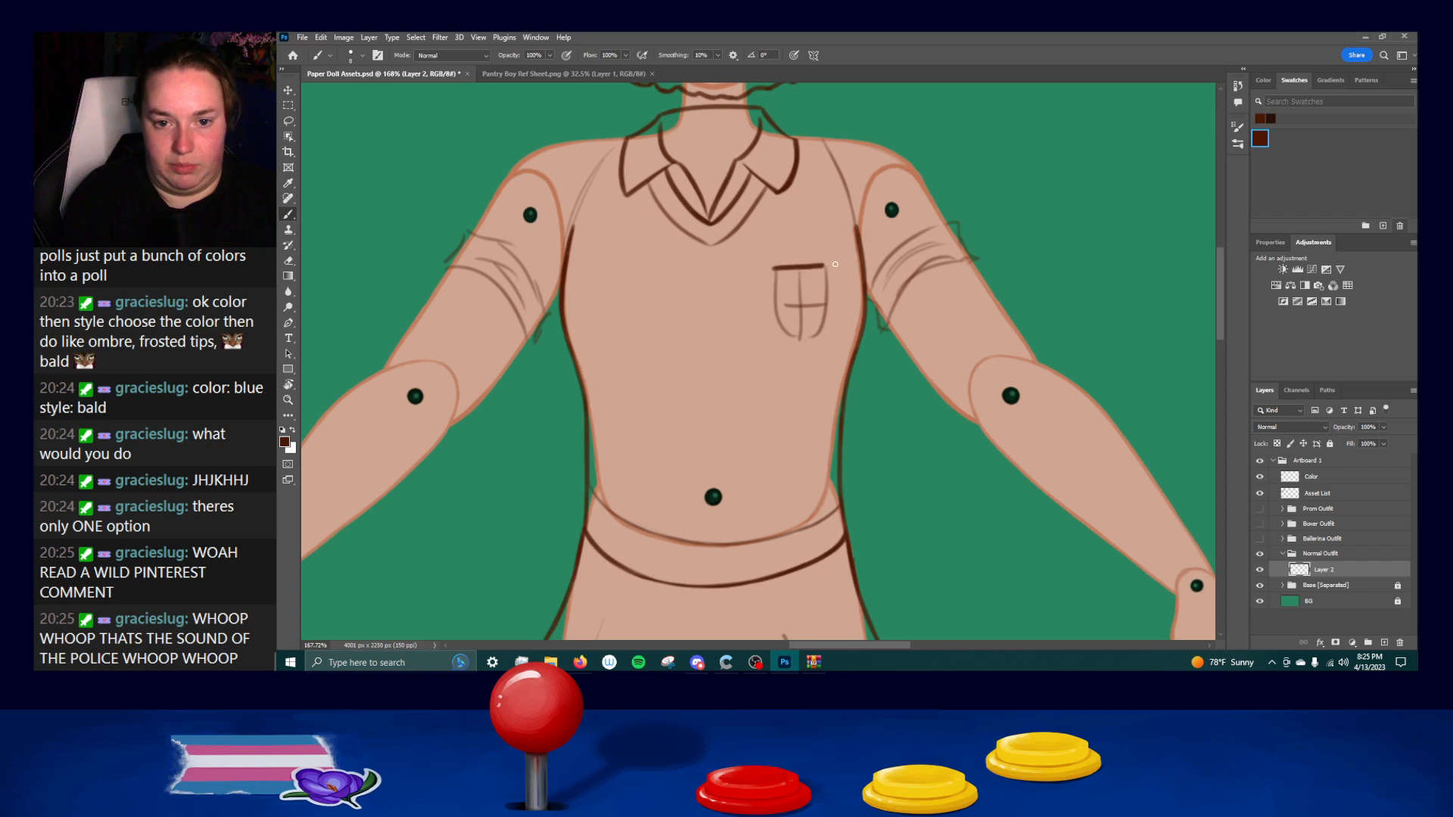
mouse_move(775, 266)
mouse_down()
mouse_move(826, 266)
mouse_move(774, 309)
mouse_move(789, 336)
mouse_up()
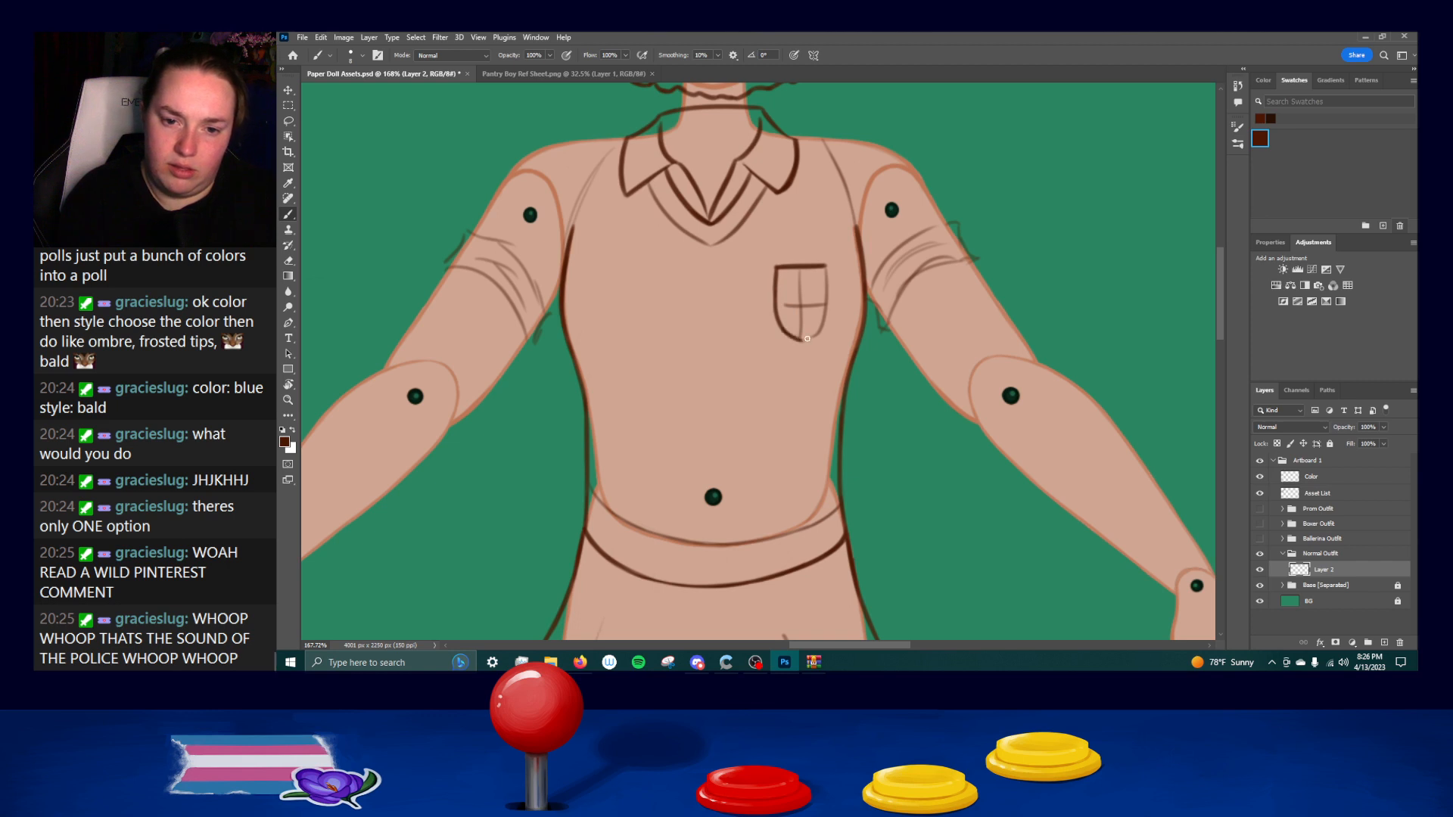
mouse_move(800, 341)
mouse_down()
mouse_move(827, 309)
mouse_move(824, 327)
mouse_move(828, 267)
mouse_move(826, 323)
mouse_move(828, 283)
mouse_move(820, 332)
mouse_move(800, 338)
mouse_move(825, 319)
mouse_move(802, 340)
mouse_up()
key(ctrl+z)
key(ctrl+z)
key(ctrl+z)
key(ctrl+z)
key(ctrl+z)
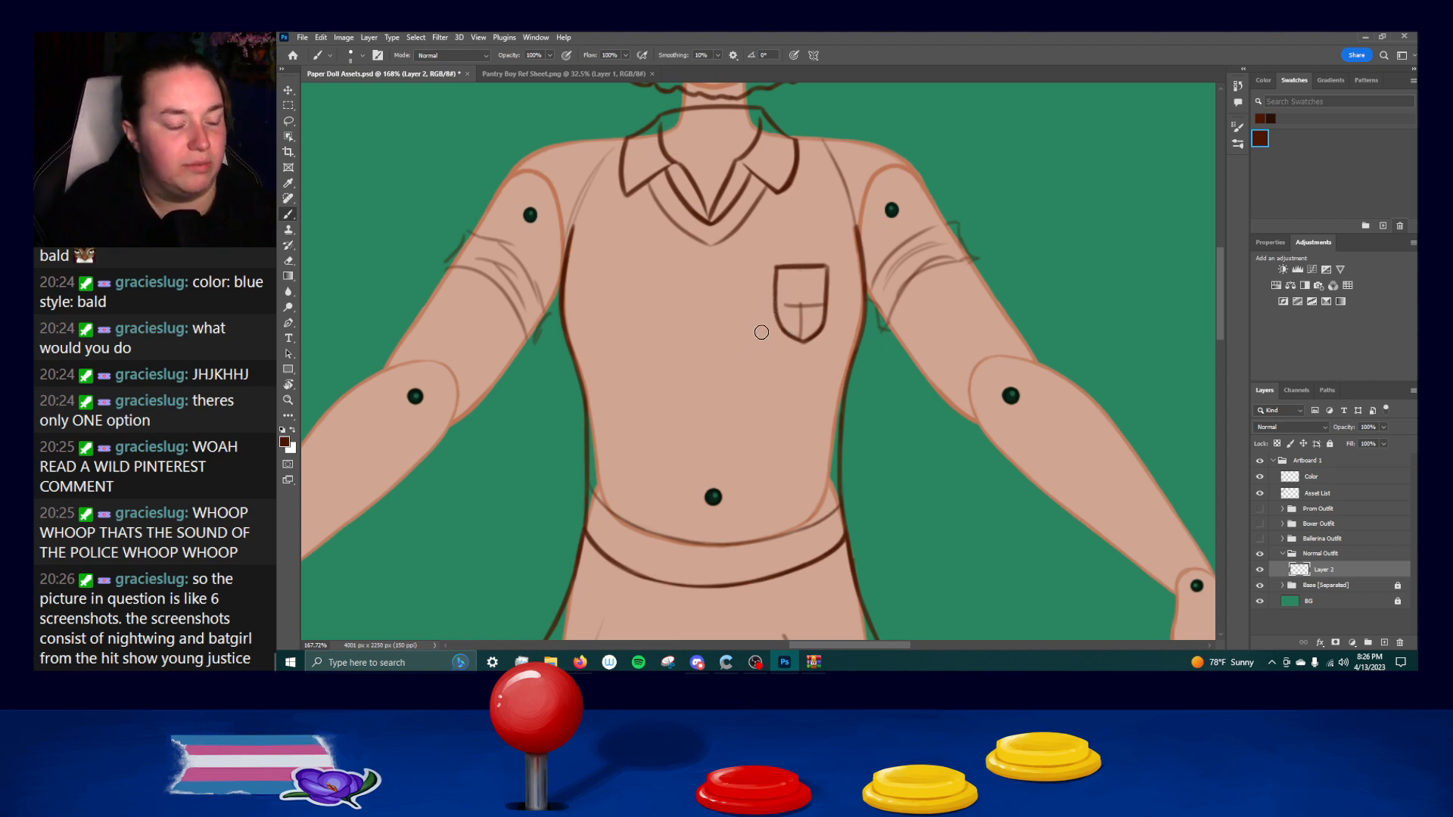
Erase the sketched cross inside the chest pocket and ink its vertical and horizontal dividing lines, undoing faulty strokes.
mouse_move(788, 305)
mouse_down()
mouse_move(802, 325)
mouse_move(818, 305)
mouse_up()
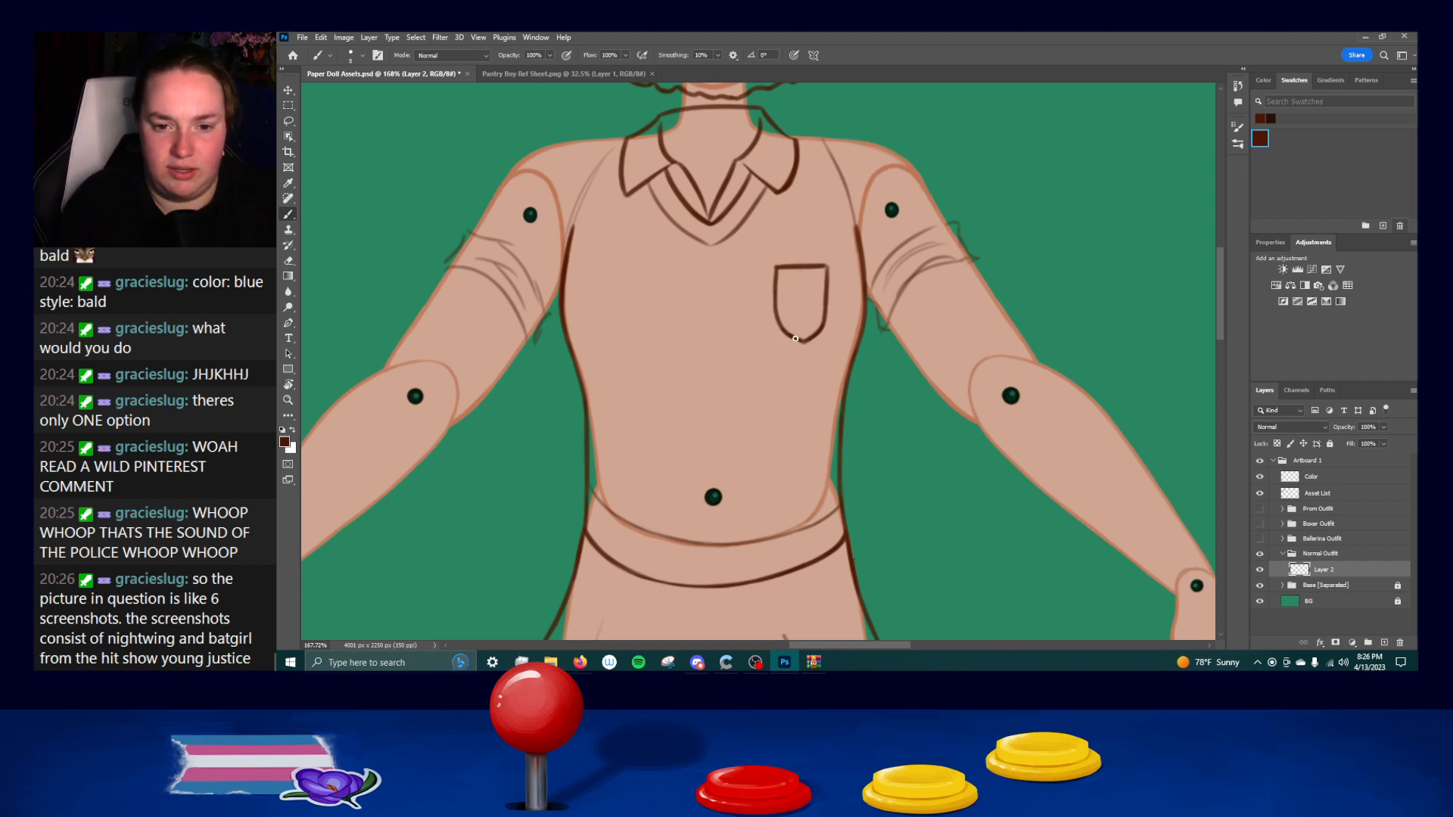
drag(802, 266, 804, 333)
key(ctrl+z)
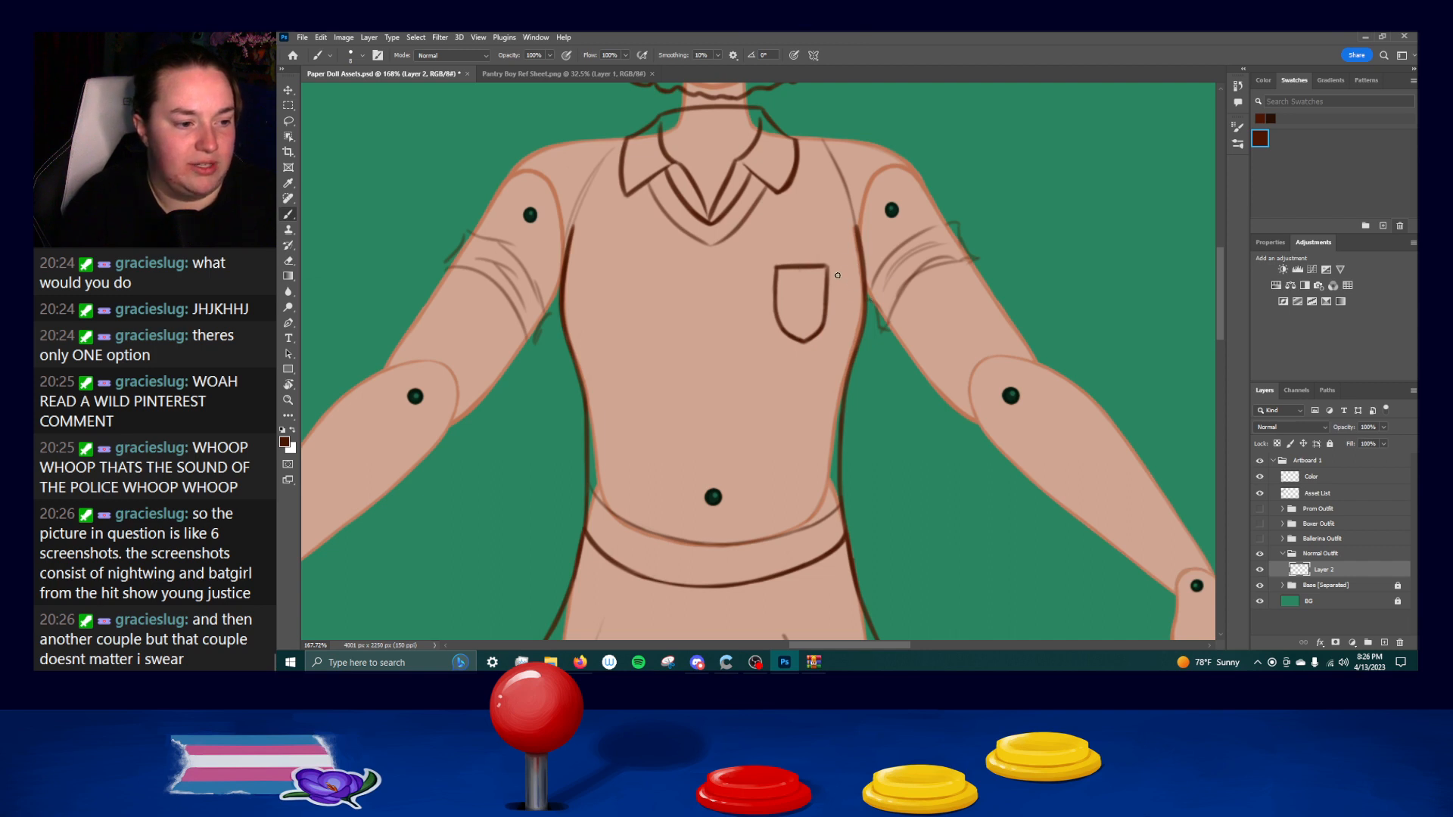
mouse_move(803, 268)
mouse_down()
mouse_move(808, 333)
mouse_move(805, 269)
mouse_move(759, 302)
mouse_move(828, 298)
mouse_up()
key(ctrl+z)
key(ctrl+z)
key(ctrl+z)
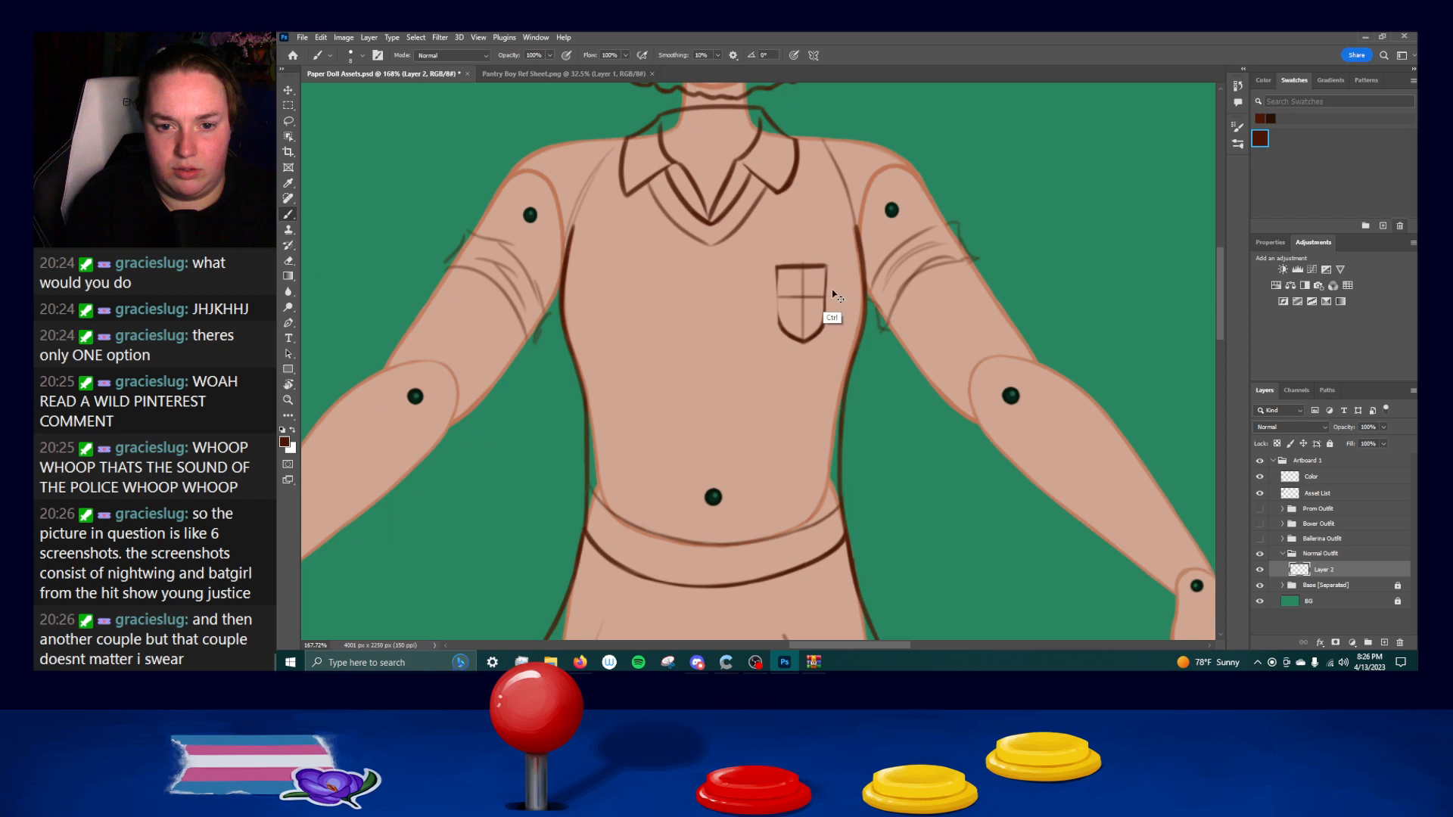
key(shift)
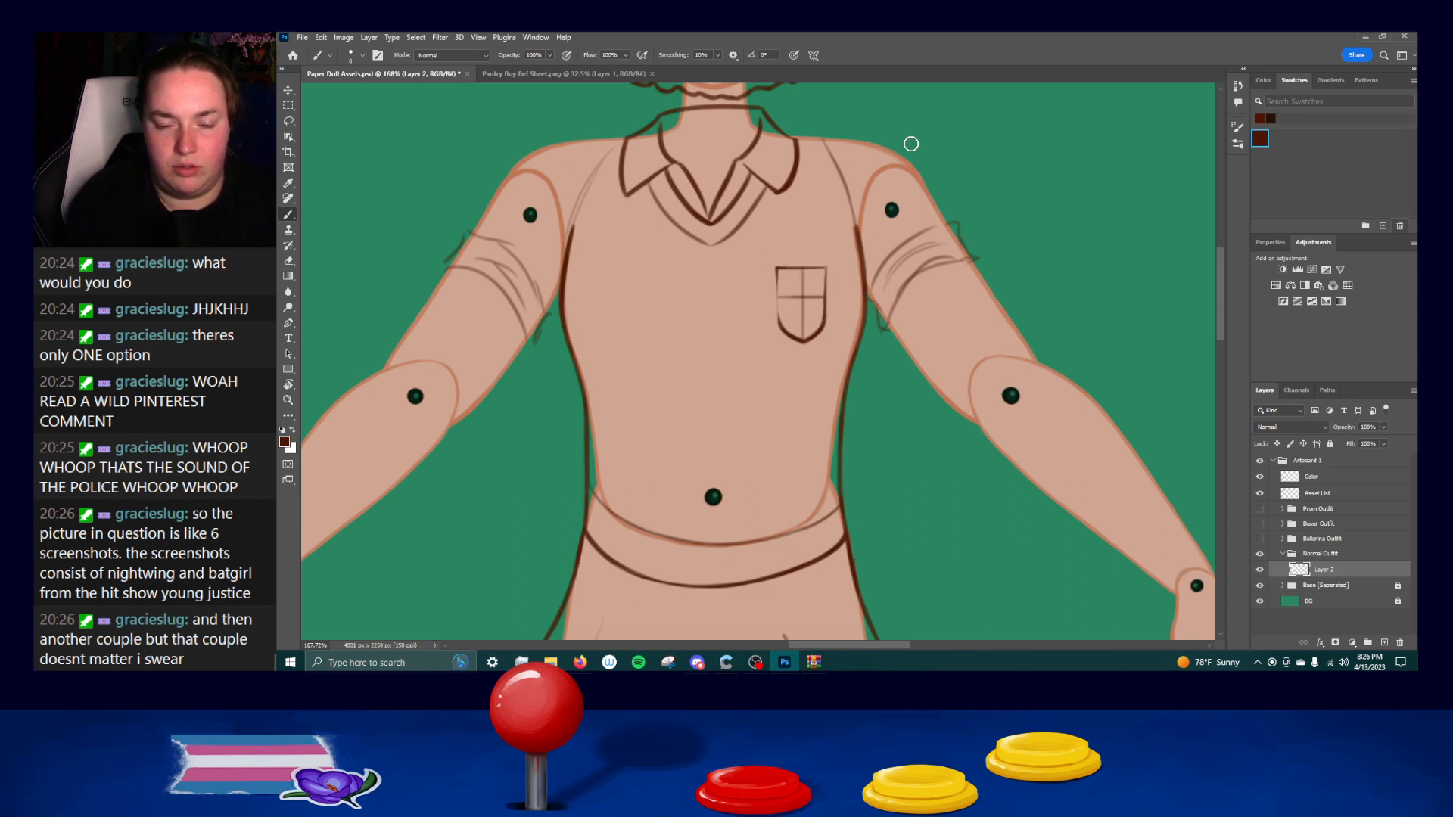
Retrace and thicken the chest pocket's outline along its top and straight sides, undoing and repeating faulty strokes.
key([)
key([)
drag(776, 272, 778, 323)
key(ctrl+z)
drag(777, 274, 778, 319)
key(ctrl+z)
key(ctrl+z)
drag(825, 270, 824, 317)
key(ctrl+z)
drag(776, 268, 825, 324)
key(ctrl+z)
key(ctrl+z)
key(ctrl+z)
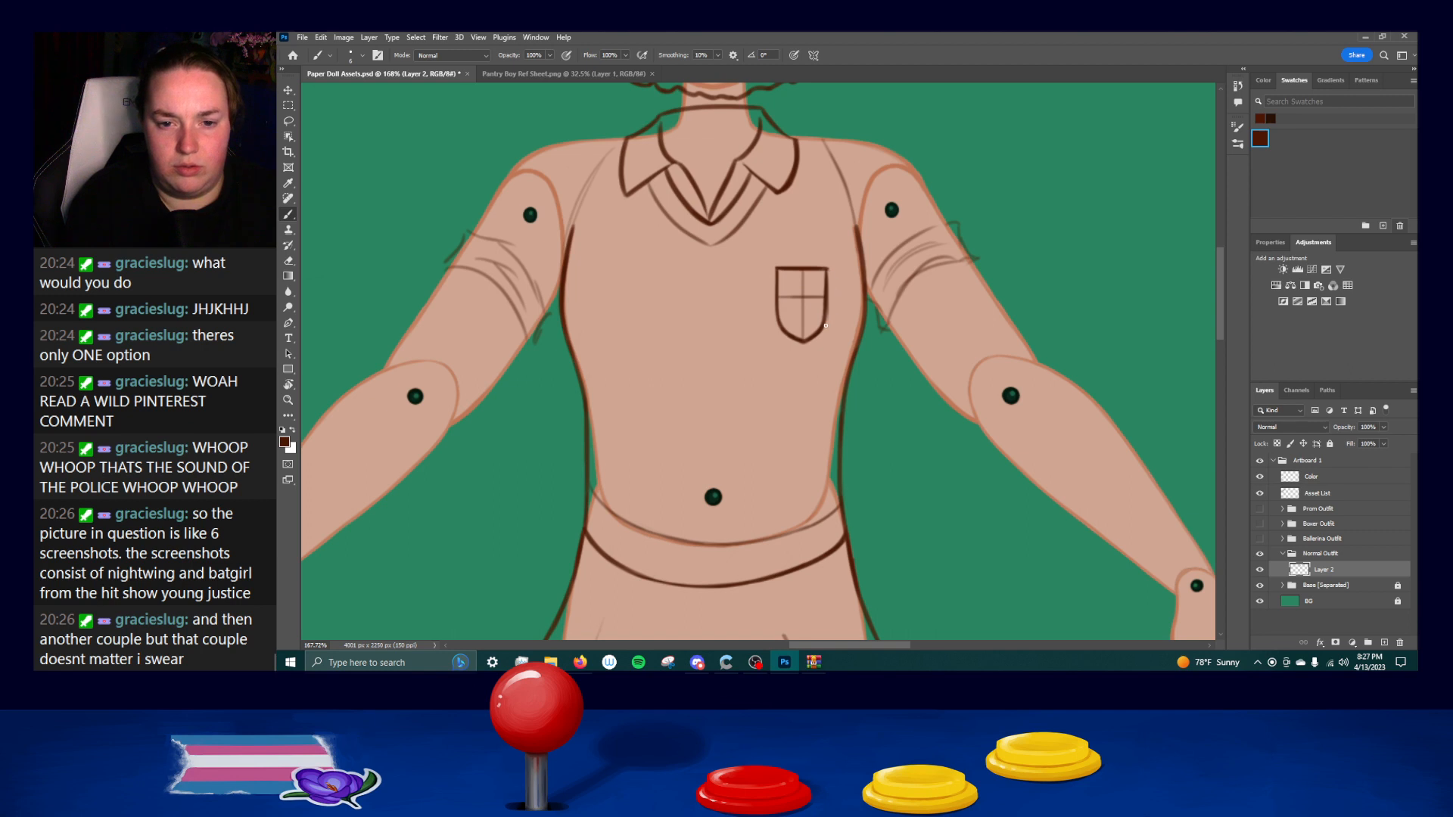
Ink a short slanted hem edge inward from the lower end of the skirt's flared left side.
key(ctrl+z)
drag(827, 270, 826, 310)
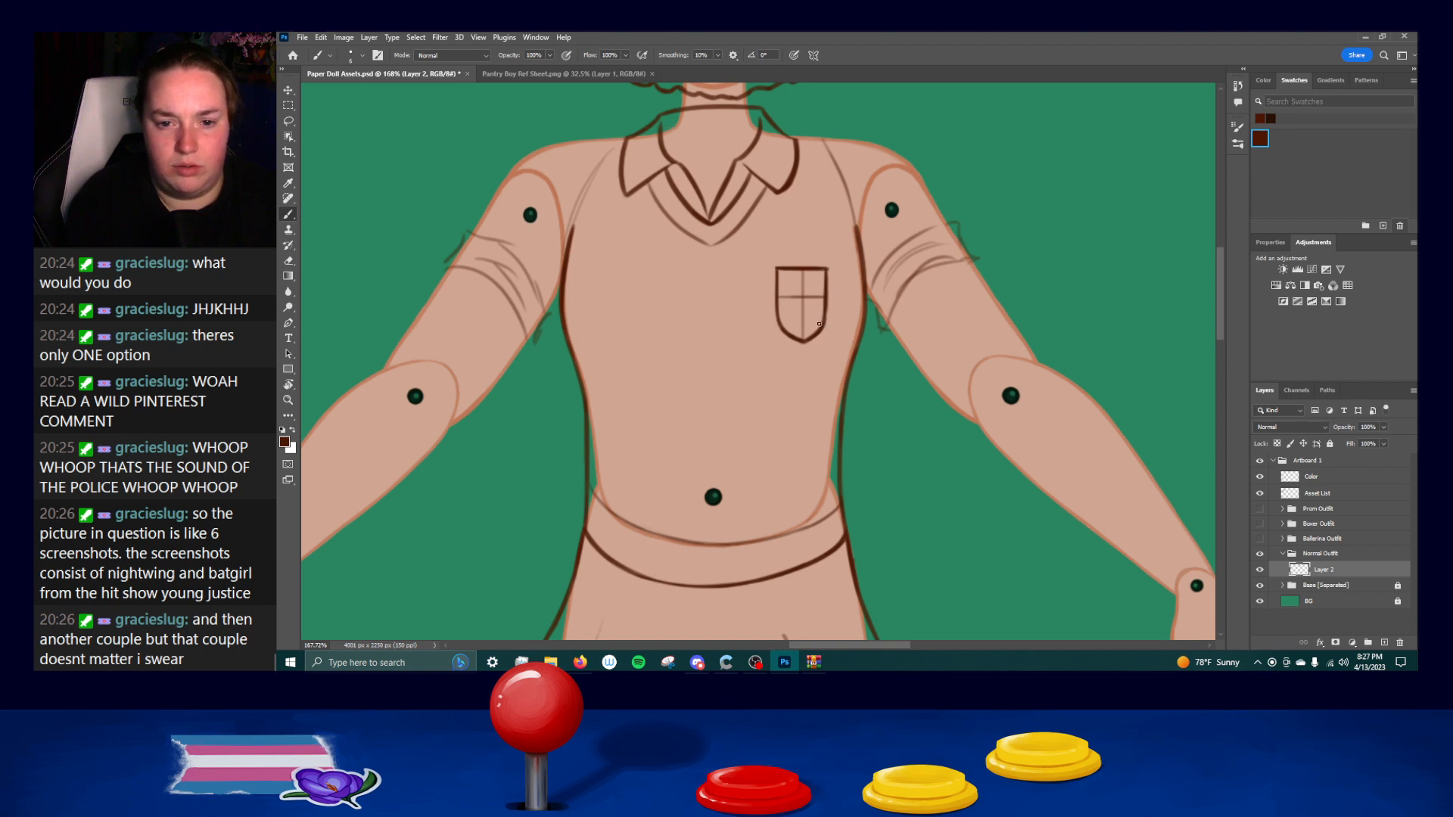
drag(886, 457, 888, 321)
drag(516, 376, 547, 421)
key(ctrl+z)
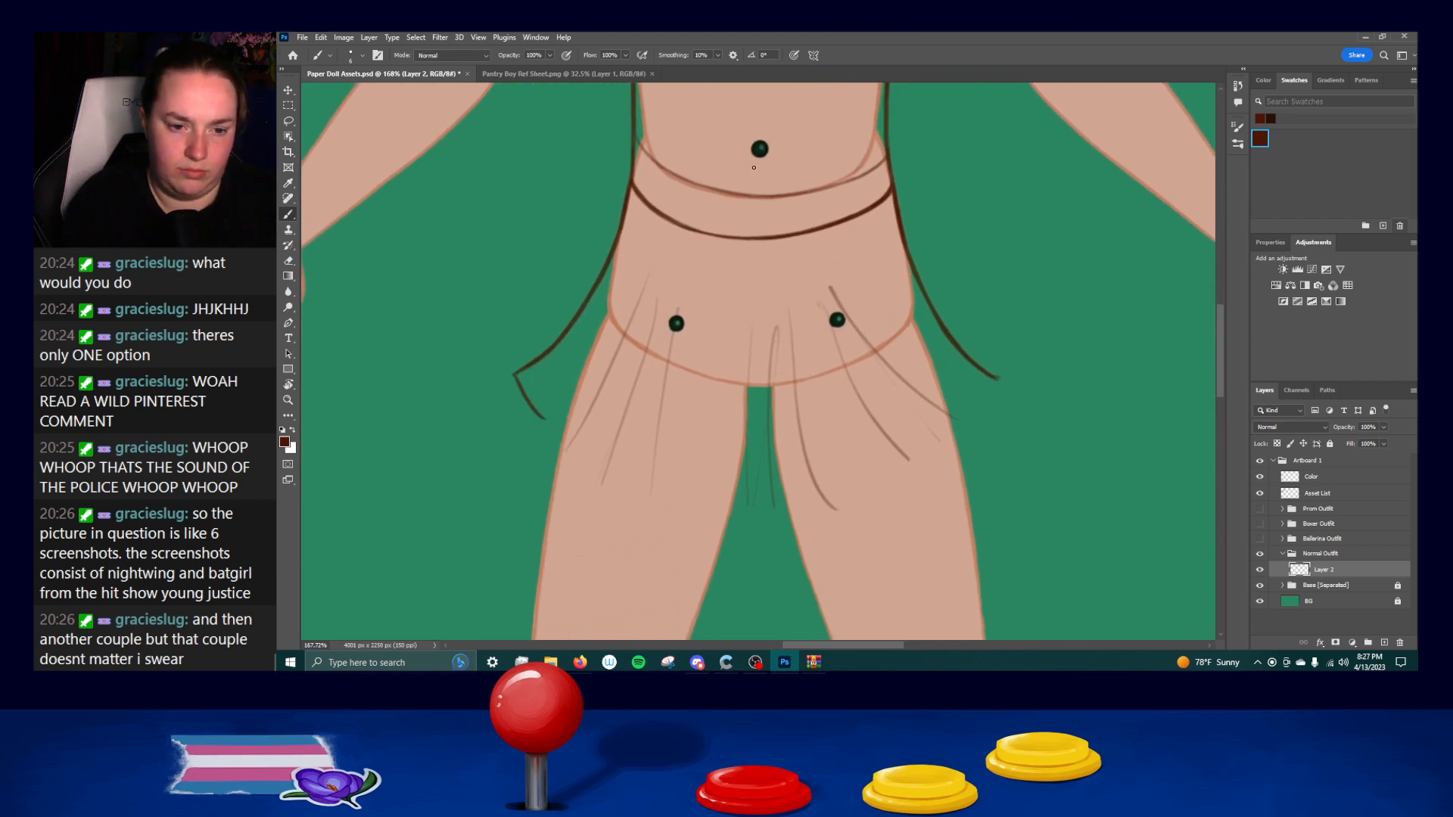
Erase the sketched fold lines across the front of the skirt.
mouse_move(686, 331)
mouse_down()
mouse_move(688, 312)
mouse_move(610, 373)
mouse_move(649, 408)
mouse_move(736, 325)
mouse_move(731, 449)
mouse_move(772, 364)
mouse_move(754, 463)
mouse_move(782, 507)
mouse_up()
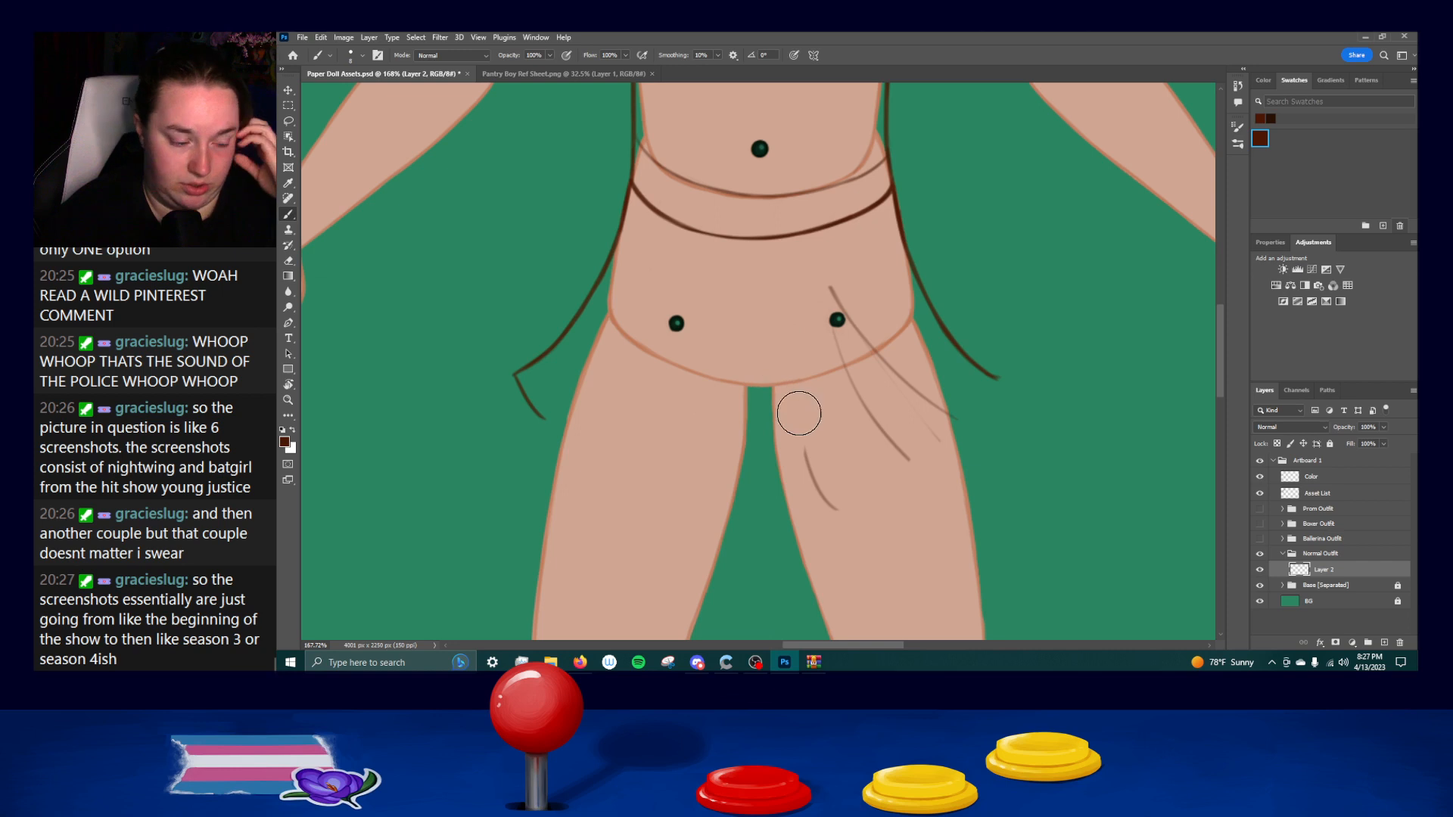
drag(809, 488, 800, 457)
mouse_move(791, 375)
mouse_down()
mouse_move(902, 421)
mouse_move(951, 411)
mouse_move(931, 447)
mouse_up()
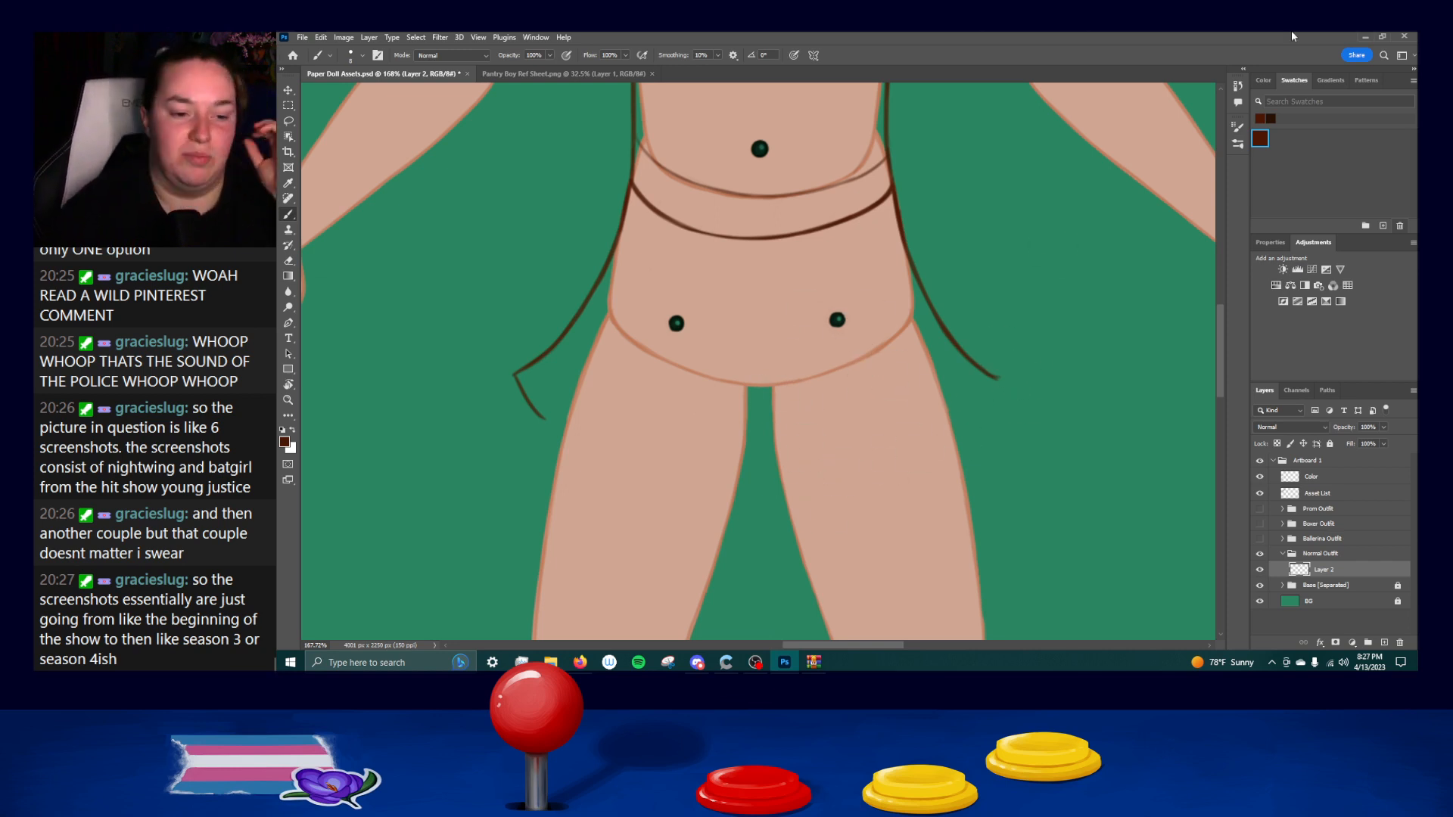
Ink the skirt's leftmost pleat line from the waistband out past the hip, undoing and repeating faulty strokes.
drag(666, 255, 652, 281)
drag(587, 377, 564, 402)
key(ctrl+z)
drag(663, 240, 603, 377)
key(ctrl+z)
drag(662, 212, 589, 397)
key(ctrl+z)
drag(657, 216, 539, 446)
Ink the second pleat line from the left, curving from the waistband to the upper thigh, undoing faulty strokes.
drag(690, 230, 597, 482)
key(ctrl+z)
drag(688, 230, 570, 477)
key(ctrl+z)
drag(689, 231, 603, 477)
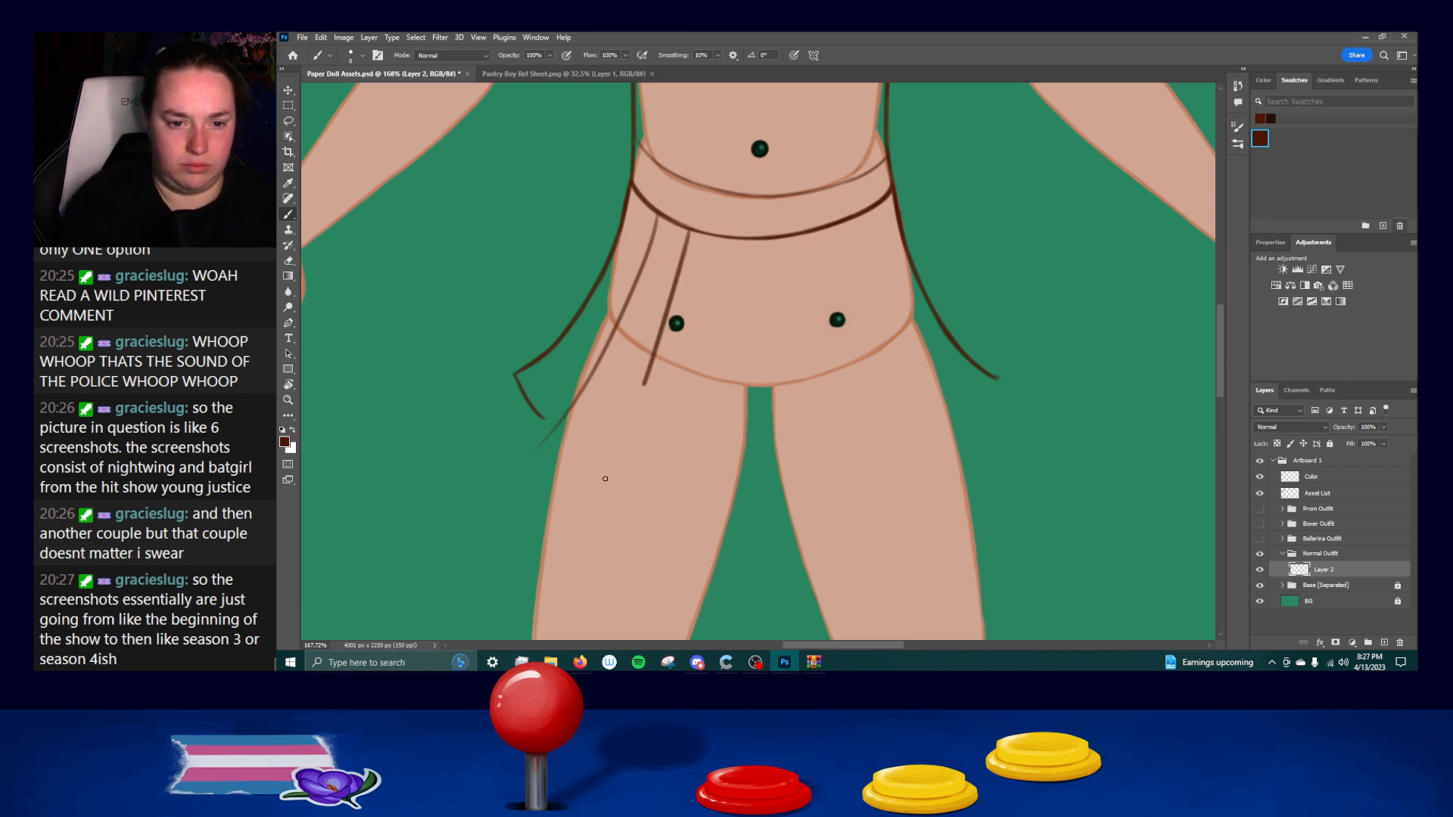
key(ctrl+z)
drag(684, 231, 583, 479)
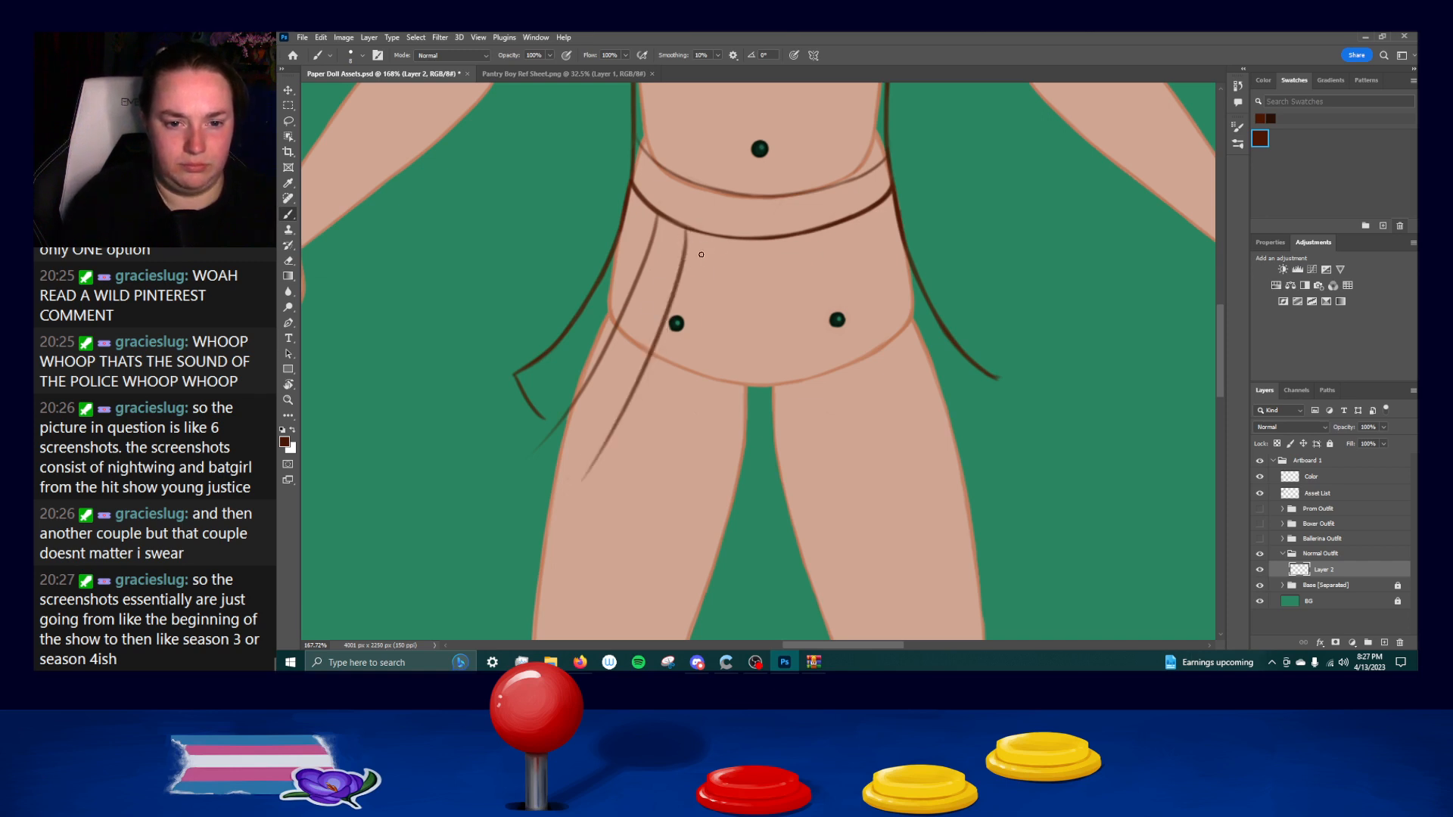
Ink five more pleat lines fanning from the waistband across the skirt's middle and right side, redoing faulty strokes.
drag(725, 237, 679, 514)
drag(762, 243, 759, 520)
drag(801, 240, 863, 503)
key(ctrl+z)
drag(804, 237, 851, 508)
drag(837, 231, 927, 442)
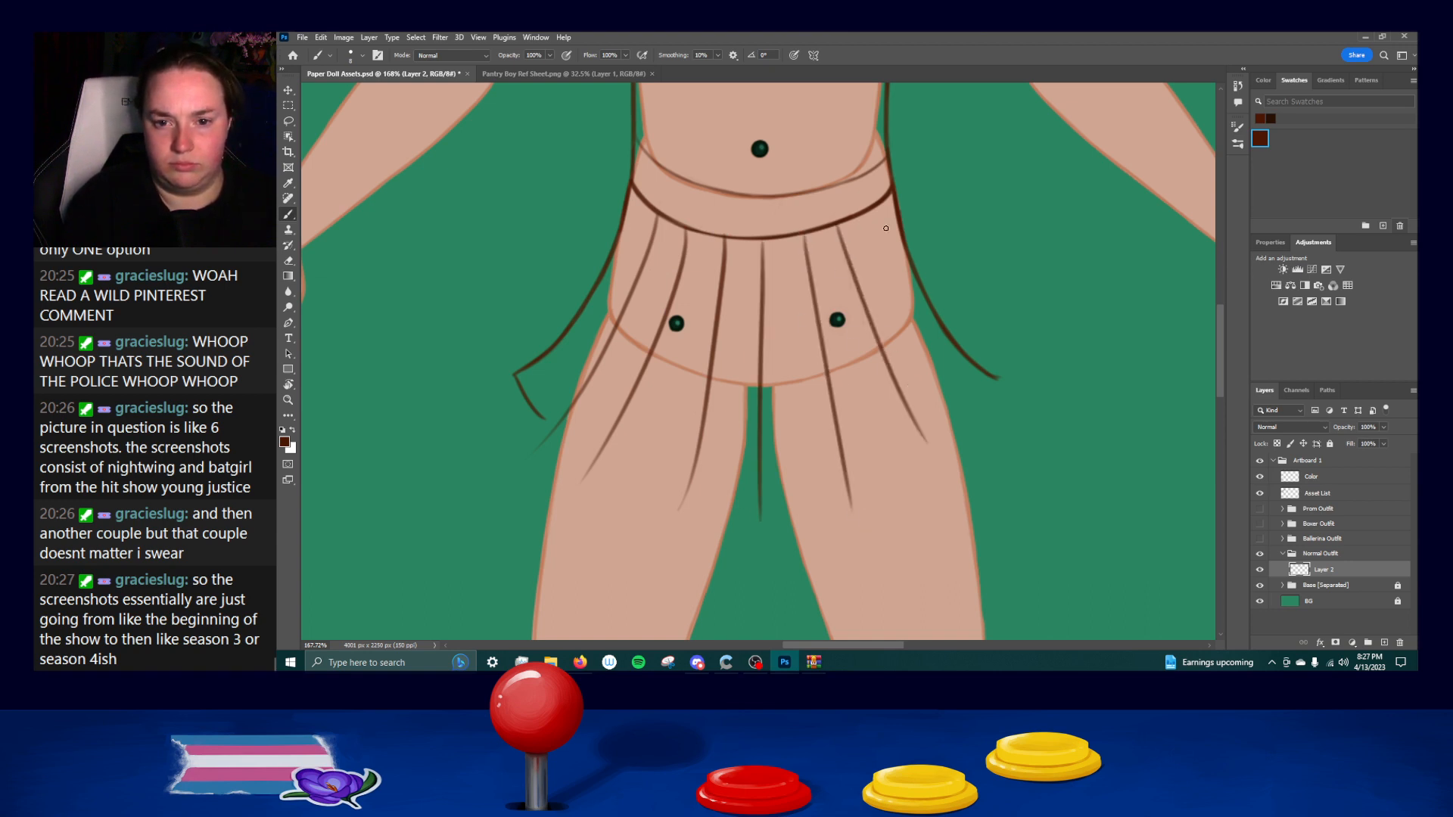
key(ctrl+z)
drag(838, 227, 934, 461)
drag(869, 211, 997, 442)
Ink the skirt's stepped hem as short segments between the pleat lines, undoing faulty strokes.
drag(993, 378, 962, 419)
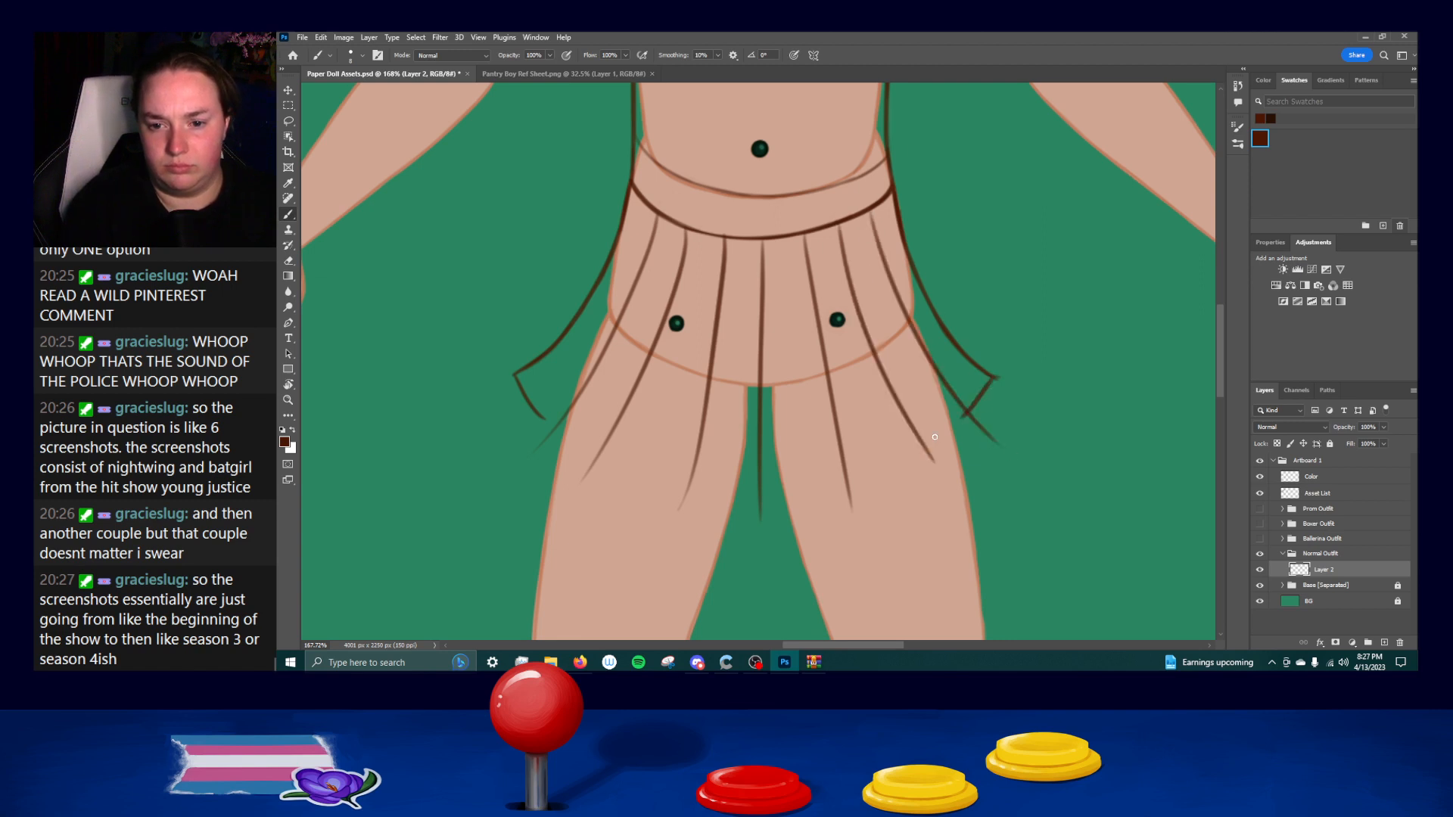
key(ctrl+z)
drag(545, 429, 677, 478)
key(ctrl+z)
key(ctrl+z)
key(ctrl+z)
key(ctrl+z)
mouse_move(596, 456)
mouse_down()
mouse_move(768, 494)
mouse_move(832, 479)
mouse_move(808, 500)
mouse_move(919, 454)
mouse_up()
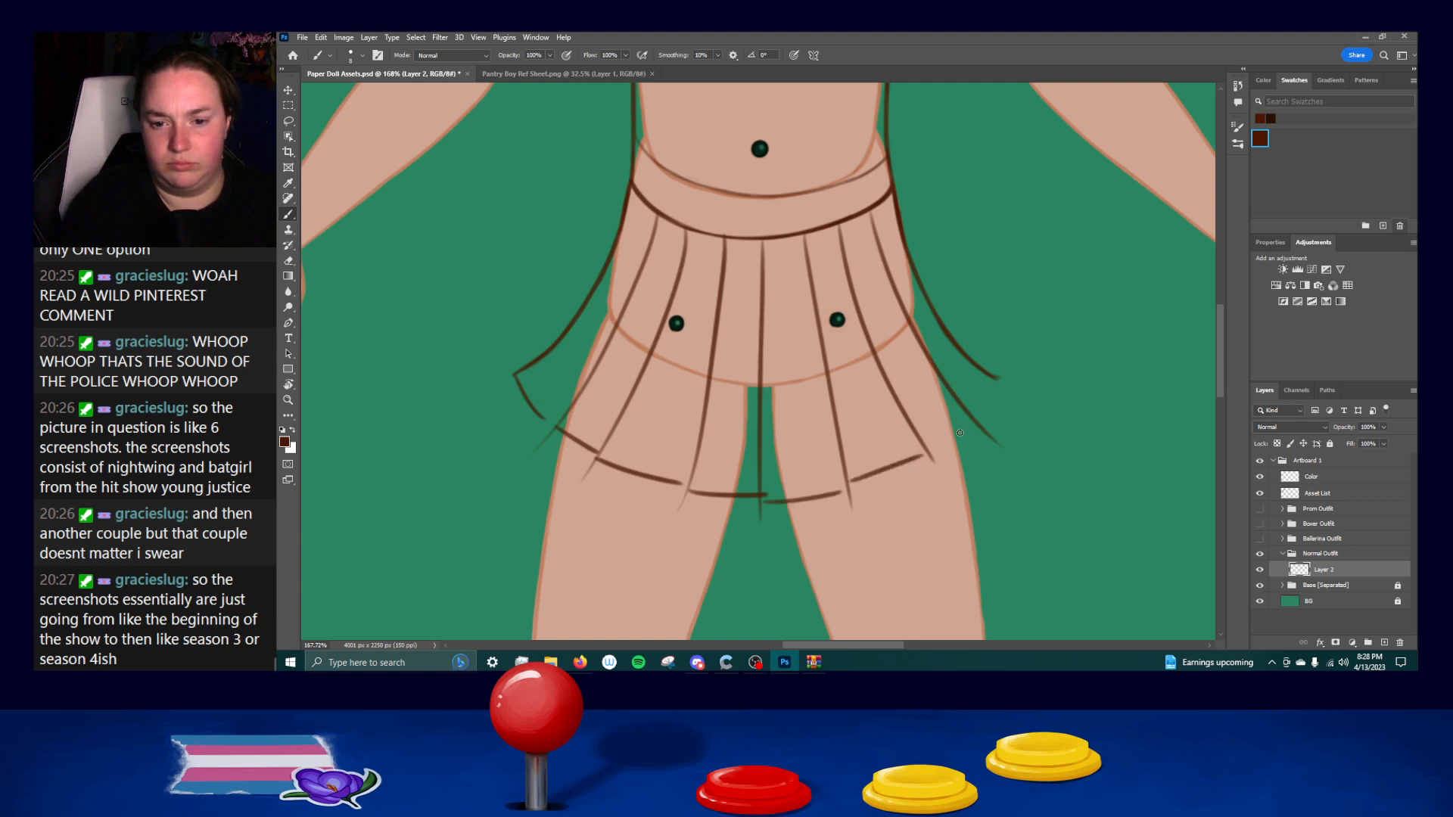
Ink the remaining hem segments at the skirt's right side and erase the line ends overshooting the hem.
drag(966, 413, 917, 448)
mouse_move(982, 371)
mouse_down()
mouse_move(949, 410)
mouse_move(1002, 371)
mouse_up()
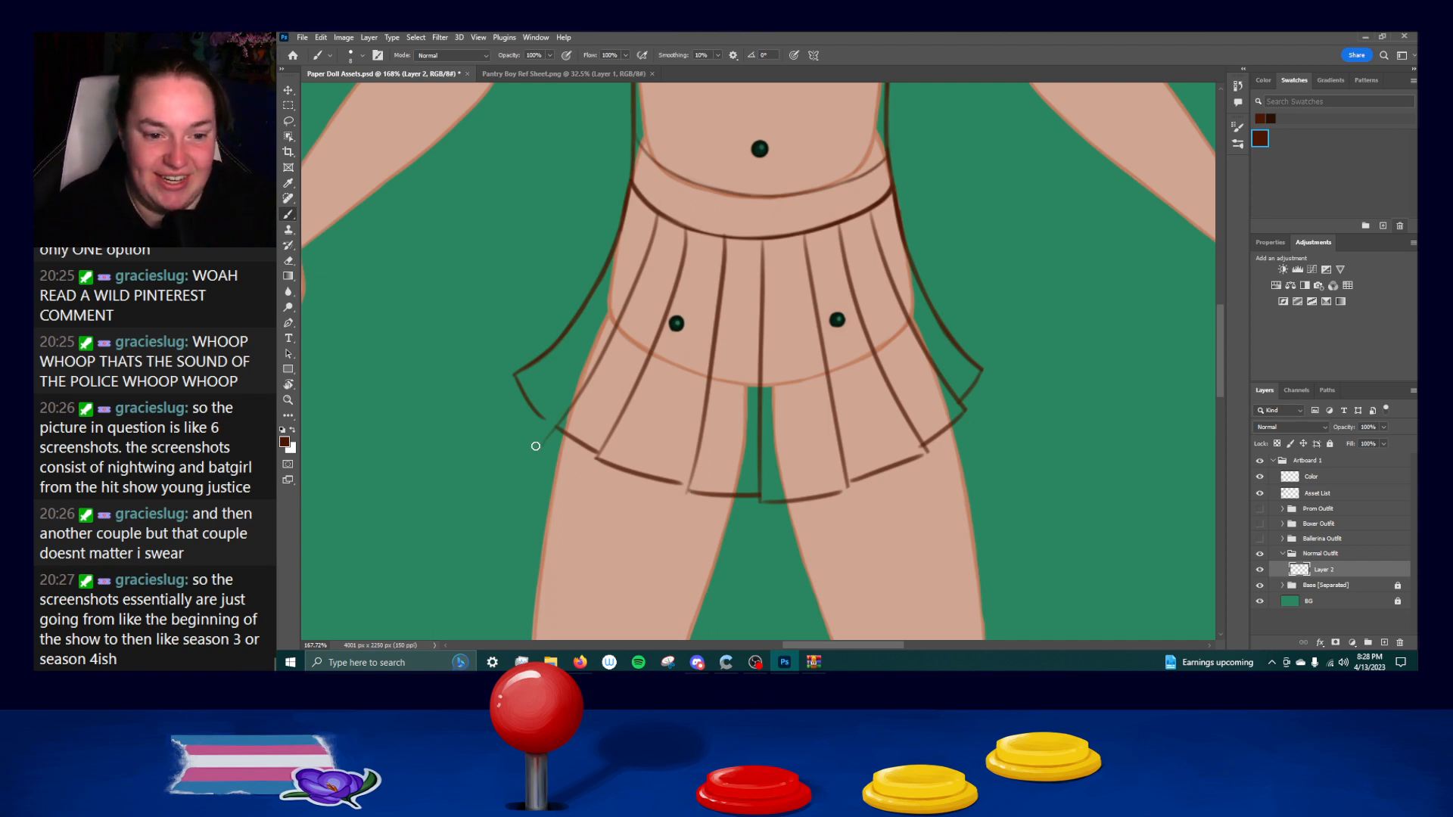
key(ctrl+z)
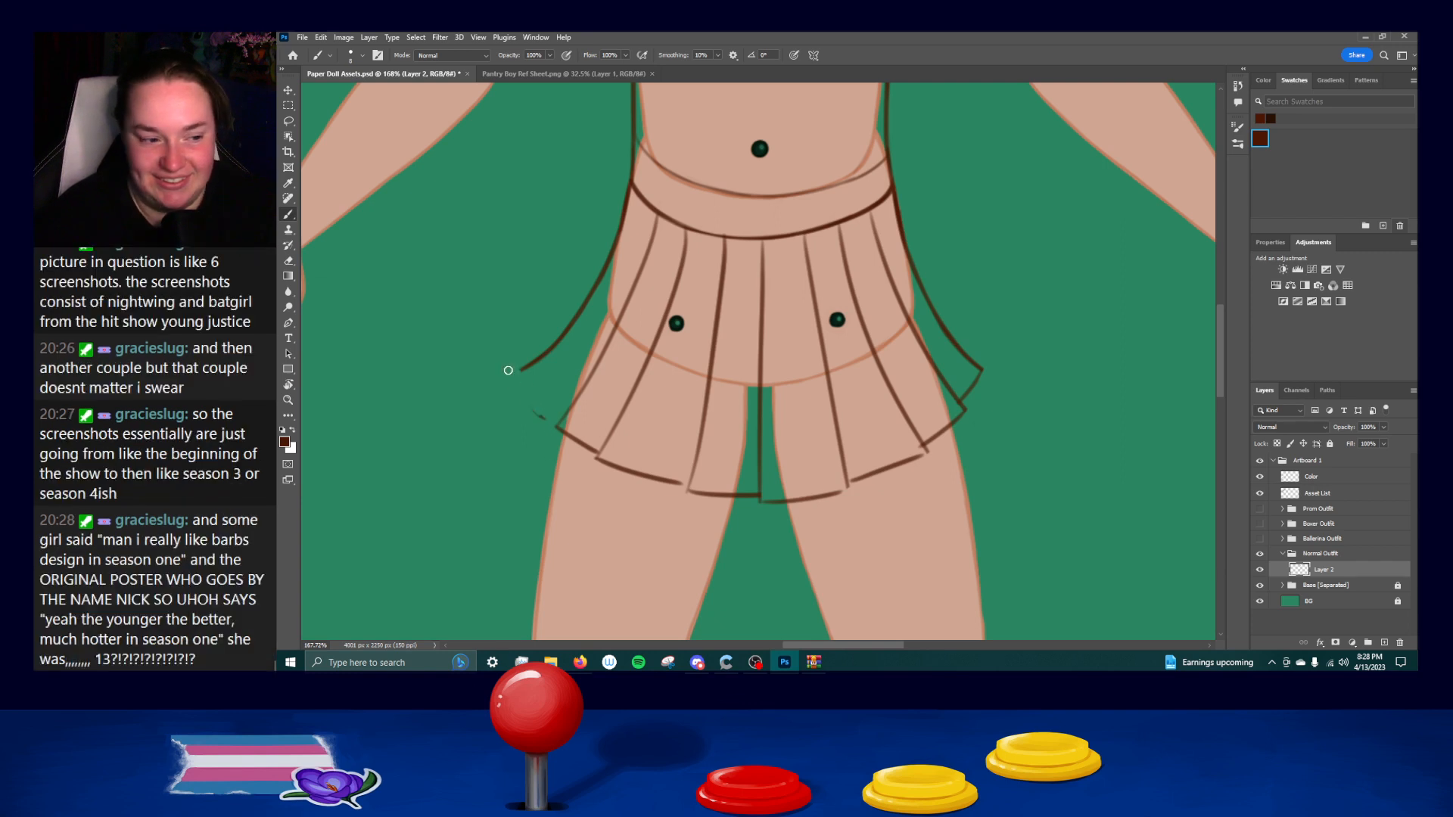
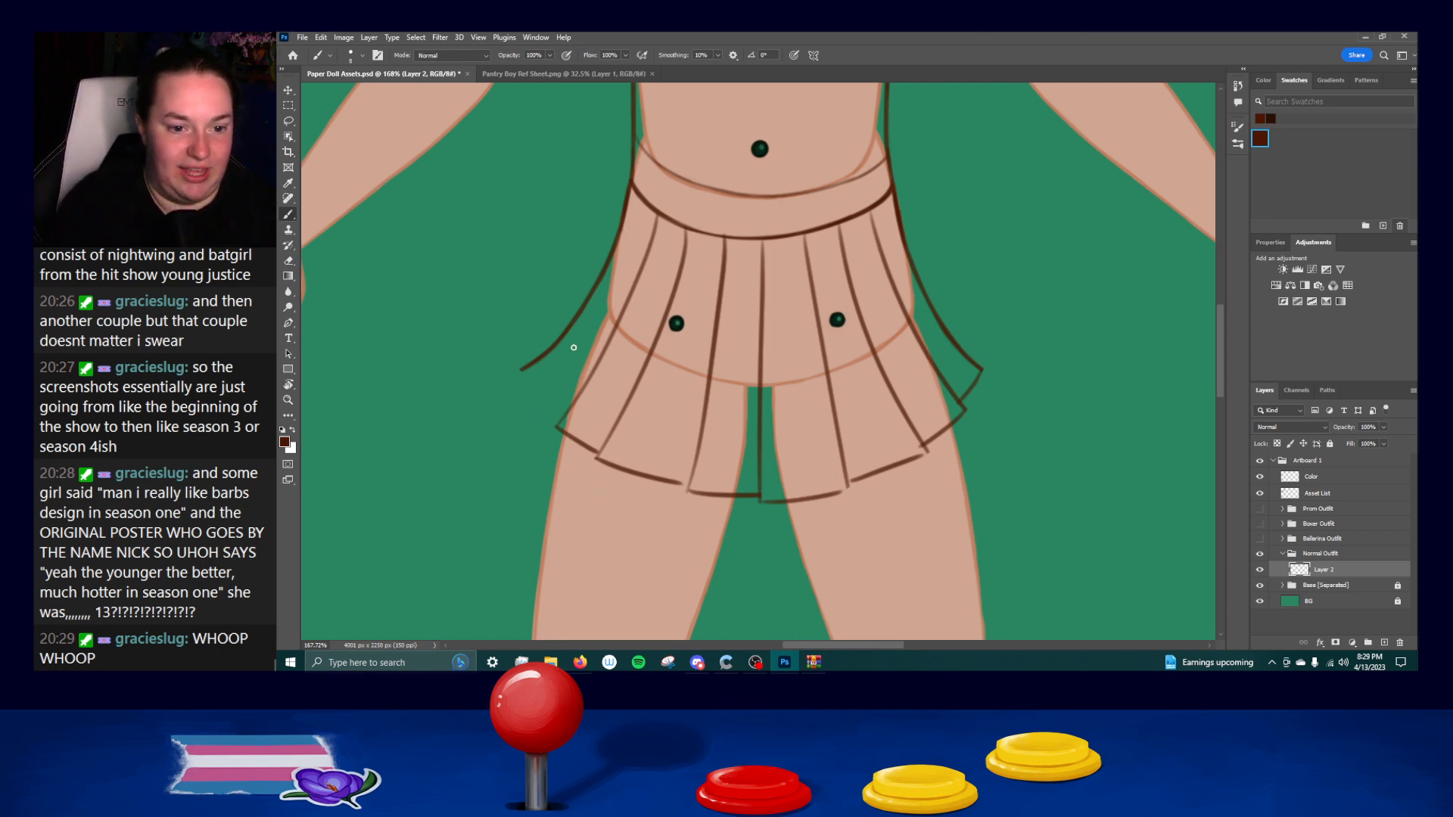
Ink the hem segment at the skirt's far left, from the outer edge to the first pleat line, undoing faulty strokes.
drag(522, 370, 561, 415)
key(ctrl+z)
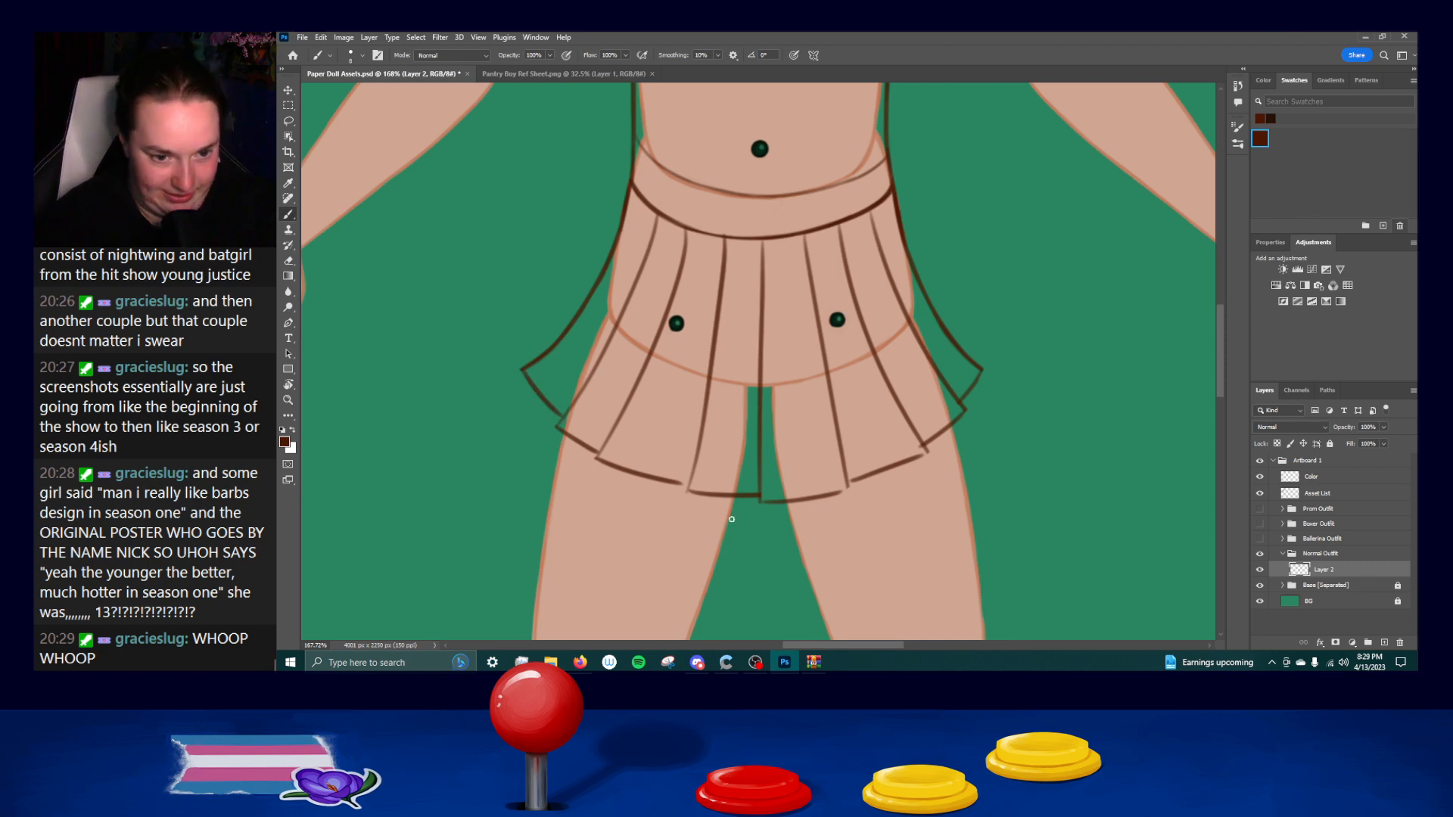
drag(556, 426, 576, 402)
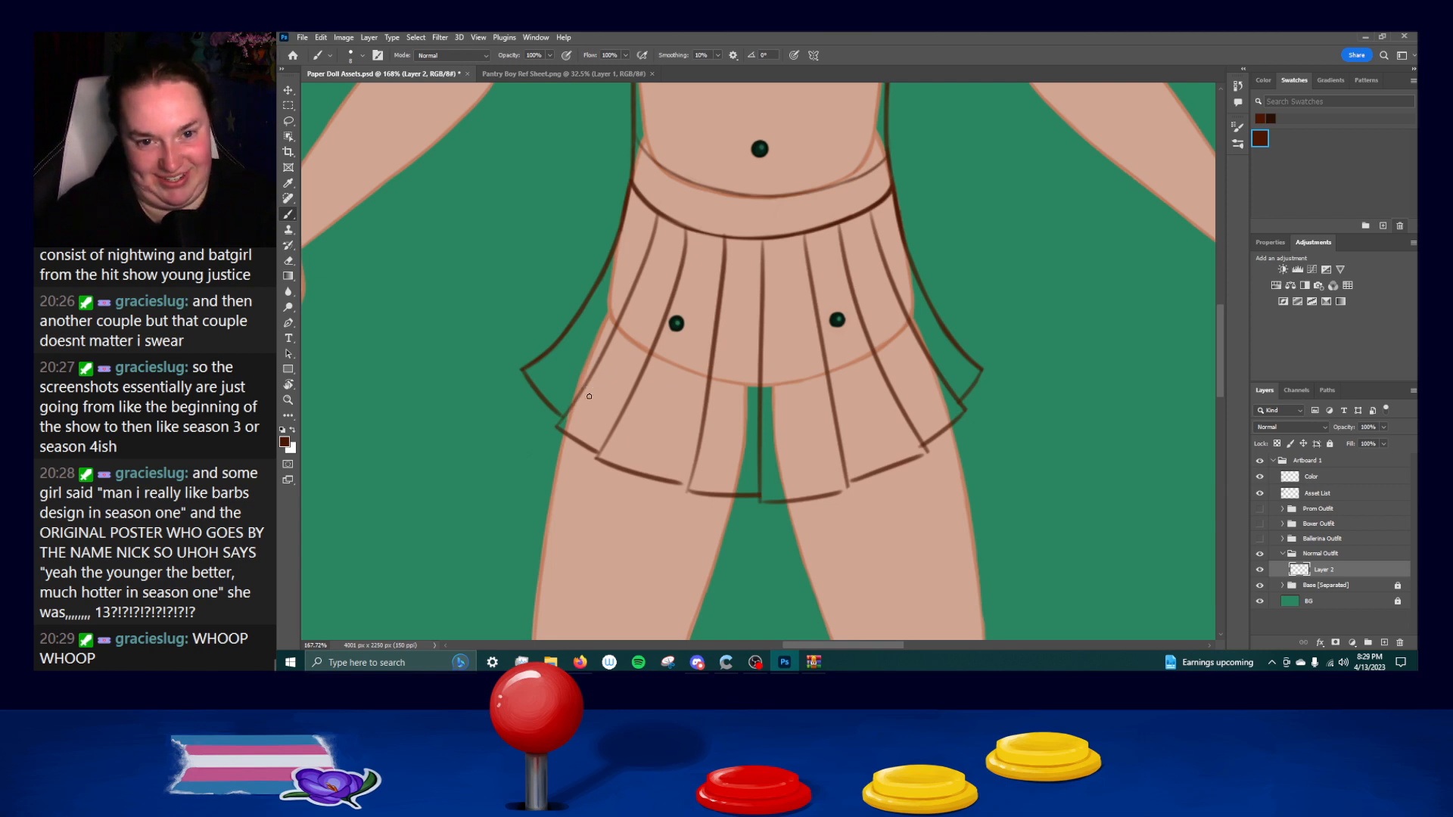
drag(556, 426, 580, 390)
mouse_move(598, 457)
mouse_down()
mouse_move(621, 418)
mouse_move(611, 432)
mouse_up()
key(ctrl+z)
key(ctrl+z)
Join the hem segments to the pleat lines across the skirt's left and middle, undoing faulty strokes.
key(ctrl+z)
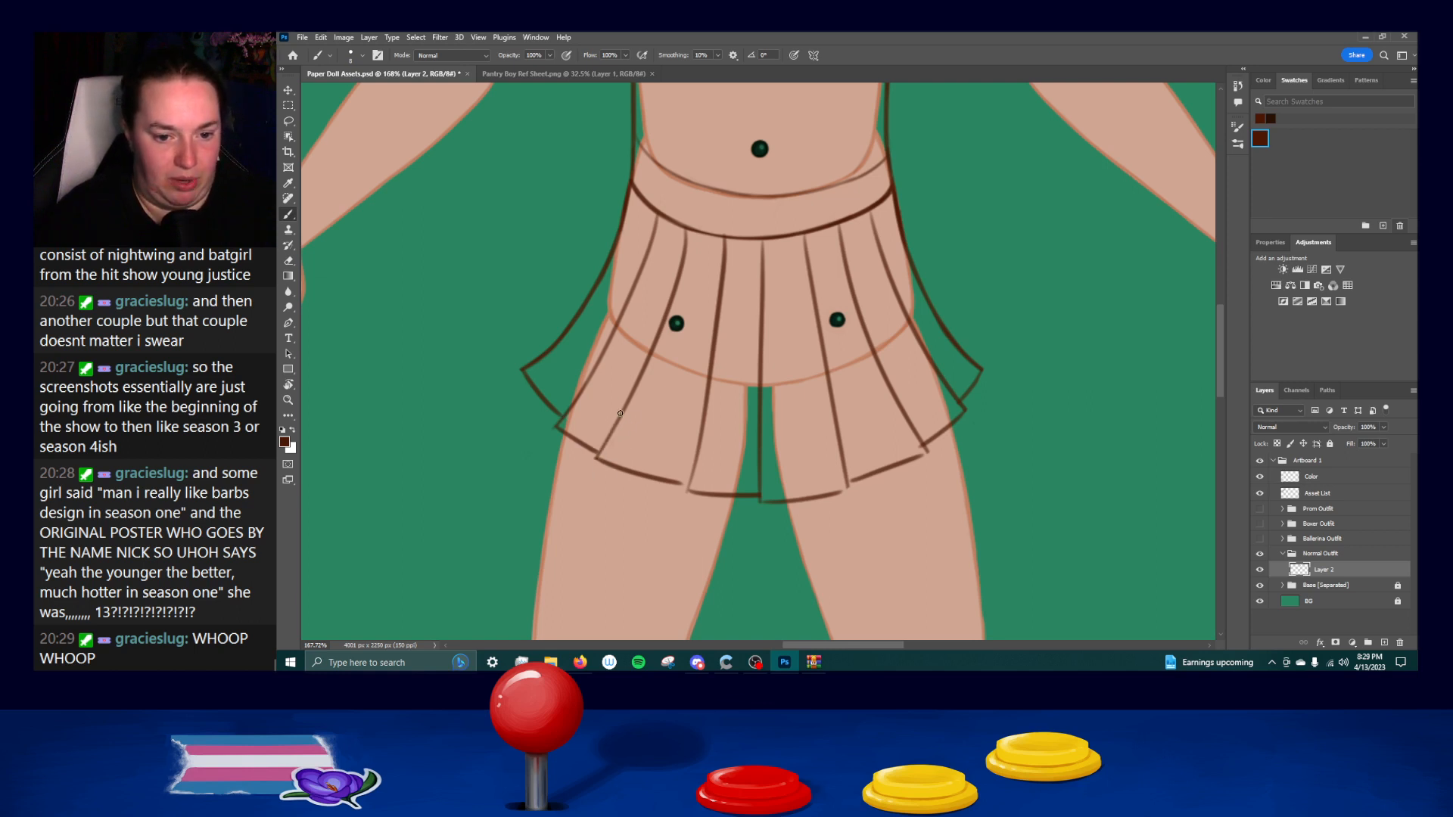
mouse_move(666, 481)
mouse_down()
mouse_move(702, 443)
mouse_move(686, 497)
mouse_move(701, 448)
mouse_move(688, 491)
mouse_up()
key(ctrl+z)
mouse_move(699, 439)
mouse_down()
mouse_move(688, 492)
mouse_move(794, 503)
mouse_move(846, 489)
mouse_up()
key(ctrl+z)
key(ctrl+z)
key(ctrl+z)
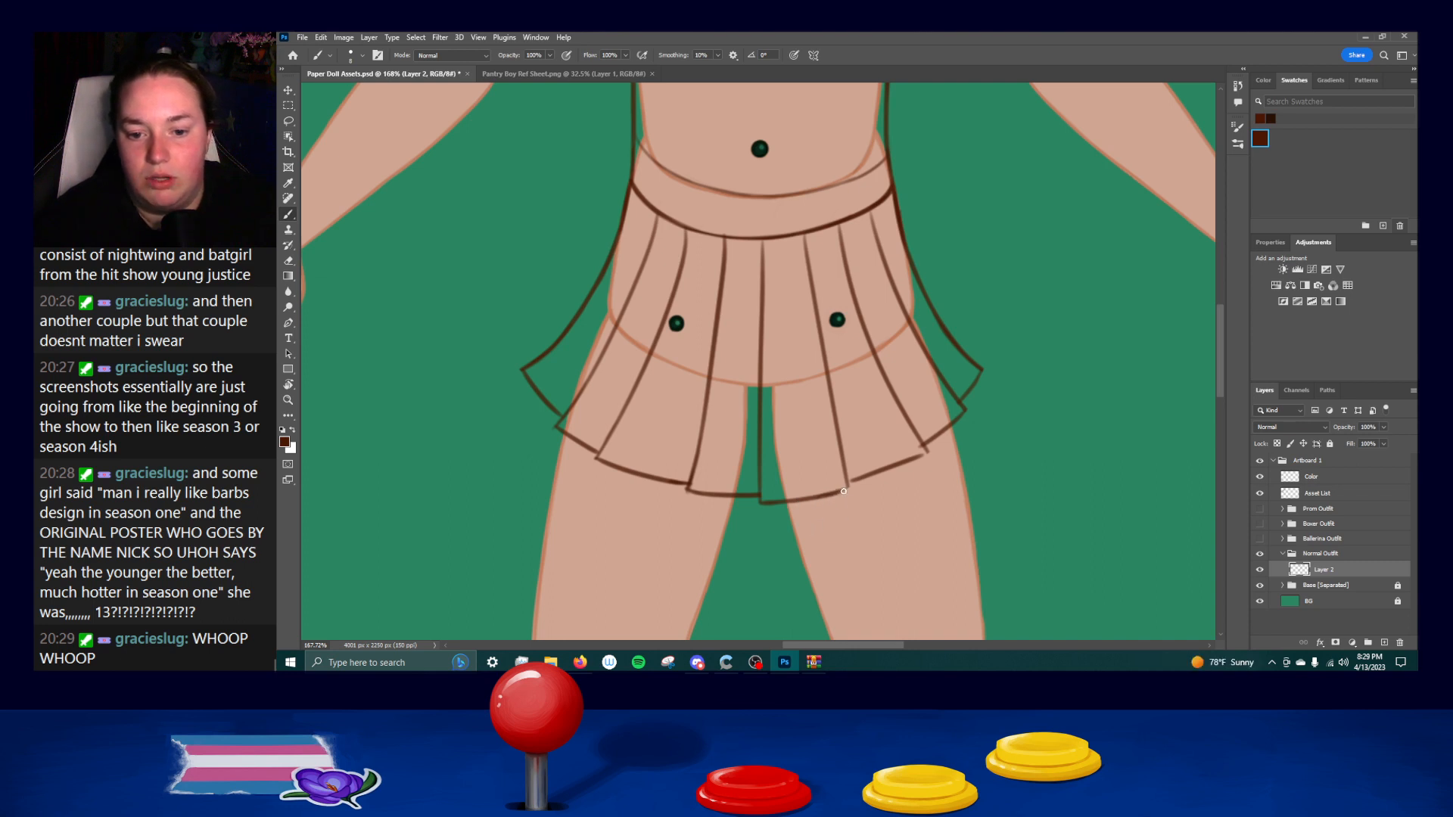
key(ctrl+z)
mouse_move(825, 497)
mouse_down()
mouse_move(848, 489)
mouse_move(826, 498)
mouse_up()
key(ctrl+z)
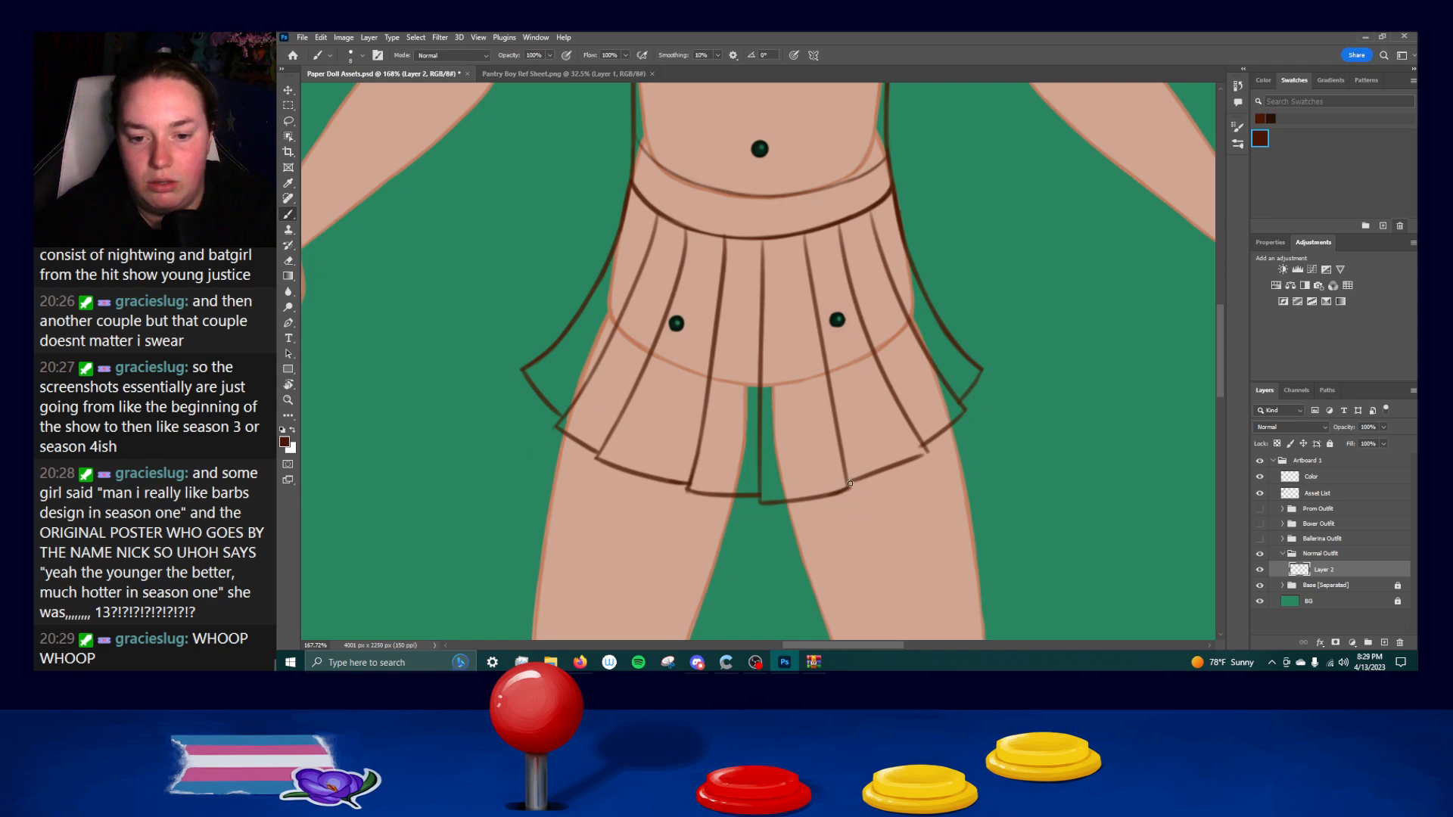
key(ctrl+z)
Erase the hem segment between the two pleat lines over the right thigh and redraw it as one smooth curve.
drag(928, 452, 872, 472)
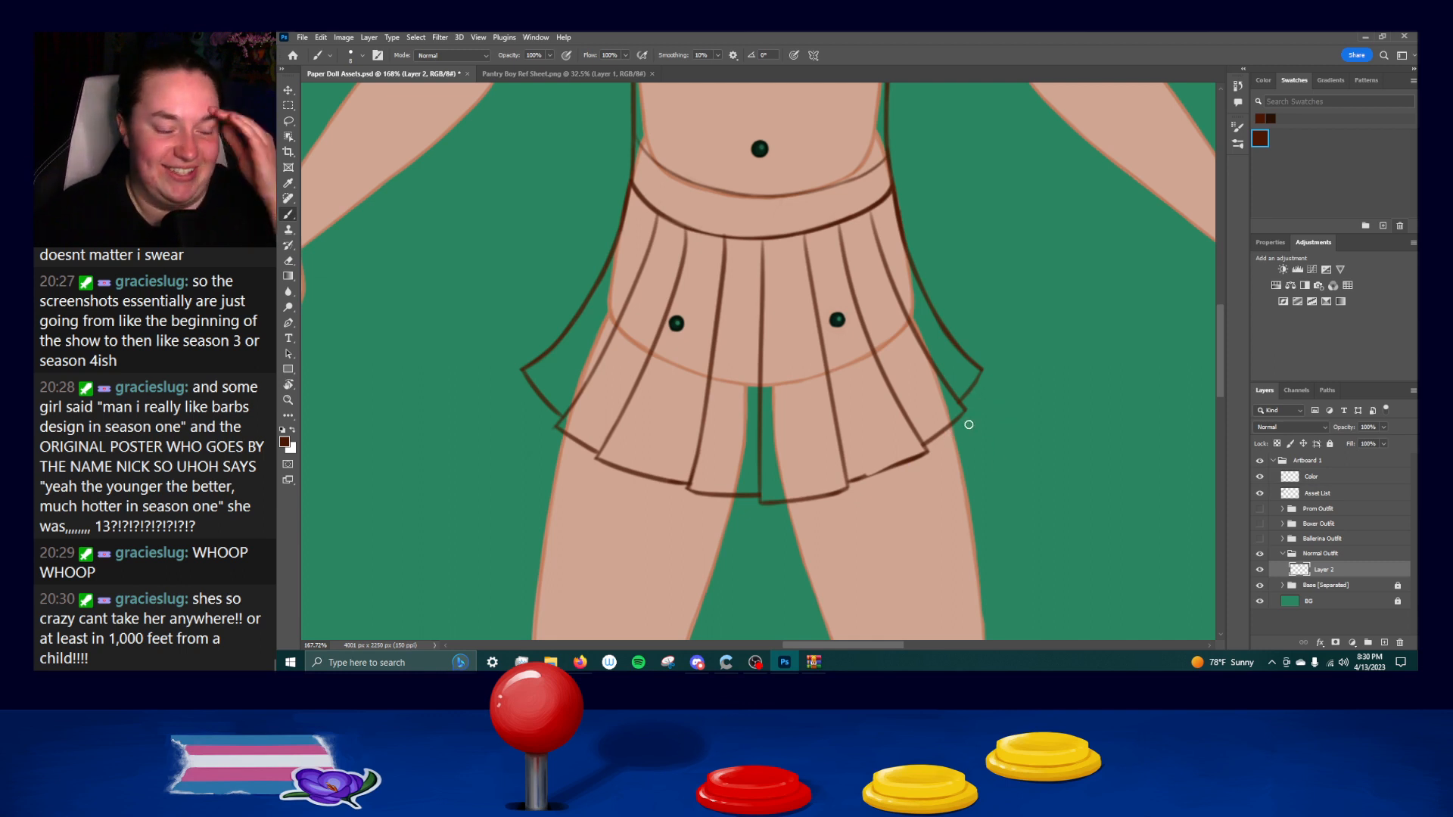
mouse_move(870, 474)
mouse_down()
mouse_move(856, 484)
mouse_move(921, 455)
mouse_up()
key(ctrl+z)
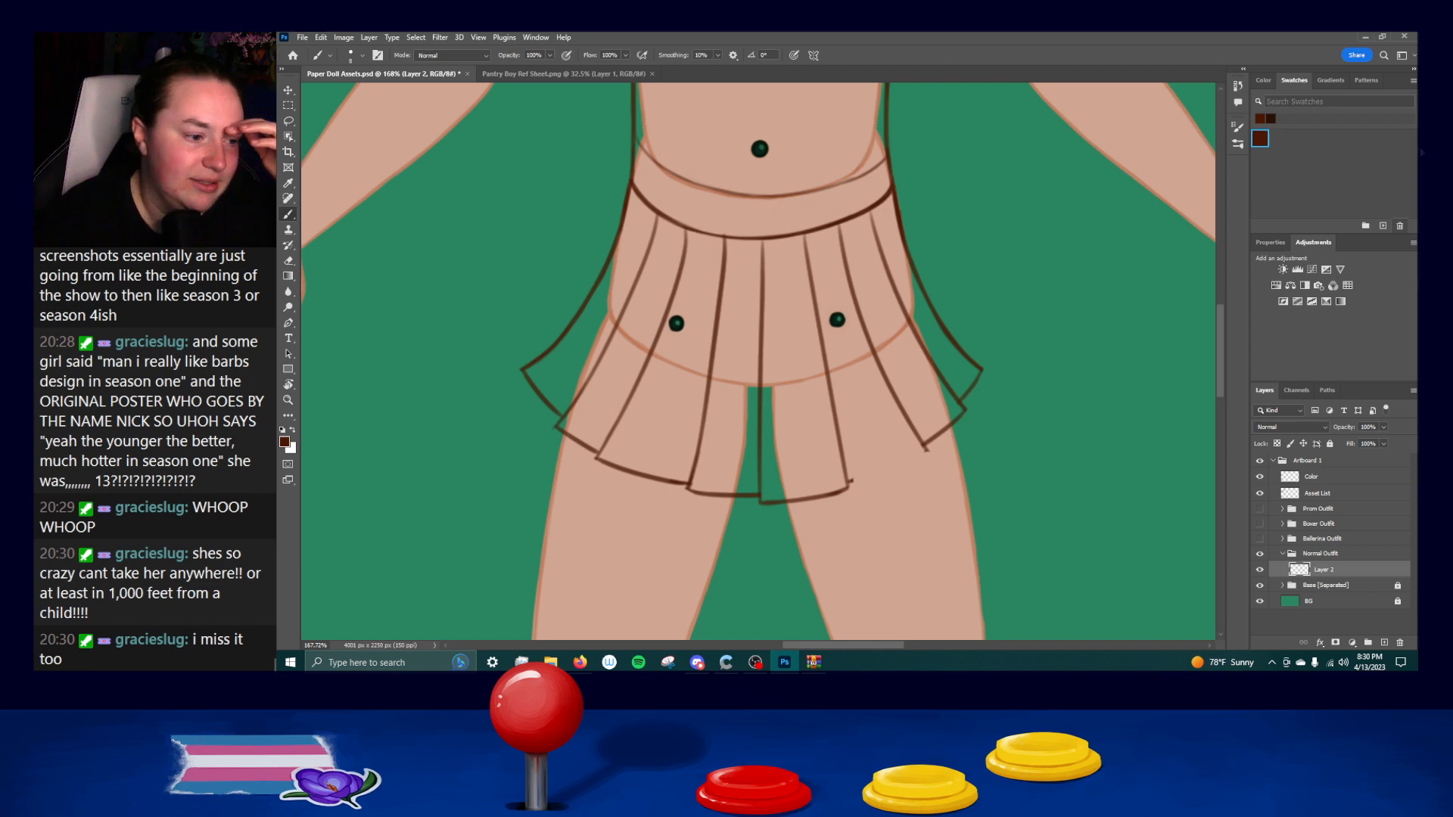
drag(850, 481, 922, 455)
key(ctrl+z)
key(ctrl+z)
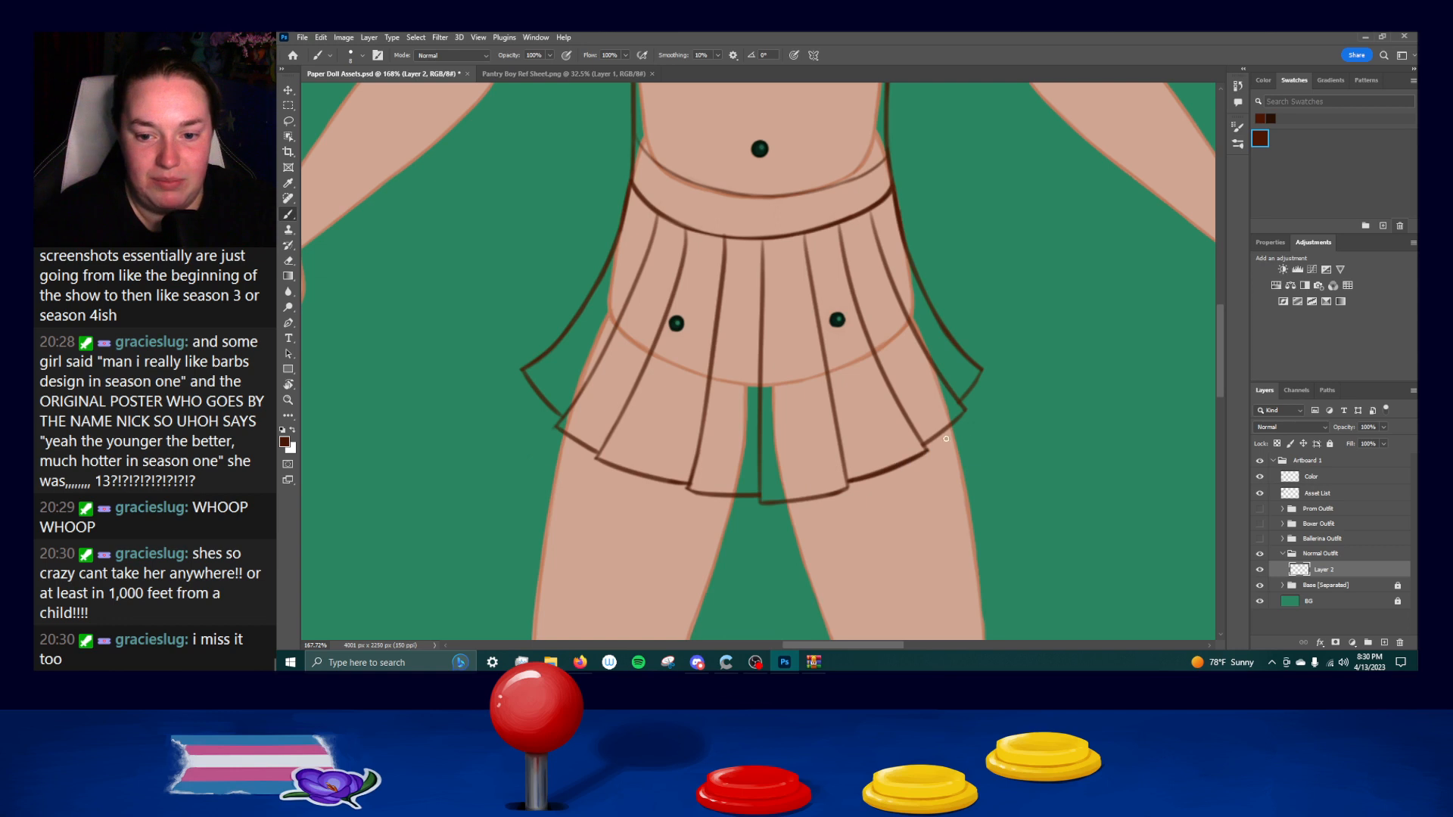
Reinforce the hem at the skirt's right end and along the segment right of the center pleat, undoing faulty strokes.
mouse_move(904, 417)
mouse_down()
mouse_move(926, 449)
mouse_move(965, 411)
mouse_move(927, 445)
mouse_up()
key(ctrl+z)
key(ctrl+z)
drag(983, 369, 961, 401)
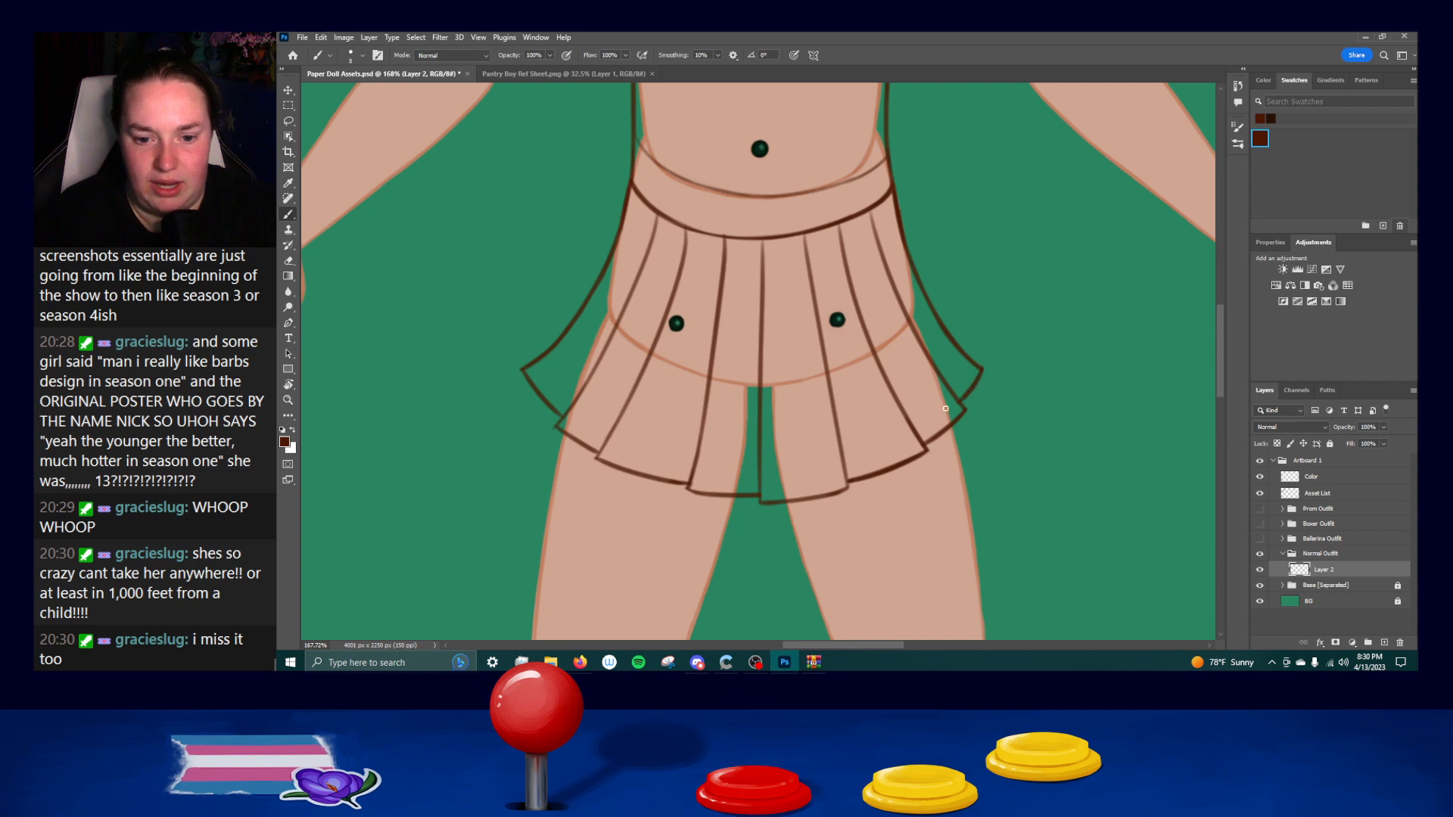
drag(686, 487, 848, 483)
key(ctrl+z)
key(ctrl+z)
drag(766, 502, 848, 488)
key(ctrl+z)
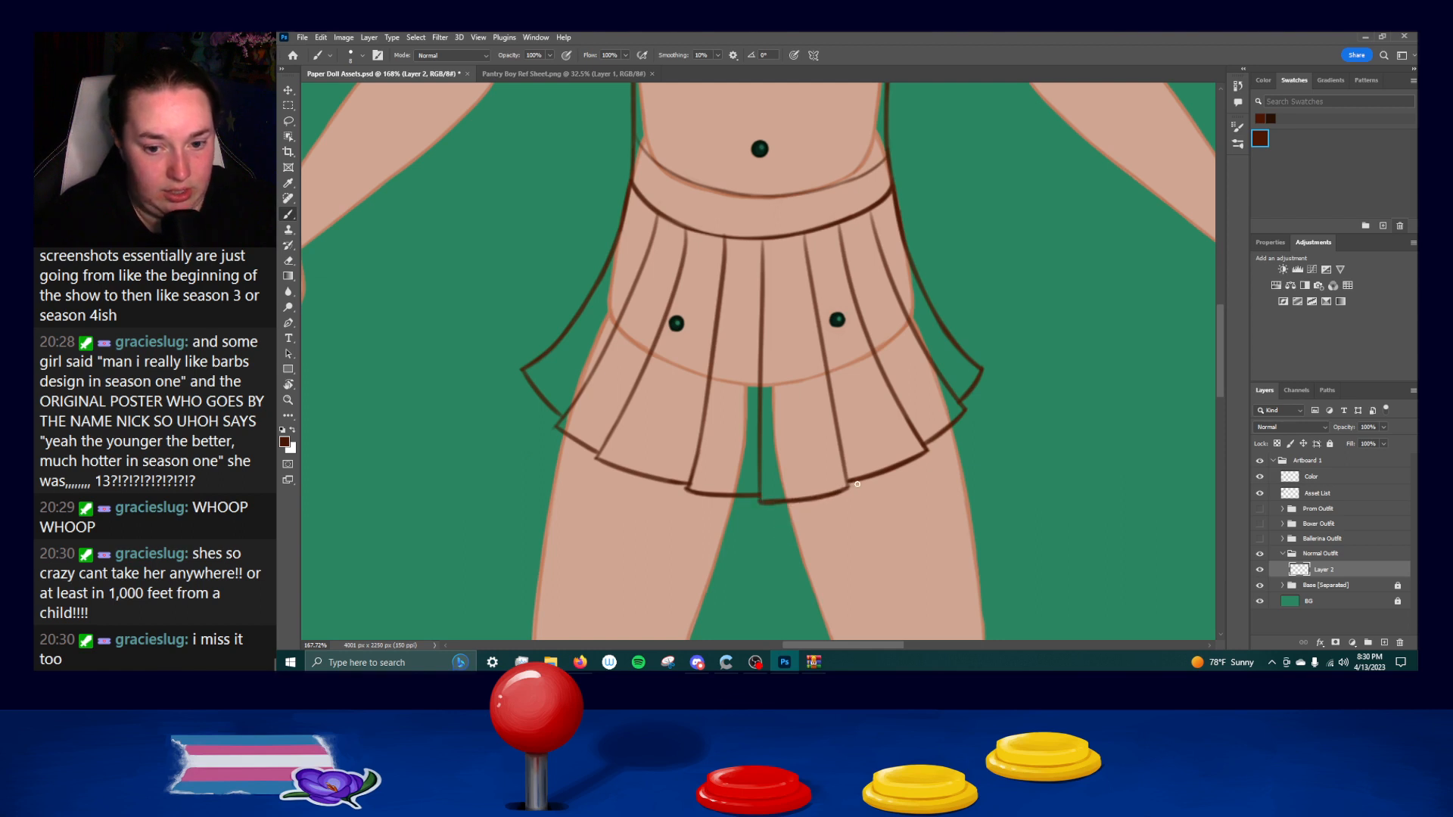
drag(762, 505, 846, 487)
drag(760, 502, 852, 490)
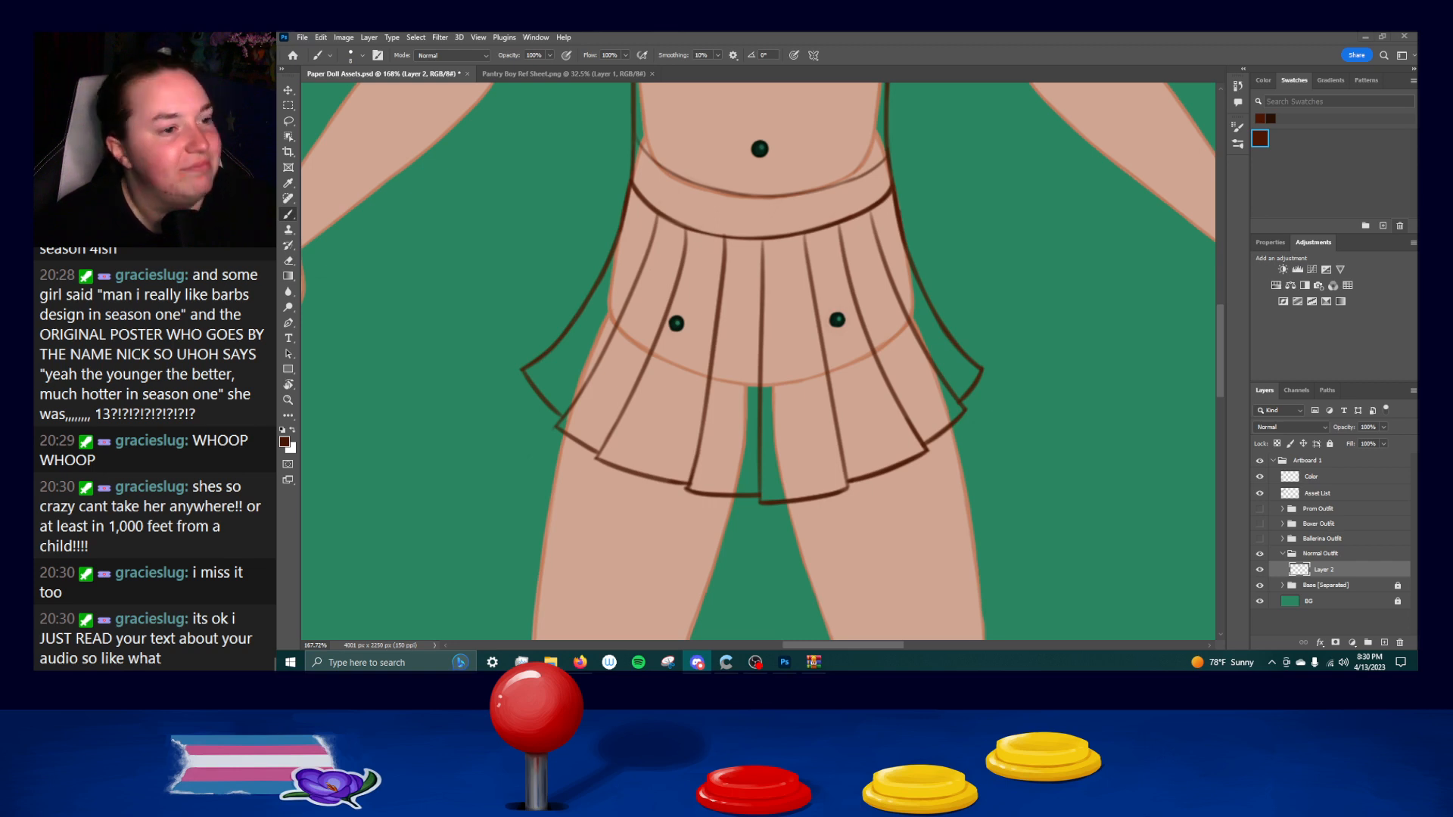
Ink the left armhole seam of the shirt, curving from the shoulder beside the collar down to the torso's side line.
key(alt+Tab)
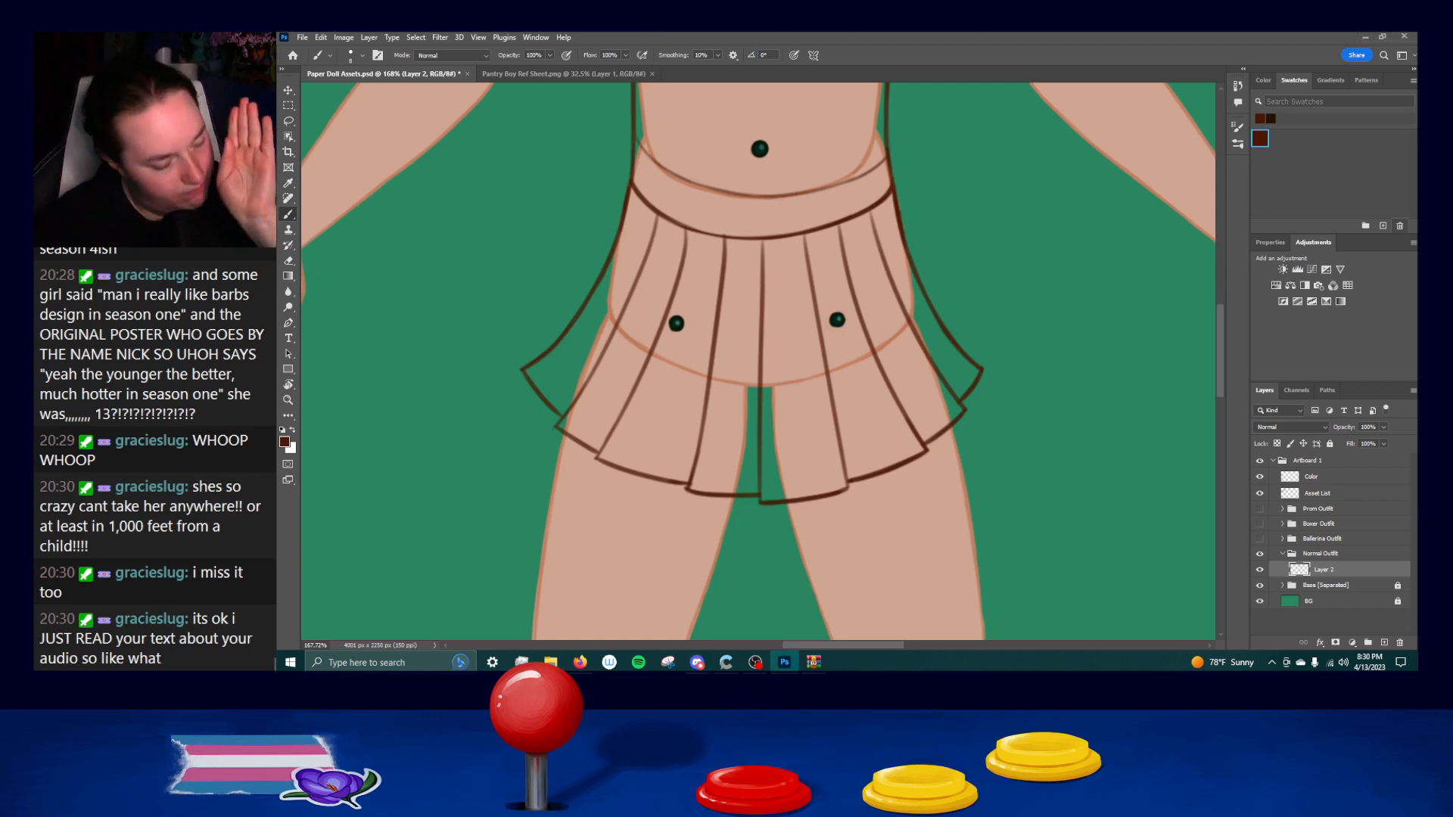
drag(1036, 325, 1026, 588)
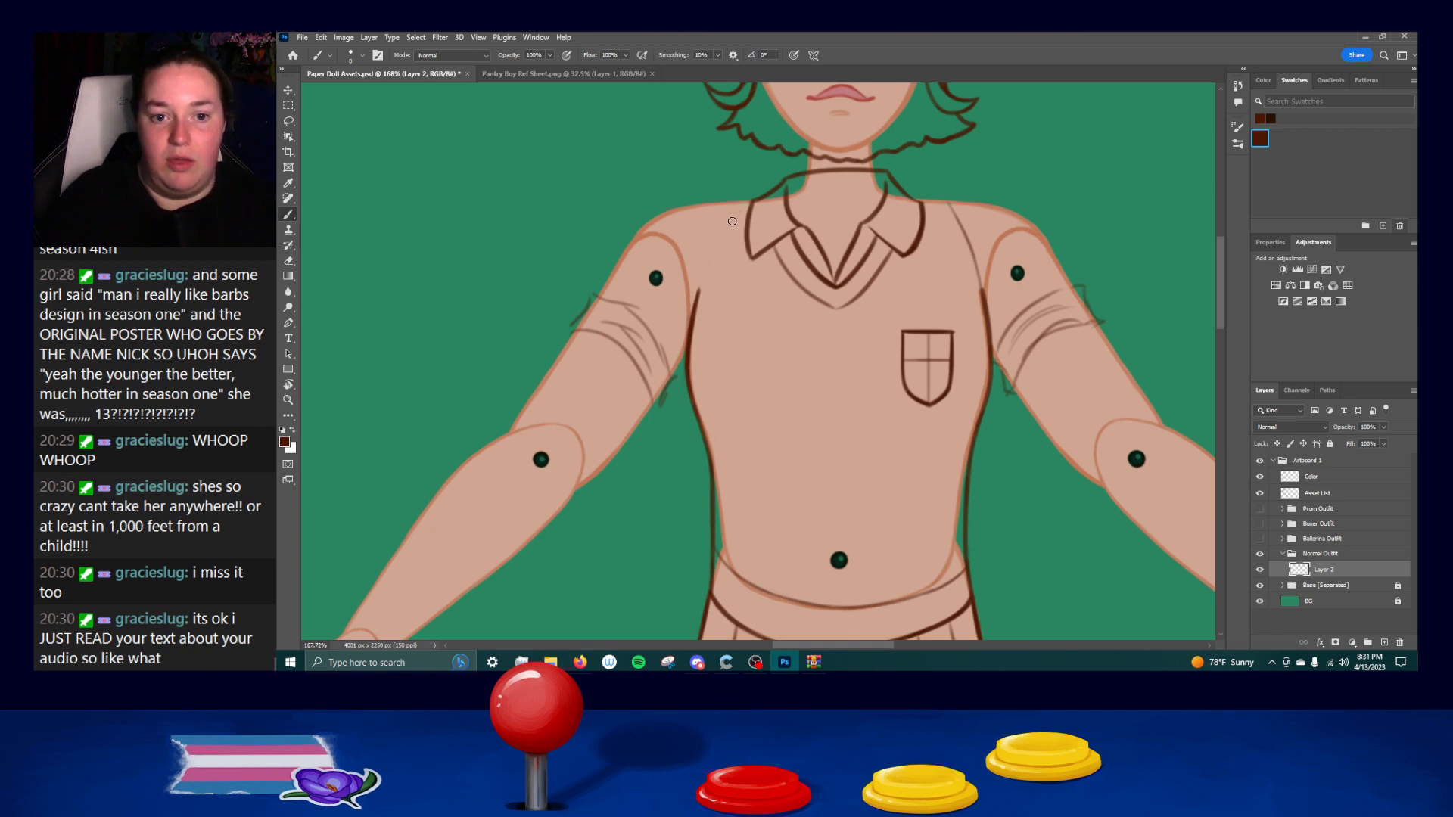
drag(720, 227, 697, 288)
key(ctrl+z)
key(ctrl+z)
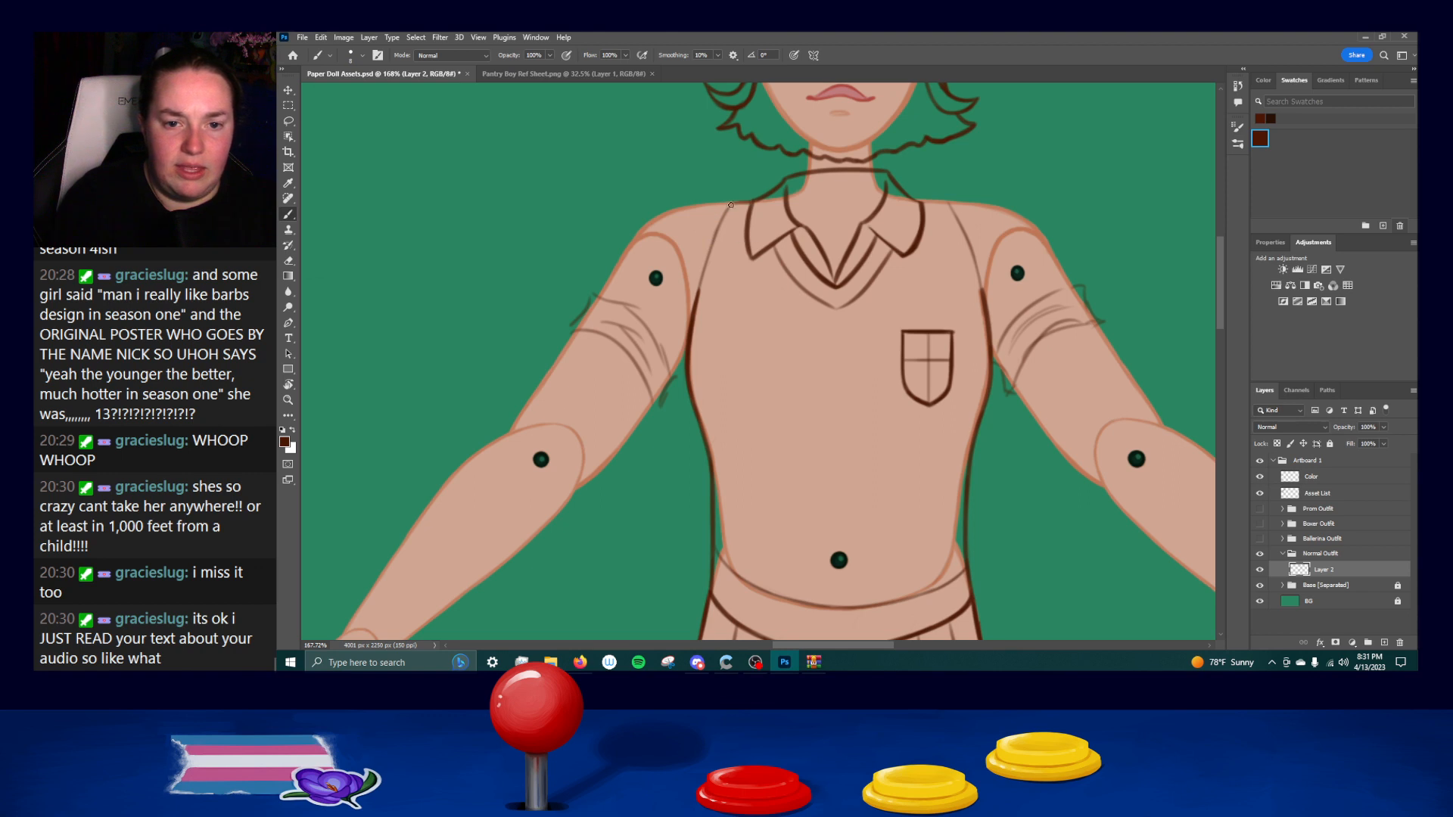
Ink the left sleeve's outer edge above the cuff and the short underarm line, undoing faulty strokes and the accidental layer shift.
drag(598, 303, 642, 235)
key(ctrl+z)
drag(598, 300, 641, 233)
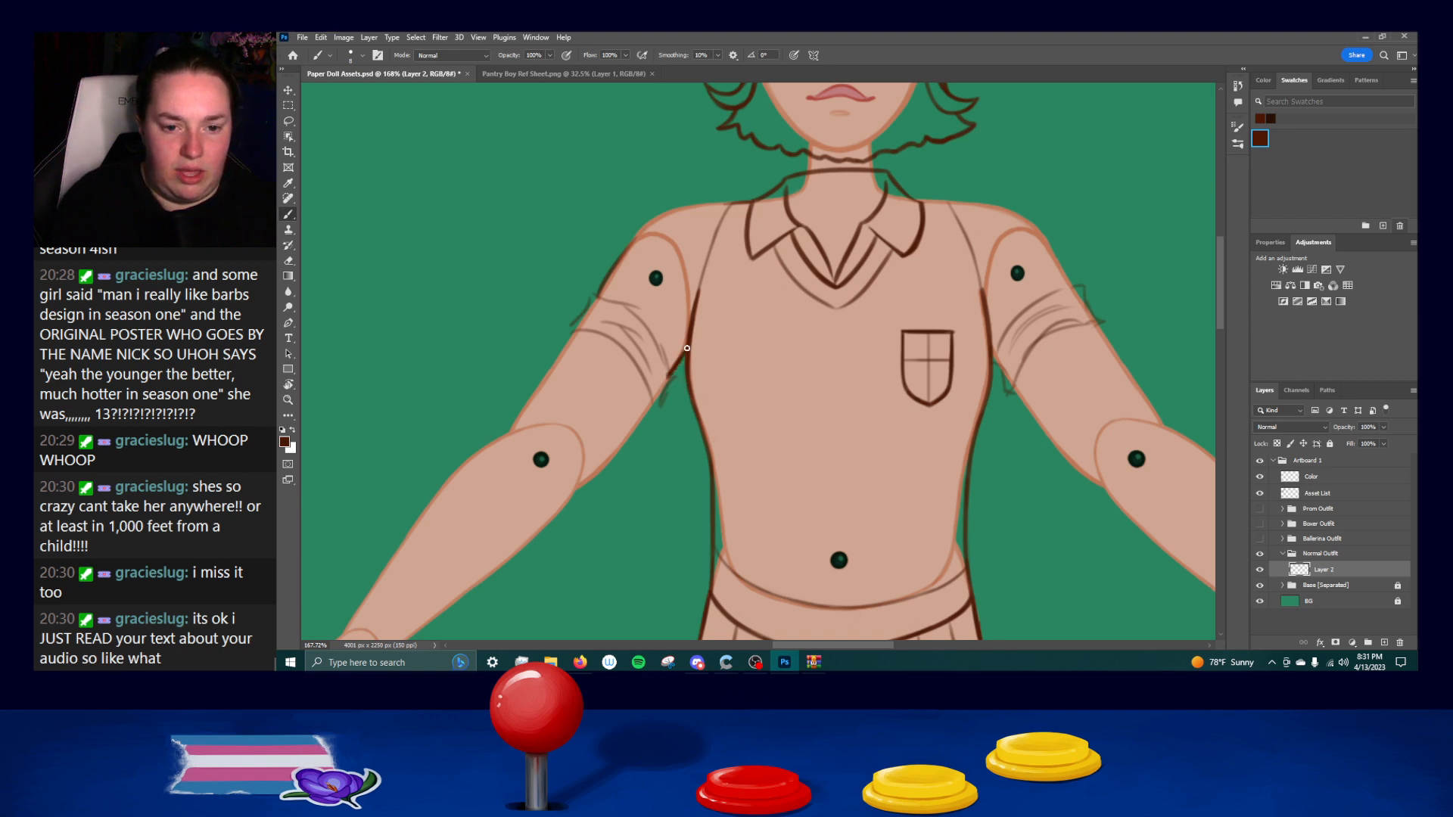
drag(598, 298, 647, 221)
key(ctrl+z)
mouse_move(613, 267)
mouse_down()
mouse_move(663, 212)
mouse_move(693, 208)
mouse_up()
key(ctrl+z)
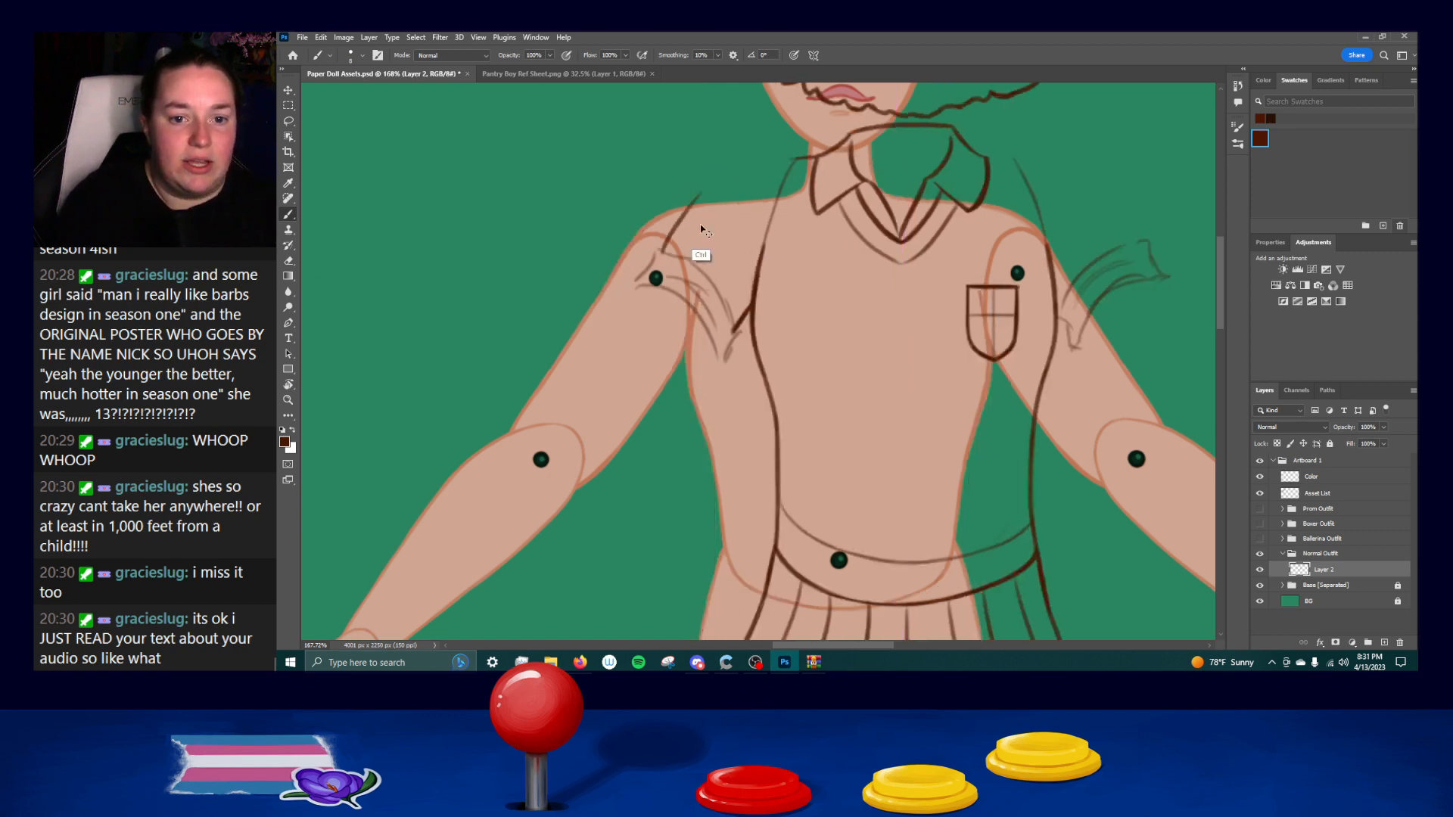
Ink the left shoulder line from the collar over the shoulder to the sleeve's outer edge, redoing faulty strokes.
key(ctrl+z)
mouse_move(605, 279)
mouse_down()
mouse_move(671, 210)
mouse_move(720, 201)
mouse_up()
key(ctrl+z)
key(ctrl+z)
key(ctrl+z)
key(ctrl+z)
mouse_move(638, 231)
mouse_down()
mouse_move(675, 208)
mouse_move(770, 201)
mouse_move(656, 216)
mouse_move(727, 203)
mouse_up()
key(ctrl+z)
key(ctrl+z)
key(ctrl+z)
key(ctrl+z)
key(ctrl+z)
Rework the left sleeve's outer edge between shoulder and cuff, cleaning up its line thickness.
drag(645, 226, 602, 295)
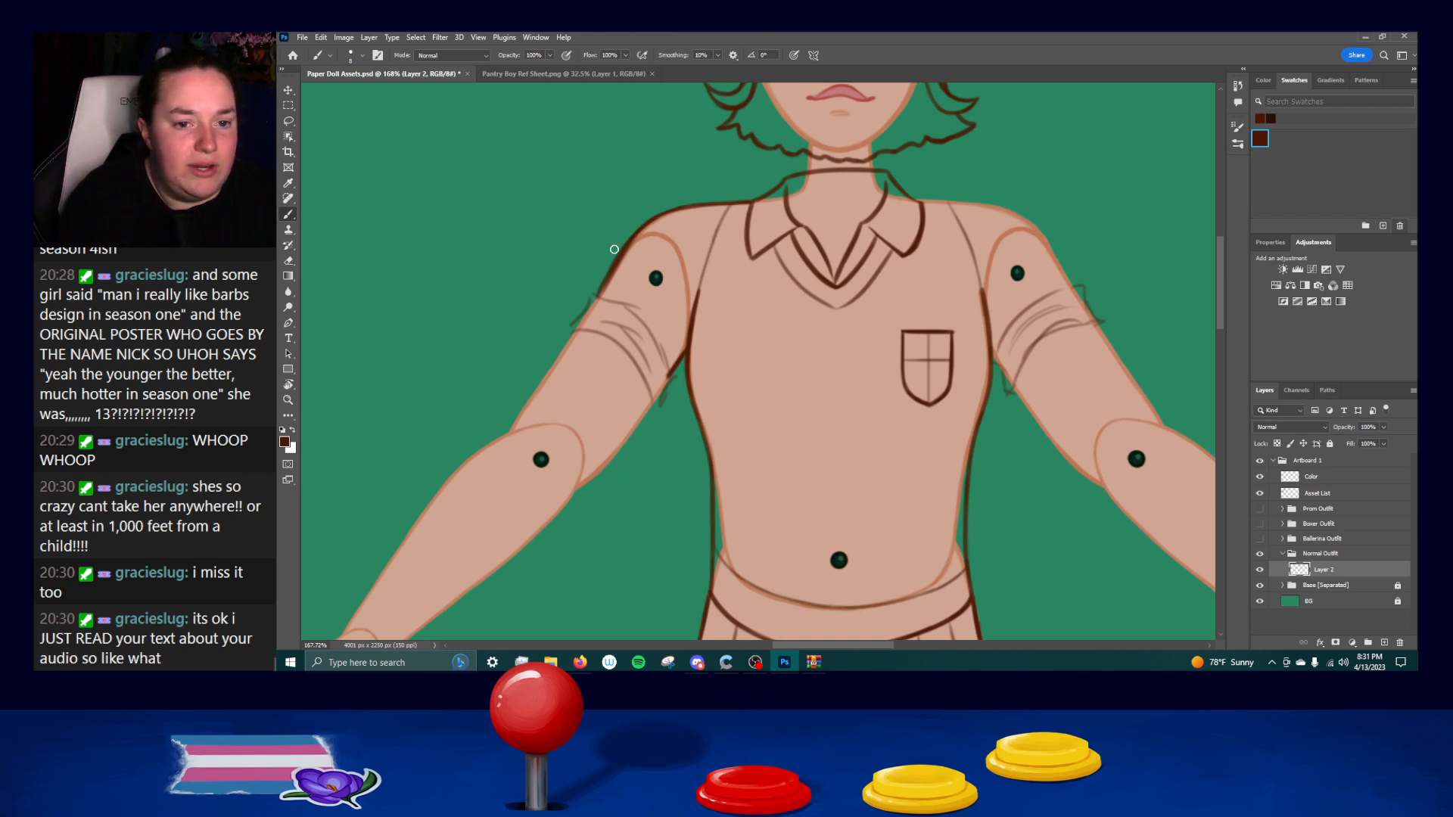
drag(636, 236, 597, 297)
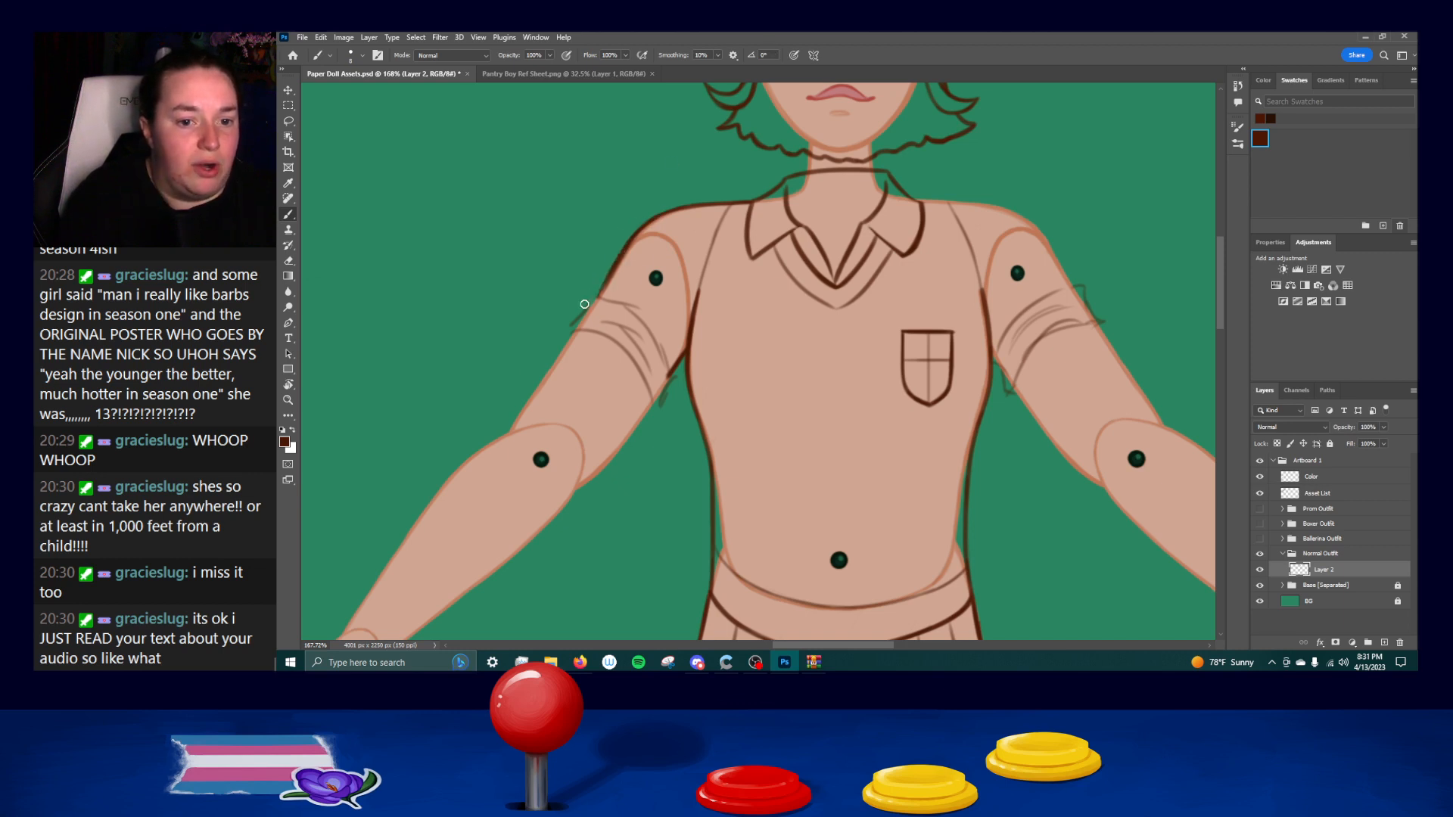
key(ctrl+z)
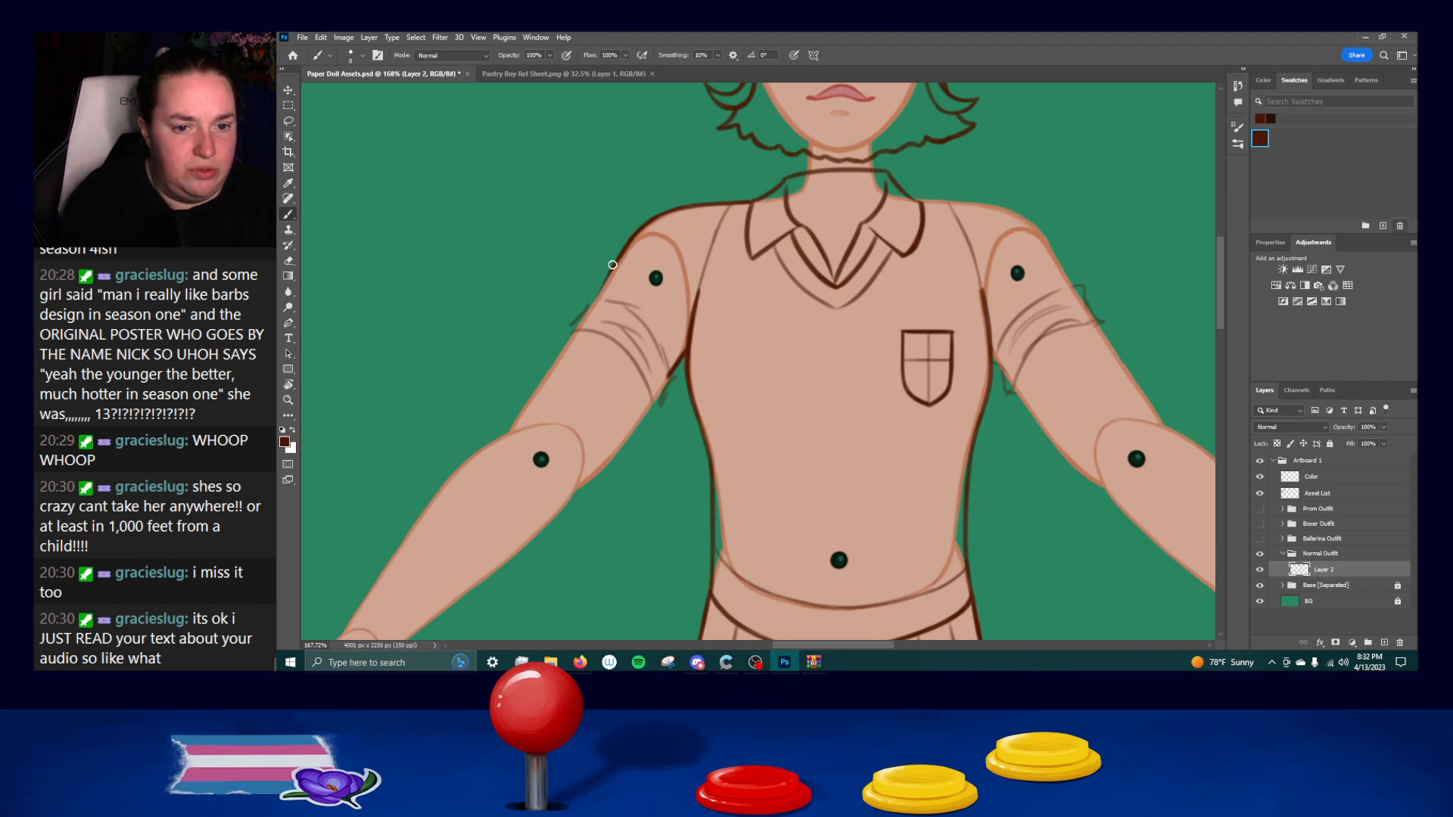
key(ctrl+z)
Ink the left cuff's curved upper edge and its short flared side edges, redoing faulty strokes.
mouse_move(622, 256)
mouse_down()
mouse_move(592, 299)
mouse_move(606, 299)
mouse_move(622, 253)
mouse_move(596, 291)
mouse_move(612, 271)
mouse_move(599, 295)
mouse_move(635, 314)
mouse_move(672, 369)
mouse_move(662, 333)
mouse_move(672, 377)
mouse_up()
key(ctrl+z)
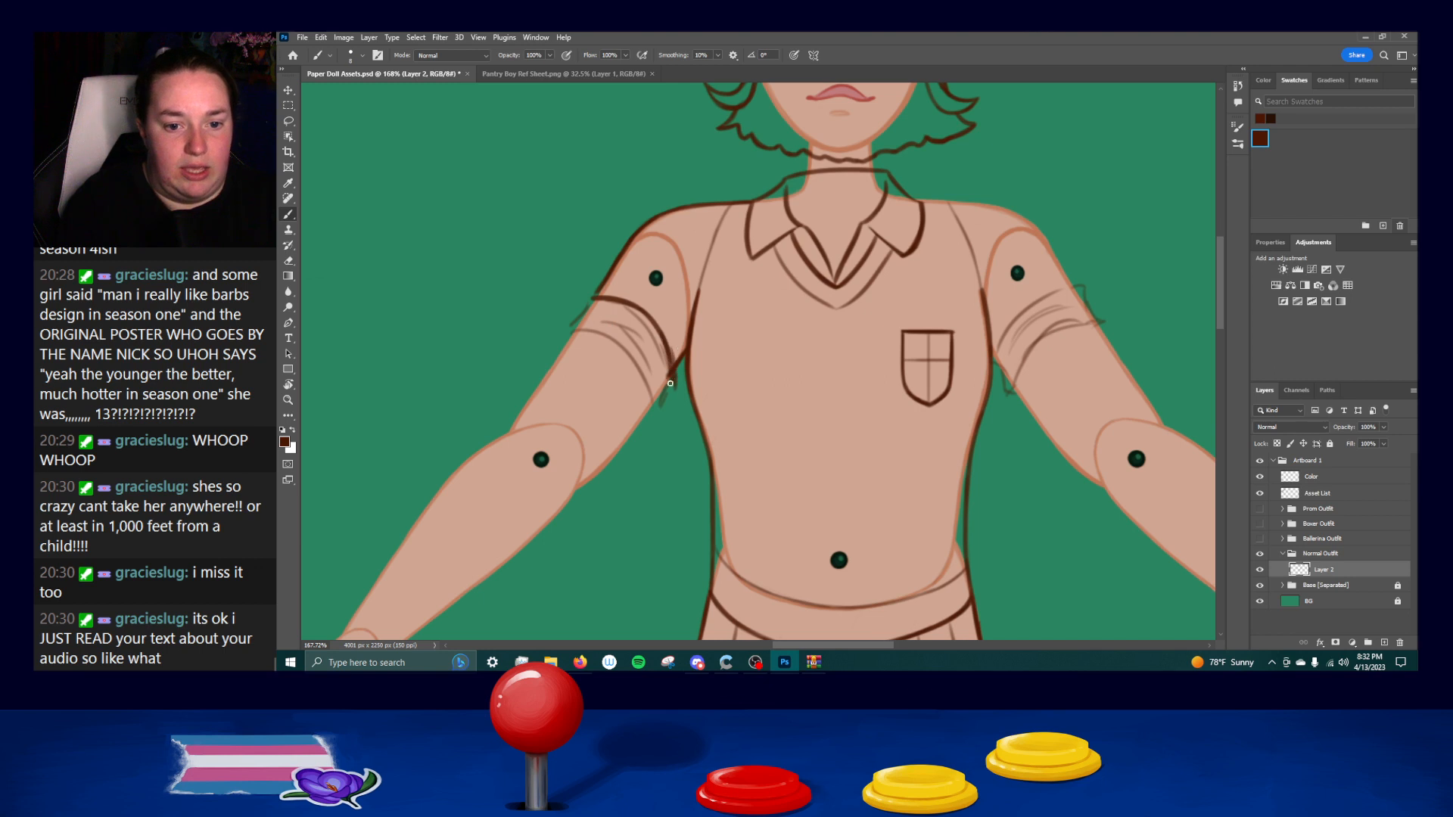
drag(582, 301, 563, 333)
key(ctrl+z)
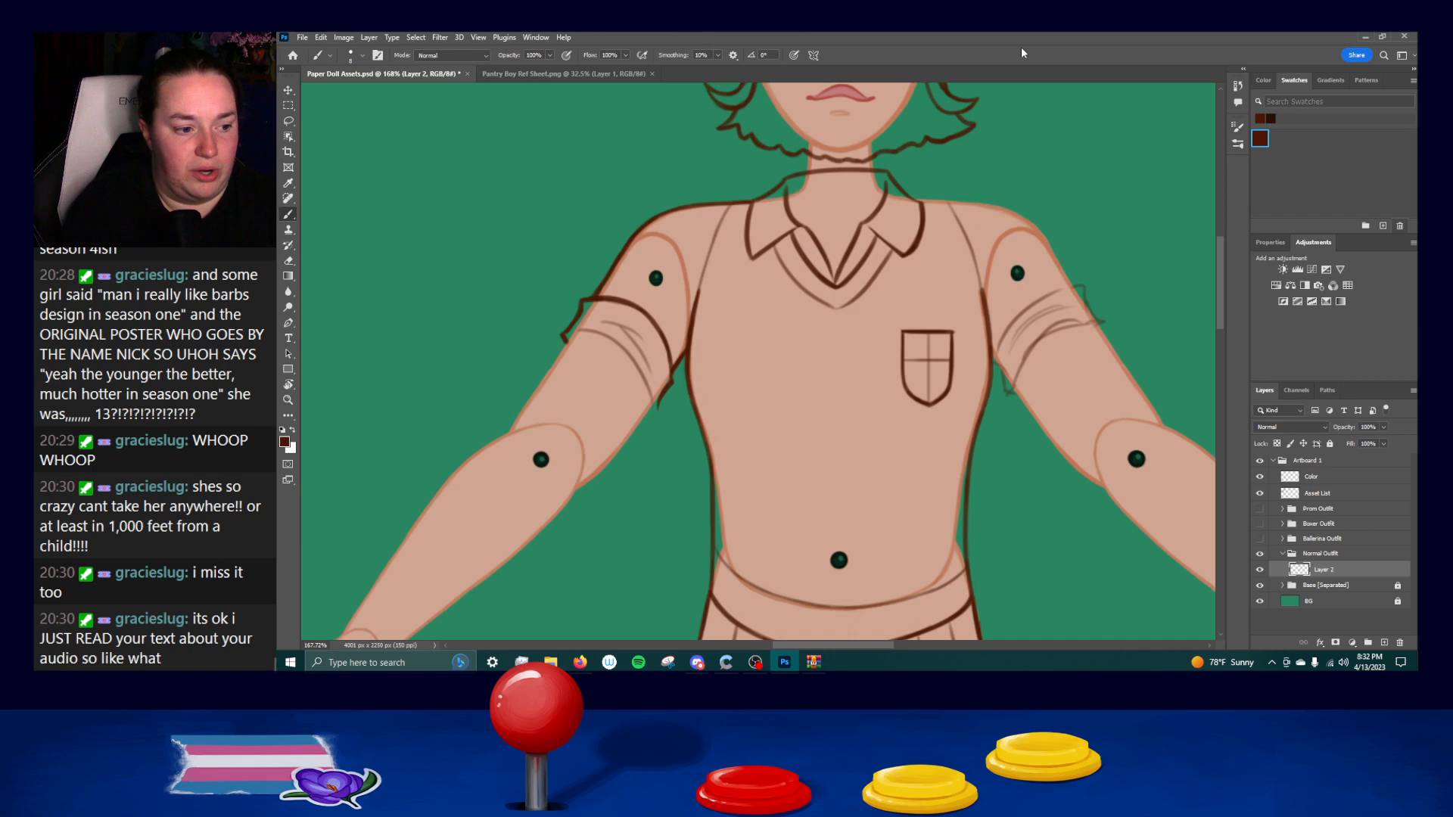
key(ctrl+z)
drag(667, 346, 670, 375)
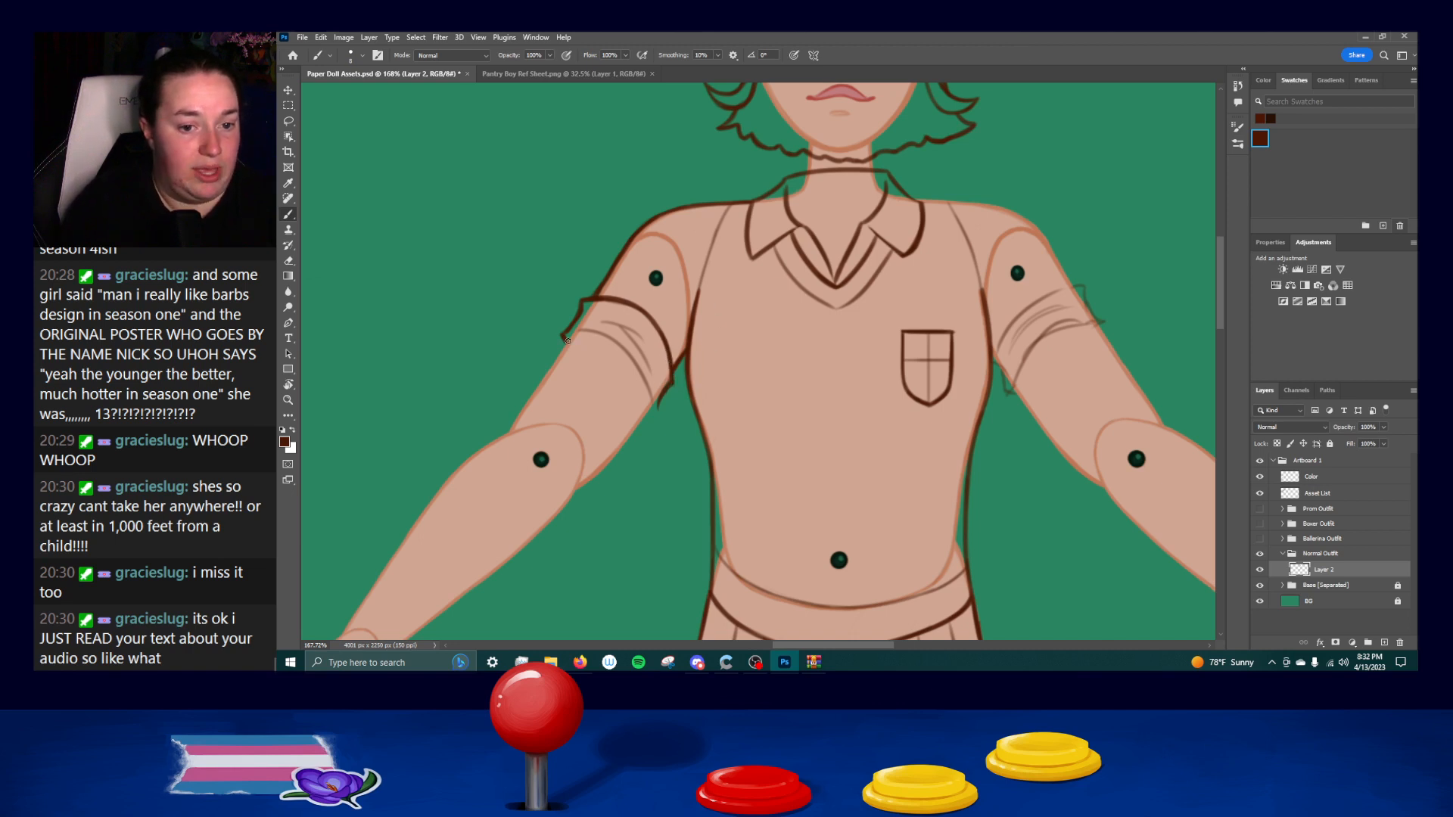
drag(577, 320, 566, 335)
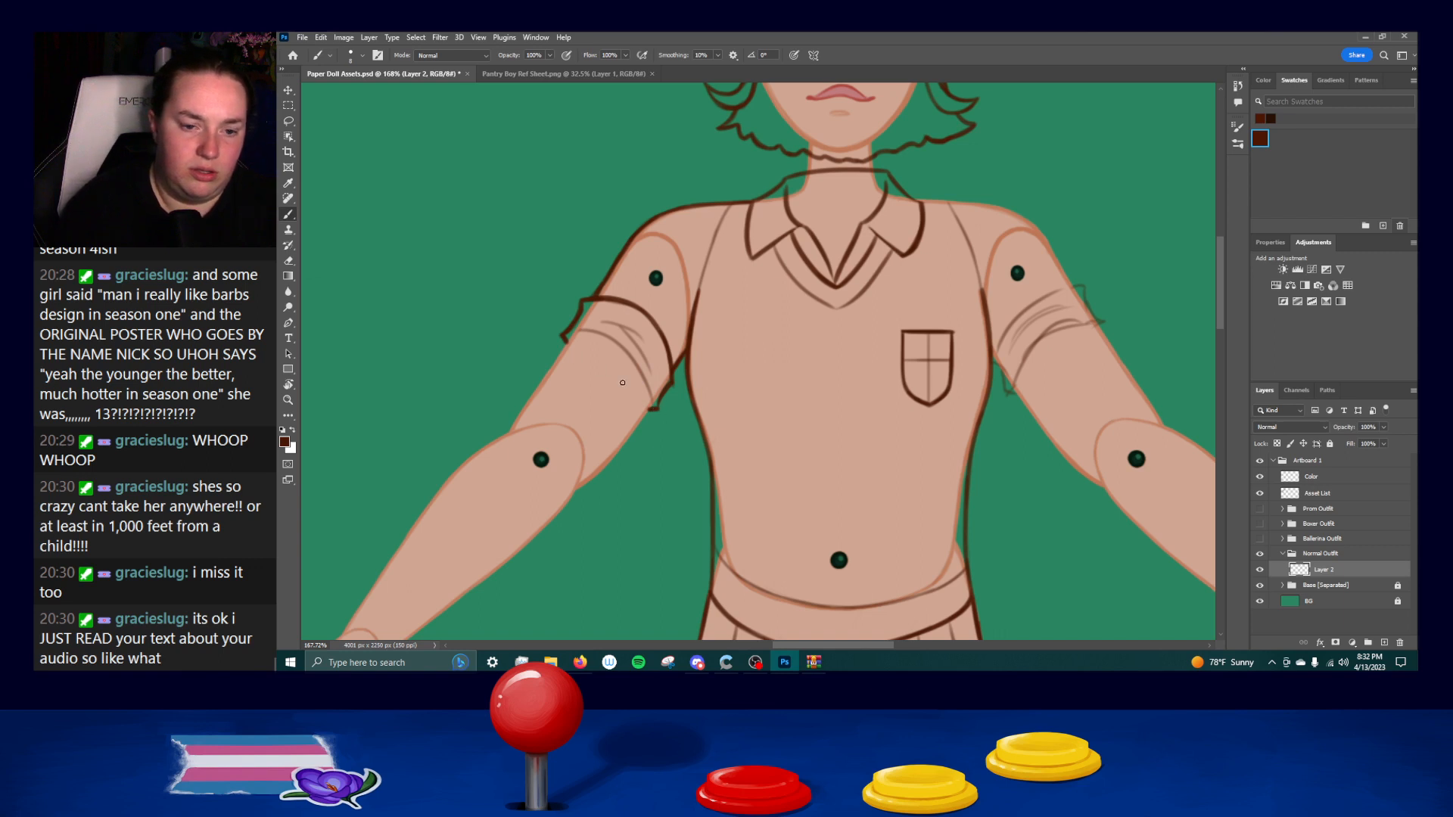
Ink the left cuff's bottom edge as one curve joining the two side corners, undoing faulty strokes.
drag(568, 345, 628, 400)
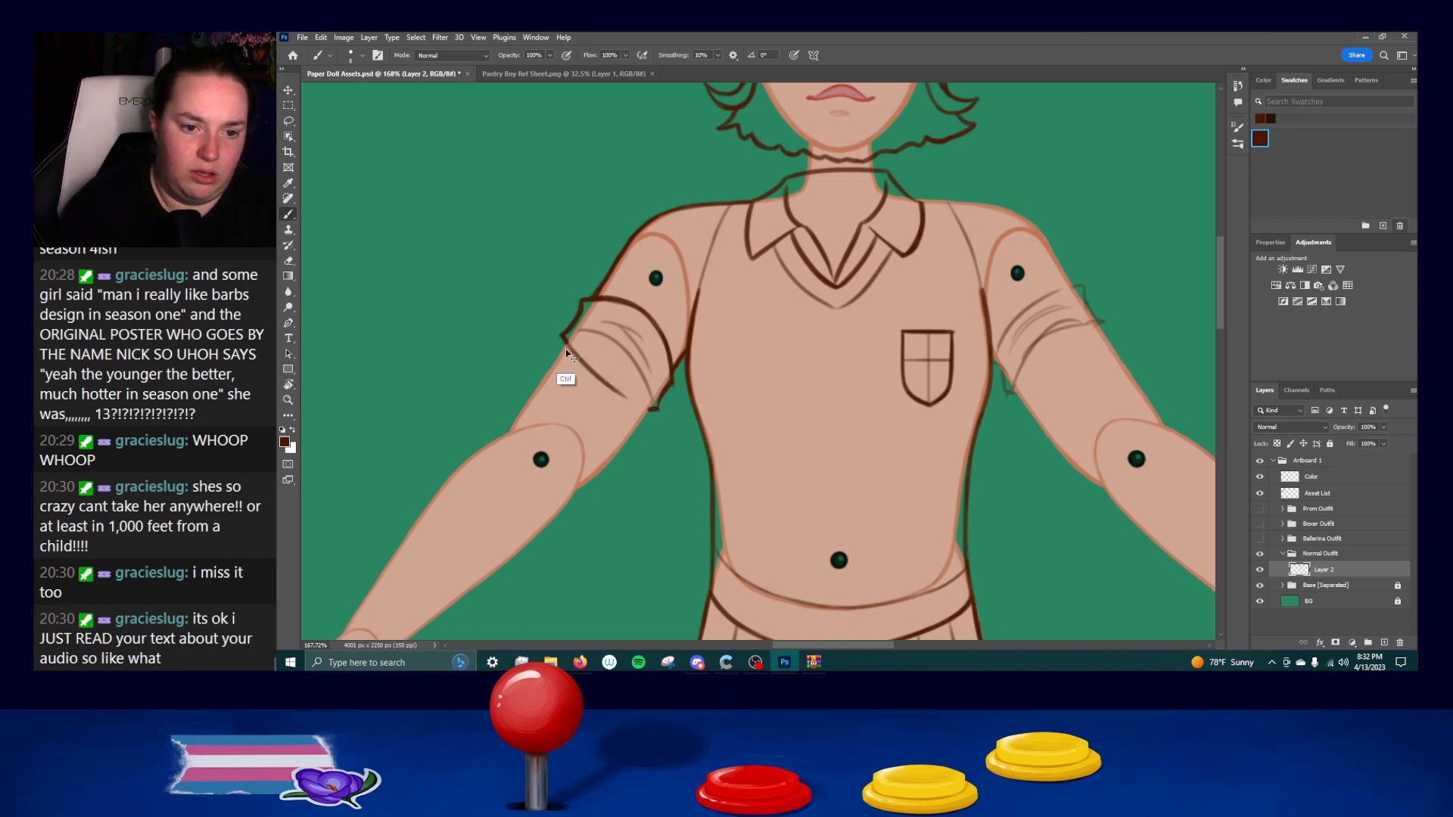
key(ctrl+z)
drag(565, 343, 629, 402)
key(ctrl+z)
drag(566, 343, 628, 399)
key(ctrl+z)
drag(565, 341, 657, 403)
key(ctrl+z)
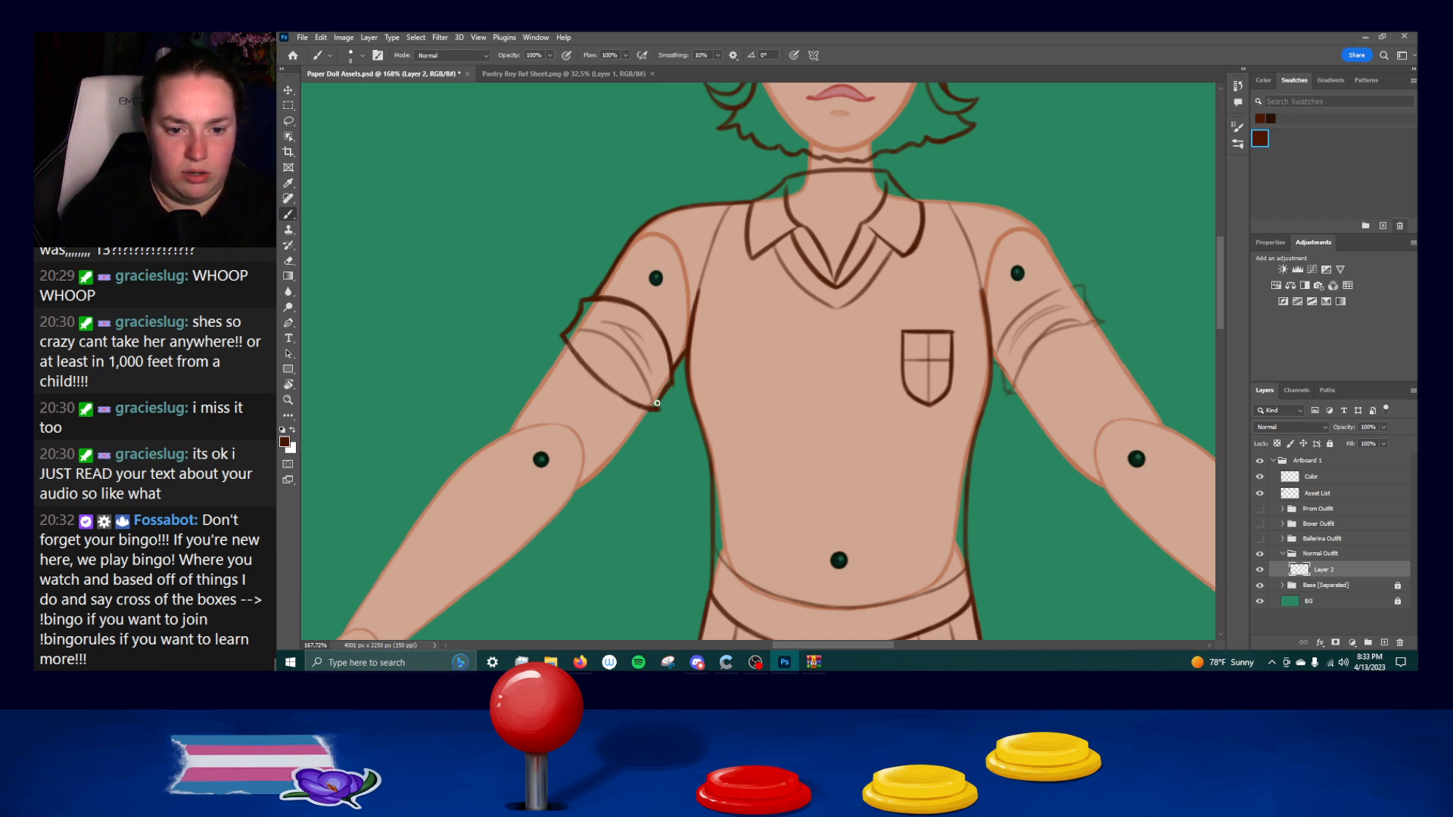
drag(563, 340, 659, 410)
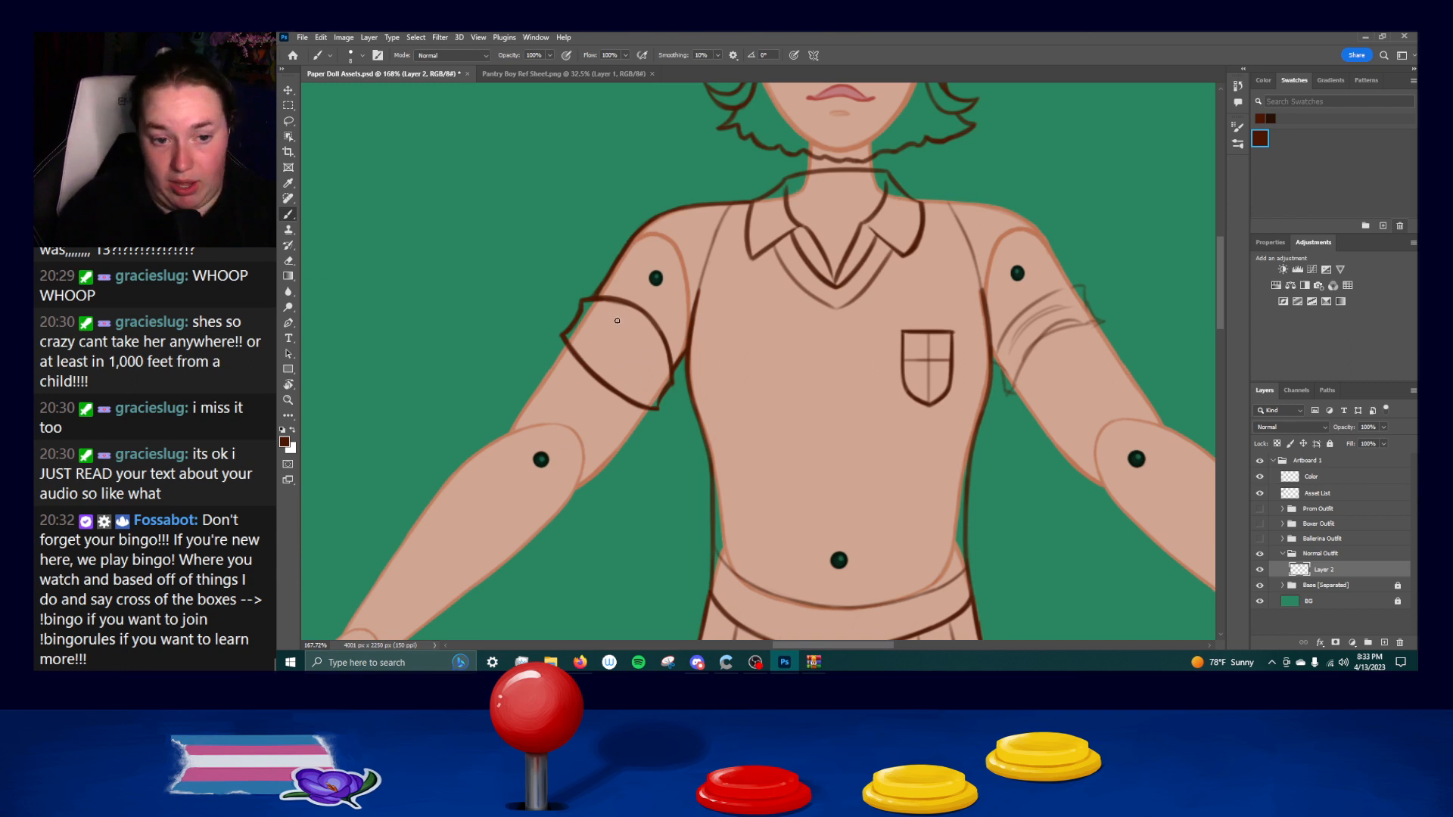
Ink the inner opening curve of the left cuff and the fold lines across it, redoing faulty strokes.
drag(567, 333, 658, 408)
key(ctrl+z)
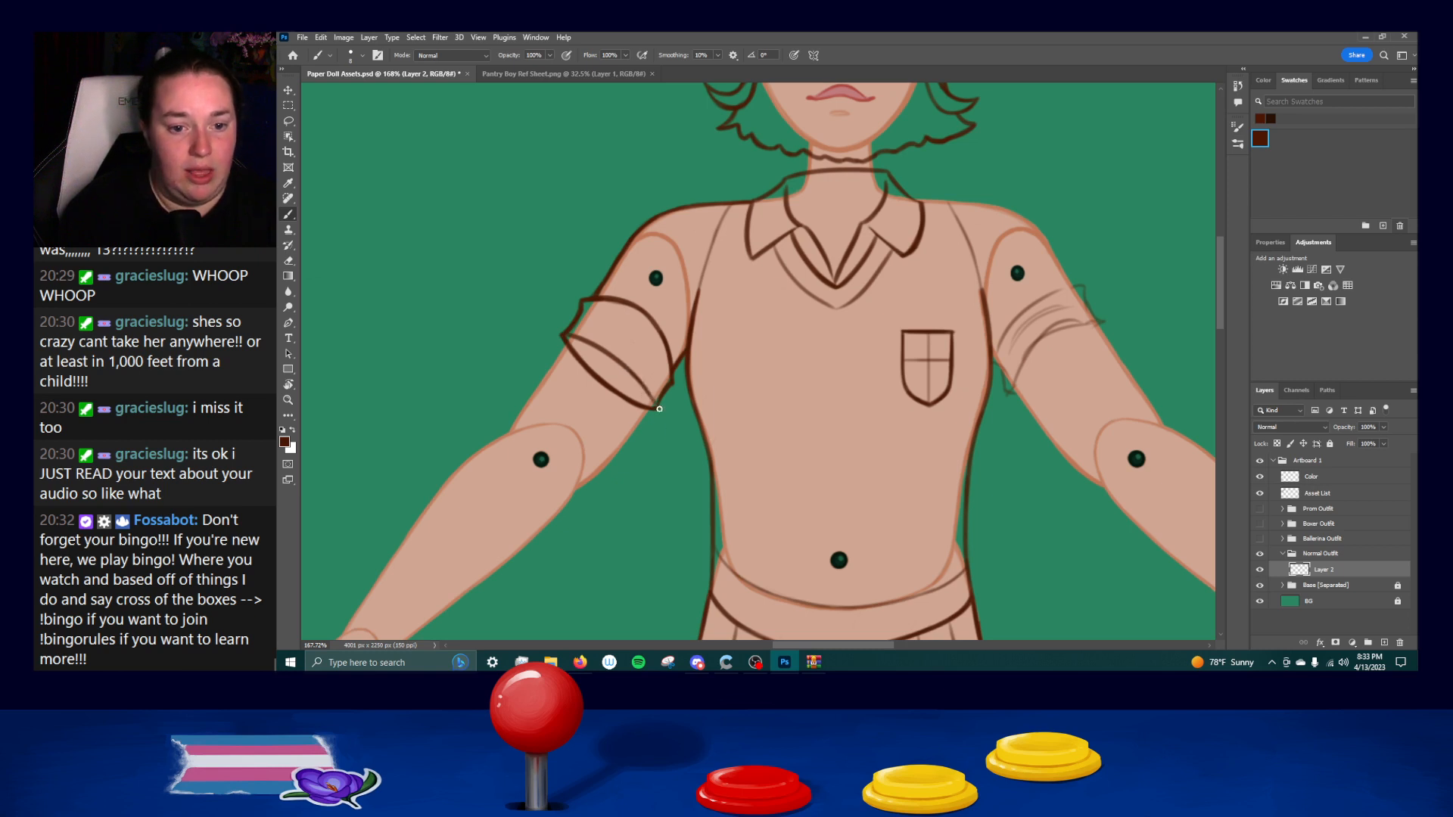
drag(594, 318, 654, 363)
drag(596, 320, 656, 367)
key(ctrl+z)
key(ctrl+z)
drag(592, 319, 651, 369)
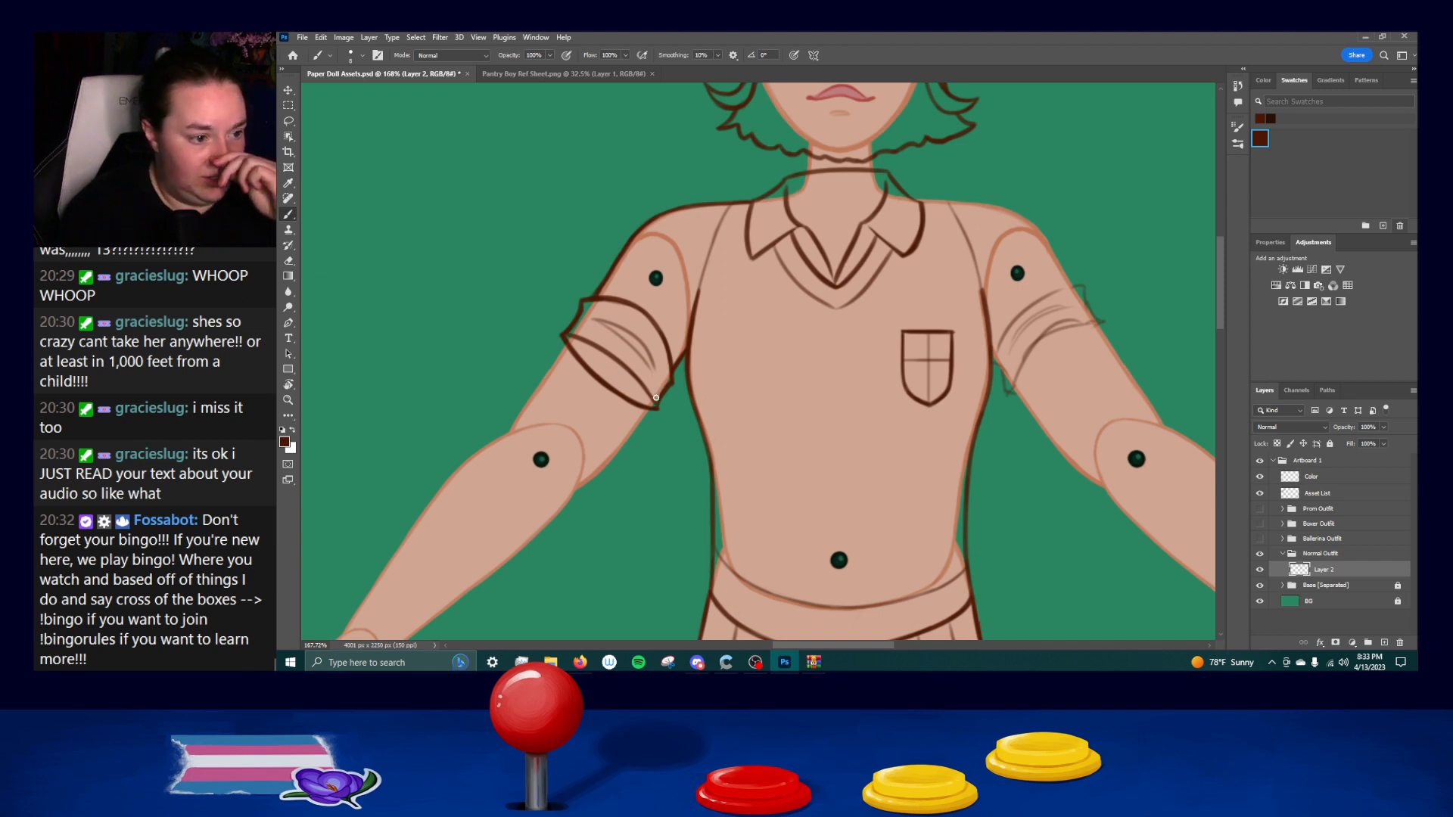
Ink the right shoulder line from the collar over the shoulder and down the sleeve's outer edge, redoing faulty strokes.
drag(1081, 385, 859, 387)
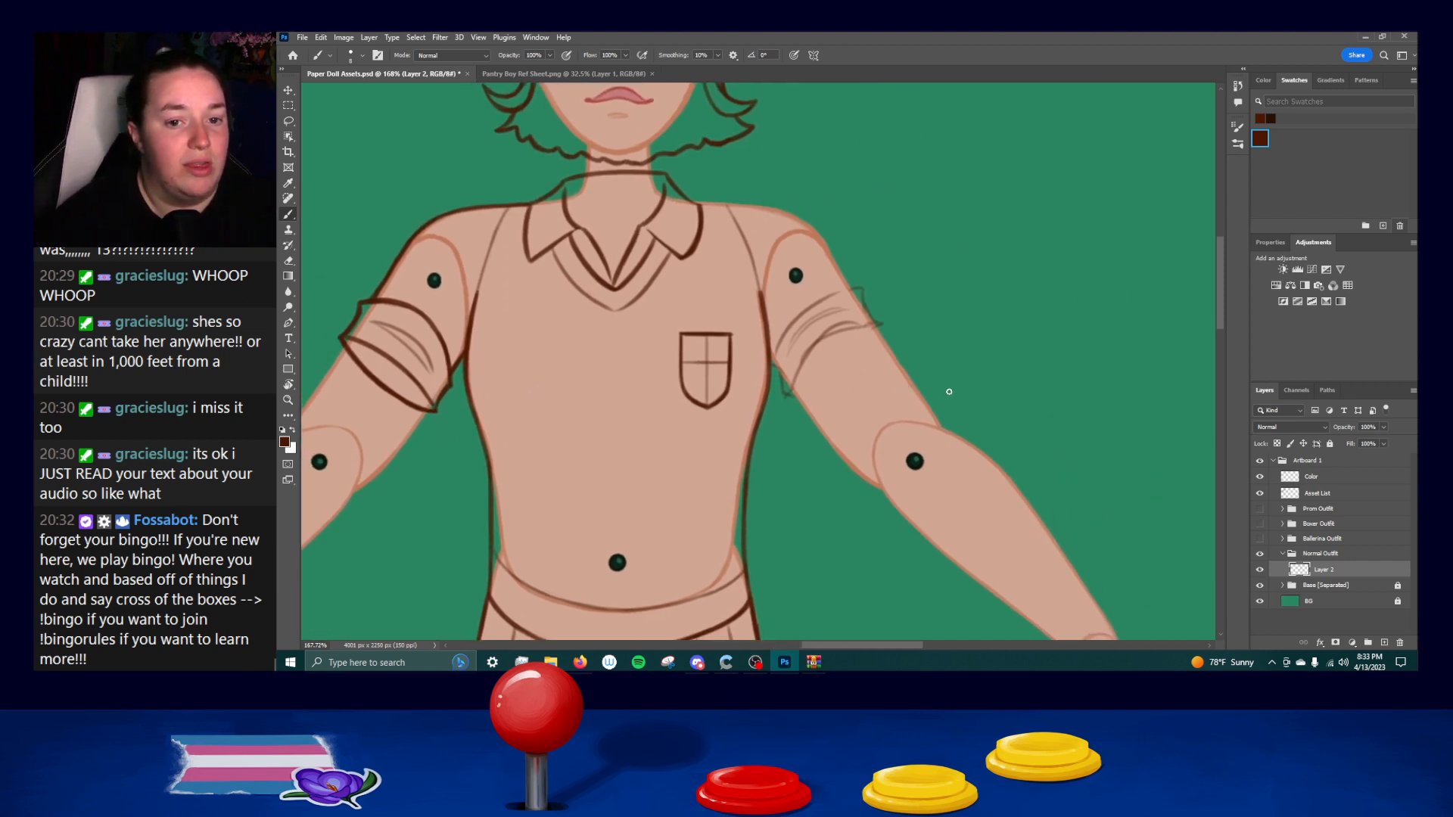
mouse_move(698, 203)
mouse_down()
mouse_move(803, 222)
mouse_move(846, 274)
mouse_up()
key(ctrl+z)
key(ctrl+z)
key(ctrl+z)
key(ctrl+z)
key(ctrl+z)
drag(796, 218, 847, 273)
key(ctrl+z)
drag(798, 222, 847, 275)
key(ctrl+z)
drag(797, 216, 851, 290)
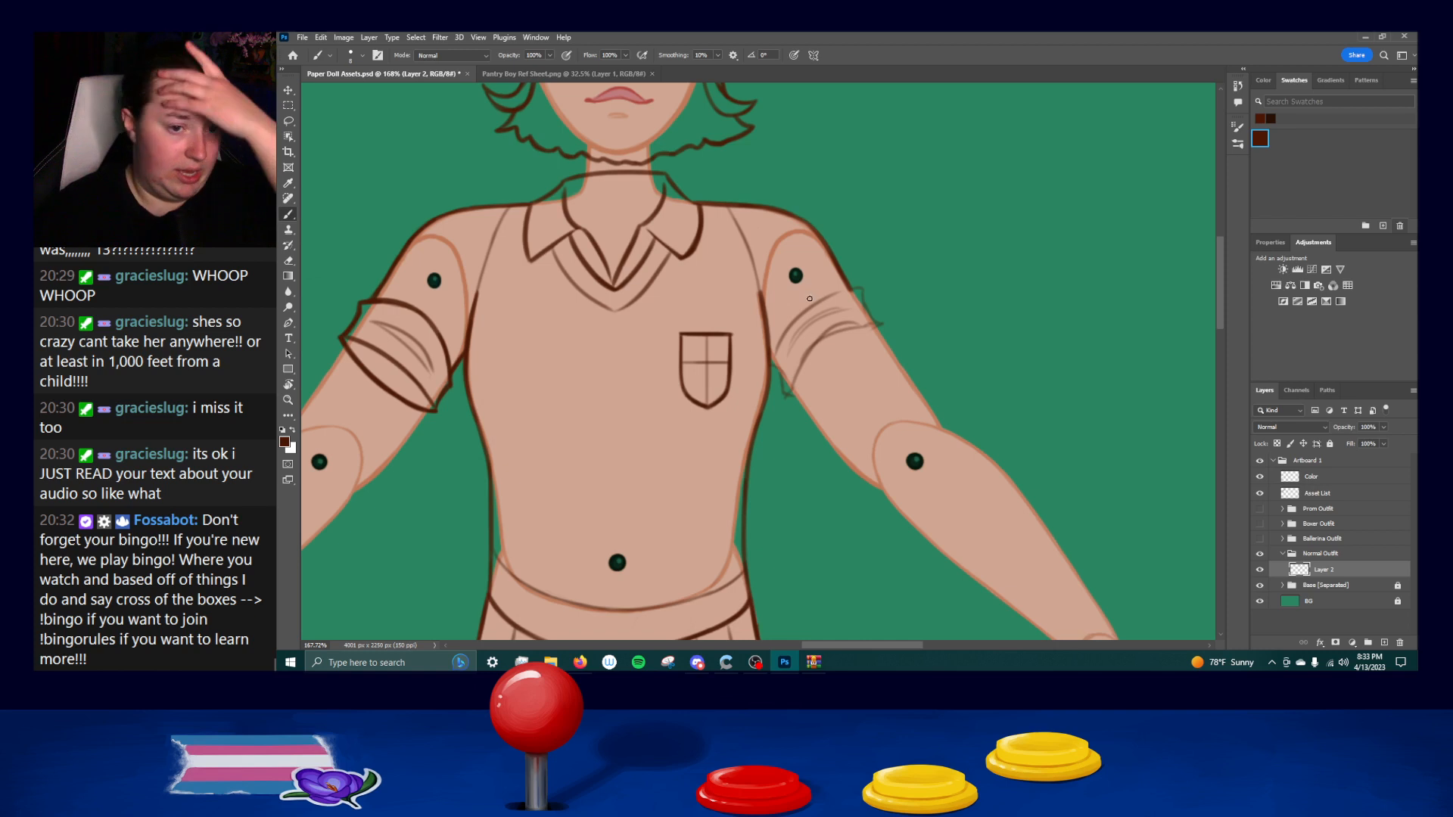
Ink the right armhole seam from the shoulder down to the torso's side line, redoing faulty strokes.
drag(729, 202, 757, 288)
key(ctrl+z)
drag(729, 202, 763, 301)
key(ctrl+z)
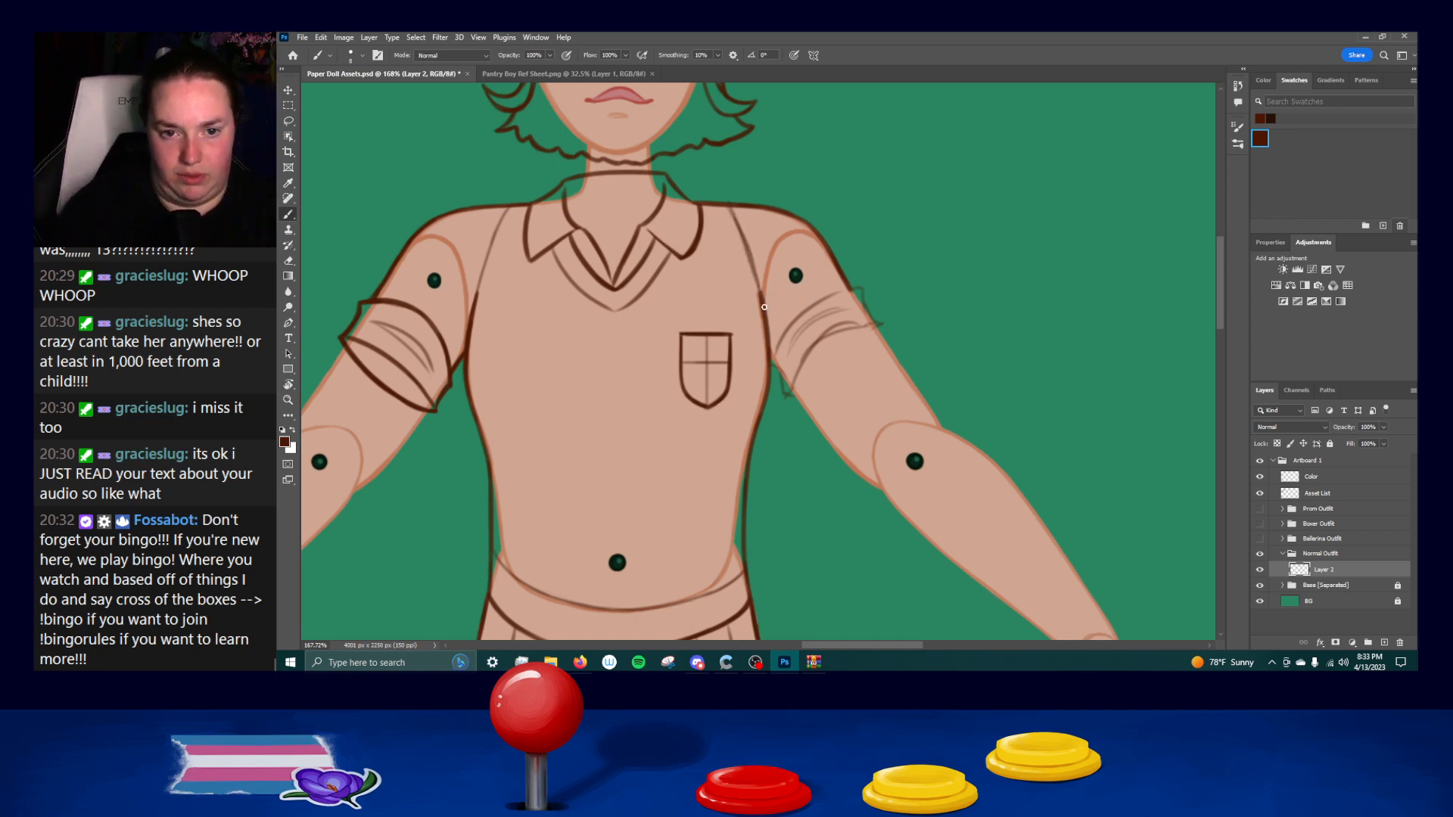
key(ctrl+z)
key(ctrl+z)
drag(731, 204, 763, 297)
key(ctrl+z)
mouse_move(733, 206)
mouse_down()
mouse_move(761, 297)
mouse_move(748, 255)
mouse_move(760, 295)
mouse_up()
key(ctrl+z)
key(ctrl+z)
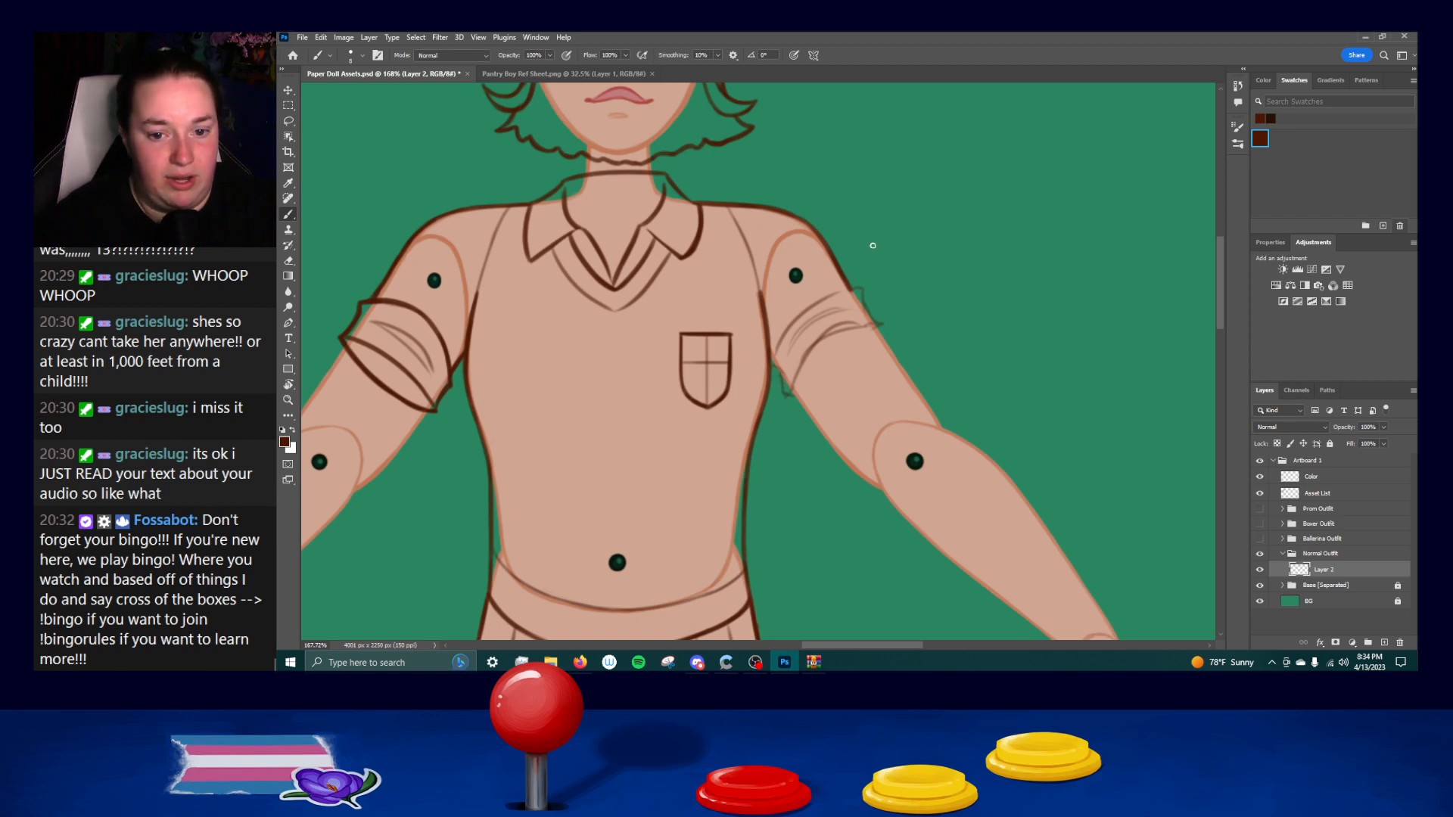
Erase the rough sketch of the right cuff and copy the inked left cuff to a new layer.
mouse_move(779, 365)
mouse_down()
mouse_move(782, 334)
mouse_move(836, 305)
mouse_move(826, 294)
mouse_move(871, 310)
mouse_up()
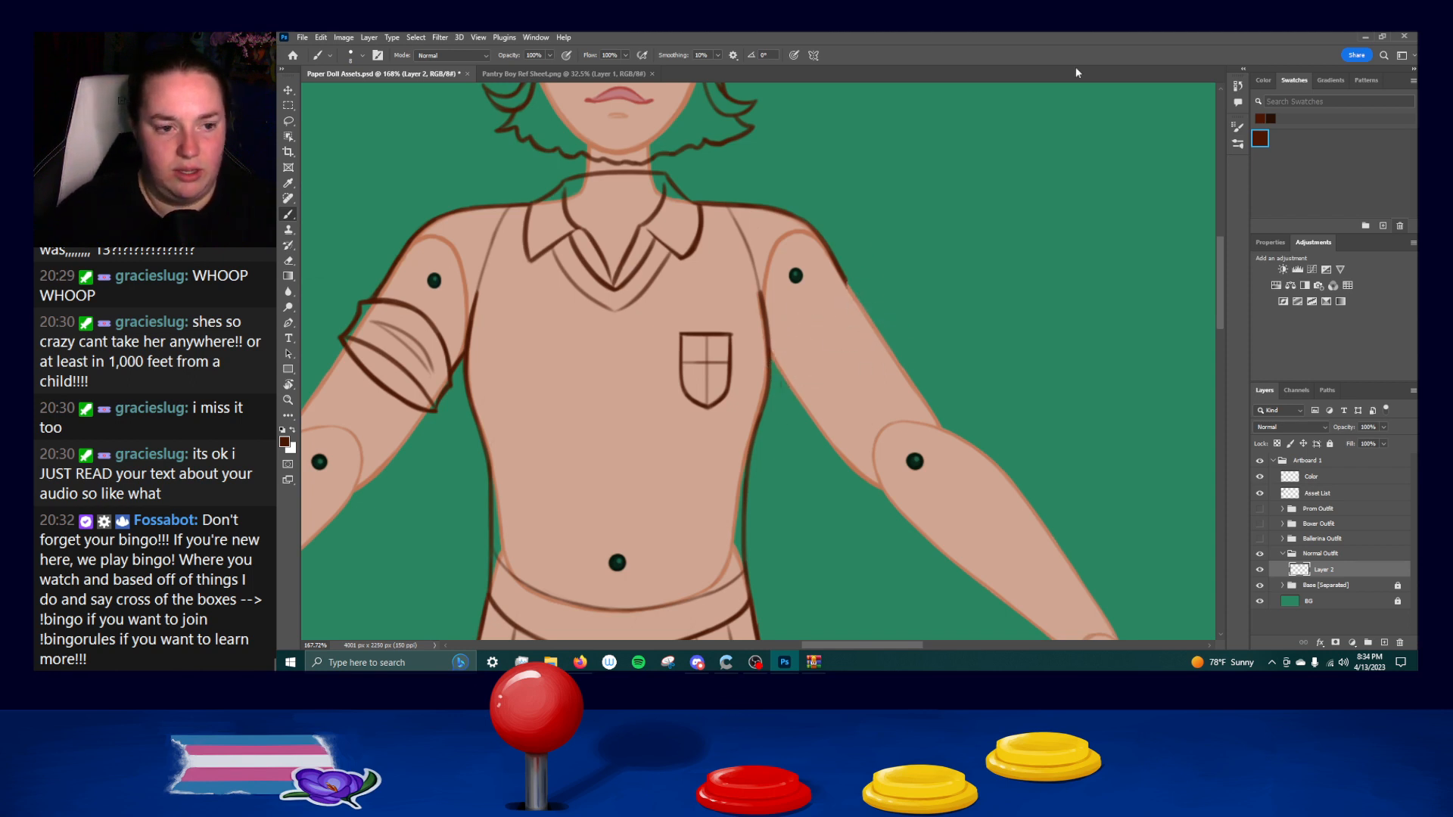
key(l)
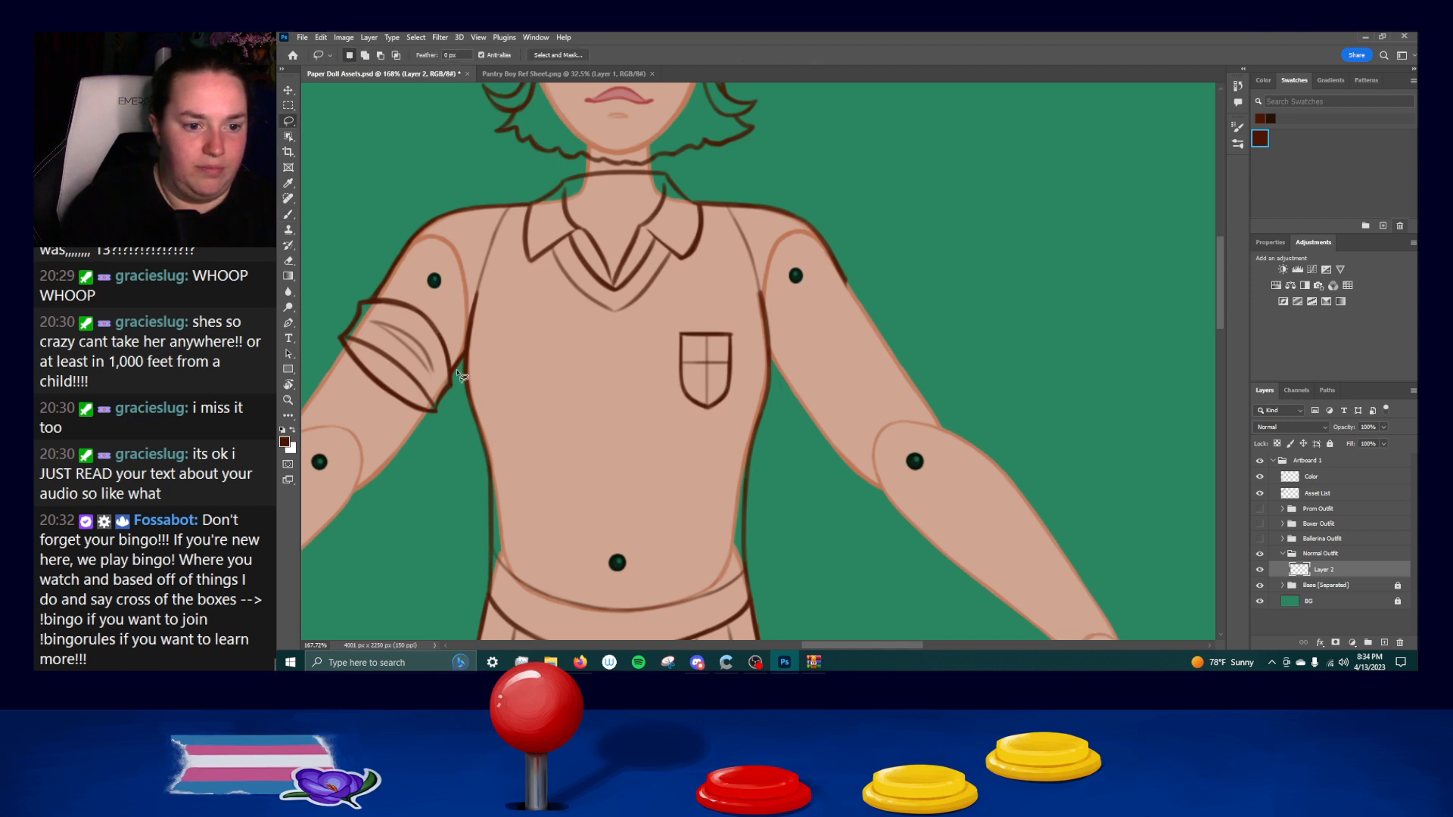
mouse_move(463, 372)
mouse_down()
mouse_move(444, 289)
mouse_move(456, 243)
mouse_move(398, 234)
mouse_move(374, 454)
mouse_move(451, 435)
mouse_move(463, 365)
mouse_up()
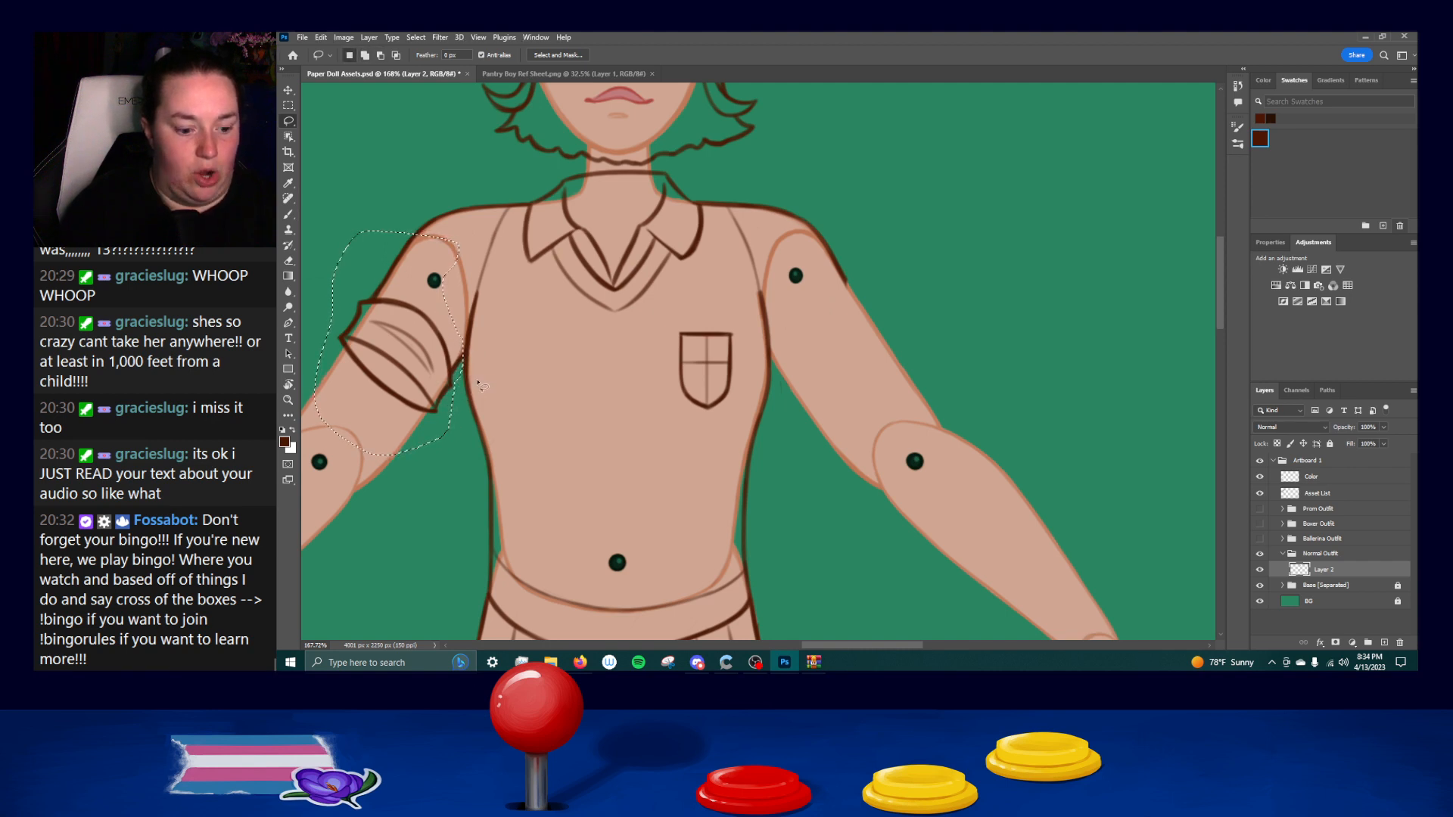
key(ctrl+j)
Move the cuff copy to the right arm, flip it horizontally, and fit it over the sleeve's end.
drag(467, 381, 936, 398)
key(ctrl+t)
right_click(928, 378)
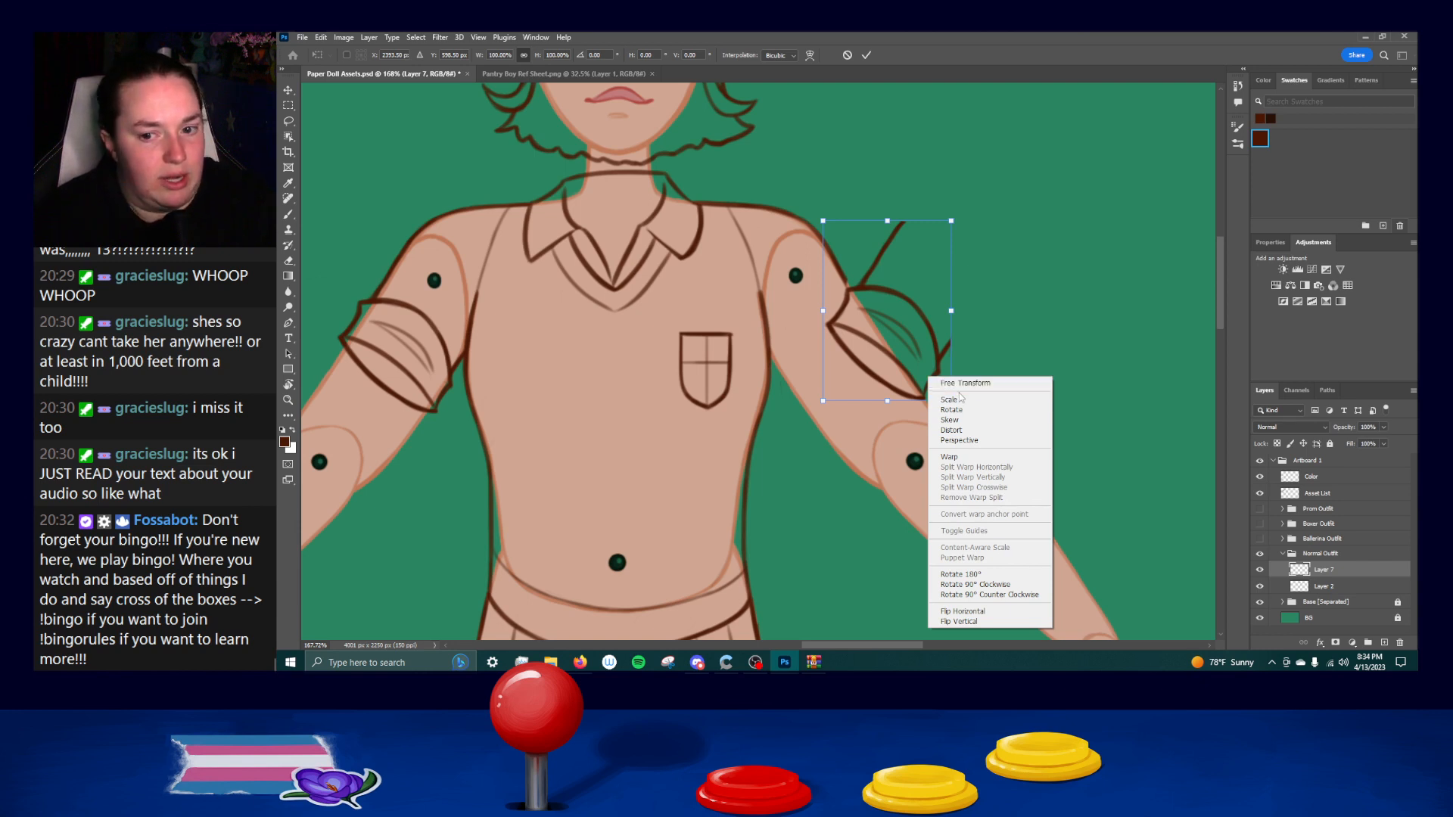
click(962, 610)
drag(902, 346, 847, 354)
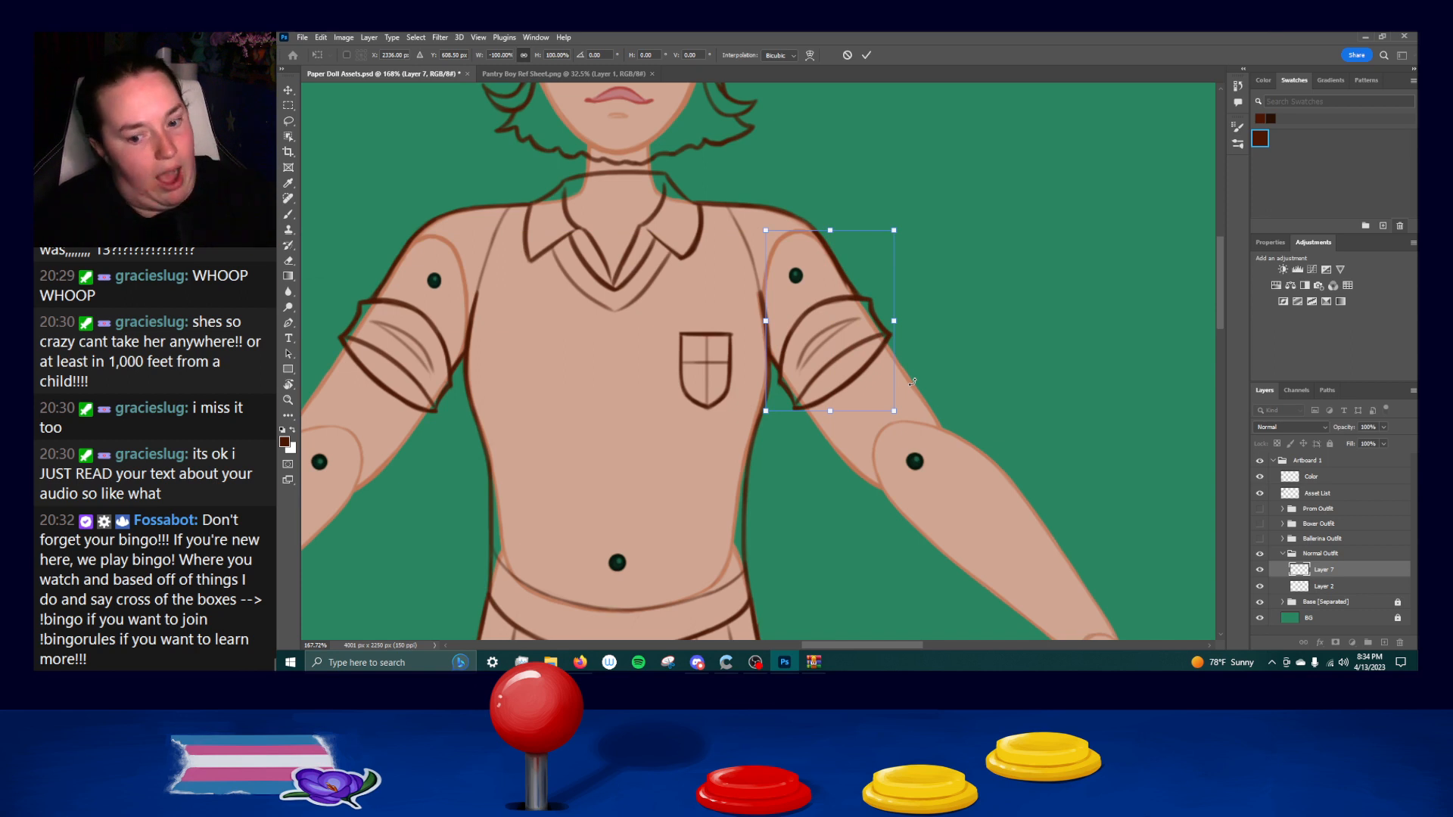
key(l)
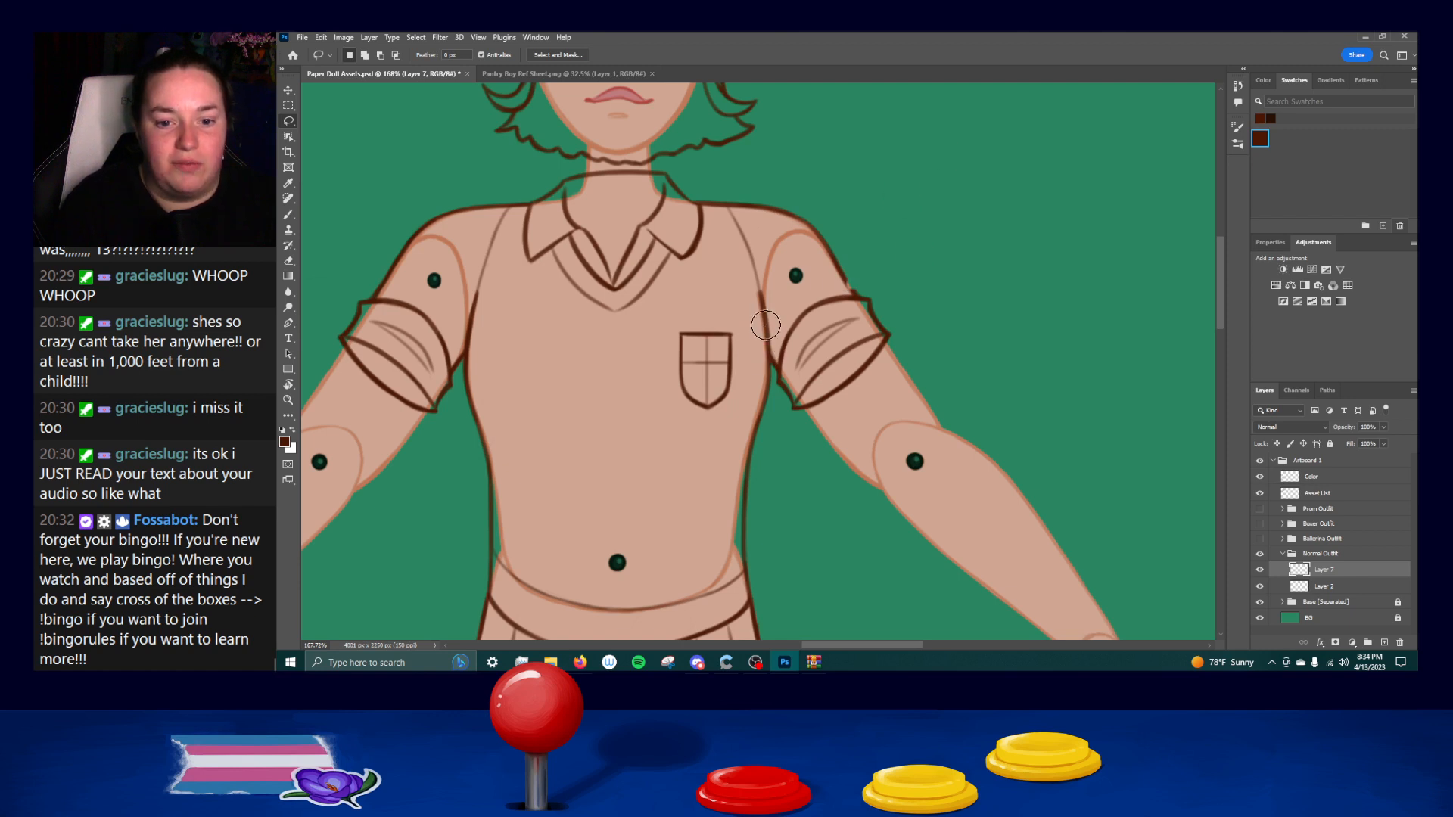
key(b)
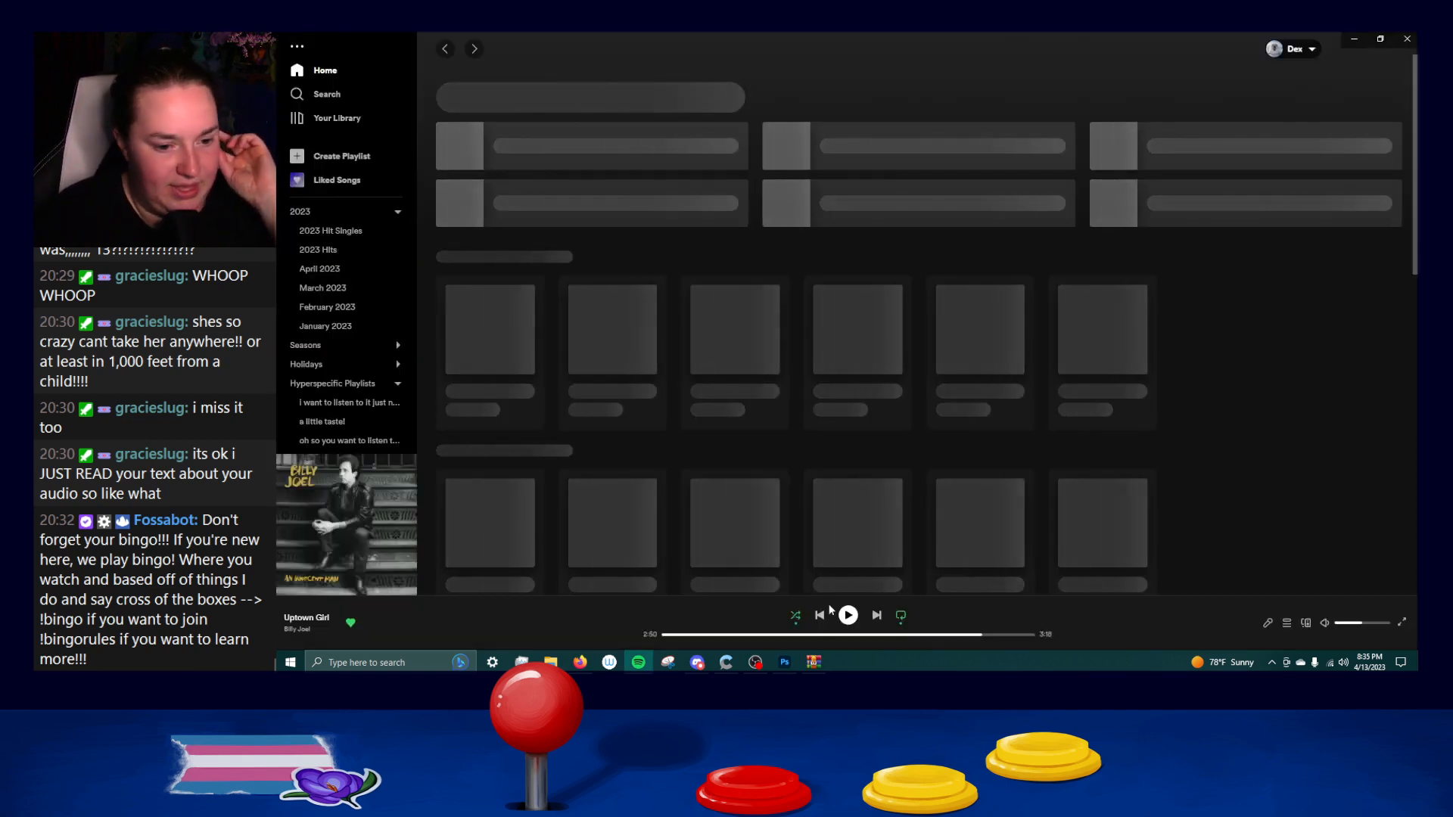
Resume playing Uptown Girl in Spotify and close the player window.
click(848, 615)
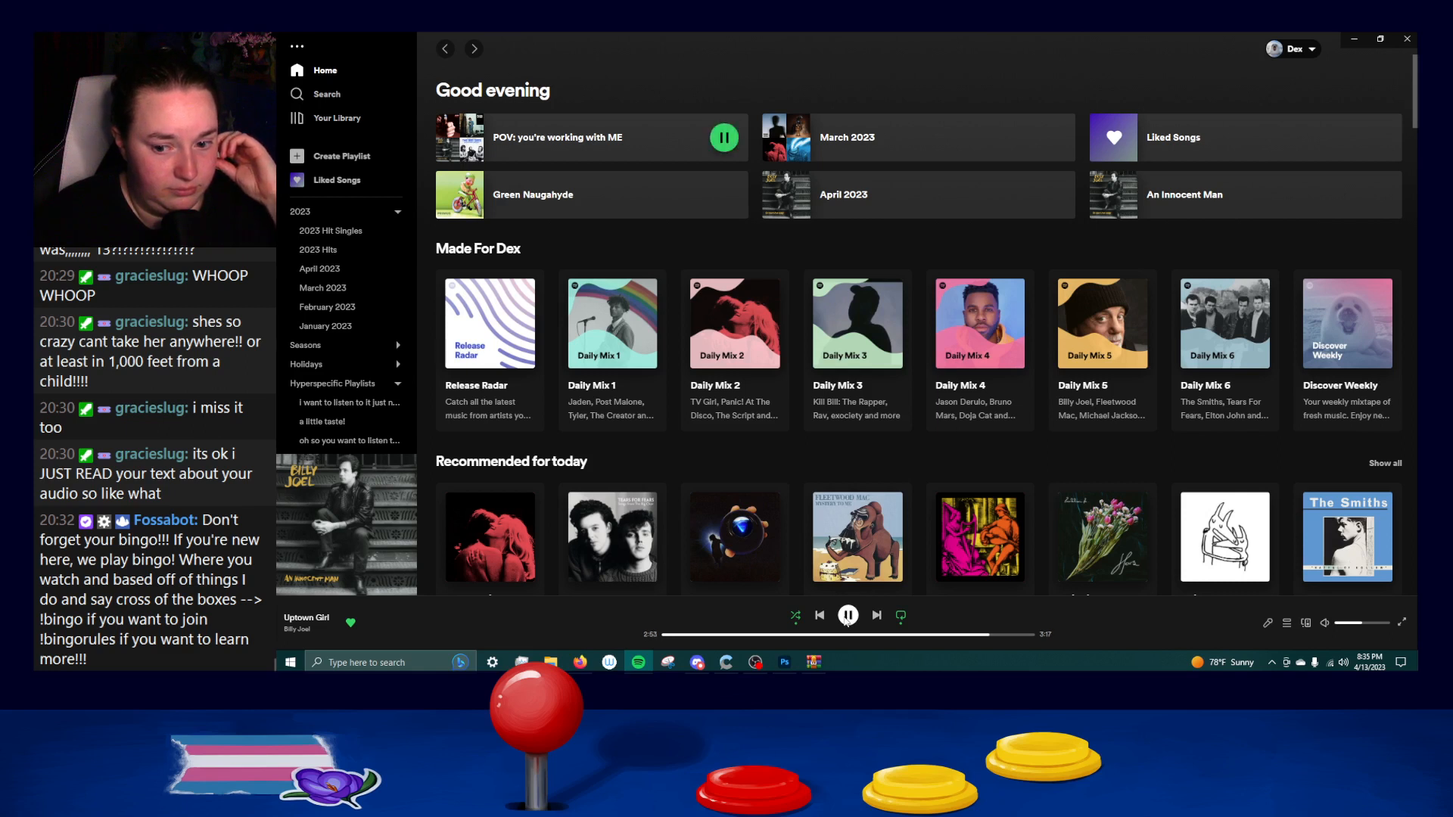
click(1407, 38)
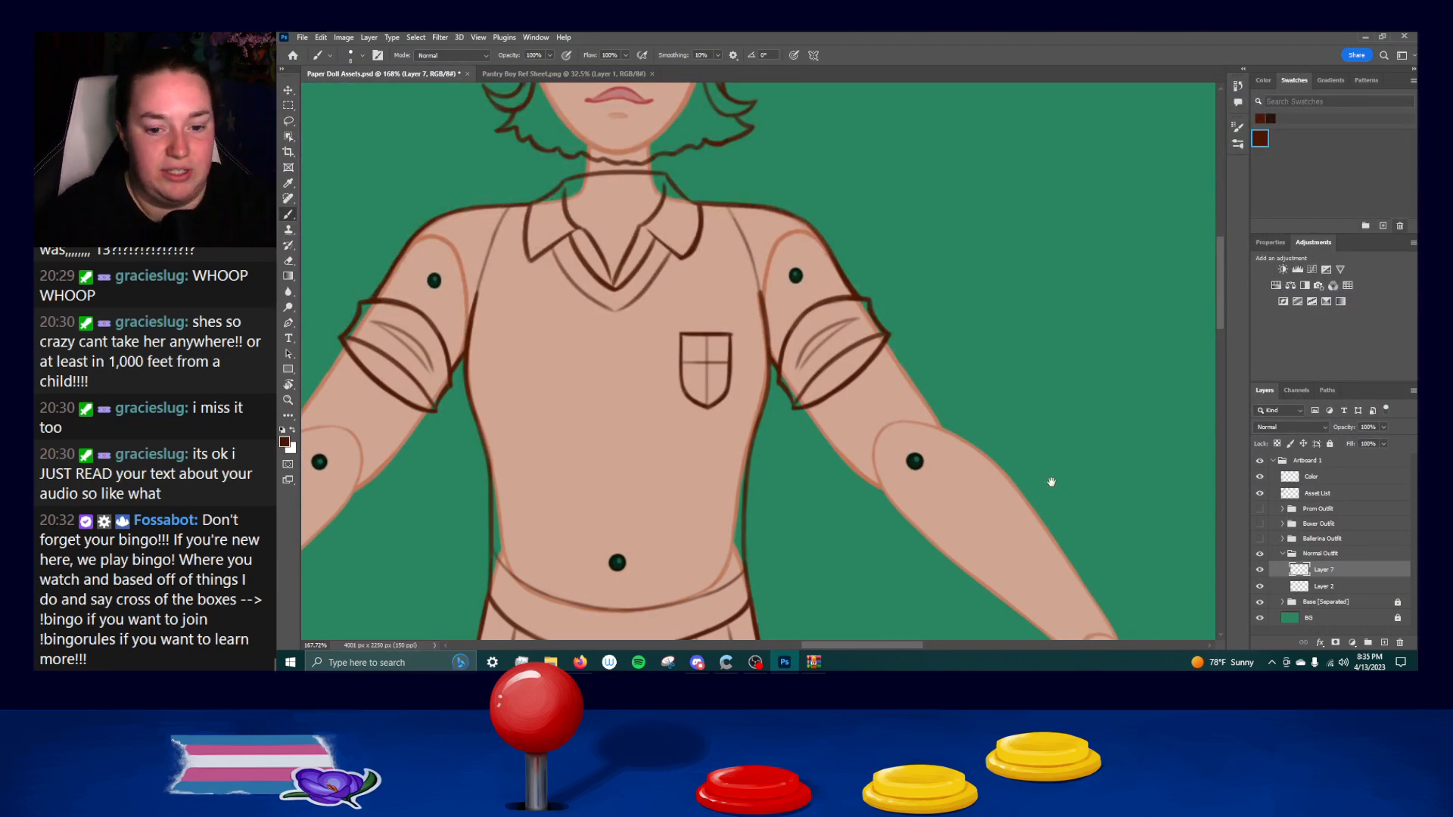
Save Paper Doll Assets.psd and close the Pantry Boy Ref Sheet.png document.
scroll(1014, 363, down, 10)
scroll(1032, 454, up, 5)
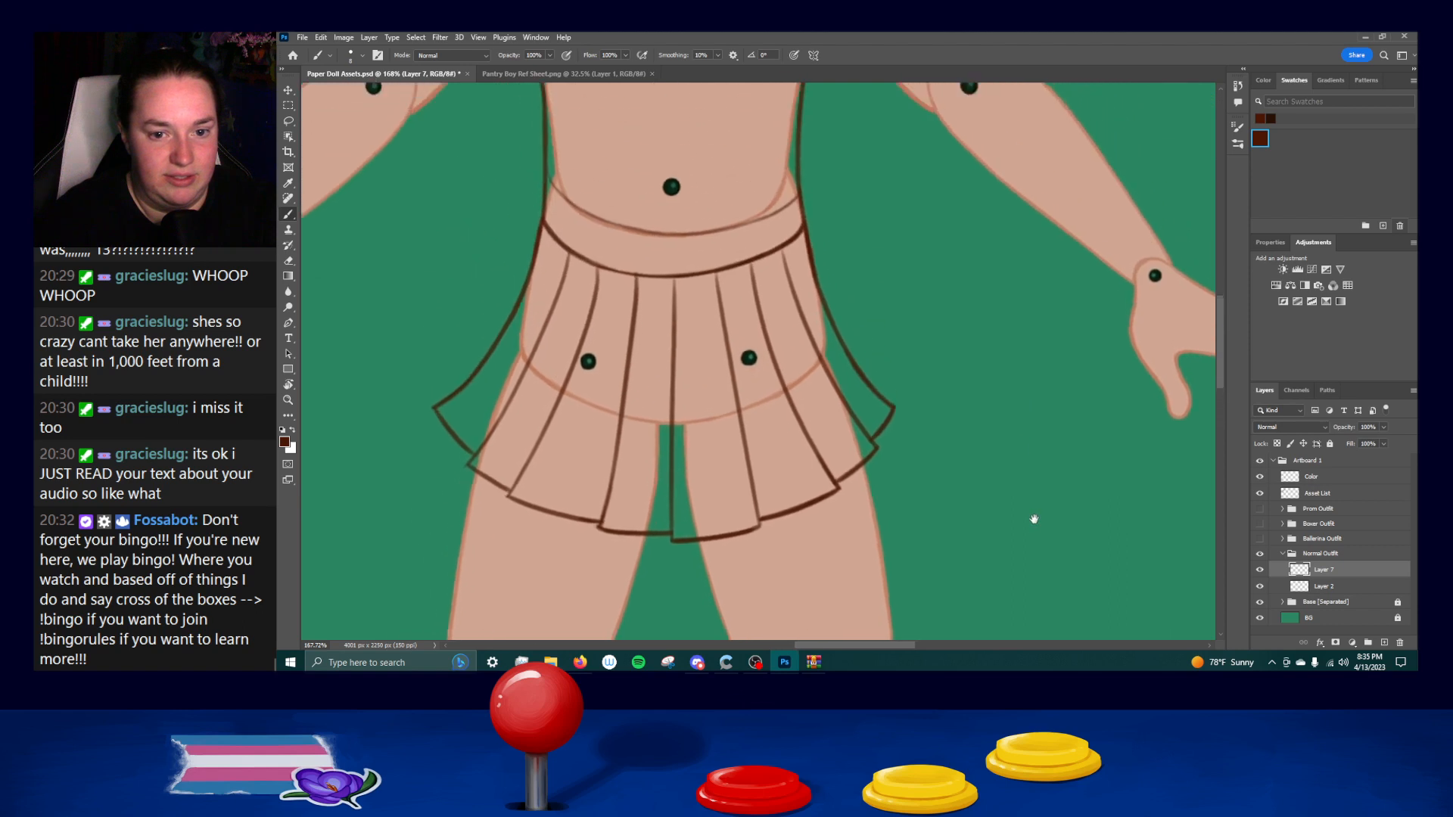
scroll(1040, 498, up, 6)
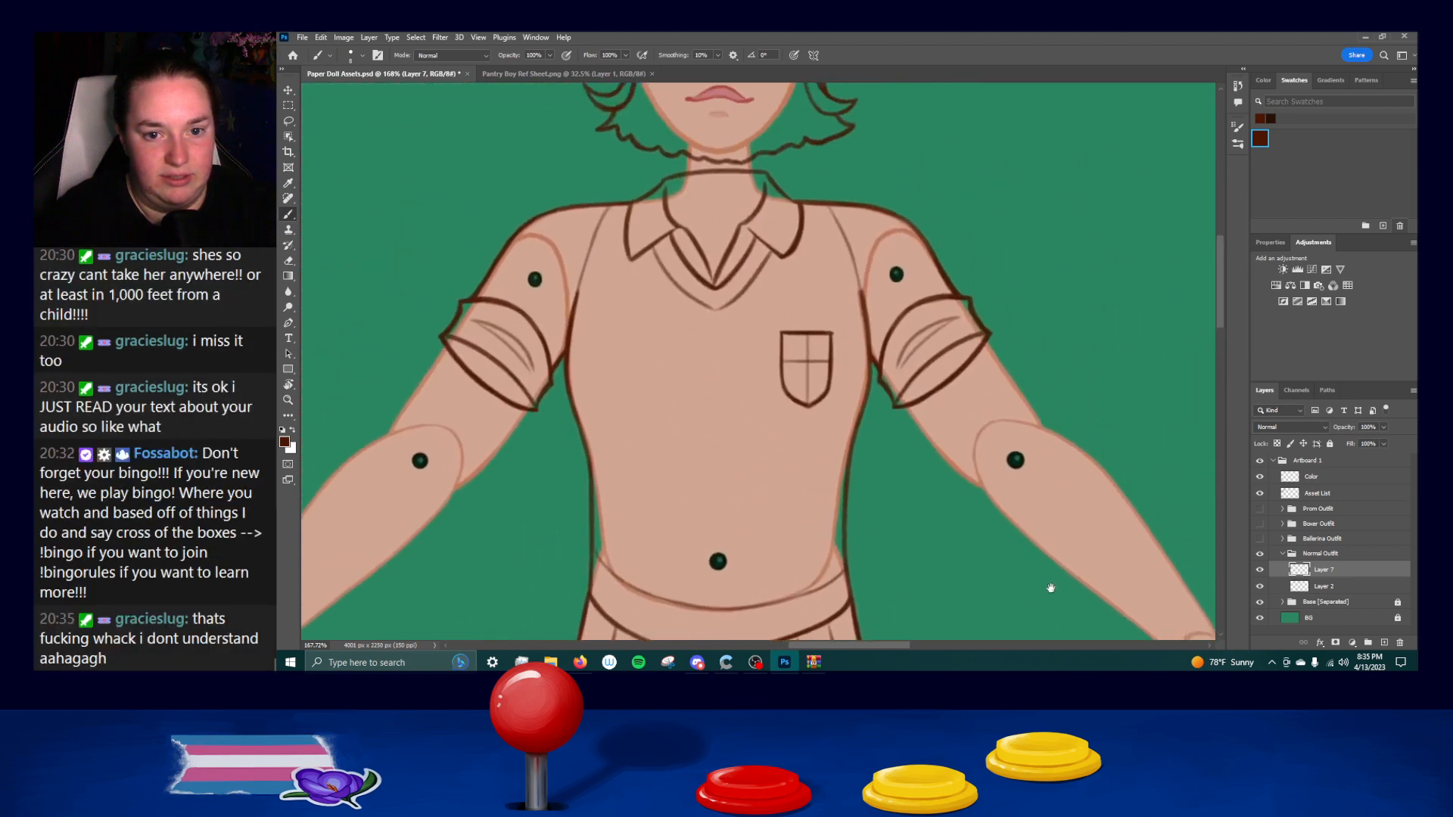
drag(1051, 563, 1056, 567)
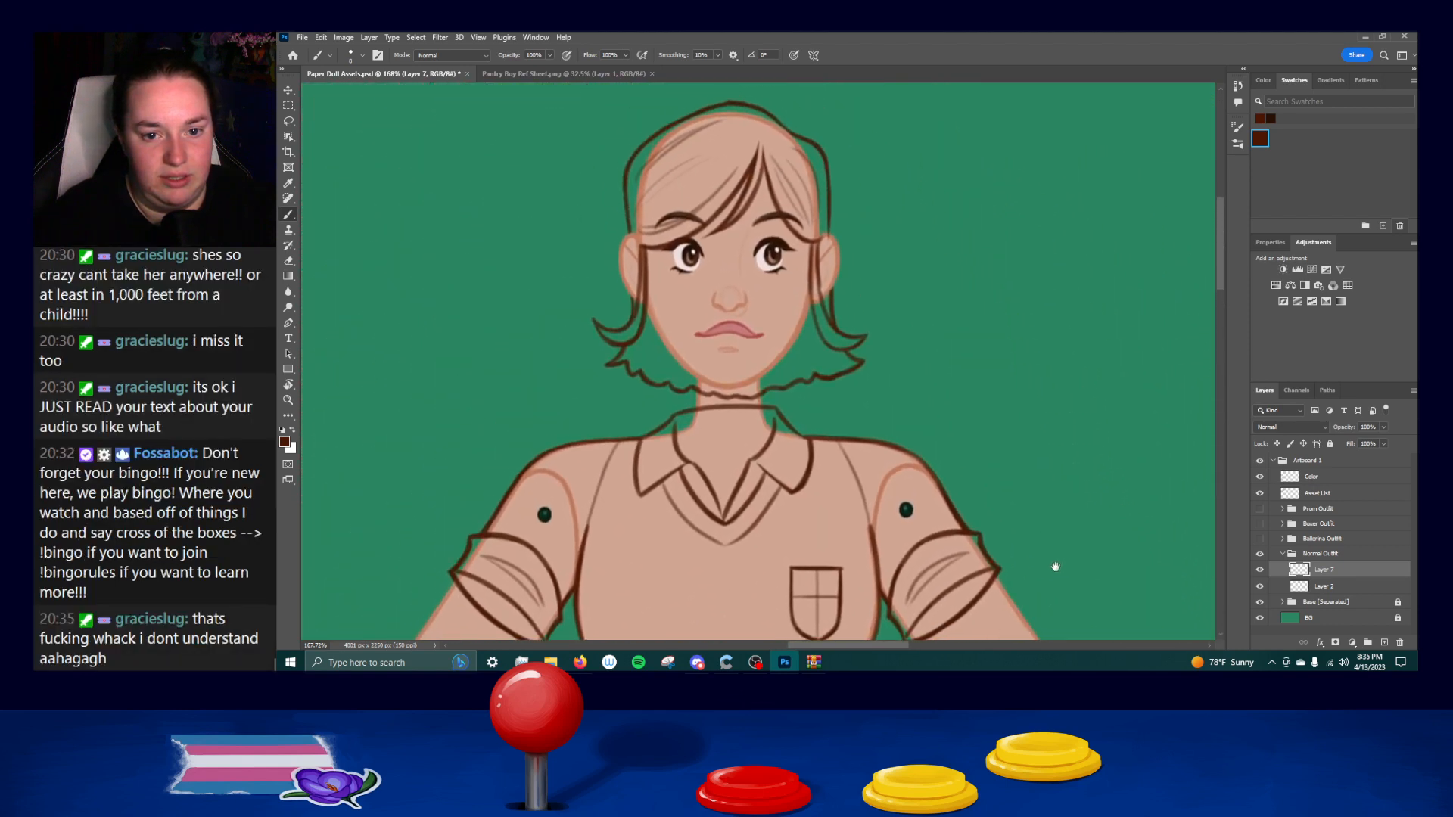
scroll(1056, 567, down, 10)
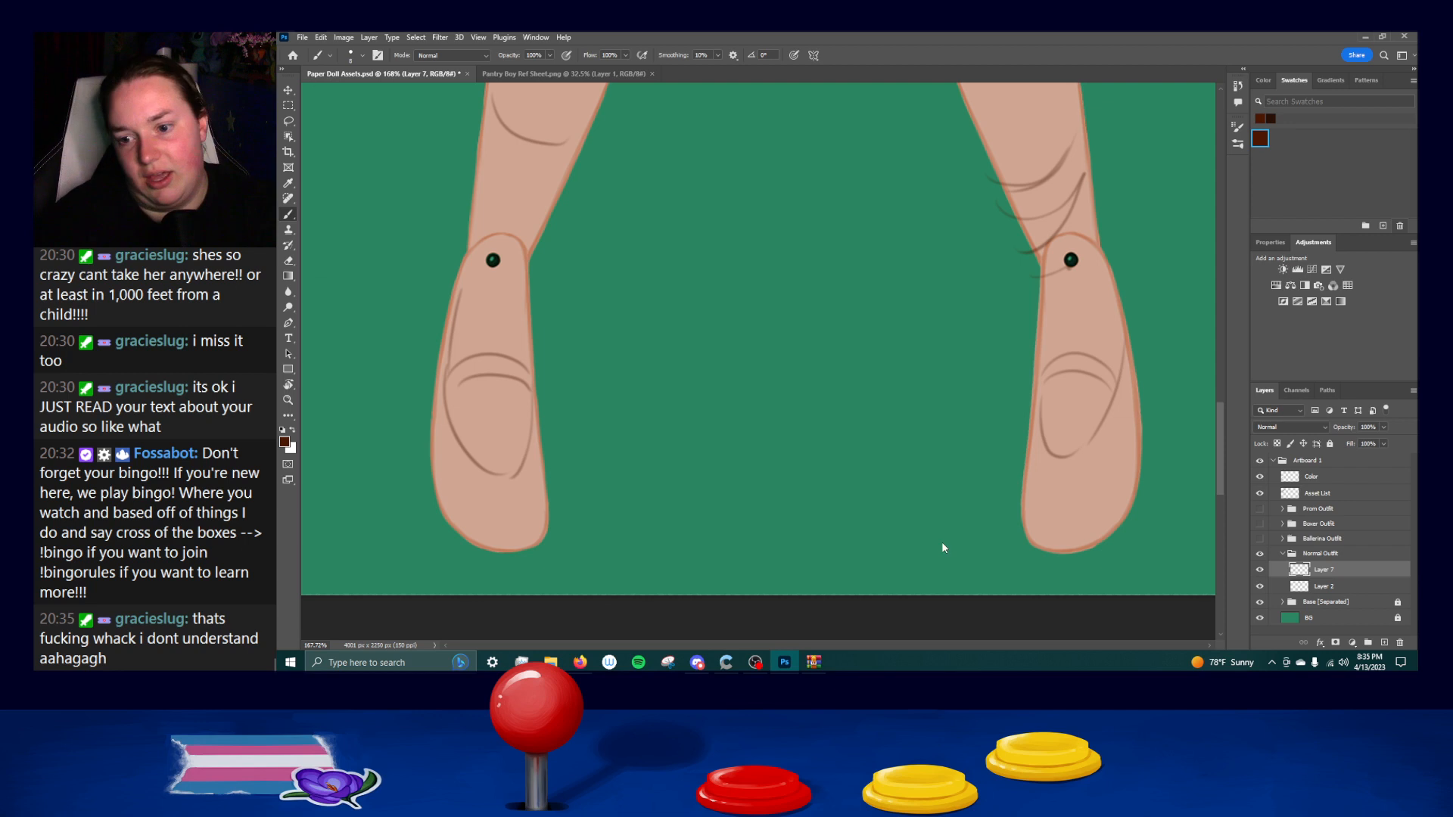
key(ctrl+s)
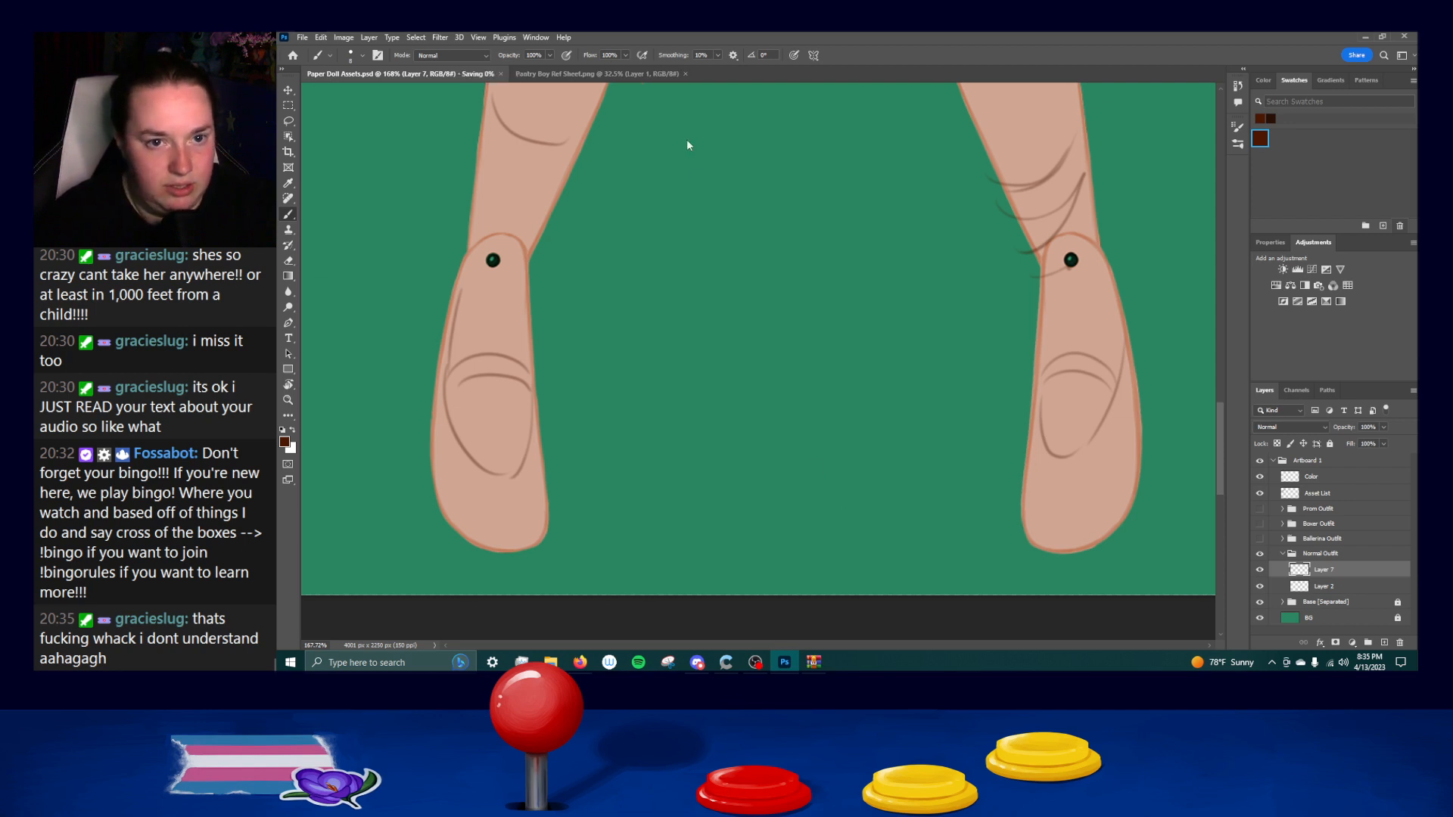
click(688, 74)
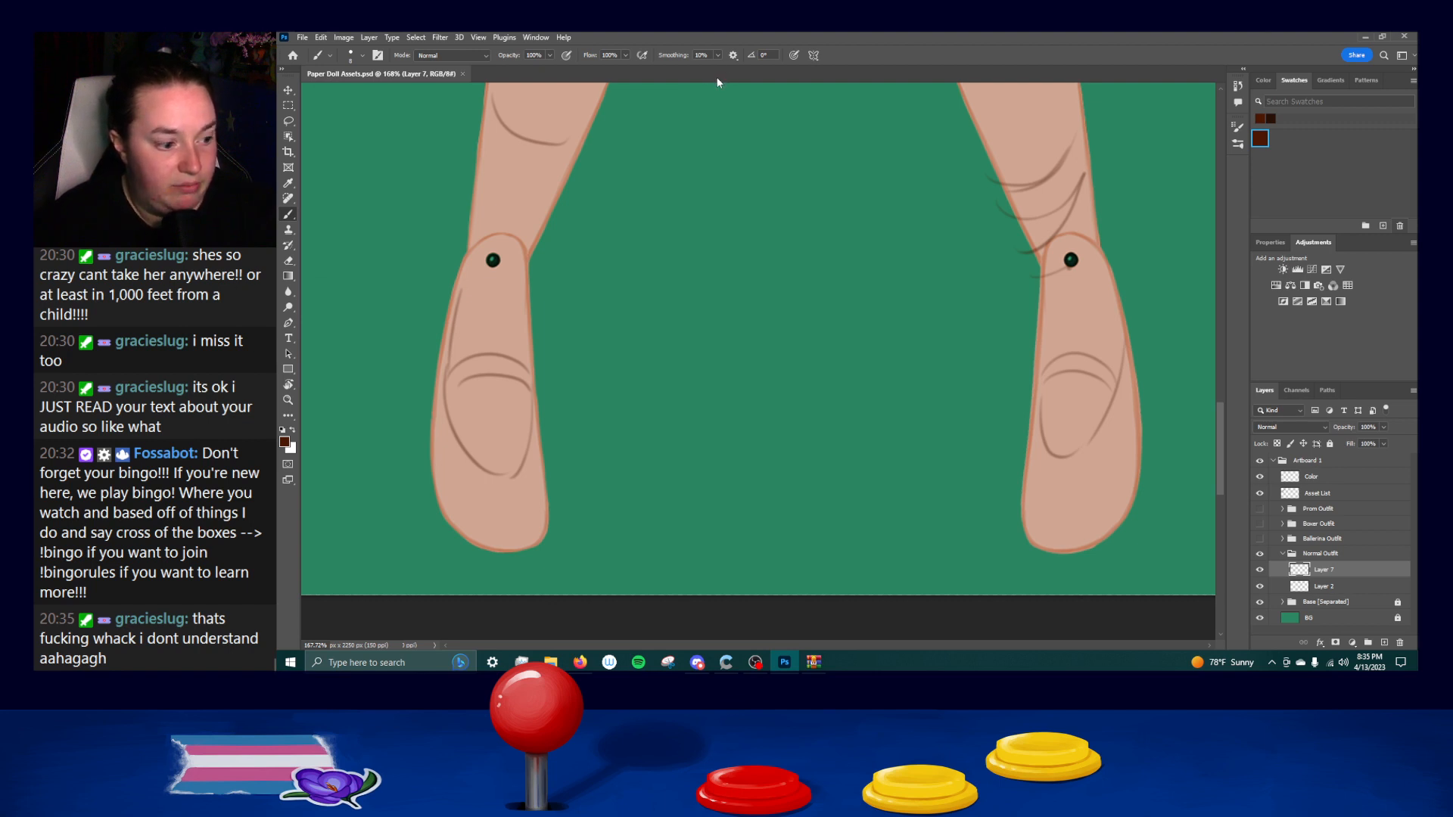
Close Photoshop, the Zharming Man Music Video folder window and the brush archive window.
click(1396, 36)
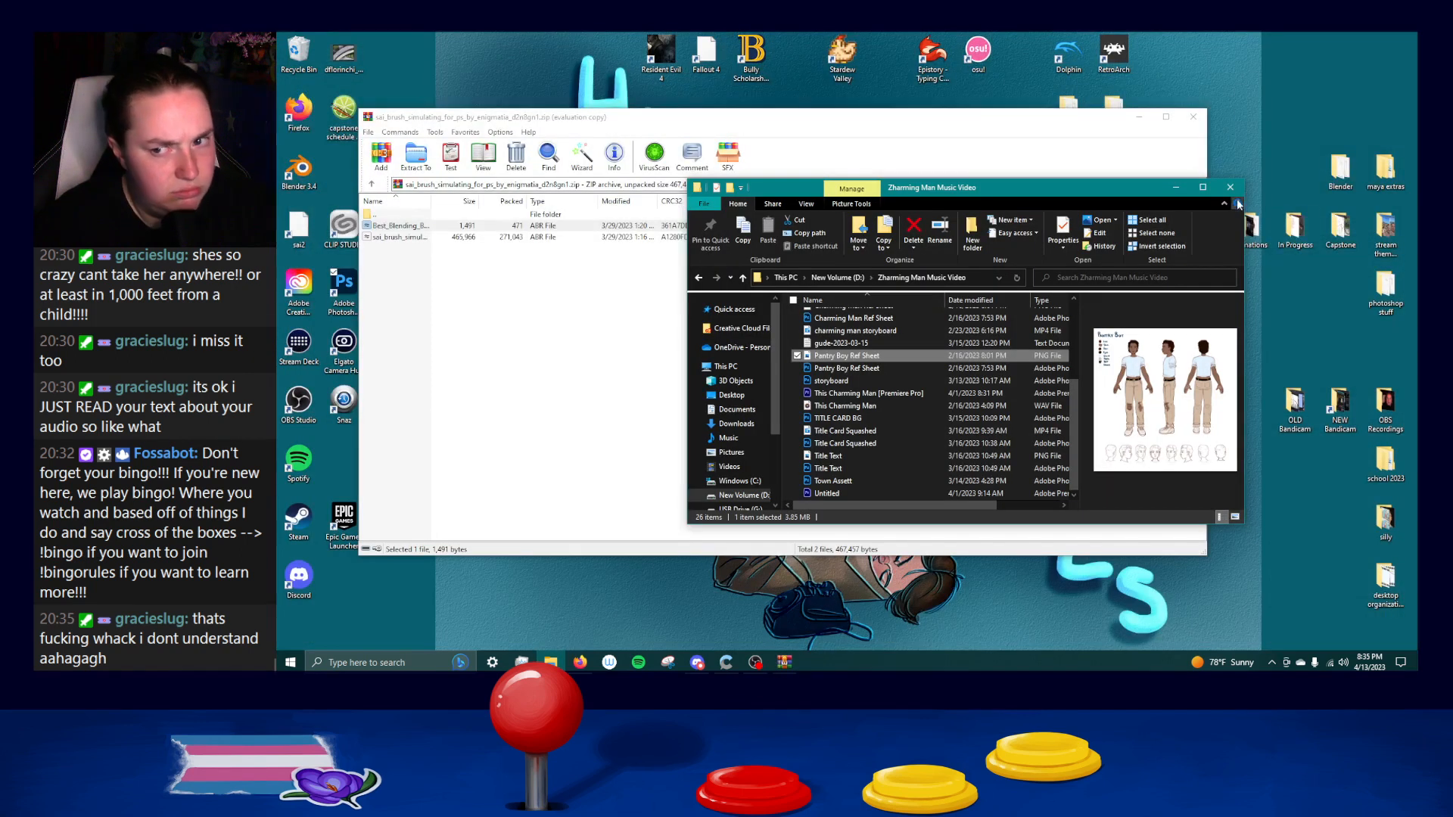
click(1230, 187)
click(1193, 117)
Relaunch Photoshop 2023 and reopen Paper Doll Assets.psd from the recent files.
double_click(332, 294)
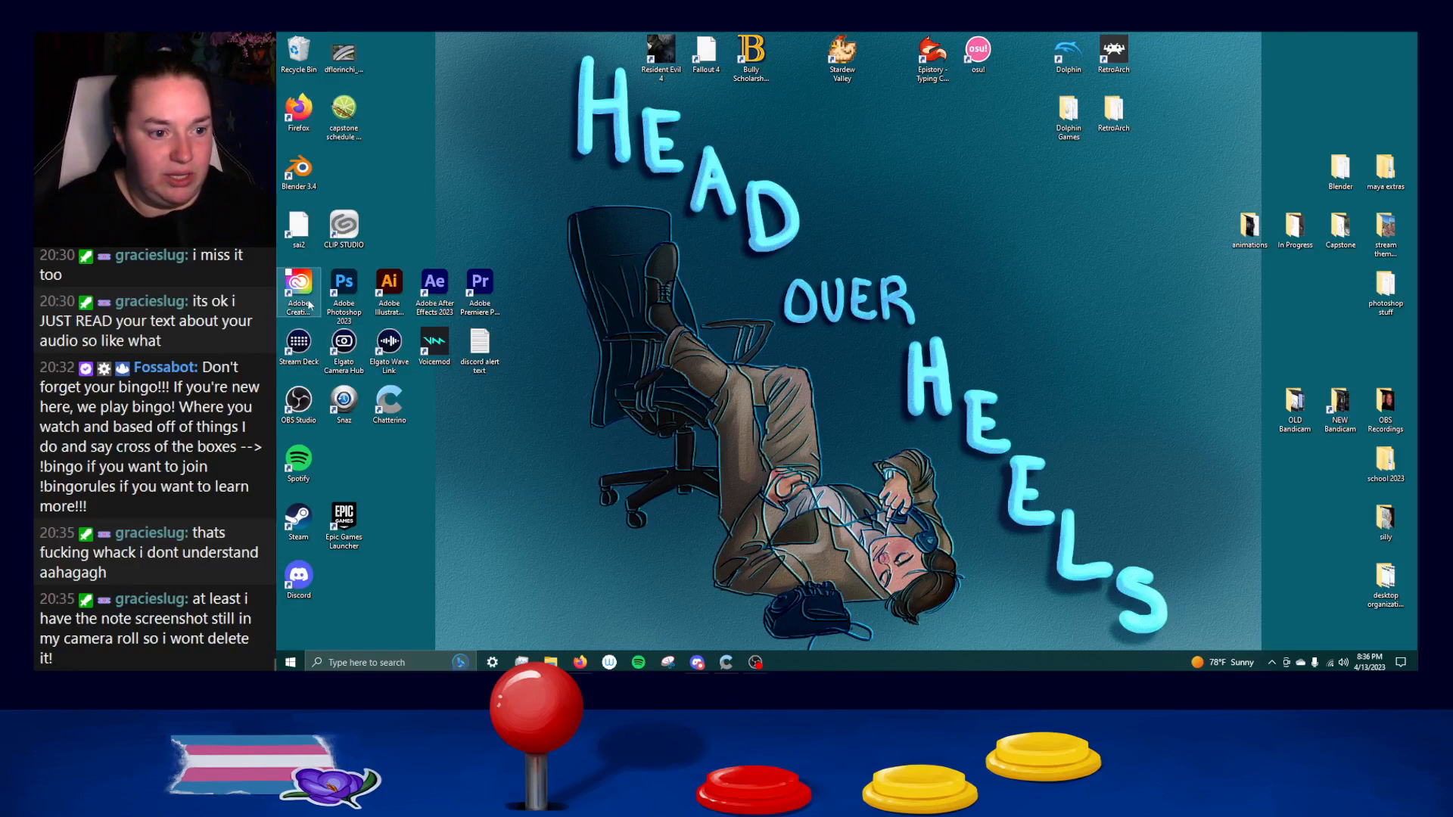
click(347, 279)
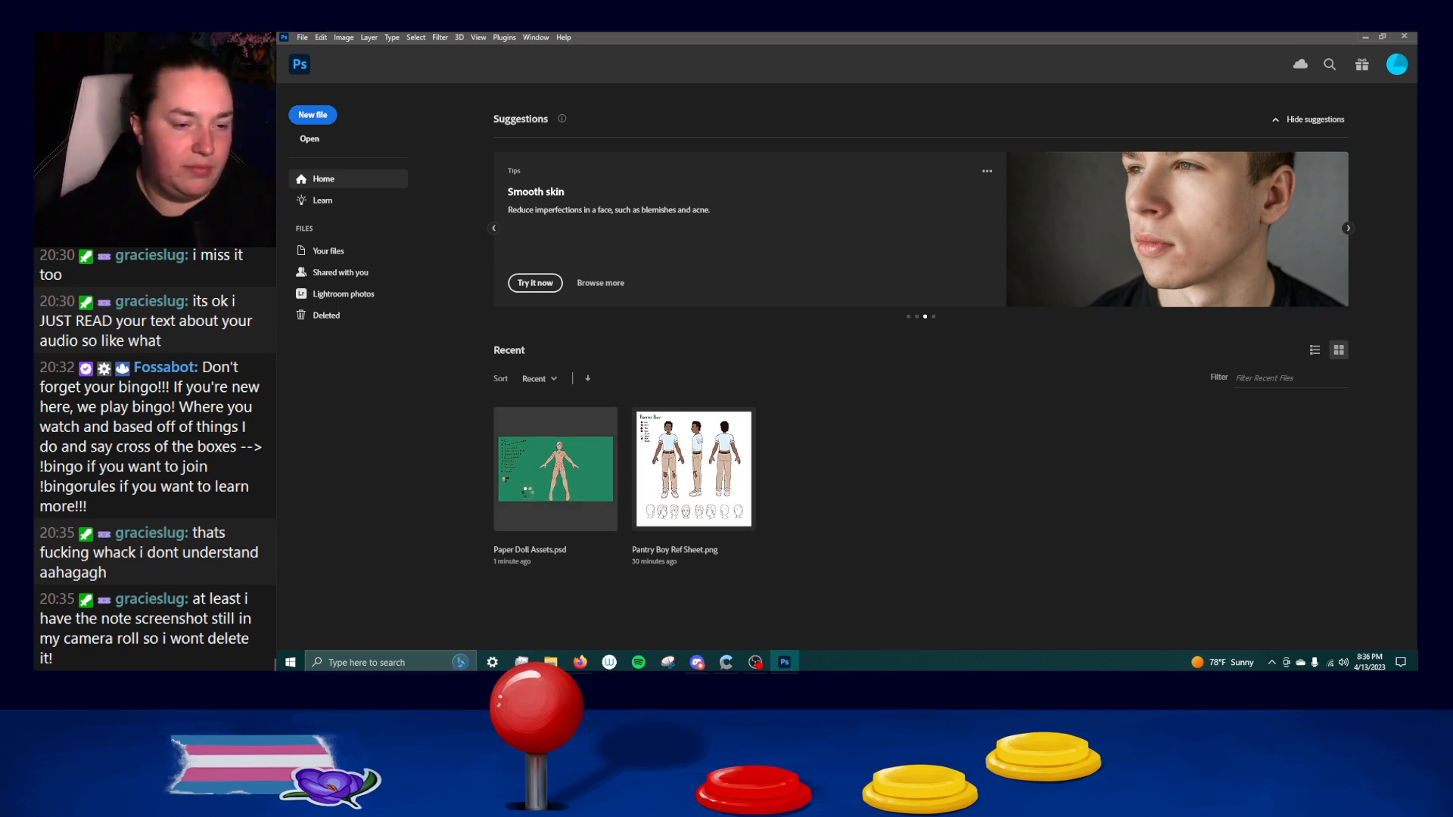
click(527, 494)
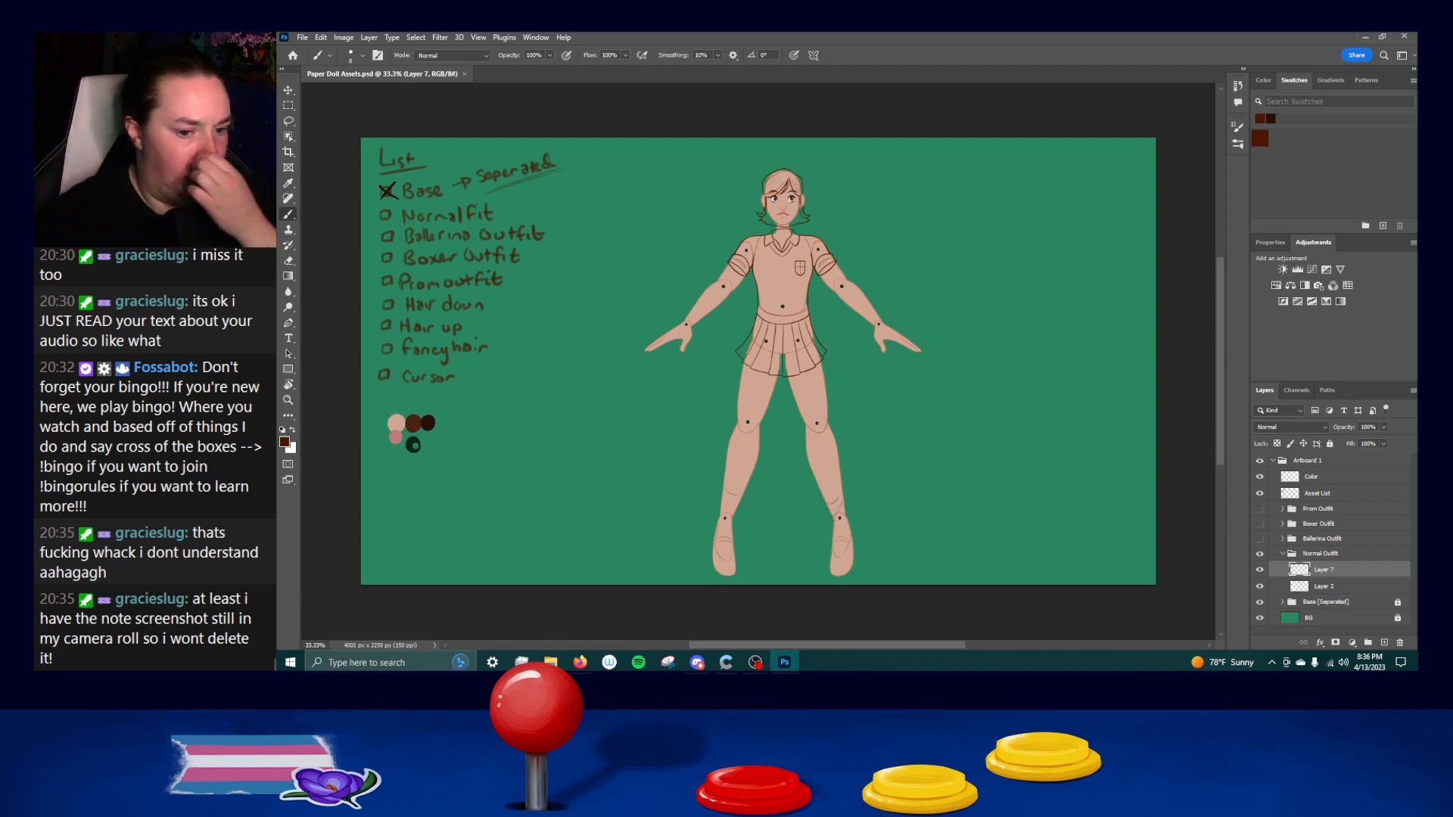
Ink the lower curve of the sock opening across the left lower leg, redoing faulty strokes.
scroll(692, 518, up, 3)
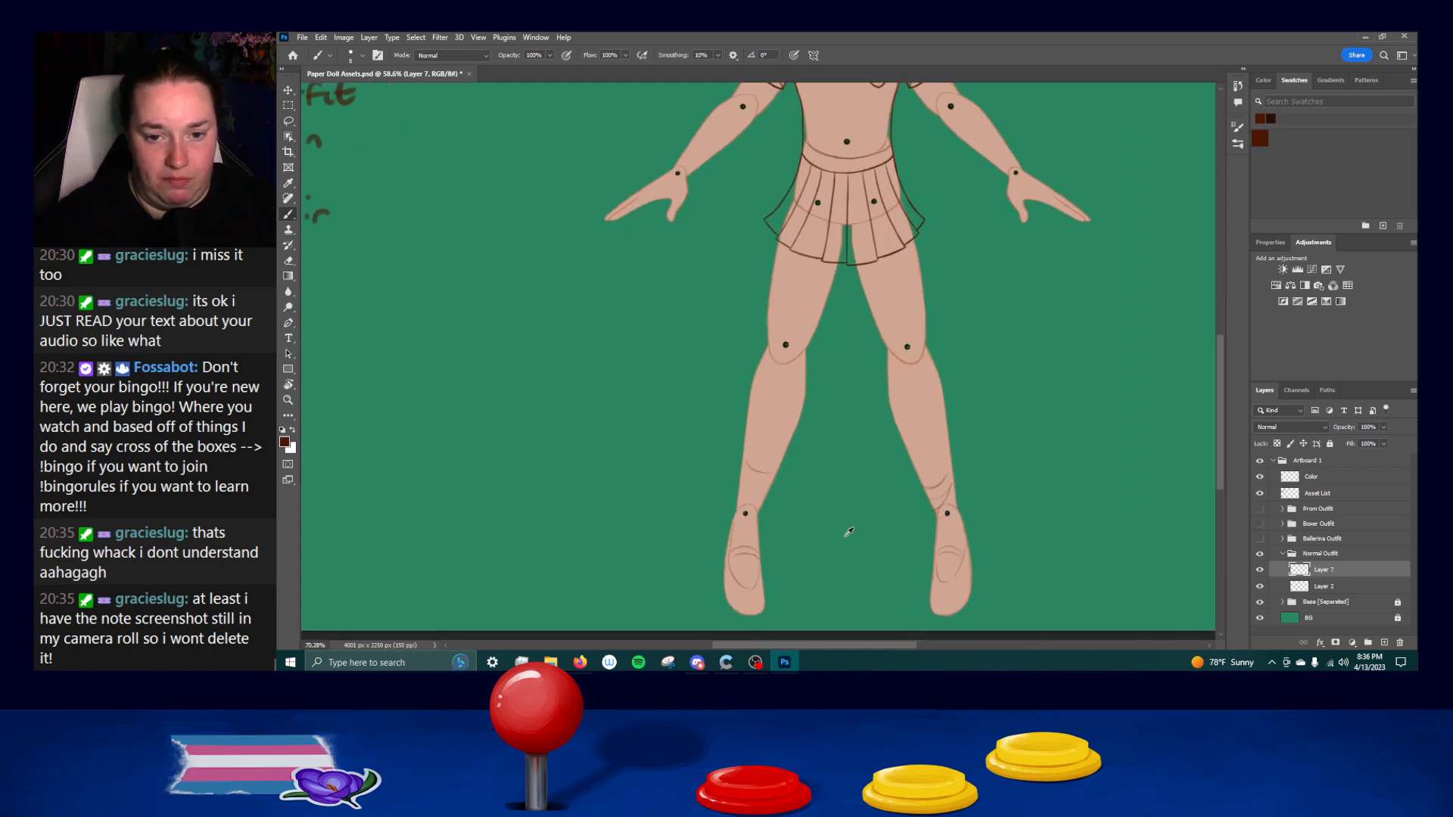
scroll(843, 535, up, 6)
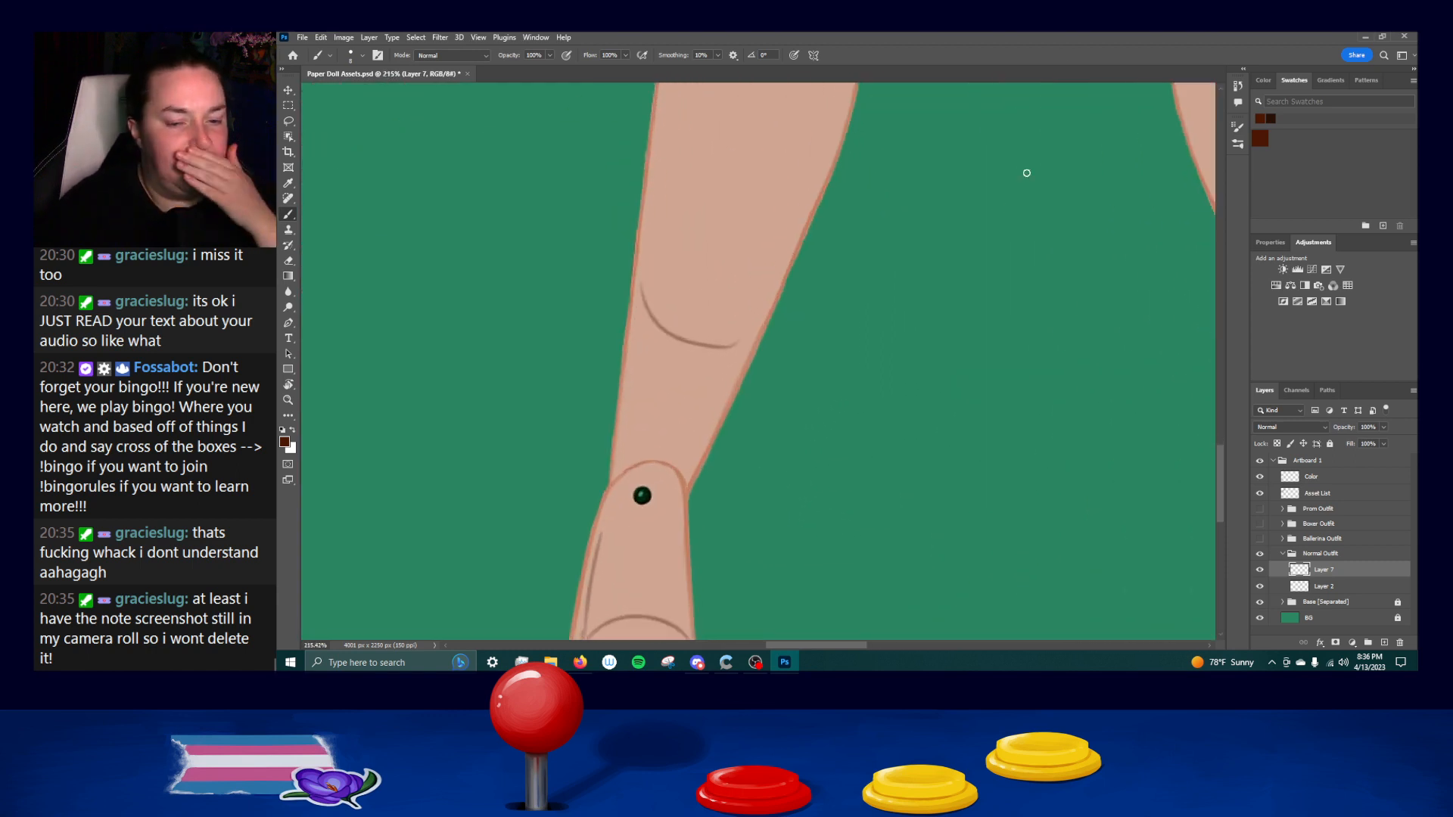
drag(634, 289, 730, 342)
key(ctrl+z)
drag(630, 291, 753, 349)
key(ctrl+z)
mouse_move(631, 292)
mouse_down()
mouse_move(753, 349)
mouse_move(764, 338)
mouse_up()
key(ctrl+z)
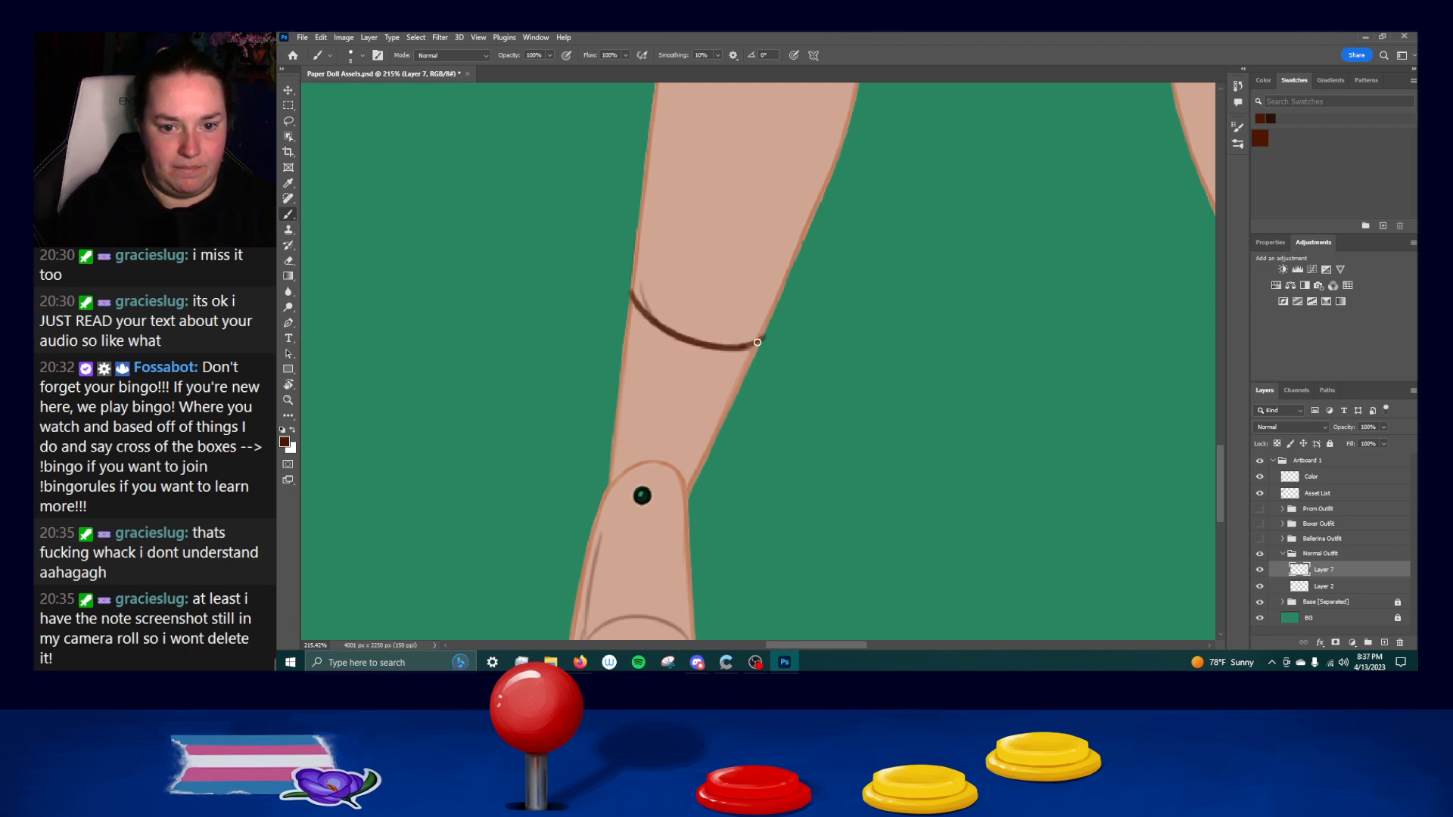
Ink the upper curve that closes the left sock opening into an ellipse, undoing faulty strokes.
drag(631, 290, 719, 287)
key(ctrl+z)
mouse_move(630, 291)
mouse_down()
mouse_move(704, 286)
mouse_move(764, 337)
mouse_up()
key(ctrl+z)
drag(633, 292, 732, 305)
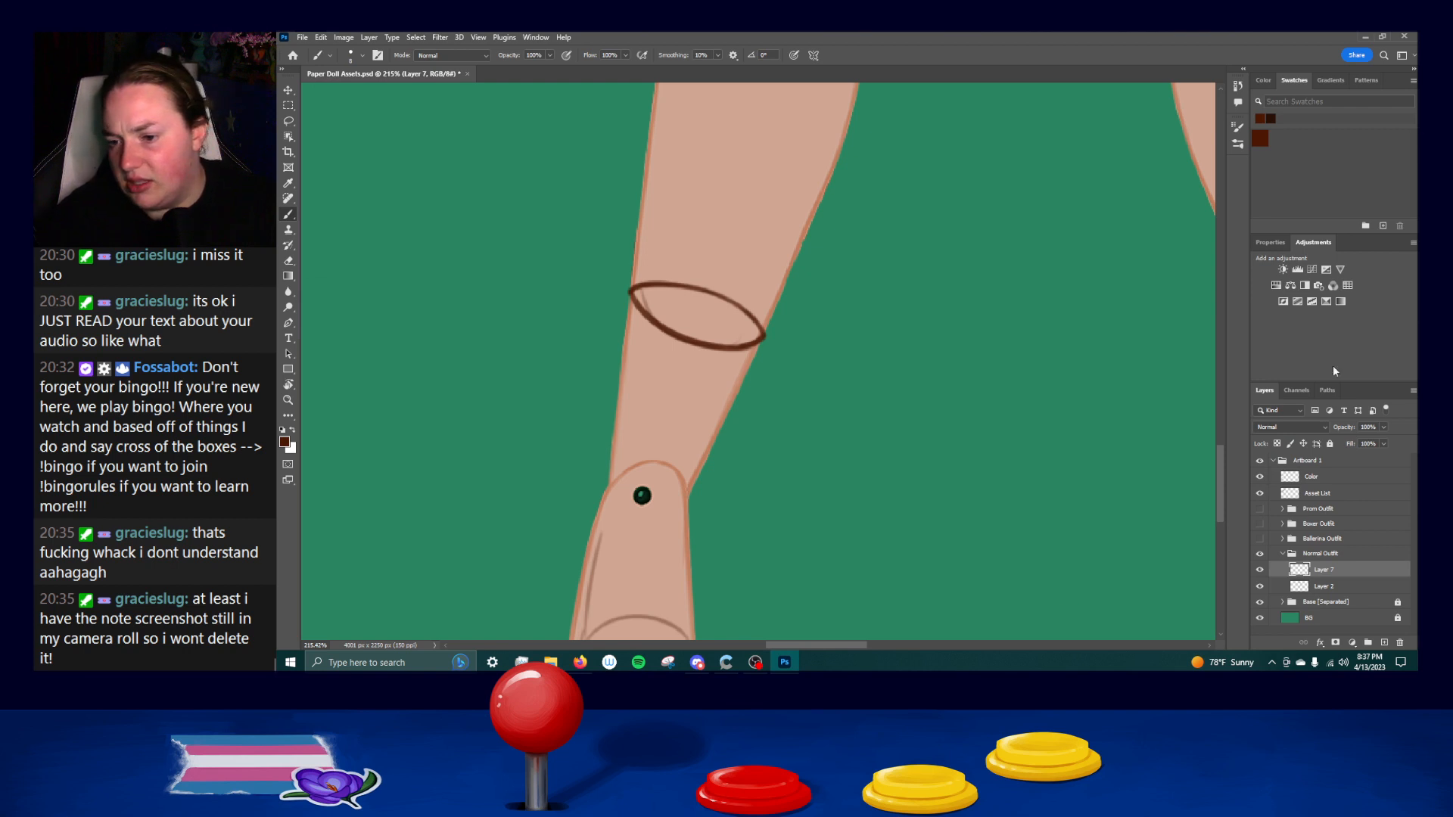
Merge the layer with the right cuff and sock opening down into the main line art layer.
right_click(1320, 570)
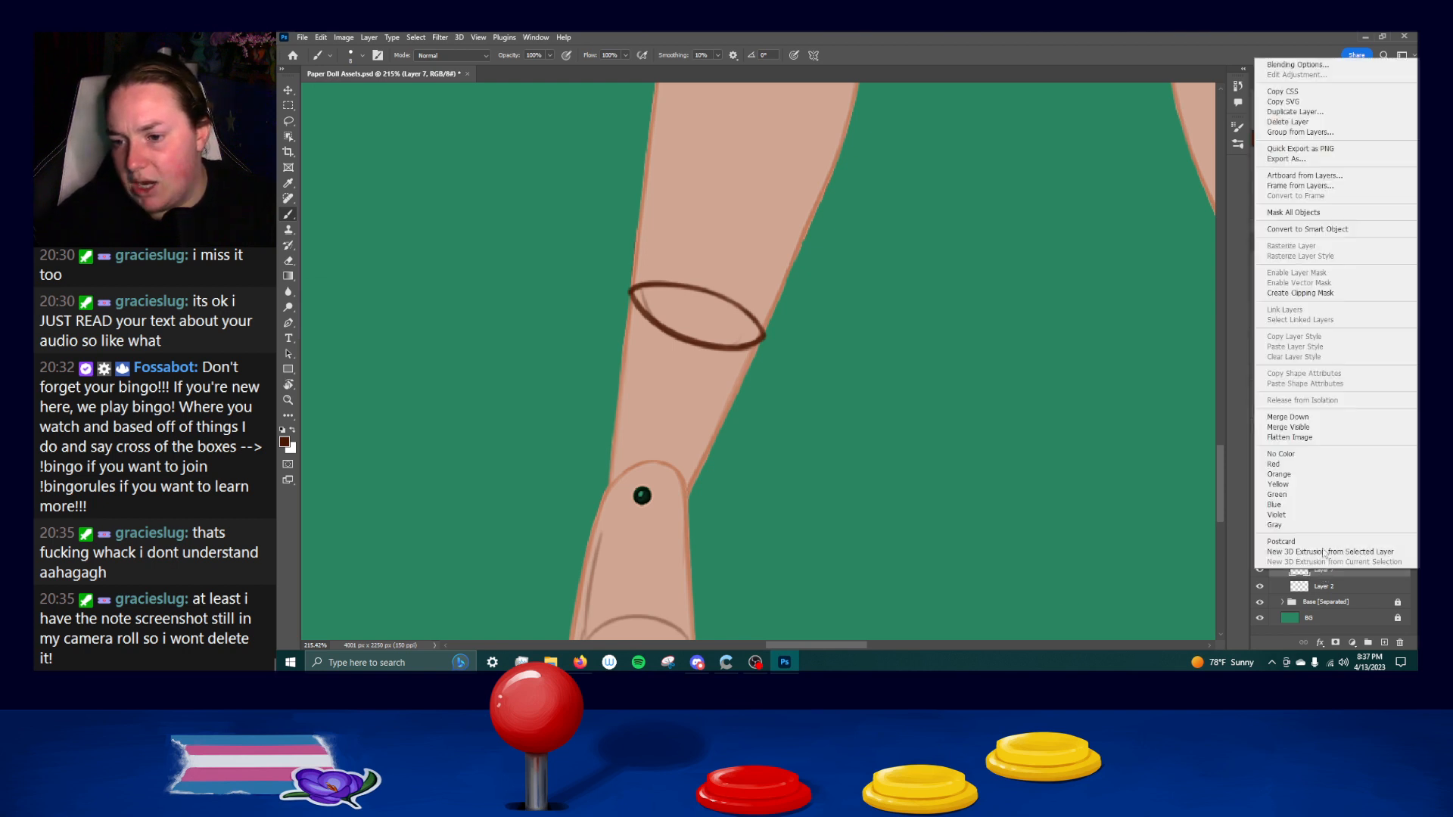
click(1298, 417)
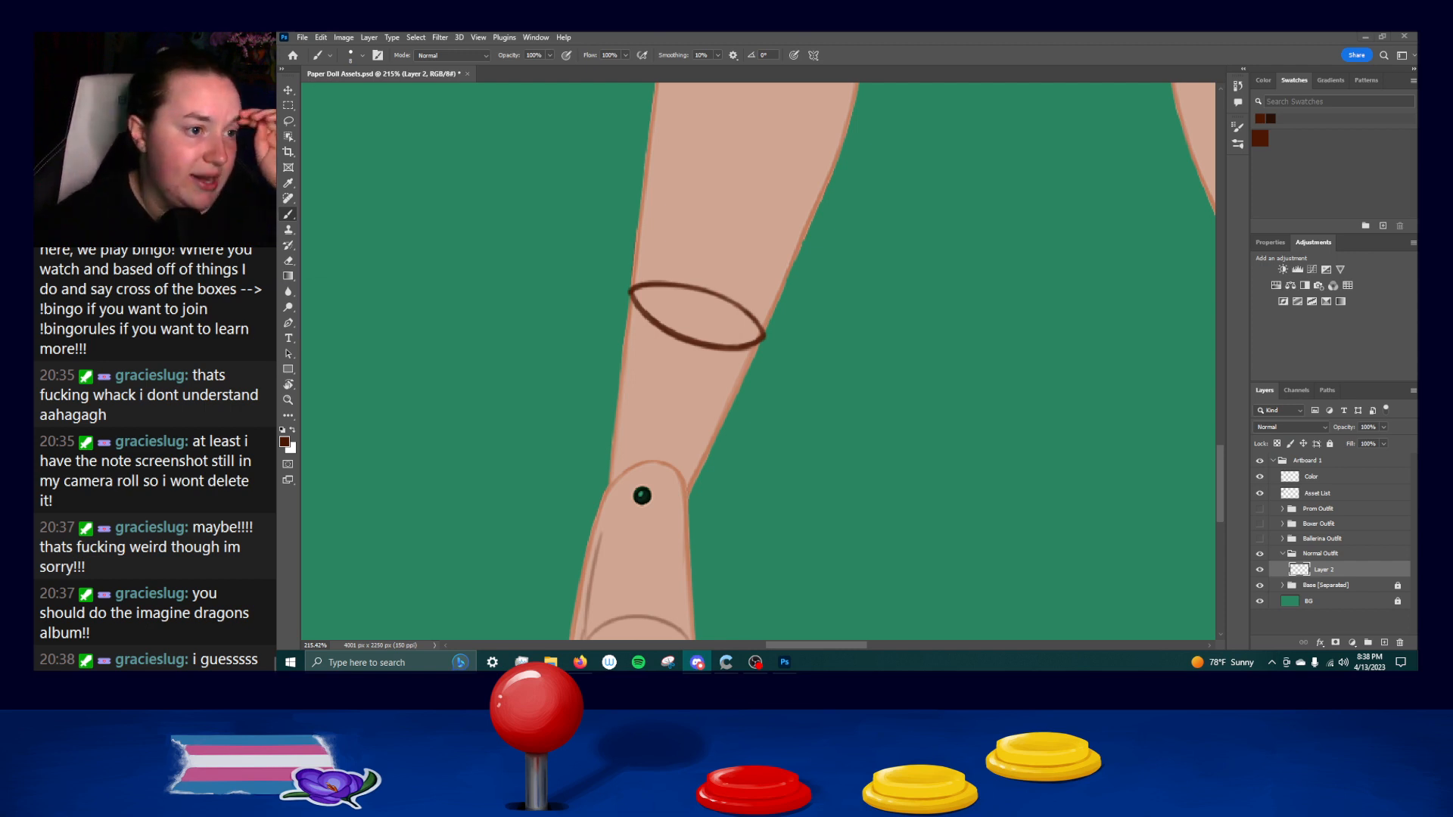
key(alt+Tab)
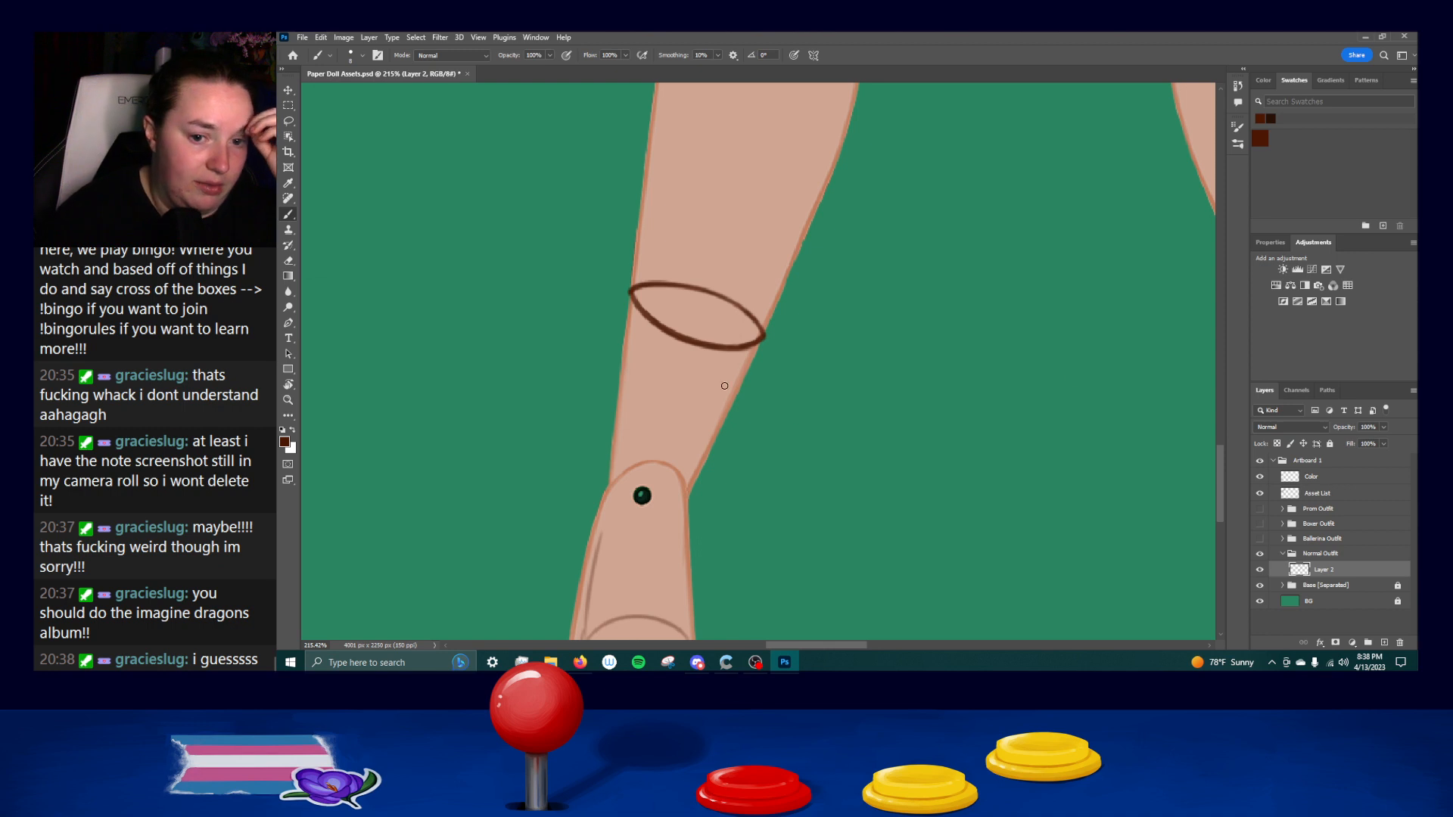
Try to ink the left sock's inner side line from the opening down to the ankle, undoing each stroke.
drag(765, 478, 773, 342)
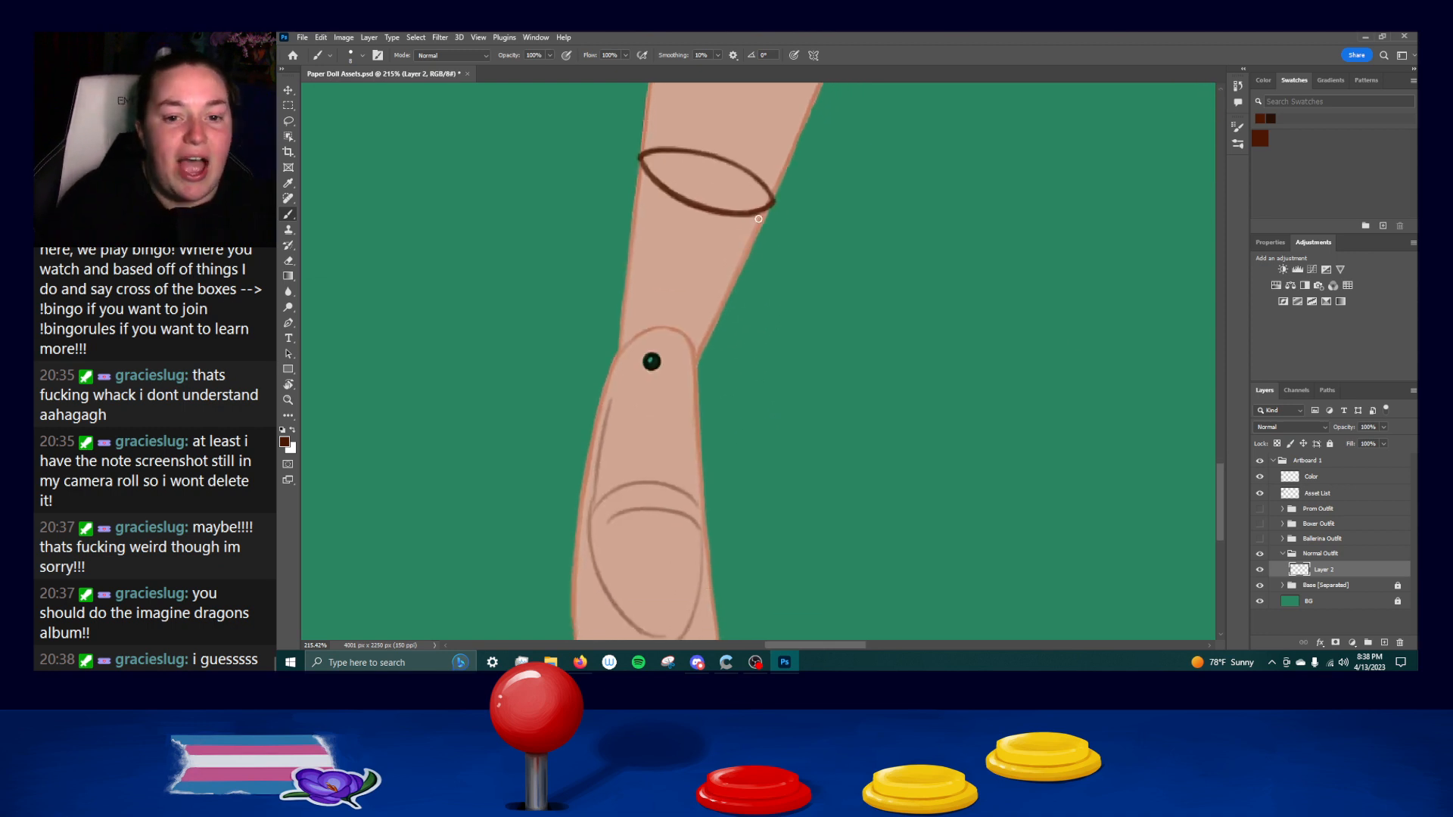
drag(771, 204, 739, 277)
key(ctrl+z)
key(ctrl+z)
drag(768, 212, 723, 315)
key(ctrl+z)
drag(769, 205, 705, 349)
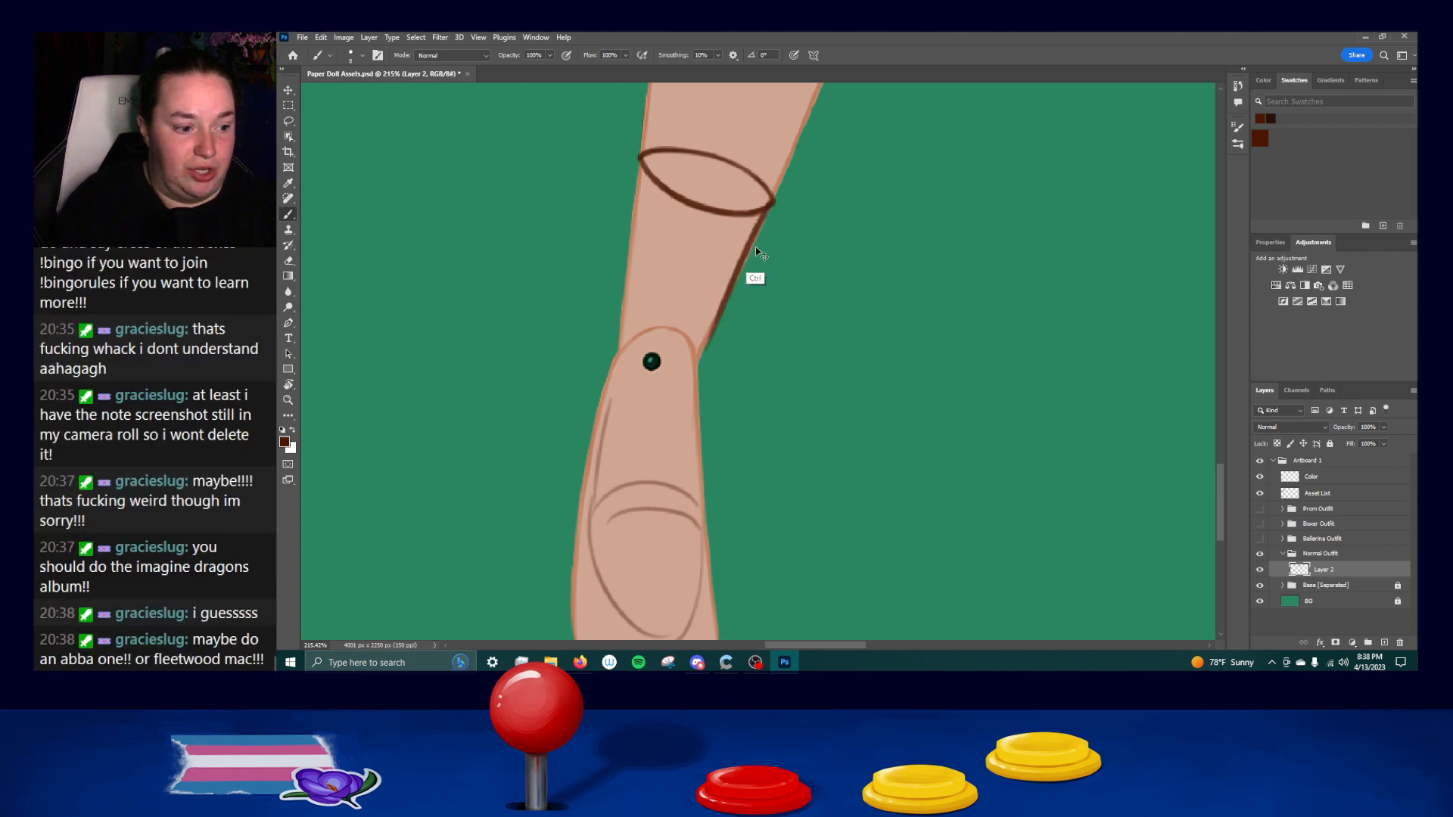
key(ctrl+z)
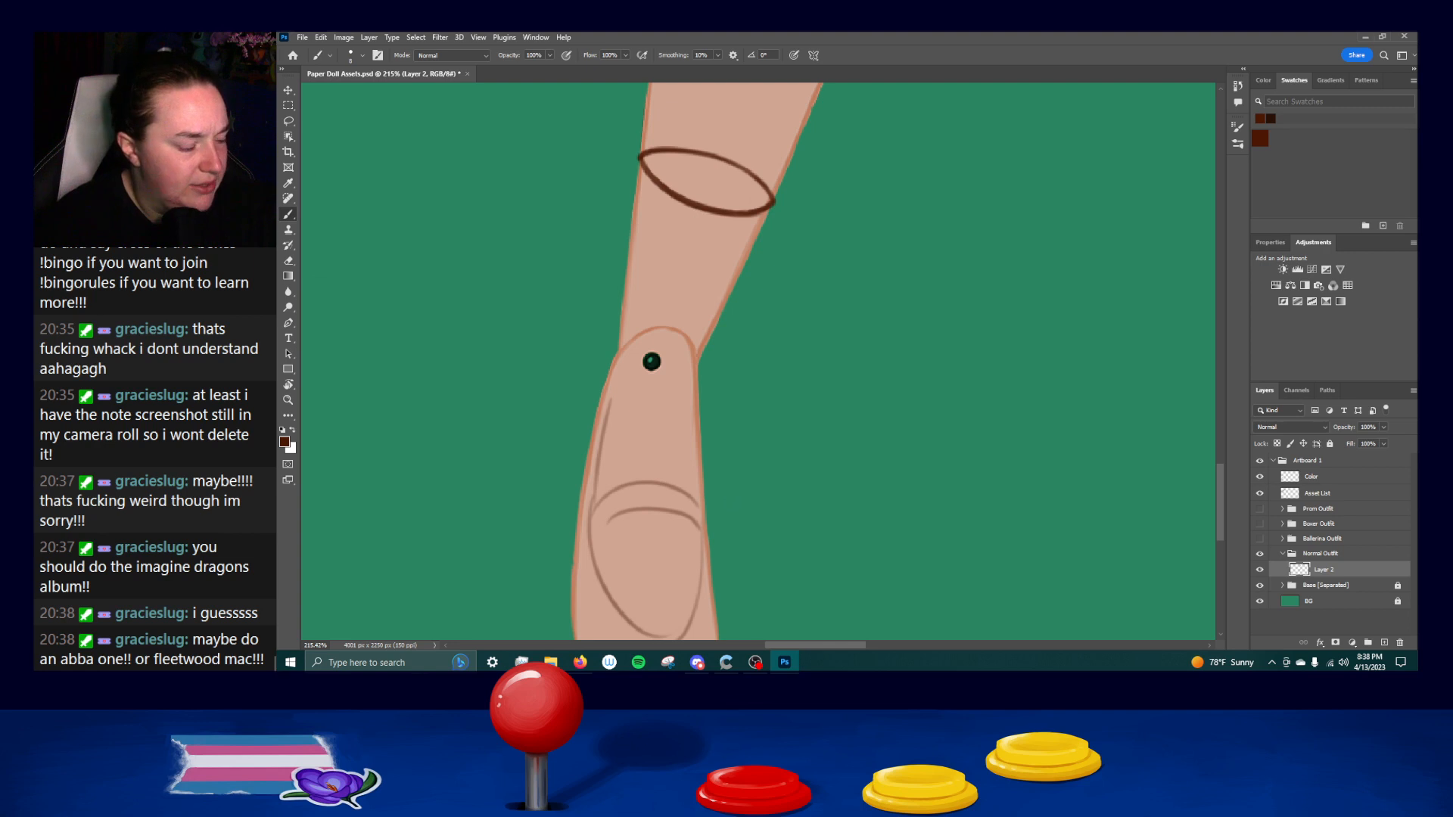
Switch to Spotify, search for "fleetwood mac" and open the Fleetwood Mac artist page.
key(alt+Tab)
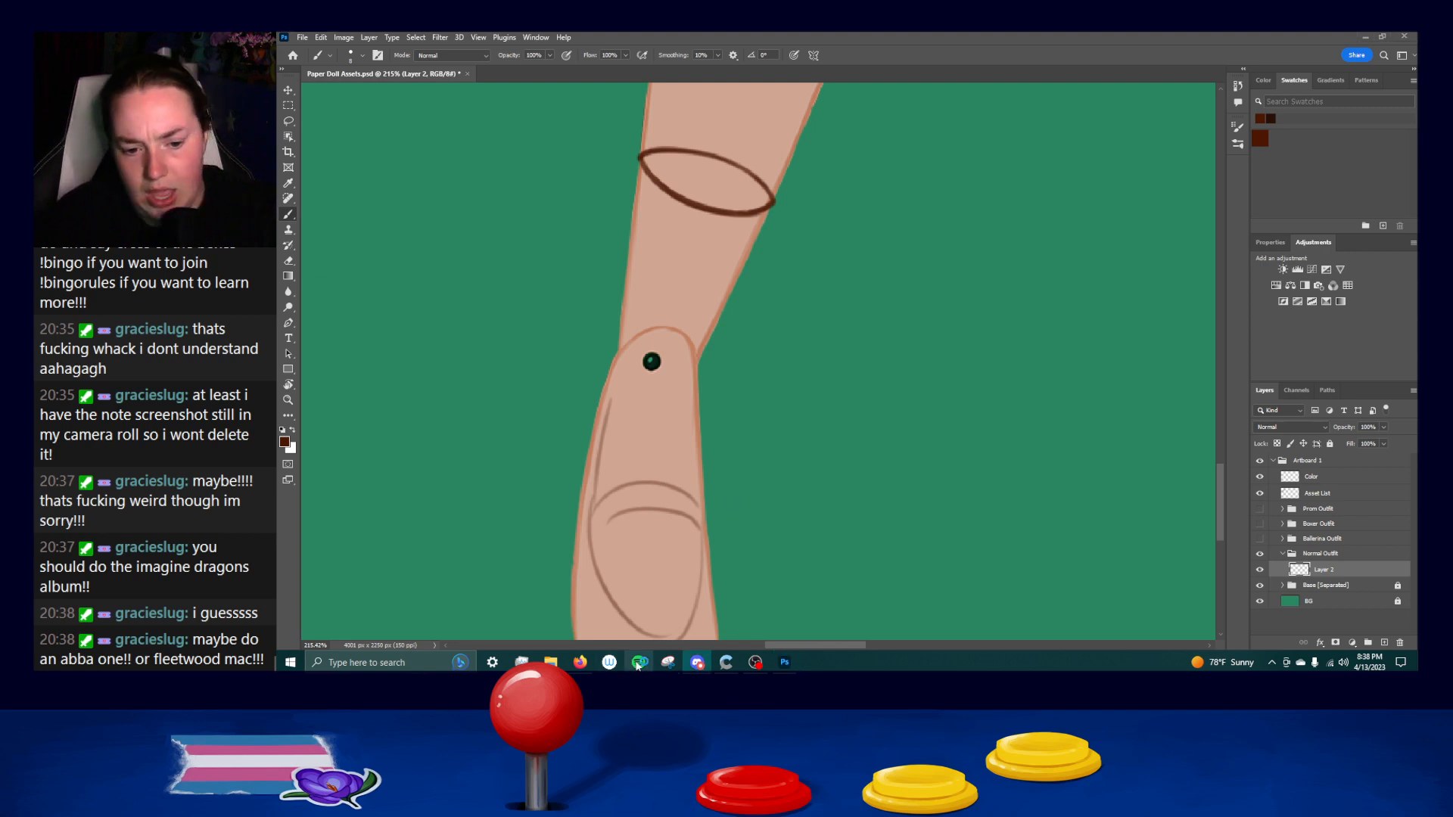
key(alt+Tab)
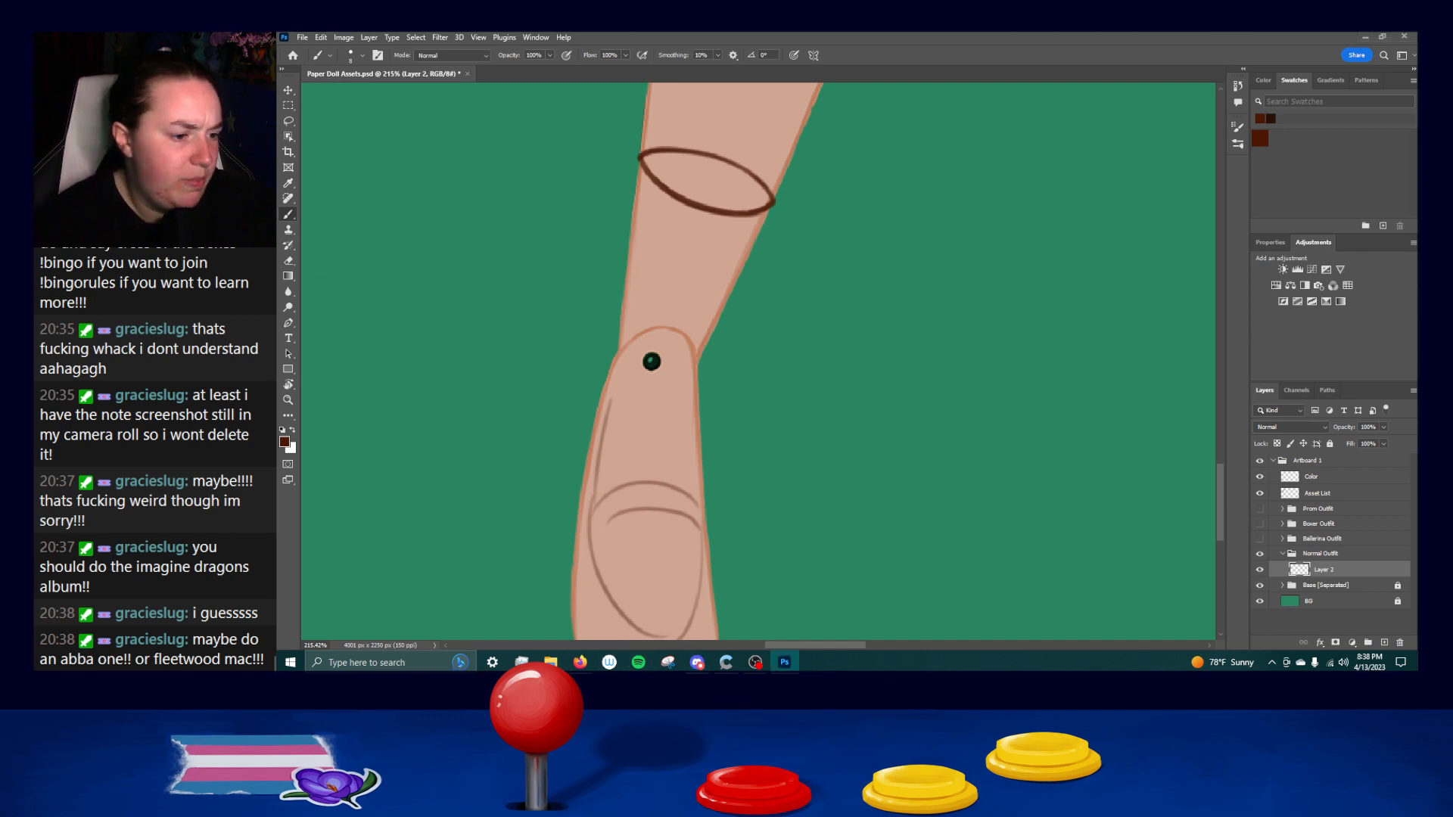
click(639, 659)
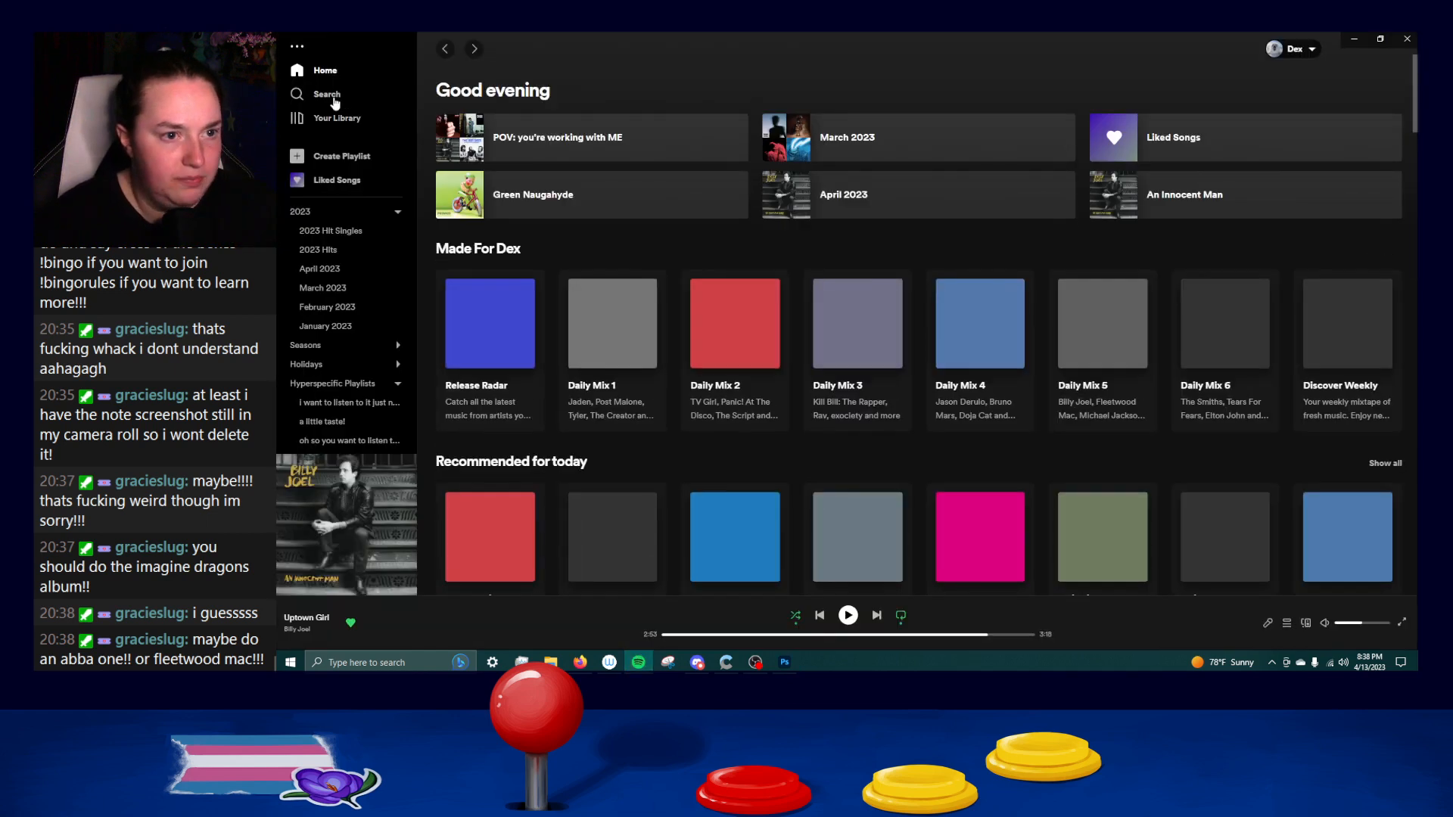
click(326, 94)
text(f)
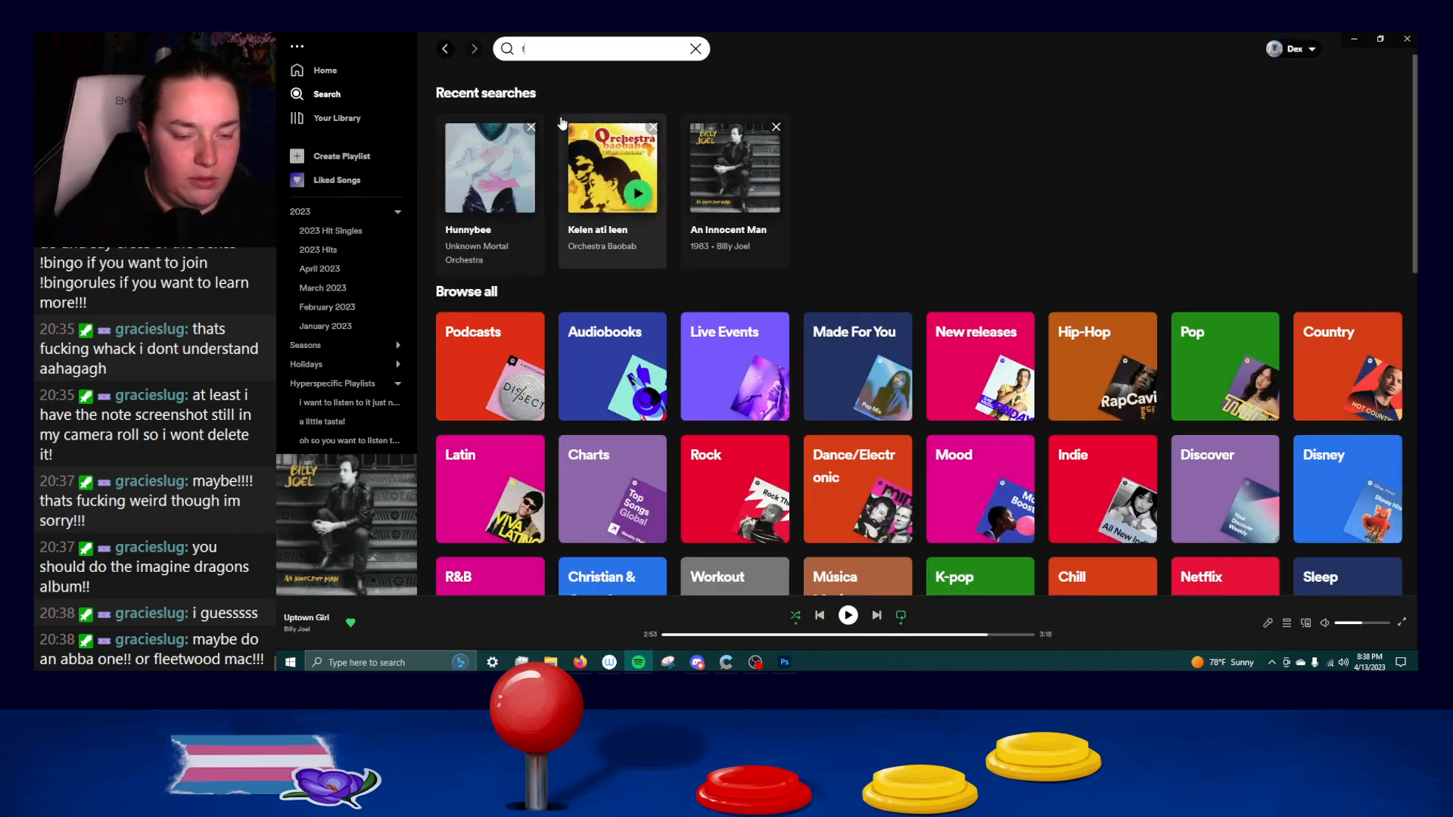
text(leetwood mac)
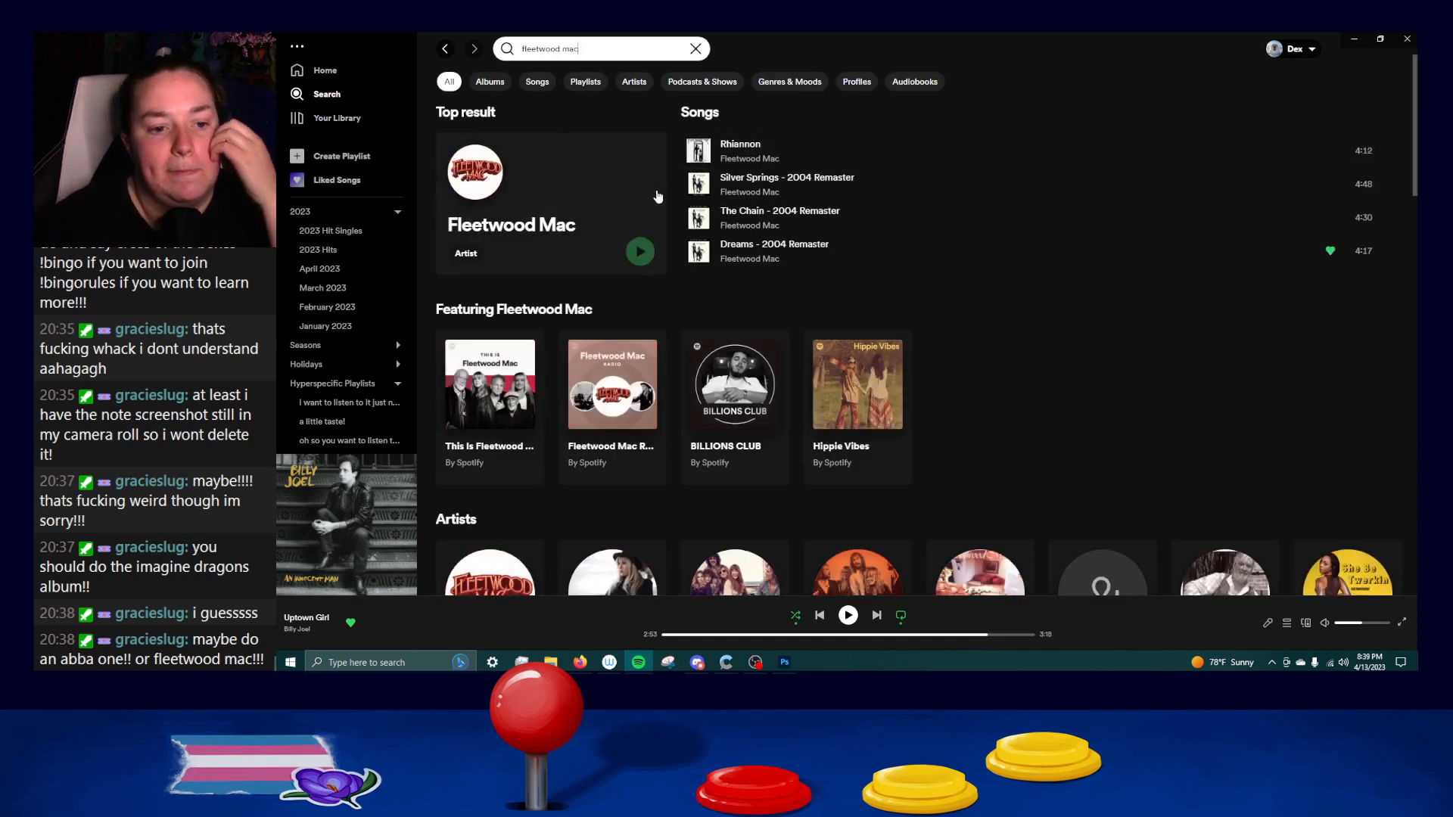
click(457, 174)
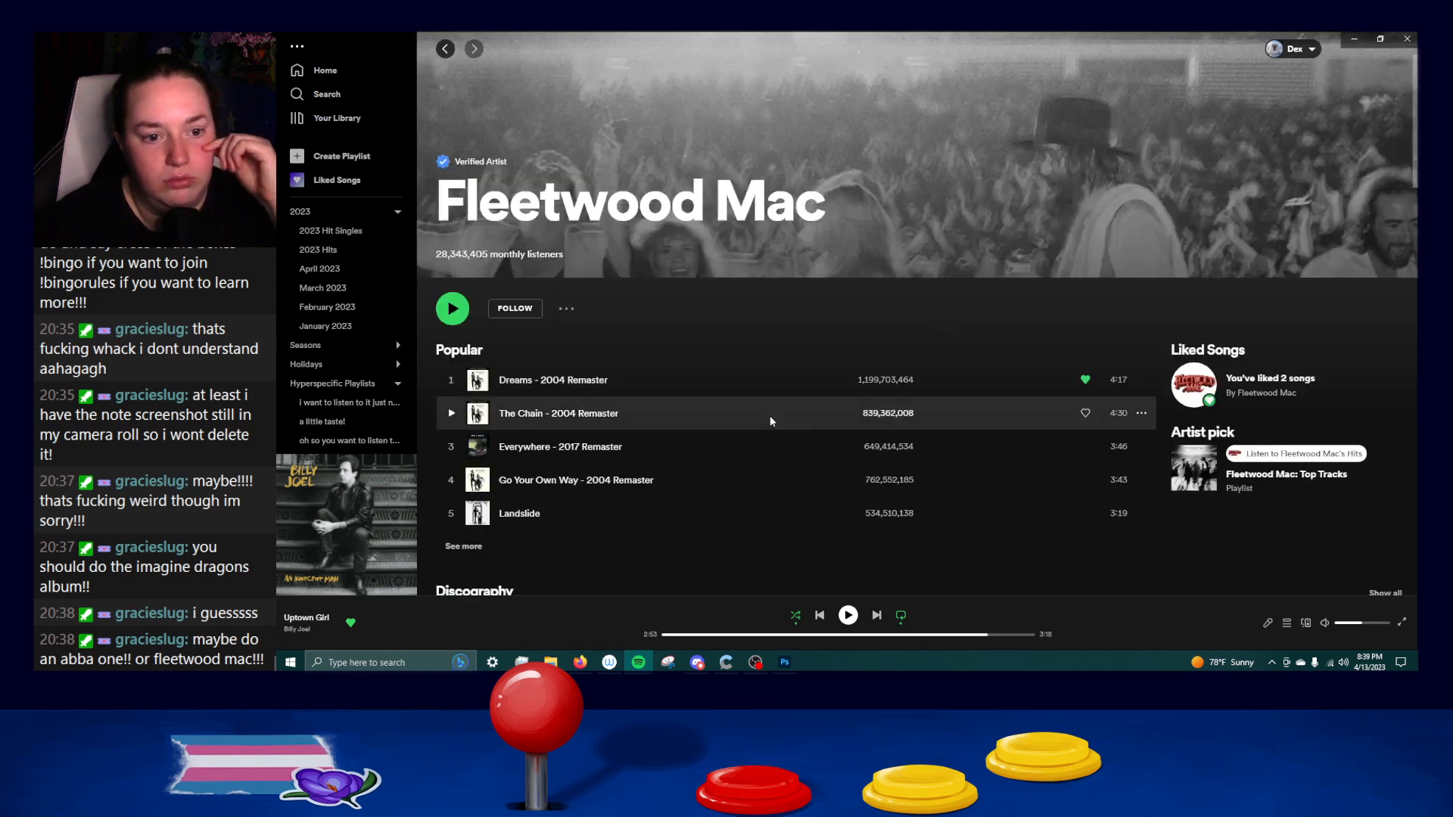
Look over the artist page's popular releases and featured playlists, and open the full discography list filtered to albums.
scroll(824, 436, down, 4)
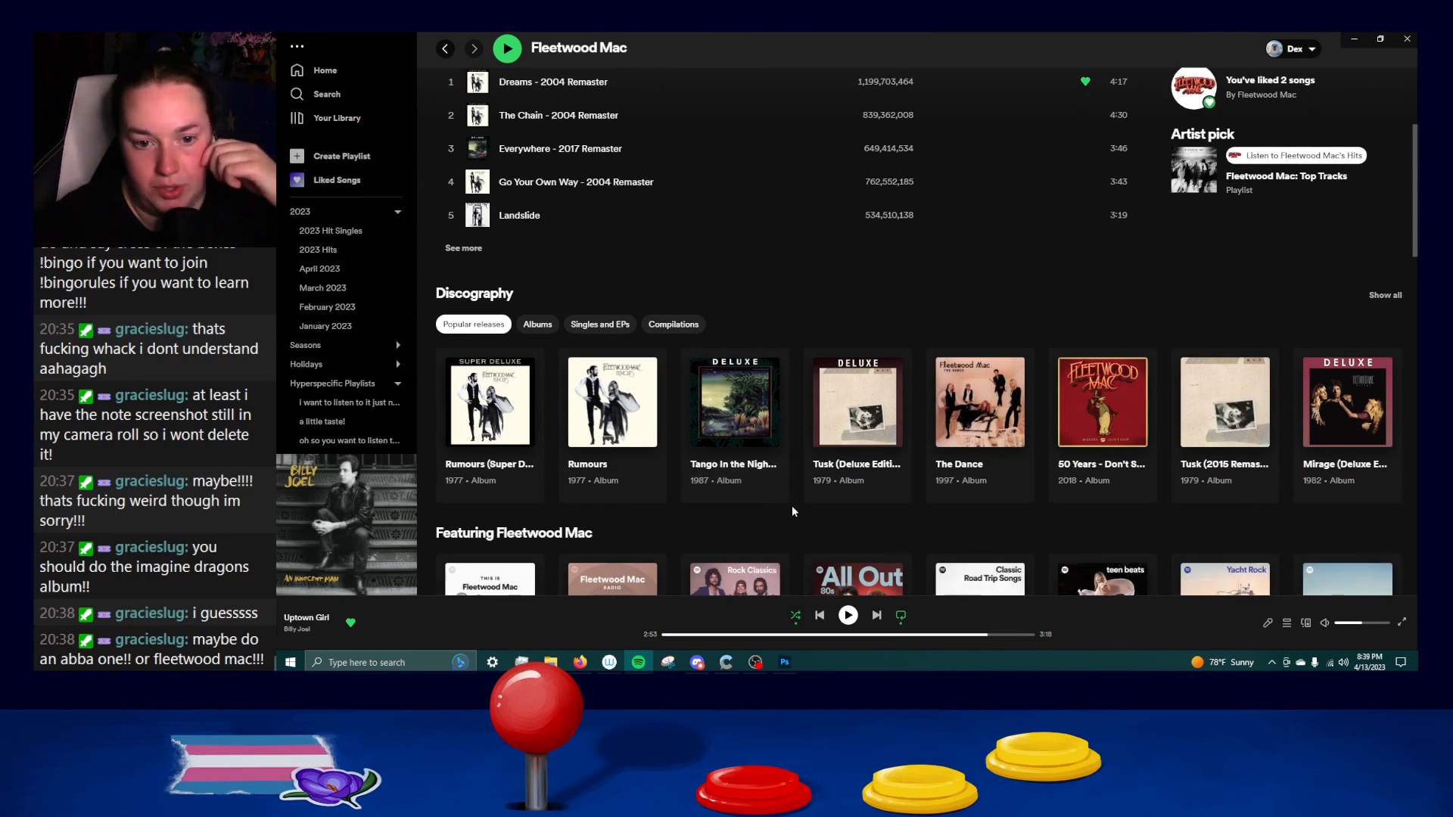
scroll(792, 511, down, 4)
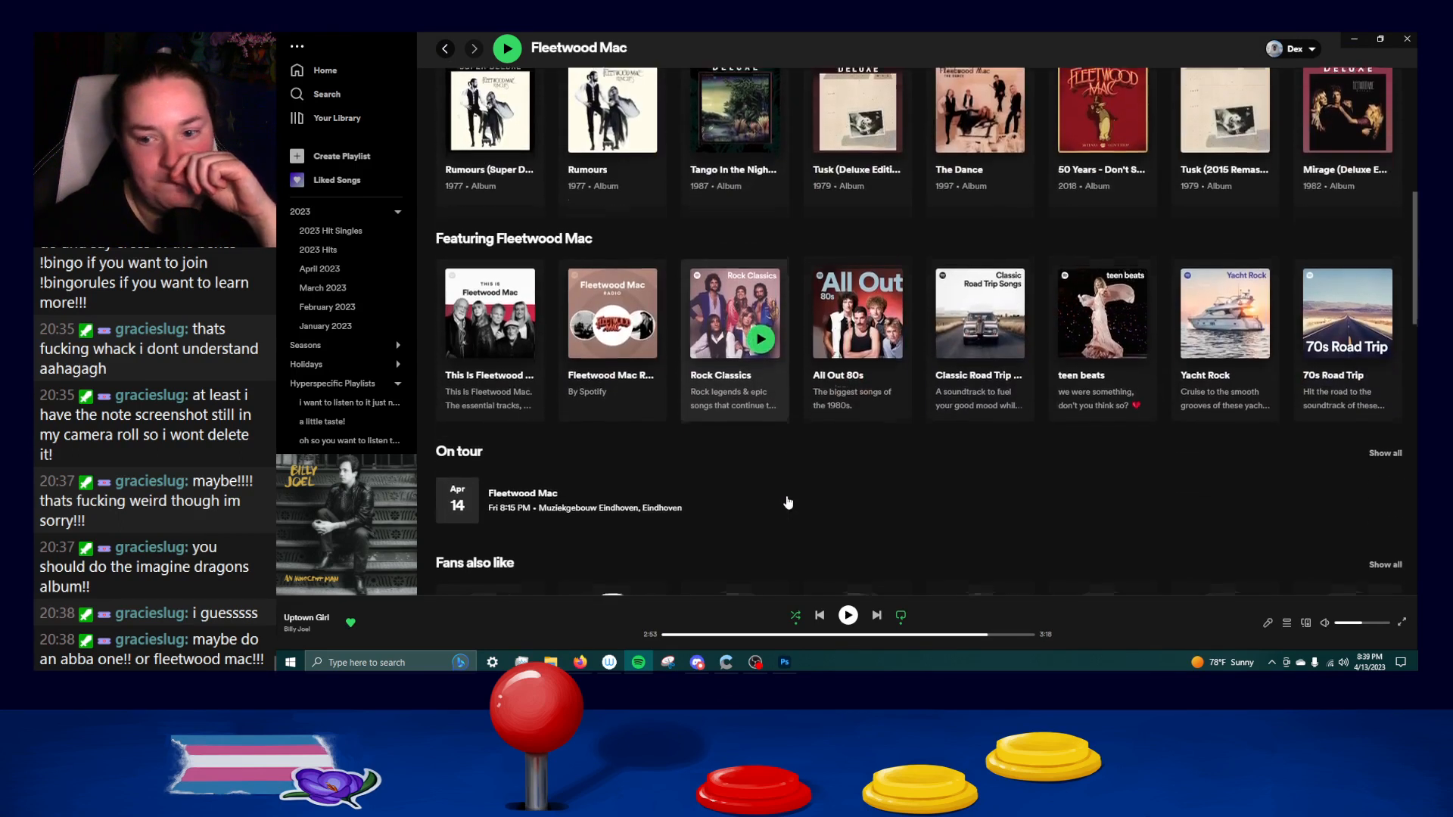
scroll(993, 539, up, 2)
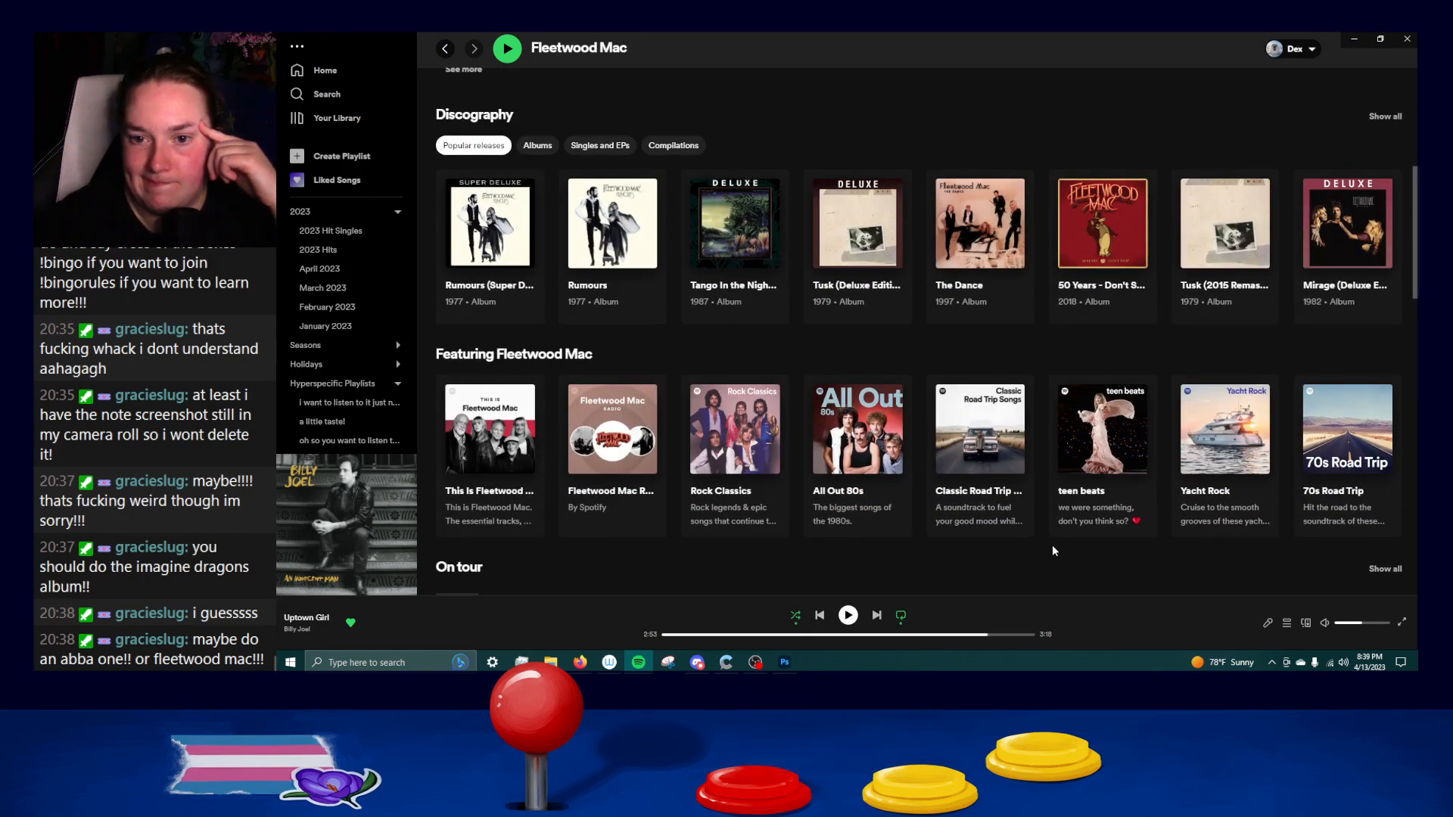
scroll(1017, 523, up, 1)
scroll(1017, 524, up, 2)
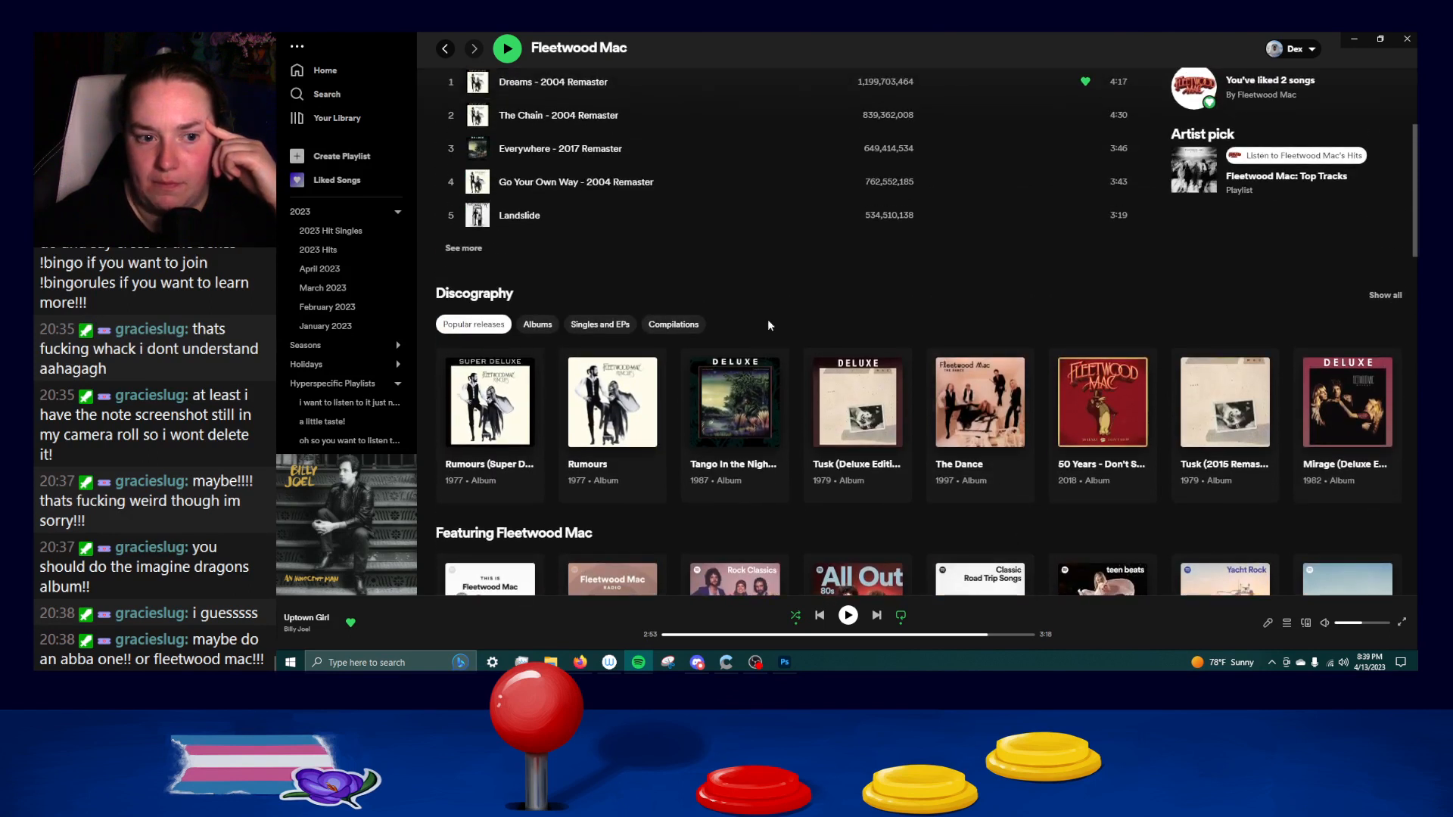
click(536, 322)
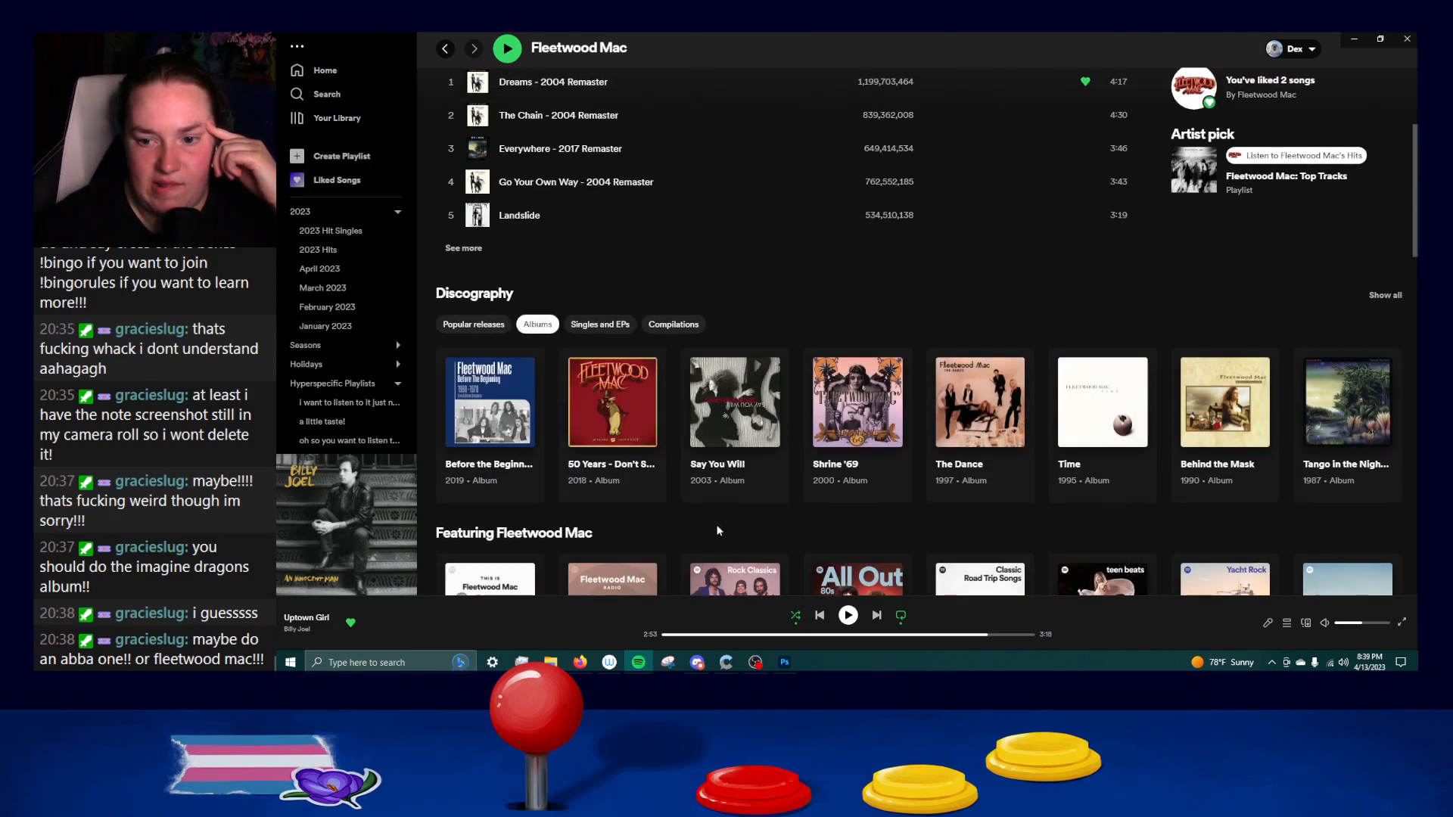
click(1386, 296)
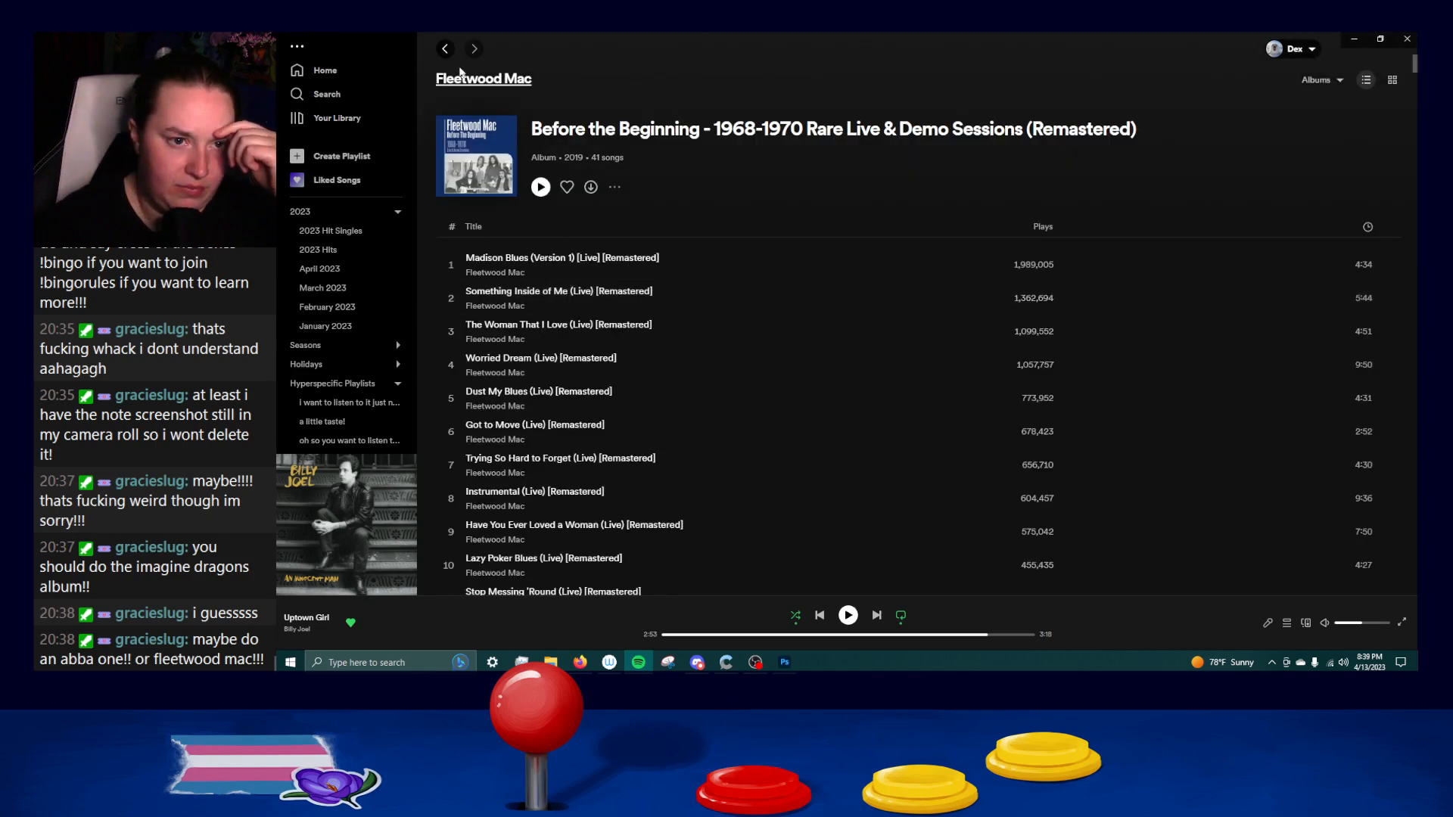
Open the full discography with all release types instead and look through the releases from 2021 back to Shrine '69.
click(445, 49)
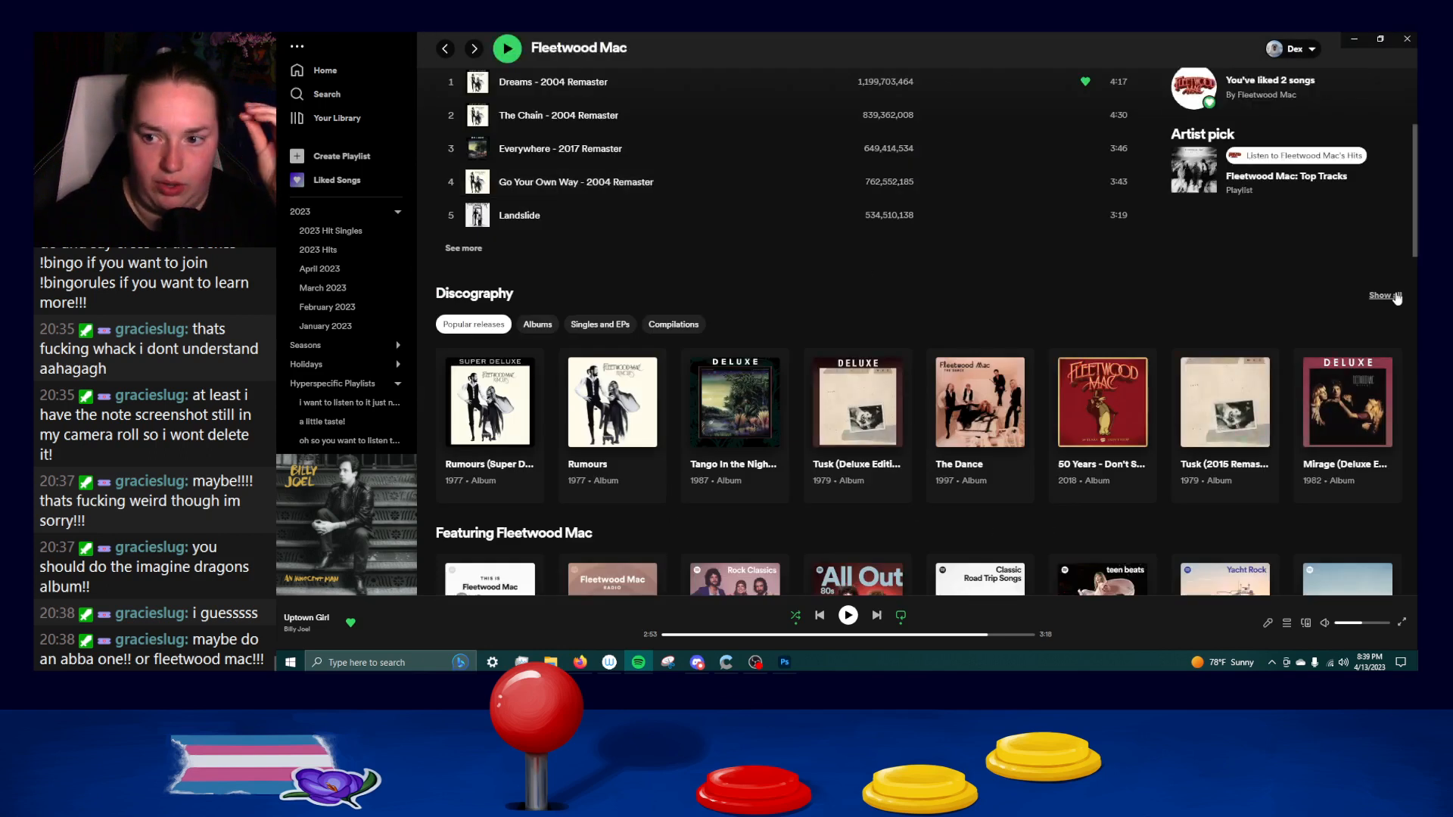
click(1397, 297)
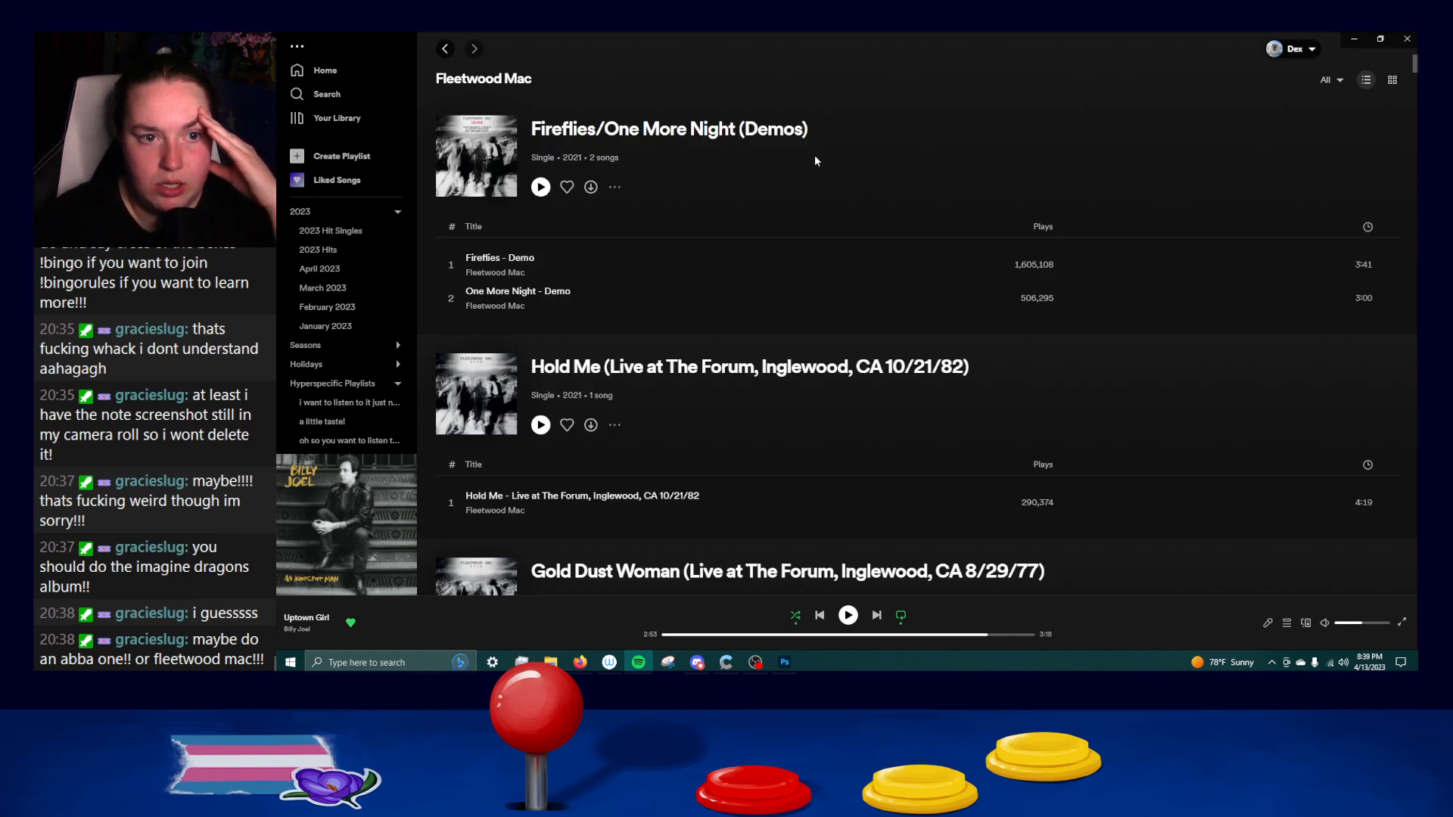
scroll(787, 163, down, 6)
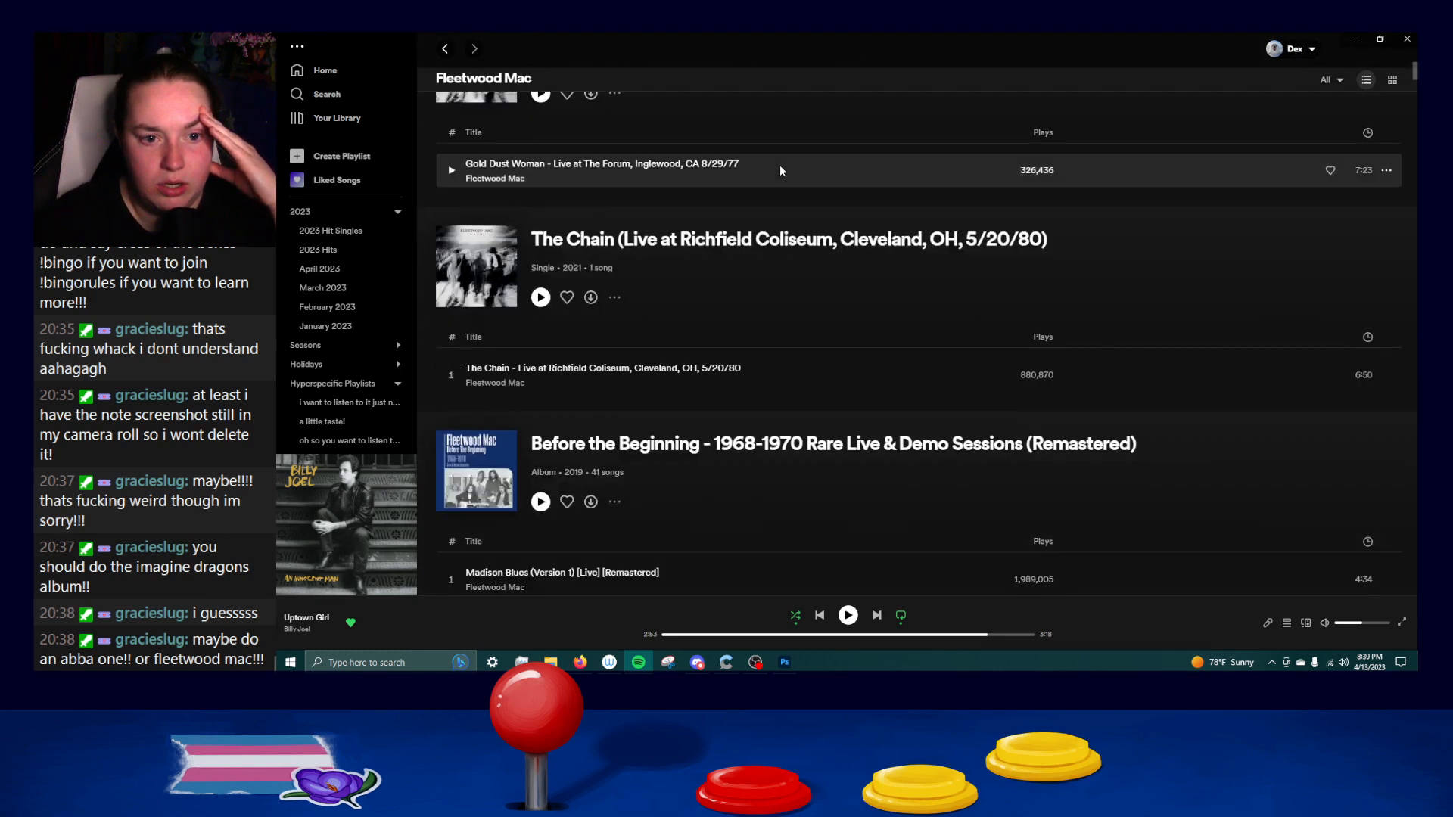
scroll(778, 166, down, 12)
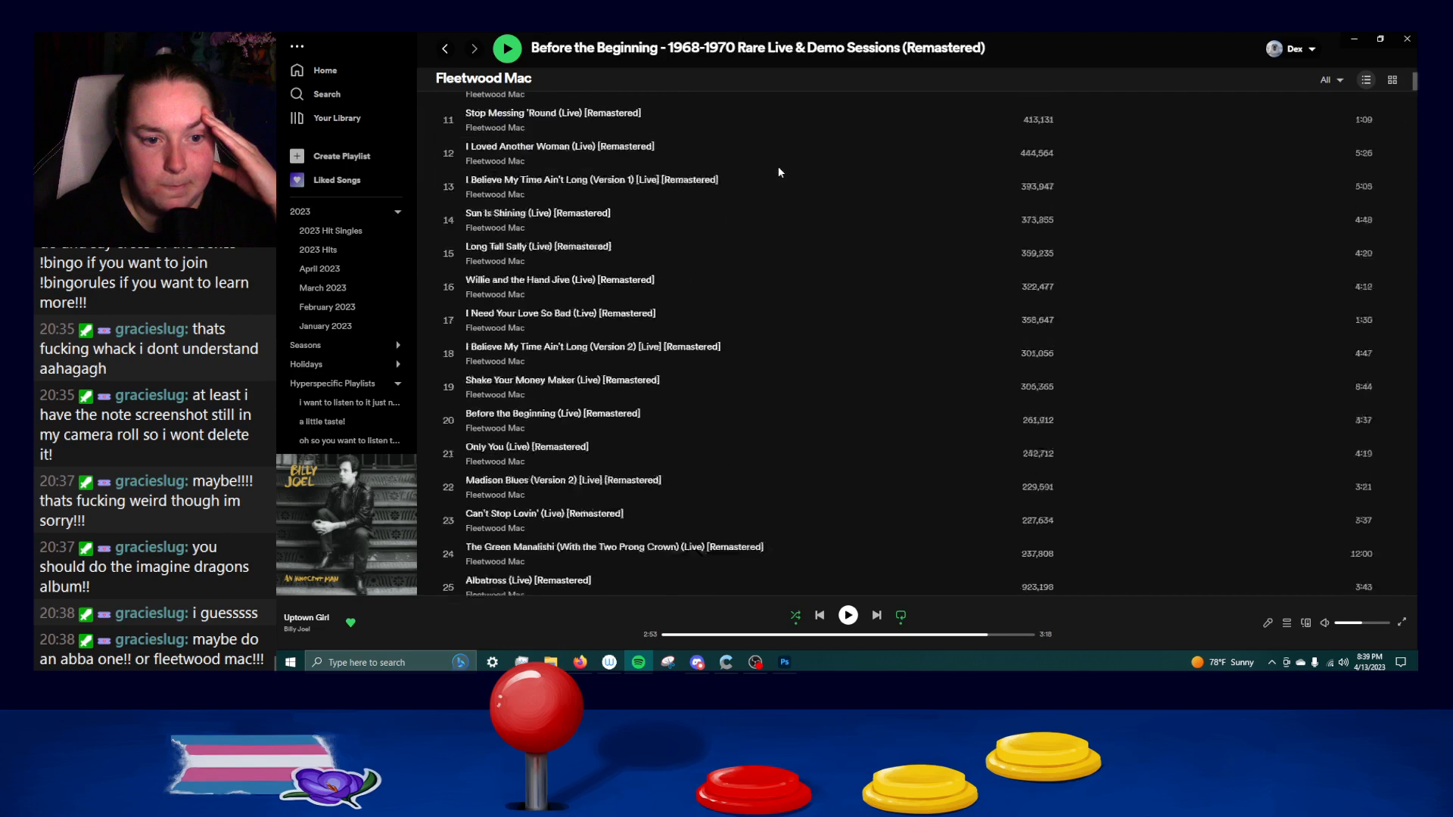
scroll(778, 171, down, 8)
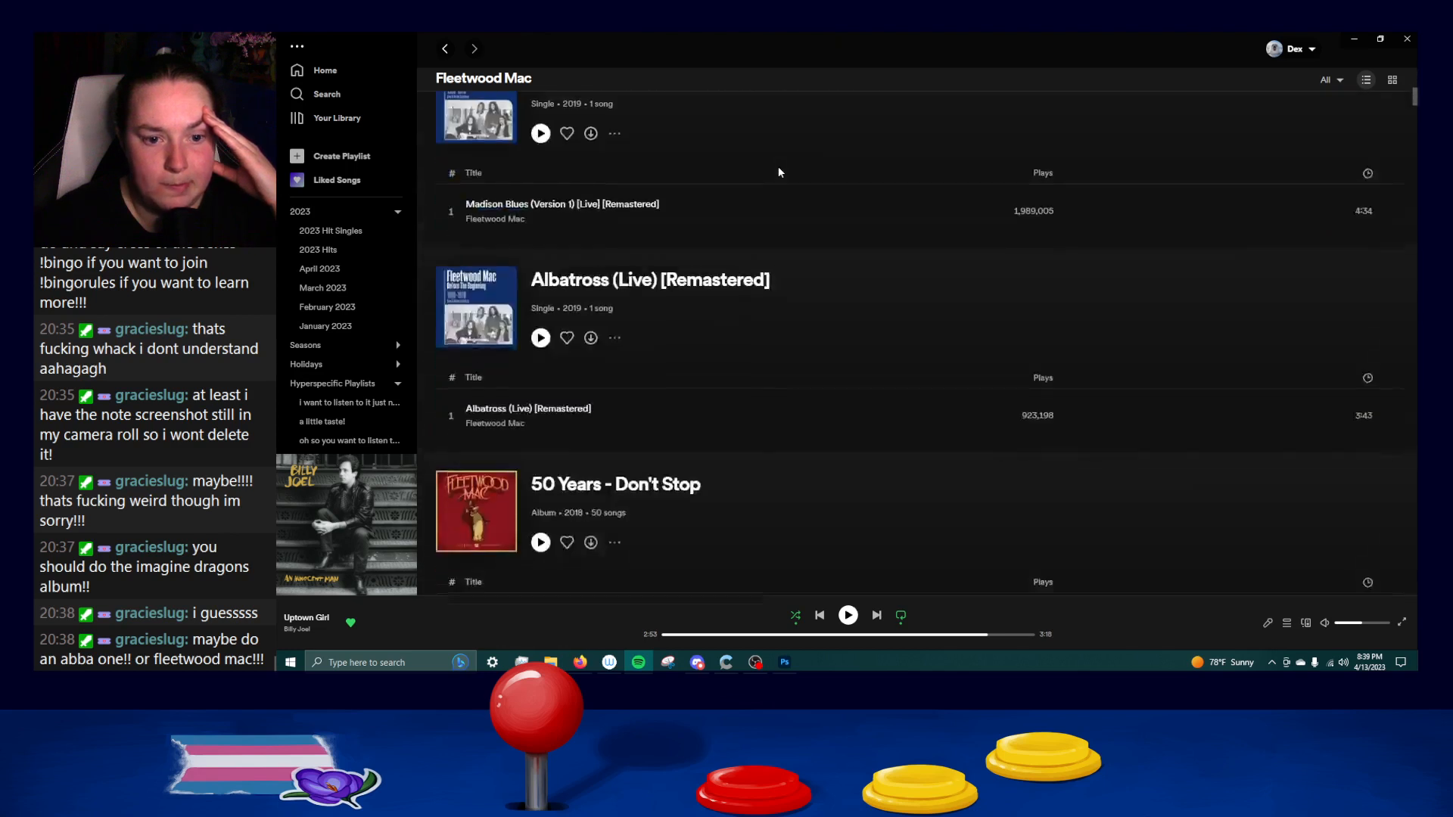
scroll(779, 168, down, 12)
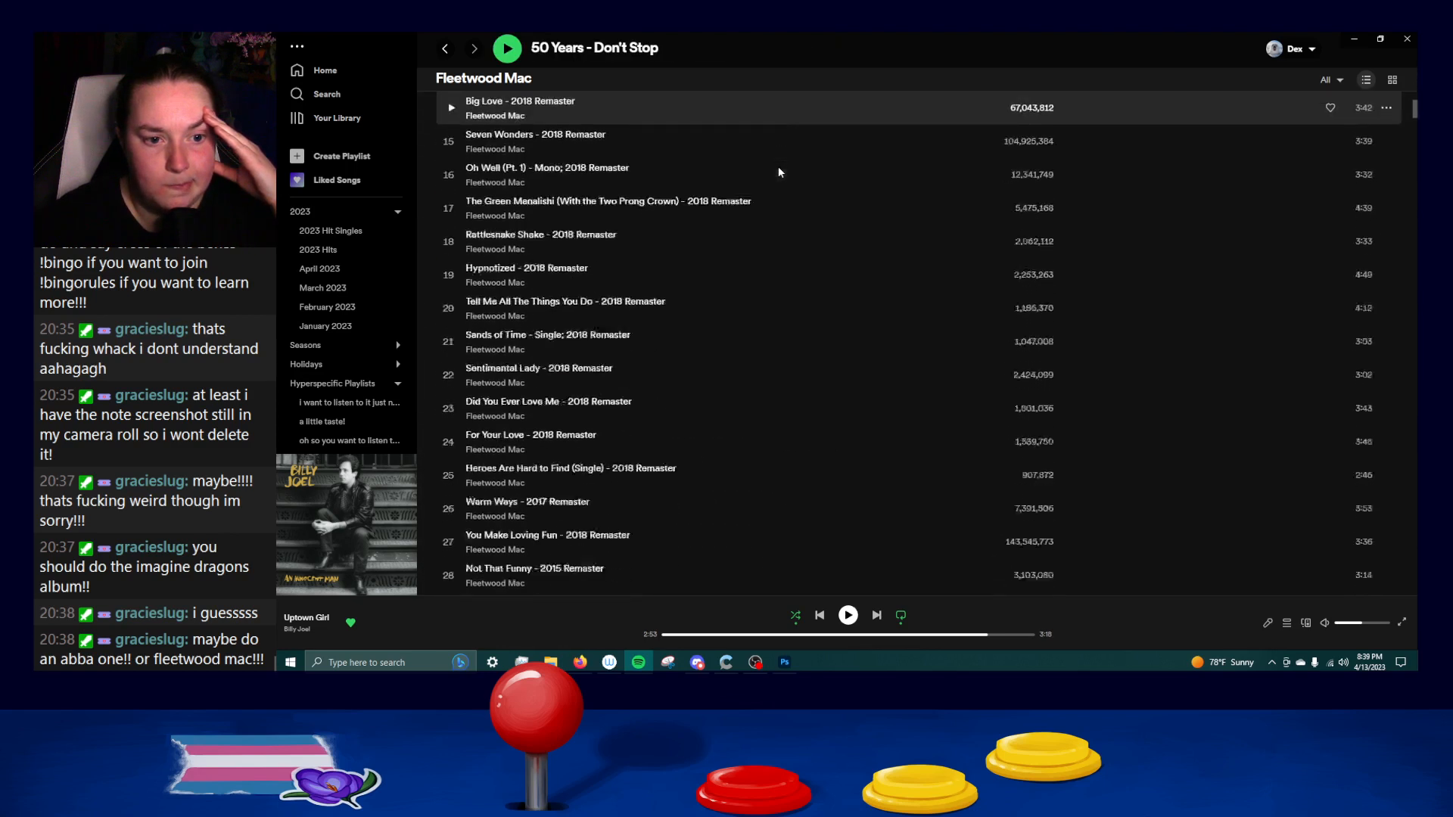
scroll(778, 166, down, 15)
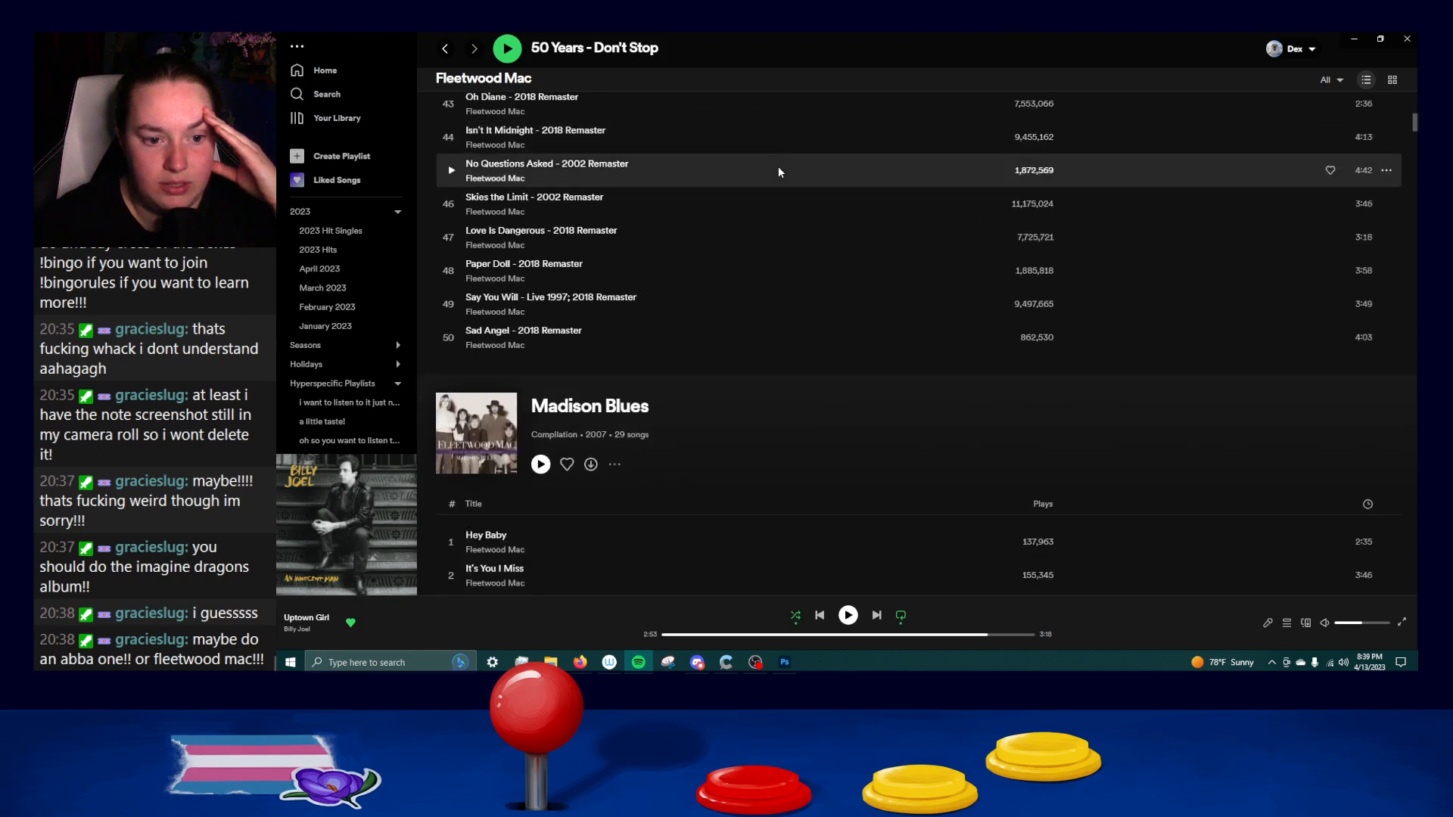
scroll(778, 171, down, 15)
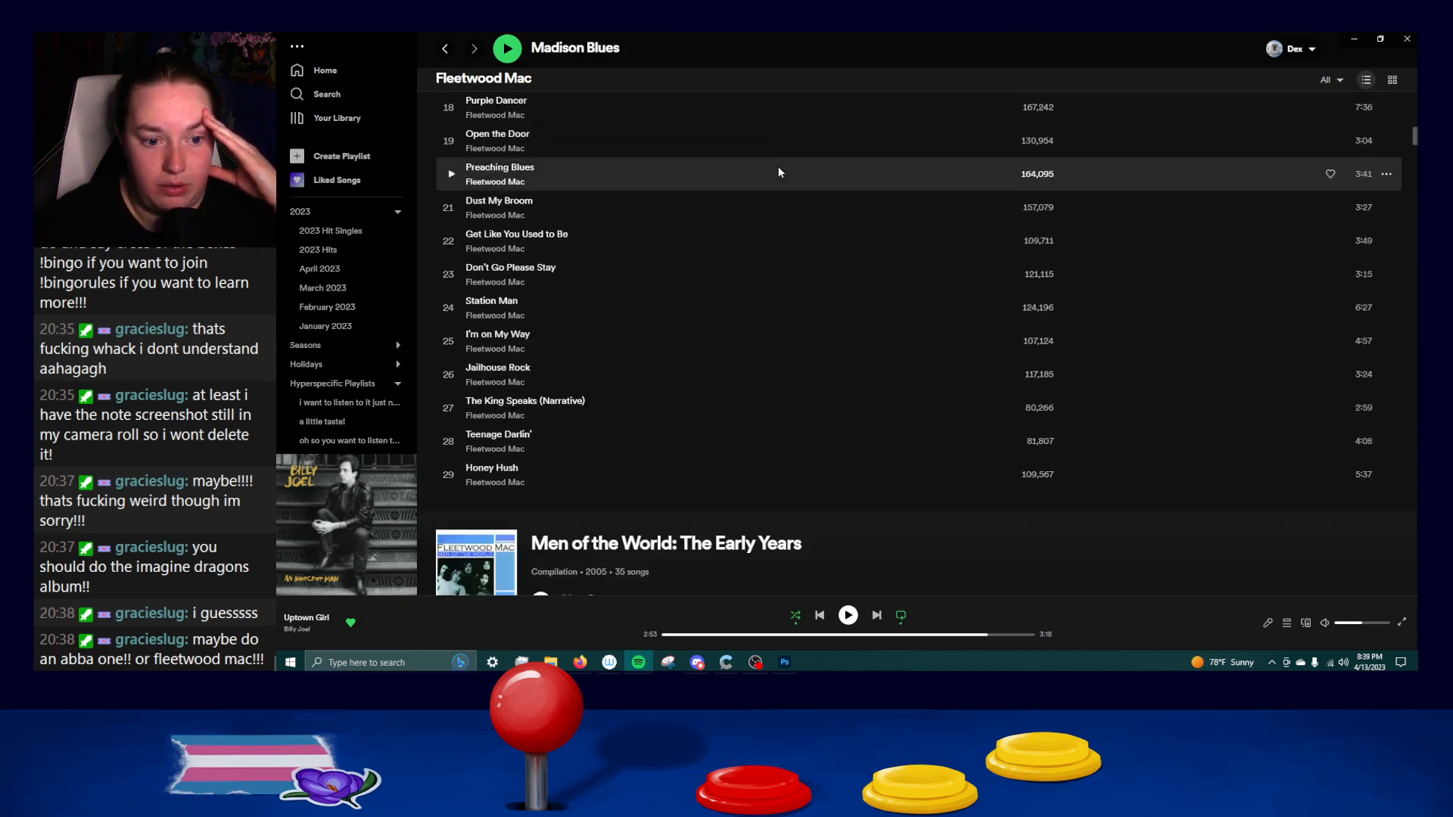
scroll(778, 171, down, 15)
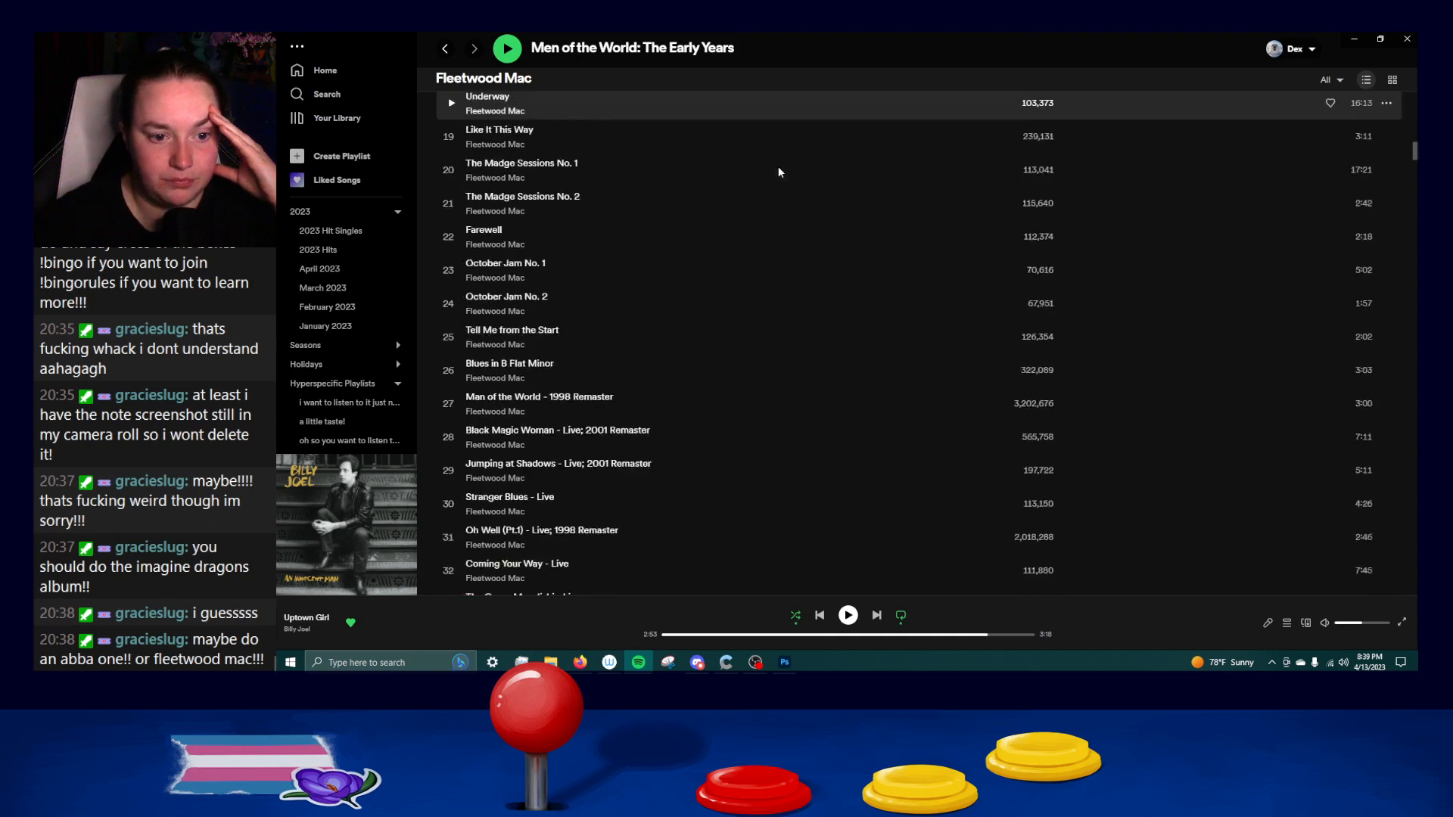
scroll(780, 207, down, 15)
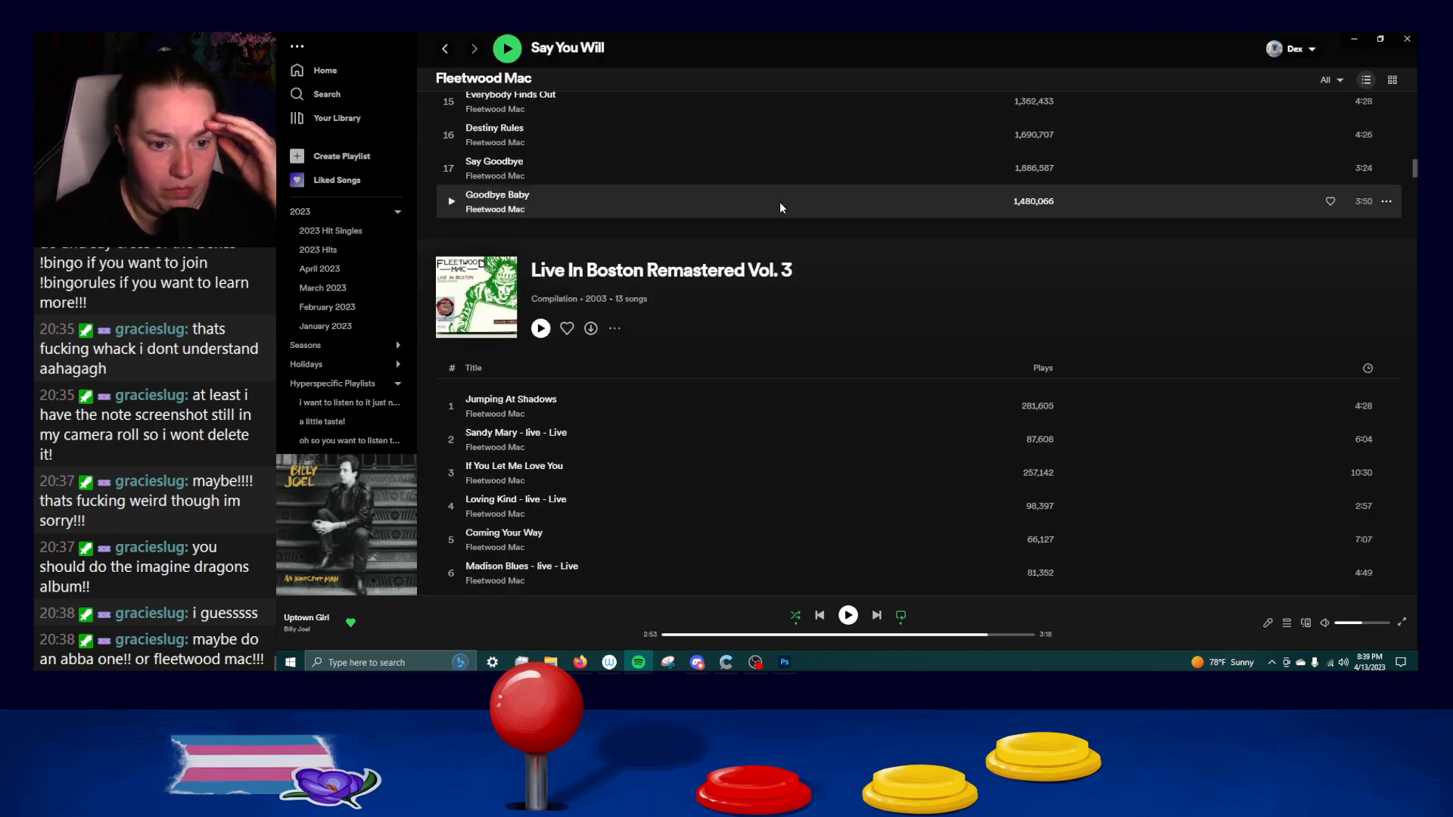
scroll(779, 204, down, 12)
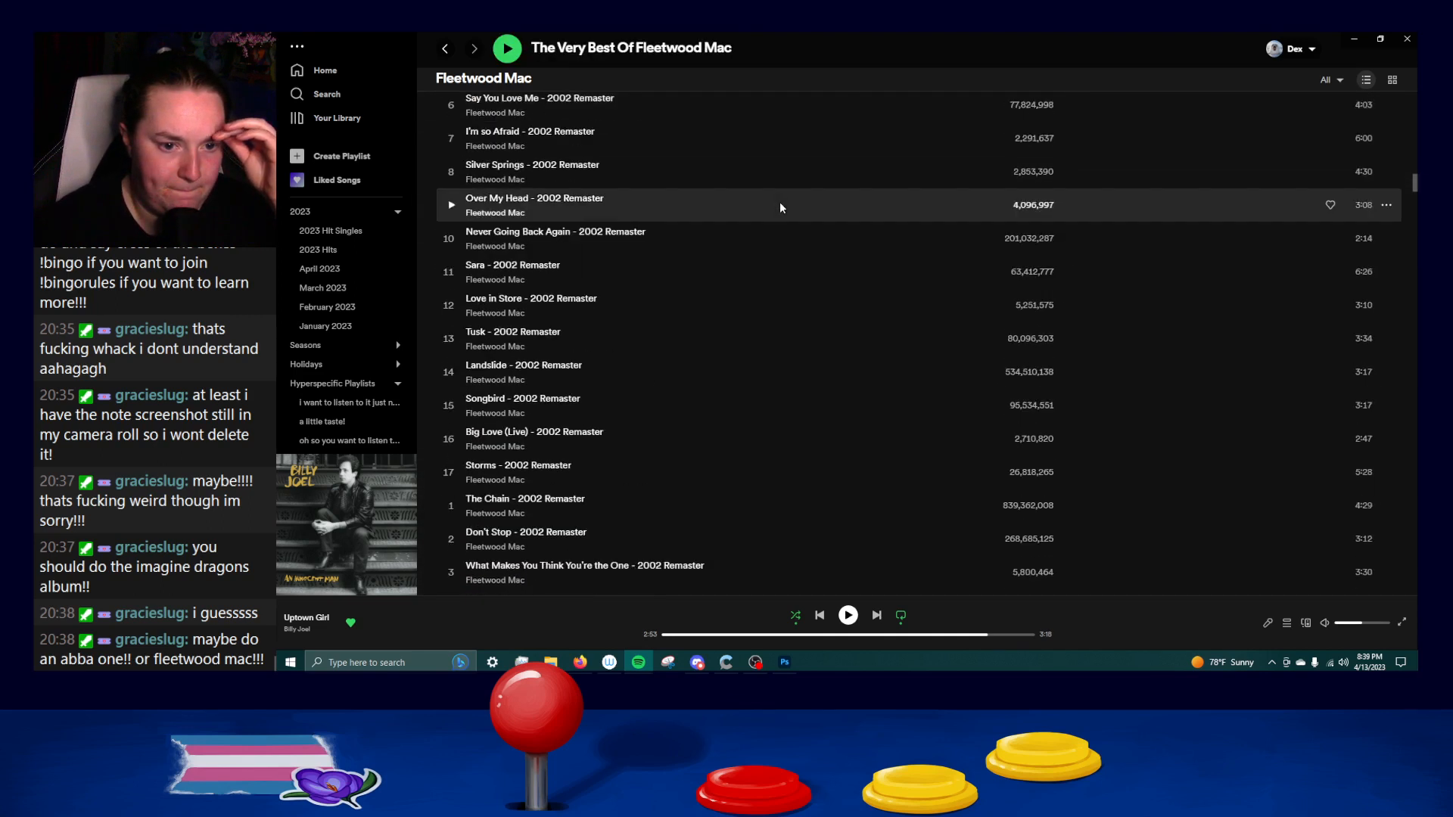
scroll(781, 207, down, 12)
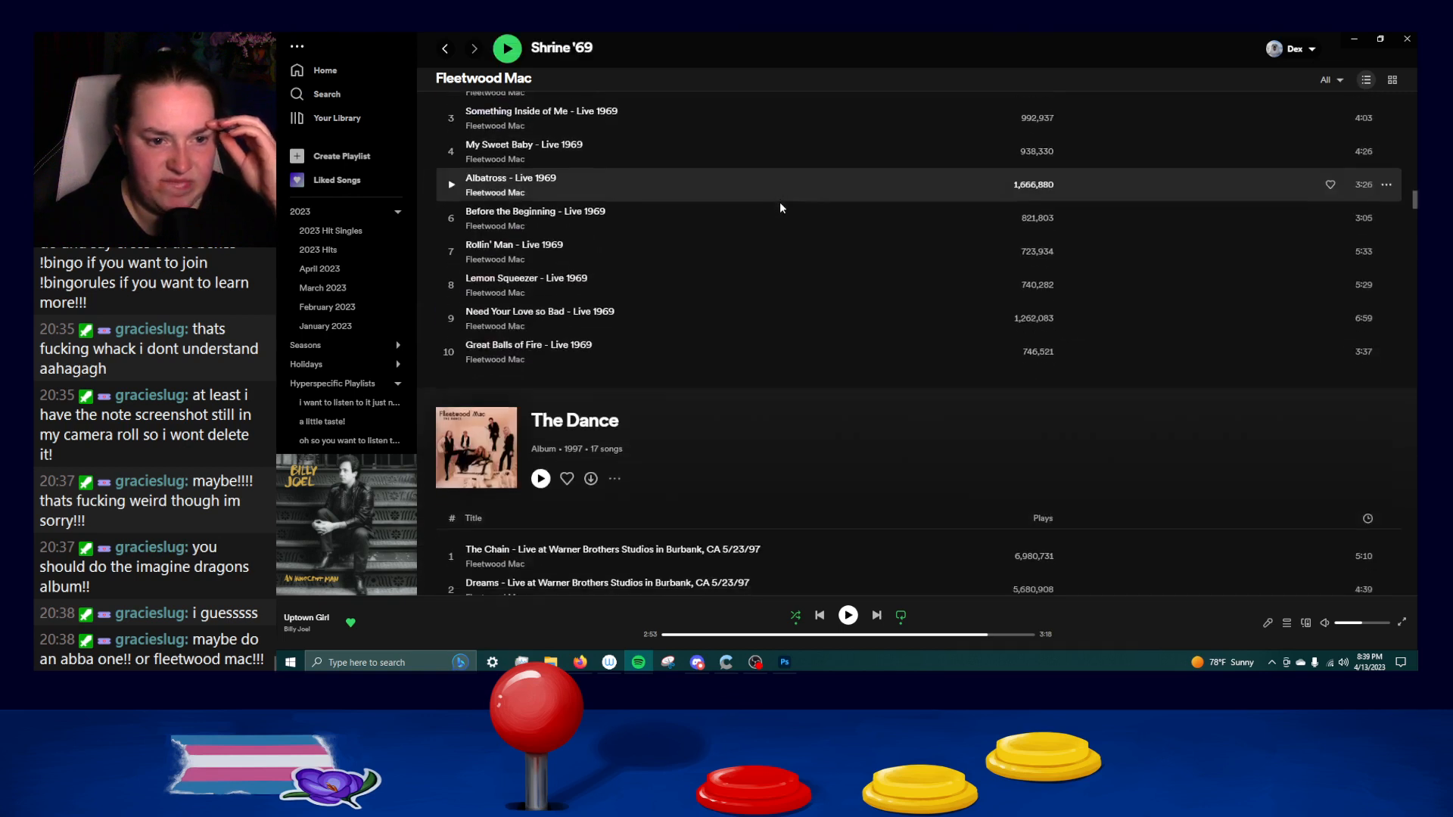
Examine the releases from The Dance through Time and Behind the Mask to Tango in the Night (2017 Remaster).
scroll(780, 204, up, 6)
scroll(780, 204, down, 7)
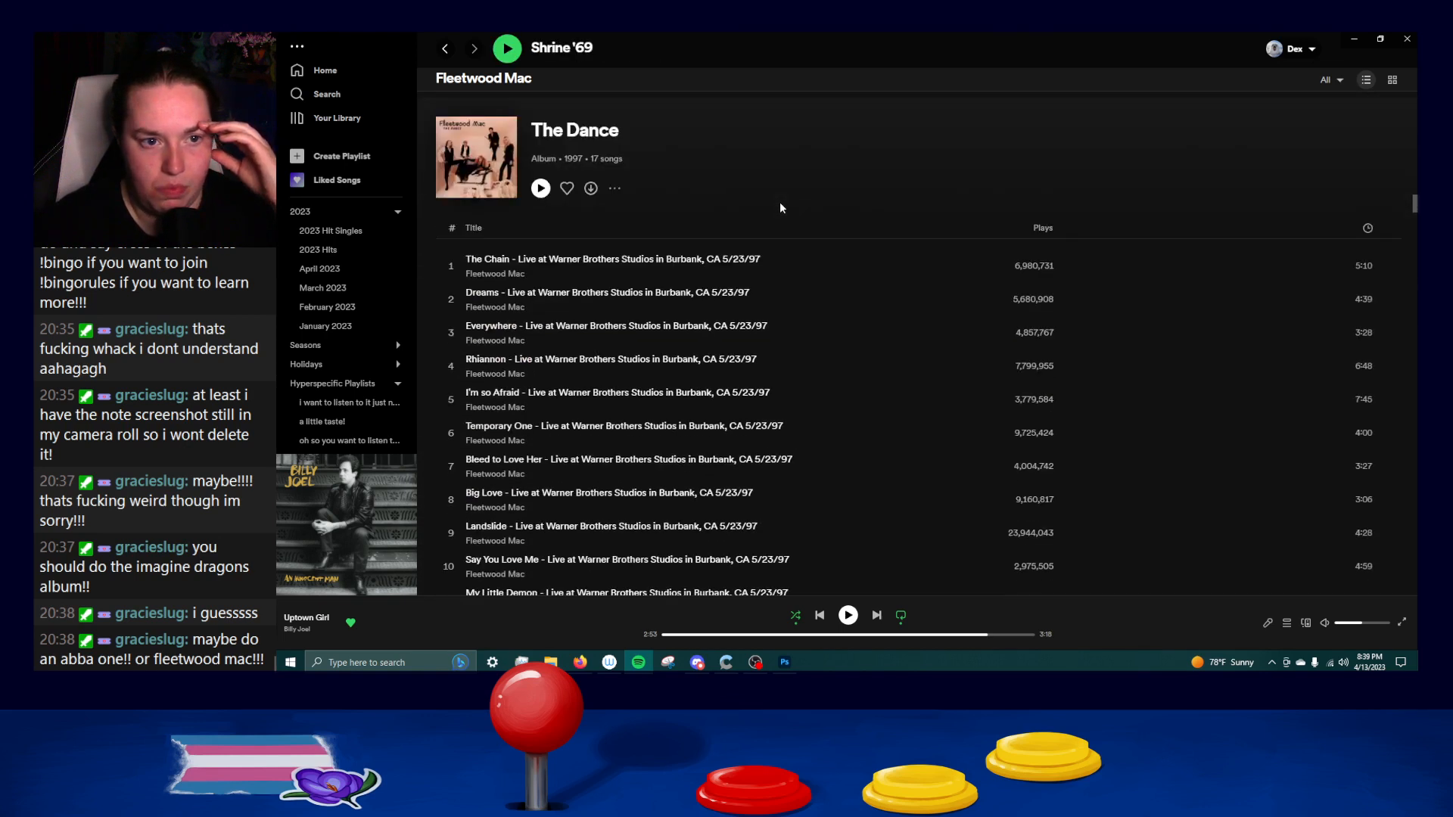
scroll(781, 207, down, 10)
scroll(781, 208, down, 4)
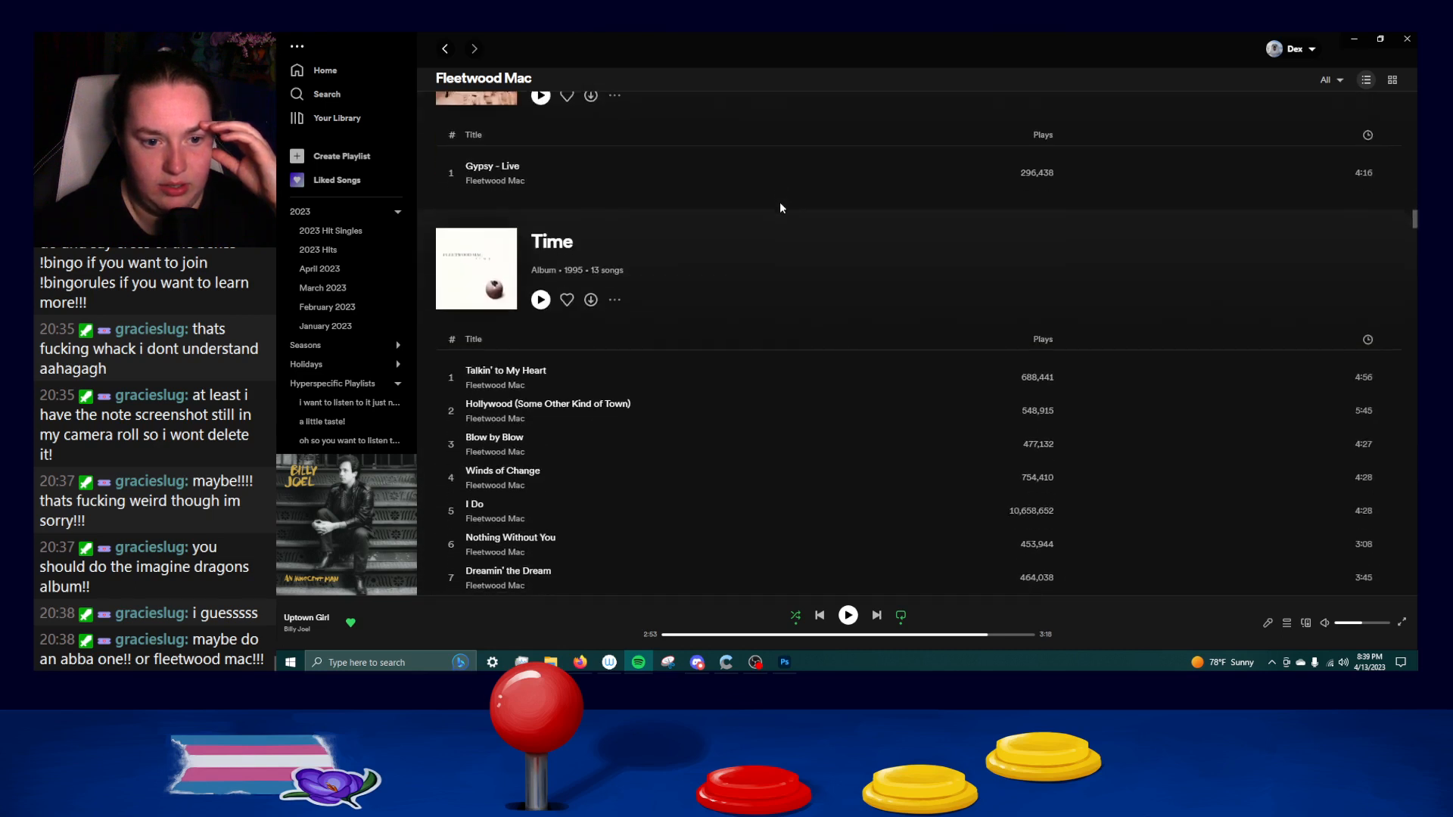
scroll(781, 207, down, 3)
scroll(781, 208, down, 15)
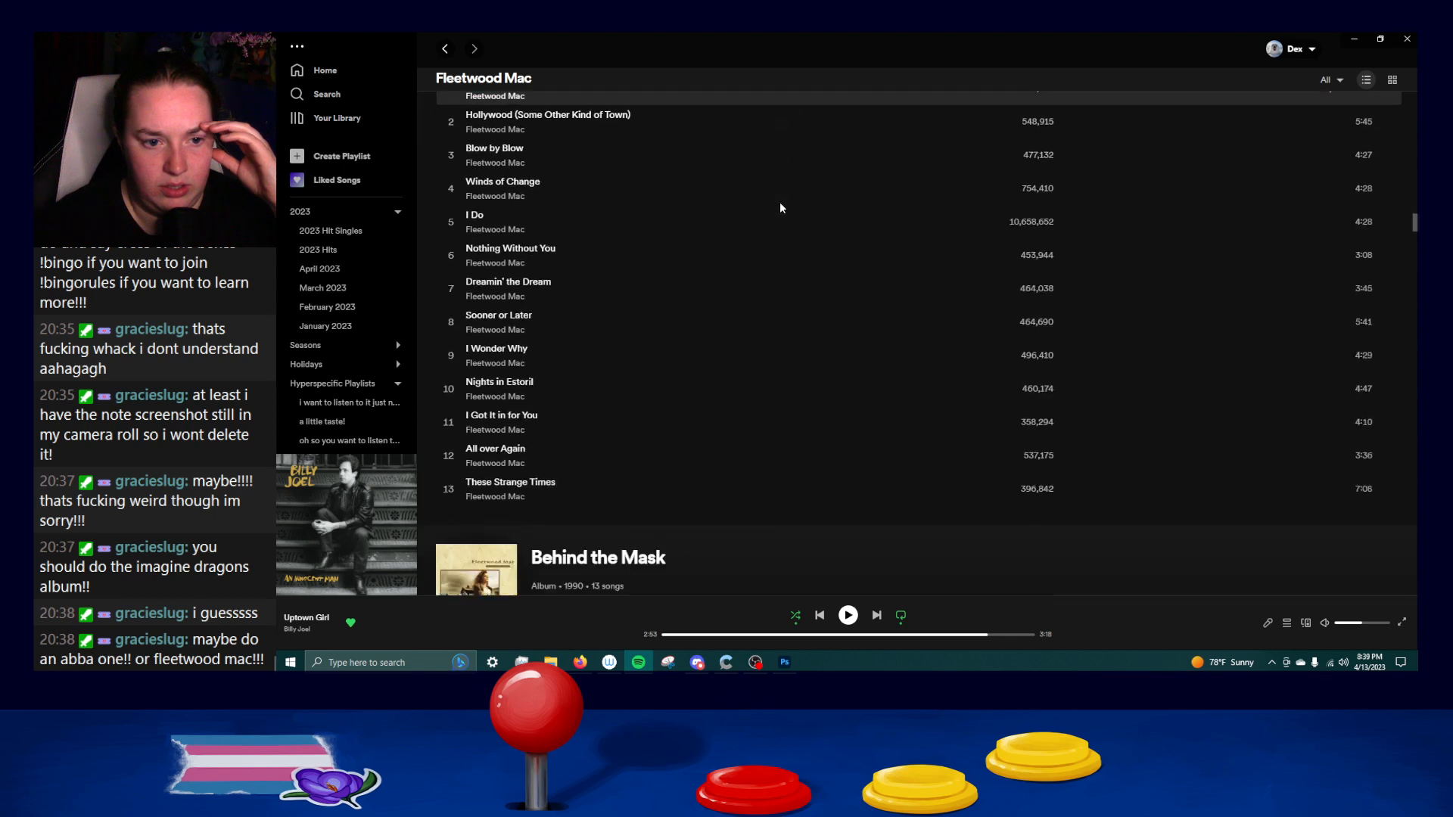
scroll(781, 208, down, 12)
scroll(781, 207, down, 10)
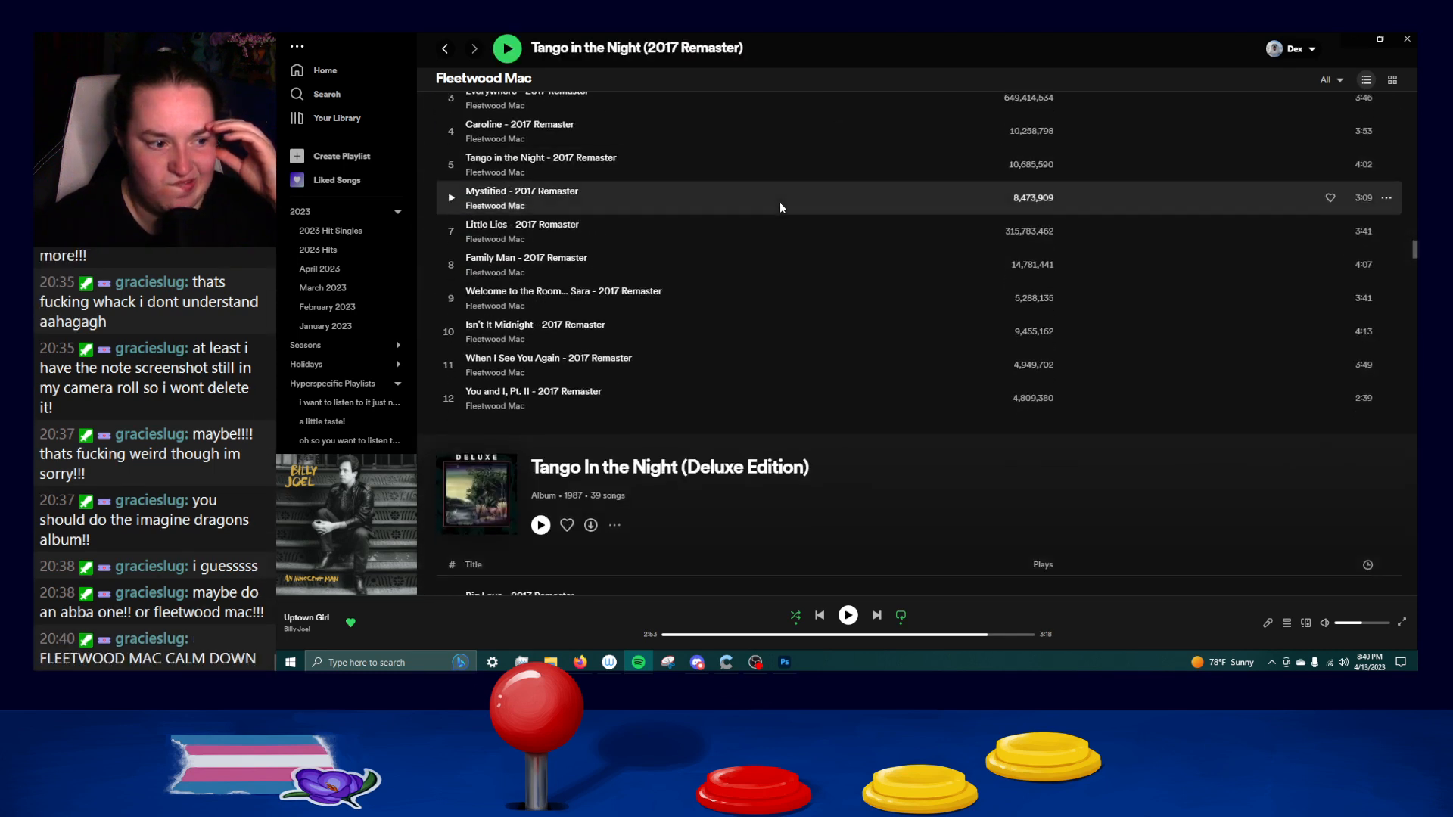
Examine the track list of Tango In the Night (Deluxe Edition), including its demos and remixes, down to Live in Boston.
scroll(780, 207, down, 2)
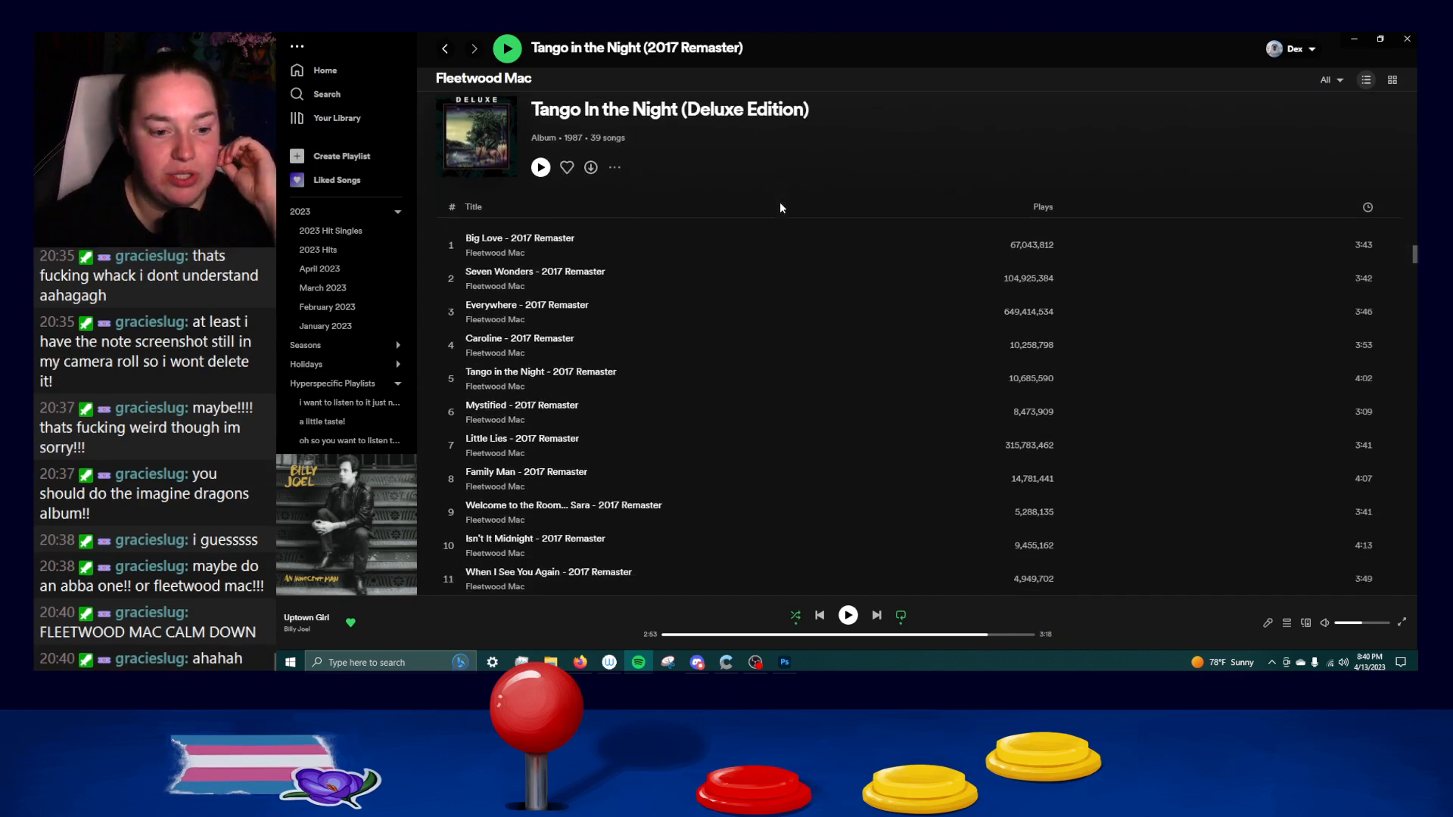
scroll(780, 205, down, 2)
scroll(780, 206, up, 4)
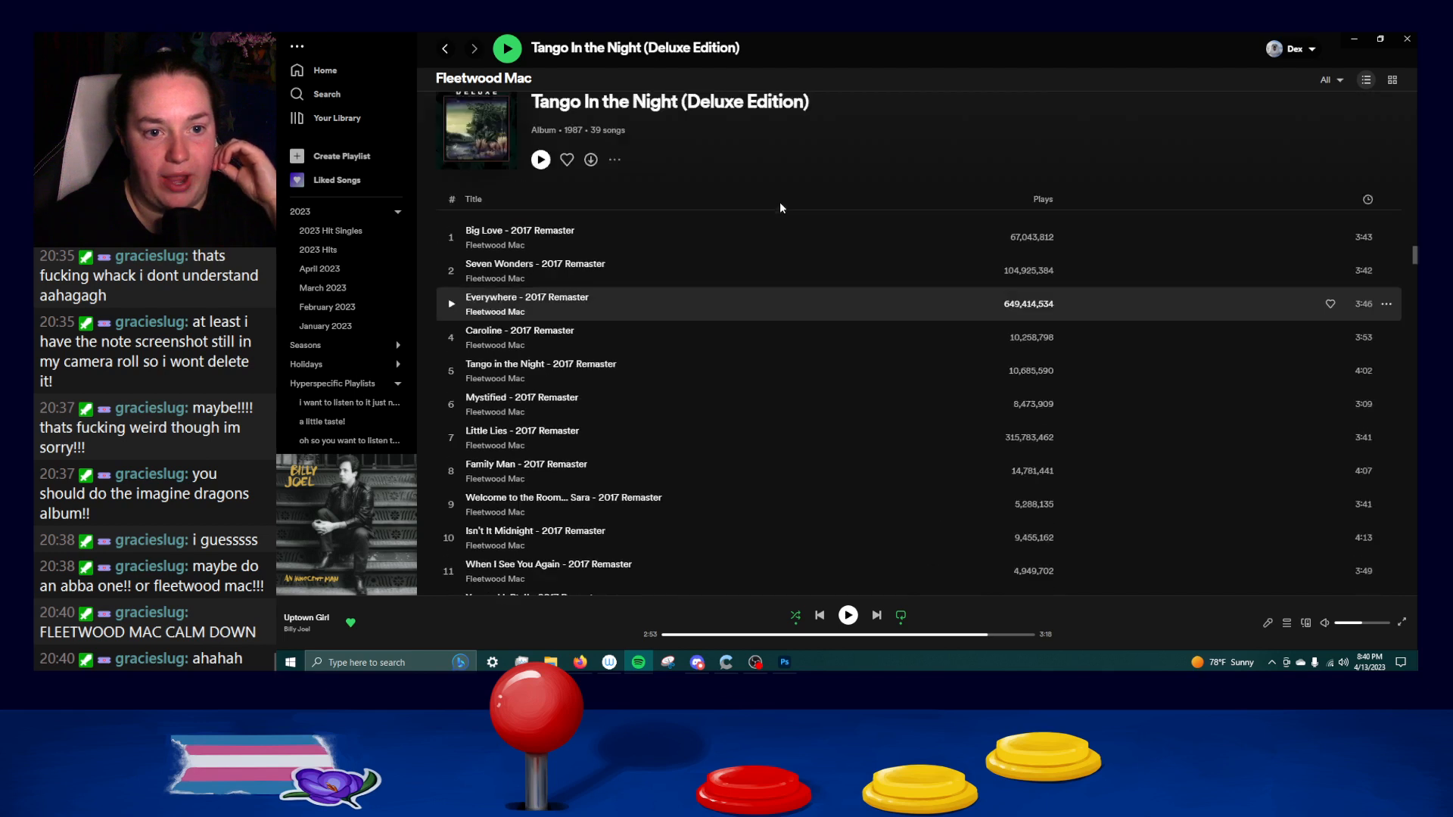
scroll(781, 205, down, 7)
scroll(780, 202, down, 3)
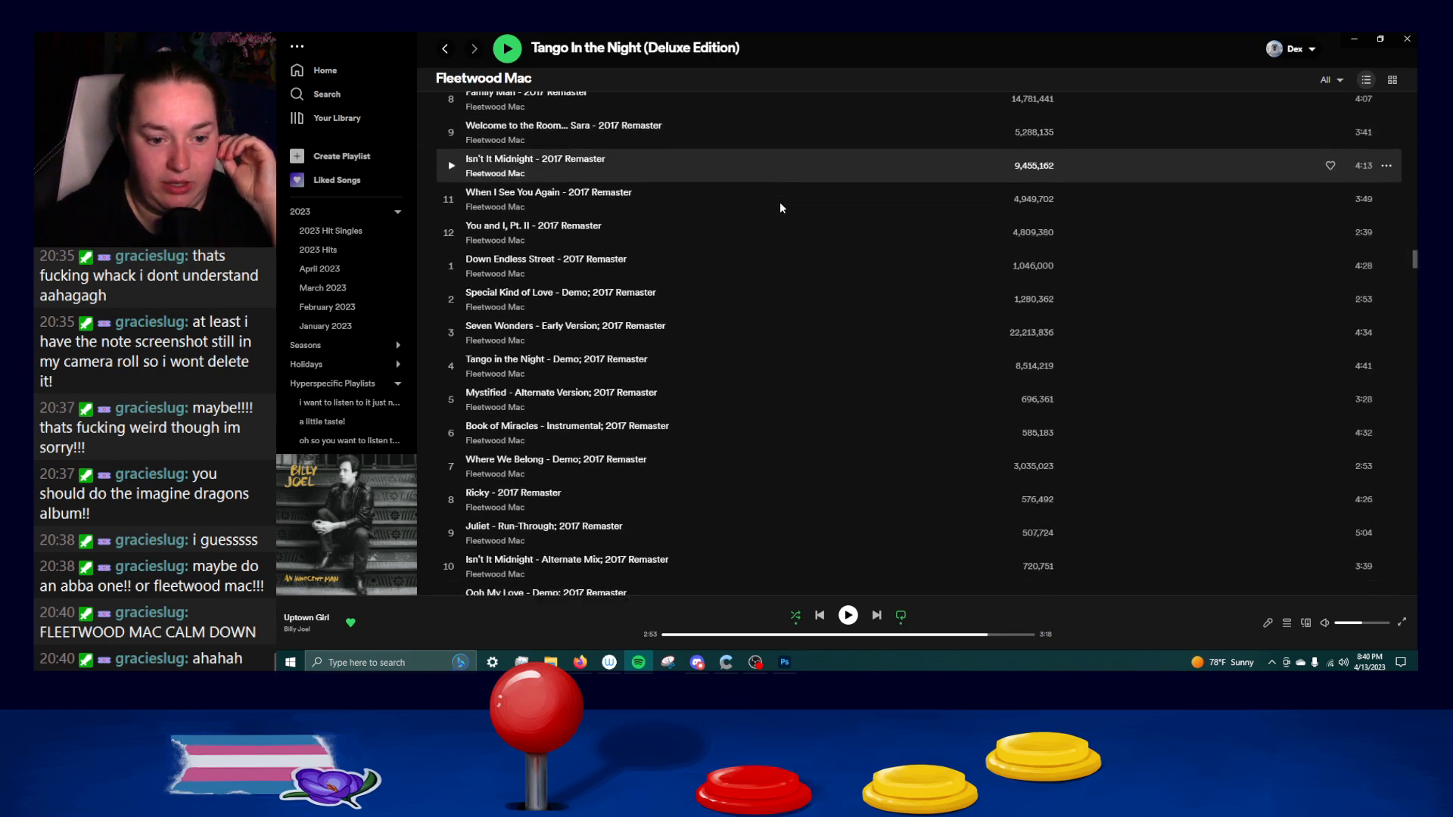
scroll(780, 201, down, 4)
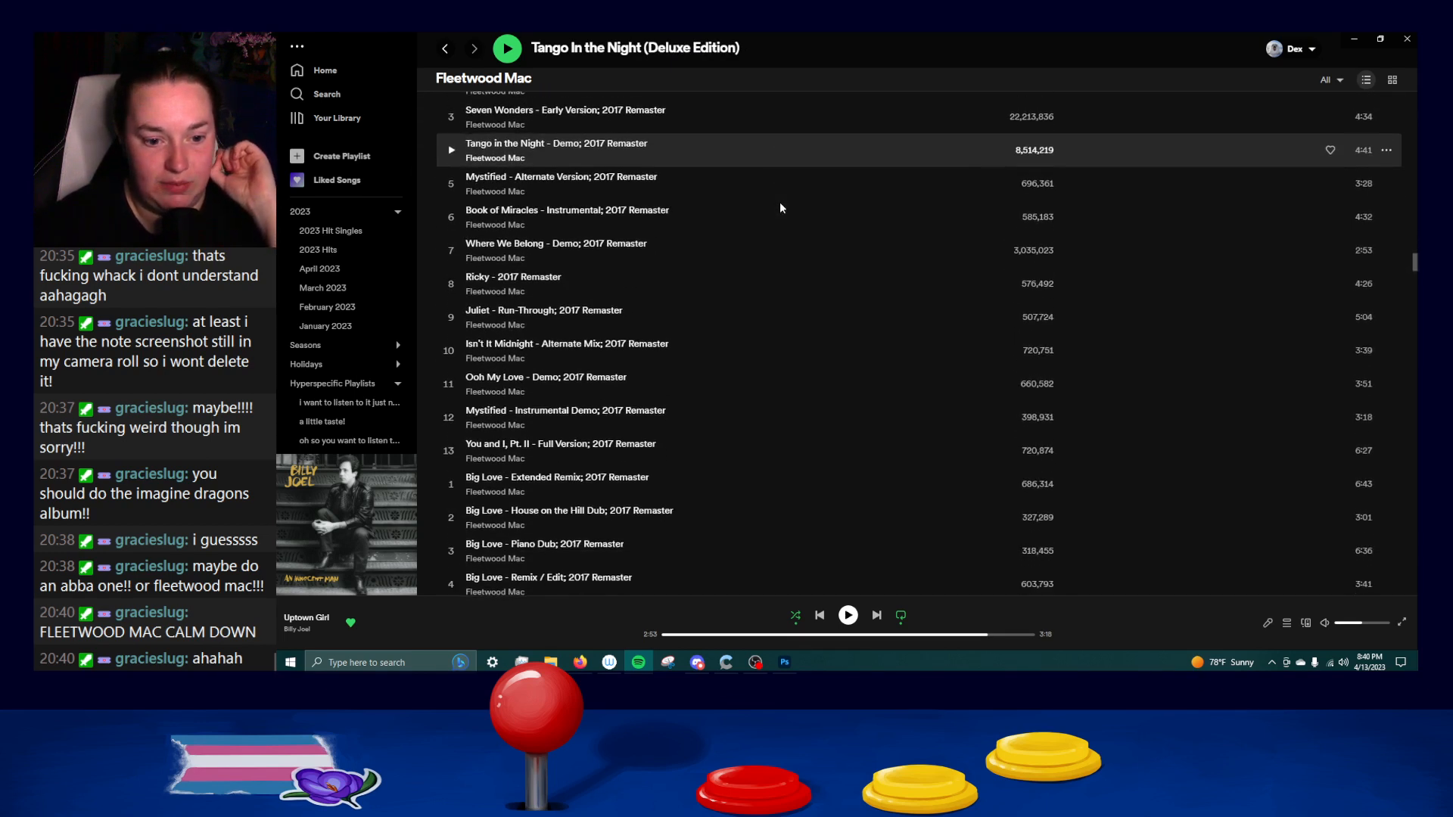
scroll(779, 201, down, 8)
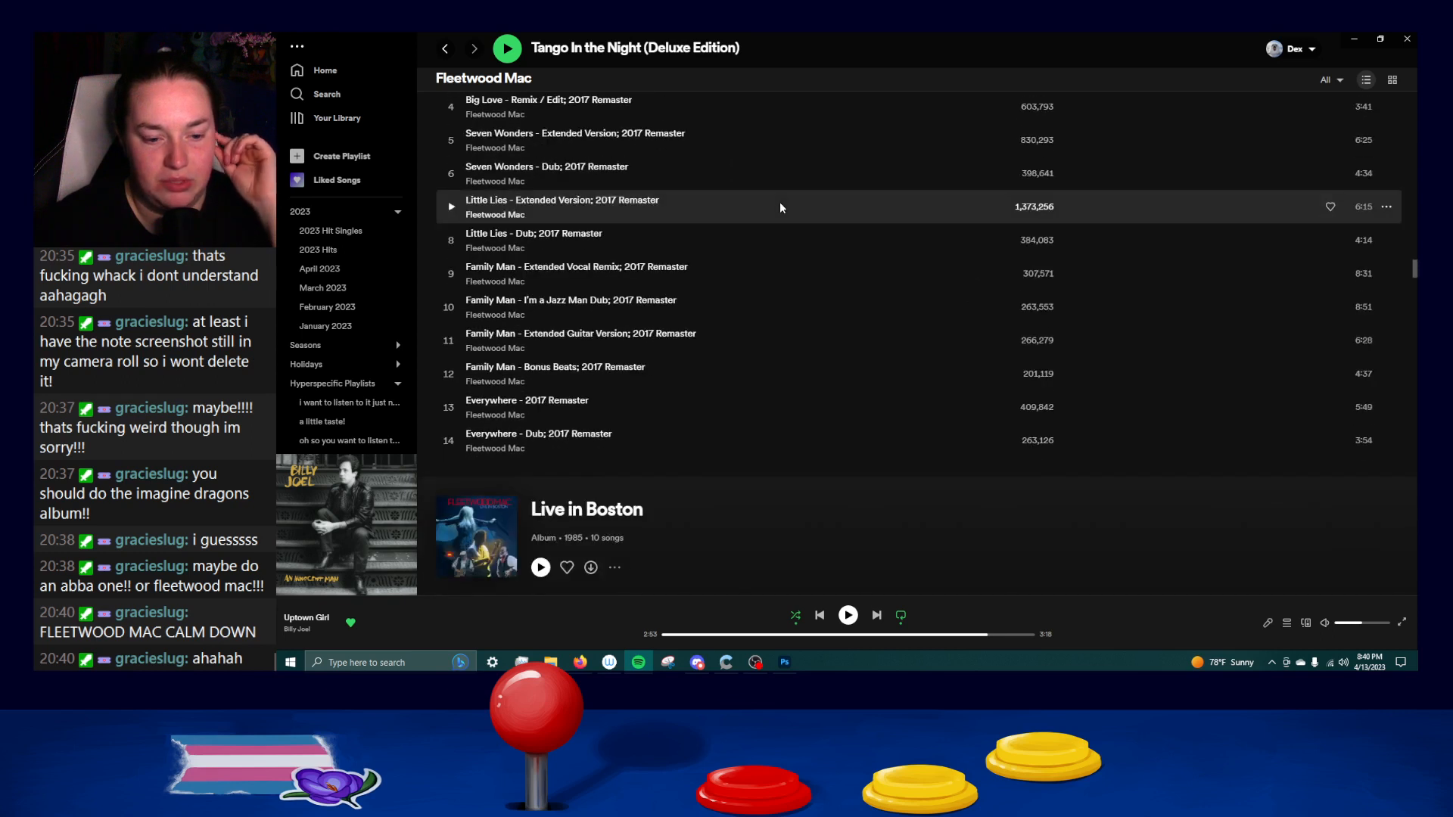
scroll(779, 201, down, 9)
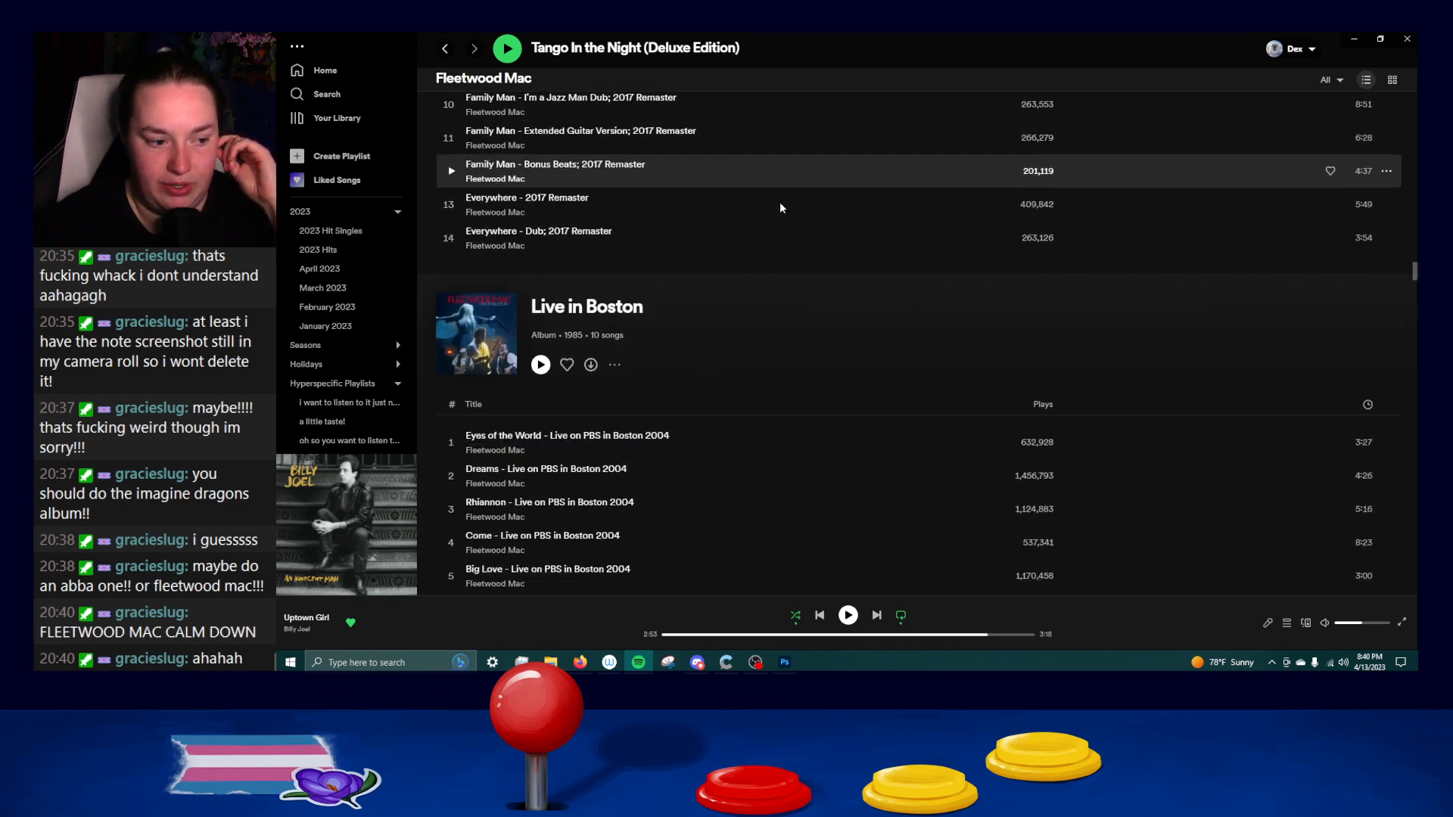
Look through the discography from Live in Boston past Mirage (Deluxe Edition), Live and Live (Deluxe Edition) to Tusk (Deluxe Edition).
scroll(776, 198, down, 4)
scroll(777, 200, down, 11)
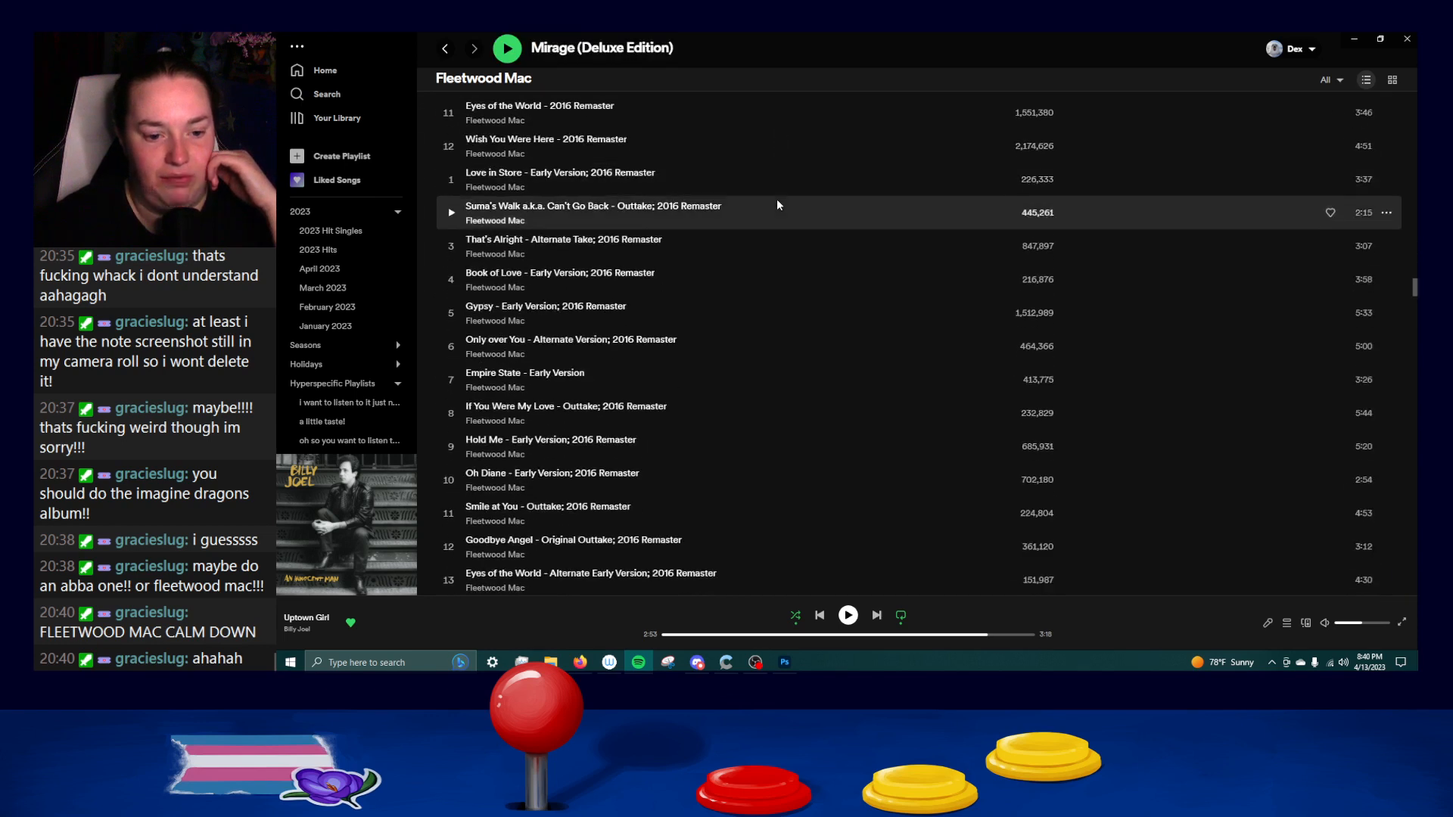
scroll(771, 195, down, 15)
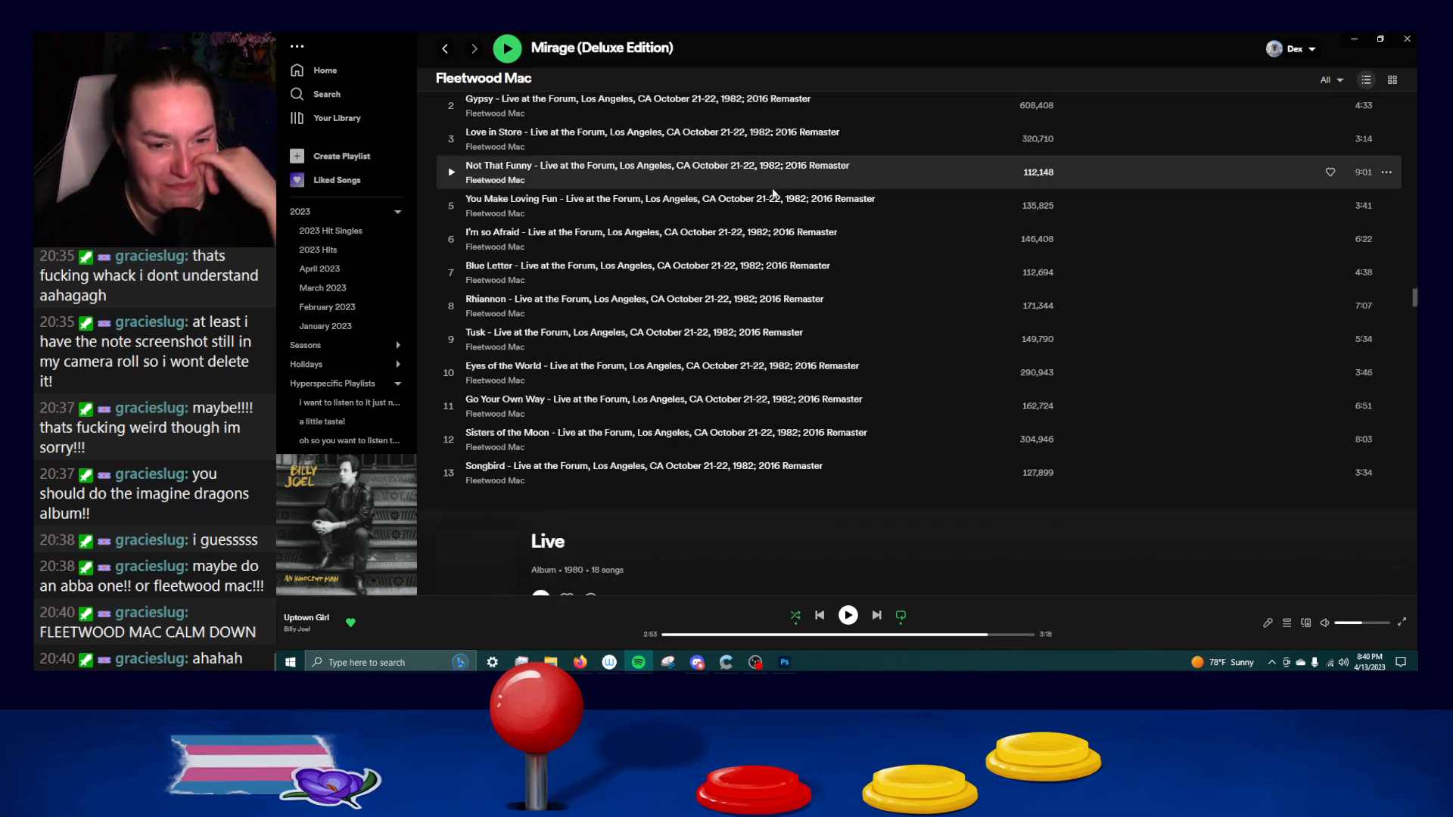
scroll(771, 191, down, 10)
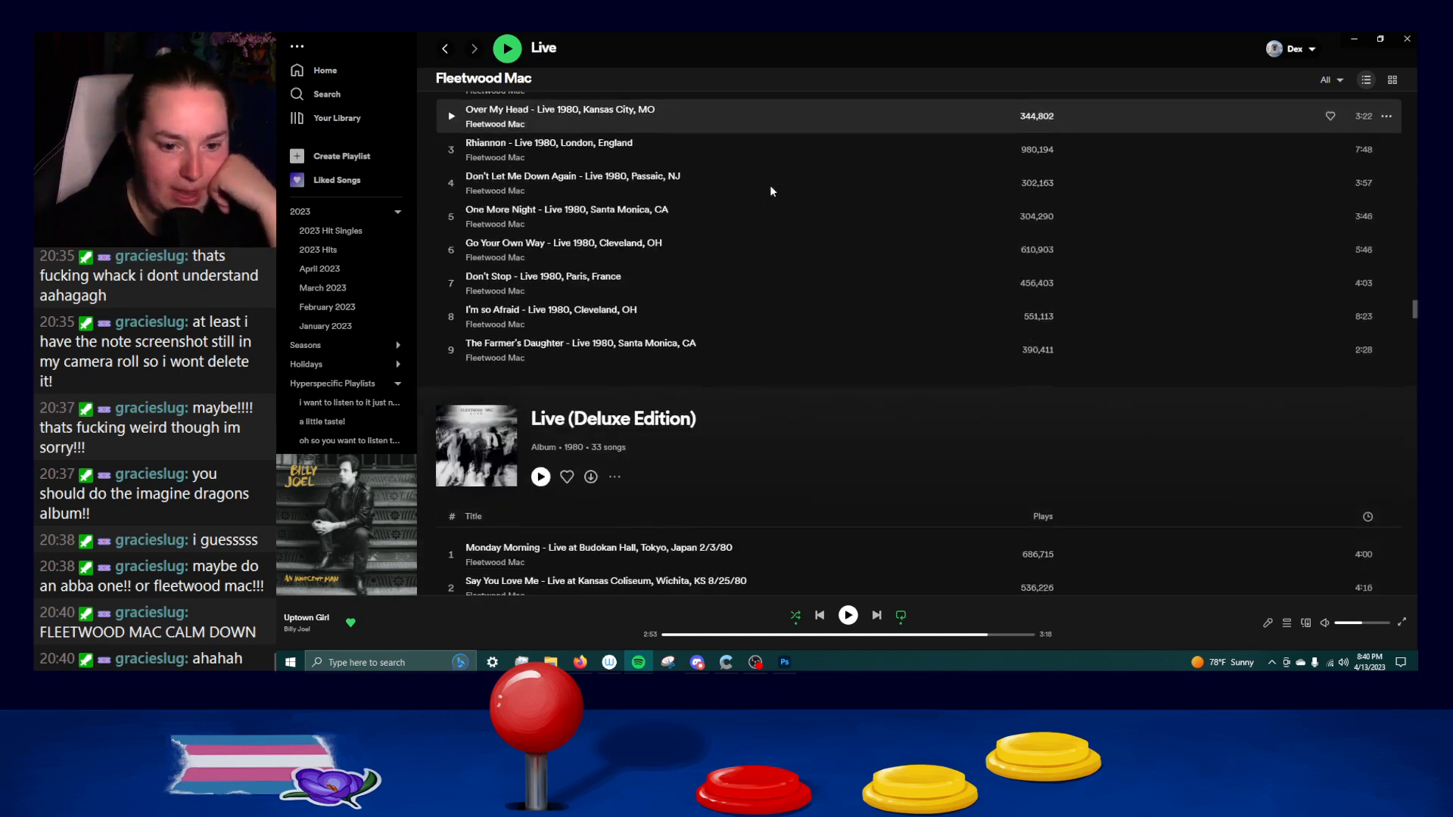
scroll(771, 191, down, 8)
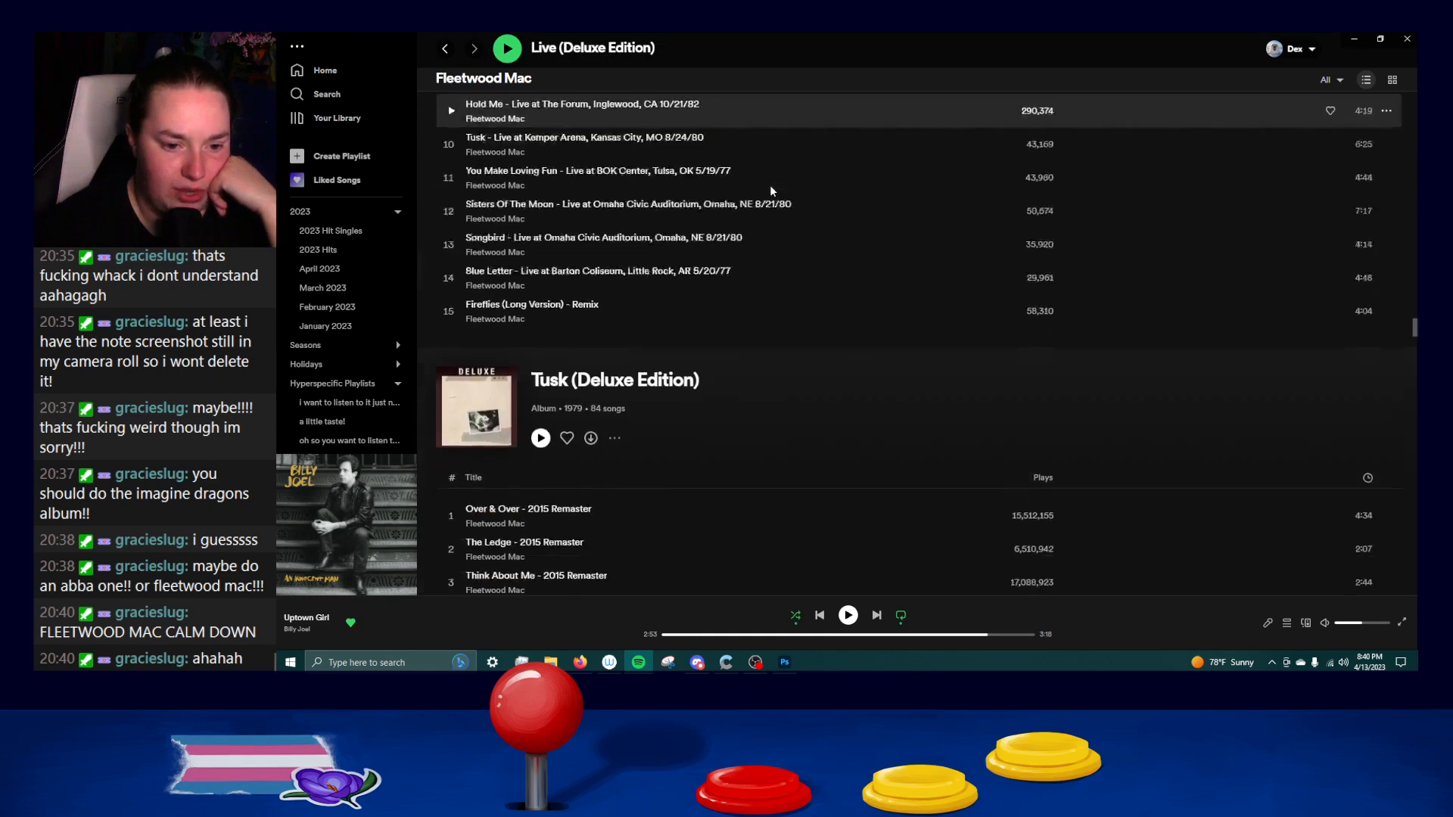
Examine the track lists of Tusk (Deluxe Edition) and Tusk (2015 Remaster), including the demos and live recordings.
scroll(771, 191, down, 8)
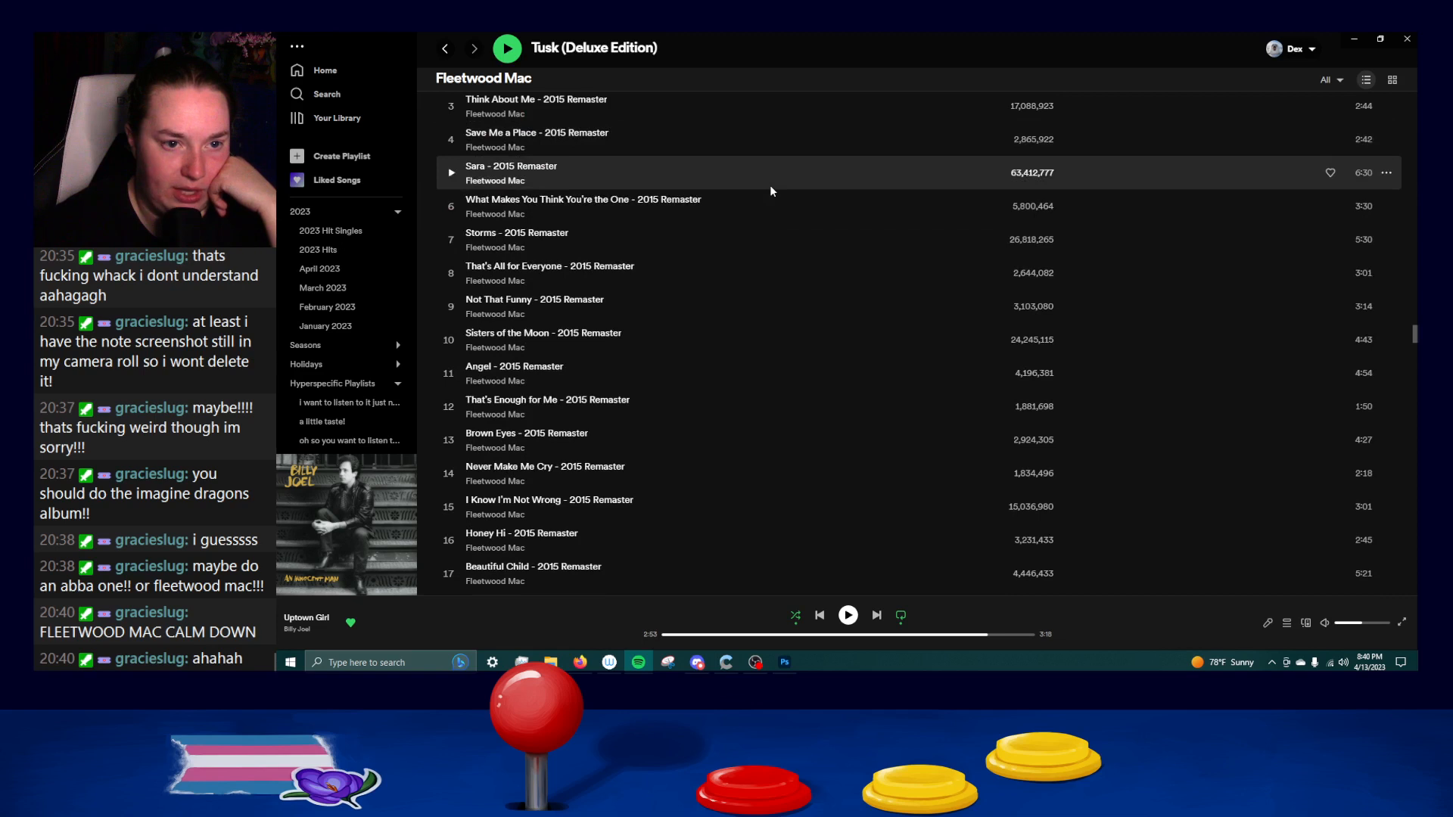
scroll(771, 191, down, 10)
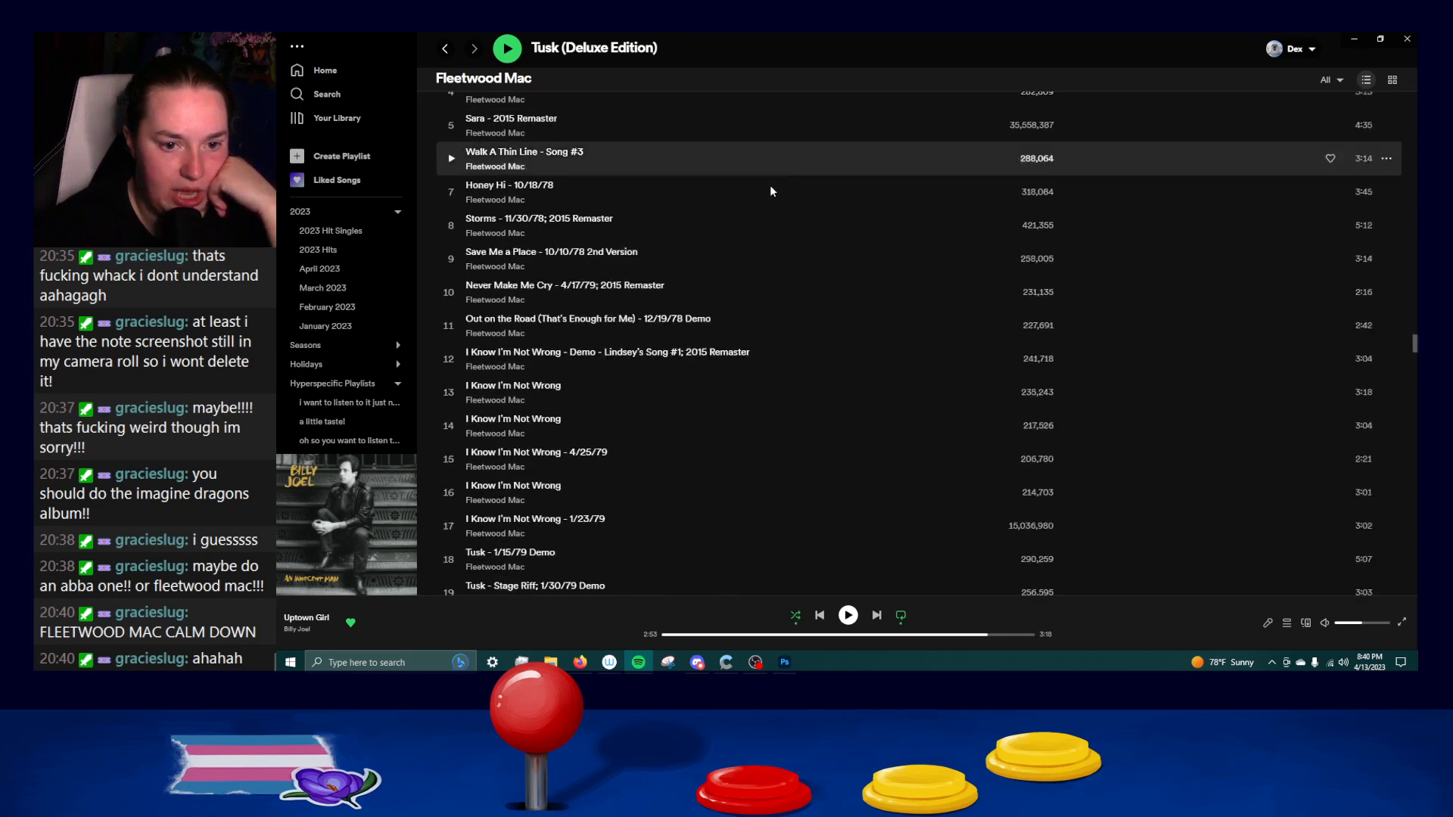
scroll(771, 191, down, 2)
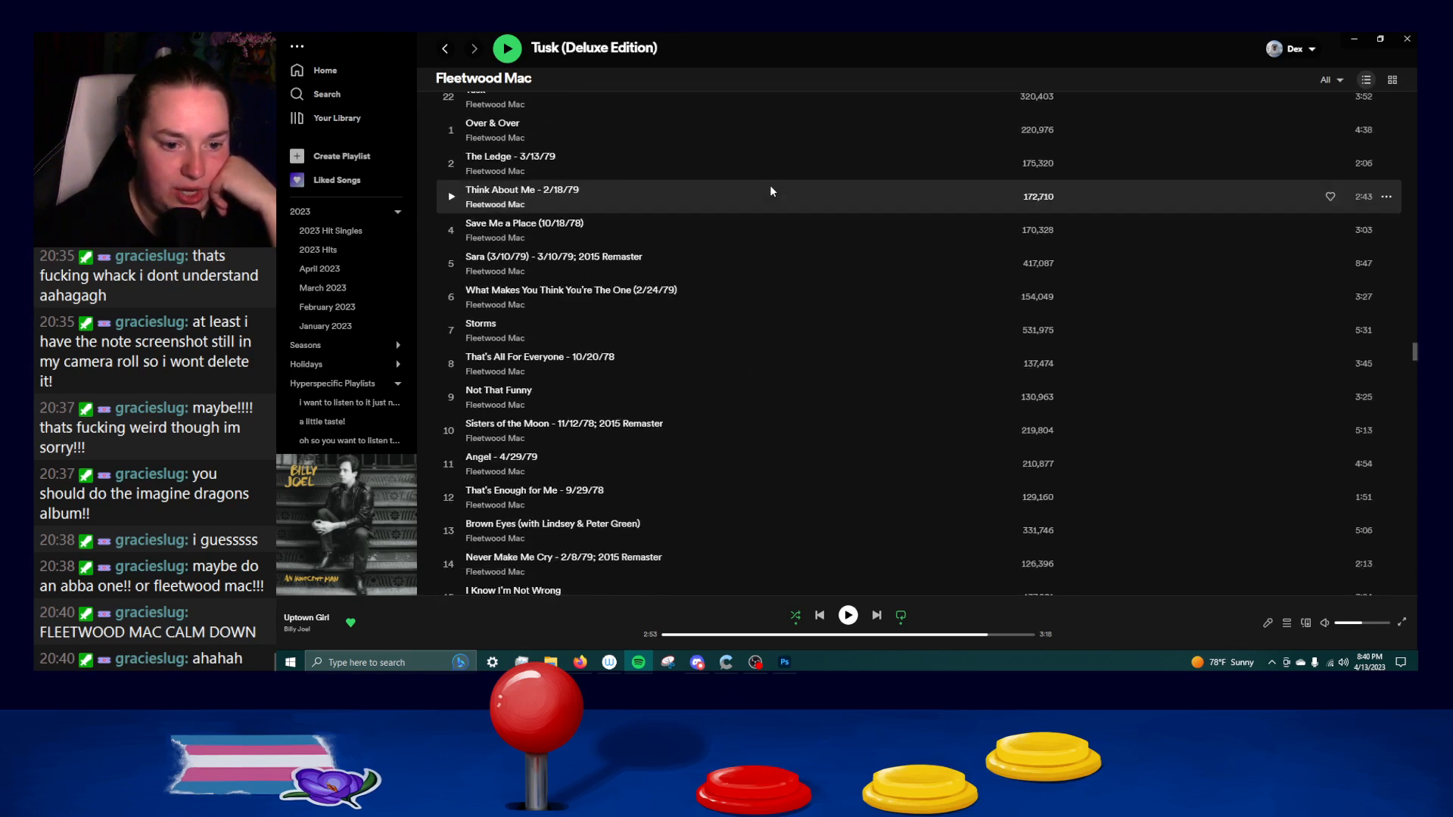
scroll(771, 190, down, 3)
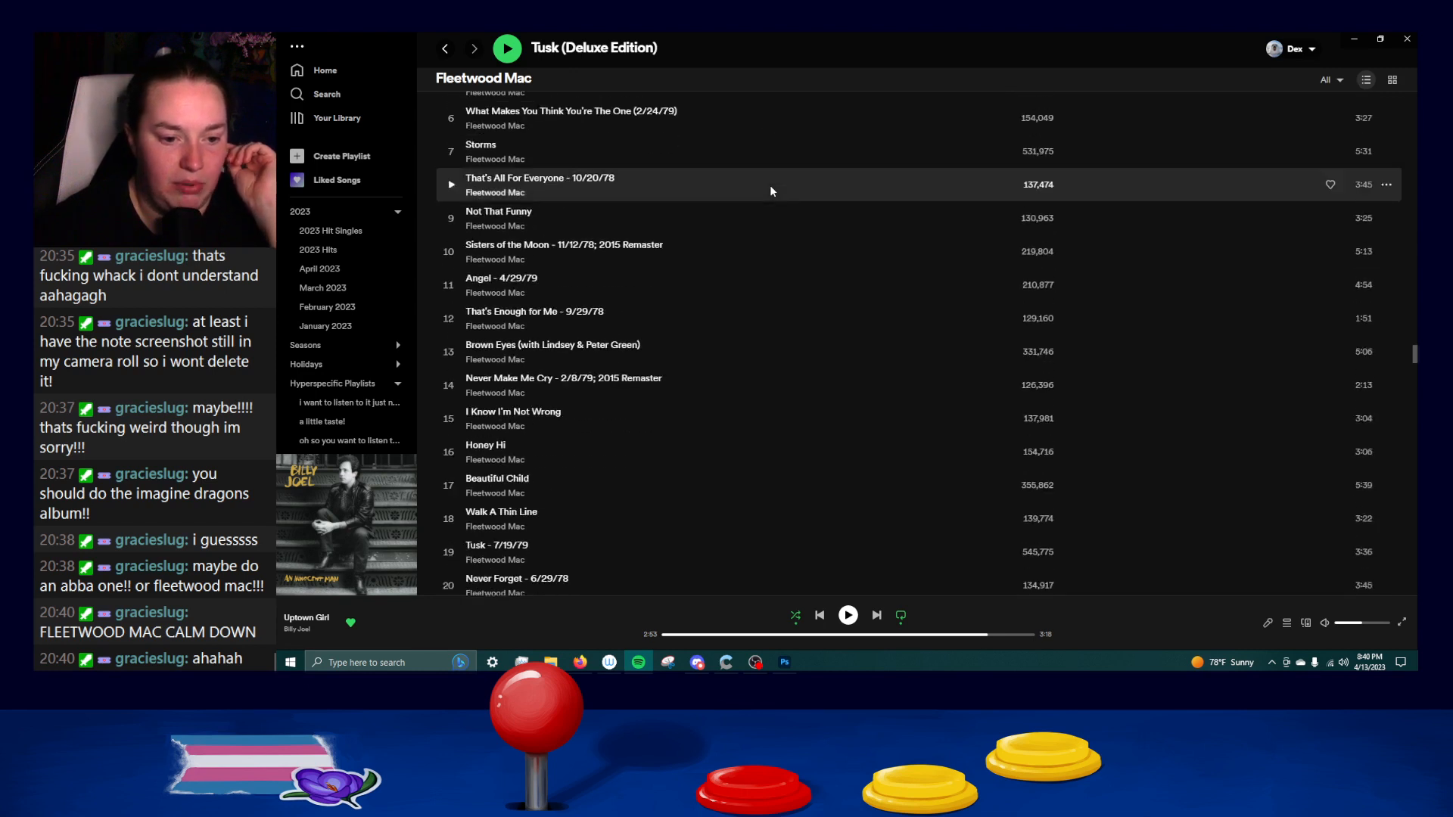
scroll(769, 185, down, 2)
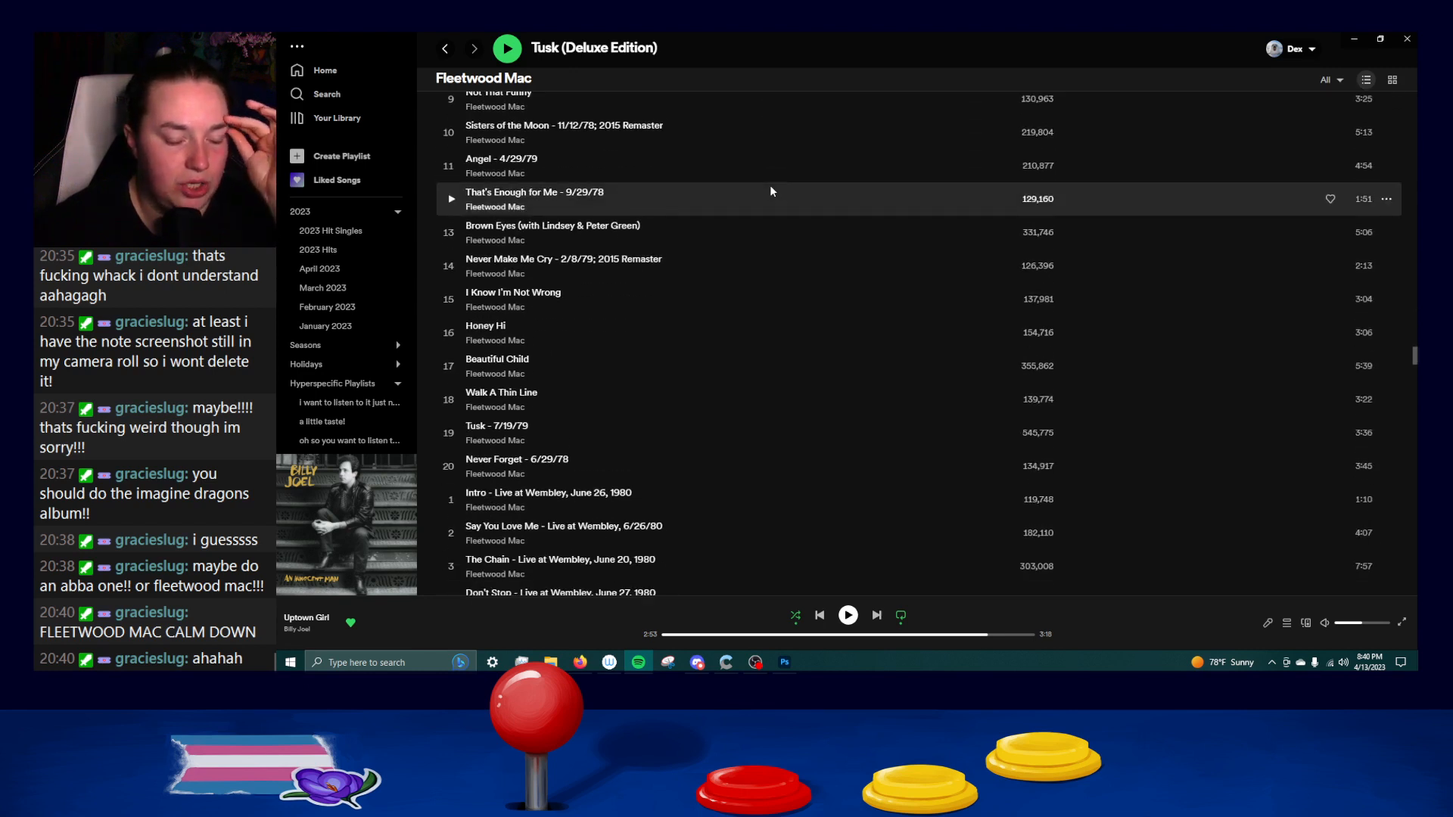
scroll(770, 185, down, 2)
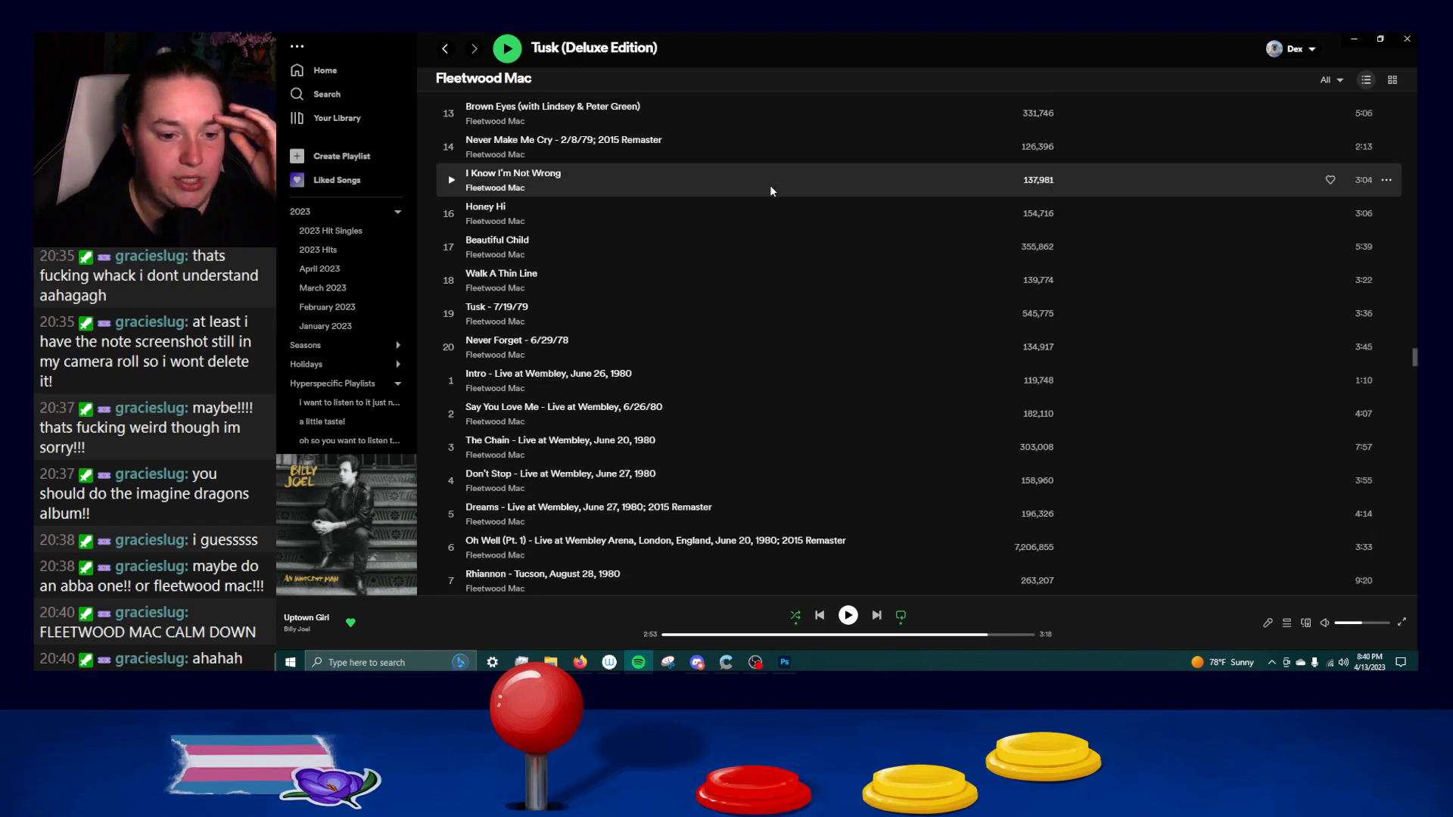
scroll(770, 185, down, 3)
scroll(769, 185, down, 3)
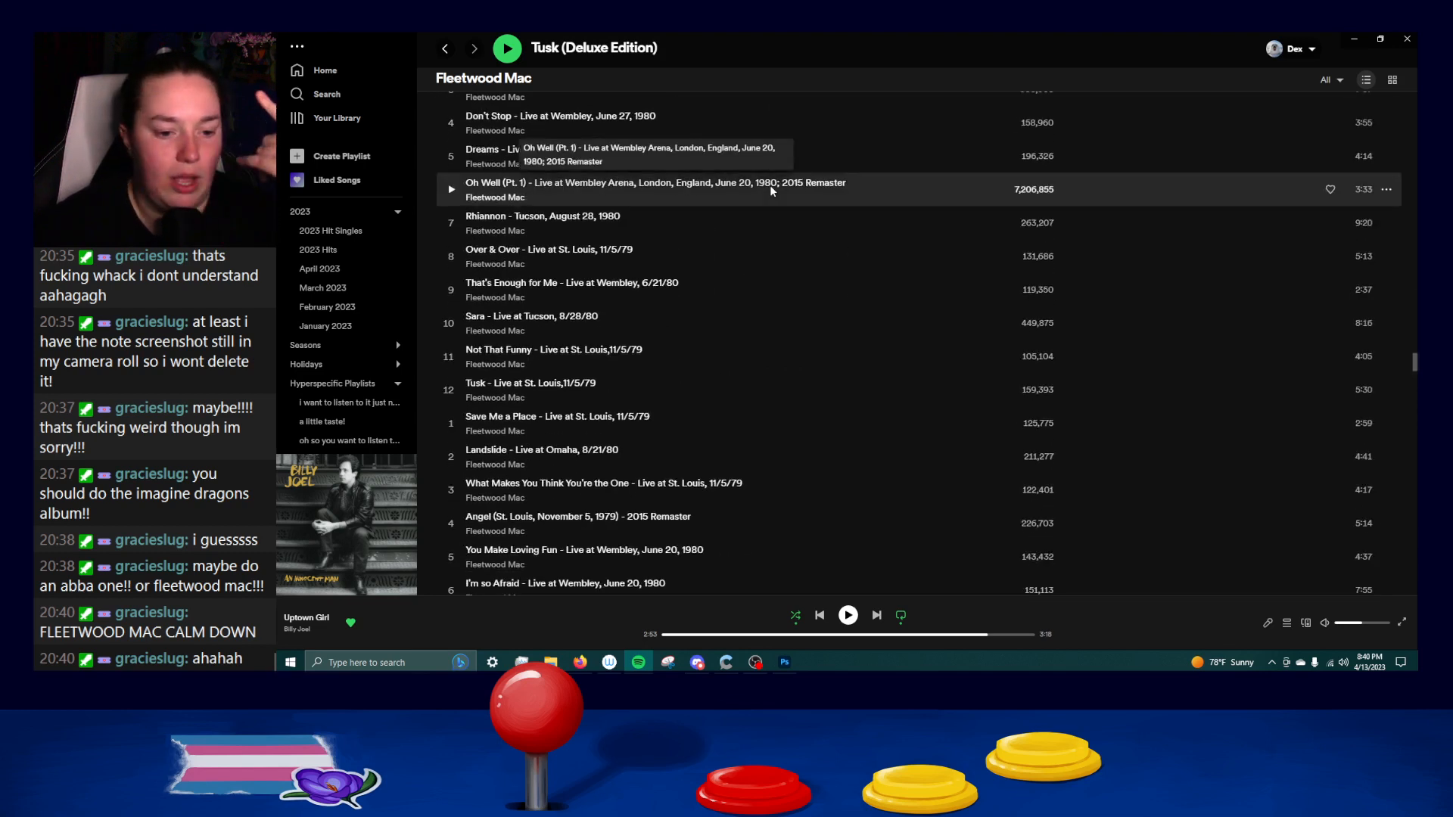
scroll(769, 185, down, 14)
scroll(771, 189, down, 2)
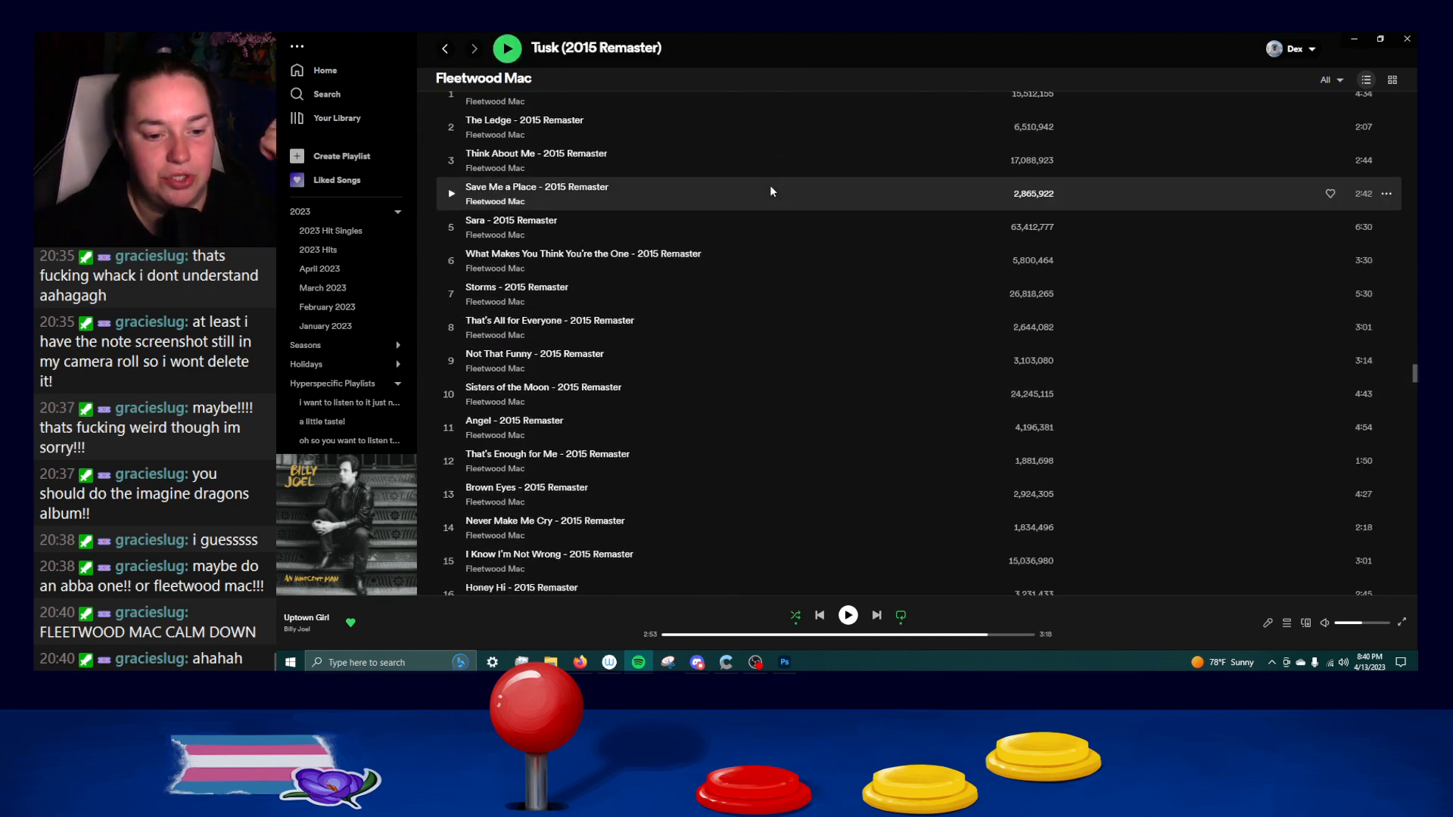
scroll(771, 189, down, 5)
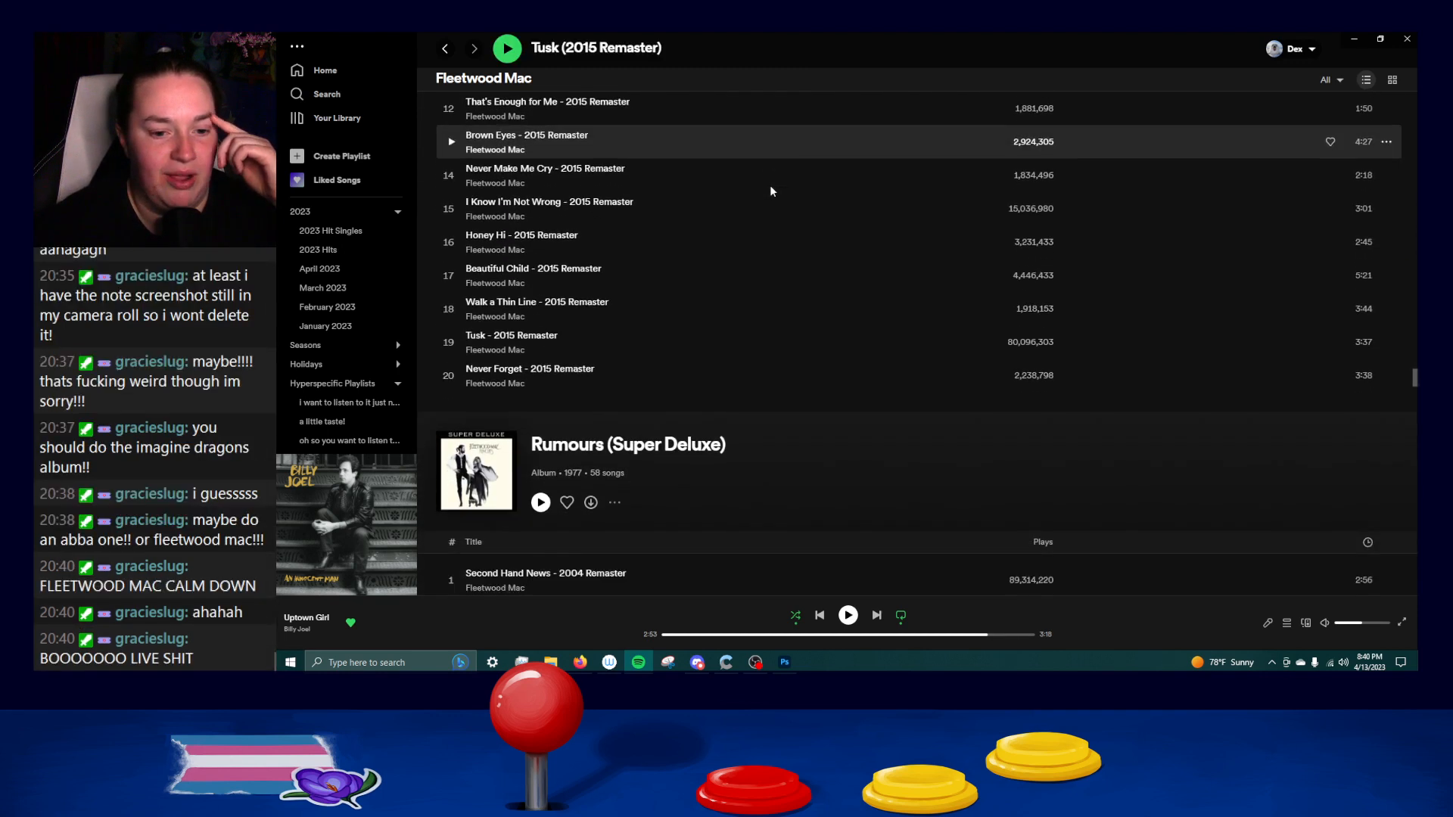
Look through the releases from Rumours (Super Deluxe) and Rumours past Fleetwood Mac (Deluxe Edition) to Mystery to Me.
scroll(770, 184, down, 15)
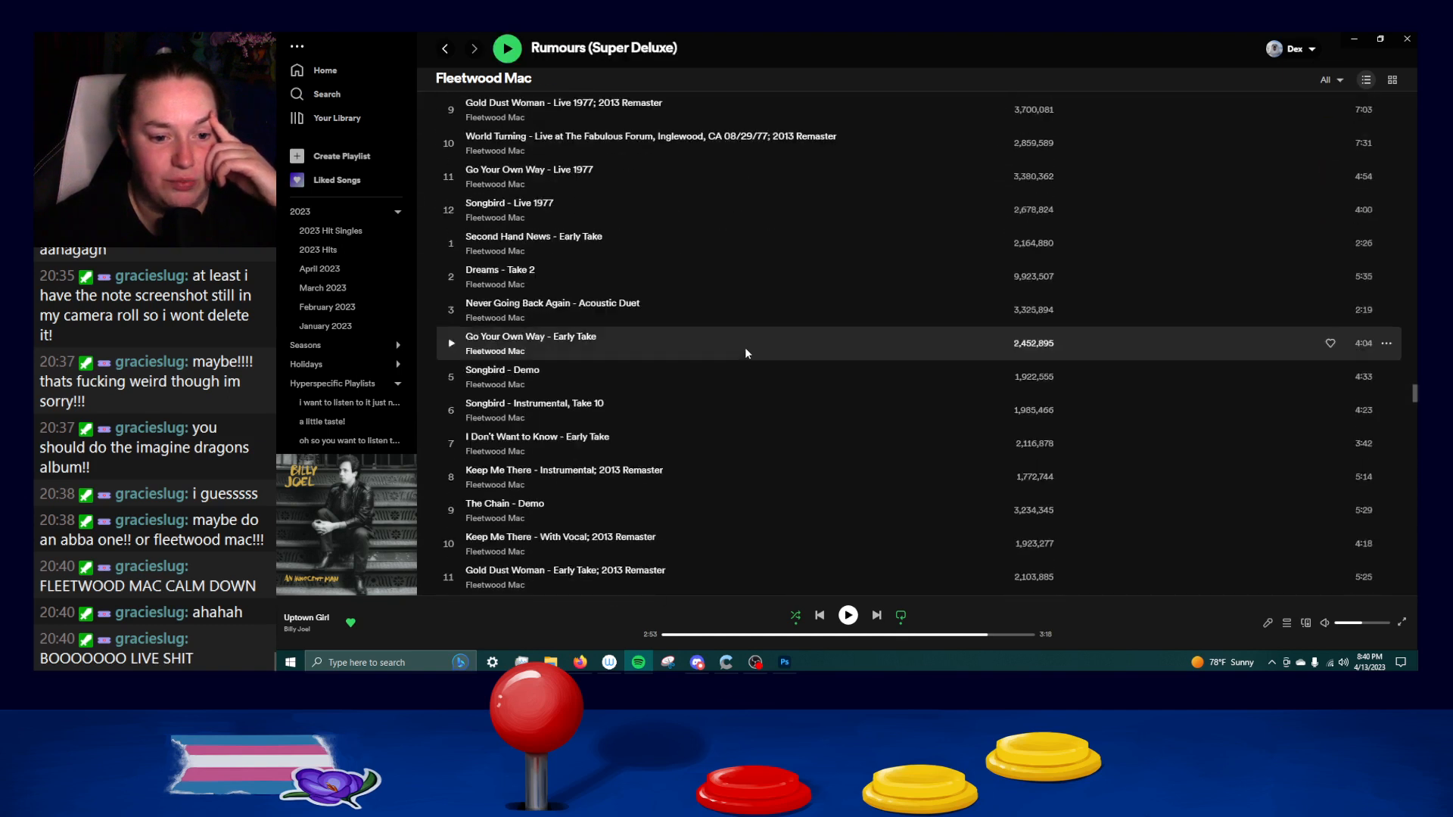
scroll(745, 353, down, 12)
scroll(744, 341, down, 4)
scroll(719, 337, down, 20)
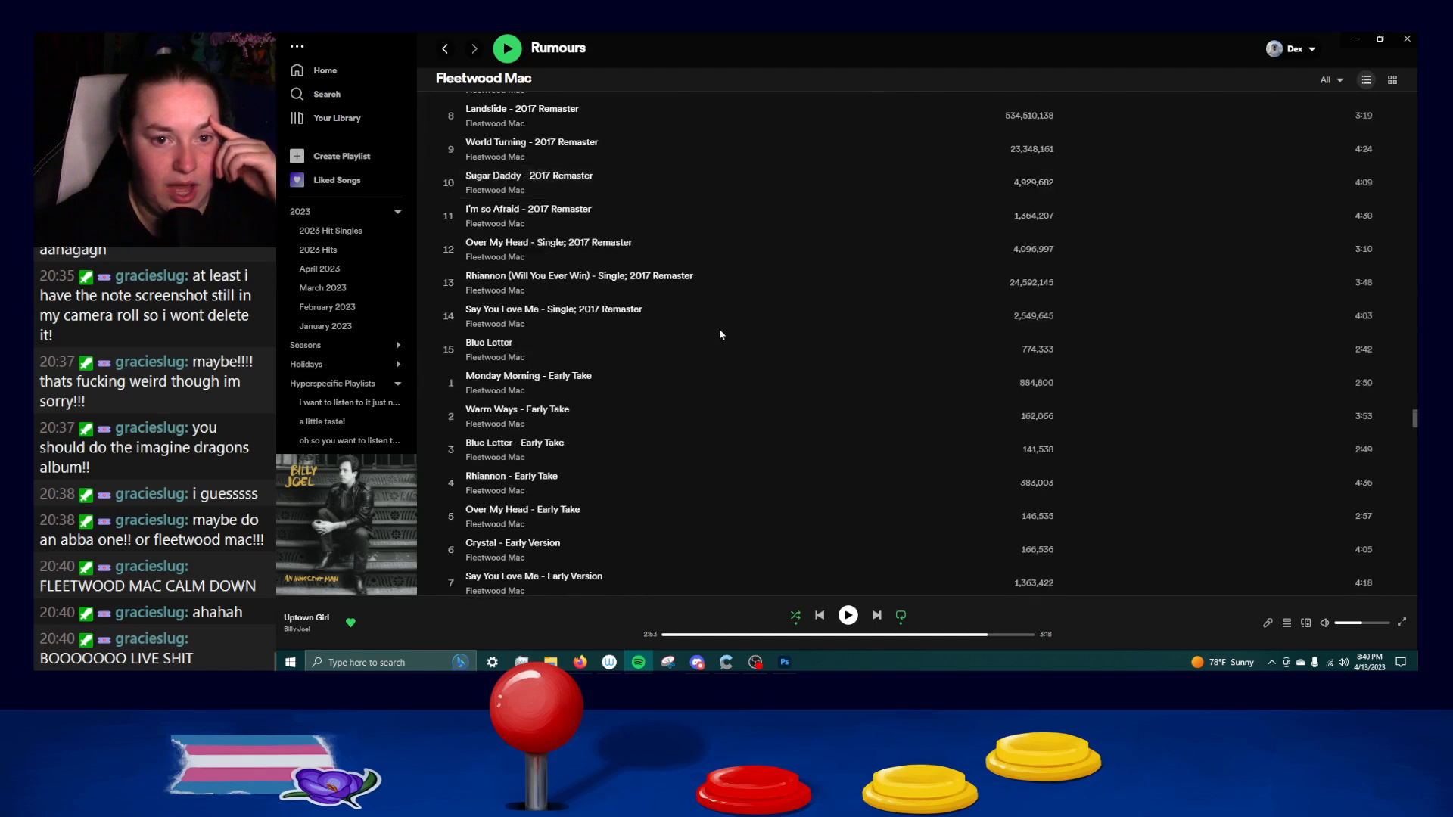
scroll(719, 332, down, 12)
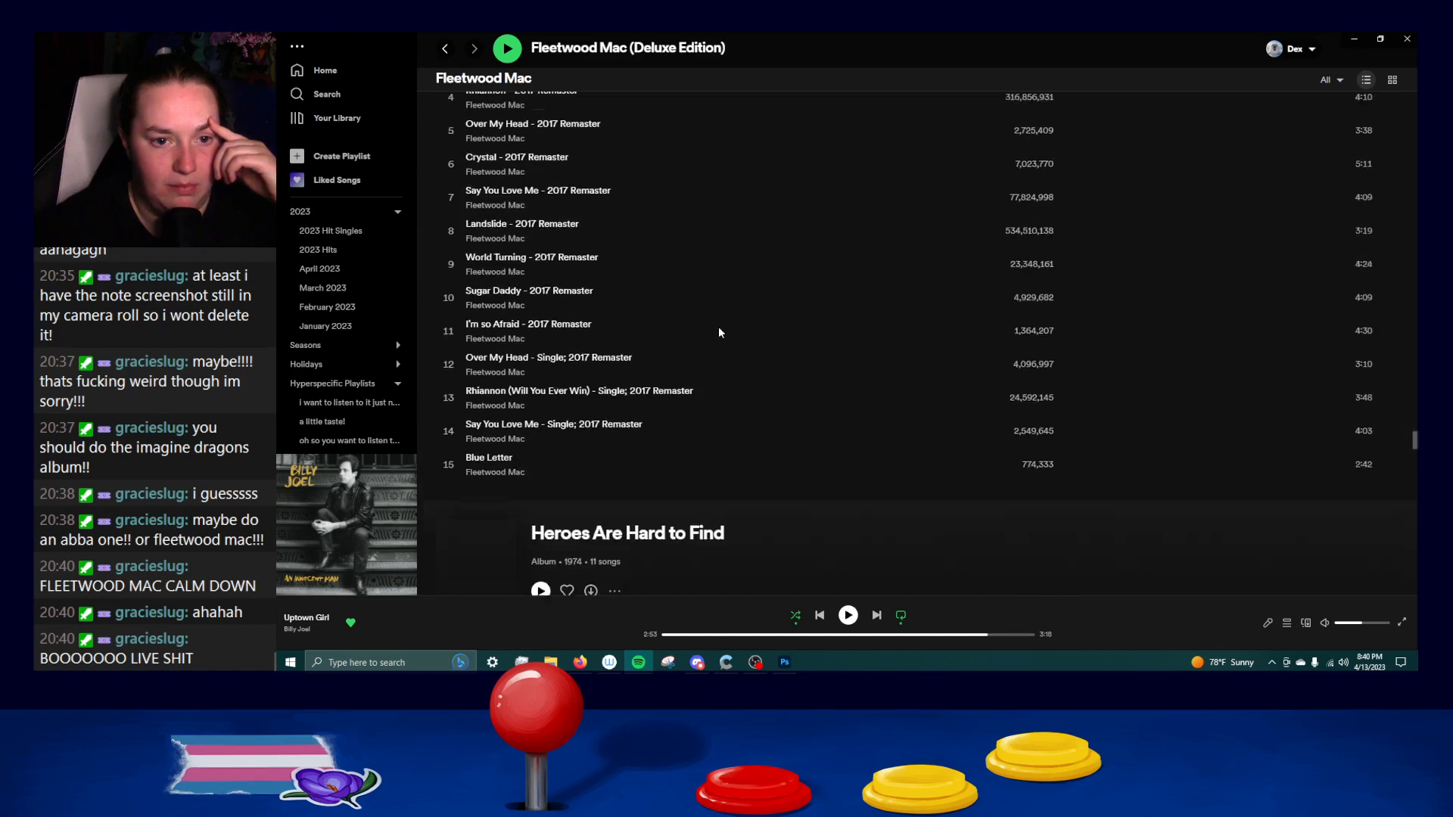
scroll(719, 332, down, 15)
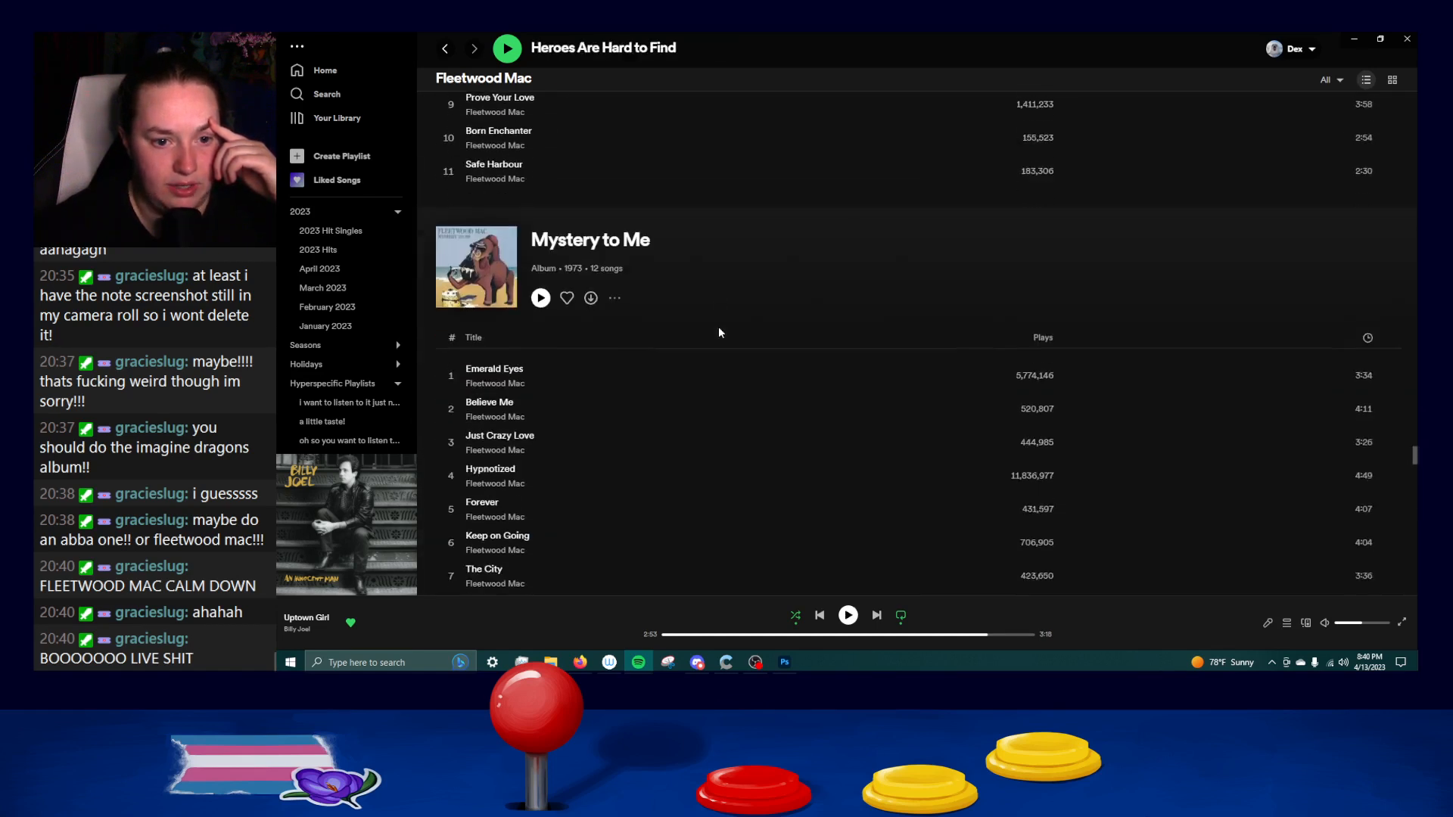
Examine the older albums from Penguin and Bare Trees back to Then Play On (2013 Remaster; Expanded Edition).
scroll(719, 332, down, 12)
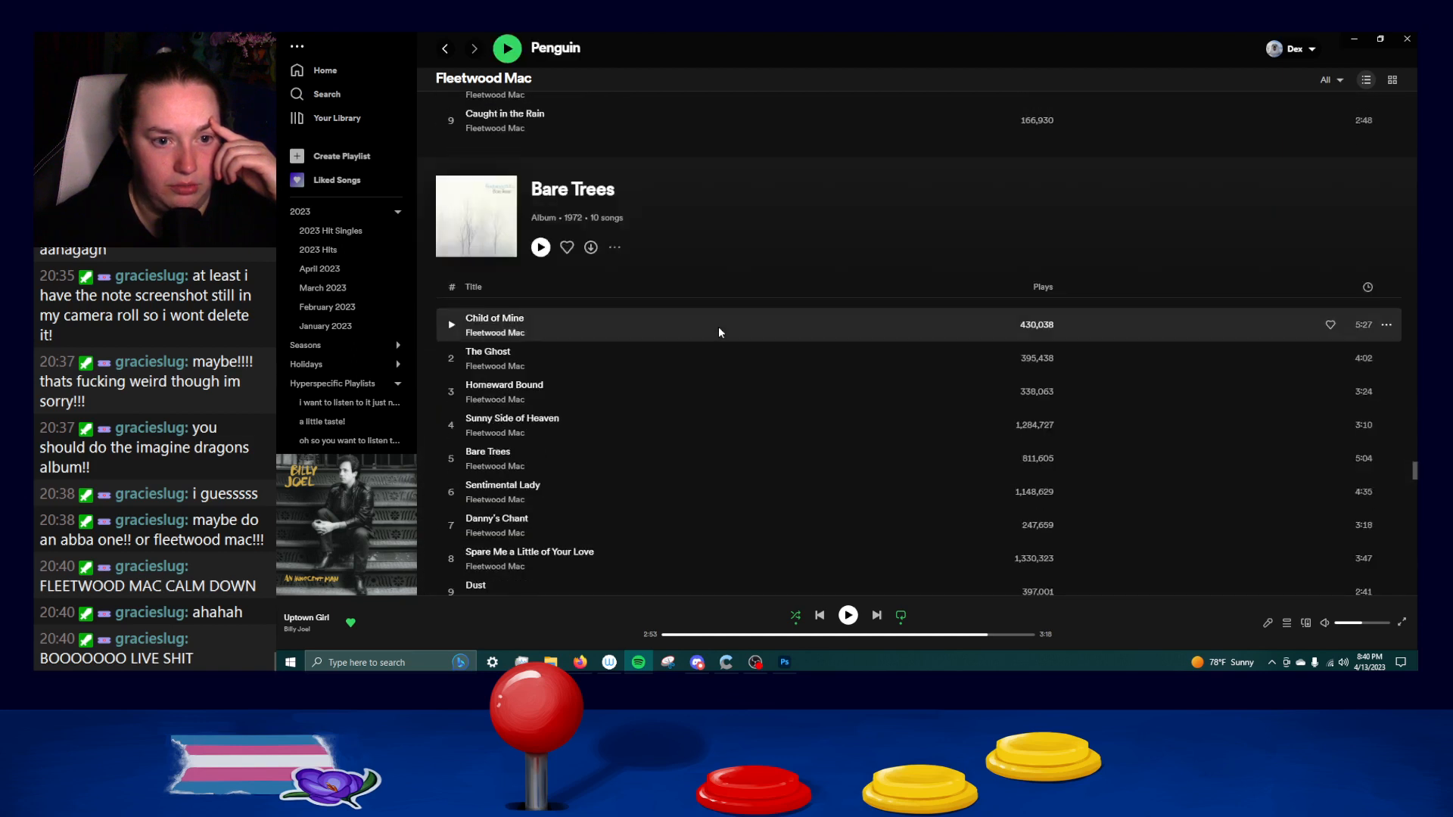
scroll(719, 332, down, 5)
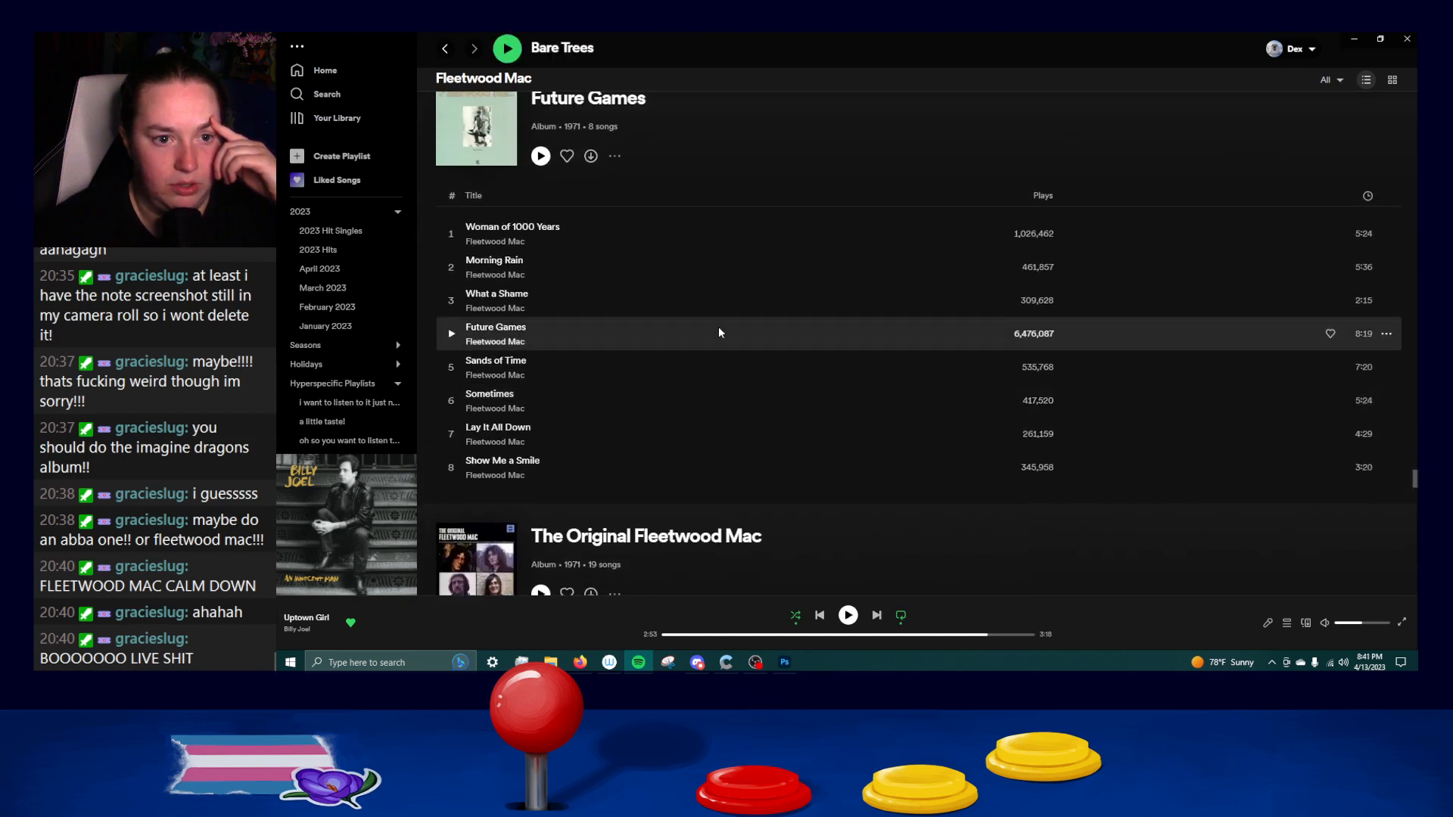
scroll(719, 332, down, 5)
scroll(718, 325, down, 12)
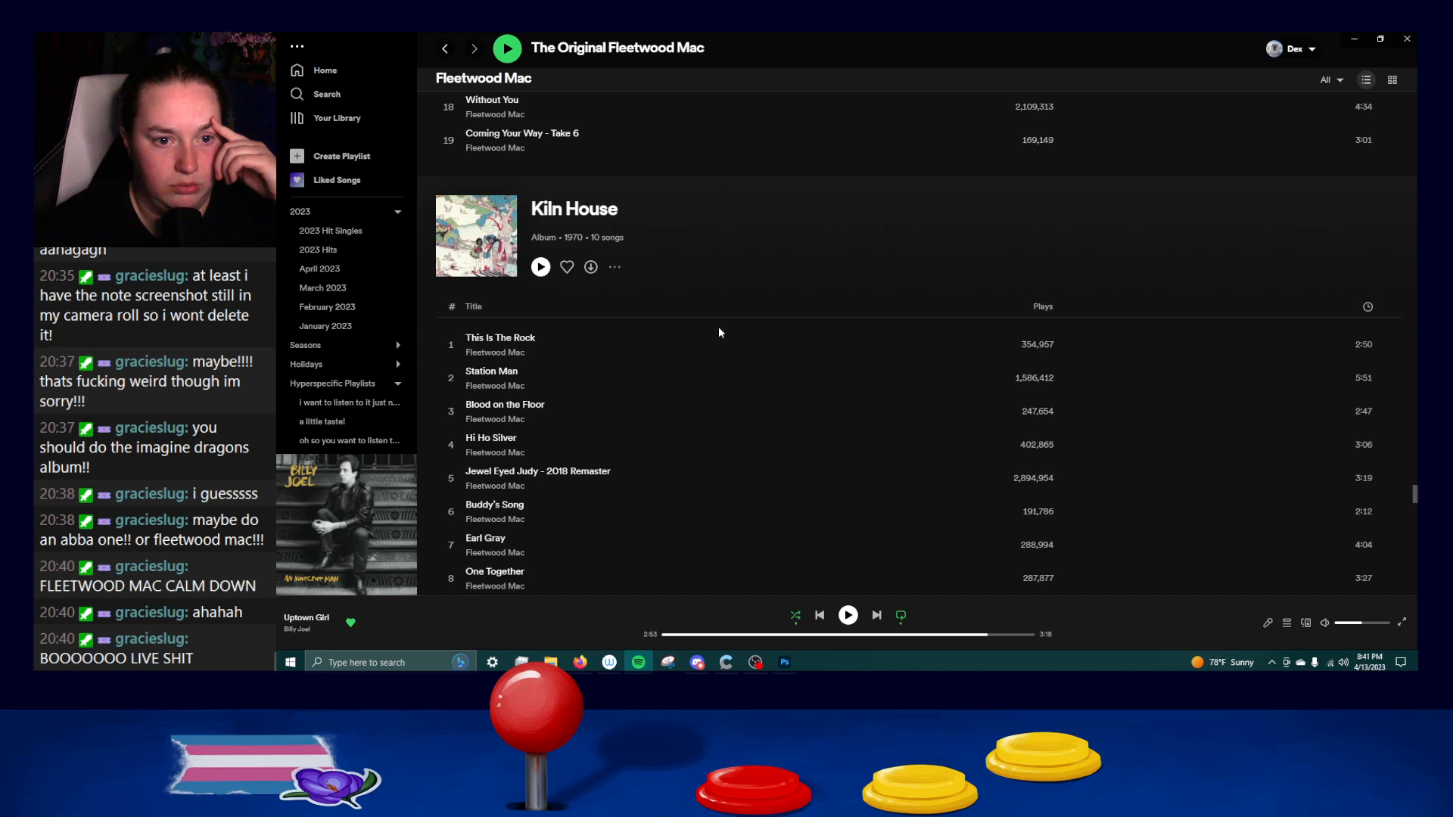
scroll(719, 325, up, 2)
scroll(719, 325, down, 15)
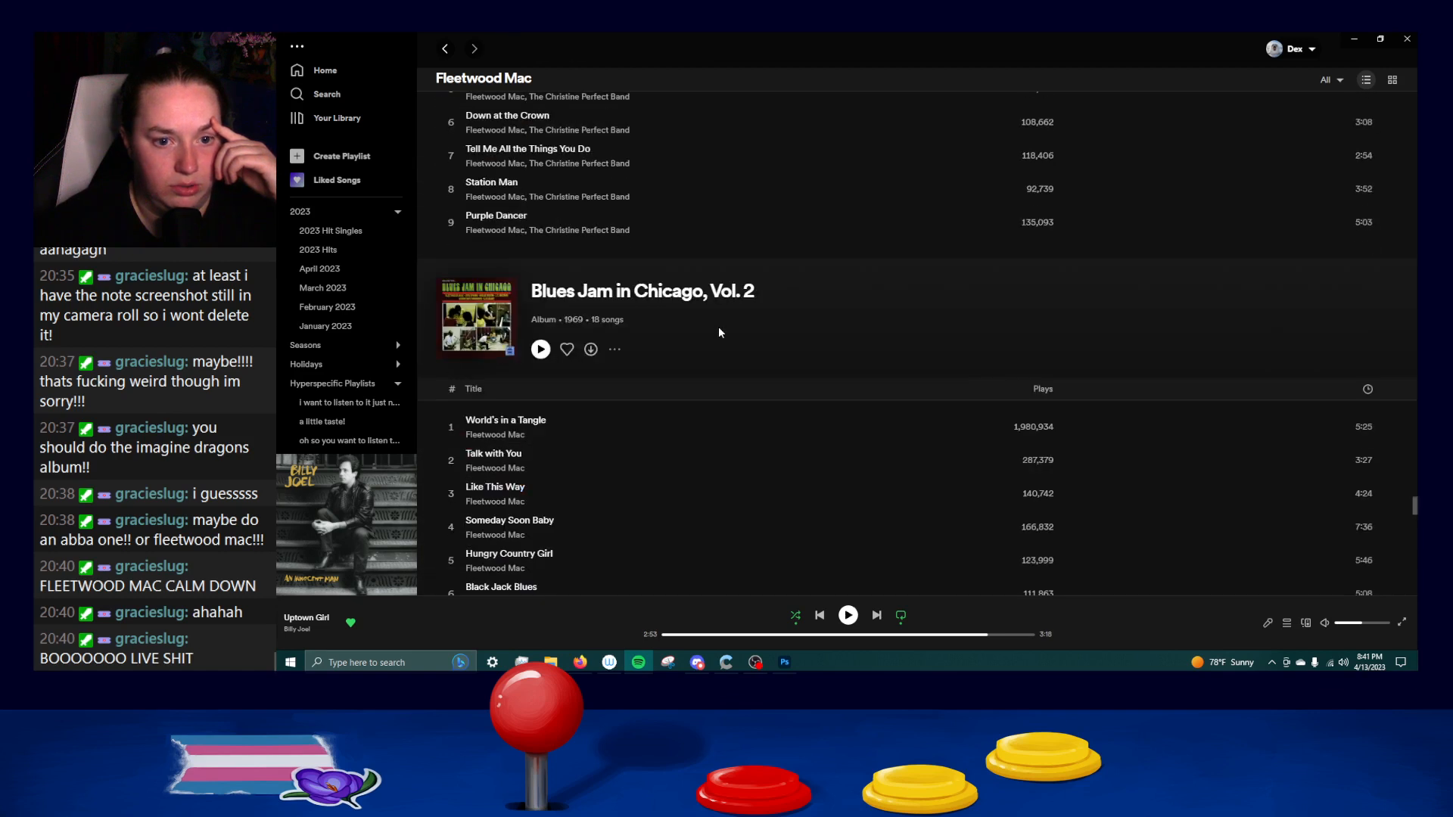
scroll(719, 326, up, 6)
scroll(719, 326, down, 15)
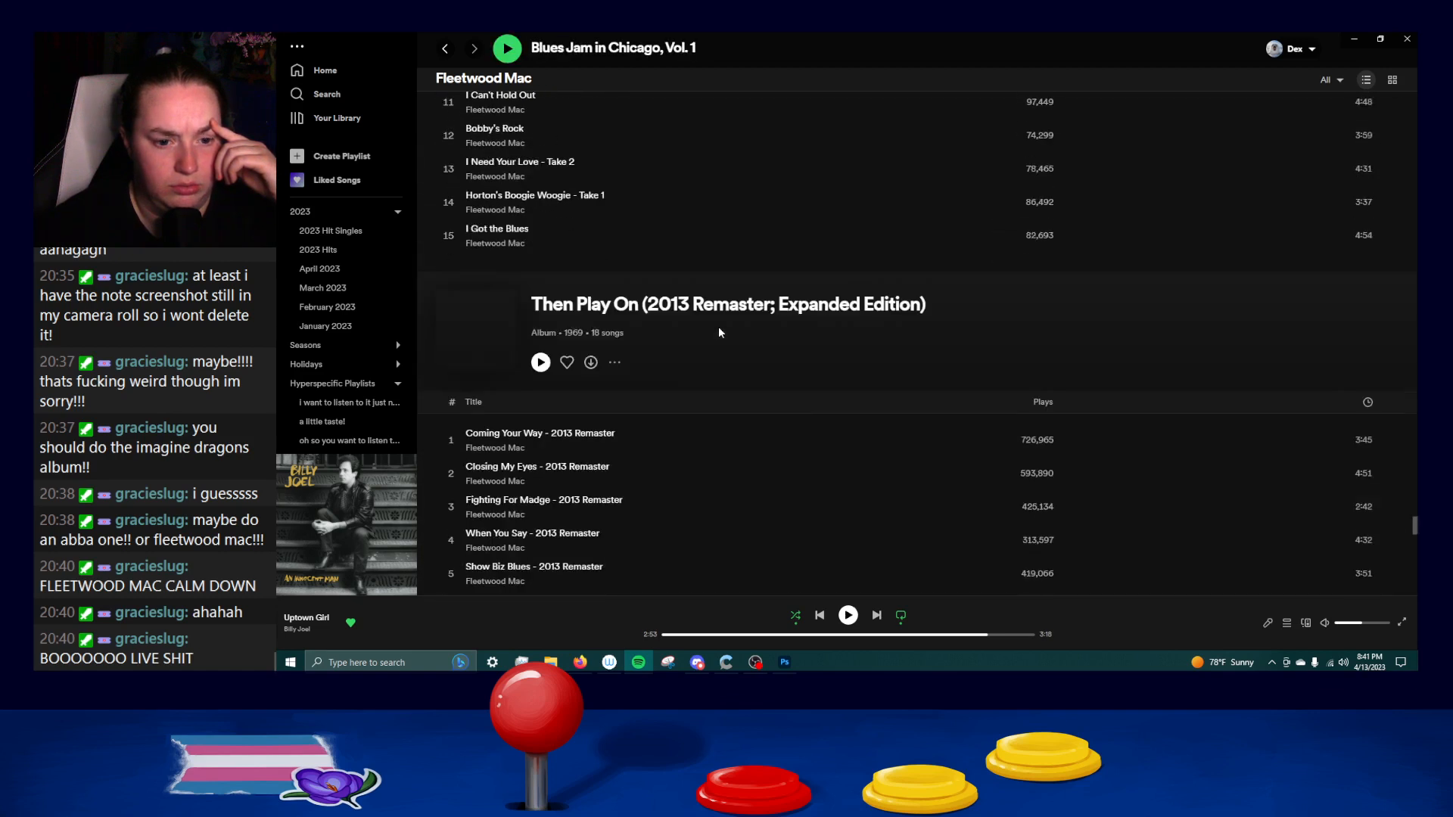
scroll(719, 325, up, 2)
scroll(719, 325, down, 3)
scroll(718, 332, down, 20)
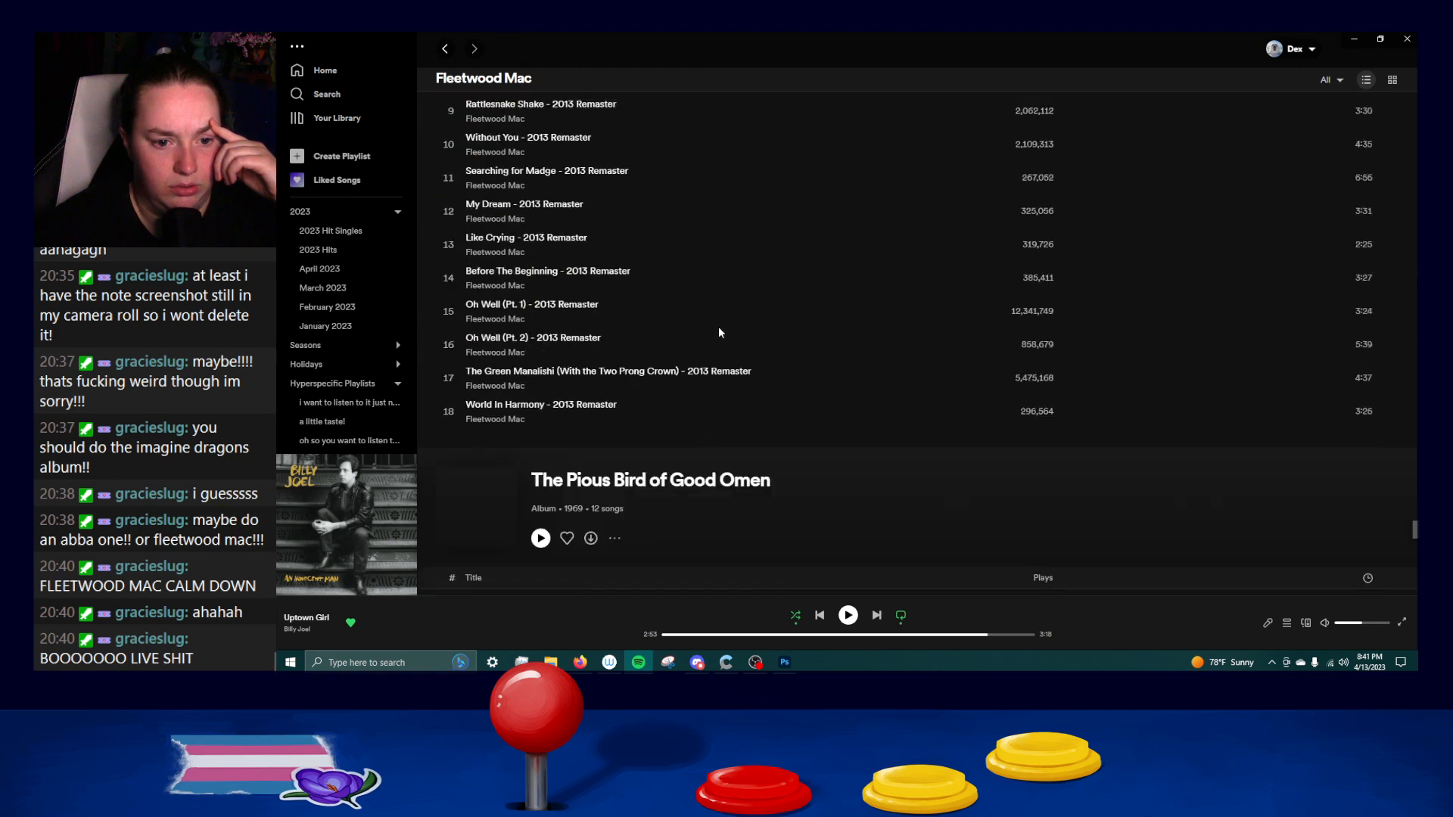
Examine the earliest releases from The Pious Bird of Good Omen through Peter Green's Fleetwood Mac (Deluxe) to Preaching the Blues.
scroll(719, 332, down, 9)
scroll(718, 333, down, 2)
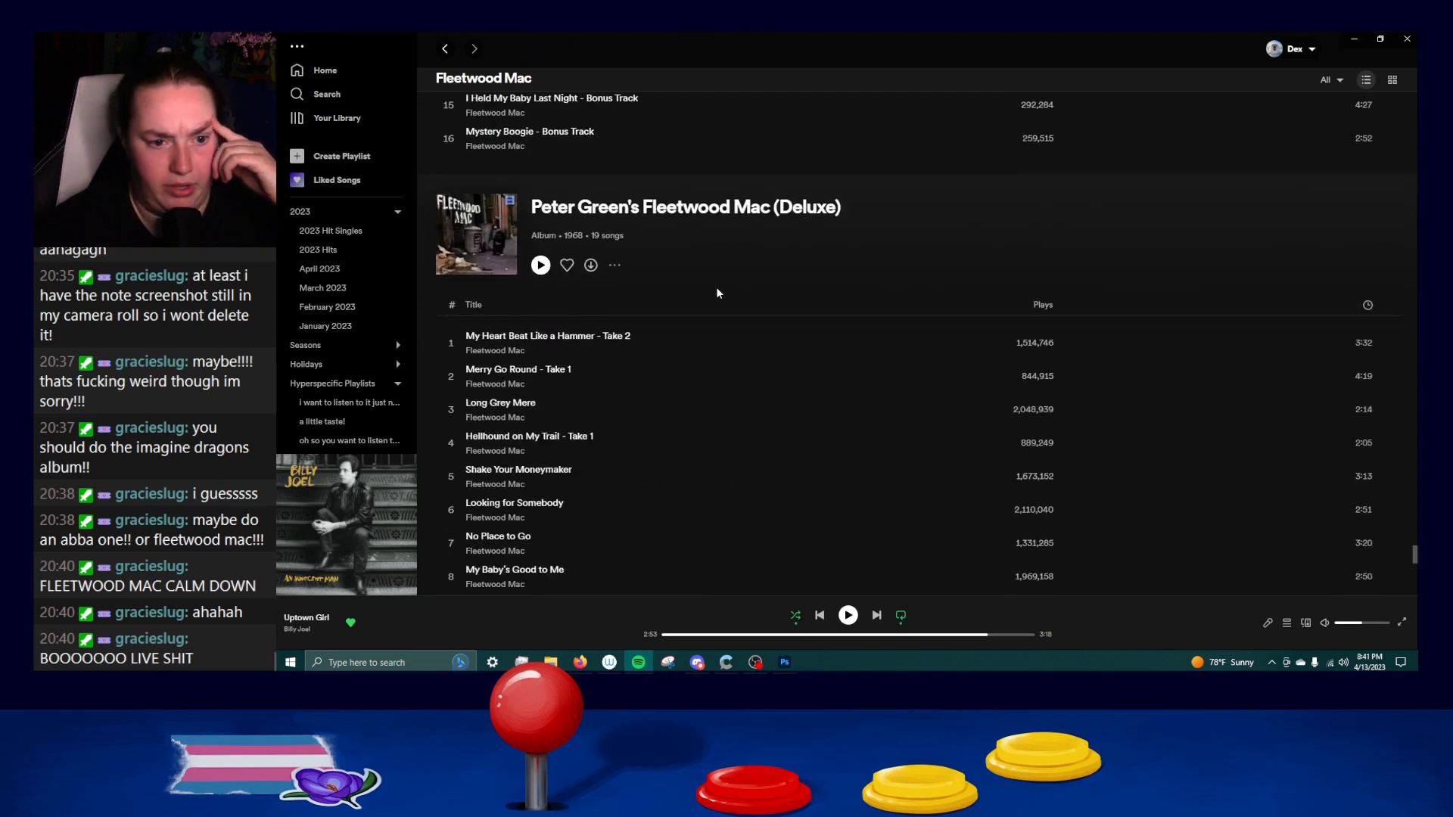
scroll(717, 293, down, 10)
scroll(718, 293, up, 6)
scroll(717, 293, up, 2)
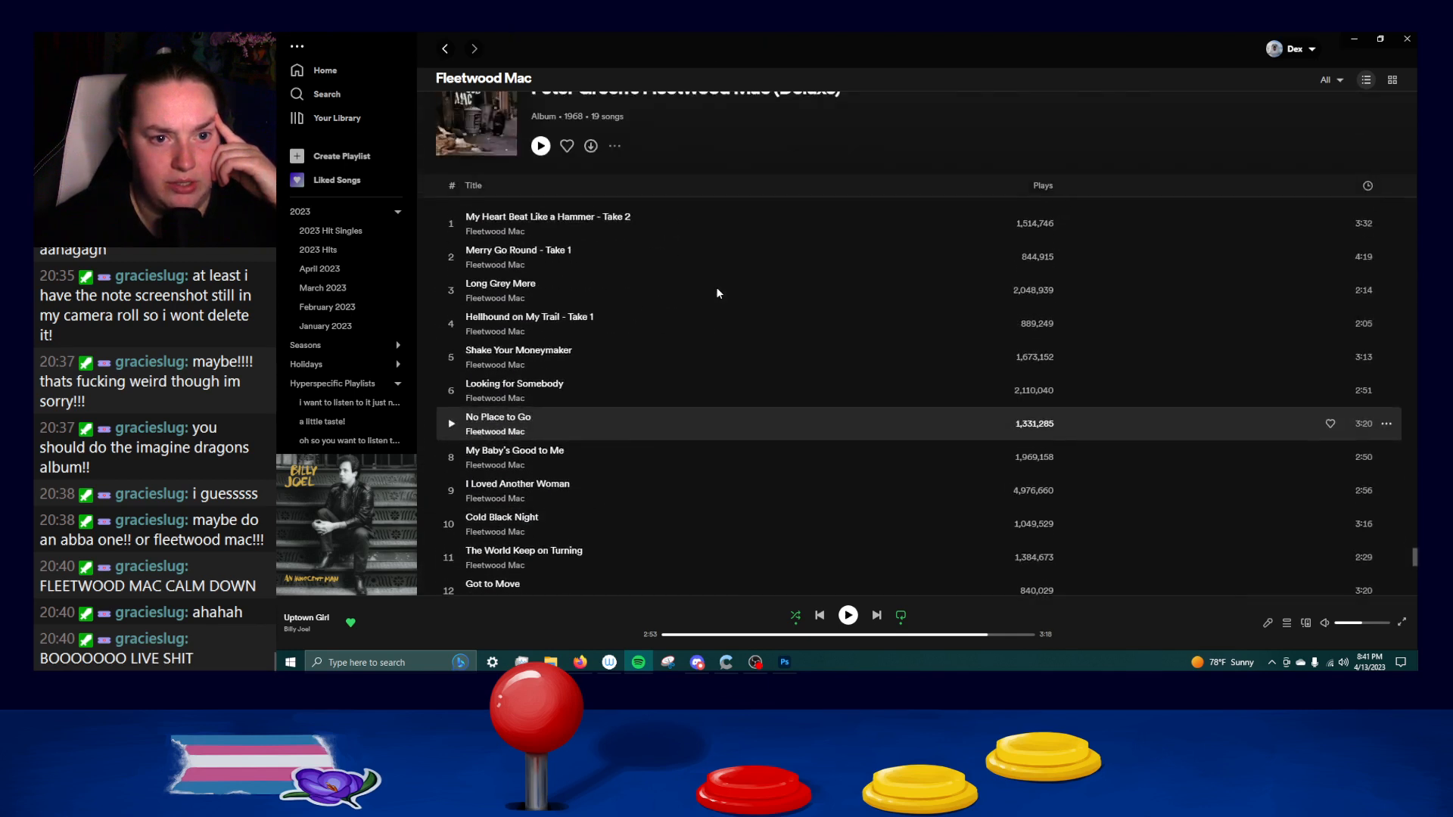
scroll(717, 292, down, 4)
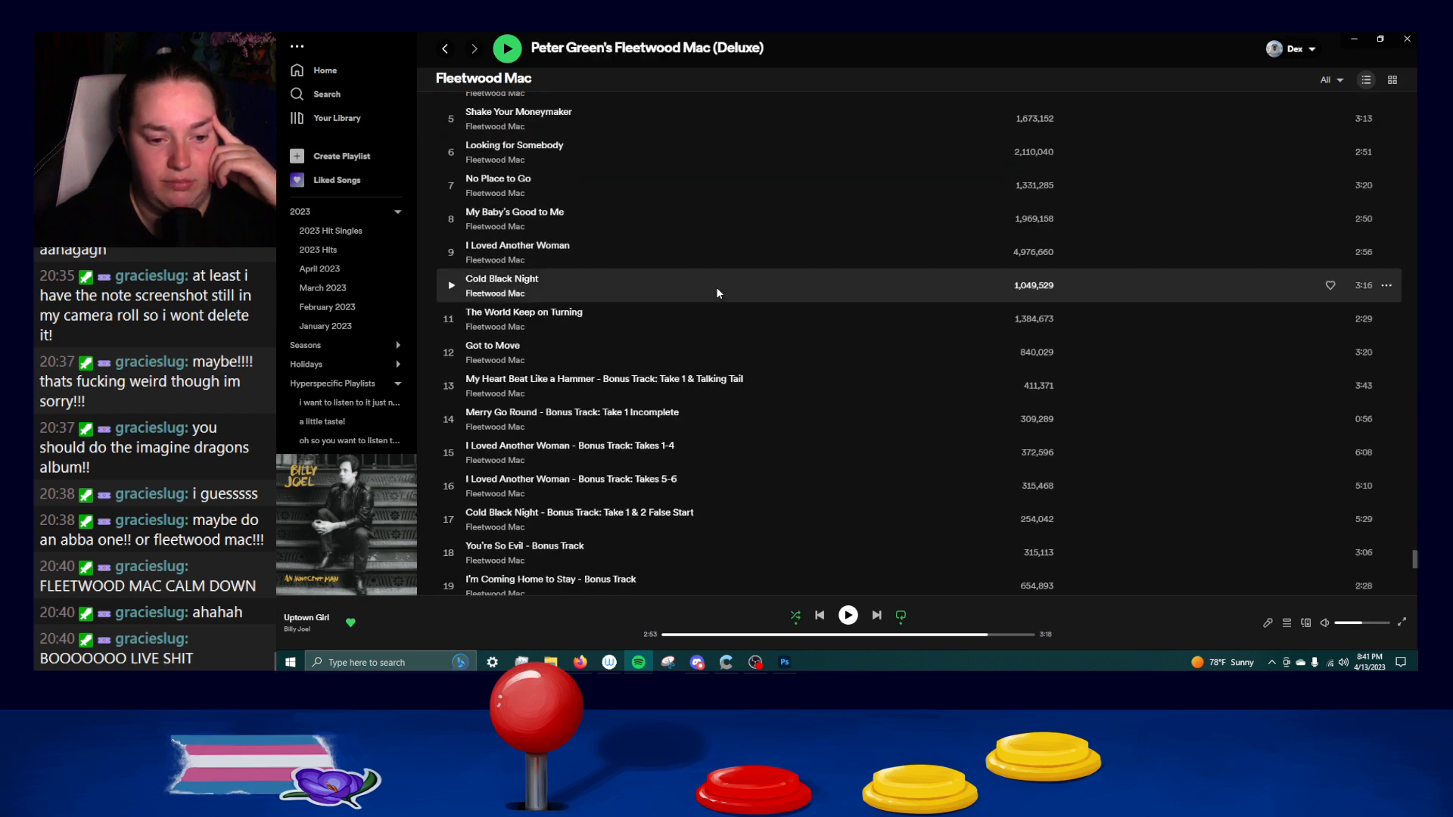
scroll(718, 293, down, 1)
scroll(718, 292, down, 10)
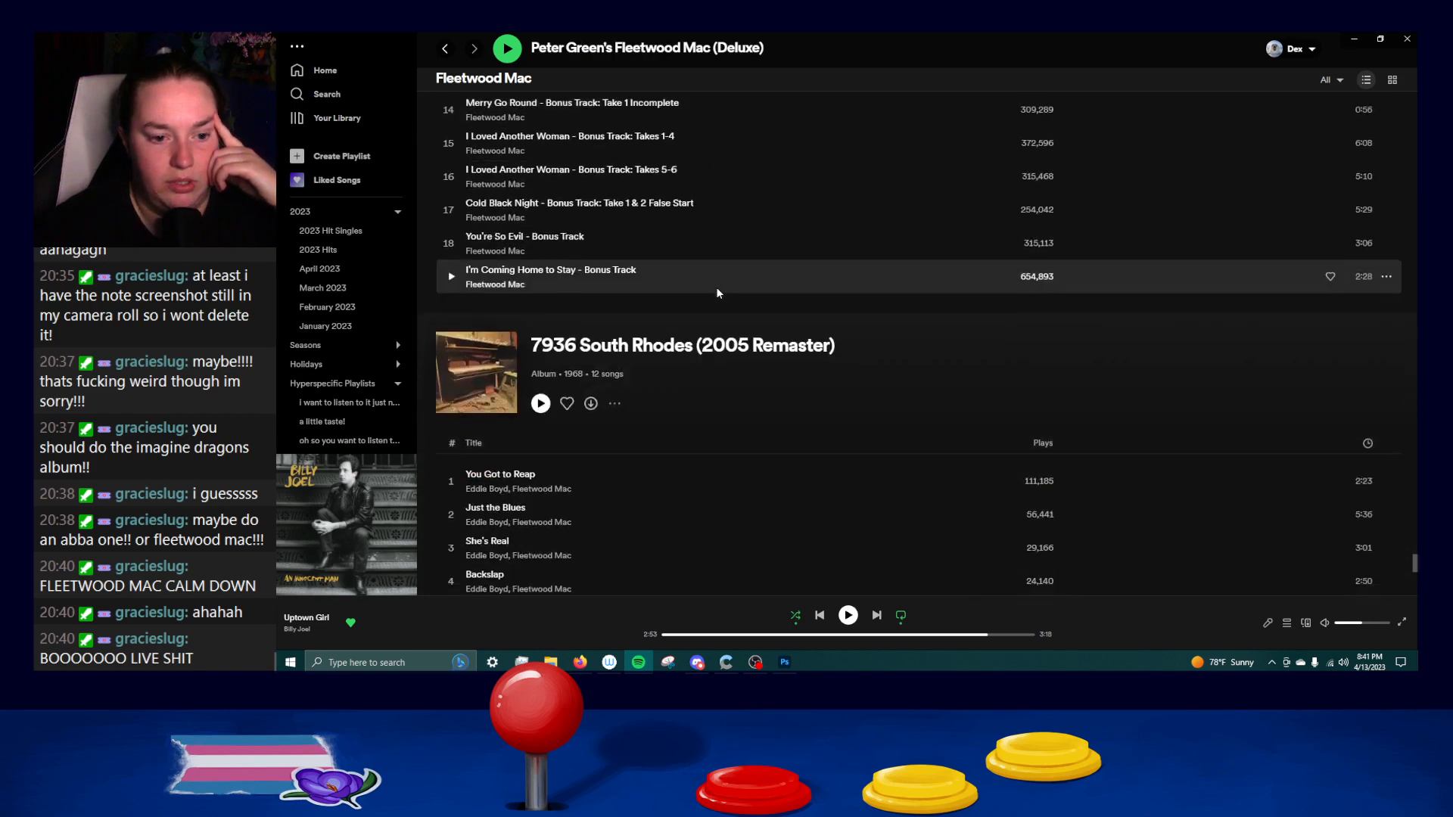
scroll(717, 293, down, 10)
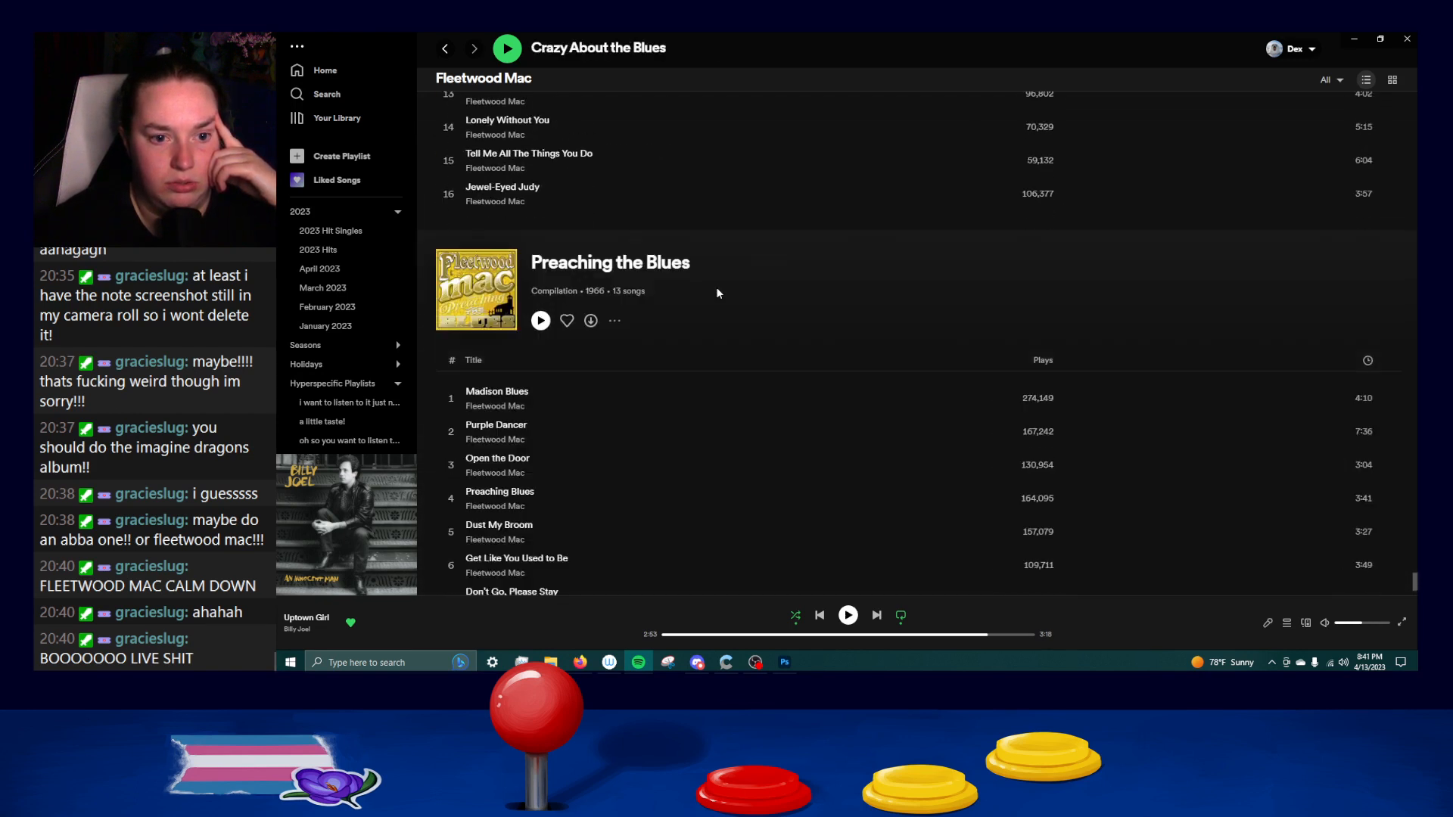
Return to the Fleetwood Mac artist page, look at its popular releases, and switch back to the paper doll in Photoshop.
scroll(717, 291, up, 2)
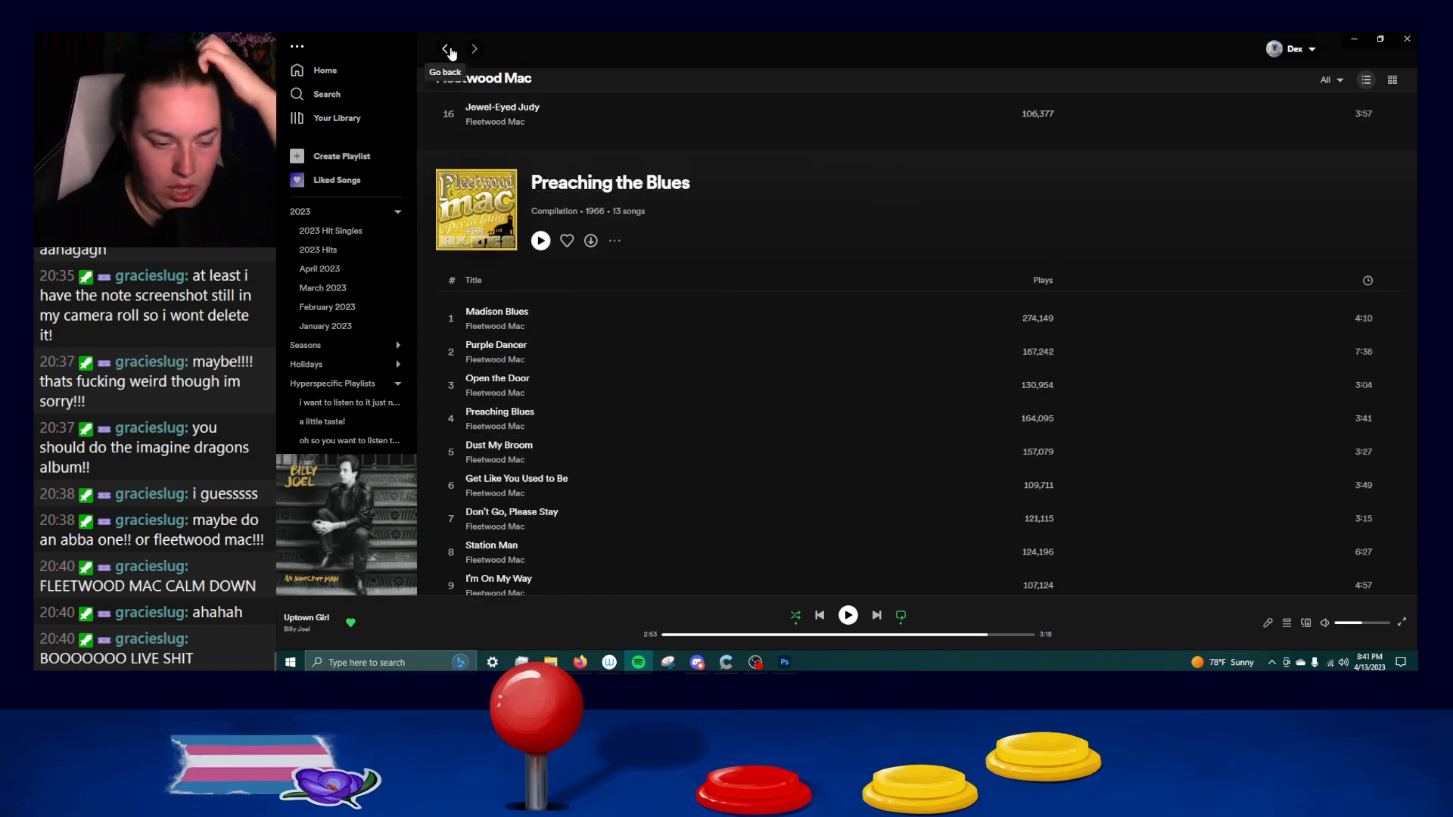
scroll(831, 308, down, 3)
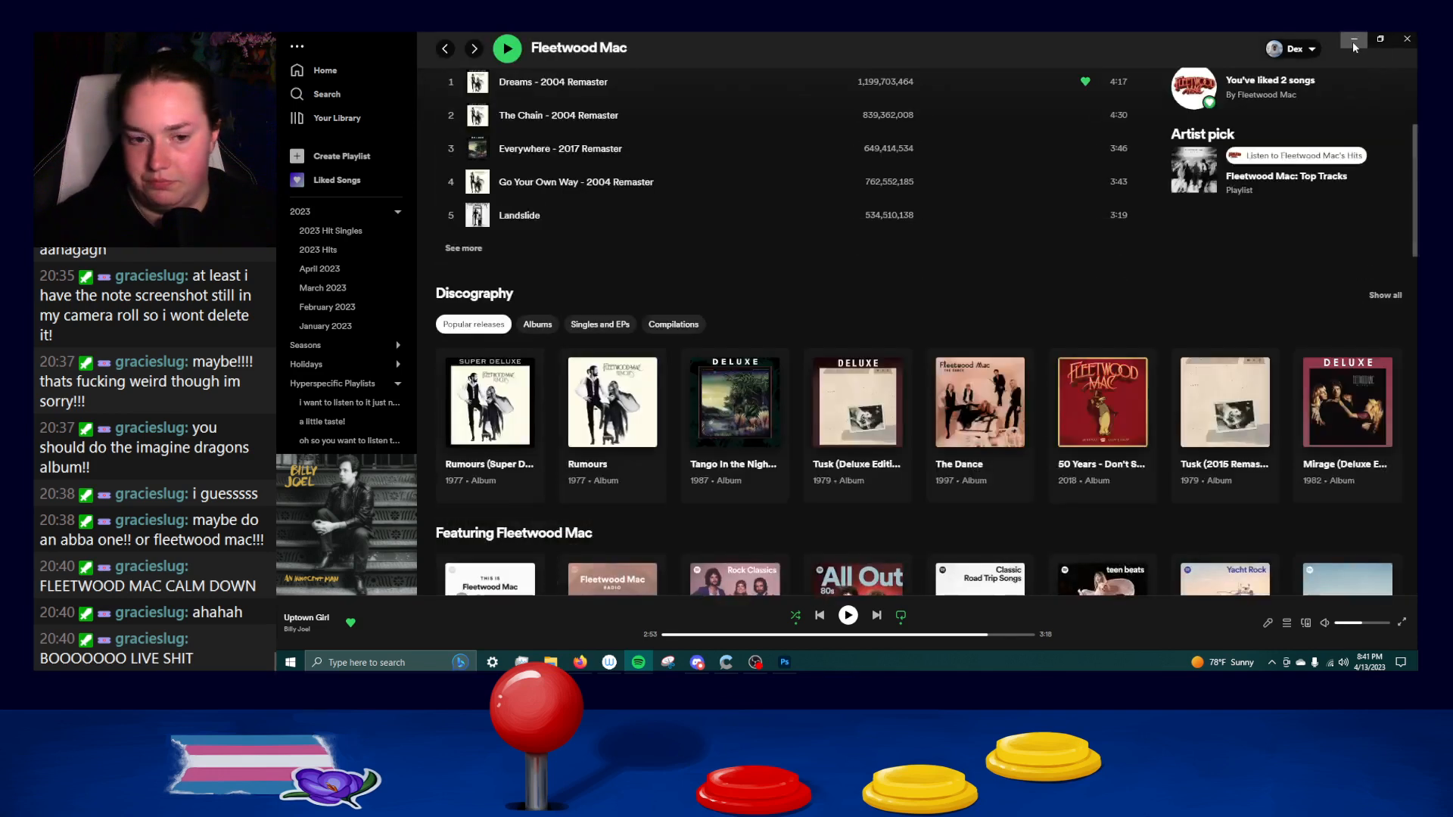
click(1353, 38)
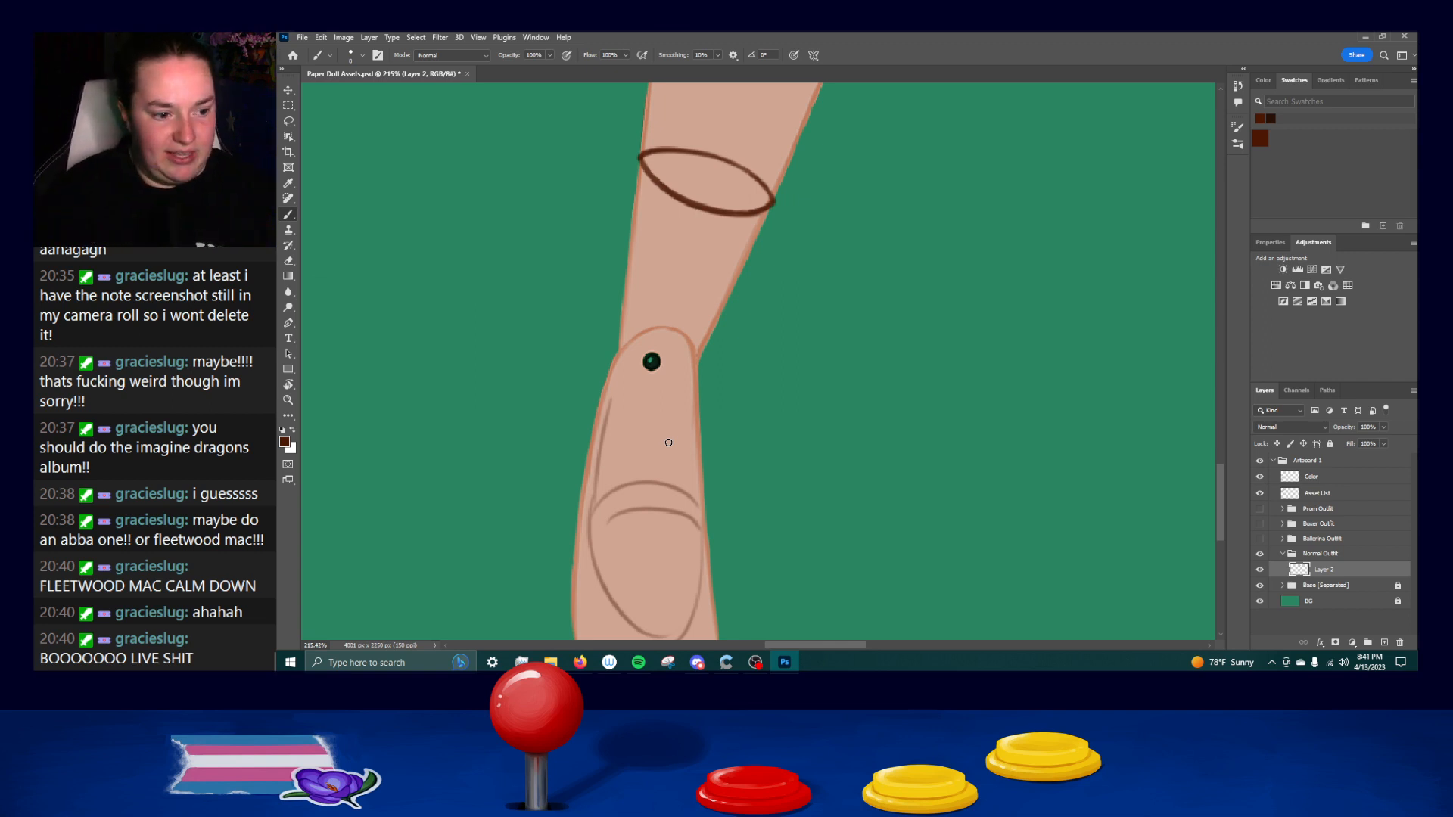
Ink the upper part of the sketched shoe line on the foot, from the left of the ankle down its inner left side.
drag(732, 532, 710, 367)
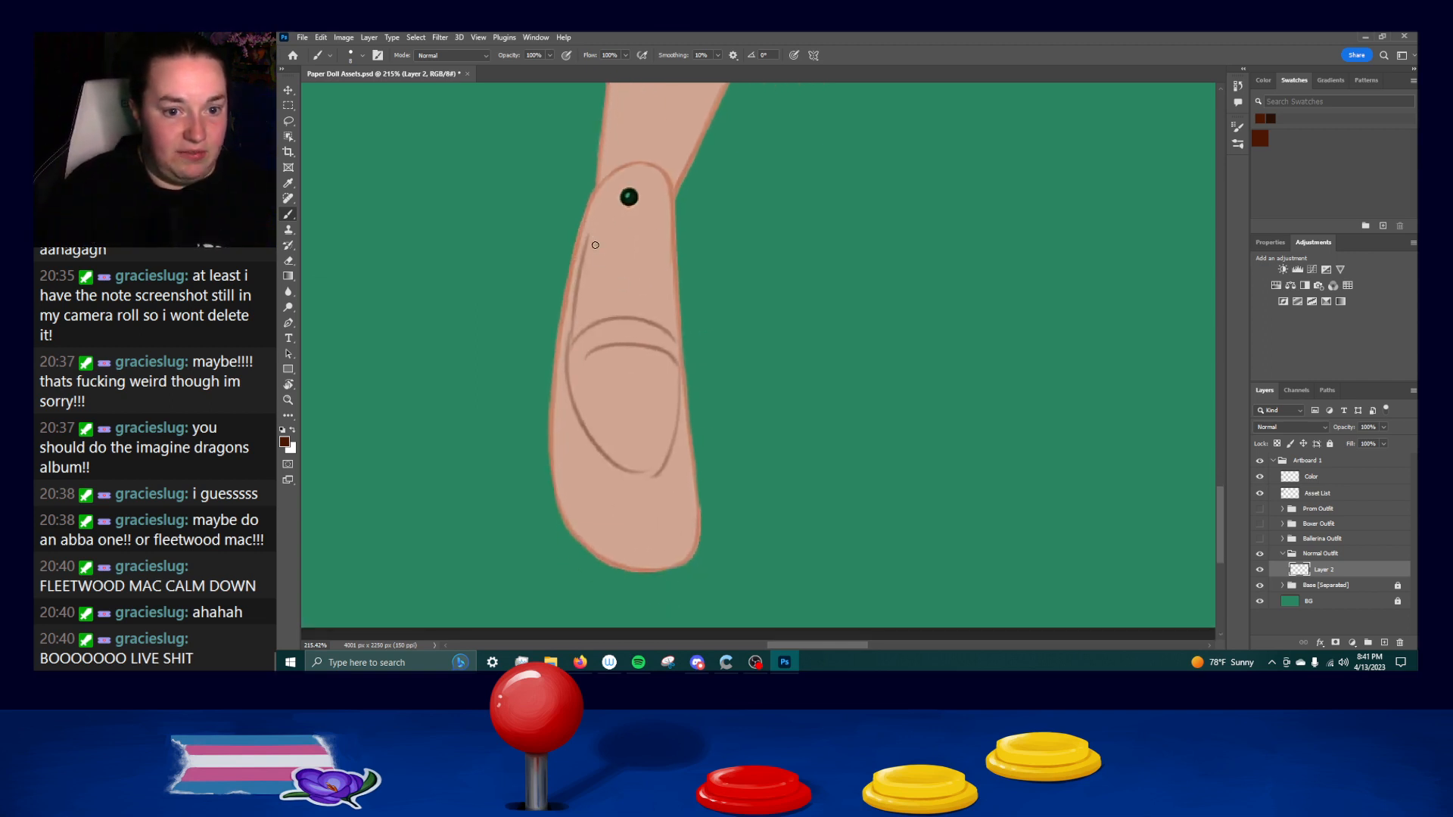
drag(594, 192, 578, 369)
key(ctrl+z)
drag(595, 181, 584, 422)
key(ctrl+z)
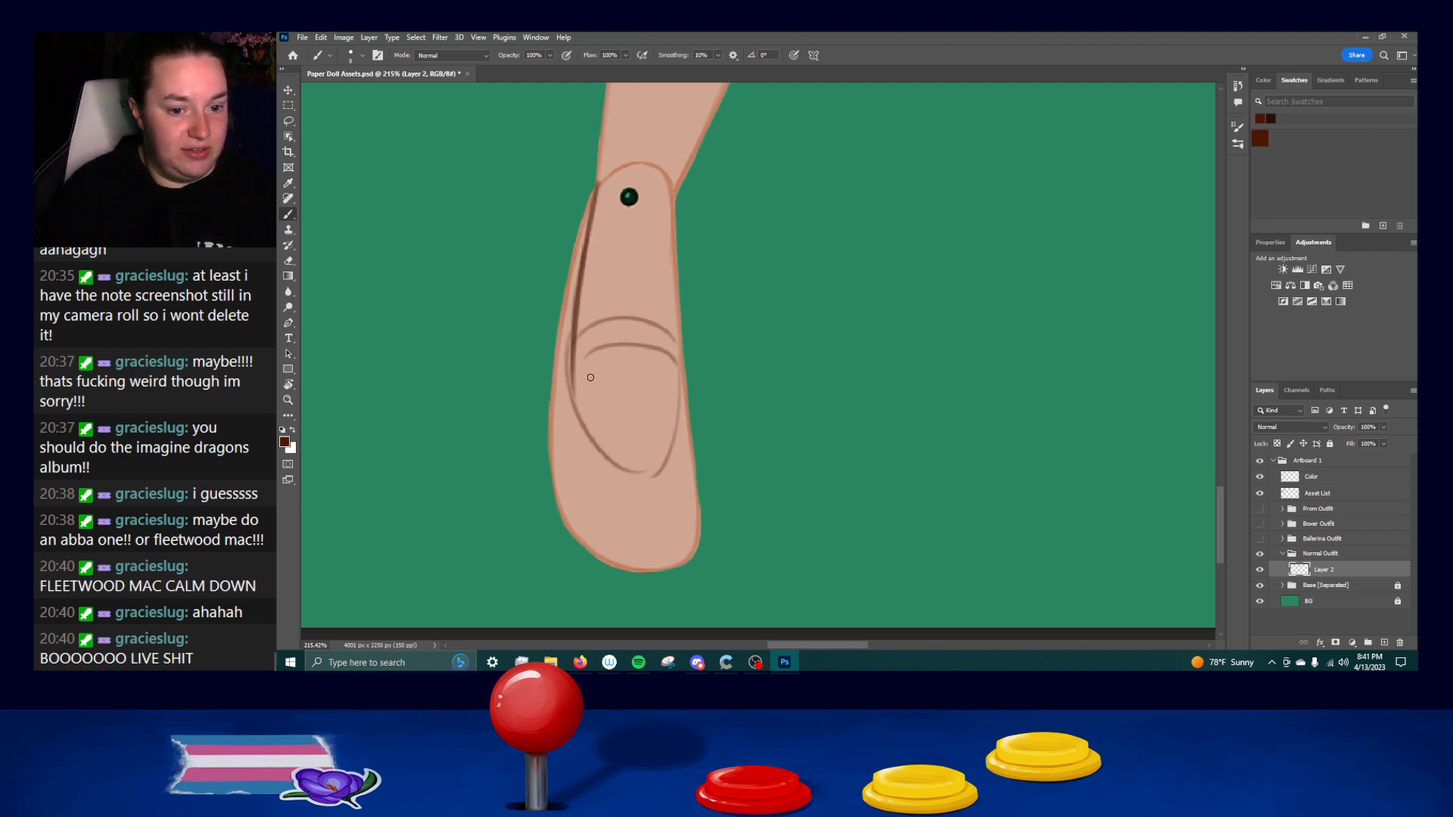
Extend the inked shoe line along the left side of the foot and around the lower curve toward the toes, redoing unsatisfactory strokes.
mouse_move(573, 342)
mouse_down()
mouse_move(593, 443)
mouse_move(636, 466)
mouse_move(579, 412)
mouse_move(634, 473)
mouse_up()
key(ctrl+z)
key(ctrl+z)
drag(578, 421, 636, 475)
key(ctrl+z)
mouse_move(576, 416)
mouse_down()
mouse_move(638, 473)
mouse_move(667, 468)
mouse_up()
key(ctrl+z)
key(ctrl+z)
key(ctrl+z)
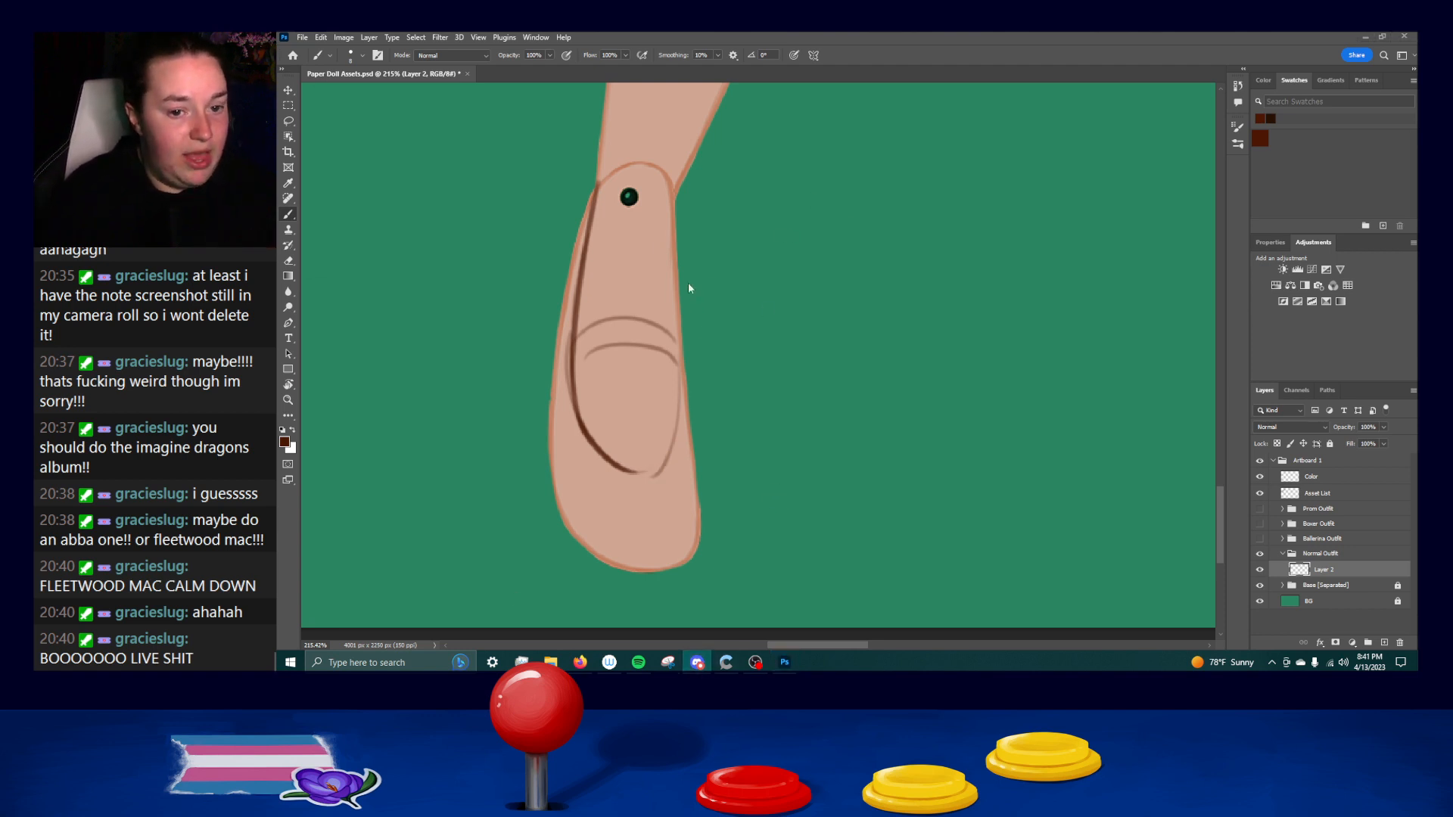
click(680, 384)
drag(679, 338, 676, 445)
key(ctrl+z)
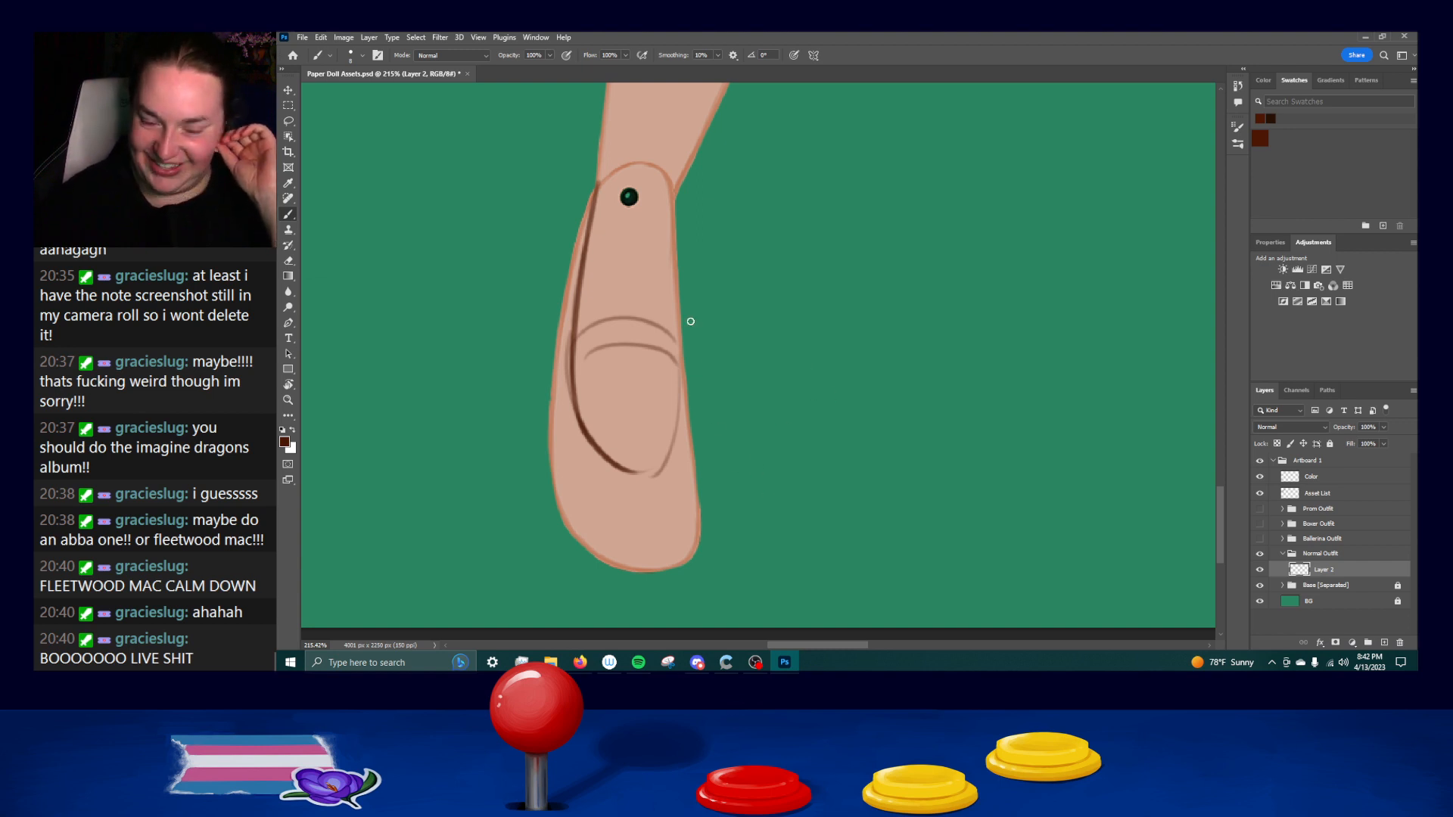
key(ctrl+z)
drag(579, 283, 586, 441)
key(ctrl+z)
Strengthen the lower left curve of the inked shoe line and continue it along the bottom toward the foot's right side.
drag(573, 369, 588, 442)
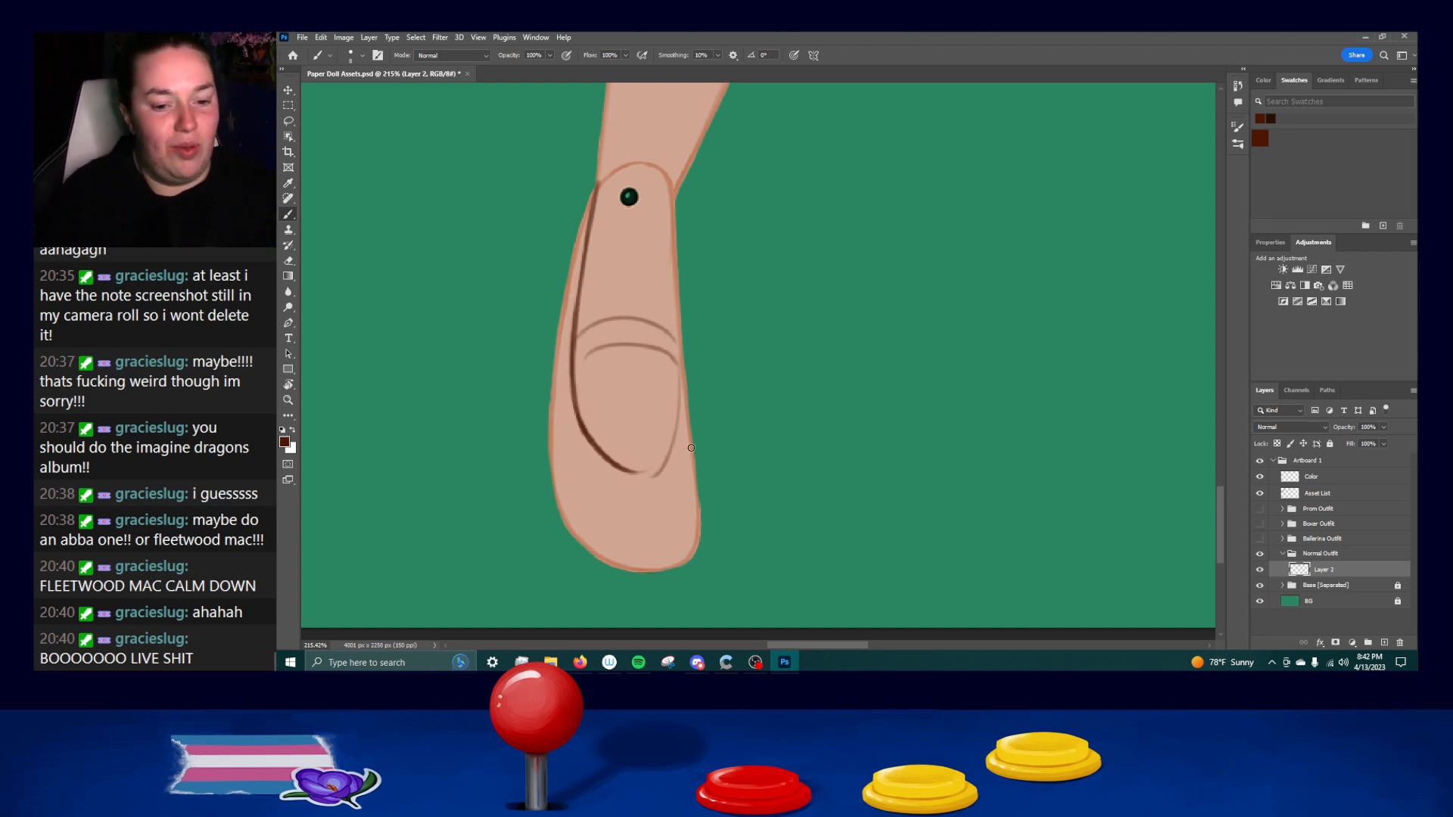
drag(628, 470, 668, 463)
key(ctrl+z)
key(ctrl+z)
drag(683, 364, 670, 468)
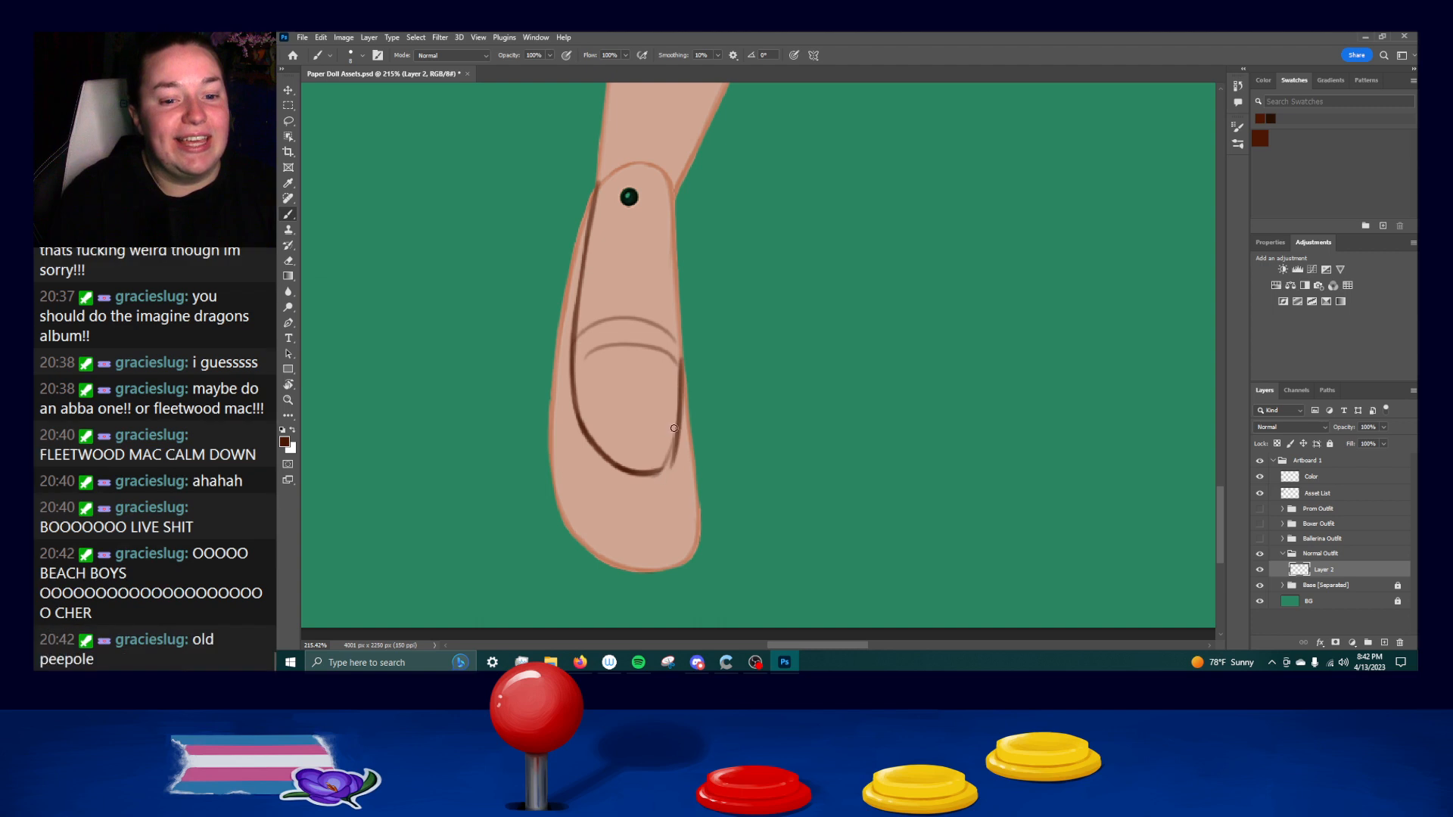
Ink the right side of the shoe line from below the sketched bands down into the bottom curve, redoing unsatisfactory strokes.
mouse_move(681, 369)
mouse_down()
mouse_move(659, 474)
mouse_move(677, 451)
mouse_move(666, 465)
mouse_up()
key(ctrl+z)
key(ctrl+z)
key(ctrl+z)
drag(683, 367, 662, 474)
key(ctrl+z)
drag(680, 361, 636, 474)
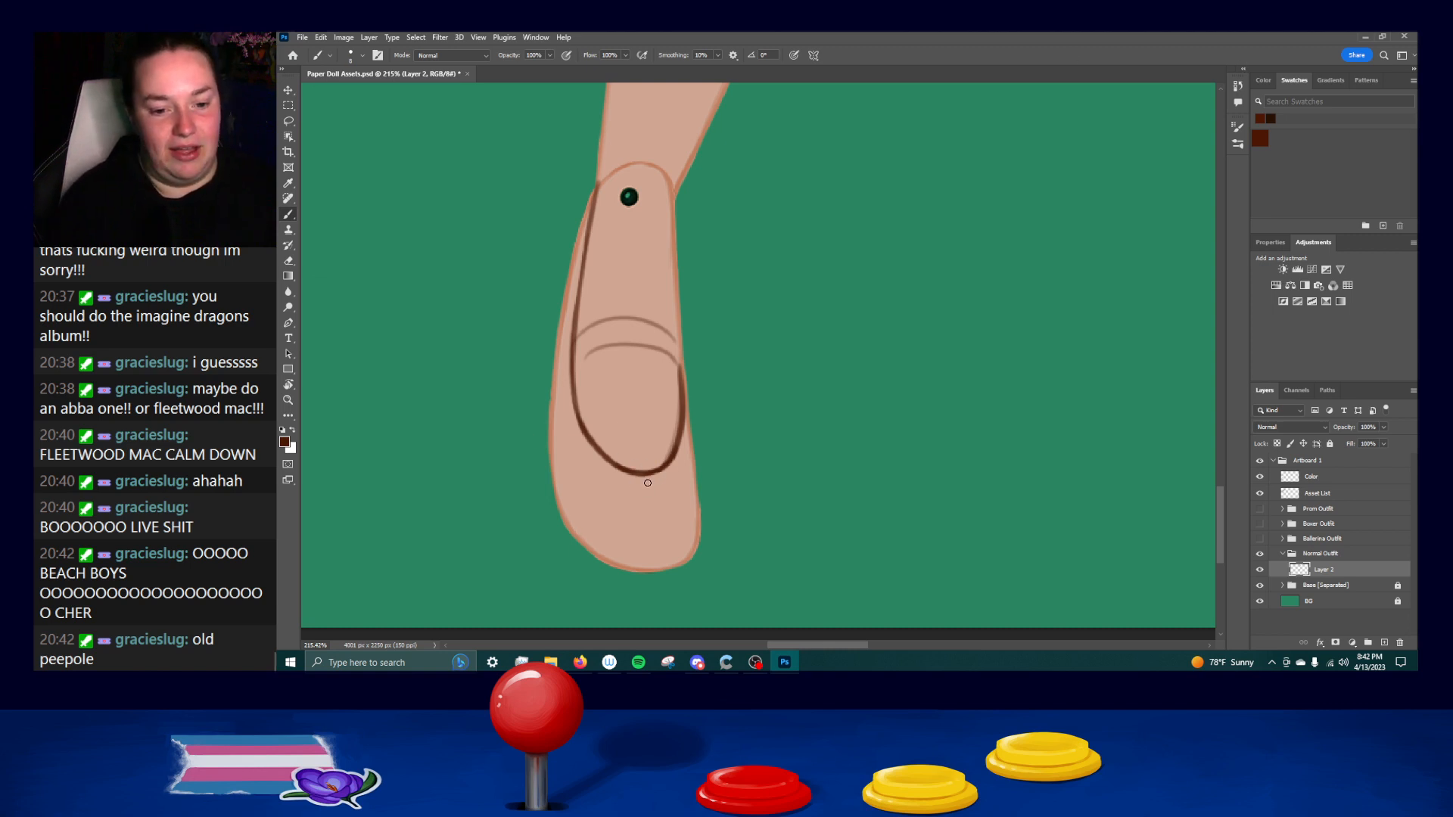
Rework the lower right curve of the shoe line and its junction with the foot's right edge, undoing unsatisfactory strokes.
key(ctrl+z)
drag(671, 467, 623, 472)
key(ctrl+z)
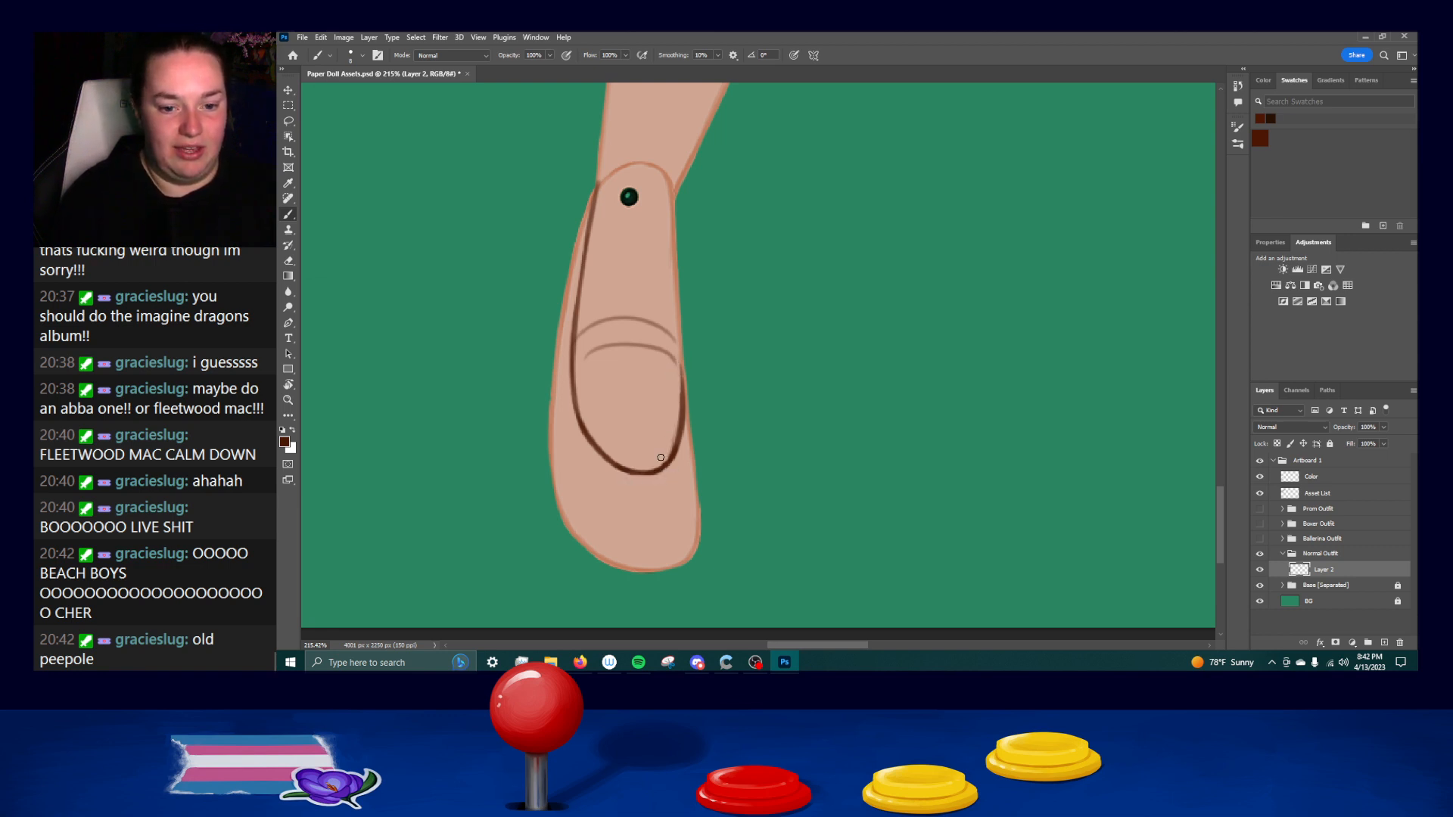
key(ctrl+z)
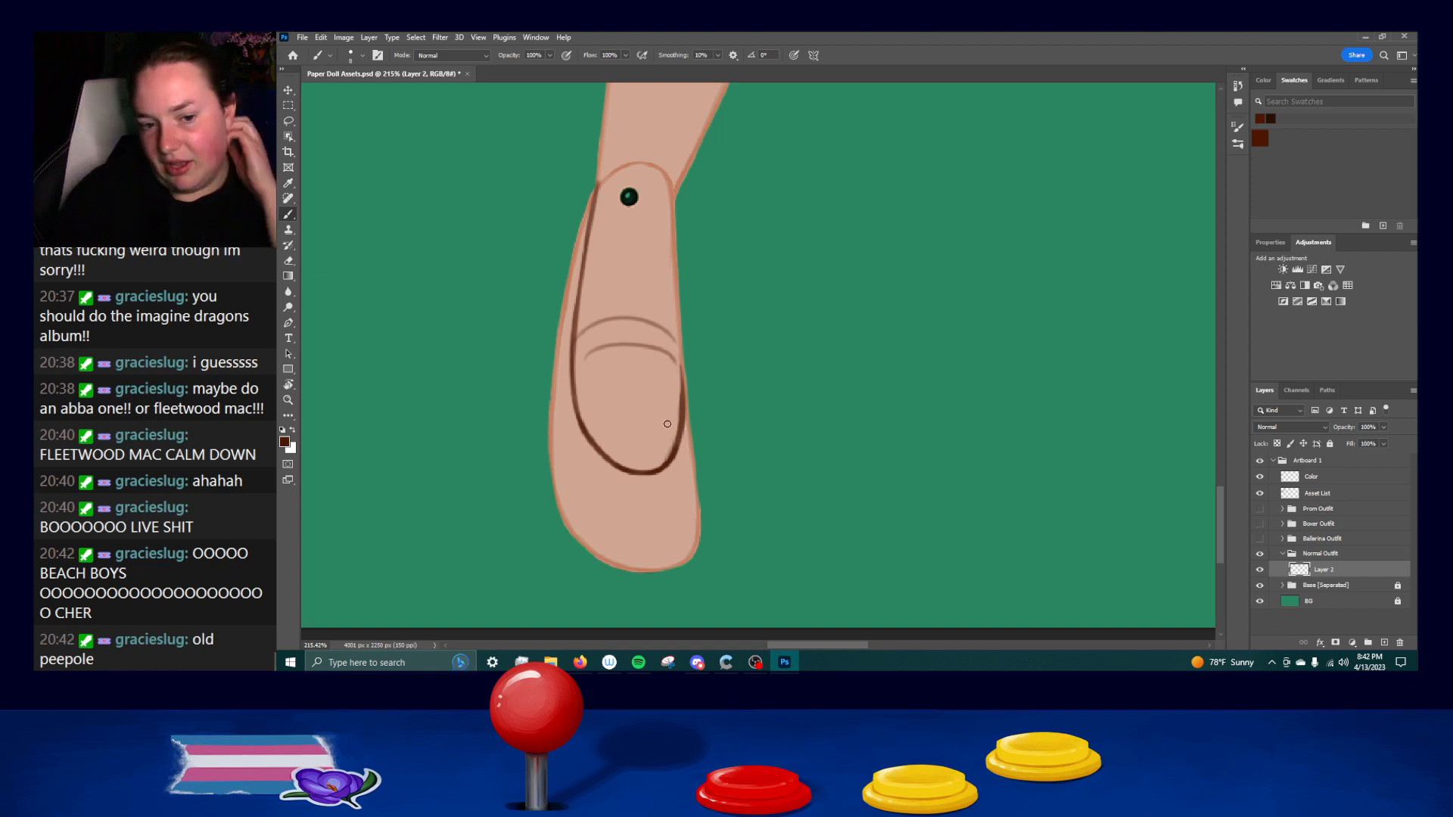
key(ctrl+z)
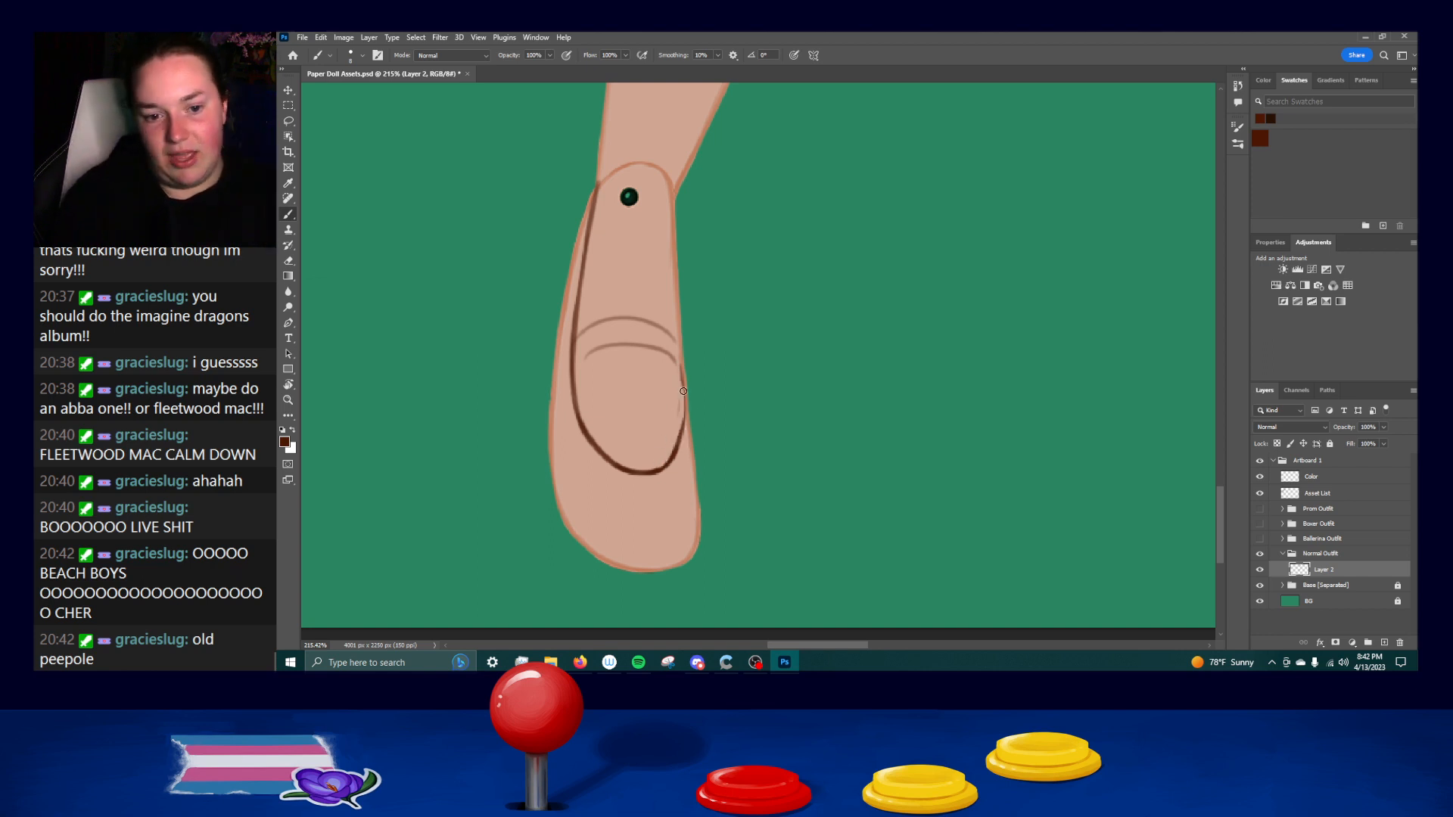
mouse_move(673, 388)
mouse_down()
mouse_move(668, 444)
mouse_move(677, 371)
mouse_up()
key(ctrl+z)
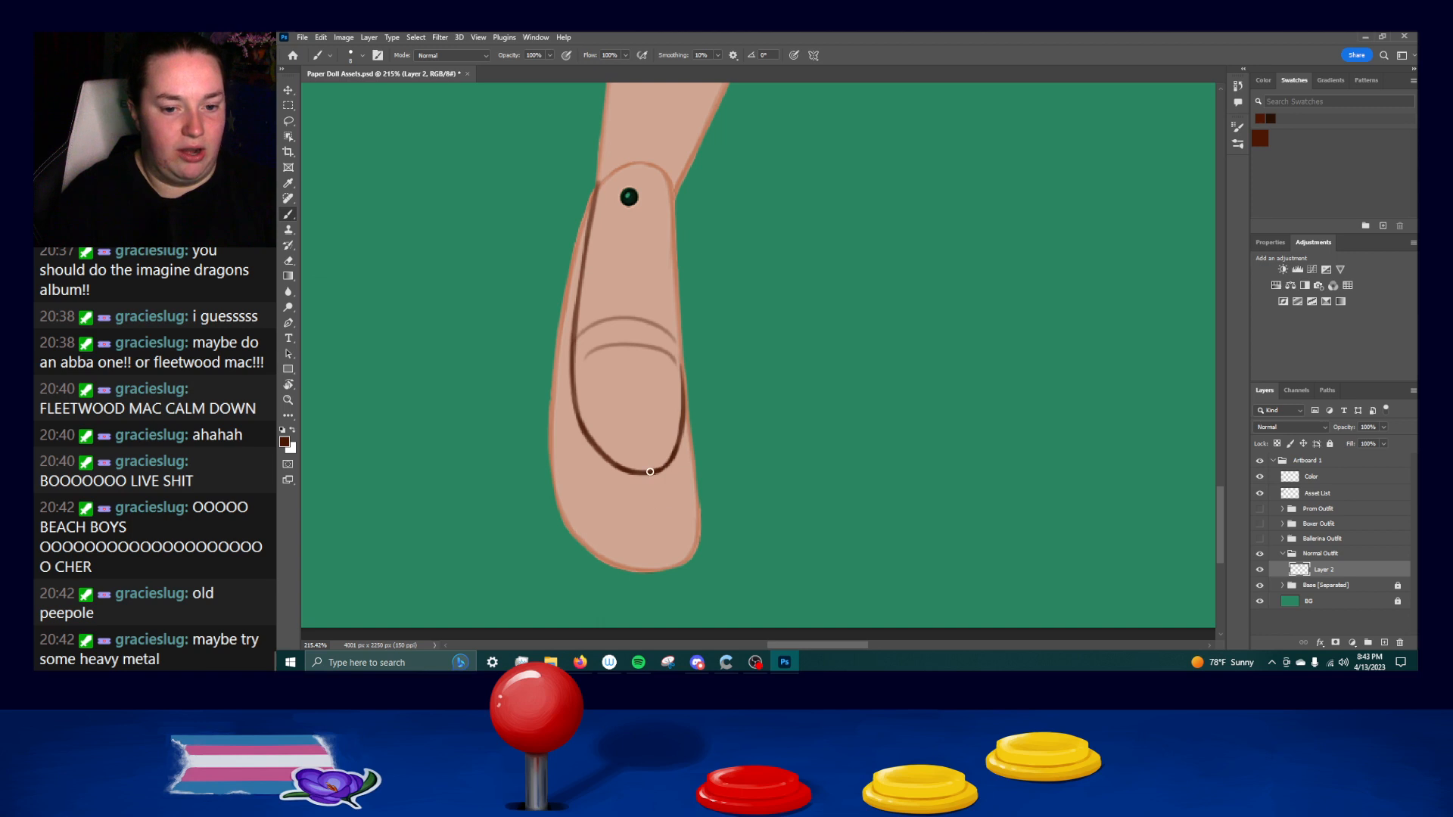
drag(685, 369, 674, 453)
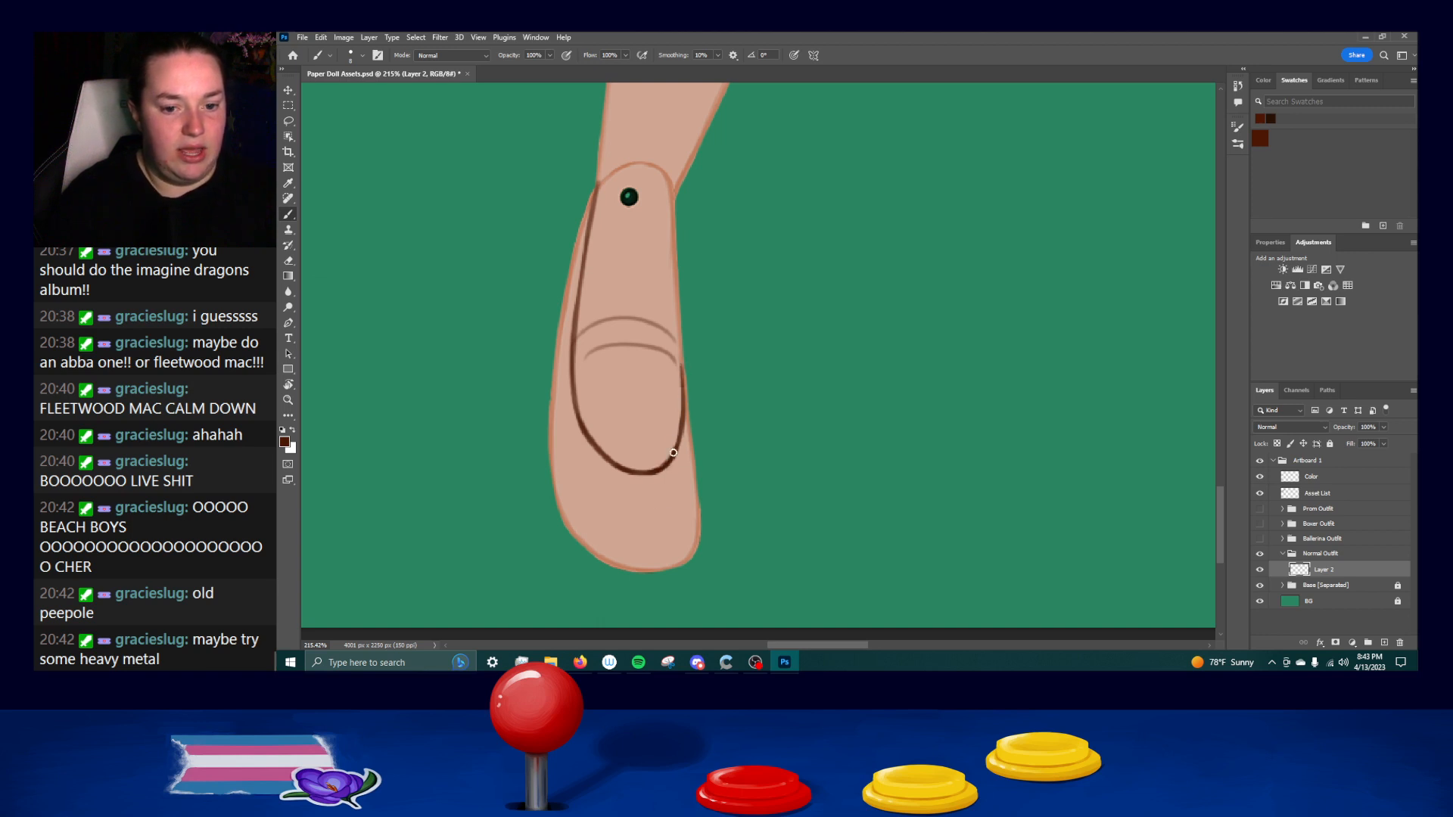
key(ctrl+z)
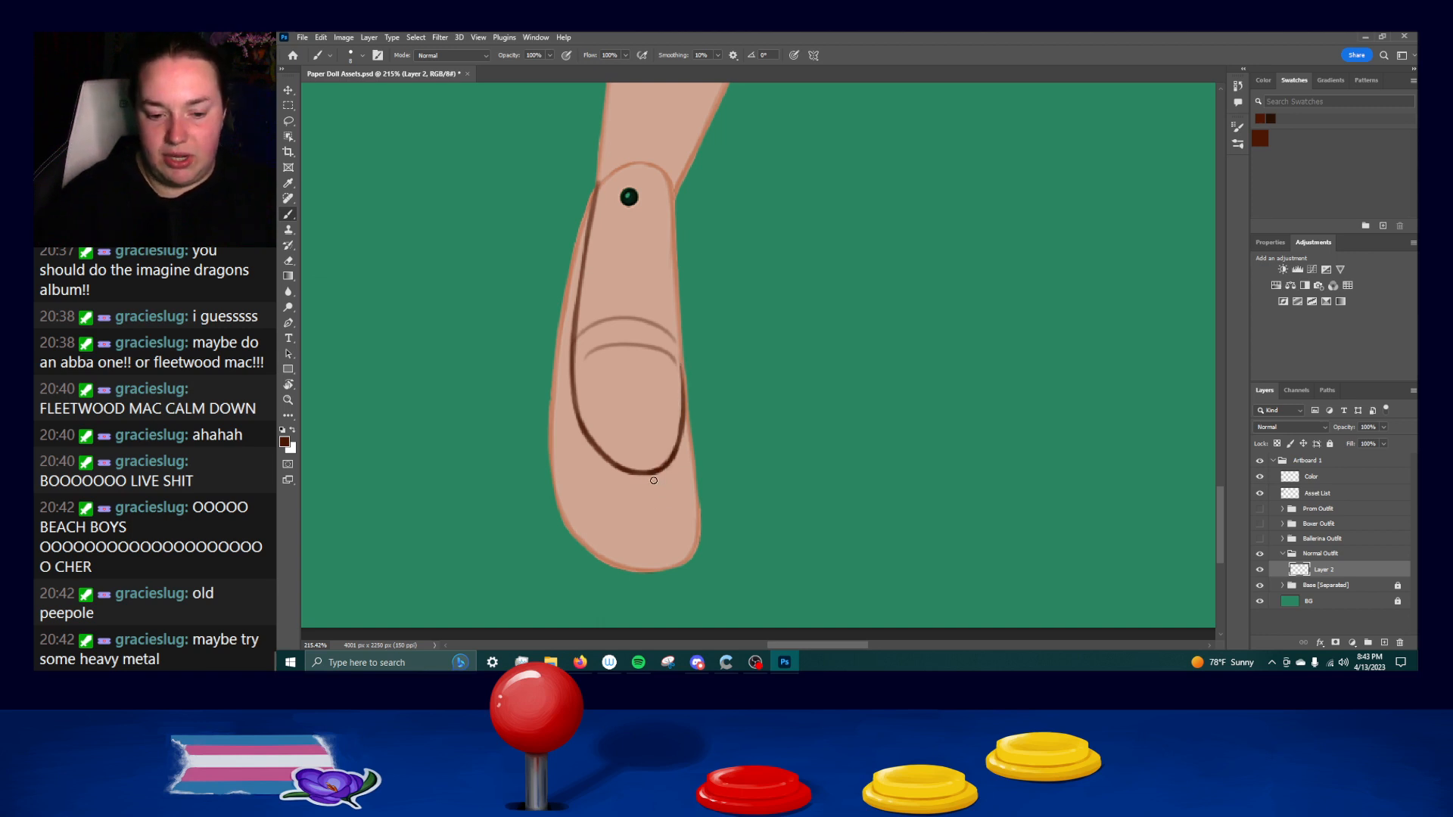
Switch to Spotify, search for "rob zombie", and open the Rob Zombie artist page.
click(638, 662)
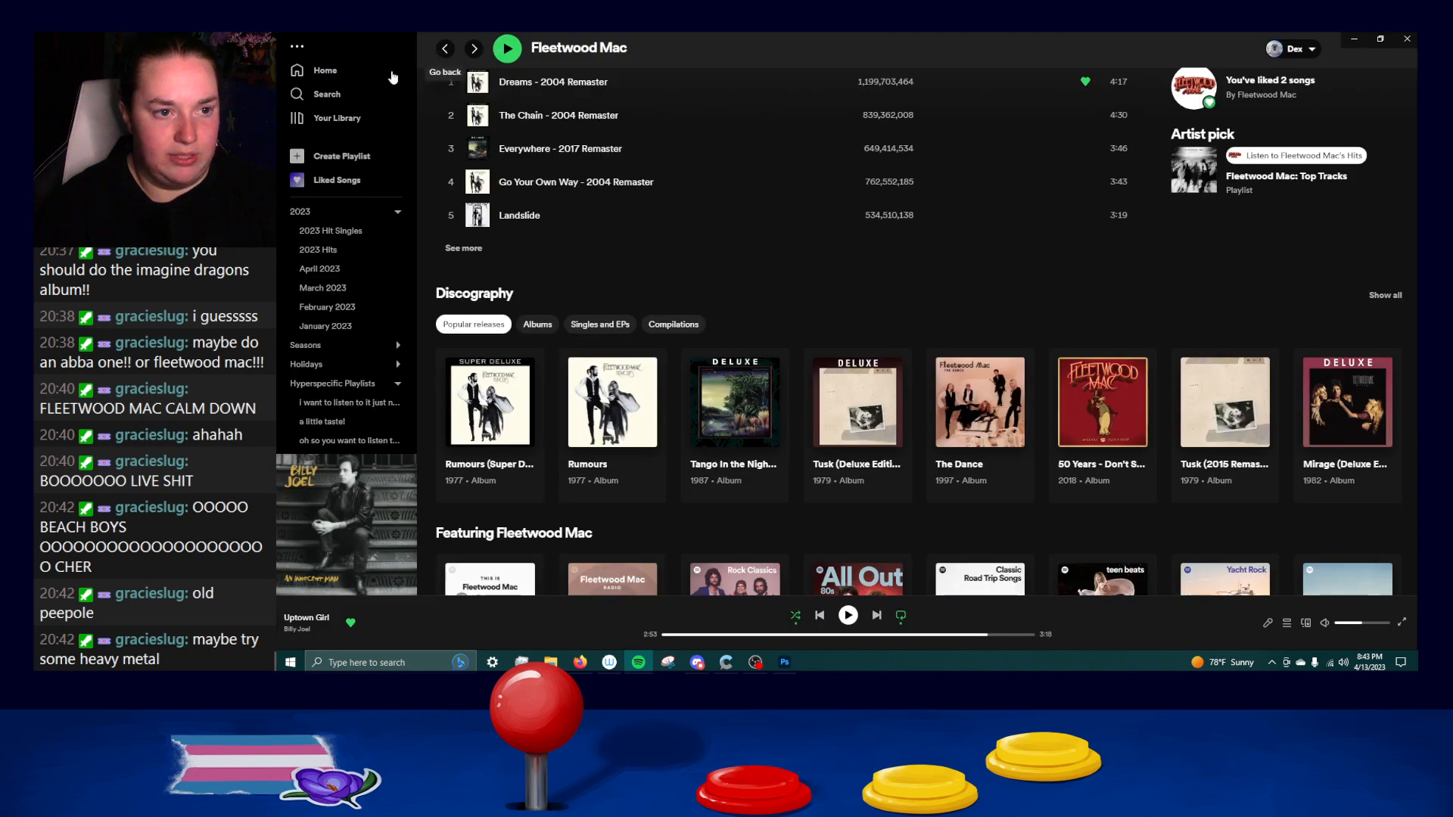
click(443, 49)
click(600, 50)
text(rohb)
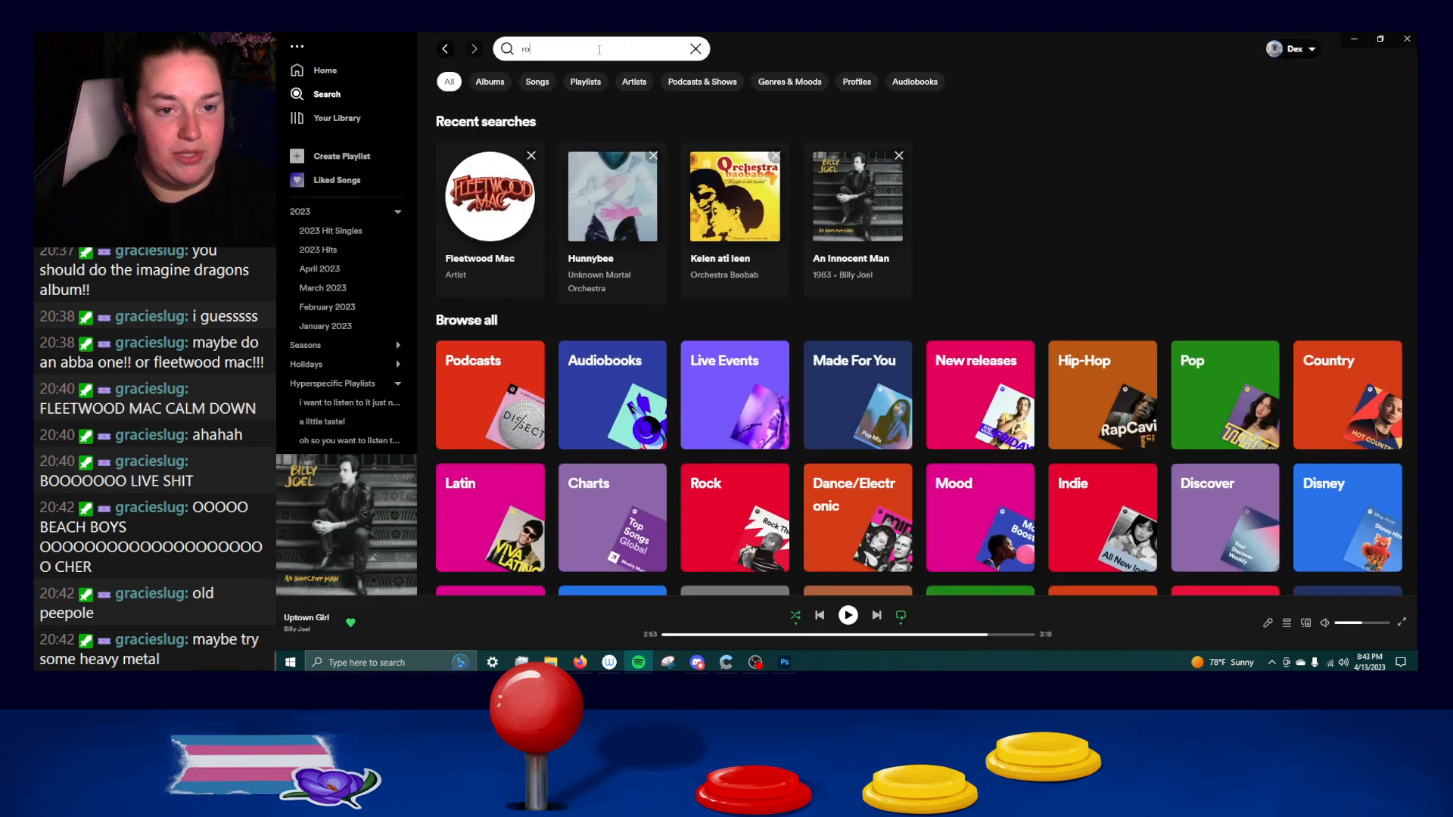
key(BackSpace)
key(BackSpace)
text(b)
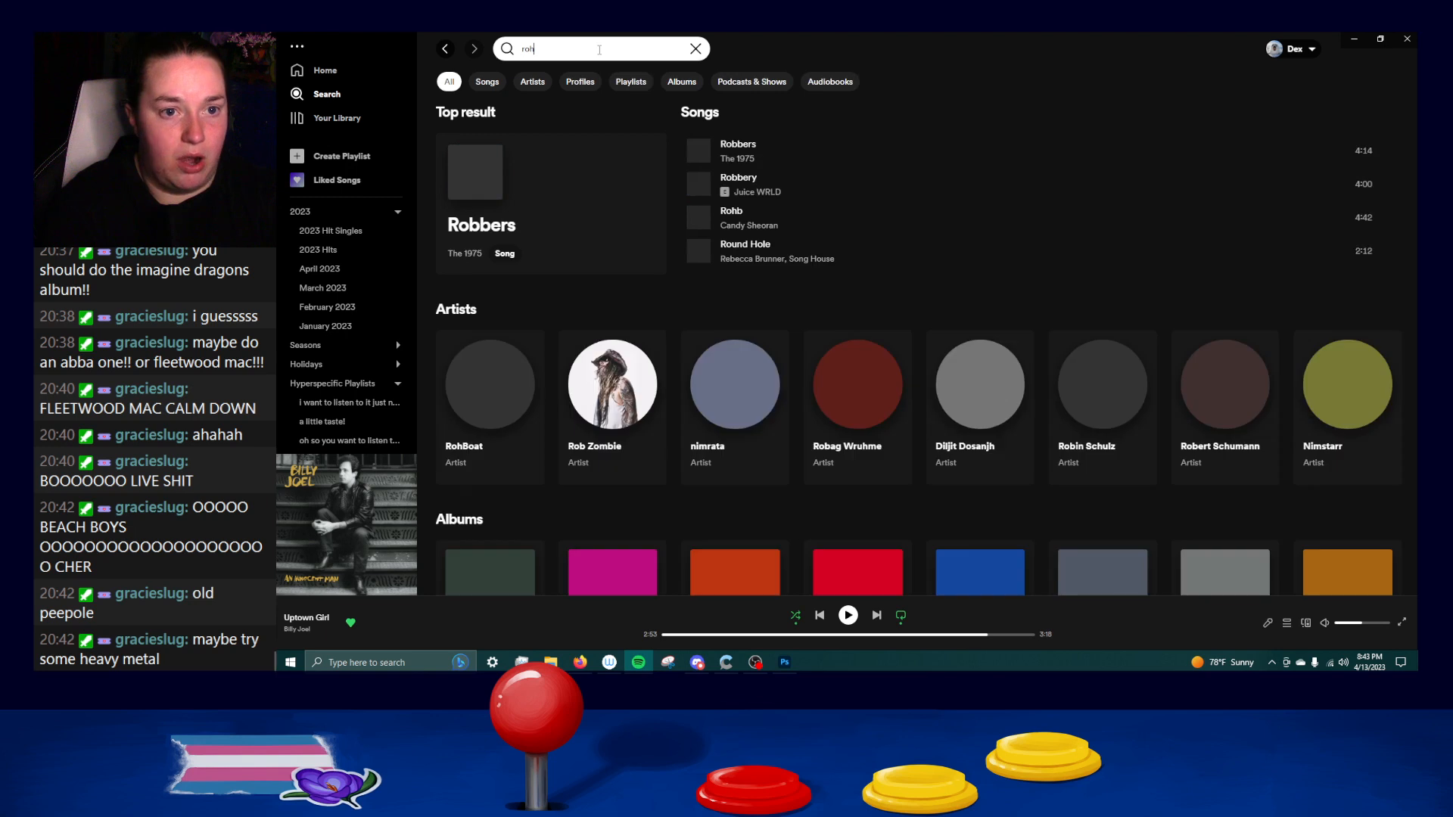
text( zombie)
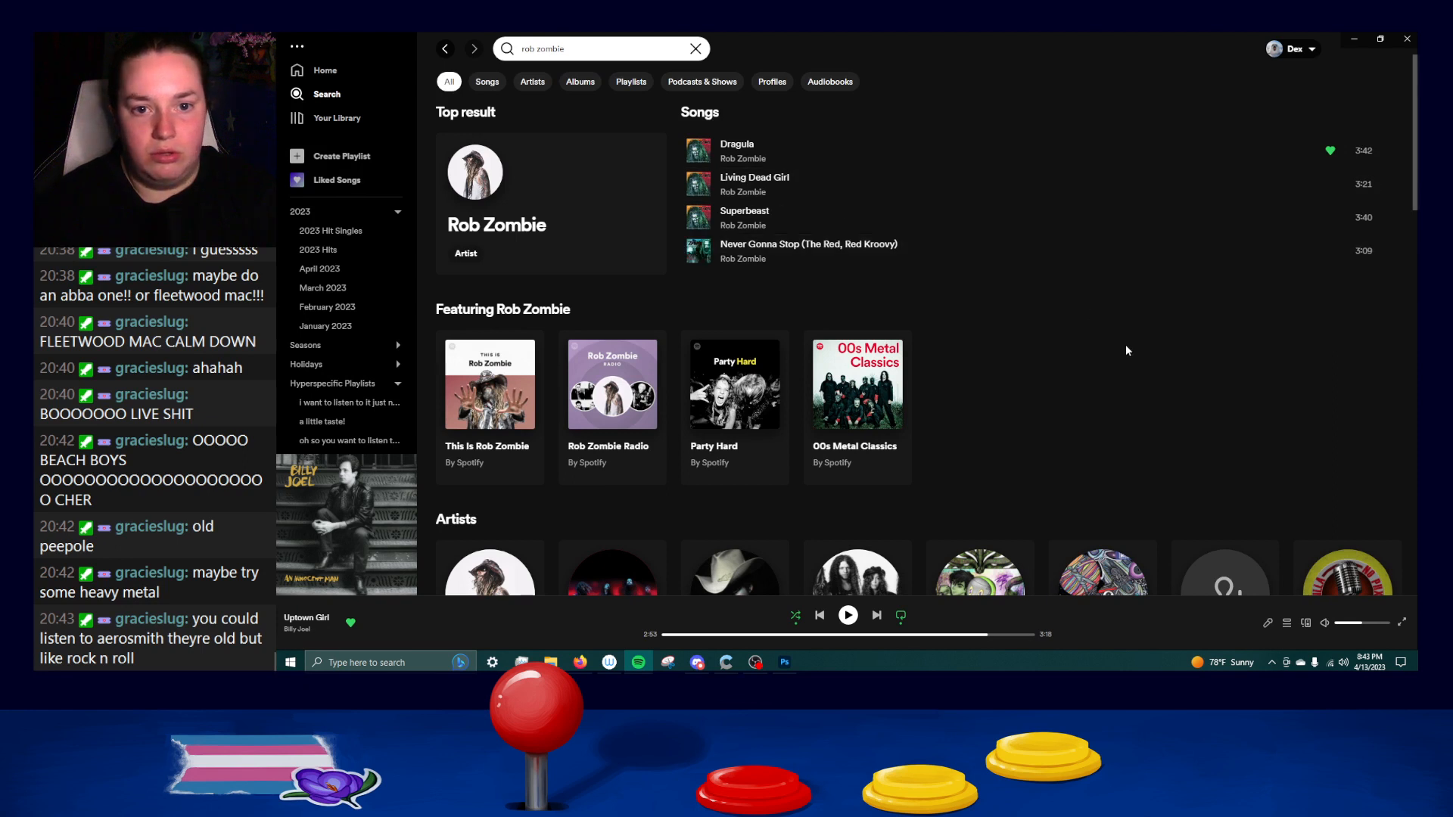
click(737, 161)
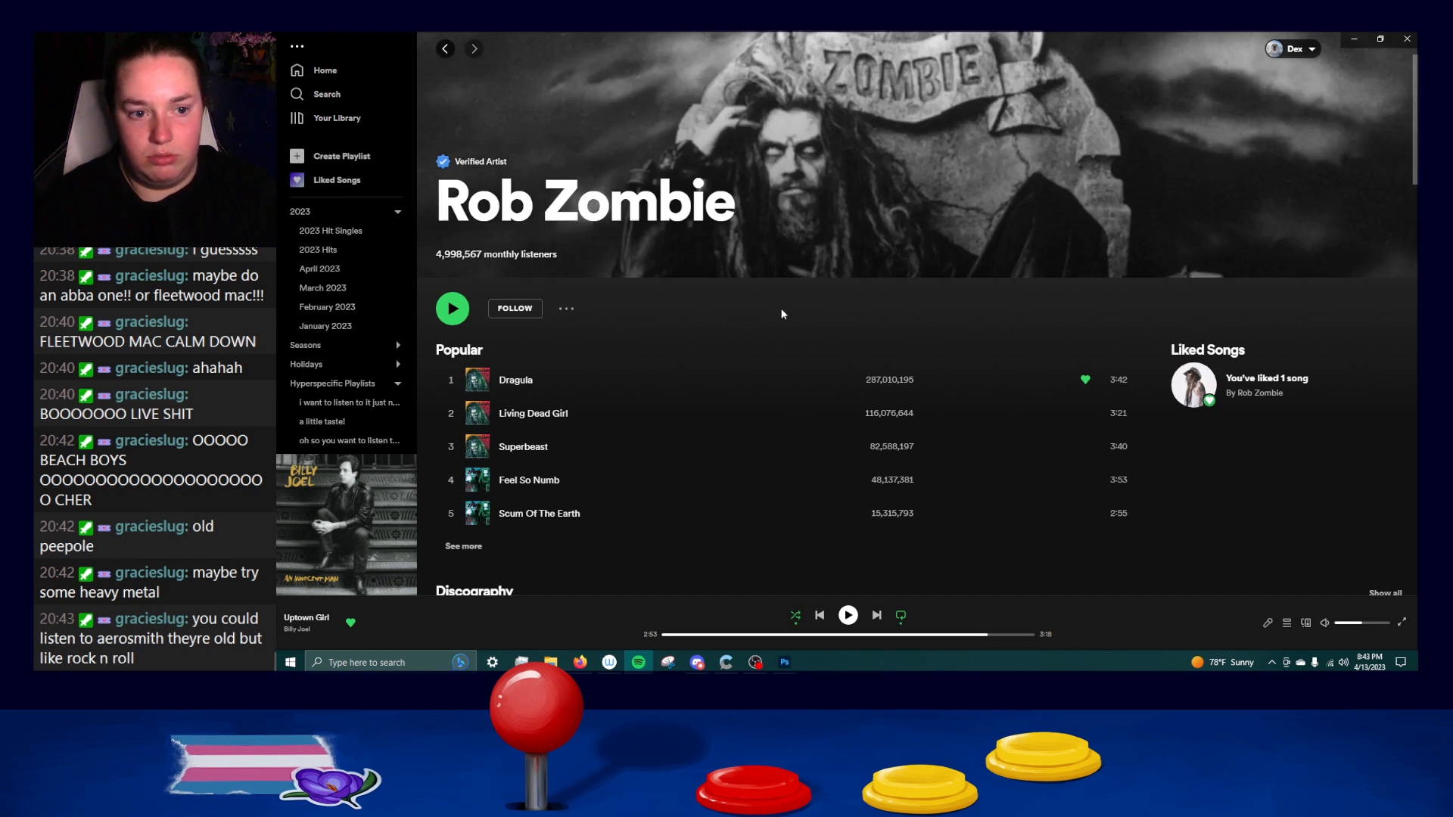
Look through Rob Zombie's popular releases, review the track list of The Sinister Urge, and return to the artist page.
scroll(781, 304, down, 5)
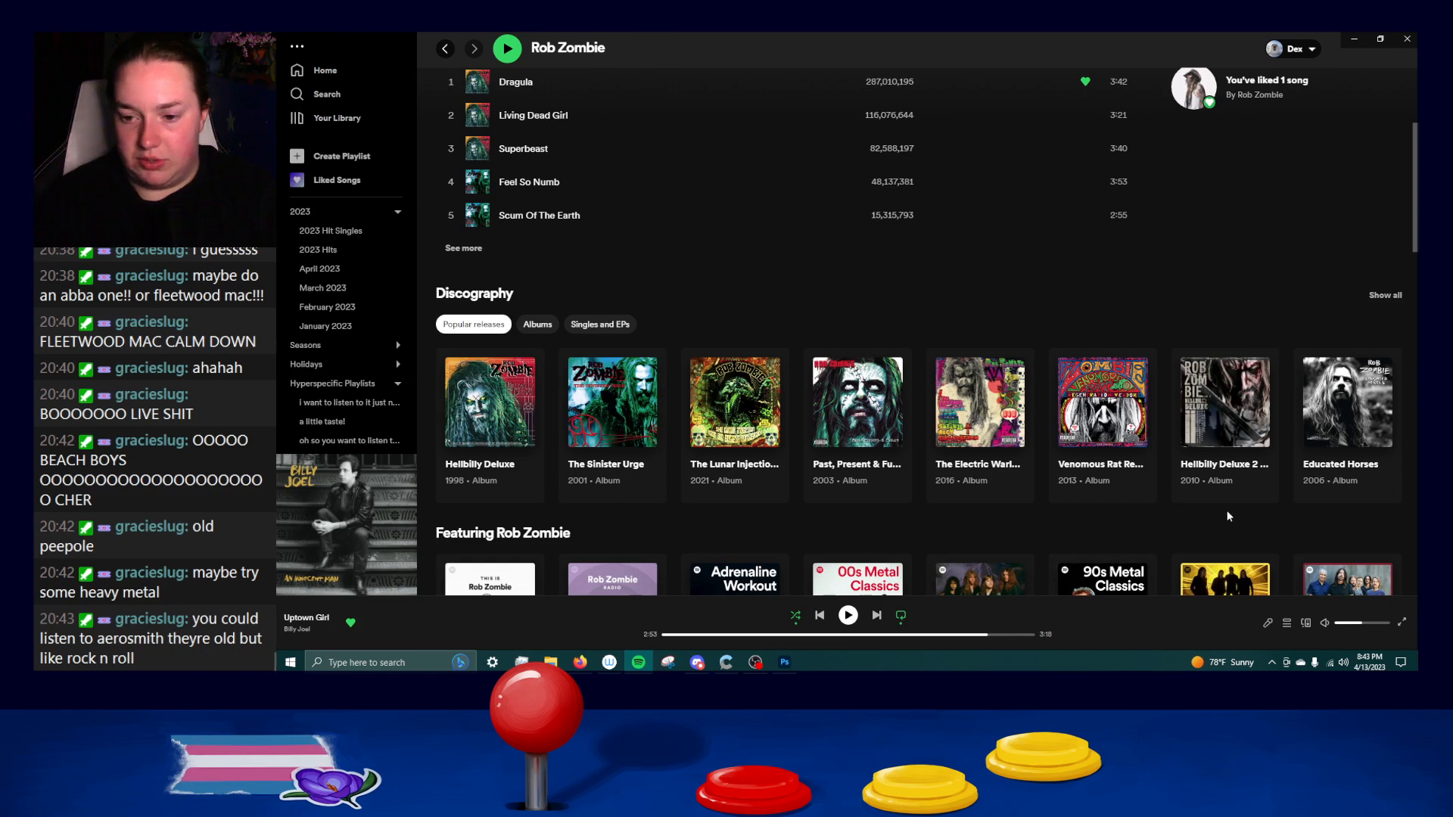
scroll(855, 438, down, 2)
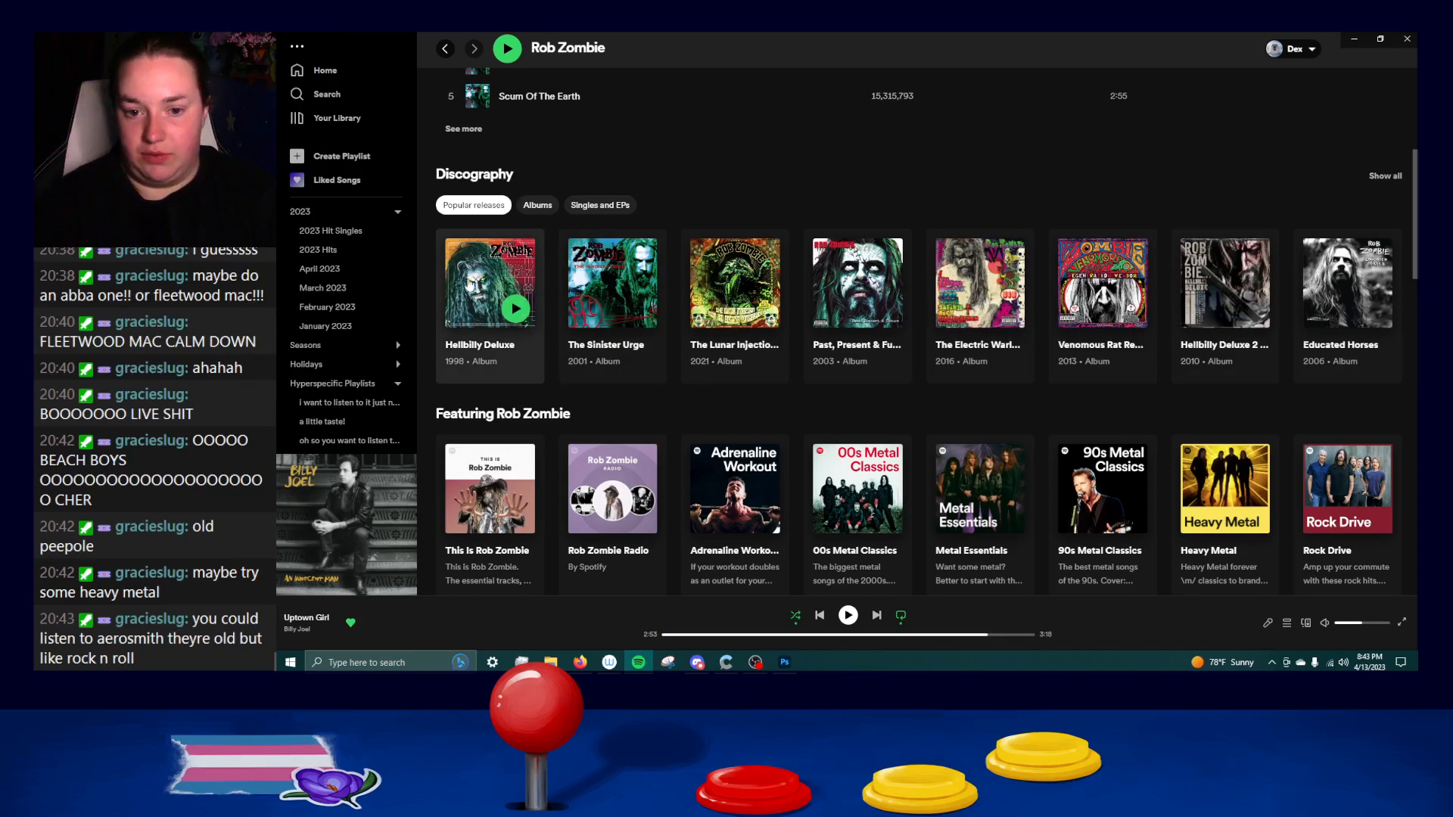
scroll(1395, 392, down, 2)
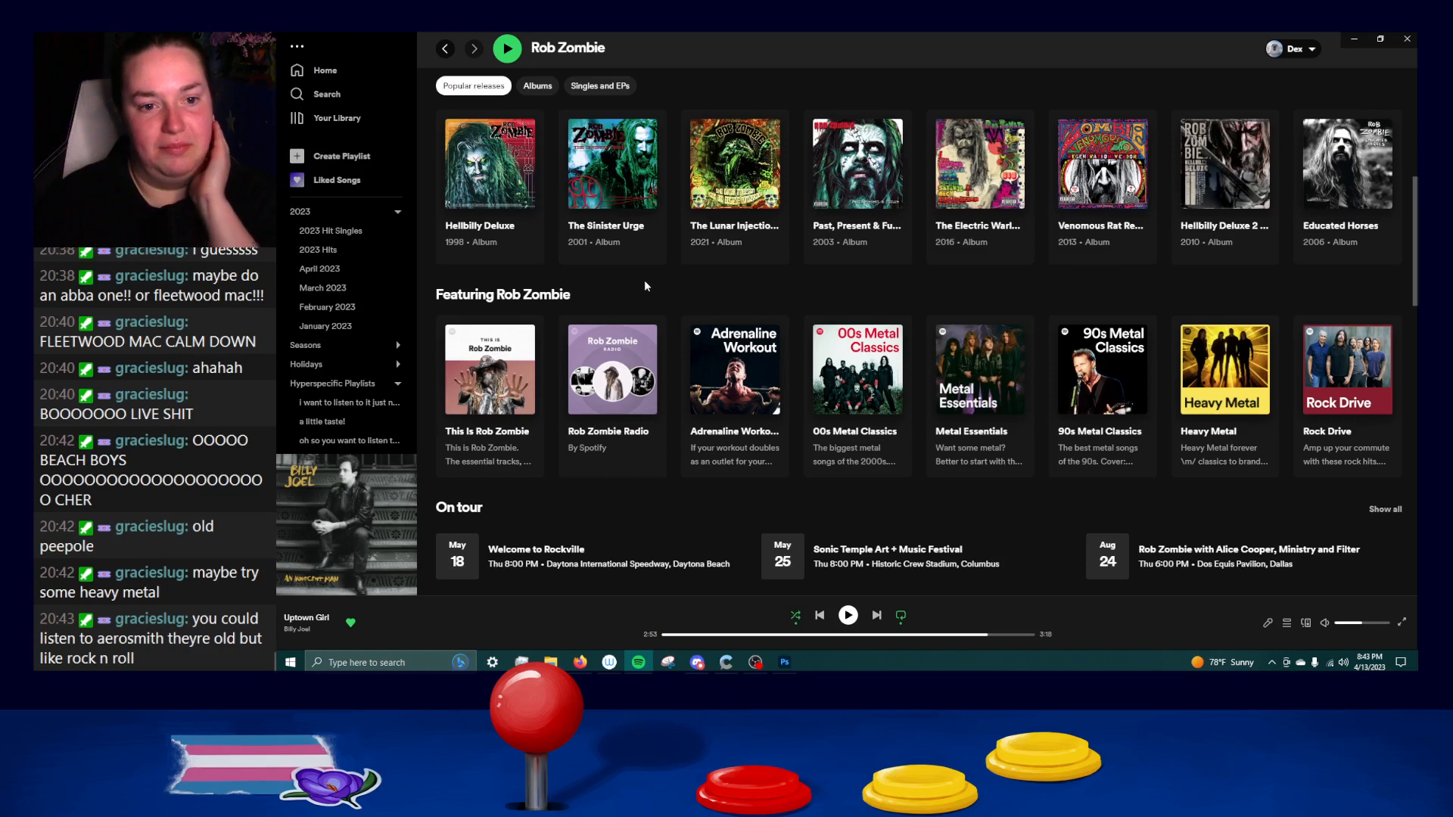
scroll(659, 303, up, 1)
click(658, 303)
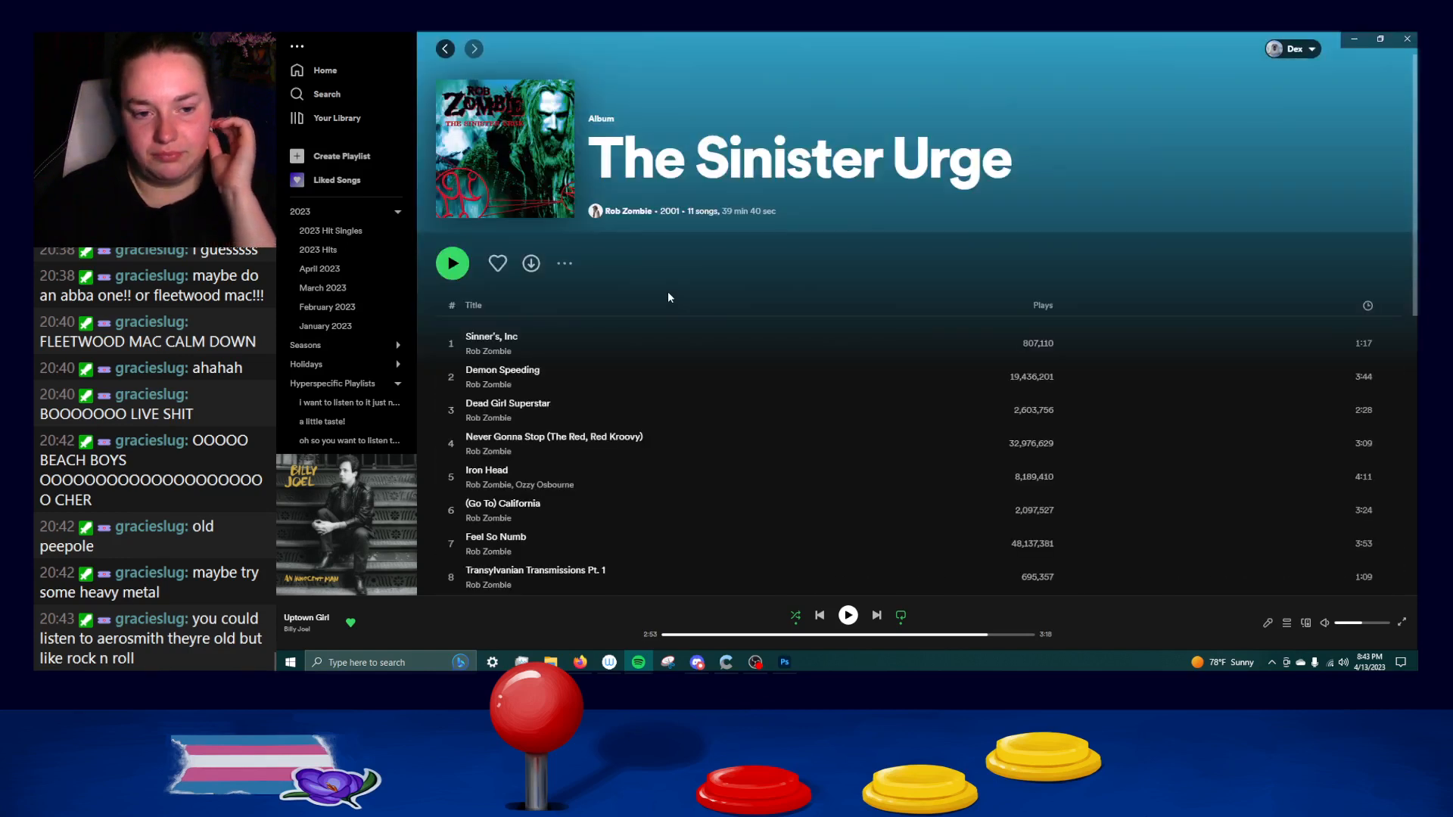
scroll(668, 296, down, 1)
scroll(668, 297, down, 2)
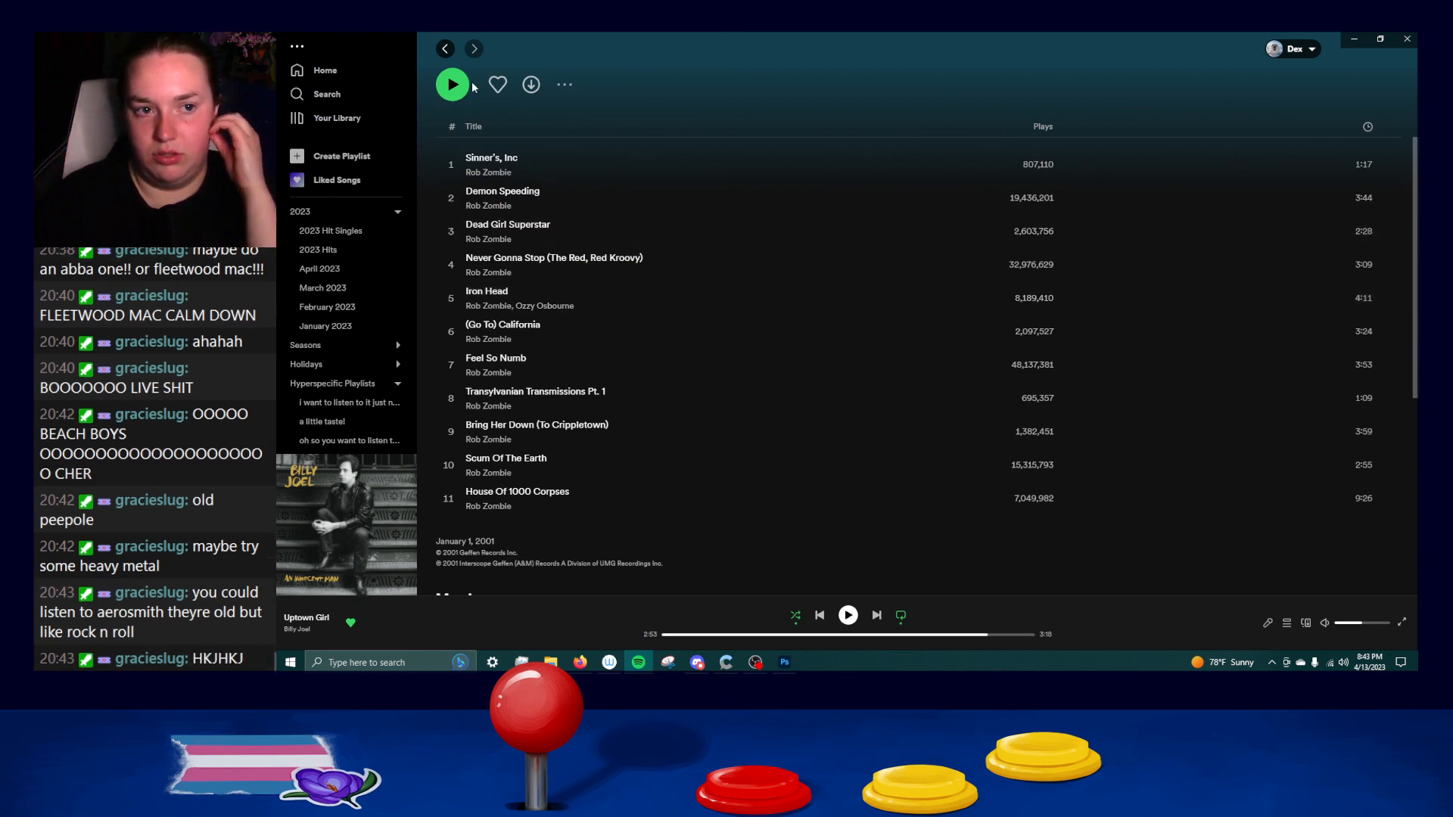
click(445, 48)
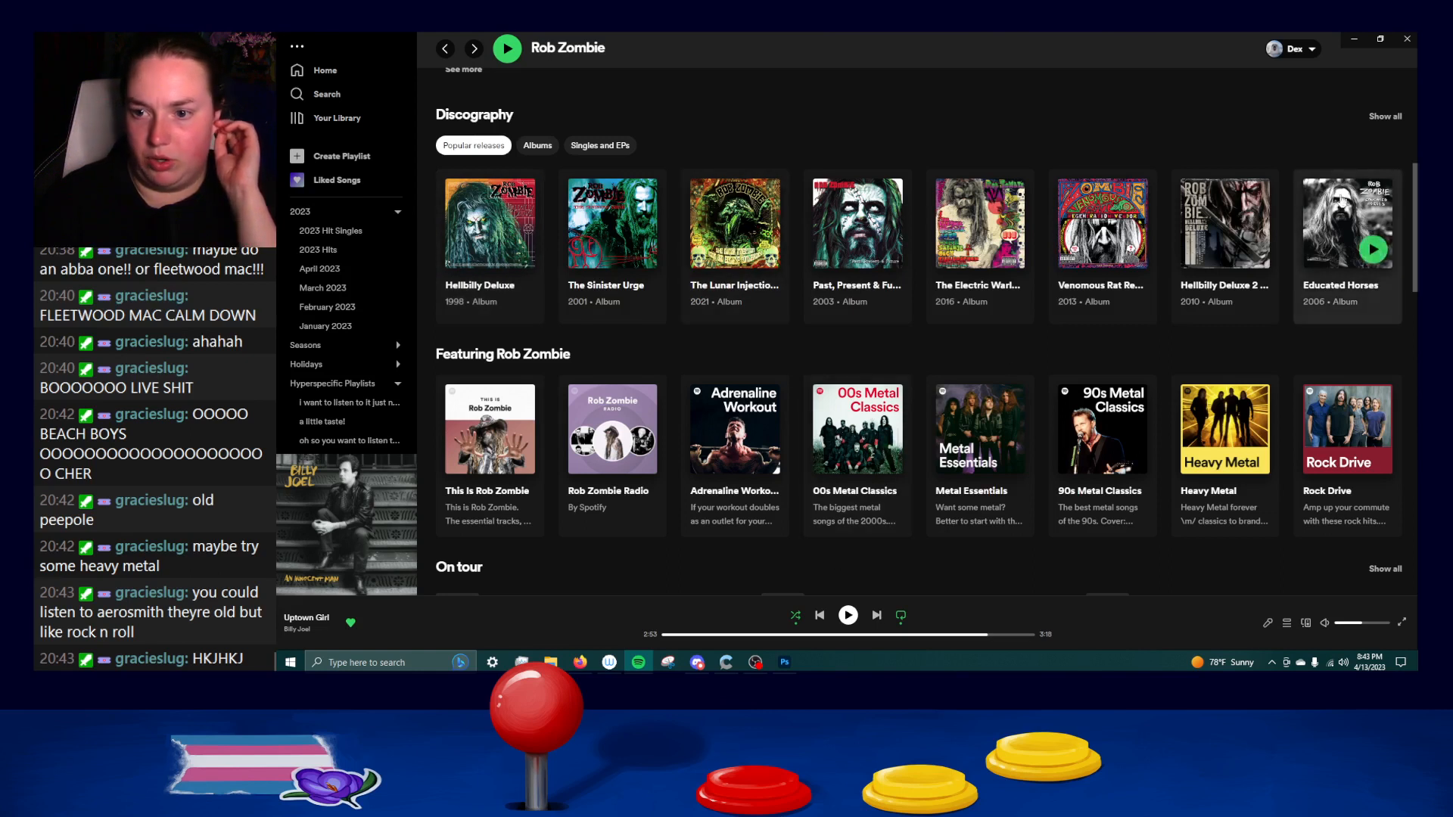
Open Rob Zombie's full discography and examine the releases from I've Been Everywhere down to Mars Needs Women and Sick Bubblegum.
click(1375, 126)
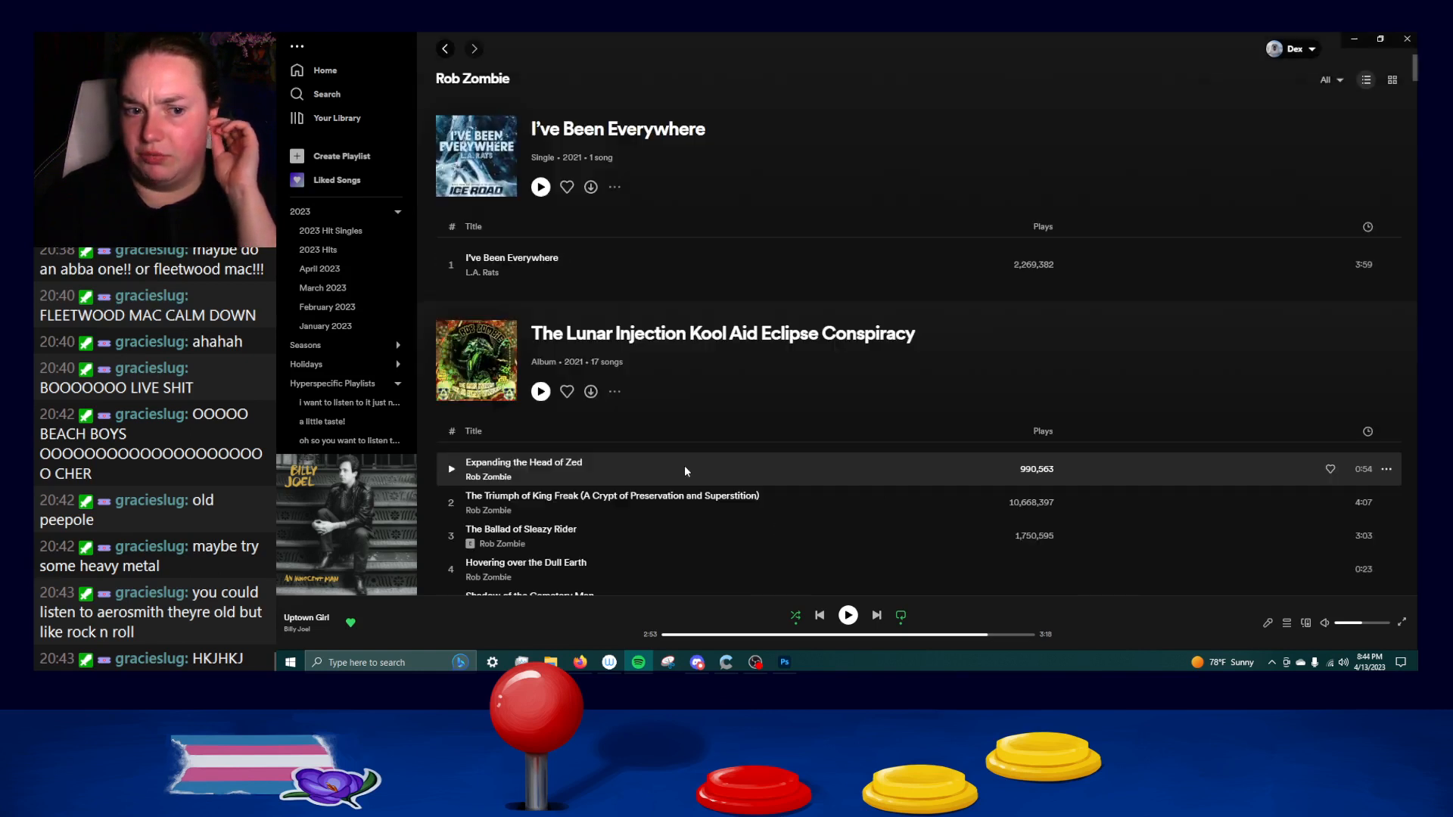
scroll(673, 460, down, 15)
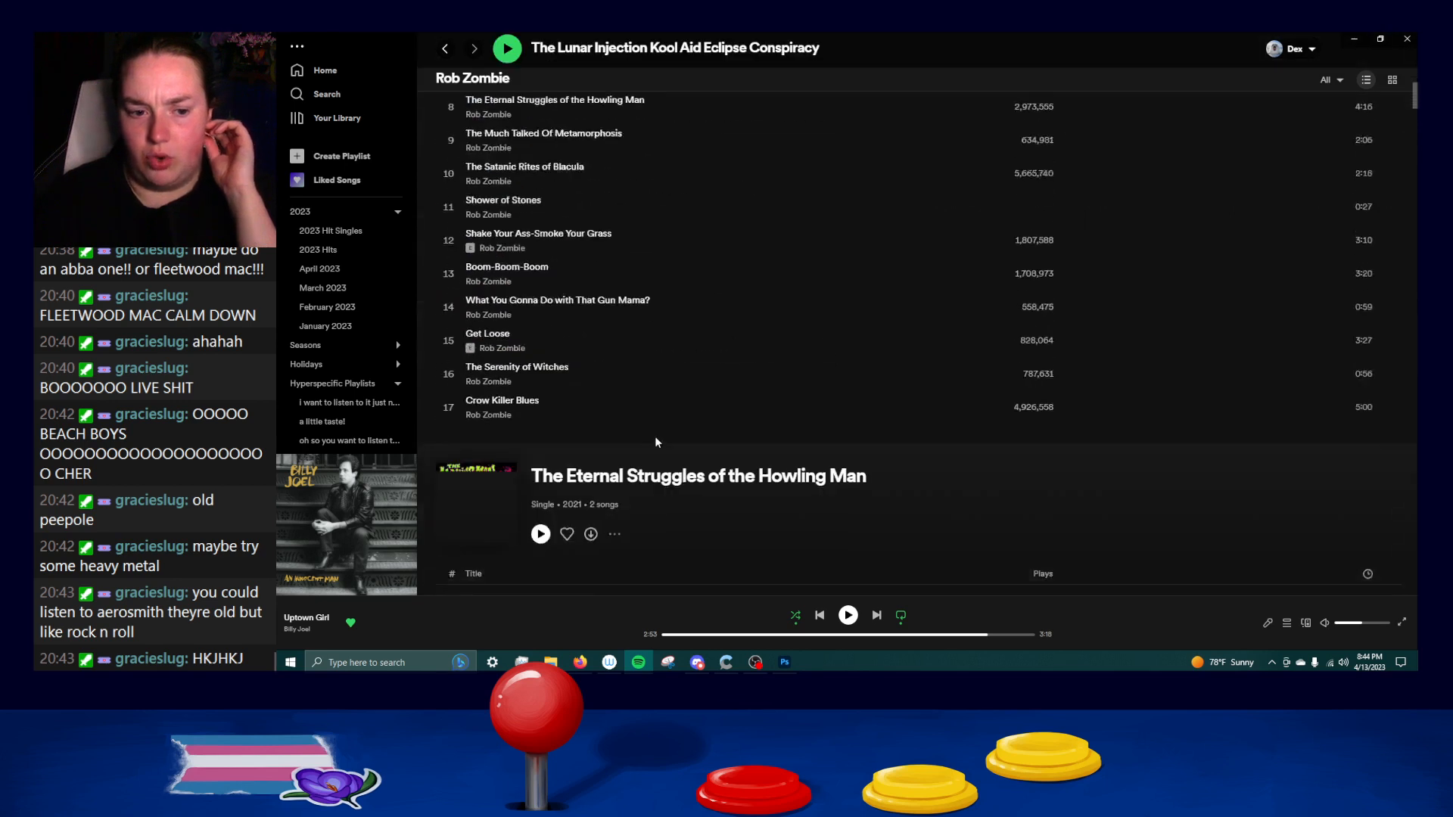
scroll(639, 415, down, 20)
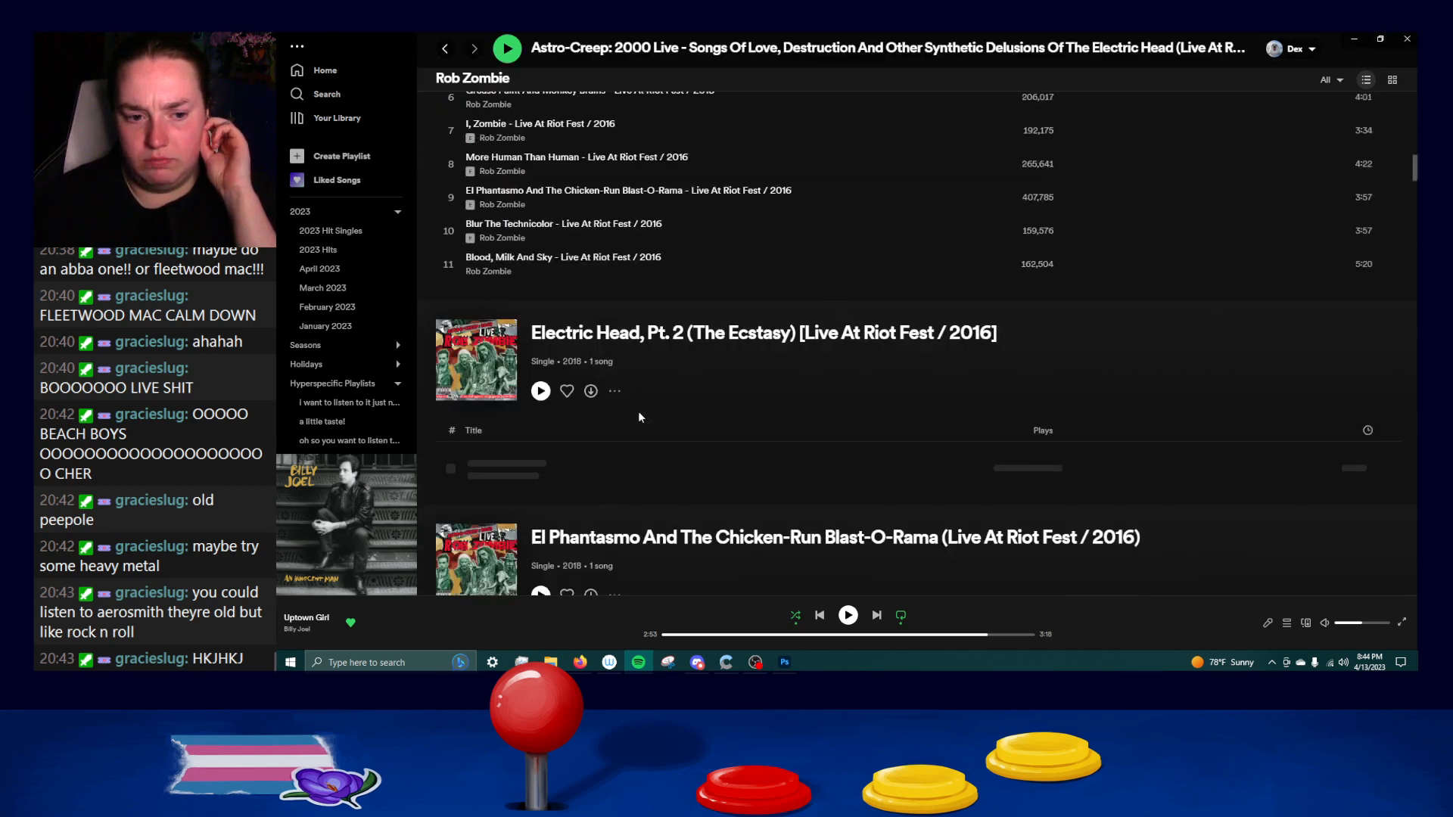
scroll(639, 415, down, 20)
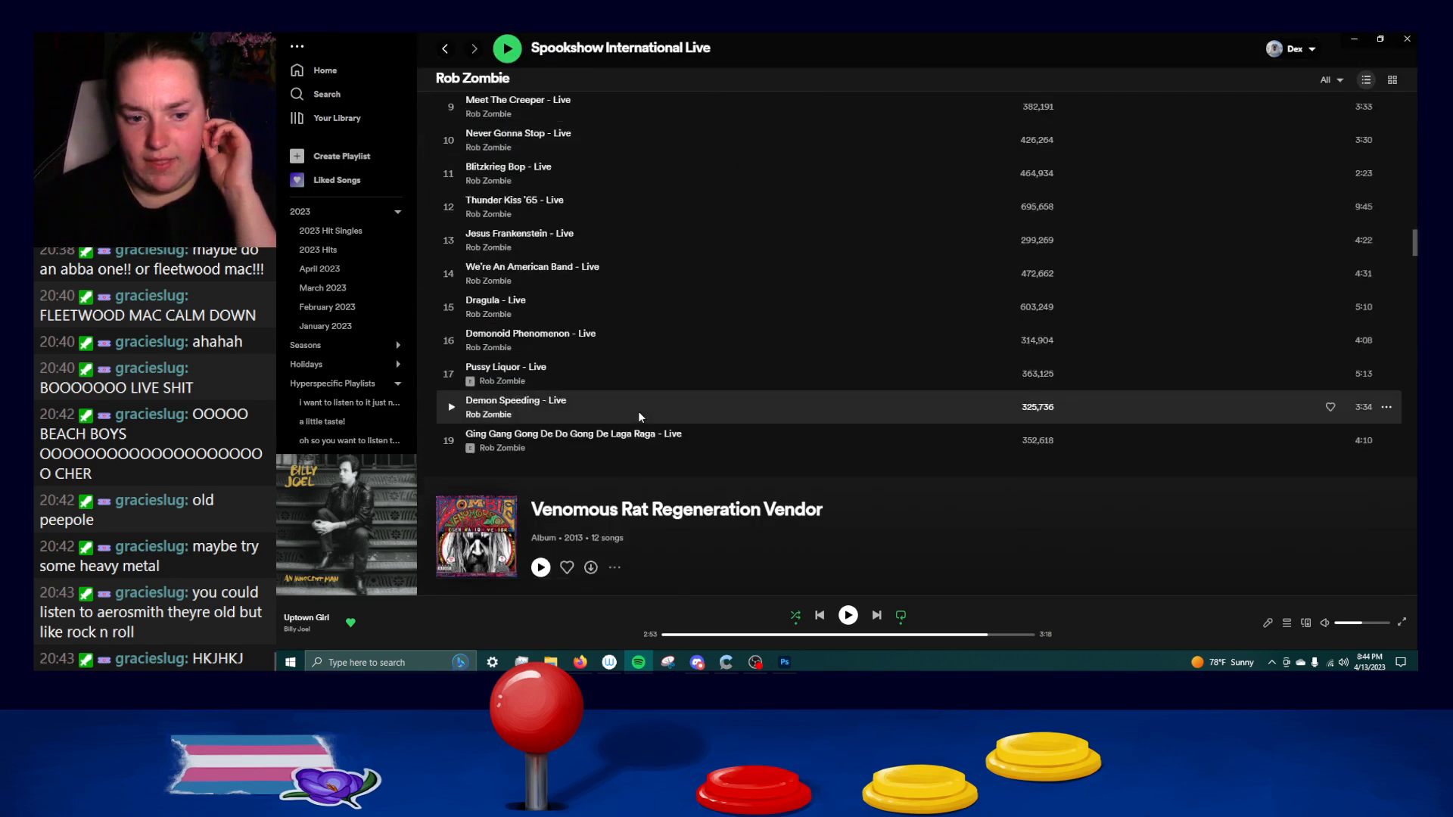
scroll(638, 414, down, 15)
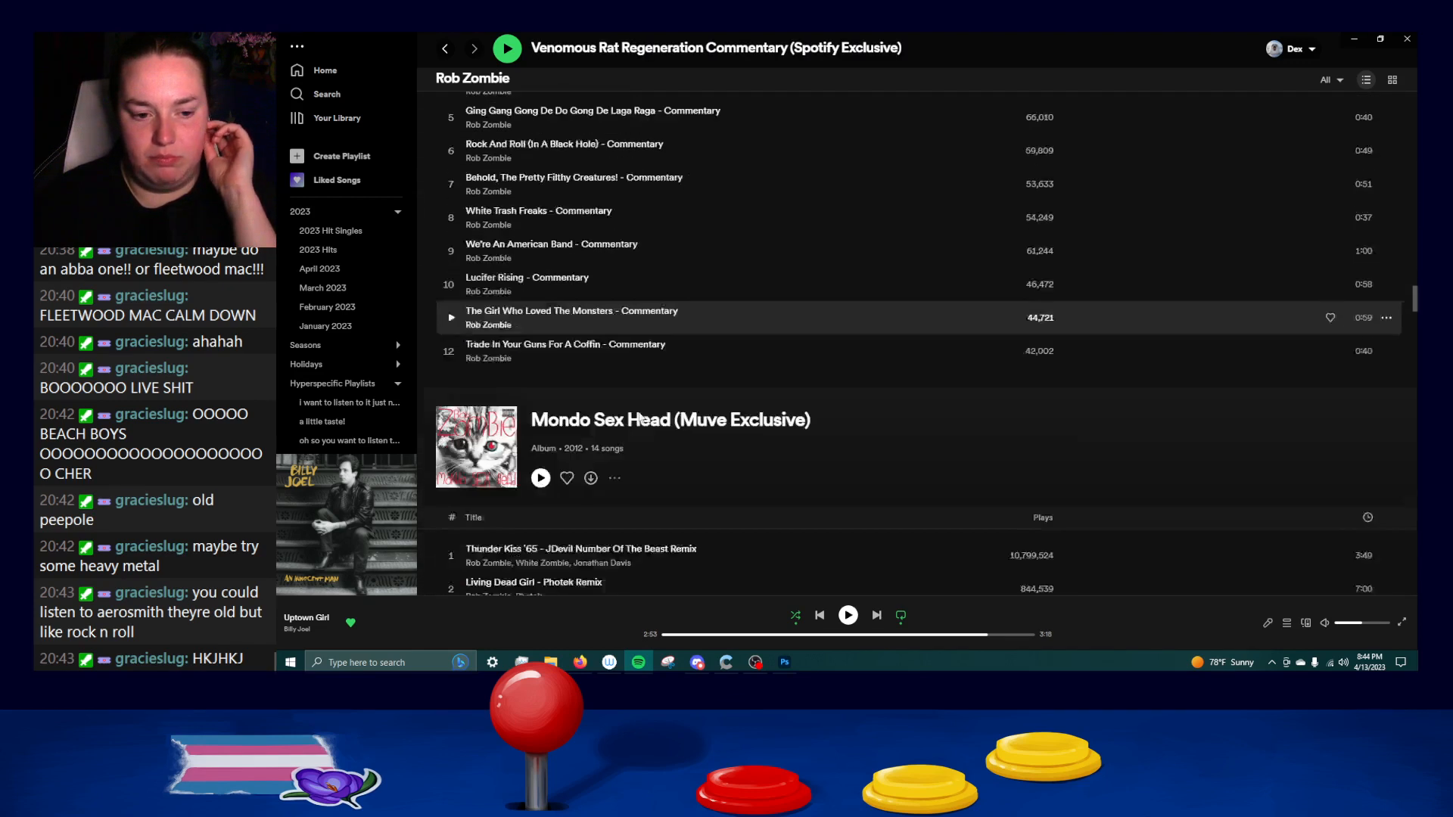
scroll(639, 416, up, 6)
scroll(639, 416, down, 8)
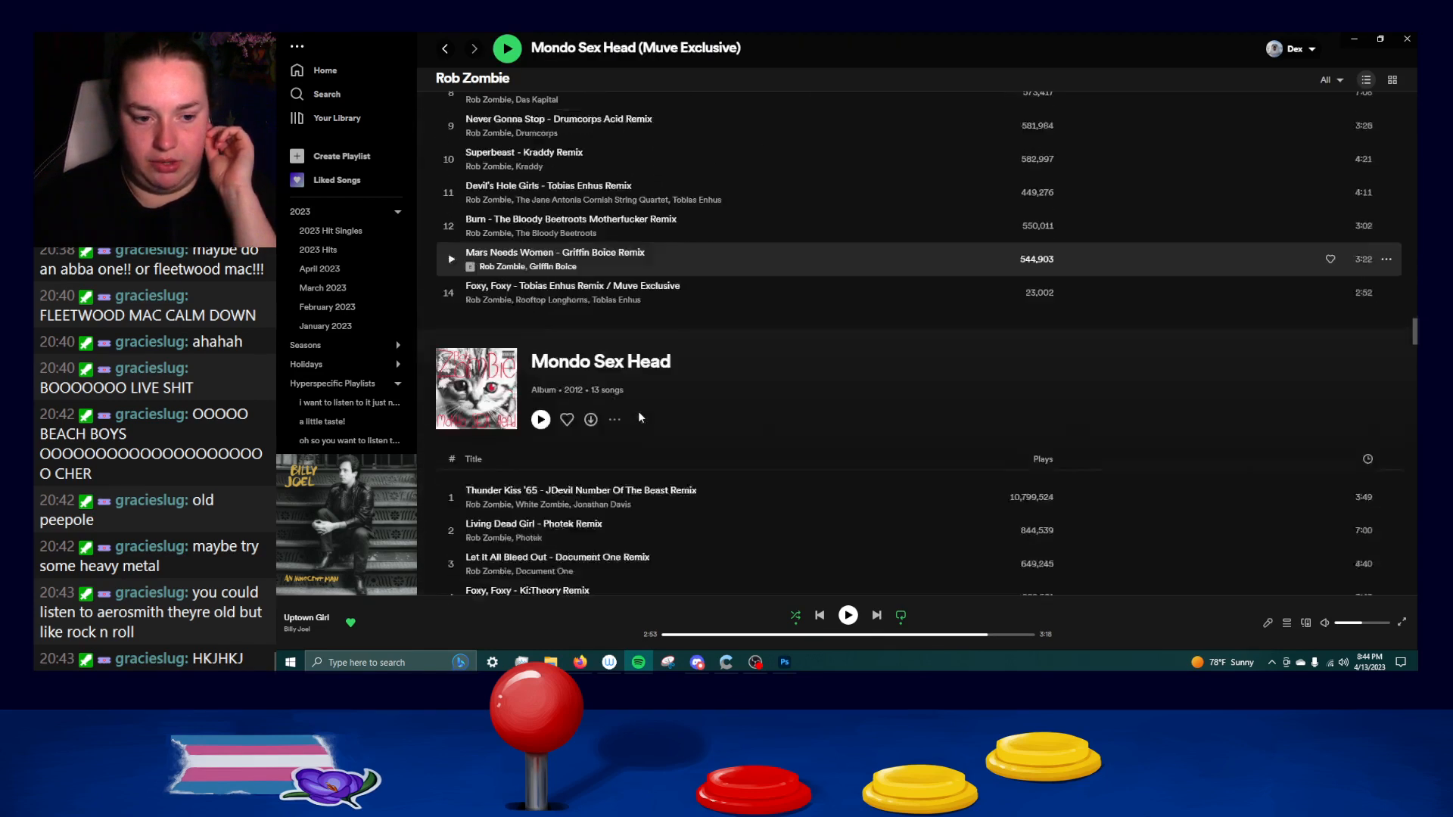
scroll(639, 417, down, 3)
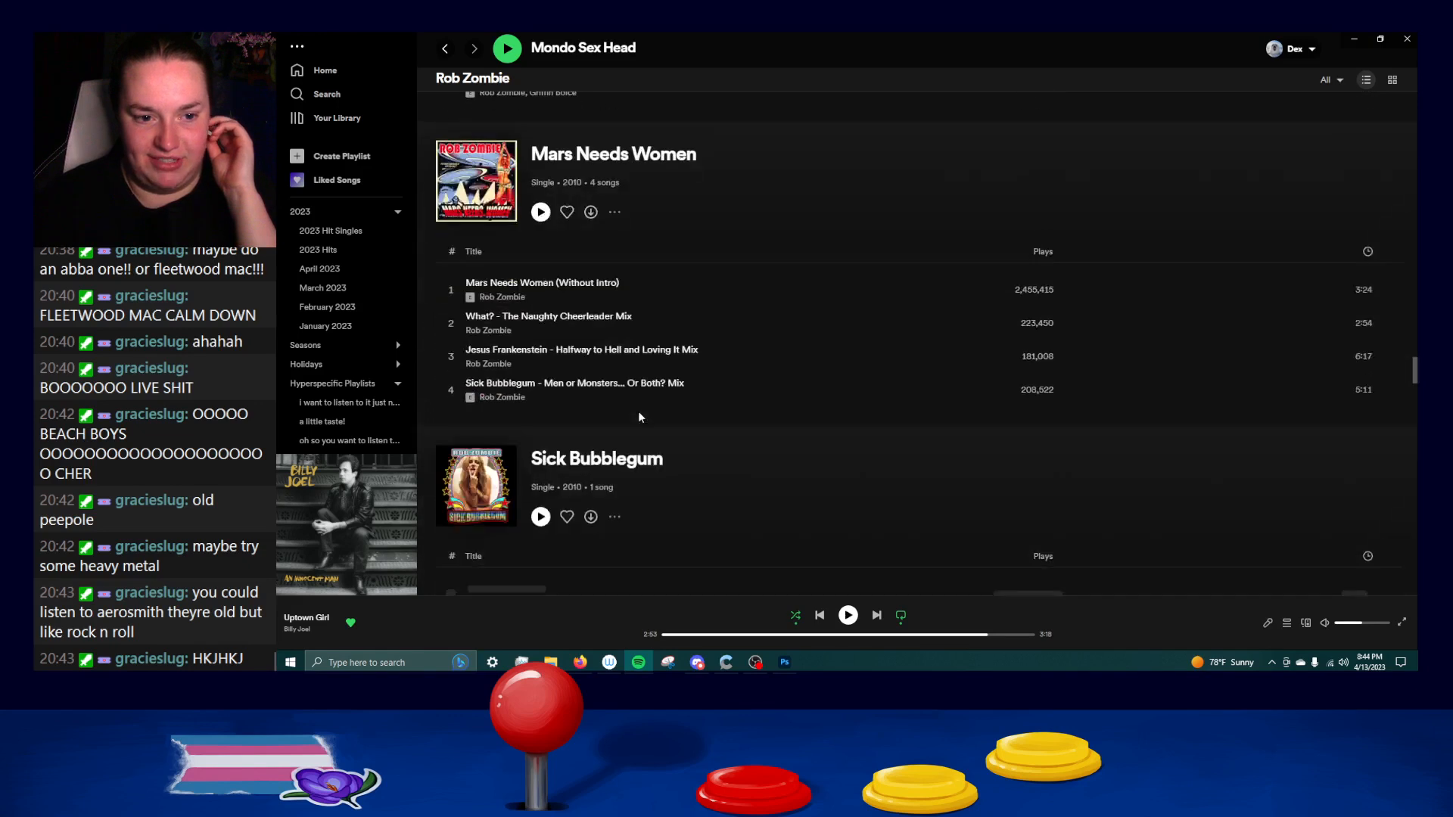
scroll(639, 417, down, 1)
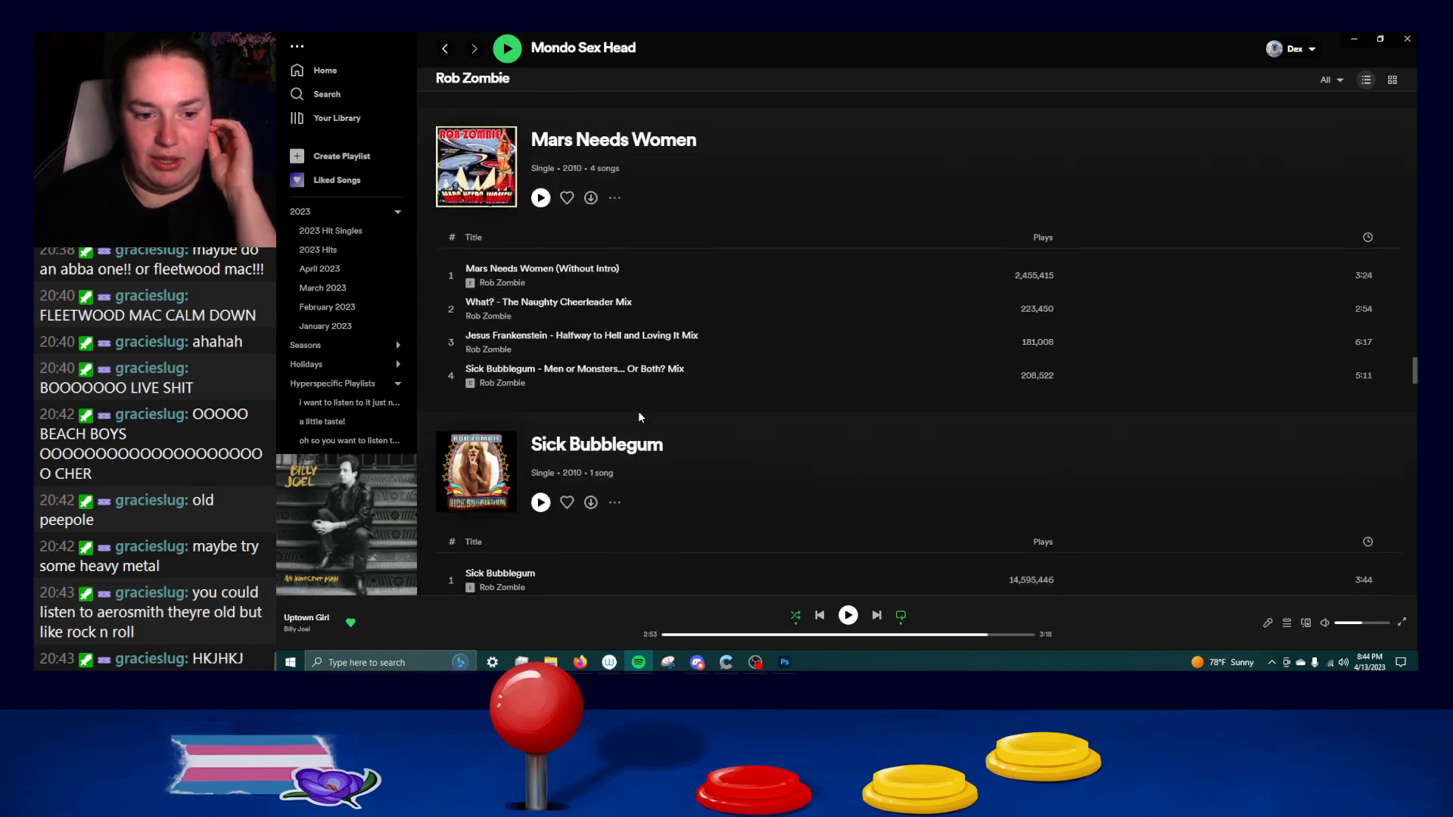
Examine the rest of Rob Zombie's discography, from Mars Needs Women down to the Hellbilly Deluxe track list.
scroll(640, 417, up, 2)
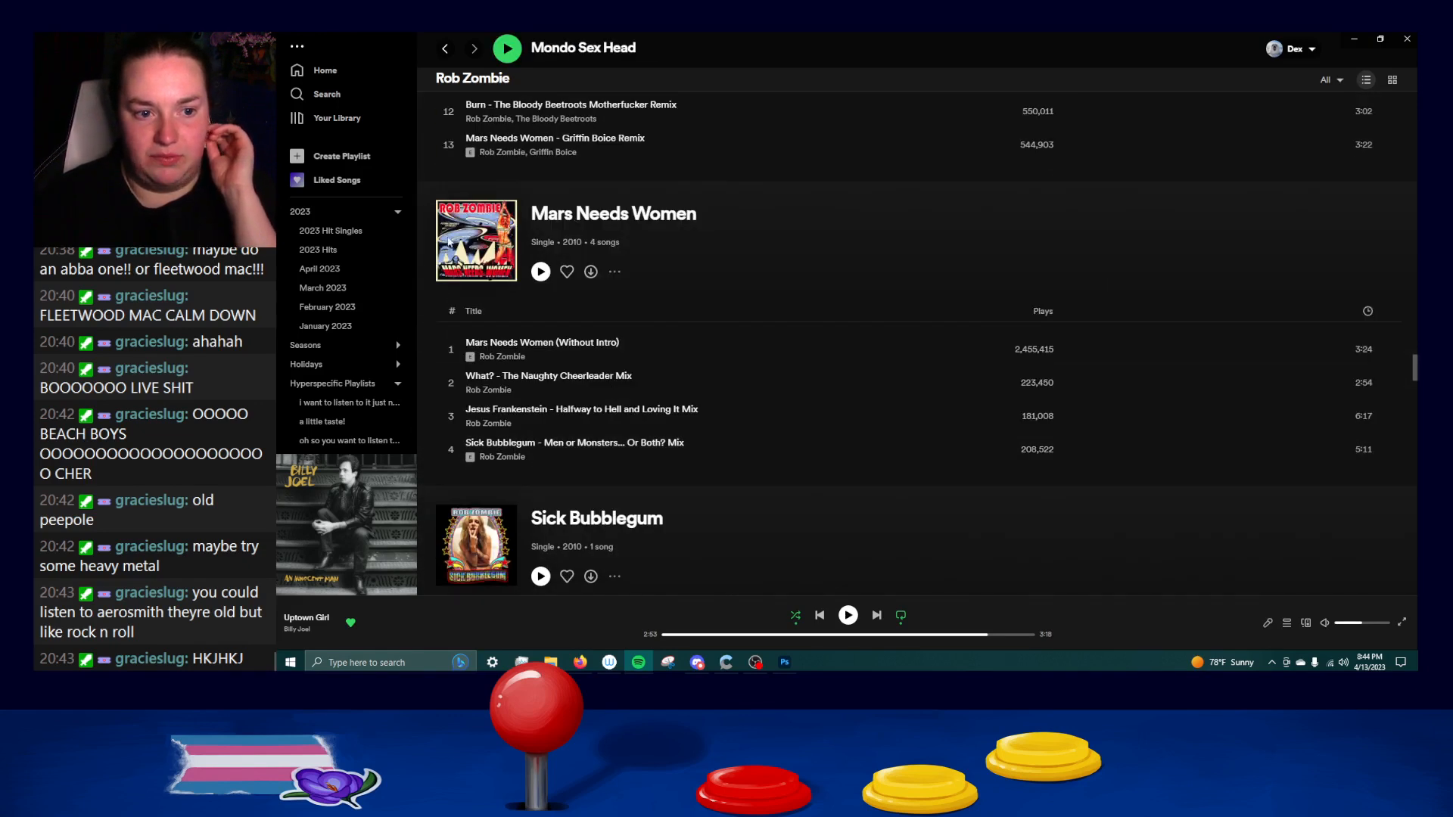
scroll(849, 438, down, 10)
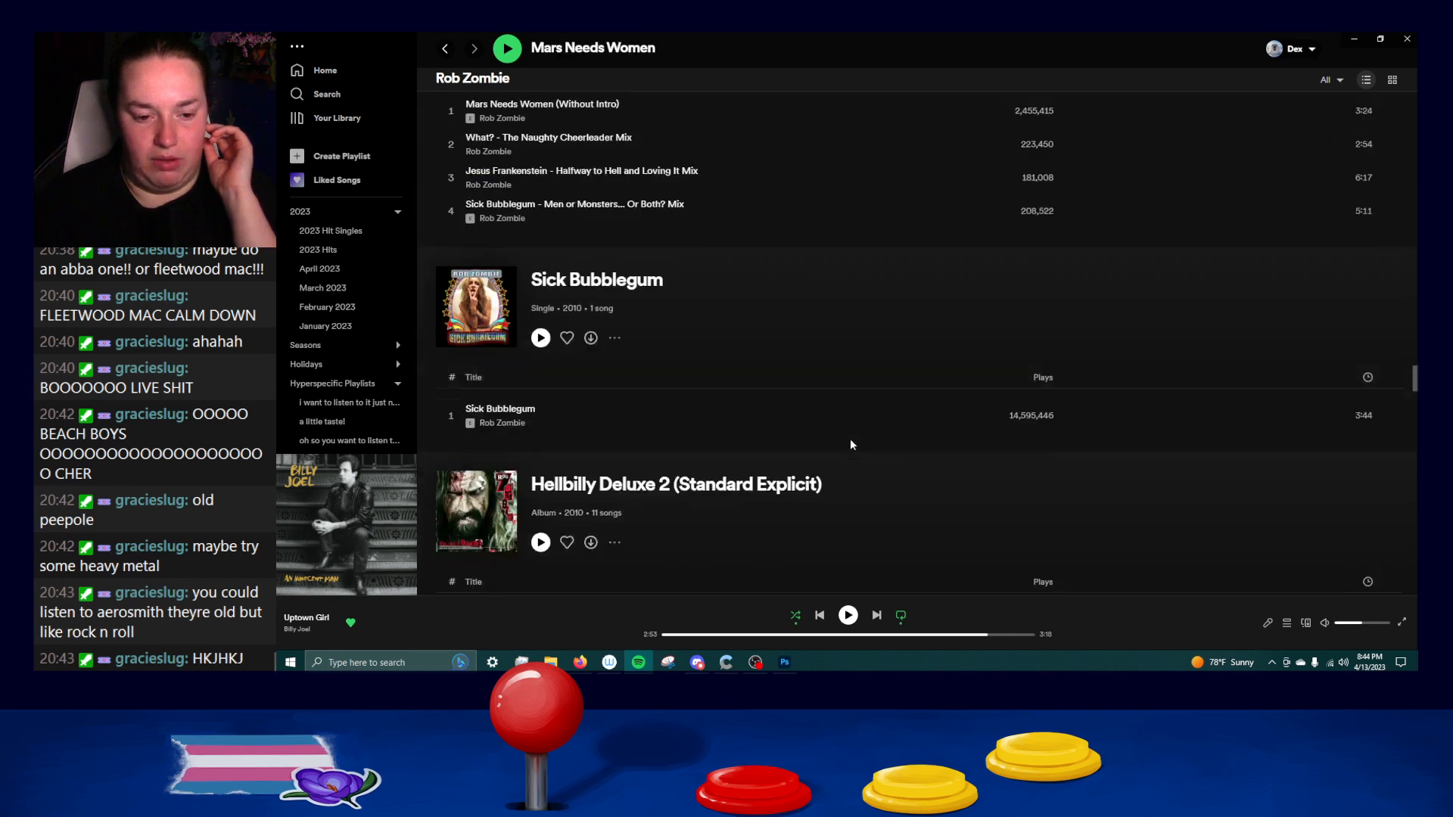
scroll(834, 438, down, 3)
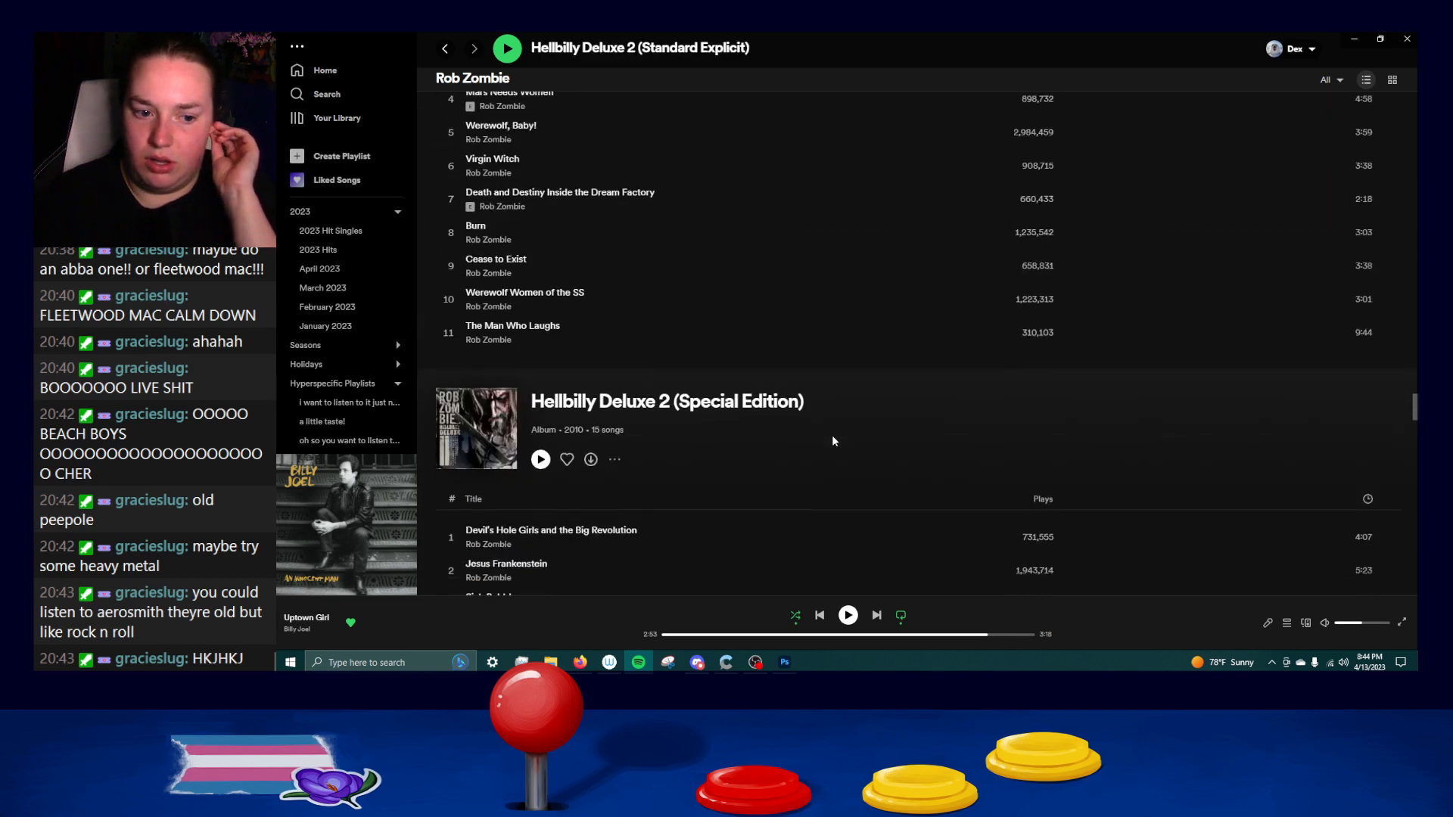
scroll(829, 438, up, 6)
scroll(831, 439, down, 15)
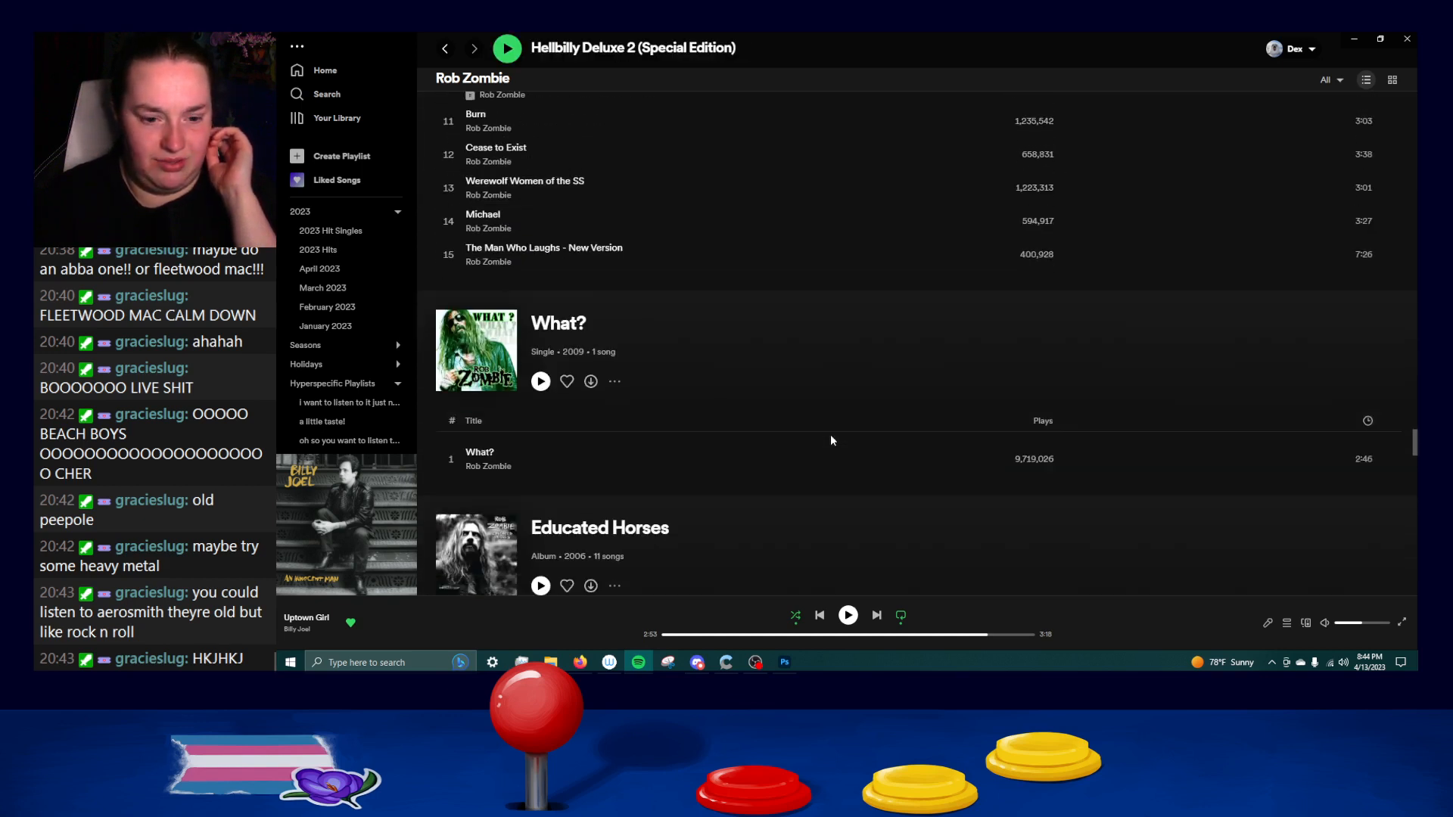
scroll(831, 440, down, 3)
scroll(802, 433, down, 8)
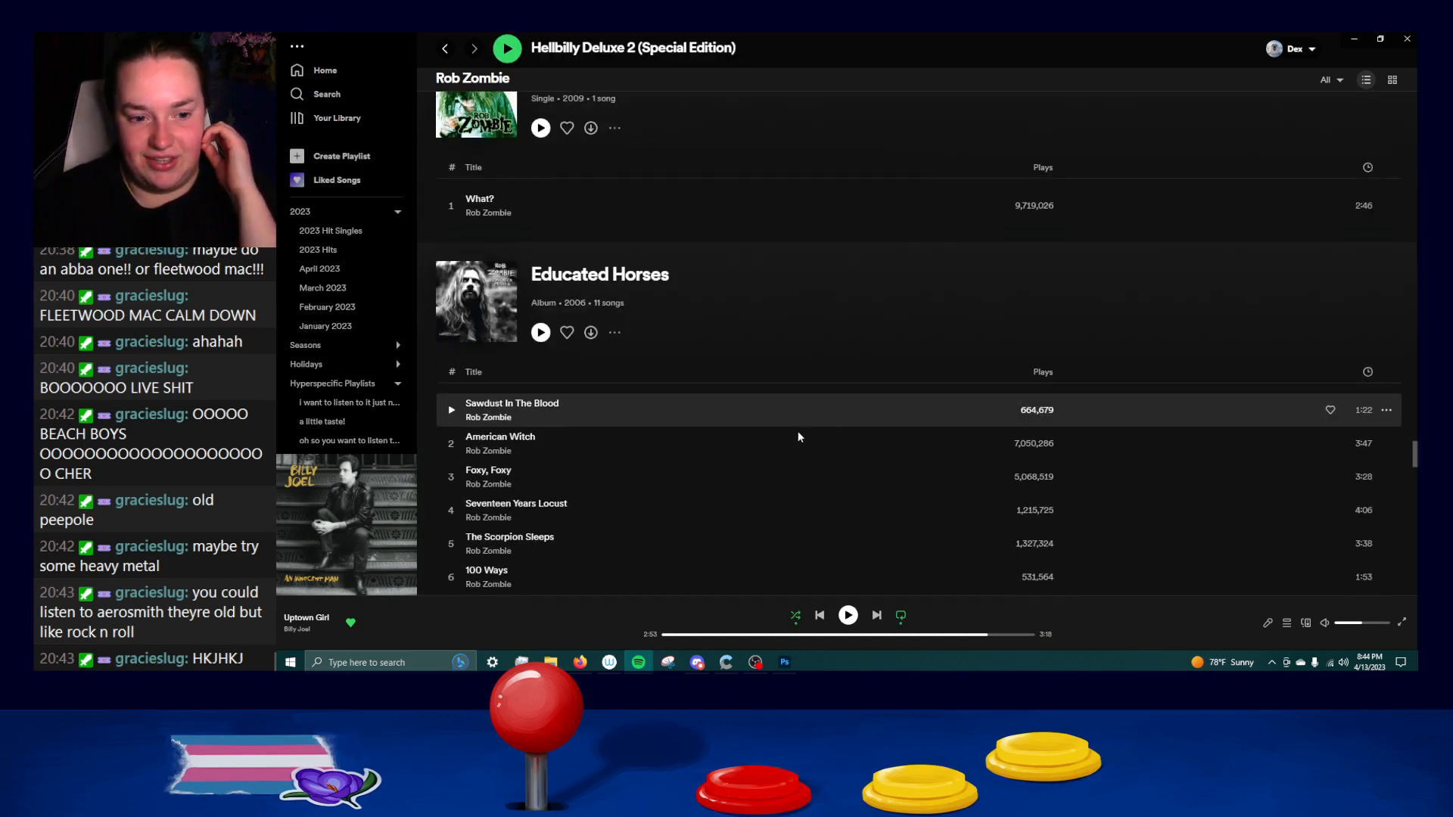
scroll(792, 433, down, 15)
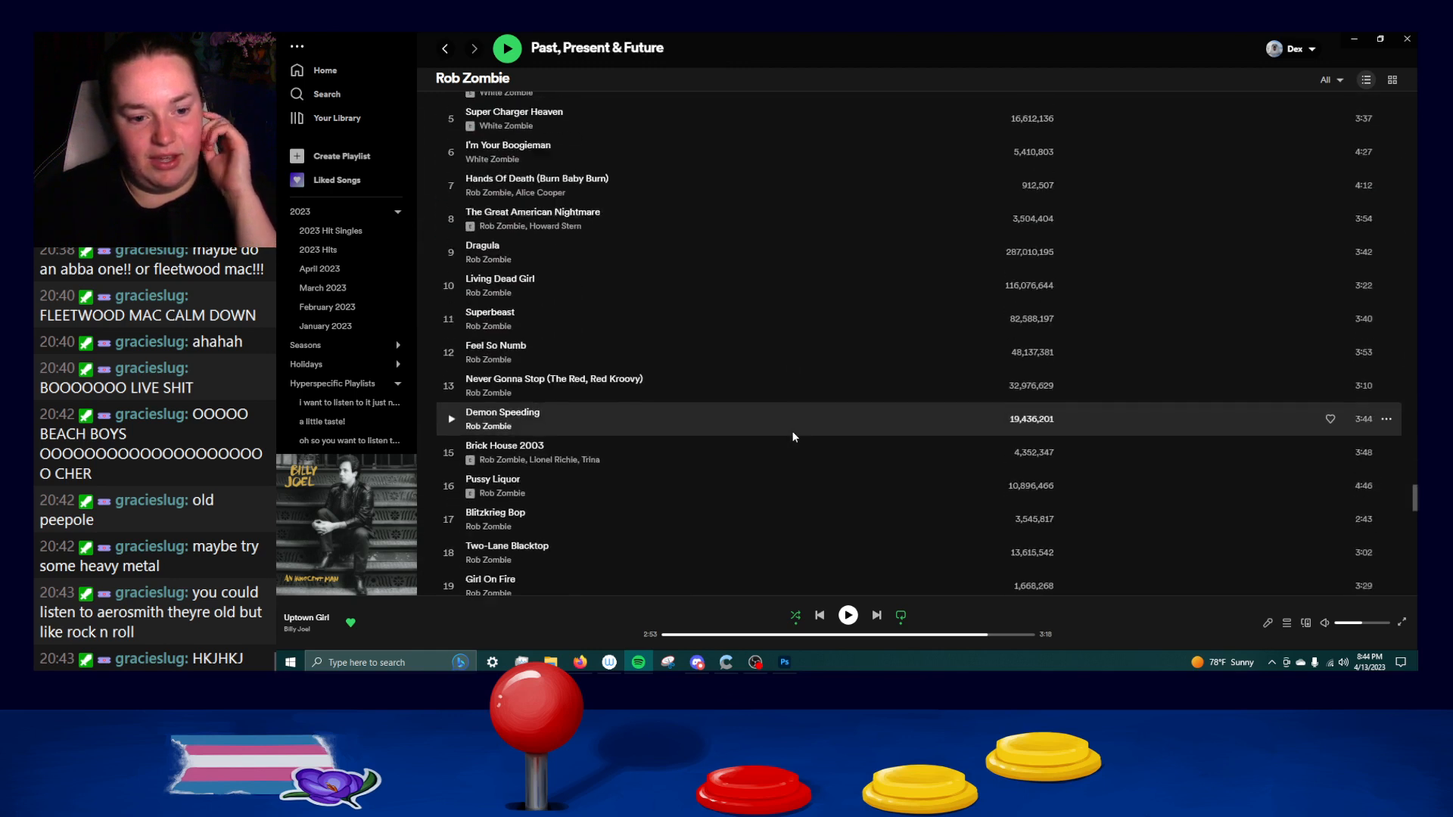
scroll(793, 436, down, 10)
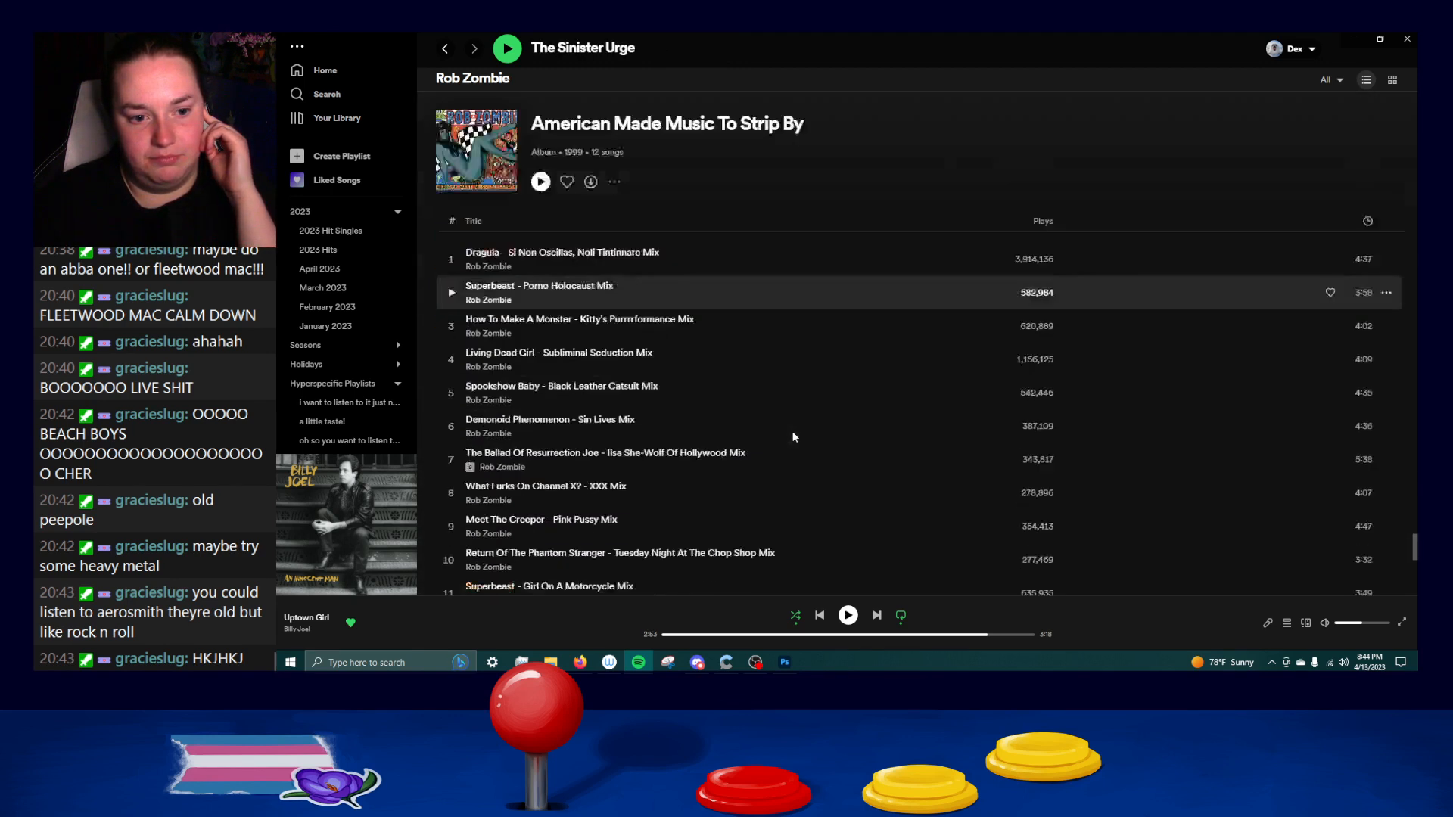
scroll(793, 437, down, 4)
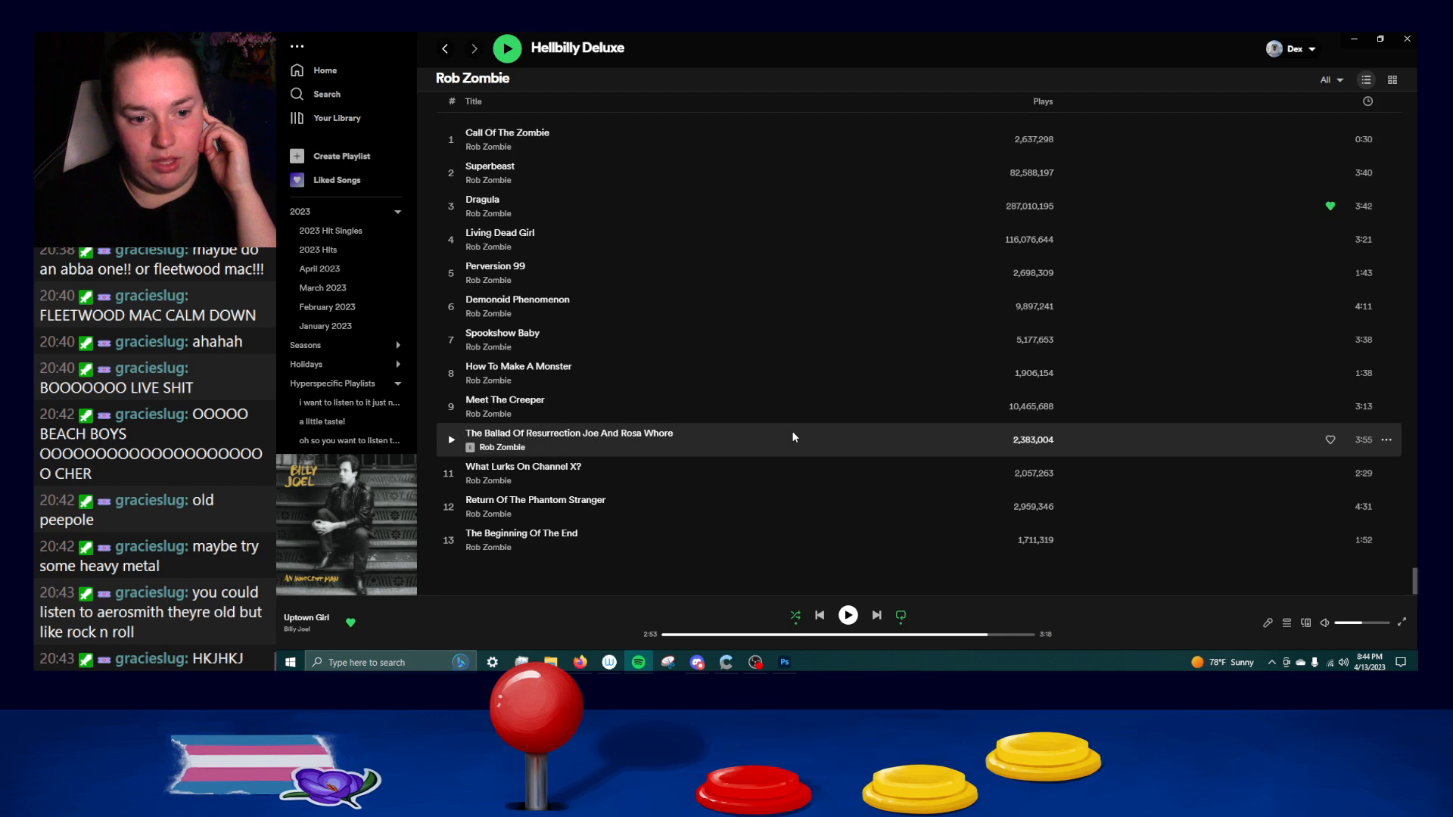
scroll(792, 431, up, 2)
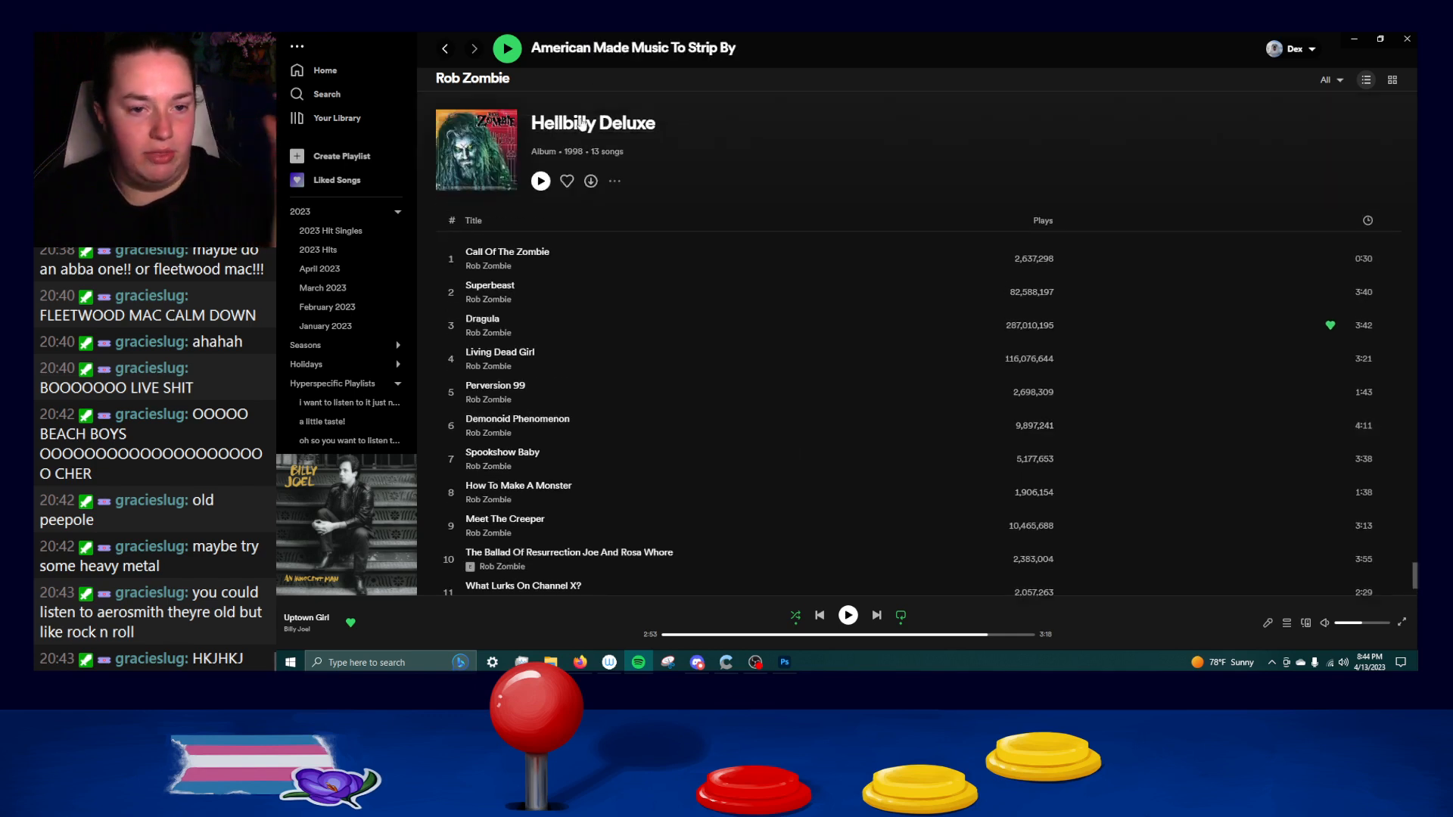
scroll(738, 333, down, 2)
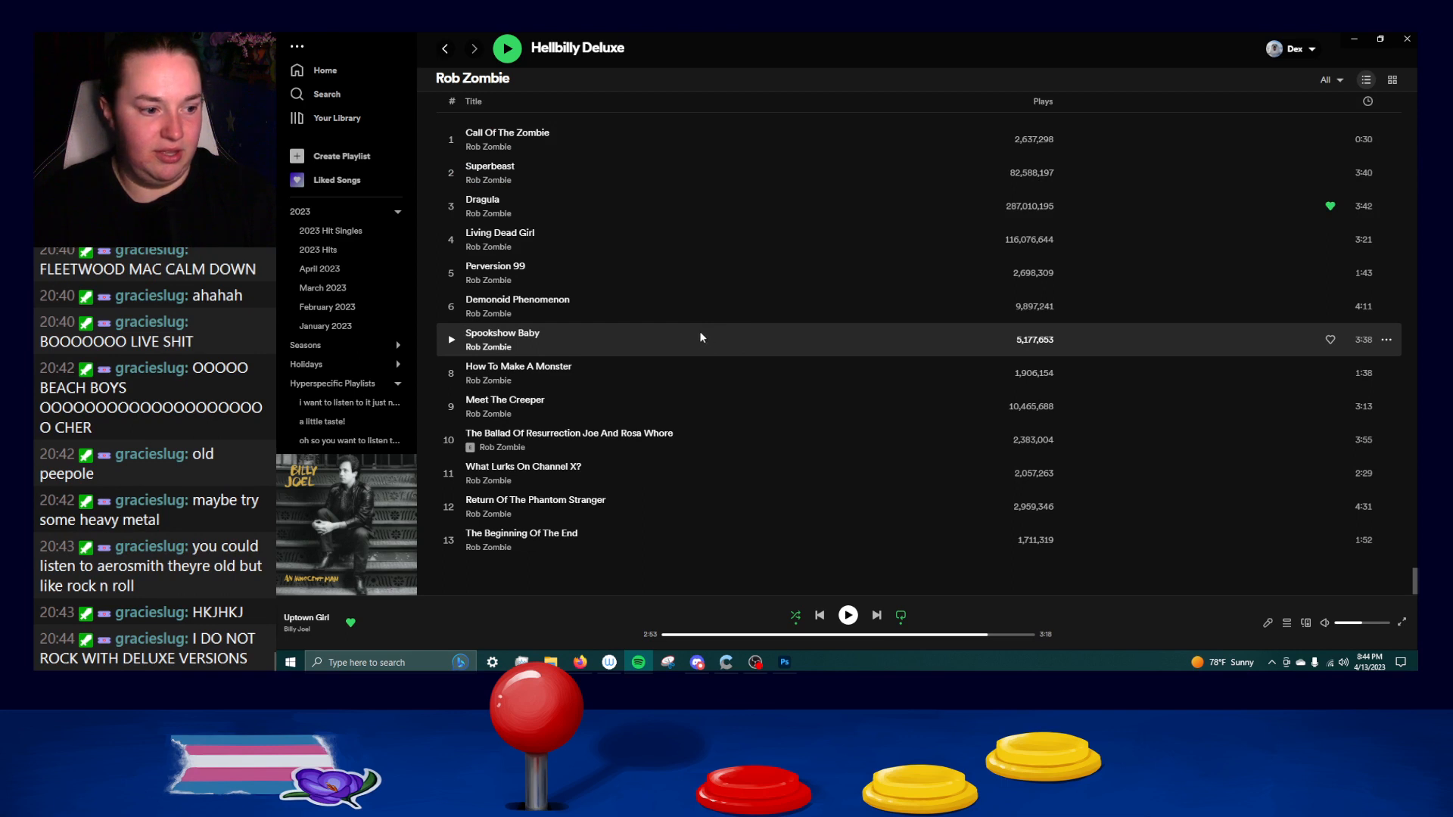
Leave the discography, search for "sogns from the big chair", and review the track list of Songs From The Big Chair by Tears For Fears.
click(445, 51)
click(445, 51)
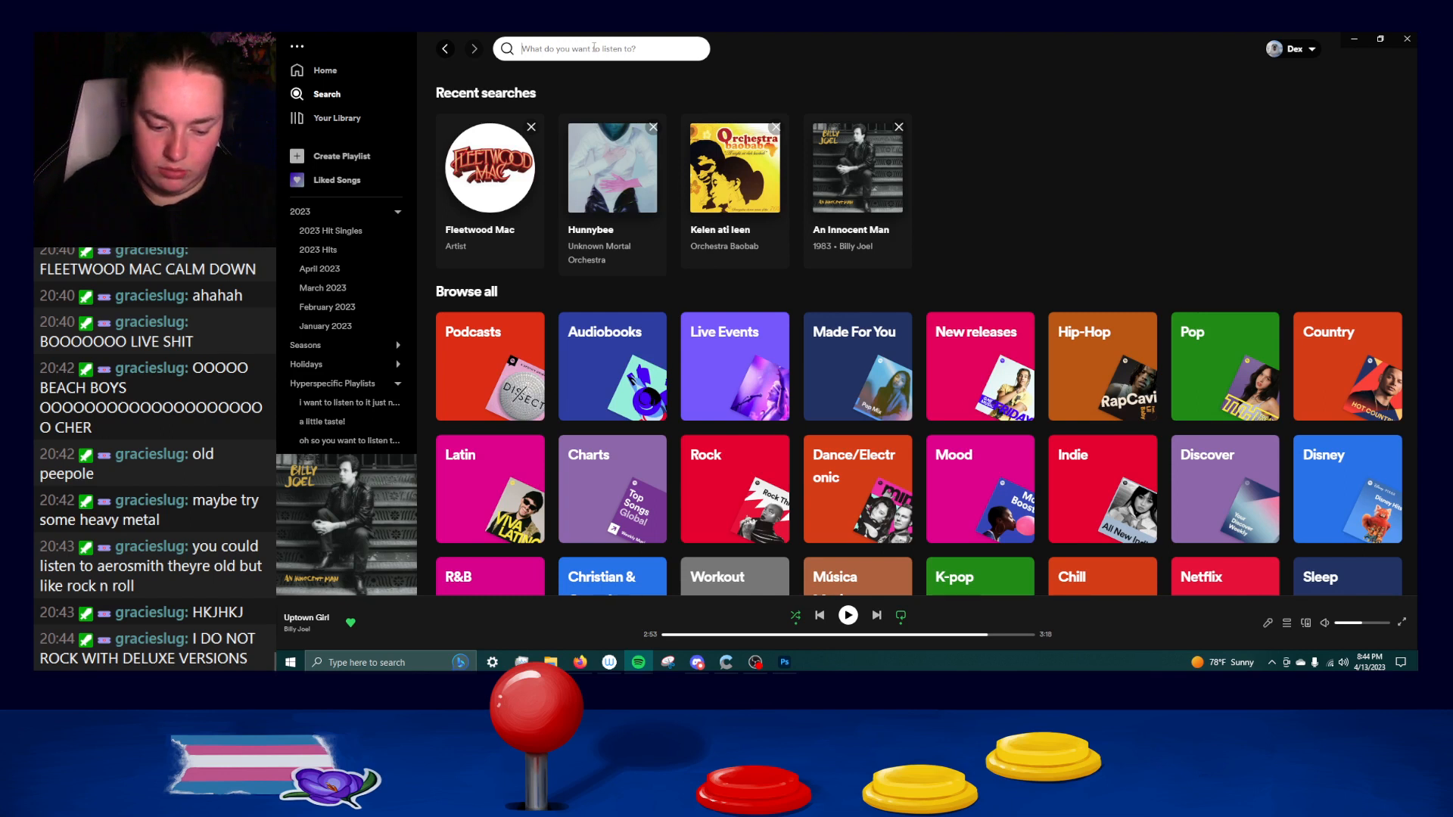
text(sogns from the big chair)
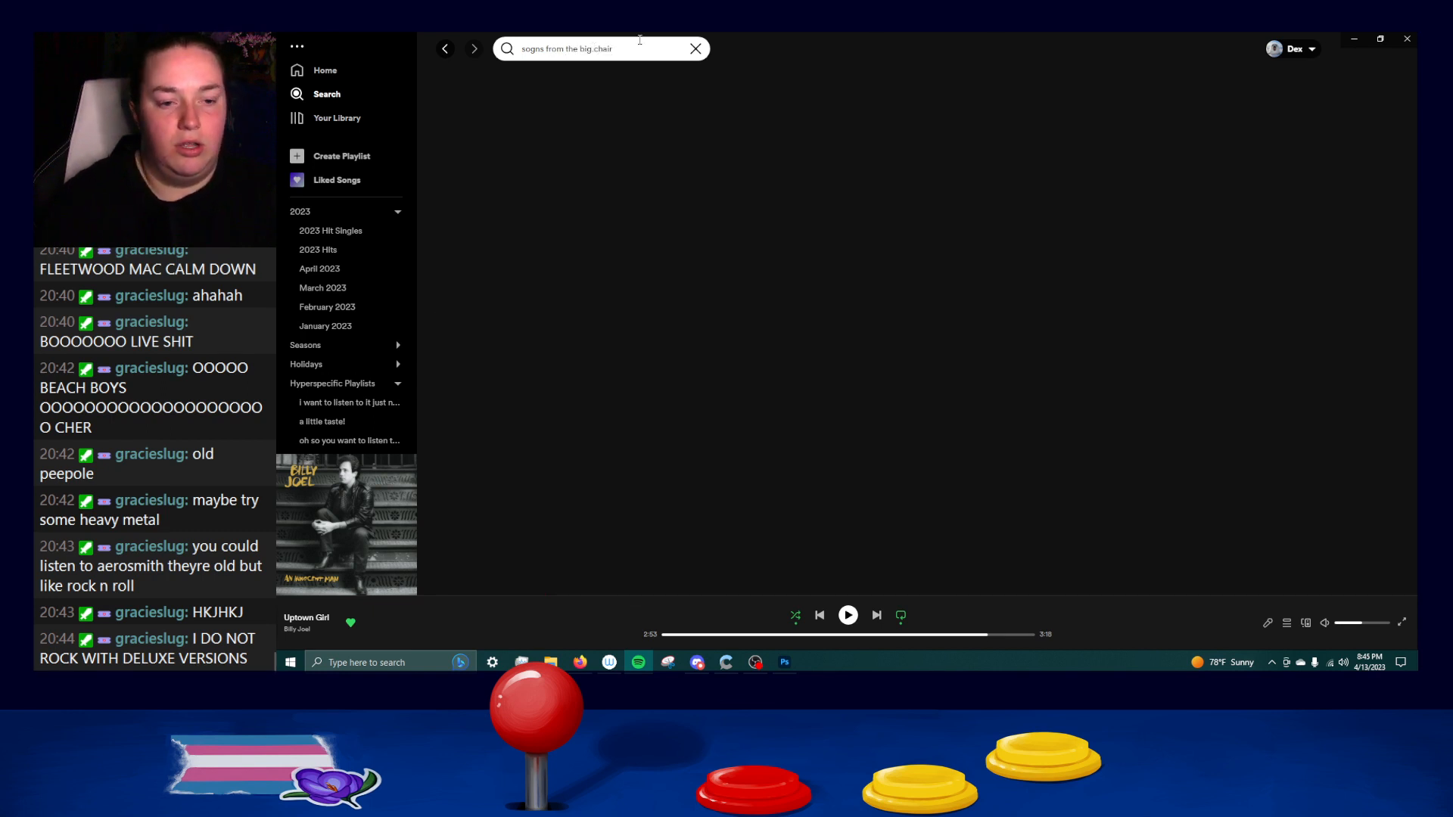
click(545, 190)
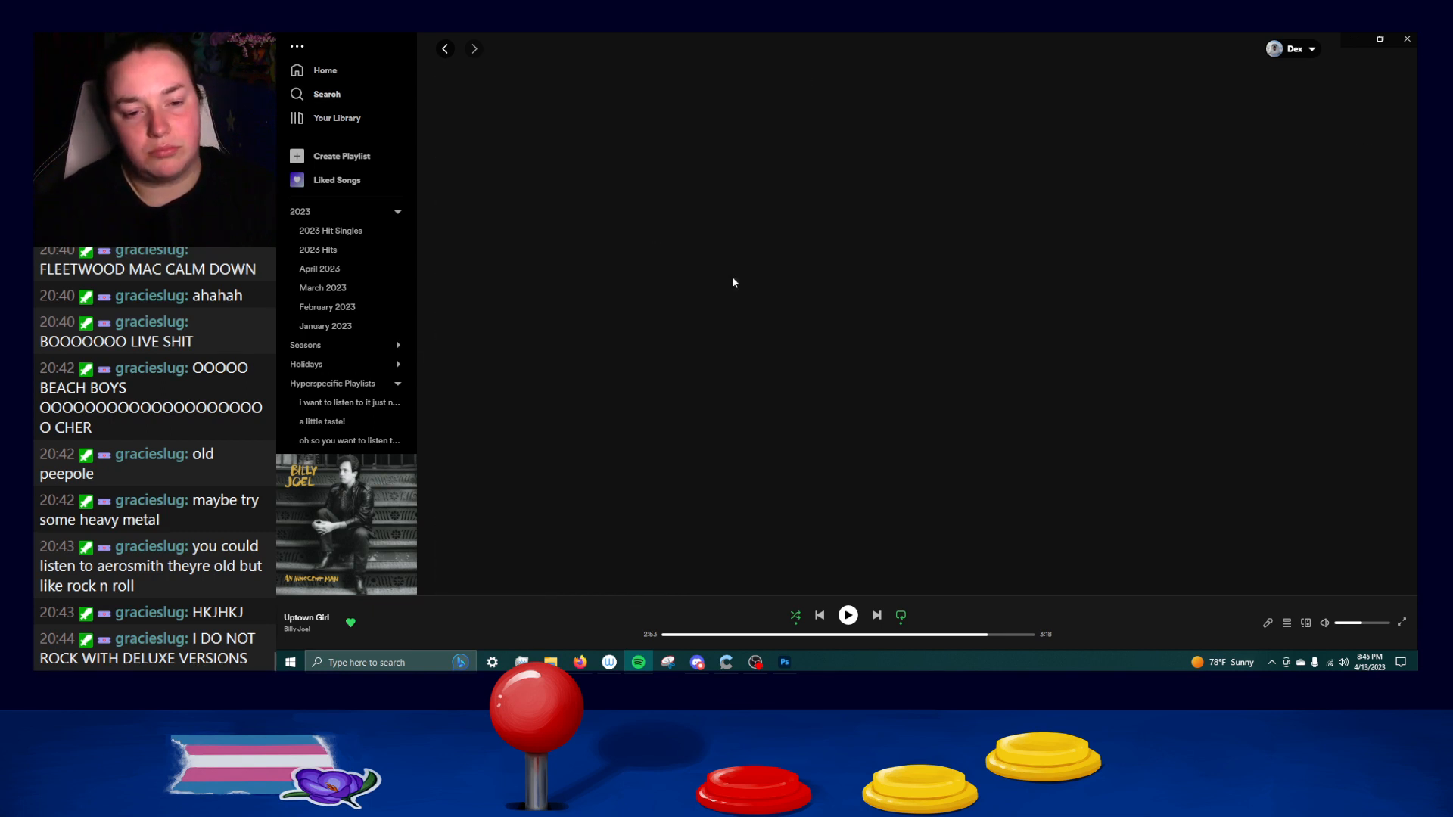
scroll(524, 228, down, 2)
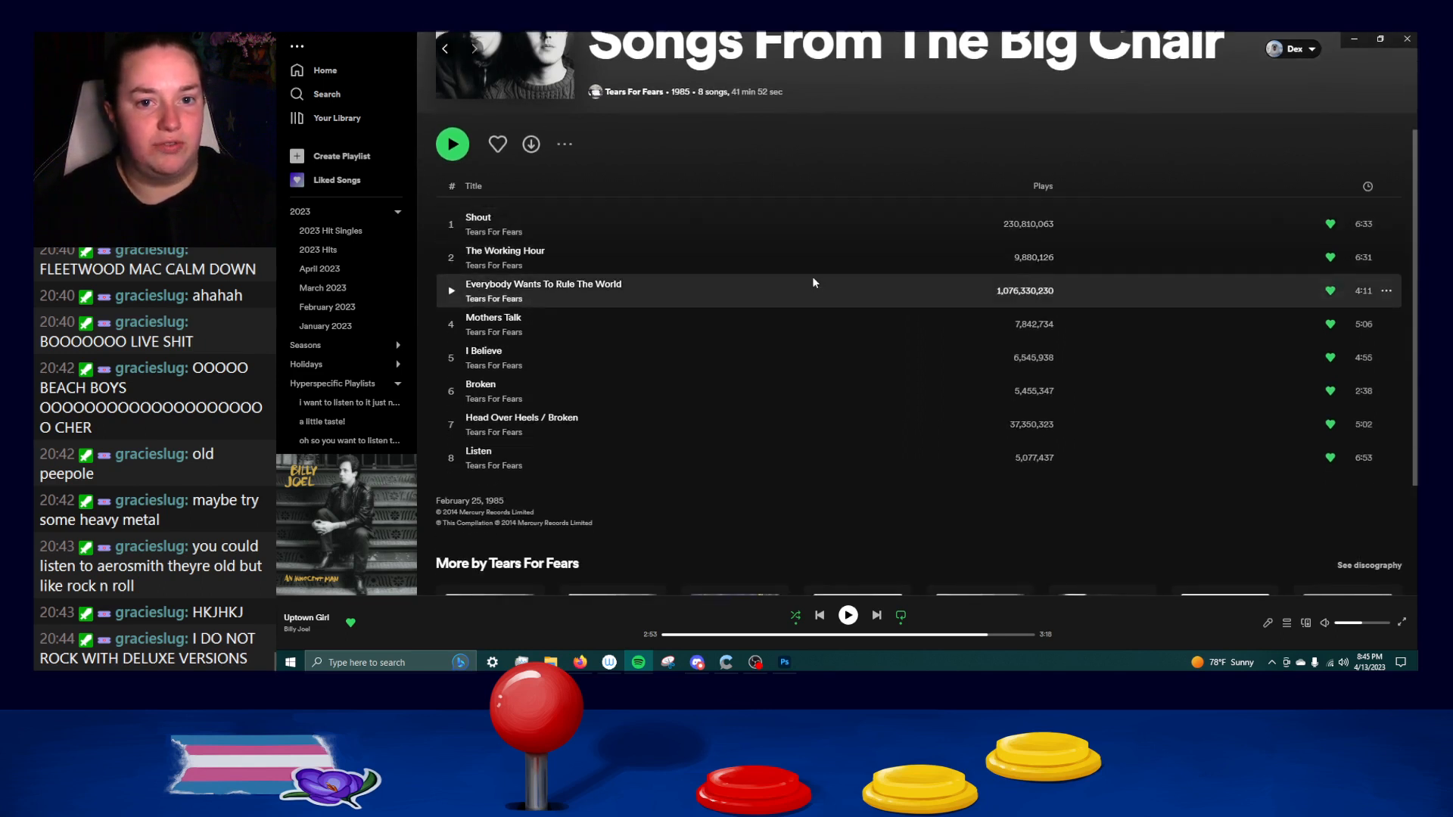
scroll(814, 282, up, 1)
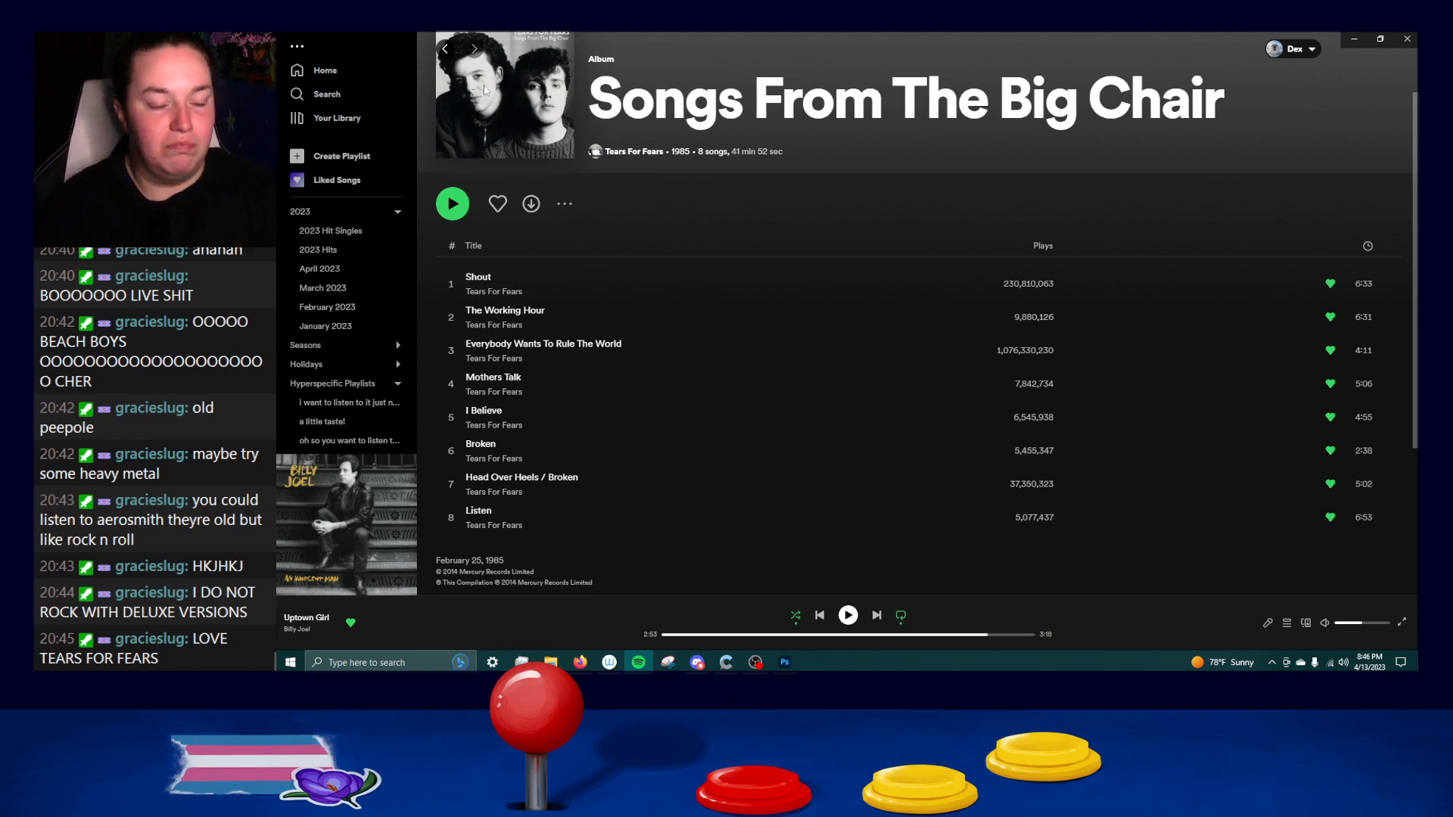
Return to the search results and check the first Songs From The Big Chair release listed under Albums.
click(446, 49)
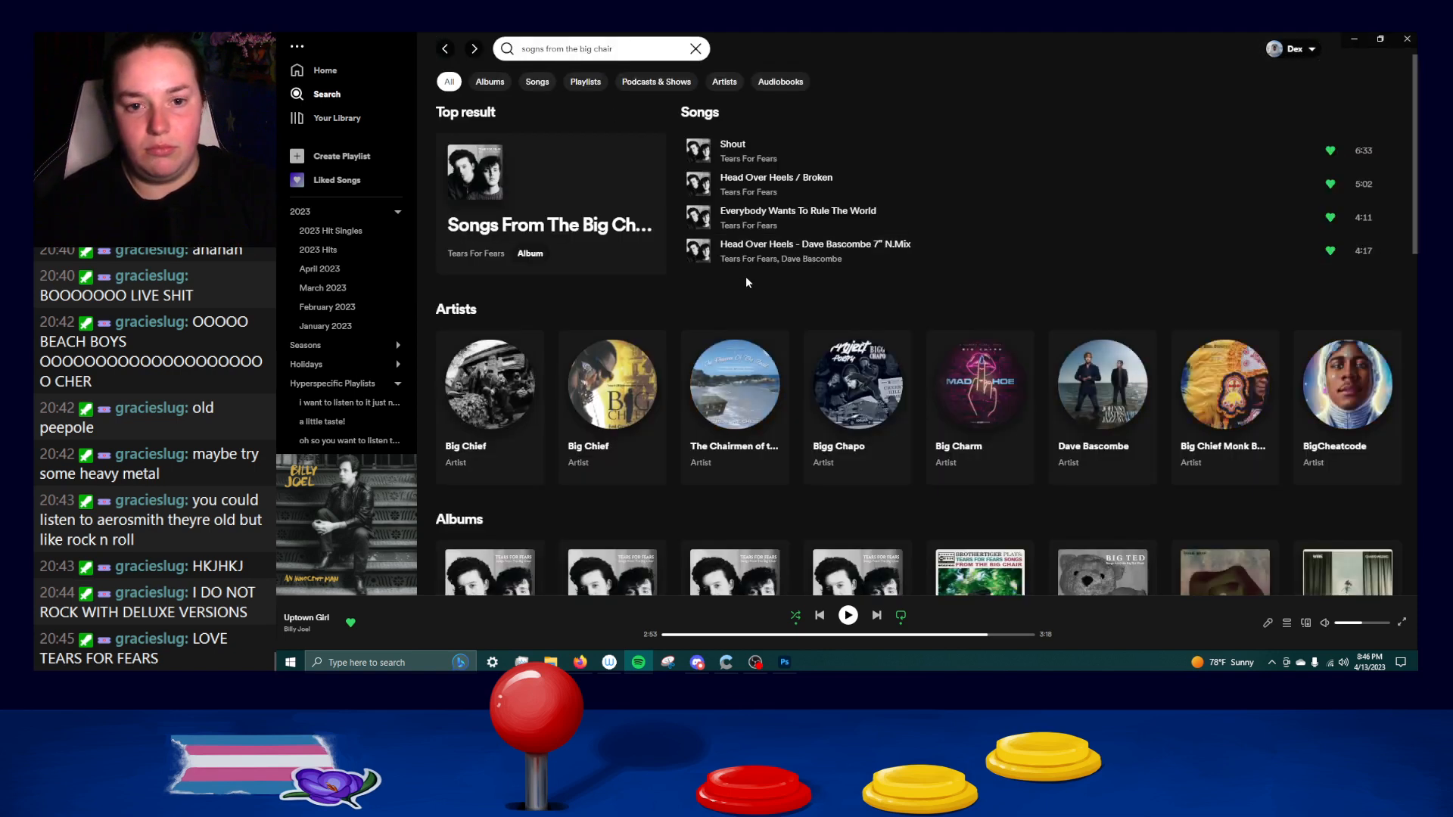
scroll(712, 295, down, 3)
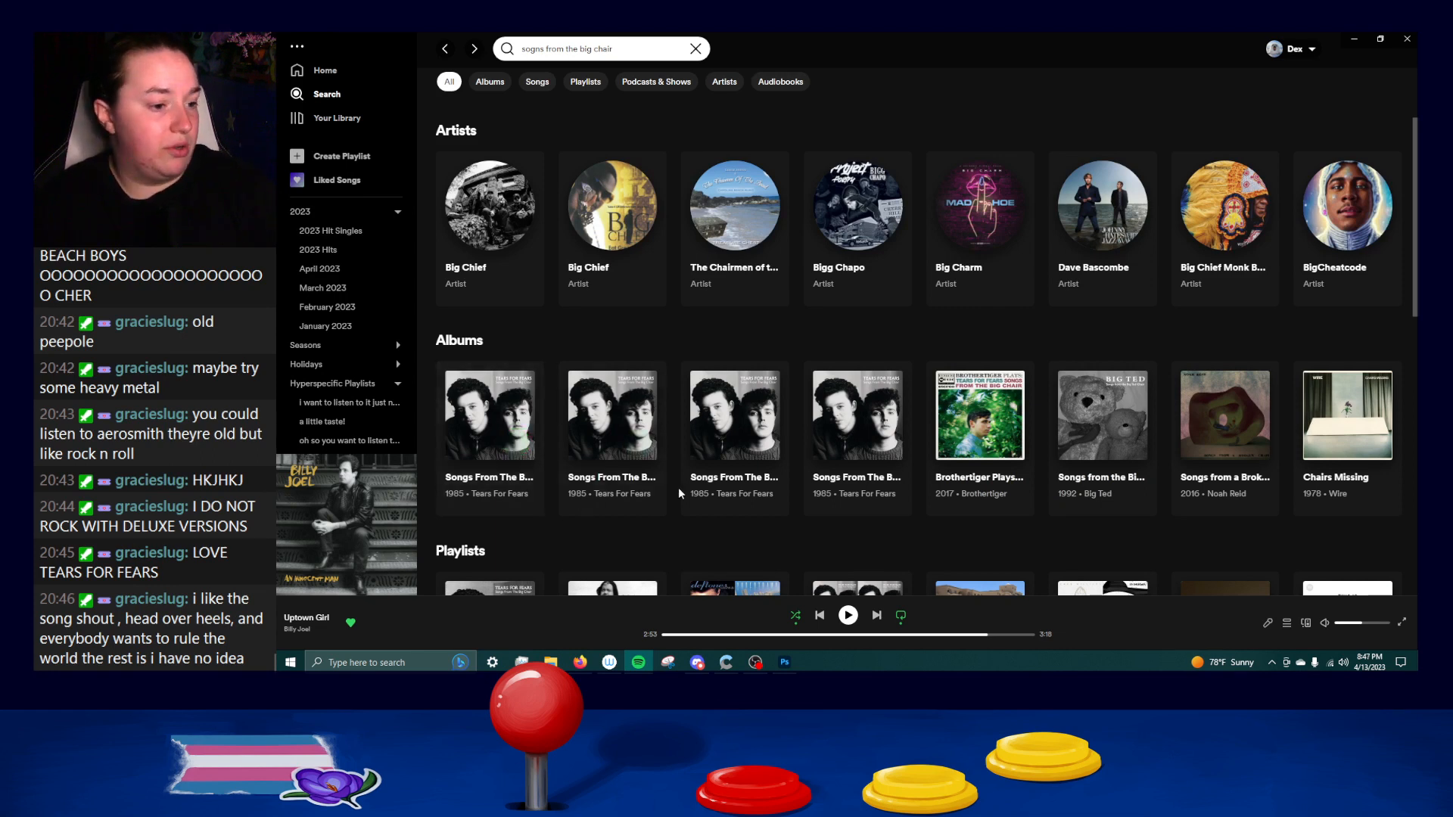
mouse_move(584, 515)
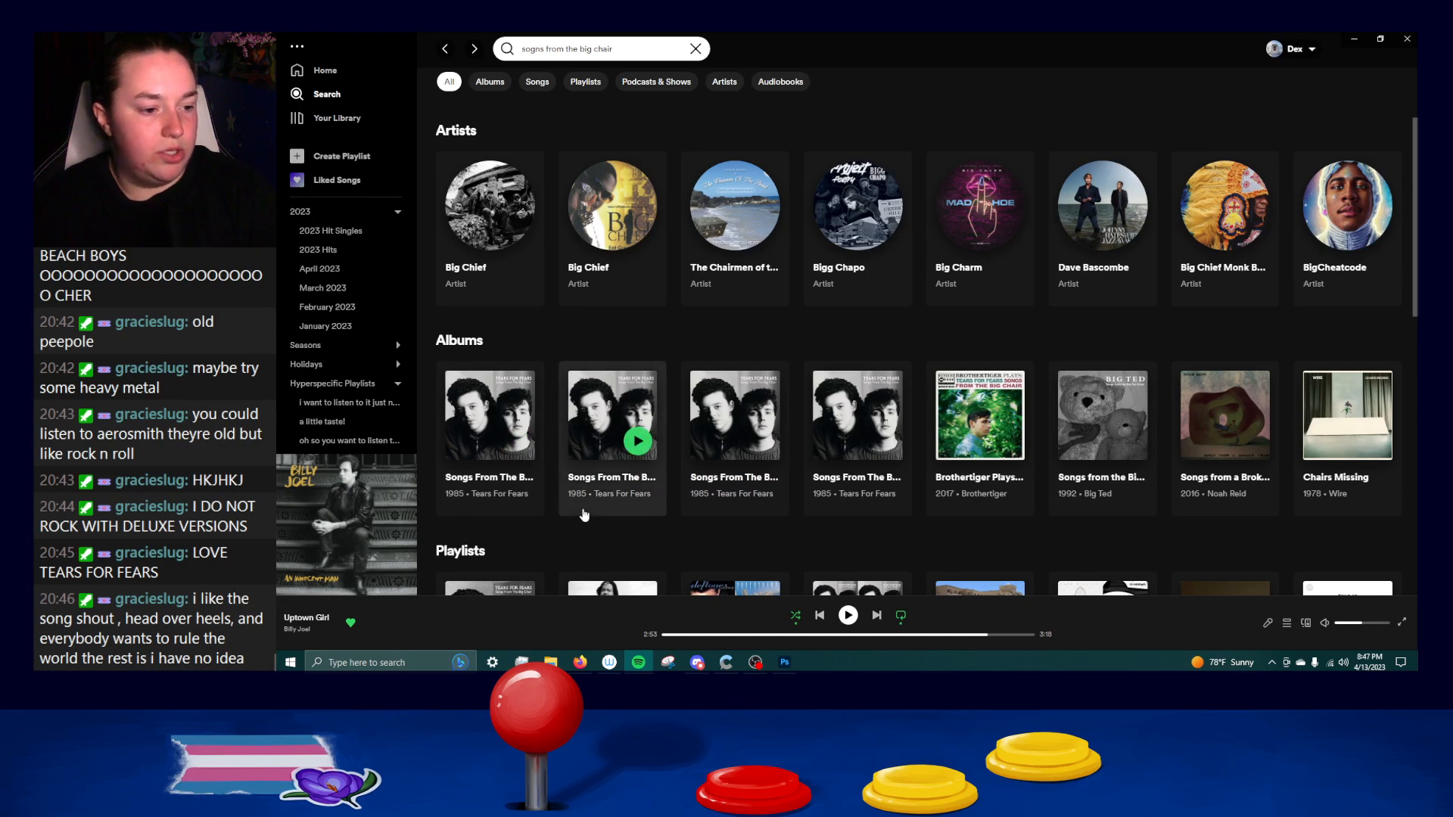
click(536, 495)
scroll(646, 547, down, 2)
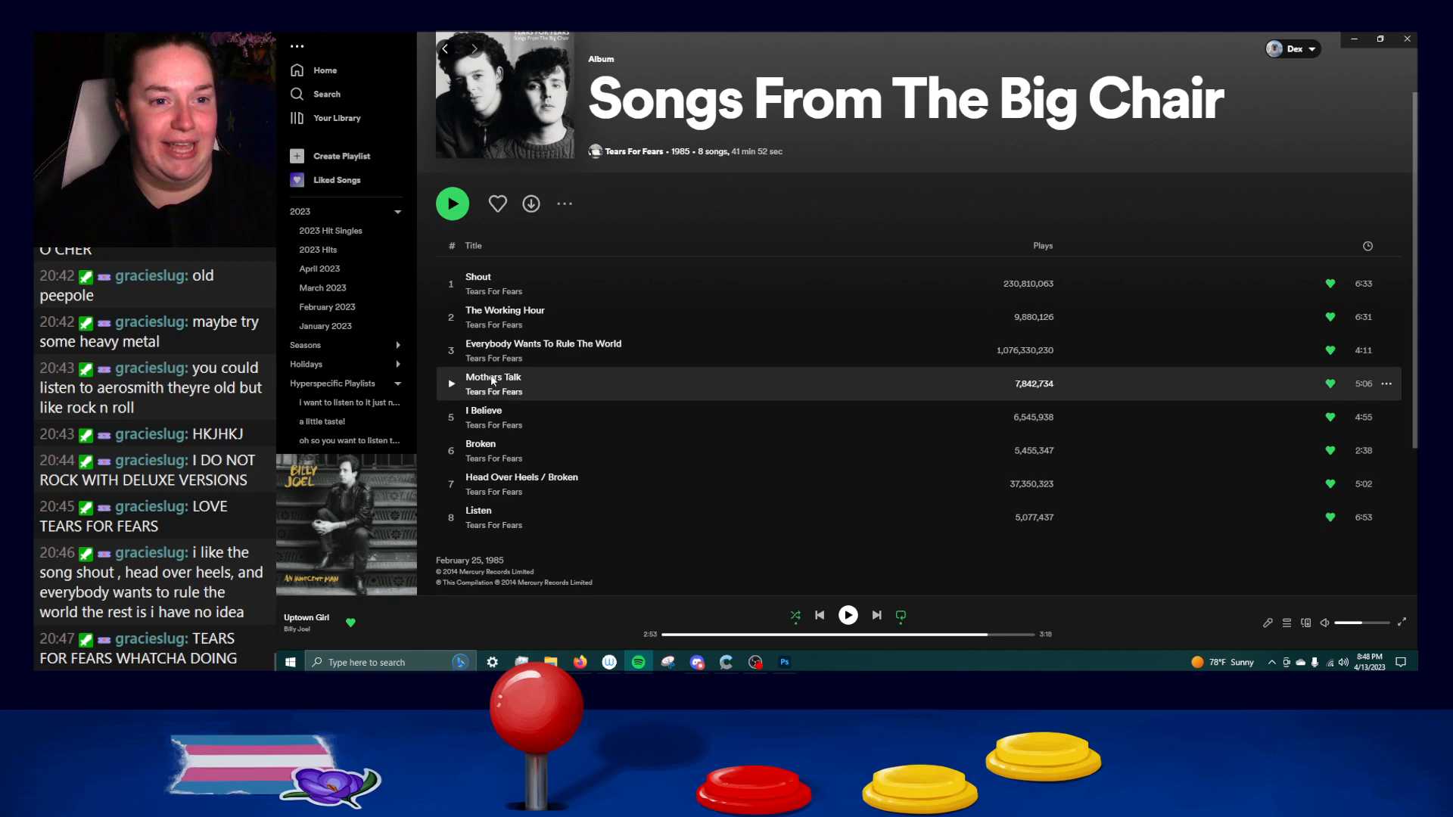
Go back to the results, open the second listed release, the Super Deluxe Edition, and skim its tracks down to Disc 4.
click(446, 50)
scroll(585, 432, down, 3)
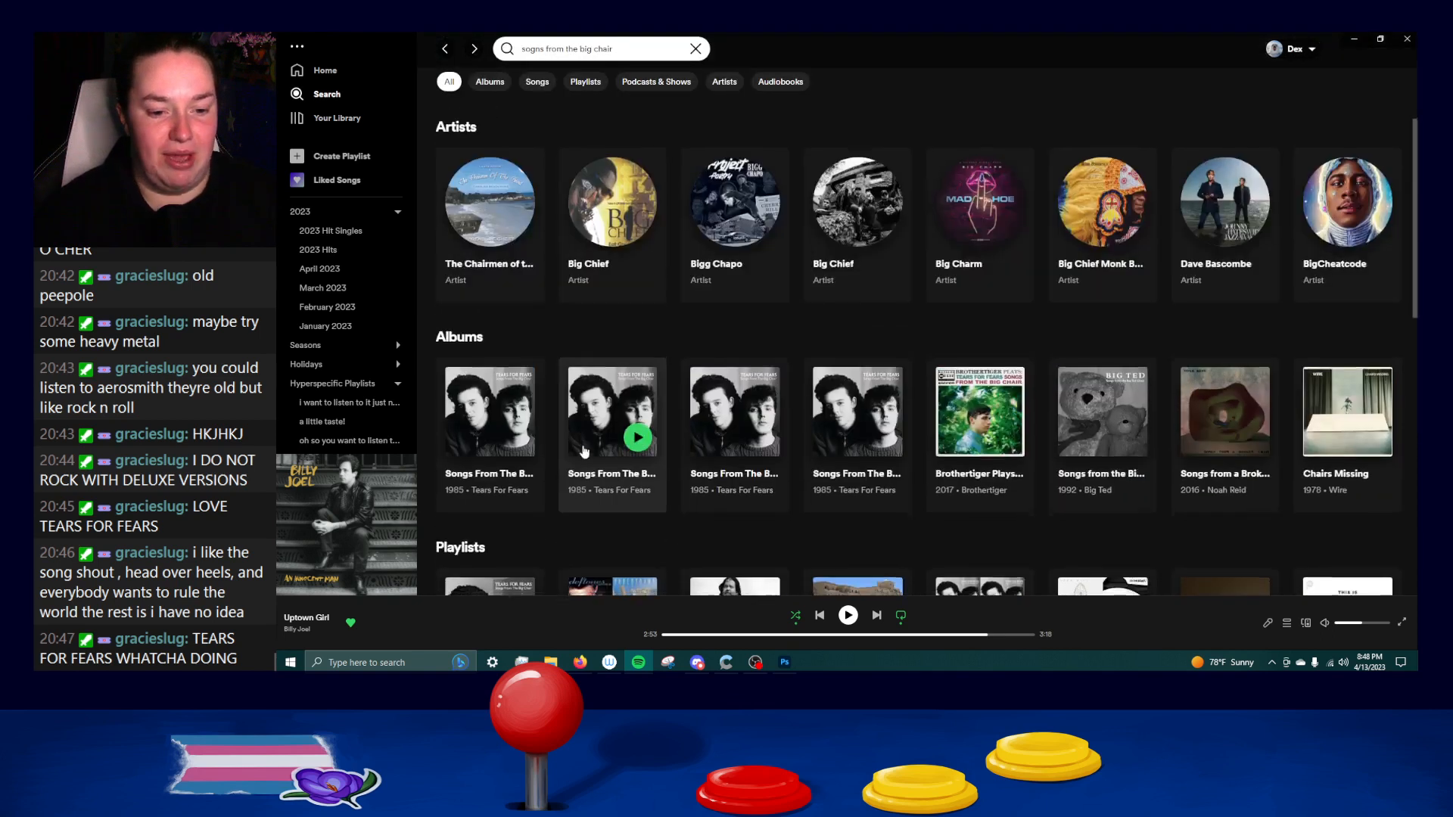
click(642, 454)
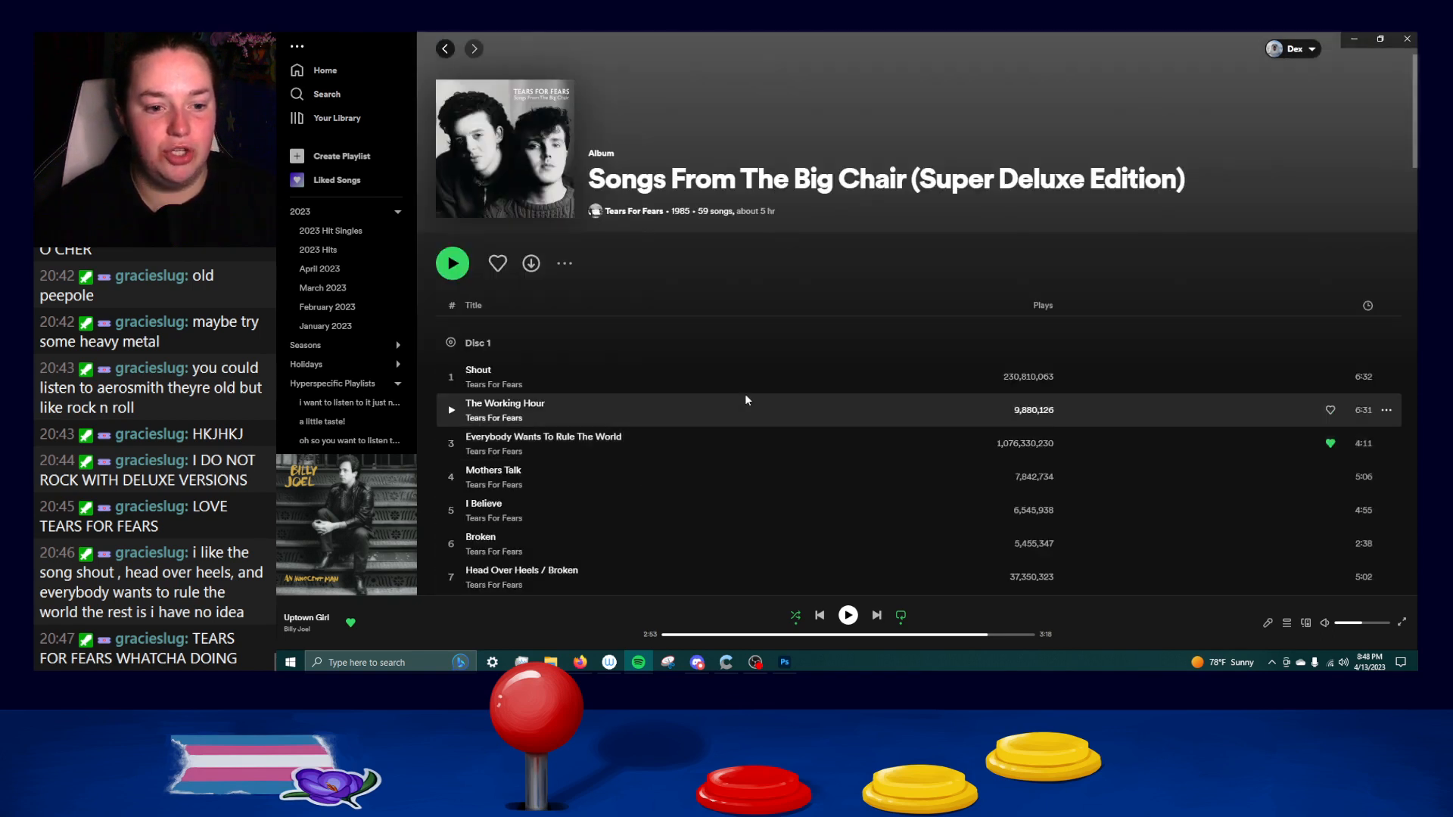
scroll(681, 348, down, 5)
scroll(681, 348, down, 15)
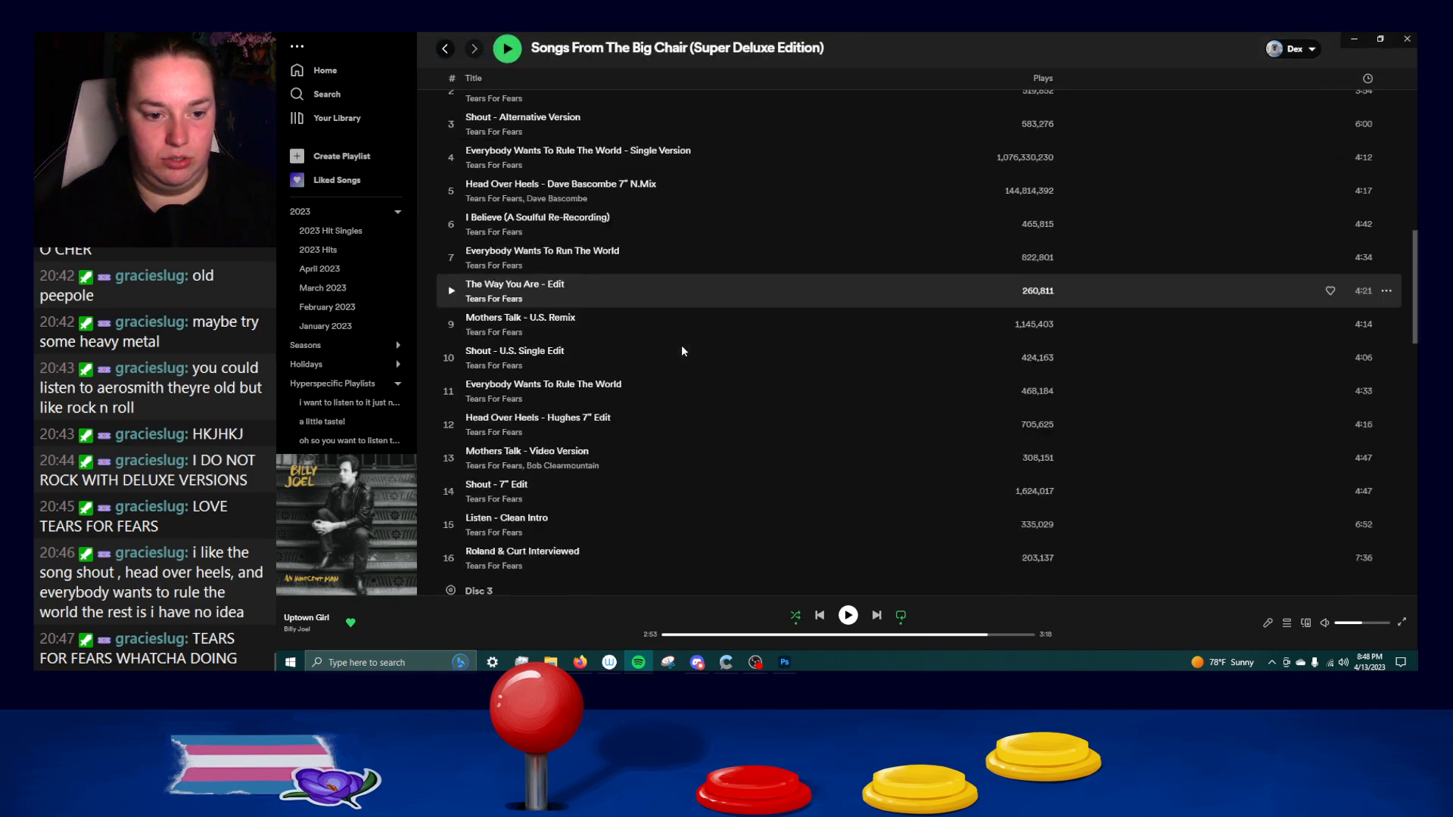
scroll(681, 345, down, 7)
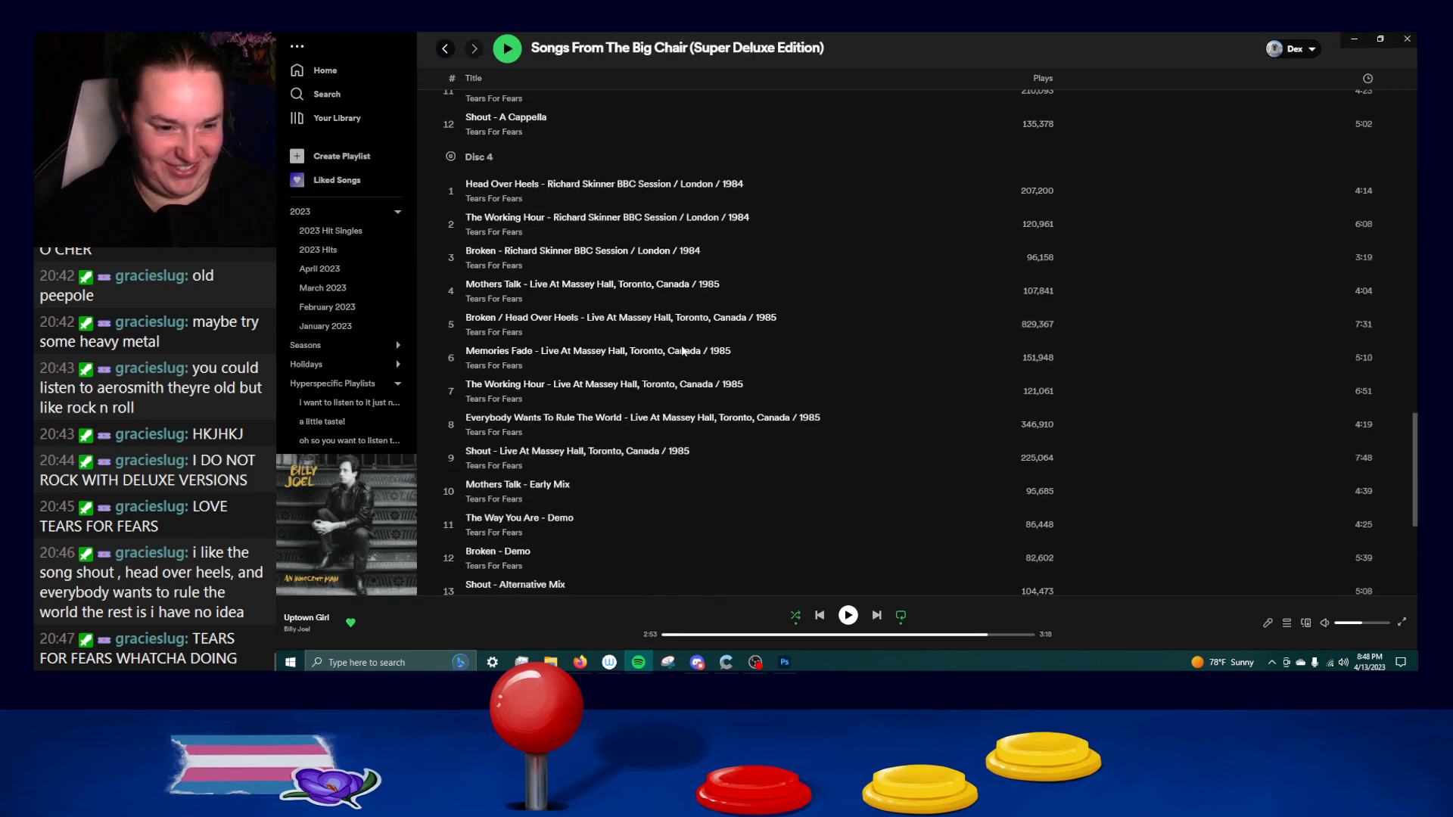
Review the Super Deluxe Edition's alternate versions and remixes from Disc 4 back up to the start of Disc 1.
scroll(659, 434, up, 2)
scroll(660, 440, up, 1)
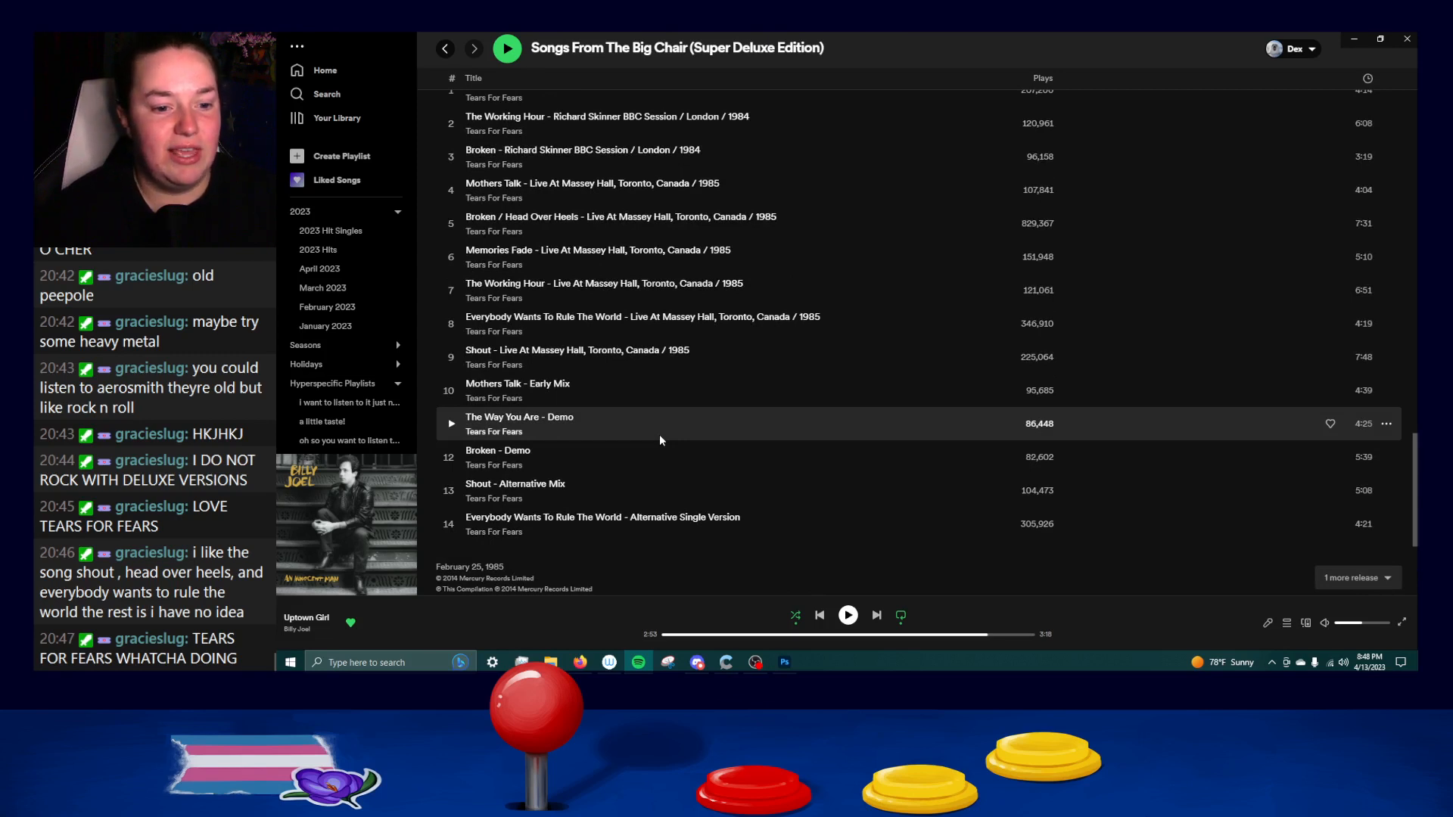
scroll(660, 434, up, 6)
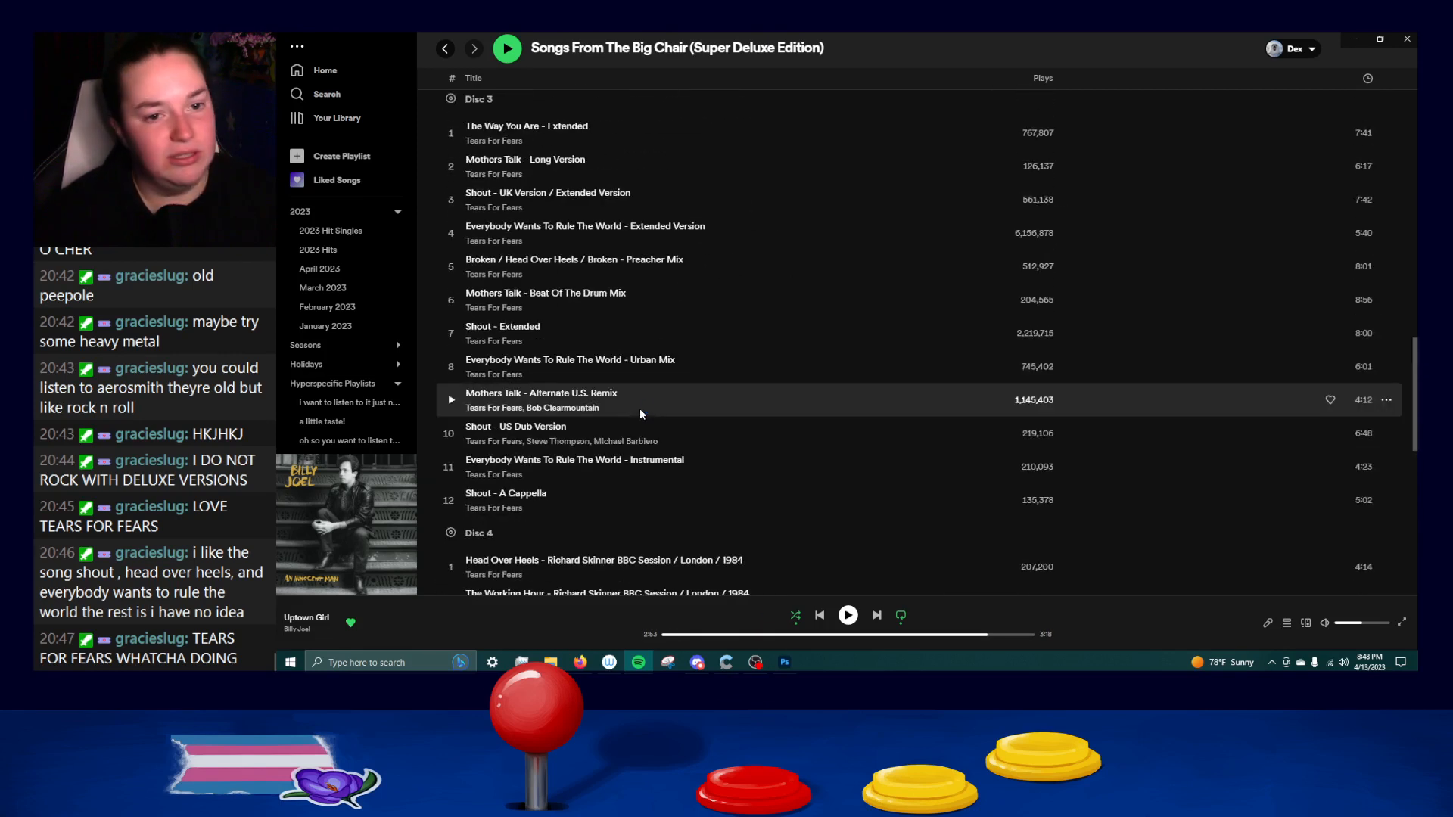
scroll(697, 359, up, 3)
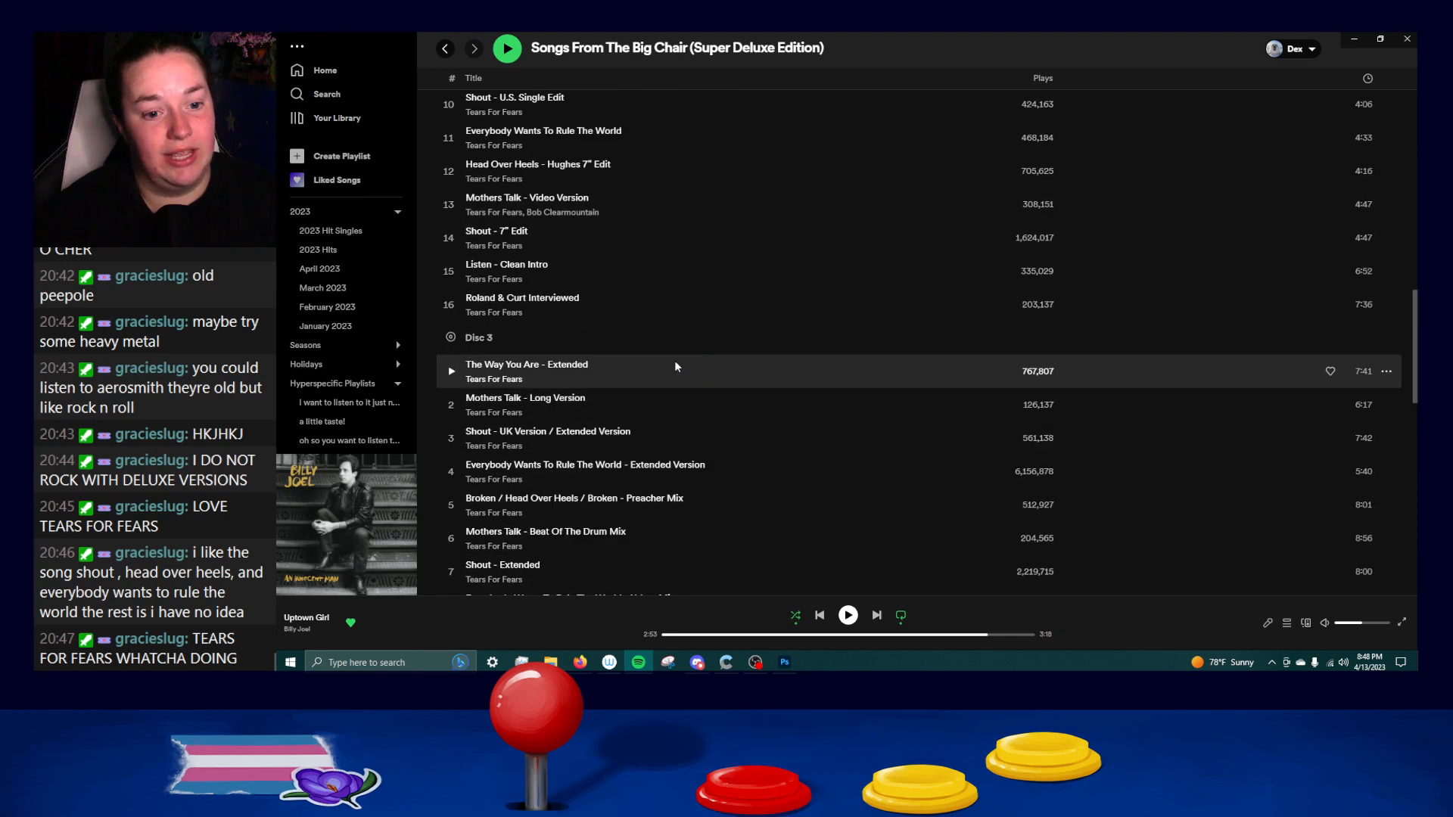
scroll(676, 367, up, 1)
scroll(644, 372, up, 8)
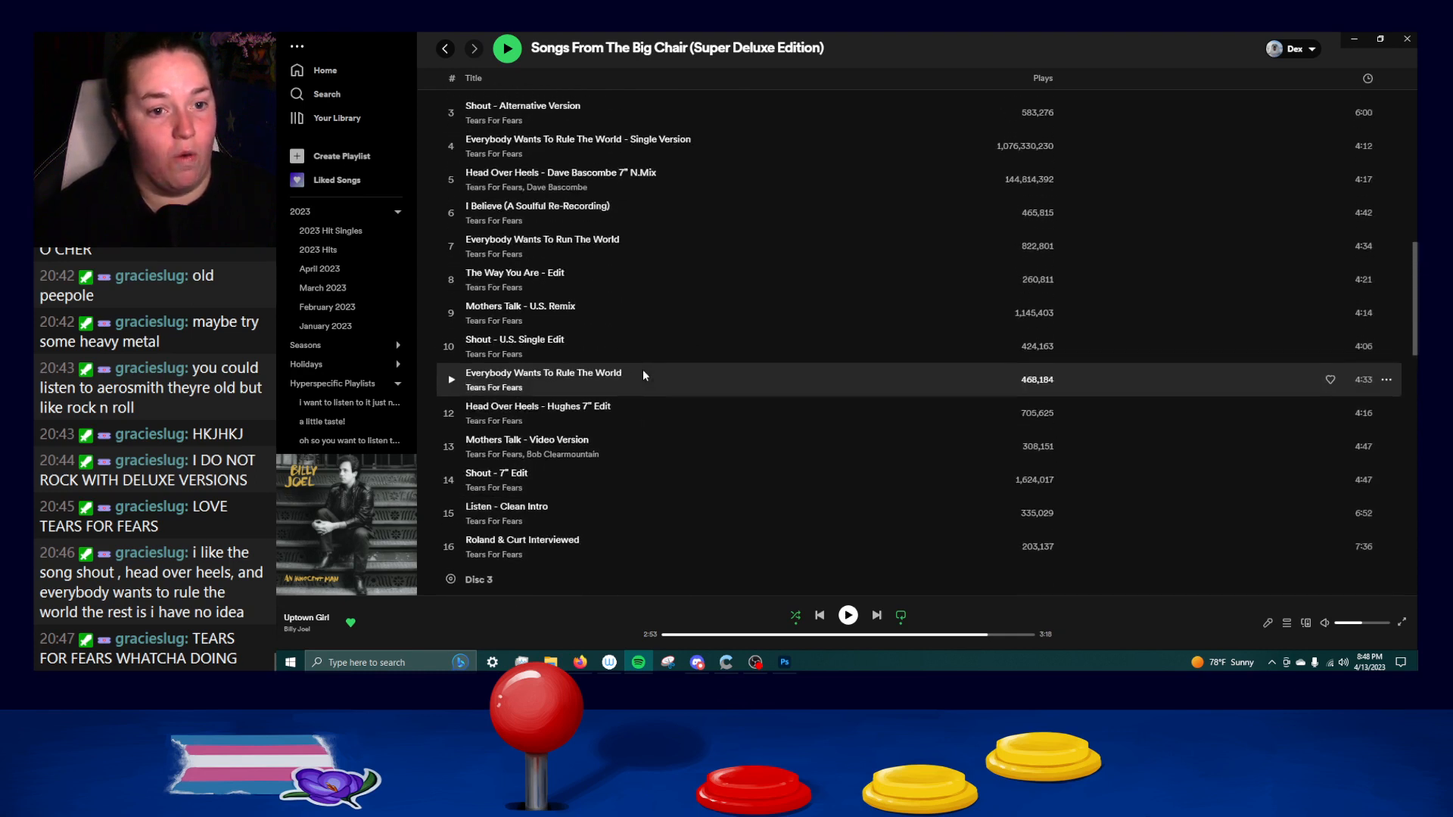
scroll(640, 374, up, 10)
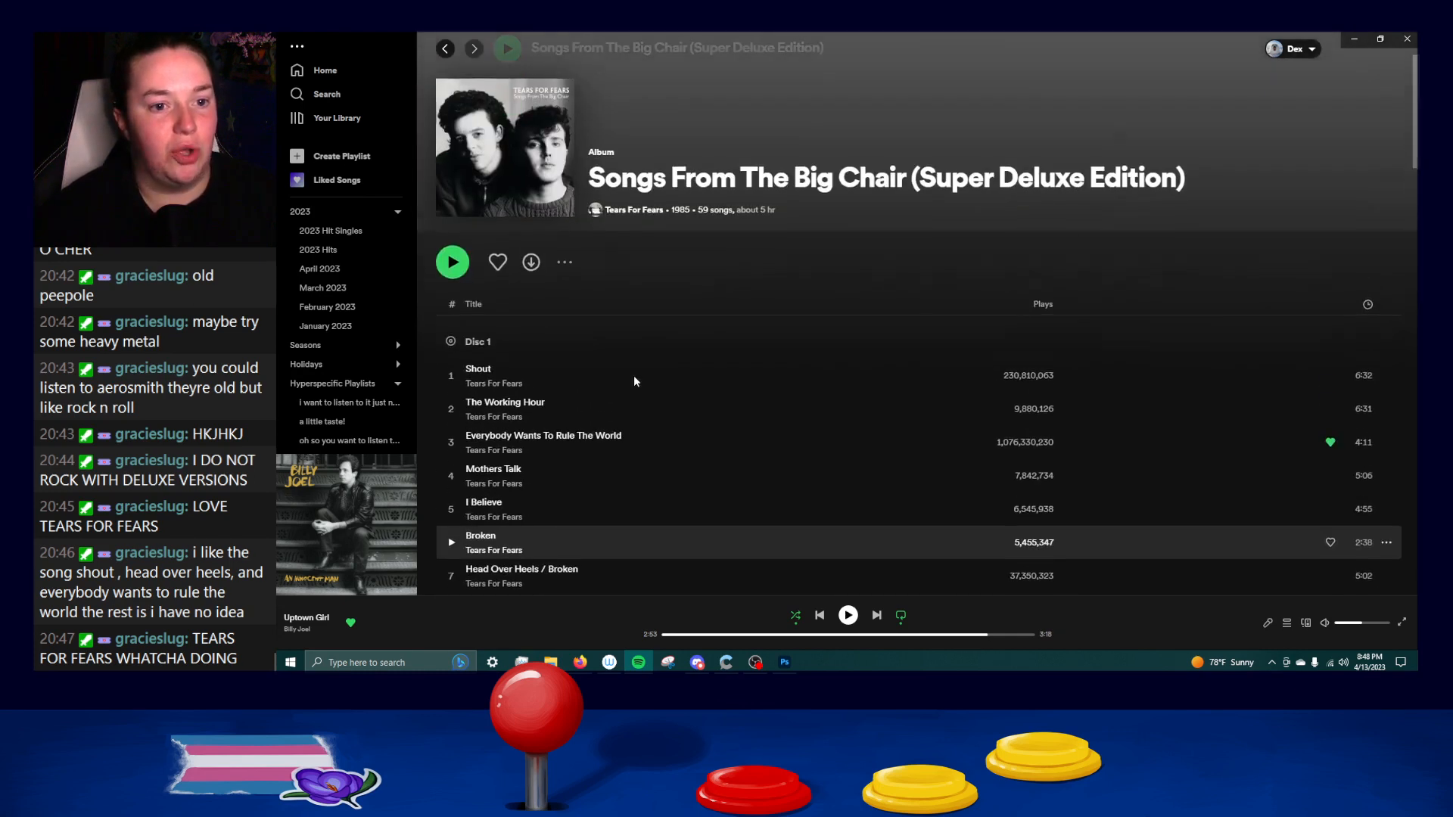
Examine the Super Deluxe Edition's Disc 1 tracks through Sea Song and the alternate versions on Disc 2.
scroll(633, 376, down, 4)
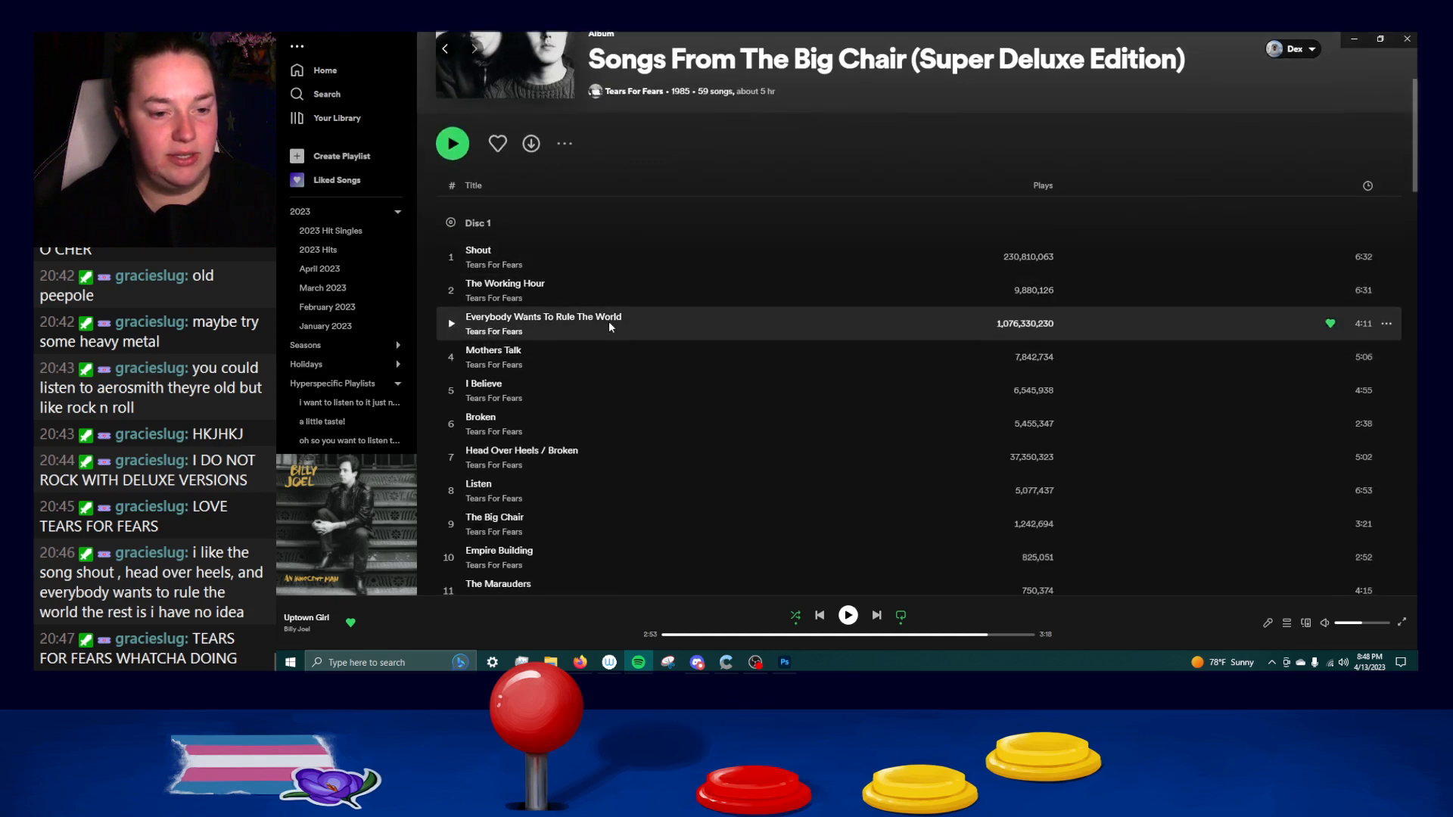
scroll(535, 298, down, 2)
scroll(529, 327, down, 2)
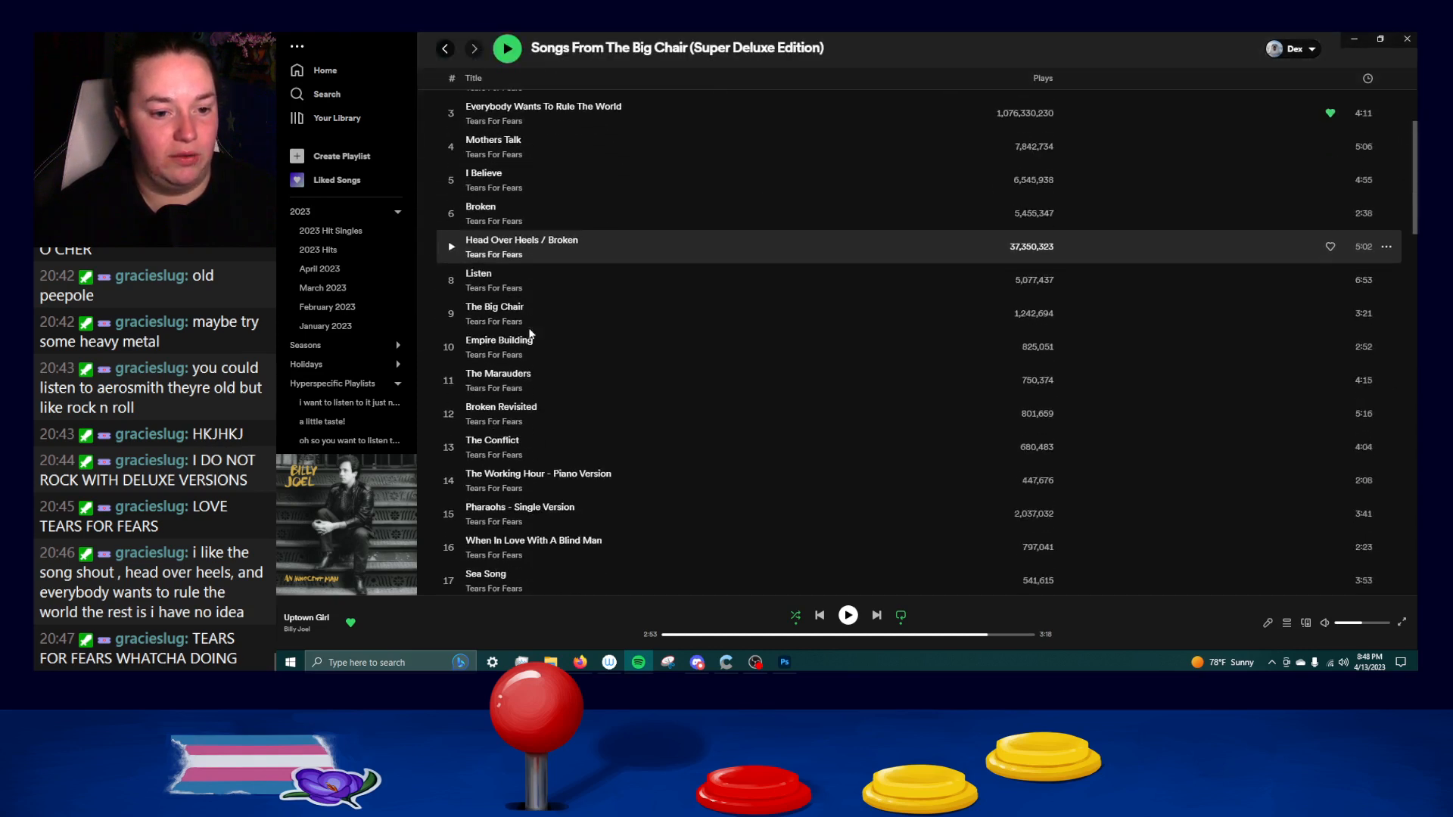
scroll(530, 288, down, 1)
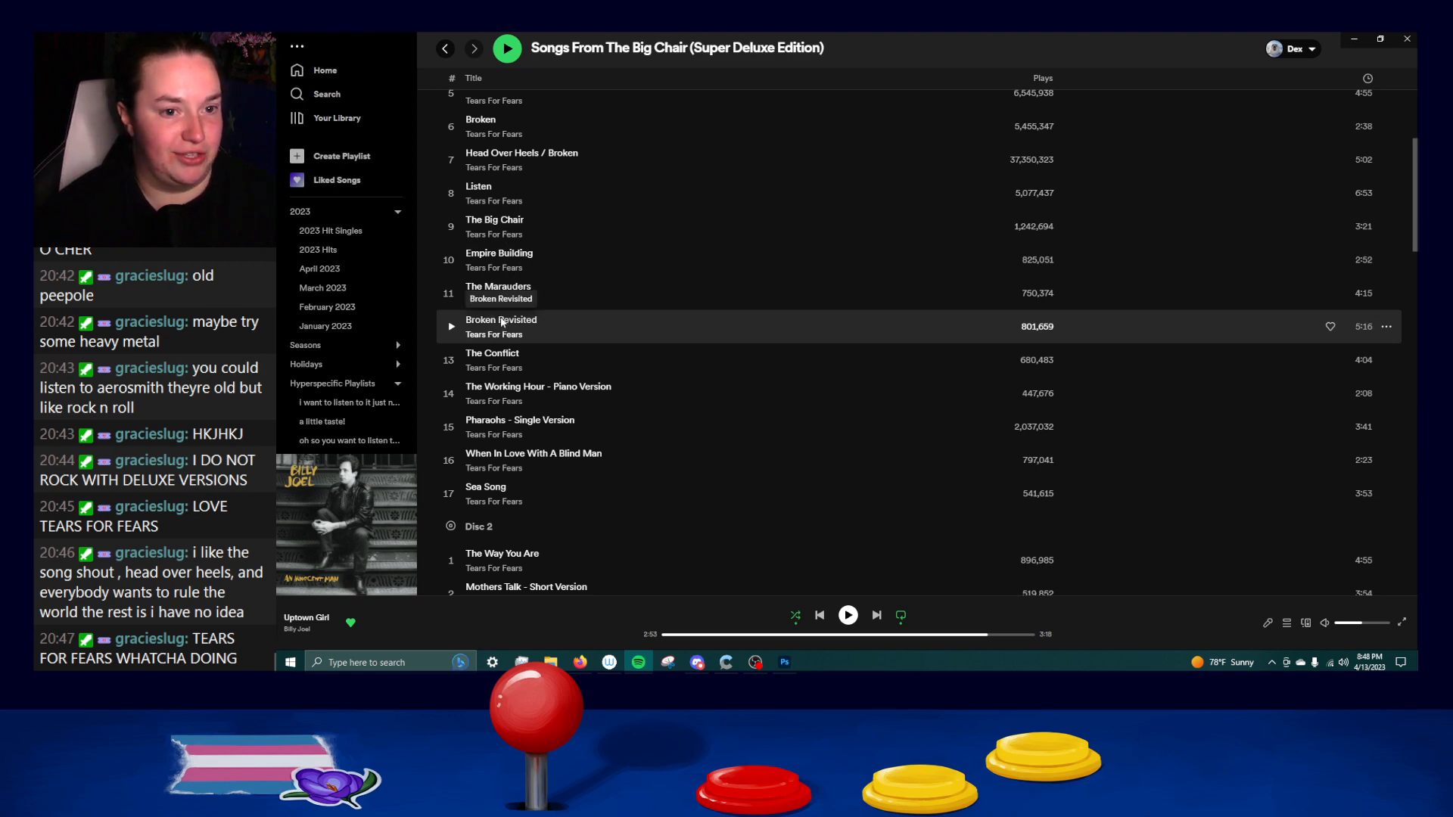
scroll(596, 217, down, 2)
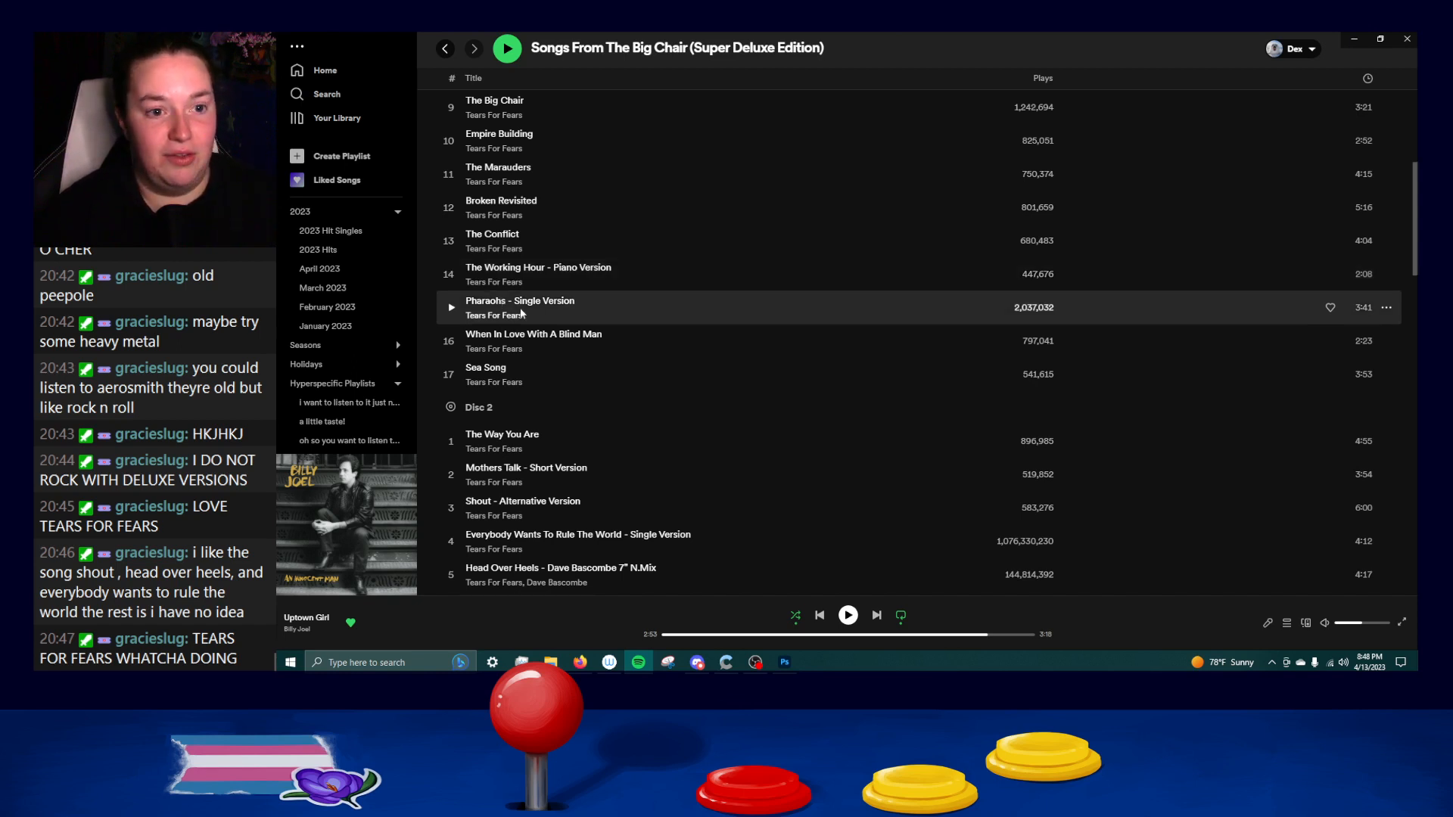
scroll(522, 318, up, 1)
scroll(541, 340, down, 1)
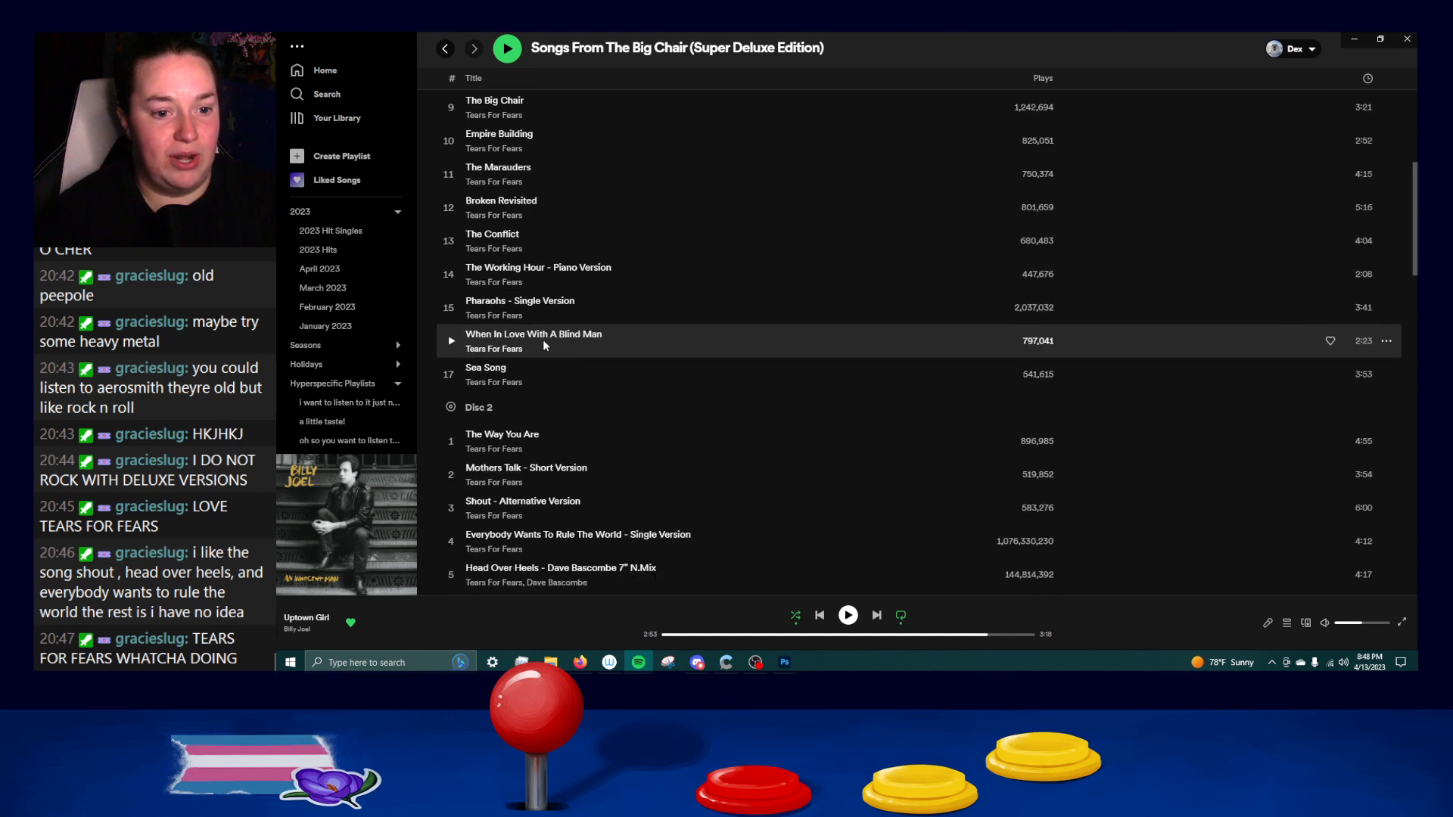
scroll(546, 341, down, 1)
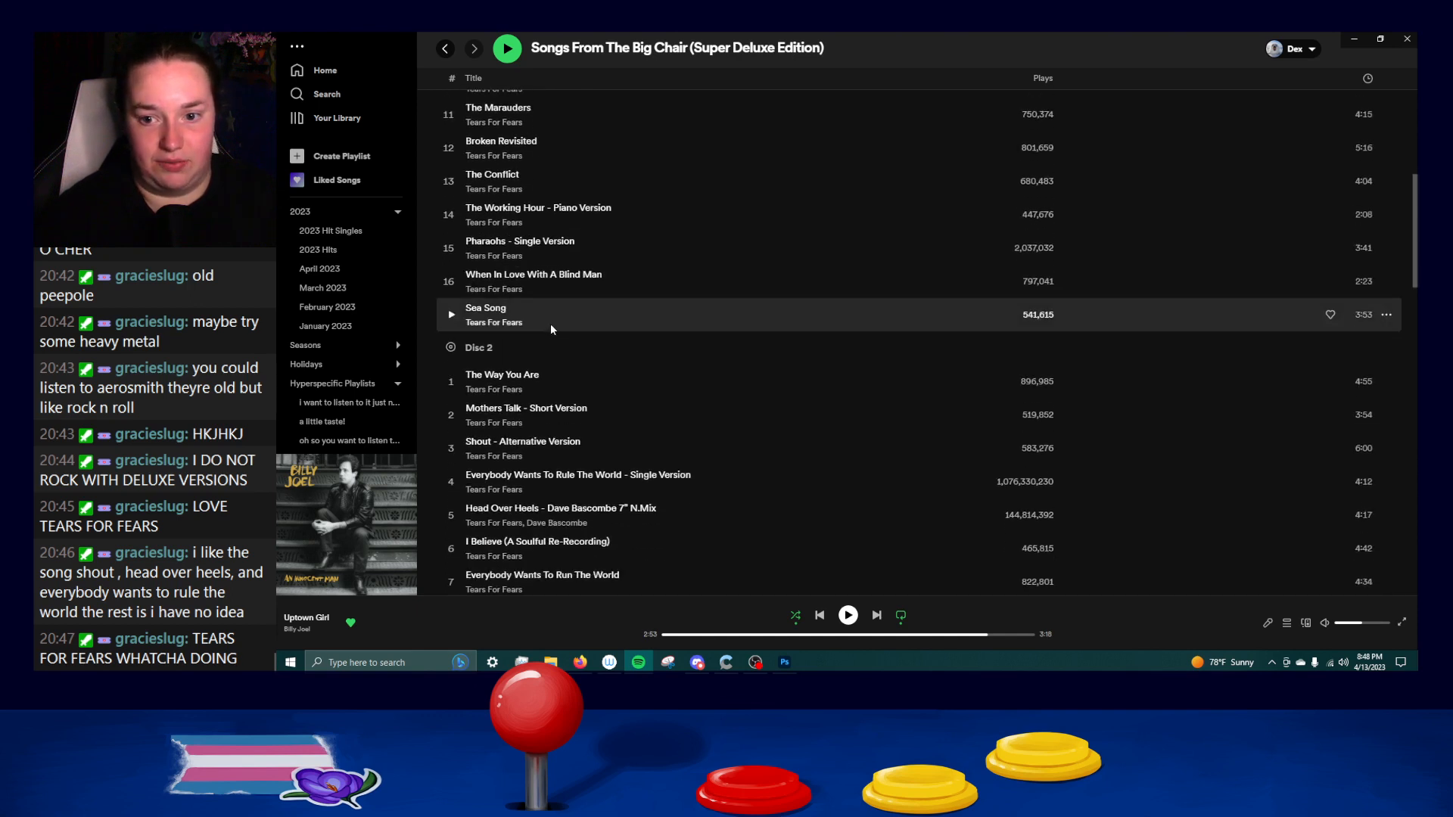
scroll(550, 324, down, 2)
scroll(549, 287, down, 1)
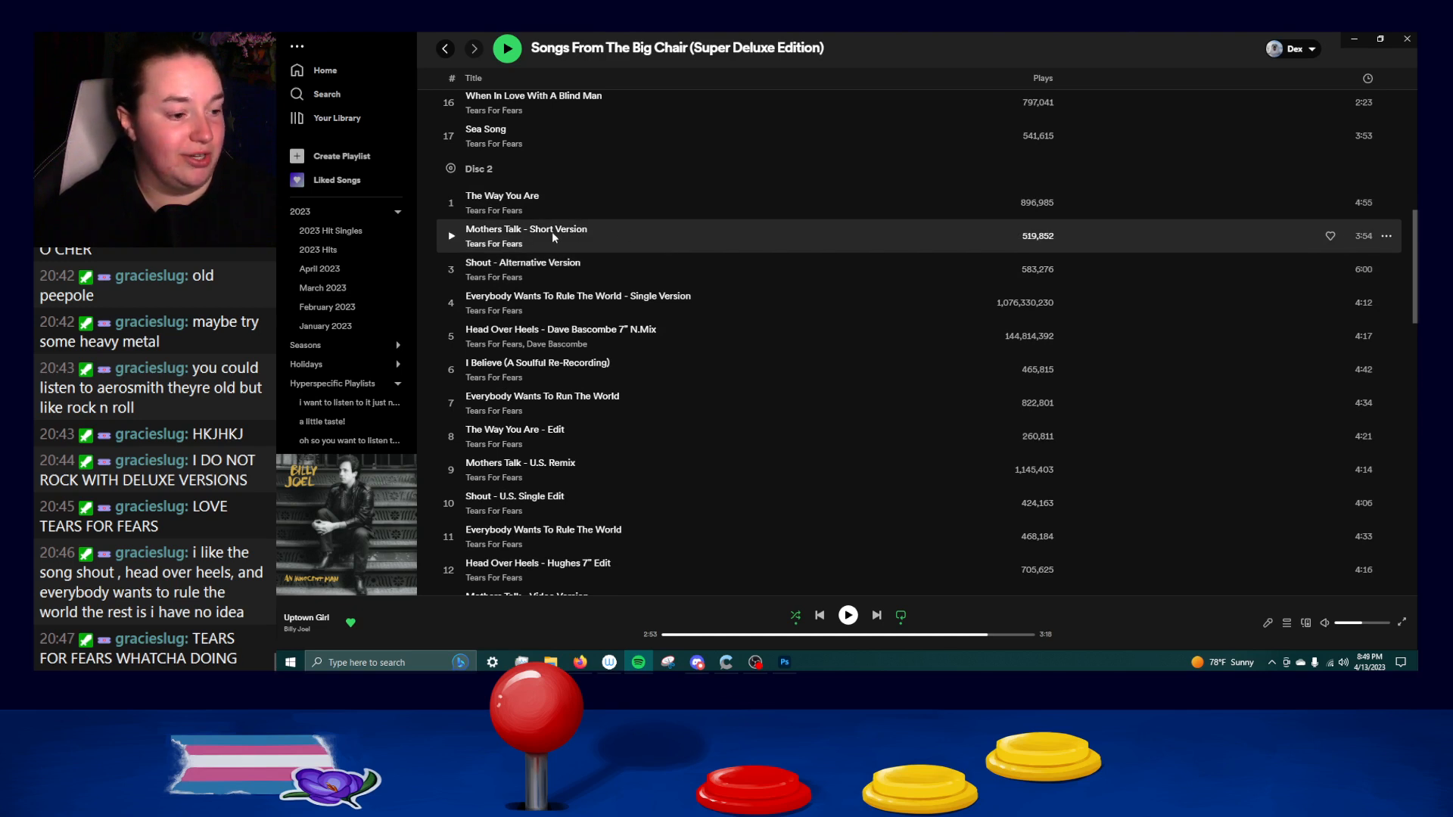
Review the Super Deluxe Edition's Disc 2 alternate versions and edits down to the start of Disc 3.
scroll(726, 262, down, 1)
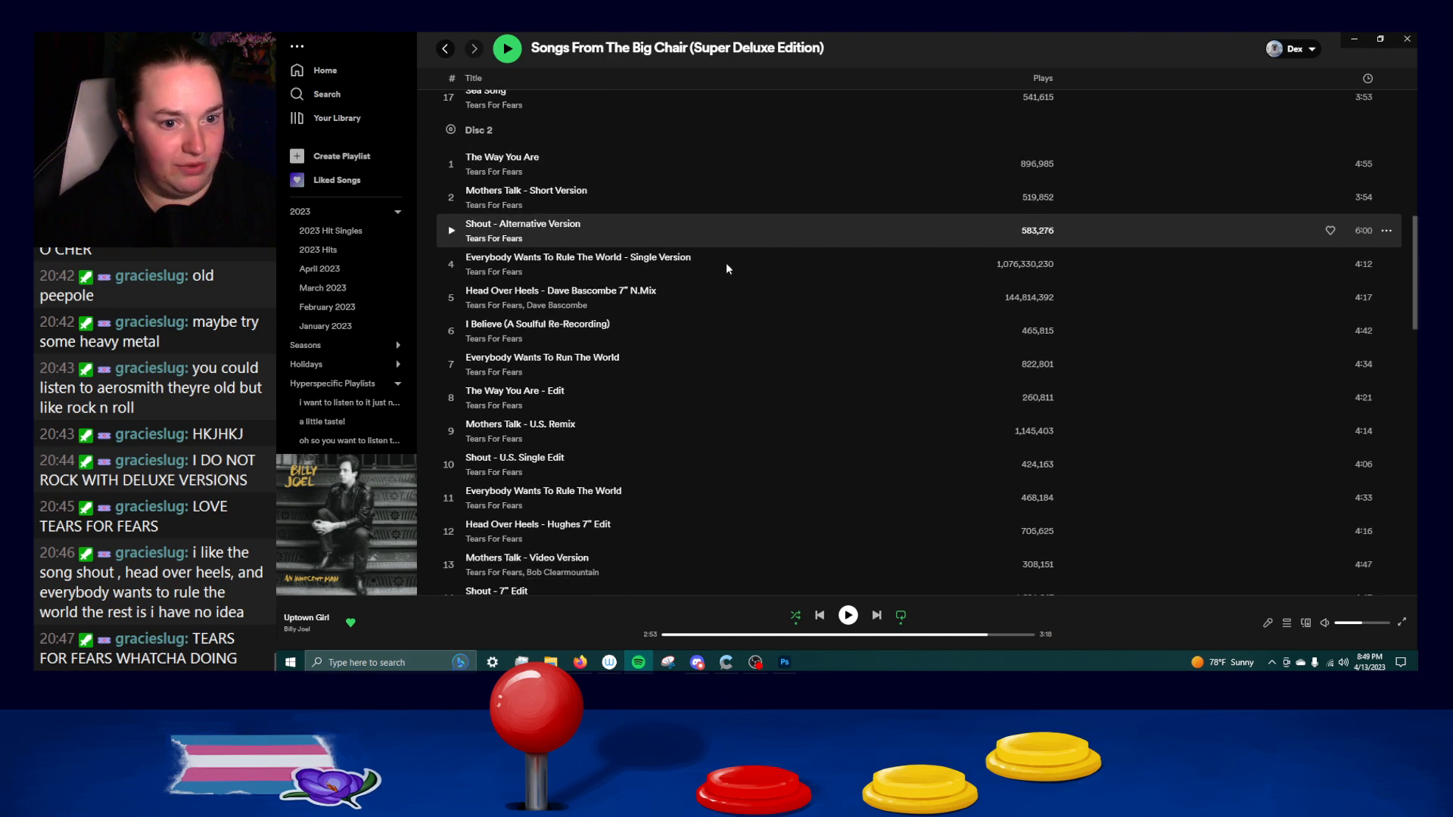
scroll(696, 234, down, 1)
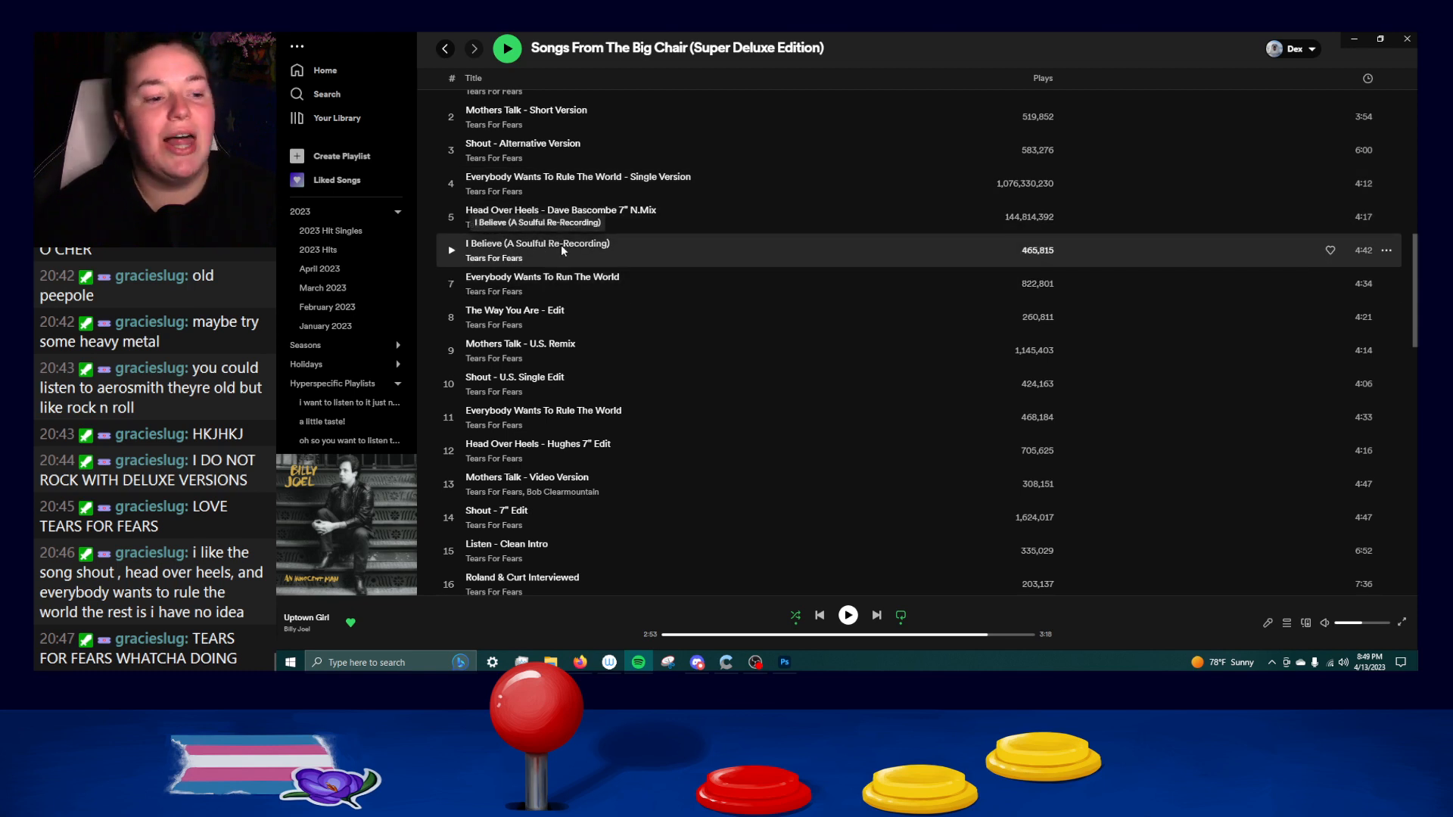
scroll(560, 244, down, 1)
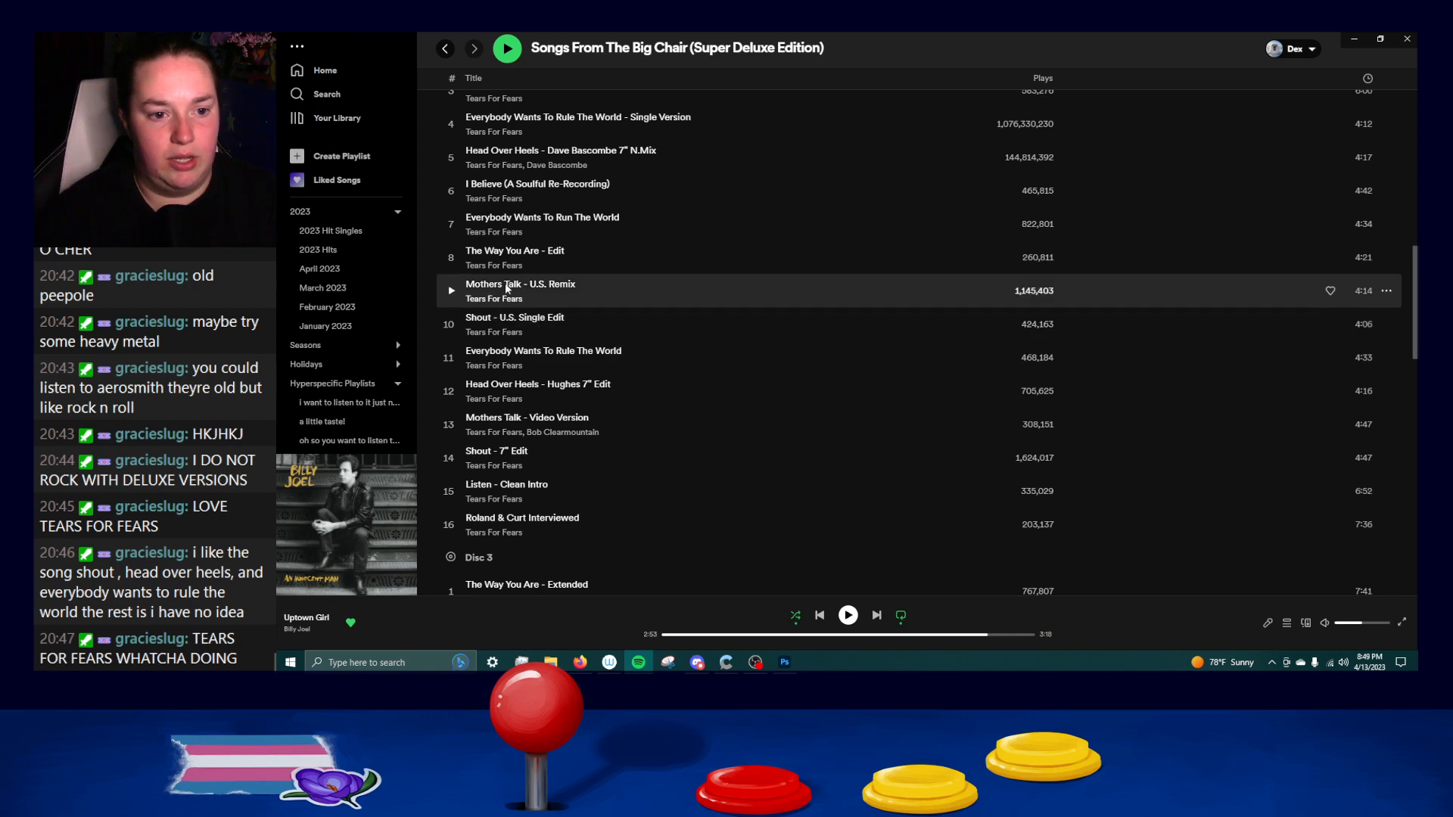
scroll(590, 303, down, 1)
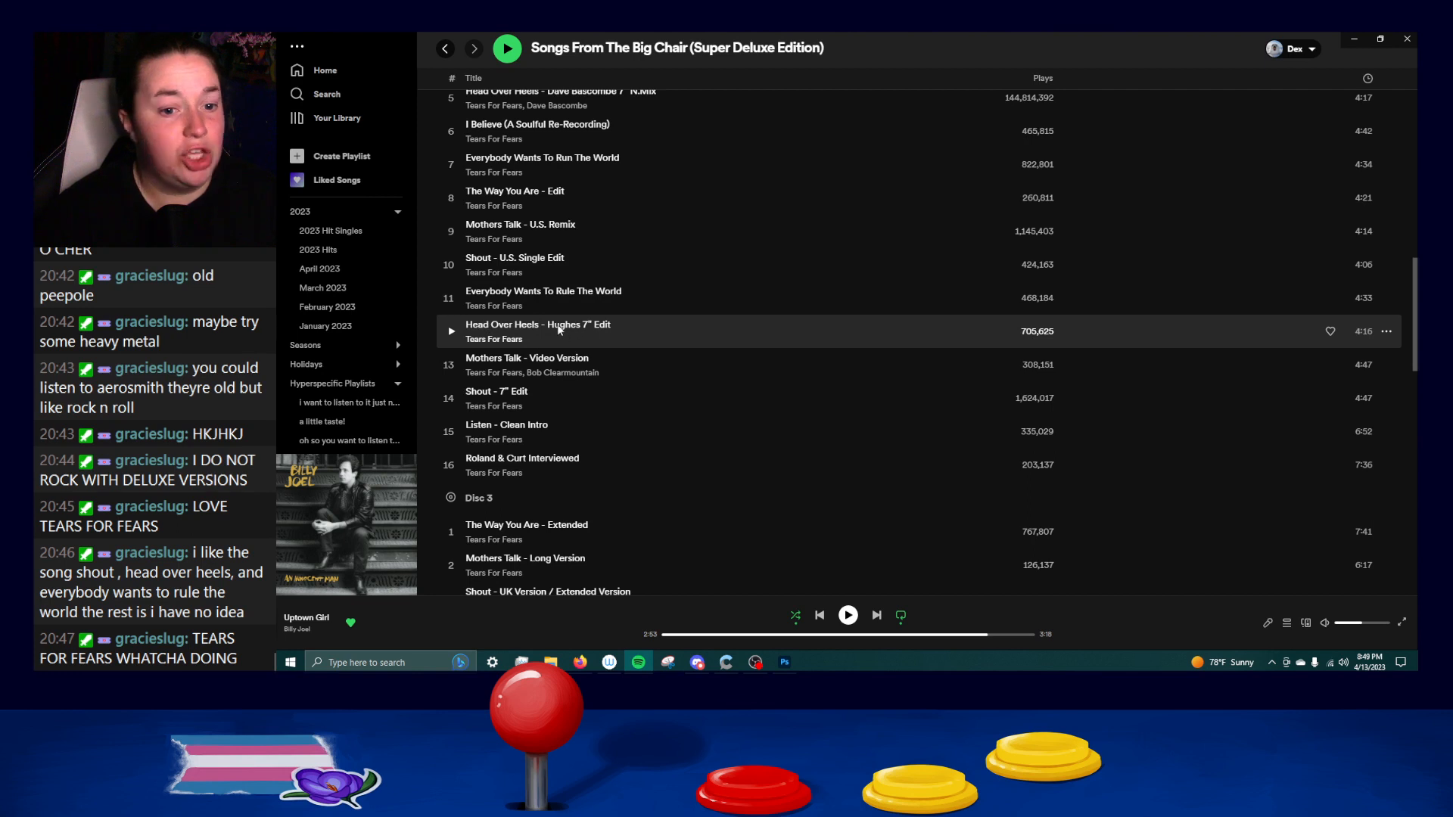
scroll(597, 325, down, 1)
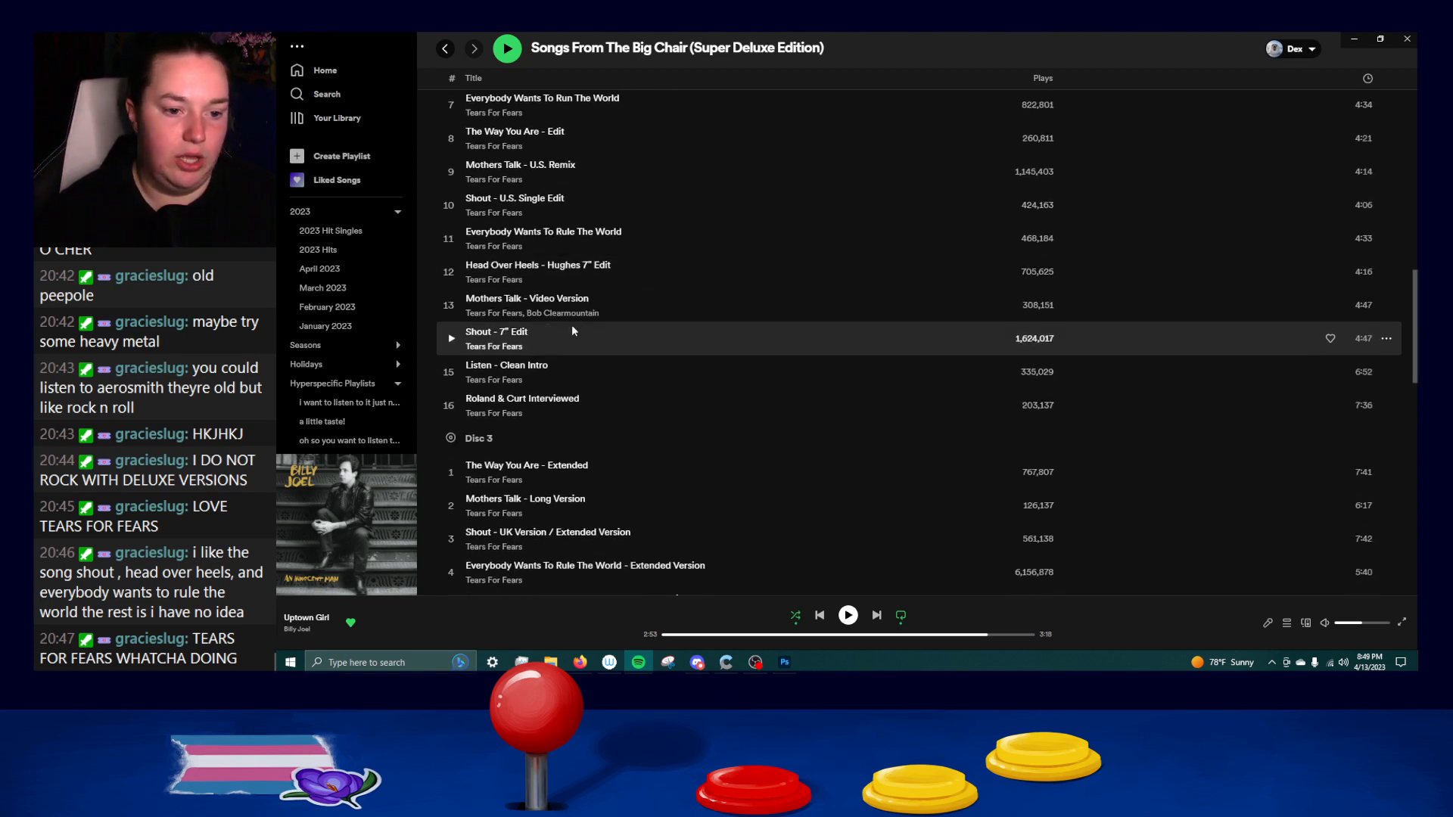
scroll(555, 342, down, 2)
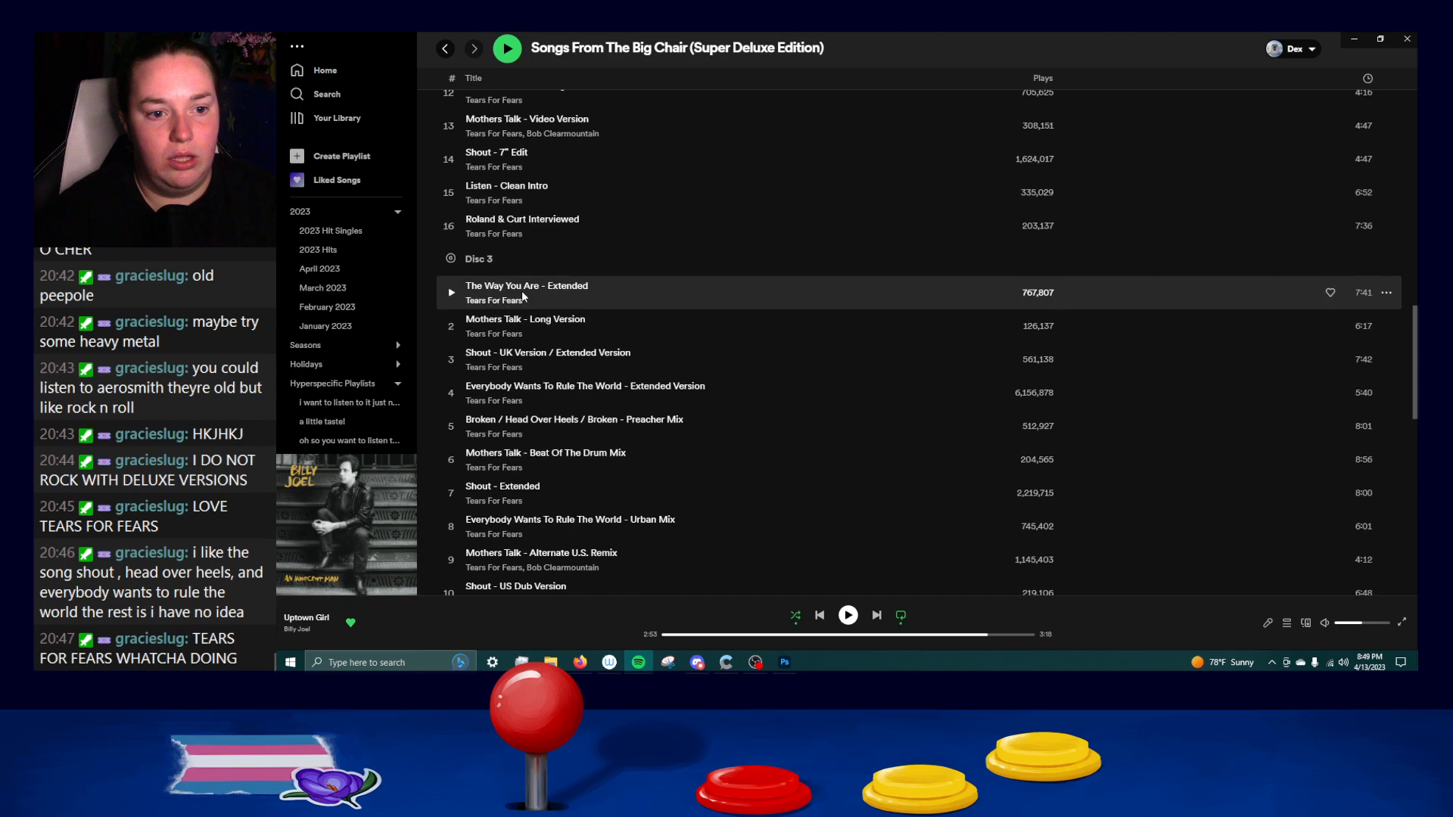
Examine the Super Deluxe Edition's Disc 3 extended mixes and Disc 4 live and demo tracks, and return to the album's header.
scroll(521, 292, down, 1)
scroll(521, 299, down, 2)
scroll(632, 285, up, 2)
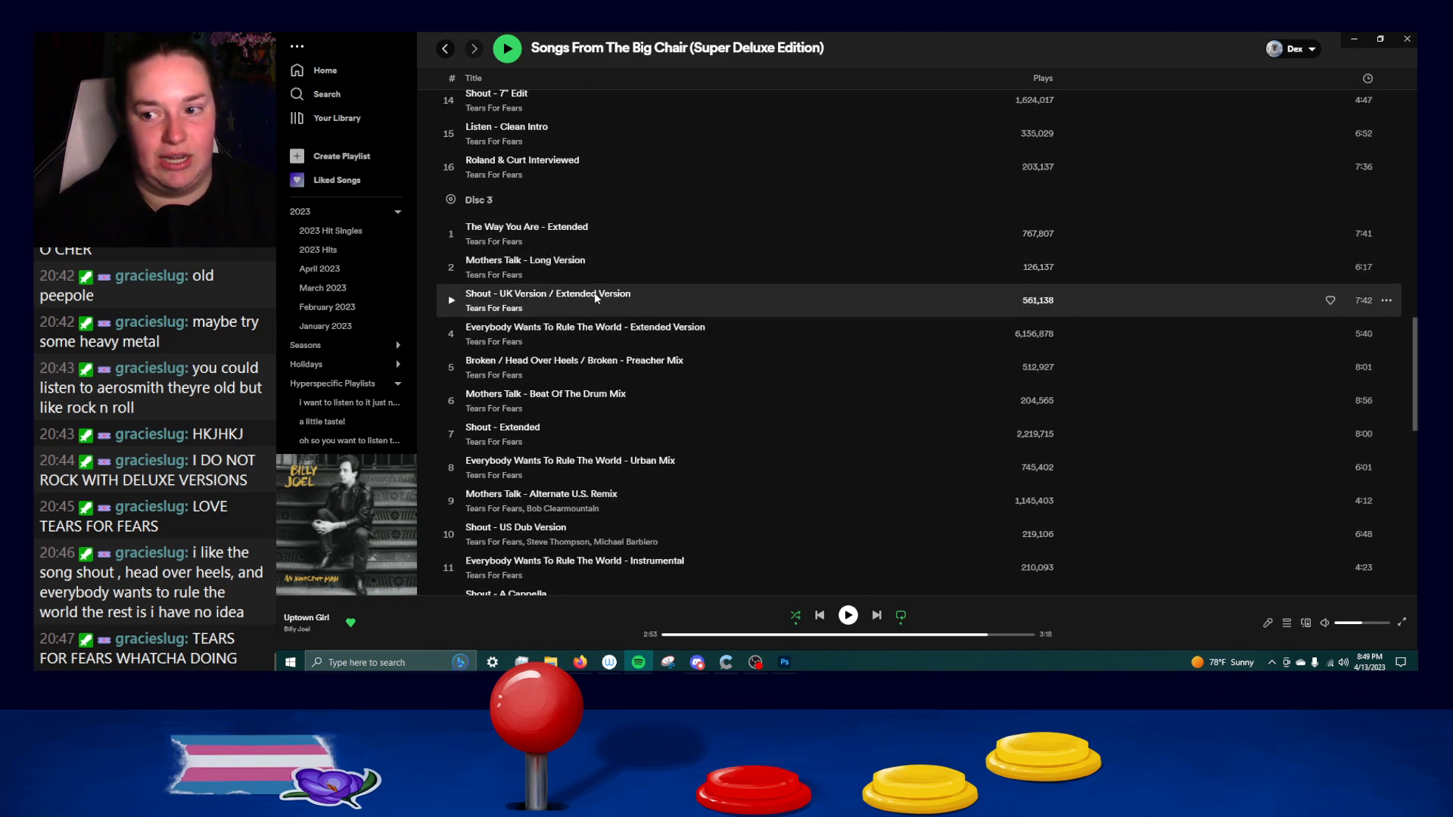
scroll(654, 302, down, 3)
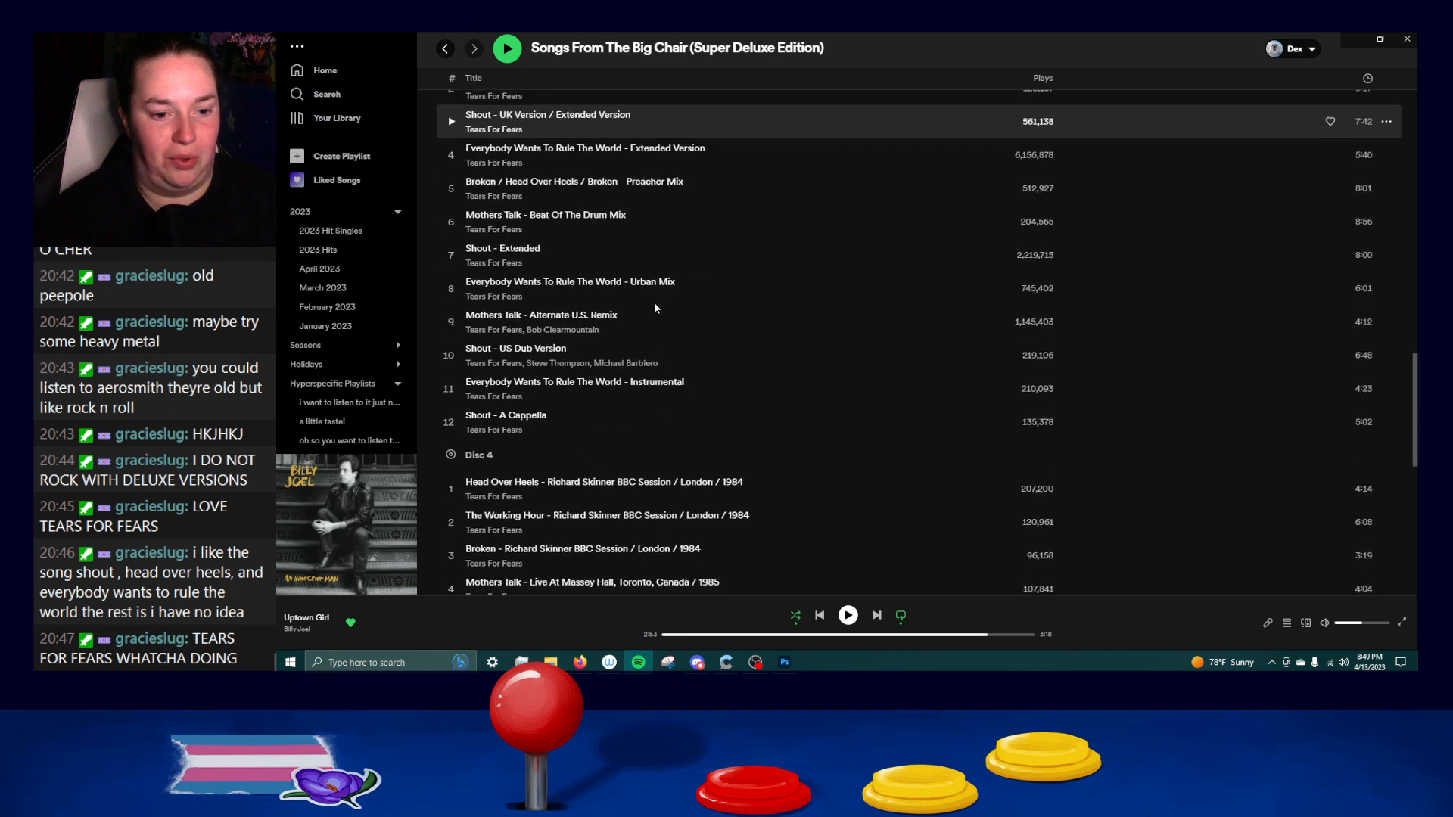
scroll(655, 308, down, 3)
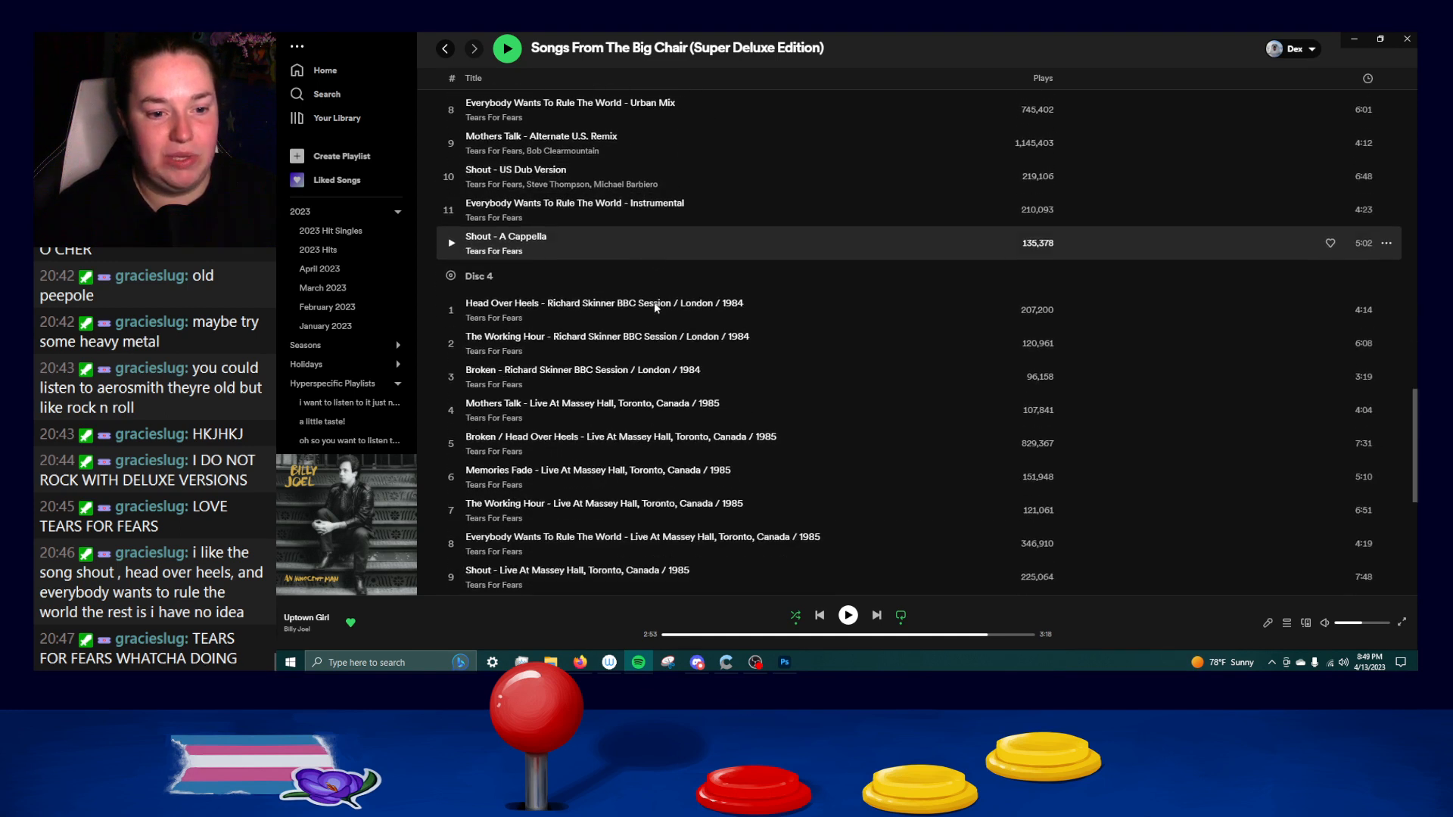
scroll(655, 306, down, 2)
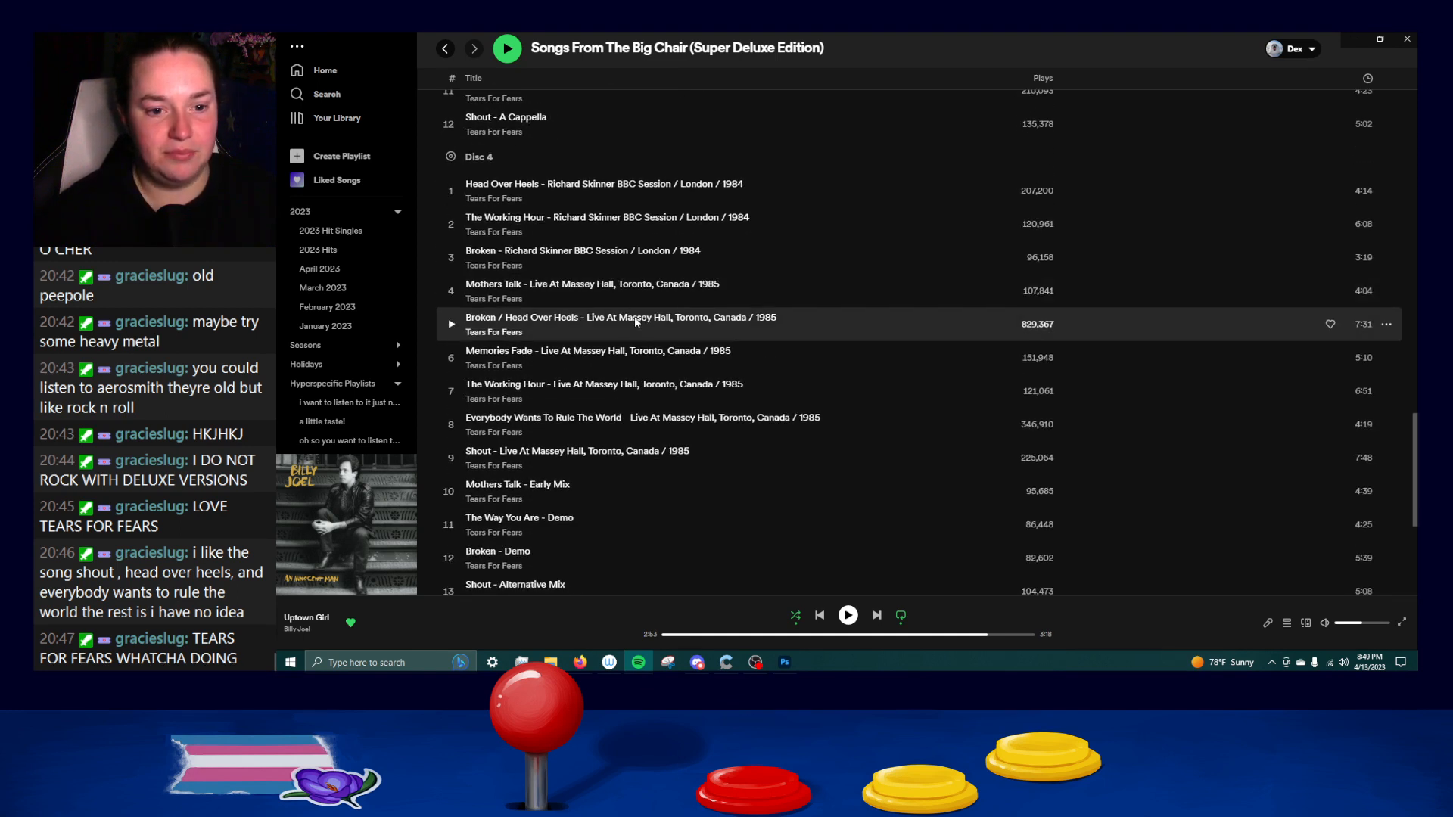
scroll(581, 382, down, 3)
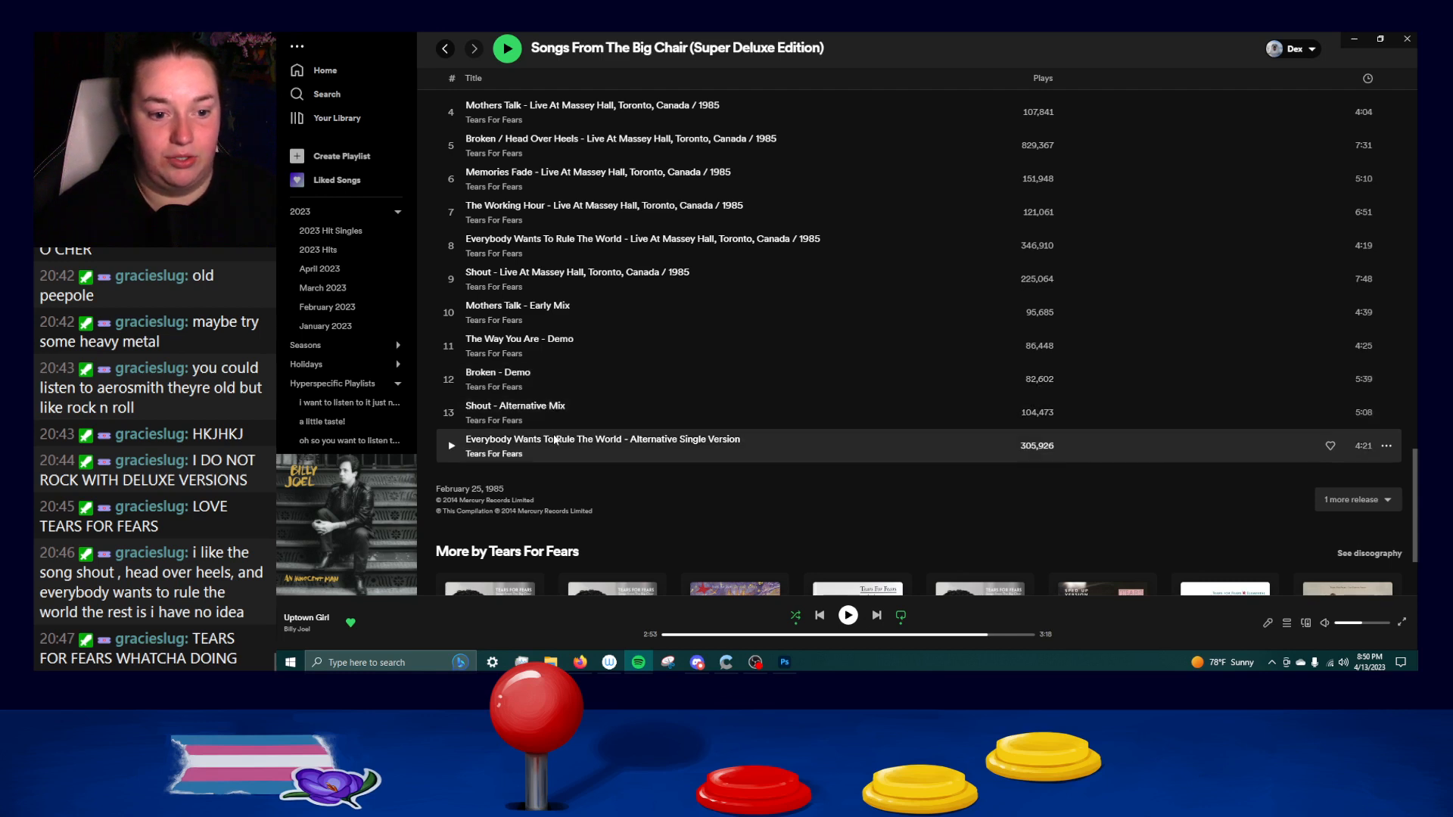
scroll(640, 507, up, 10)
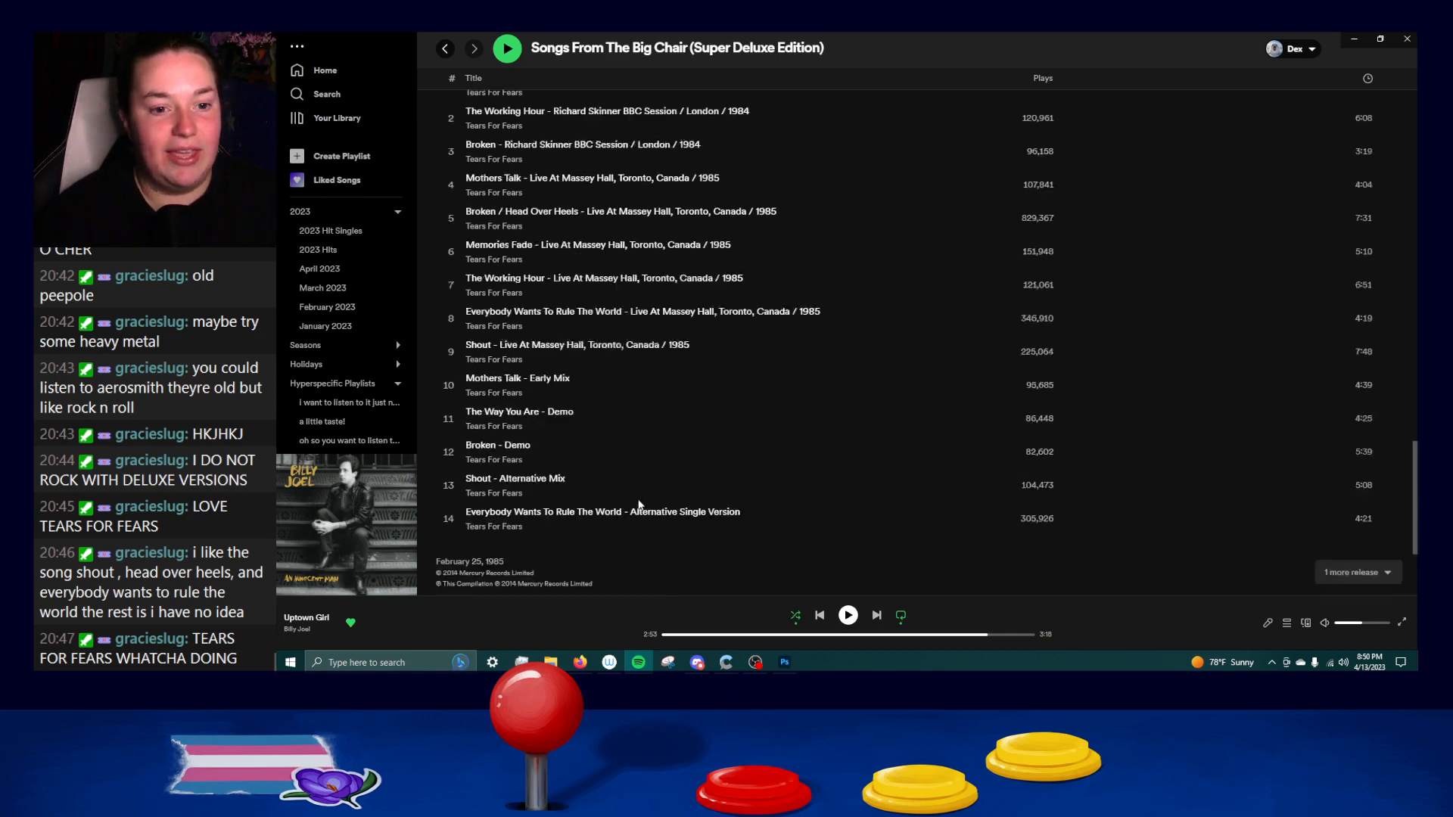
scroll(592, 285, up, 12)
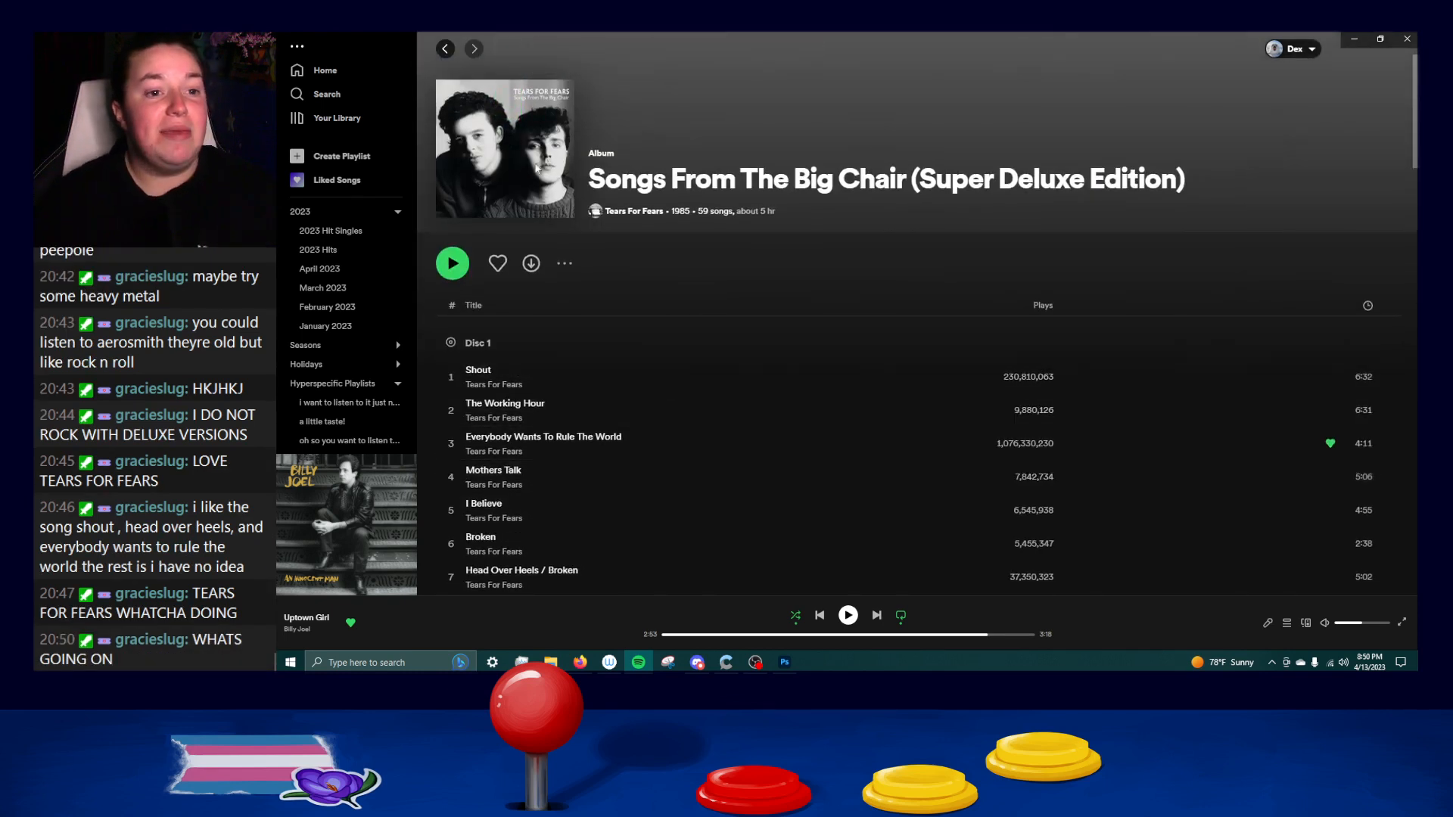
Go back to the search results, open the fourth Songs From The Big Chair release under Albums, and skim its whole track list.
click(445, 48)
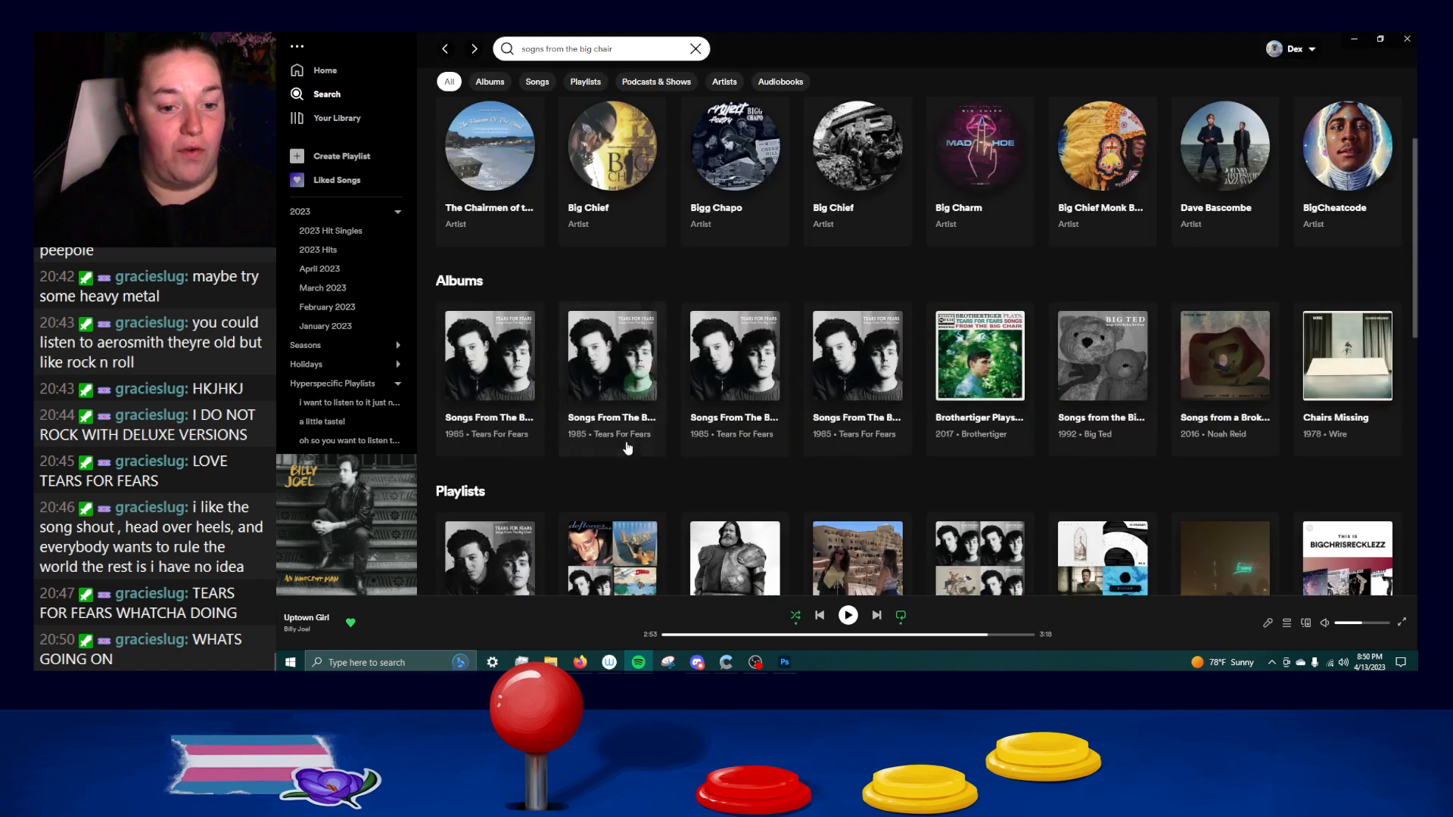
click(852, 393)
scroll(726, 379, down, 10)
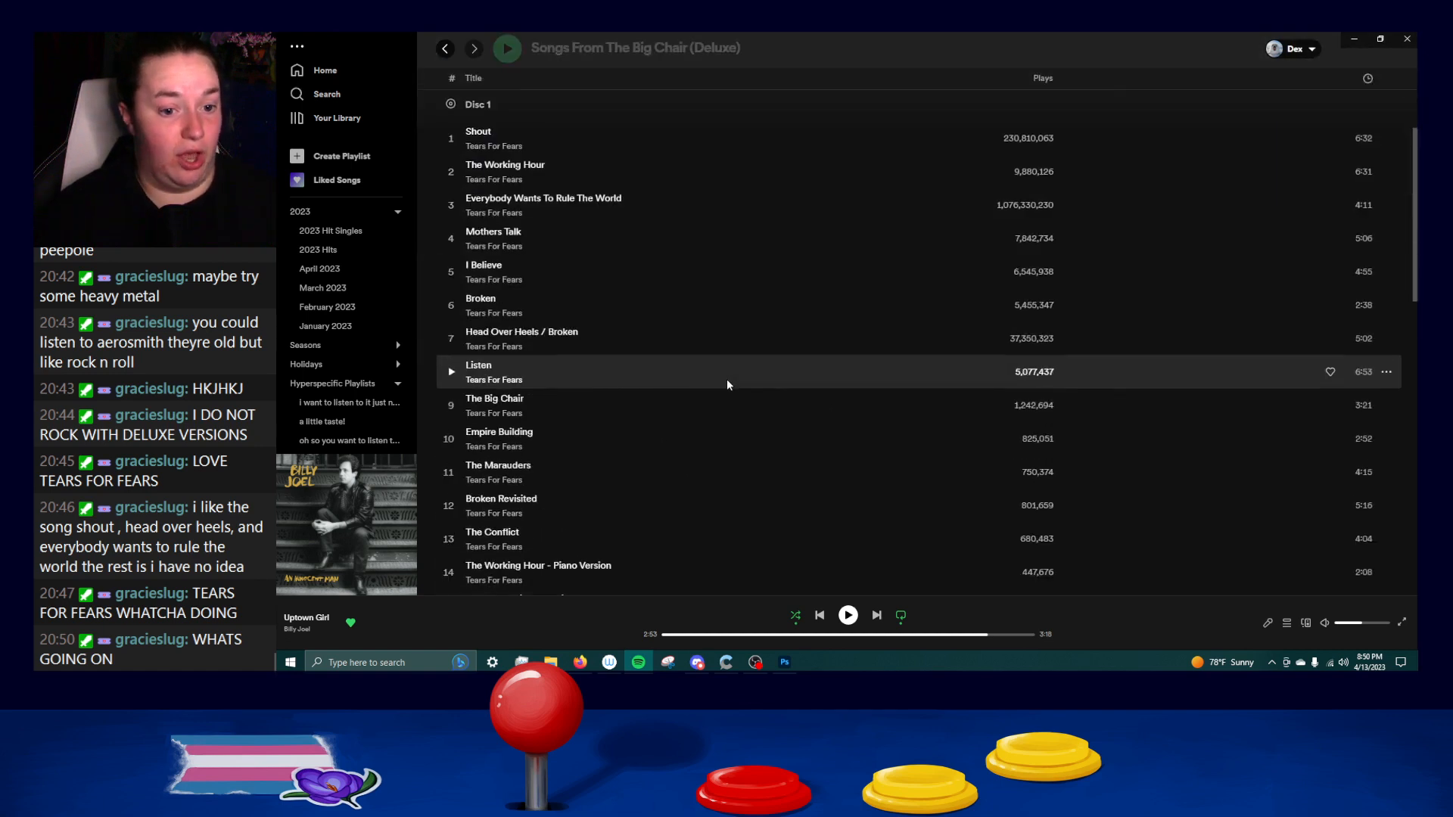
scroll(710, 371, down, 5)
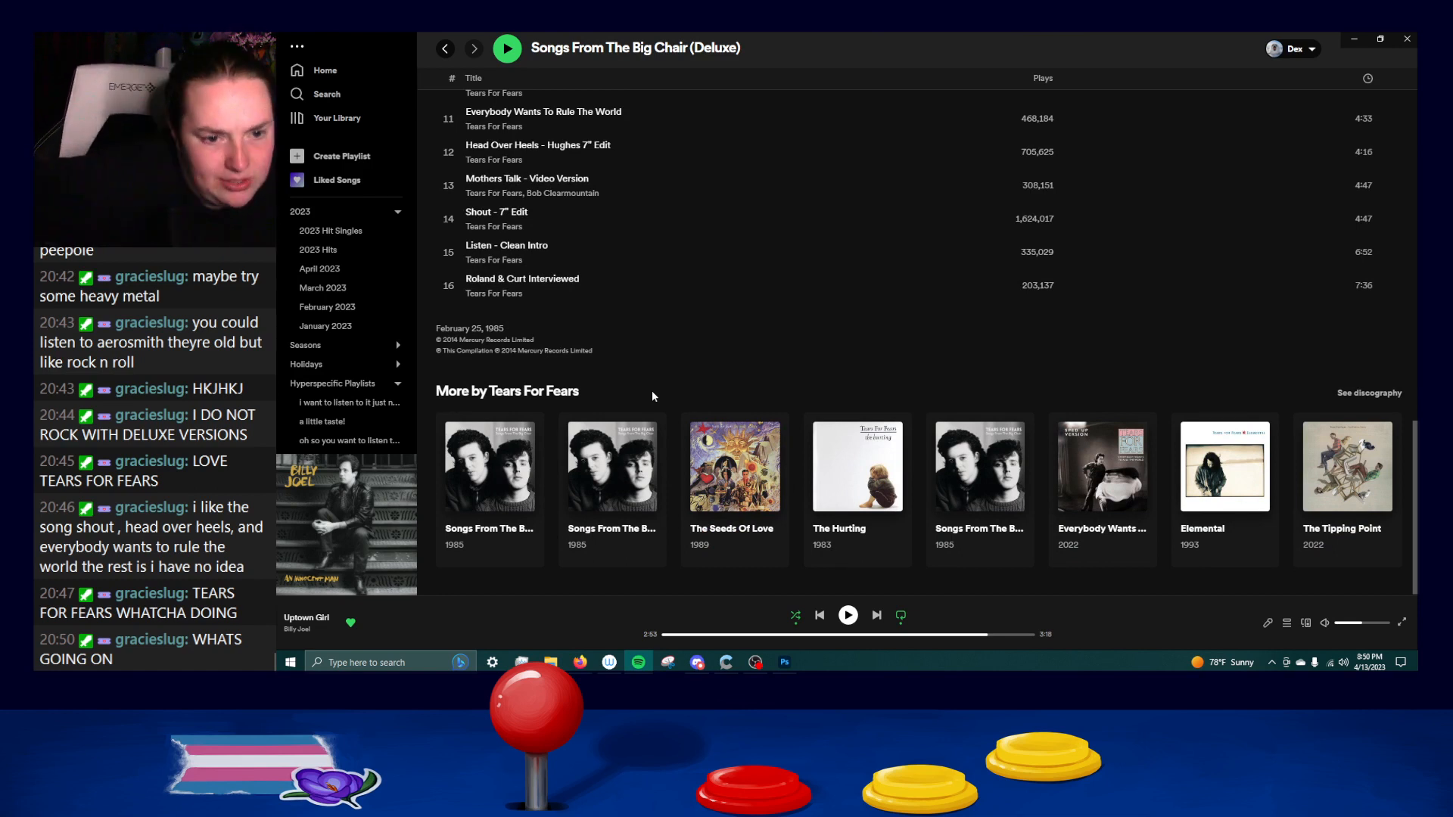
scroll(652, 390, up, 5)
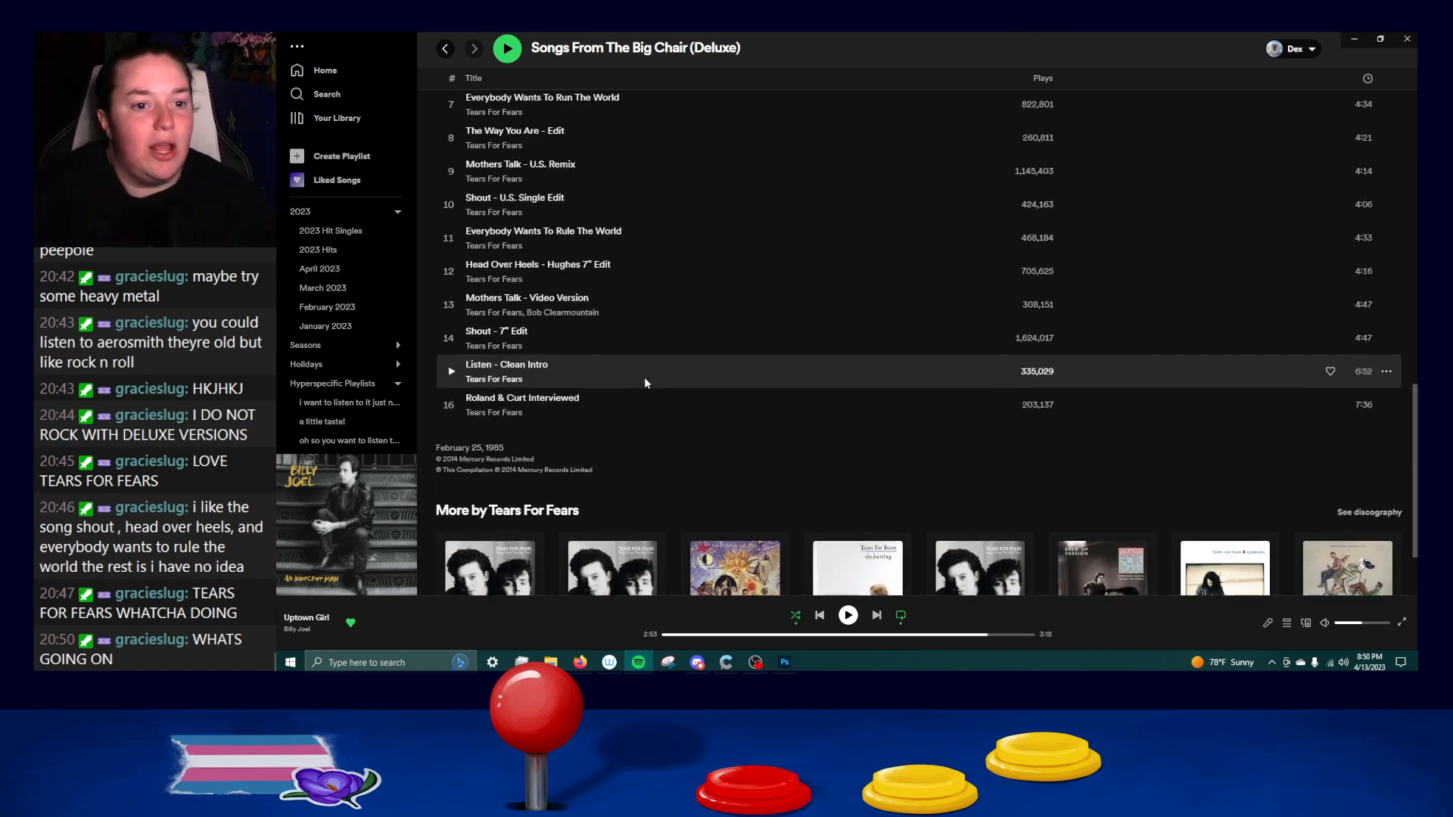
scroll(690, 316, up, 3)
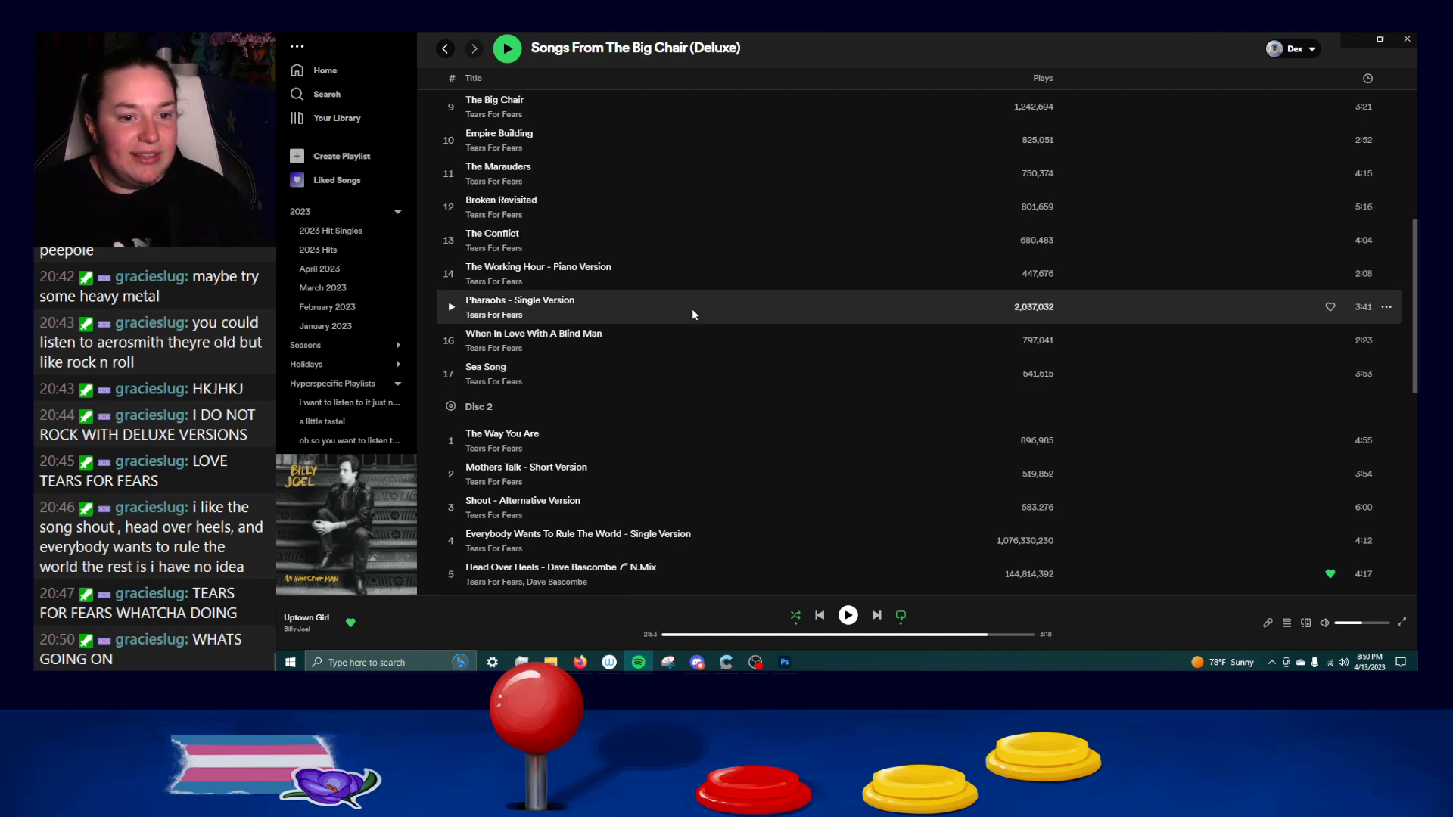
scroll(684, 289, up, 5)
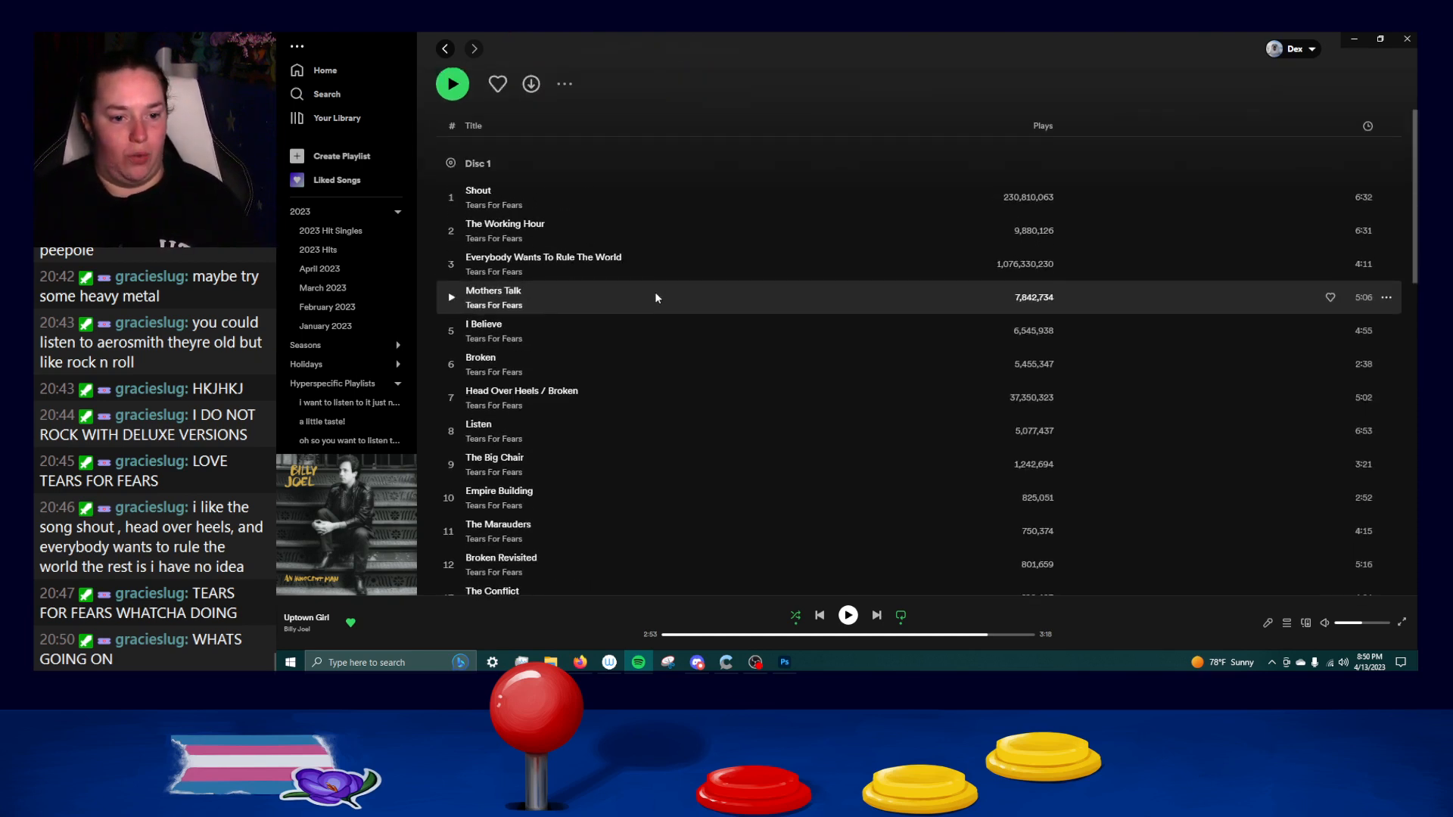
Compare the Deluxe release's Disc 1 songs with the alternate versions on its Disc 2.
scroll(609, 360, down, 3)
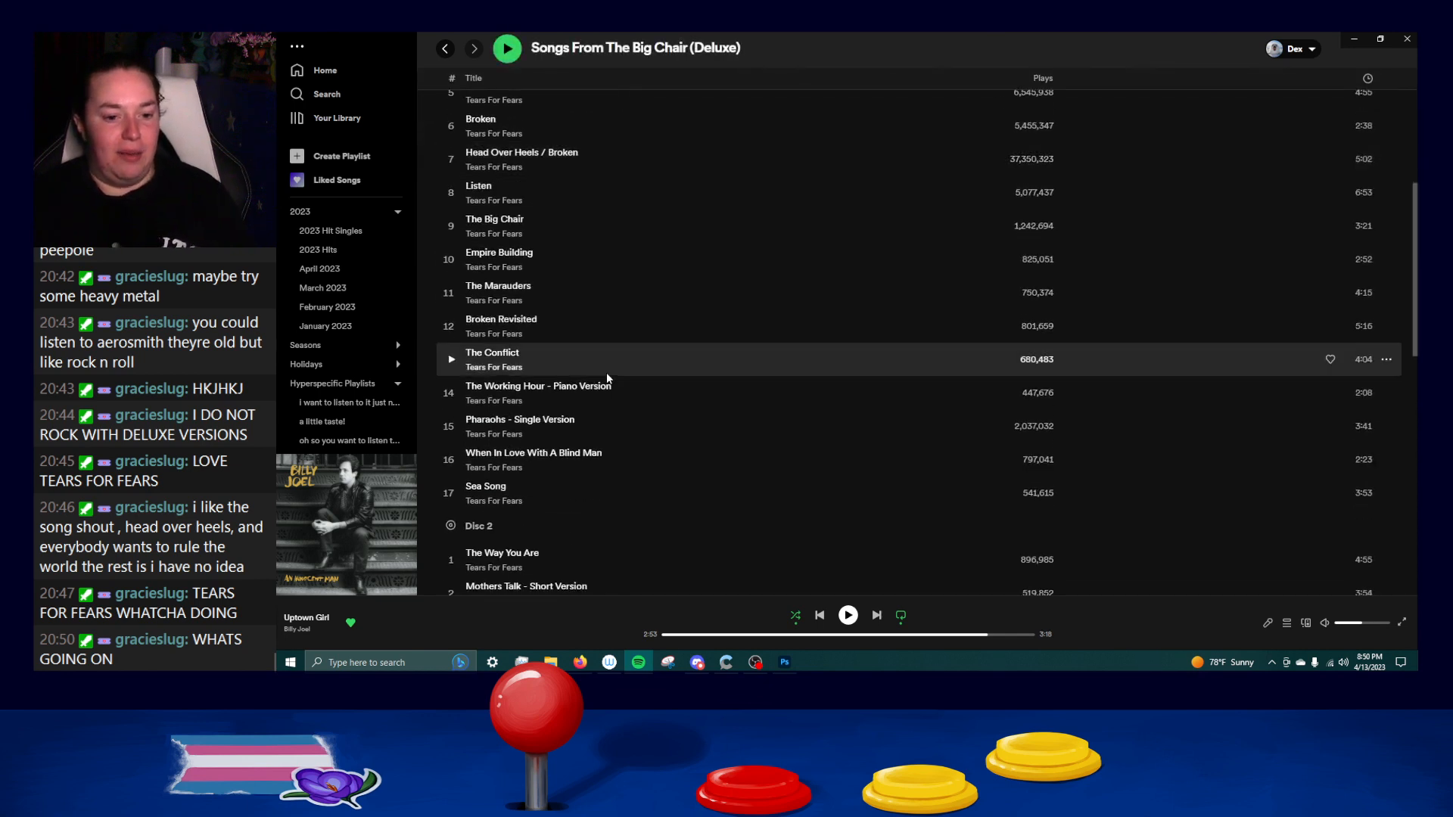
scroll(536, 464, up, 4)
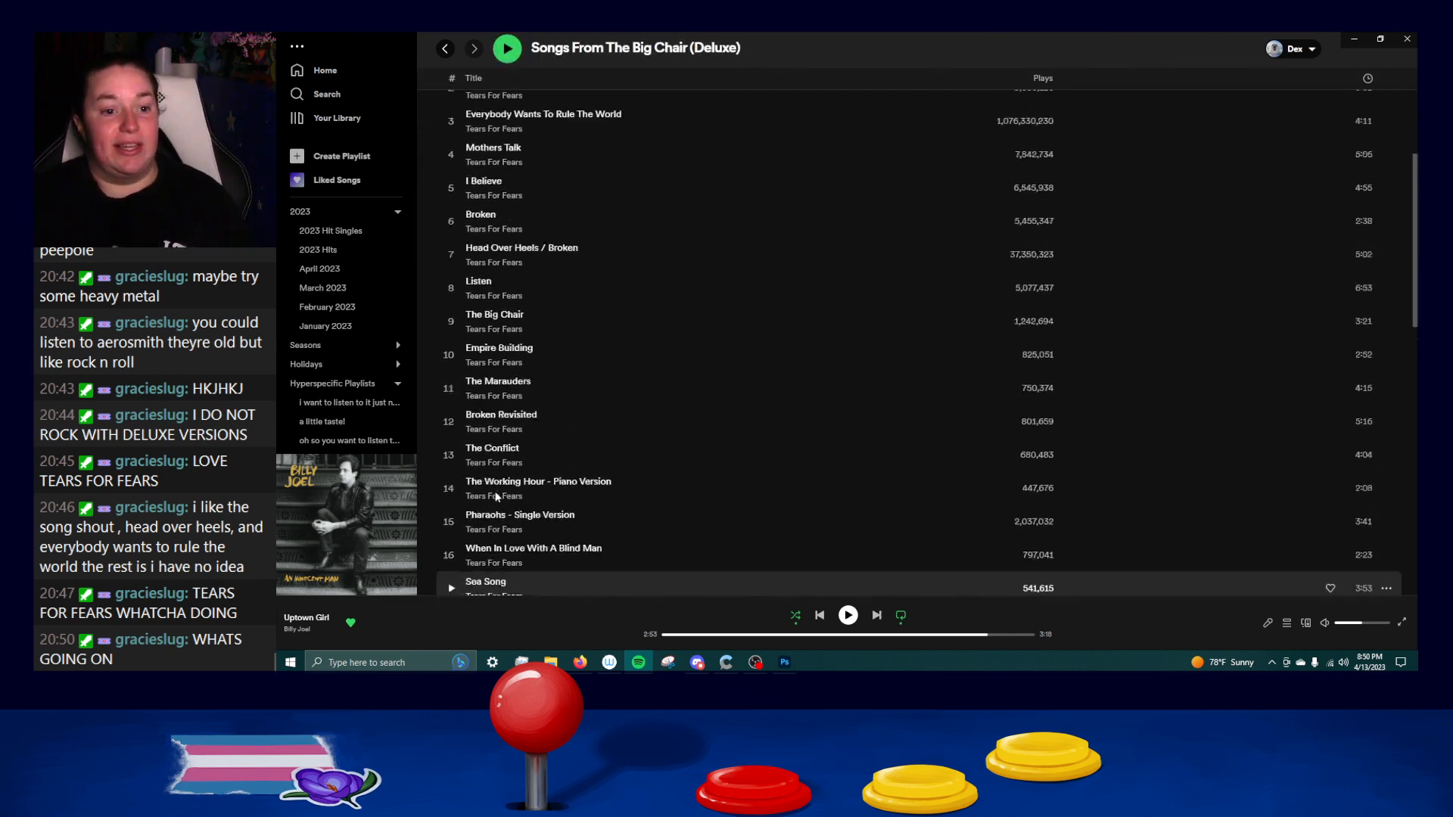
scroll(536, 466, down, 6)
scroll(536, 469, down, 2)
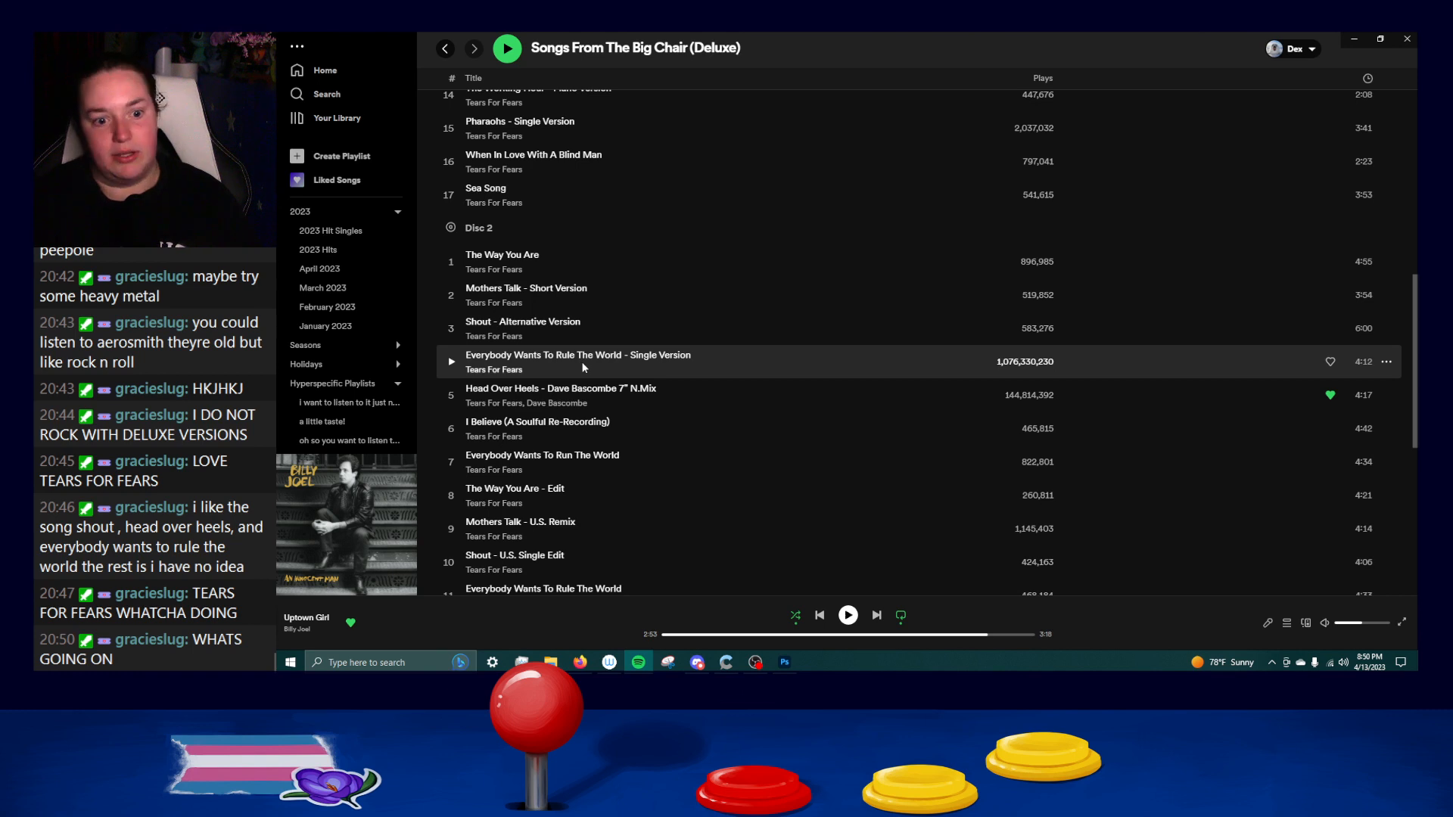
scroll(583, 368, down, 2)
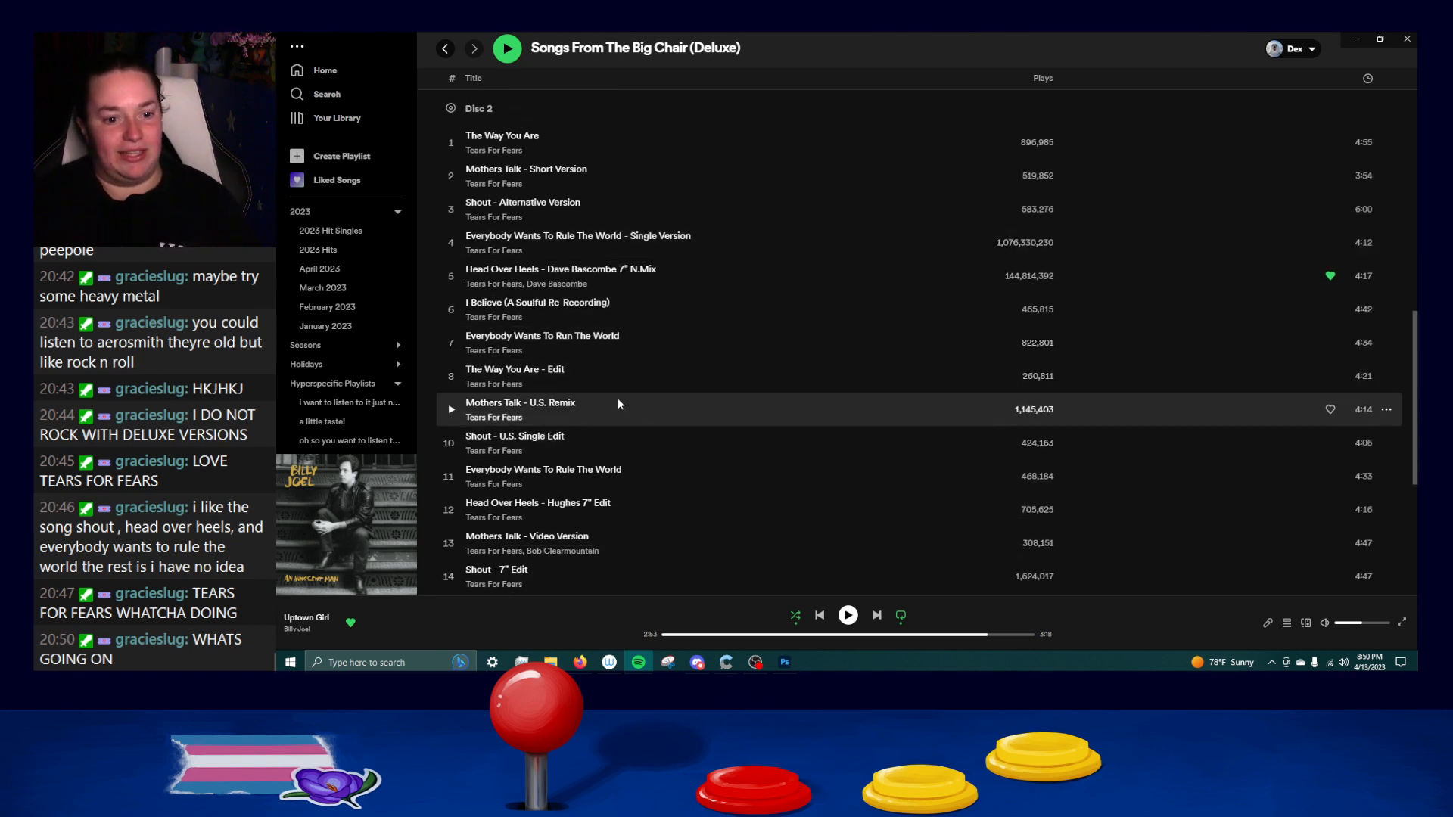
scroll(617, 404, down, 3)
Return to the search results and open the Tears For Fears artist page from the first listed album.
click(444, 49)
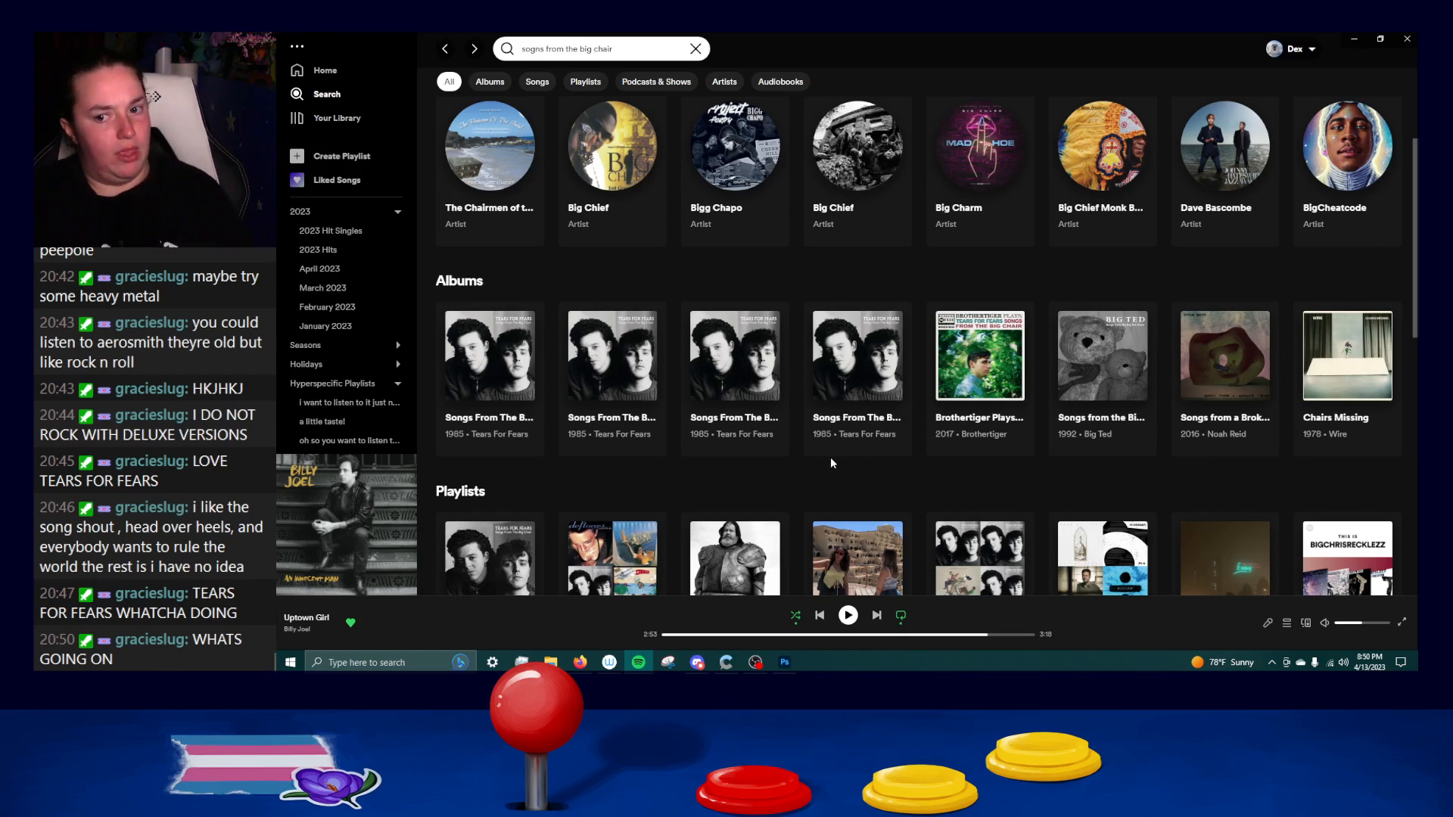
scroll(836, 460, down, 2)
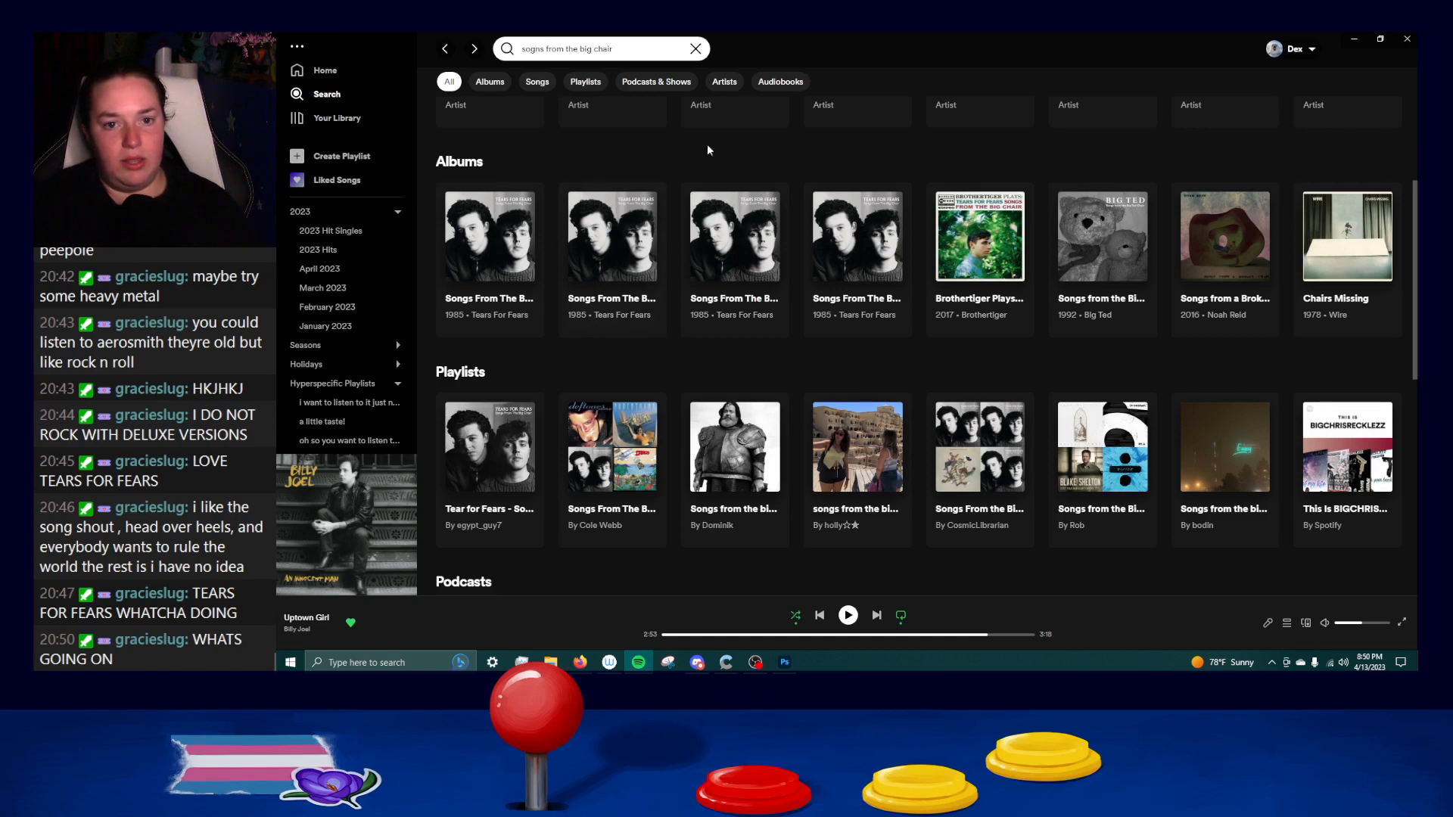
scroll(675, 329, up, 3)
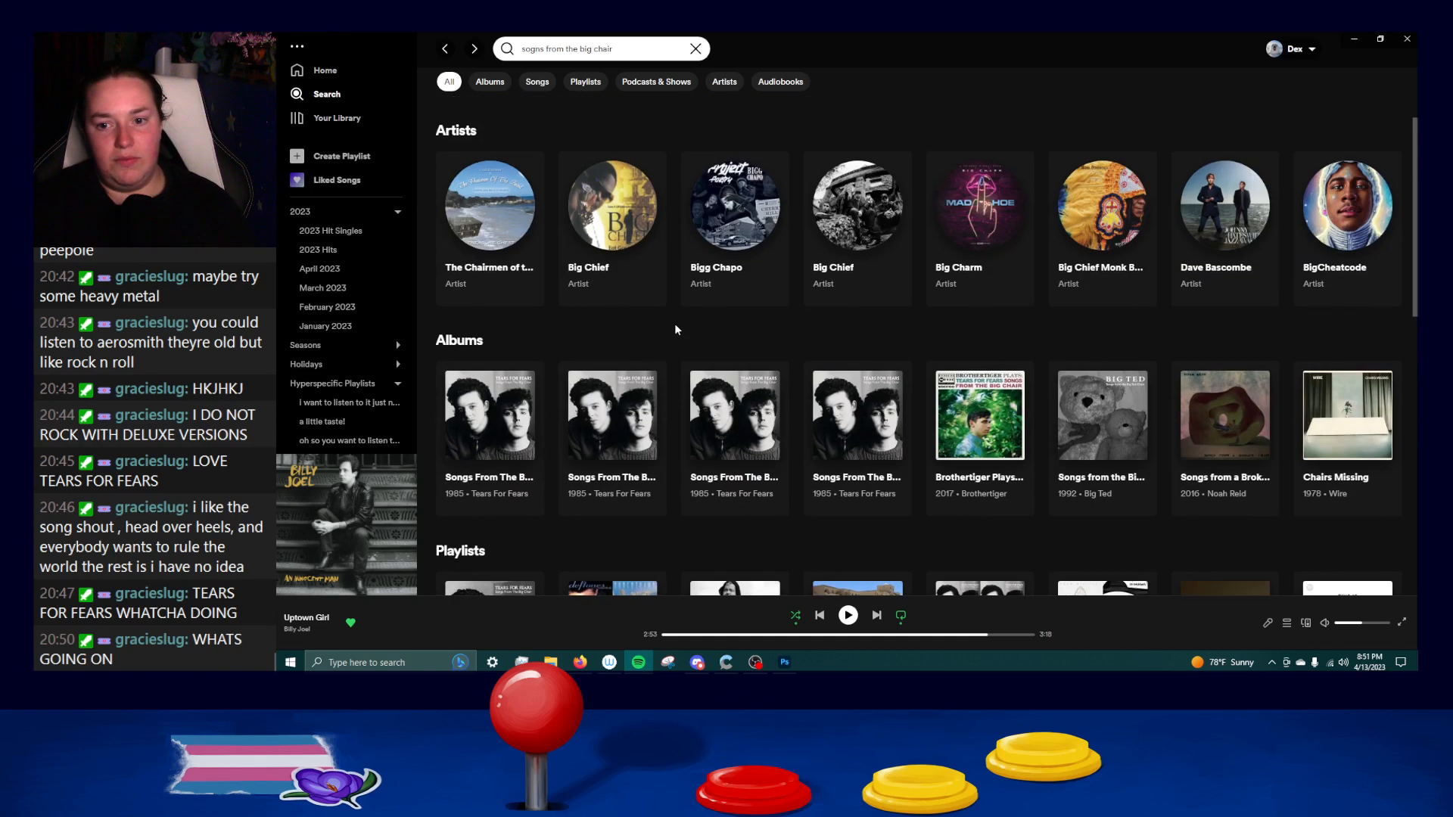
click(493, 494)
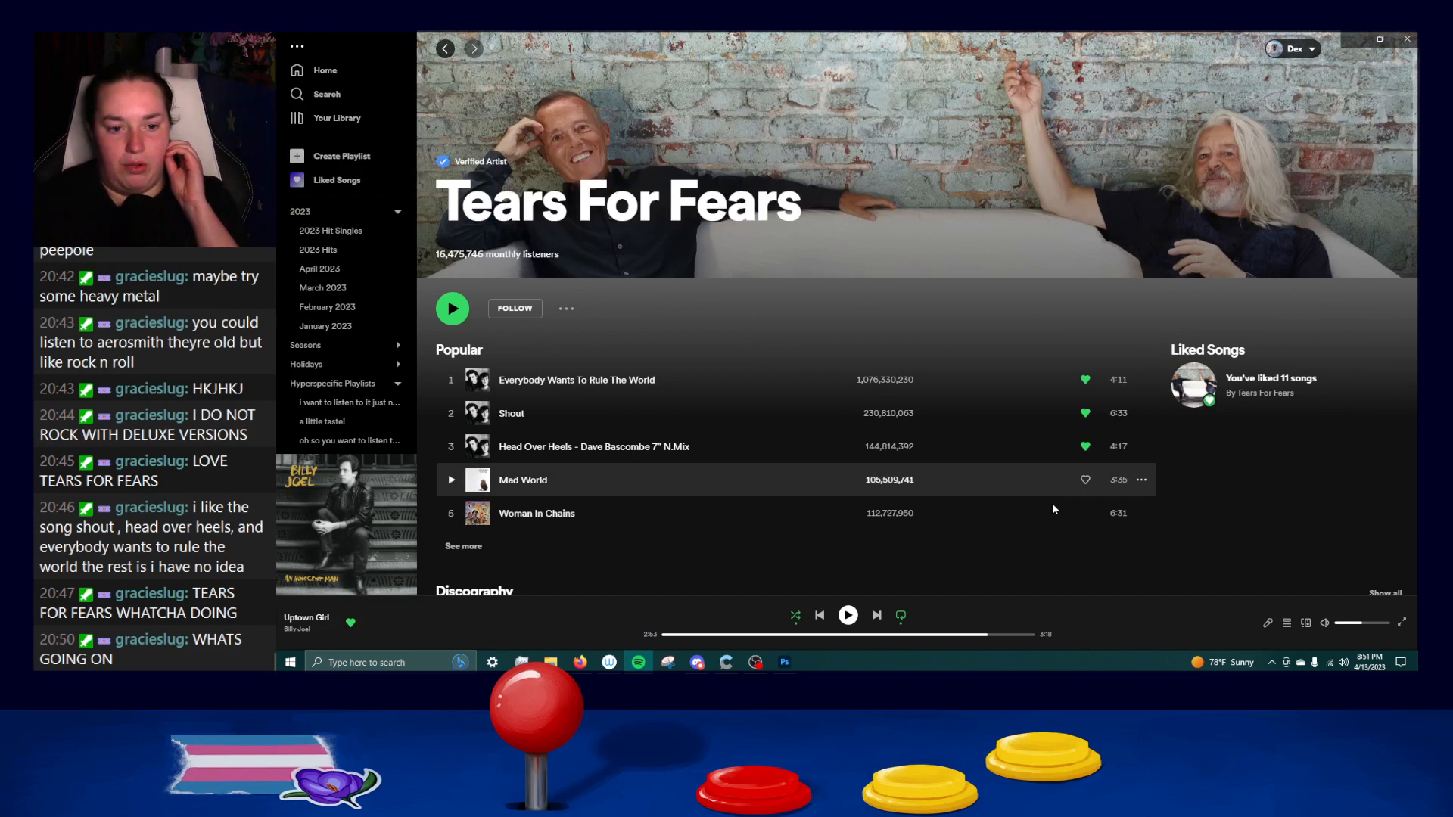
Look through the popular releases in the Tears For Fears discography and open the 1983 album The Hurting.
scroll(1048, 497, down, 2)
scroll(1019, 480, down, 2)
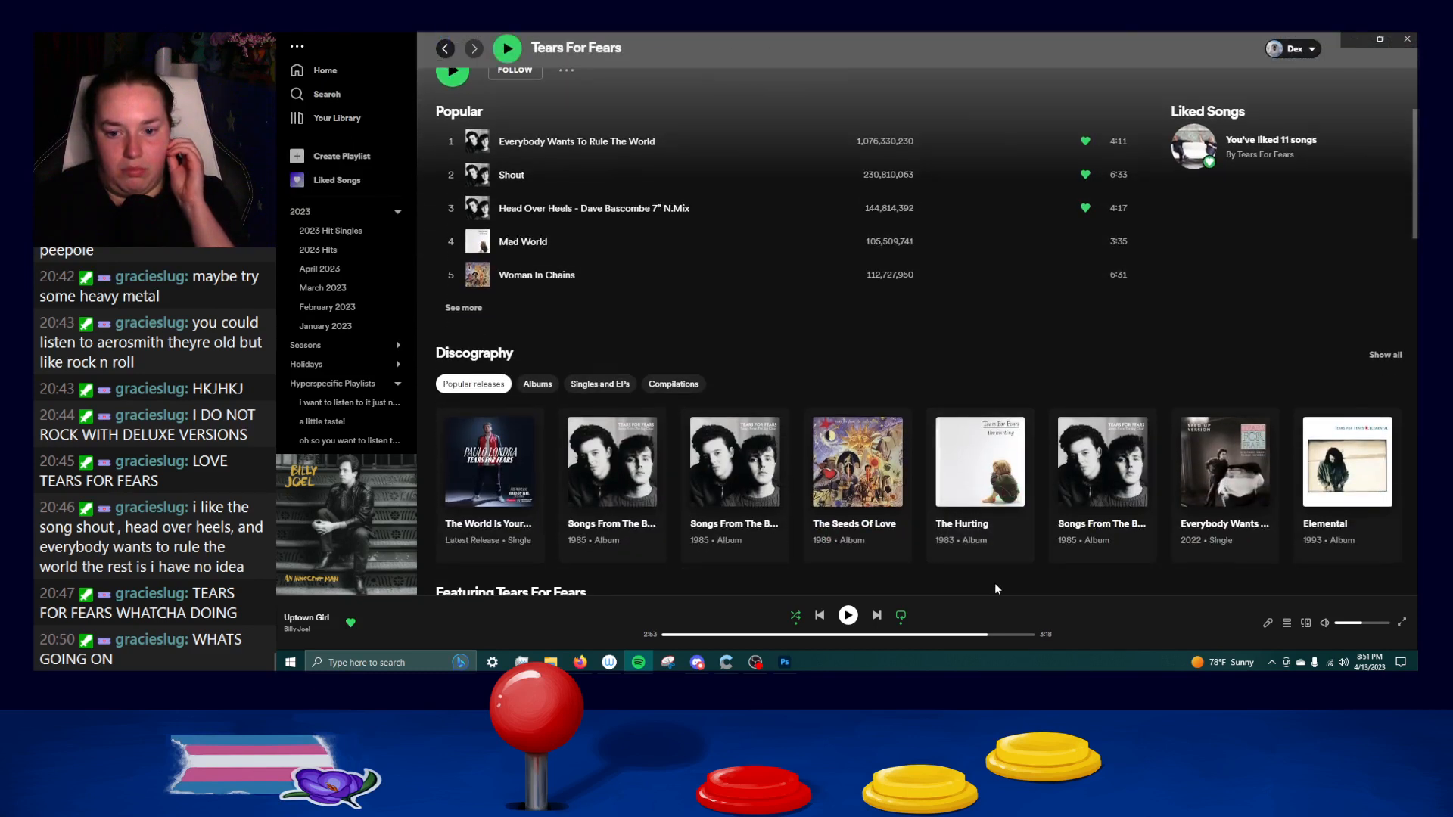
scroll(984, 469, down, 2)
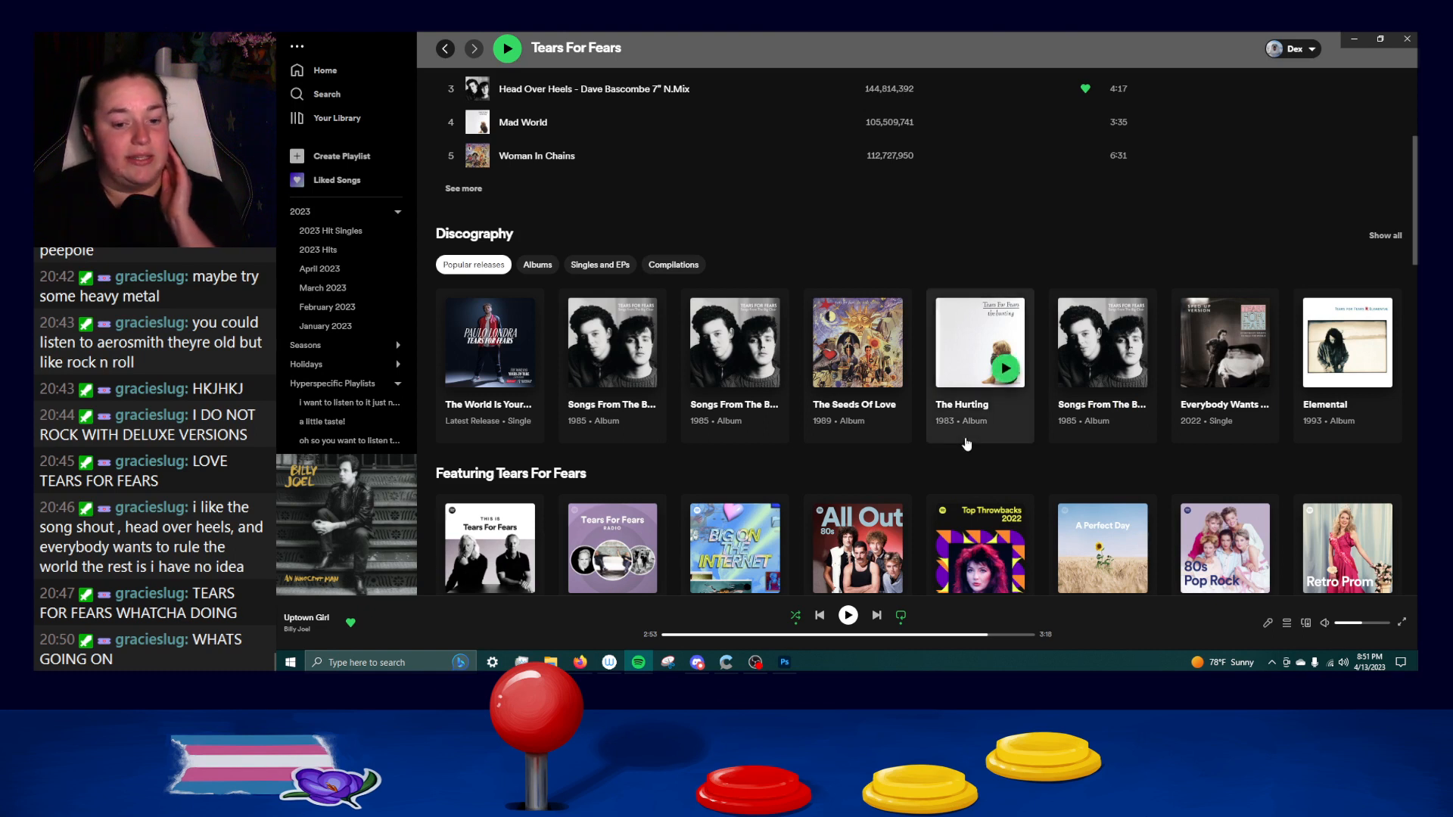
scroll(967, 444, down, 1)
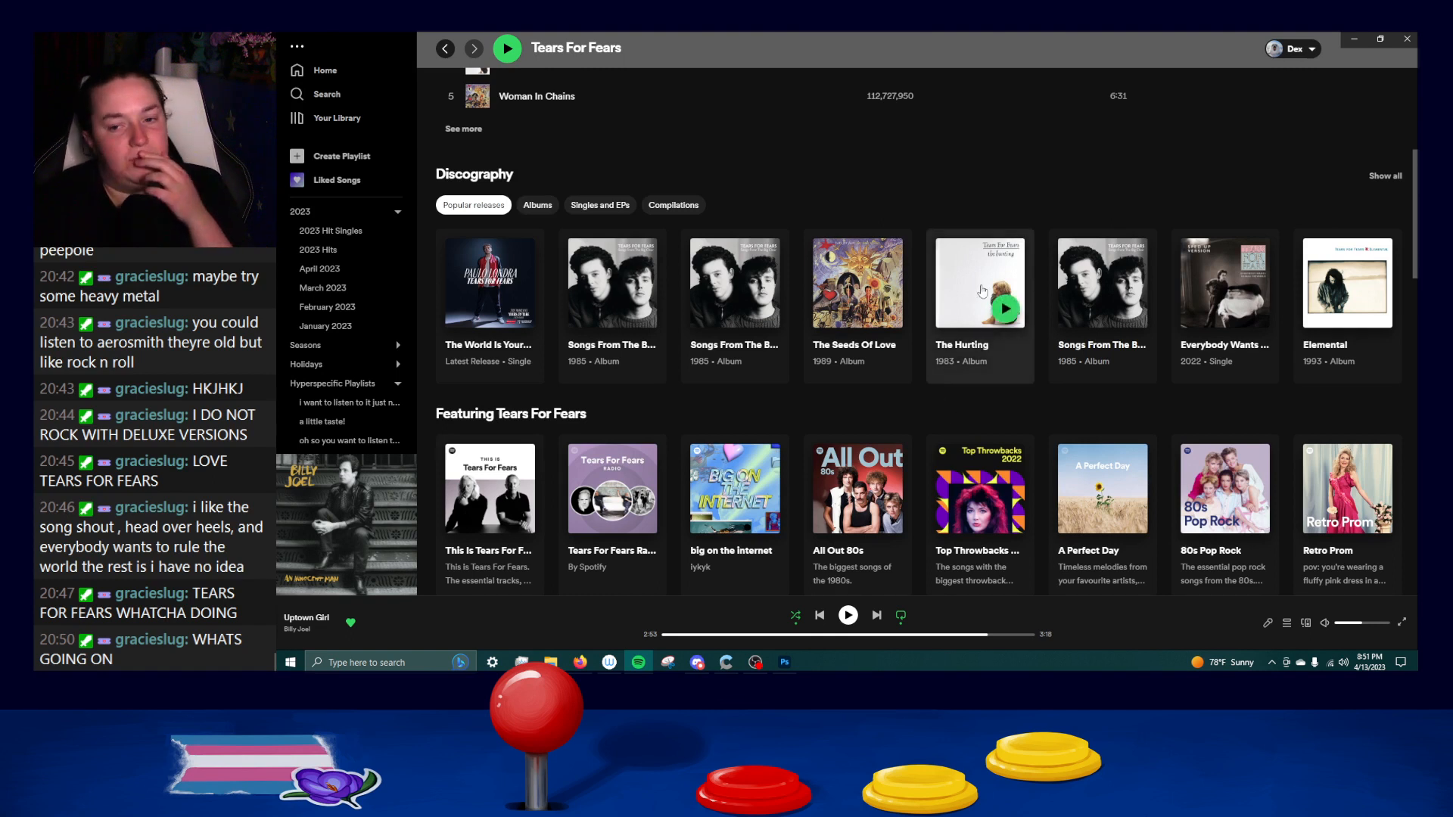
click(975, 287)
Review the track list of The Hurting from the title song down to Change - Extended Version.
scroll(742, 325, down, 5)
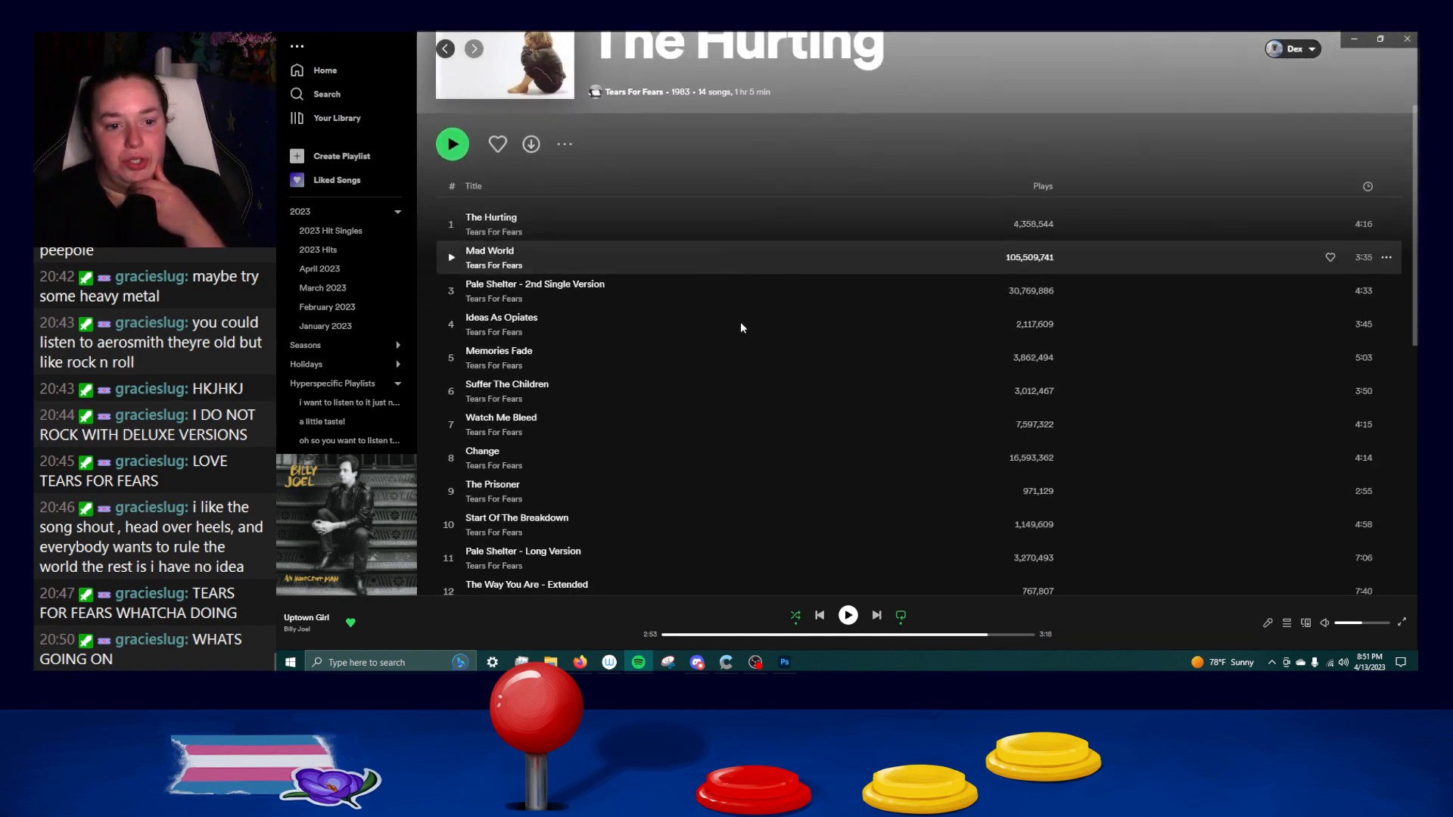
scroll(740, 326, up, 5)
scroll(742, 327, down, 3)
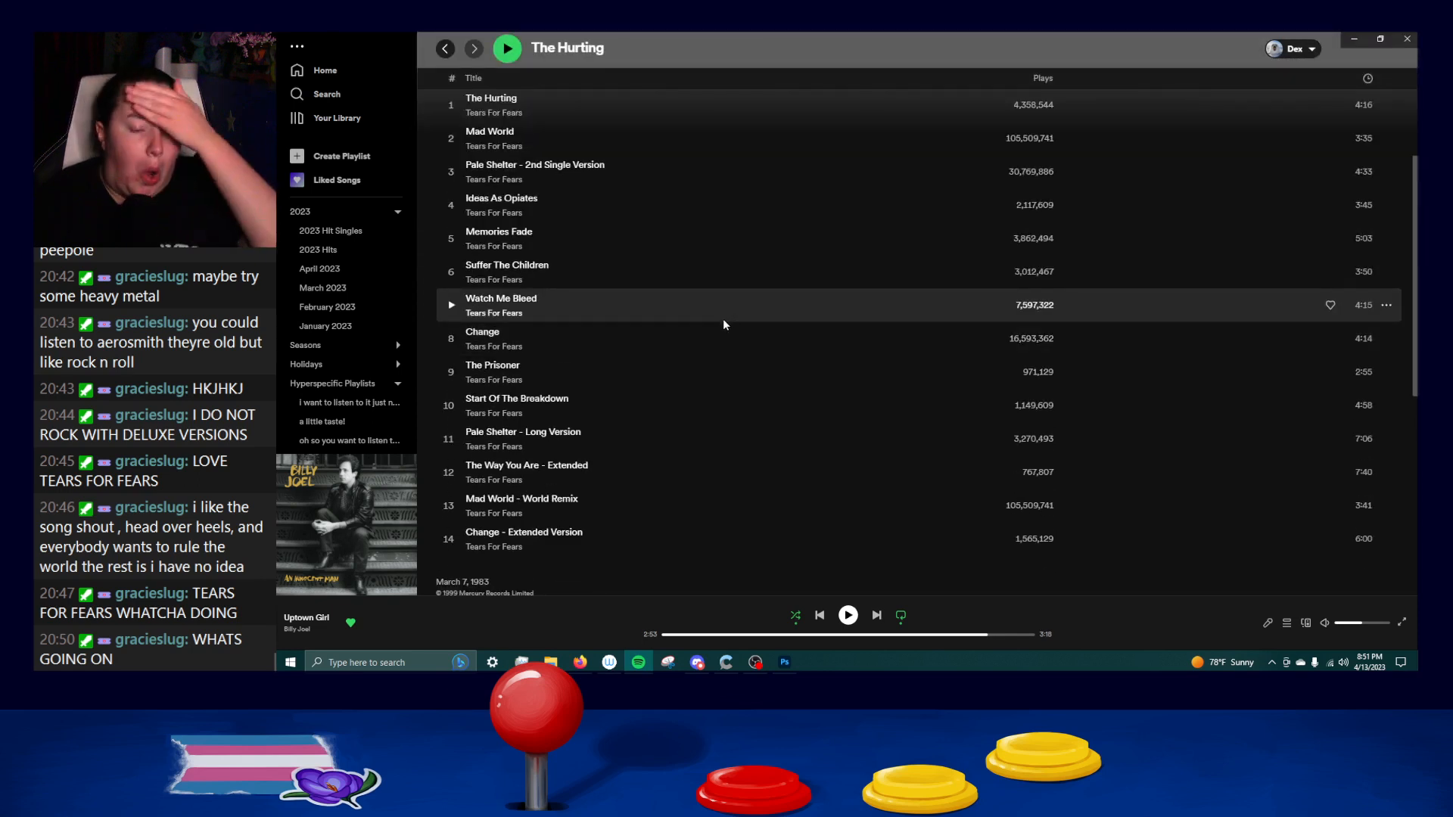
scroll(616, 451, up, 3)
scroll(618, 448, down, 1)
scroll(617, 448, down, 2)
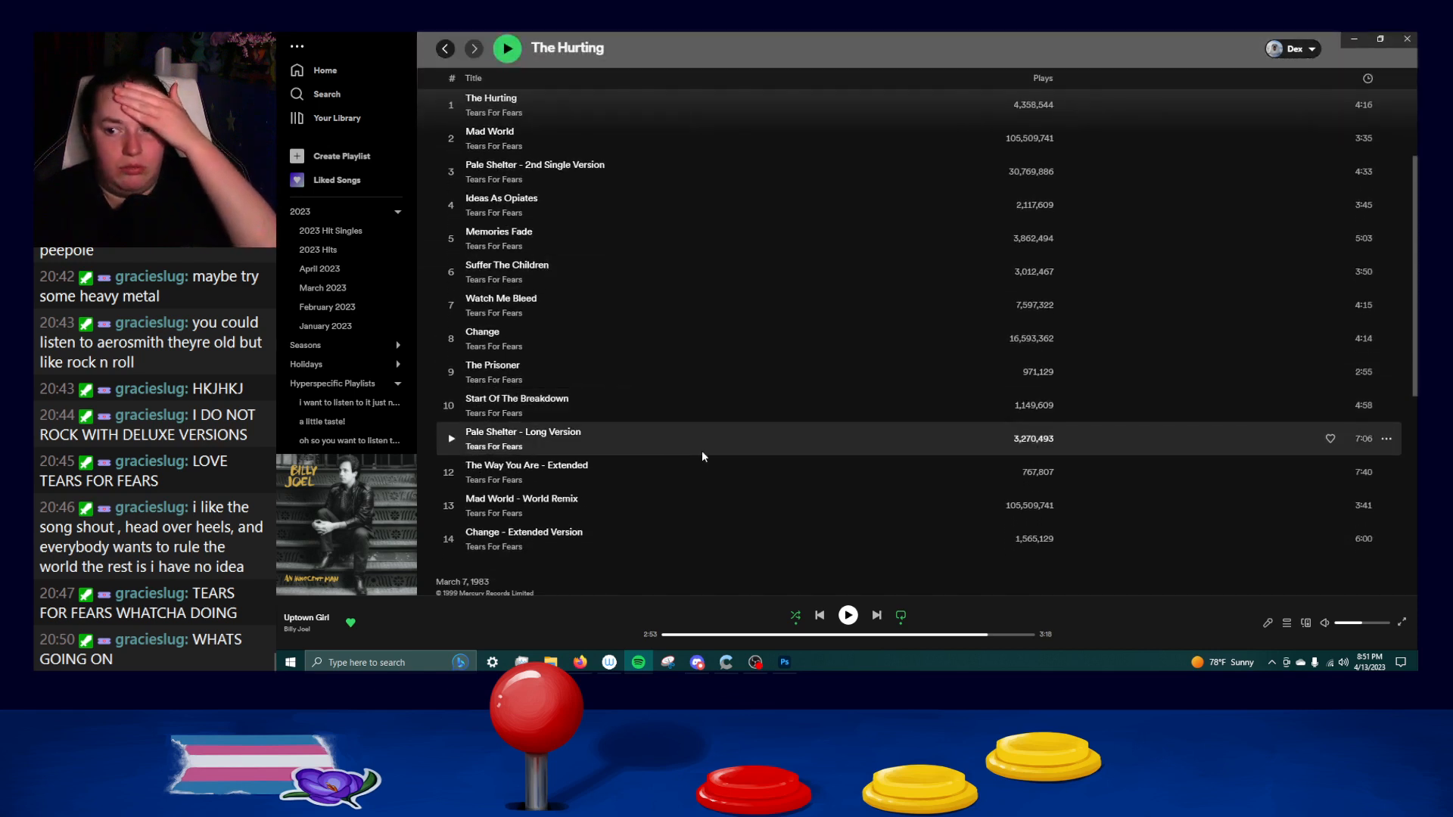
Check the More by Tears For Fears section below the track list and select The Hurting there.
scroll(984, 348, up, 2)
scroll(878, 475, down, 2)
scroll(878, 482, down, 6)
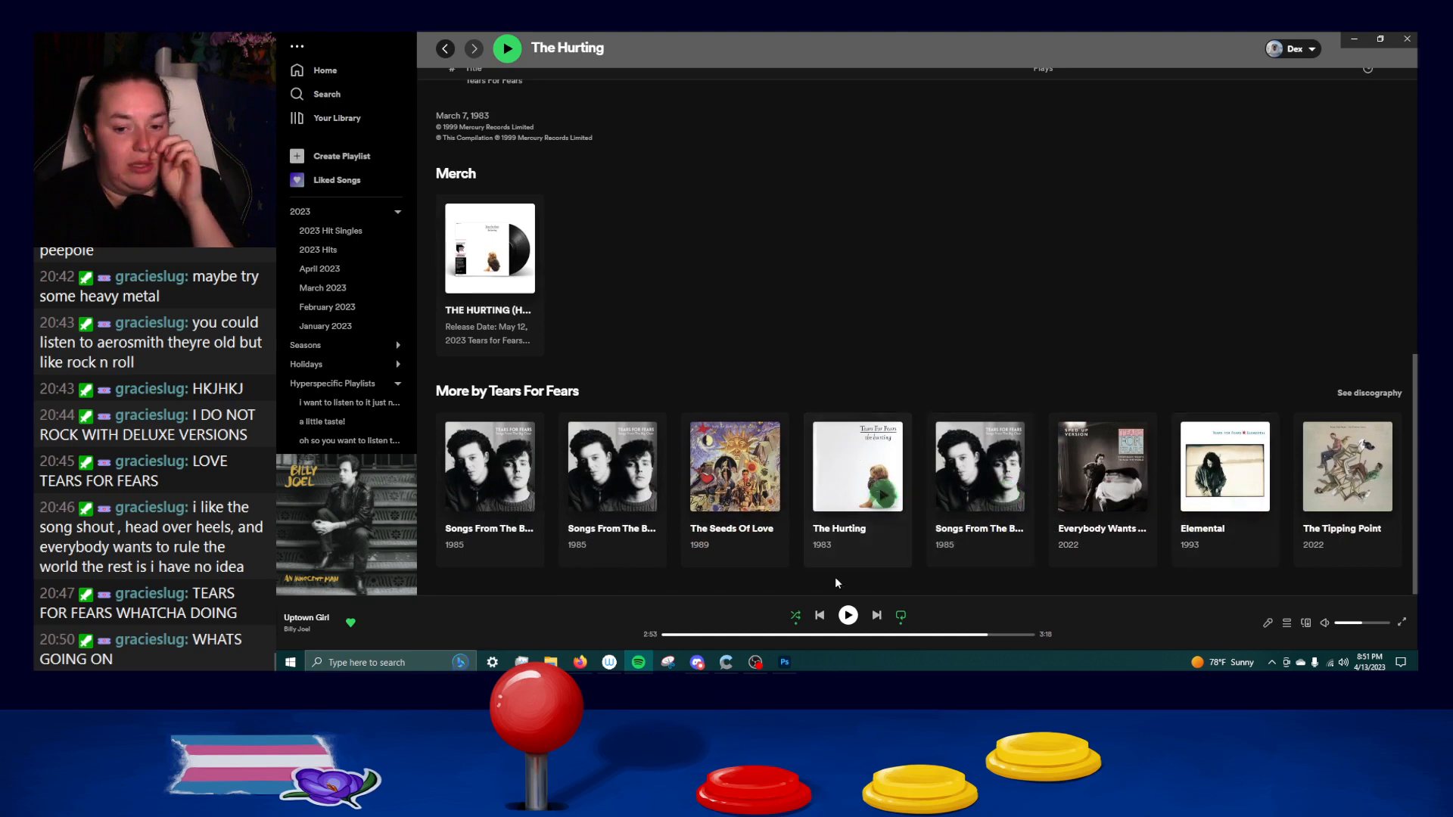
click(837, 533)
scroll(837, 532, down, 3)
scroll(823, 522, down, 10)
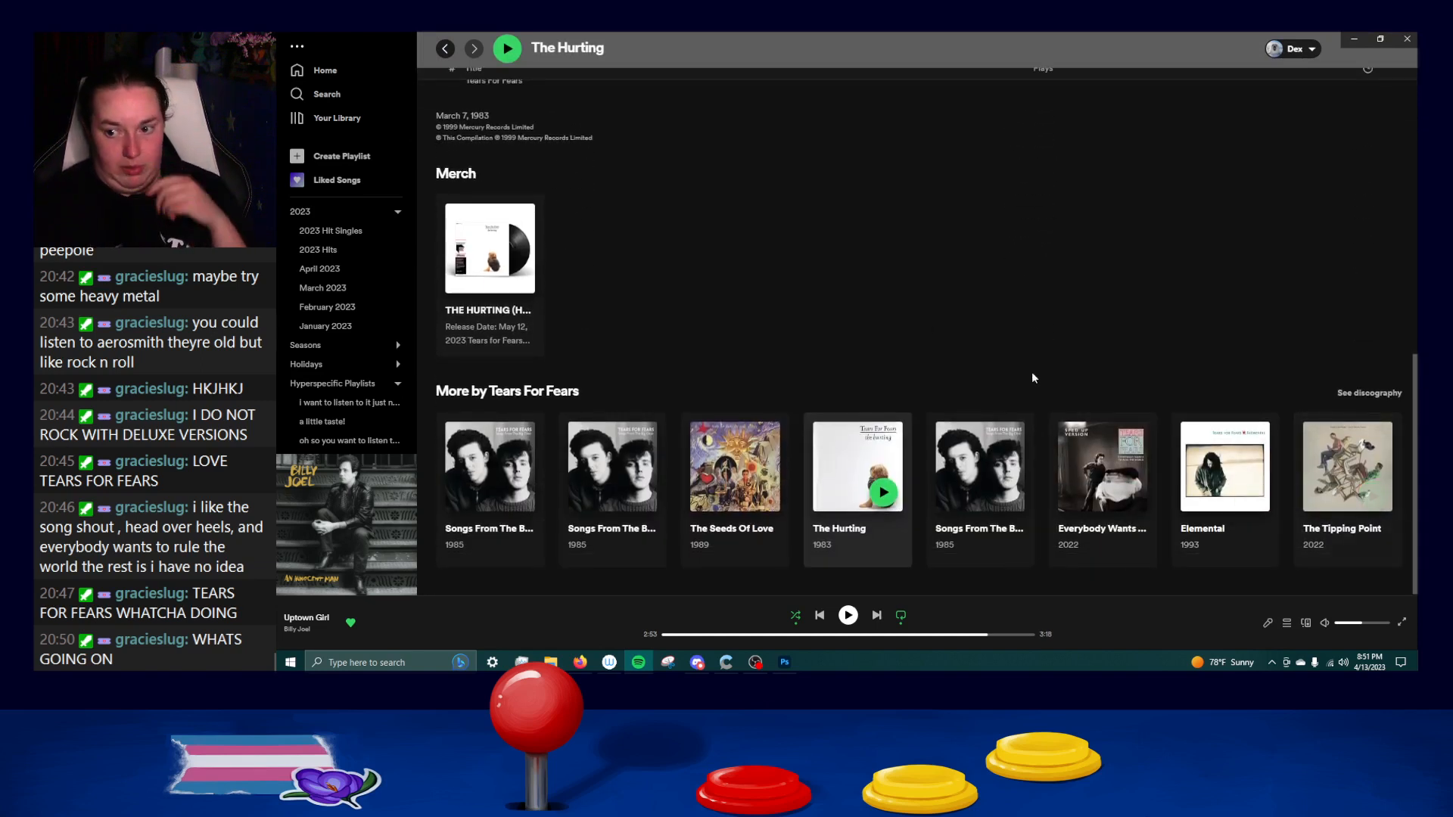
Recheck the track list of The Hurting and go back past the Tears For Fears artist page to the search results.
scroll(919, 316, up, 12)
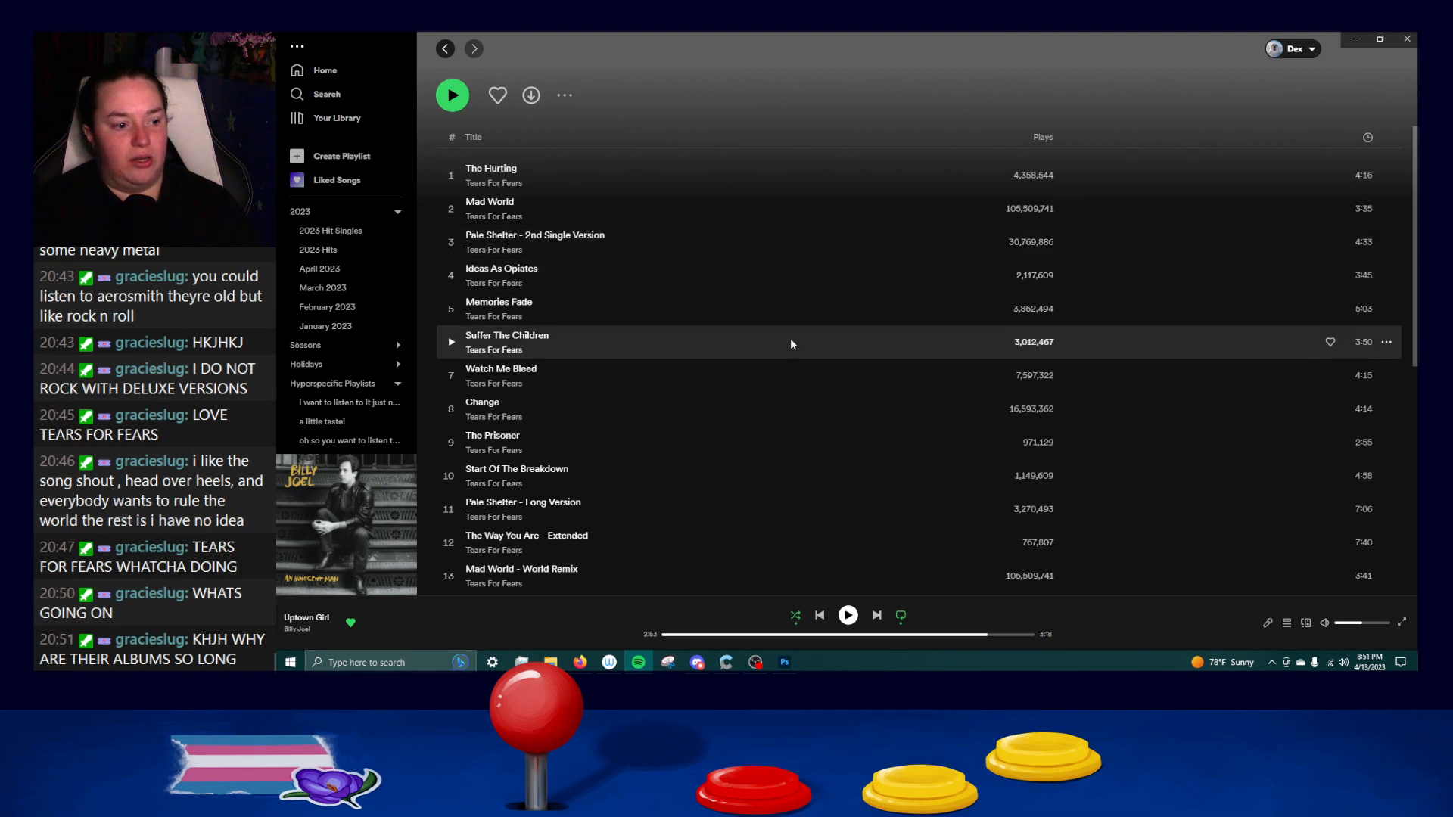
scroll(790, 348, down, 3)
scroll(788, 354, up, 2)
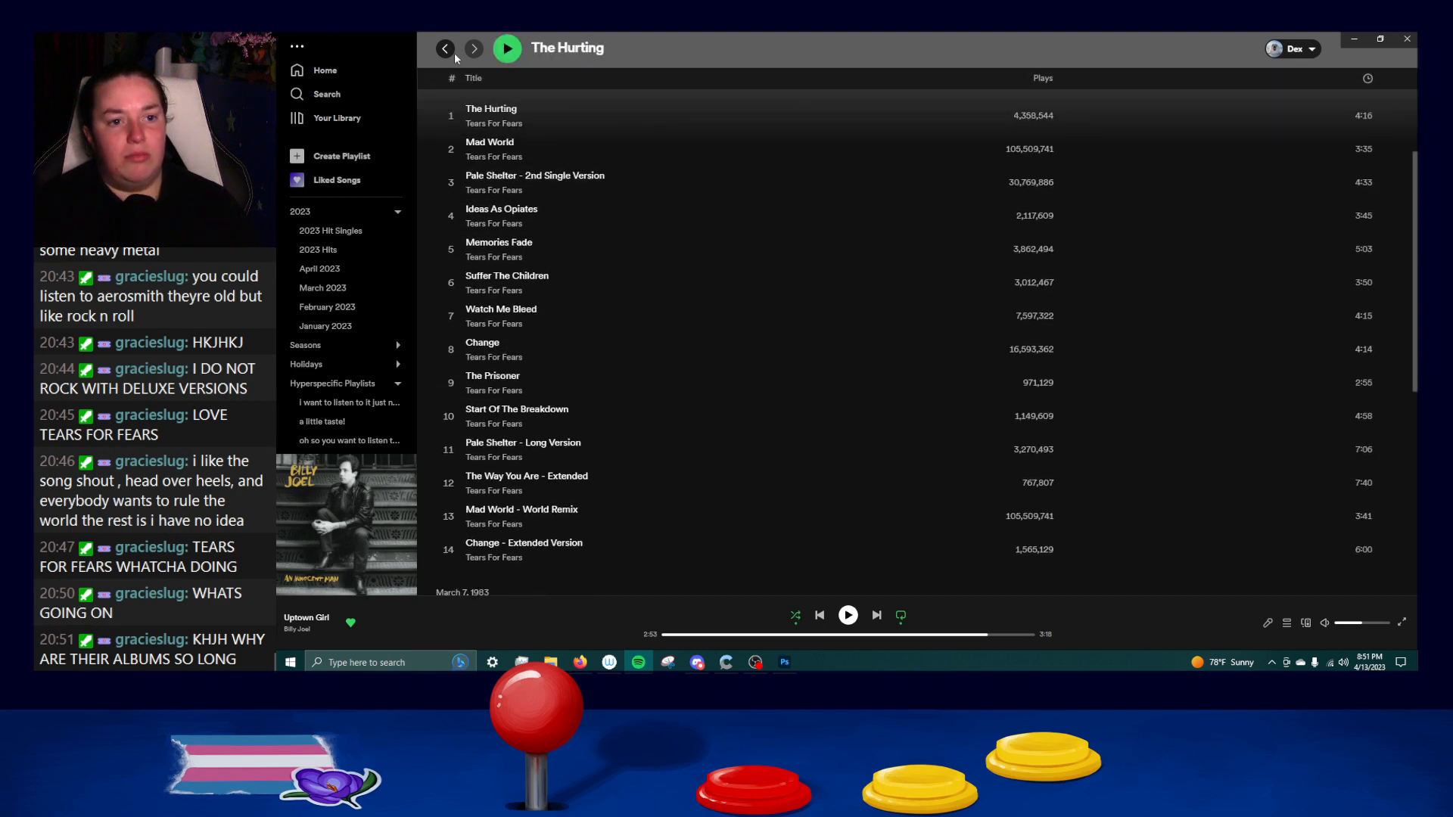
click(446, 49)
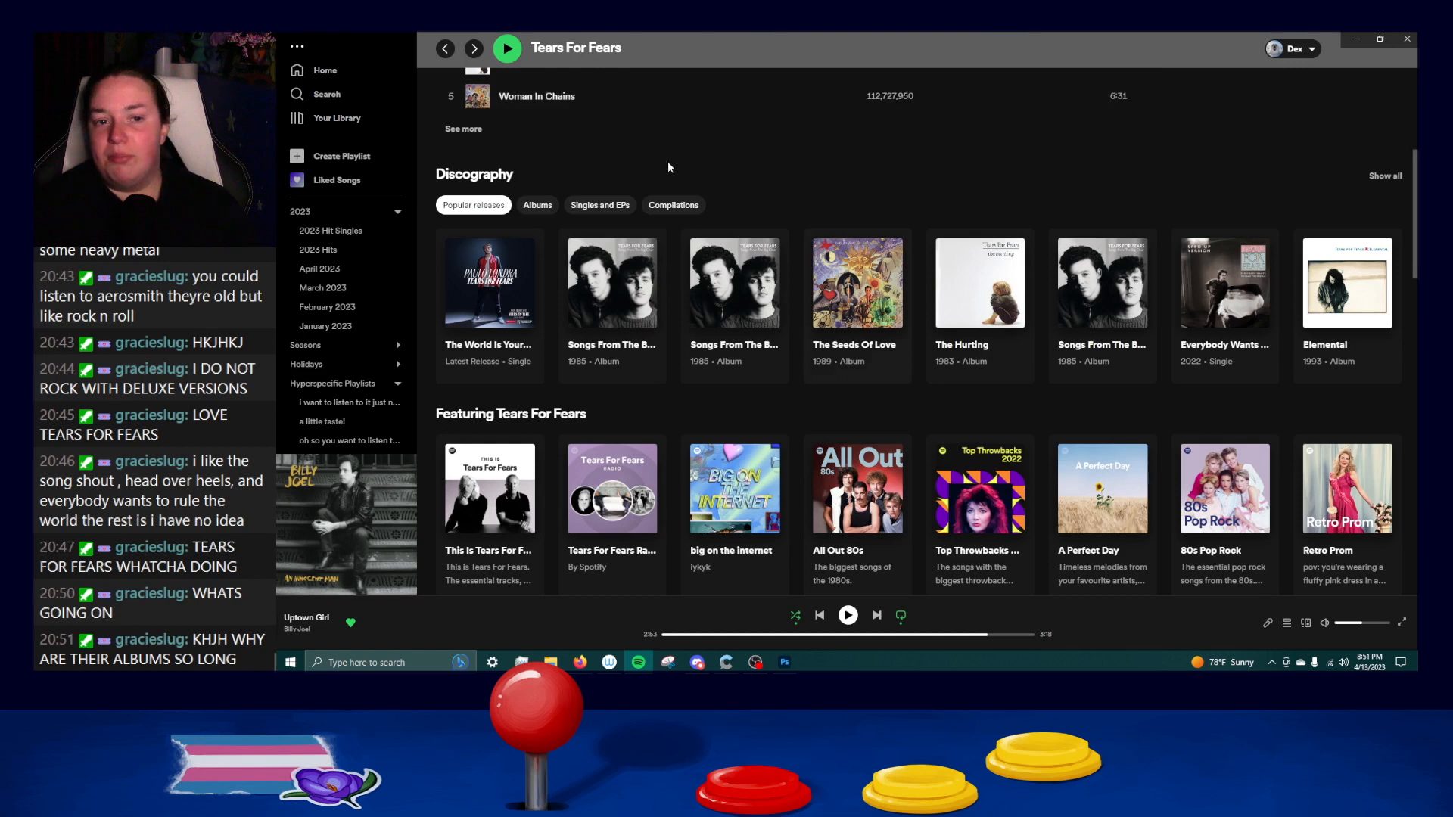
scroll(667, 161, up, 5)
click(443, 49)
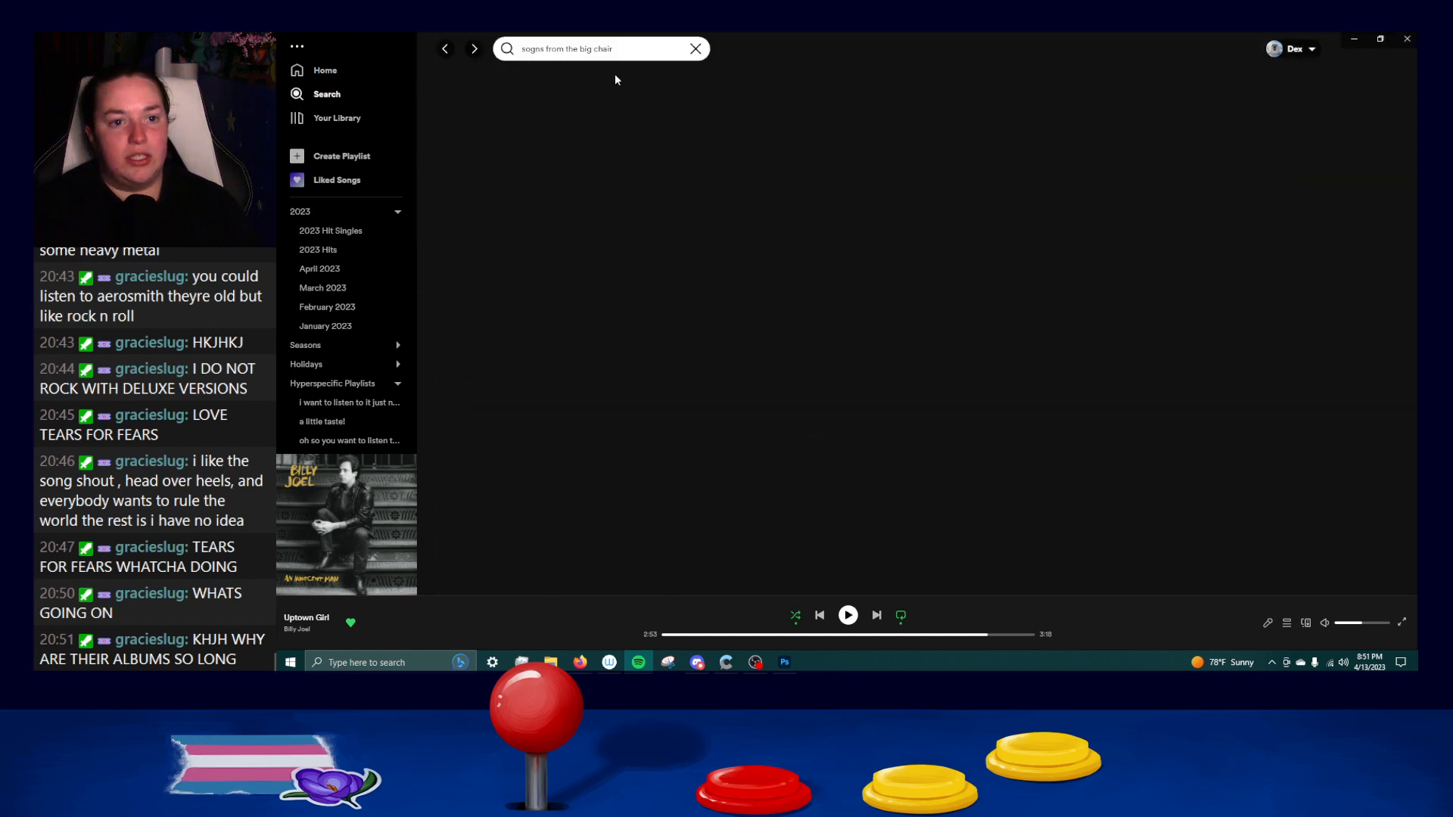
Search for "sos" and open the SZA album SOS.
drag(616, 50, 435, 34)
text(sos)
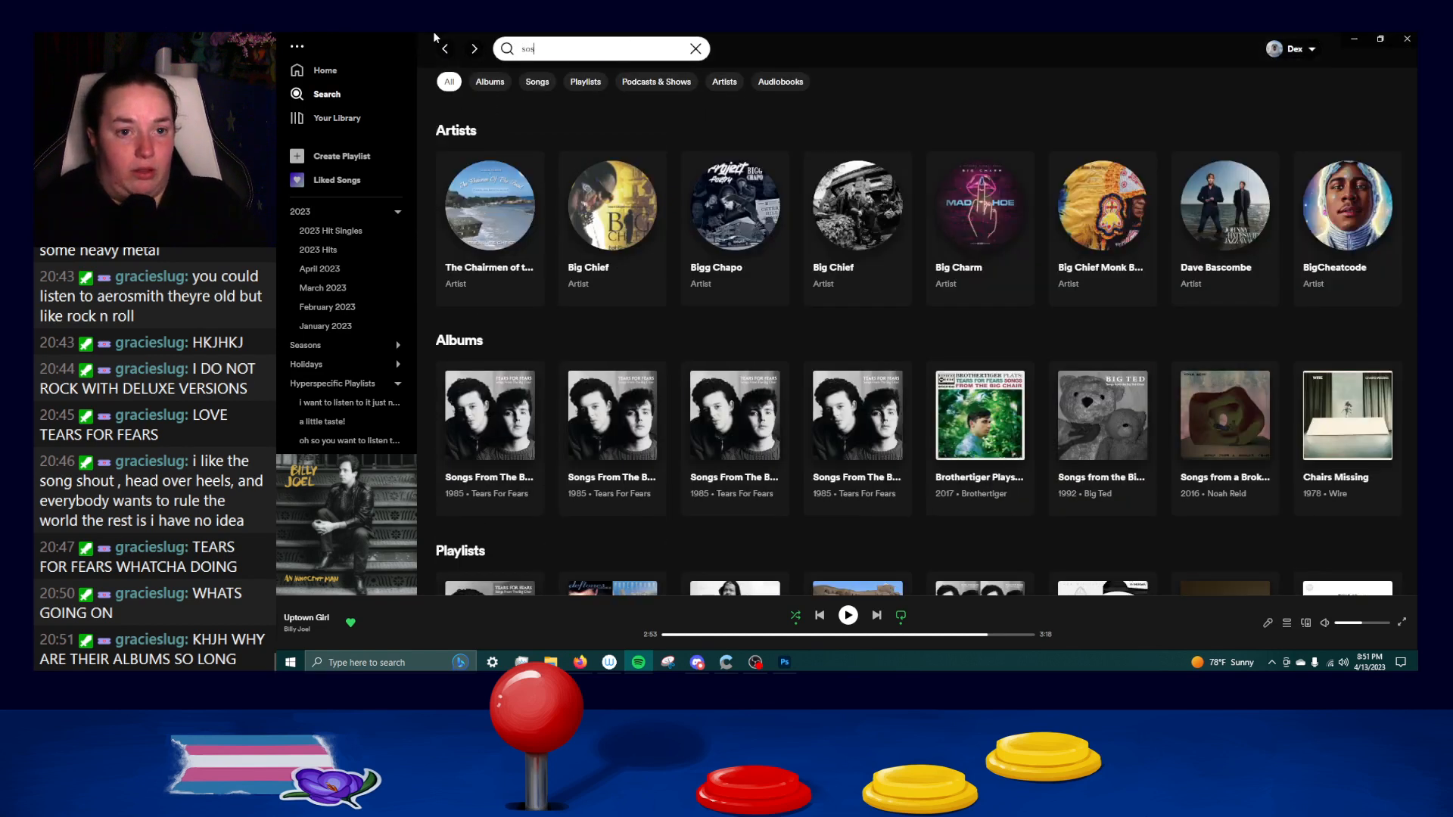
click(506, 179)
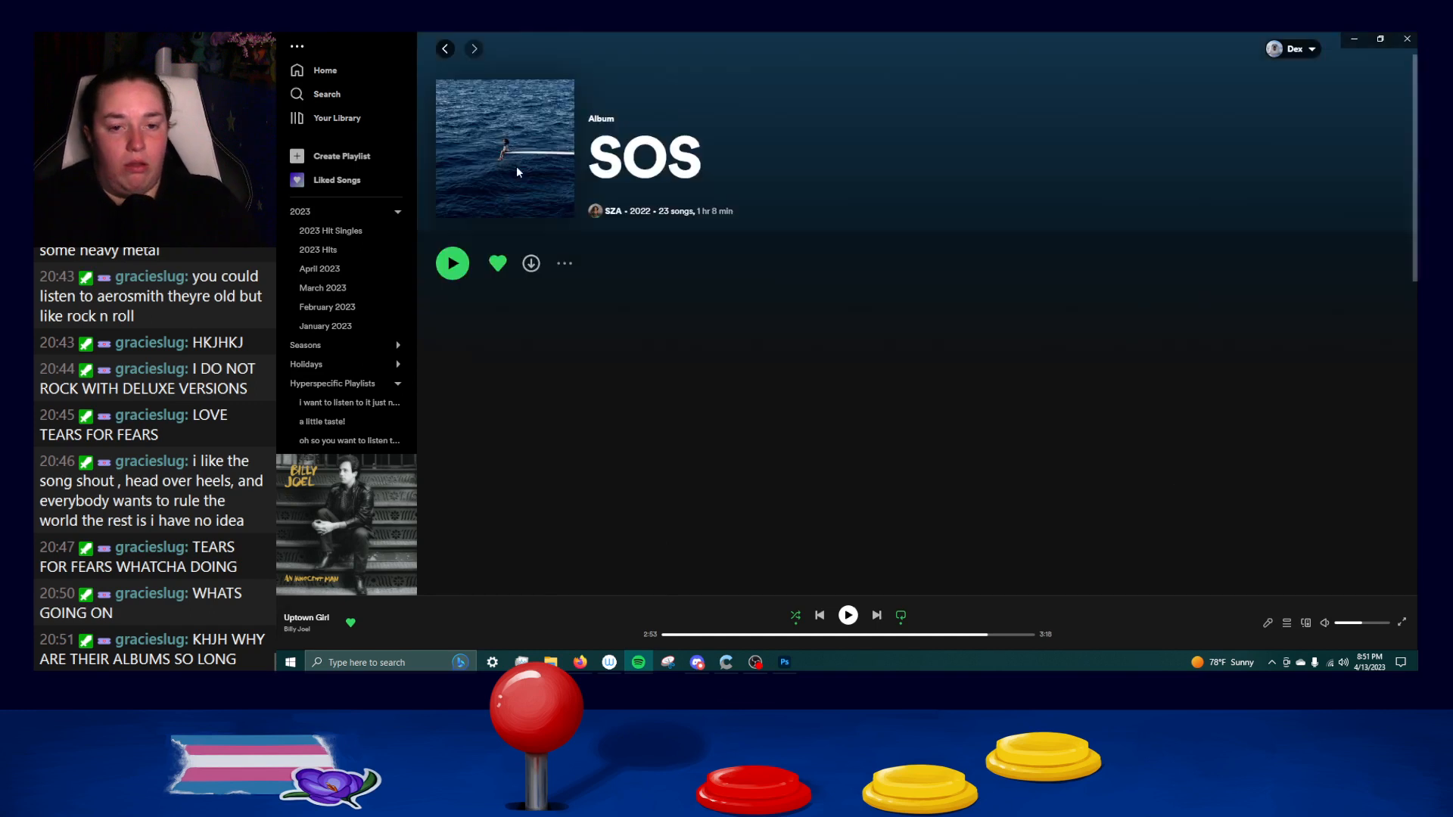
Review the SOS track list from the title song down to Forgiveless and the More by SZA section.
scroll(770, 339, down, 5)
scroll(769, 339, down, 8)
scroll(769, 339, up, 15)
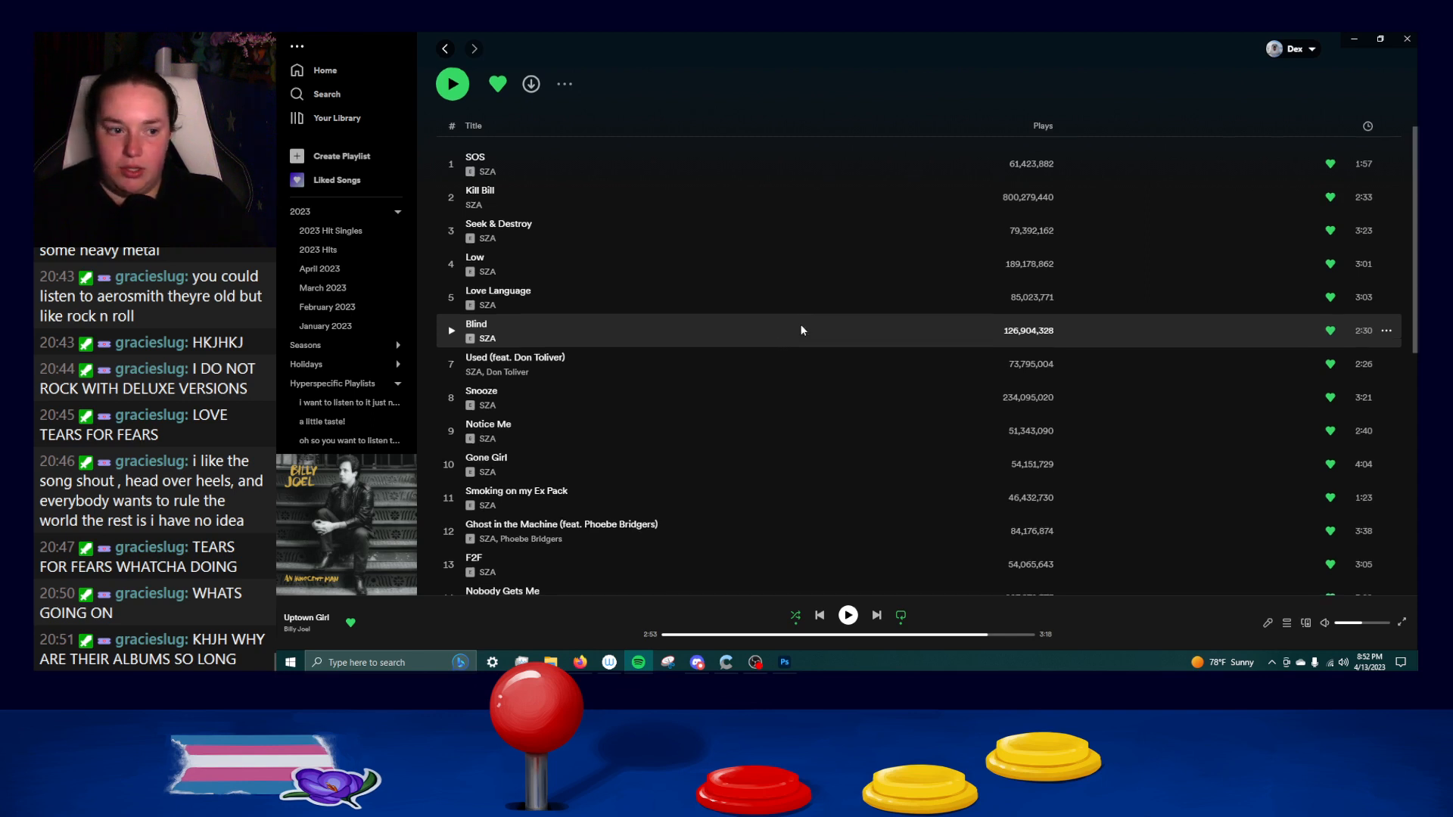
scroll(800, 330, down, 2)
scroll(799, 329, down, 2)
scroll(798, 322, down, 2)
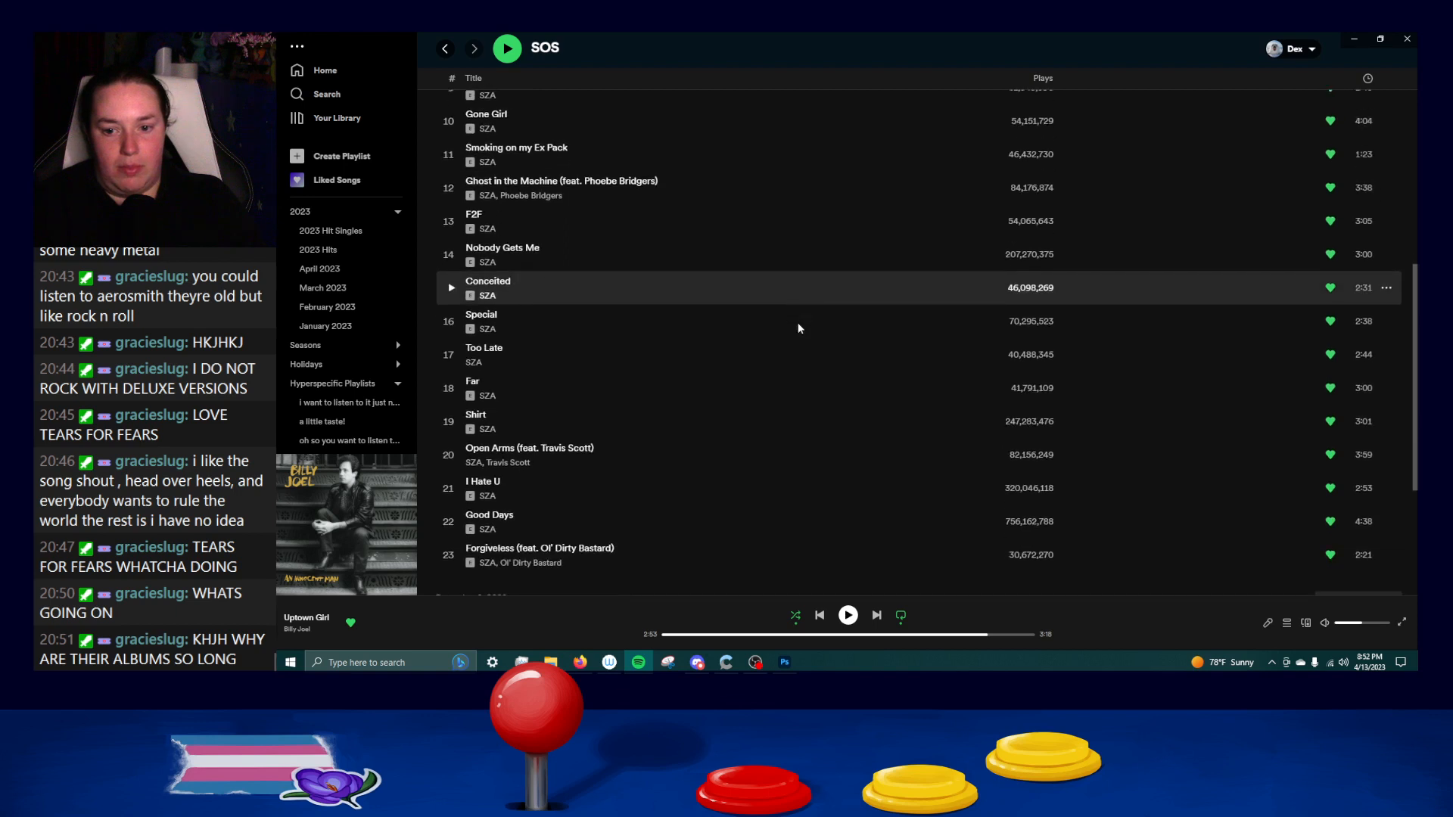
scroll(921, 333, down, 3)
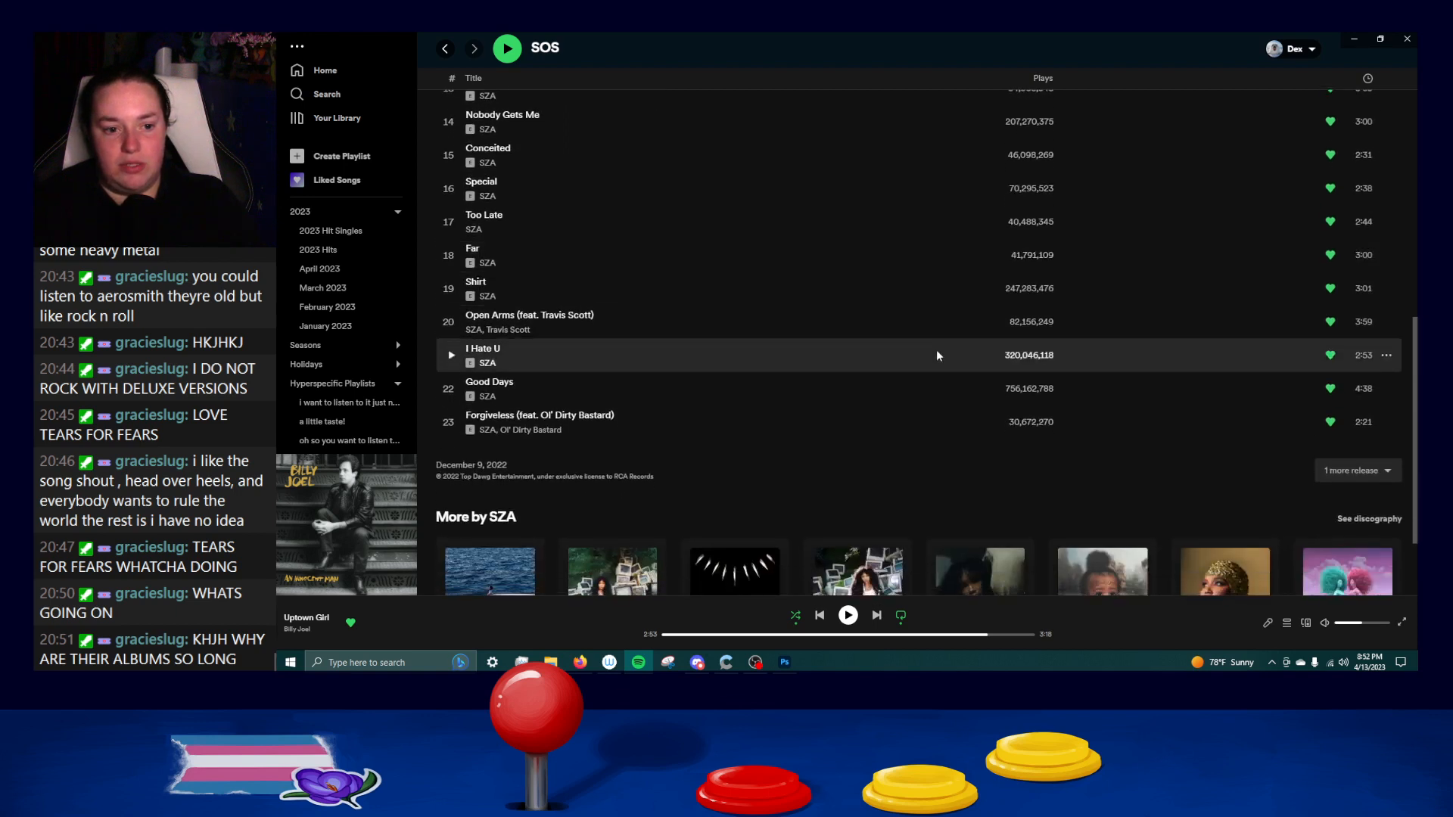
Open SZA's 2017 album Ctrl and review its track list from Supermodel to 20 Something.
click(600, 479)
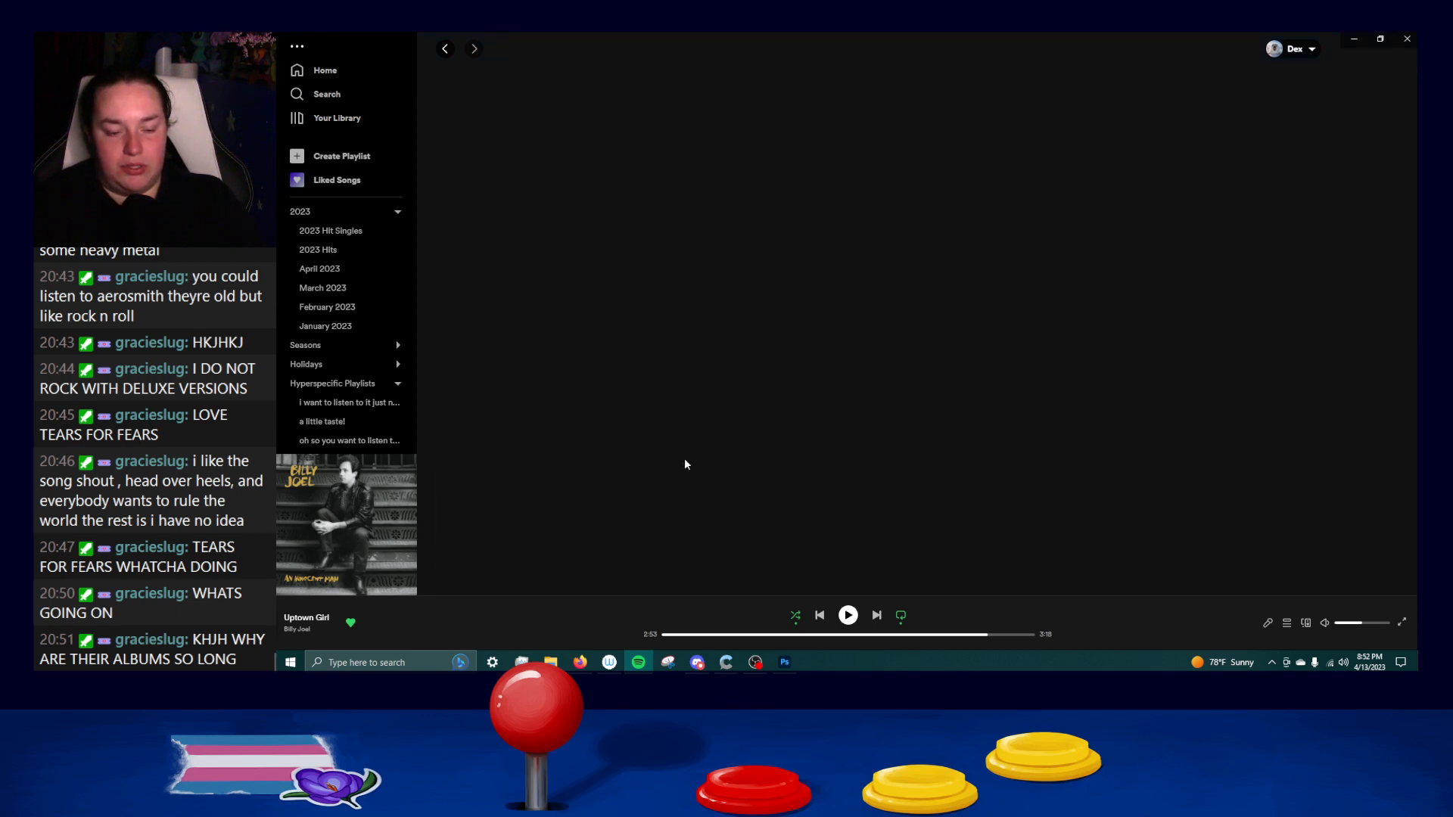
scroll(832, 344, down, 3)
scroll(936, 342, up, 3)
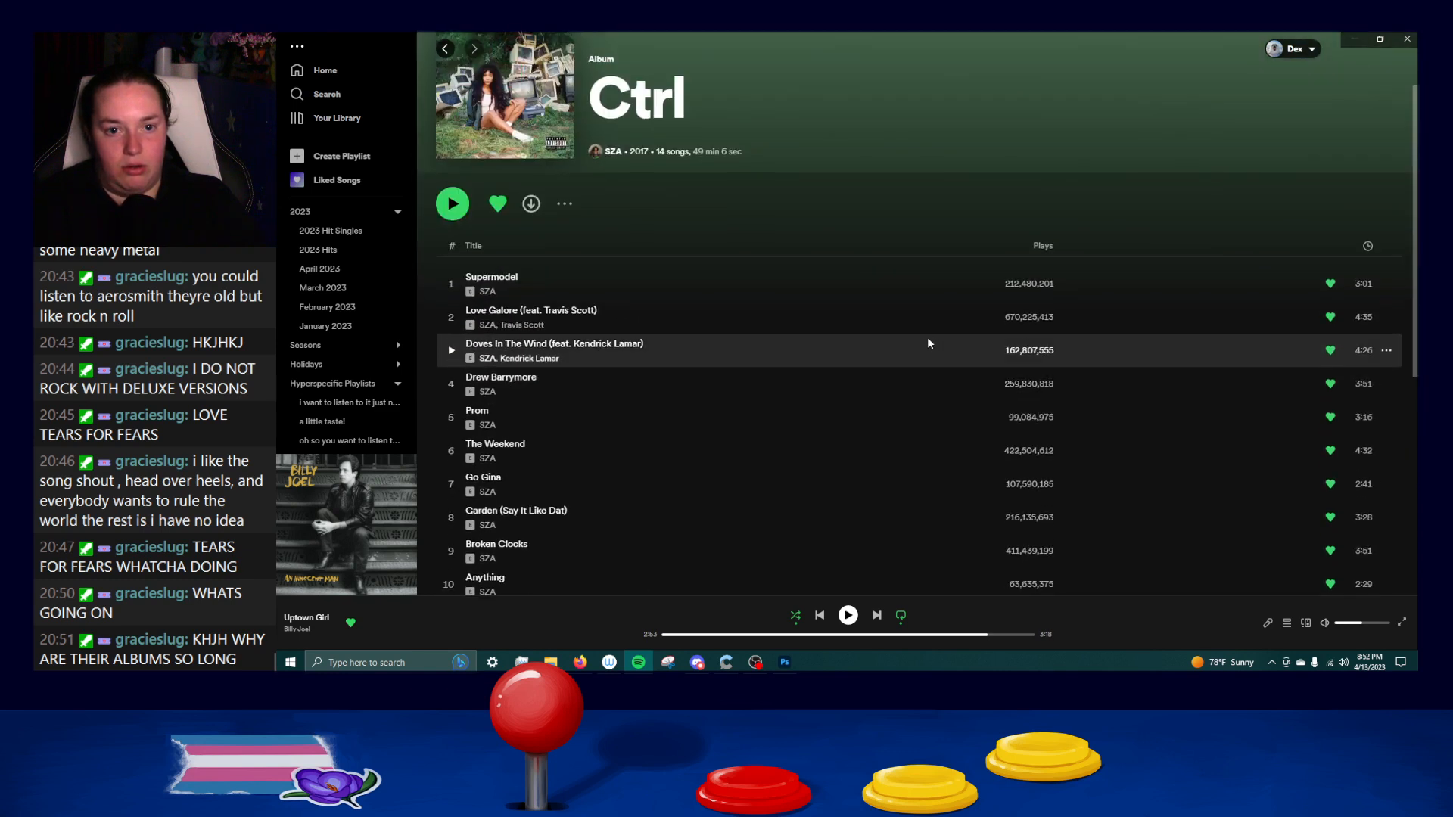
scroll(920, 338, down, 3)
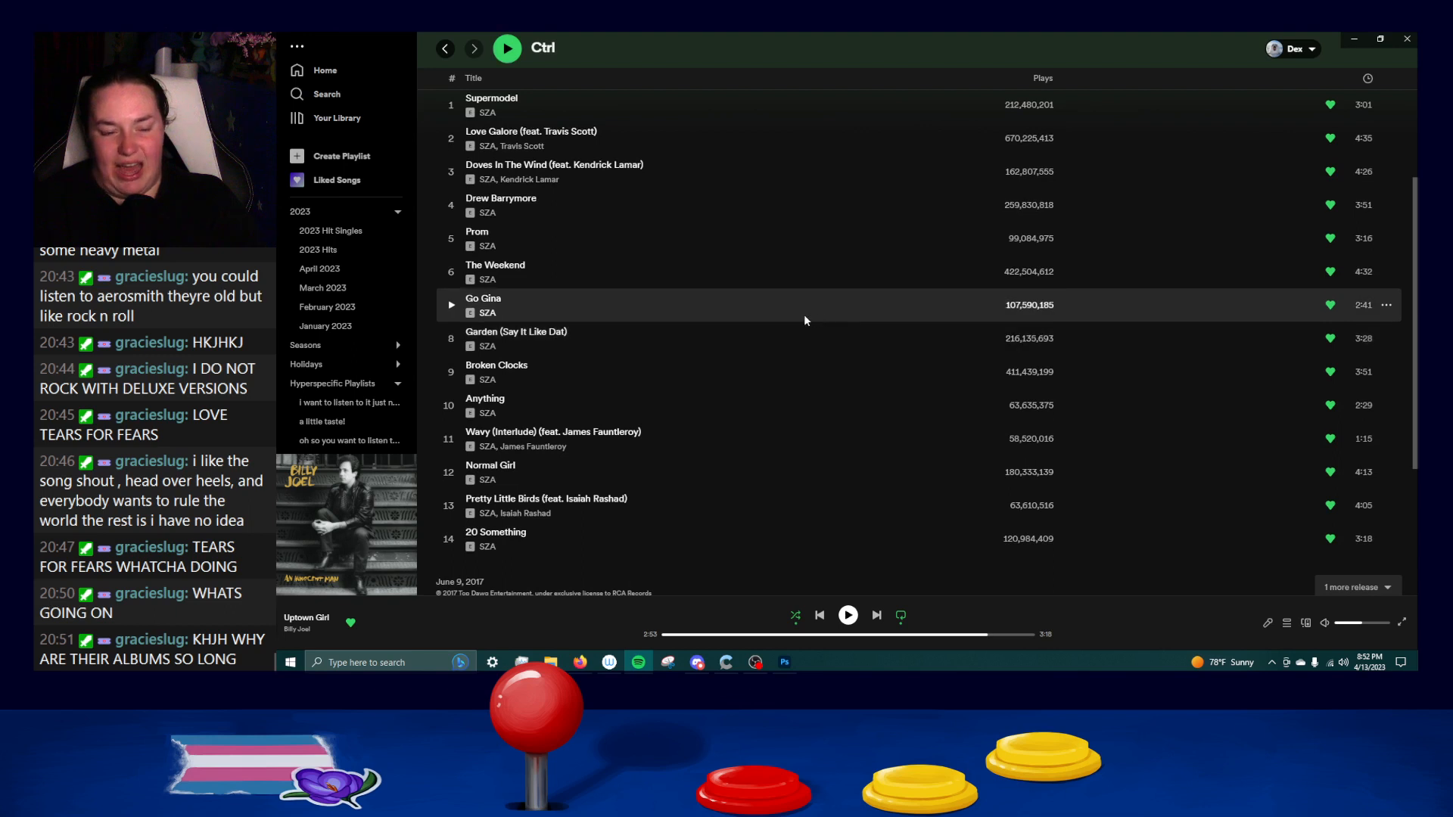
Compare the SOS and Ctrl album pages by switching between them, finishing on SOS.
scroll(803, 315, up, 3)
click(443, 49)
scroll(681, 251, up, 10)
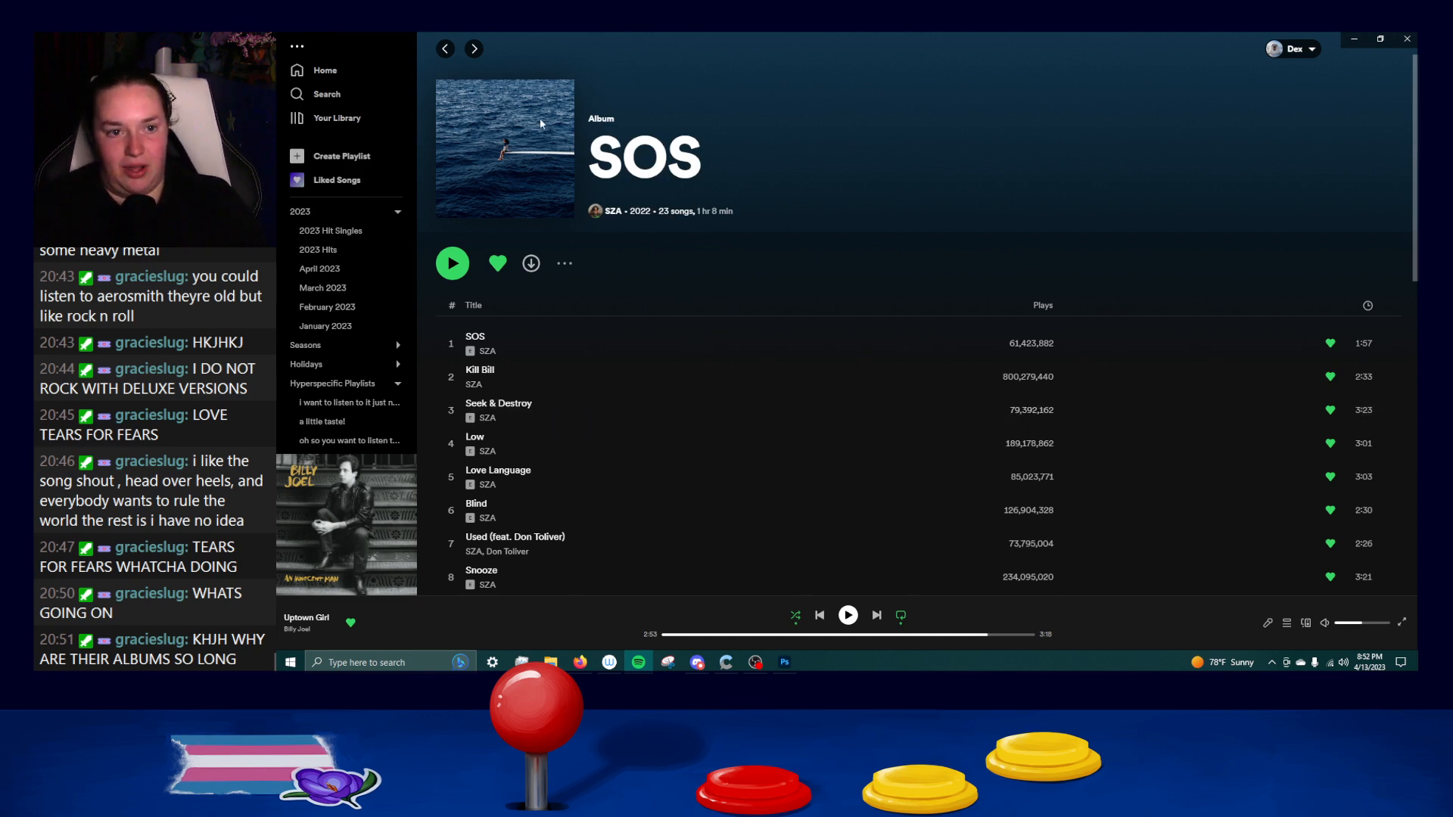
click(474, 49)
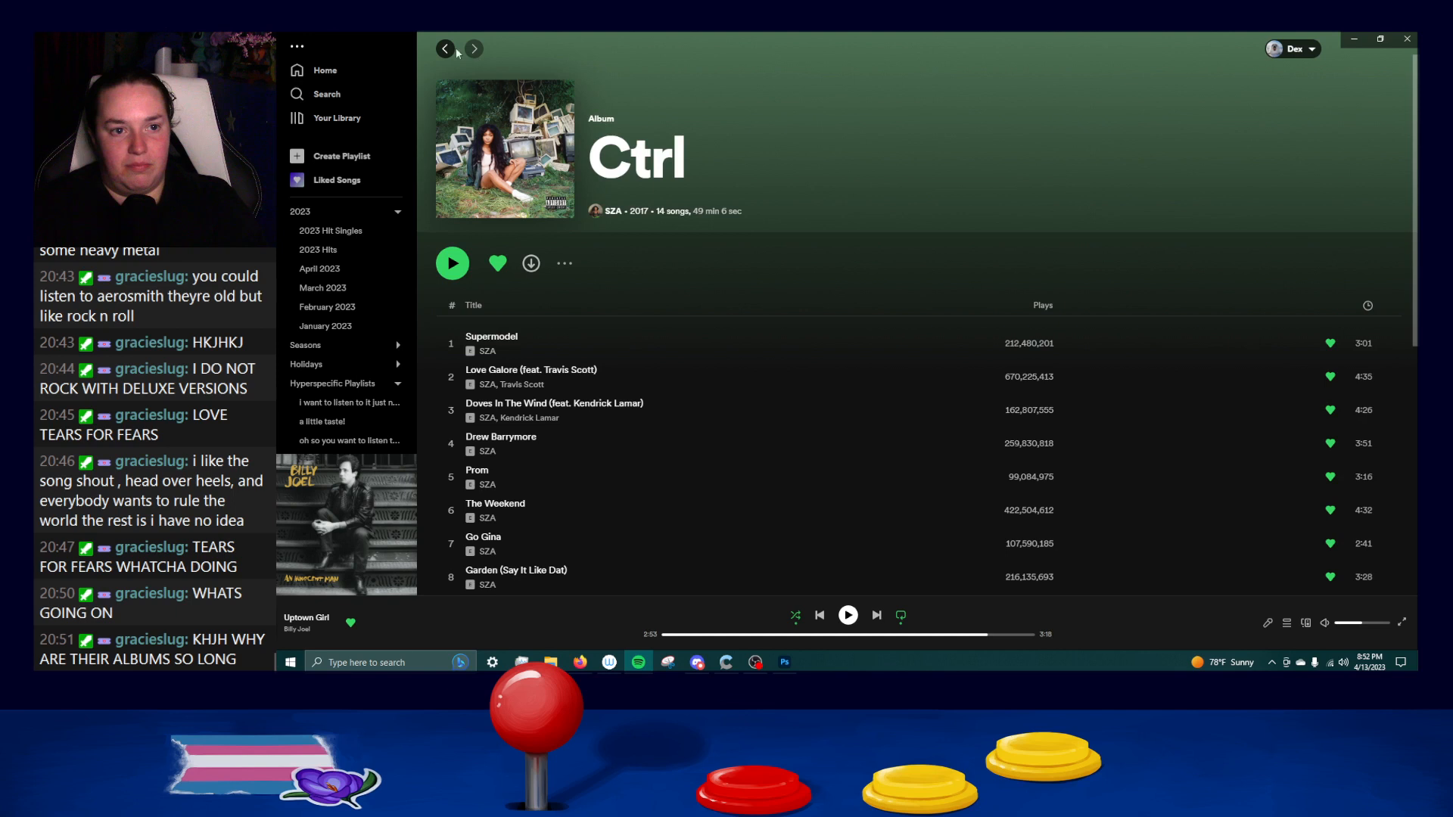
click(448, 49)
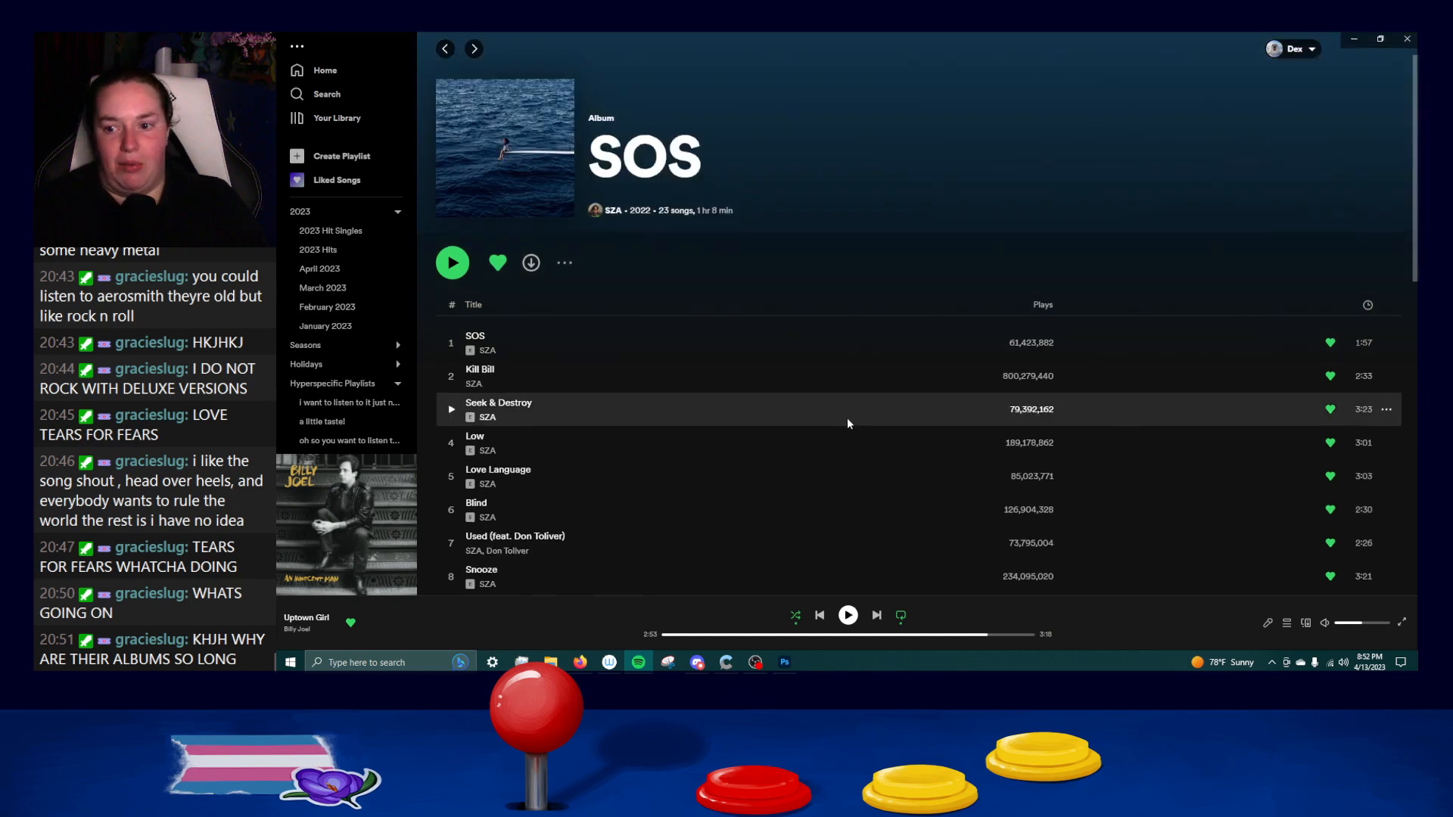
Go through the SOS songs once more down to Forgiveless and back up to the album header.
scroll(839, 412, down, 5)
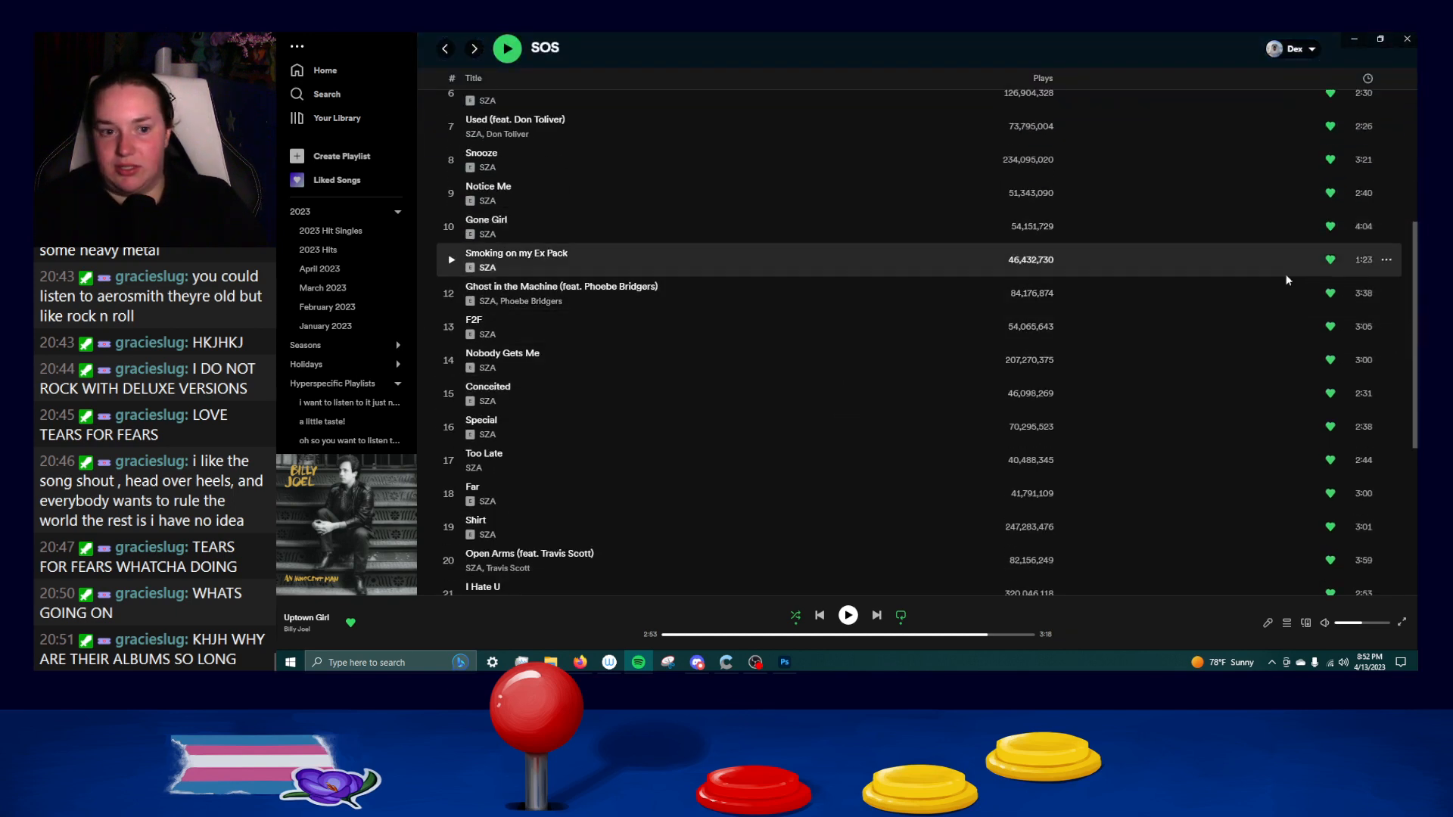
scroll(1275, 289, down, 3)
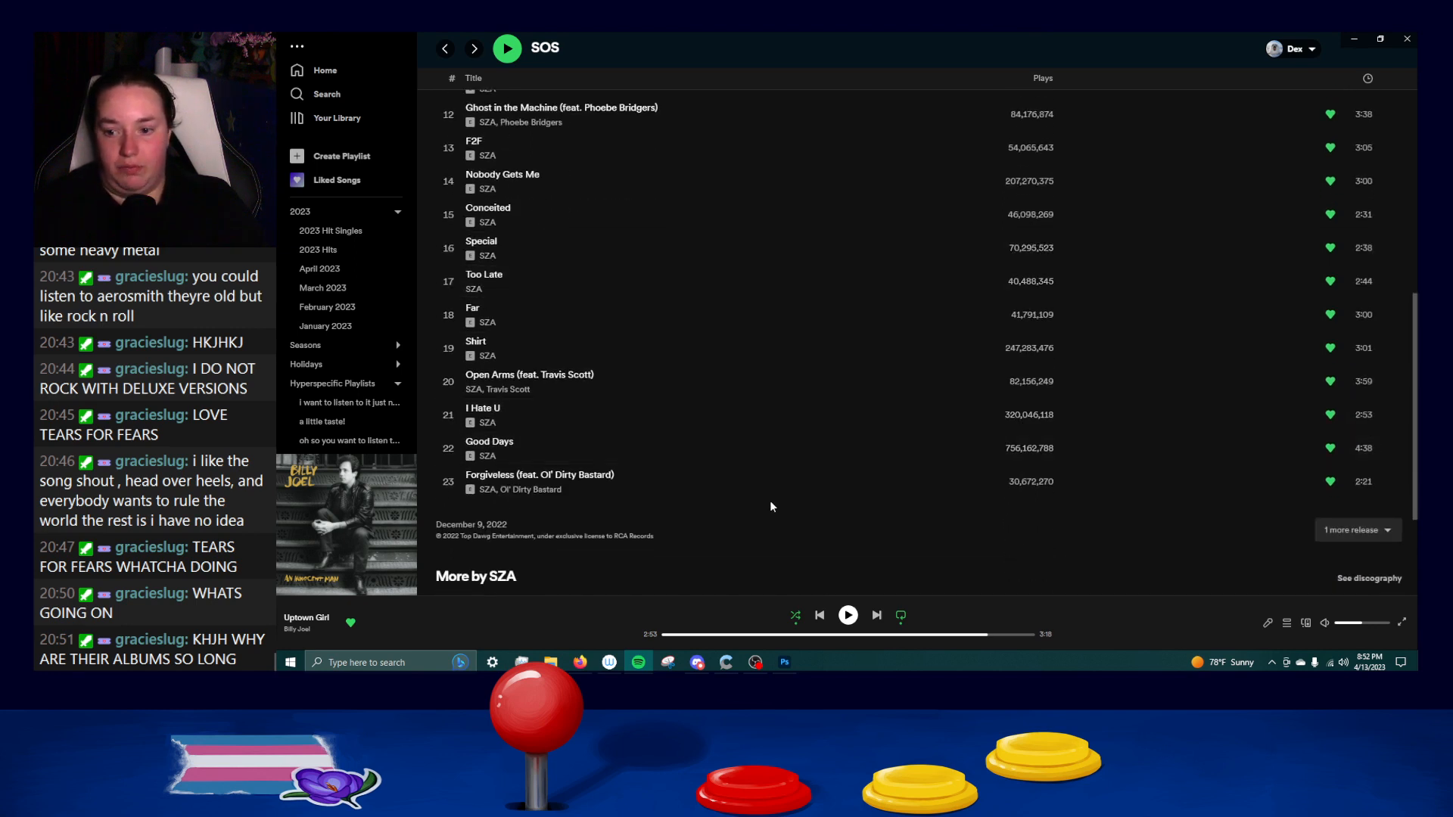
scroll(803, 491, up, 6)
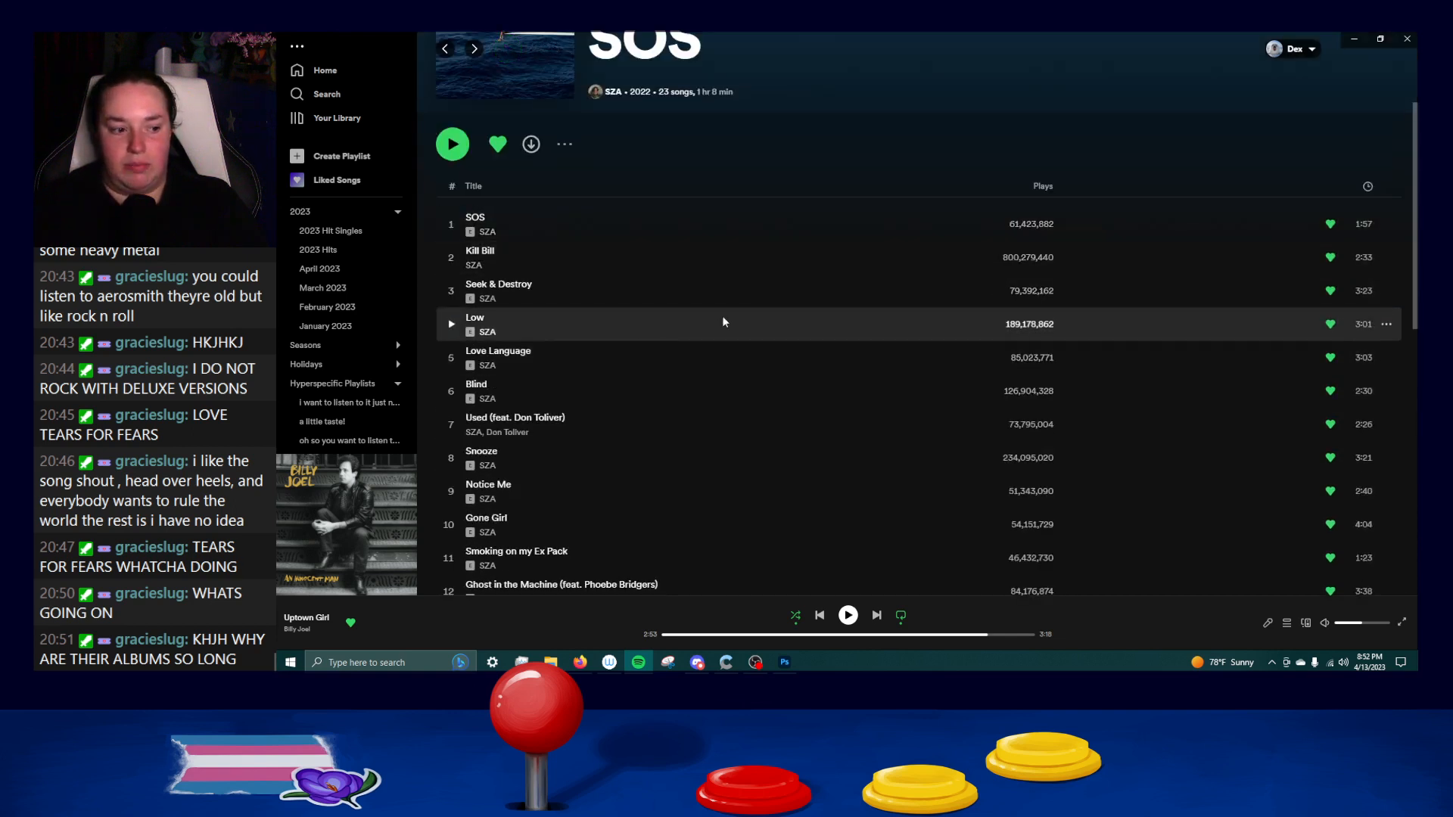
scroll(661, 427, down, 2)
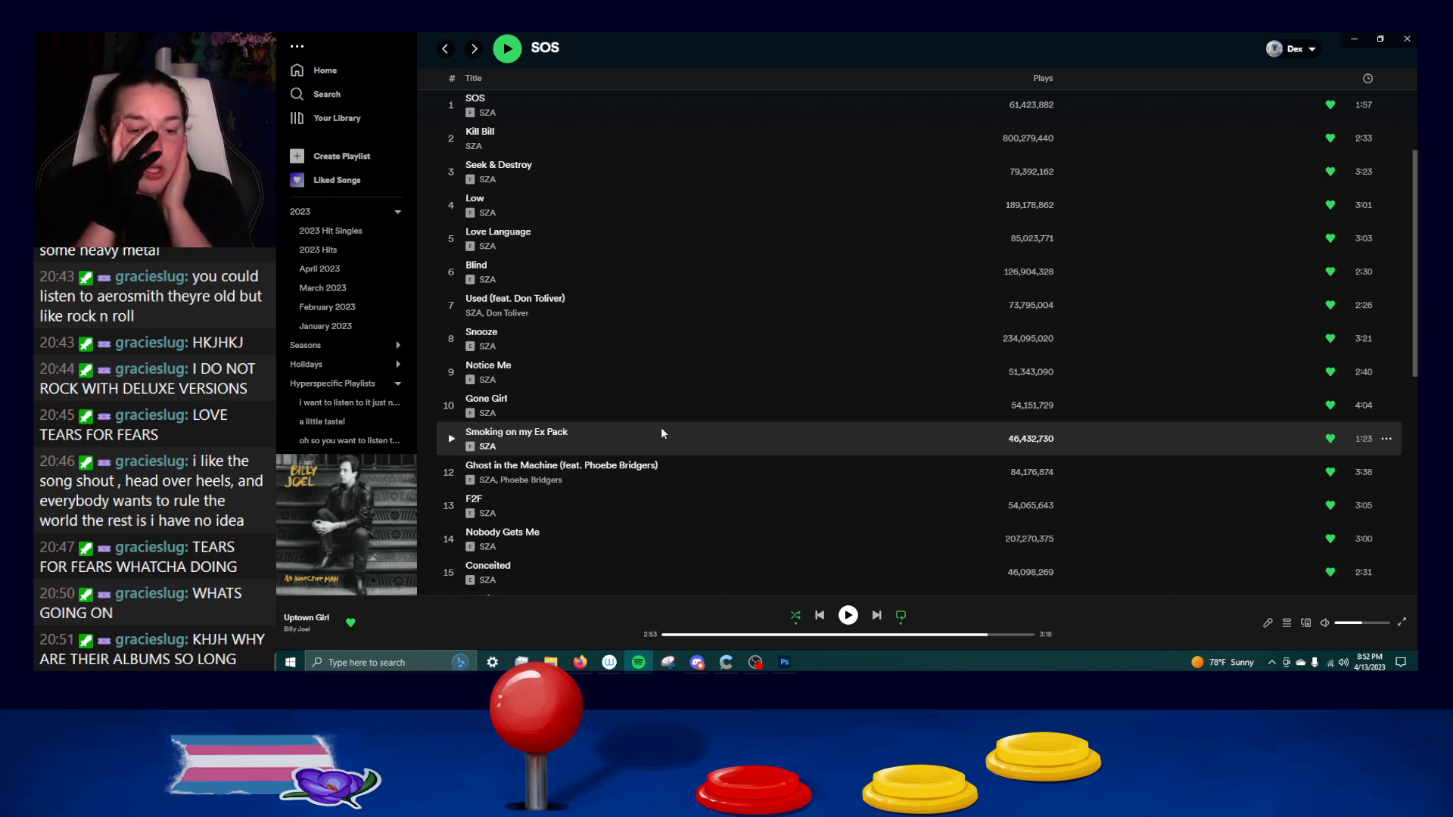
scroll(615, 318, up, 1)
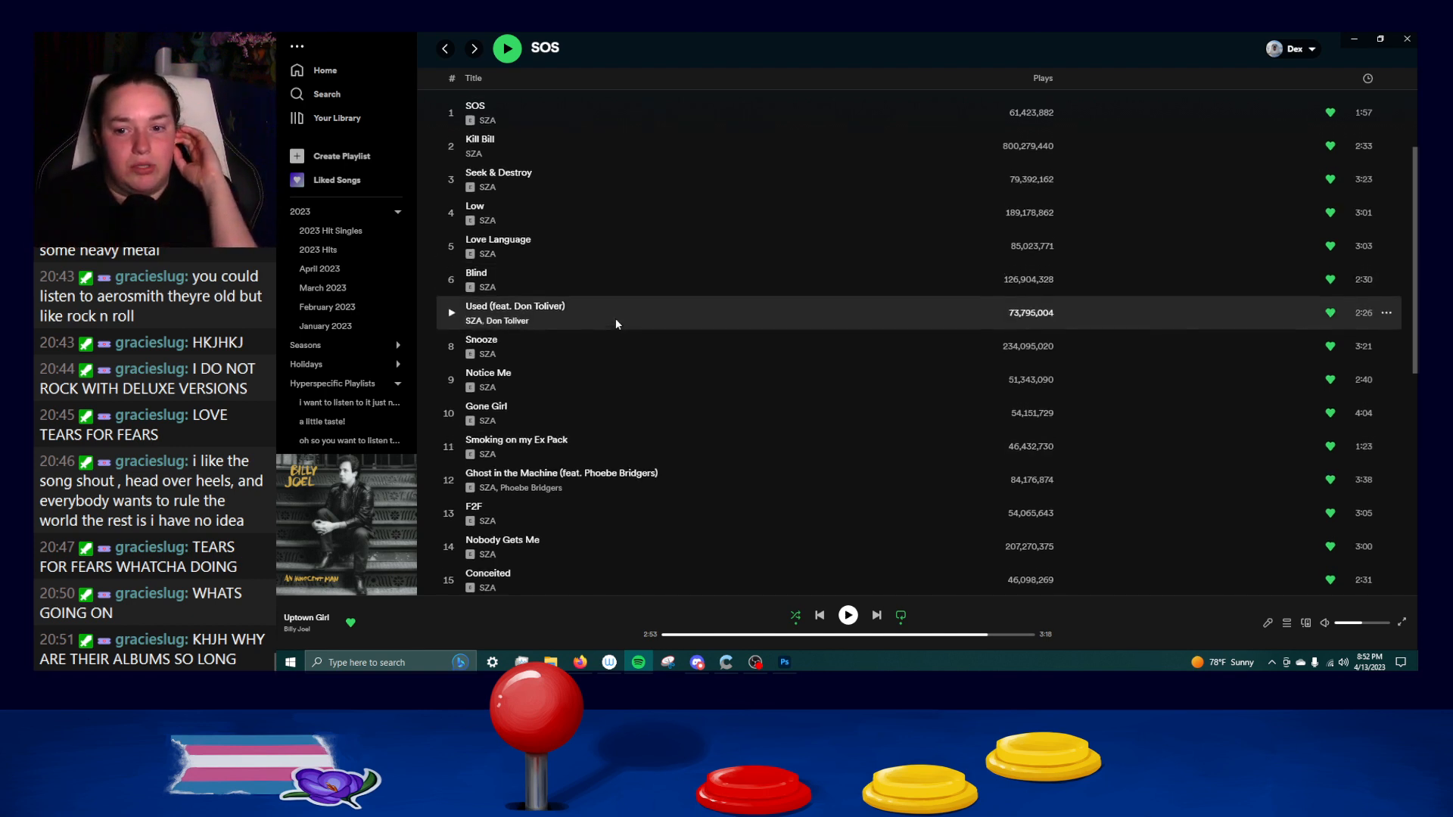
scroll(615, 320, up, 3)
scroll(607, 321, up, 1)
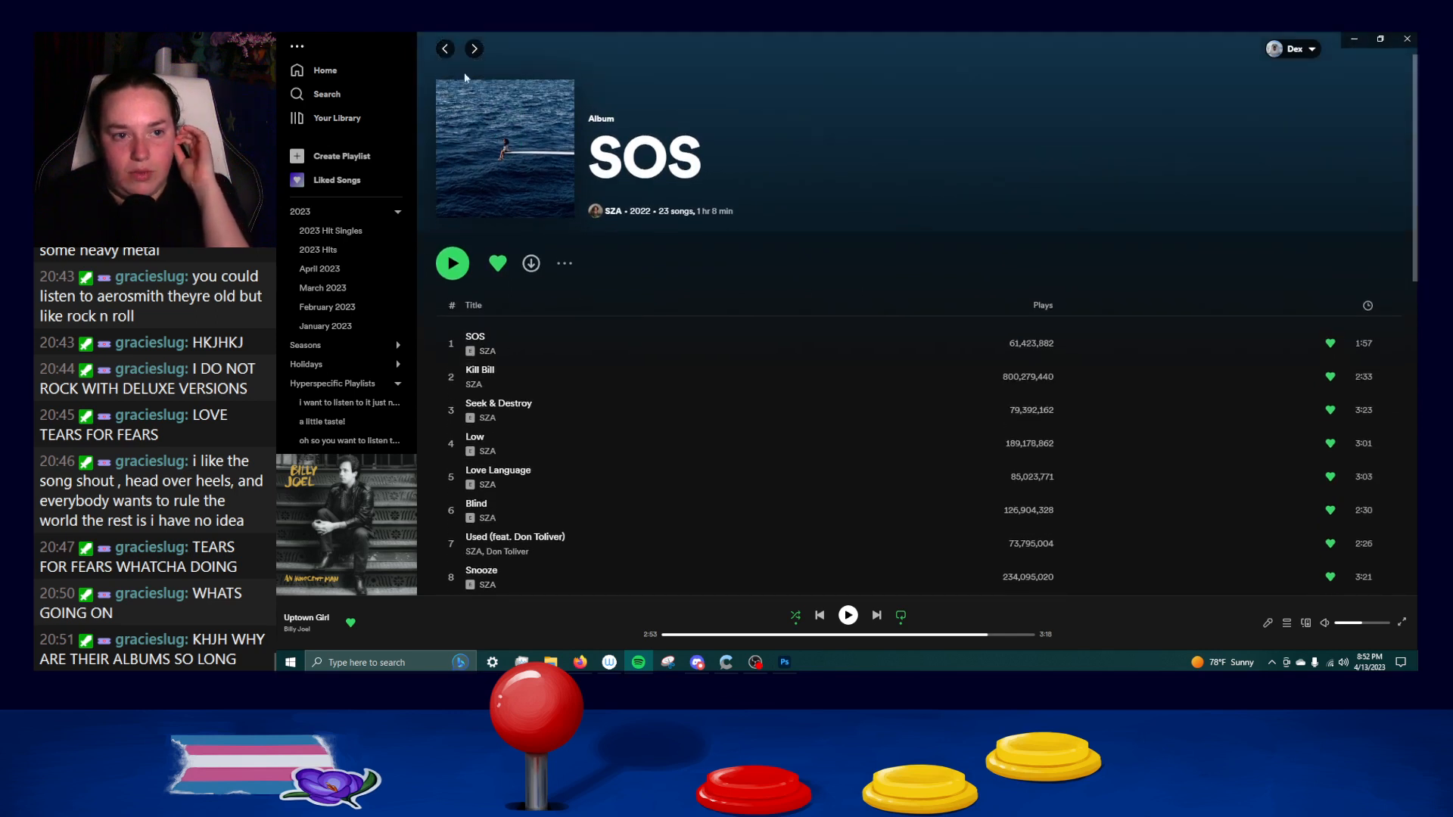
Return to the "sos" search results and close Spotify to get back to the Photoshop drawing.
click(446, 49)
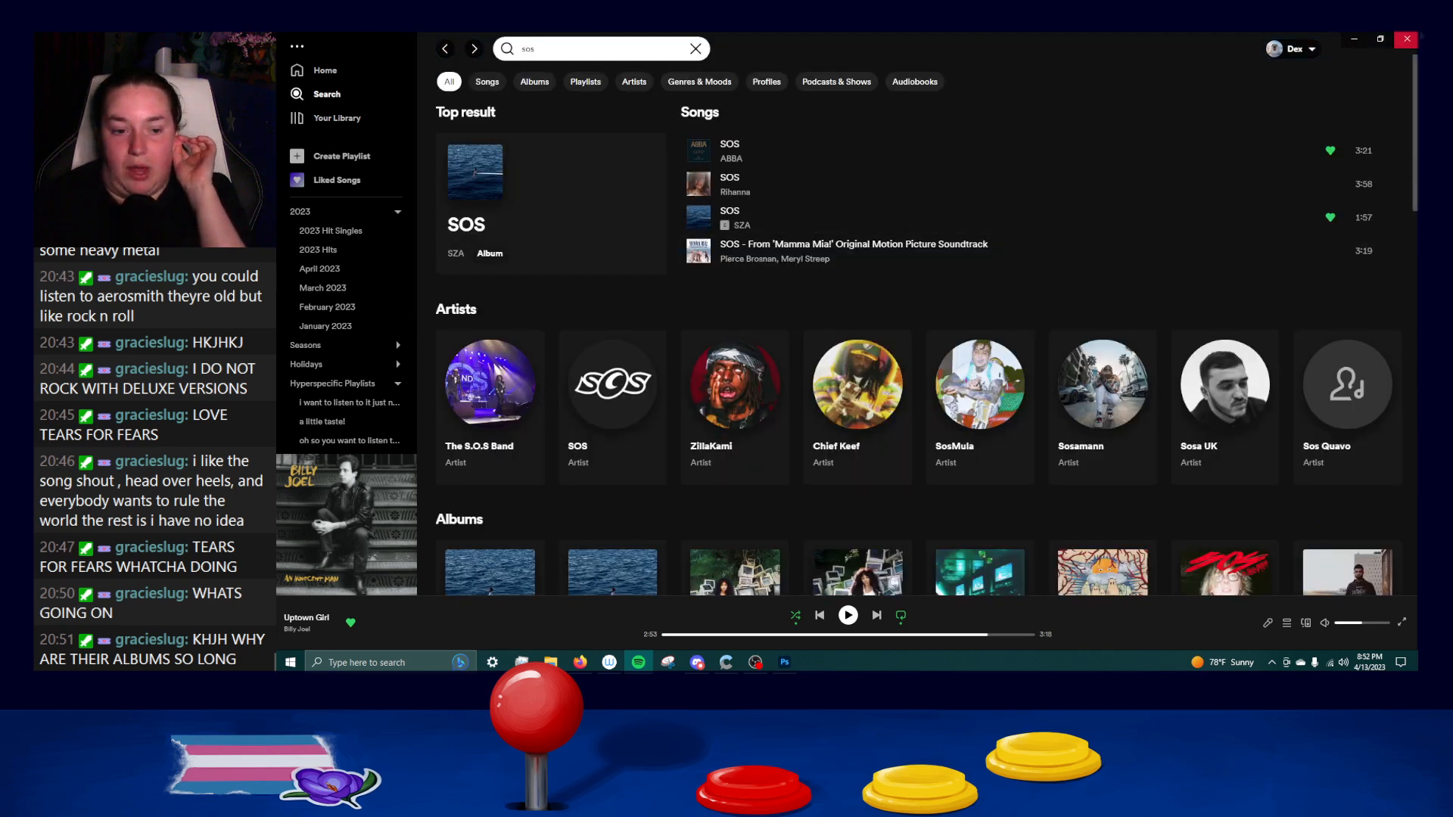
click(1408, 38)
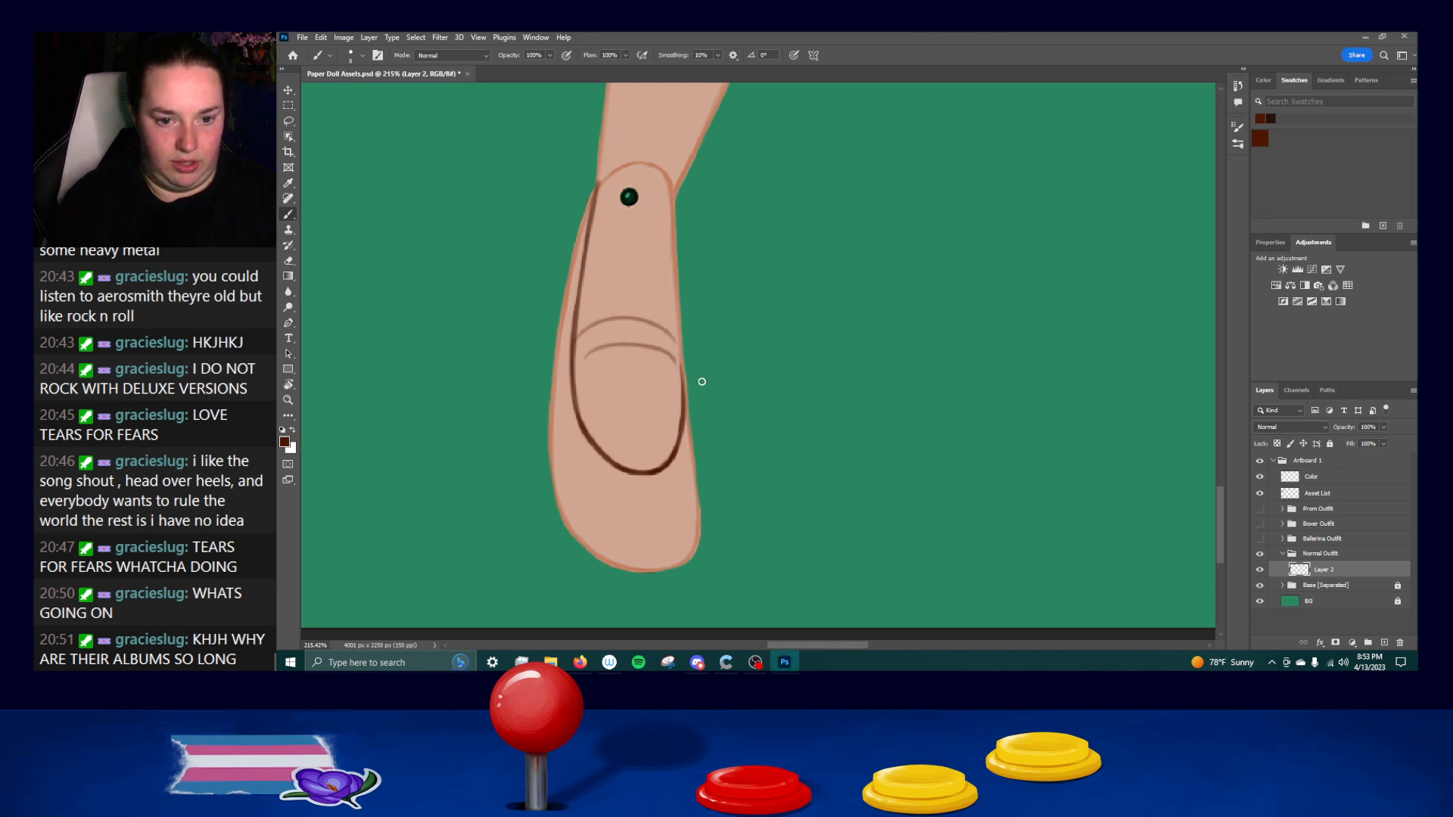
Ink the rounded ankle top of the shoe and the upper part of its right edge in dark brown.
mouse_move(599, 191)
mouse_down()
mouse_move(650, 177)
mouse_move(639, 189)
mouse_move(610, 180)
mouse_move(652, 172)
mouse_move(632, 189)
mouse_move(654, 165)
mouse_move(605, 187)
mouse_move(652, 168)
mouse_move(627, 162)
mouse_move(676, 196)
mouse_move(669, 183)
mouse_move(679, 286)
mouse_up()
key(ctrl+z)
key(ctrl+z)
key(ctrl+z)
Extend the inked right edge of the shoe from the ankle past the inner oval, redoing strokes until smooth.
key(ctrl+z)
drag(671, 178, 676, 307)
drag(674, 212, 678, 327)
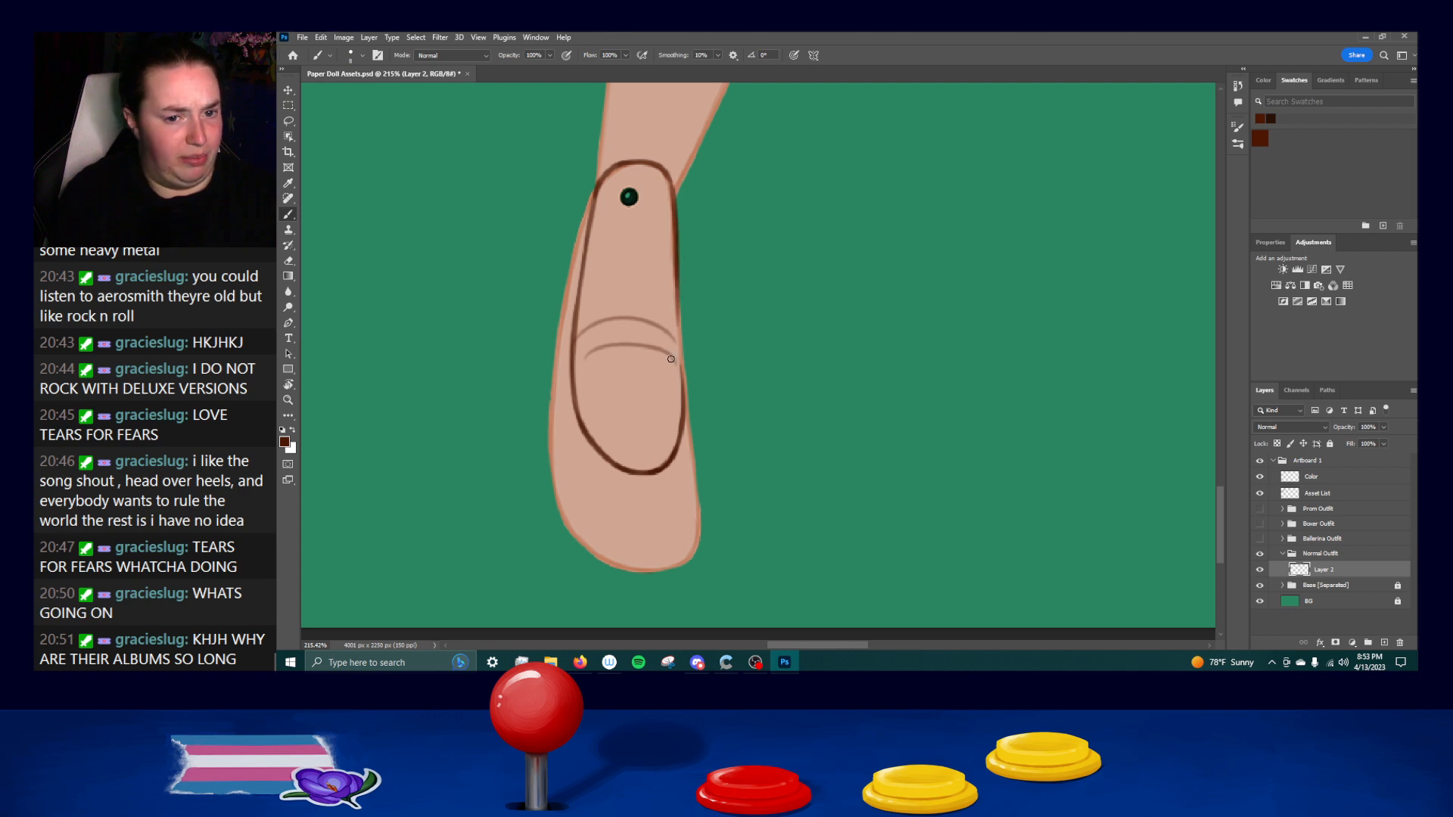
drag(676, 275, 684, 387)
drag(680, 305, 688, 420)
key(ctrl+z)
drag(680, 304, 685, 438)
key(ctrl+z)
drag(679, 380, 695, 475)
key(ctrl+z)
Ink the lower right edge of the shoe from beside the inner oval down to the toe.
key(ctrl+z)
key(ctrl+z)
drag(680, 354, 698, 491)
key(ctrl+z)
key(ctrl+z)
drag(680, 358, 696, 485)
drag(683, 404, 698, 500)
drag(690, 447, 700, 531)
key(ctrl+z)
key(ctrl+z)
drag(691, 452, 698, 532)
key(ctrl+z)
drag(691, 454, 696, 527)
key(ctrl+z)
drag(694, 465, 697, 535)
Ink the shoe's outer left edge from the ankle down to about the bottom of the inner oval.
key(ctrl+z)
drag(692, 461, 700, 542)
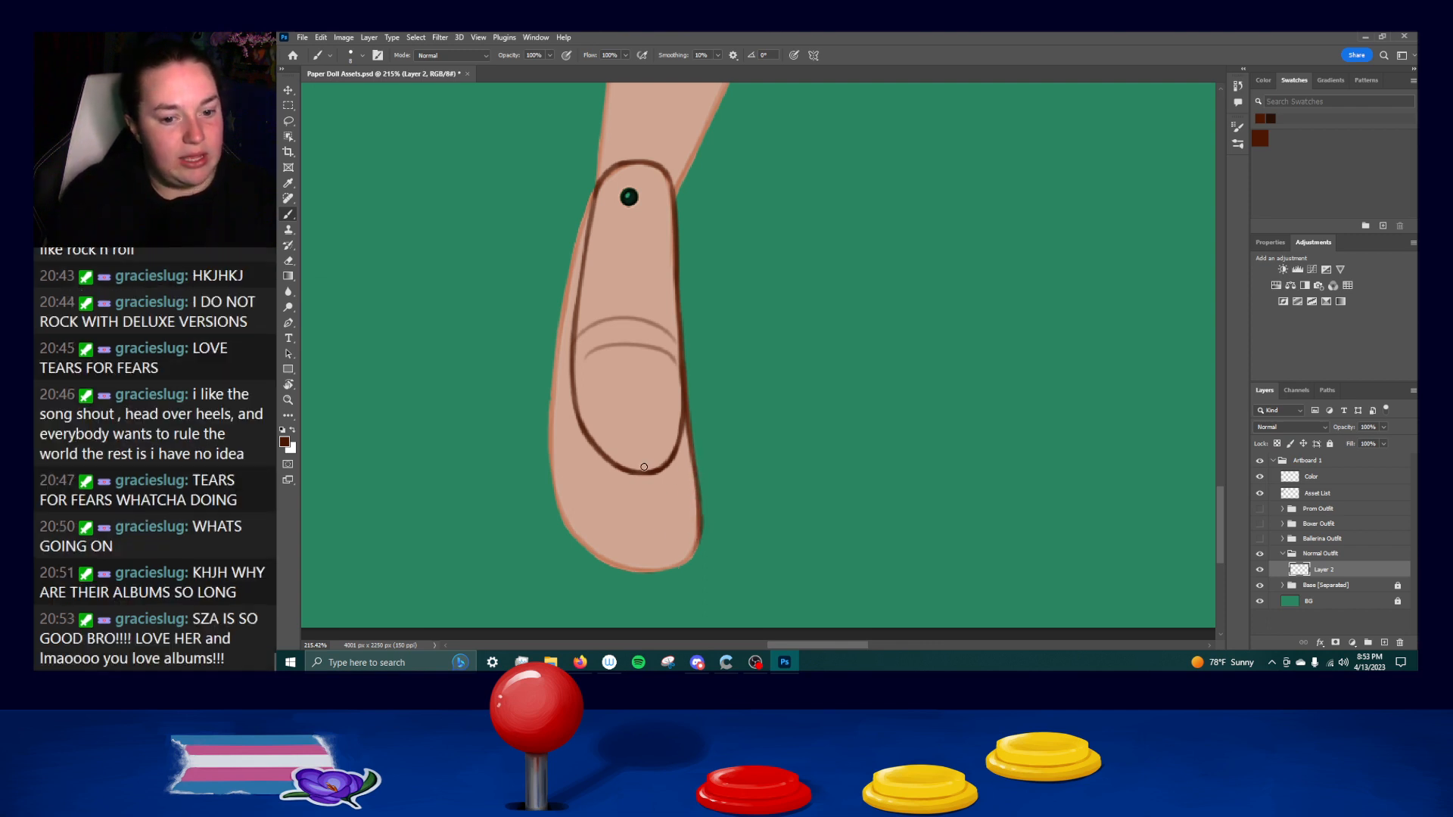
drag(597, 187, 580, 241)
key(ctrl+z)
drag(601, 180, 569, 283)
drag(583, 219, 559, 372)
key(ctrl+z)
drag(573, 249, 552, 373)
key(ctrl+z)
drag(576, 245, 551, 371)
key(ctrl+z)
mouse_move(573, 254)
mouse_down()
mouse_move(550, 392)
mouse_move(556, 346)
mouse_move(552, 380)
mouse_up()
key(ctrl+z)
key(ctrl+z)
key(ctrl+z)
drag(562, 286, 555, 488)
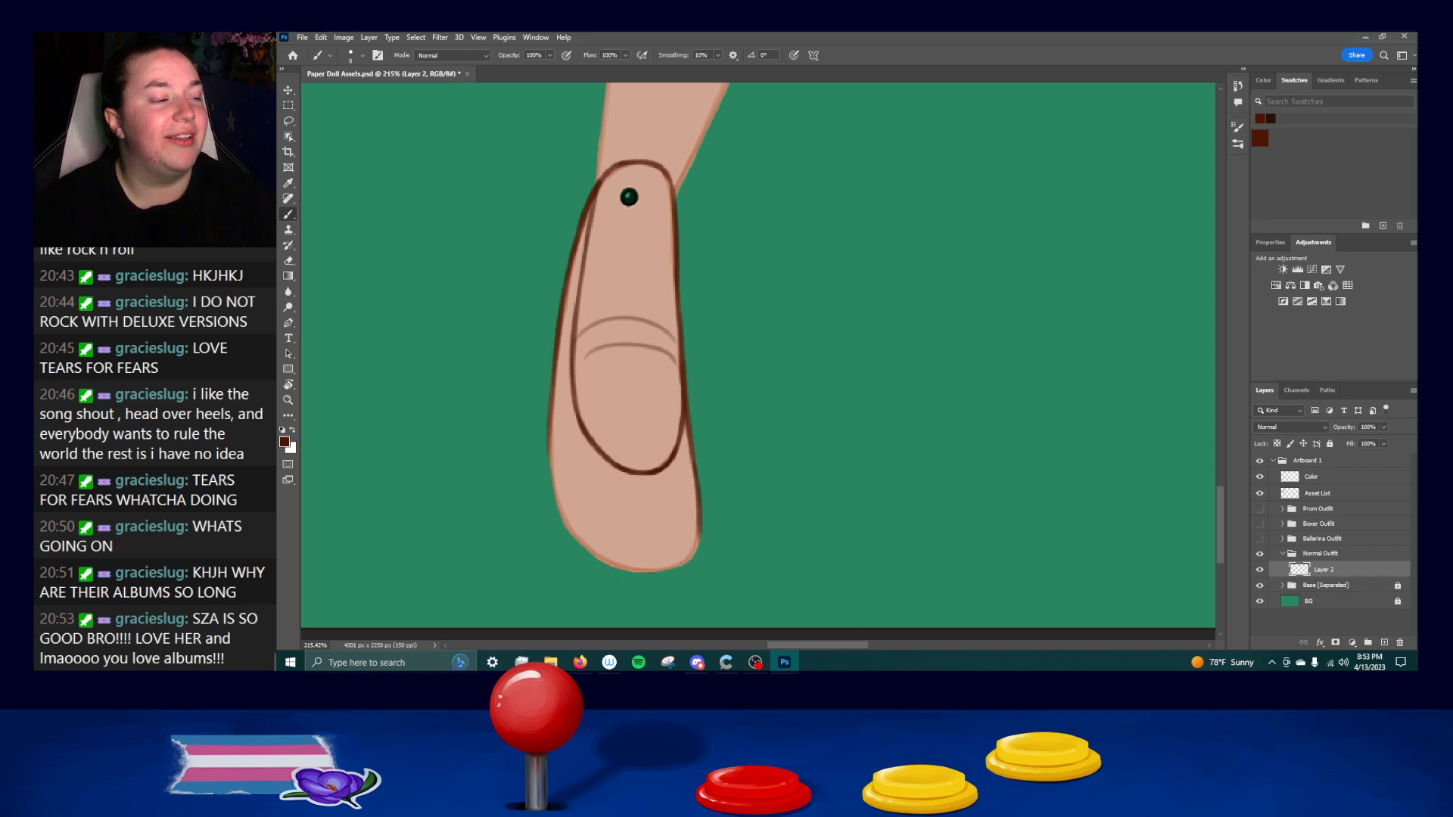
Continue the left edge line down the foot toward the toe, redoing strokes that stray from the base outline.
drag(551, 415, 558, 523)
key(ctrl+z)
drag(550, 414, 566, 534)
key(ctrl+z)
drag(550, 419, 569, 531)
key(ctrl+z)
drag(547, 409, 576, 536)
key(ctrl+z)
key(ctrl+z)
drag(551, 404, 561, 539)
key(ctrl+z)
mouse_move(550, 418)
mouse_down()
mouse_move(556, 518)
mouse_move(631, 575)
mouse_up()
Ink the left half of the rounded toe, from the lower left edge to the bottom of the foot.
key(ctrl+z)
key(ctrl+z)
drag(564, 519, 653, 572)
key(ctrl+z)
drag(566, 530, 636, 573)
key(ctrl+z)
drag(572, 534, 643, 573)
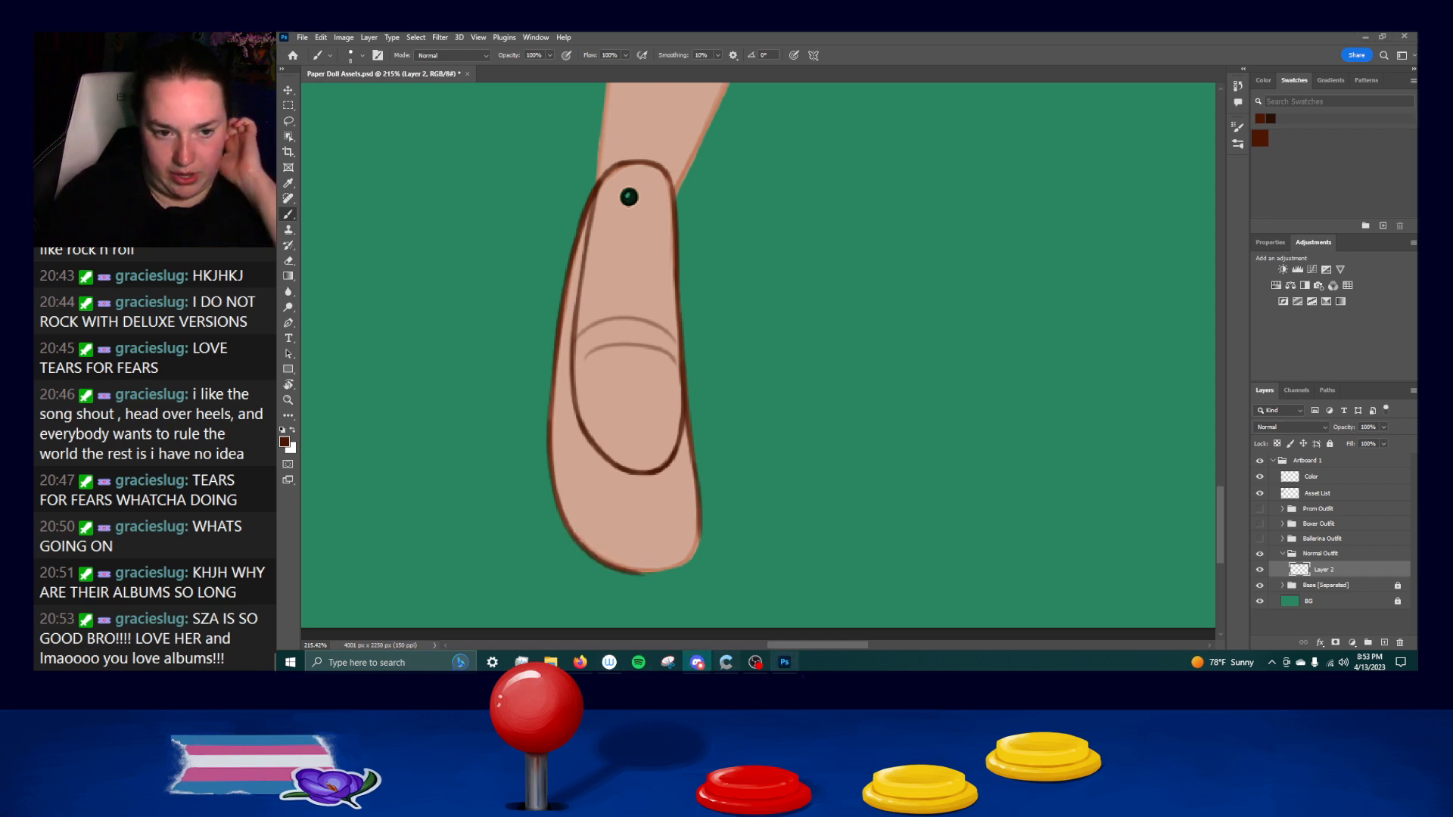
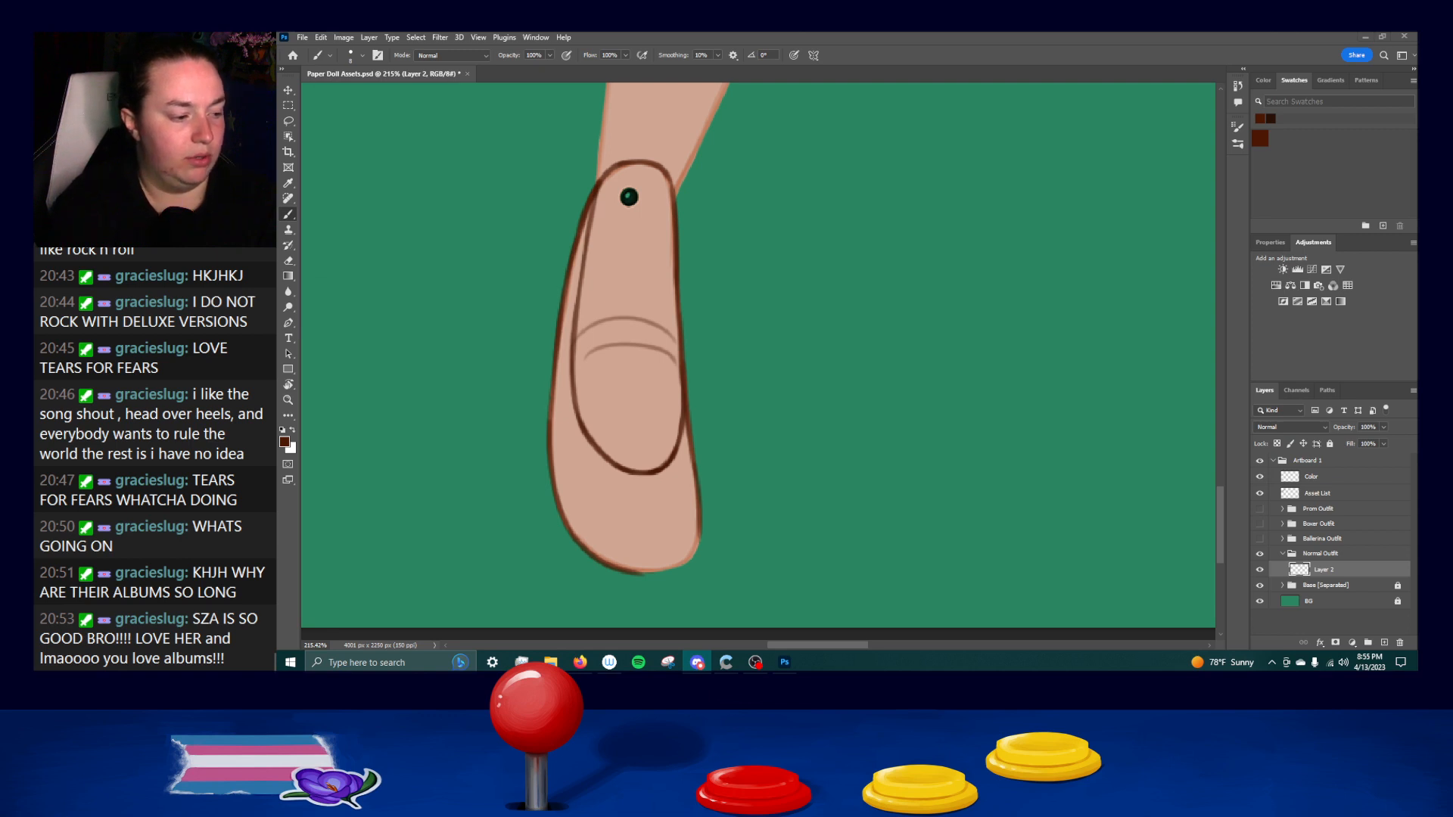
Ink the right half of the rounded toe, closing the shoe's outline at the bottom of the foot.
click(421, 463)
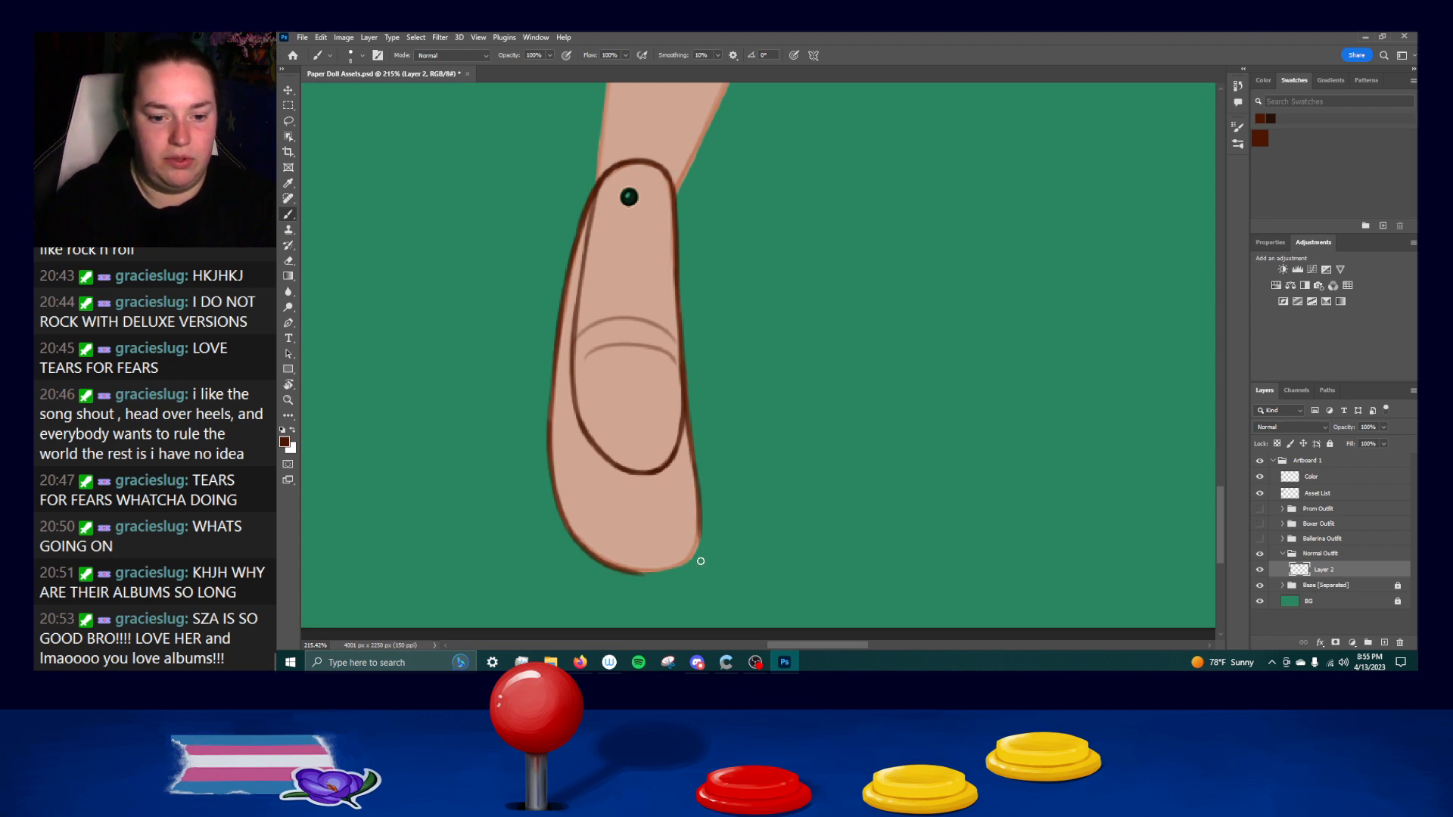
key(ctrl+z)
drag(621, 571, 686, 565)
key(ctrl+z)
key(ctrl+z)
key(ctrl+z)
key(ctrl+z)
key(ctrl+z)
key(ctrl+z)
key(ctrl+z)
drag(698, 510, 678, 568)
key(ctrl+z)
key(ctrl+z)
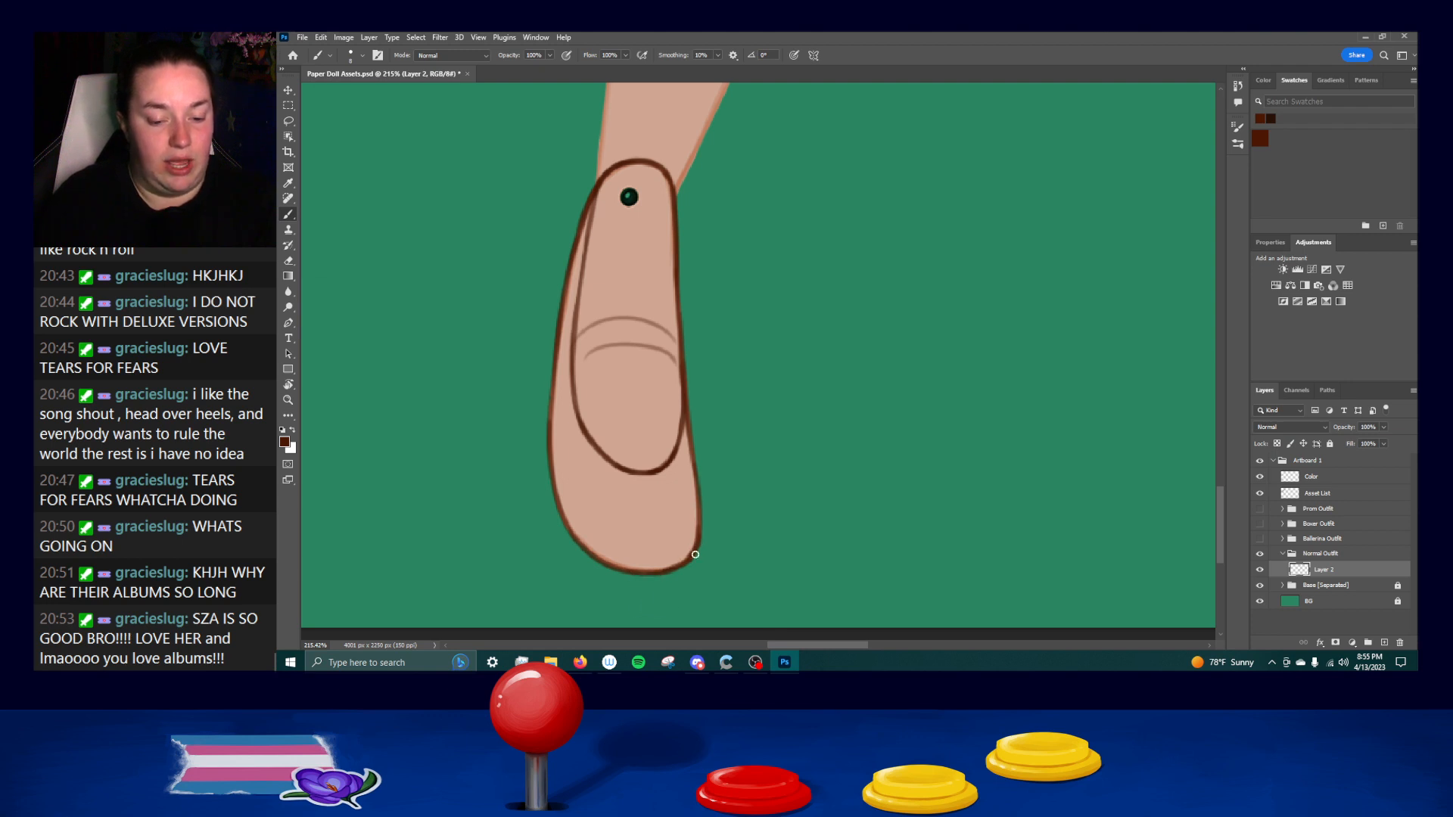
Retrace the left line of the shoe's inner opening from below the ankle to the side of the oval.
drag(713, 373, 635, 361)
drag(500, 304, 501, 402)
key(ctrl+z)
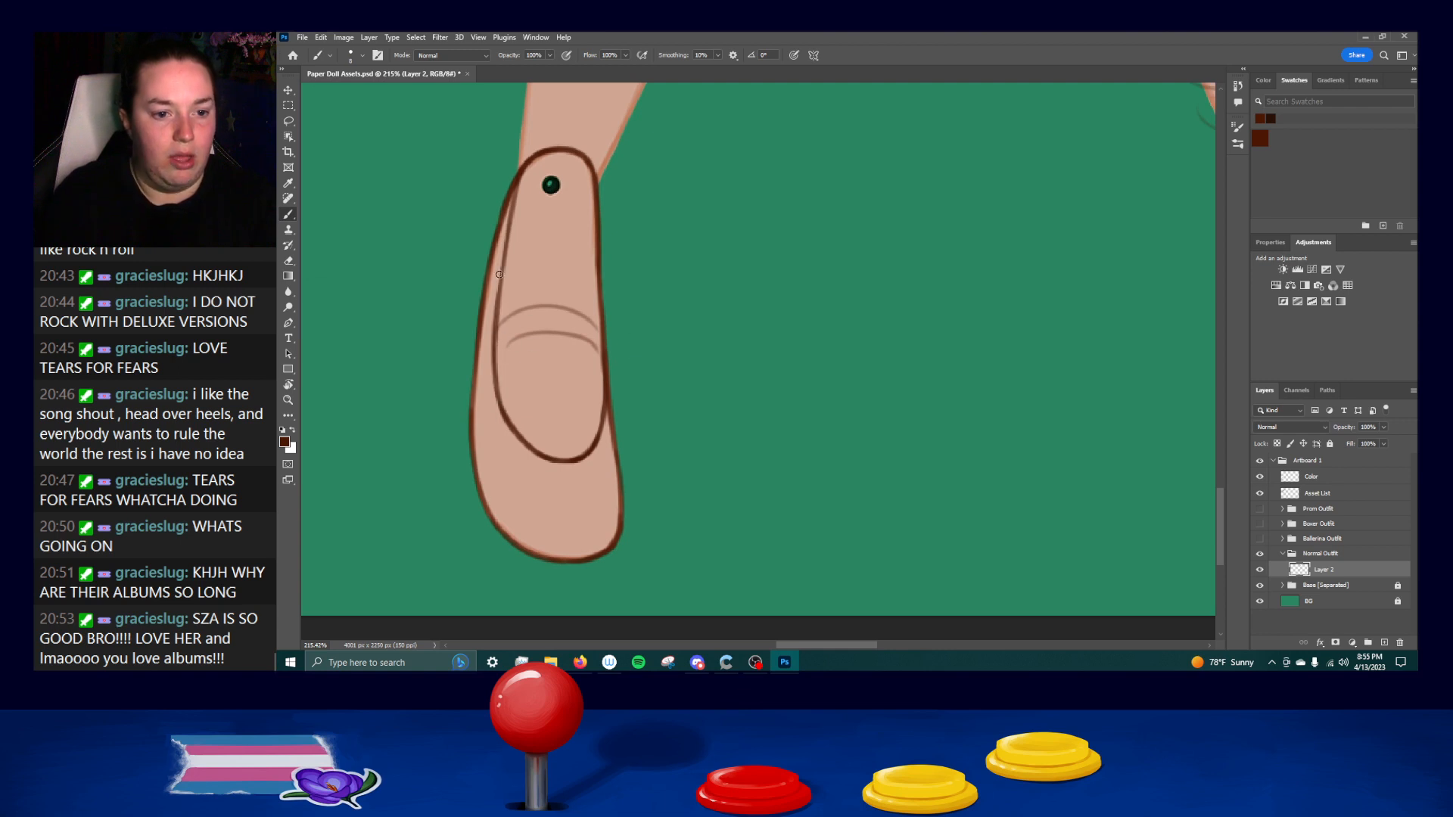
drag(499, 274, 499, 376)
key(ctrl+z)
drag(510, 229, 498, 379)
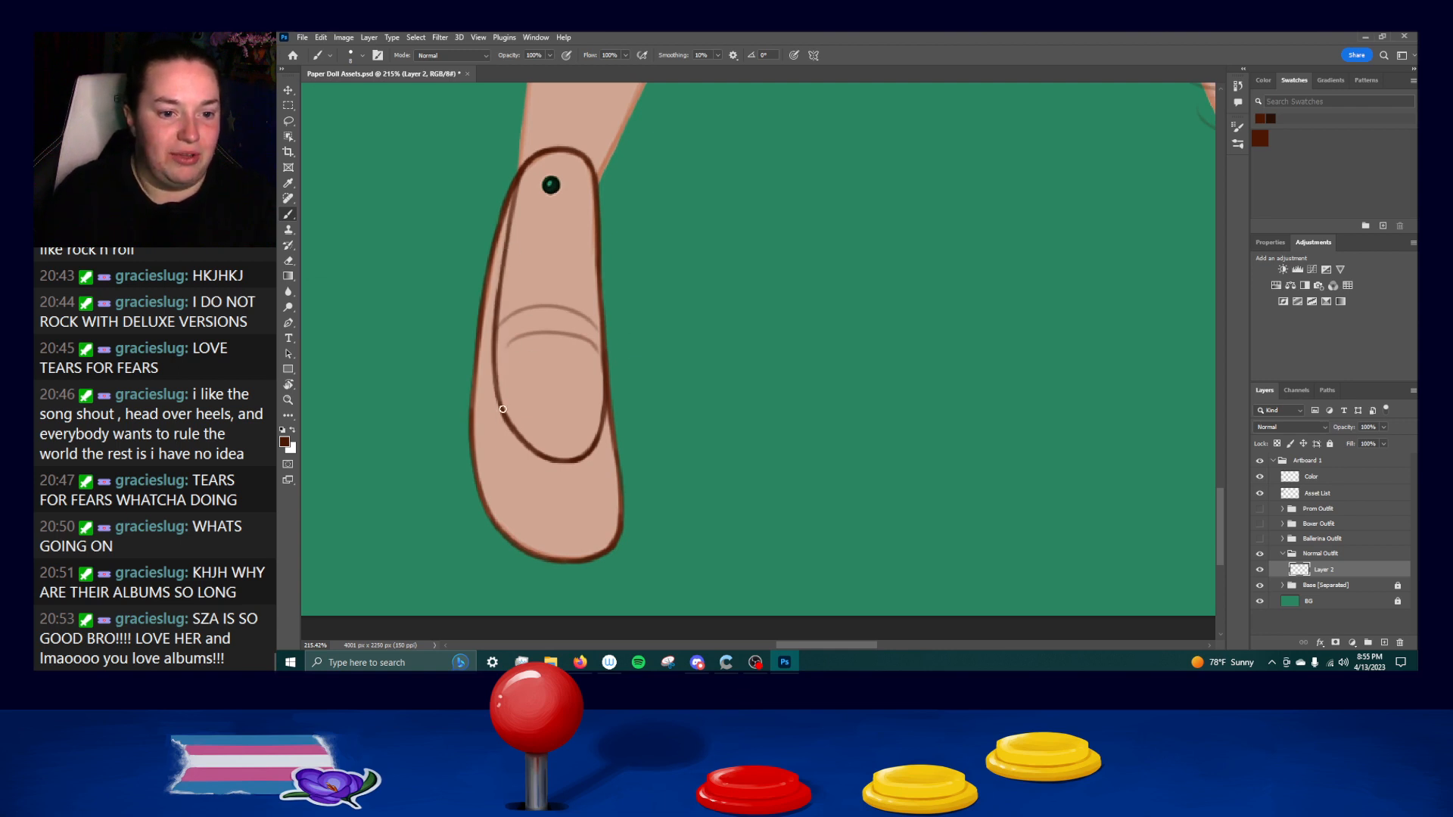
drag(494, 343, 502, 405)
Ink the lower curved strap line across the foot at the top of the toe oval, redoing stray strokes.
drag(499, 341, 591, 345)
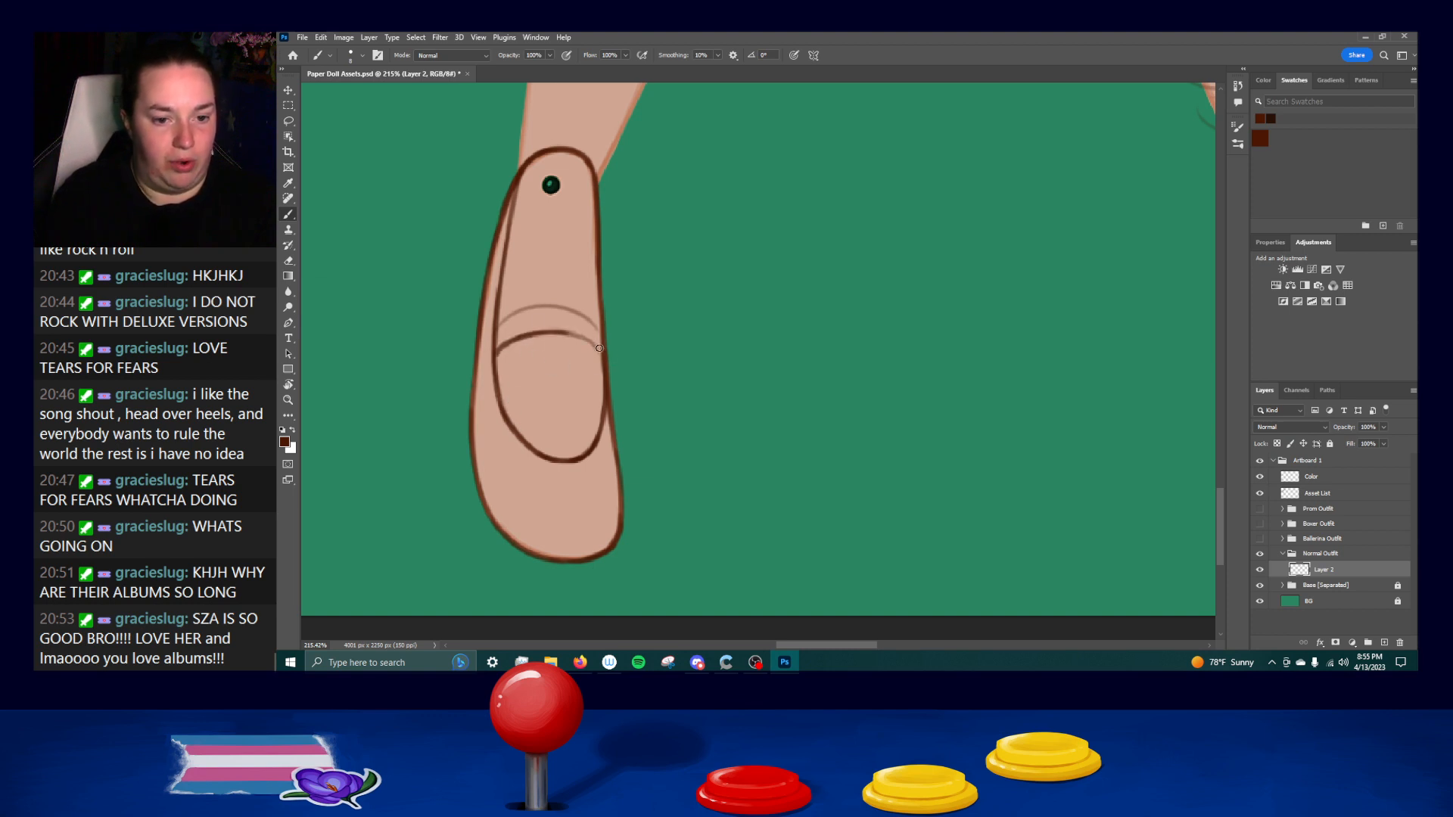
key(ctrl+z)
drag(559, 332, 605, 364)
key(ctrl+z)
key(ctrl+z)
key(ctrl+z)
key(ctrl+z)
key(ctrl+z)
key(ctrl+z)
key(ctrl+z)
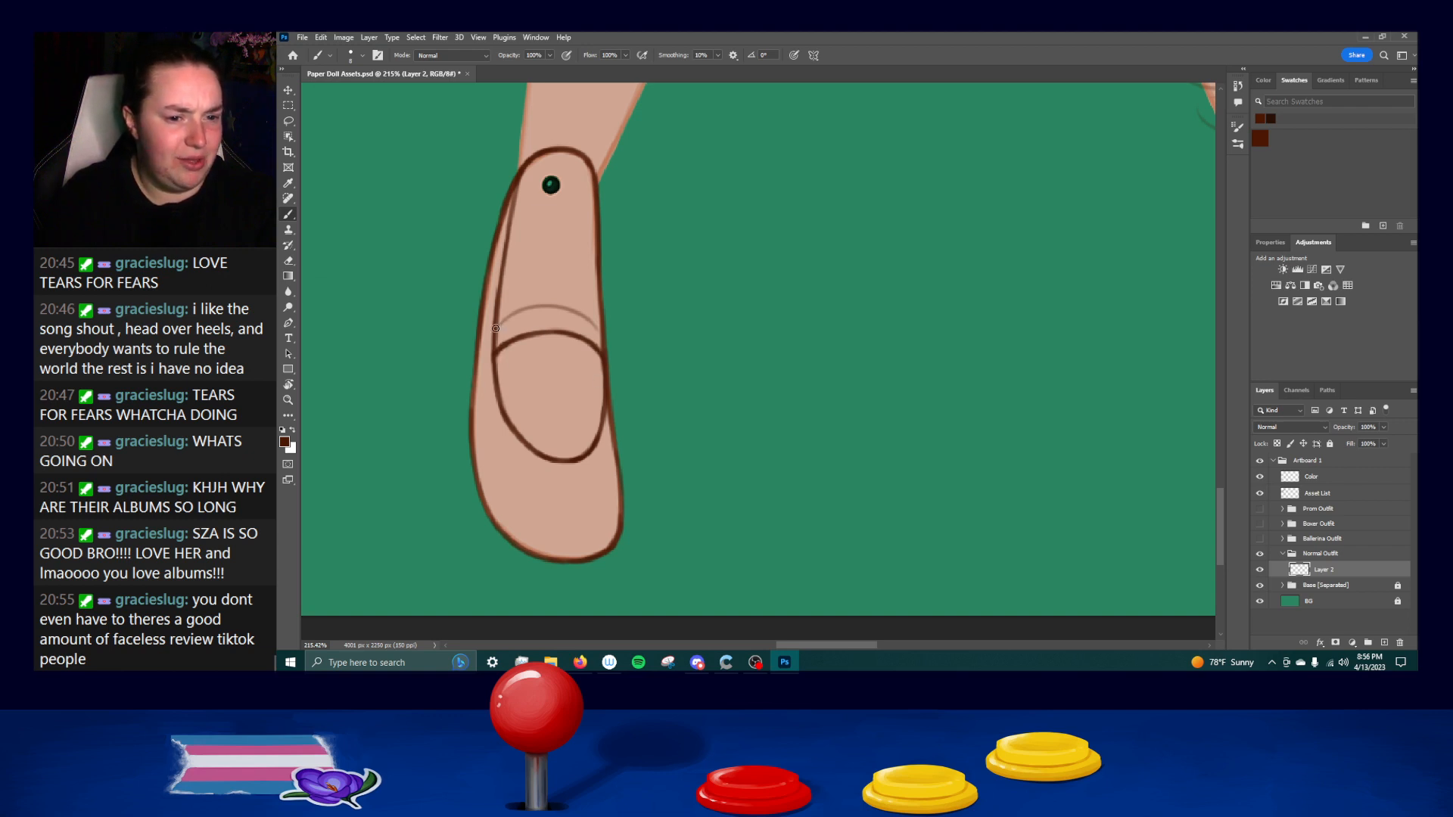
Ink the upper curved strap line across the foot, parallel to the lower one.
drag(497, 326, 601, 328)
key(ctrl+z)
key(ctrl+z)
key(ctrl+z)
key(ctrl+z)
key(ctrl+z)
key(ctrl+z)
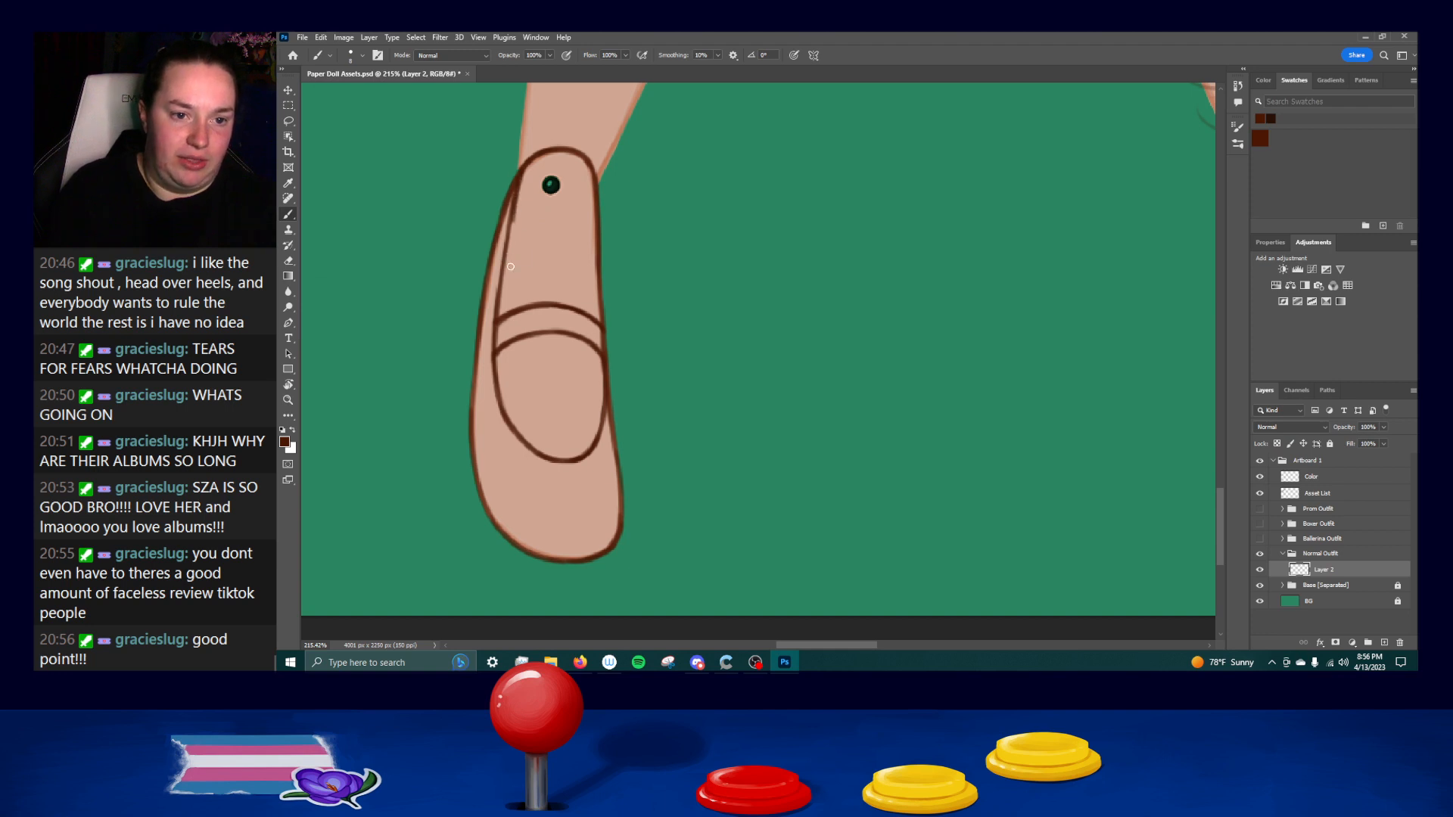
Clean up the inner left line from the ankle to the strap and the lower left curve of the toe oval.
key(ctrl+z)
drag(517, 177, 493, 322)
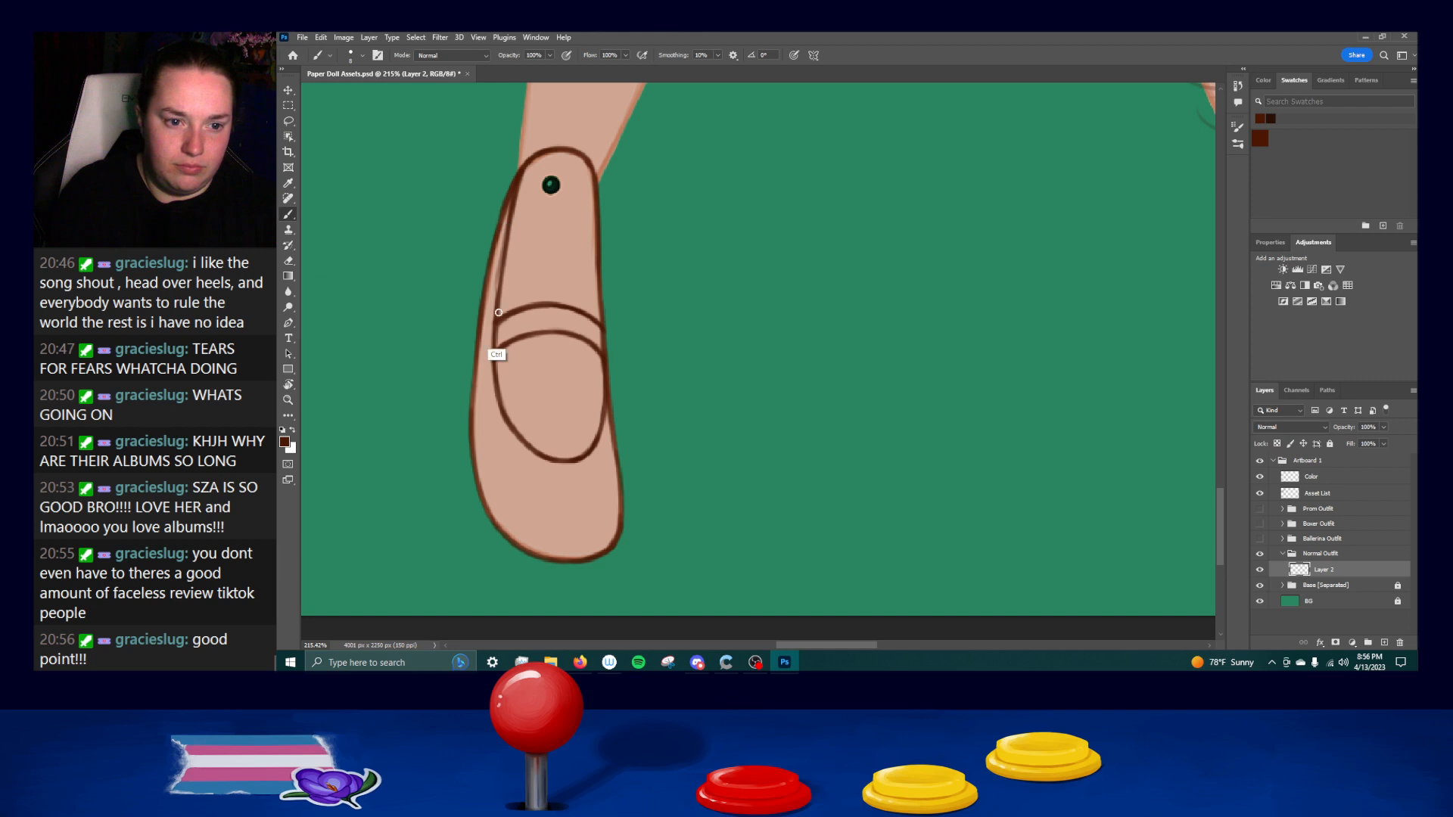
drag(513, 208, 497, 310)
key(ctrl+z)
drag(512, 214, 499, 406)
key(ctrl+z)
key(ctrl+z)
mouse_move(495, 355)
mouse_down()
mouse_move(529, 432)
mouse_move(496, 356)
mouse_move(517, 430)
mouse_up()
key(ctrl+z)
key(ctrl+z)
drag(493, 356, 522, 431)
key(ctrl+z)
drag(494, 358, 516, 432)
key(ctrl+z)
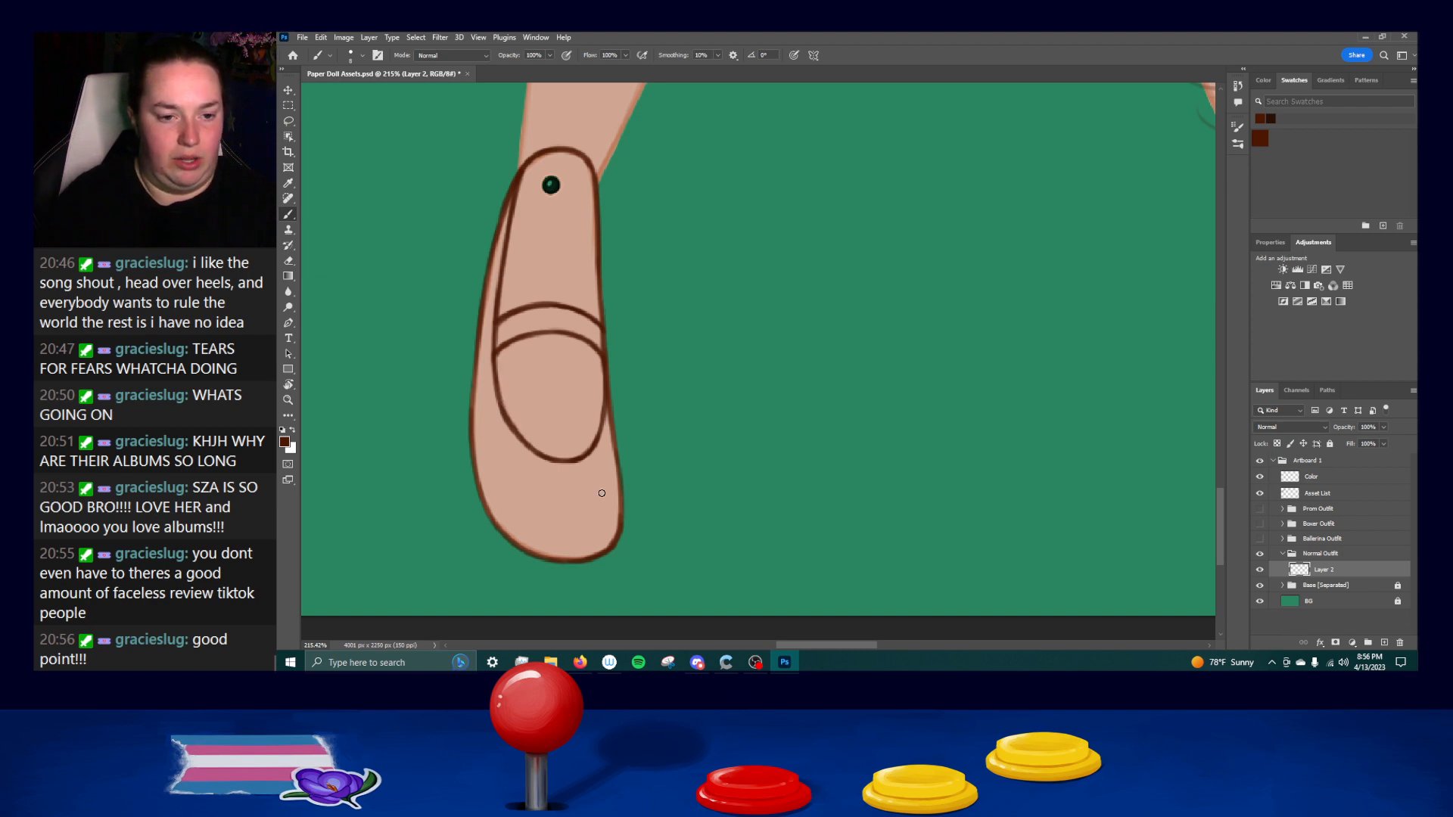
Ink the sock's right edge from the cuff down to the ankle, redoing strokes that stray from the leg outline.
key(z)
drag(667, 360, 741, 357)
key(h)
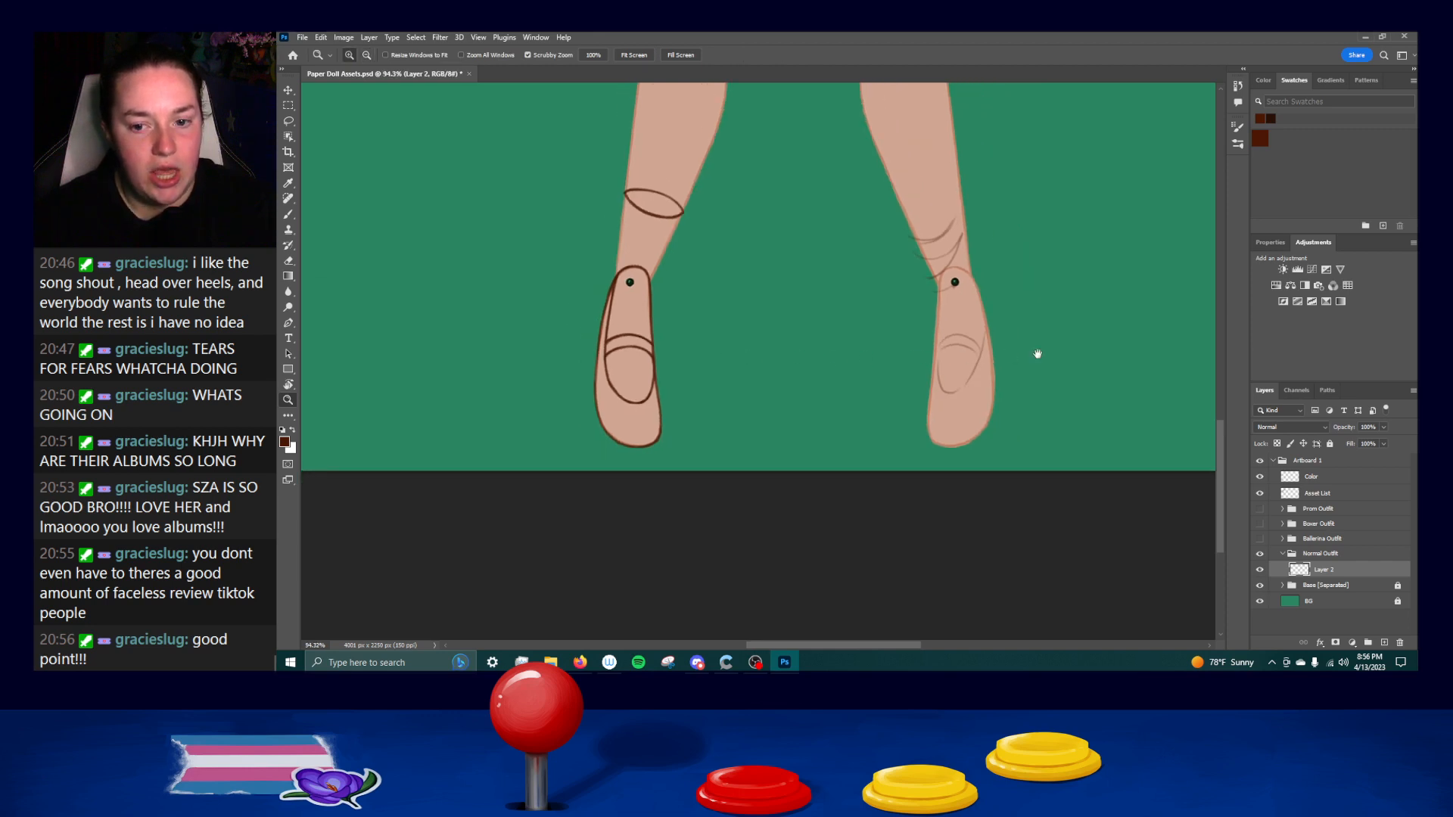
drag(1038, 351, 952, 361)
key(b)
scroll(558, 216, up, 3)
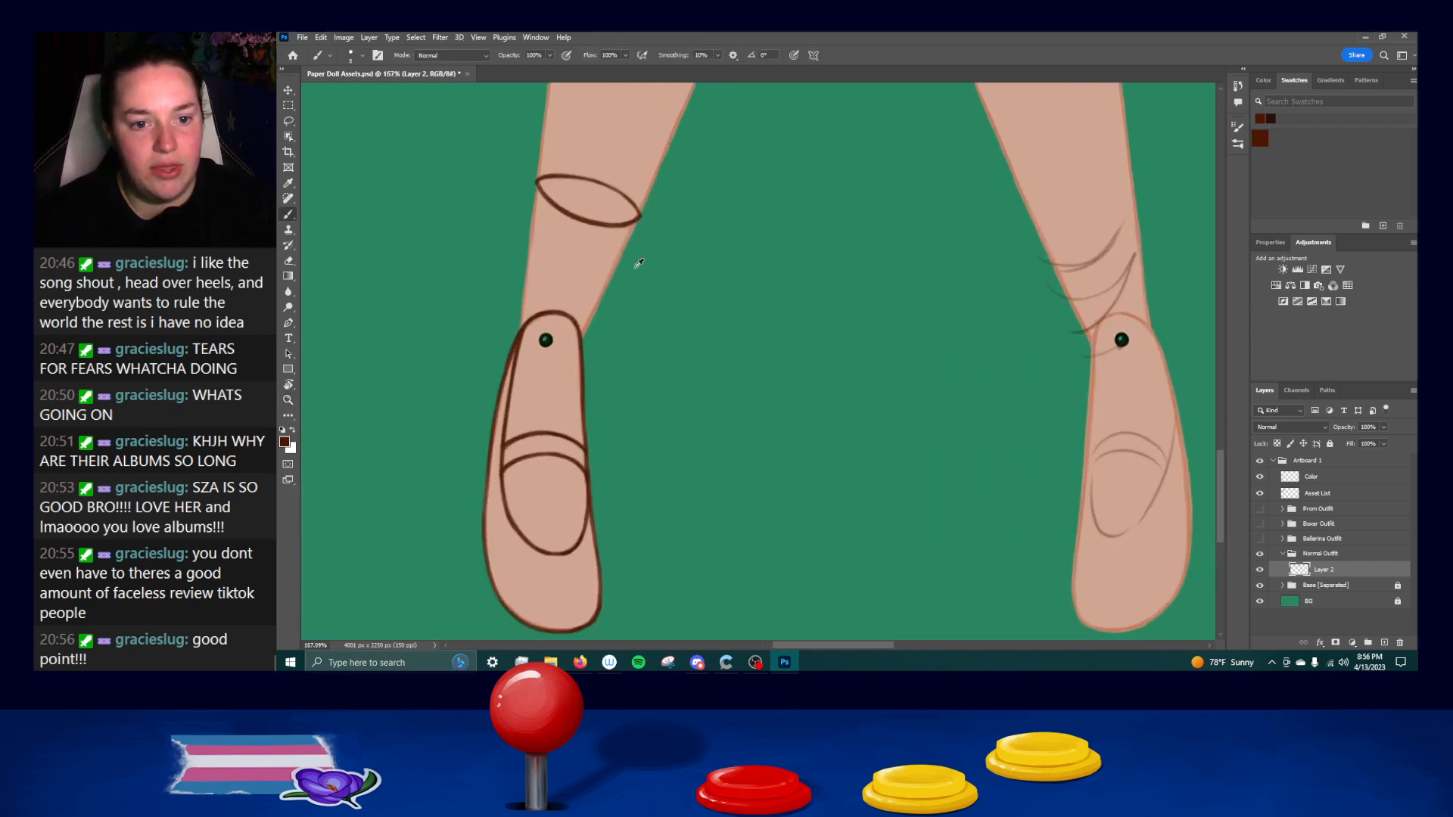
scroll(675, 264, up, 1)
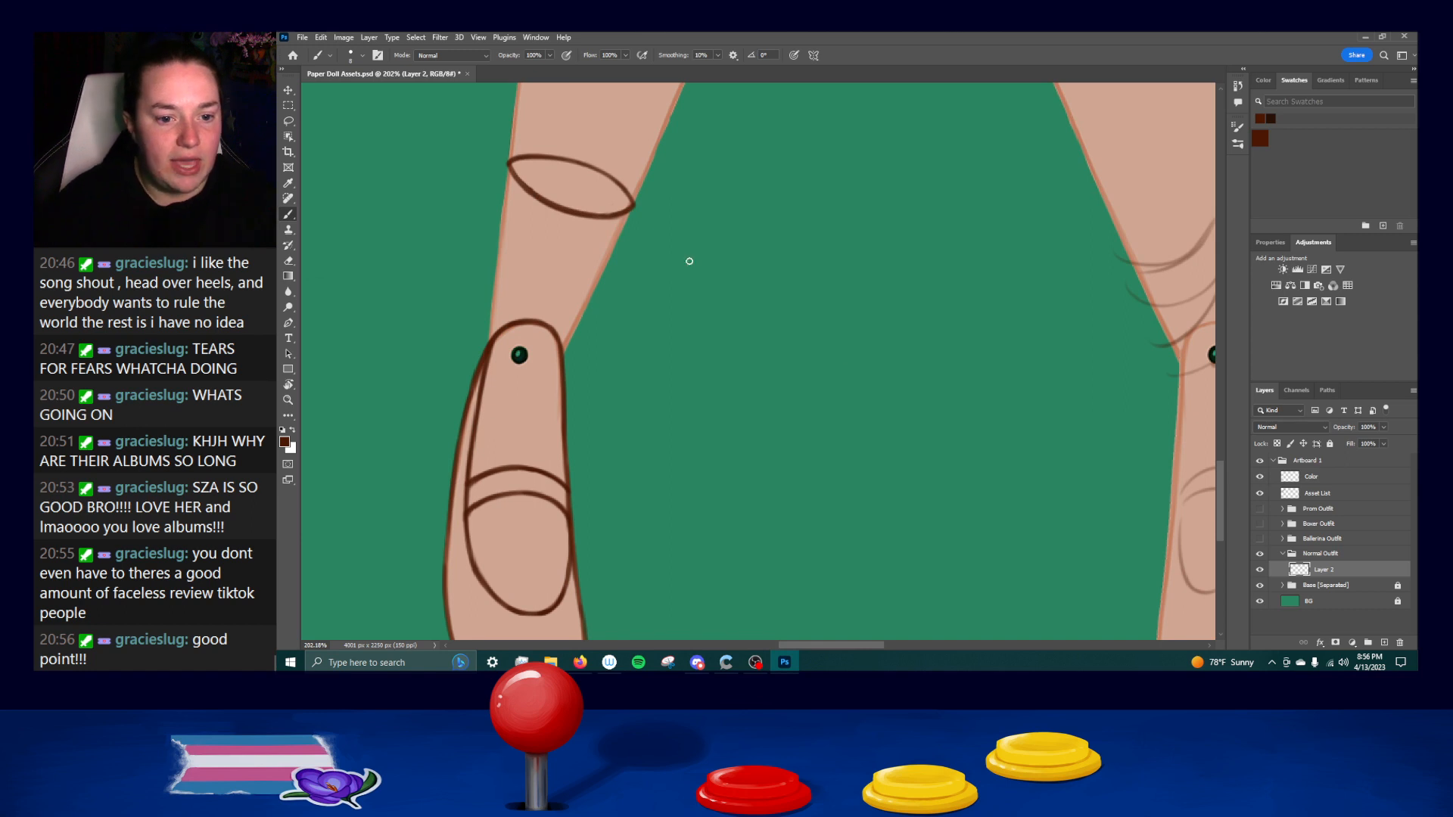
drag(628, 211, 598, 269)
key(ctrl+z)
drag(628, 209, 579, 306)
key(ctrl+z)
key(ctrl+z)
mouse_move(626, 212)
mouse_down()
mouse_move(567, 325)
mouse_move(579, 330)
mouse_up()
key(ctrl+z)
mouse_move(626, 214)
mouse_down()
mouse_move(565, 349)
mouse_move(632, 214)
mouse_move(581, 303)
mouse_up()
key(ctrl+z)
key(ctrl+z)
drag(628, 211, 577, 327)
key(ctrl+z)
mouse_move(628, 212)
mouse_down()
mouse_move(571, 341)
mouse_move(591, 299)
mouse_up()
key(ctrl+z)
drag(604, 271, 570, 348)
key(ctrl+z)
drag(600, 277, 564, 356)
key(ctrl+z)
key(ctrl+z)
drag(596, 284, 566, 355)
key(ctrl+z)
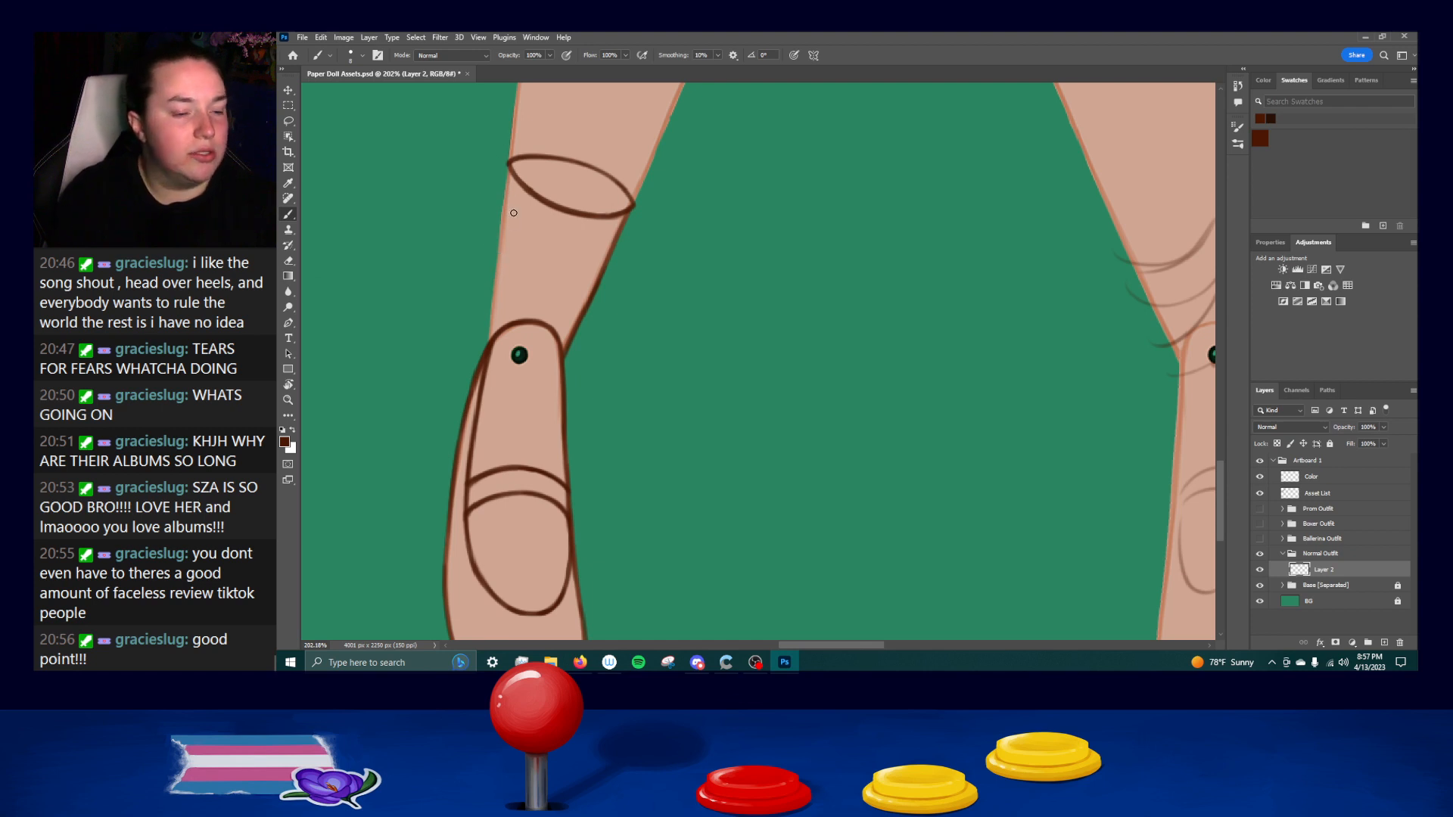
Ink the sock's left edge from the cuff to the shoe and reinforce the upper part of its right edge.
drag(504, 169, 486, 339)
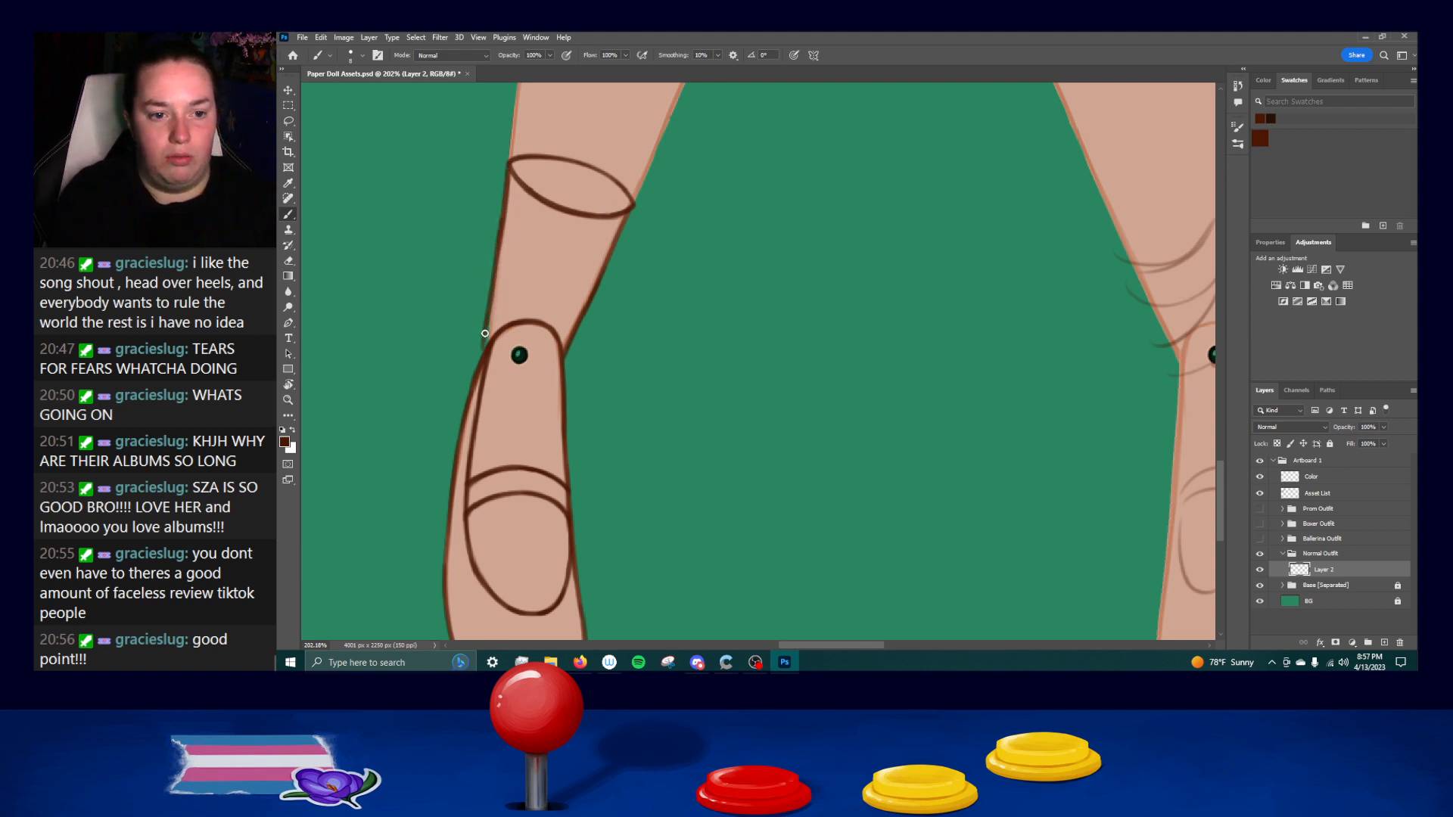
key(ctrl+z)
drag(500, 230, 483, 354)
key(ctrl+z)
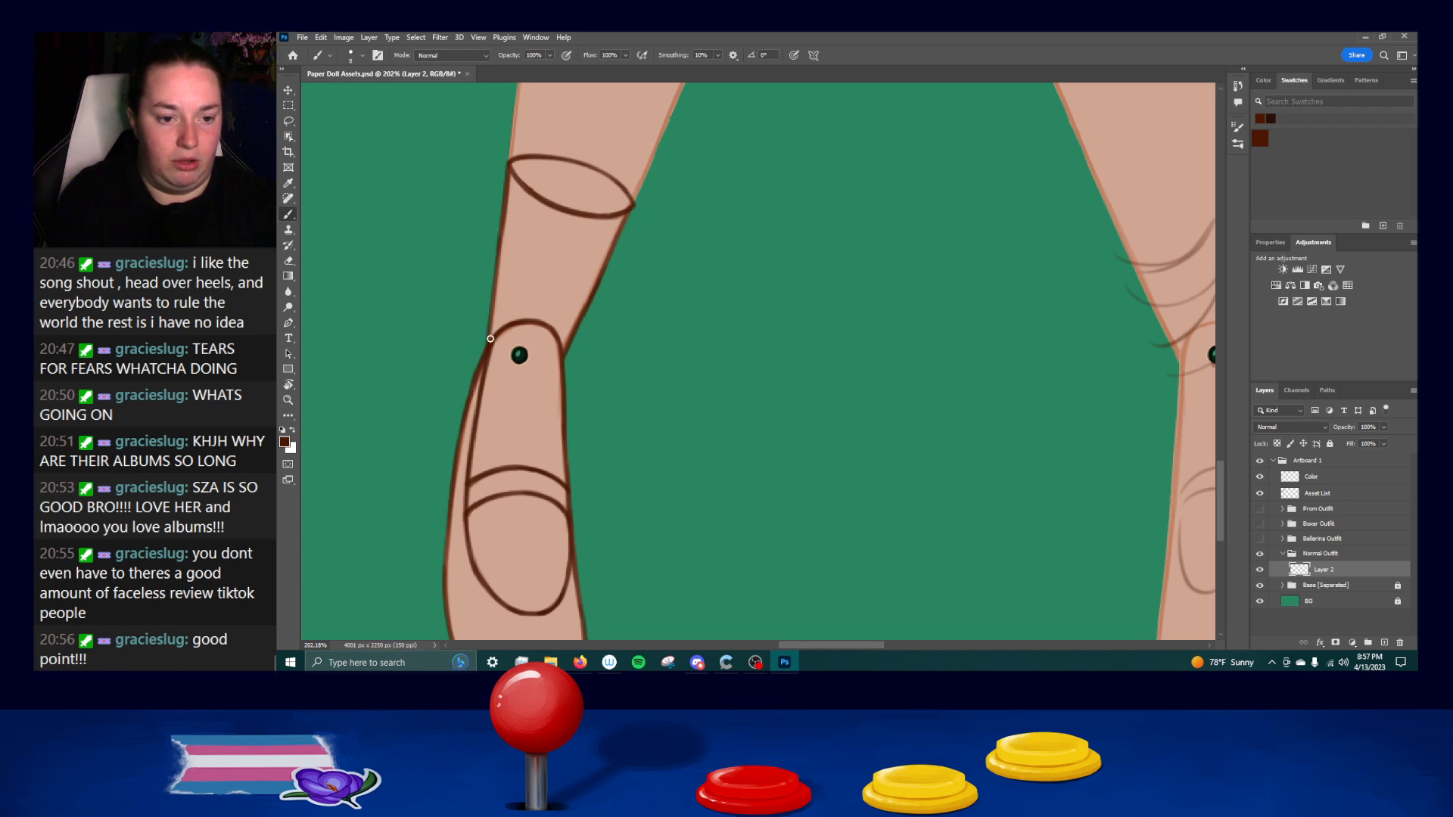
mouse_move(497, 270)
mouse_down()
mouse_move(484, 374)
mouse_move(485, 351)
mouse_up()
key(ctrl+z)
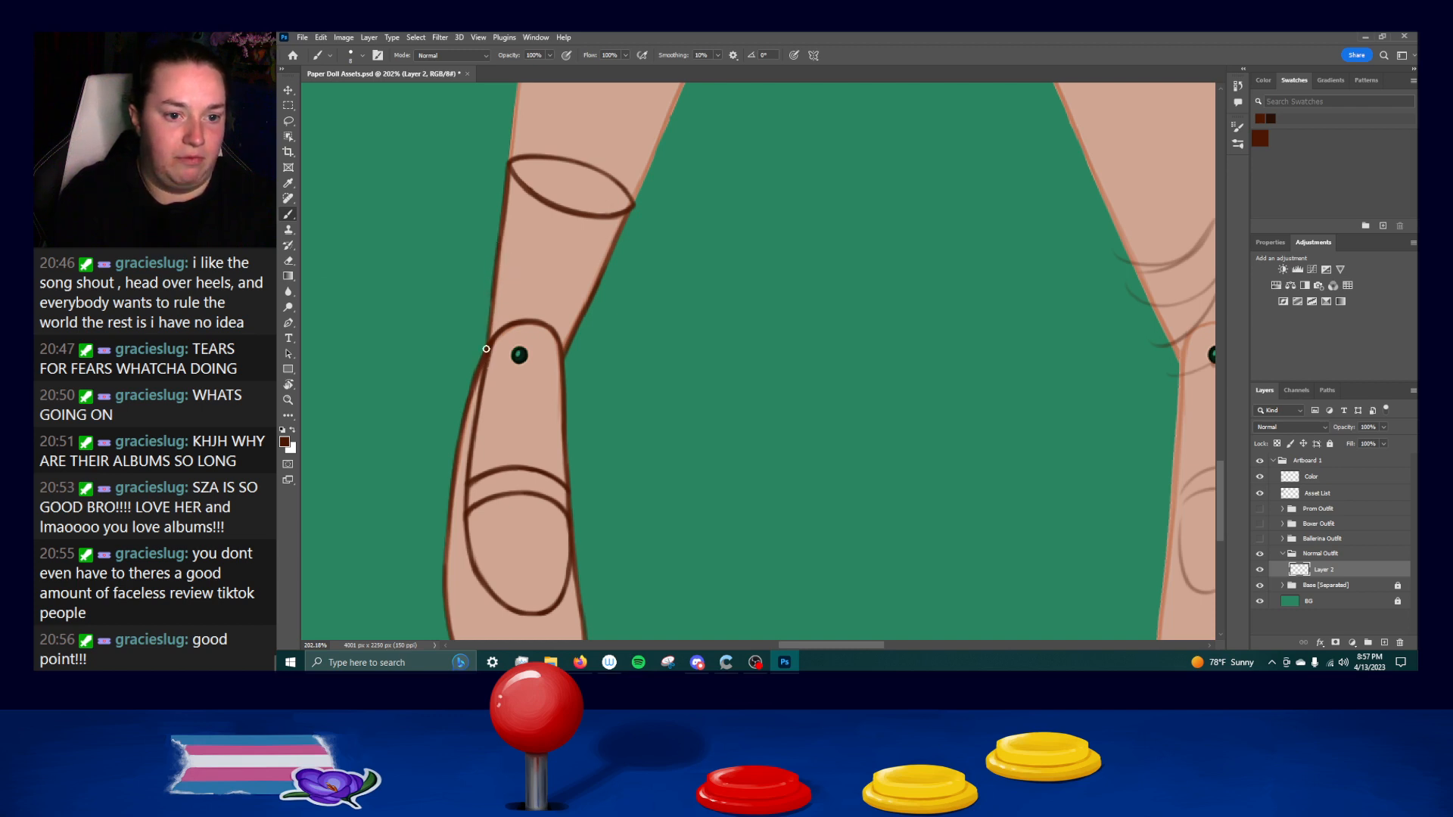
key(ctrl+z)
drag(500, 248, 485, 367)
drag(506, 196, 485, 333)
key(ctrl+z)
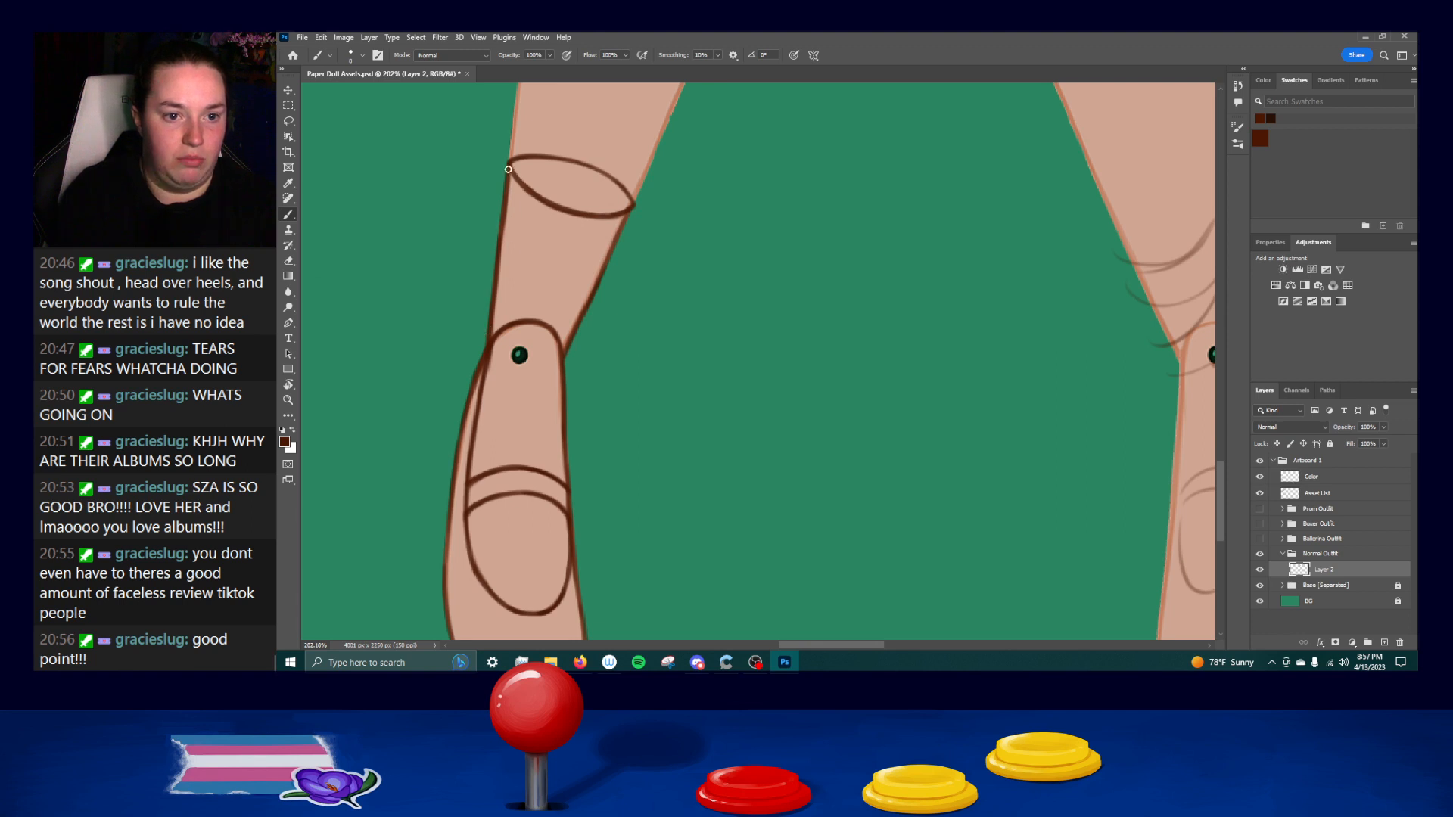
drag(628, 219, 605, 276)
drag(630, 213, 600, 286)
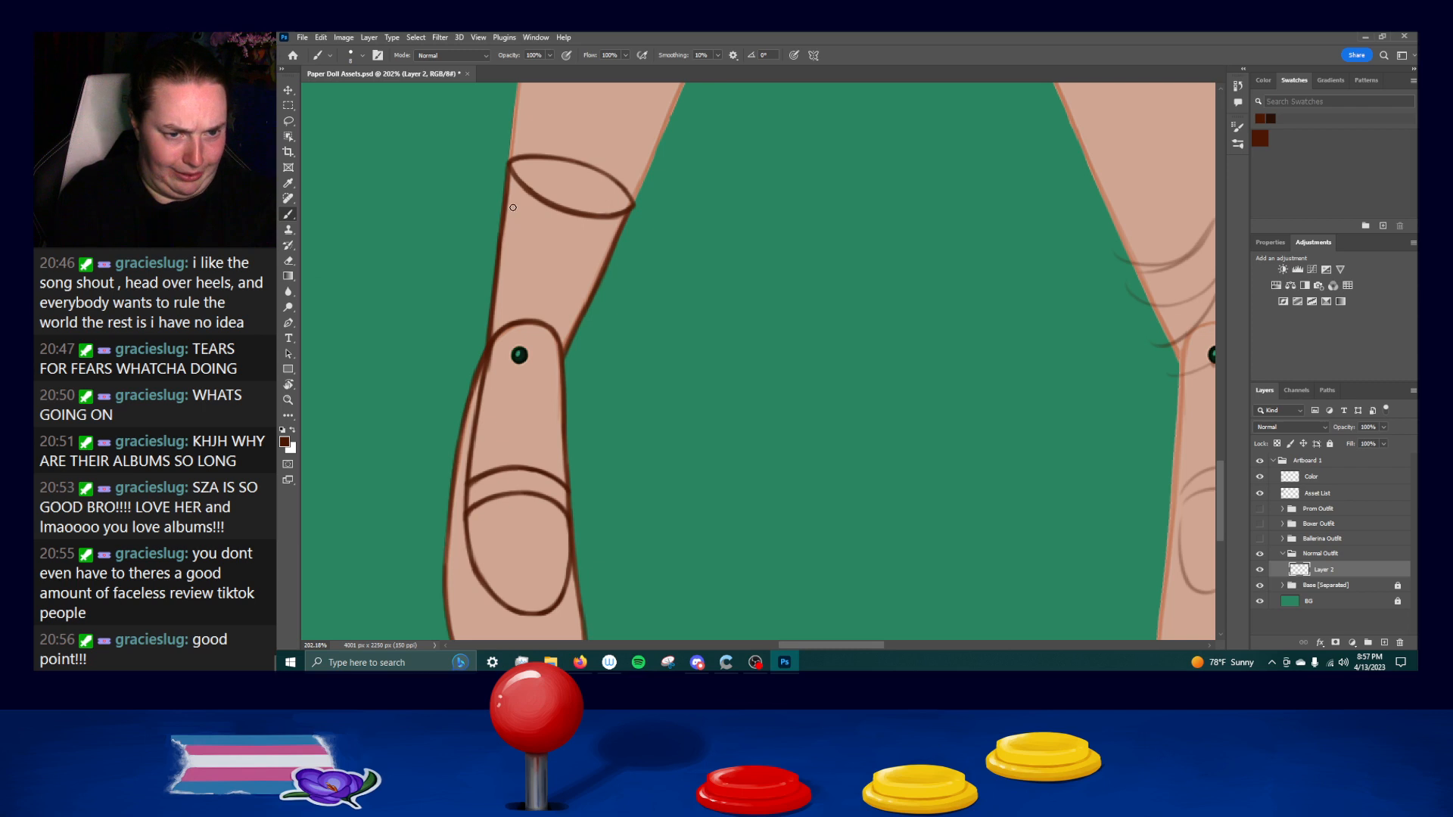
Draw short, thin ribbing lines below the left half of the sock's cuff.
mouse_move(519, 184)
mouse_down()
mouse_move(510, 238)
mouse_move(534, 255)
mouse_up()
key(ctrl+z)
key(ctrl+z)
key(ctrl+z)
key(ctrl+z)
drag(527, 189, 514, 258)
key(ctrl+z)
key(ctrl+z)
drag(538, 200, 525, 260)
key(ctrl+z)
drag(538, 201, 531, 267)
key(ctrl+z)
mouse_move(550, 209)
mouse_down()
mouse_move(532, 266)
mouse_move(546, 267)
mouse_up()
key(ctrl+z)
drag(562, 215, 543, 267)
Continue the short ribbing lines past the middle of the cuff with matching length and spacing.
key(ctrl+z)
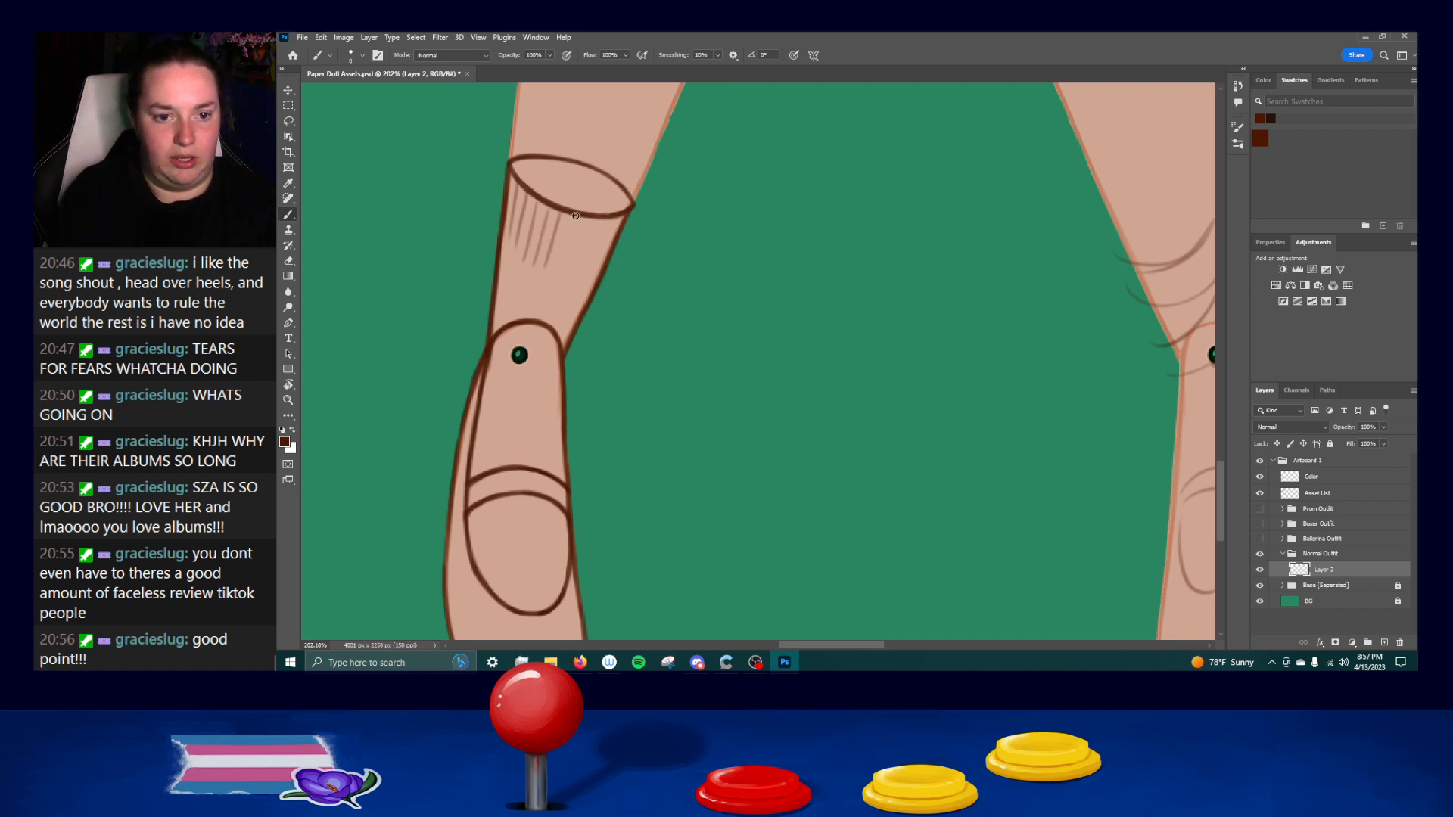
drag(587, 219, 558, 271)
key(ctrl+z)
key(ctrl+z)
key(ctrl+z)
drag(590, 220, 569, 269)
key(ctrl+z)
key(ctrl+z)
key(ctrl+z)
drag(598, 220, 582, 267)
key(ctrl+z)
Finish the sock's ribbing with the last short lines beside the cuff's right edge.
key(ctrl+z)
key(ctrl+z)
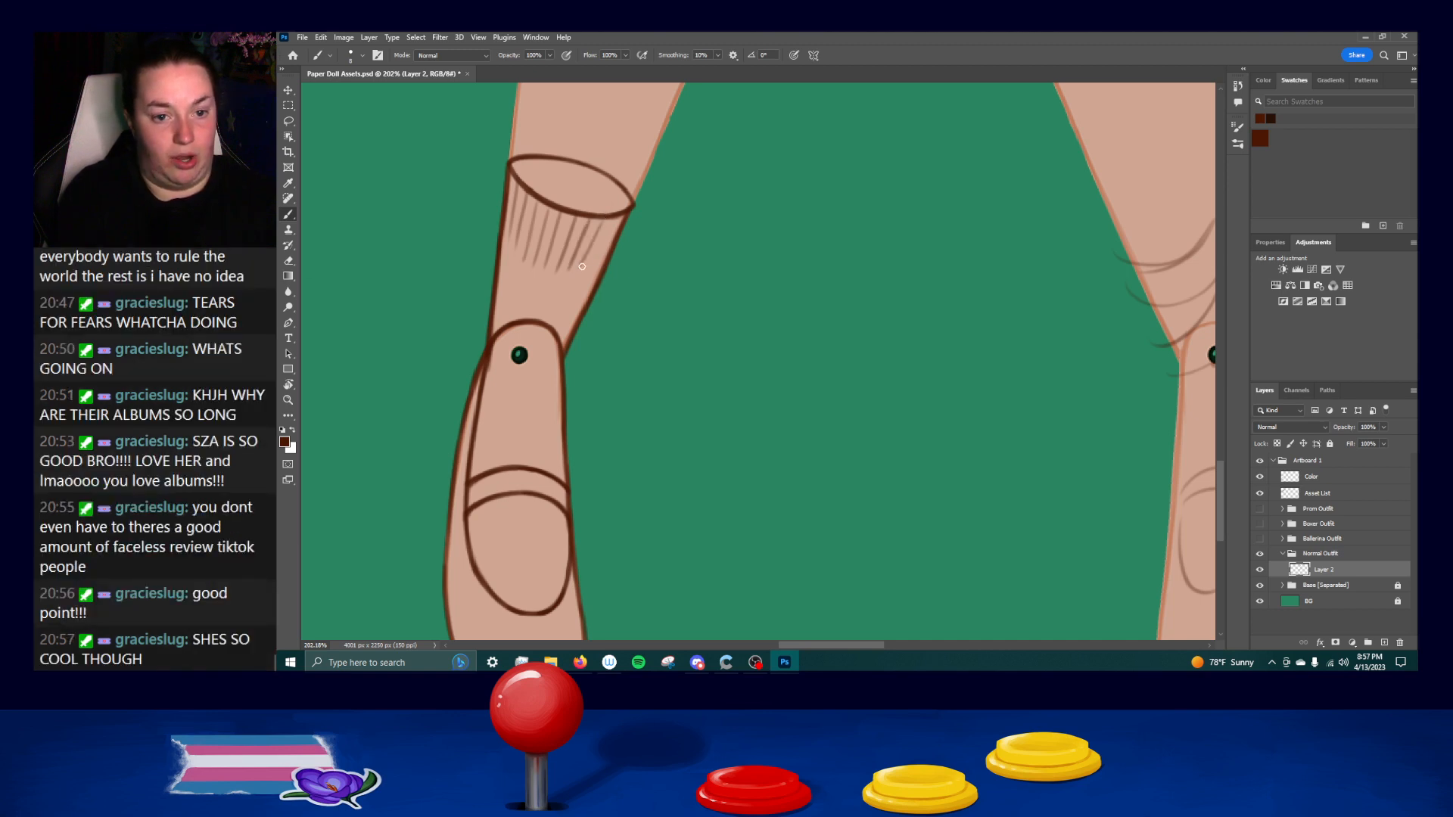
drag(617, 218, 597, 274)
key(ctrl+z)
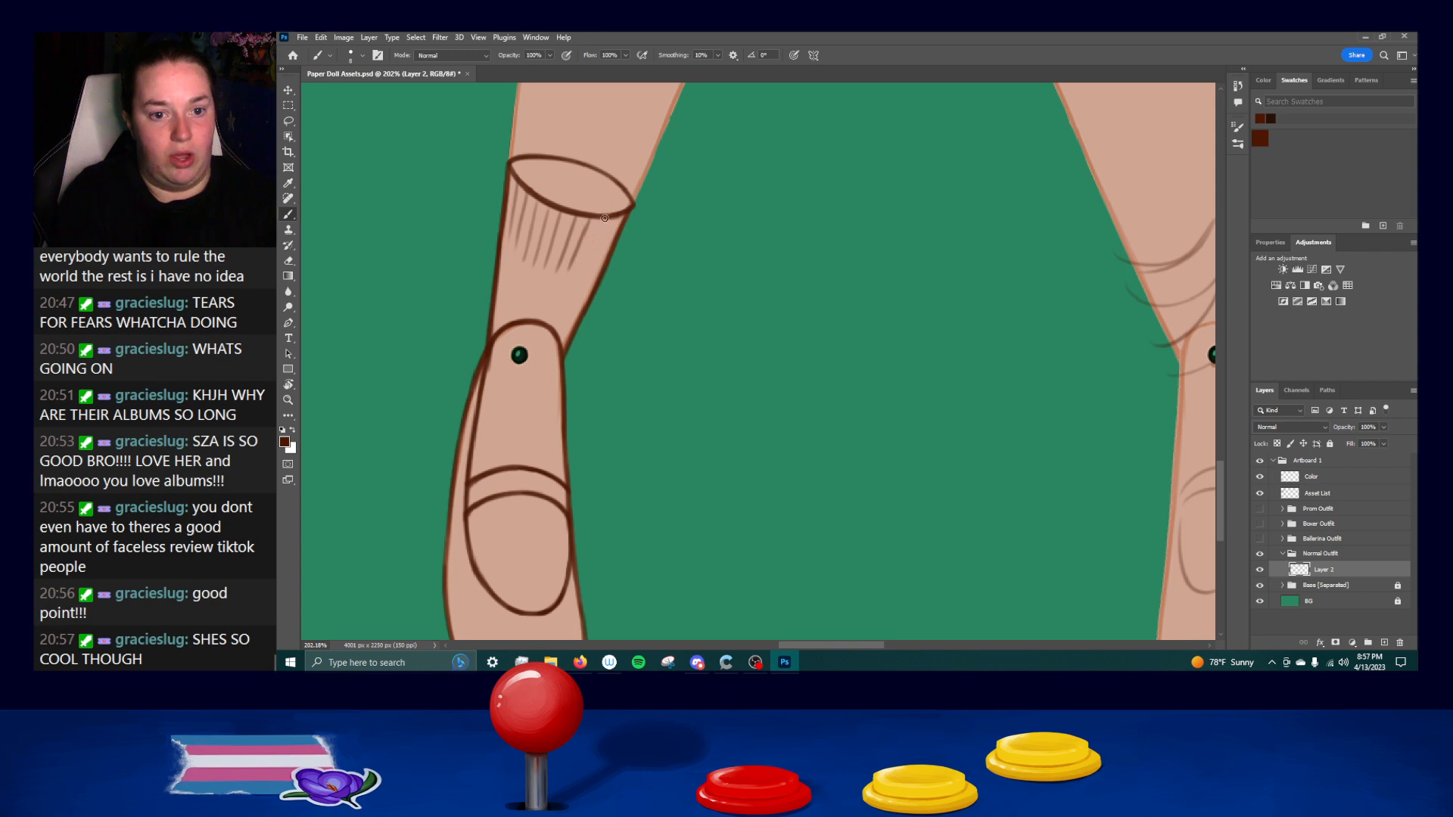
drag(605, 218, 582, 274)
key(ctrl+z)
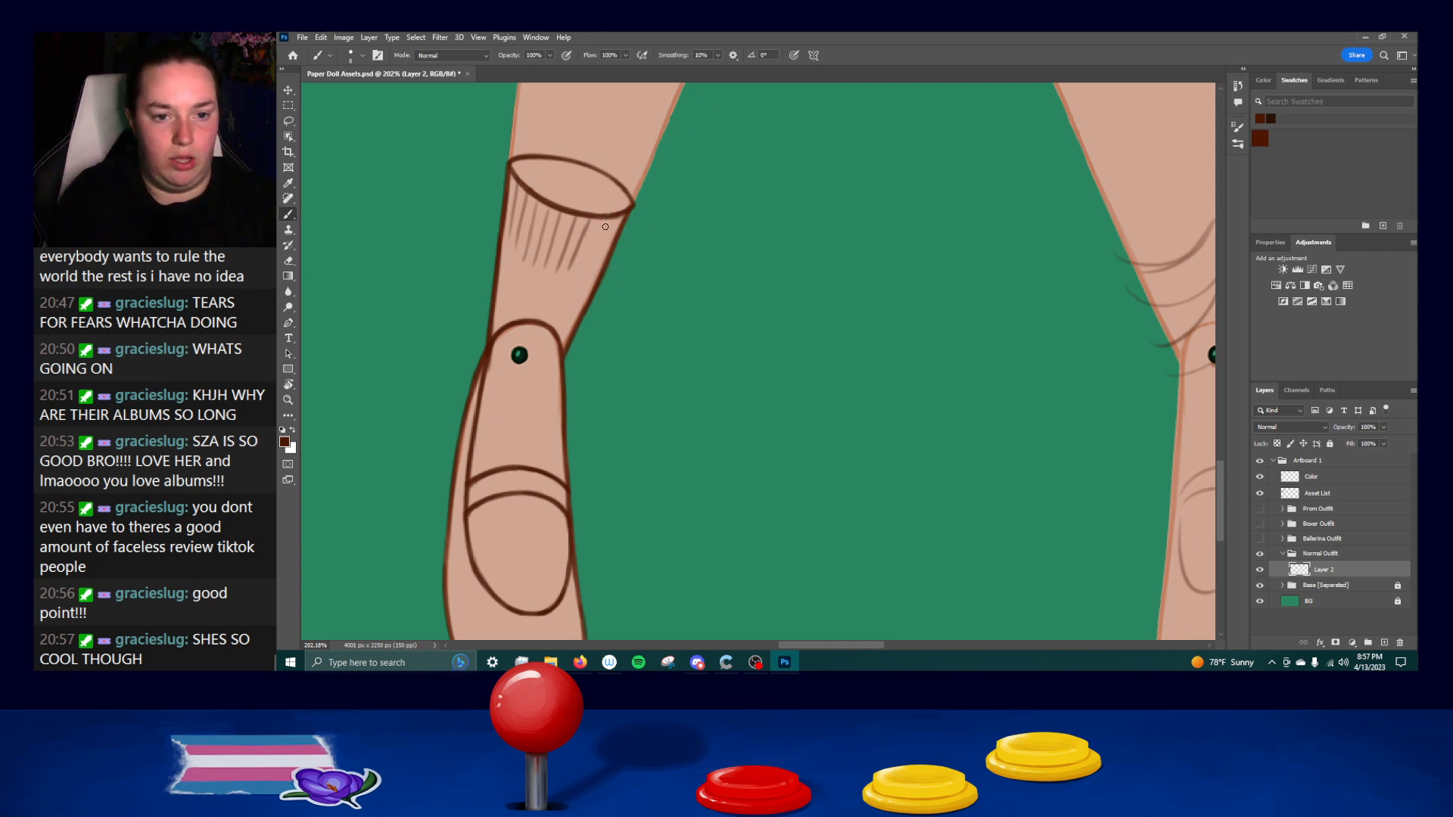
key(ctrl+z)
drag(604, 219, 582, 273)
key(ctrl+z)
key(ctrl+z)
drag(611, 222, 591, 272)
key(ctrl+z)
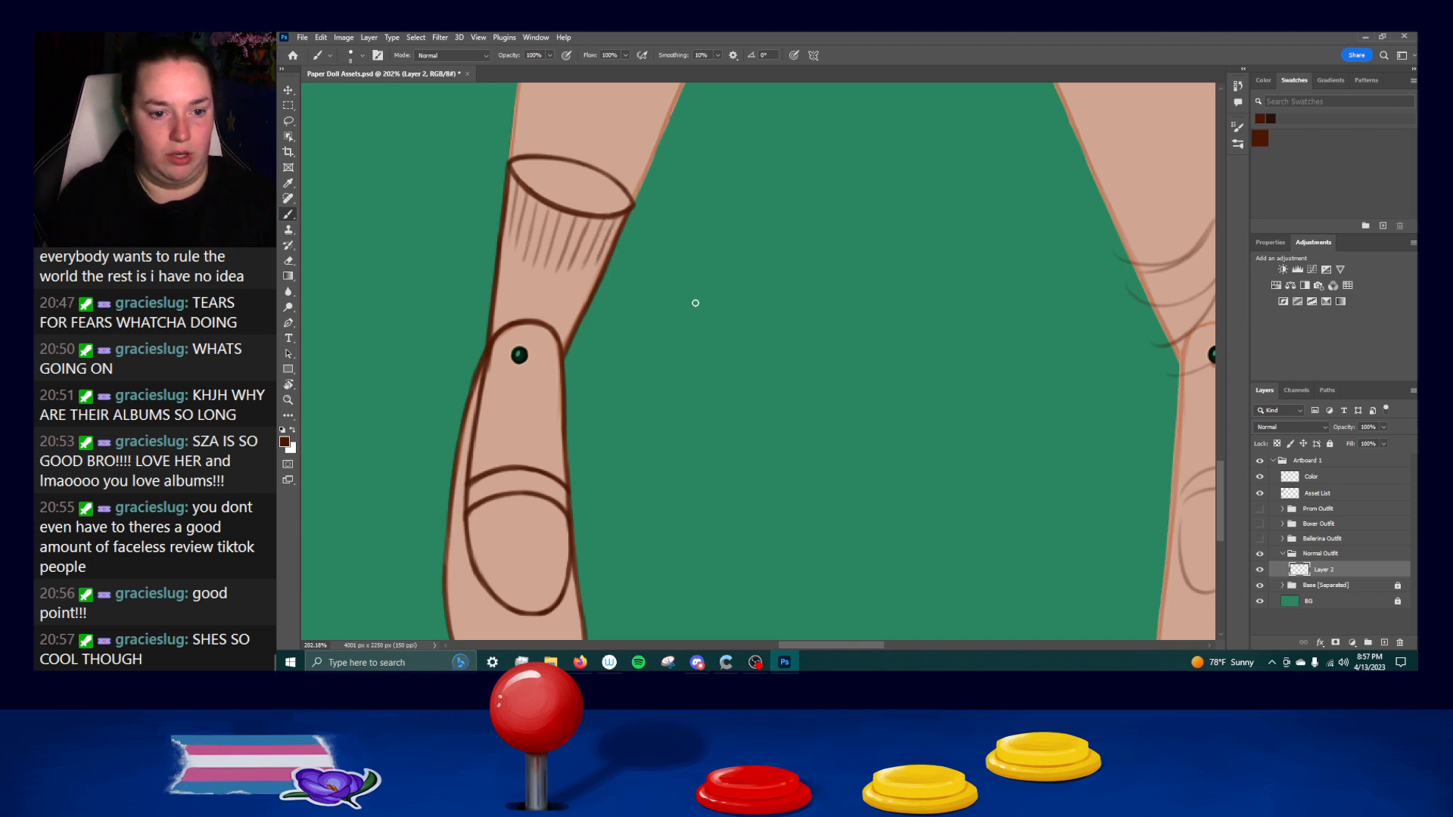
Erase the rough sock and shoe sketch lines from the other leg and foot.
drag(819, 404, 748, 361)
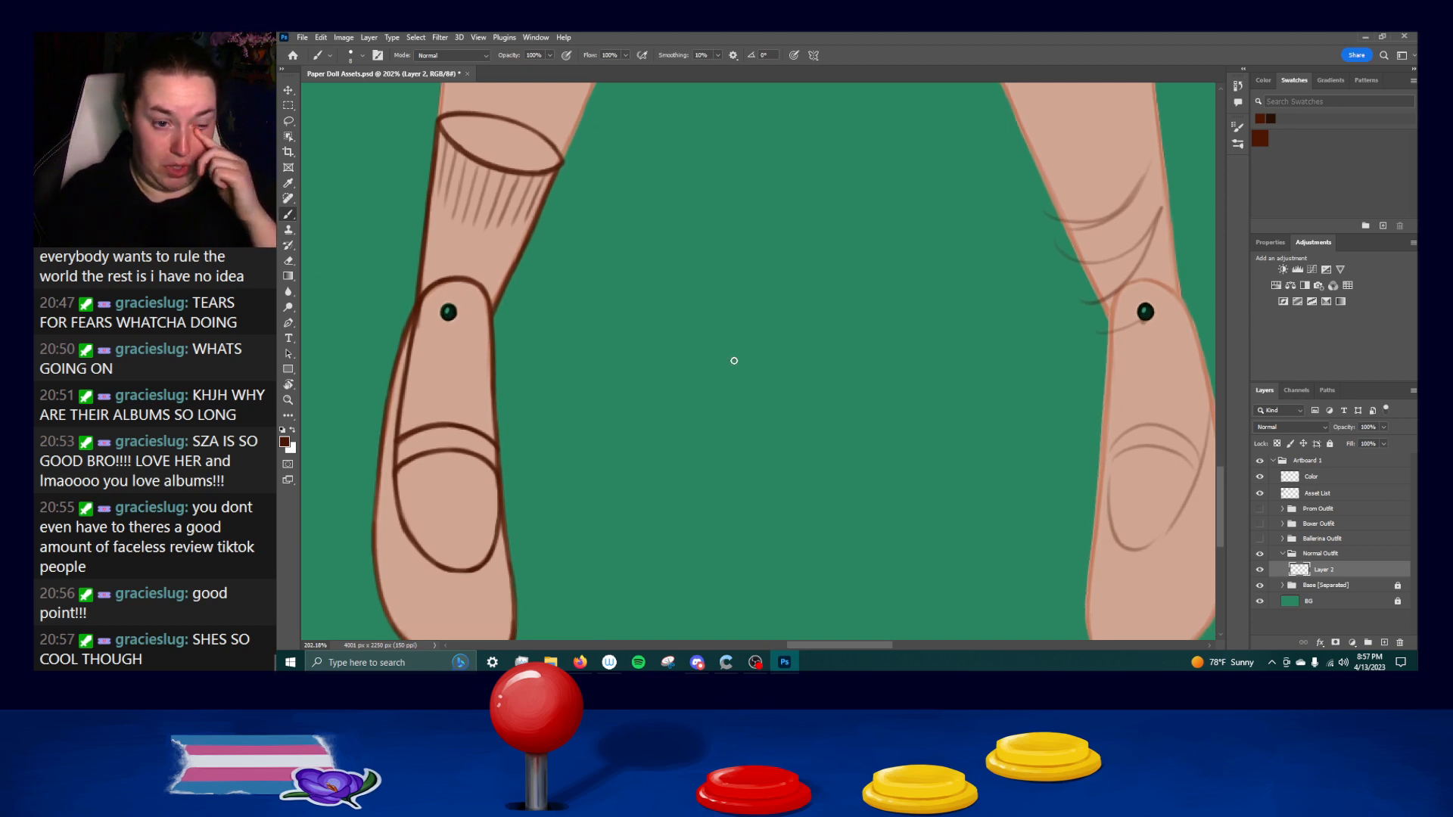
drag(1170, 294, 883, 312)
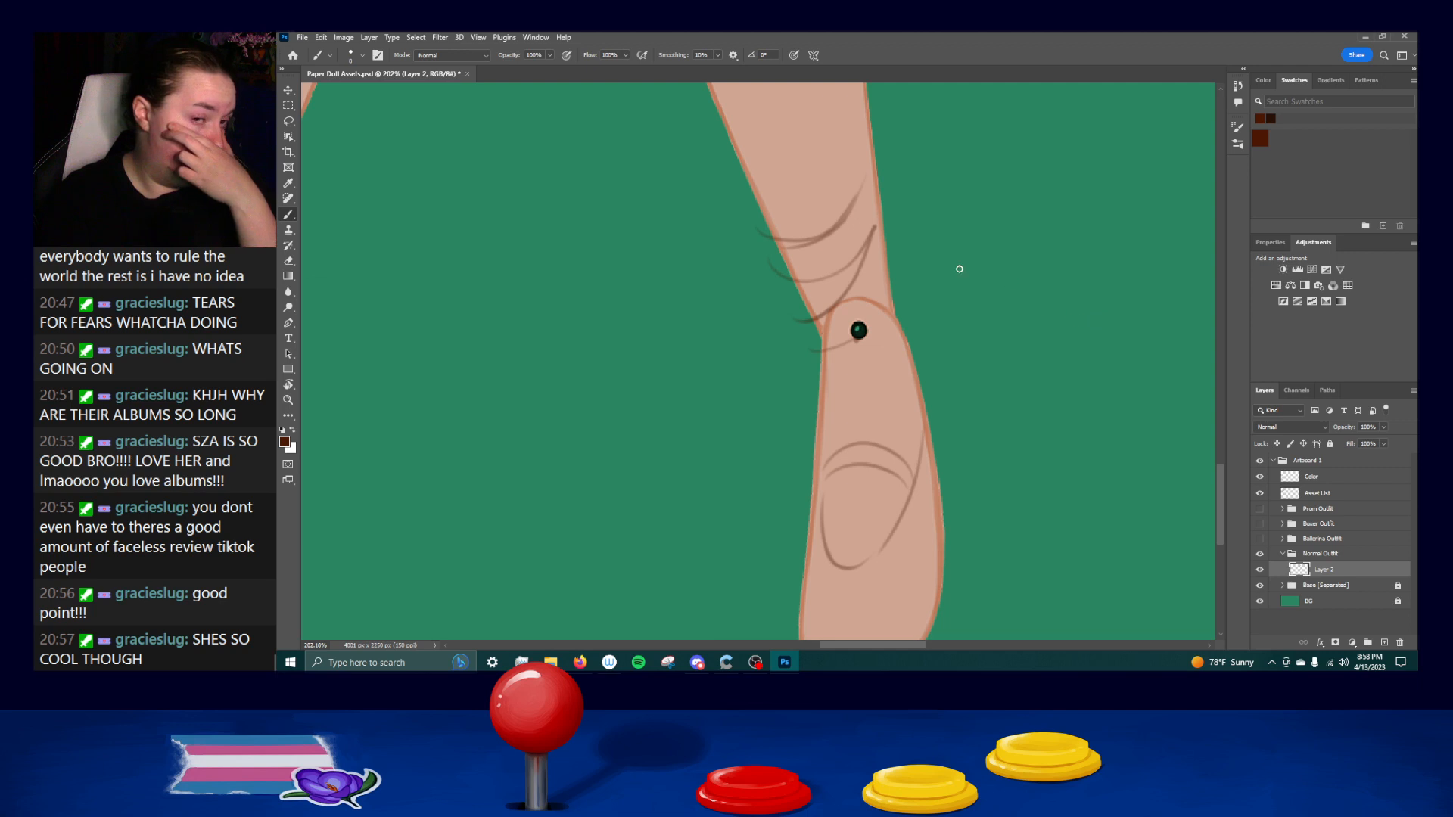
scroll(893, 403, down, 3)
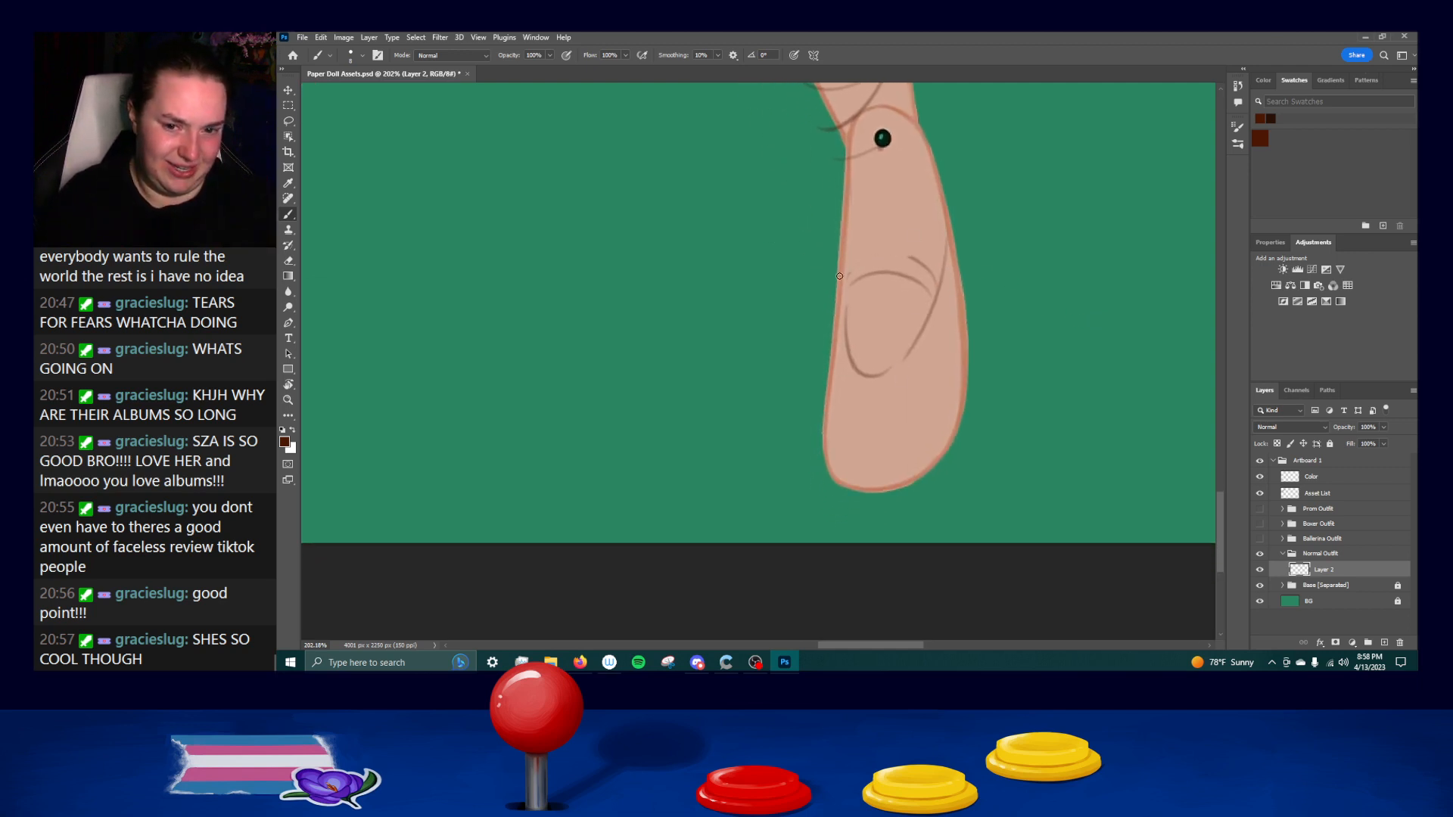
drag(813, 390, 1038, 383)
drag(710, 242, 765, 382)
drag(837, 281, 646, 282)
drag(1008, 31, 1001, 32)
mouse_move(883, 182)
mouse_down()
mouse_move(950, 165)
mouse_move(954, 270)
mouse_move(970, 165)
mouse_move(885, 297)
mouse_up()
mouse_move(901, 231)
mouse_down()
mouse_move(939, 230)
mouse_move(871, 321)
mouse_up()
key(ctrl+z)
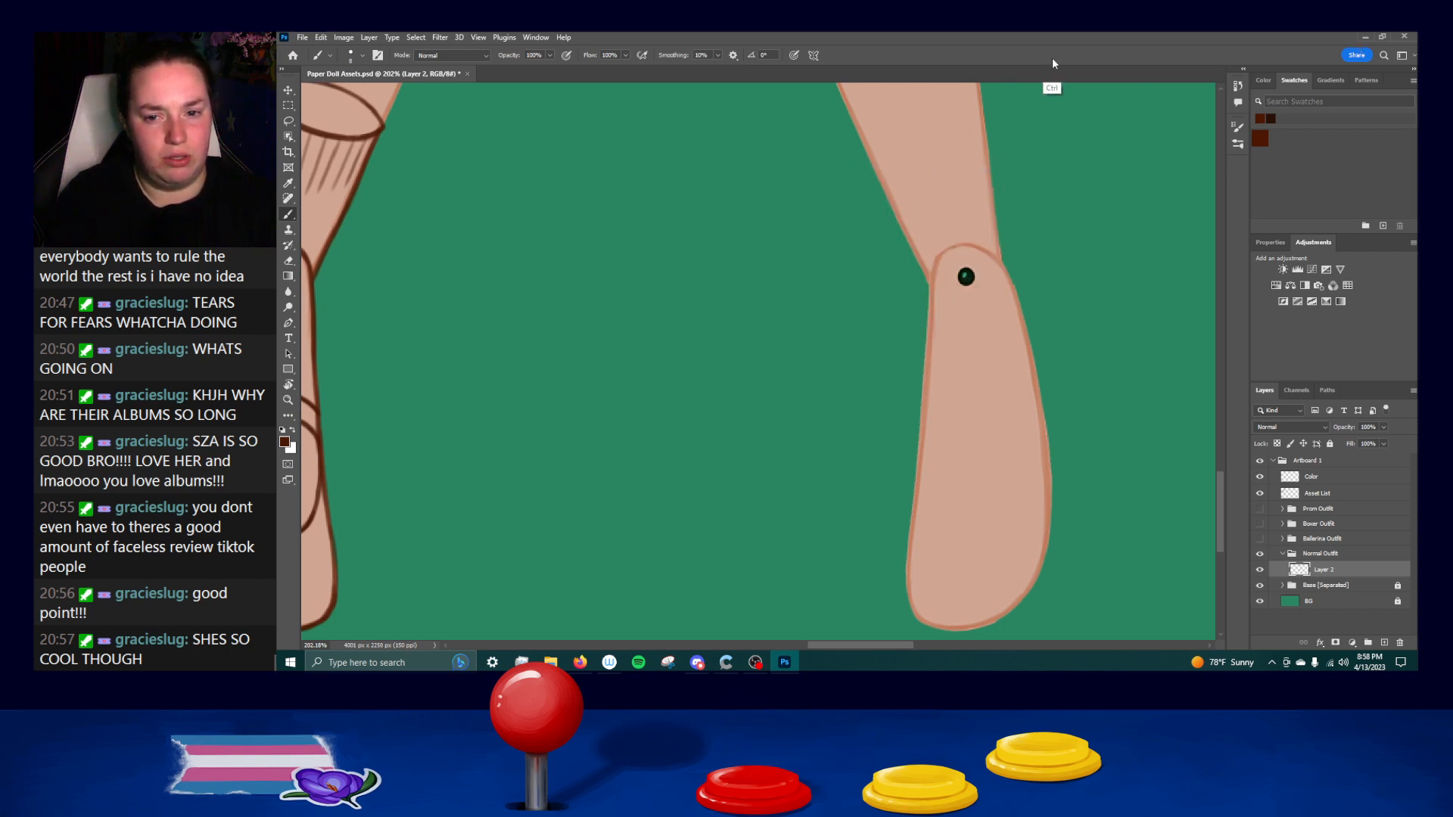
Select the inked shoe and sock with the Rectangular Marquee and place a copy over the other foot.
drag(689, 252, 837, 257)
scroll(815, 204, down, 3)
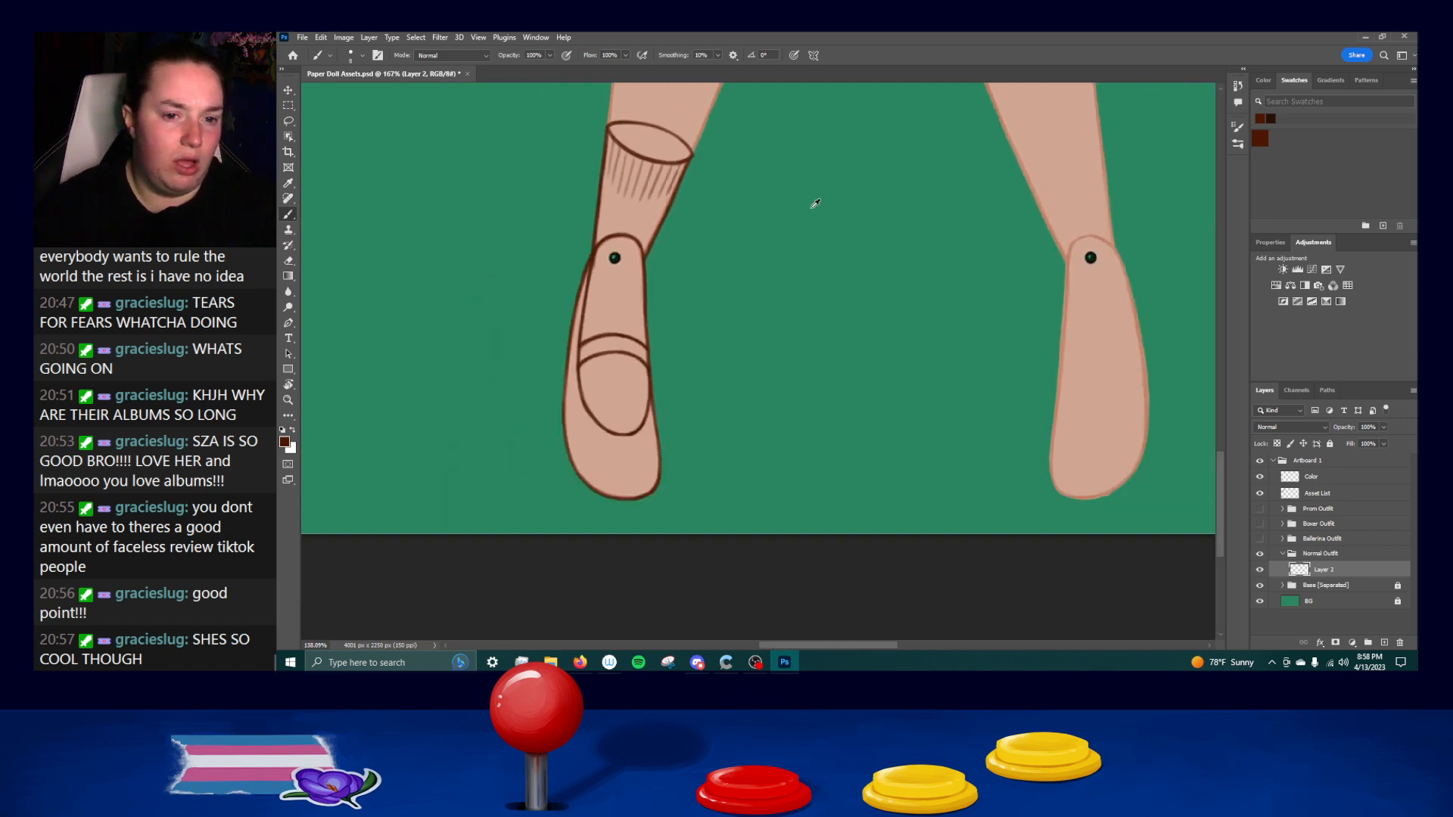
click(289, 107)
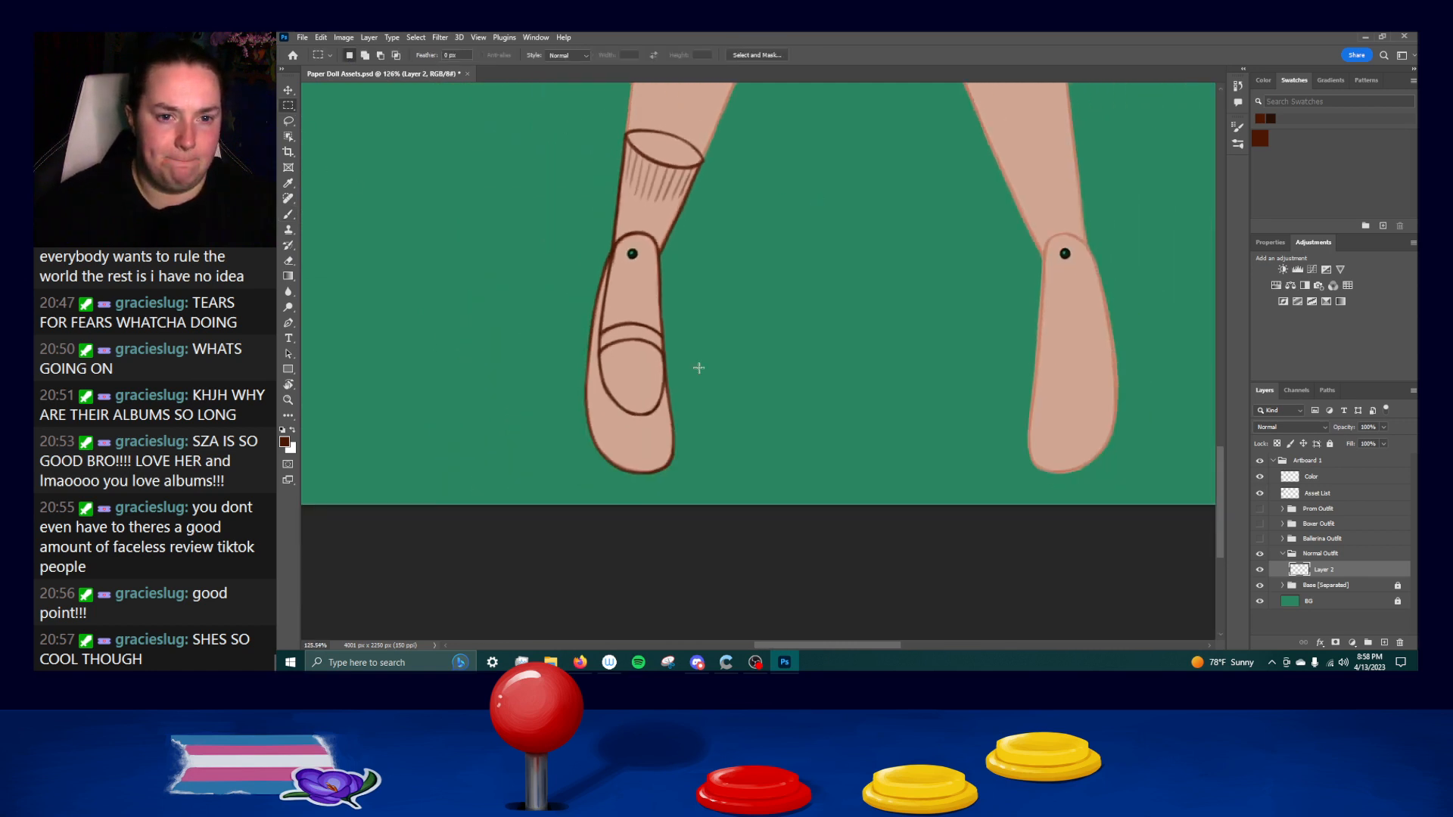
drag(787, 501, 544, 101)
mouse_move(636, 416)
mouse_down()
mouse_move(1037, 402)
mouse_move(1018, 426)
mouse_up()
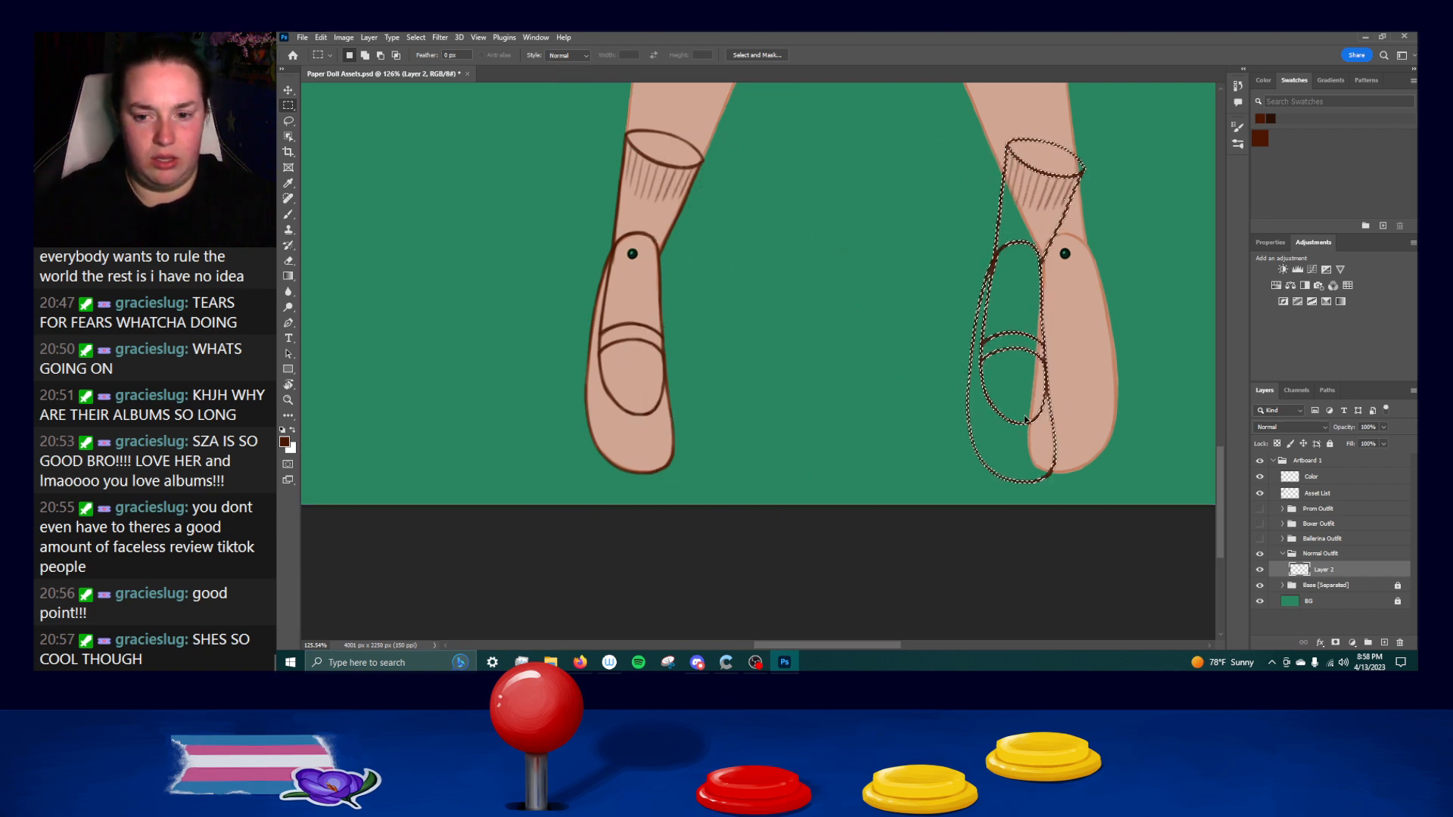
Flip the copied shoe and sock line art horizontally, fit it over the other foot, and clear the selection.
key(ctrl+t)
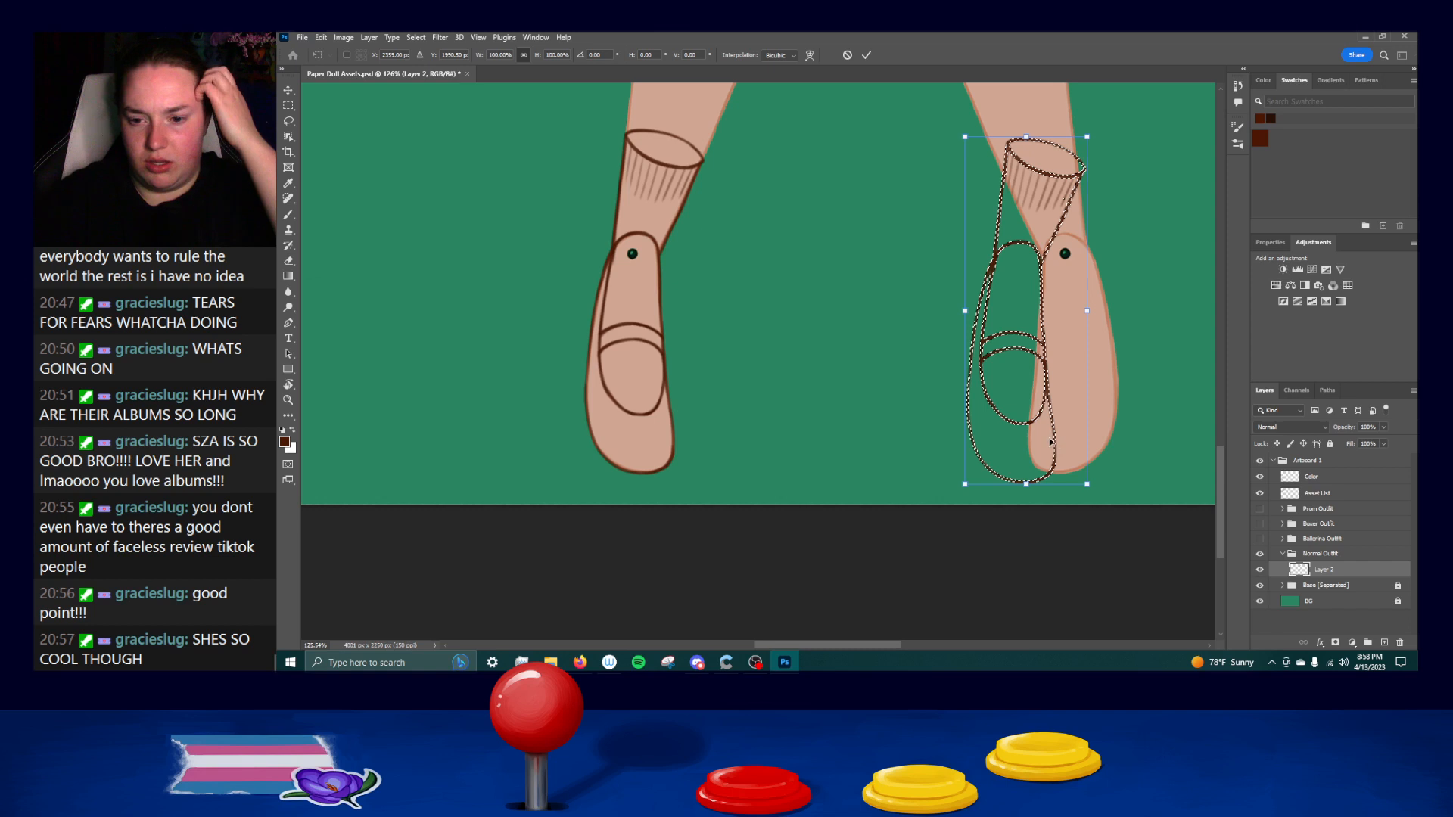
right_click(1069, 479)
click(1084, 420)
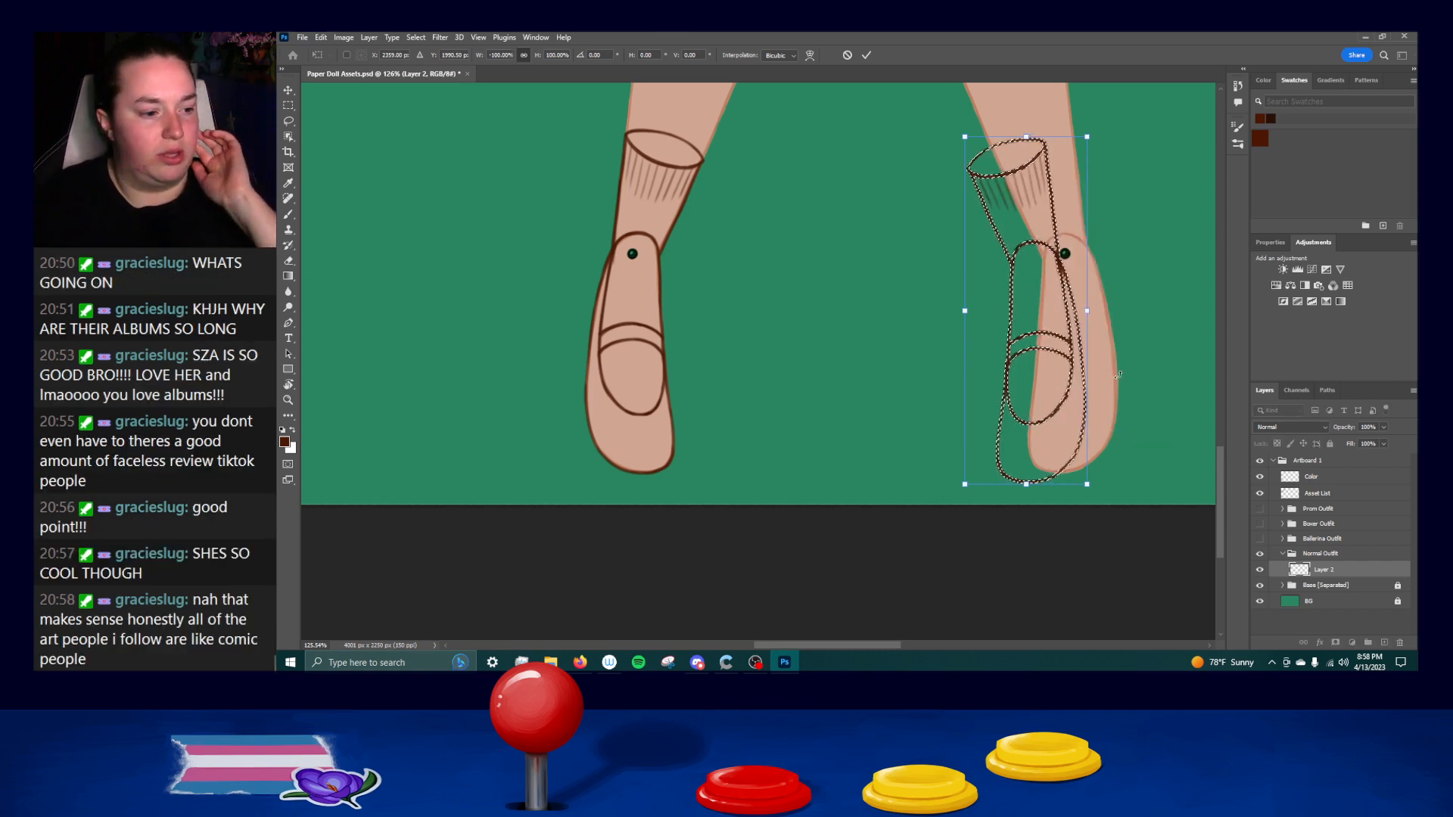
mouse_move(1070, 392)
mouse_down()
mouse_move(1065, 404)
mouse_move(1084, 405)
mouse_up()
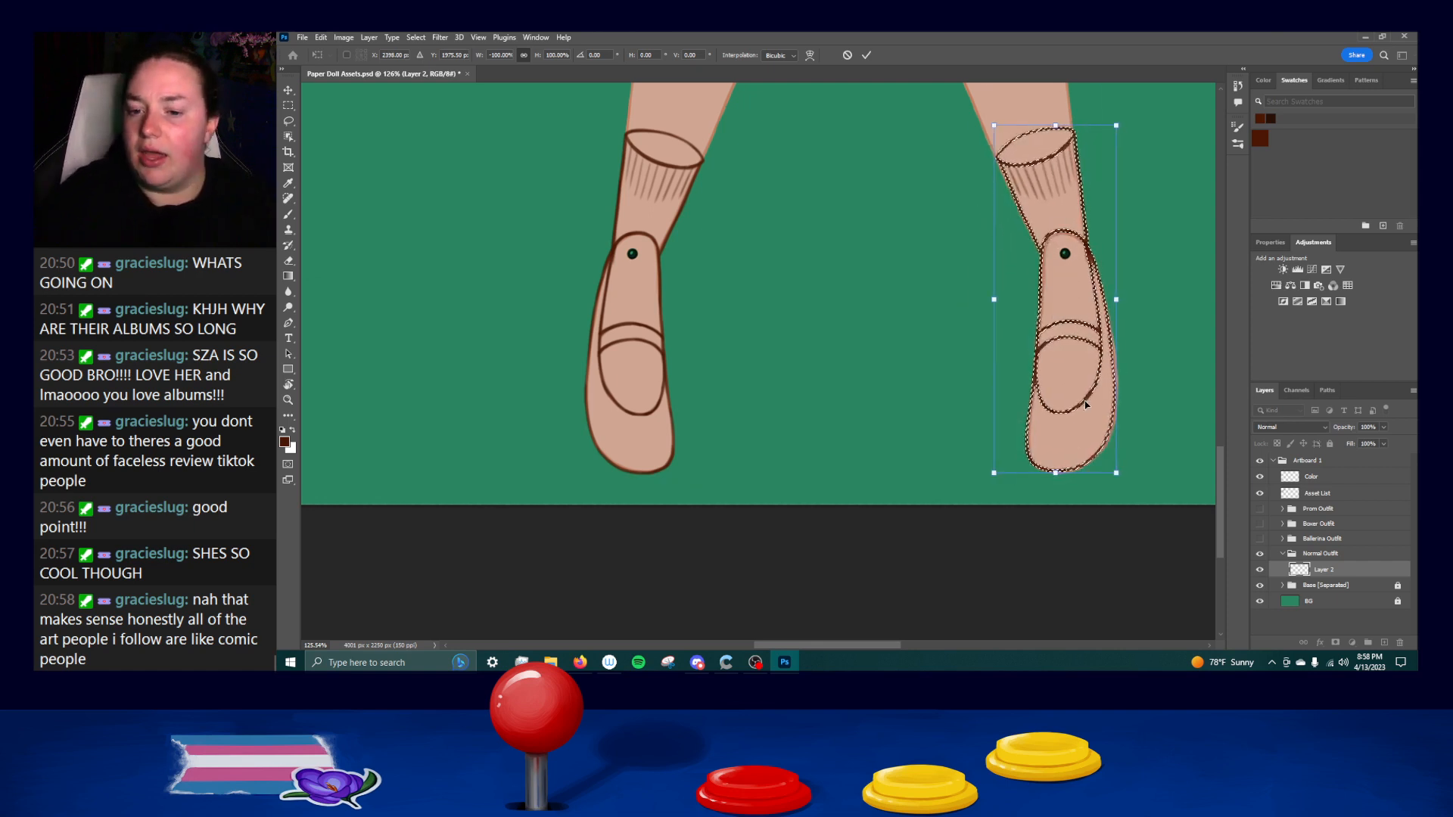
key(Right)
key(Right)
key(Right)
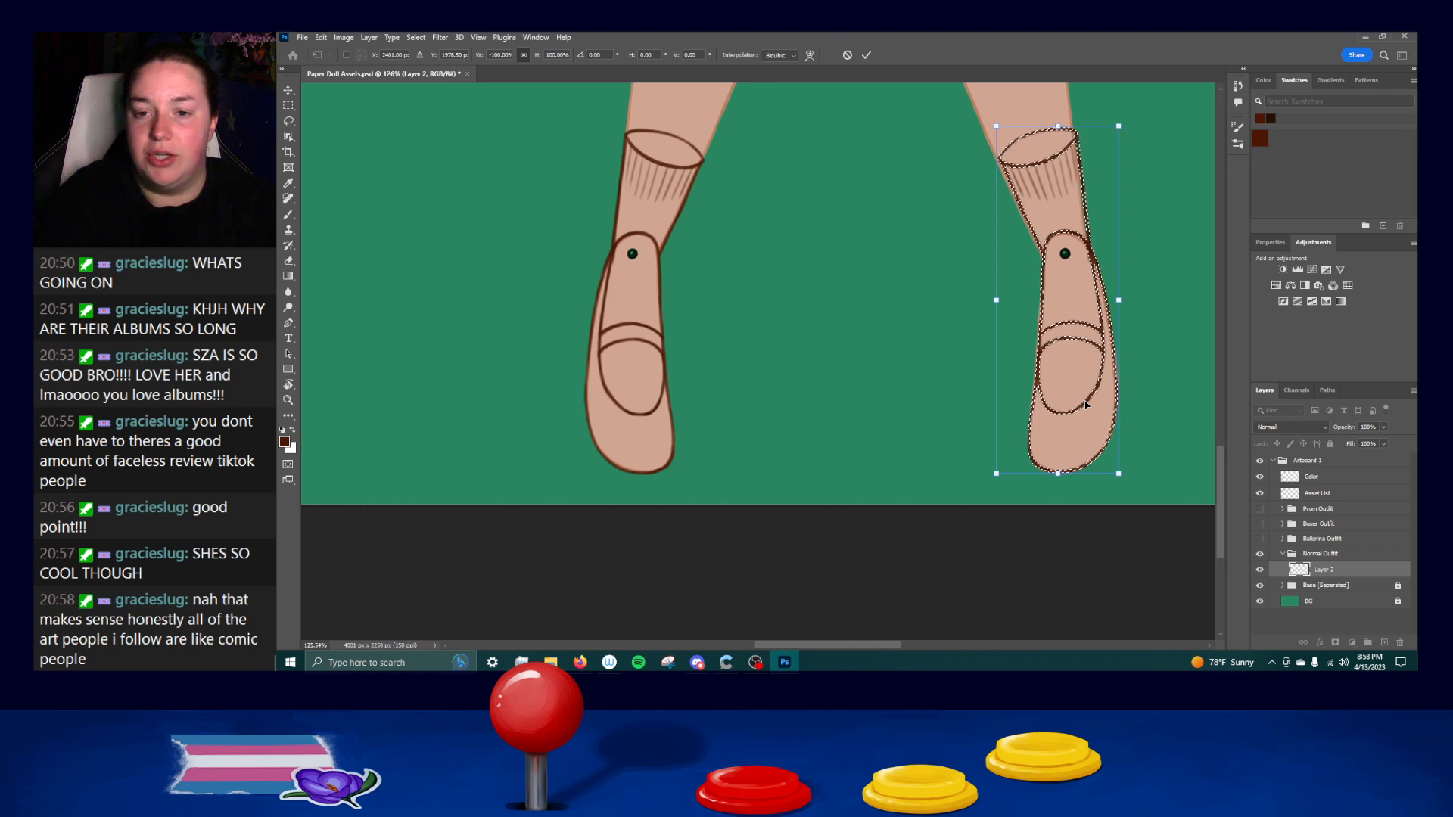
key(Left)
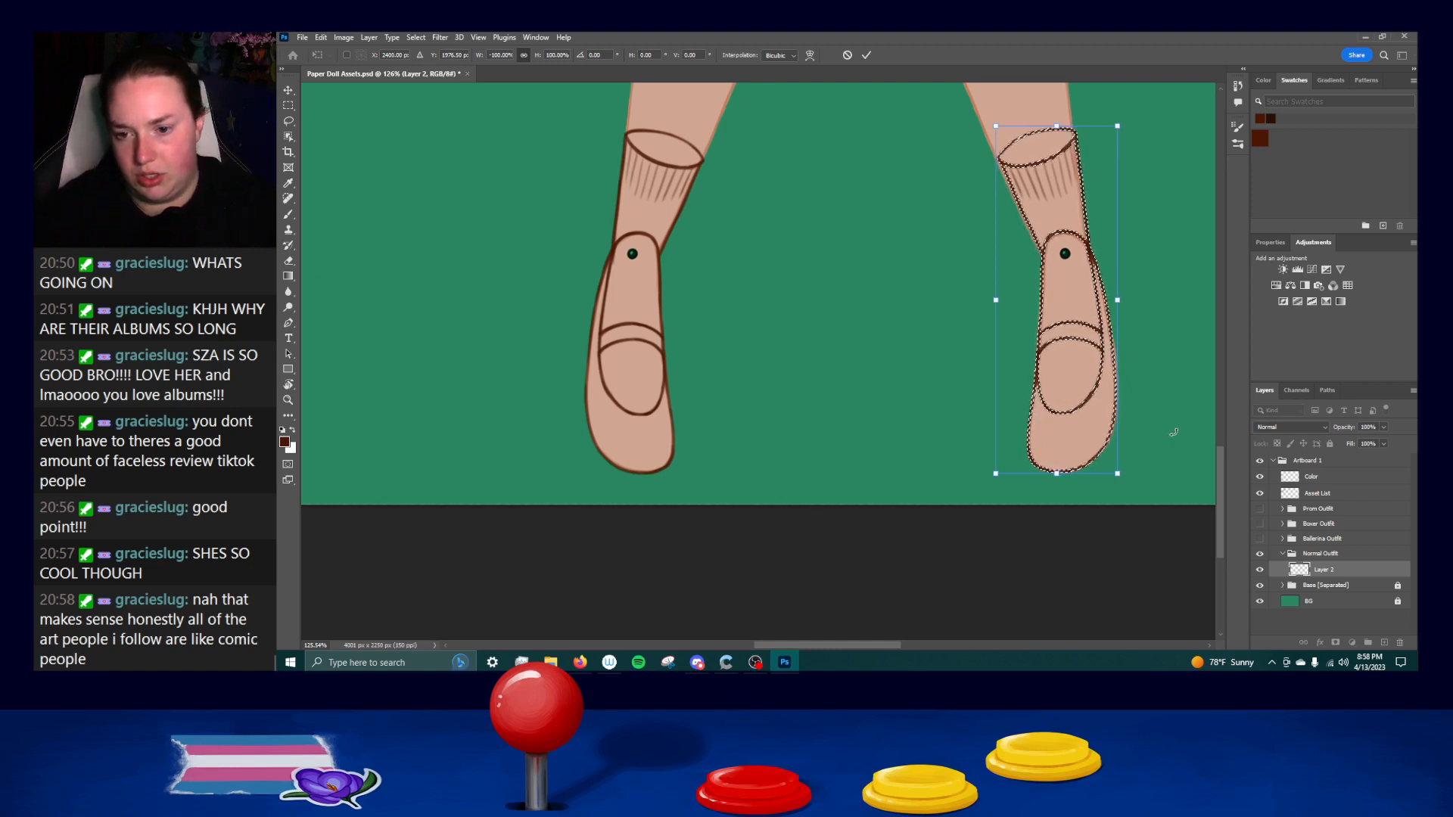
key(Return)
key(ctrl+d)
Select the mirrored shoe and sock with the Rectangular Marquee, scale them up slightly, and nudge them to match the leg.
drag(1154, 420, 1053, 437)
scroll(1037, 419, up, 1)
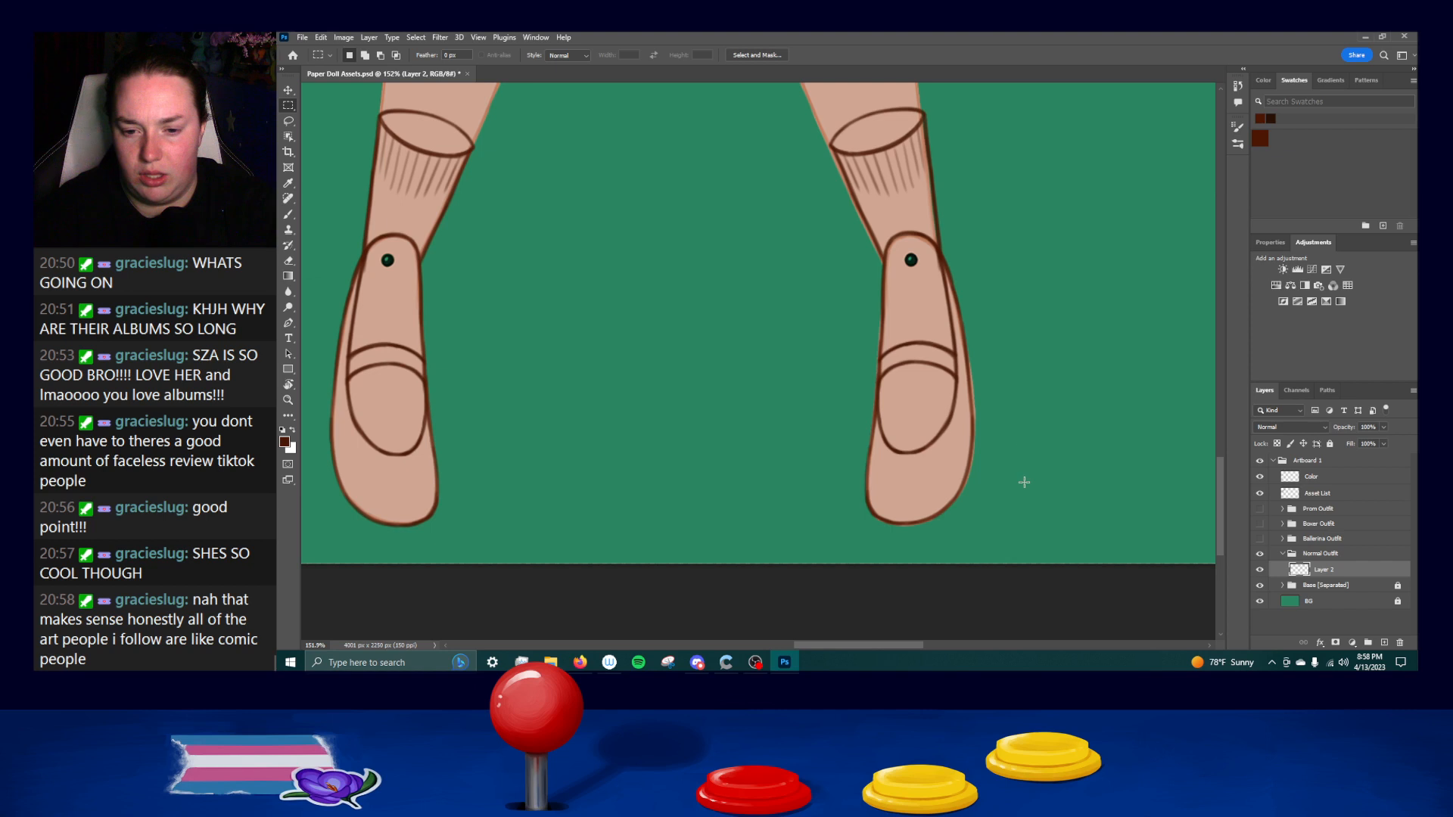
drag(1003, 530, 809, 326)
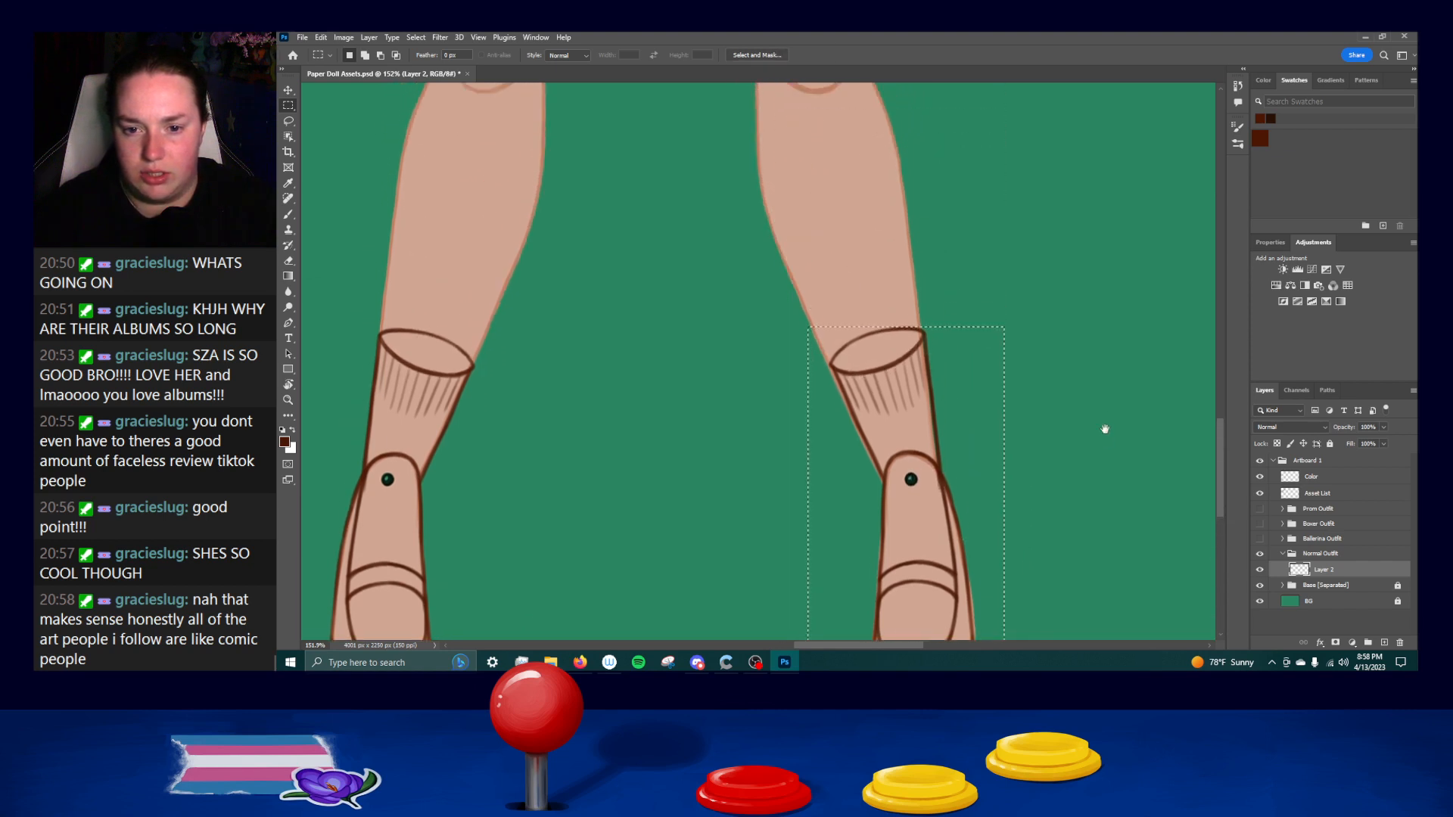
drag(1058, 400, 1043, 313)
drag(841, 222, 965, 332)
drag(979, 336, 968, 262)
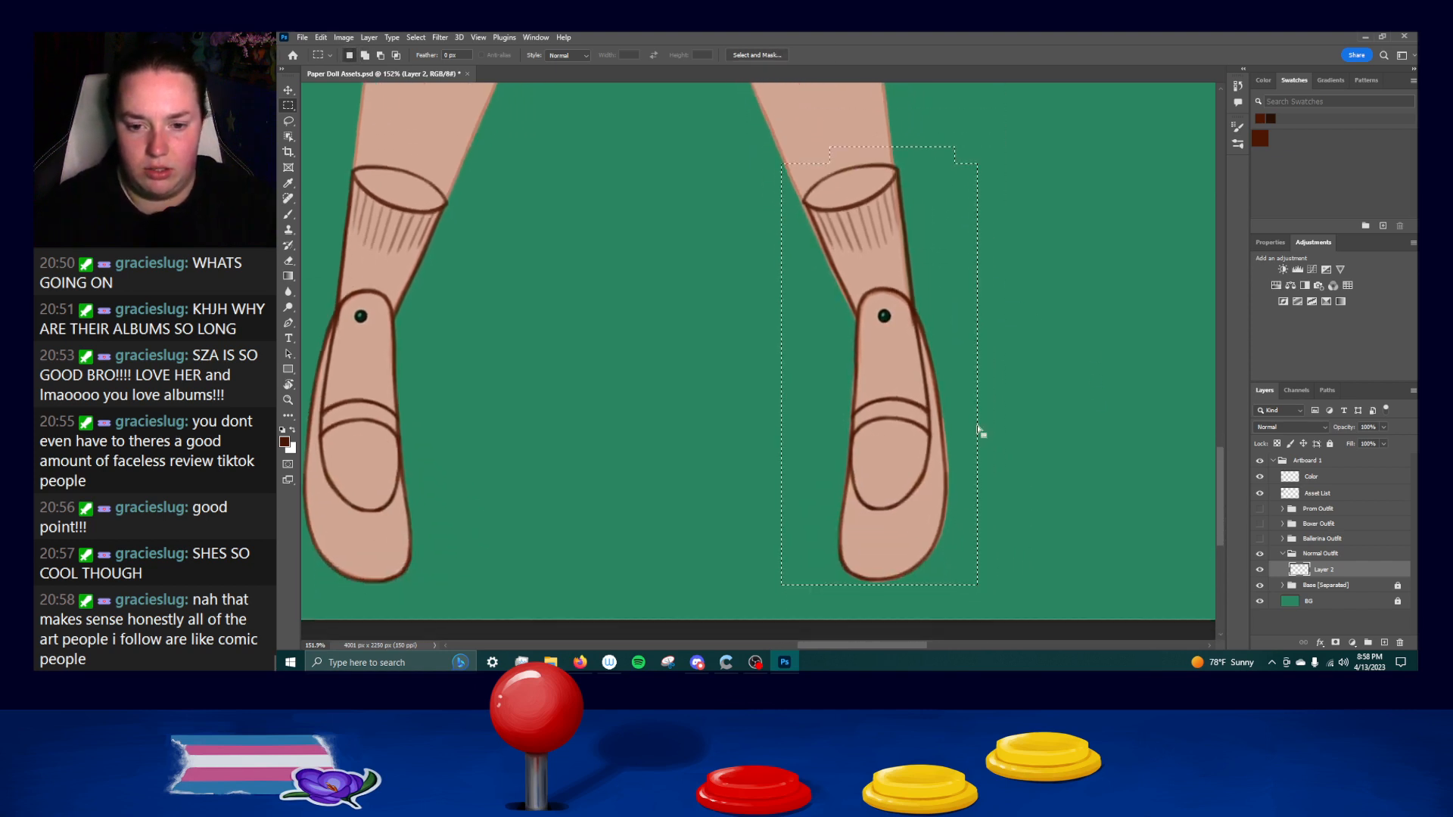
key(ctrl+t)
drag(987, 593, 982, 595)
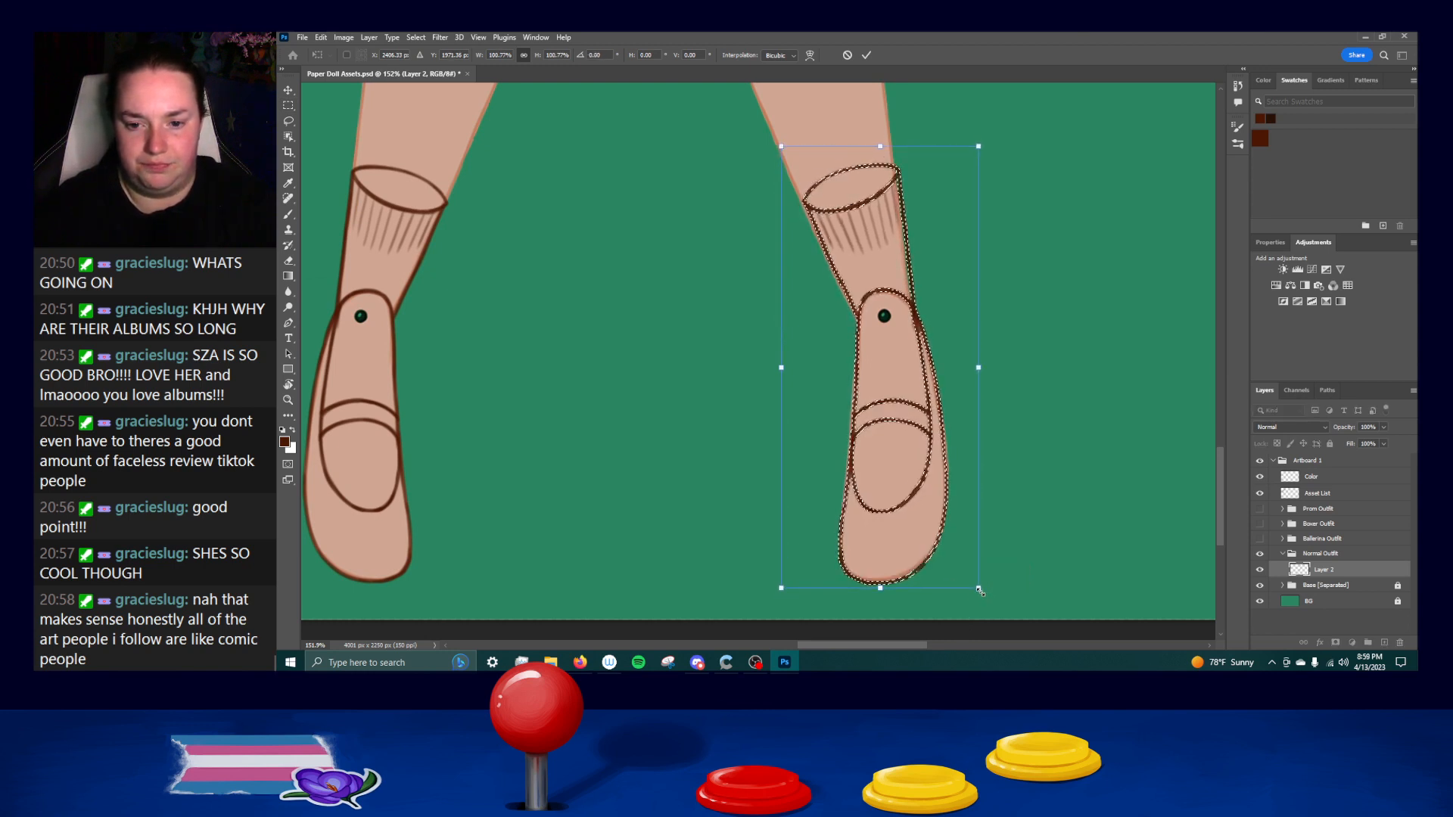
key(Left)
key(Left)
key(Up)
drag(977, 367, 981, 367)
key(Return)
key(ctrl+d)
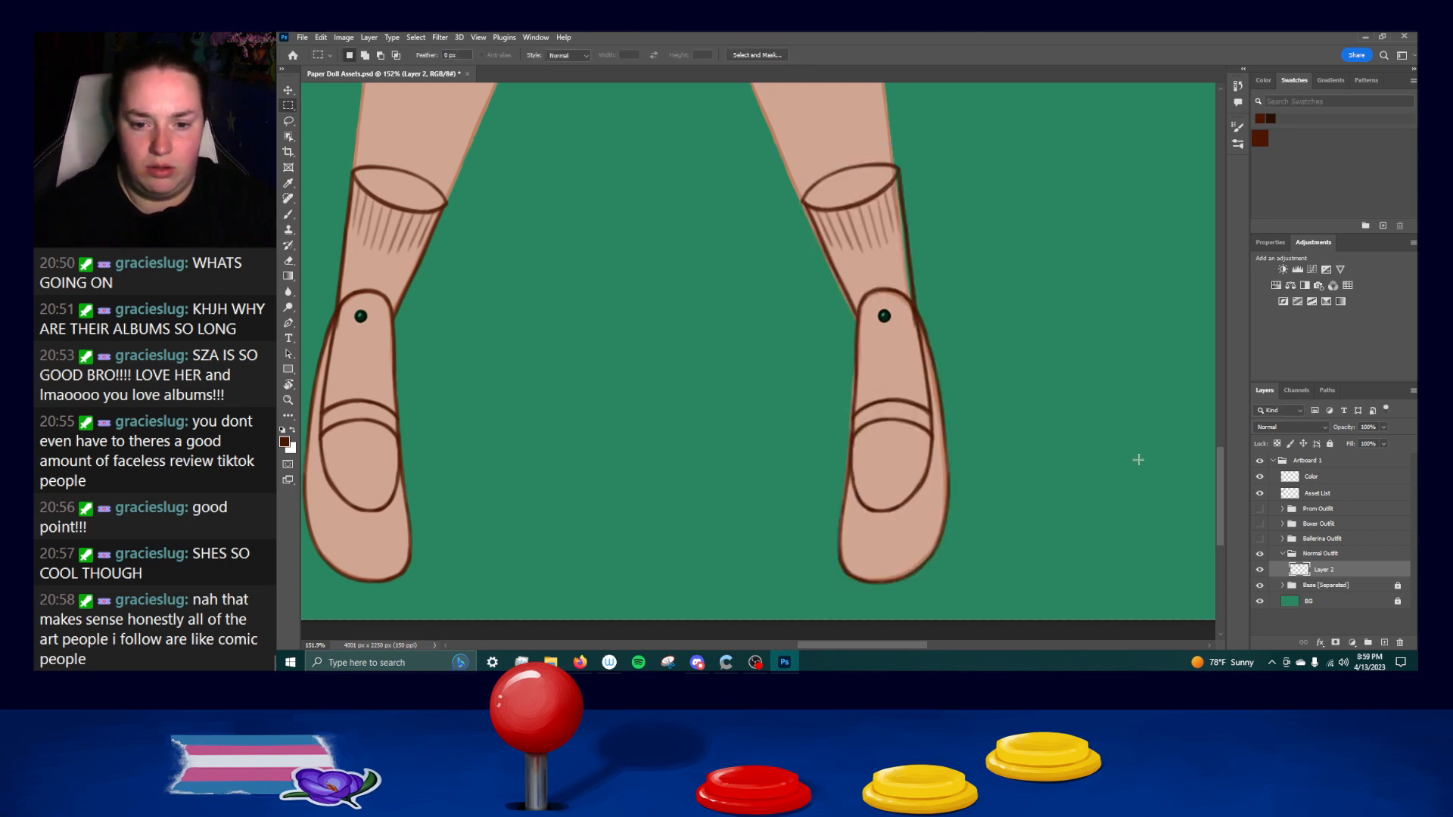
Nudge the mirrored shoe and sock line art slightly toward the other leg and clear the selection.
drag(756, 130, 960, 412)
key(ctrl+Left)
key(ctrl+Left)
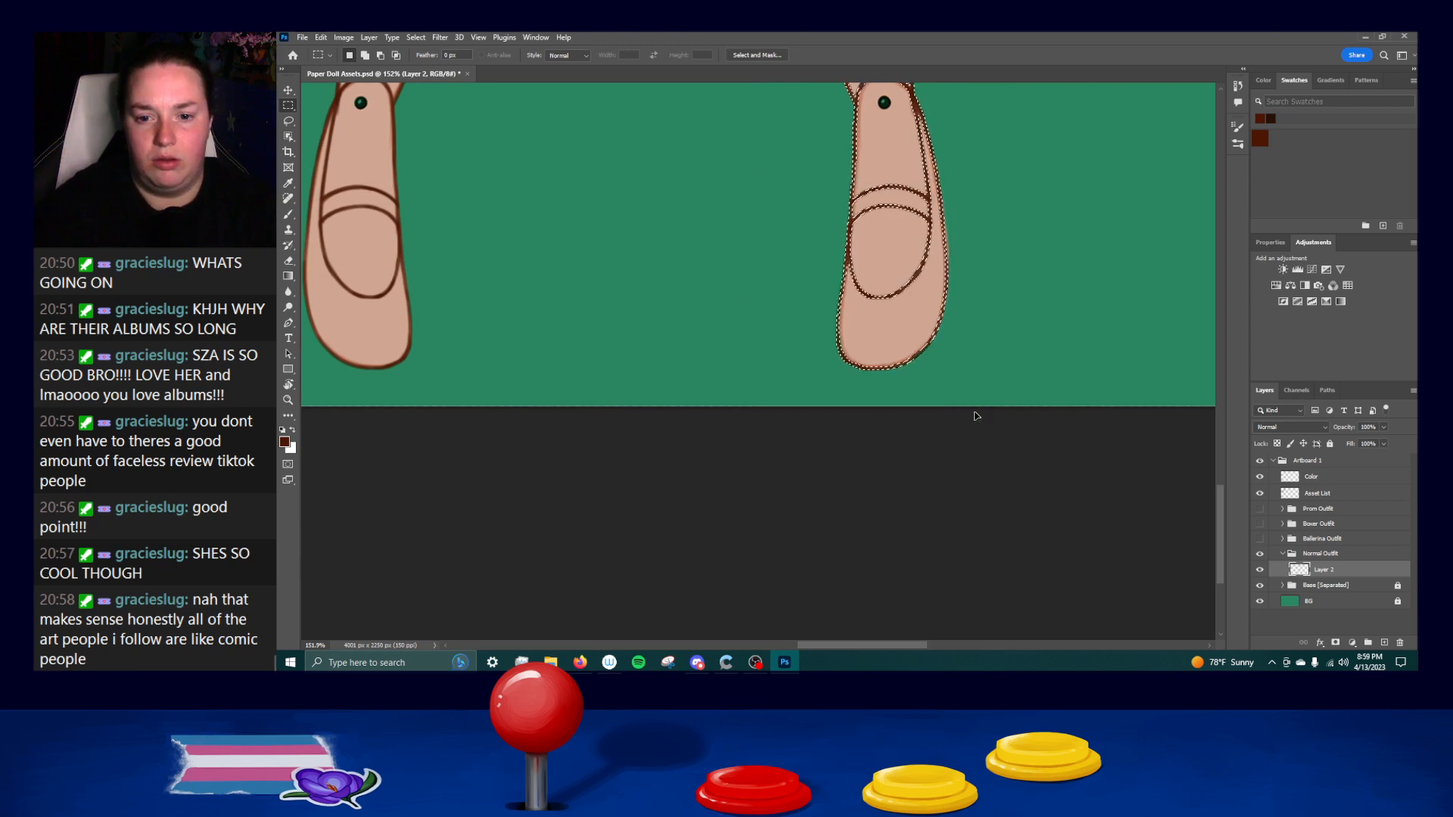
key(ctrl+d)
Reinforce the mirrored sock's outer edge with Brush strokes from the cuff down to the ankle, undoing the uneven ones.
scroll(1016, 314, up, 3)
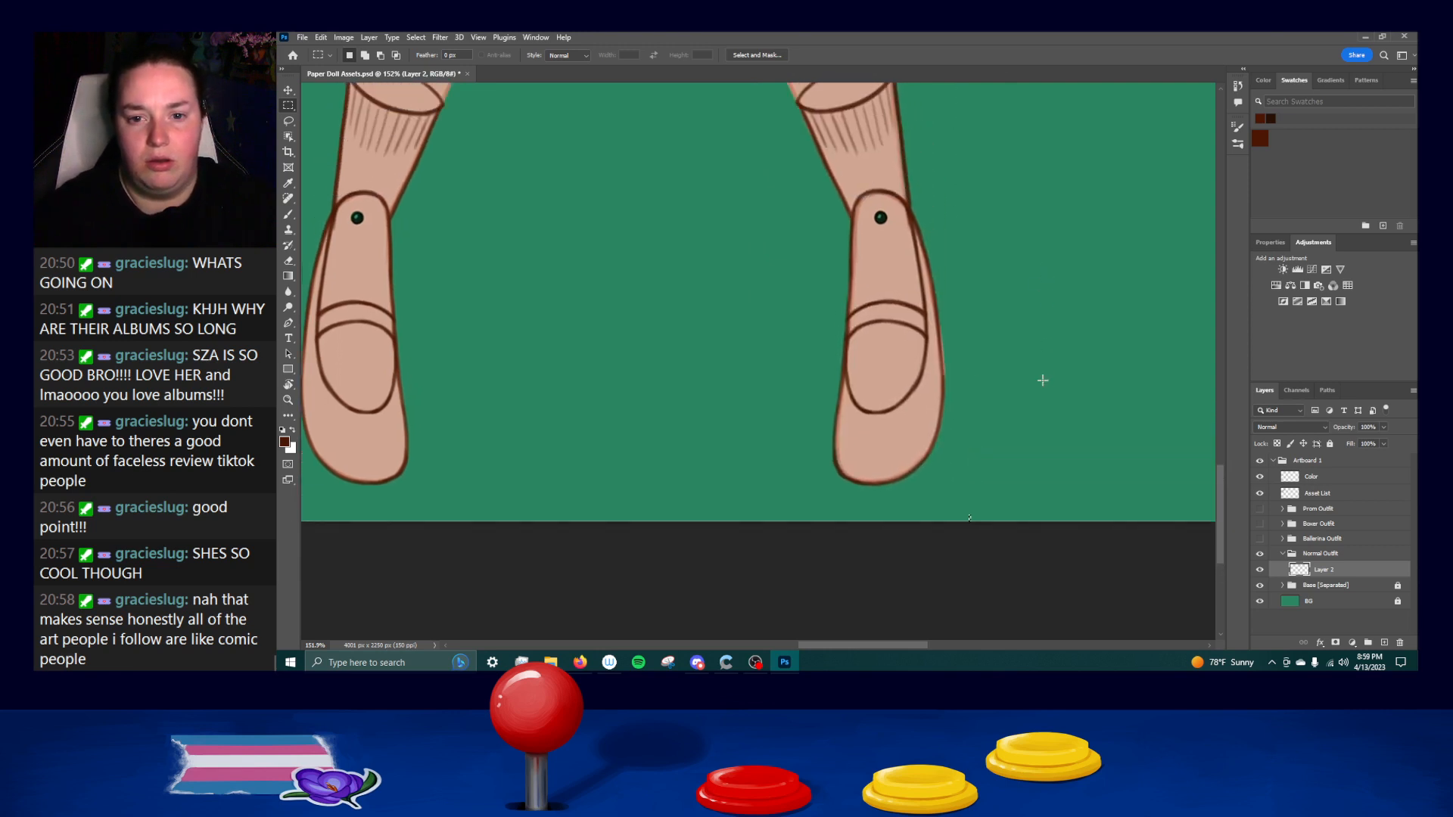
drag(1053, 307, 1053, 419)
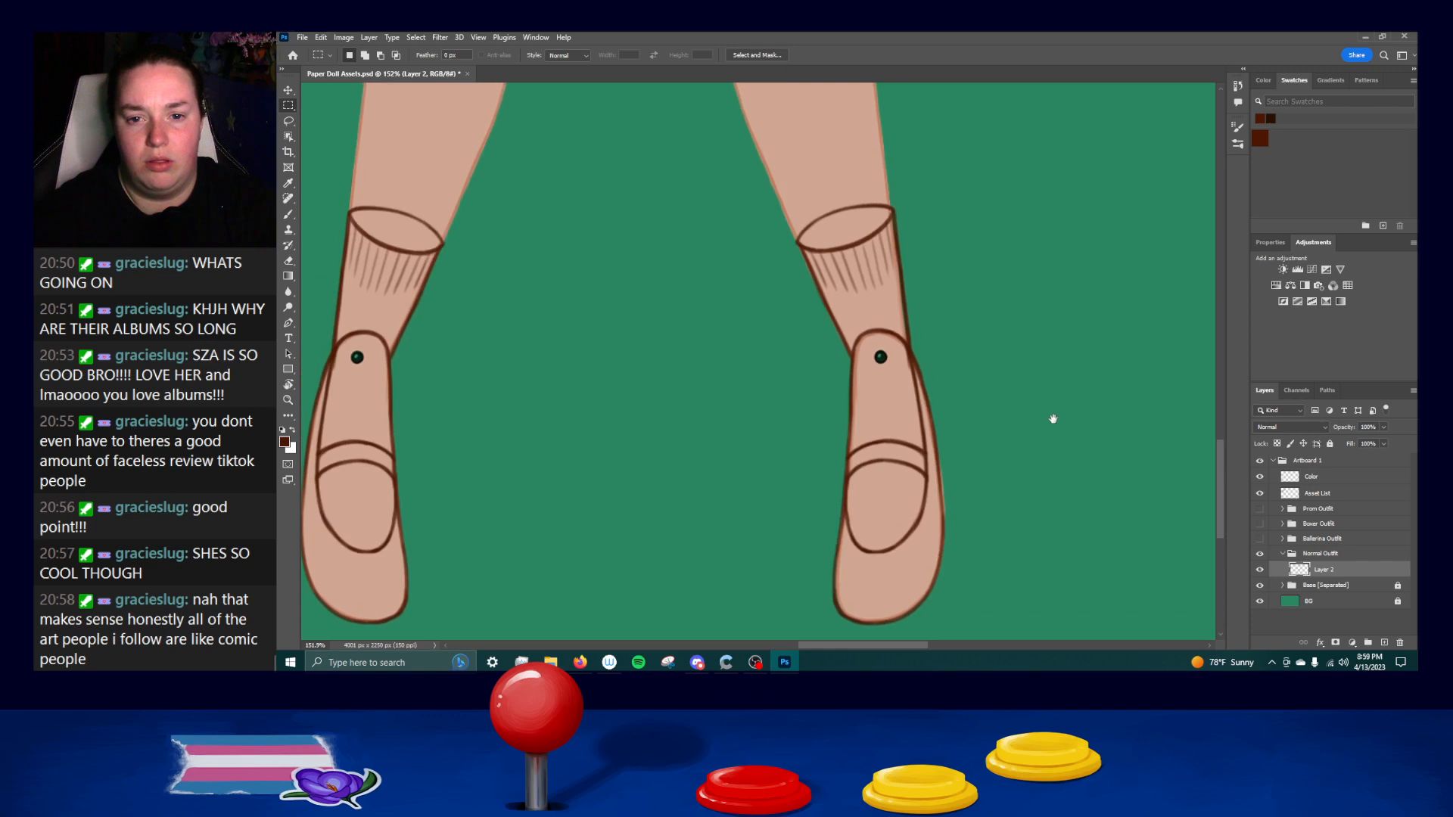
drag(1033, 316, 1024, 421)
scroll(996, 364, up, 3)
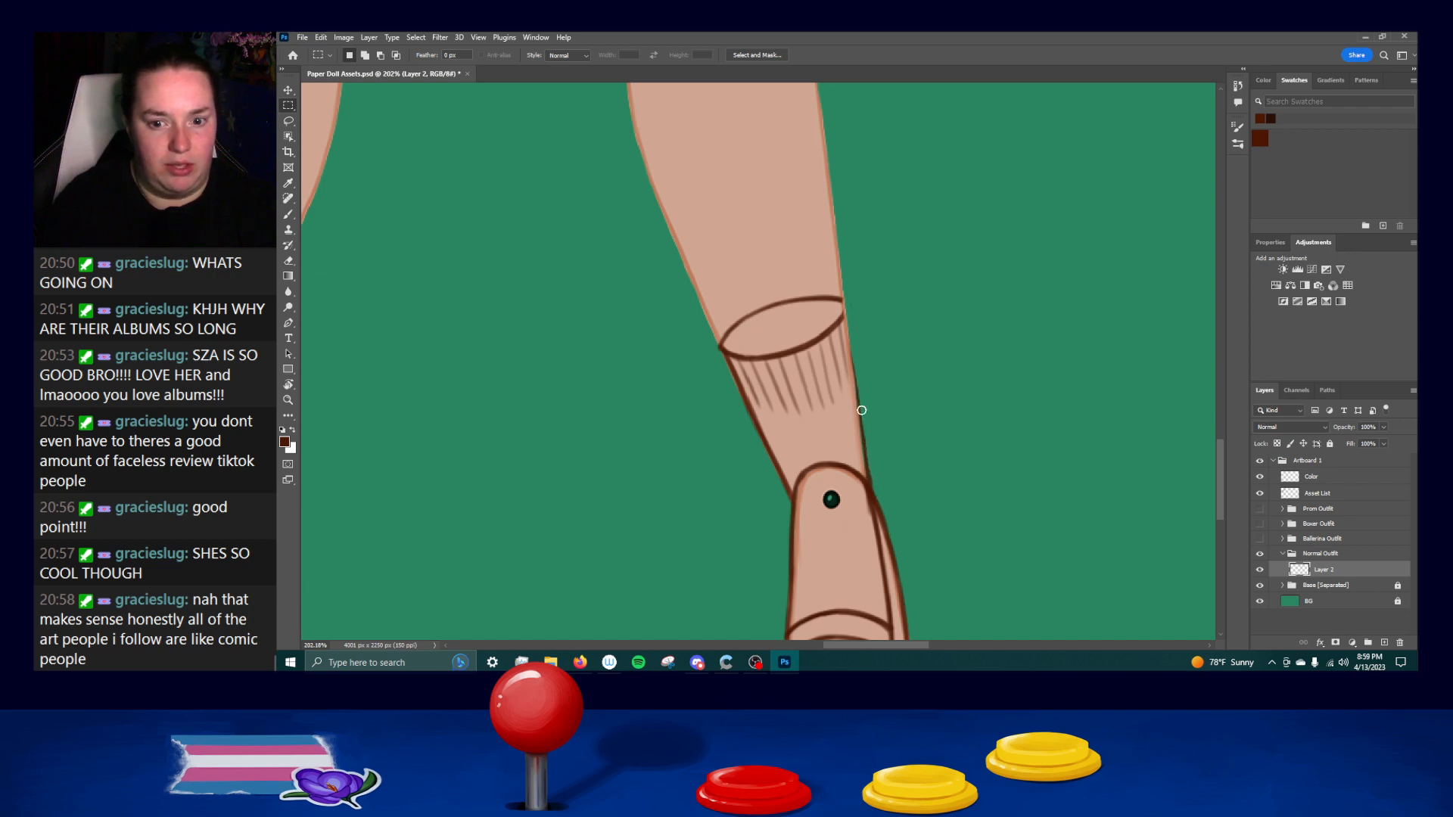
key(b)
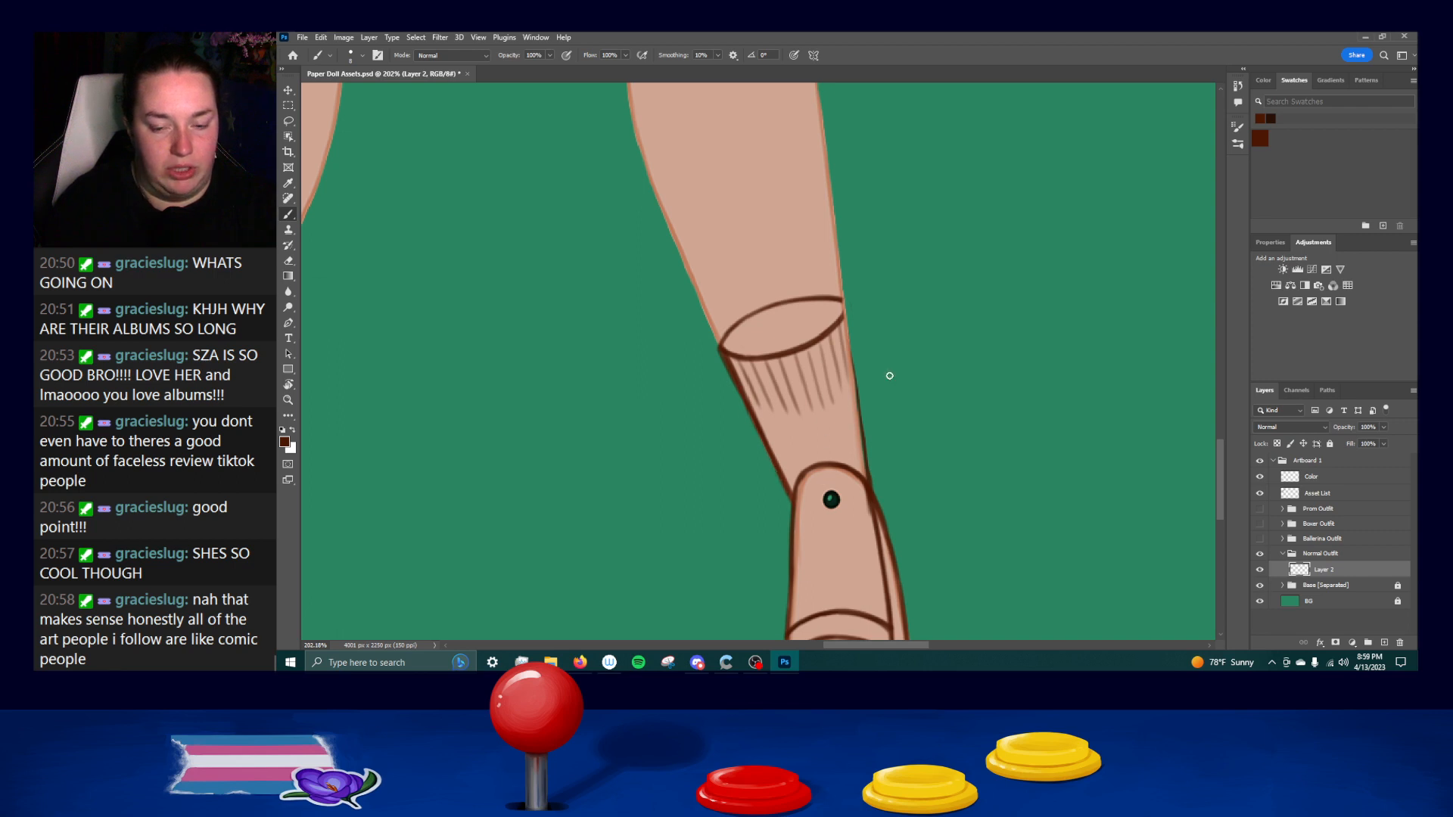
drag(840, 302, 866, 443)
drag(844, 313, 869, 474)
key(ctrl+z)
drag(852, 382, 868, 494)
key(ctrl+z)
key(ctrl+z)
drag(855, 390, 870, 492)
key(ctrl+z)
key(ctrl+z)
drag(855, 385, 870, 488)
drag(845, 304, 856, 416)
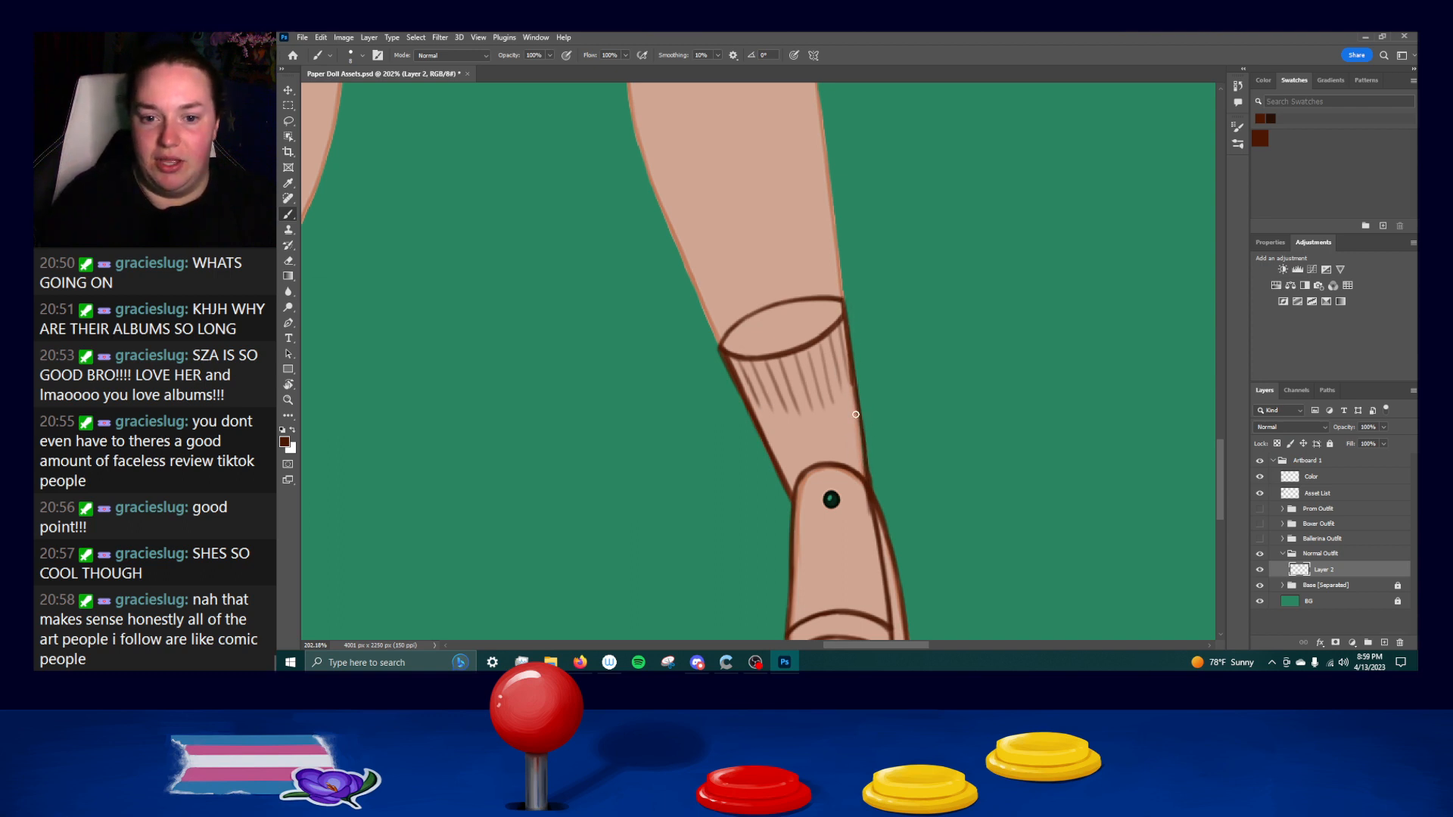
drag(845, 304, 858, 435)
key(ctrl+z)
drag(845, 304, 863, 430)
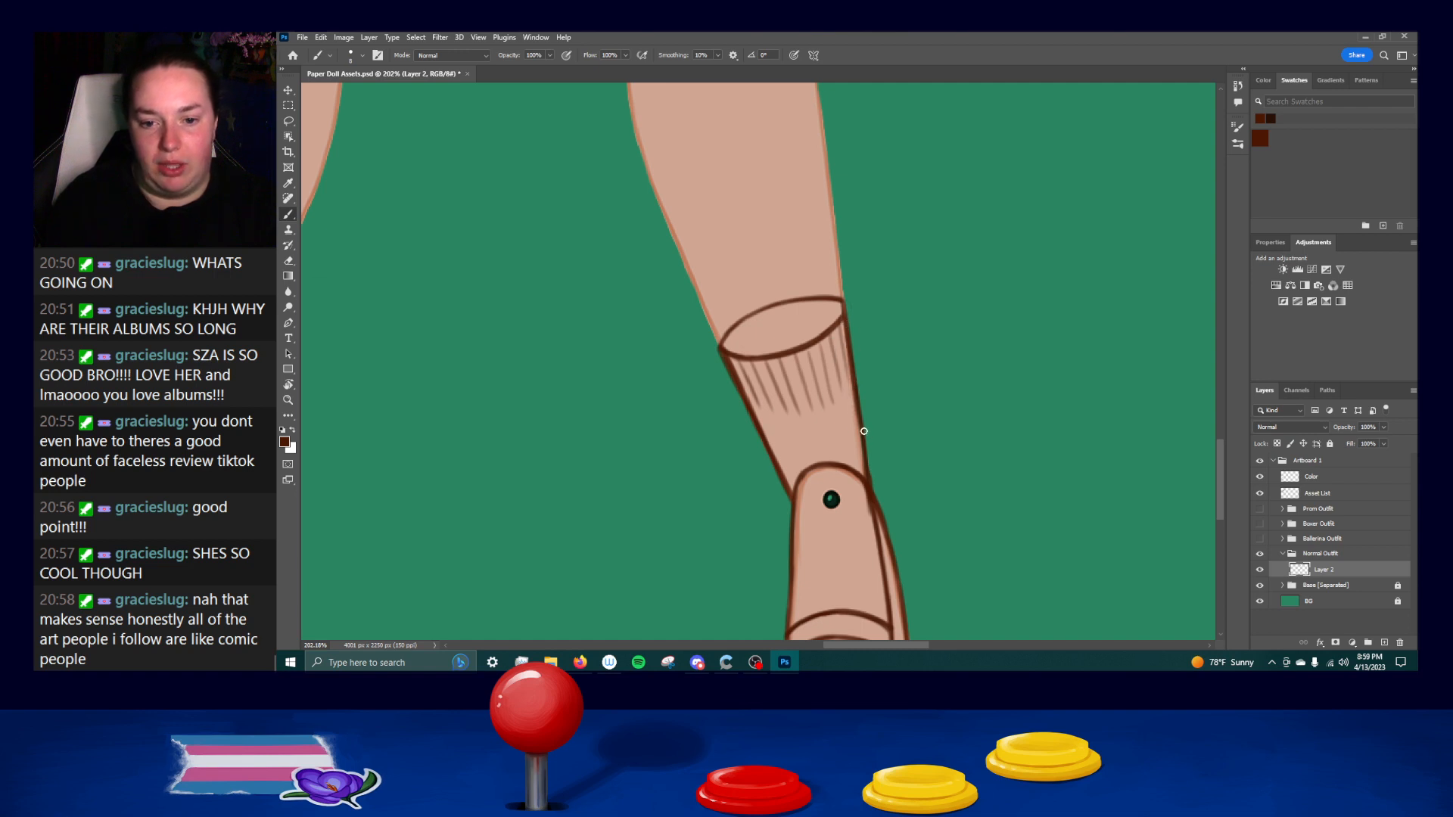
key(ctrl+z)
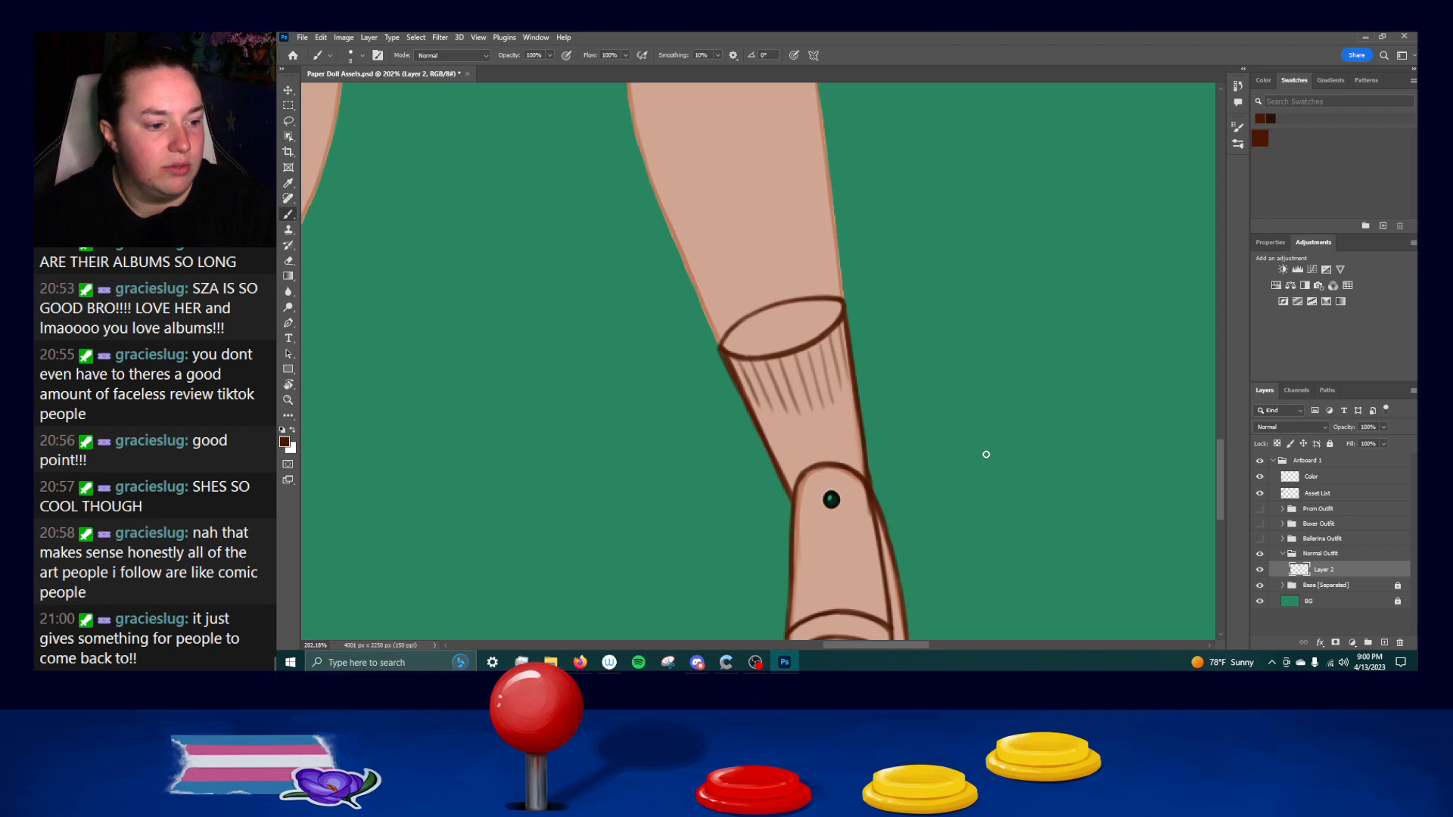
Reinforce the mirrored shoe's outer outline along the side of the foot with the Brush.
scroll(779, 406, down, 3)
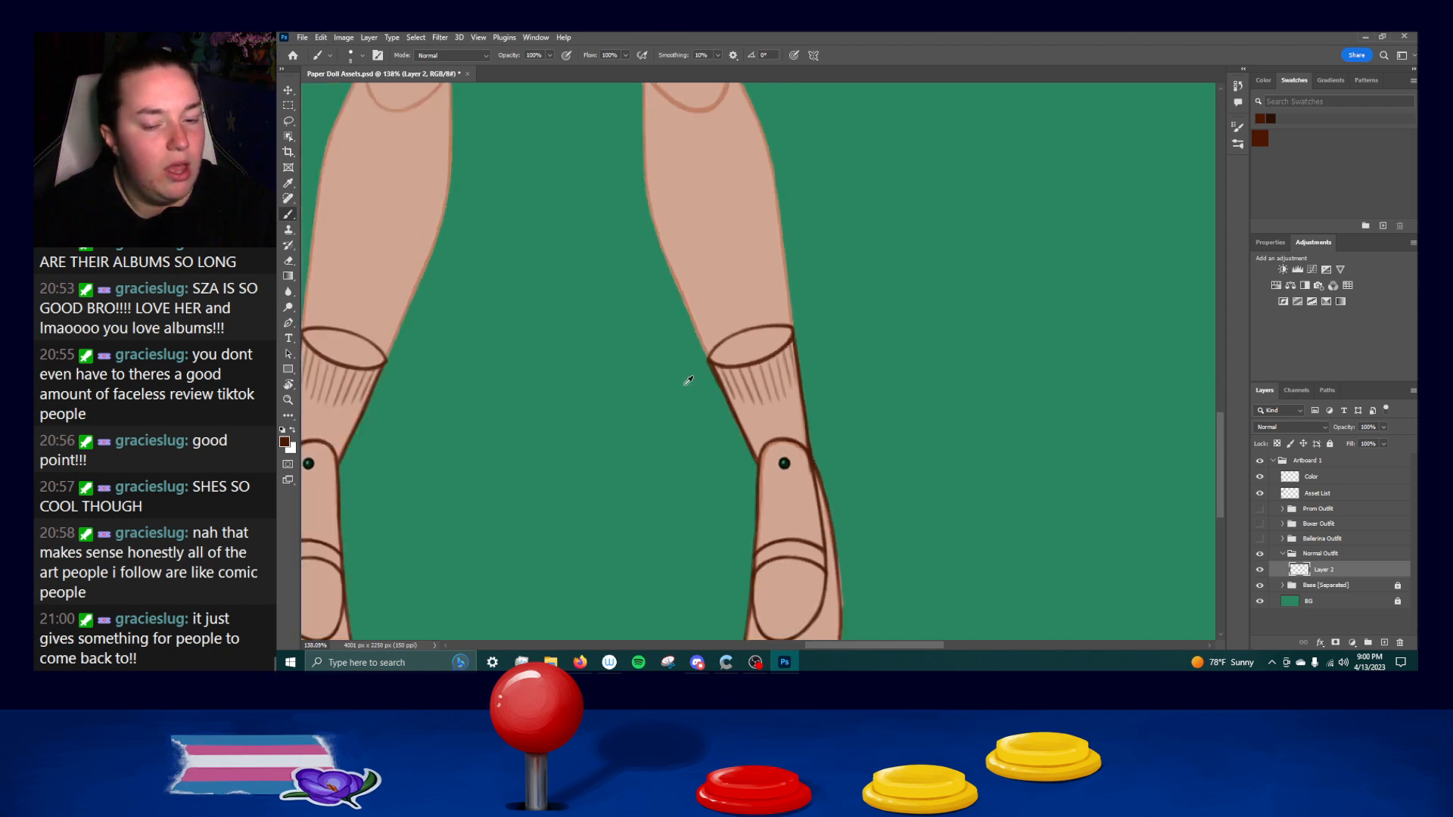
drag(601, 393, 694, 371)
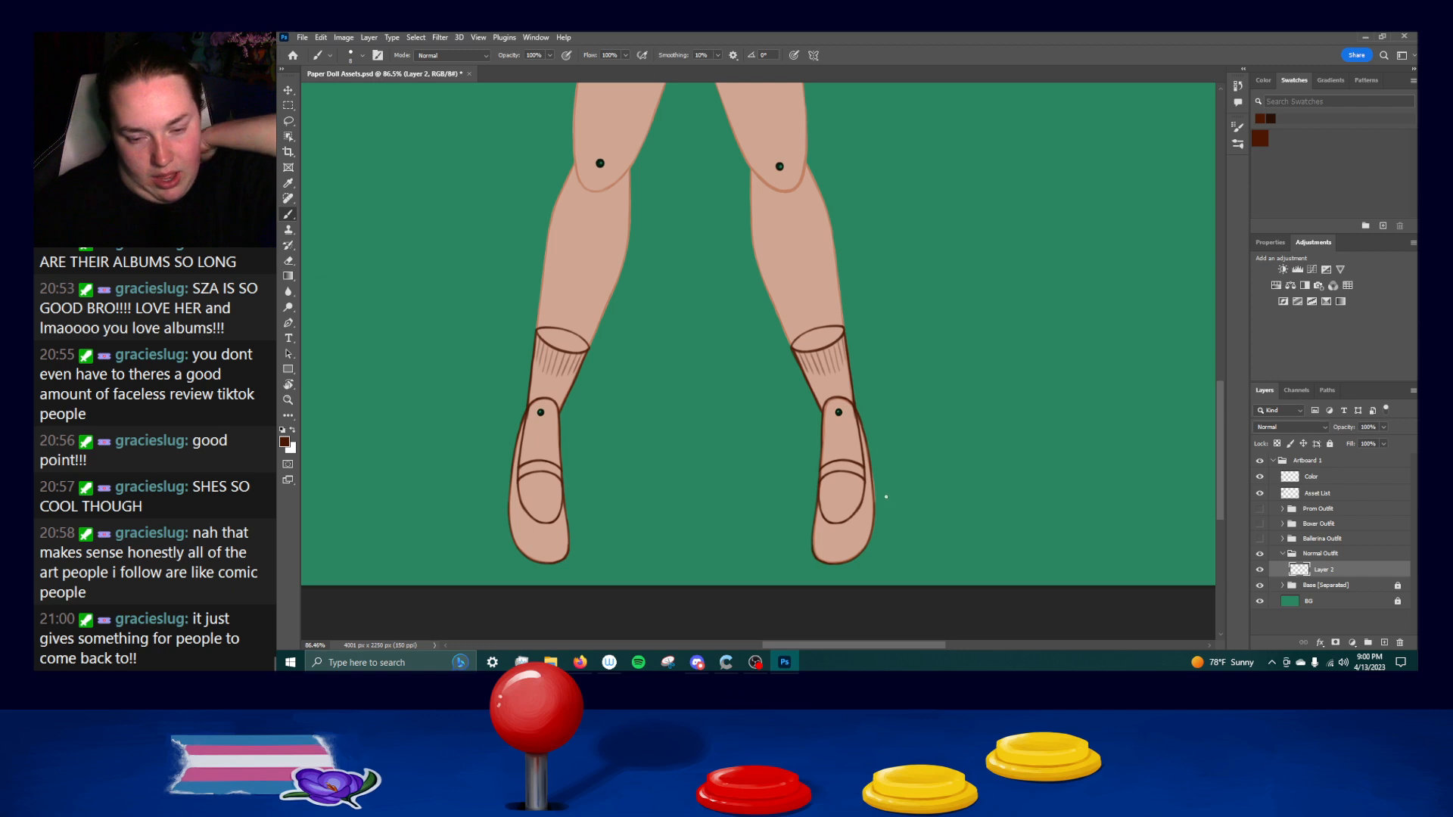
scroll(891, 534, up, 2)
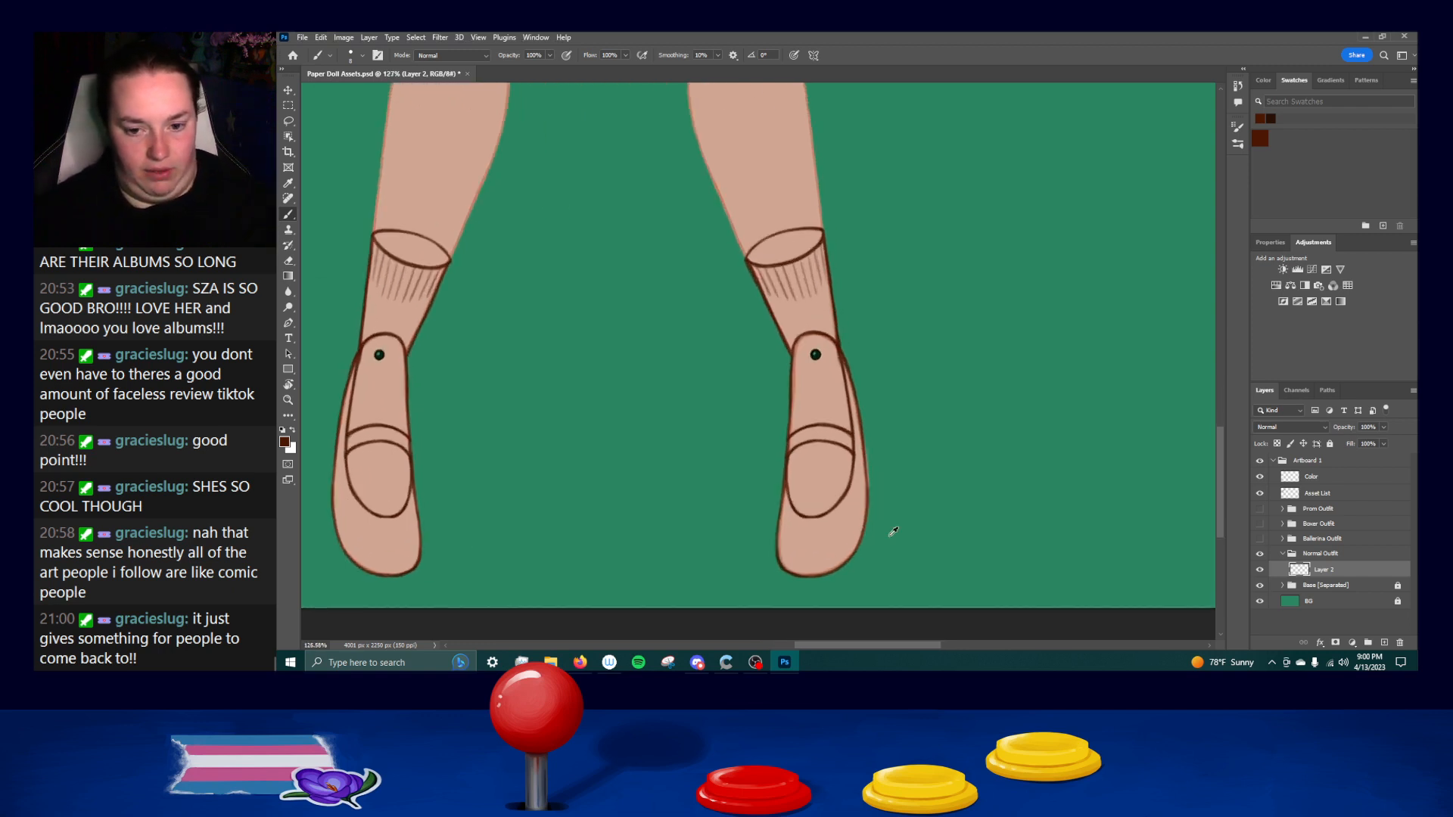
scroll(893, 532, up, 2)
drag(849, 376, 855, 453)
key(ctrl+z)
drag(853, 401, 857, 453)
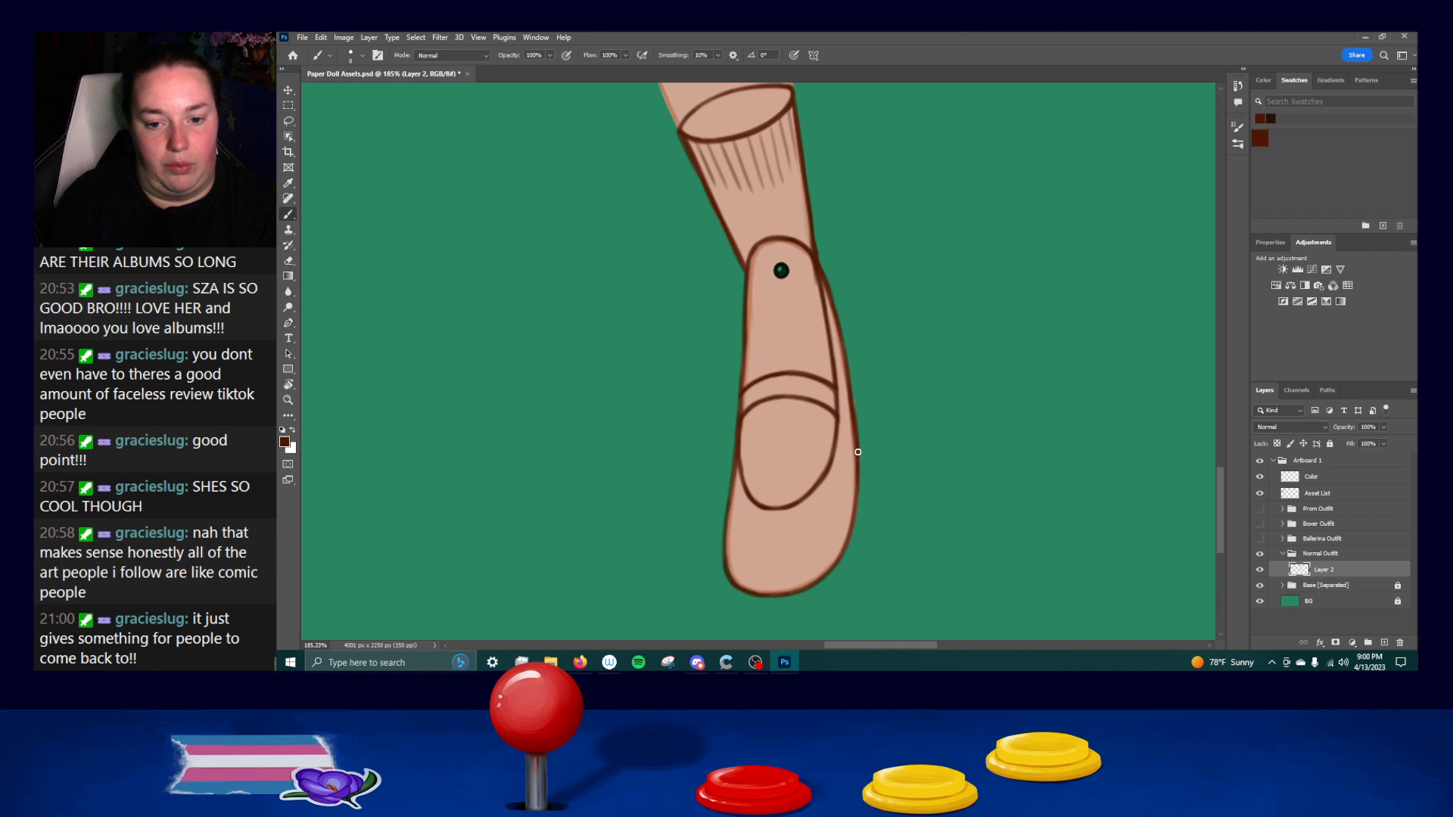
Rename the line art layer in the Normal Outfit group as Lines.
drag(802, 314, 868, 455)
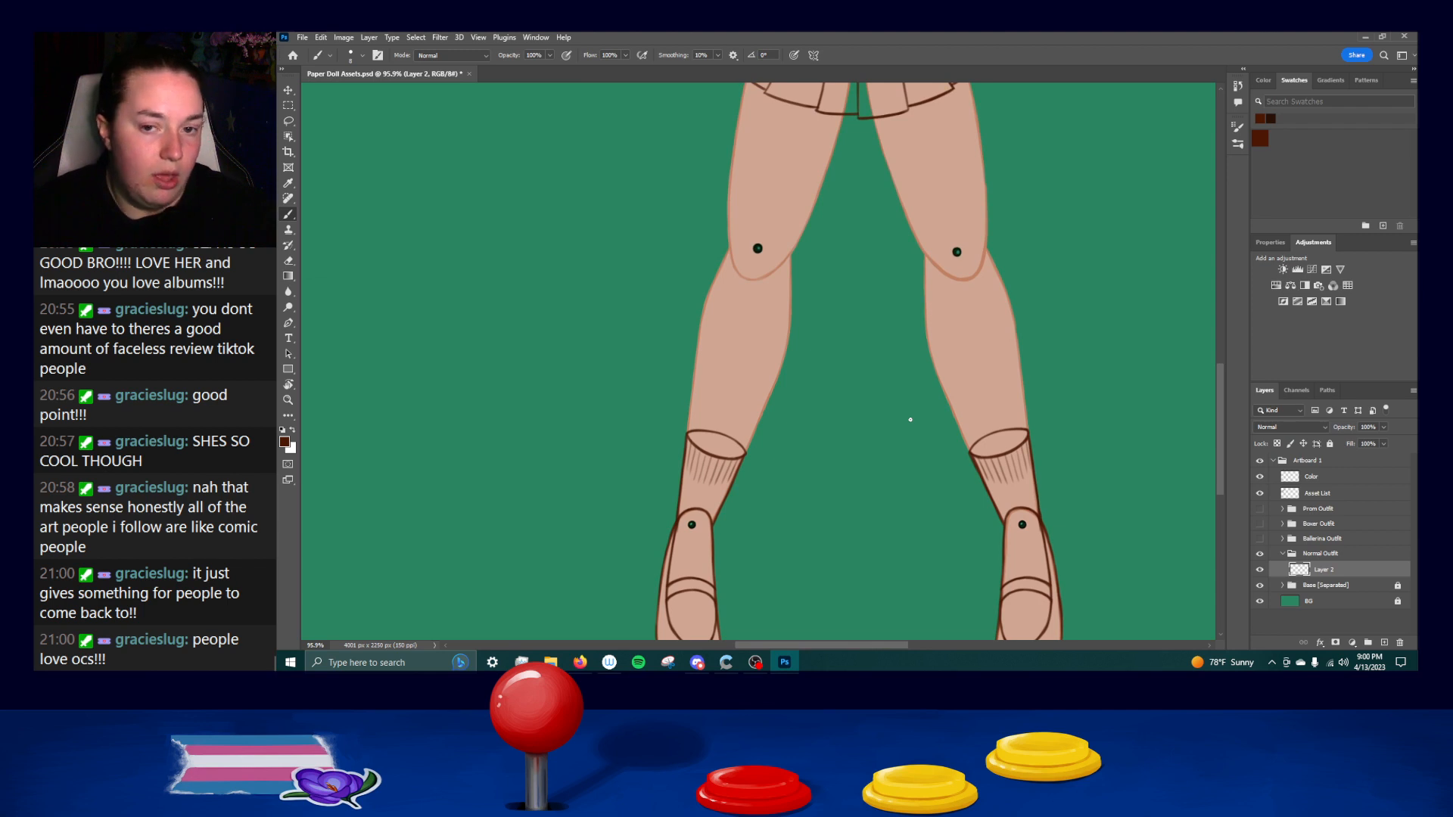
drag(955, 294, 925, 471)
drag(1014, 365, 973, 590)
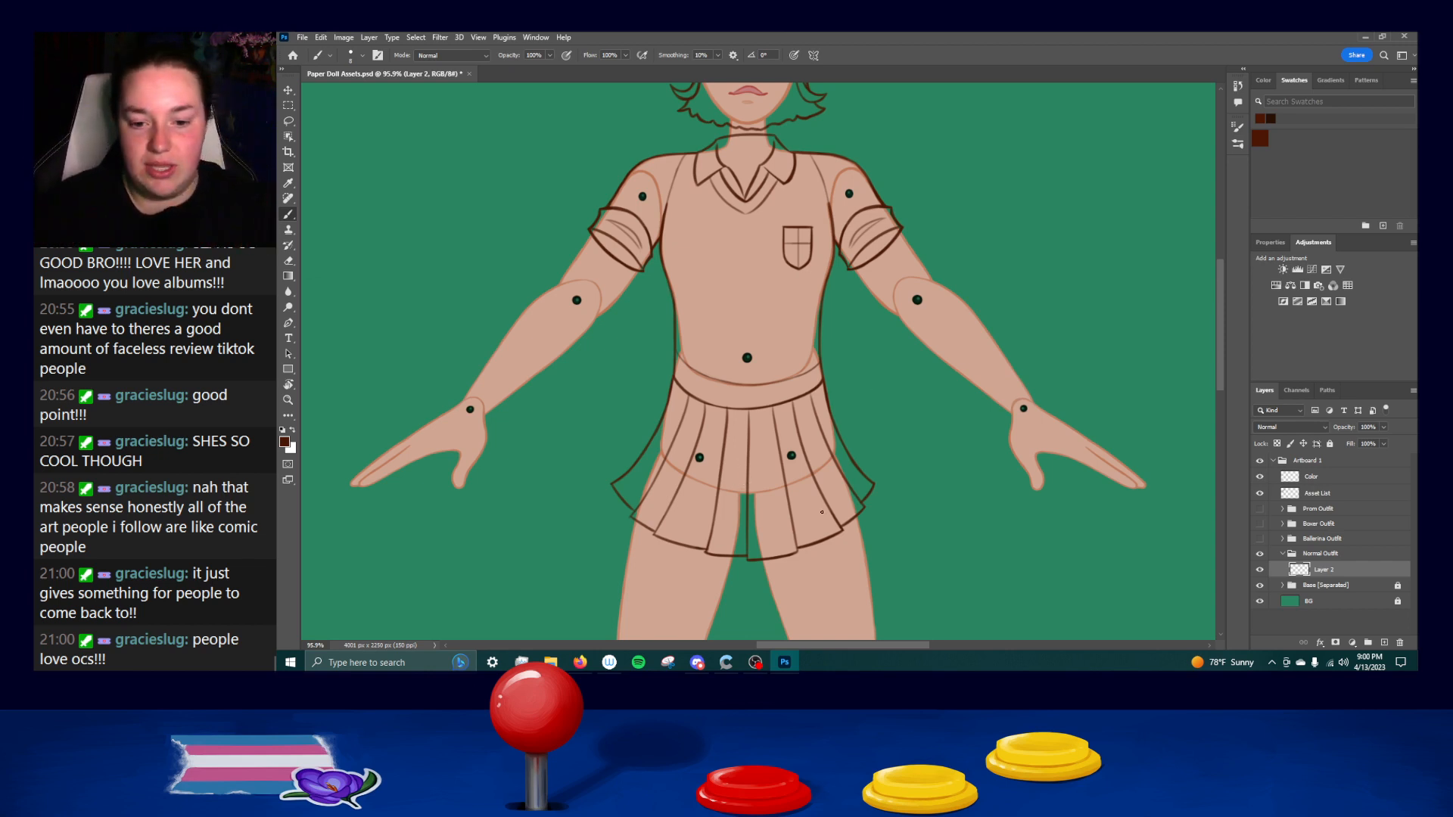
scroll(864, 506, up, 4)
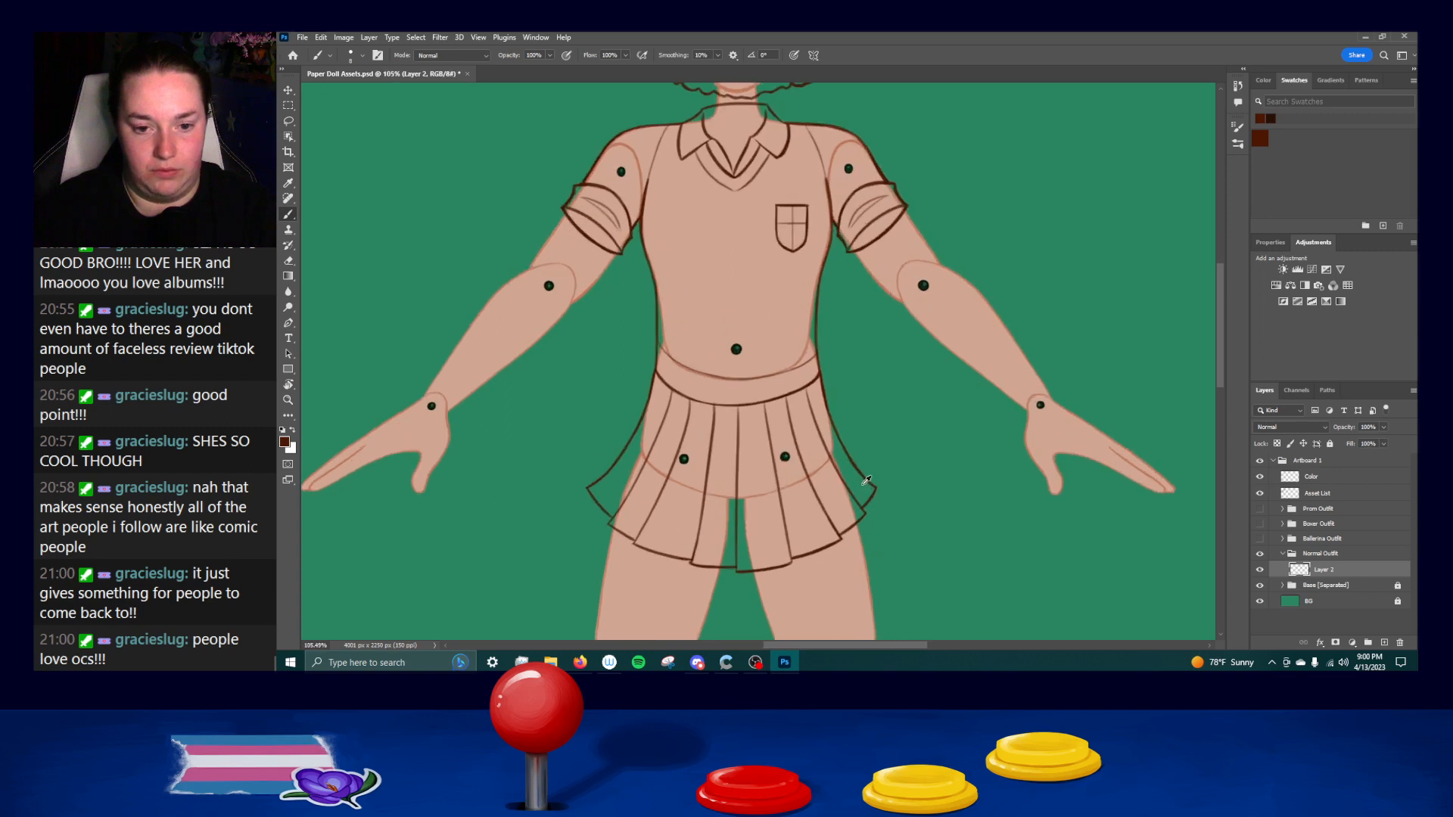
scroll(858, 429, down, 6)
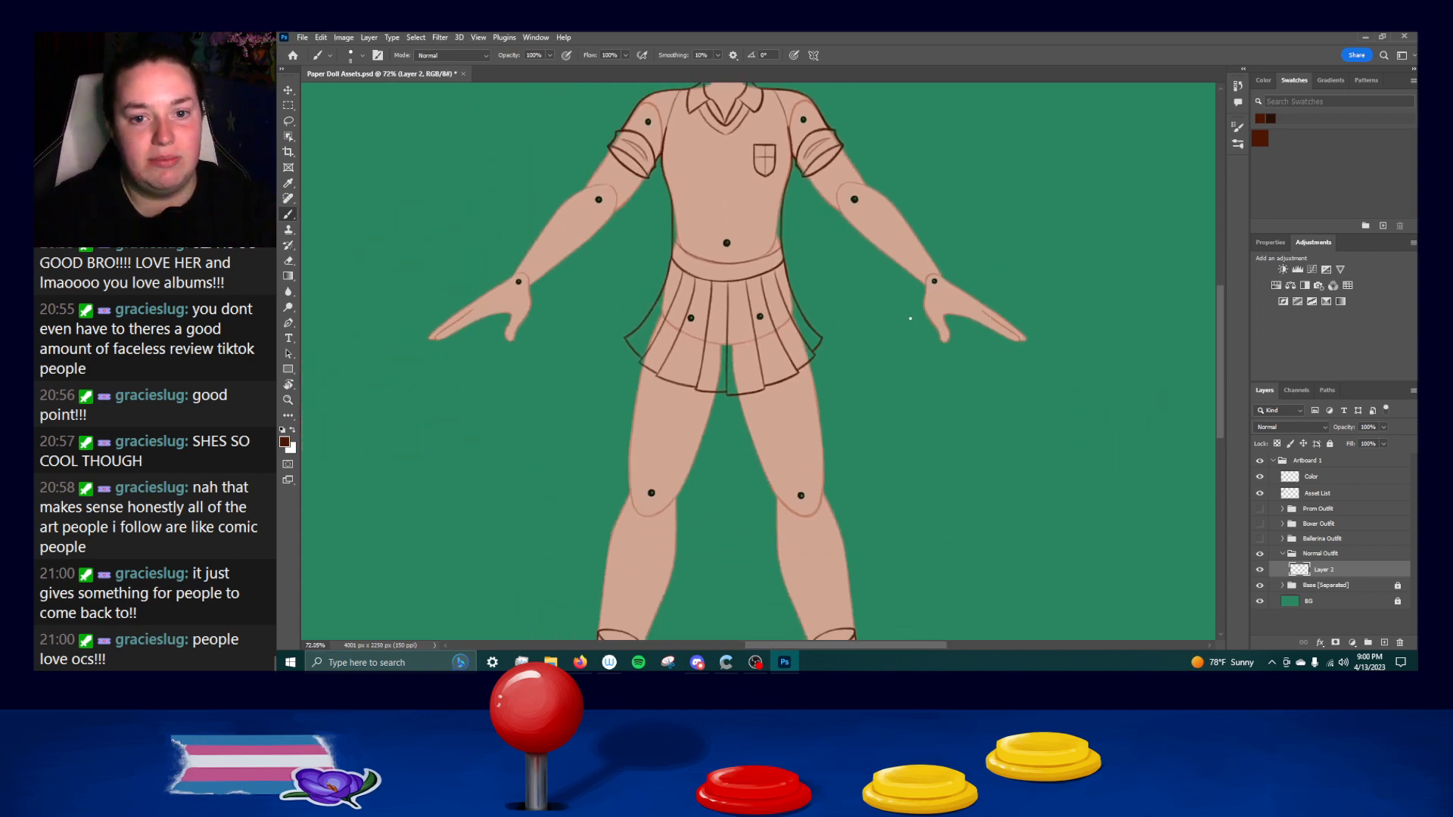
drag(855, 246, 860, 382)
drag(929, 552, 914, 250)
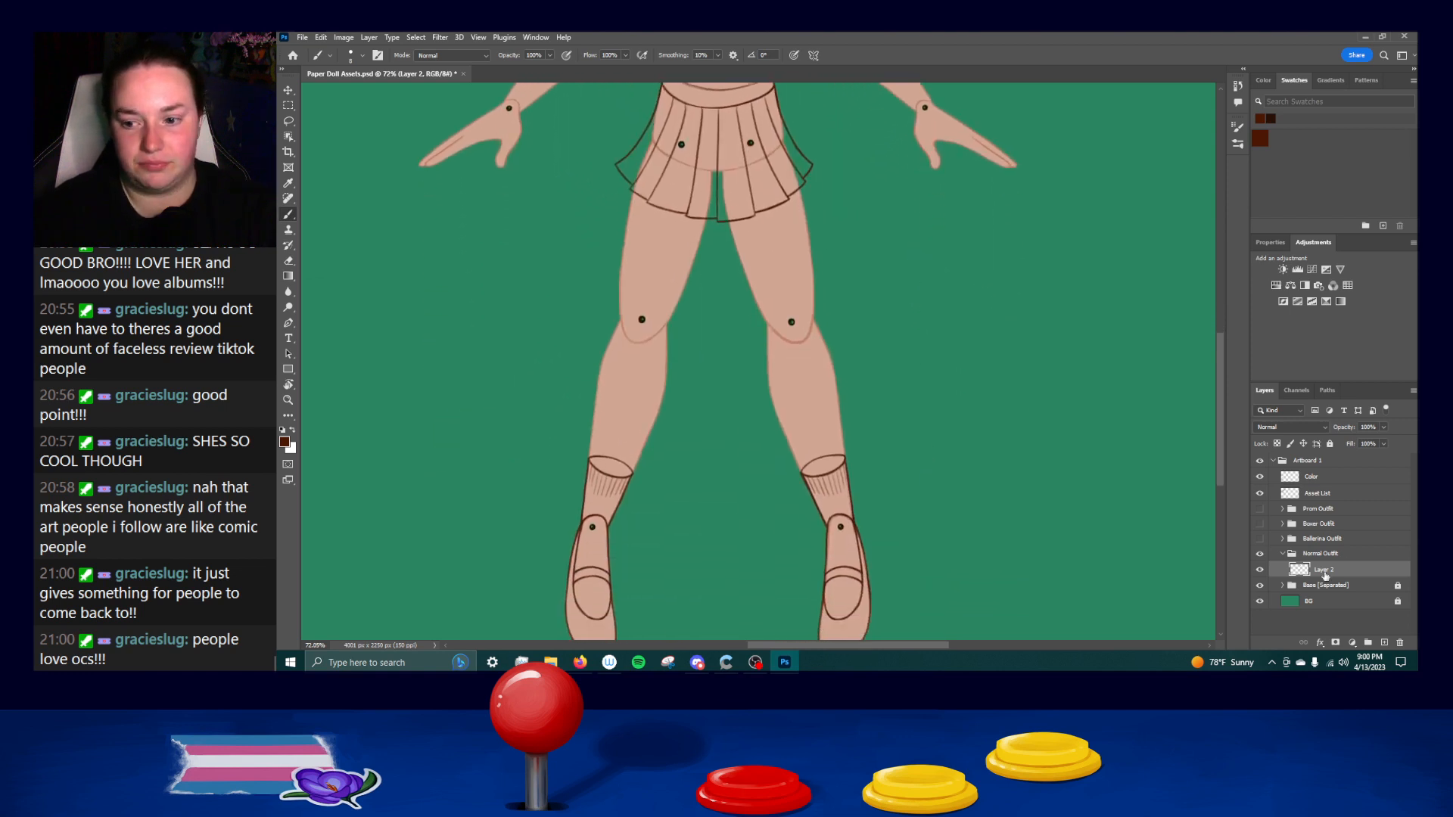
double_click(1316, 570)
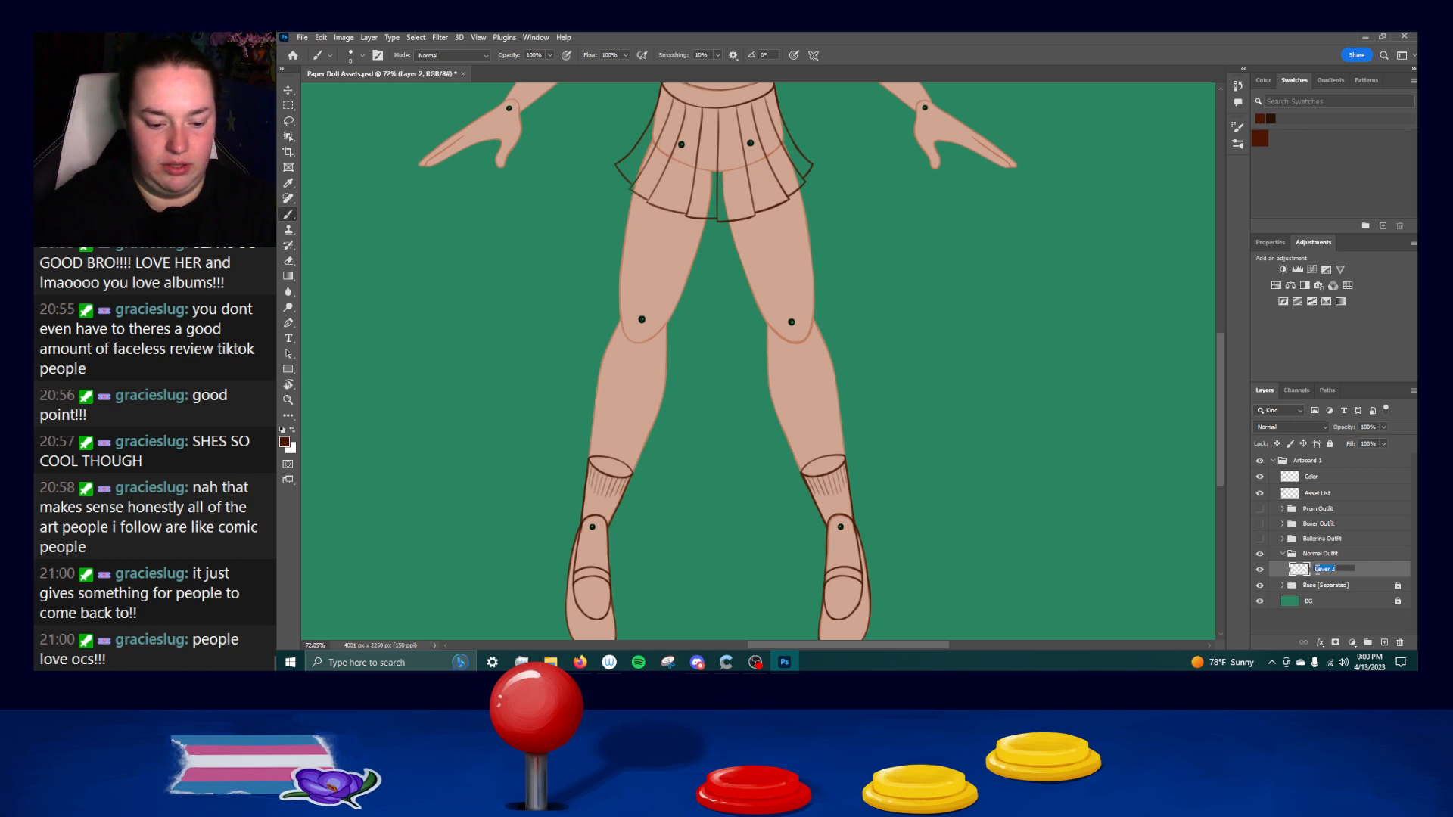
key(Return)
Collapse and hide the Normal Outfit group, and show and expand the Ballerina Outfit group.
click(1283, 554)
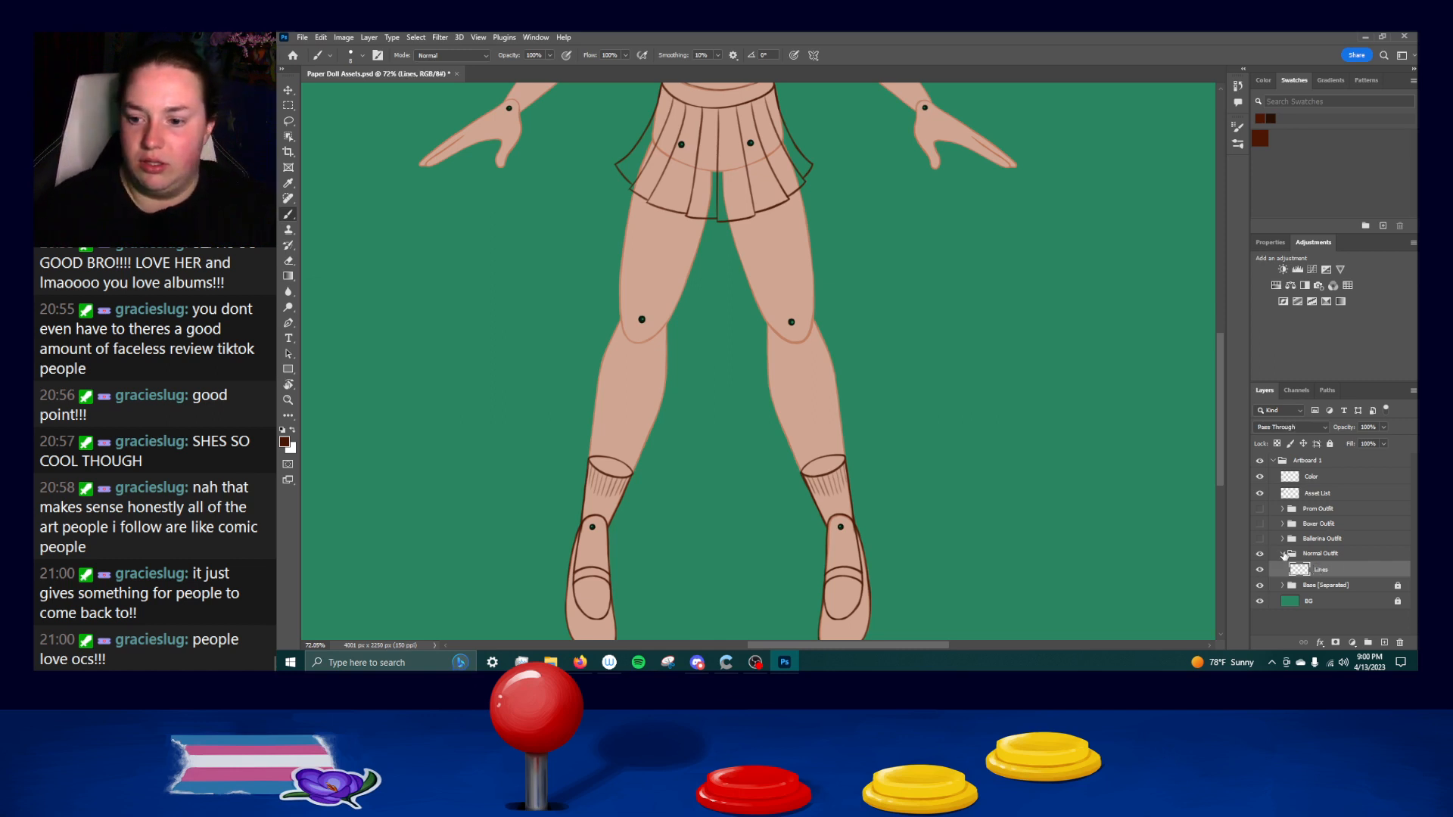
click(1287, 540)
click(1260, 554)
click(1260, 538)
click(1282, 539)
Select Layer 3 in the Ballerina Outfit group and erase the rough sketch of the hair outline over the crown.
drag(882, 247, 869, 574)
drag(869, 384, 871, 442)
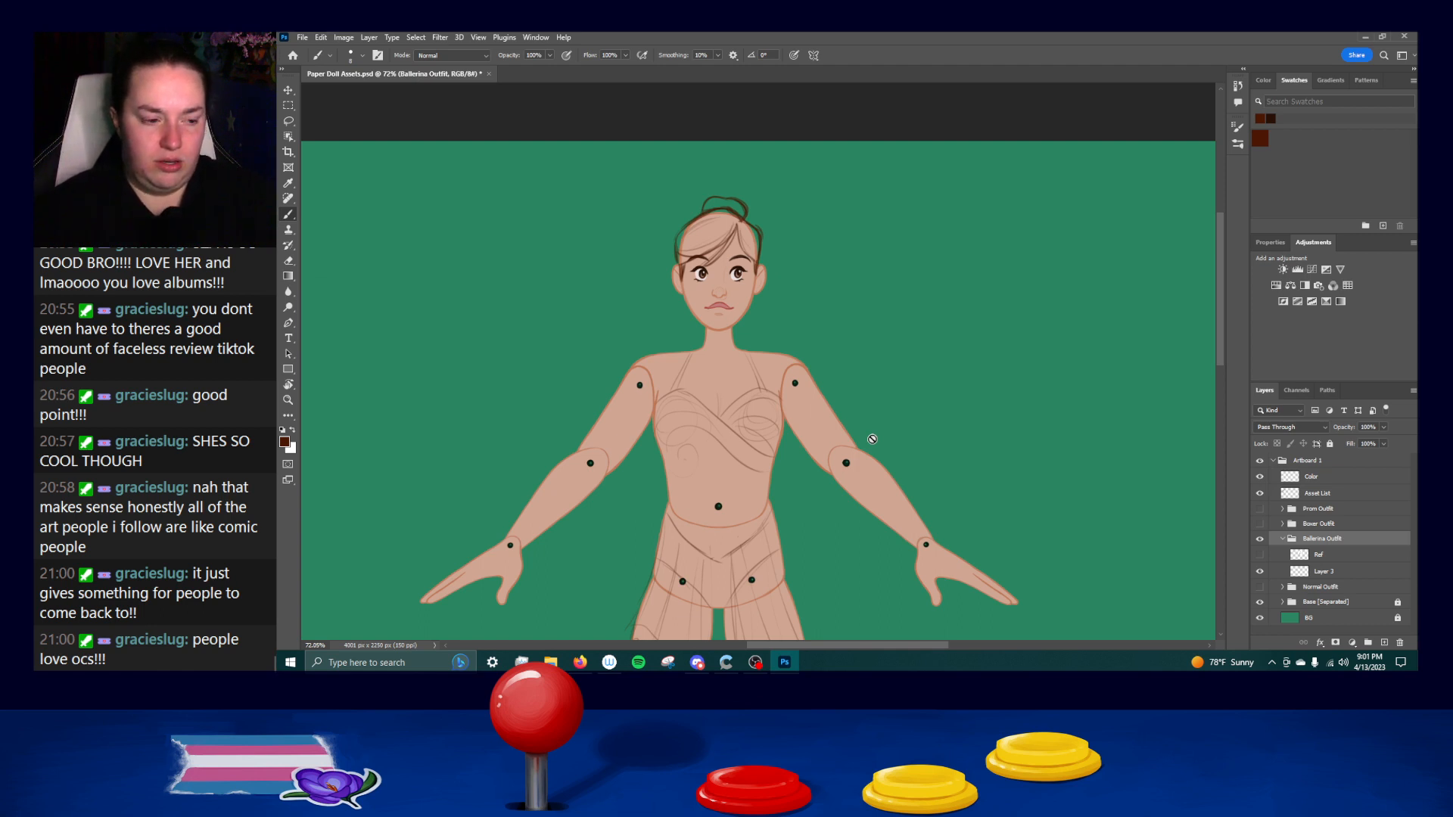
drag(815, 646, 803, 649)
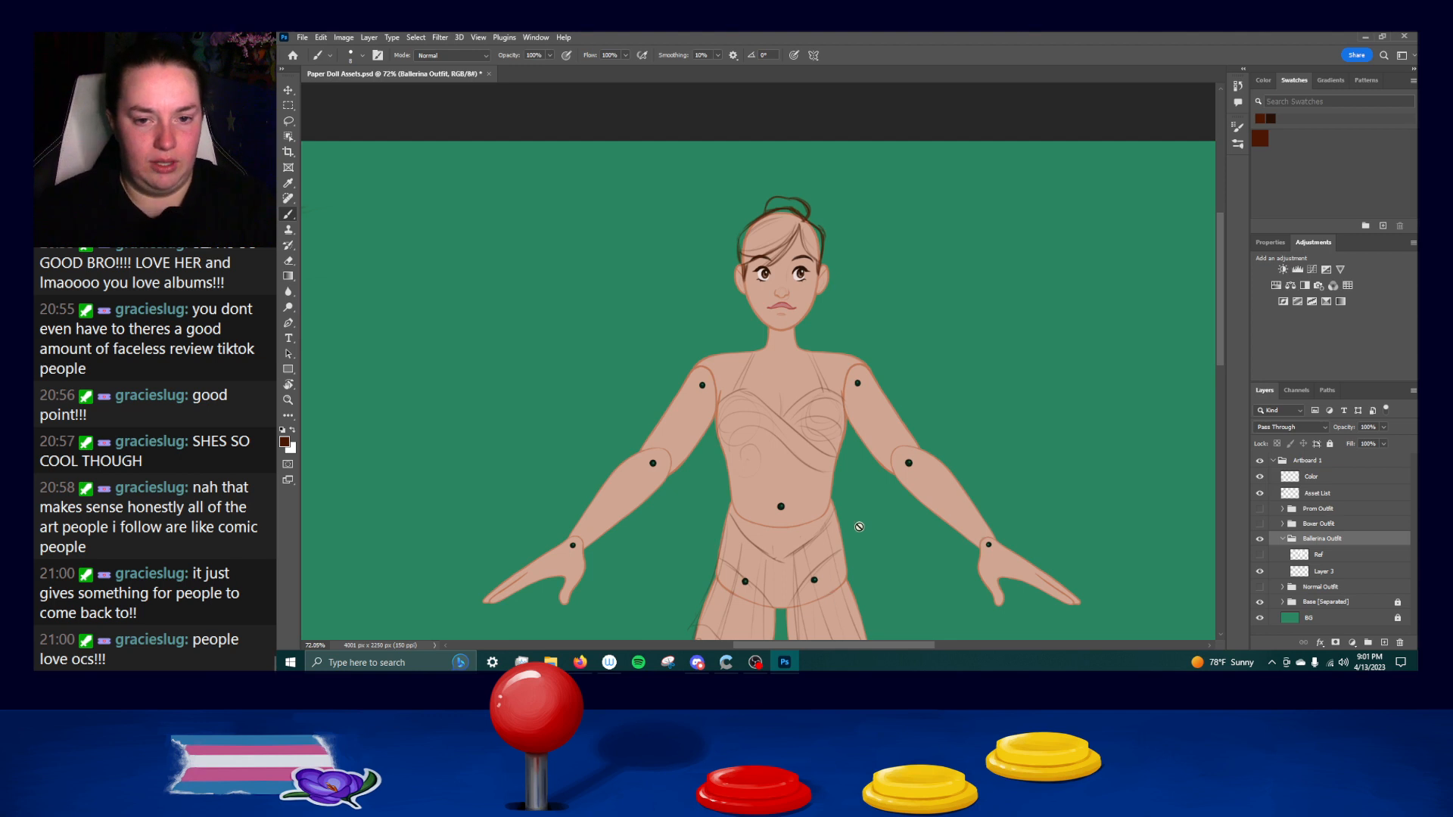
scroll(859, 526, up, 5)
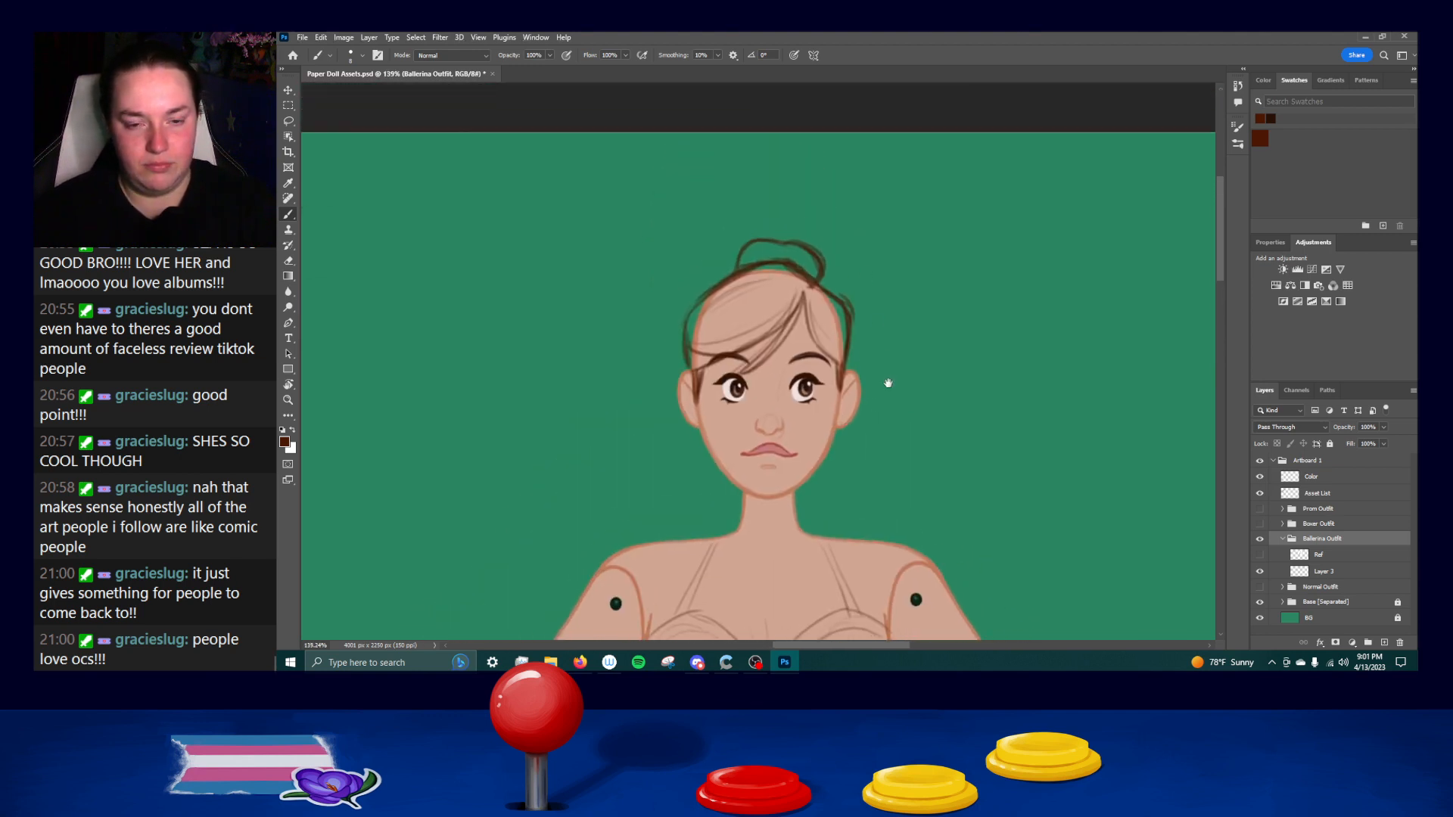
scroll(765, 341, up, 1)
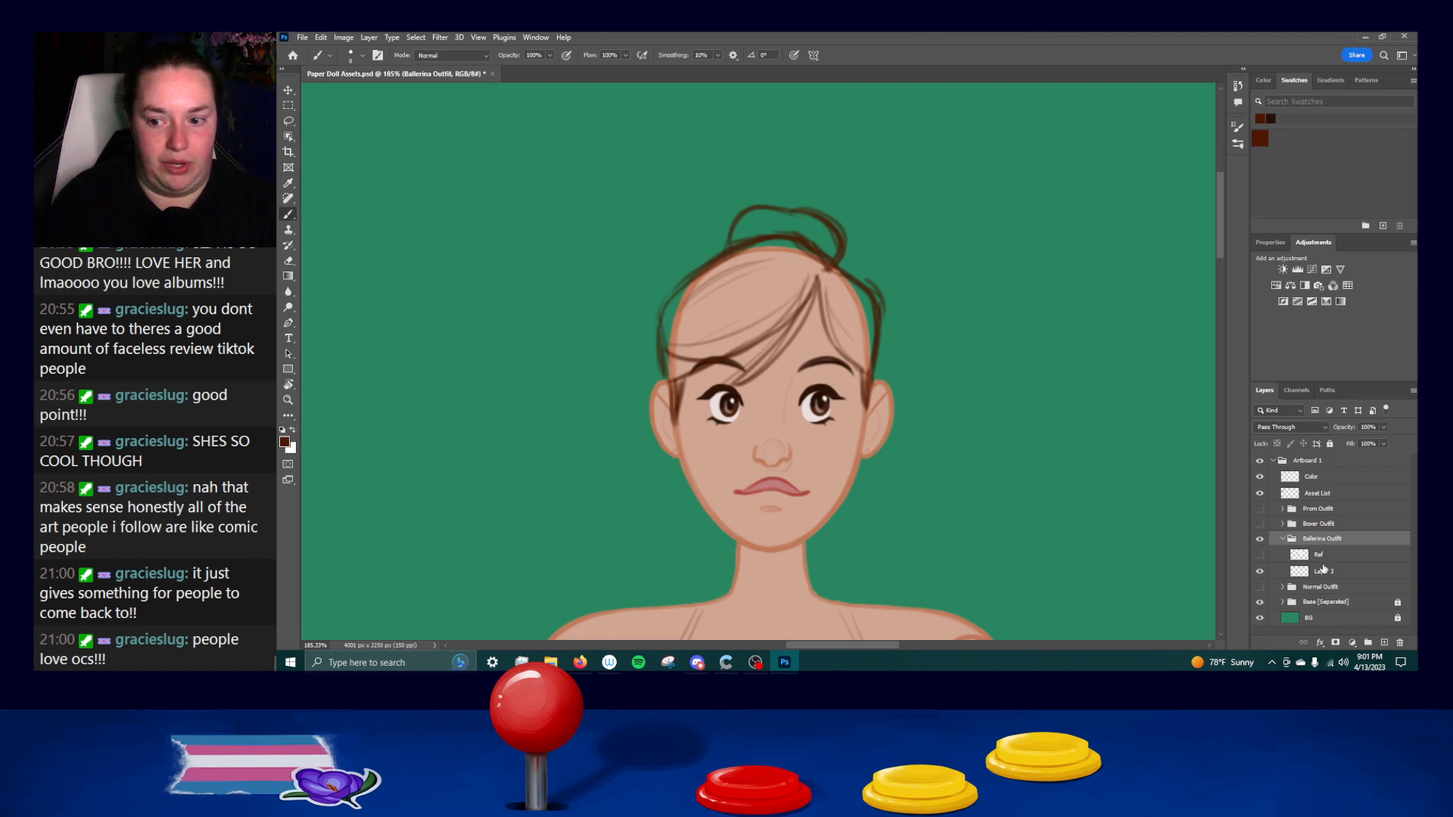
click(1326, 573)
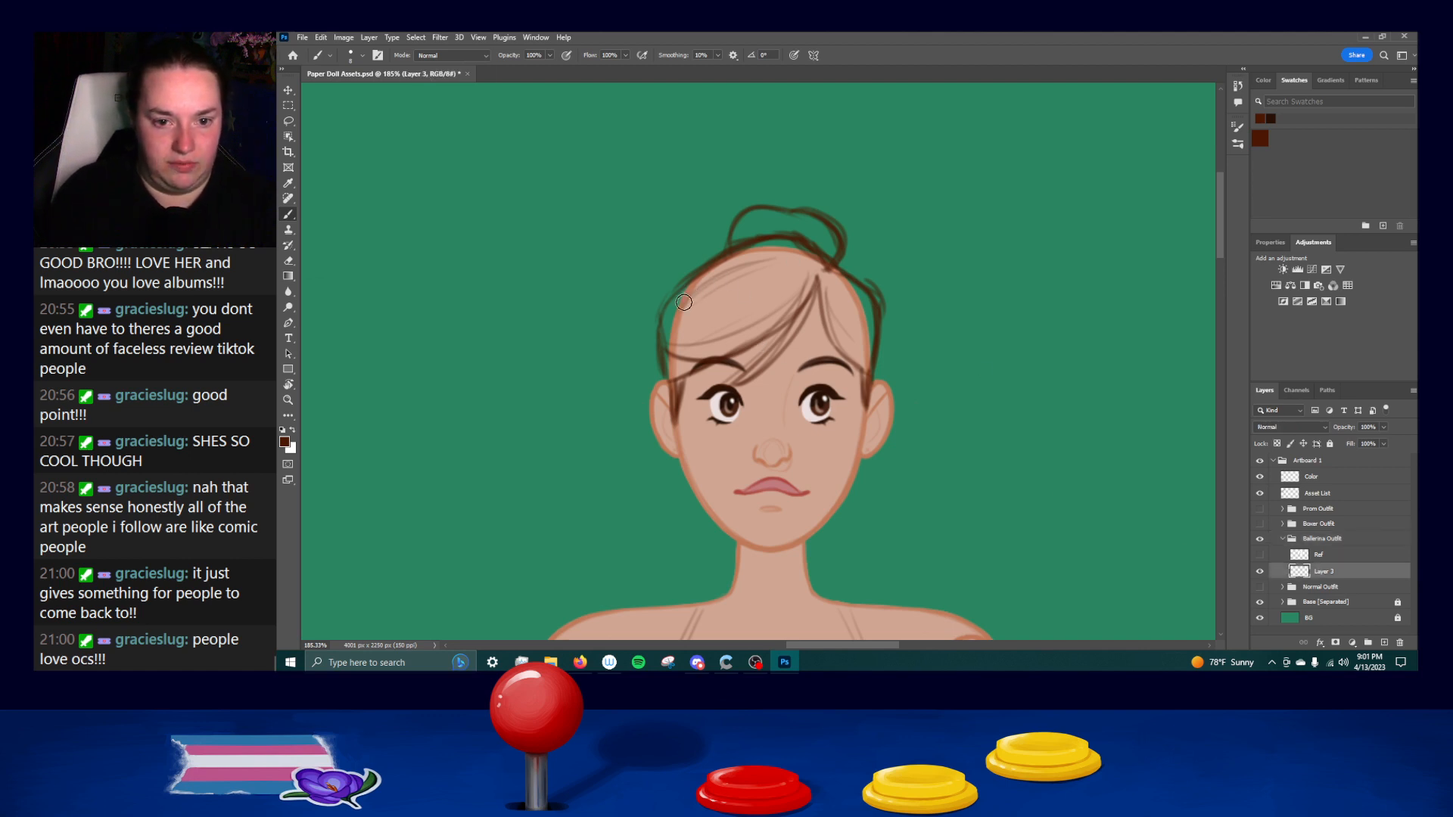
mouse_move(765, 237)
mouse_down()
mouse_move(838, 274)
mouse_move(808, 245)
mouse_move(749, 242)
mouse_move(657, 305)
mouse_move(655, 358)
mouse_up()
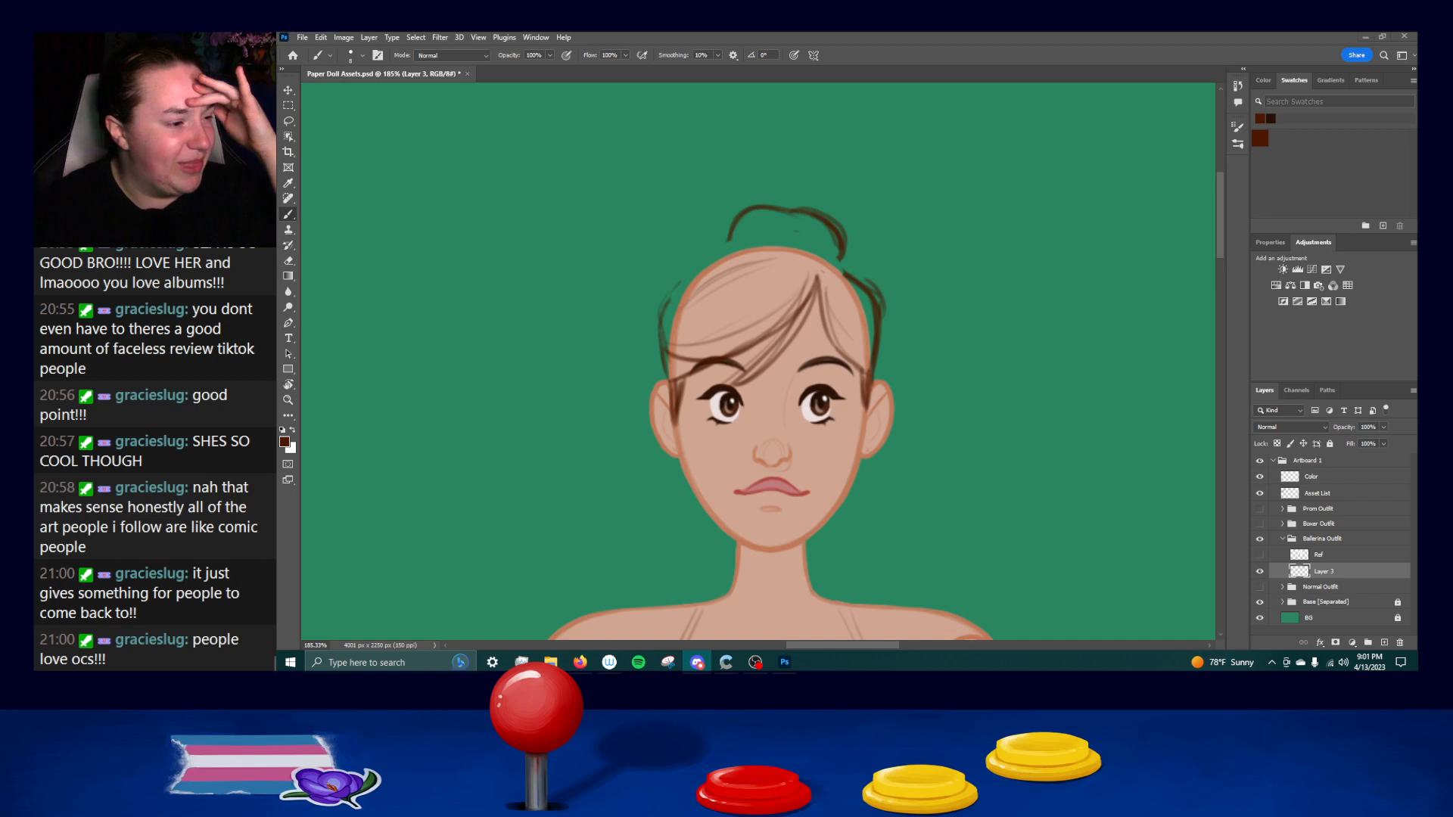
Redraw the hair's outer outline around the head with clean Brush strokes, from one ear over the crown to the other, undoing uneven ones.
key(alt+Tab)
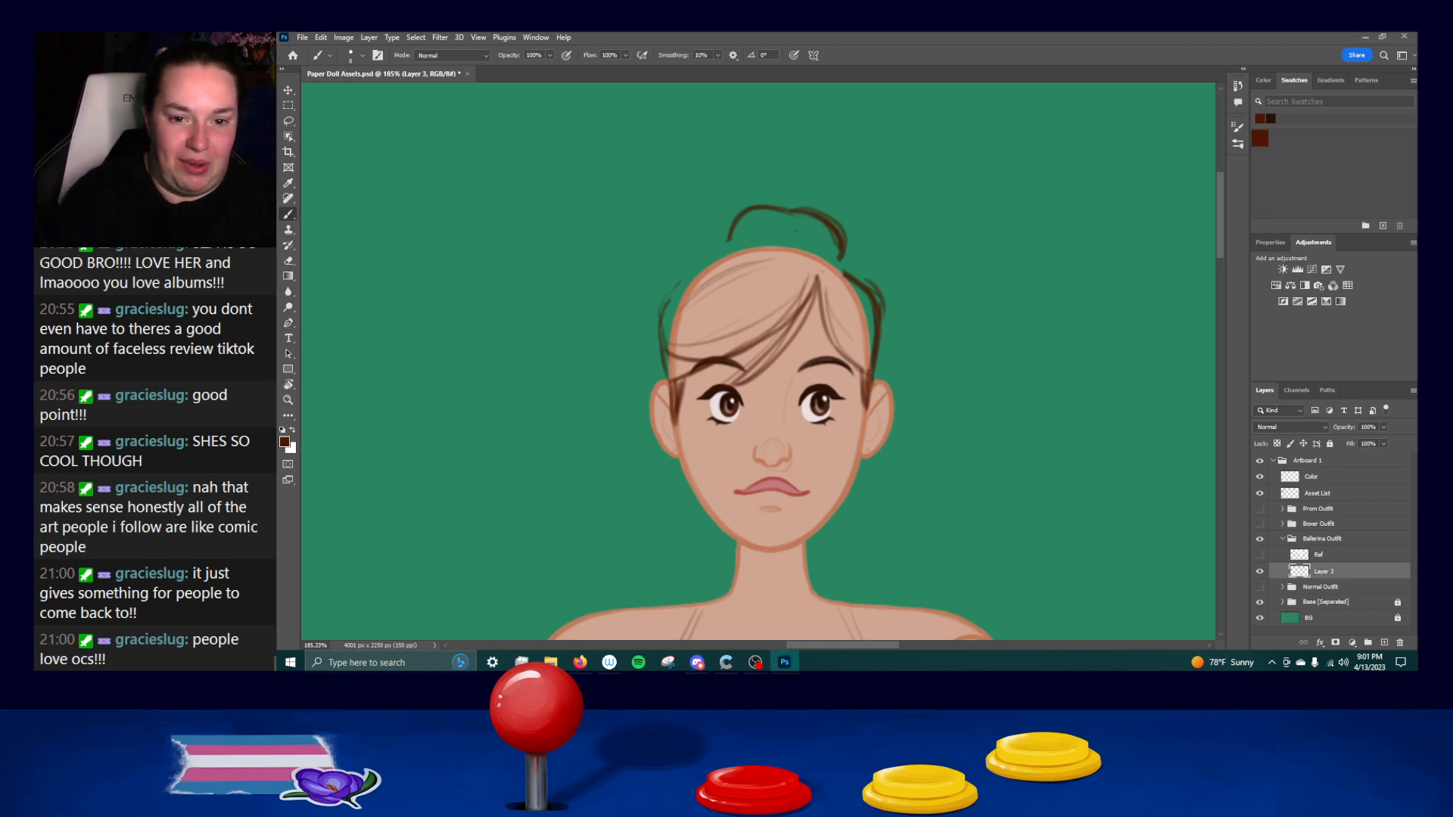
drag(679, 278, 667, 340)
key(ctrl+z)
mouse_move(679, 280)
mouse_down()
mouse_move(661, 342)
mouse_move(665, 300)
mouse_move(681, 382)
mouse_move(667, 307)
mouse_move(676, 382)
mouse_move(661, 321)
mouse_move(669, 380)
mouse_up()
key(ctrl+z)
key(ctrl+z)
key(ctrl+z)
mouse_move(684, 278)
mouse_down()
mouse_move(673, 295)
mouse_move(744, 247)
mouse_up()
key(ctrl+z)
mouse_move(665, 297)
mouse_down()
mouse_move(790, 240)
mouse_move(829, 253)
mouse_move(778, 242)
mouse_move(828, 270)
mouse_move(775, 241)
mouse_move(849, 276)
mouse_move(756, 247)
mouse_move(830, 262)
mouse_up()
key(ctrl+z)
key(ctrl+z)
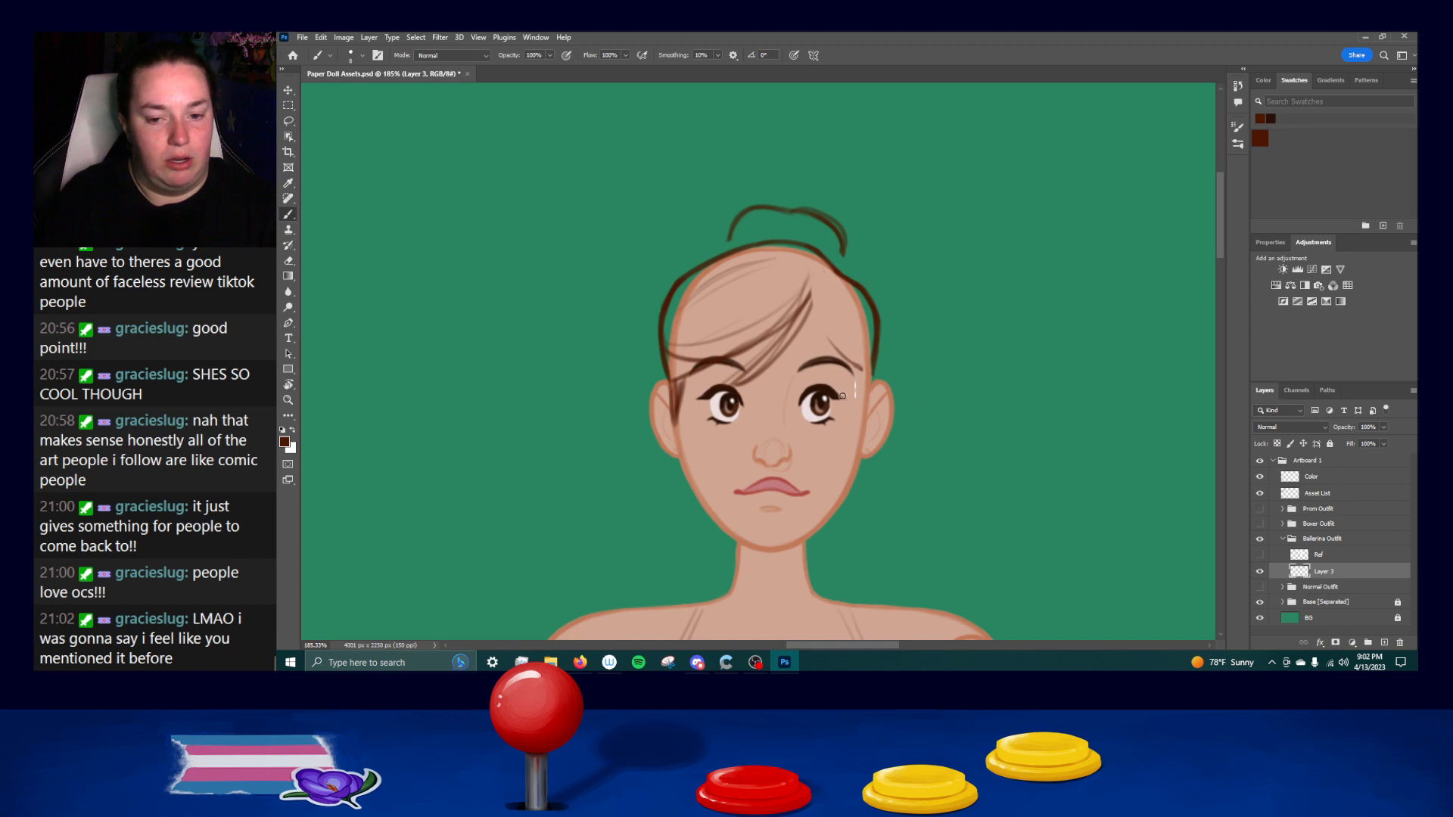
Draw the hairline from the parting down to the right ear, and clean up the short strand beside the left ear.
drag(813, 312, 846, 357)
key(ctrl+z)
drag(812, 296, 849, 362)
drag(813, 297, 864, 369)
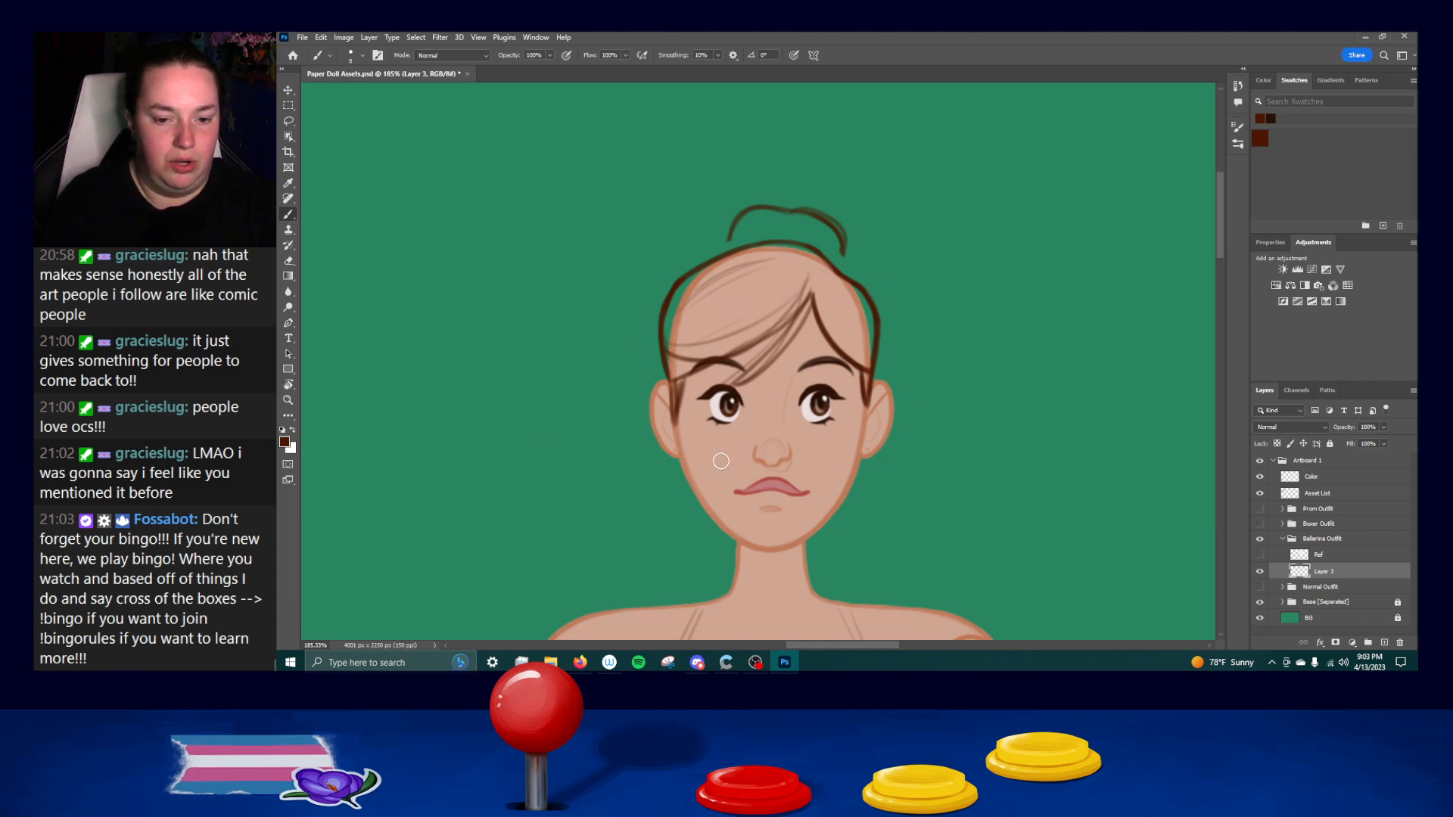
mouse_move(690, 383)
mouse_down()
mouse_move(672, 416)
mouse_move(721, 389)
mouse_move(681, 431)
mouse_up()
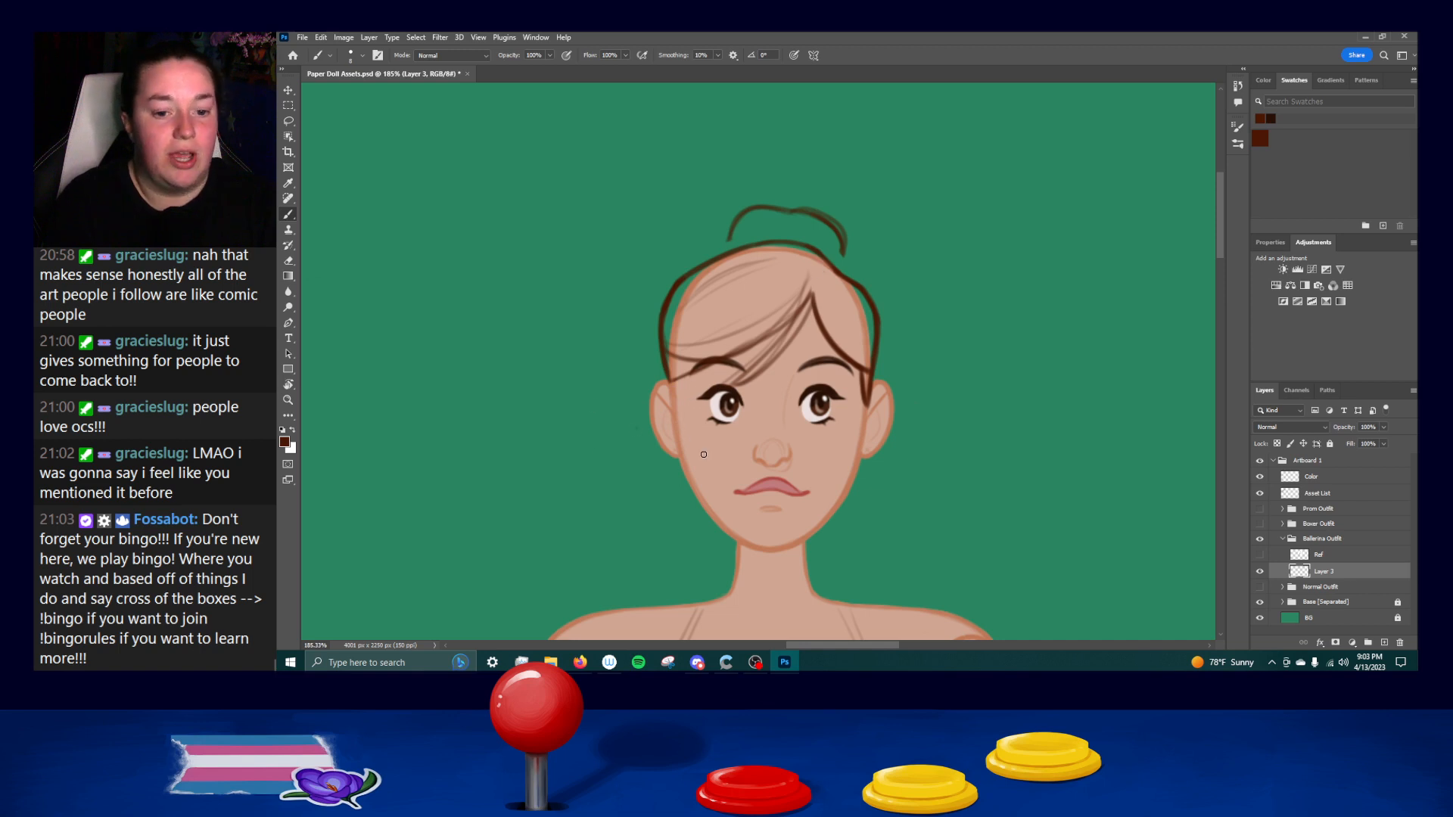
drag(683, 378, 678, 419)
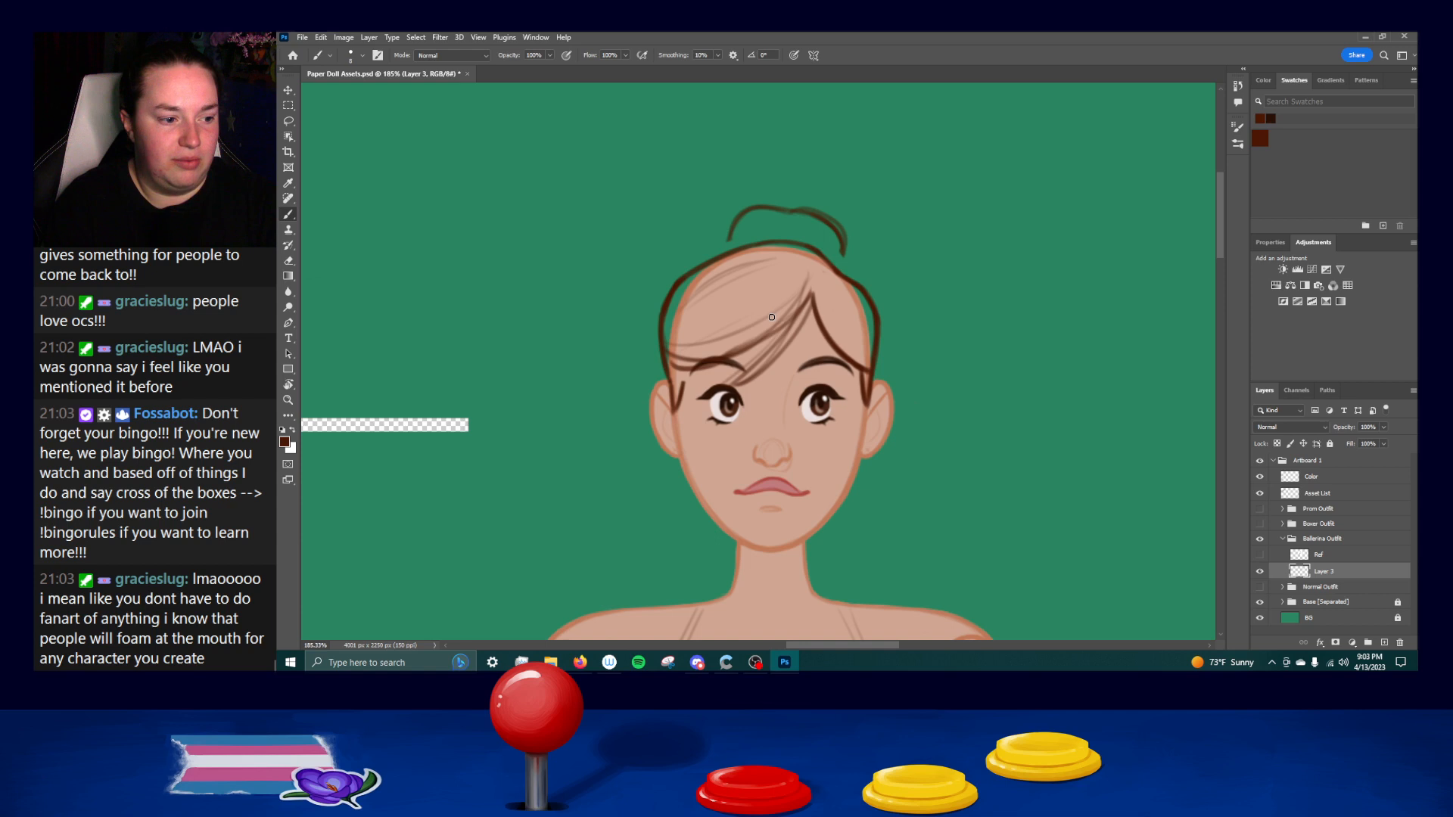
Draw the swept fringe's main line from the parting across the forehead with the Brush and erase the stray sketch lines beneath it.
drag(814, 277, 756, 350)
key(ctrl+z)
drag(814, 286, 737, 355)
key(ctrl+z)
key(ctrl+z)
mouse_move(815, 286)
mouse_down()
mouse_move(753, 347)
mouse_move(786, 328)
mouse_move(691, 357)
mouse_move(777, 335)
mouse_move(803, 311)
mouse_up()
key(ctrl+z)
key(ctrl+z)
key(ctrl+z)
key(ctrl+z)
key(ctrl+z)
drag(709, 359, 798, 312)
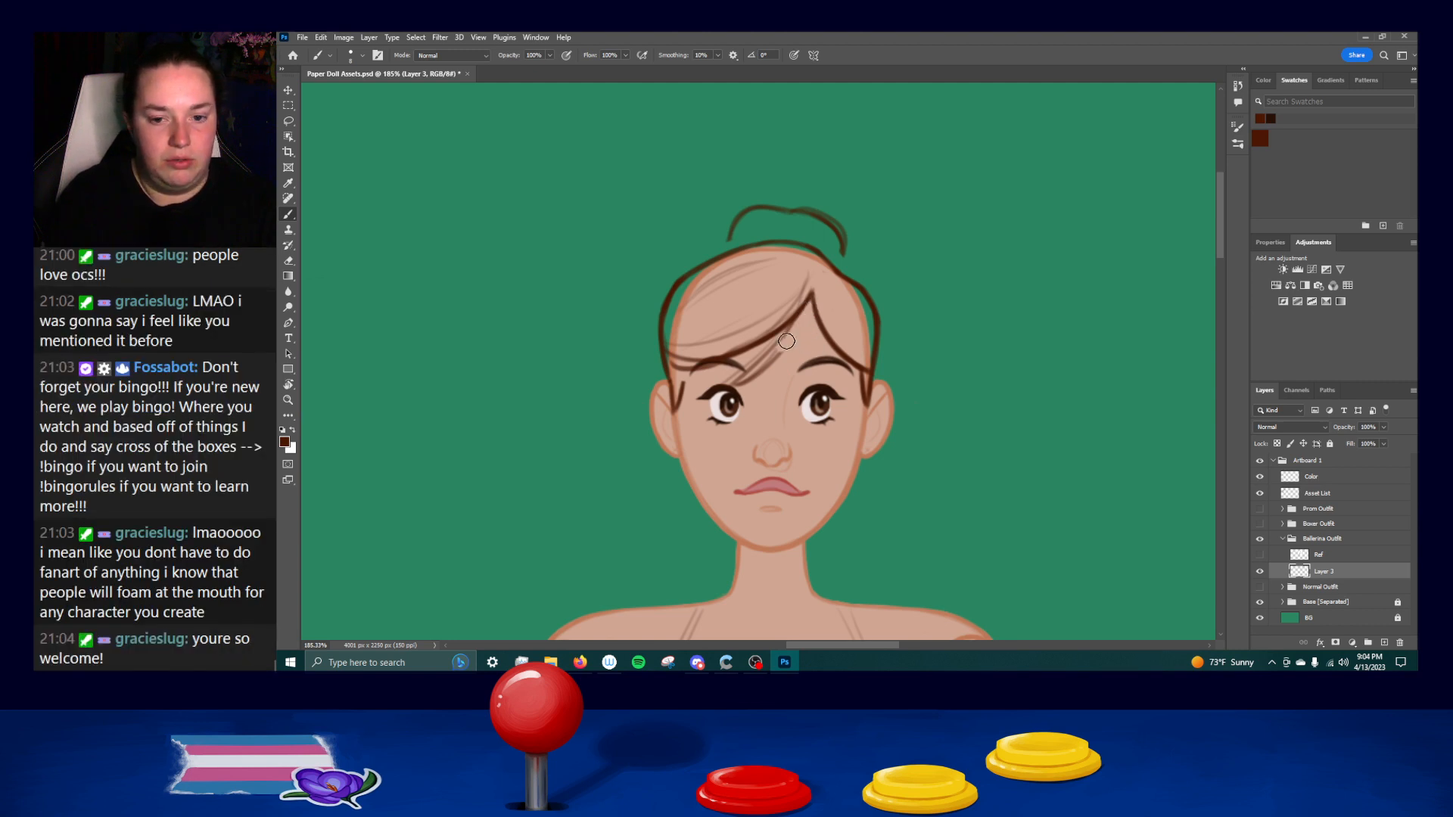
drag(781, 345, 736, 387)
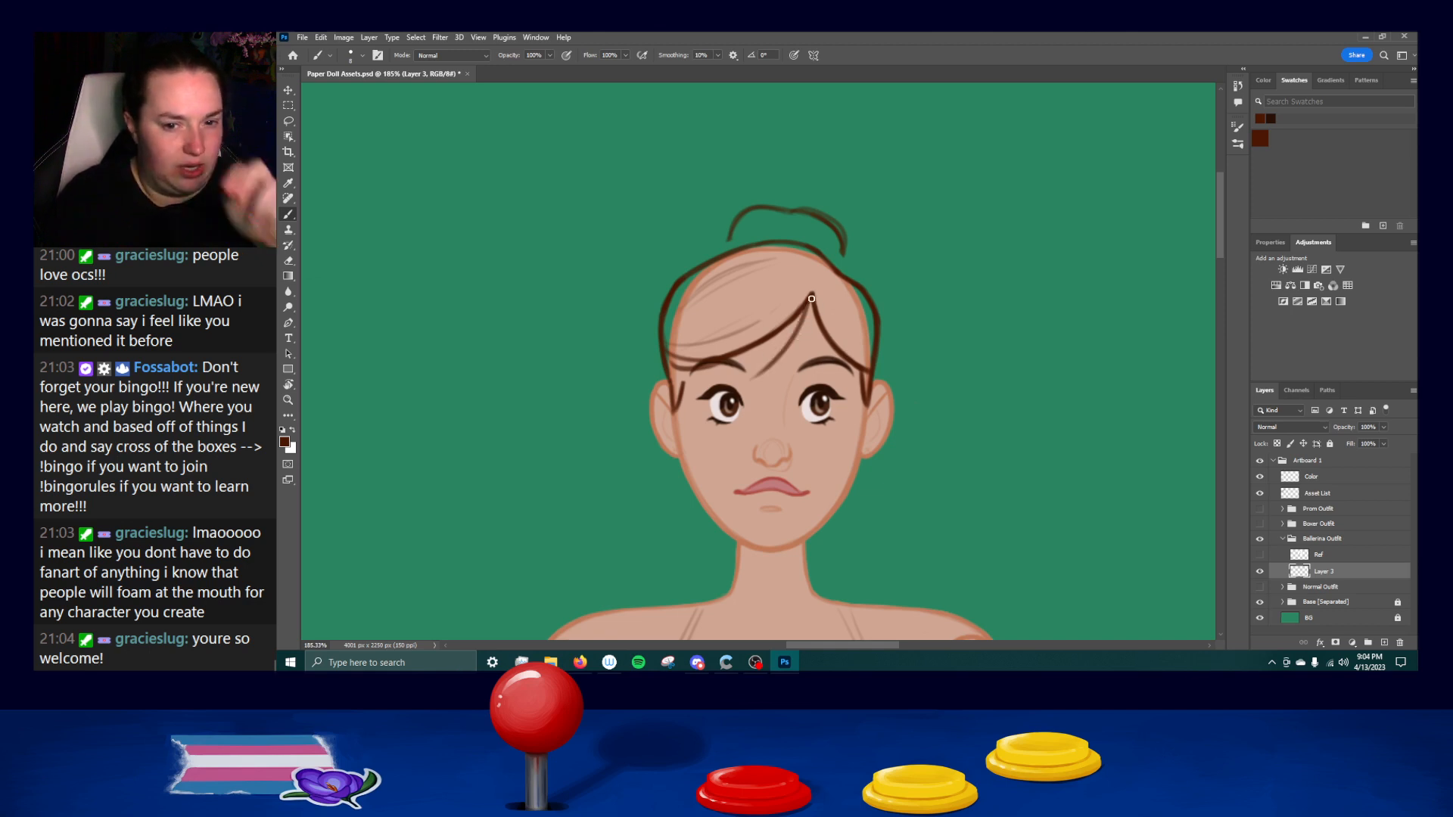
Draw tapered inner strands of the fringe fanning down from the parting above the brow, undoing unsatisfactory strokes.
drag(804, 330, 753, 374)
key(ctrl+z)
drag(809, 312, 763, 374)
key(ctrl+z)
drag(807, 310, 759, 376)
drag(808, 312, 747, 377)
key(ctrl+z)
drag(809, 312, 747, 379)
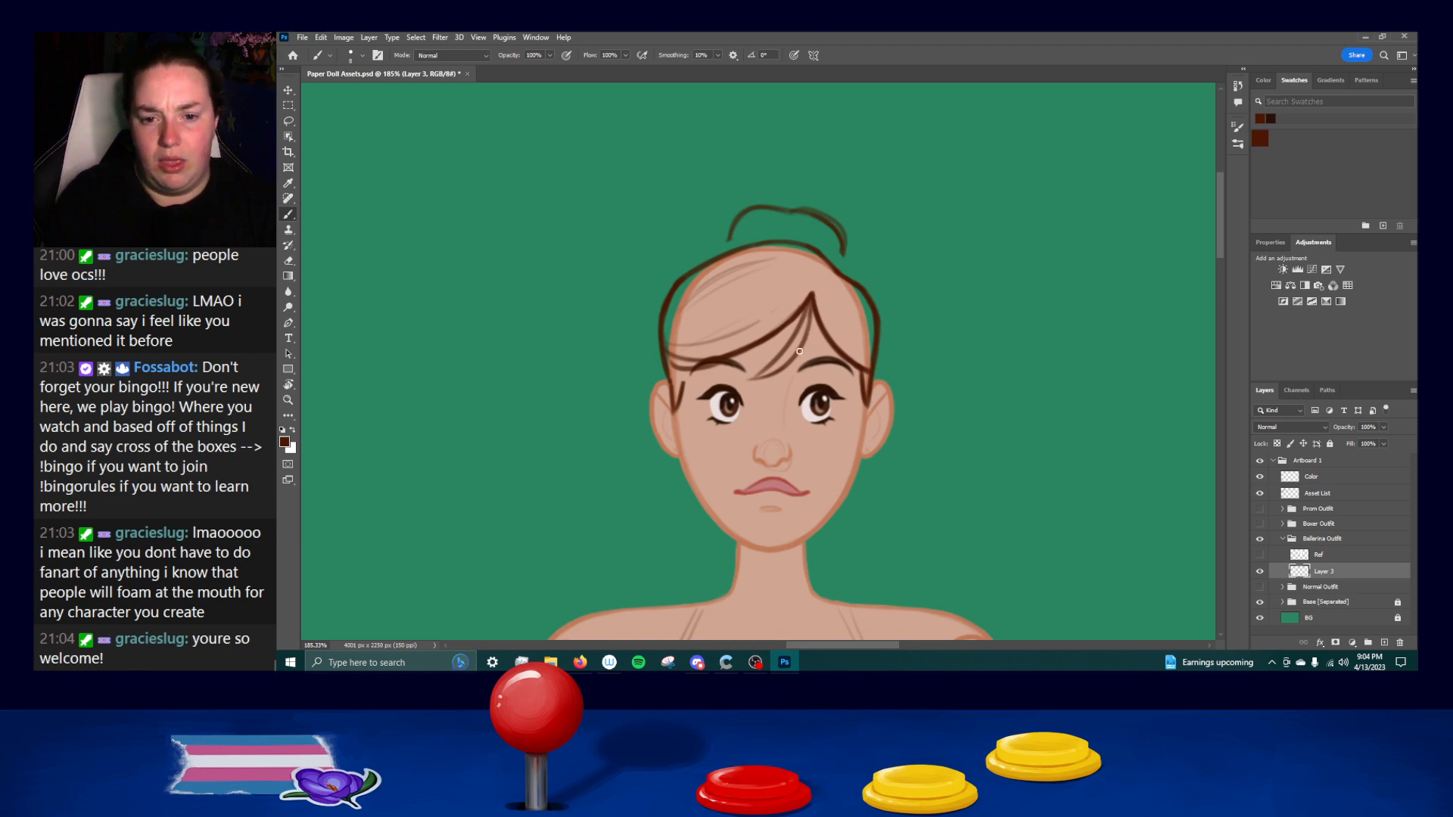
drag(807, 330, 793, 363)
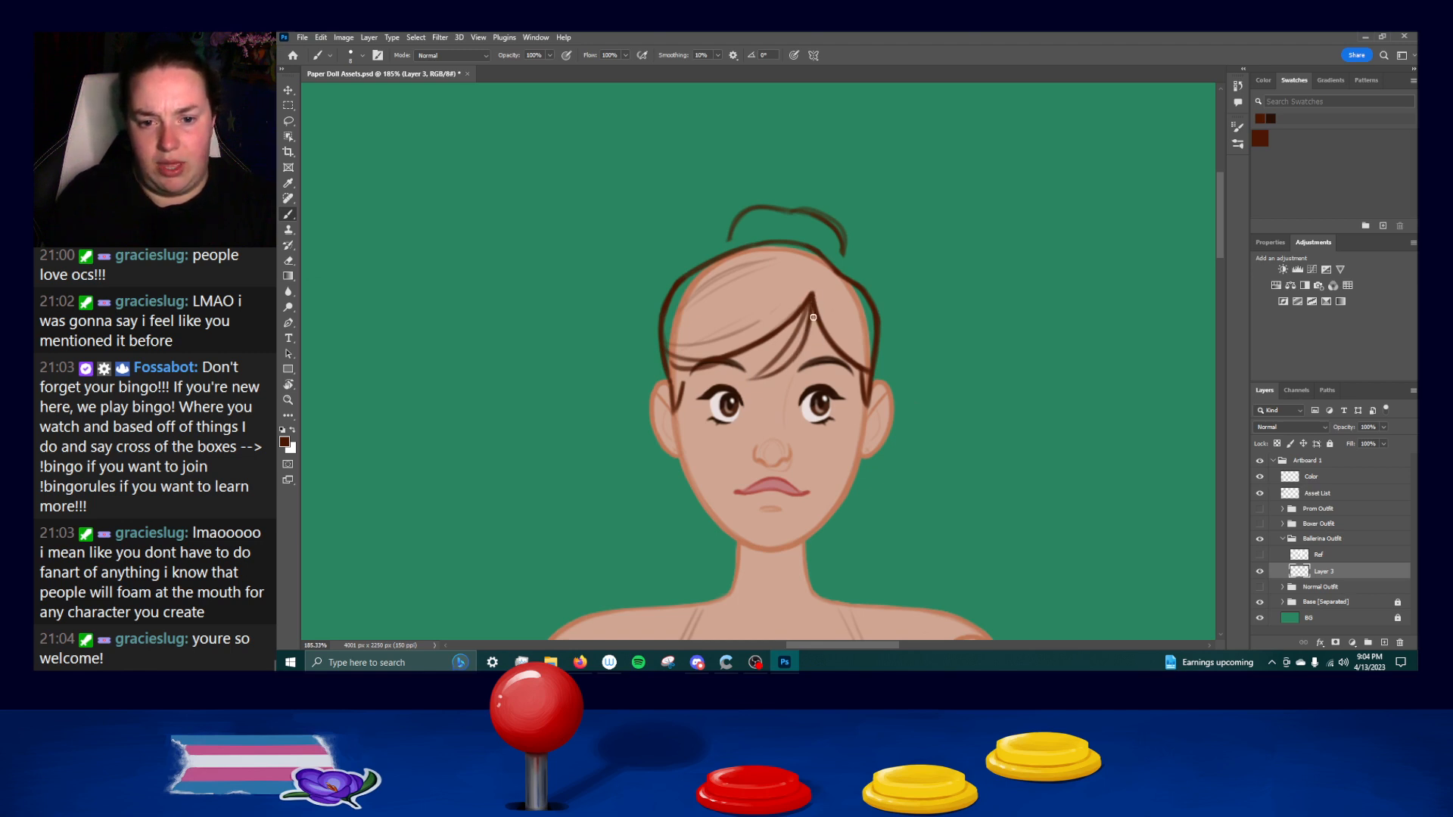
key(ctrl+z)
key(ctrl+z)
drag(809, 305, 791, 347)
key(ctrl+z)
key(ctrl+z)
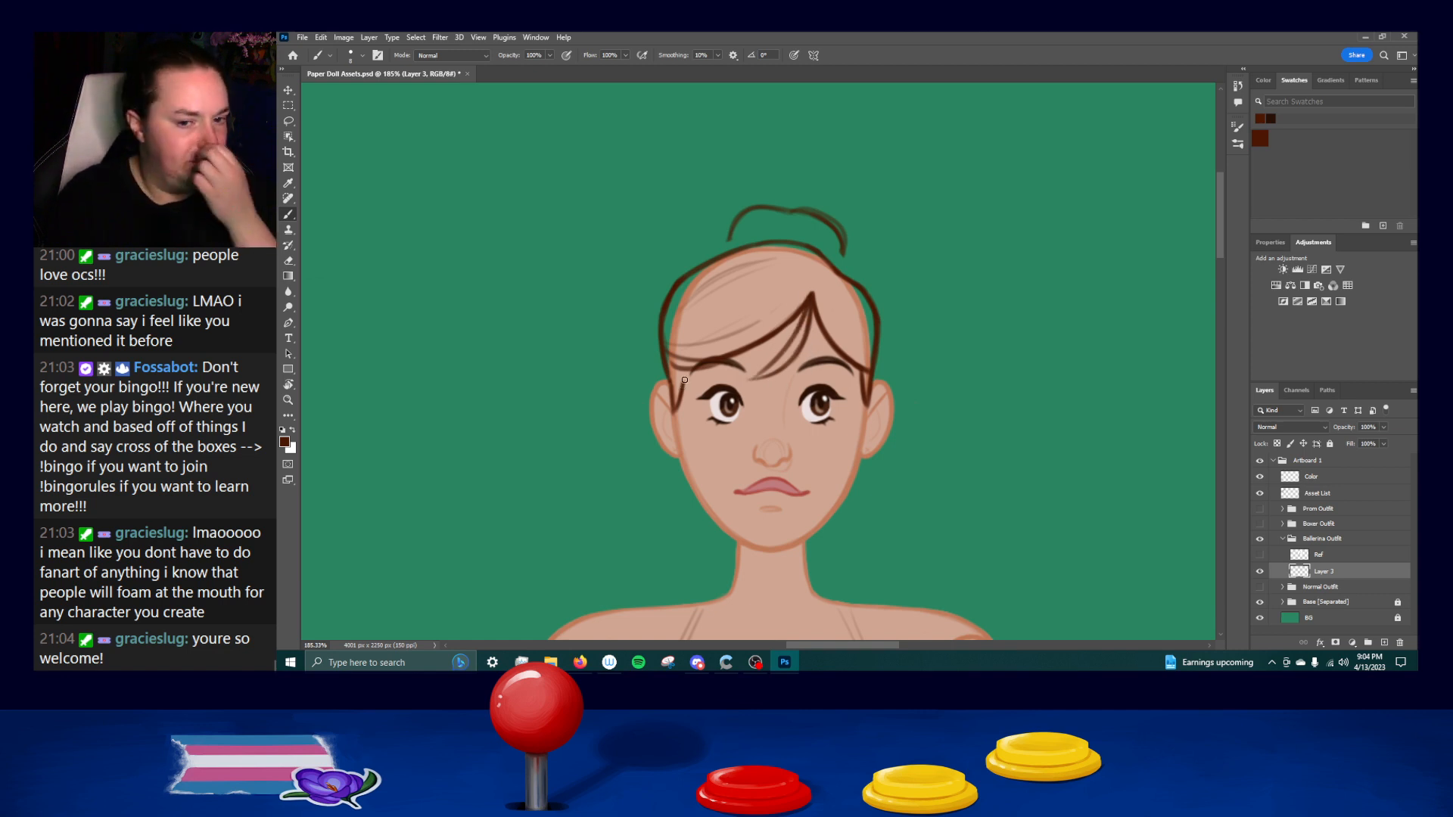
Refine the short strand beside the left ear and work on the light strands at the right of the parting.
key(ctrl+z)
drag(686, 368, 680, 395)
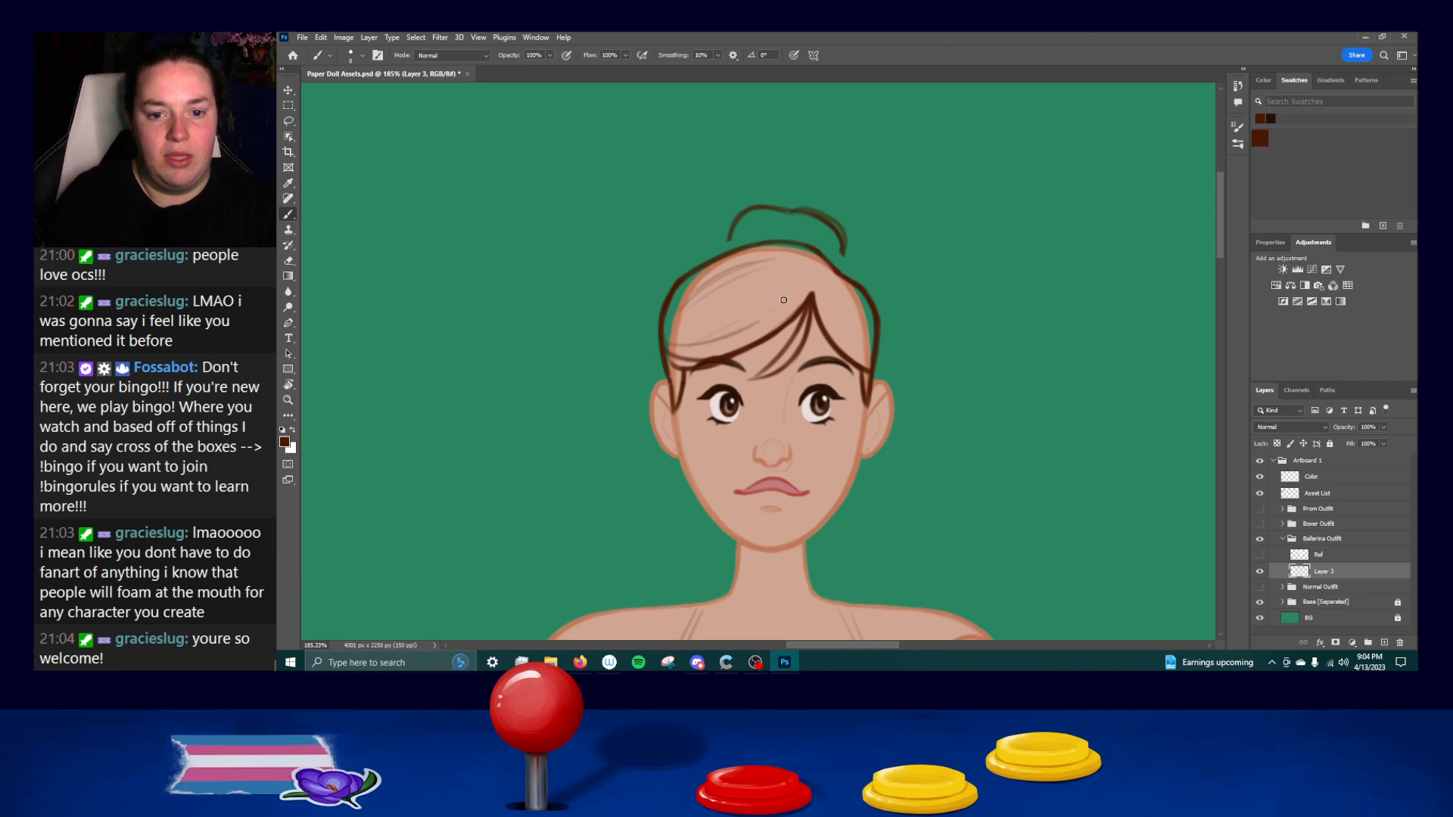
mouse_move(823, 302)
mouse_down()
mouse_move(865, 361)
mouse_move(830, 306)
mouse_move(846, 338)
mouse_up()
key(ctrl+z)
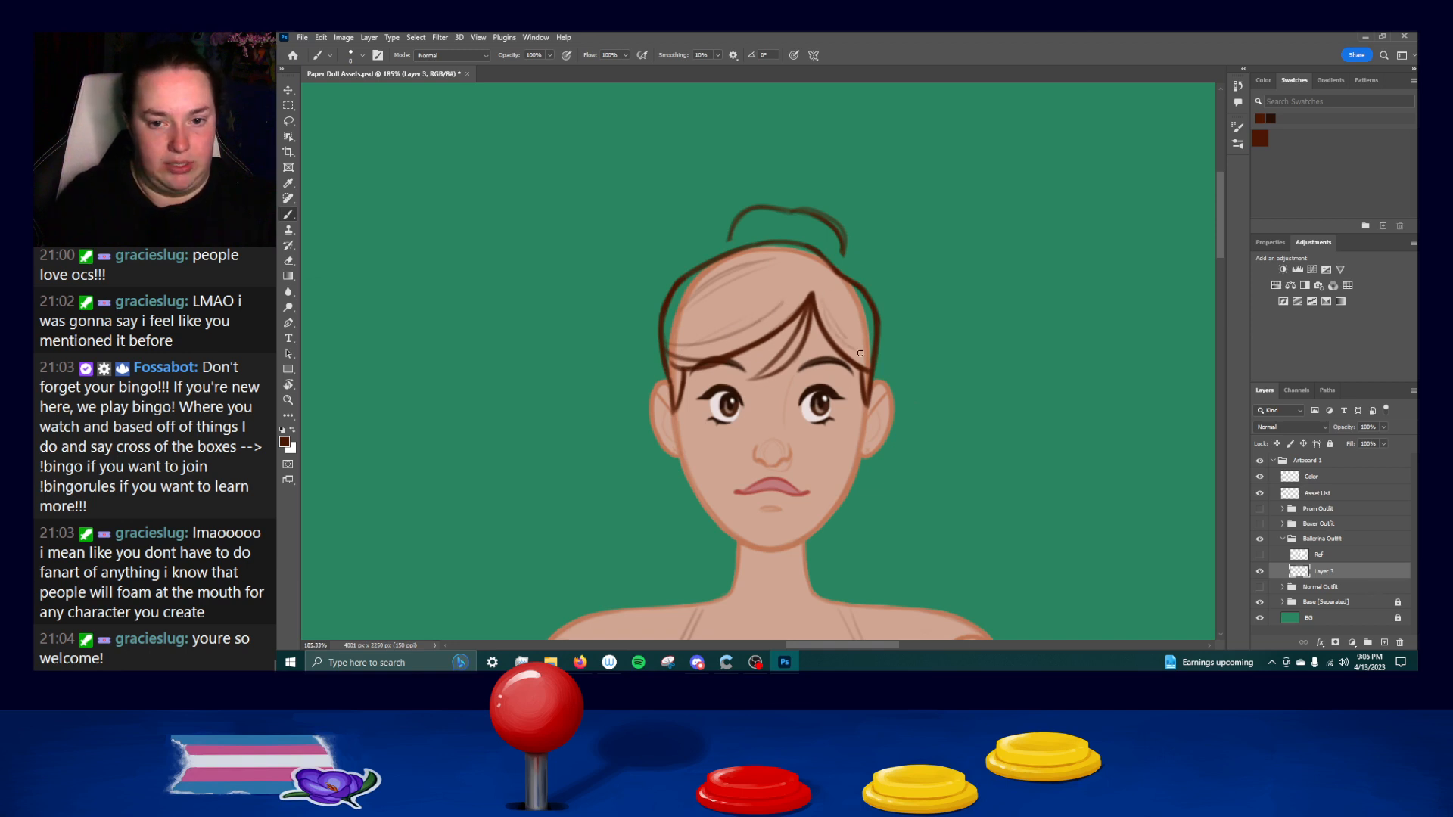
drag(836, 286, 869, 324)
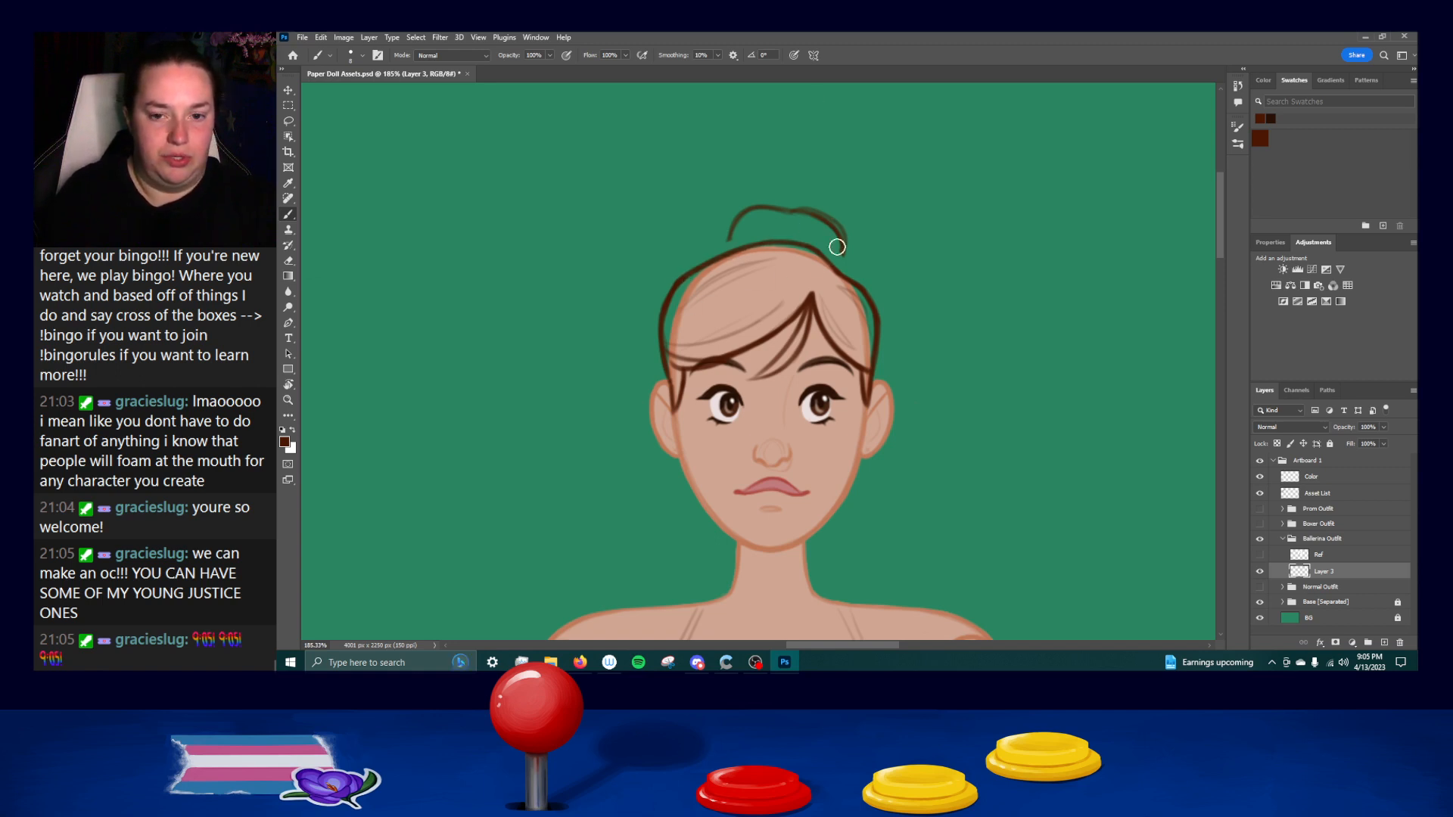
Erase the rough bun sketch and redraw the bun's outline as one clean curve on top of the head.
mouse_move(790, 211)
mouse_down()
mouse_move(834, 227)
mouse_move(846, 255)
mouse_move(772, 218)
mouse_up()
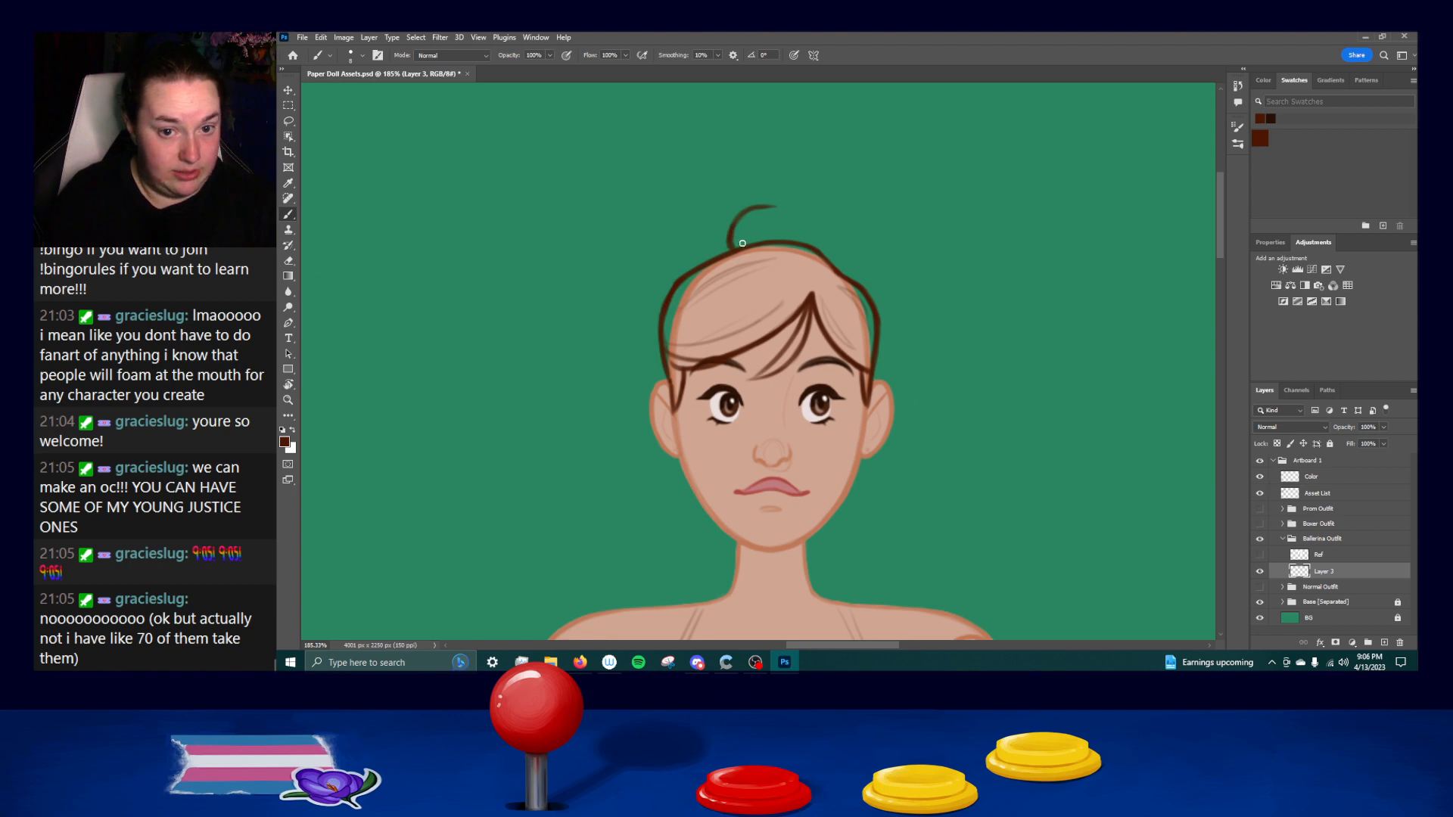
mouse_move(770, 206)
mouse_down()
mouse_move(825, 225)
mouse_move(842, 255)
mouse_move(822, 224)
mouse_up()
key(ctrl+z)
key(ctrl+z)
key(ctrl+z)
drag(840, 244, 835, 262)
key(ctrl+z)
key(ctrl+z)
key(ctrl+z)
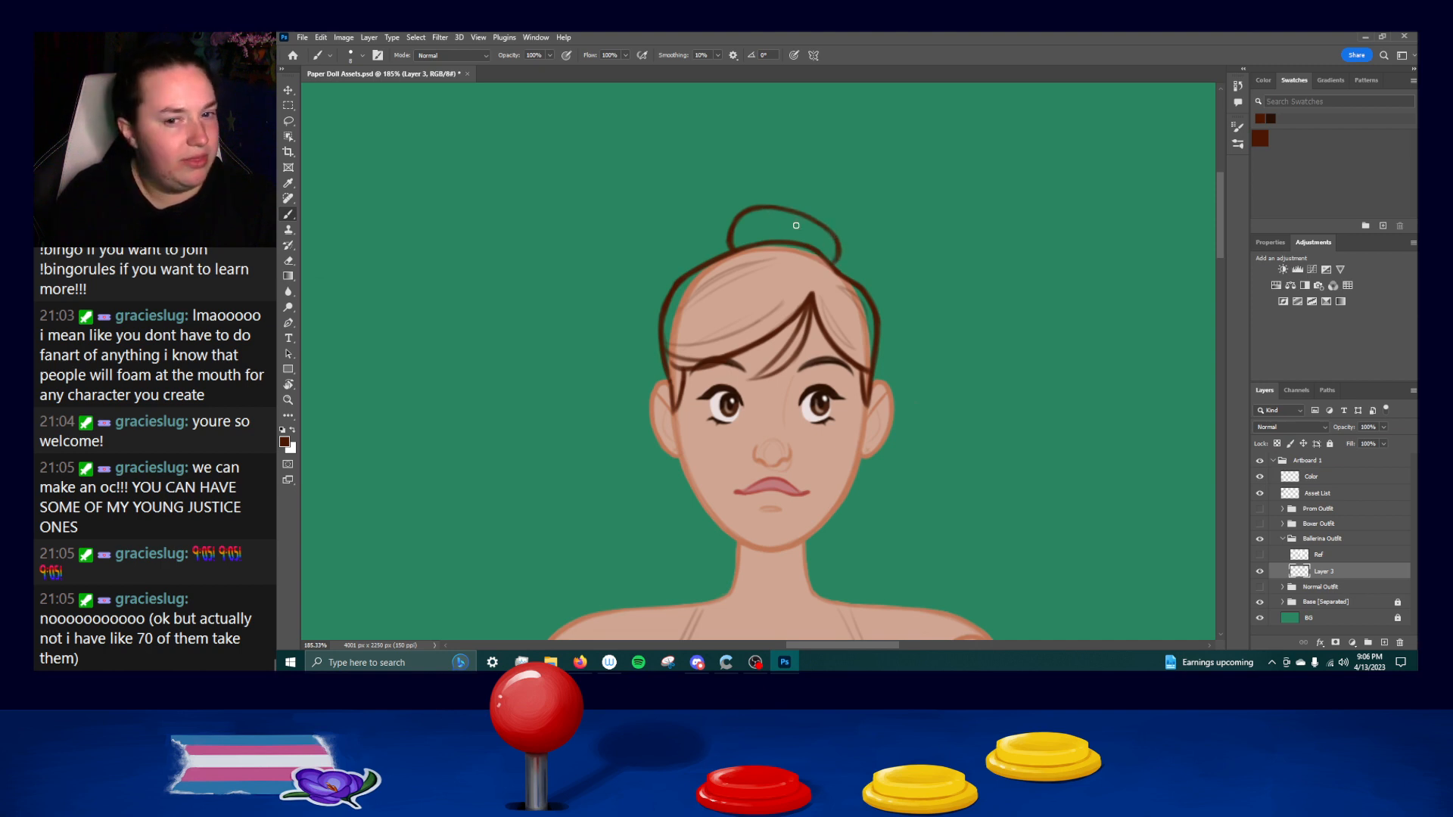
Draw the bodice's left side edge with the Brush from the underarm down to the waist, undoing uneven strokes.
drag(876, 475, 853, 268)
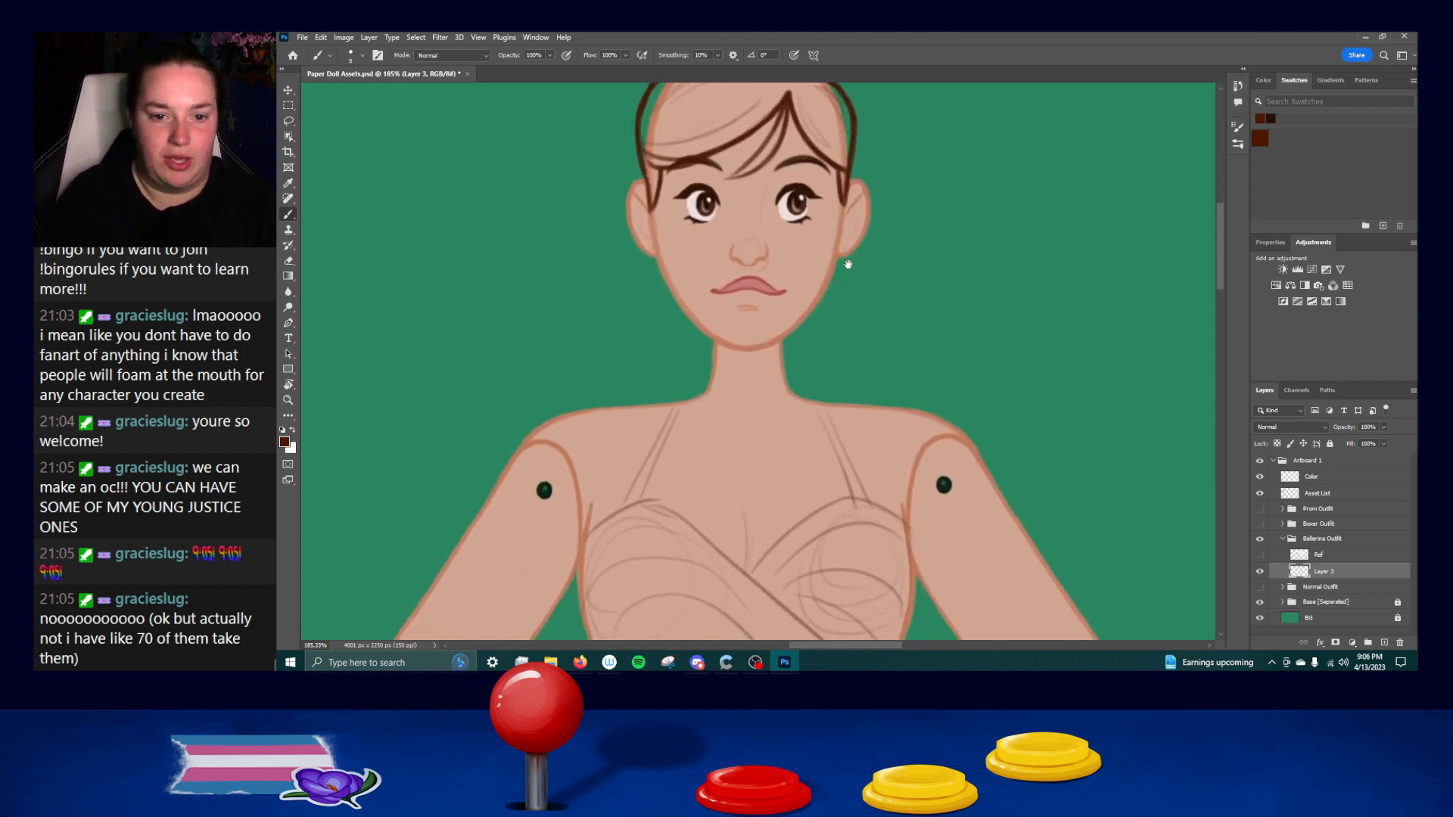
drag(743, 494, 732, 286)
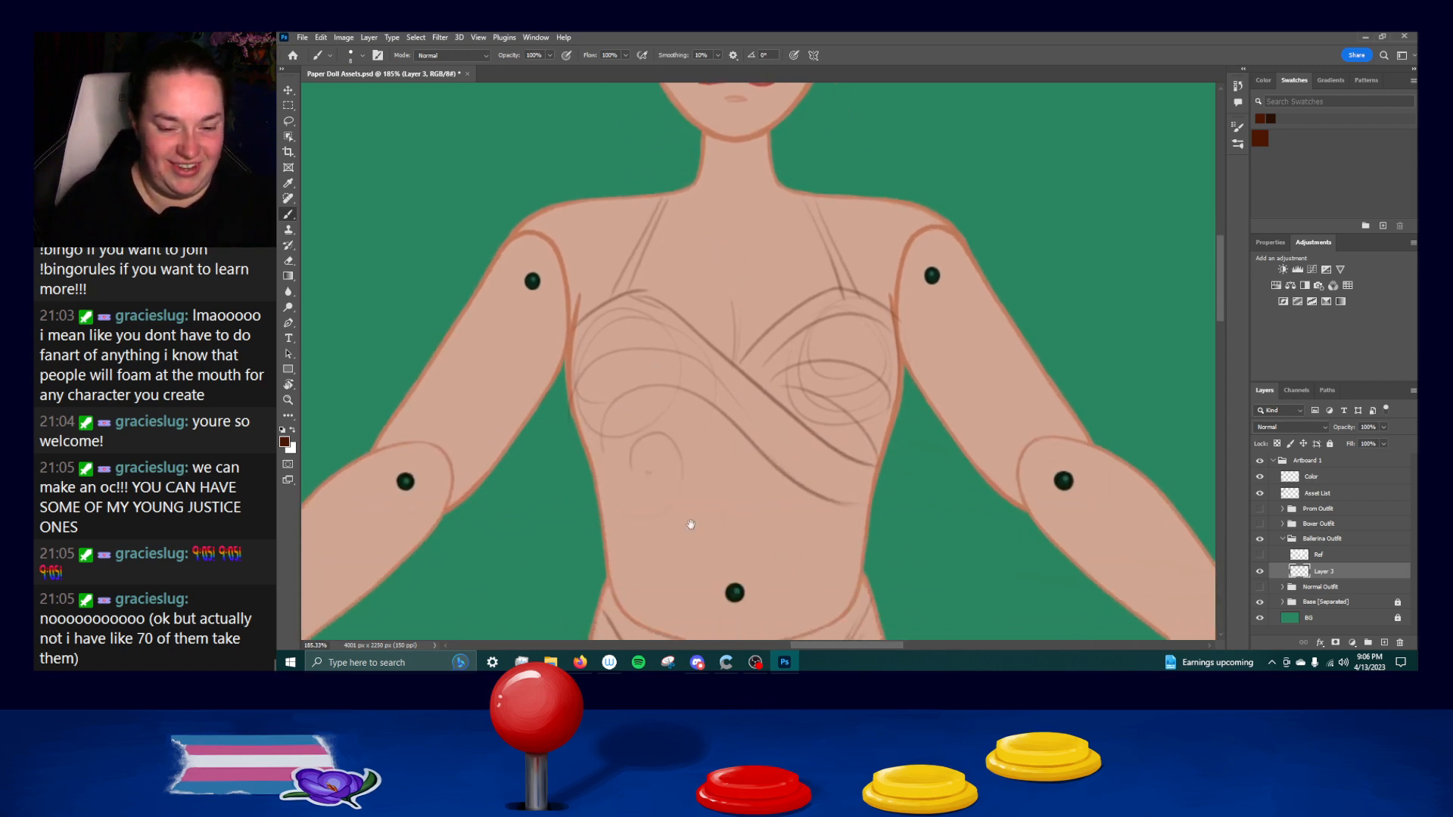
drag(690, 522, 671, 346)
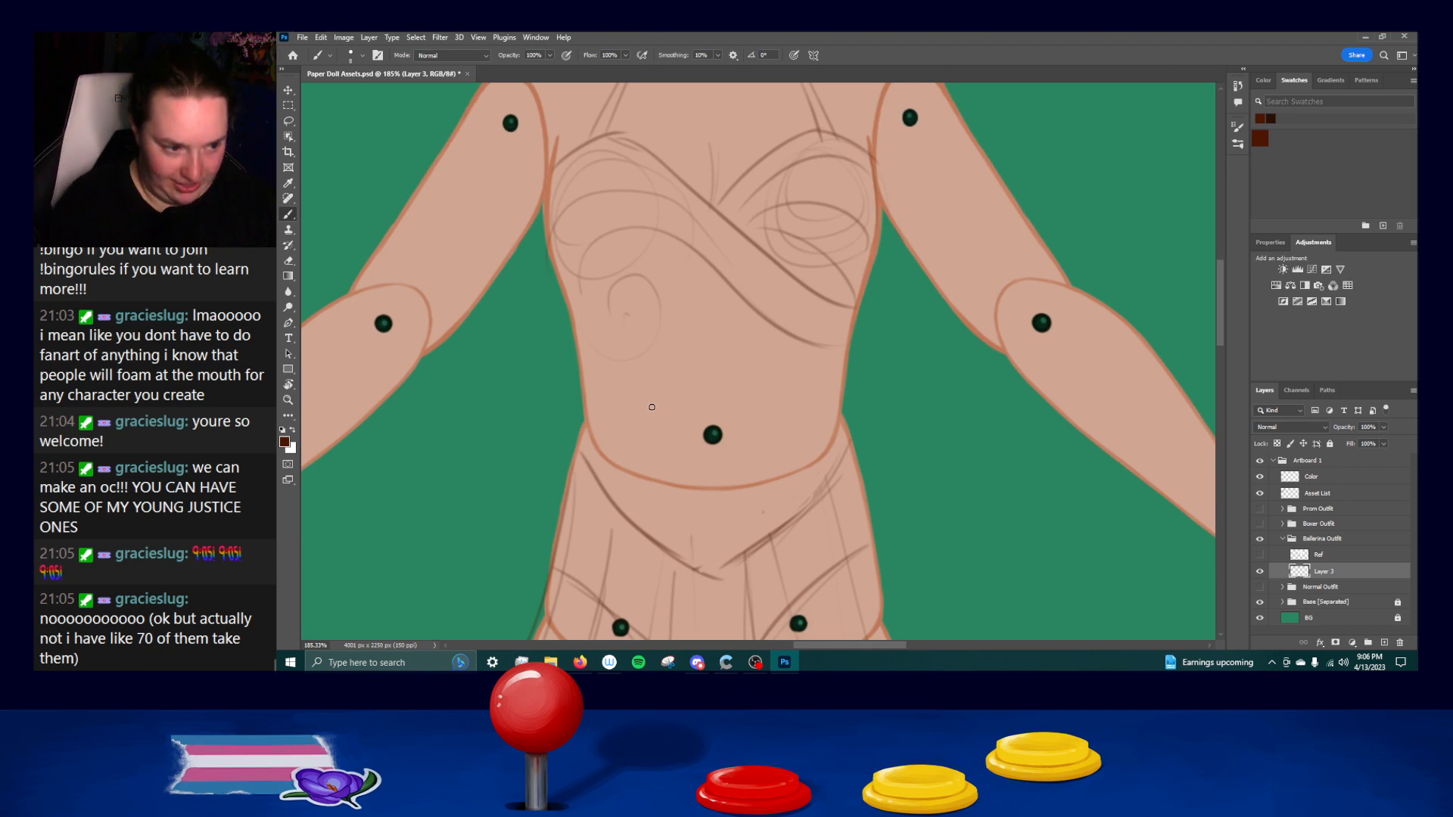
drag(613, 243, 619, 346)
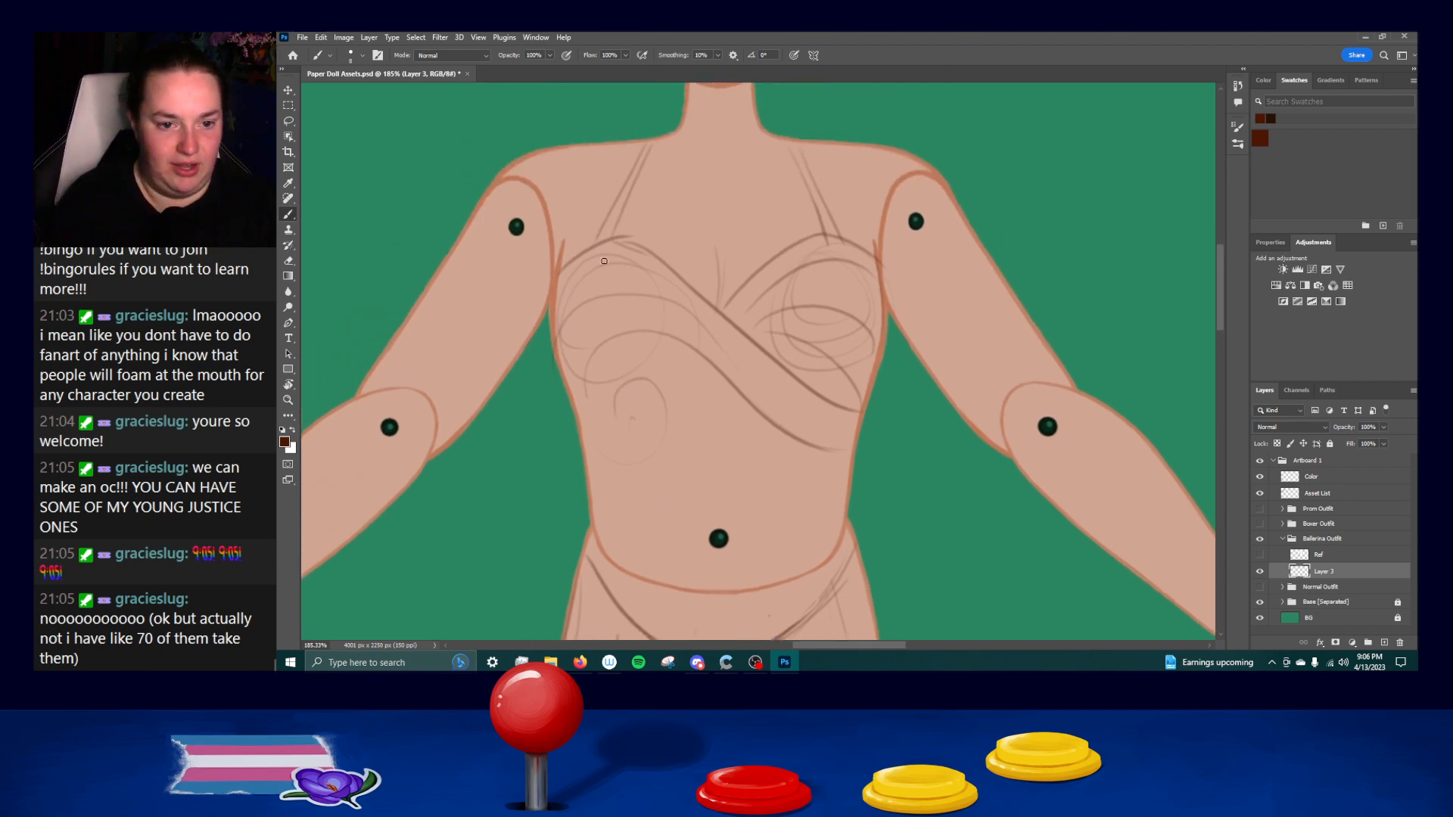
drag(558, 270, 568, 389)
key(ctrl+z)
drag(553, 304, 577, 420)
drag(554, 339, 591, 522)
key(ctrl+z)
drag(580, 428, 590, 527)
key(ctrl+z)
drag(579, 421, 591, 541)
key(ctrl+z)
Redraw the lower part of the bodice's left edge from the ribs to the waist for a smoother line.
key(ctrl+z)
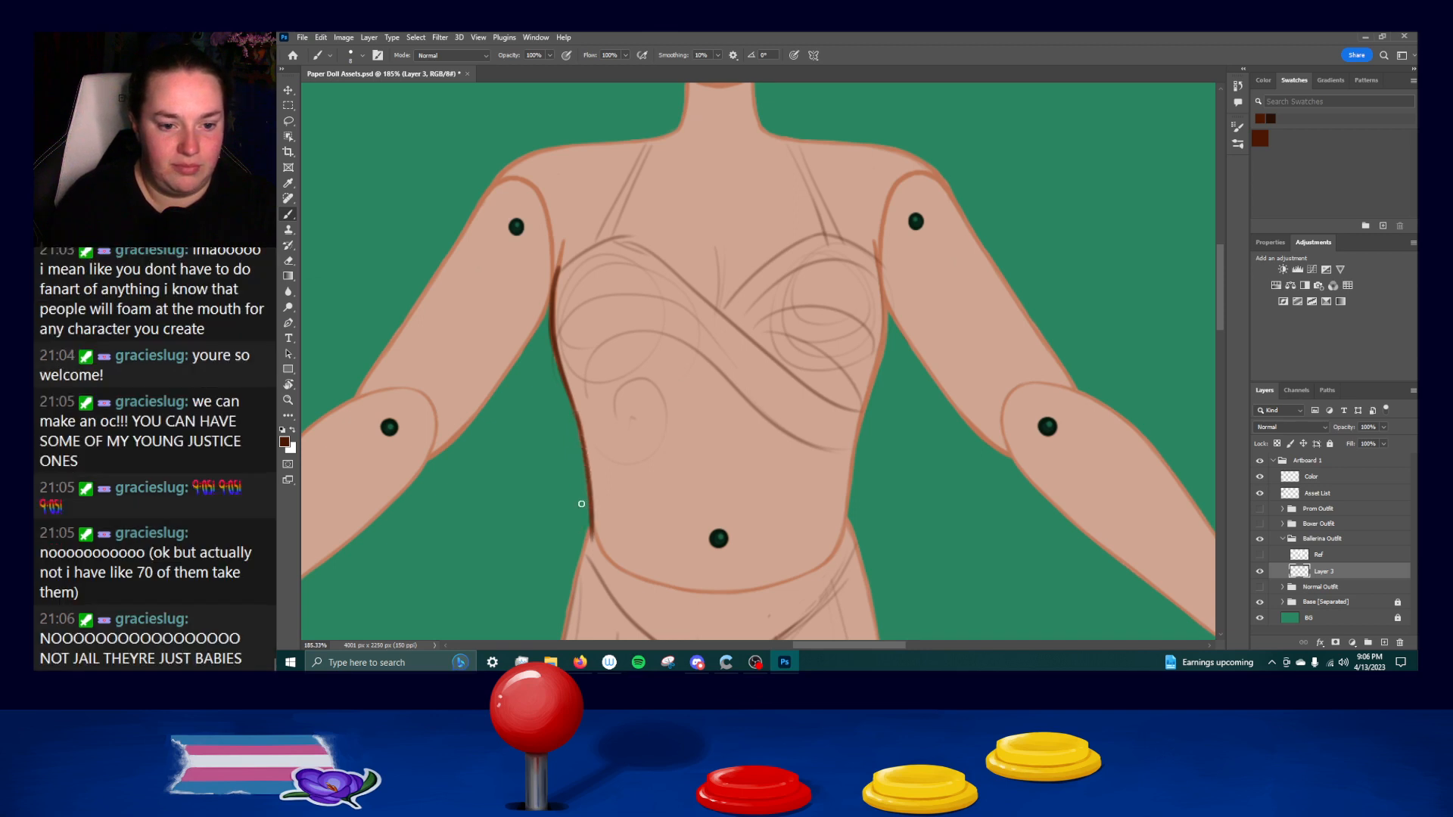
key(ctrl+z)
drag(578, 417, 592, 521)
key(ctrl+z)
drag(577, 415, 590, 522)
key(ctrl+z)
key(ctrl+z)
drag(577, 415, 589, 524)
key(ctrl+z)
key(ctrl+z)
key(ctrl+z)
mouse_move(576, 416)
mouse_down()
mouse_move(586, 535)
mouse_move(591, 499)
mouse_move(579, 559)
mouse_move(591, 517)
mouse_move(575, 575)
mouse_up()
key(ctrl+z)
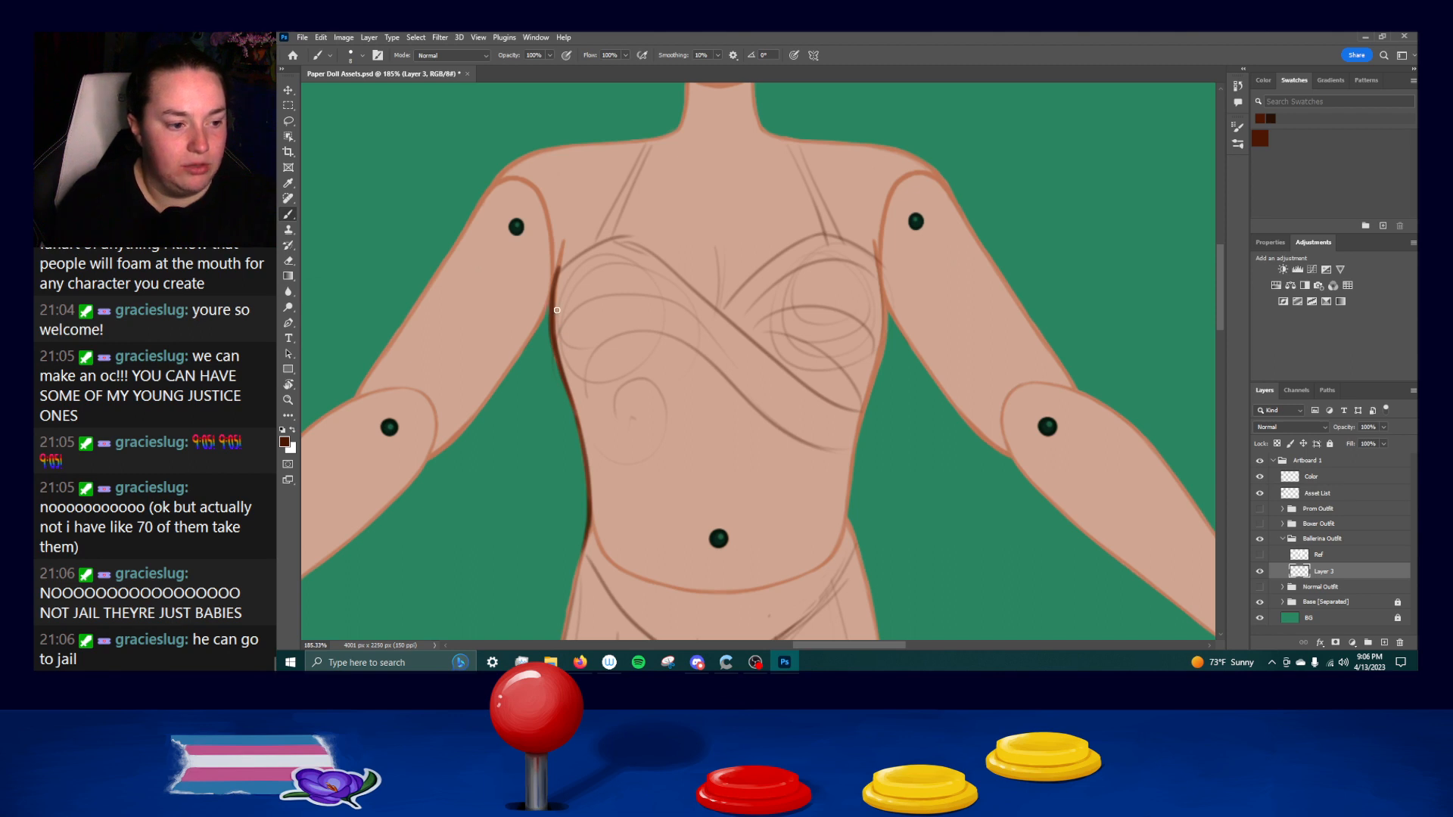
Reinforce the upper part of the bodice's left edge from the underarm down along the ribs.
drag(558, 266, 556, 359)
key(ctrl+z)
mouse_move(557, 271)
mouse_down()
mouse_move(579, 390)
mouse_move(558, 275)
mouse_move(583, 407)
mouse_move(549, 336)
mouse_move(583, 438)
mouse_up()
key(ctrl+z)
key(ctrl+z)
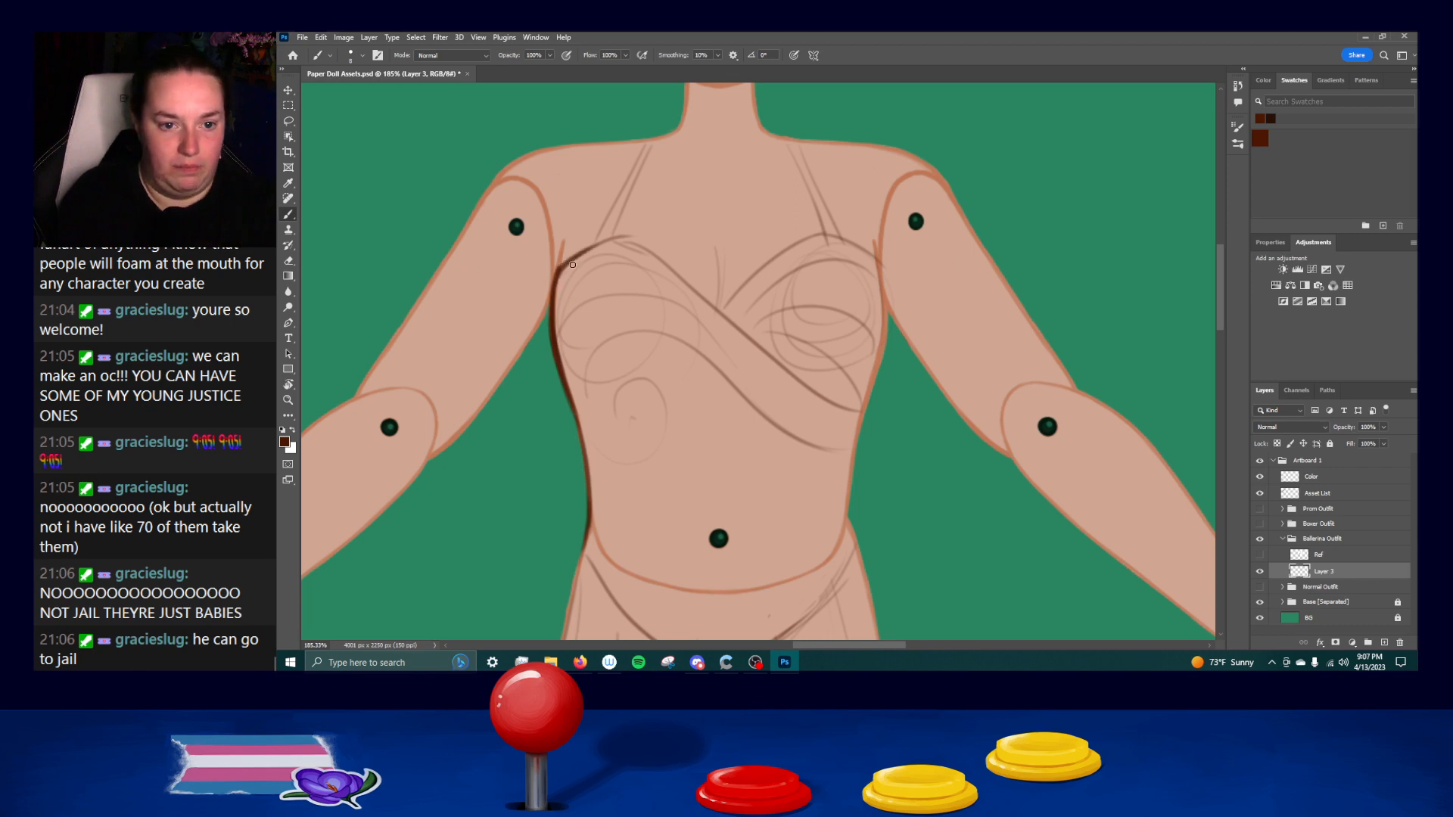
Draw the curved neckline over the bodice's left cup, from the underarm to the start of the diagonal wrap.
mouse_move(558, 271)
mouse_down()
mouse_move(620, 233)
mouse_move(608, 235)
mouse_move(640, 238)
mouse_move(696, 283)
mouse_up()
key(ctrl+z)
drag(622, 235, 687, 281)
mouse_move(636, 239)
mouse_down()
mouse_move(778, 347)
mouse_move(737, 325)
mouse_up()
key(ctrl+z)
Draw the diagonal wrap edge across the chest and erase the rough fold and circle sketch lines on the bodice below it.
key(ctrl+z)
drag(666, 266, 819, 389)
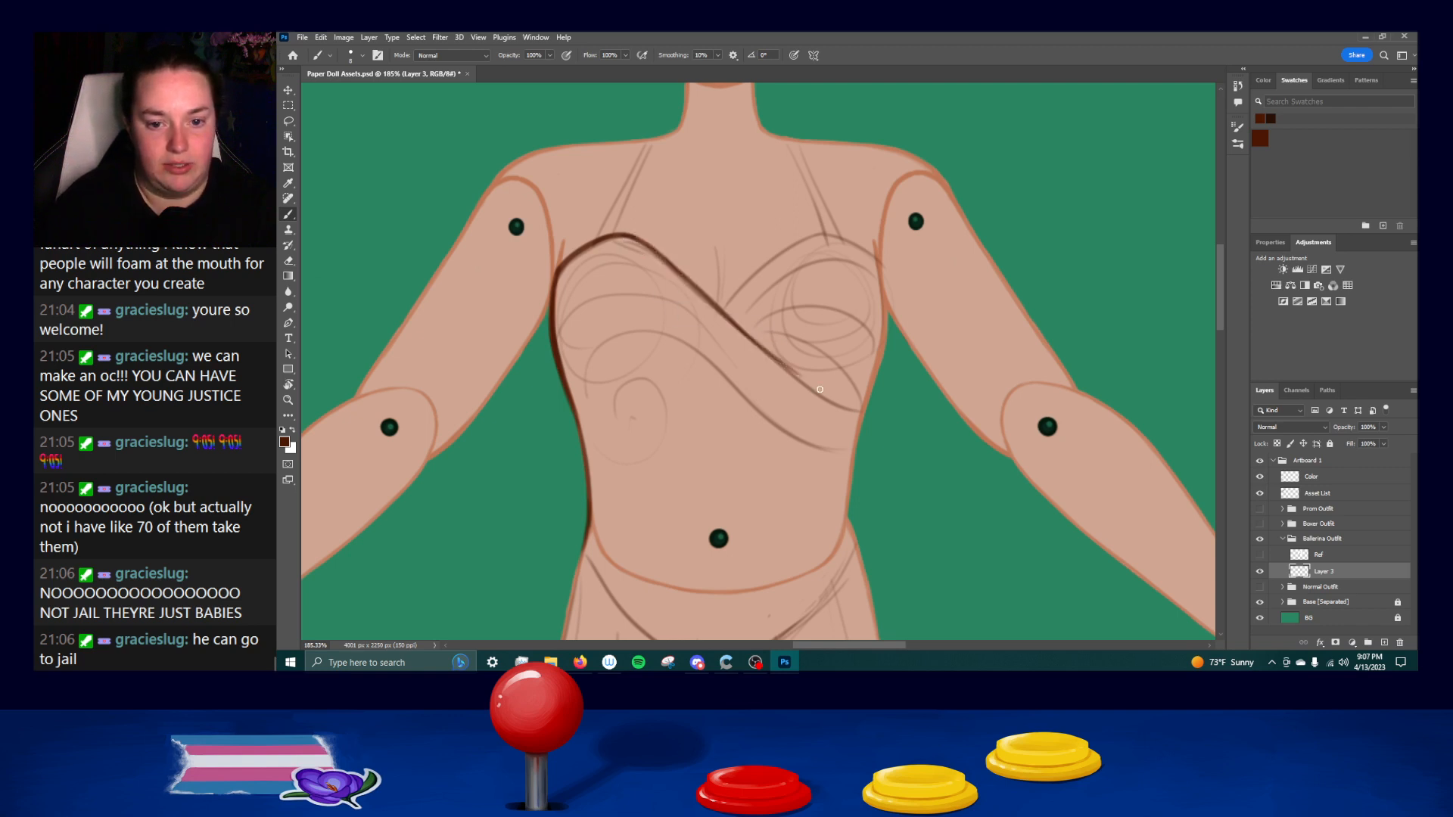
key(ctrl+z)
drag(740, 331, 792, 377)
key(ctrl+z)
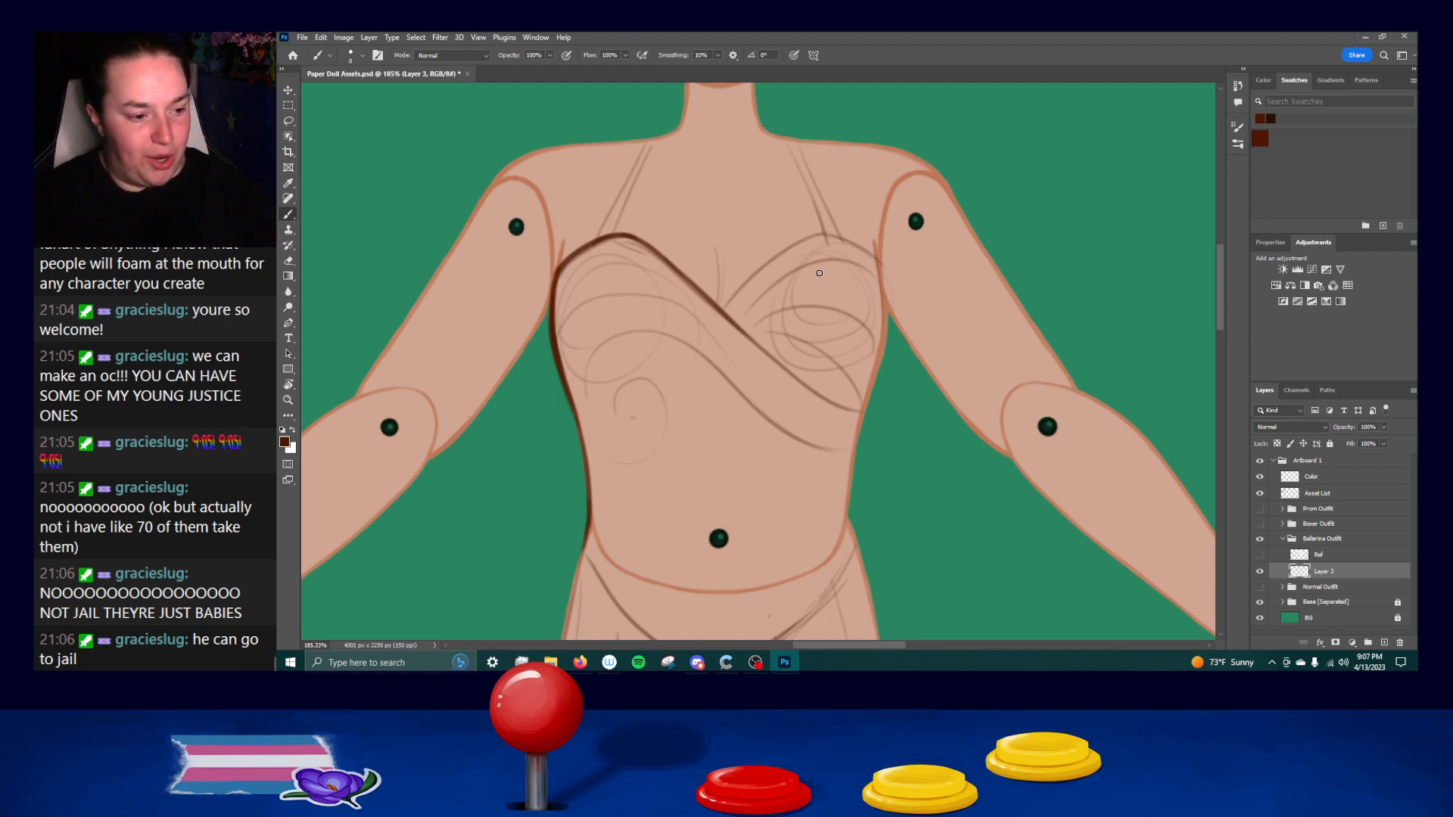
mouse_move(592, 242)
mouse_down()
mouse_move(560, 268)
mouse_move(592, 242)
mouse_move(670, 265)
mouse_move(812, 391)
mouse_up()
key(ctrl+z)
key(ctrl+z)
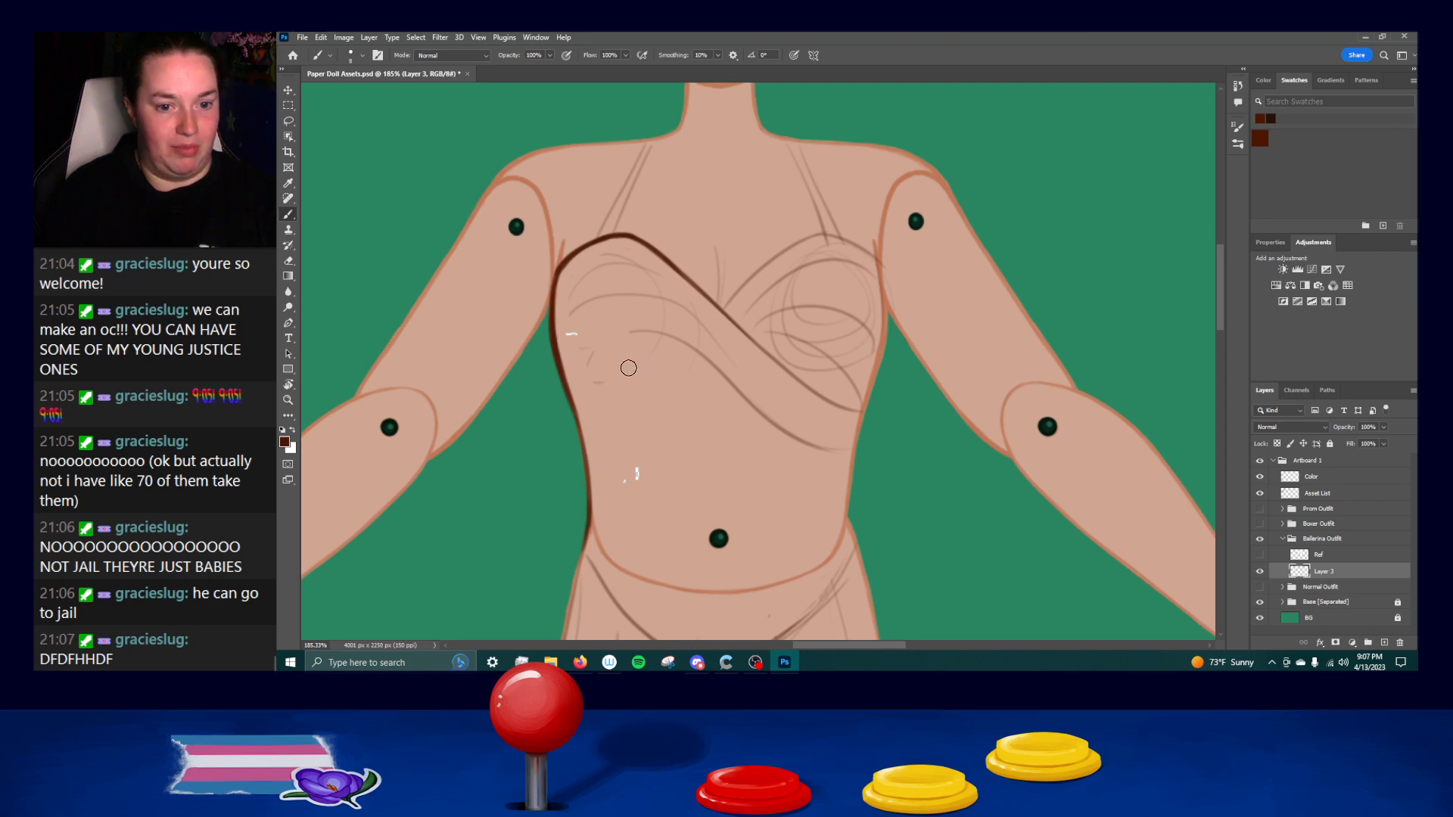
mouse_move(606, 374)
mouse_down()
mouse_move(587, 324)
mouse_move(599, 276)
mouse_up()
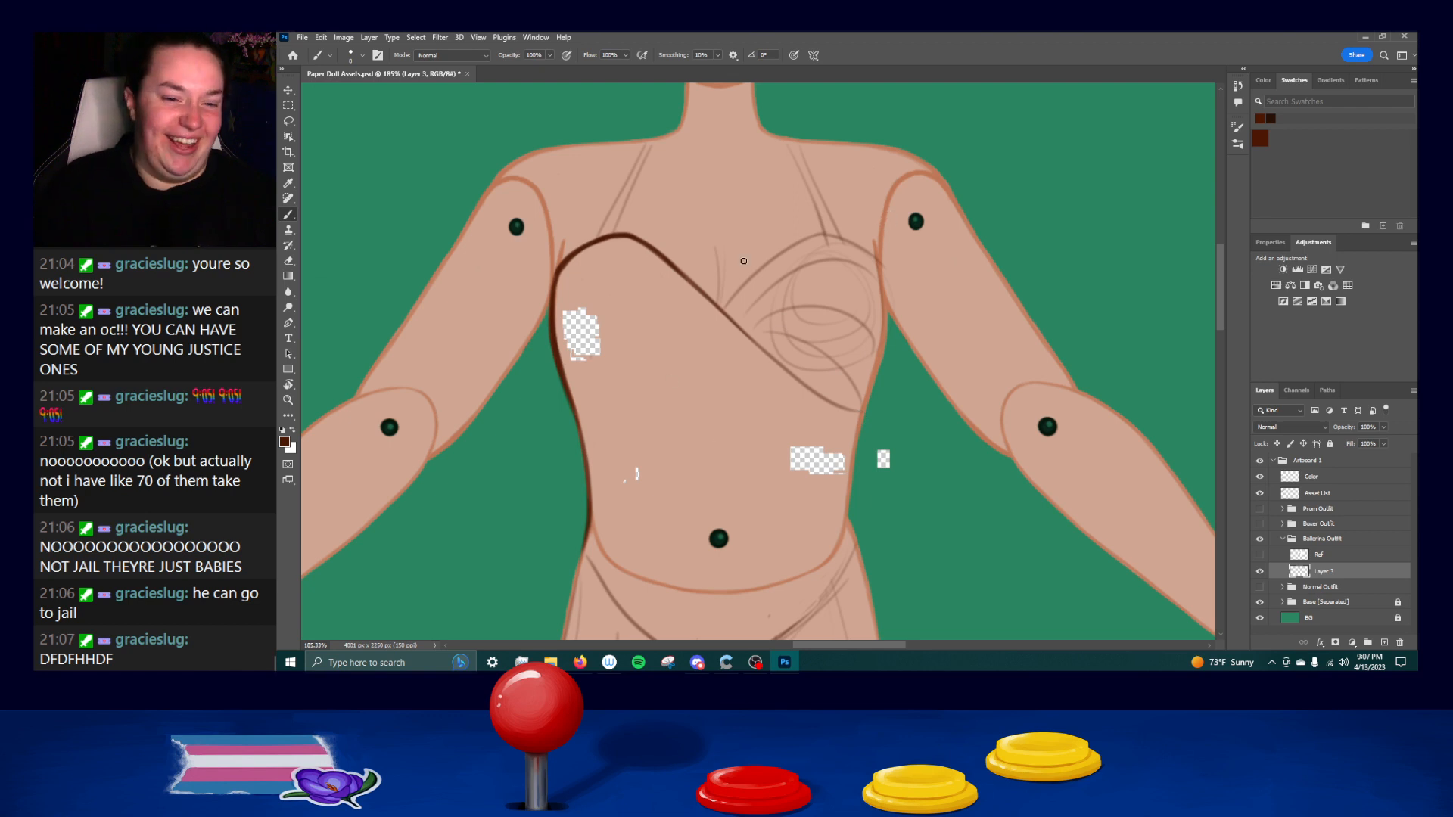
Draw the outer curve of the bodice's right cup from its top around the underarm, undoing uneven strokes.
mouse_move(827, 234)
mouse_down()
mouse_move(880, 266)
mouse_move(883, 330)
mouse_up()
key(ctrl+z)
key(ctrl+z)
drag(880, 267, 885, 333)
key(ctrl+z)
mouse_move(880, 267)
mouse_down()
mouse_move(885, 349)
mouse_move(869, 388)
mouse_up()
key(ctrl+z)
drag(883, 335, 865, 416)
Draw the bodice's right edge from below the underarm down to the waist, undoing uneven strokes.
key(ctrl+z)
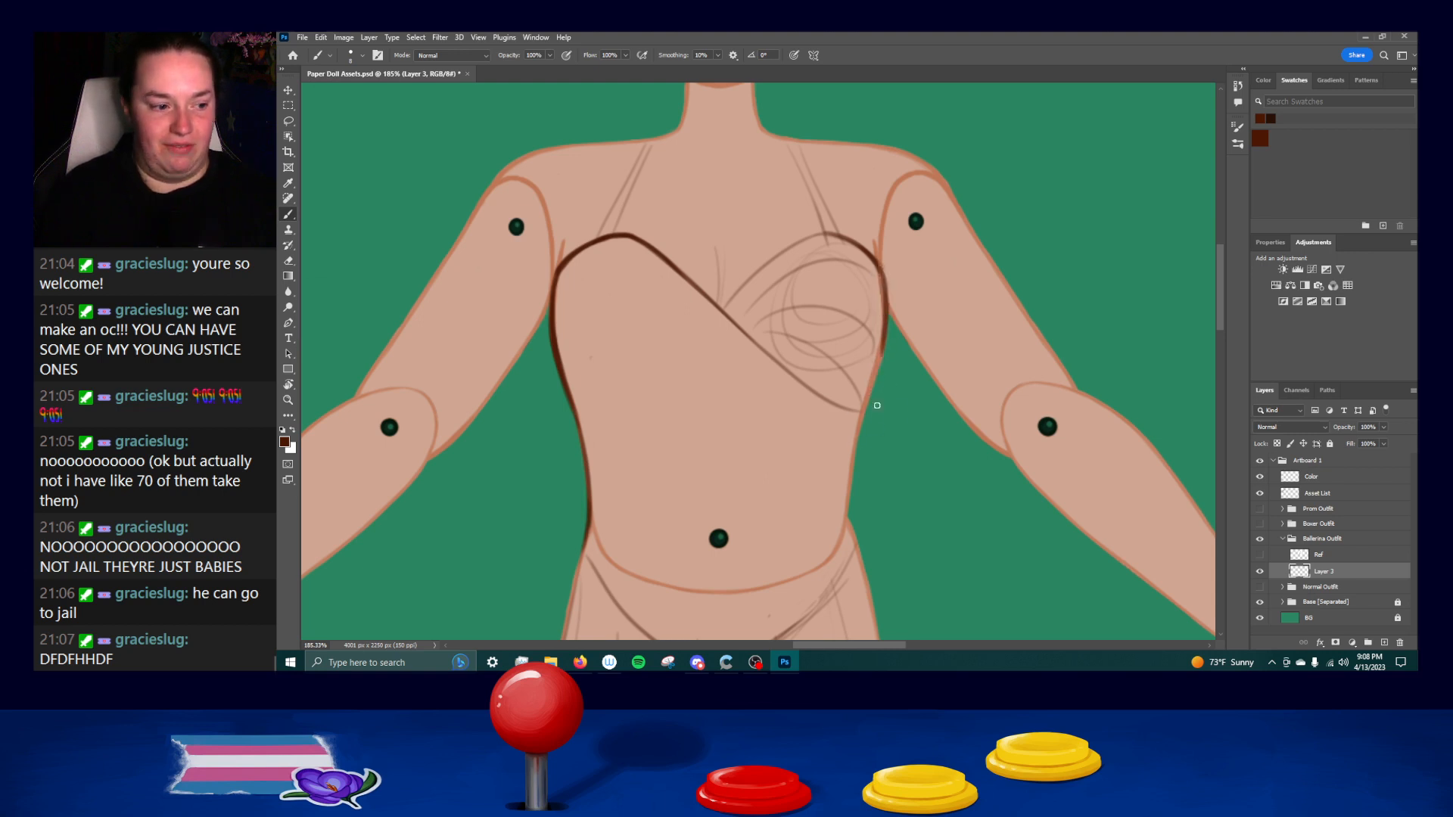
drag(882, 351, 863, 421)
key(ctrl+z)
drag(881, 351, 853, 473)
drag(866, 407, 850, 522)
key(ctrl+z)
drag(869, 403, 842, 525)
key(ctrl+z)
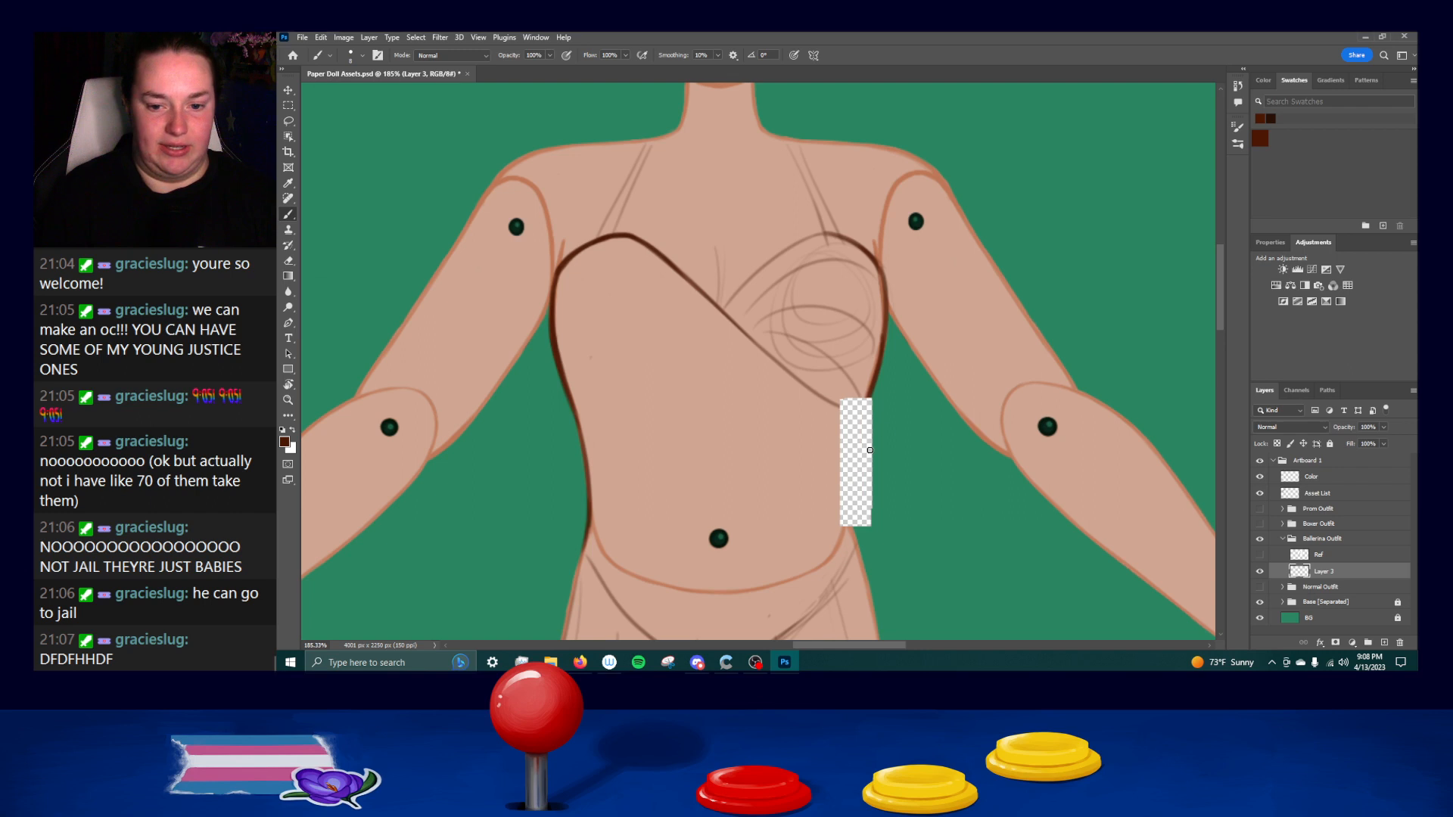
mouse_move(870, 397)
mouse_down()
mouse_move(813, 487)
mouse_move(848, 488)
mouse_up()
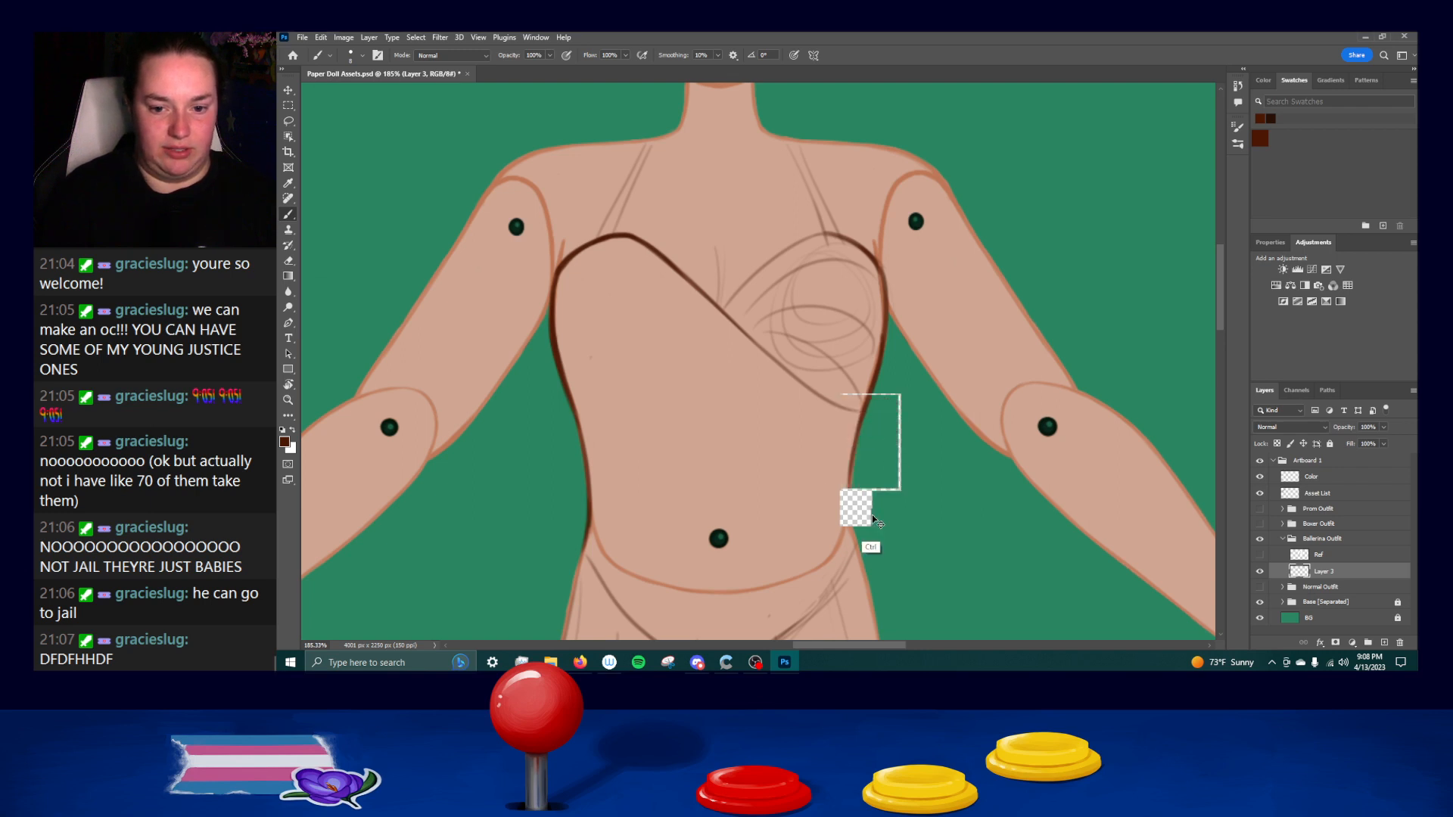
key(ctrl+z)
drag(867, 406, 856, 530)
drag(857, 445, 849, 534)
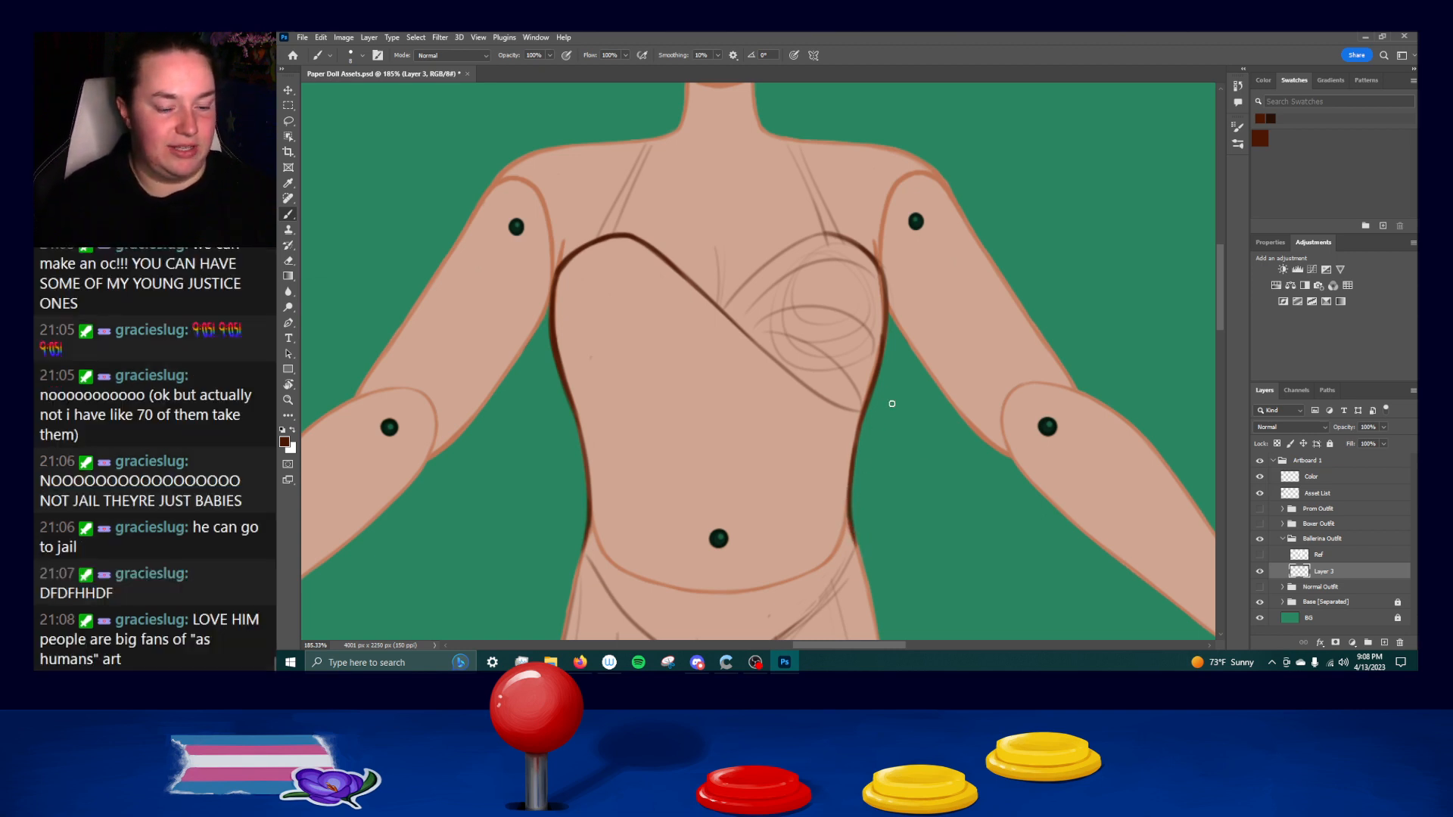
Erase the rough V-shaped waistline sketch below the belly on both sides.
drag(959, 551, 916, 344)
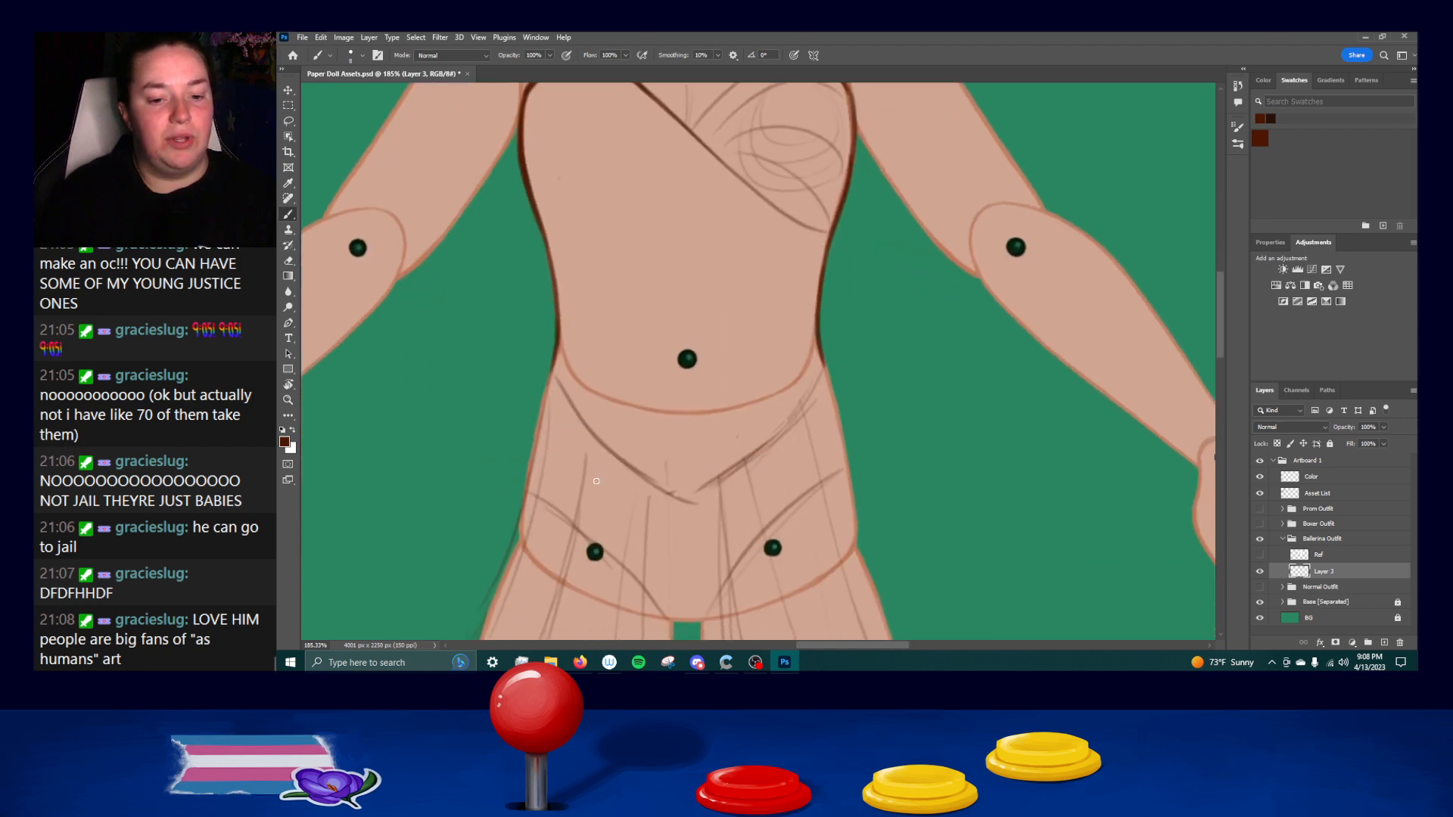
mouse_move(557, 383)
mouse_down()
mouse_move(675, 488)
mouse_move(603, 451)
mouse_move(700, 515)
mouse_move(665, 463)
mouse_up()
mouse_move(594, 434)
mouse_down()
mouse_move(575, 422)
mouse_move(588, 430)
mouse_up()
drag(742, 426, 724, 447)
mouse_move(816, 385)
mouse_down()
mouse_move(744, 440)
mouse_move(796, 432)
mouse_move(759, 451)
mouse_up()
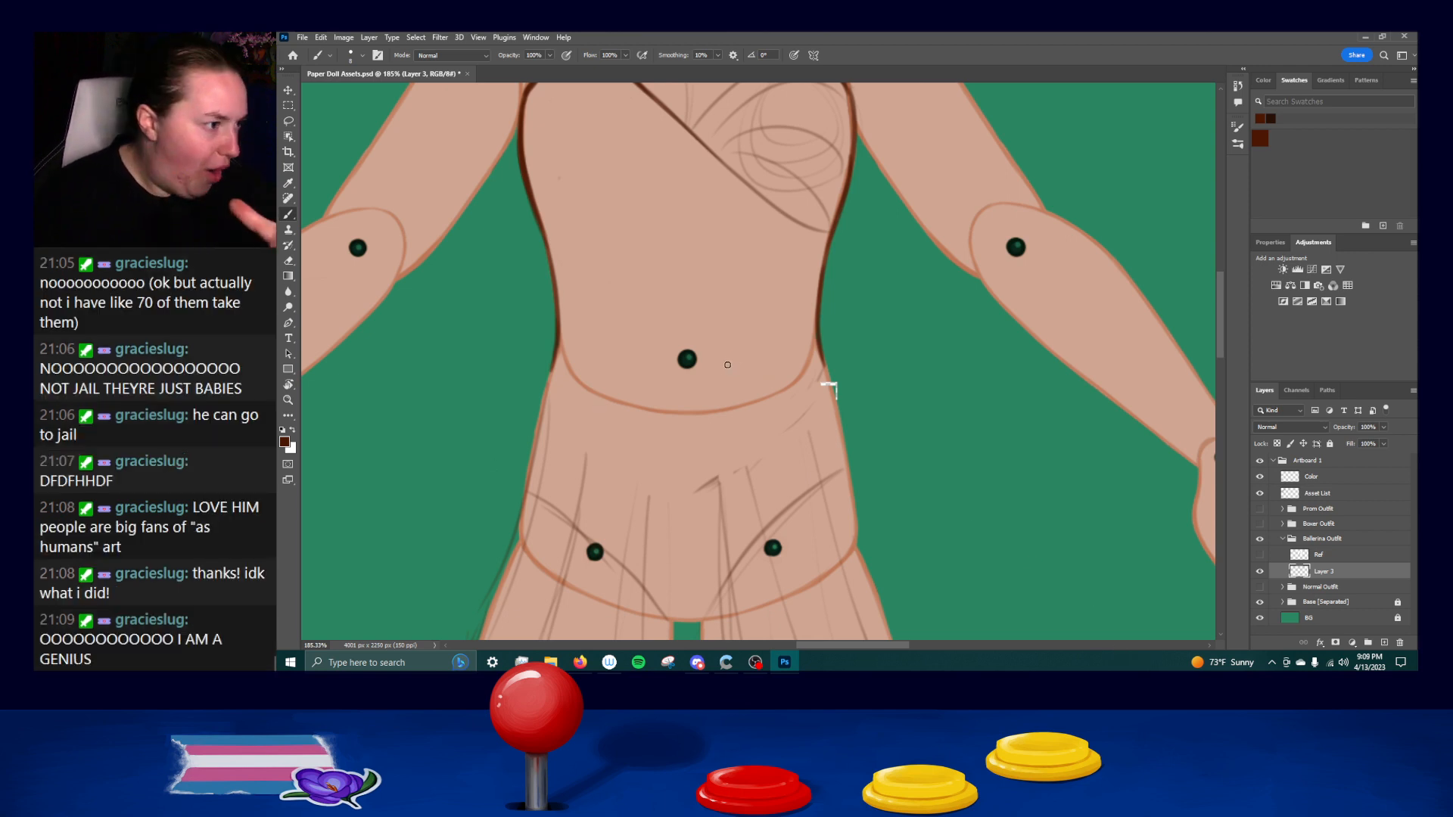
Draw the right hip edge from the waist down to the upper hip, redoing strokes until the line is smooth.
drag(814, 347, 842, 420)
key(ctrl+z)
mouse_move(824, 355)
mouse_down()
mouse_move(842, 434)
mouse_move(816, 357)
mouse_move(842, 444)
mouse_move(820, 353)
mouse_move(843, 443)
mouse_up()
key(ctrl+z)
key(ctrl+z)
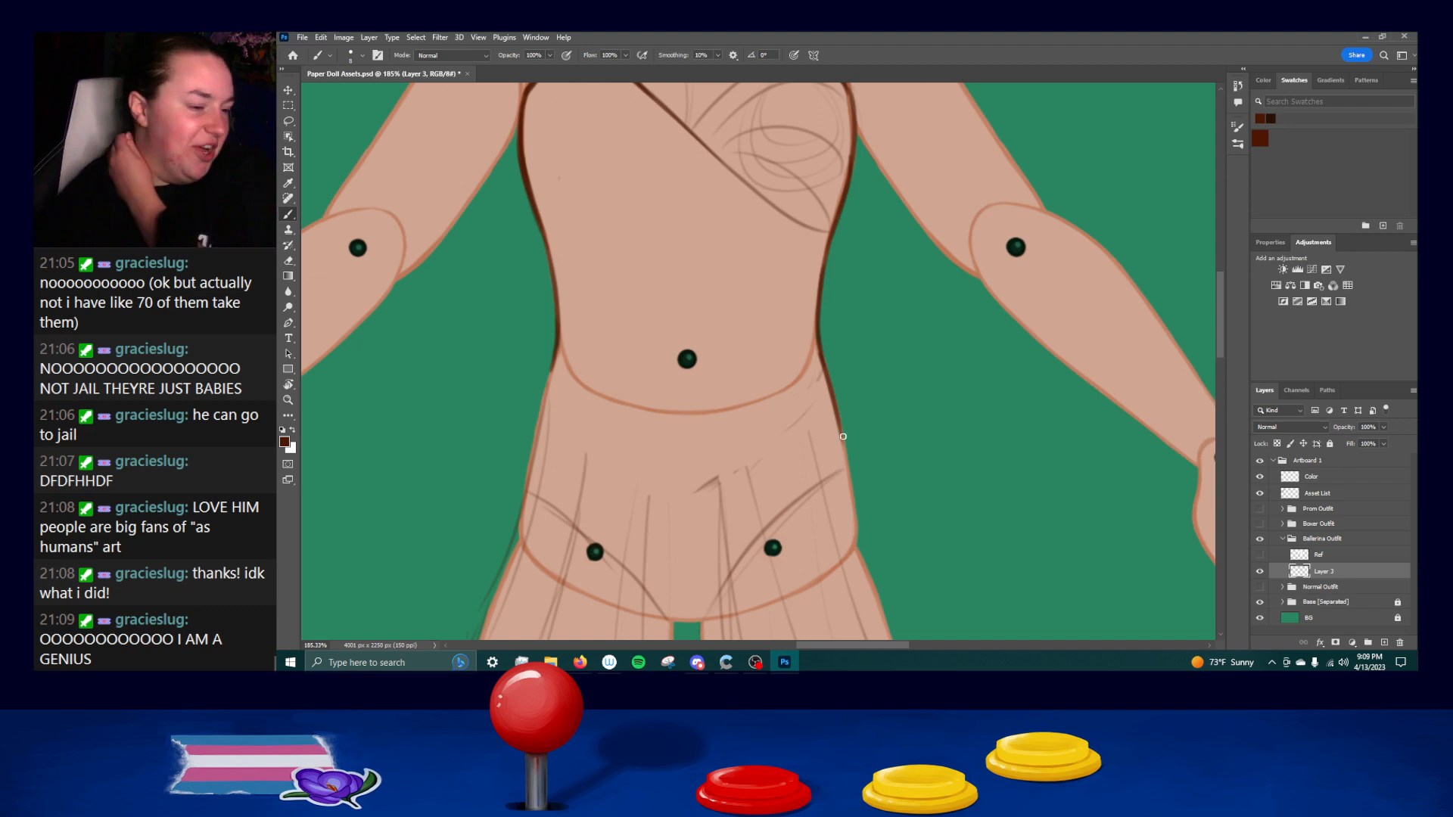
drag(820, 351, 844, 478)
key(ctrl+z)
drag(837, 416, 847, 473)
key(ctrl+z)
key(ctrl+z)
drag(837, 416, 846, 473)
key(ctrl+z)
drag(839, 425, 851, 478)
key(ctrl+z)
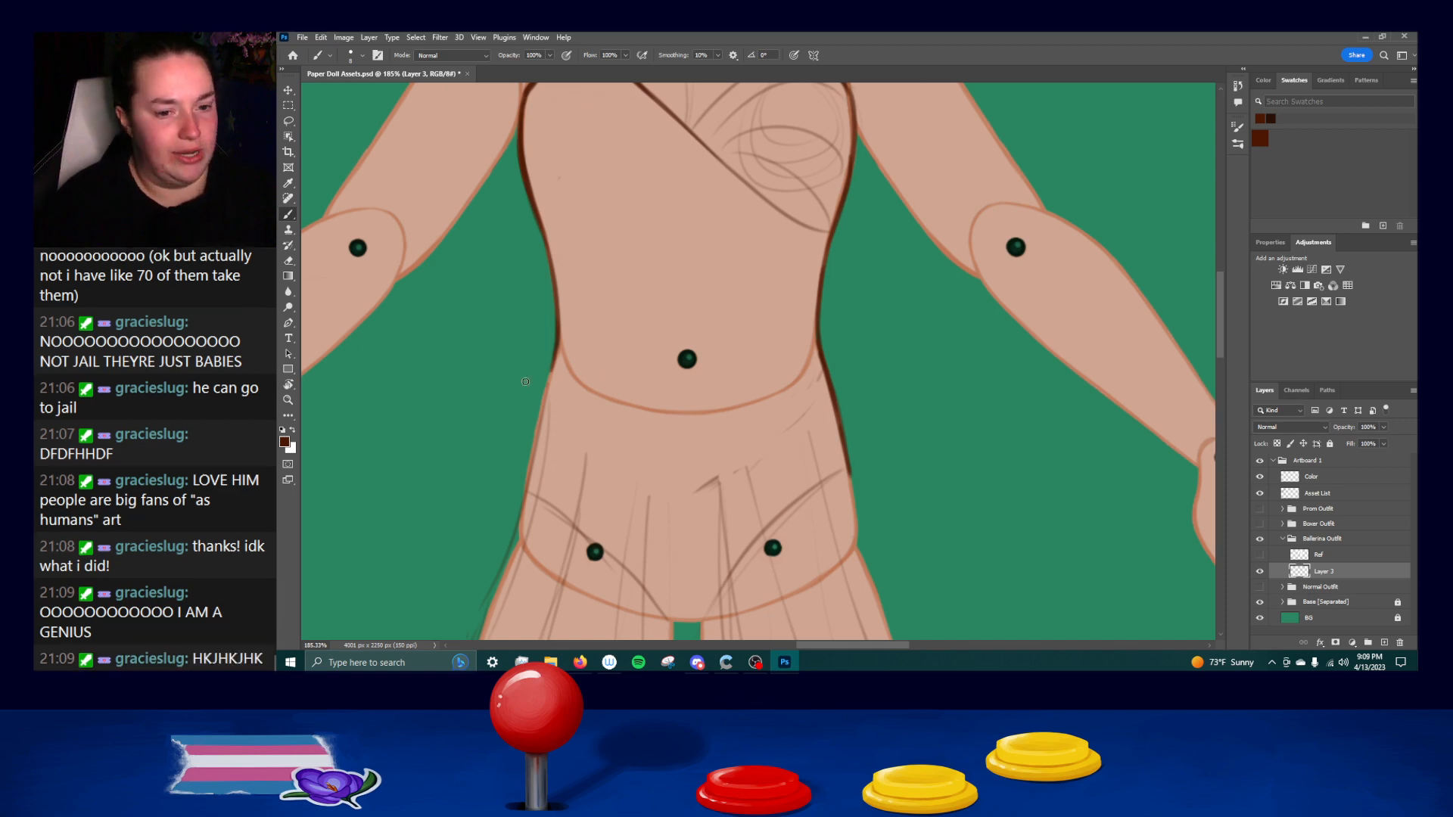
Draw the left hip edge from the waist down to the upper hip, redoing uneven strokes.
drag(558, 354, 536, 447)
key(ctrl+z)
drag(556, 360, 536, 448)
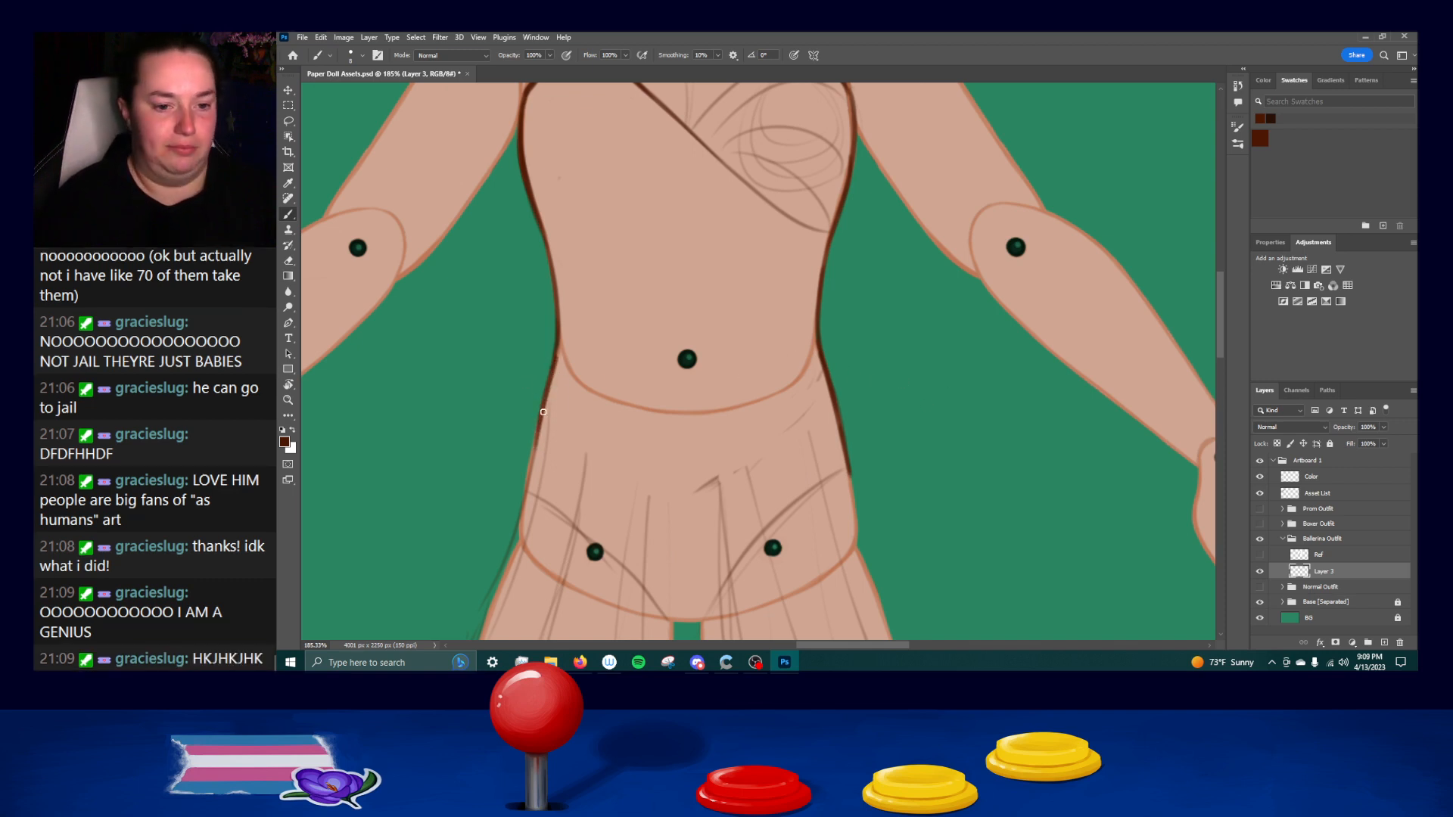
key(ctrl+z)
drag(557, 357, 531, 461)
key(ctrl+z)
drag(556, 362, 526, 488)
key(ctrl+z)
key(ctrl+z)
drag(557, 355, 529, 488)
key(ctrl+z)
drag(558, 354, 523, 496)
key(ctrl+z)
key(ctrl+z)
key(ctrl+z)
drag(557, 359, 527, 481)
drag(534, 426, 527, 491)
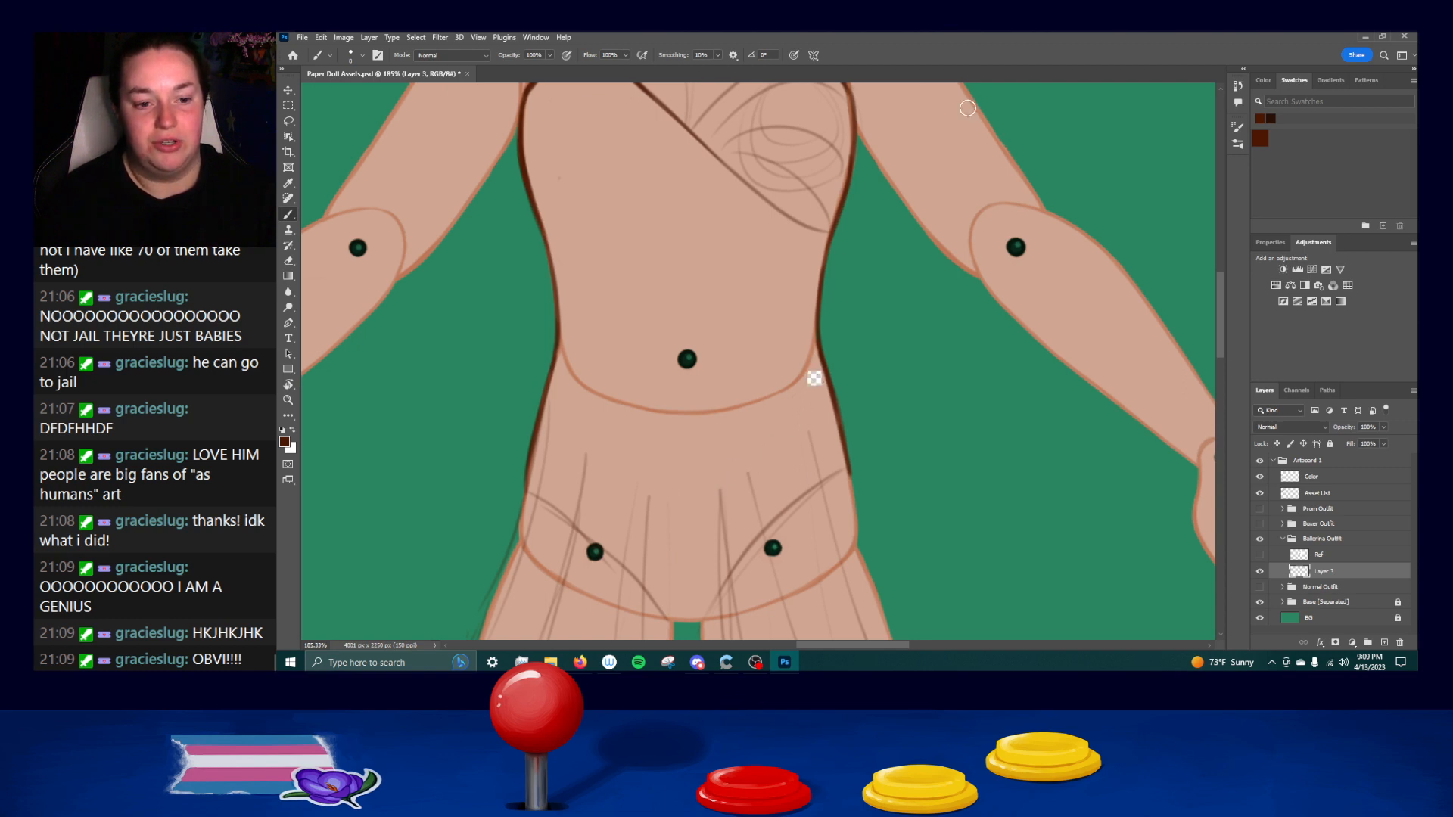
Draw the left half of the V-shaped waist seam, curving from the left waist toward the center point.
drag(554, 361, 610, 428)
key(ctrl+z)
drag(555, 356, 634, 451)
key(ctrl+z)
drag(557, 352, 686, 480)
key(ctrl+z)
Draw the right half of the V-shaped waist seam and join both halves at the center point.
key(ctrl+z)
key(ctrl+z)
drag(622, 435, 676, 472)
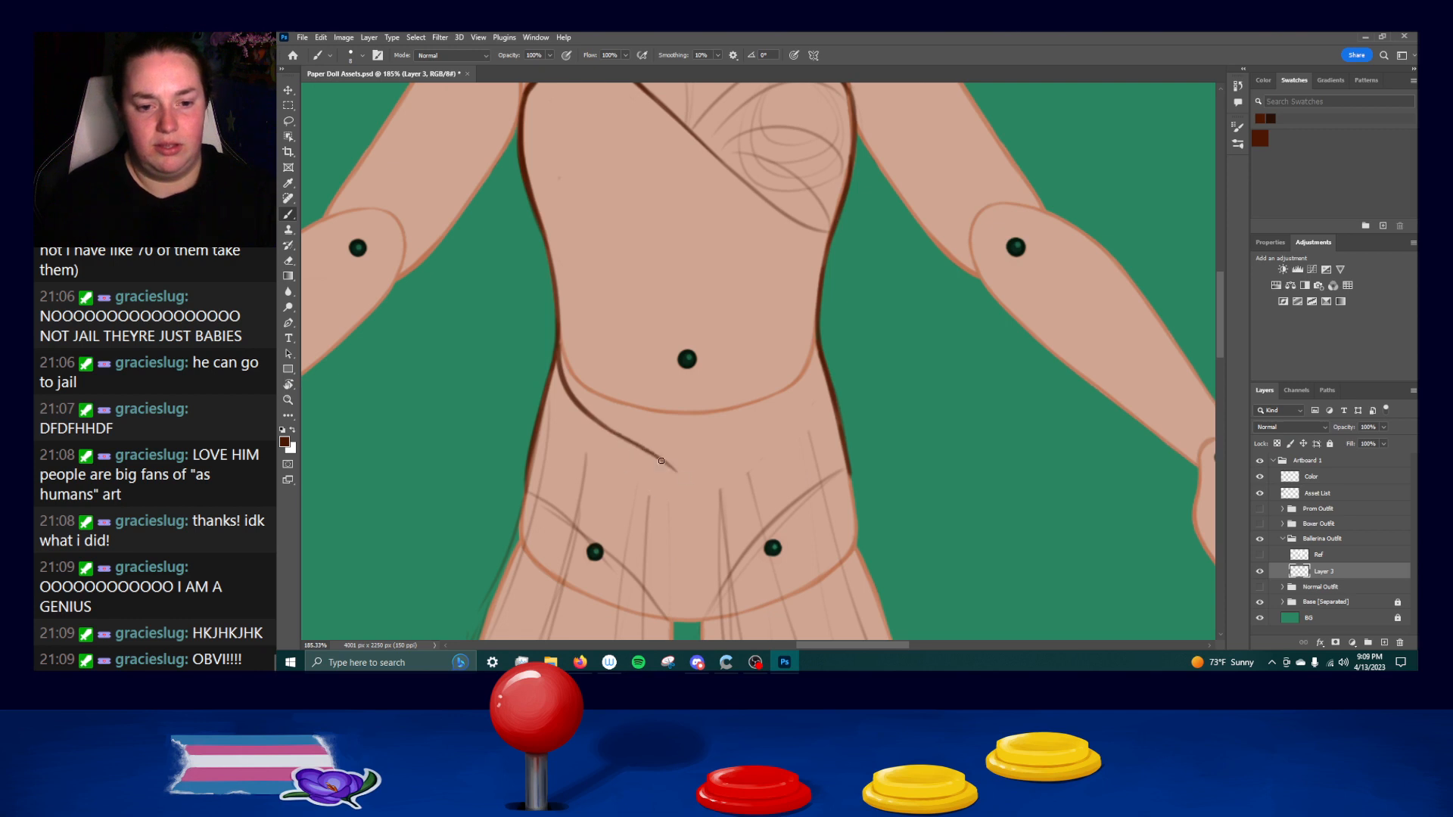
drag(817, 362, 791, 420)
key(ctrl+z)
drag(815, 335, 792, 405)
key(ctrl+z)
mouse_move(820, 344)
mouse_down()
mouse_move(763, 427)
mouse_move(694, 469)
mouse_move(782, 413)
mouse_up()
key(ctrl+z)
key(ctrl+z)
mouse_move(717, 453)
mouse_down()
mouse_move(804, 393)
mouse_move(724, 445)
mouse_move(794, 401)
mouse_move(754, 429)
mouse_up()
key(ctrl+z)
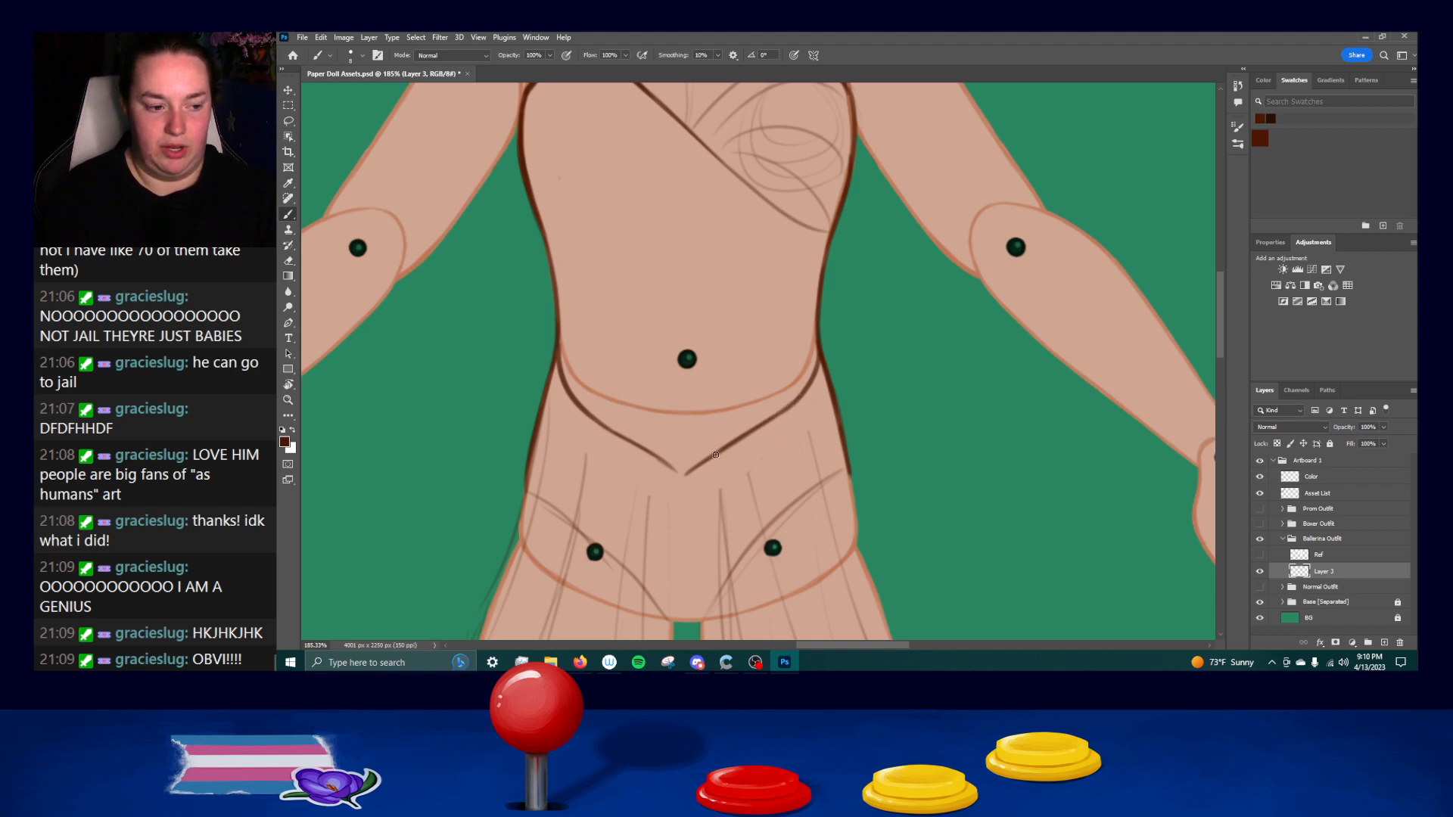
key(ctrl+z)
drag(656, 457, 683, 476)
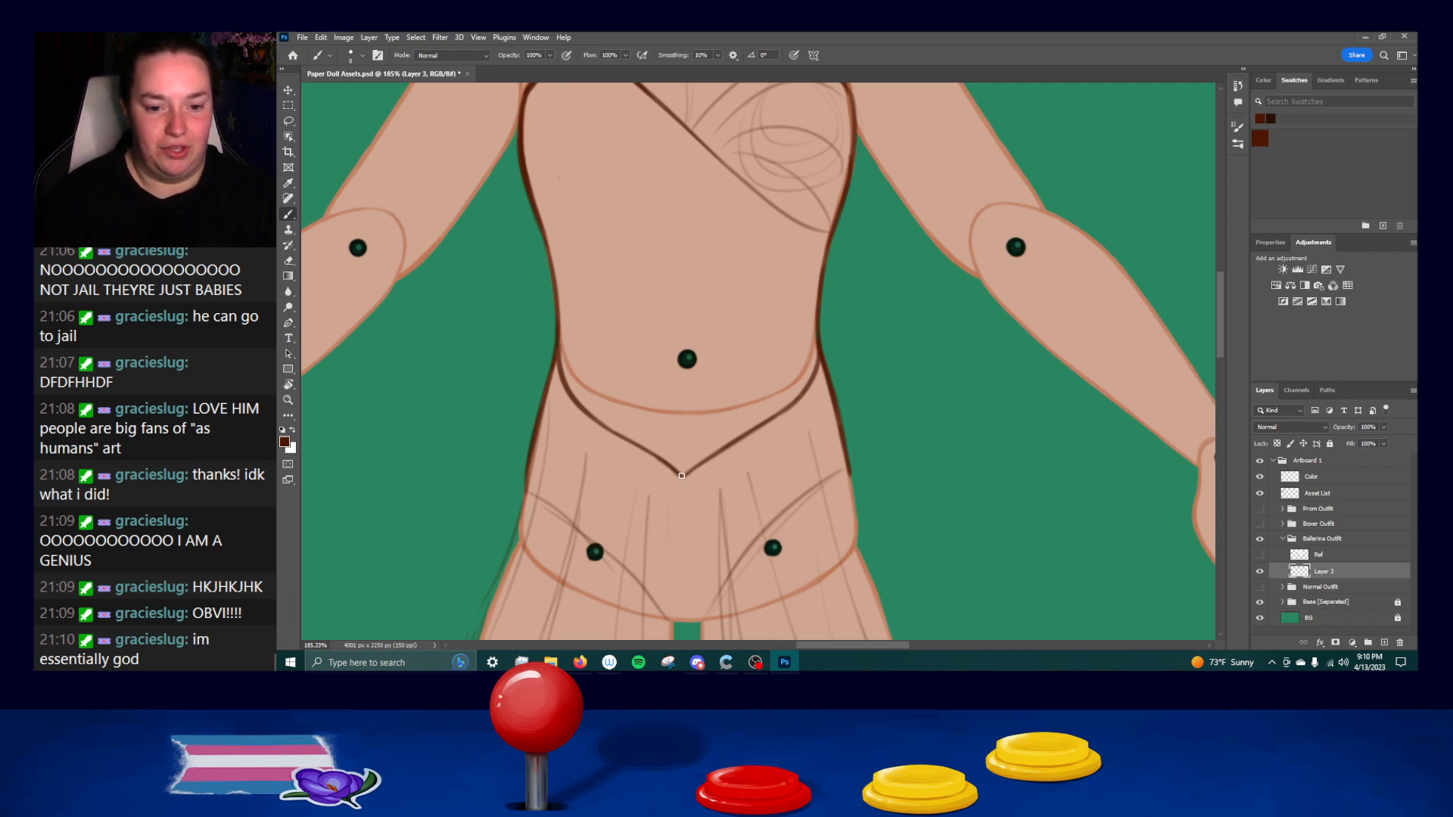
Erase the rough skirt fold lines across the hips below the V-shaped waist seam.
drag(860, 521, 862, 343)
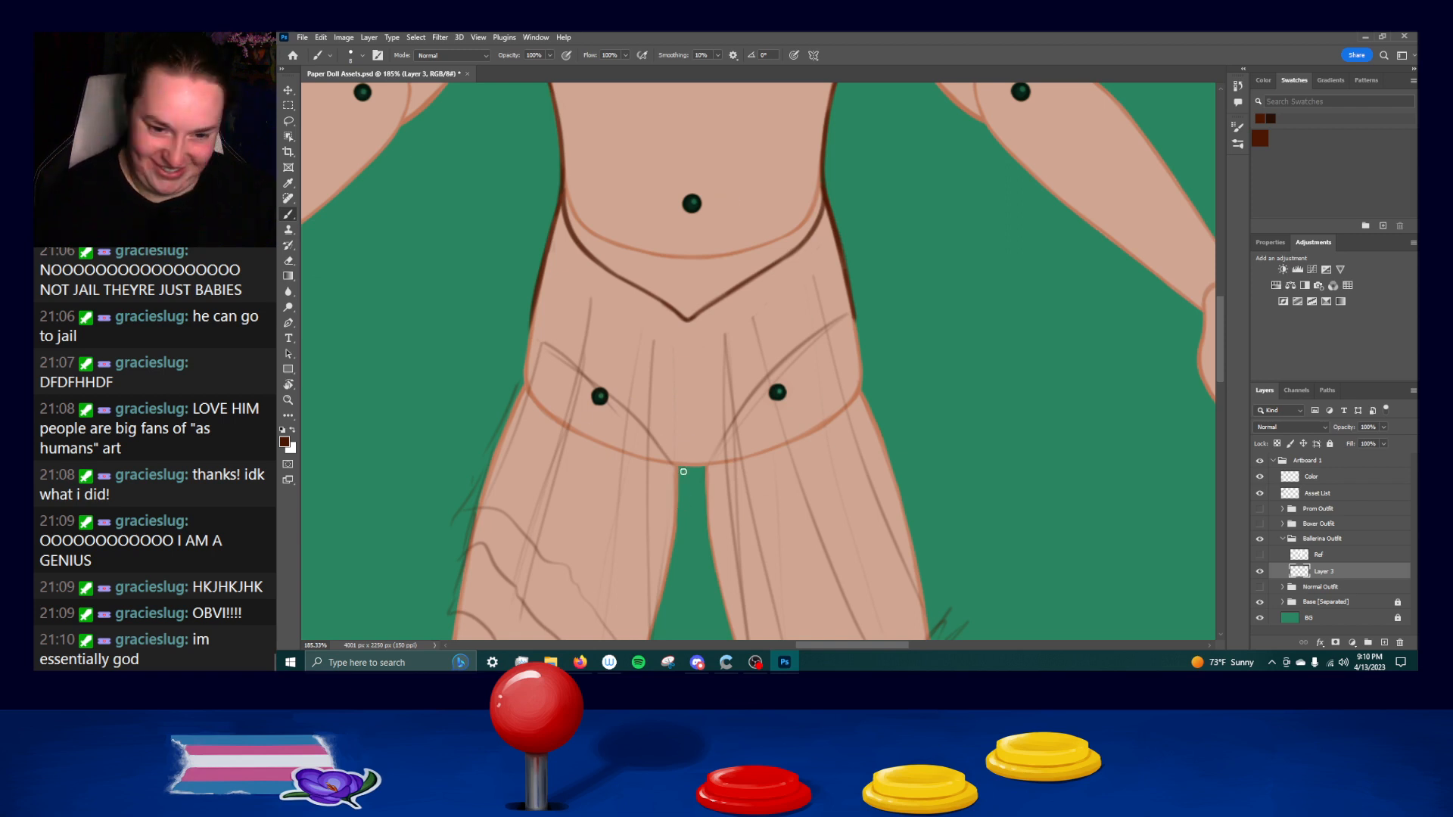
drag(678, 465, 713, 464)
key(ctrl+z)
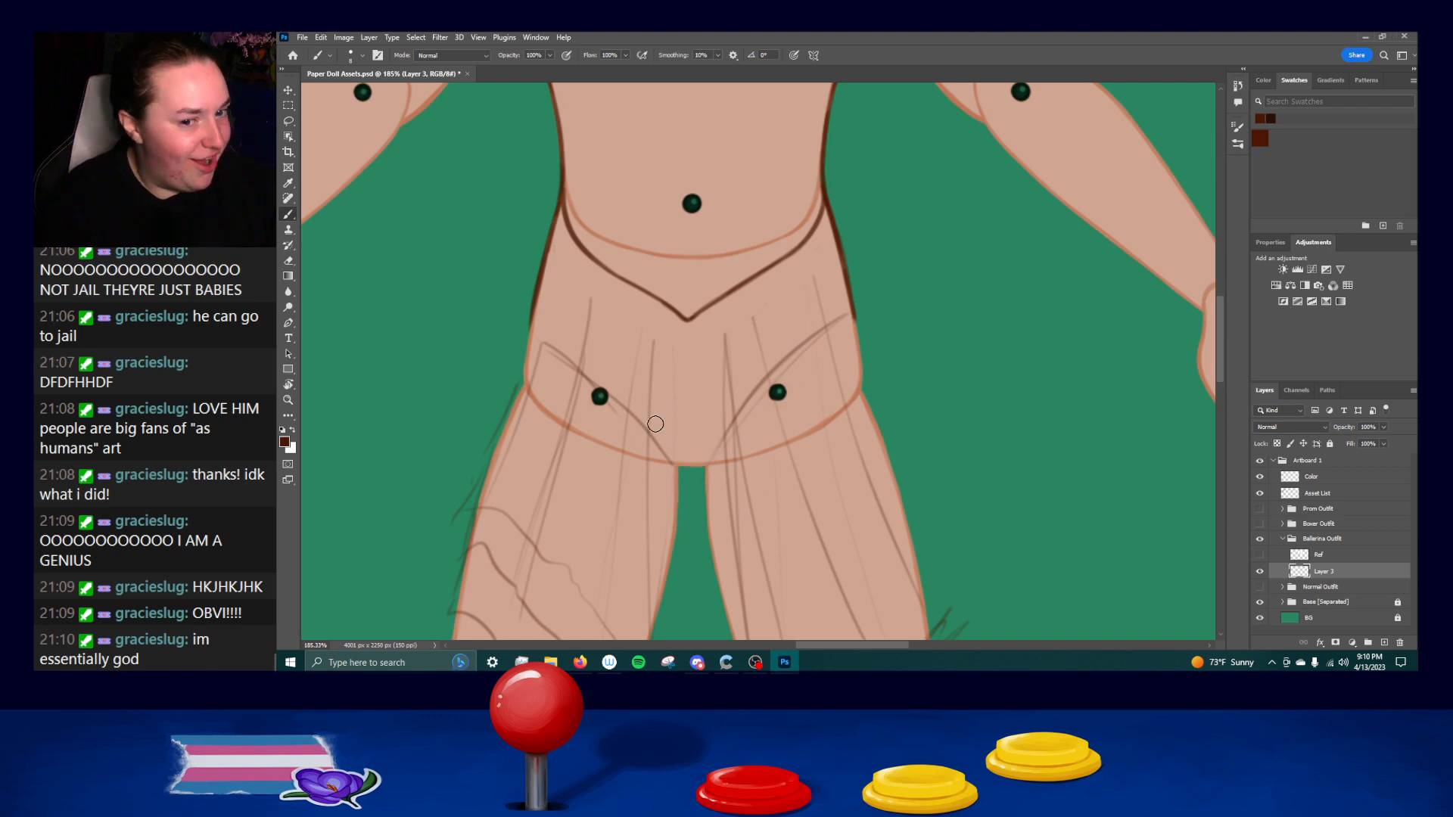
drag(606, 462, 597, 412)
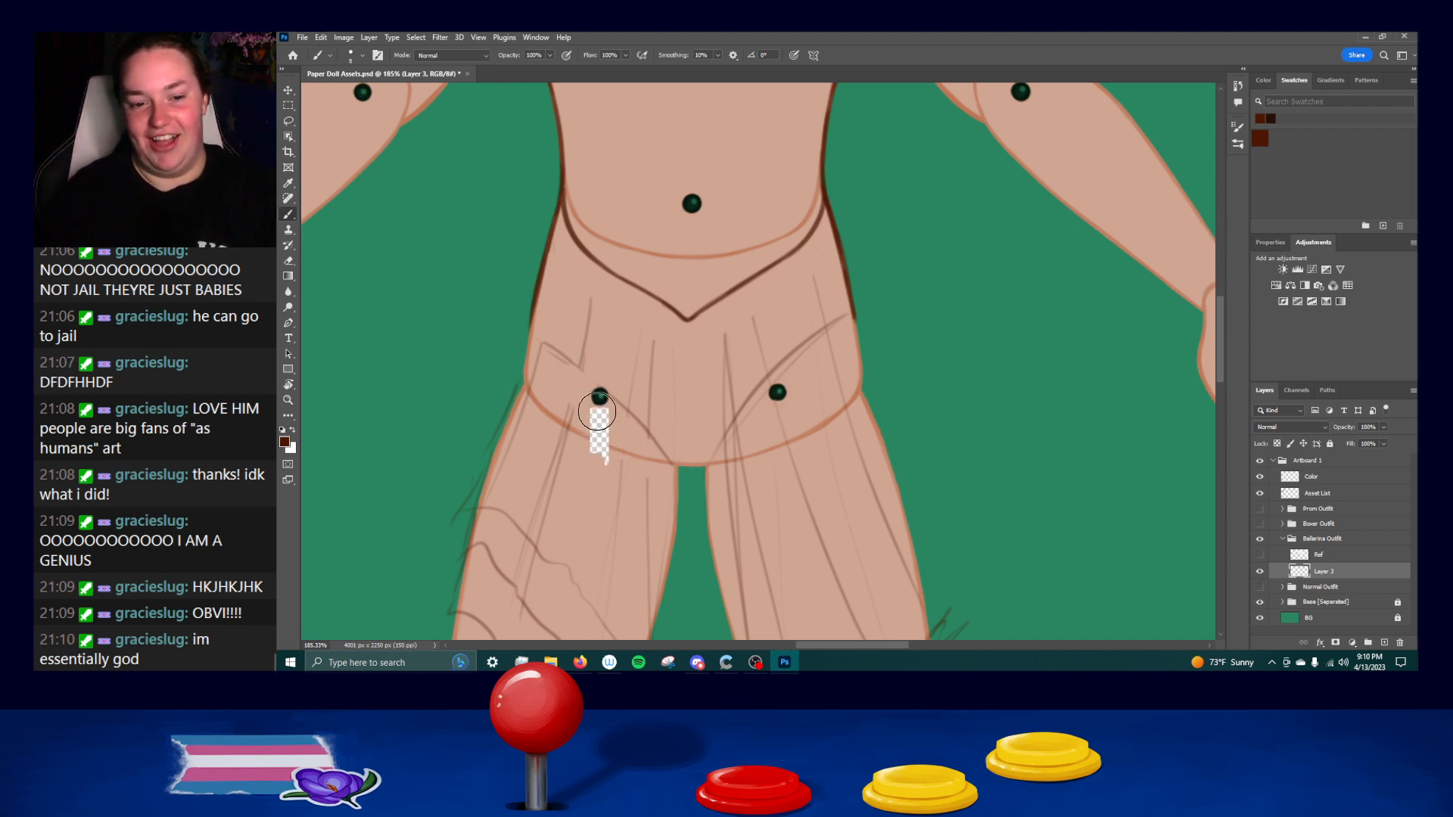
mouse_move(659, 492)
mouse_down()
mouse_move(579, 350)
mouse_move(669, 433)
mouse_move(620, 389)
mouse_move(642, 375)
mouse_move(606, 300)
mouse_move(791, 308)
mouse_up()
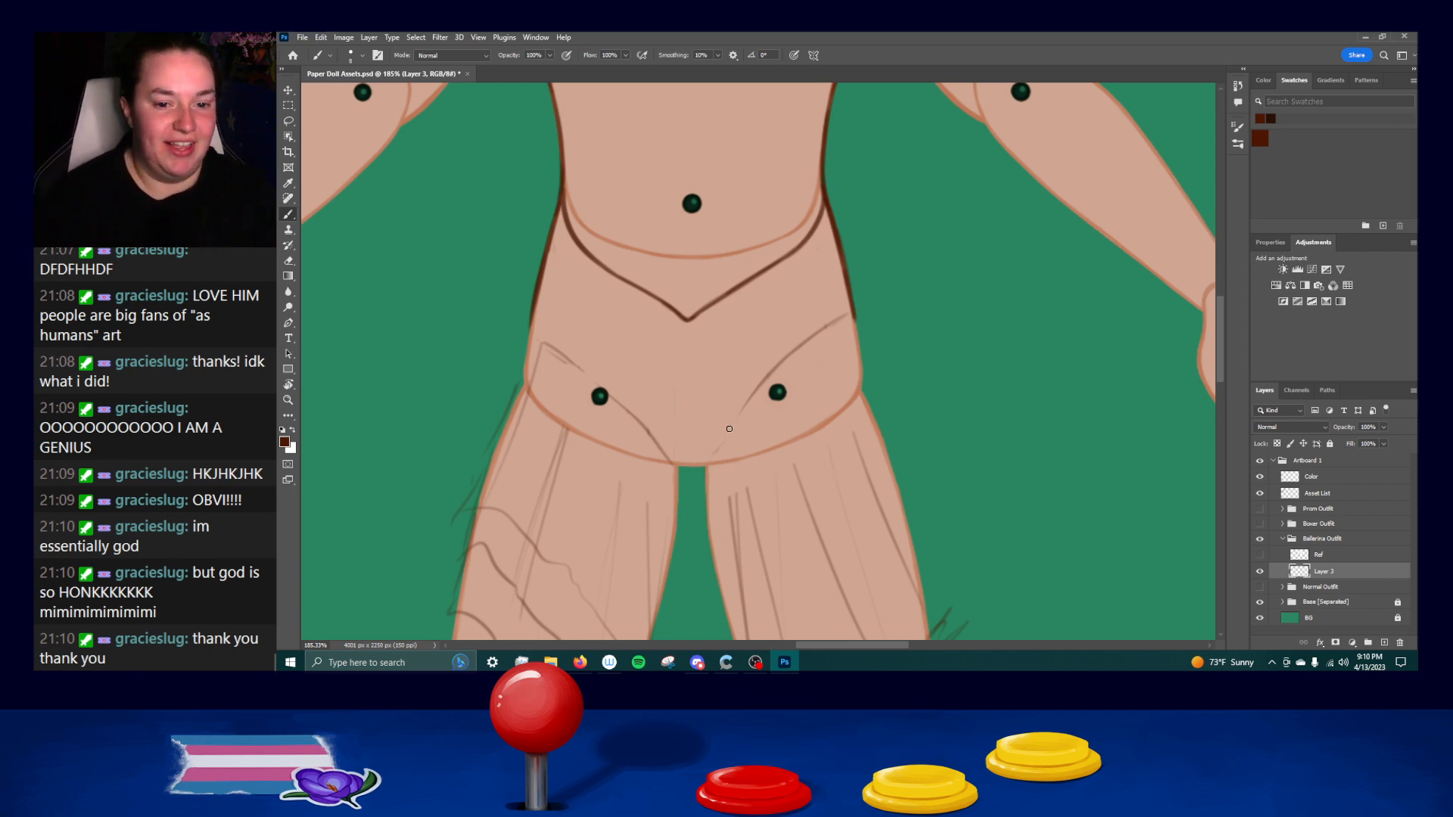
Draw the short crotch line between the legs and the curved right leg opening up to the hip edge.
drag(673, 464, 711, 466)
key(ctrl+z)
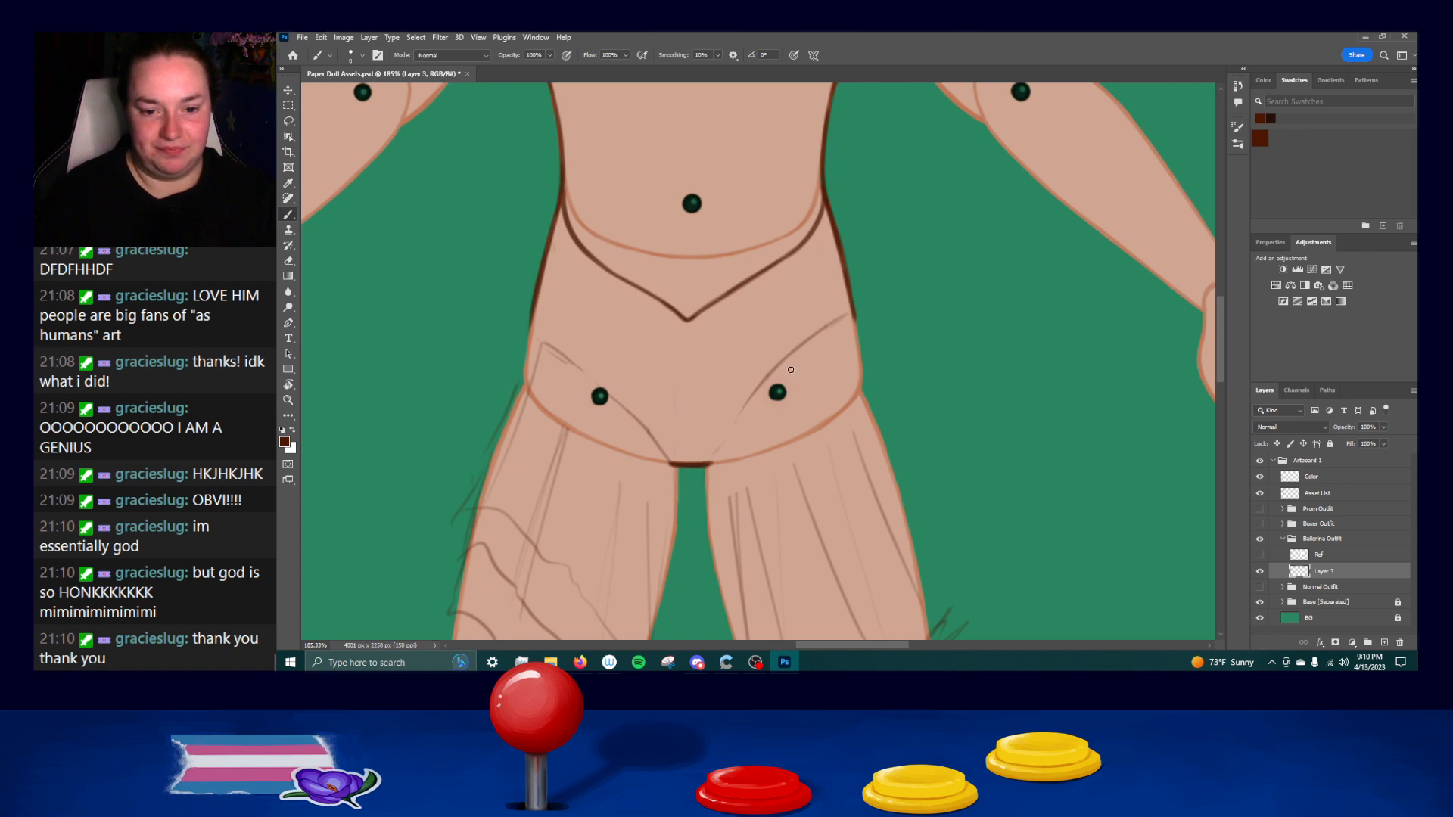
key(ctrl+z)
drag(712, 459, 802, 337)
key(ctrl+z)
drag(714, 457, 846, 312)
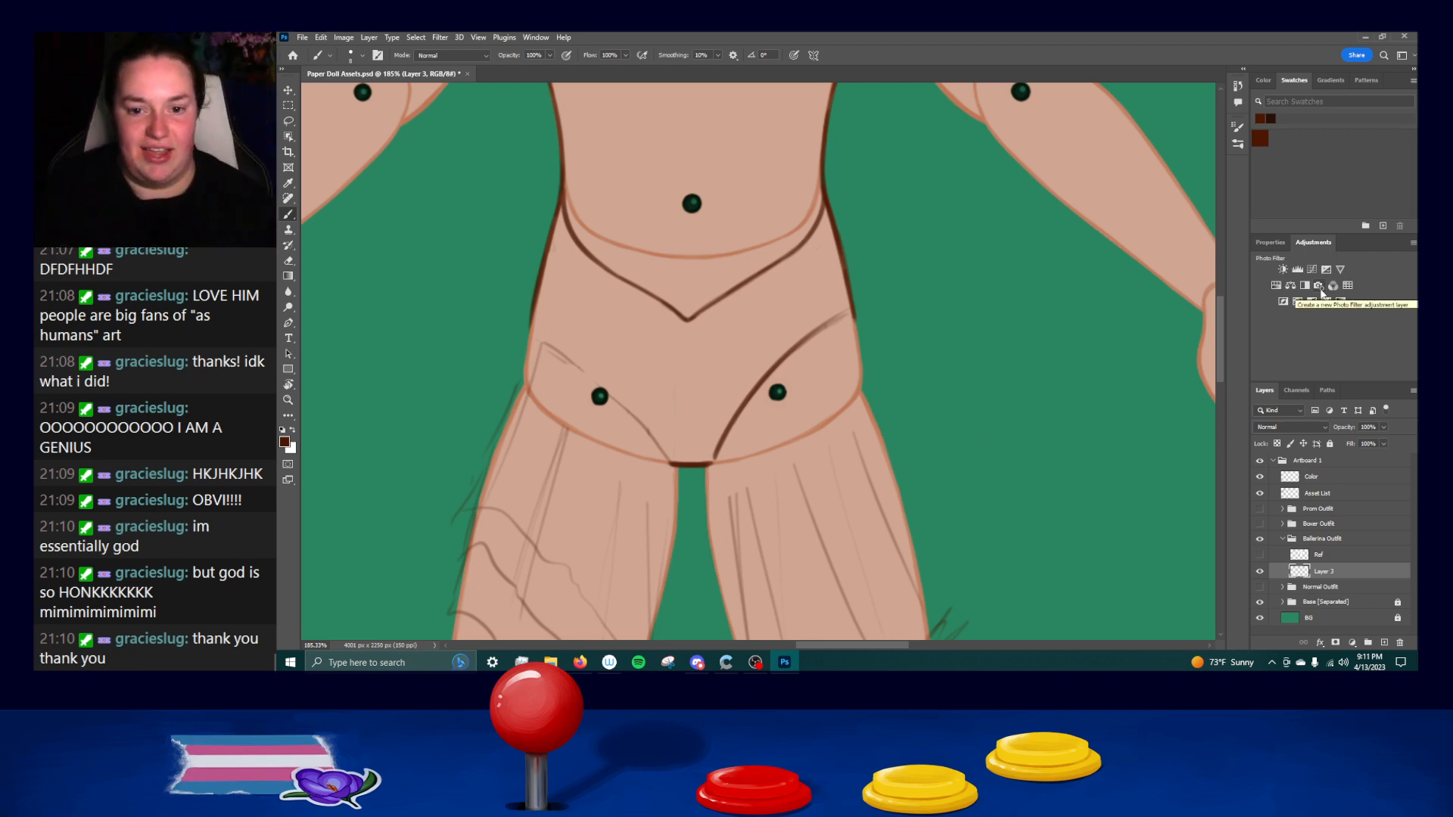
drag(853, 318, 790, 354)
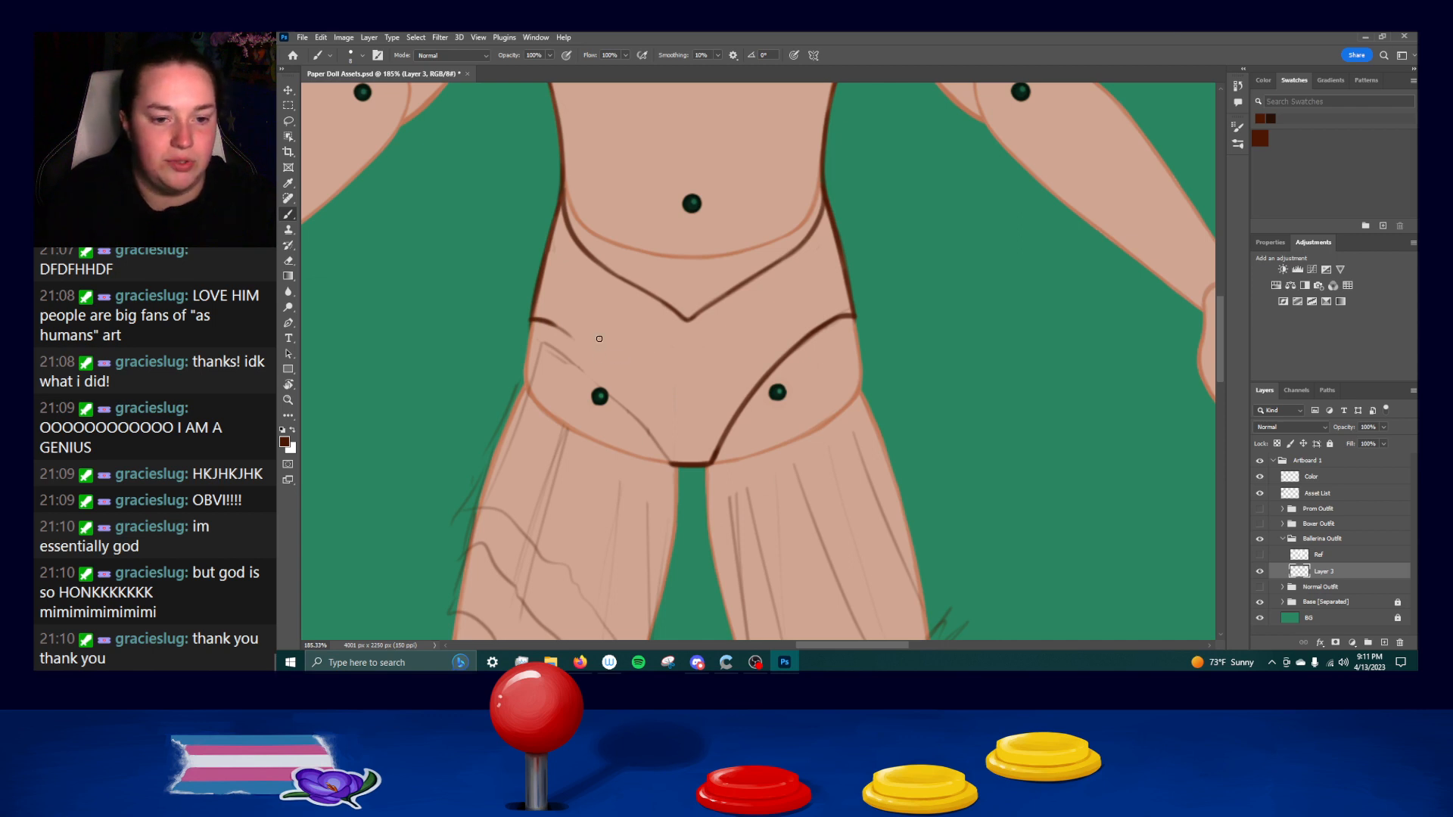
Draw the curved left leg opening from the hip edge to the crotch and erase the rough sketch lines beneath it.
drag(543, 321, 645, 419)
key(ctrl+z)
key(ctrl+z)
drag(596, 361, 655, 437)
key(ctrl+z)
drag(620, 392, 671, 462)
key(ctrl+z)
key(ctrl+z)
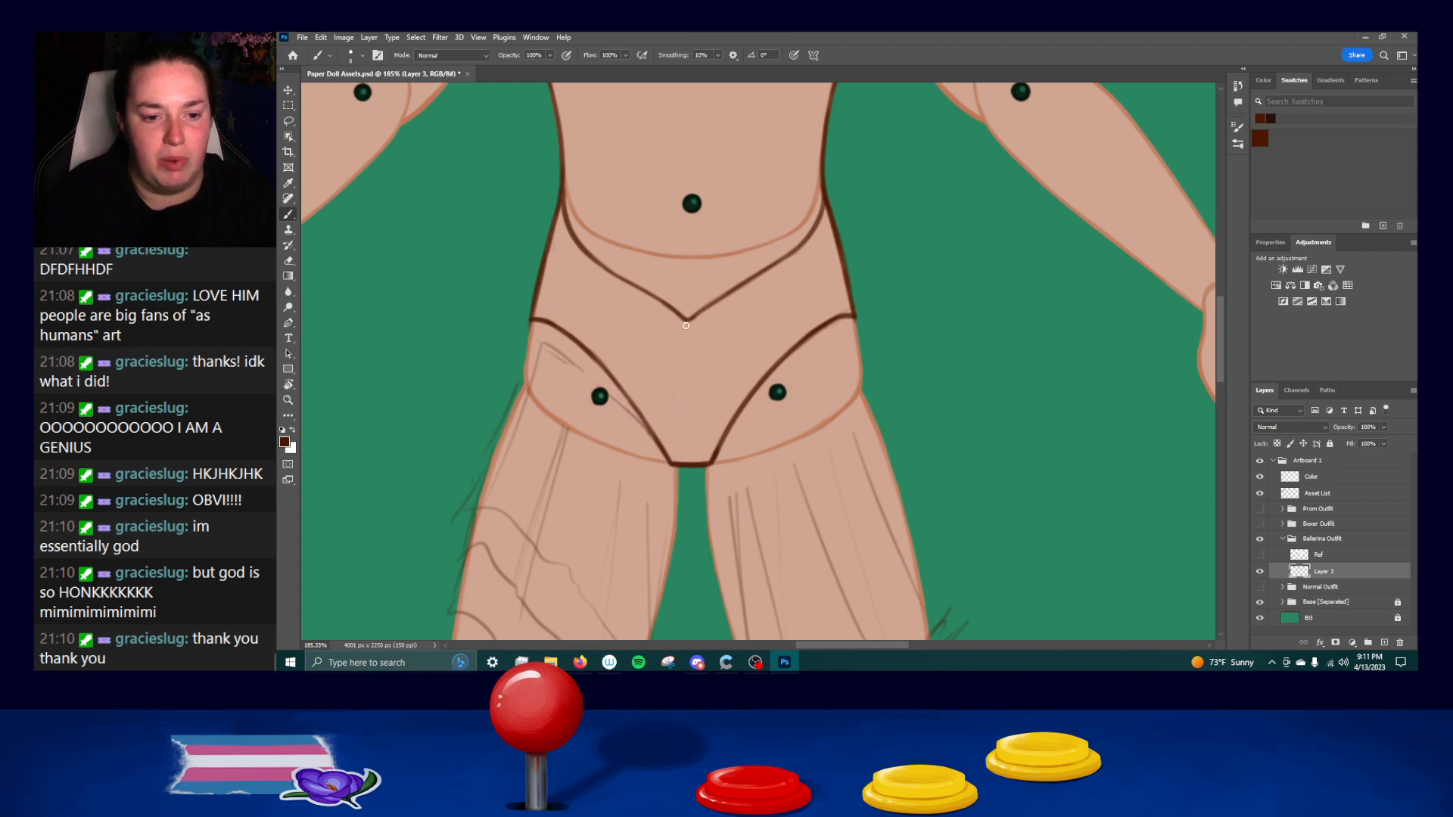
mouse_move(535, 370)
mouse_down()
mouse_move(583, 396)
mouse_move(579, 376)
mouse_move(652, 469)
mouse_move(612, 399)
mouse_move(654, 466)
mouse_up()
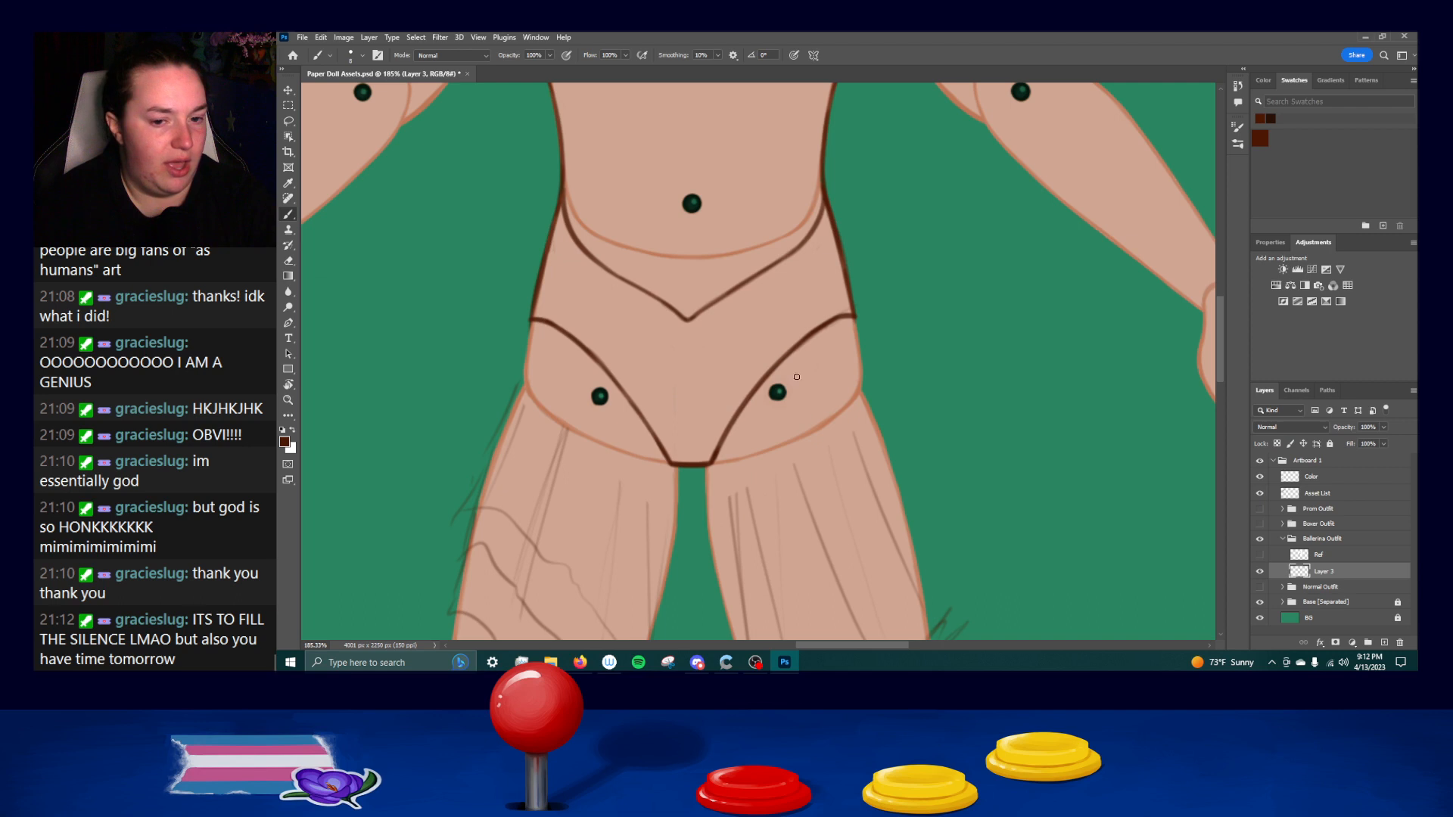
Add a new layer above the leotard line art in the Ballerina Outfit group.
drag(934, 489, 942, 332)
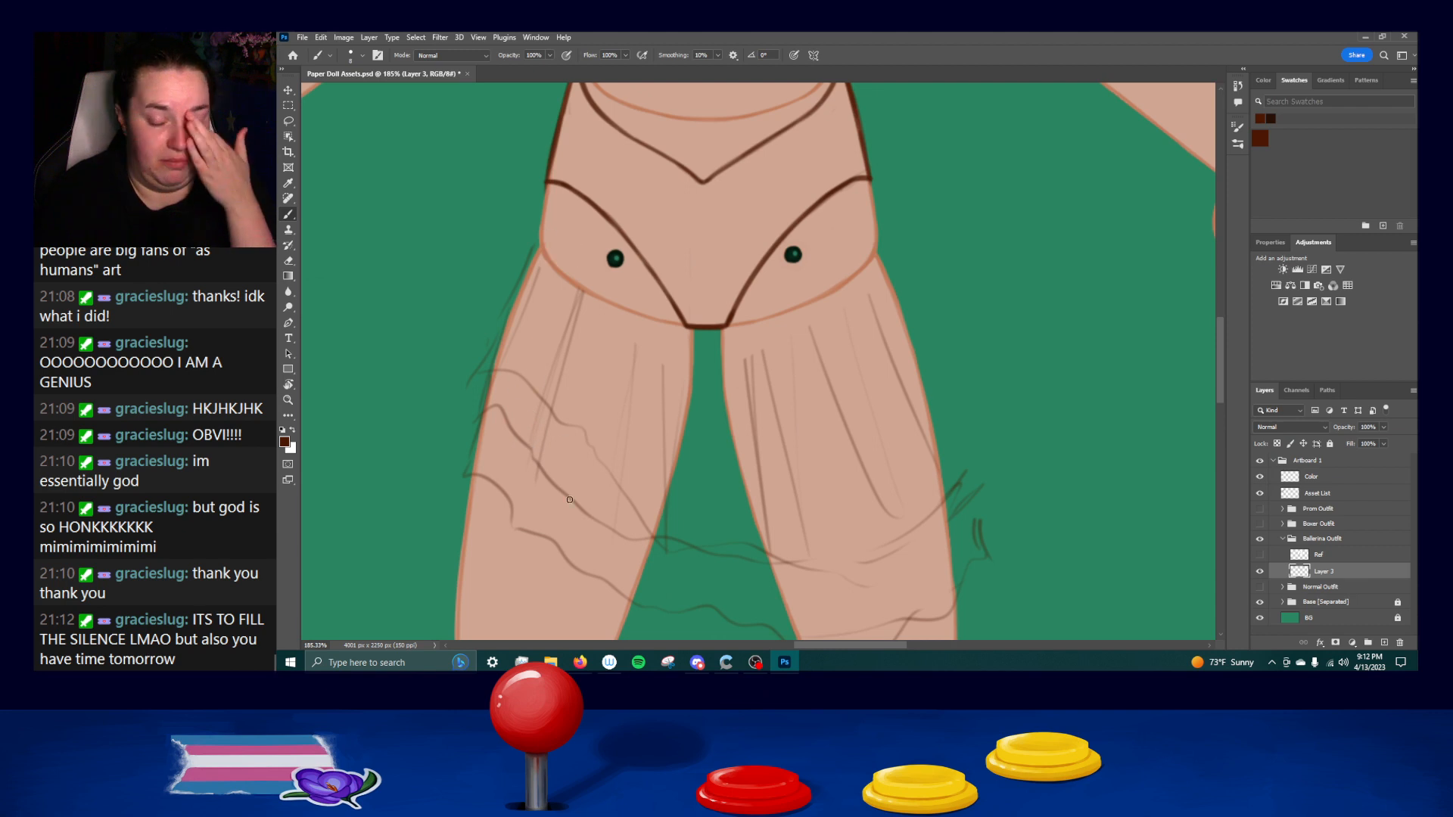
mouse_move(672, 290)
mouse_down()
mouse_move(666, 324)
mouse_move(695, 292)
mouse_up()
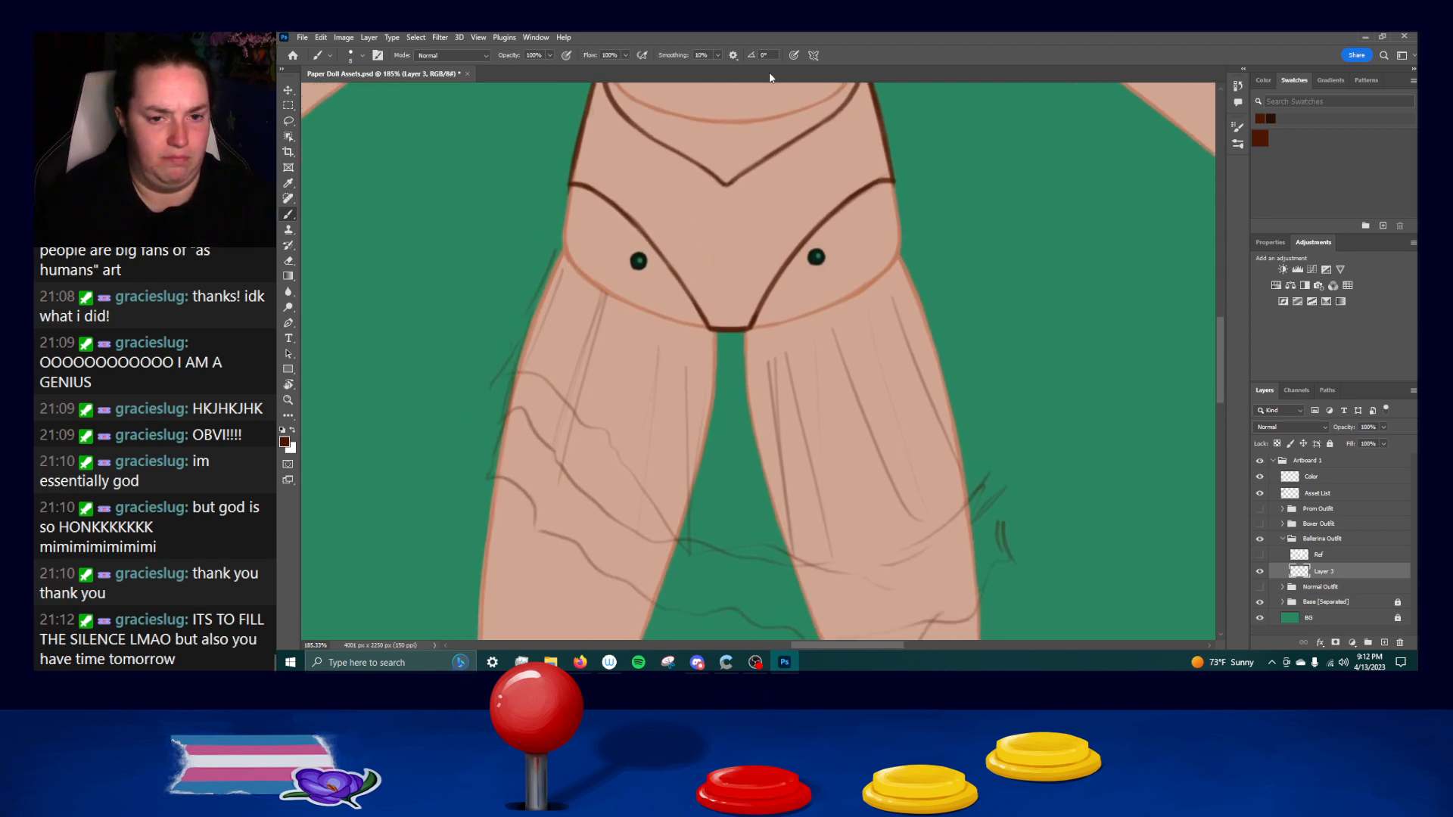
drag(567, 265, 573, 238)
key(ctrl+z)
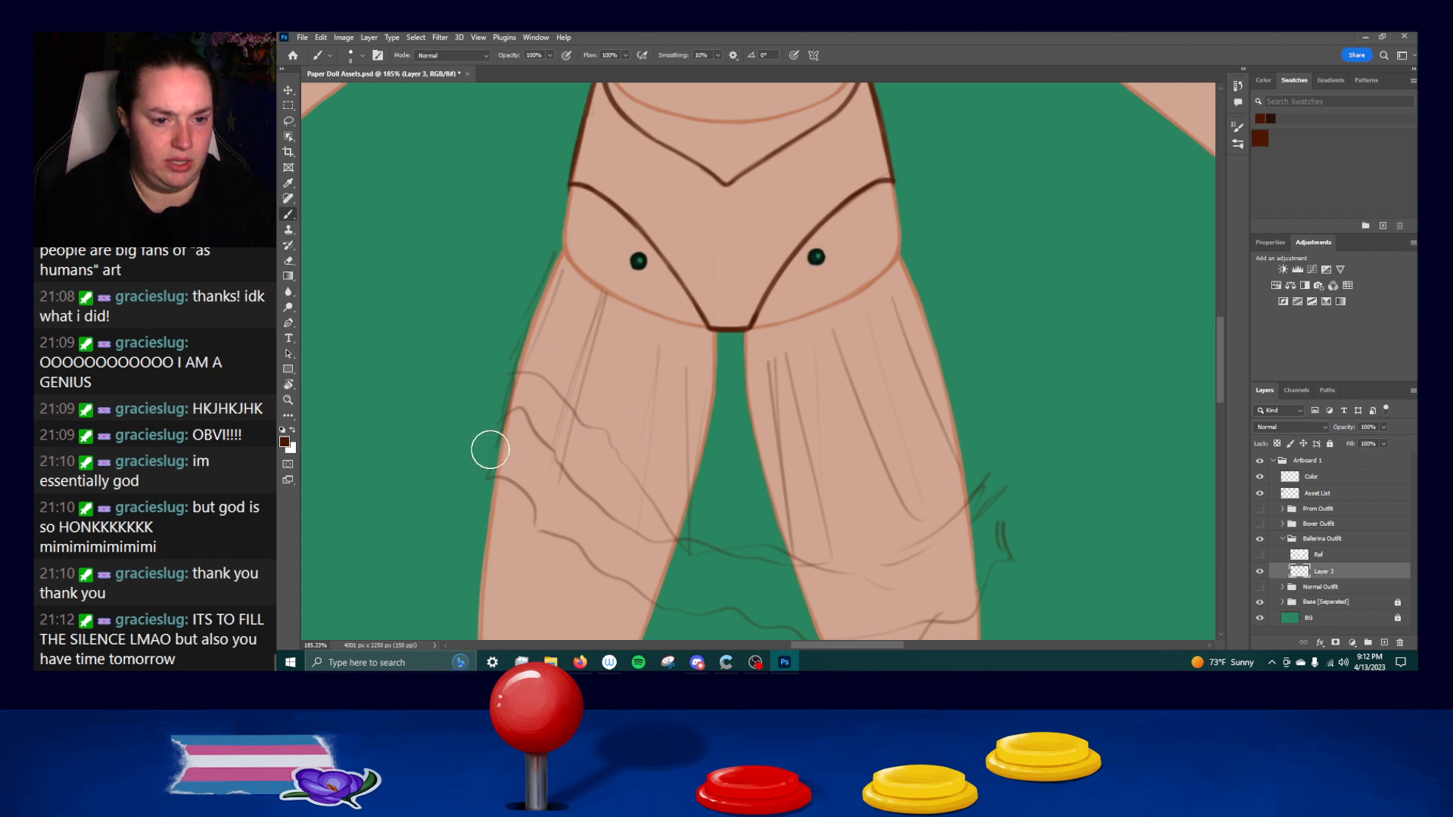
click(1385, 644)
click(1331, 588)
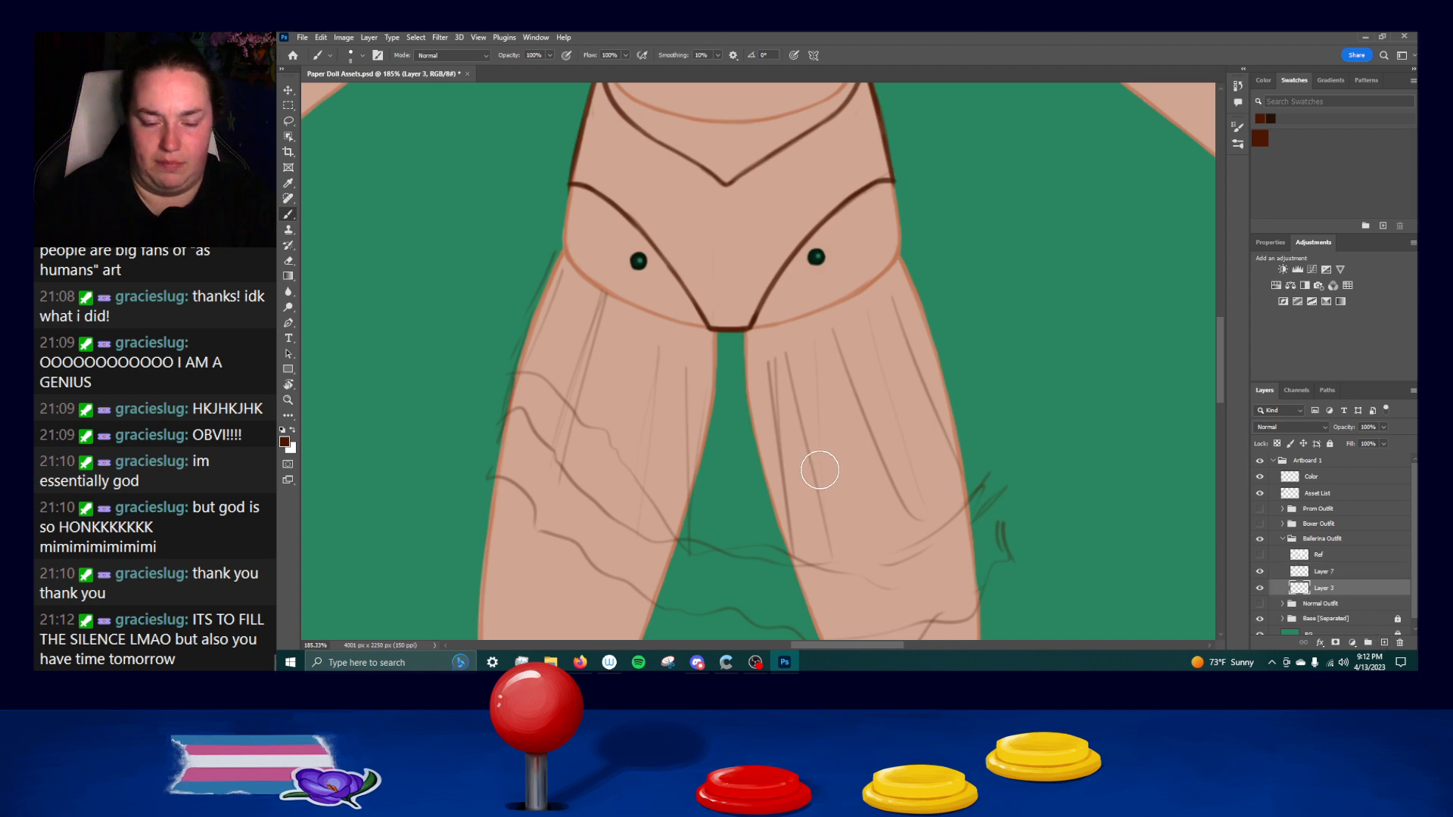
mouse_move(610, 289)
mouse_down()
mouse_move(523, 500)
mouse_move(564, 541)
mouse_move(620, 472)
mouse_up()
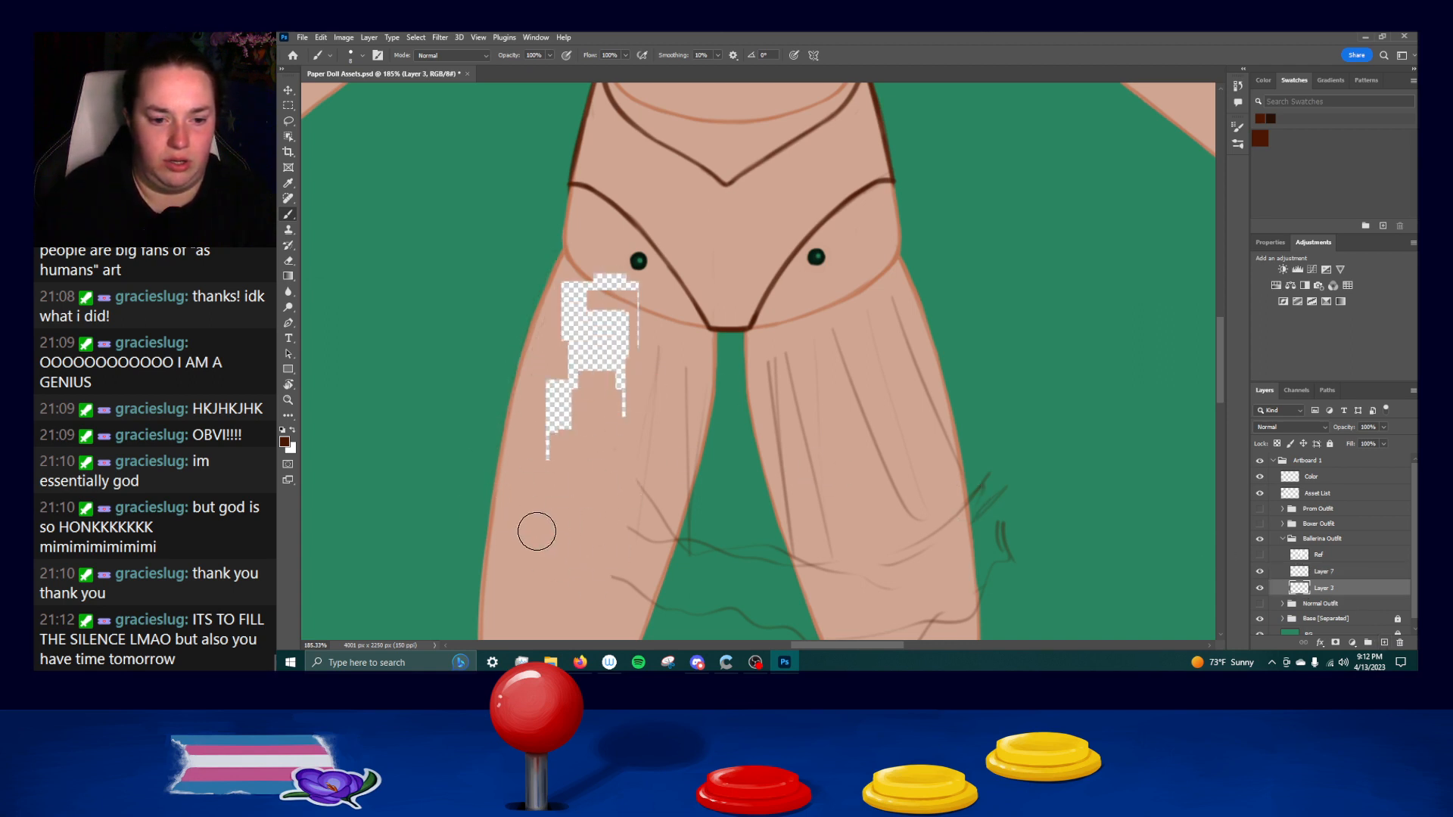
scroll(632, 411, down, 4)
scroll(632, 412, right, 3)
key(ctrl+z)
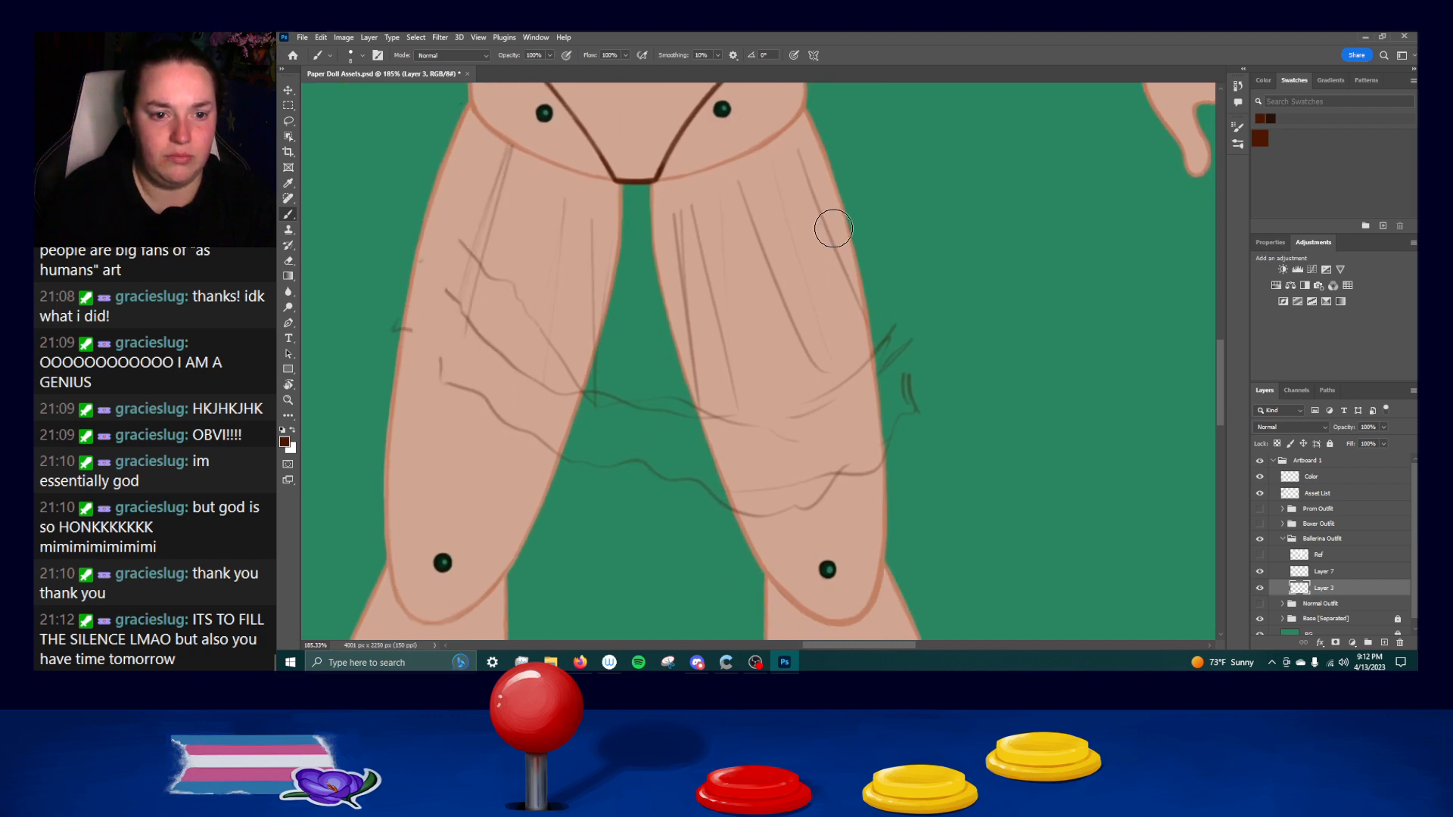
key(ctrl+z)
drag(825, 345, 909, 463)
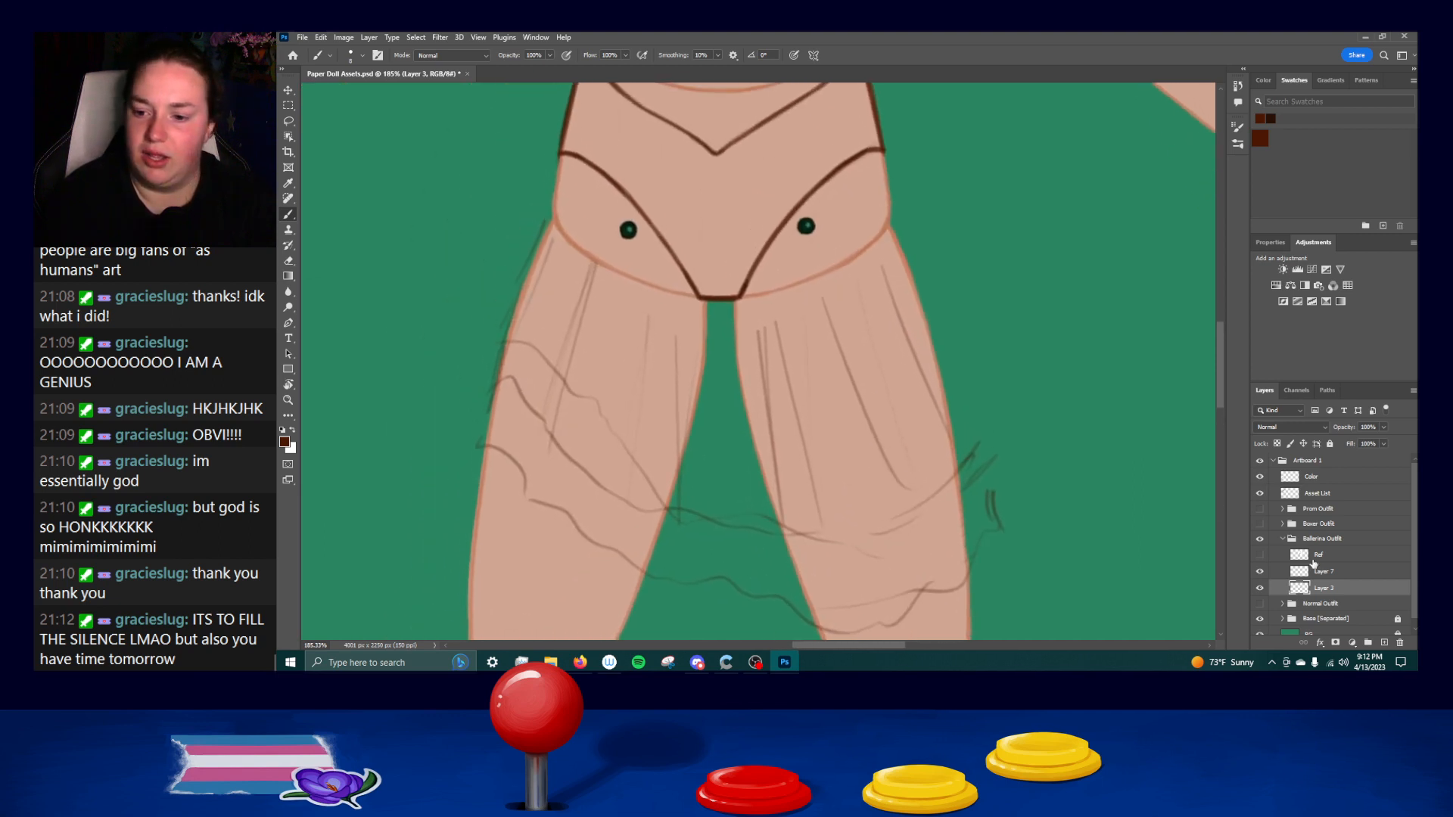
Draw the skirt's left side edge on the new layer, from the left hip out to the hem corner beside the thigh.
click(1318, 559)
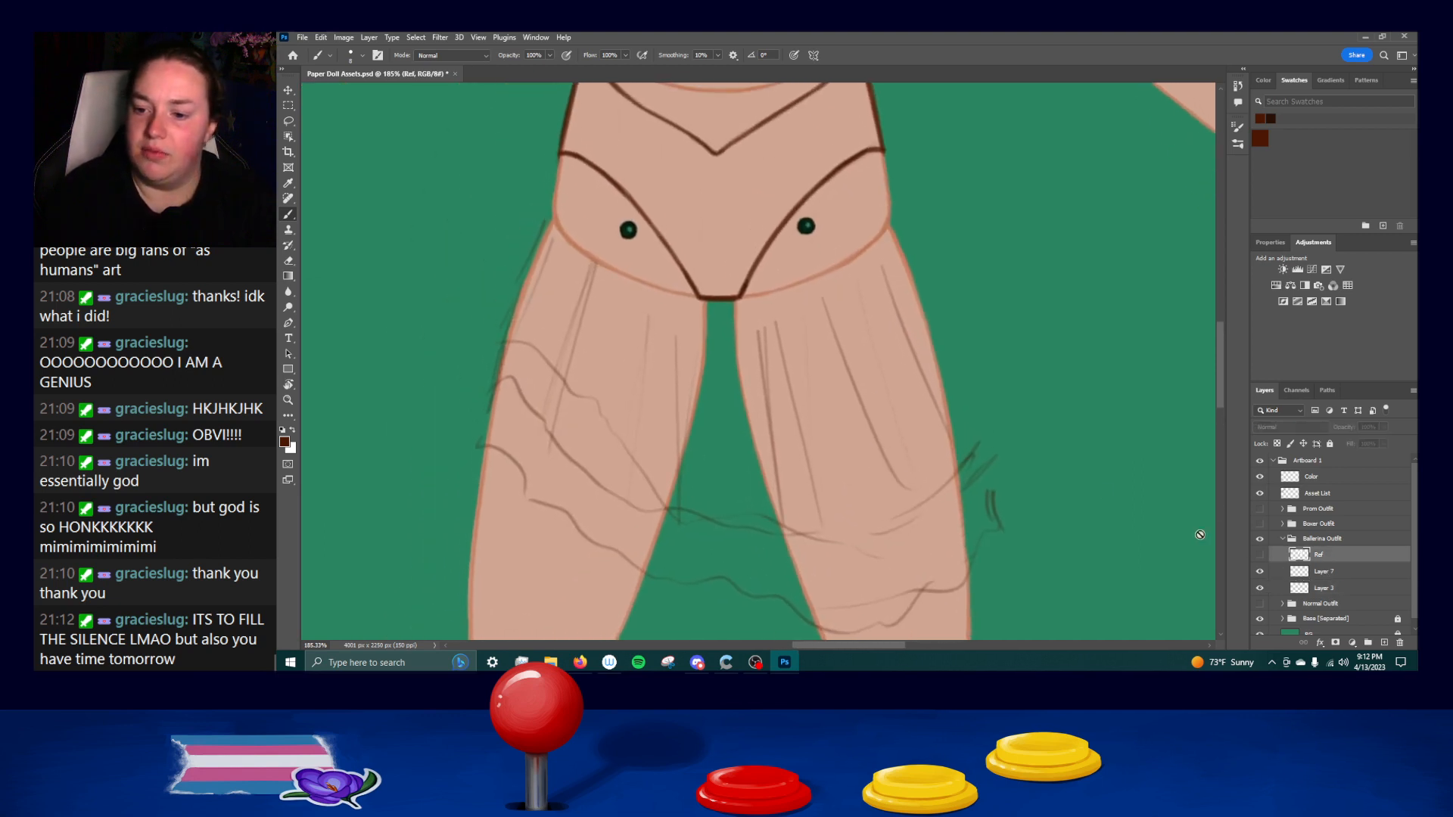
click(1323, 573)
drag(561, 155, 524, 261)
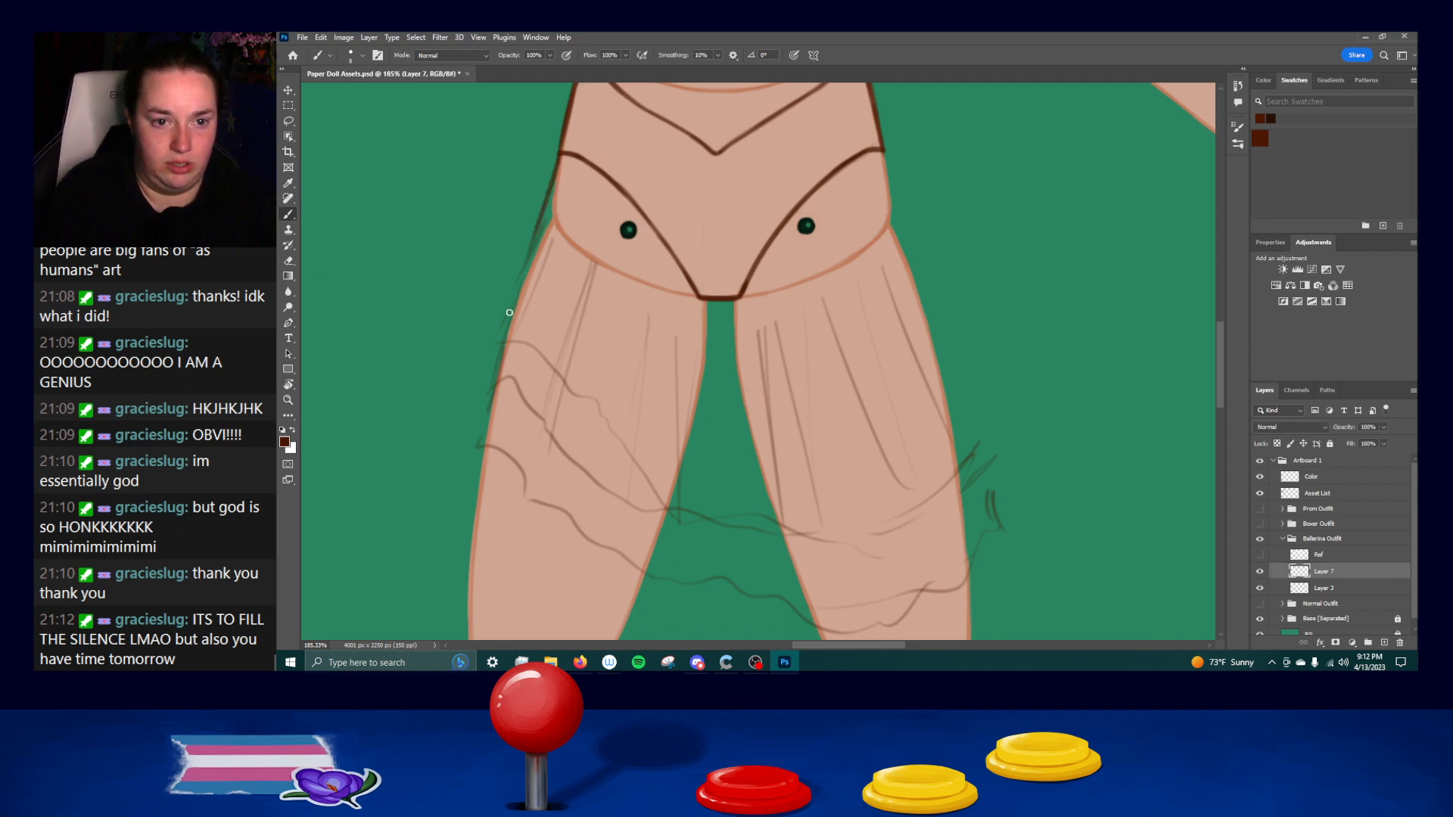
drag(549, 194, 493, 353)
key(ctrl+z)
drag(545, 197, 486, 363)
key(ctrl+z)
key(ctrl+z)
drag(550, 197, 496, 342)
drag(526, 266, 482, 366)
drag(507, 313, 480, 383)
key(ctrl+z)
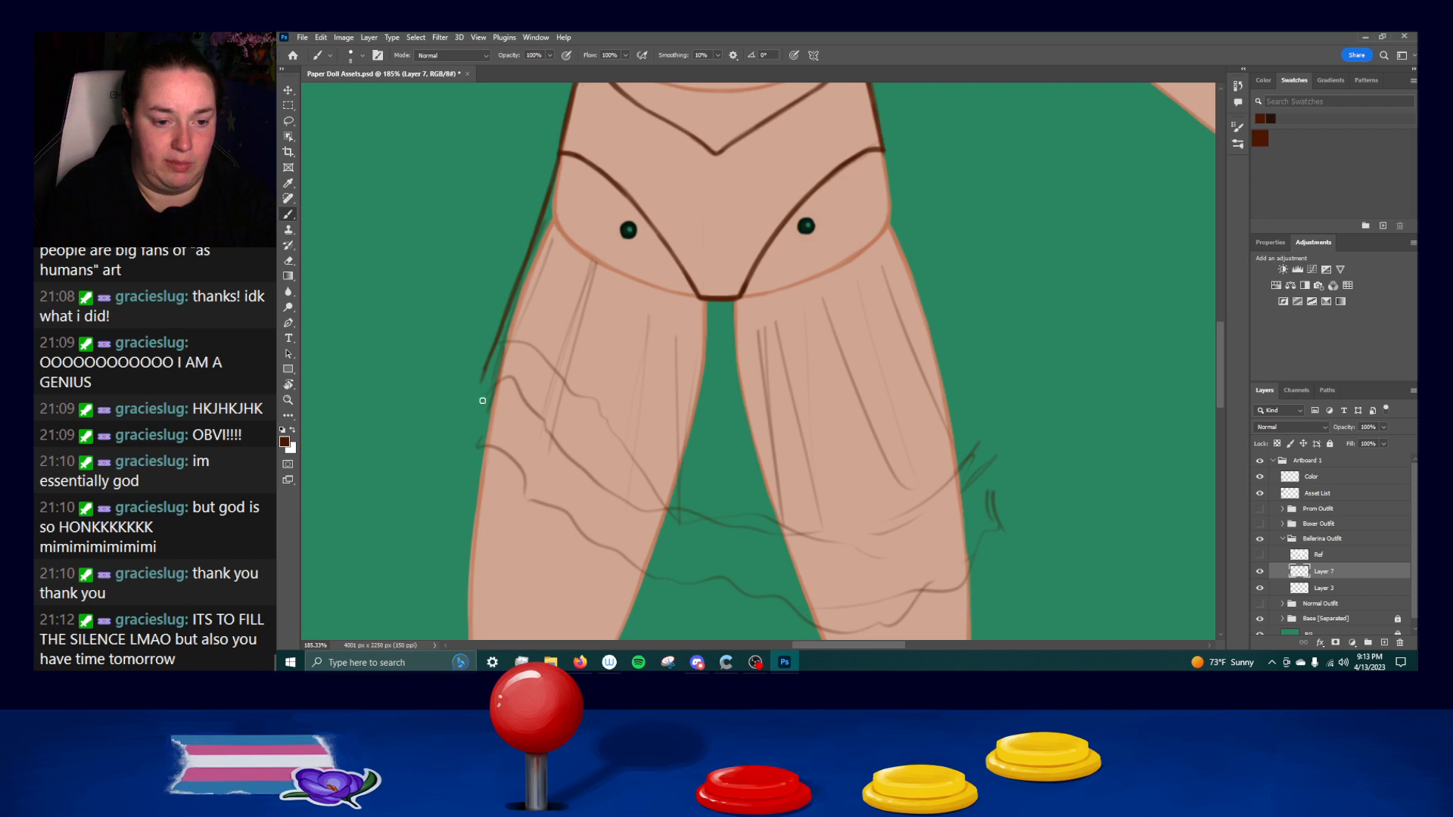
Draw the skirt's wavy hem across both thighs and its right side edge from the hip down to the hem corner.
mouse_move(538, 429)
mouse_down()
mouse_move(632, 491)
mouse_move(617, 471)
mouse_move(675, 509)
mouse_move(735, 518)
mouse_move(608, 461)
mouse_move(752, 521)
mouse_move(900, 500)
mouse_move(830, 512)
mouse_move(944, 493)
mouse_up()
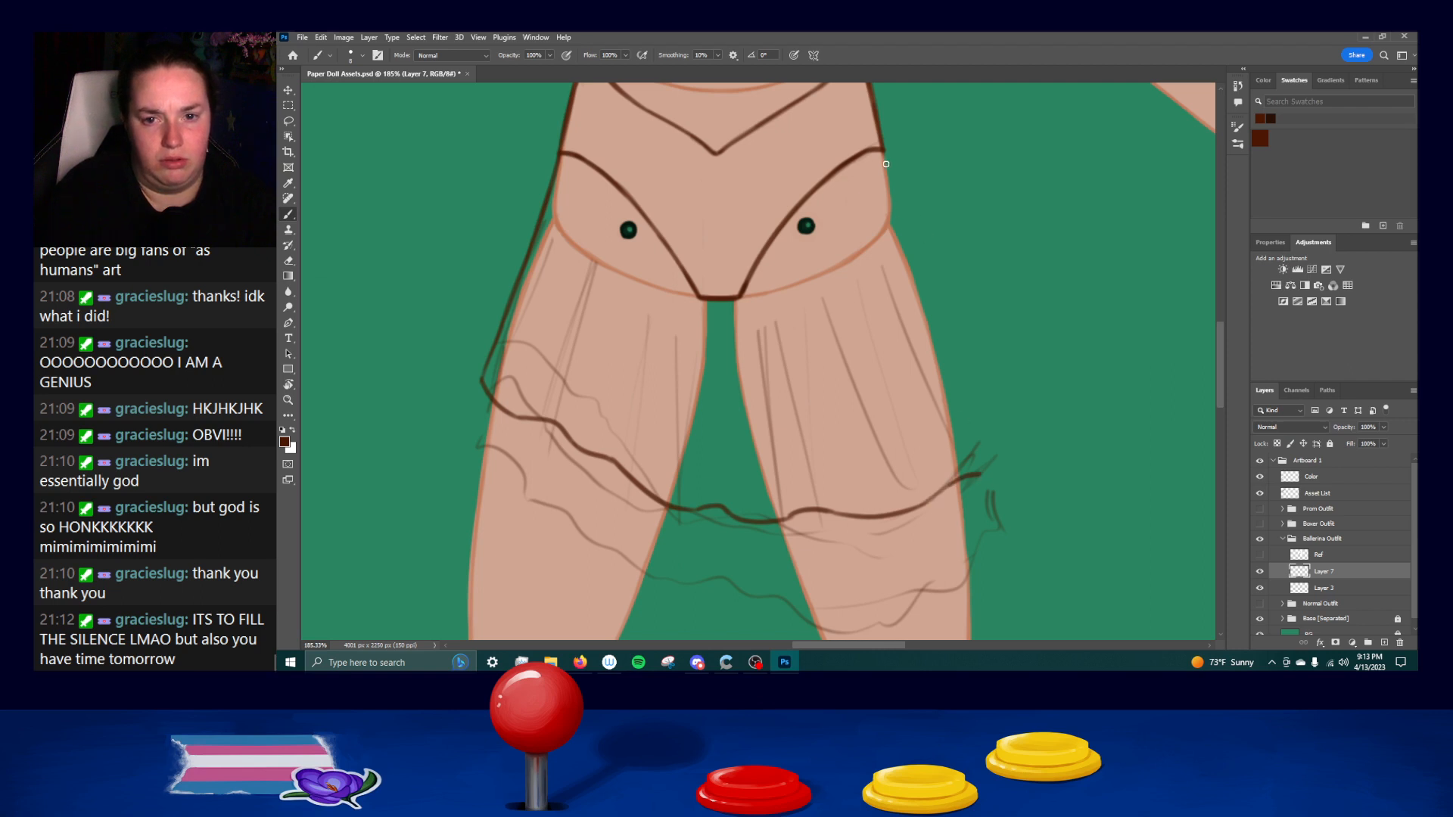
drag(882, 153, 934, 338)
key(ctrl+z)
drag(883, 153, 929, 319)
key(ctrl+z)
drag(879, 156, 981, 473)
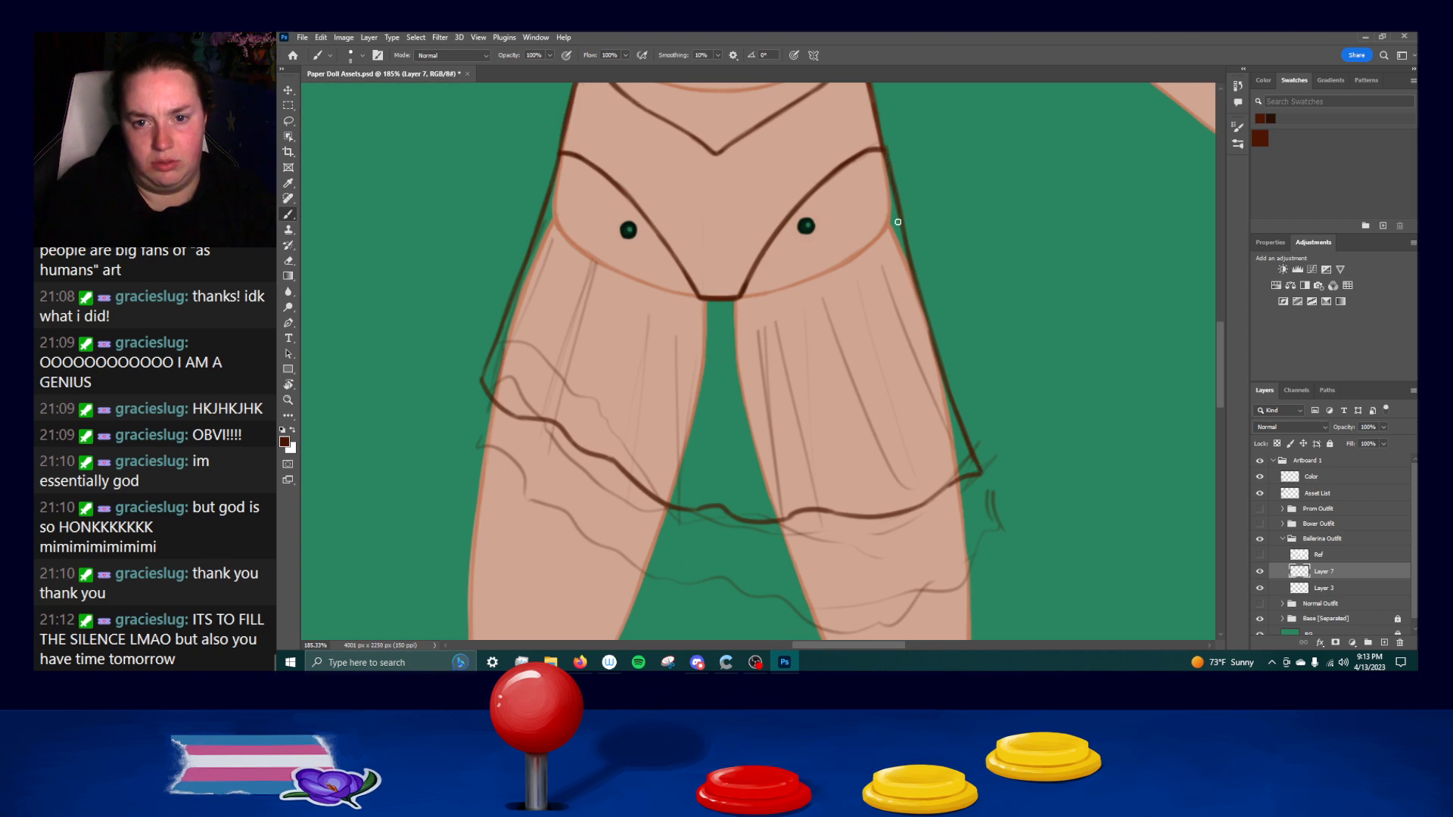
drag(885, 157, 910, 264)
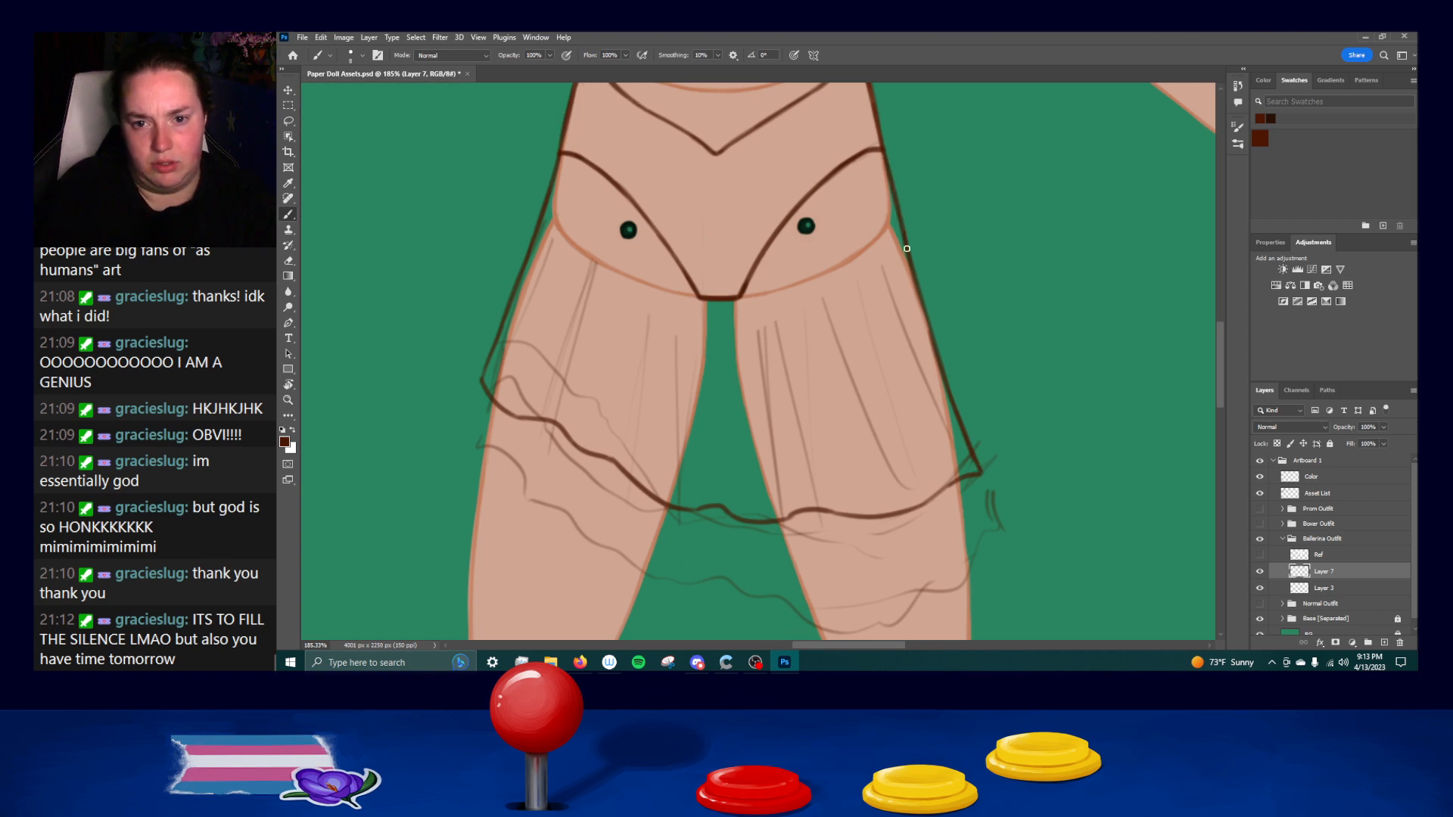
drag(769, 203, 781, 292)
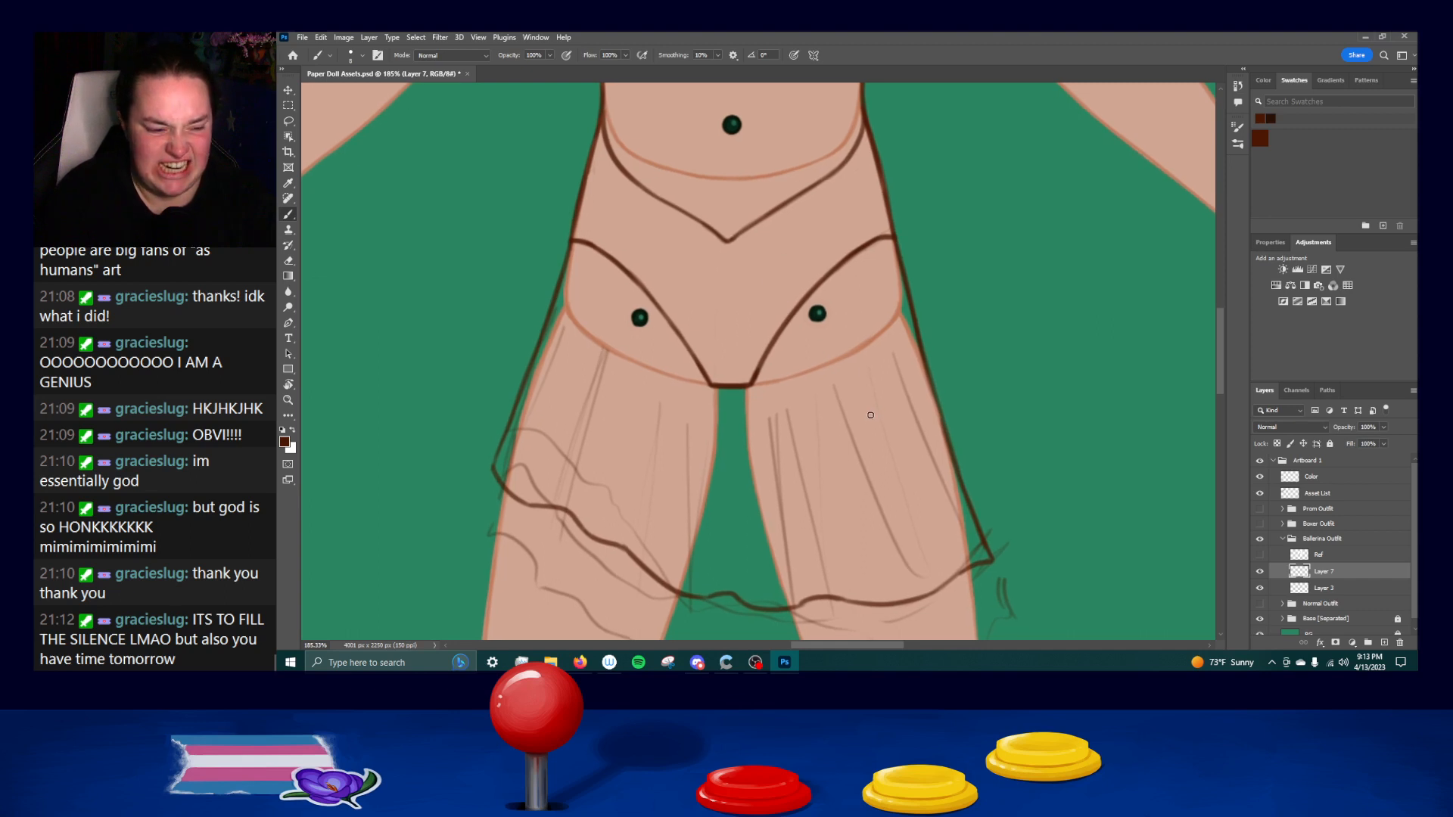
Draw long slanted pleat lines down the skirt's left side, from the left hip toward the hem.
scroll(871, 415, down, 4)
drag(498, 365, 550, 371)
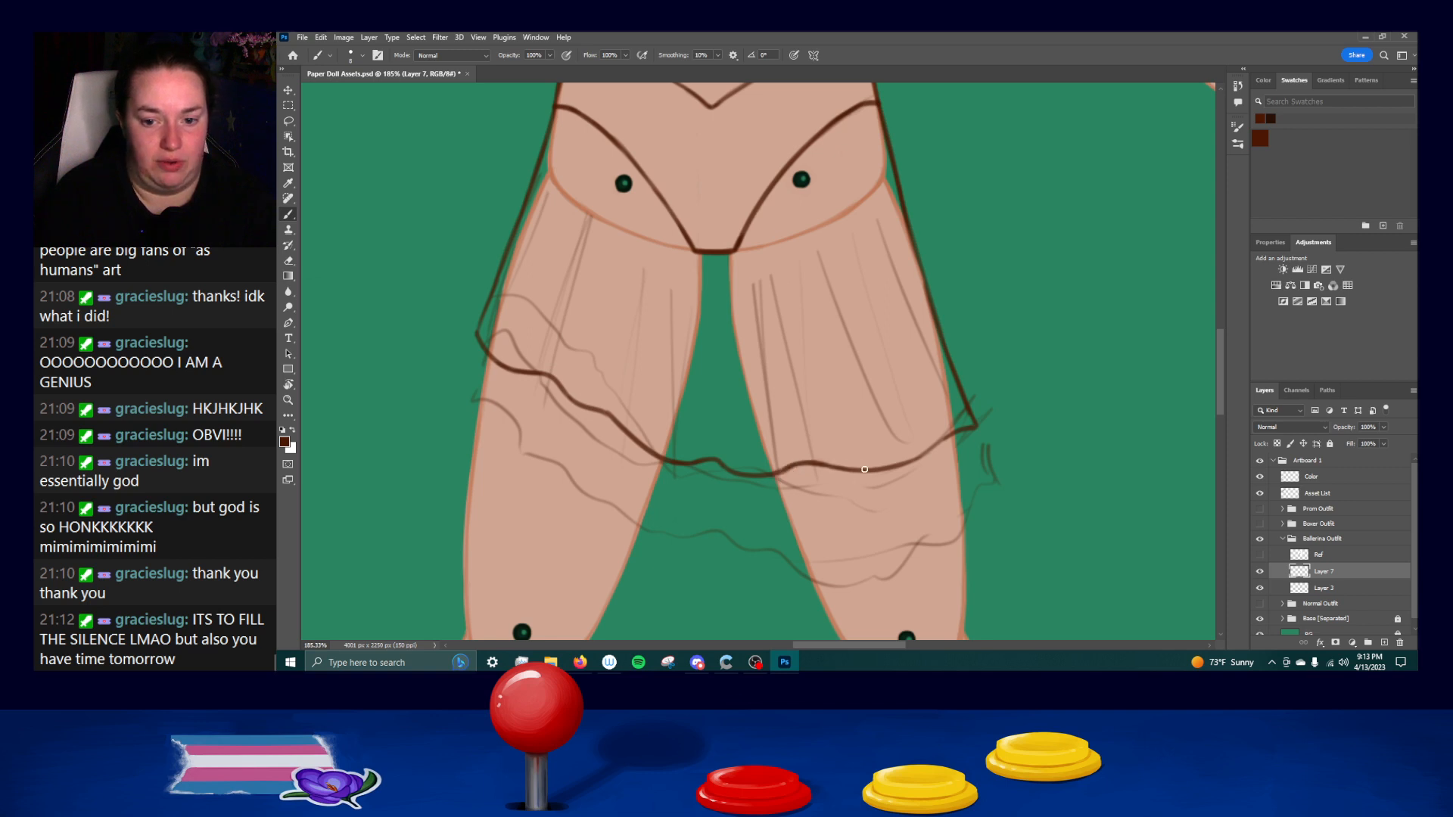
drag(898, 462, 956, 432)
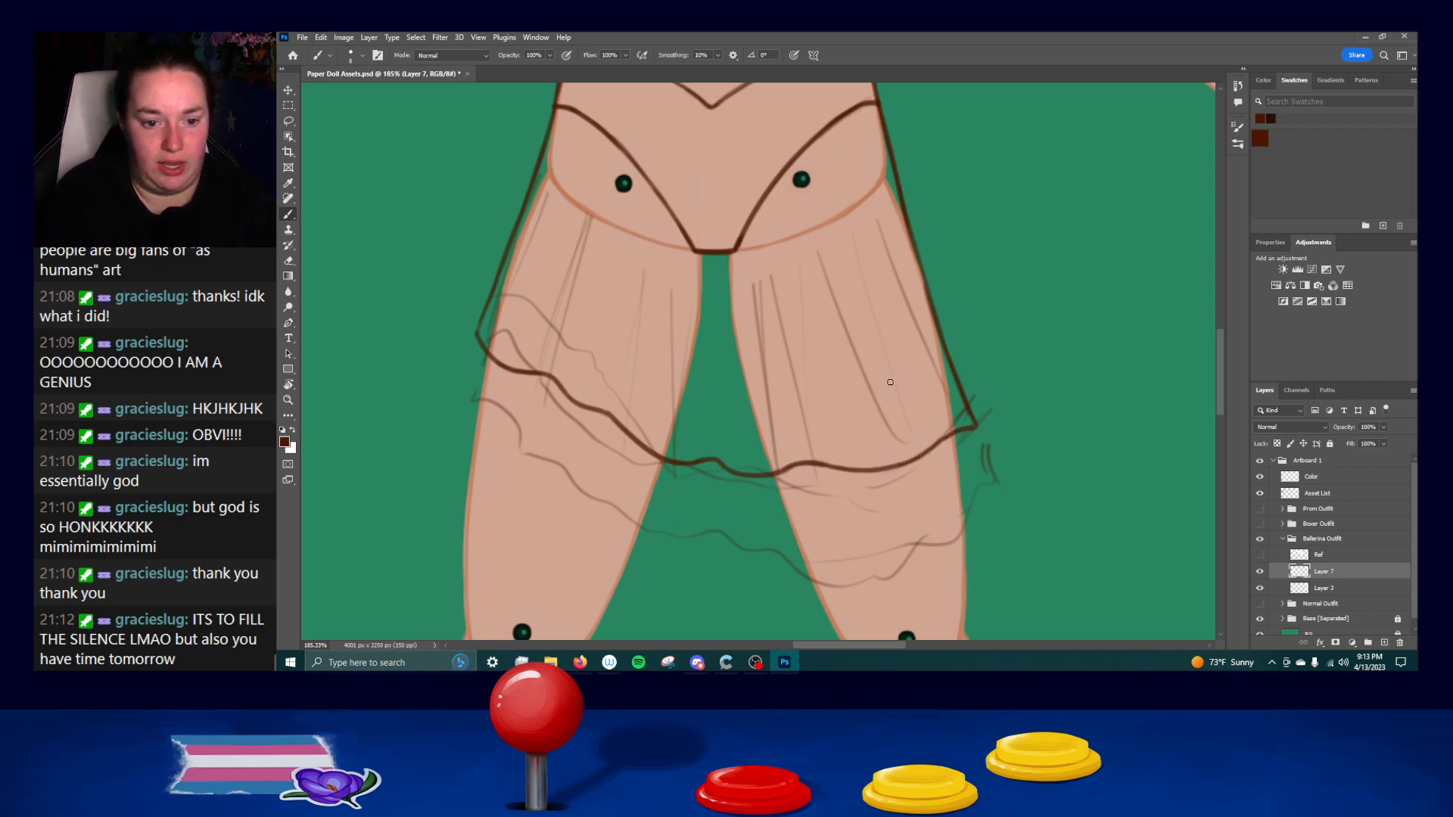
drag(698, 197, 676, 324)
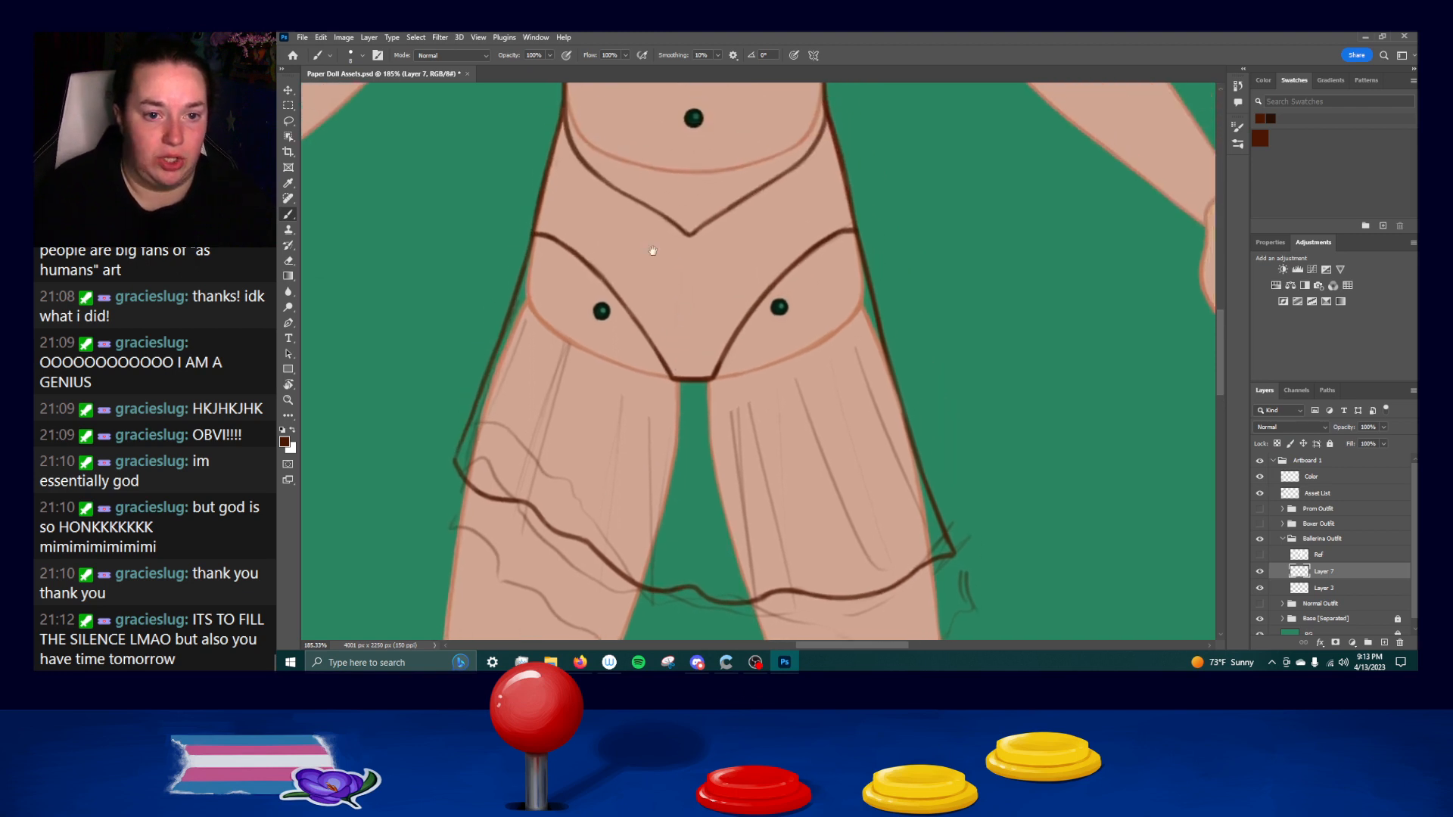
drag(579, 163, 505, 428)
key(ctrl+z)
drag(576, 167, 528, 356)
key(ctrl+z)
drag(583, 186, 507, 466)
drag(570, 215, 497, 465)
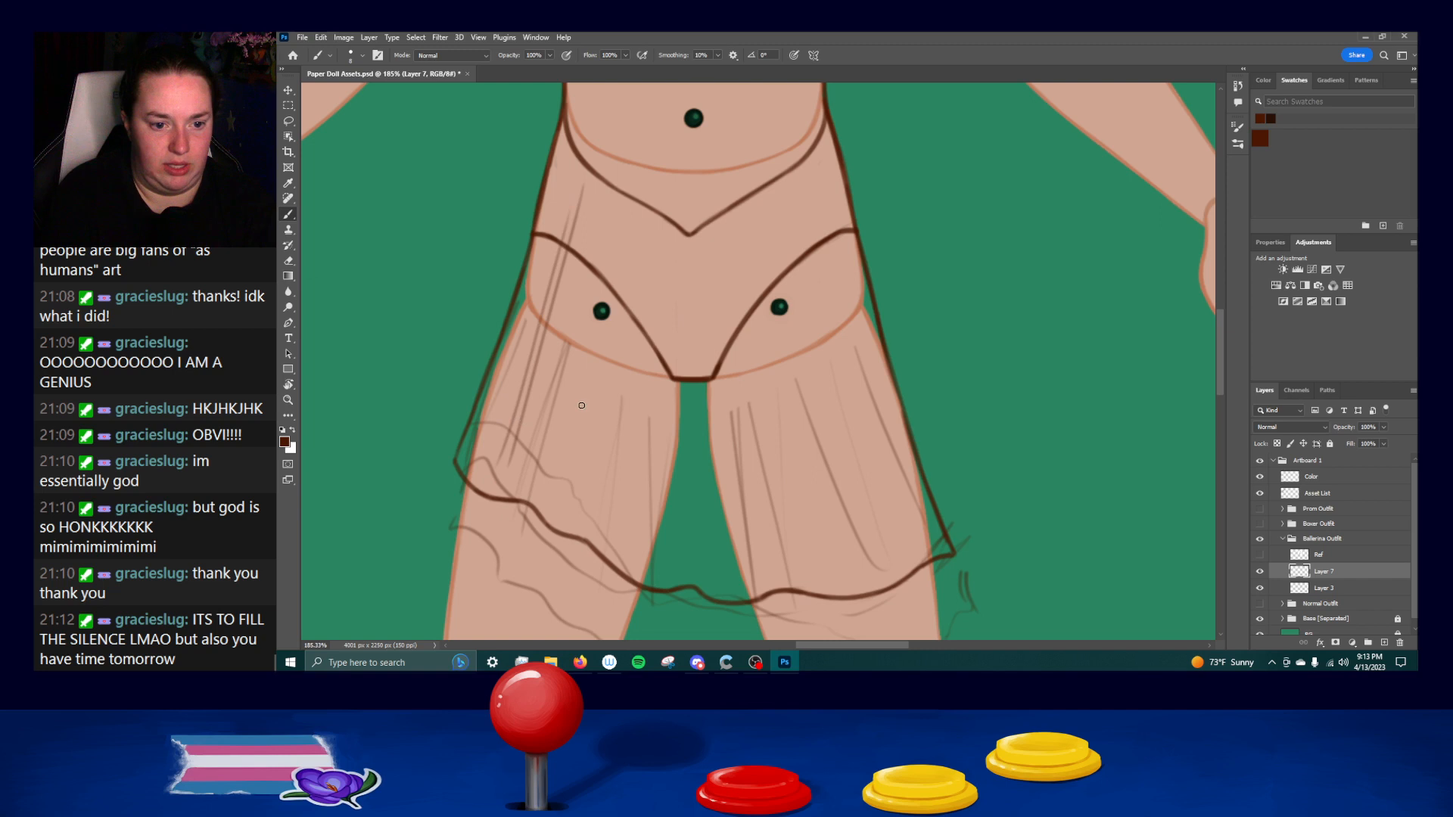
Draw long vertical pleat lines over the inner left thigh and down the center of the skirt.
mouse_move(560, 508)
mouse_down()
mouse_move(581, 457)
mouse_move(570, 534)
mouse_up()
drag(649, 574, 671, 266)
key(ctrl+z)
drag(660, 575, 680, 227)
mouse_move(669, 511)
mouse_down()
mouse_move(683, 253)
mouse_move(676, 568)
mouse_move(674, 474)
mouse_up()
key(ctrl+z)
key(ctrl+z)
mouse_move(682, 253)
mouse_down()
mouse_move(674, 551)
mouse_move(711, 270)
mouse_move(749, 591)
mouse_up()
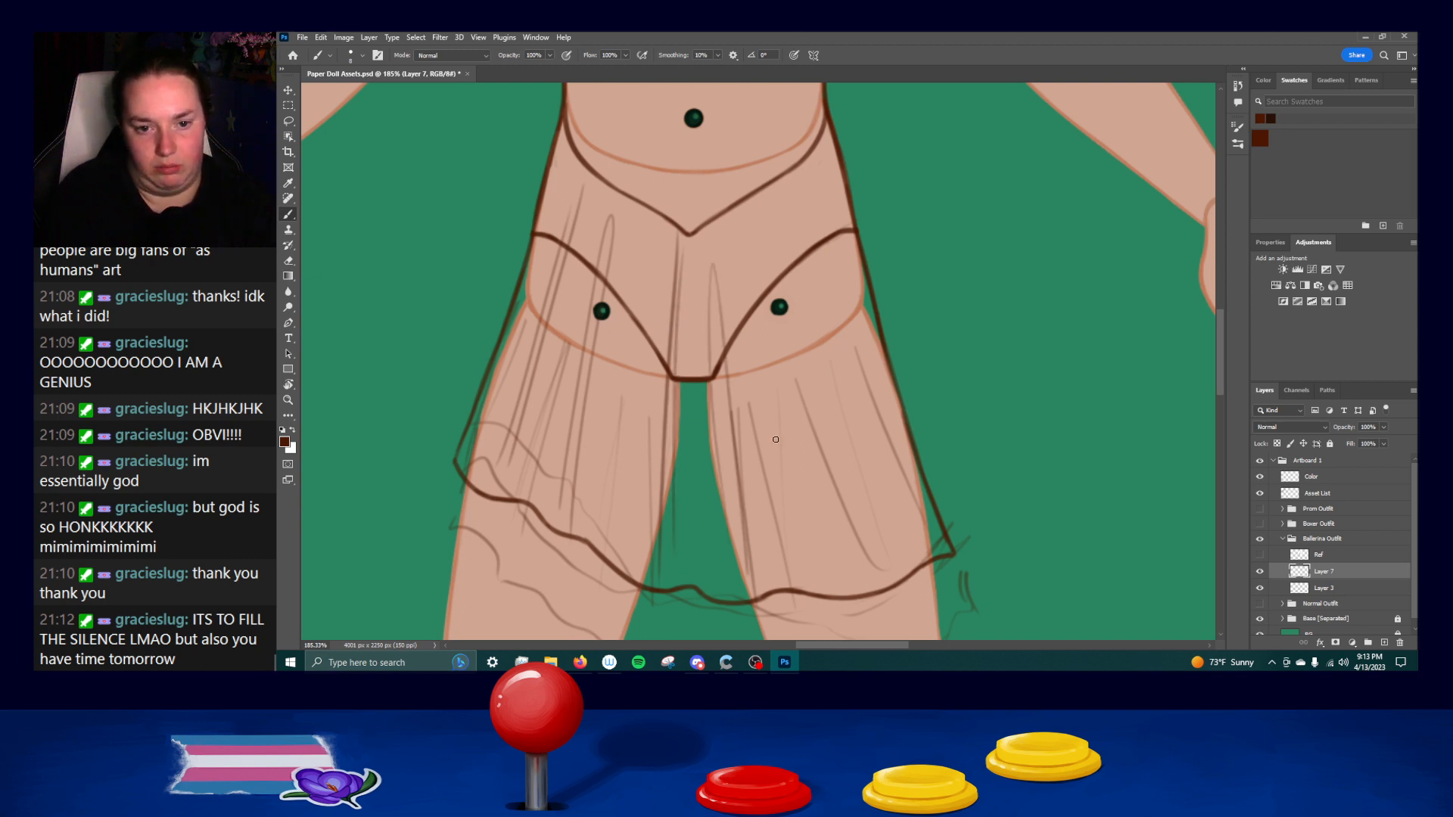
Draw long pleat lines fanning out over the right thigh, from the right hip toward the hem.
drag(750, 233, 810, 552)
drag(767, 297, 825, 553)
key(ctrl+z)
drag(756, 209, 831, 553)
drag(802, 182, 908, 538)
drag(824, 263, 917, 531)
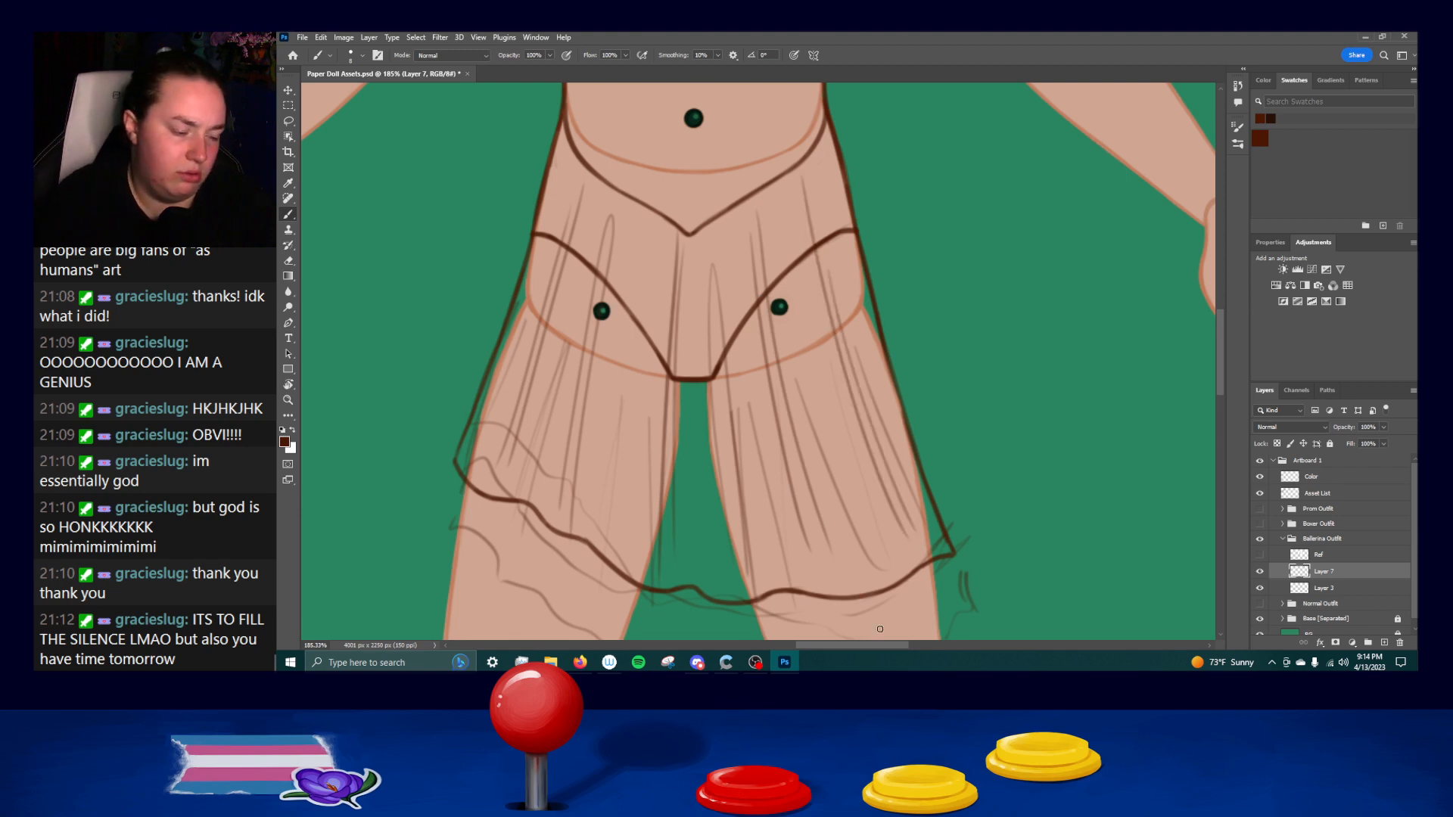
Try to draw the skirt's back hem as a wavy line across both thighs between the two hem corners.
drag(929, 490, 944, 376)
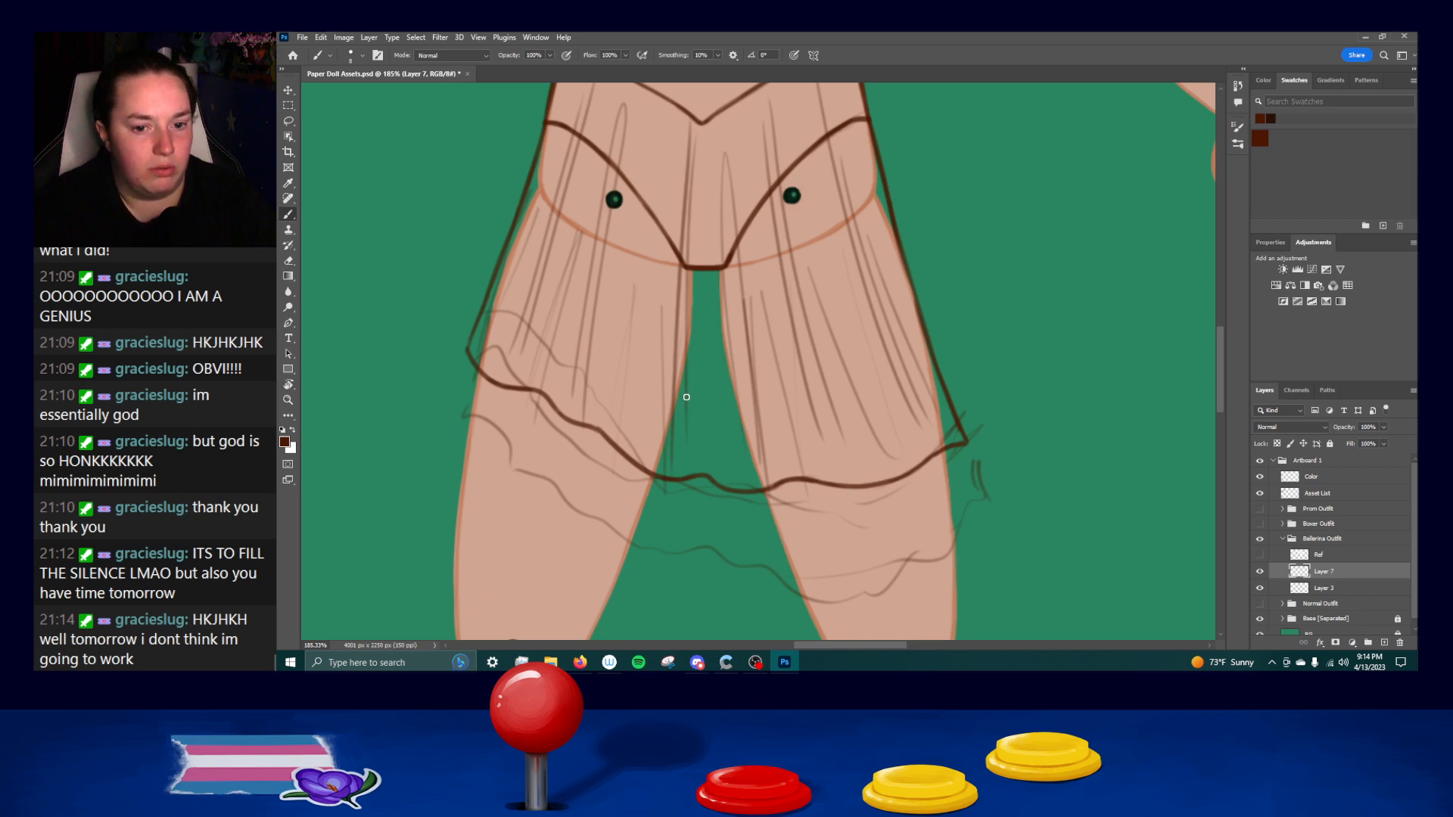
drag(476, 346, 594, 348)
key(ctrl+z)
mouse_move(473, 346)
mouse_down()
mouse_move(687, 378)
mouse_move(772, 407)
mouse_move(856, 398)
mouse_move(965, 441)
mouse_up()
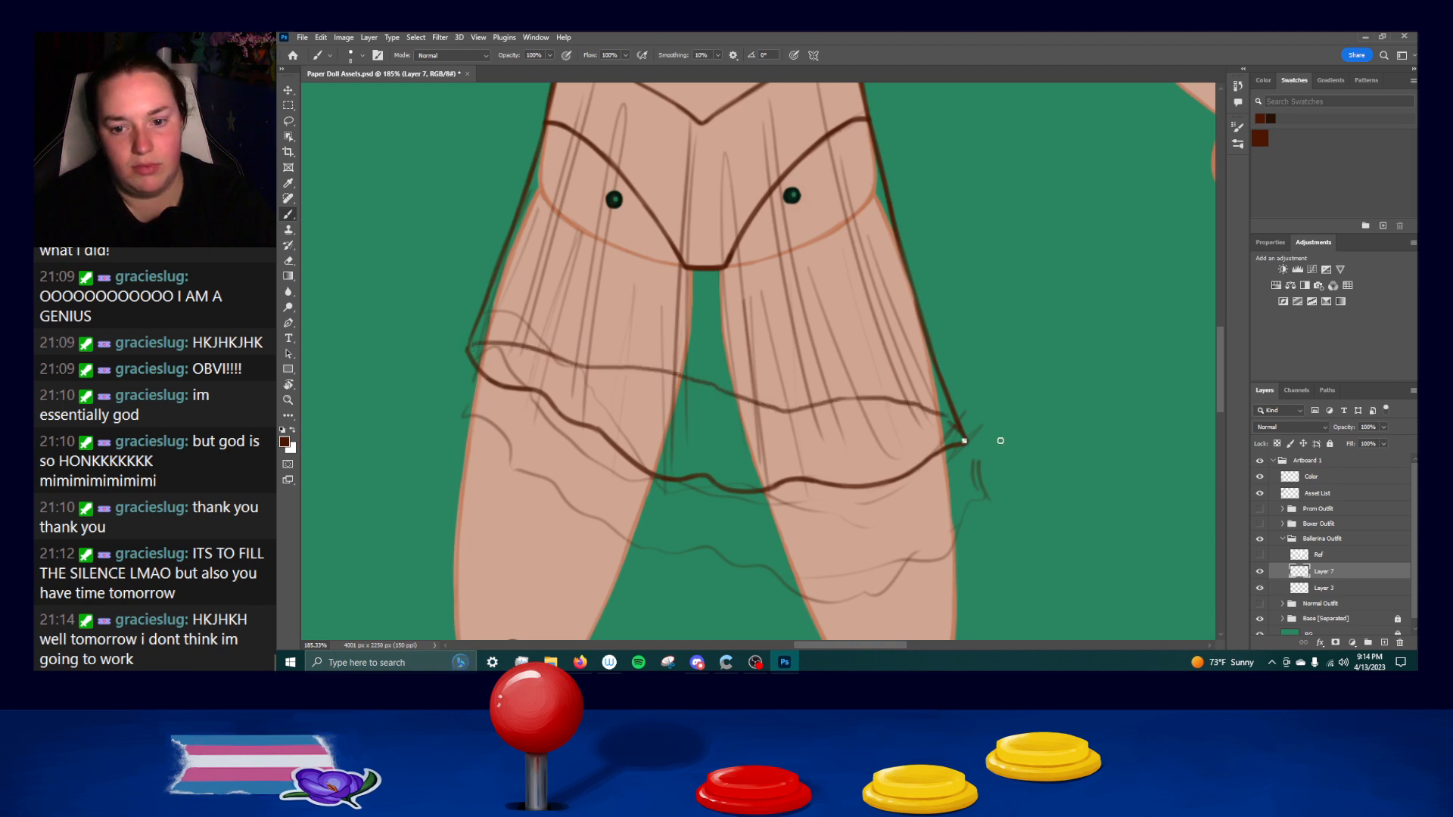
key(ctrl+z)
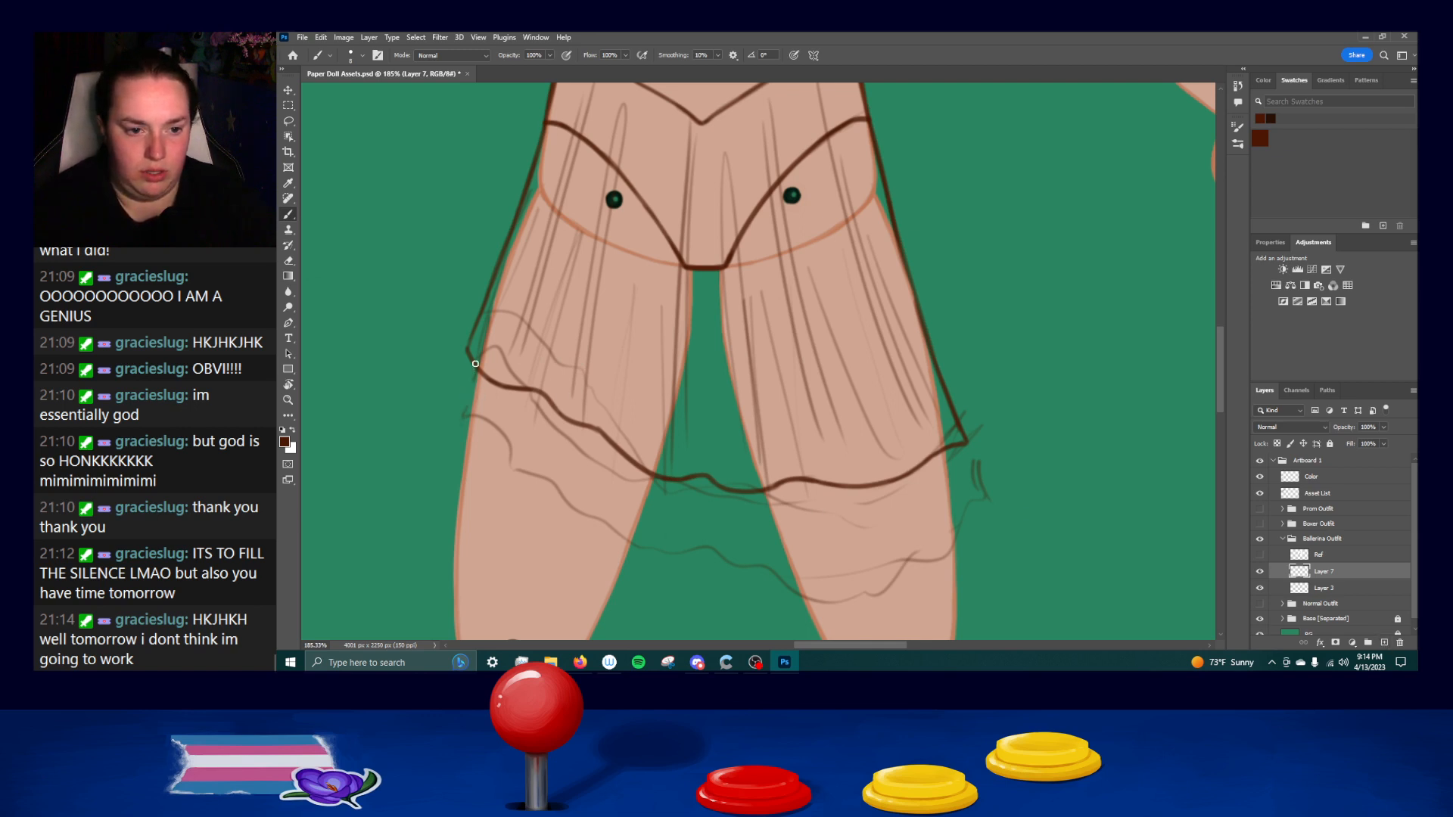
Draw a second skirt tier below the first hem, with short left and right side edges and a wavy lower hem.
mouse_move(471, 361)
mouse_down()
mouse_move(452, 415)
mouse_move(544, 491)
mouse_up()
key(ctrl+z)
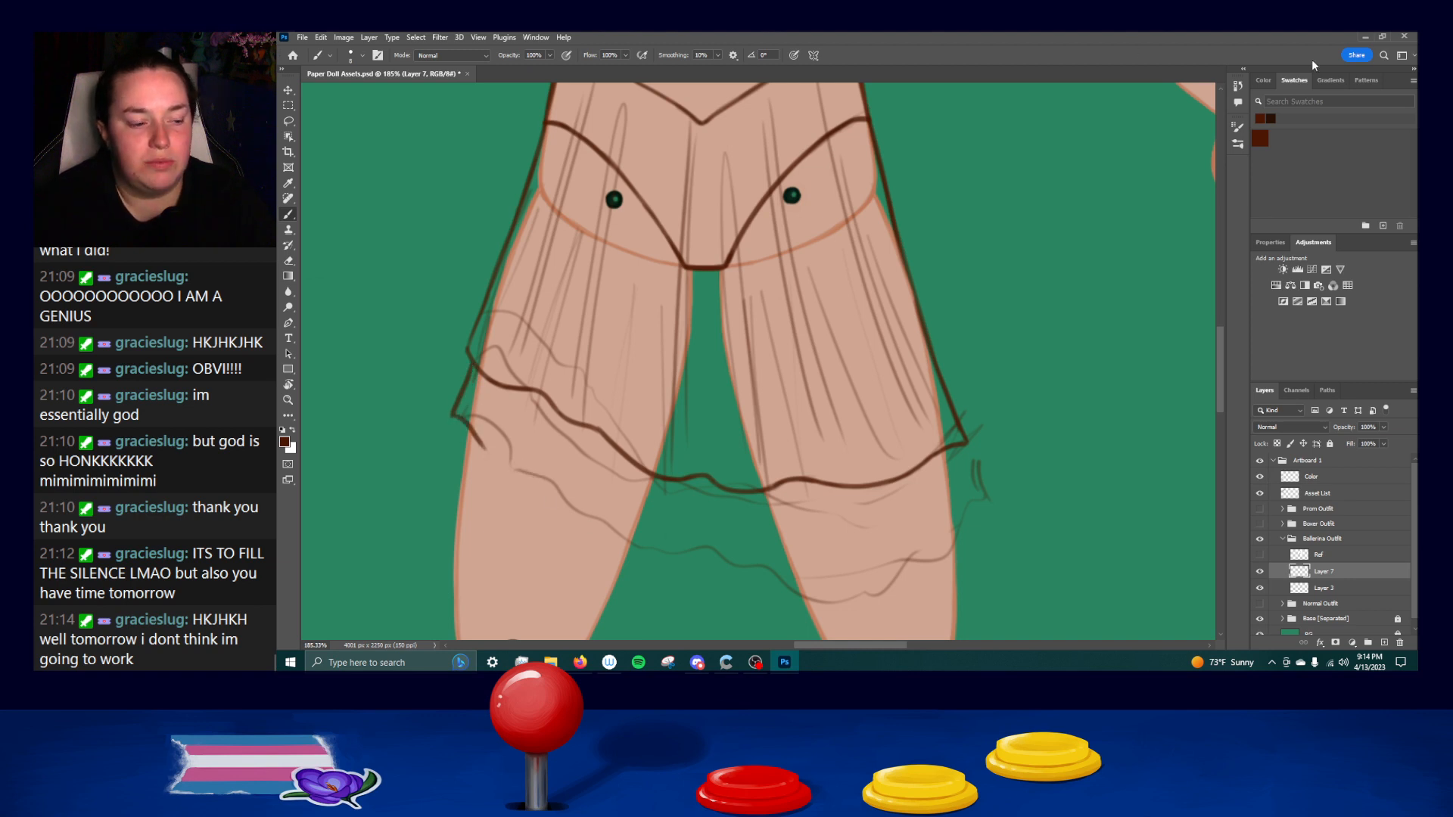
key(ctrl+z)
drag(474, 367, 456, 420)
key(ctrl+z)
mouse_move(475, 367)
mouse_down()
mouse_move(453, 428)
mouse_move(550, 488)
mouse_move(804, 571)
mouse_move(928, 567)
mouse_move(860, 564)
mouse_move(957, 532)
mouse_up()
key(ctrl+z)
mouse_move(958, 450)
mouse_down()
mouse_move(986, 523)
mouse_move(968, 529)
mouse_up()
key(ctrl+z)
key(ctrl+z)
key(ctrl+z)
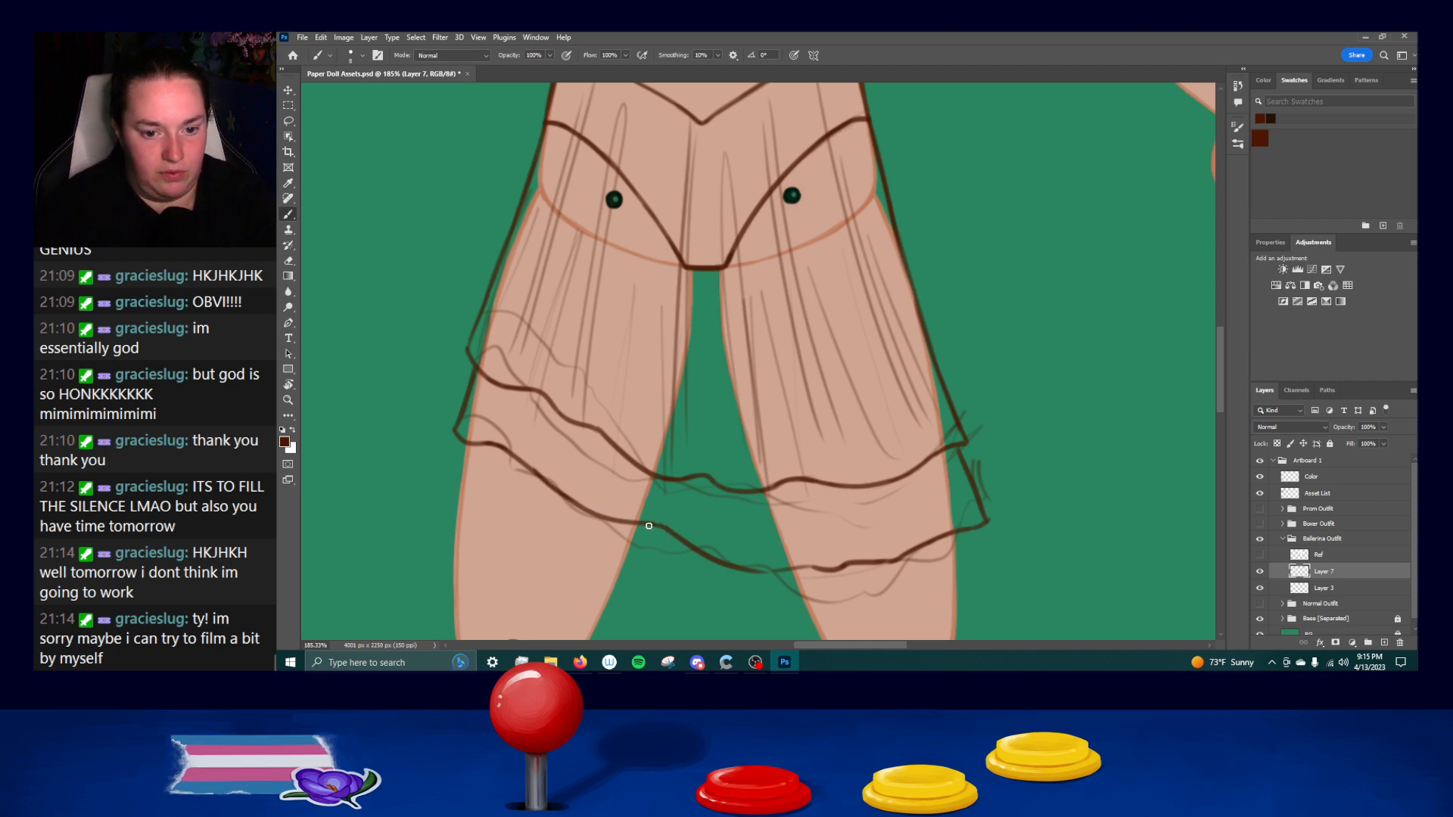
Refine the lower tier's hem between the thighs and at its left corner into a smooth, continuous line.
drag(757, 570, 817, 568)
key(ctrl+z)
key(ctrl+z)
key(ctrl+z)
key(ctrl+z)
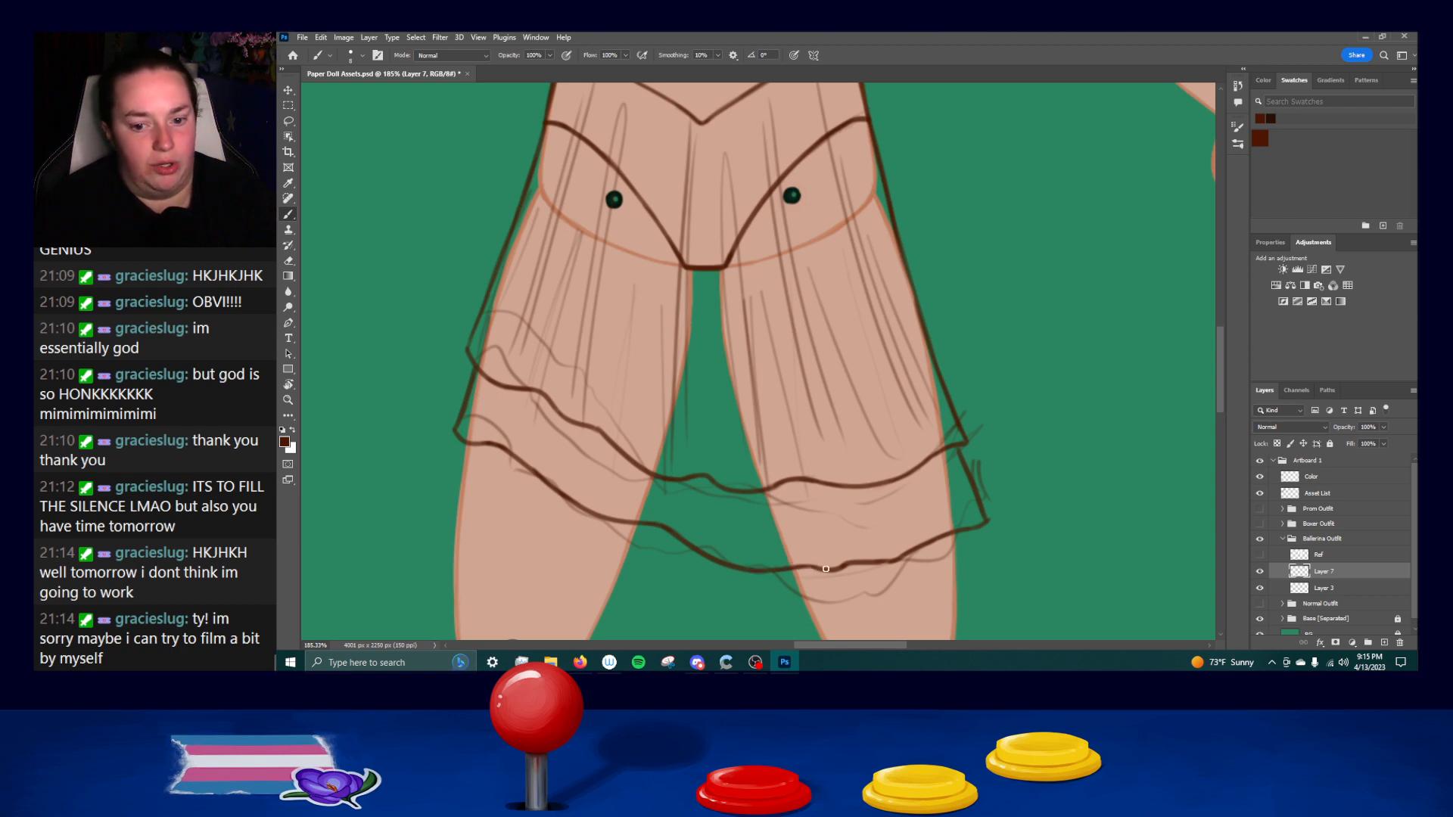
drag(457, 432, 491, 440)
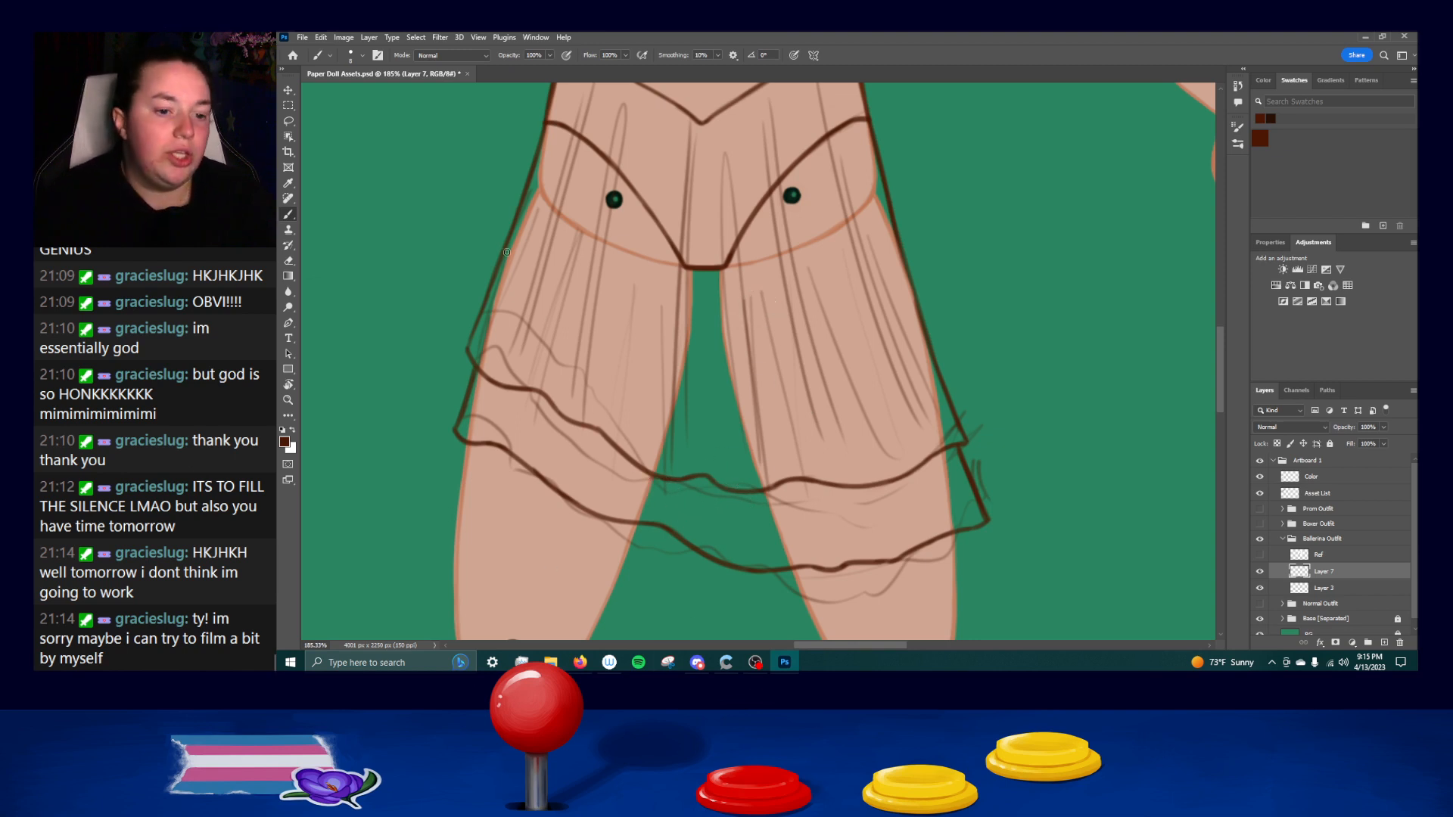
Reinforce the upper tier's left and right side edges from the hips down to the hem corners.
drag(543, 147, 479, 343)
key(ctrl+z)
drag(540, 154, 483, 324)
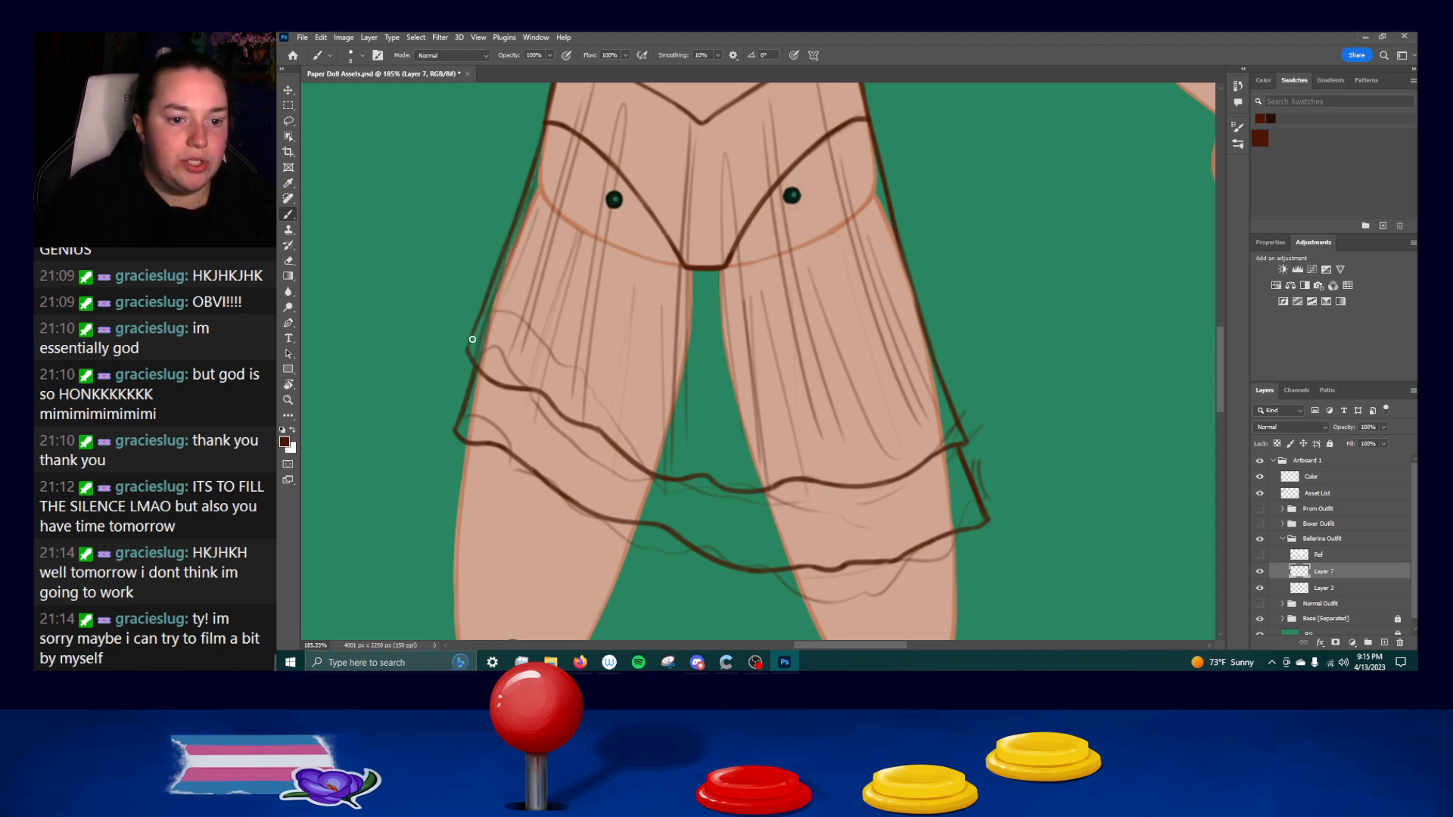
drag(922, 321, 967, 463)
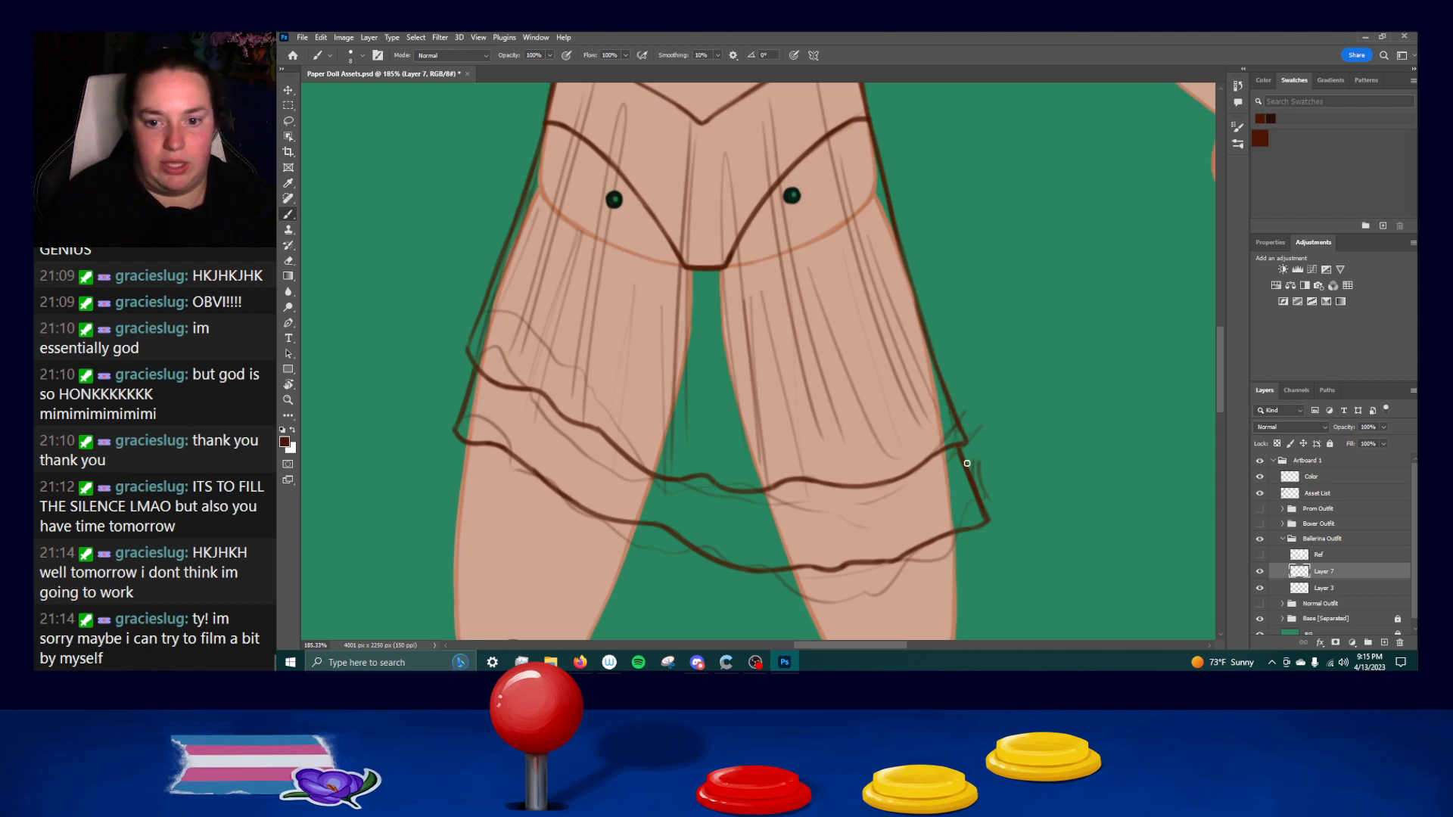
drag(929, 361, 961, 445)
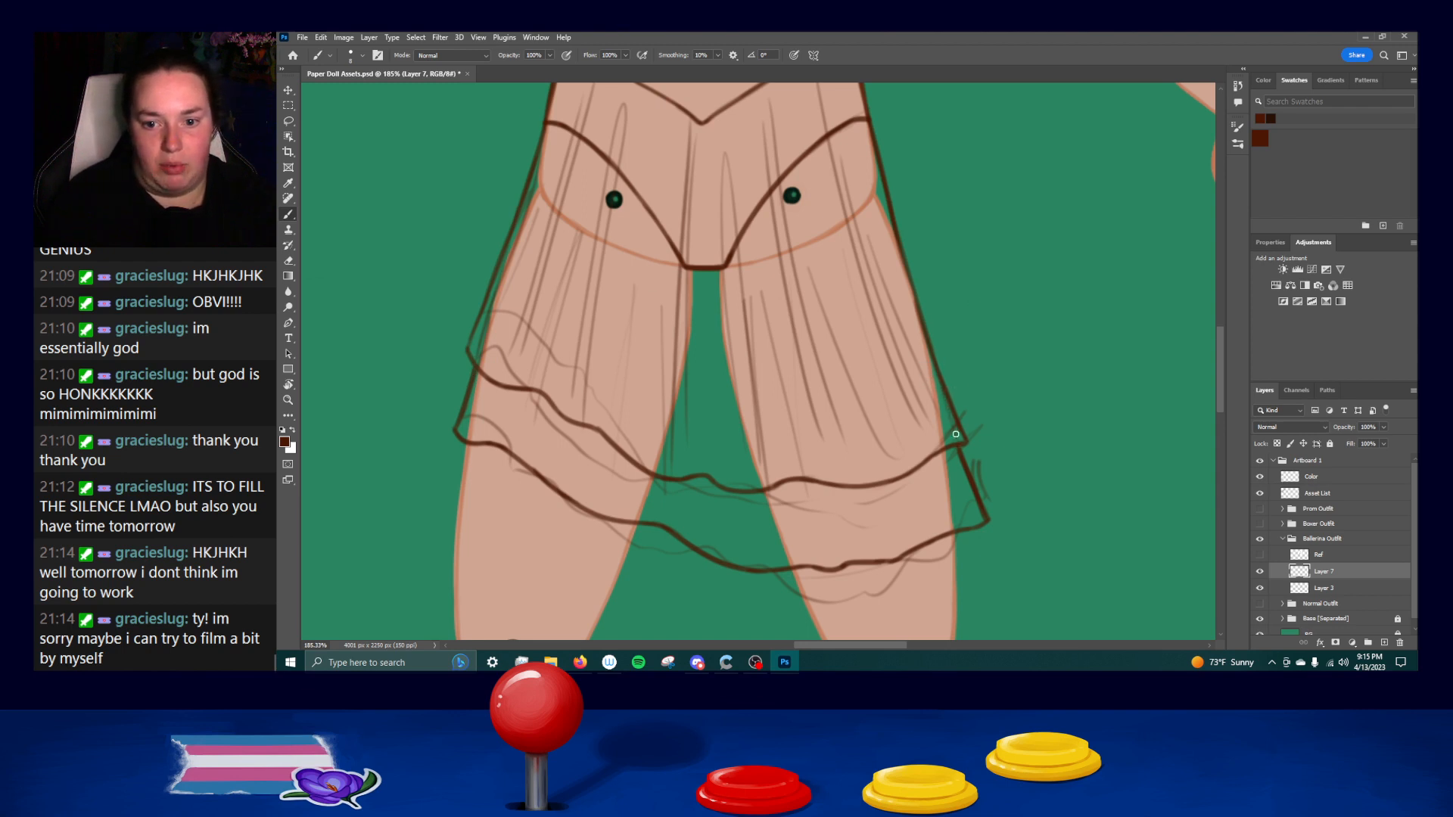
drag(938, 388, 969, 463)
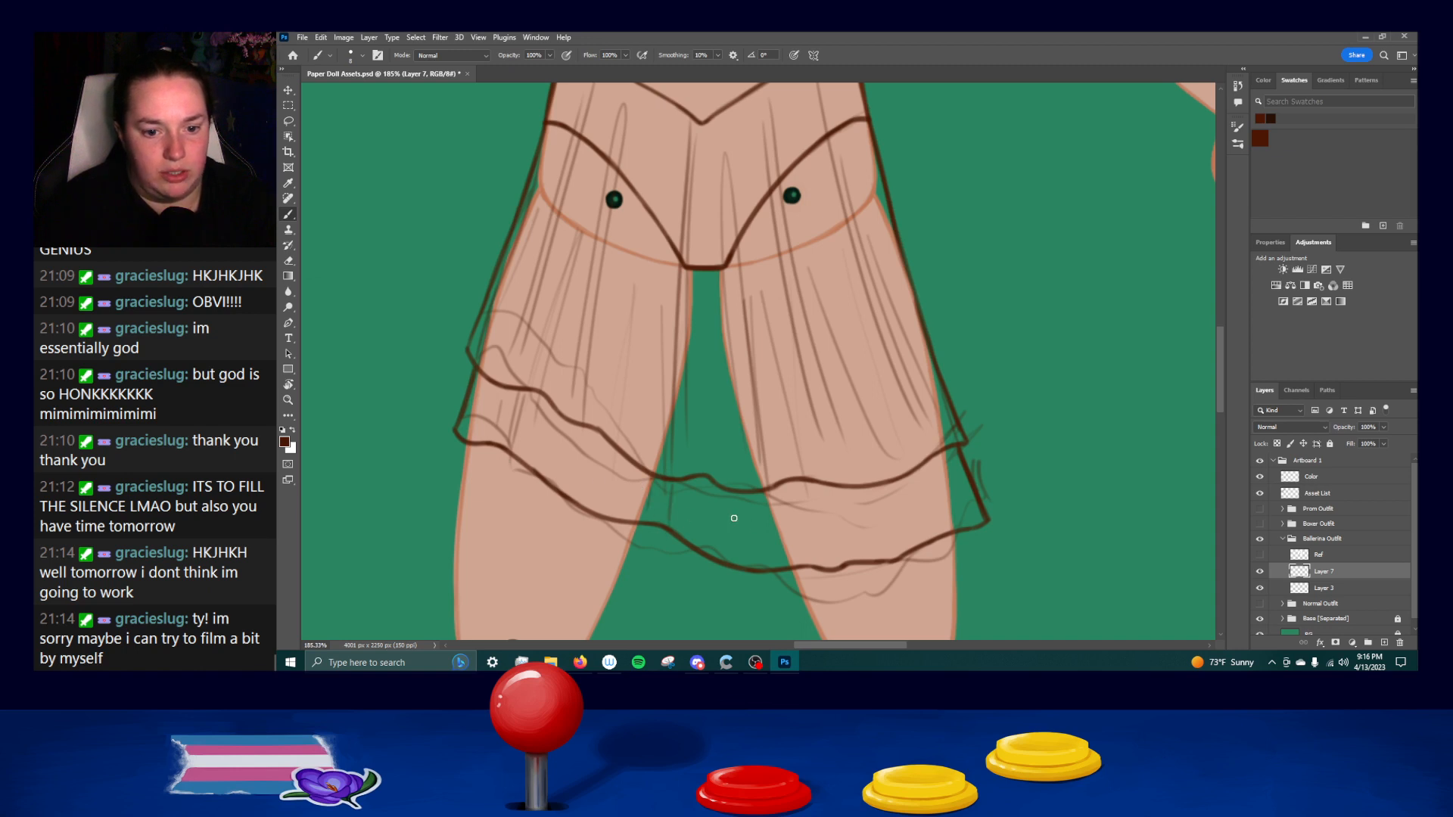
Try short vertical pleat lines on the lower tier over the right thigh.
mouse_move(803, 552)
mouse_down()
mouse_move(806, 517)
mouse_move(798, 568)
mouse_move(894, 539)
mouse_move(856, 518)
mouse_move(842, 485)
mouse_move(843, 558)
mouse_up()
key(ctrl+z)
mouse_move(847, 488)
mouse_down()
mouse_move(848, 550)
mouse_move(888, 533)
mouse_up()
key(ctrl+z)
key(ctrl+z)
drag(848, 488, 856, 543)
drag(876, 489, 884, 554)
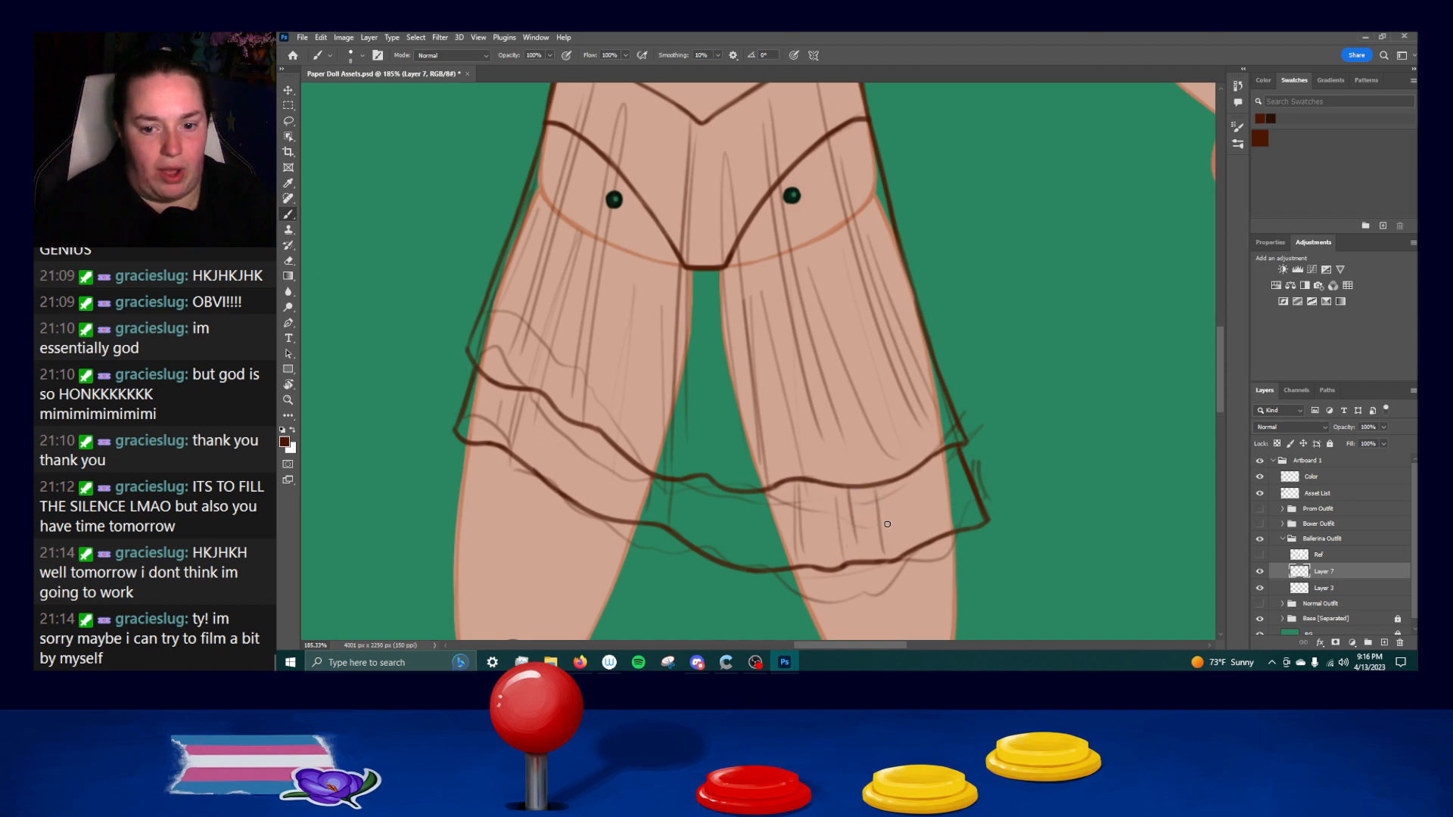
key(ctrl+z)
drag(884, 501, 889, 541)
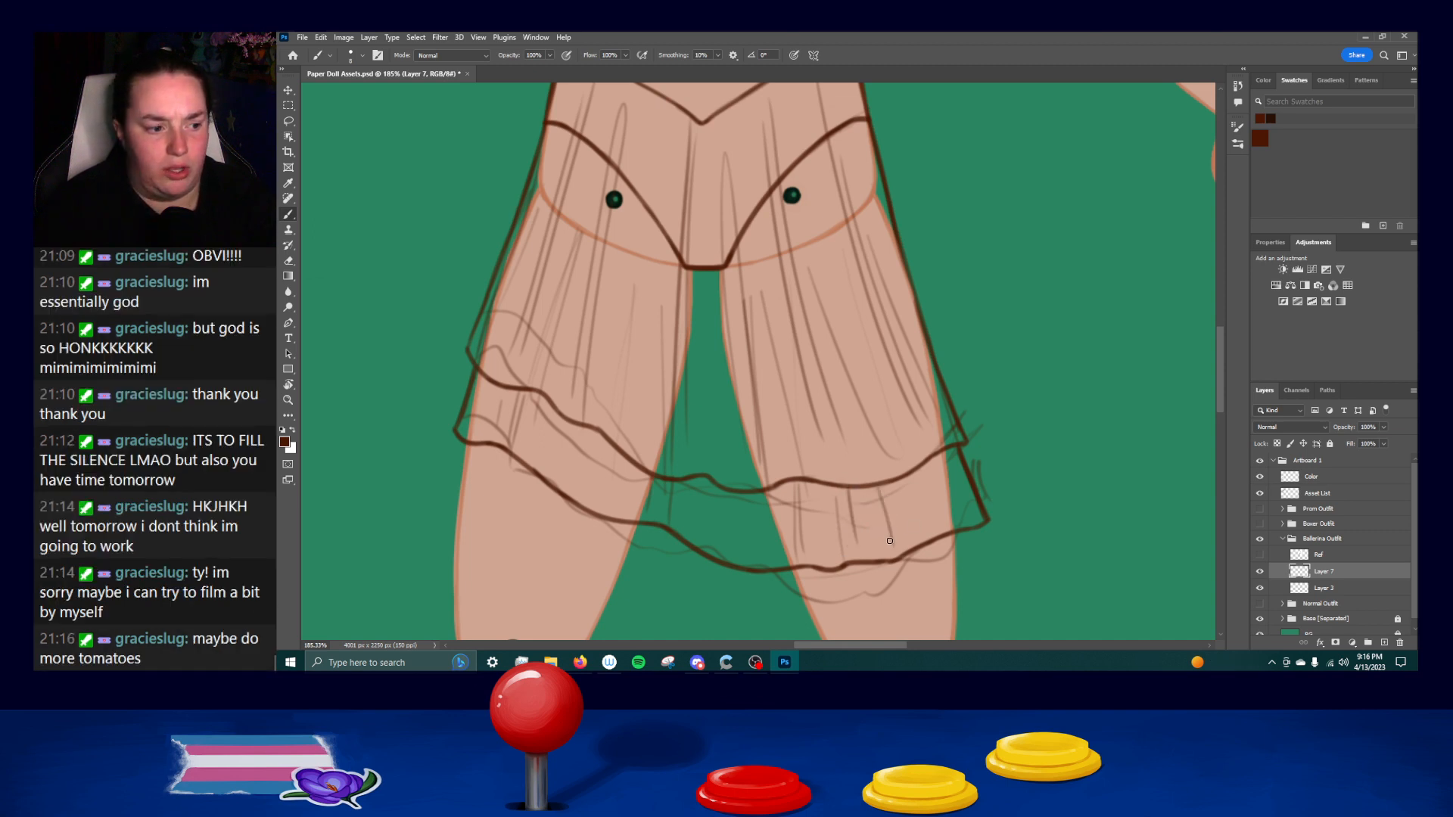
key(ctrl+z)
drag(878, 486, 888, 549)
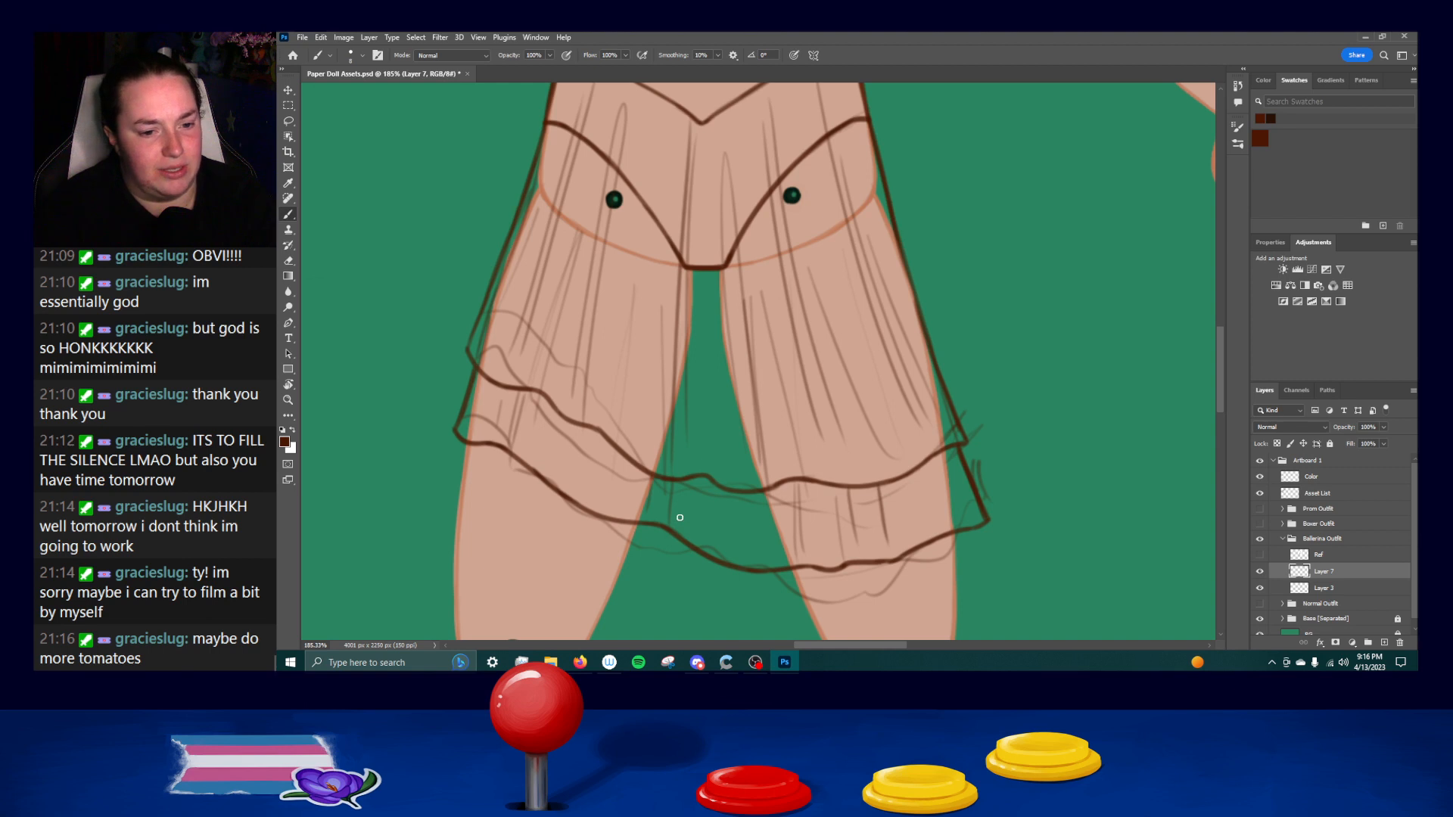
Redraw the lower tier's short pleat lines over the right thigh, slanting them outward toward the right hem corner.
drag(970, 528, 986, 524)
drag(920, 314, 934, 501)
drag(937, 390, 933, 263)
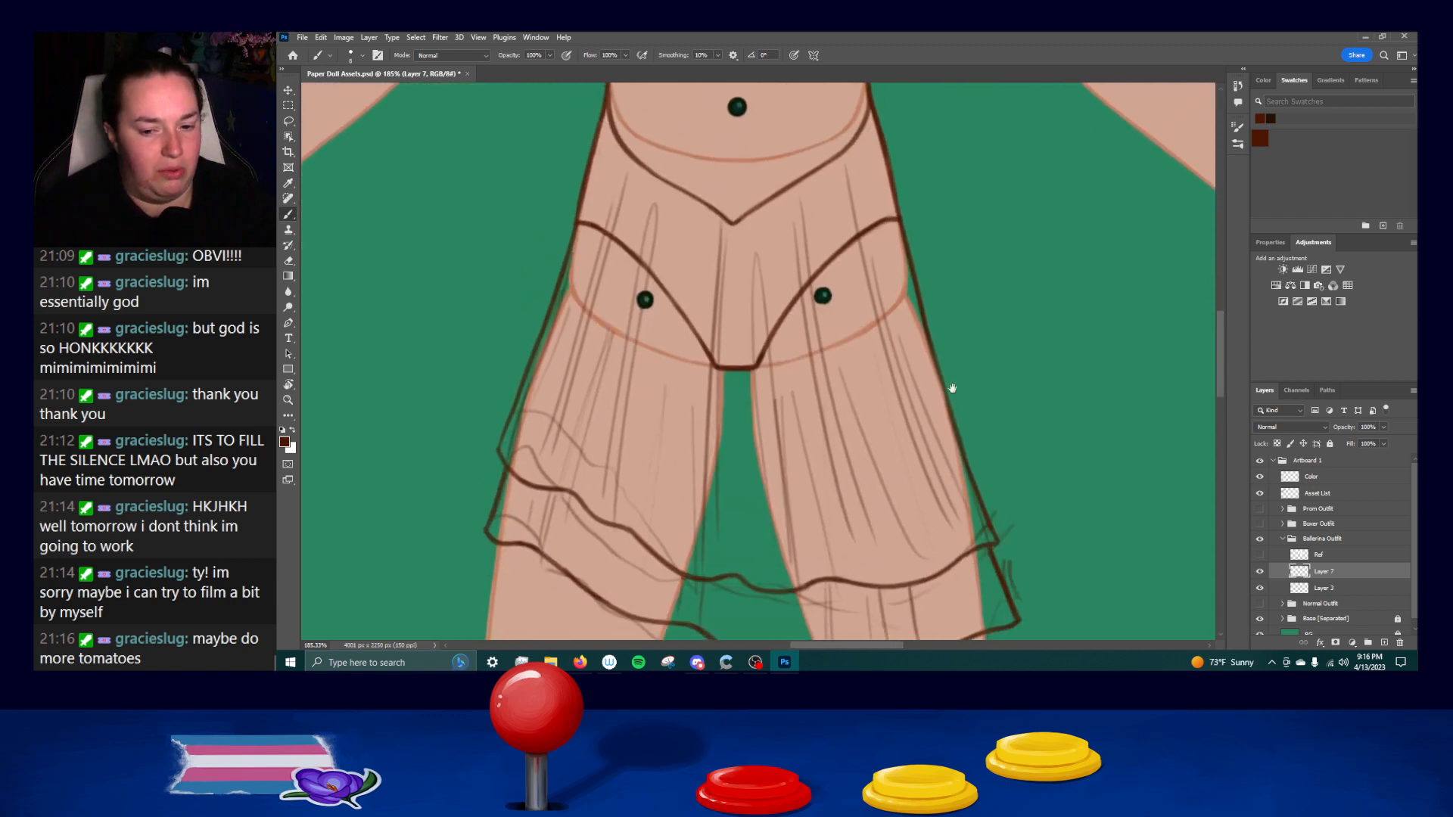
drag(1030, 426, 1006, 297)
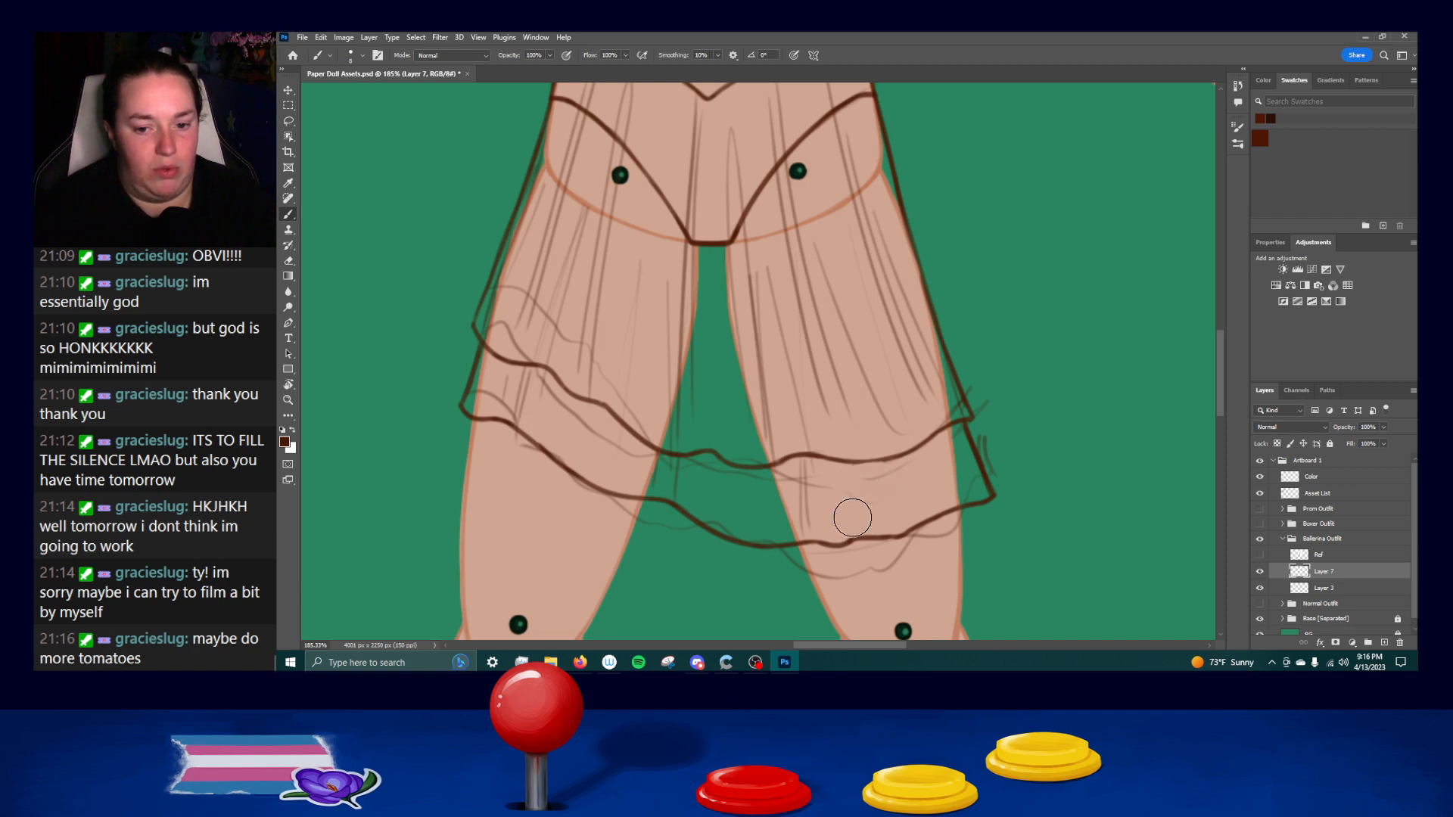
drag(848, 467, 870, 530)
key(ctrl+z)
key(ctrl+z)
drag(850, 467, 882, 532)
key(ctrl+z)
drag(871, 464, 887, 524)
key(ctrl+z)
drag(871, 466, 883, 506)
drag(923, 449, 945, 502)
key(ctrl+z)
drag(920, 452, 943, 502)
key(ctrl+z)
drag(920, 452, 941, 508)
key(ctrl+z)
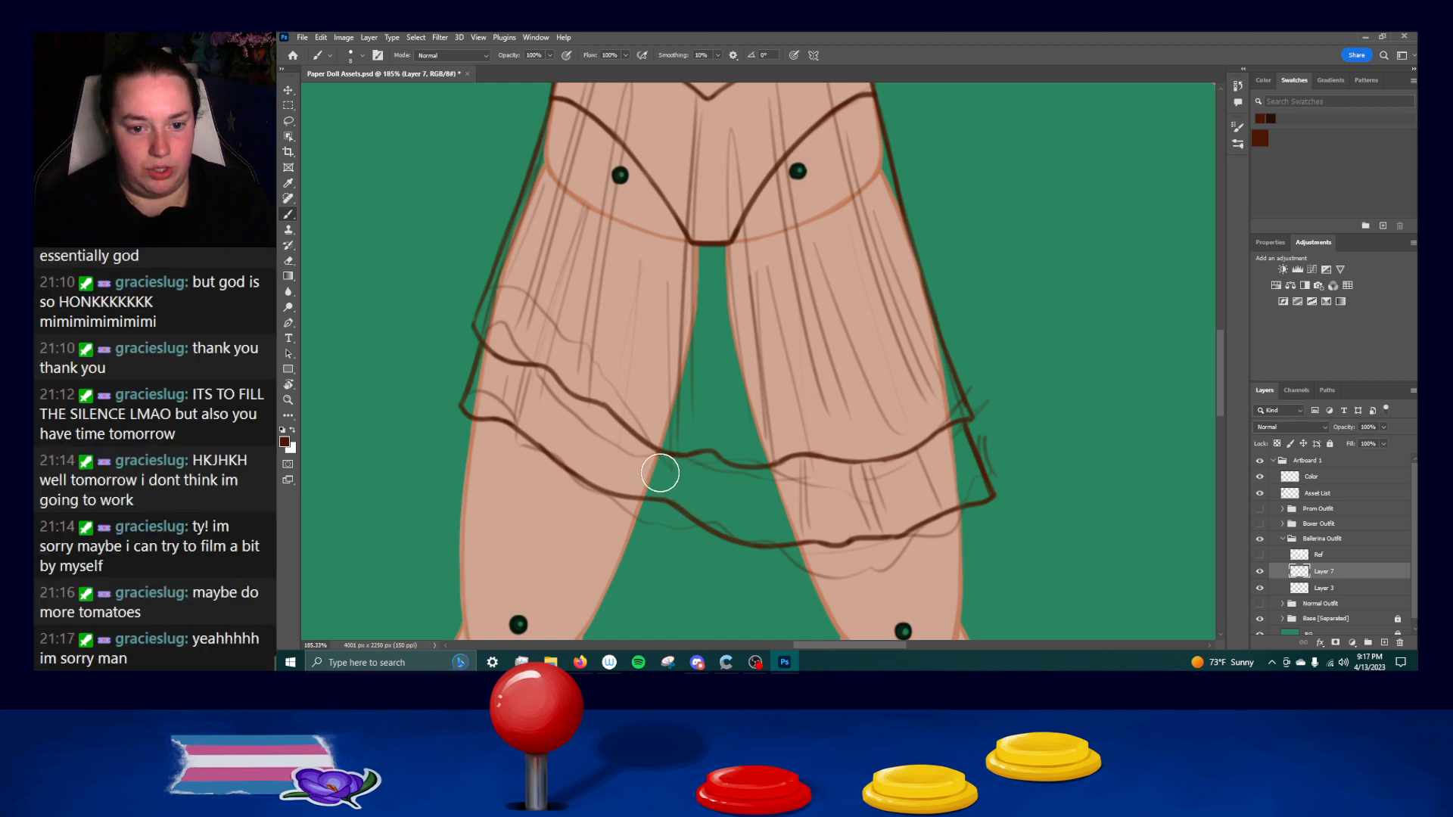
Draw short pleat lines on the lower tier in the gap between the thighs and beside the inner left thigh.
mouse_move(664, 457)
mouse_down()
mouse_move(663, 506)
mouse_move(670, 455)
mouse_move(668, 494)
mouse_move(690, 467)
mouse_move(697, 504)
mouse_move(699, 455)
mouse_move(701, 516)
mouse_up()
drag(670, 454, 668, 495)
key(ctrl+z)
key(ctrl+z)
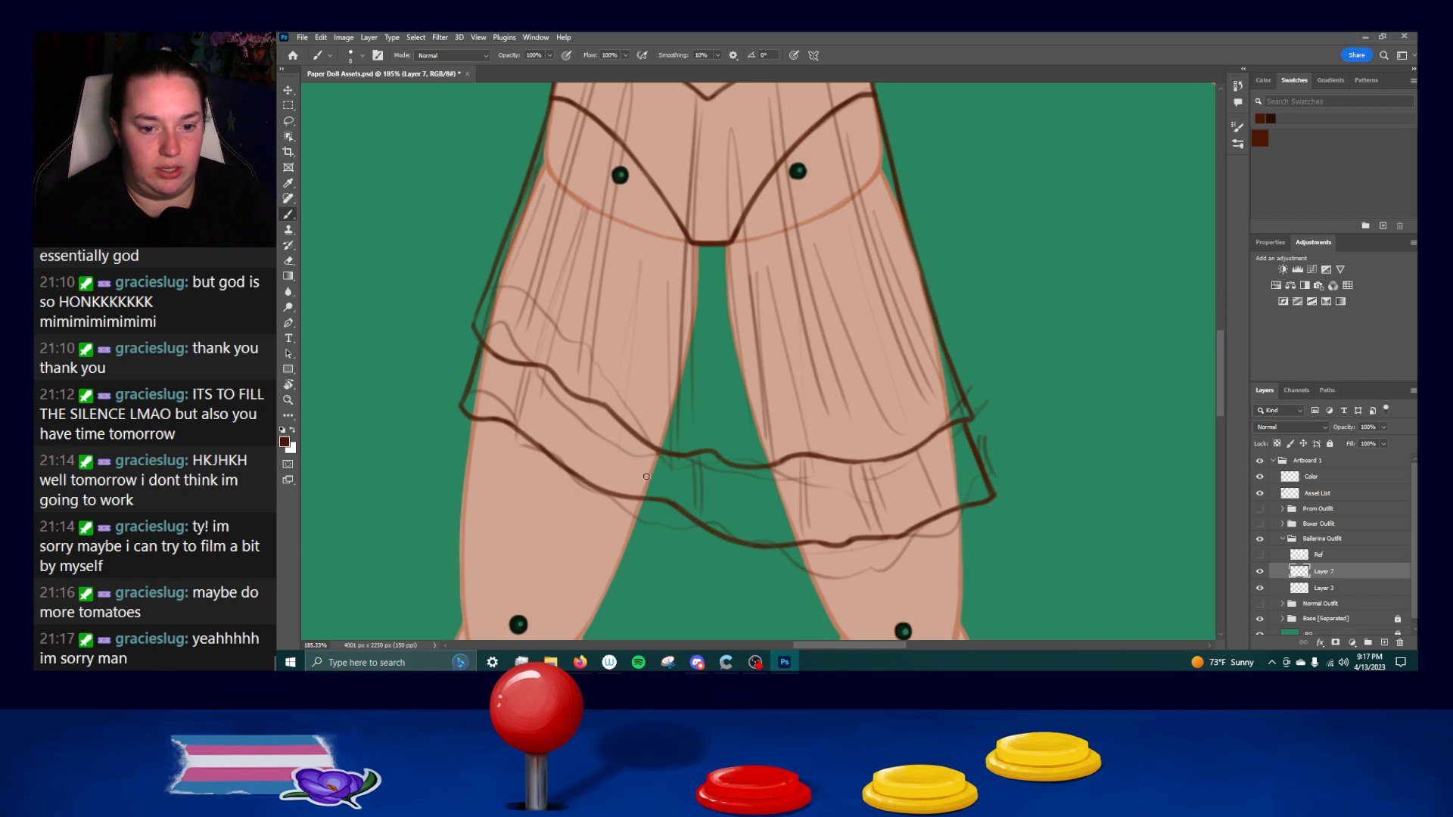
drag(666, 457, 656, 509)
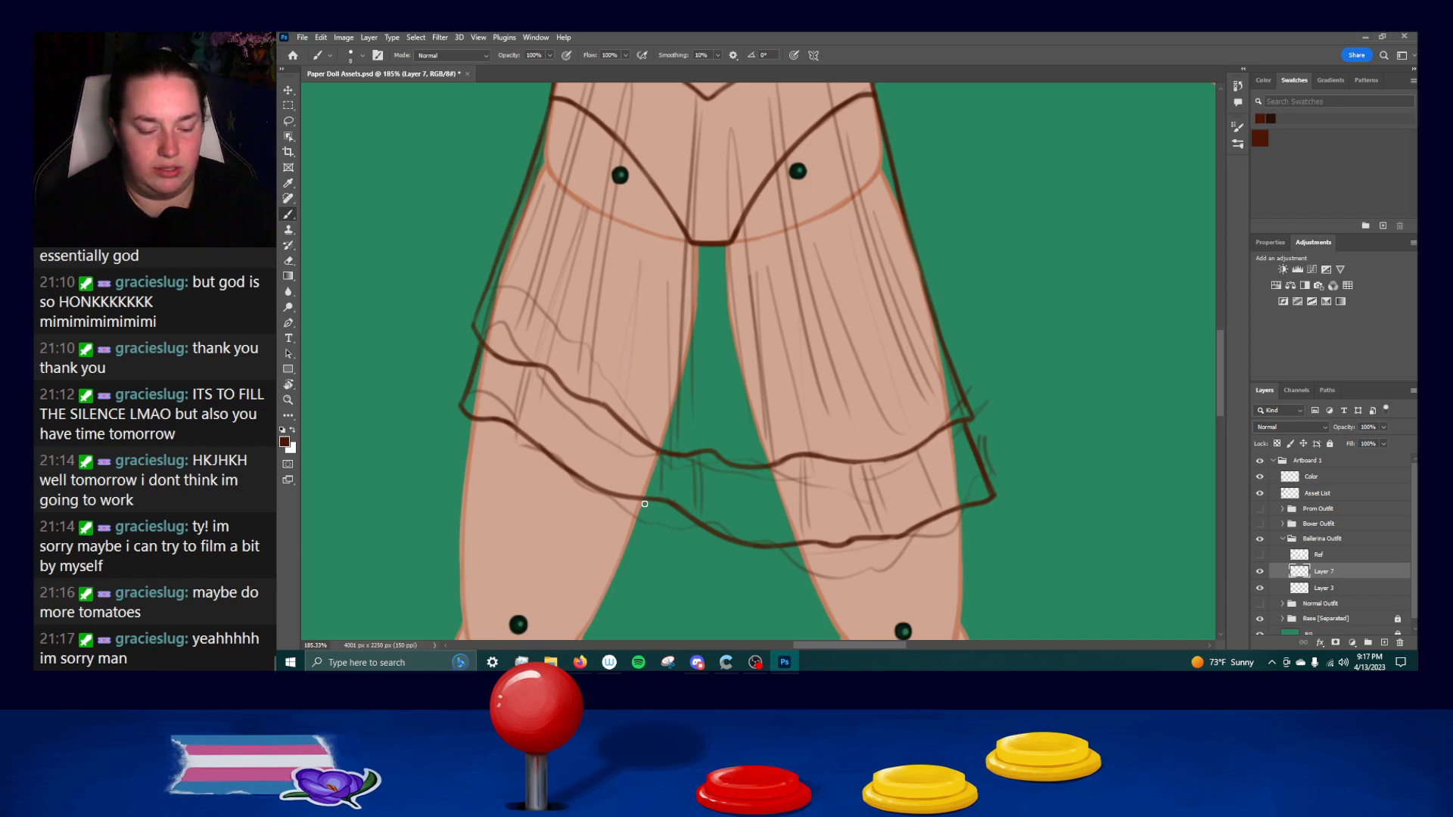
Try to draw the right bust cup's upper edge on the skirt's layer, then undo the strokes.
drag(772, 419, 765, 549)
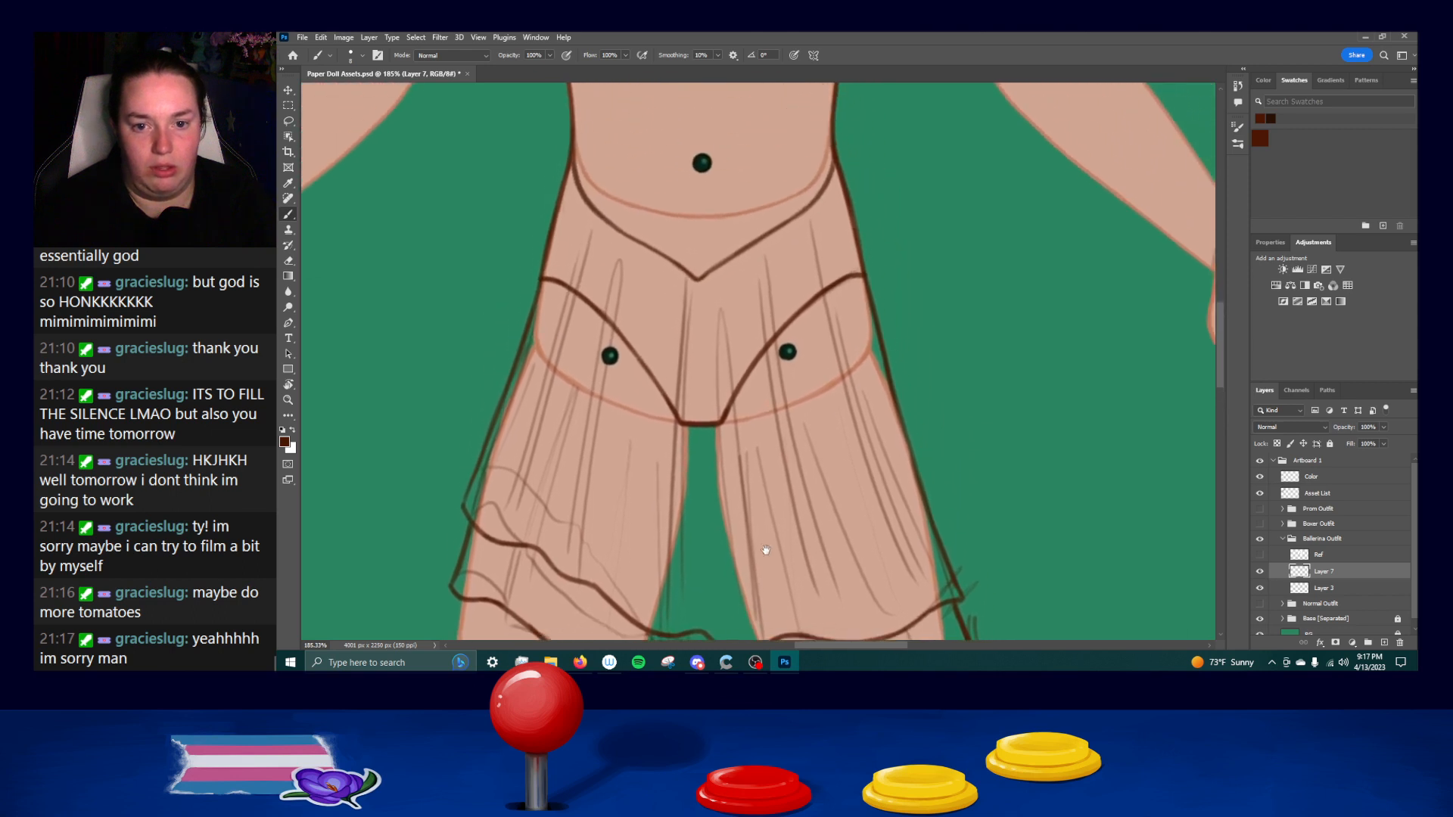
drag(825, 375, 807, 503)
drag(793, 404, 818, 531)
mouse_move(709, 367)
mouse_down()
mouse_move(762, 313)
mouse_move(743, 330)
mouse_move(807, 288)
mouse_up()
key(ctrl+z)
key(ctrl+z)
drag(741, 337, 813, 291)
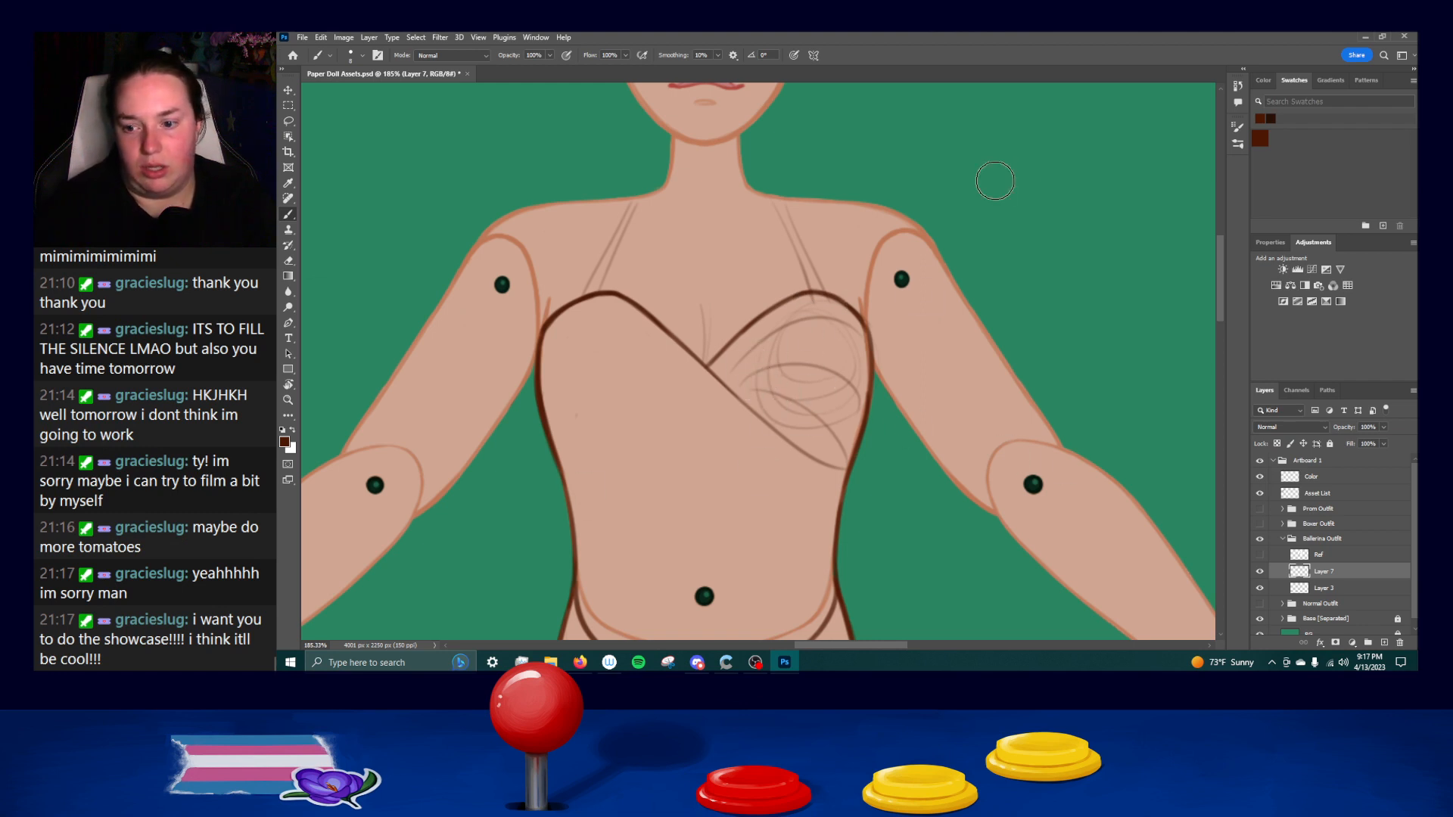
key(ctrl+z)
key(ctrl+z)
key(ctrl+z)
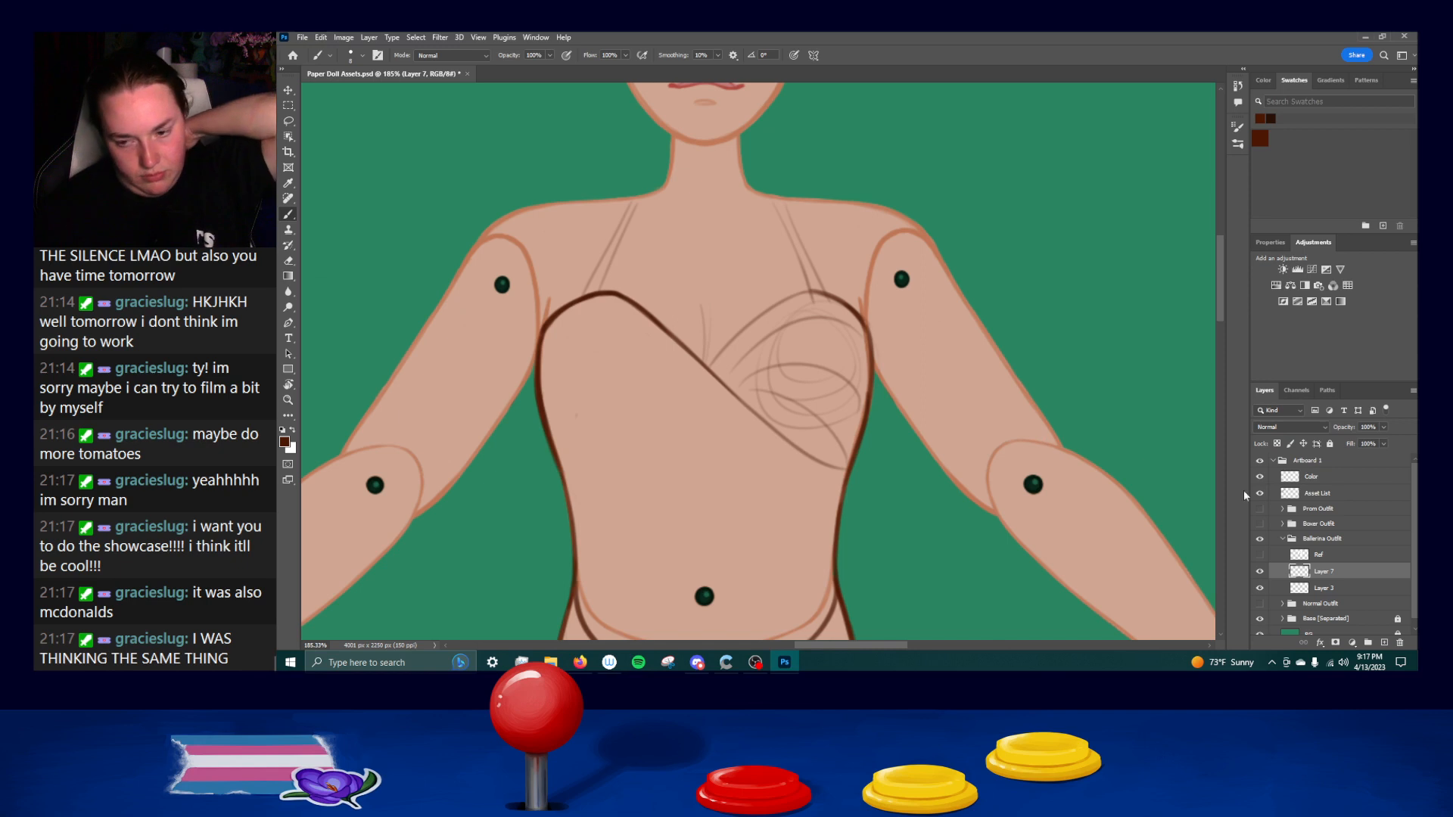
Identify the leotard line art layer by toggling its visibility, and make it the active layer.
click(1260, 589)
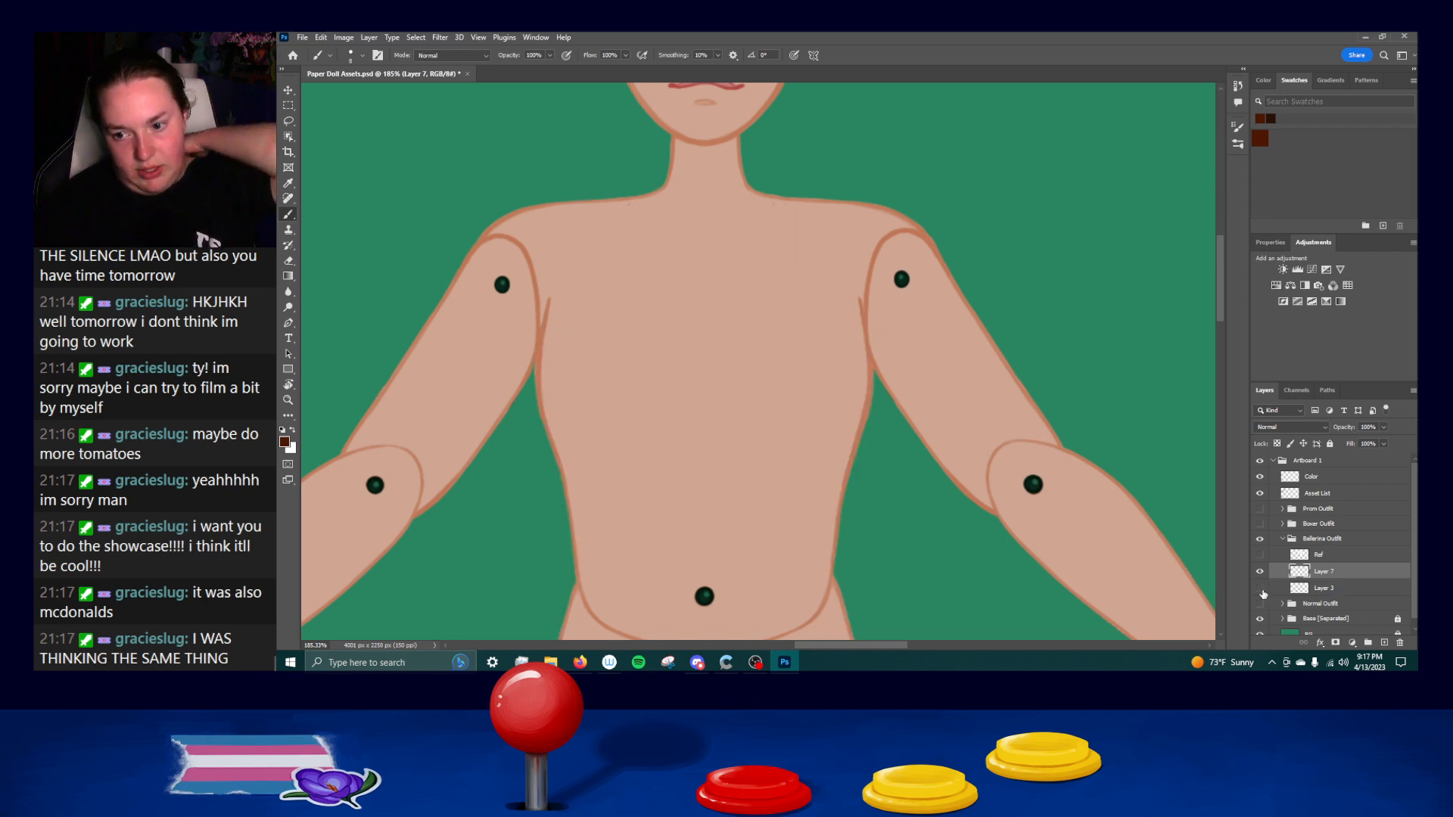
click(1261, 589)
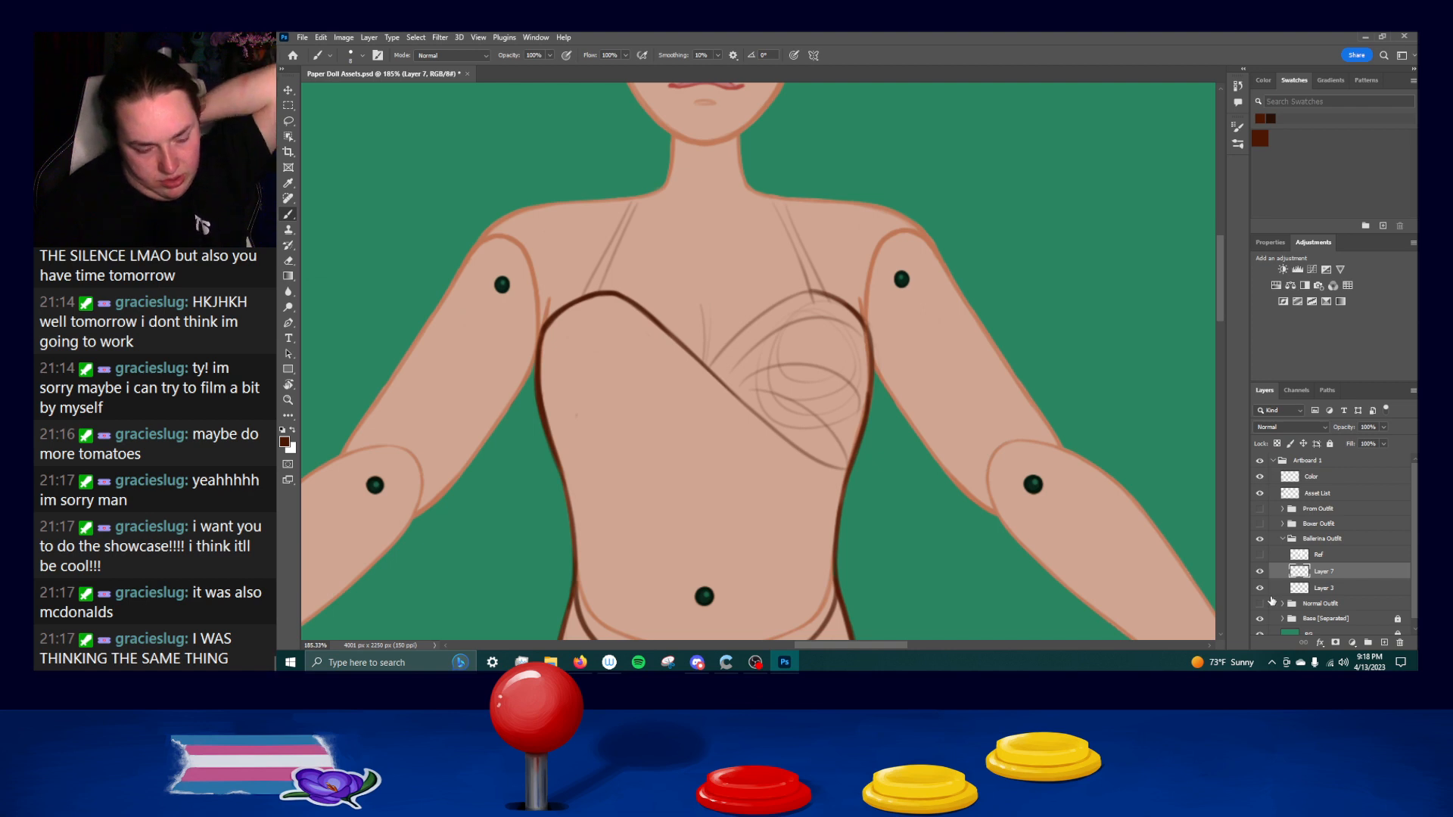
click(1259, 588)
click(1260, 589)
click(1322, 588)
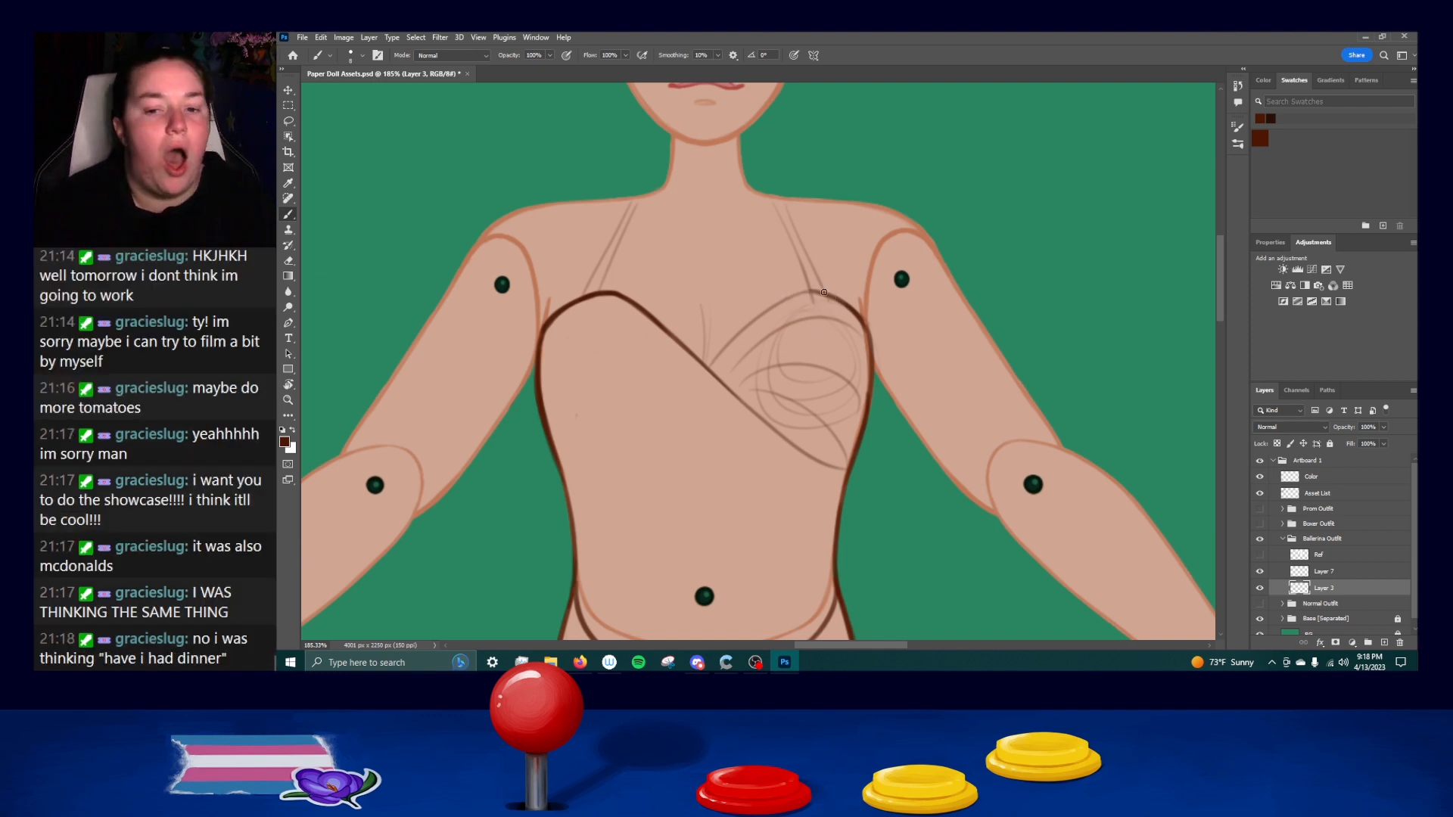
Draw the right bust cup's curved upper edge from the center crossing up to the cup's peak.
mouse_move(782, 301)
mouse_down()
mouse_move(821, 292)
mouse_move(857, 311)
mouse_move(871, 372)
mouse_up()
key(ctrl+z)
key(ctrl+z)
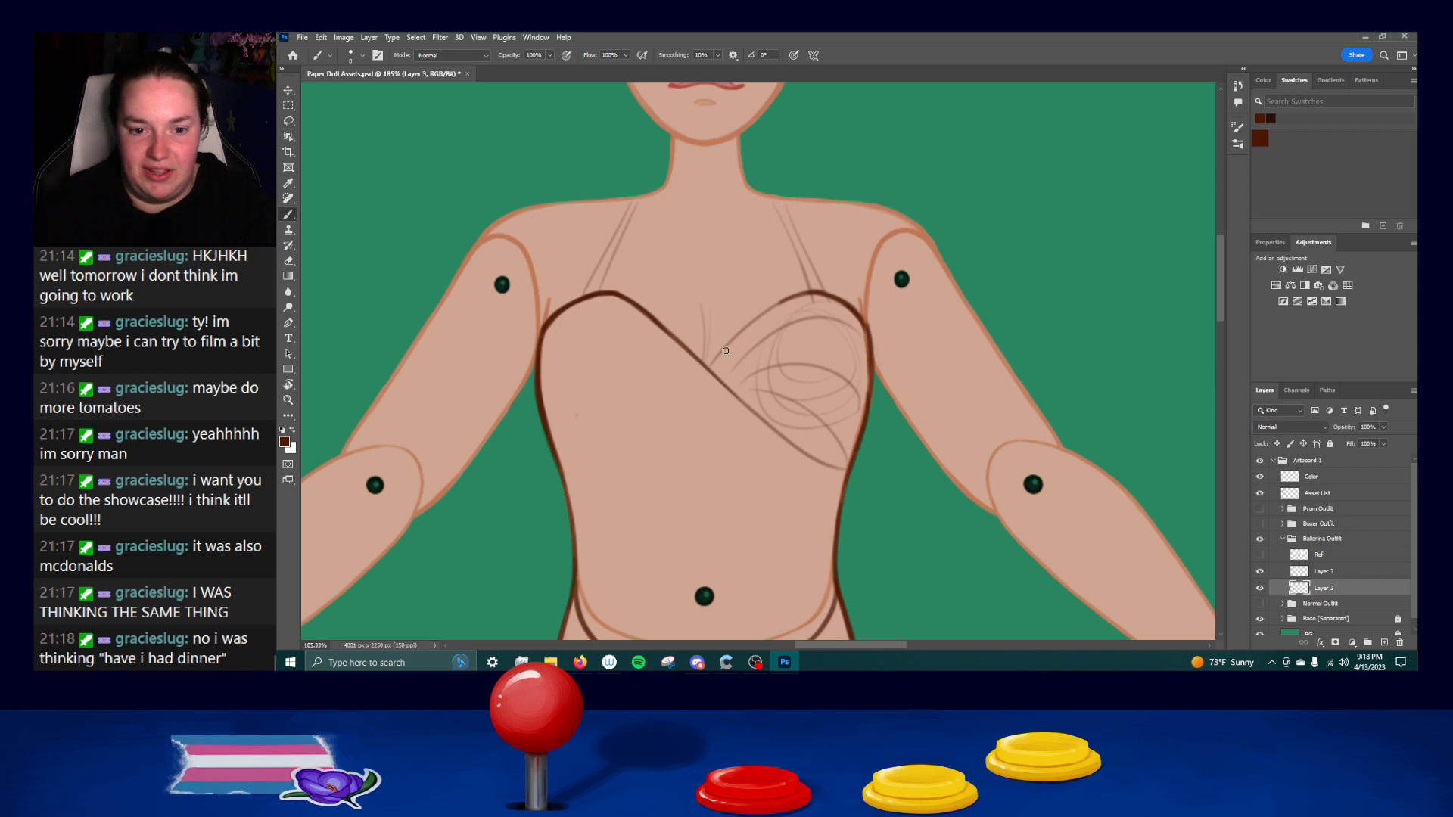
drag(708, 368, 790, 297)
key(ctrl+z)
drag(731, 346, 806, 295)
key(ctrl+z)
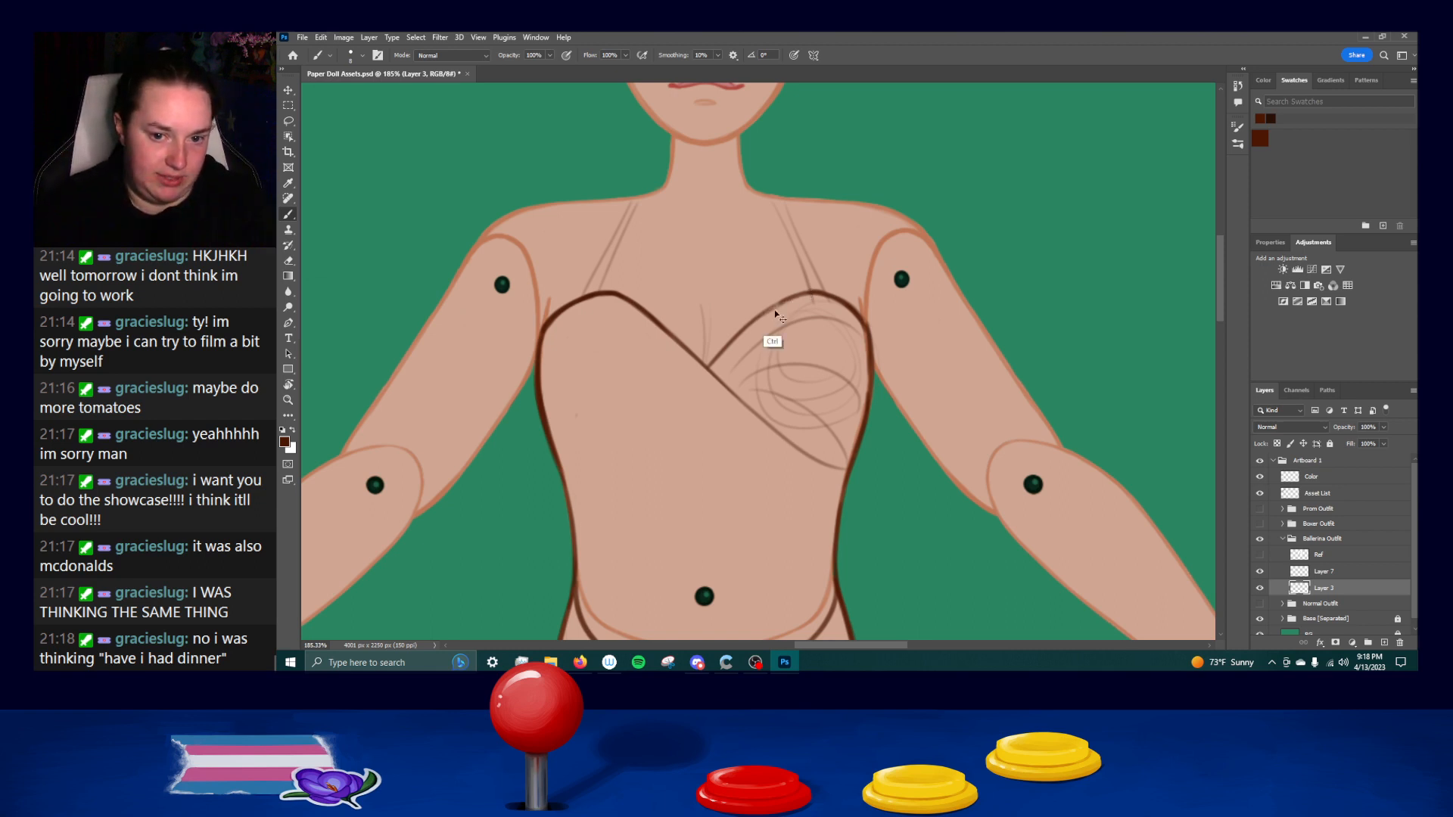
Refine the upper edge of the right bust cup near its peak, undoing strokes that miss the curve.
key(ctrl+z)
mouse_move(797, 295)
mouse_down()
mouse_move(722, 354)
mouse_move(816, 289)
mouse_move(770, 311)
mouse_move(820, 293)
mouse_up()
key(ctrl+z)
key(ctrl+z)
key(ctrl+z)
key(ctrl+z)
key(ctrl+z)
key(ctrl+z)
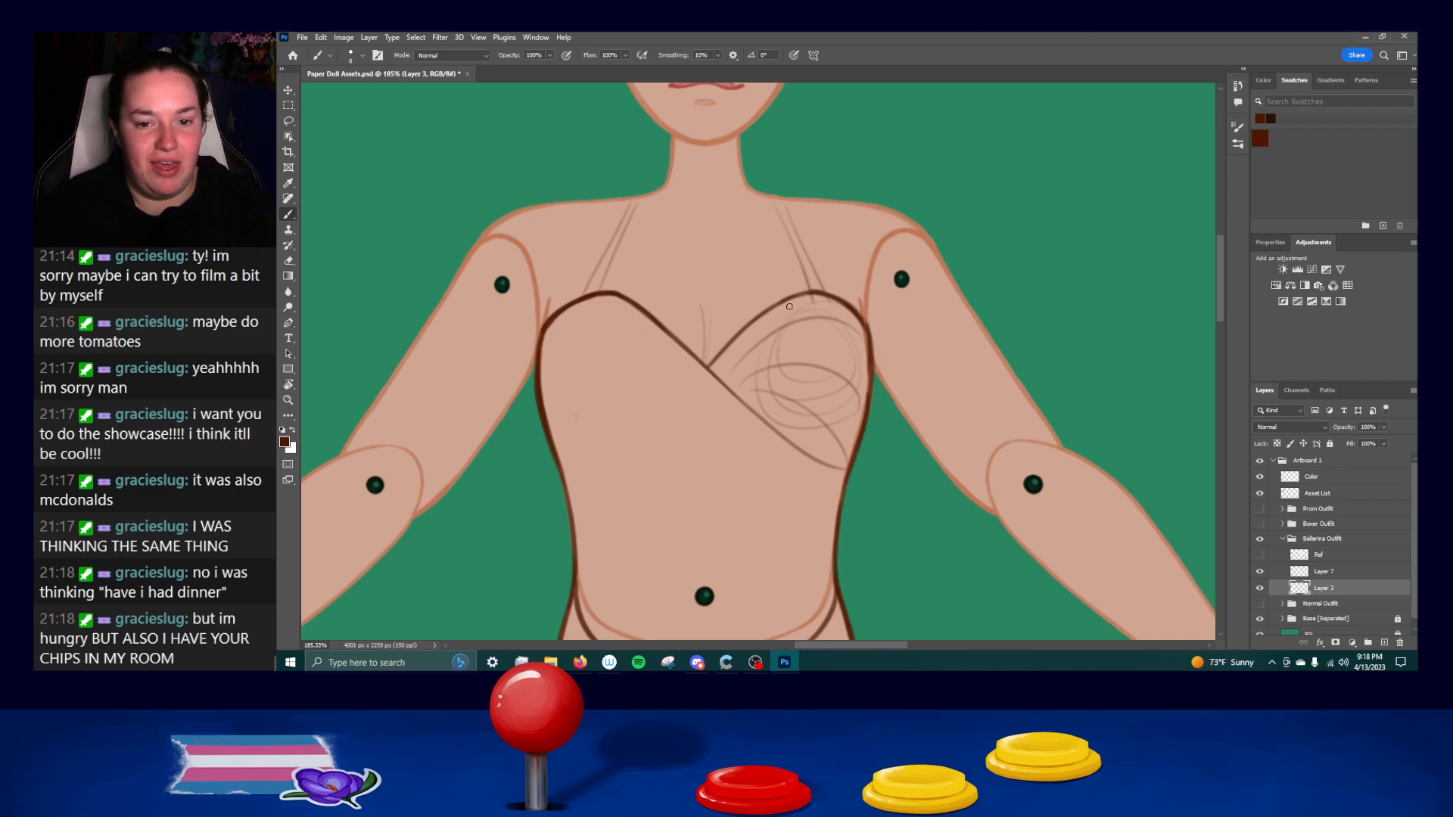
drag(761, 316, 815, 294)
key(ctrl+z)
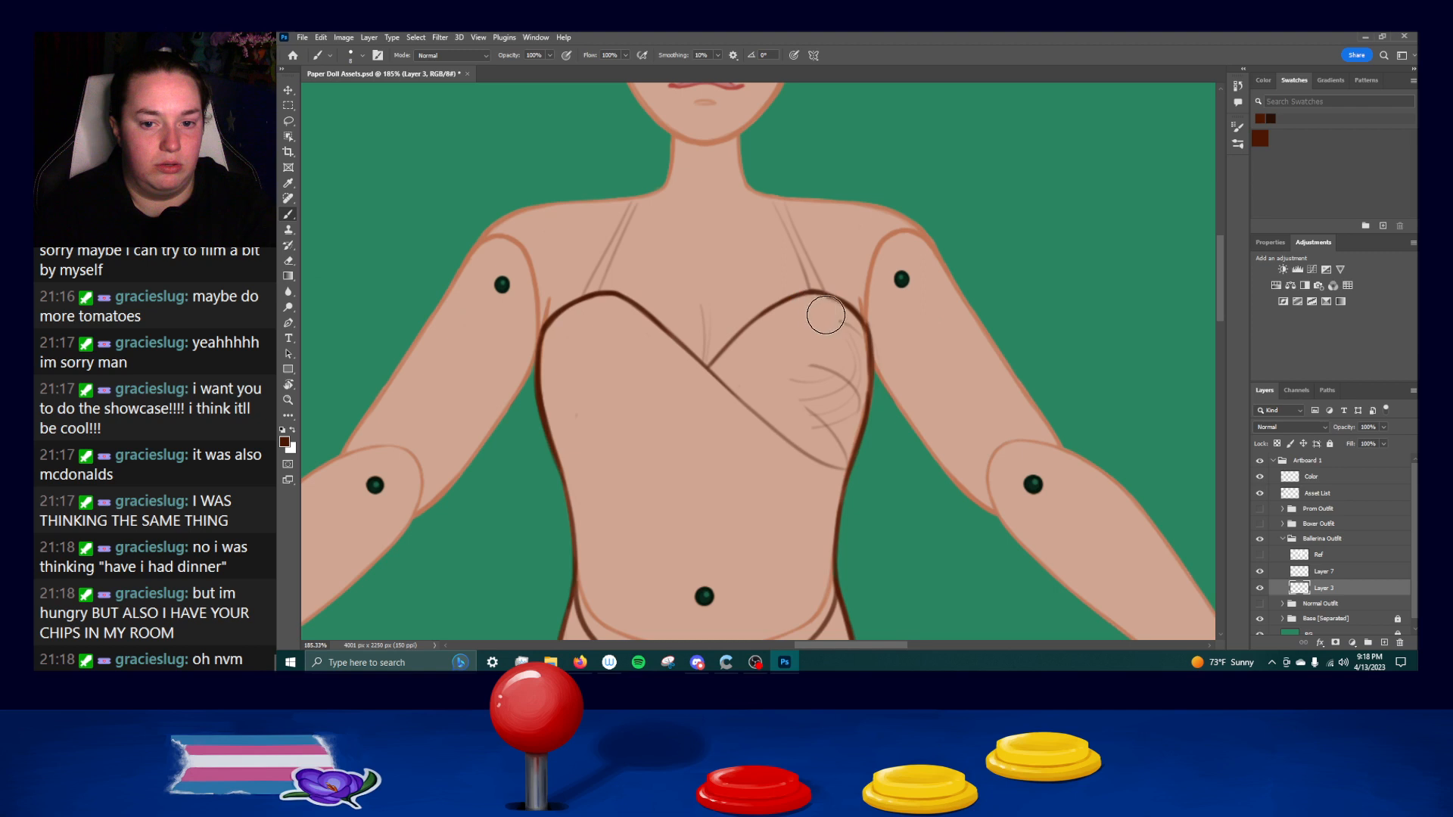
Erase the leftover sketch lines inside the right bust cup and clean up the stray mark on the bodice.
mouse_move(841, 329)
mouse_down()
mouse_move(841, 446)
mouse_move(839, 417)
mouse_move(824, 437)
mouse_move(793, 394)
mouse_move(836, 396)
mouse_up()
drag(567, 416, 596, 392)
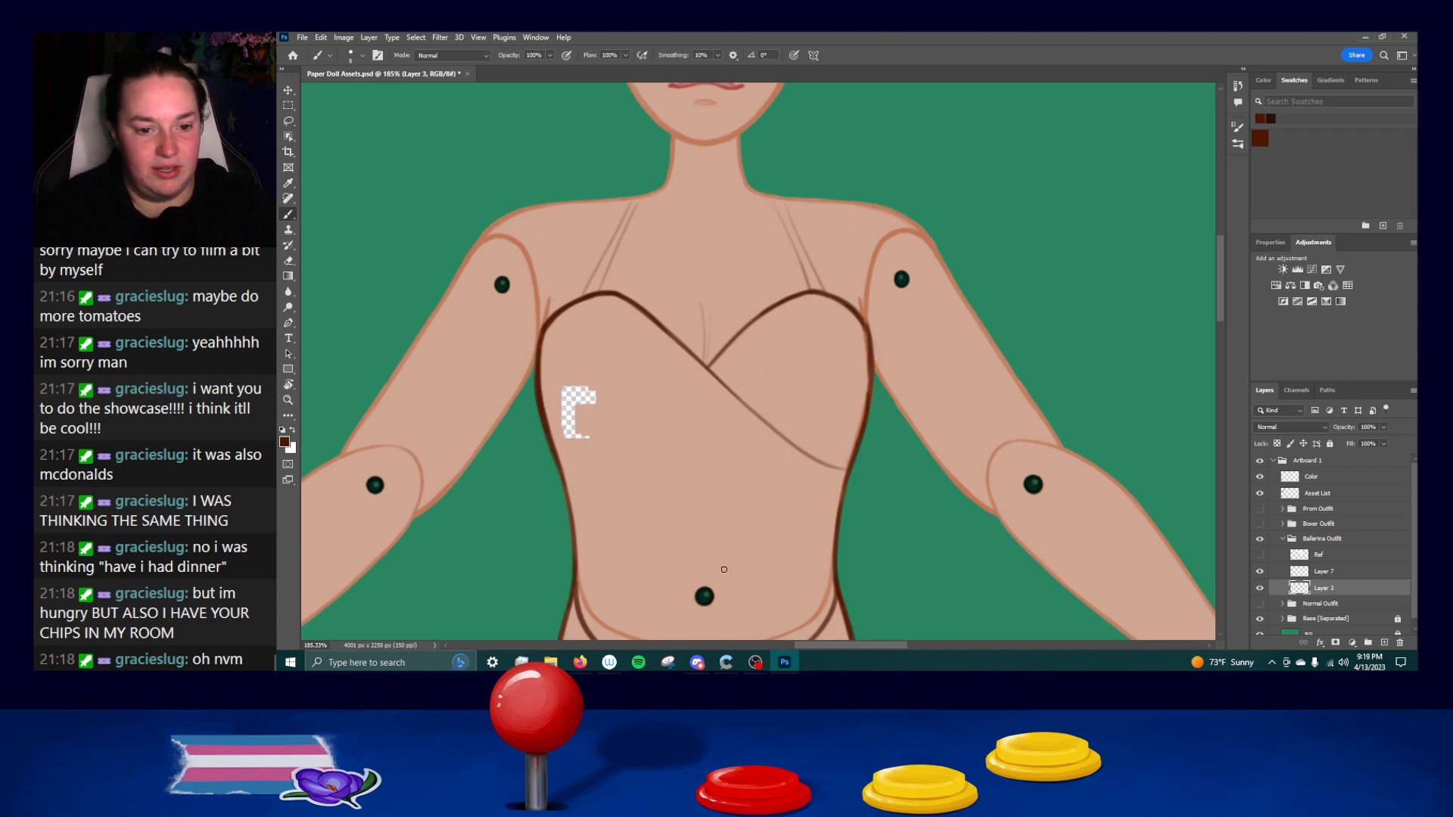
key(ctrl+z)
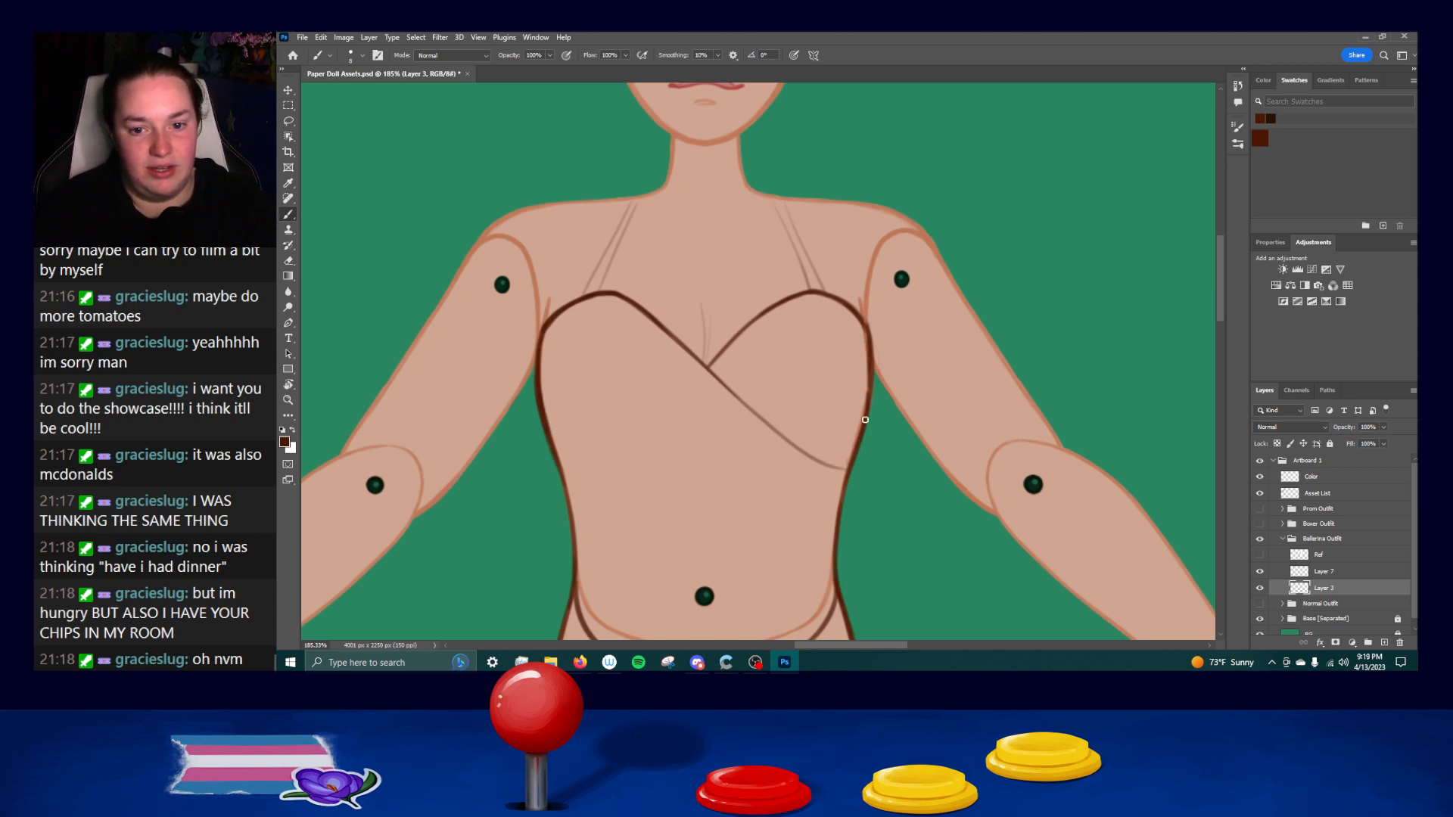
mouse_move(870, 368)
mouse_down()
mouse_move(860, 447)
mouse_move(864, 435)
mouse_up()
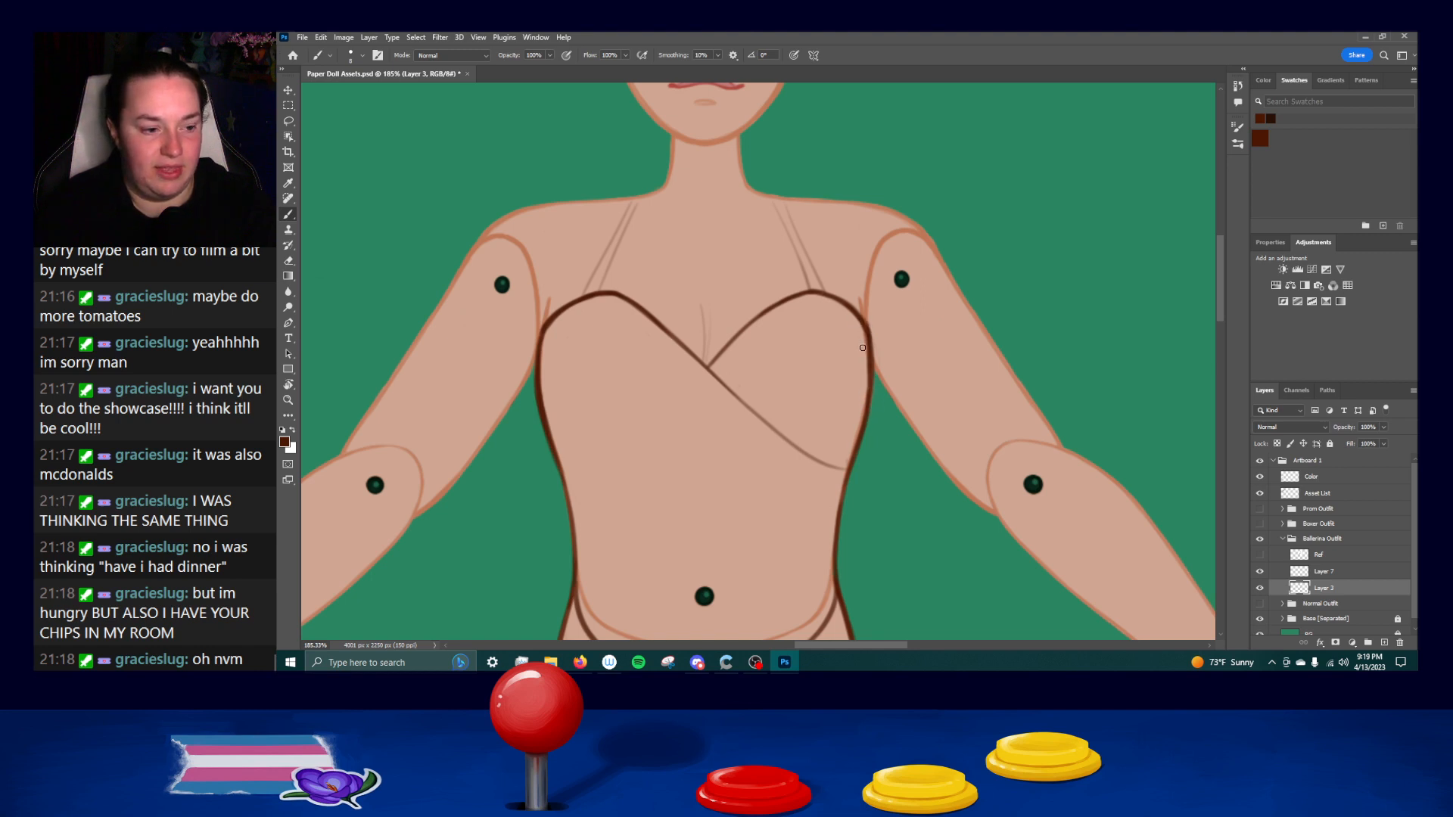
Erase the rough sketch lines of both shoulder straps above the bust cups.
drag(666, 342, 671, 466)
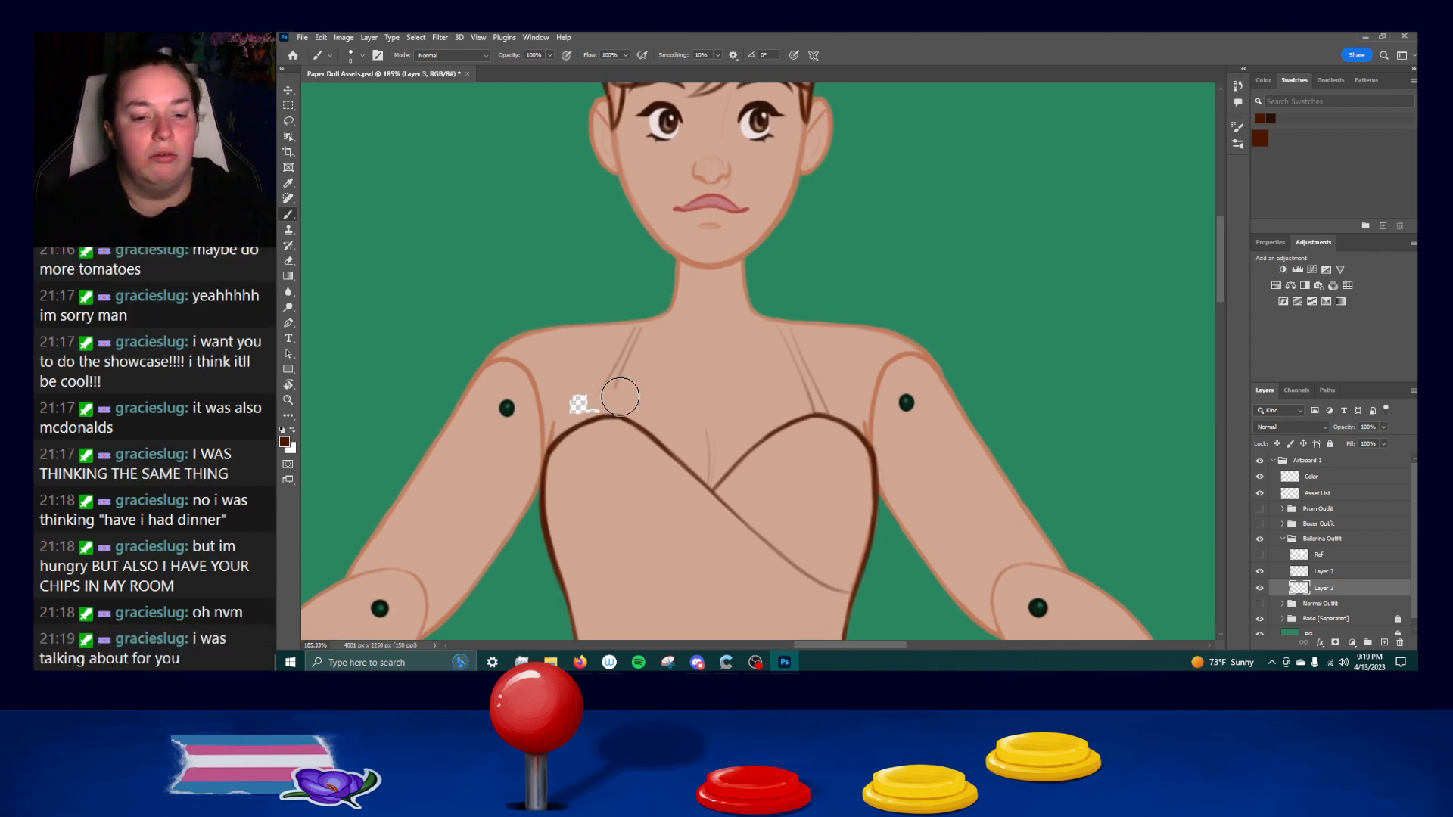
drag(616, 386, 639, 327)
mouse_move(790, 329)
mouse_down()
mouse_move(767, 330)
mouse_move(752, 394)
mouse_move(850, 406)
mouse_move(833, 406)
mouse_up()
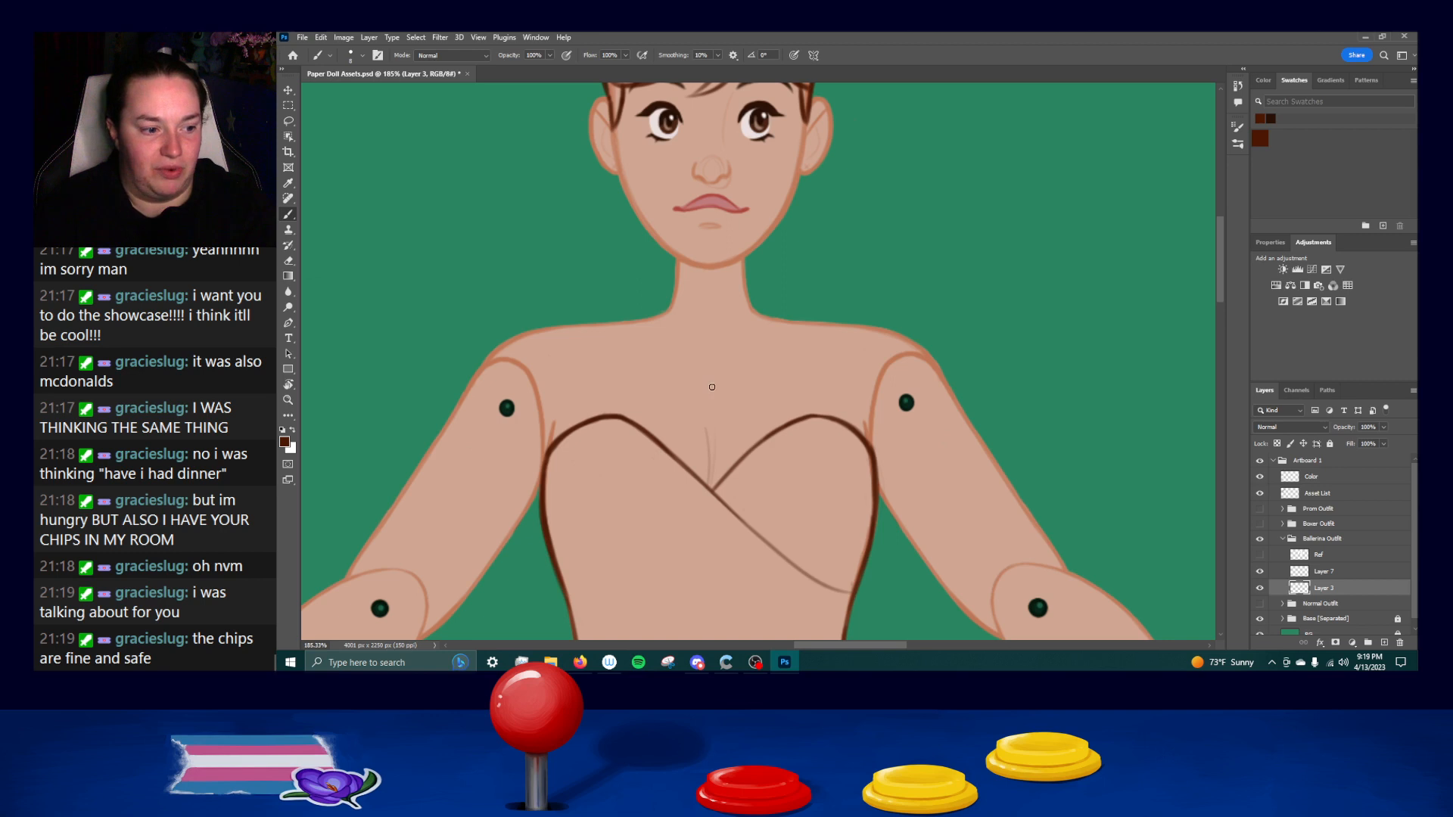
Draw the right shoulder strap's two edges from the shoulder line down to the bust cup's peak, redoing strokes until clean.
drag(780, 320, 809, 418)
key(ctrl+z)
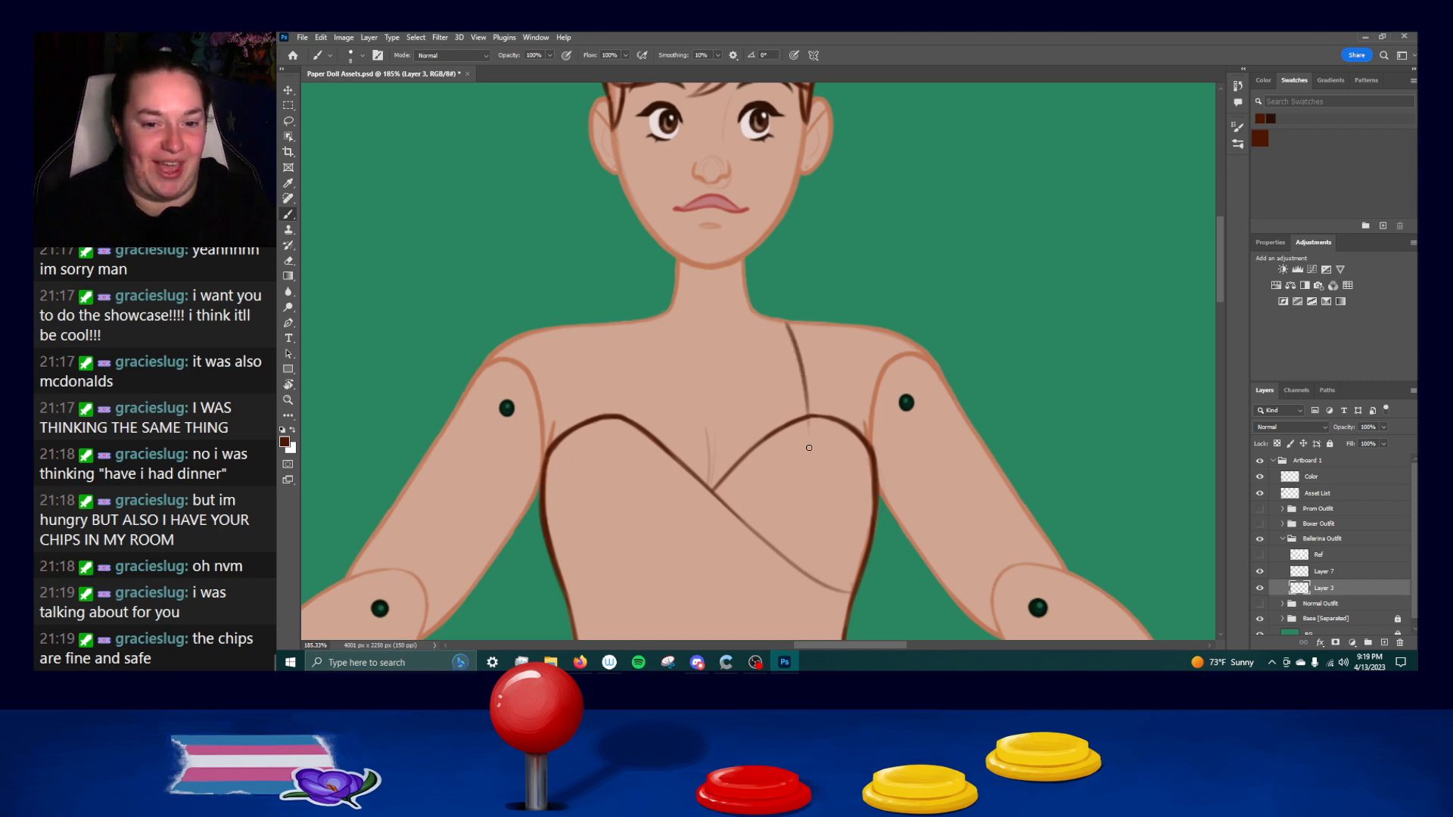
key(ctrl+z)
drag(781, 319, 813, 432)
drag(793, 322, 833, 418)
key(ctrl+z)
drag(788, 320, 830, 418)
drag(789, 322, 834, 441)
key(ctrl+z)
Redraw the right strap's inner edge and erase the line ends overshooting the shoulder and the bust cup.
key(ctrl+z)
drag(789, 321, 834, 439)
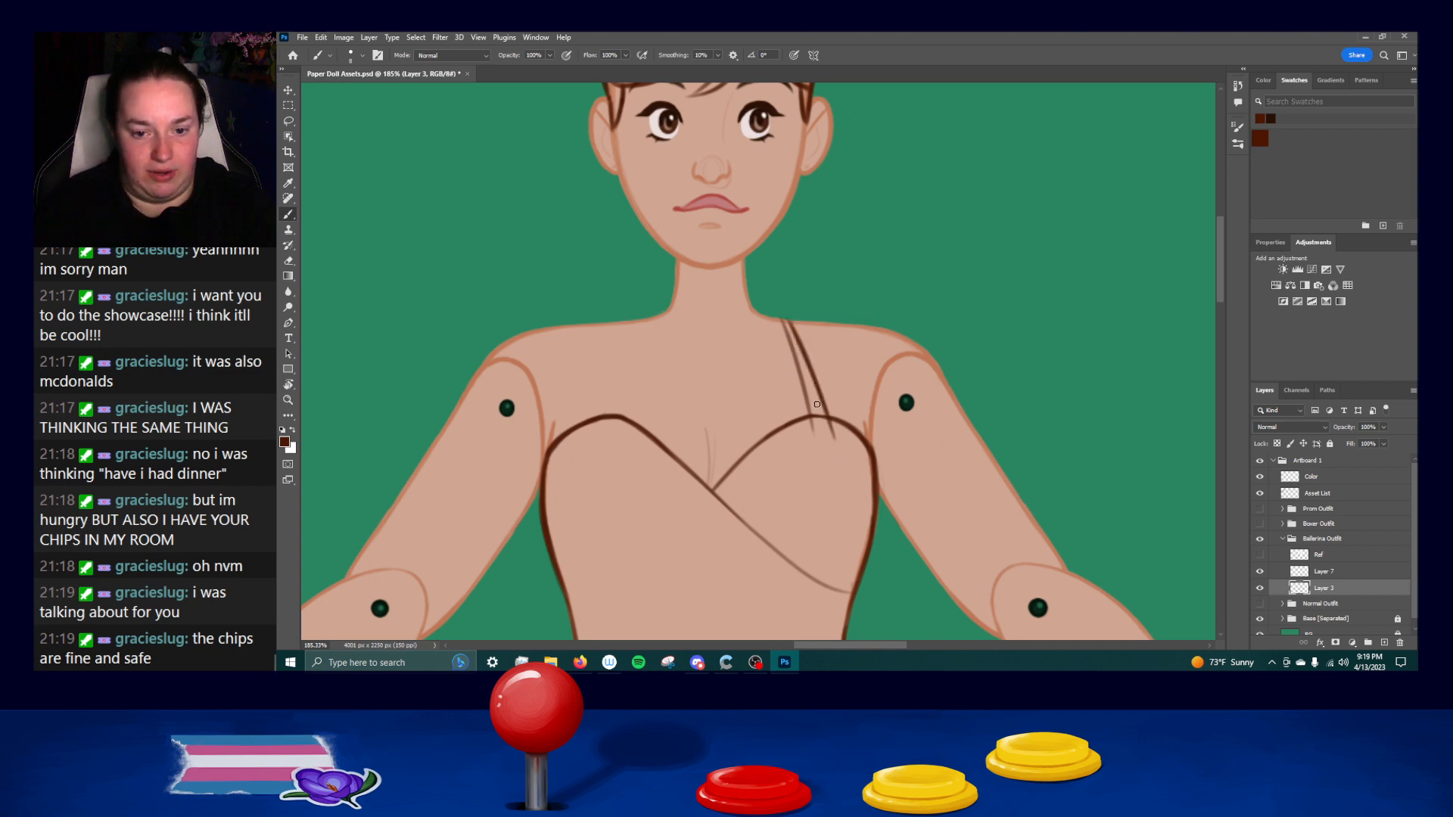
drag(783, 316, 820, 441)
key(ctrl+z)
key(ctrl+z)
key(ctrl+z)
drag(782, 317, 816, 440)
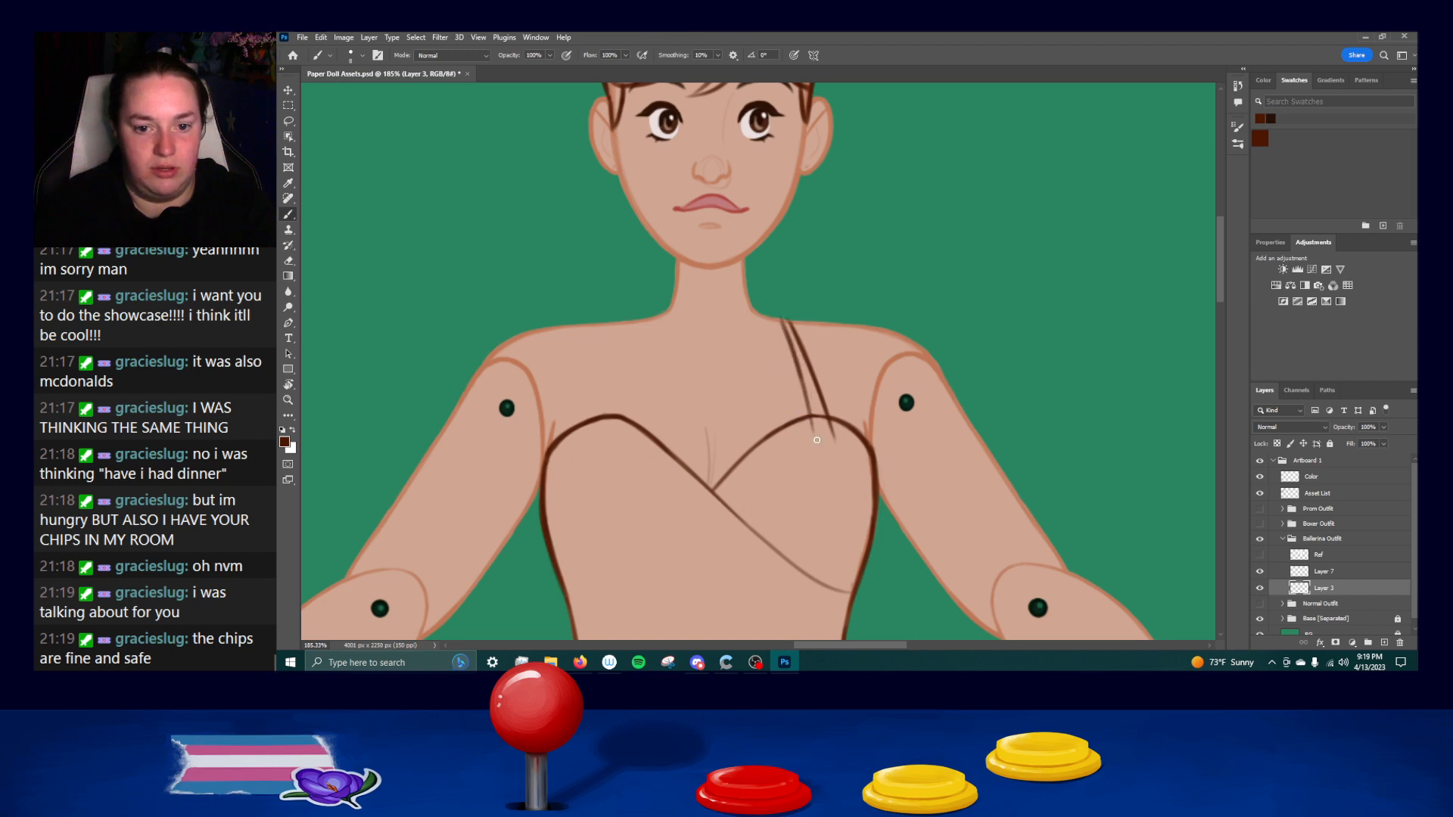
key(ctrl+z)
drag(782, 318, 818, 444)
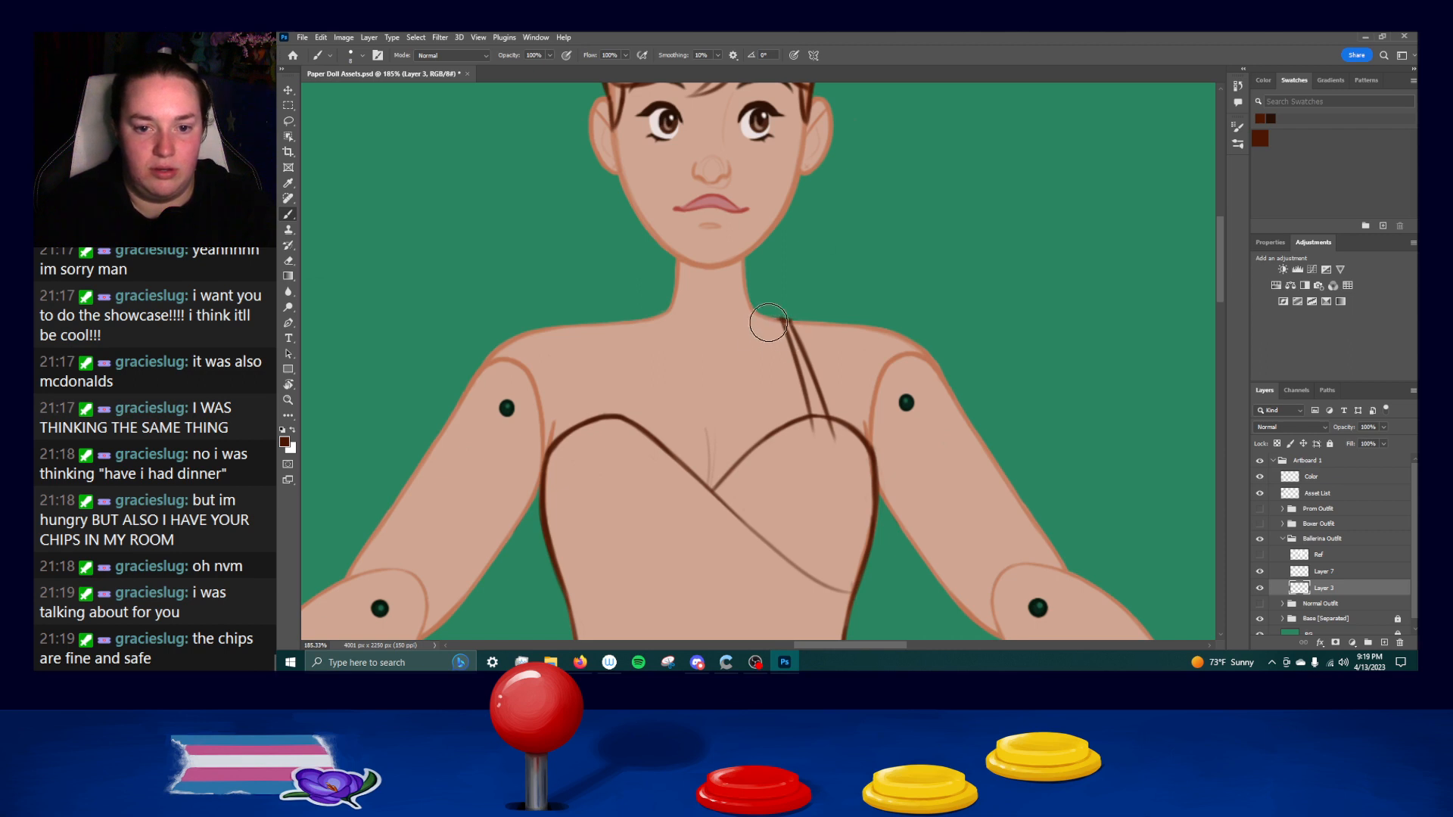
drag(768, 318, 764, 312)
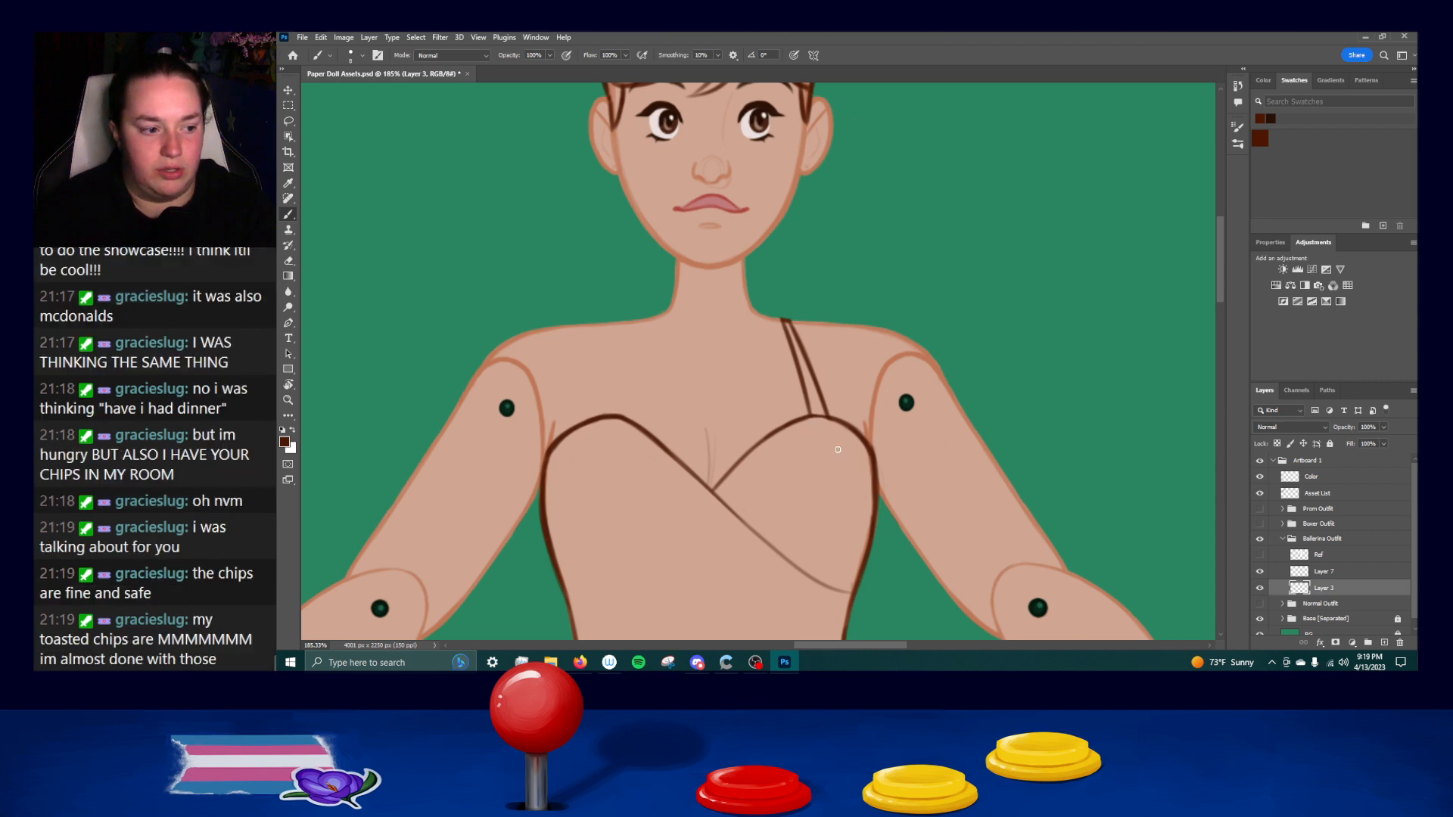
Erase the right bust cup's outer curve and redraw it from the strap's base down to the armpit.
drag(804, 421, 839, 425)
key(ctrl+z)
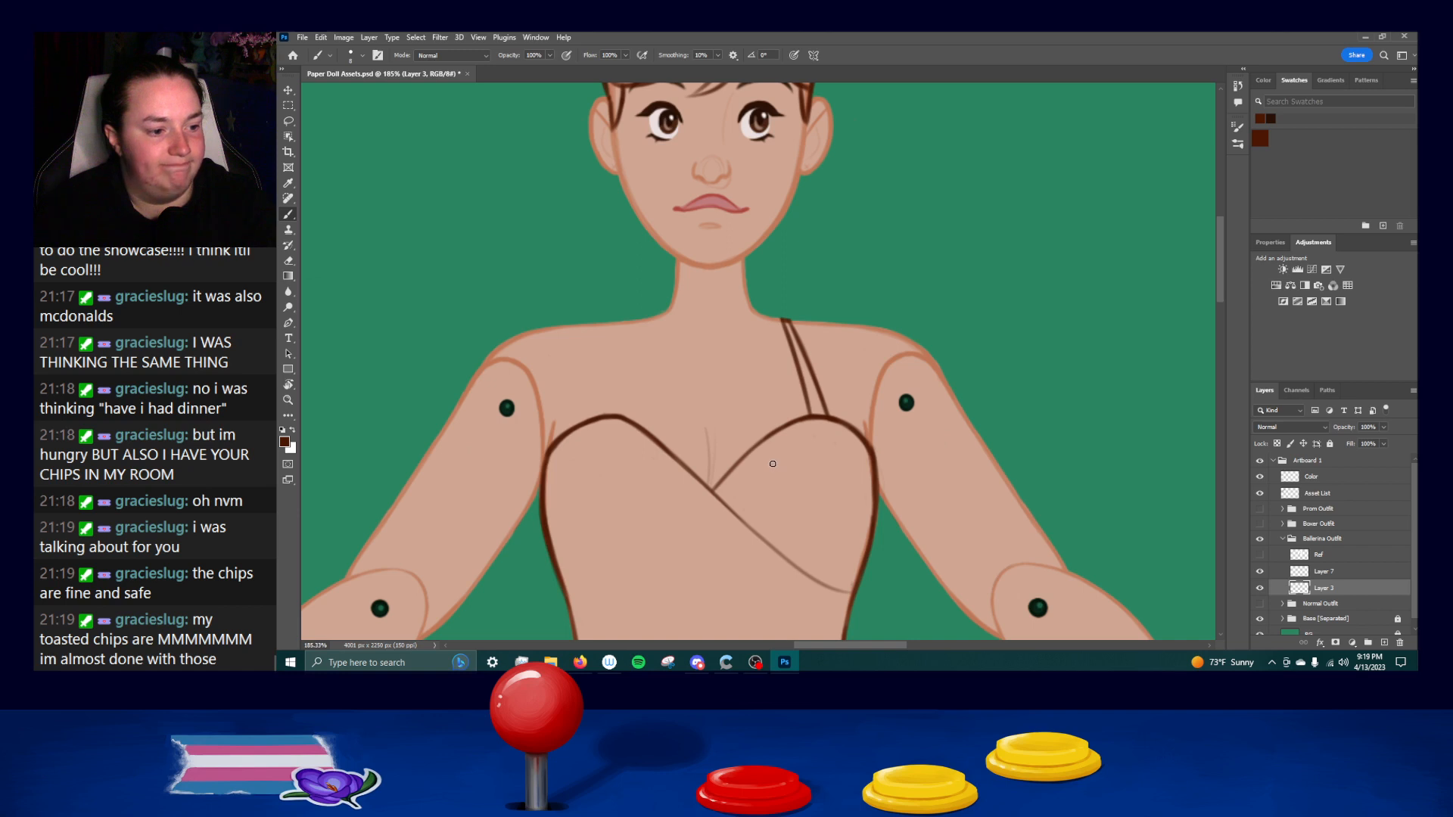
mouse_move(717, 411)
mouse_down()
mouse_move(875, 360)
mouse_move(770, 405)
mouse_up()
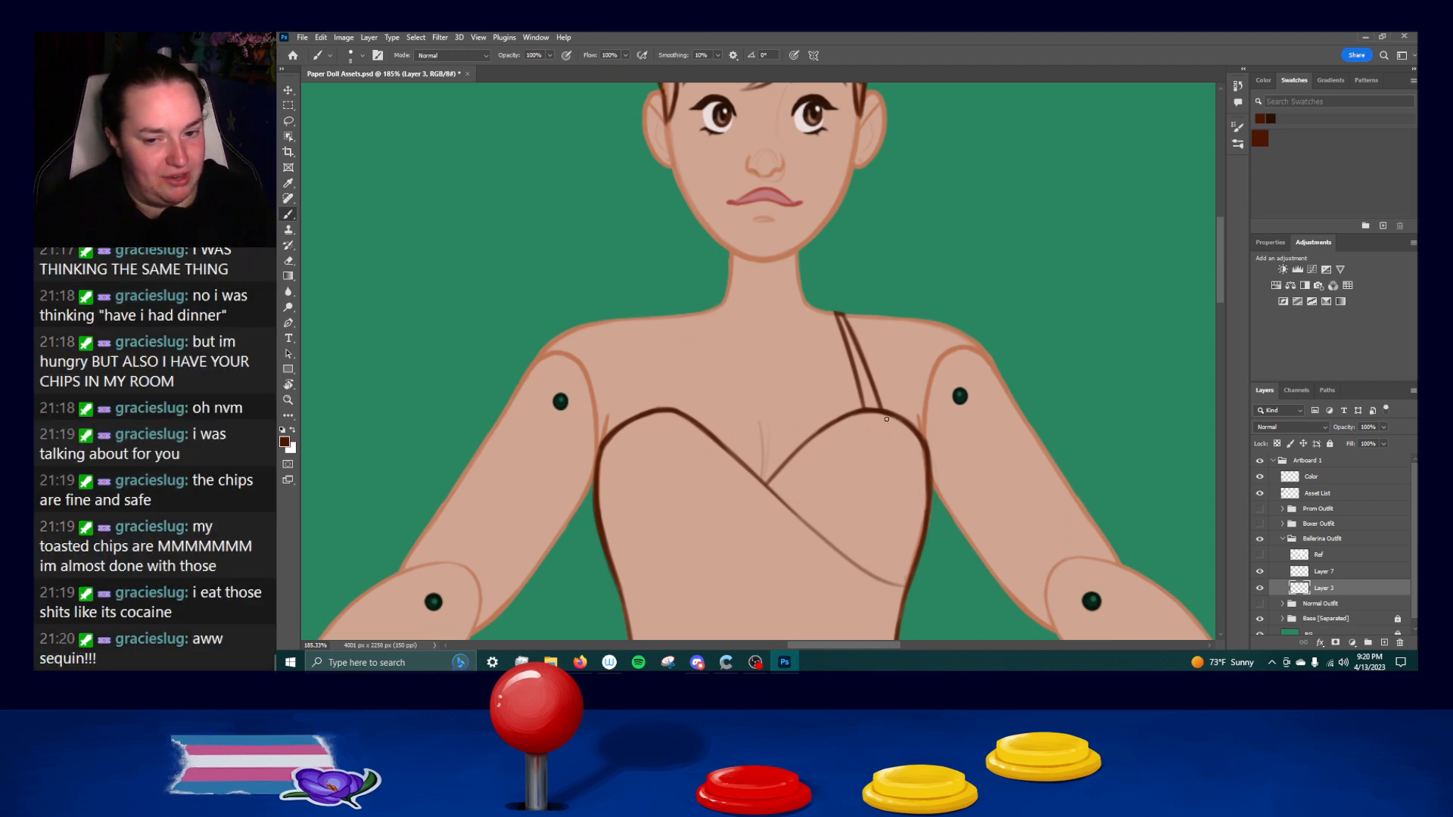
drag(894, 419, 927, 443)
mouse_move(1043, 347)
mouse_down()
mouse_move(1025, 502)
mouse_move(1002, 519)
mouse_move(1017, 333)
mouse_up()
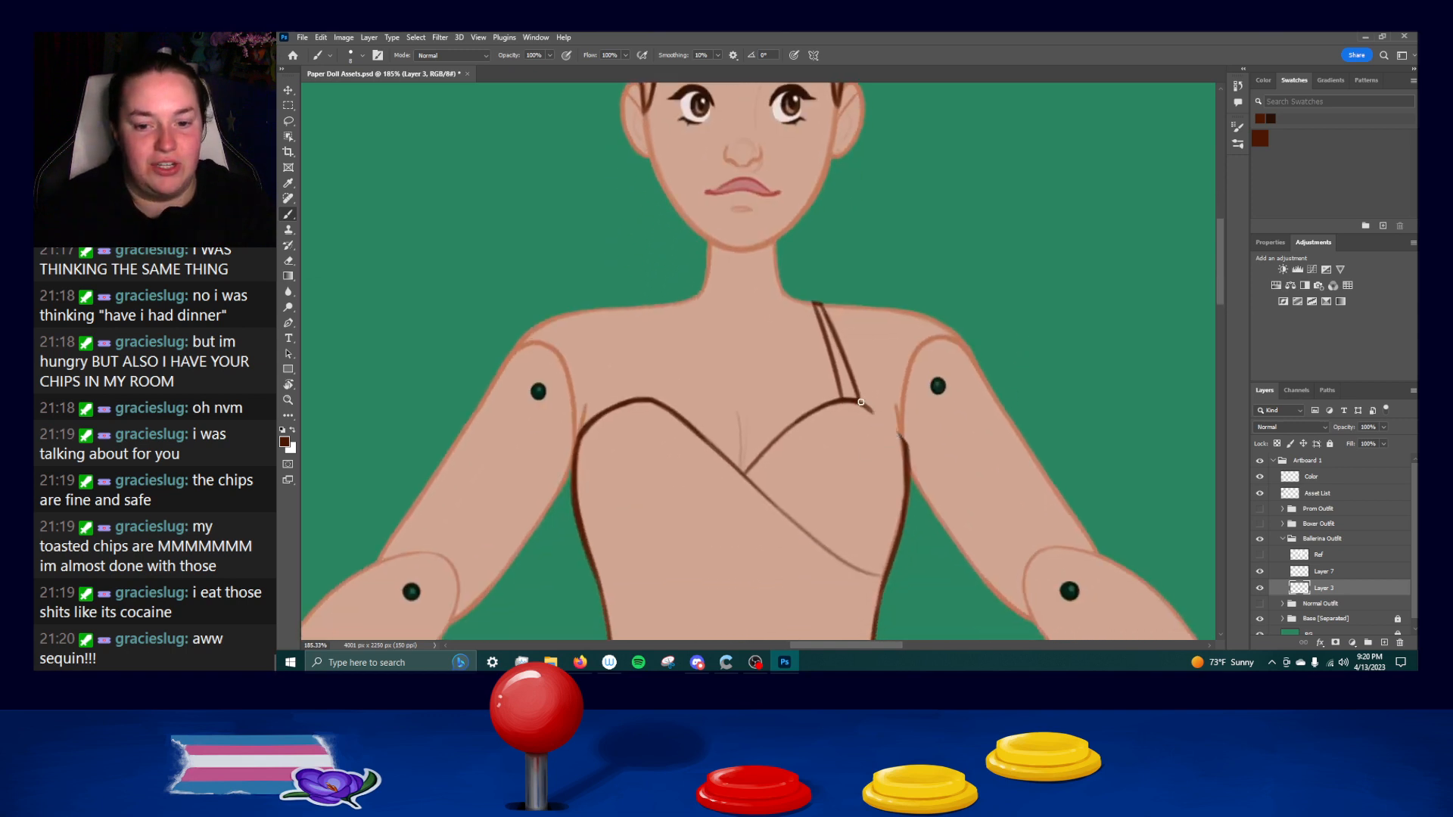
drag(860, 401, 907, 440)
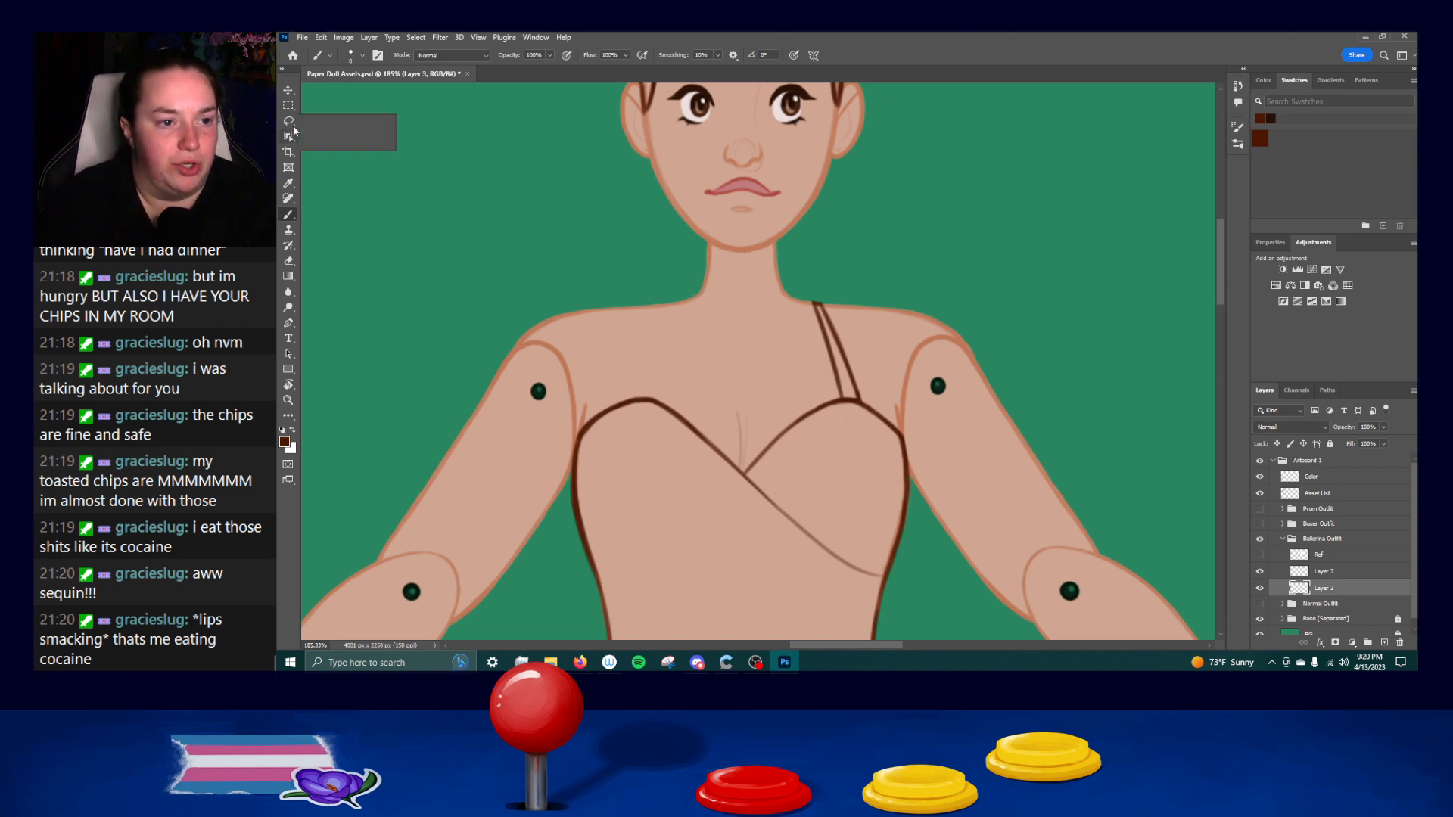
Lasso the finished right shoulder strap and copy it to a new layer.
key(l)
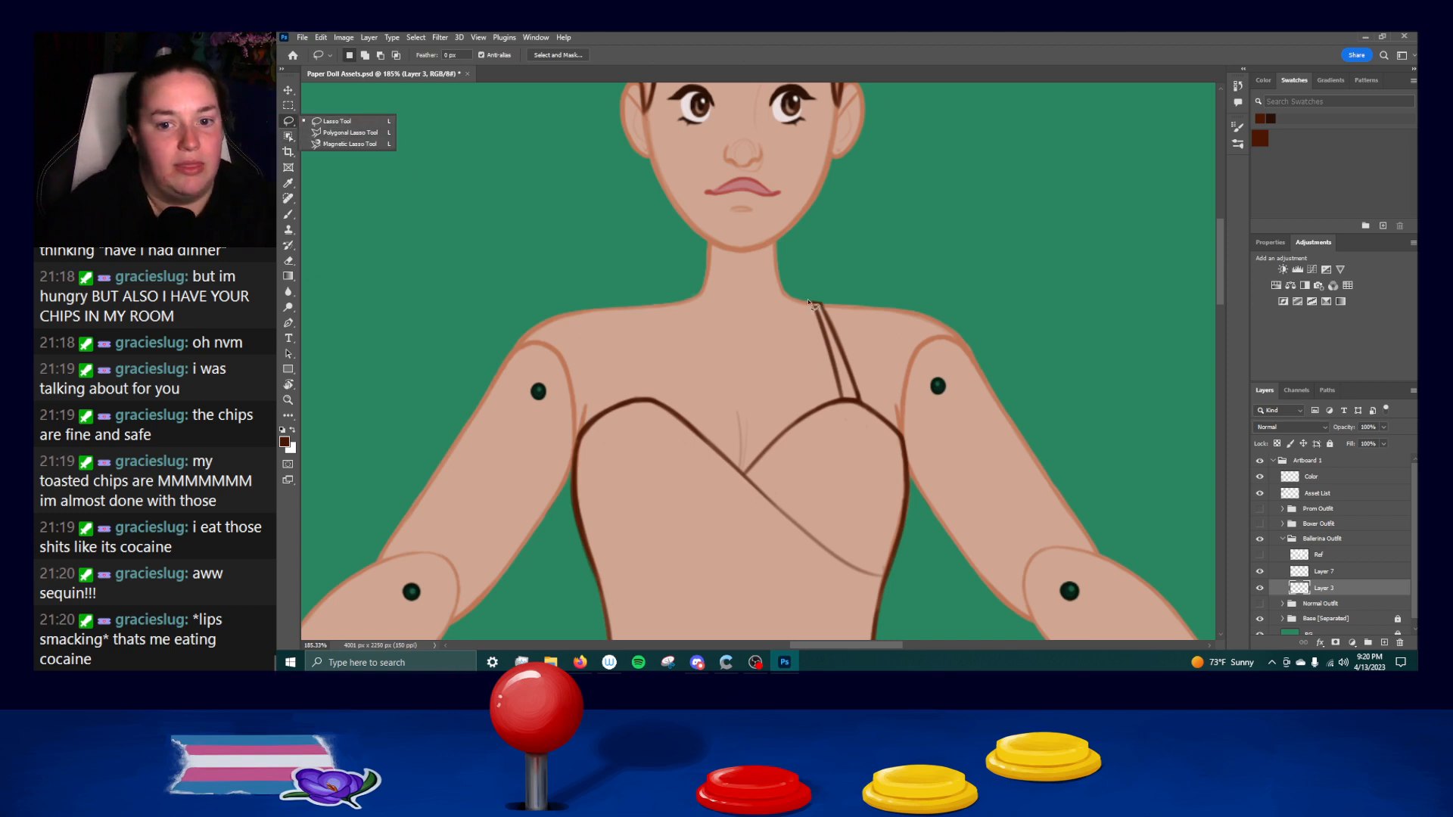
click(836, 300)
drag(830, 291, 826, 384)
mouse_move(838, 397)
mouse_down()
mouse_move(867, 405)
mouse_move(842, 299)
mouse_up()
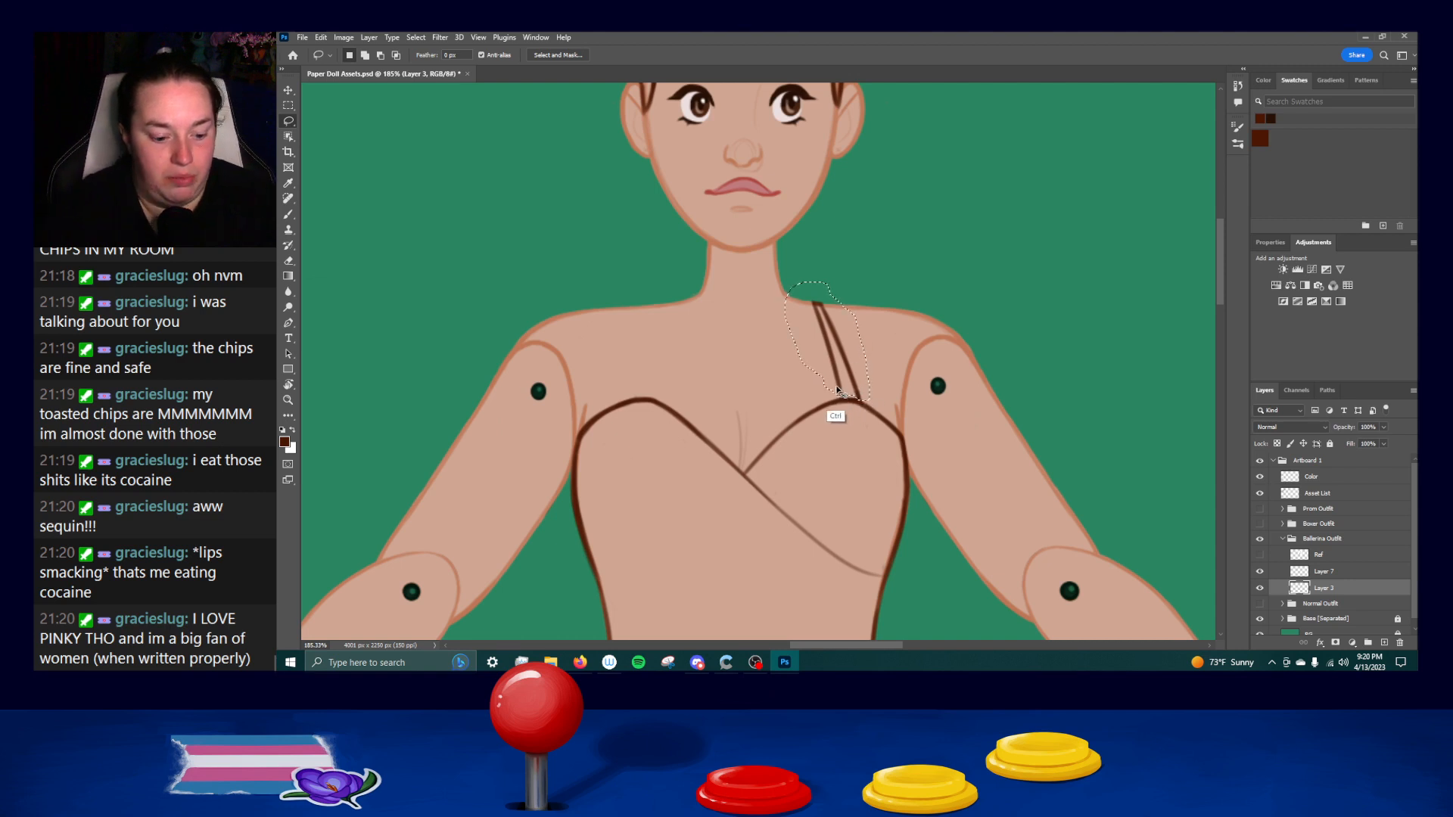
key(ctrl+j)
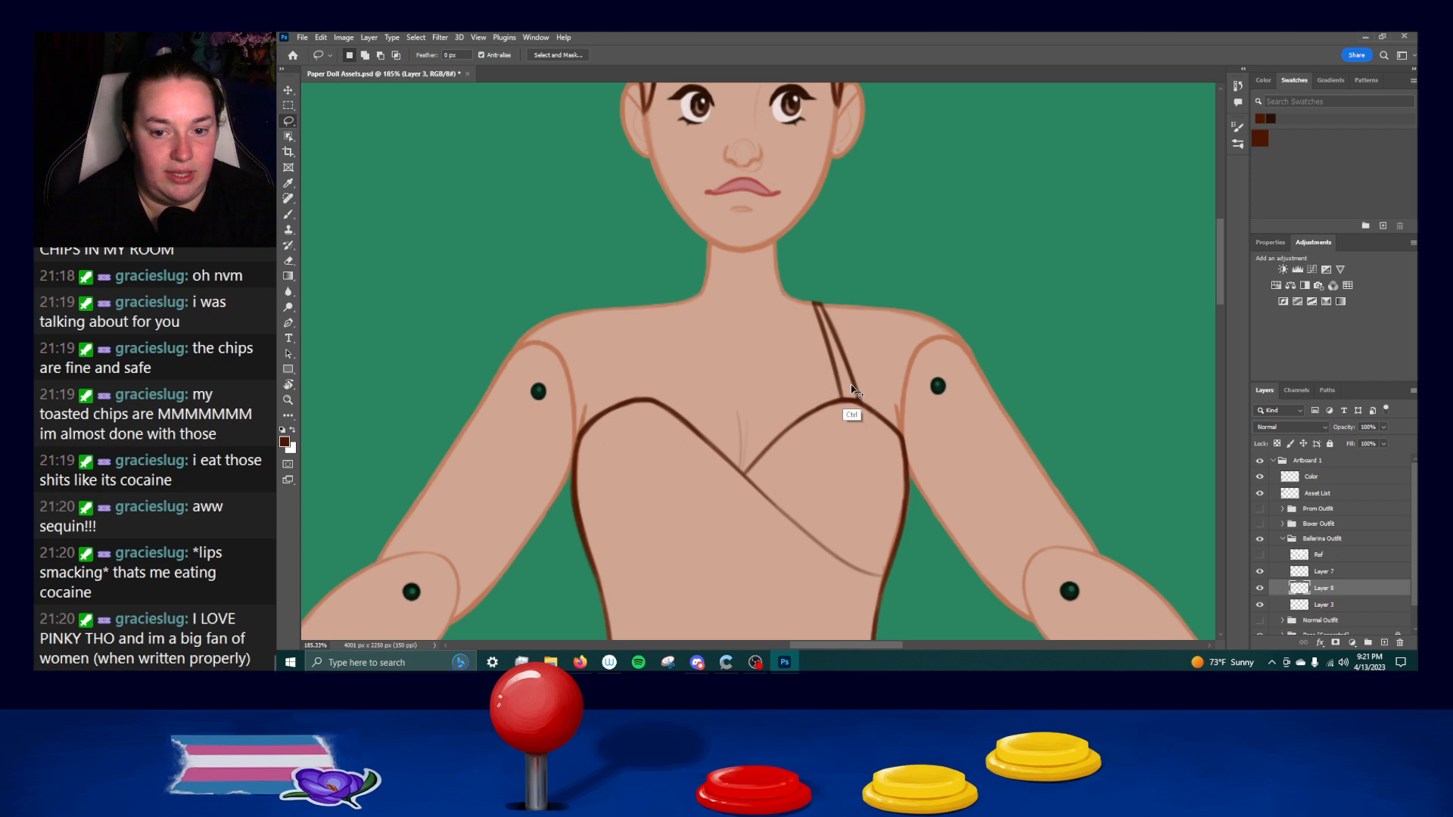
Move the copied strap over to the left shoulder and flip it horizontally.
drag(855, 389, 777, 391)
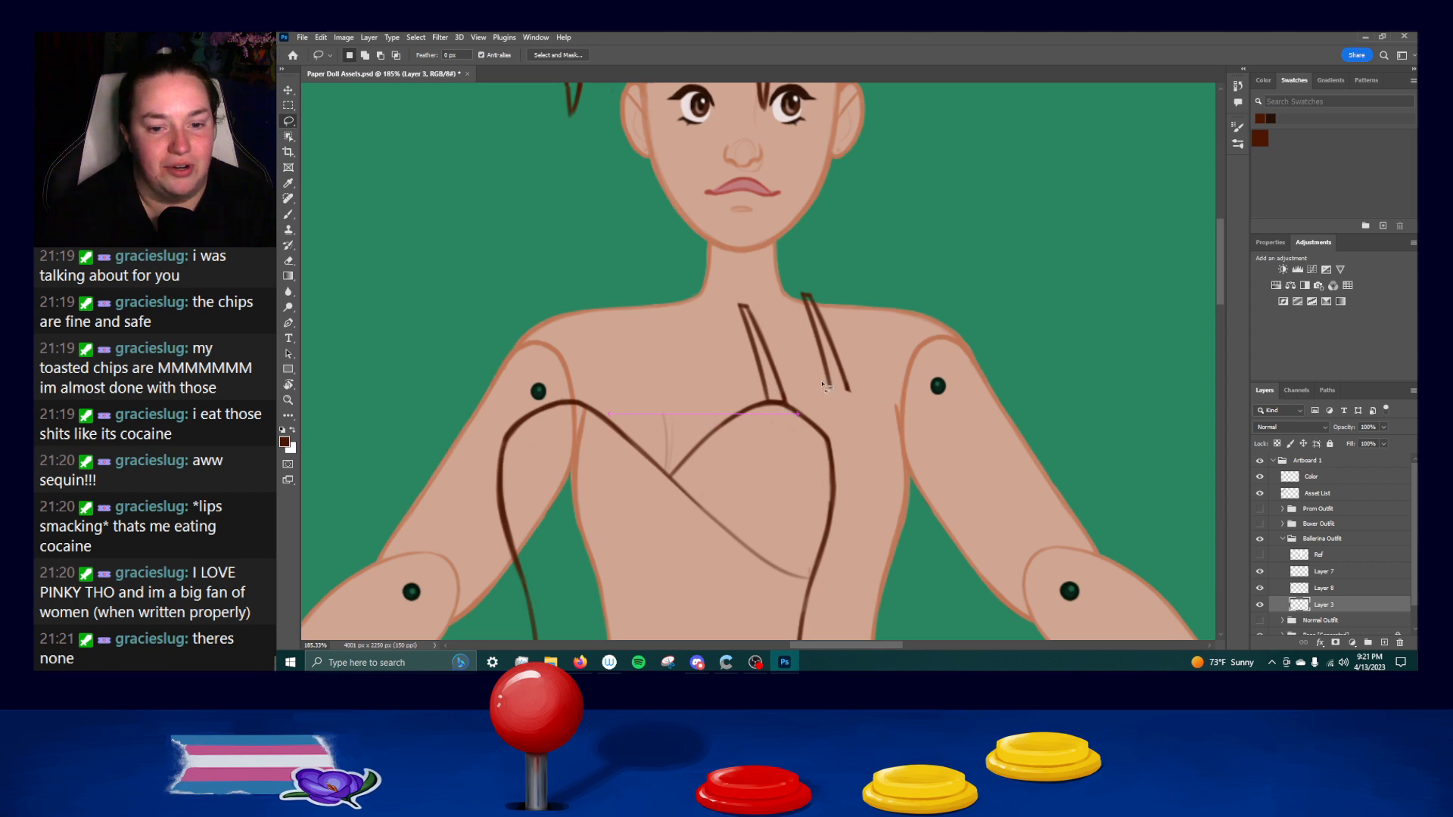
key(ctrl+z)
drag(829, 380, 651, 382)
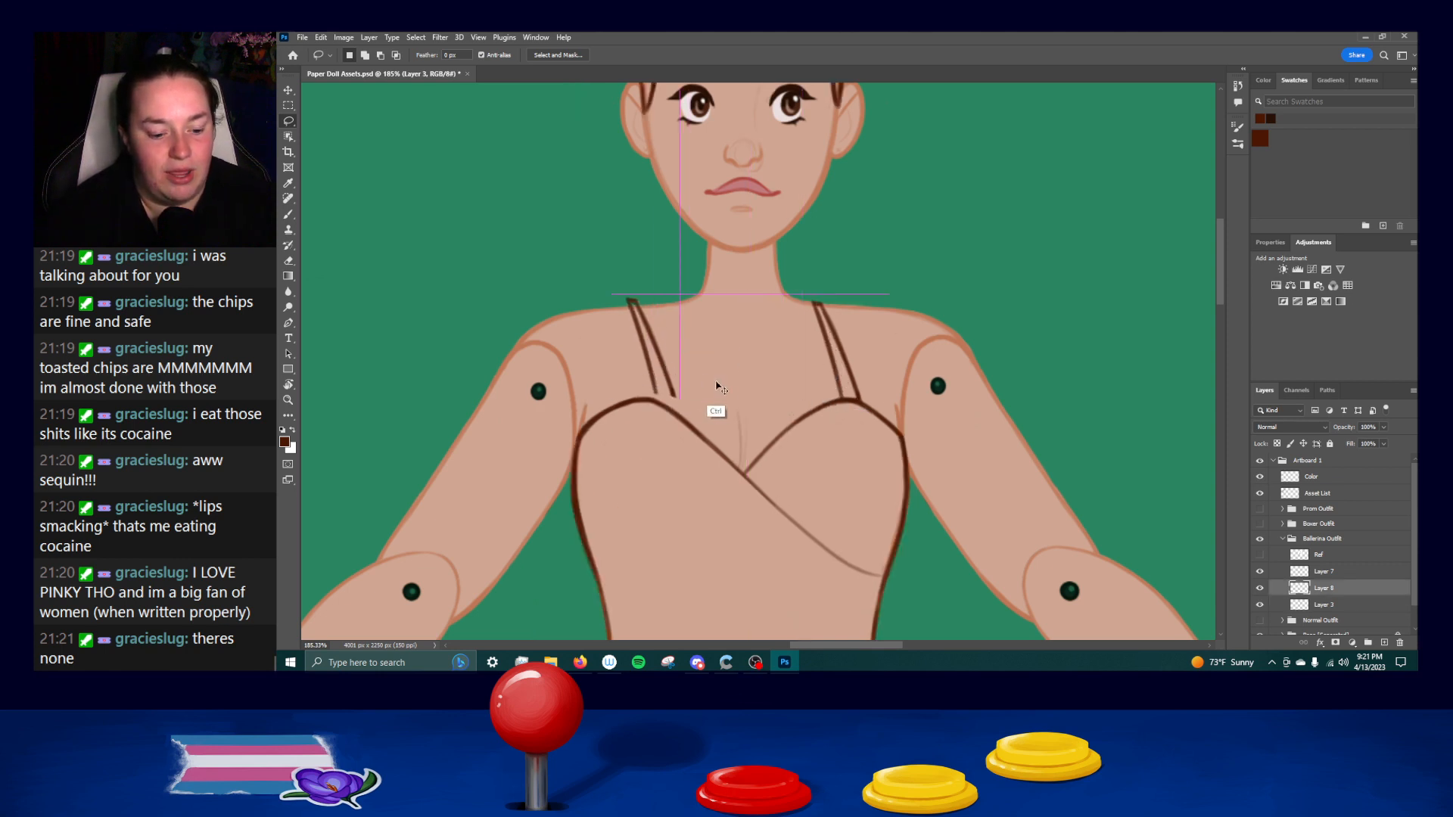
key(ctrl+t)
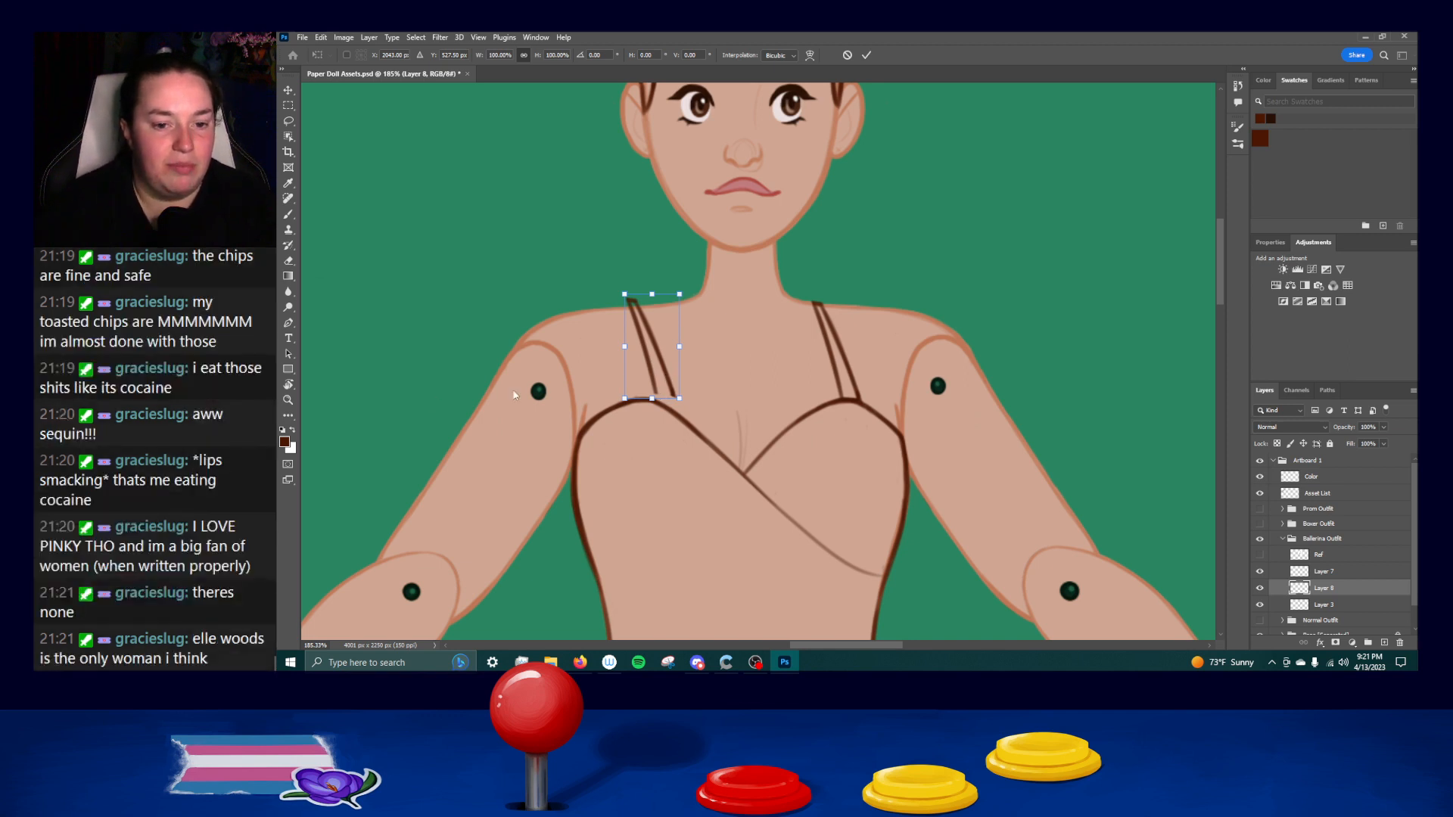
right_click(660, 363)
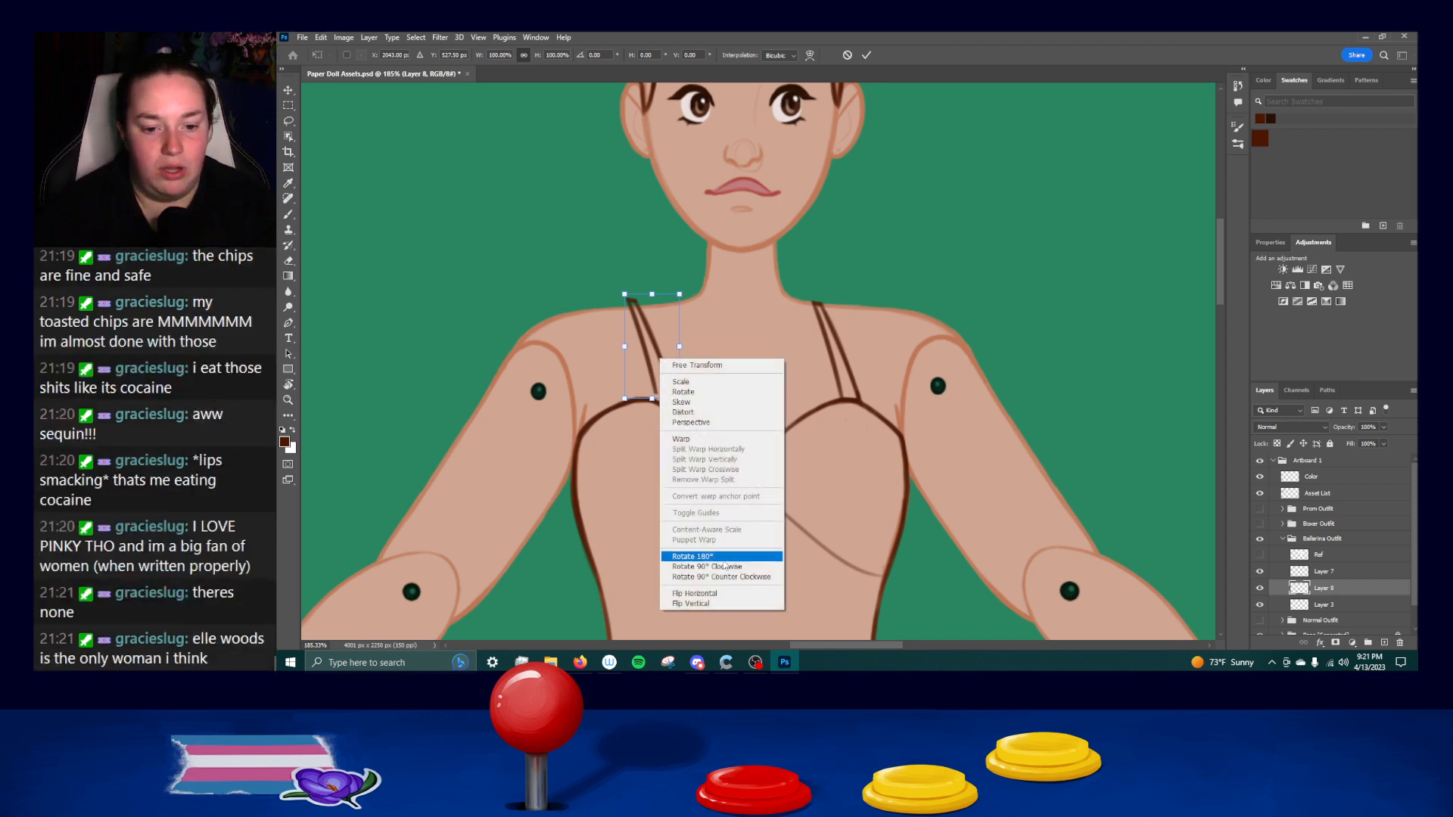
click(708, 594)
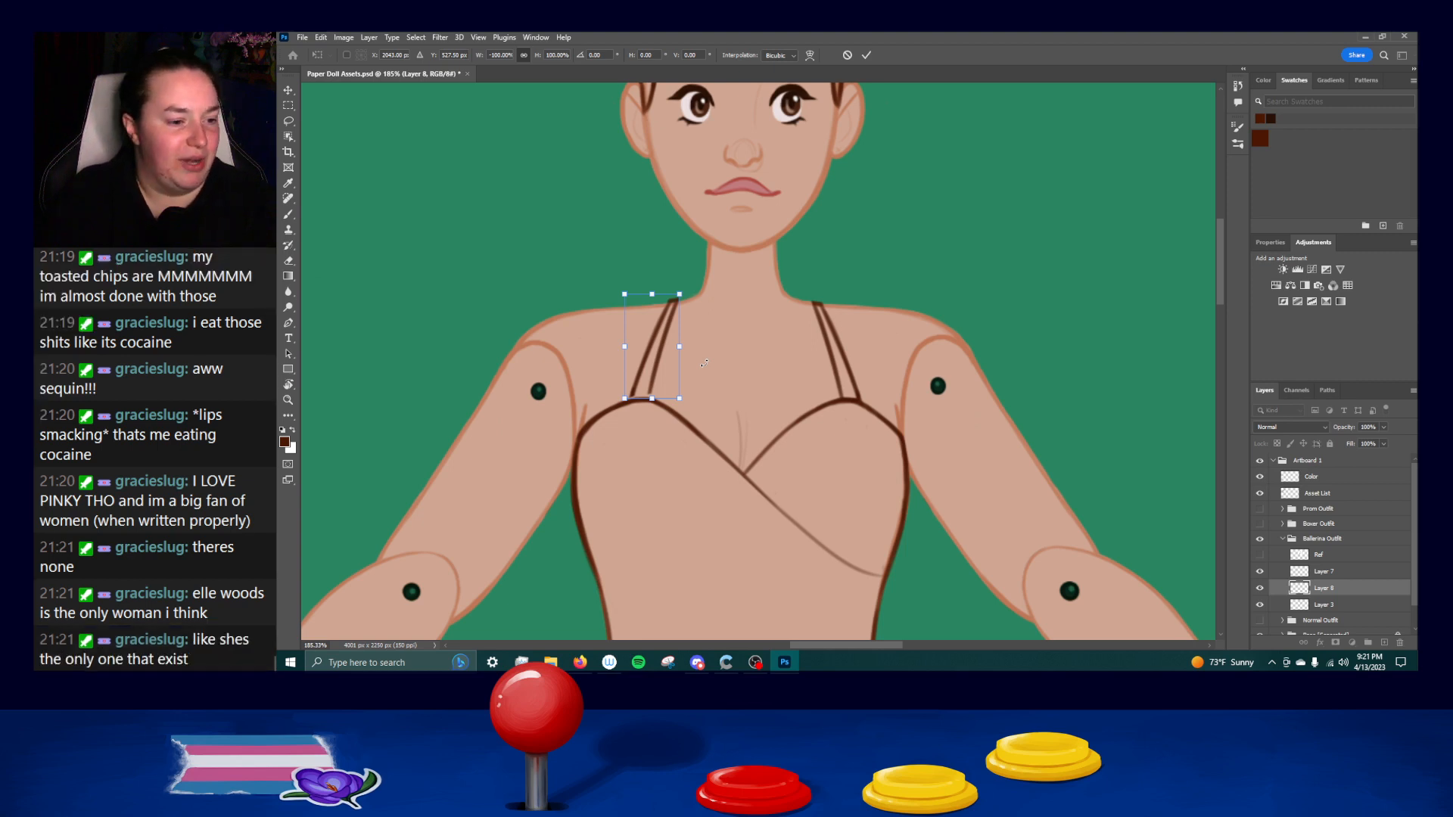
Nudge the flipped strap down onto the left bust cup's edge and merge its layer down into the line art.
key(Down)
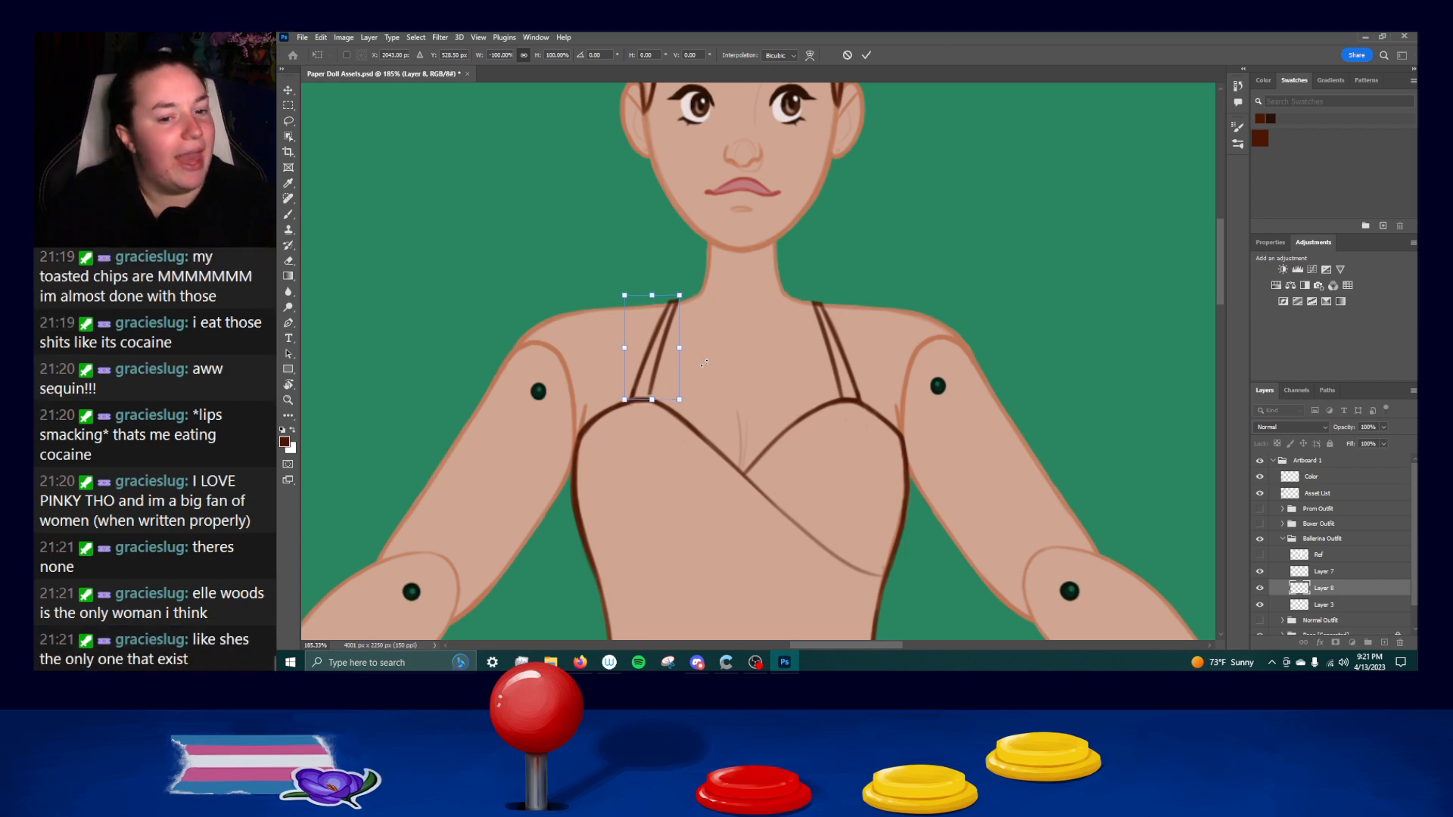
key(Down)
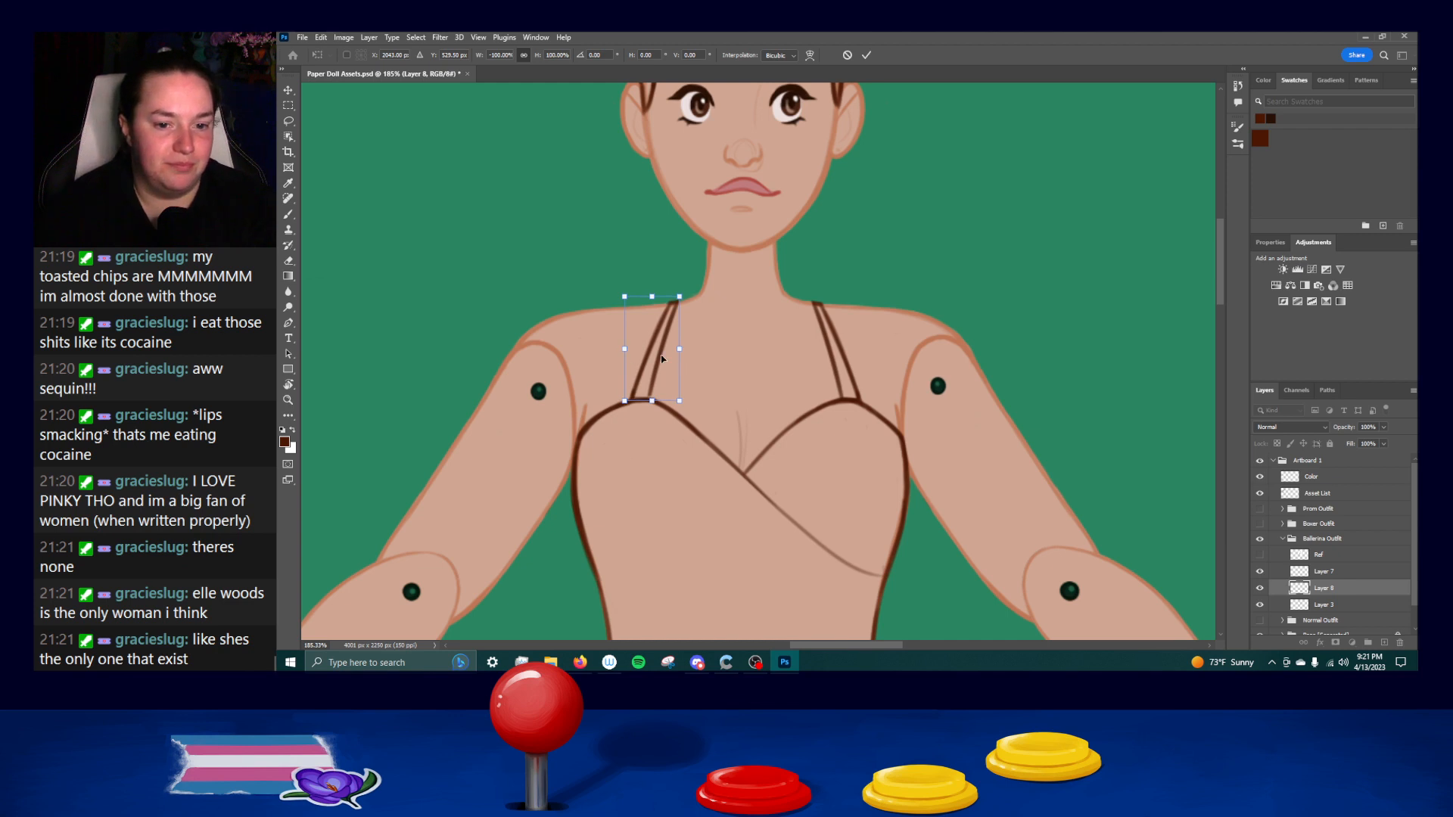
key(Down)
key(Down)
key(Up)
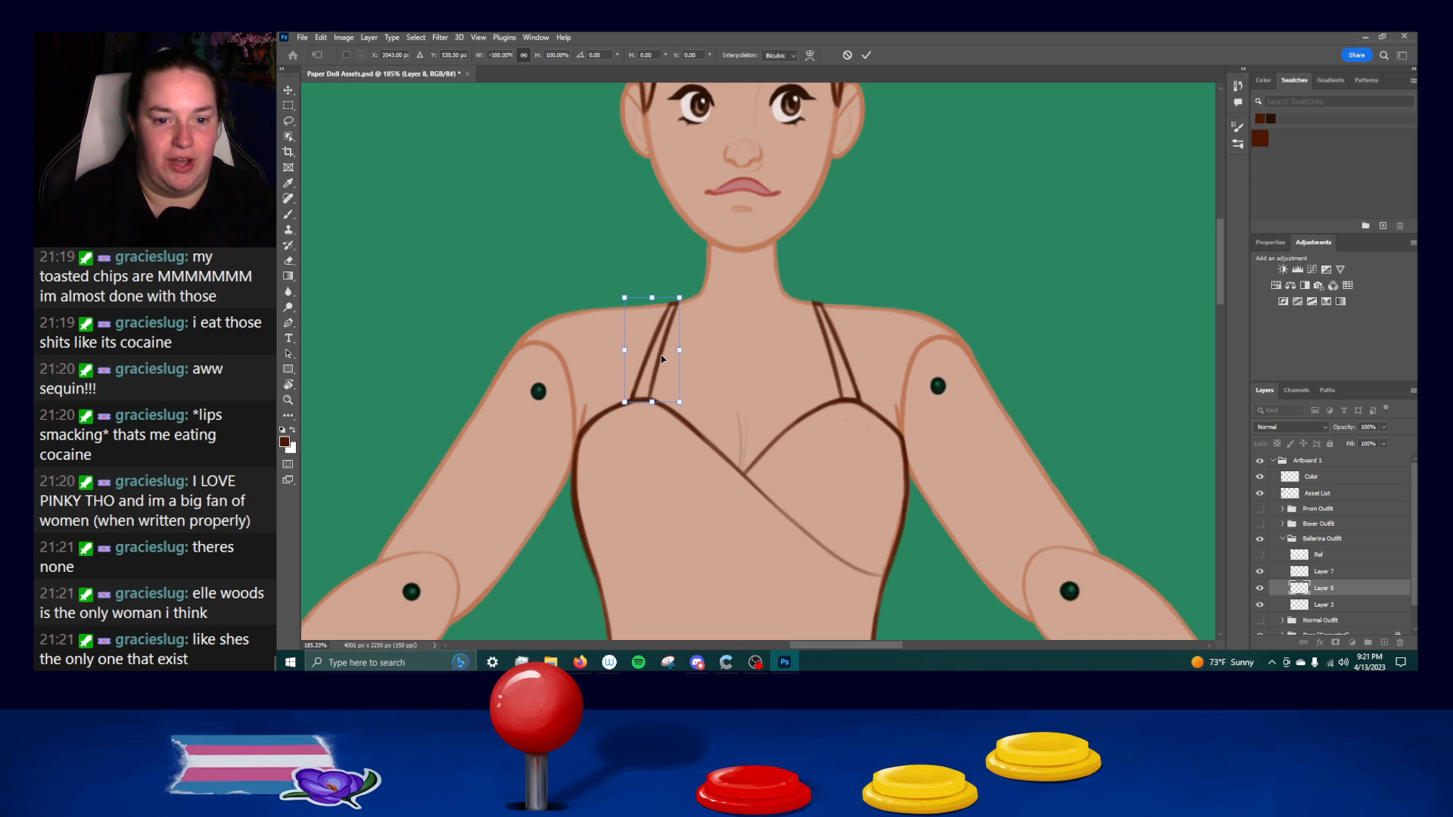
key(Return)
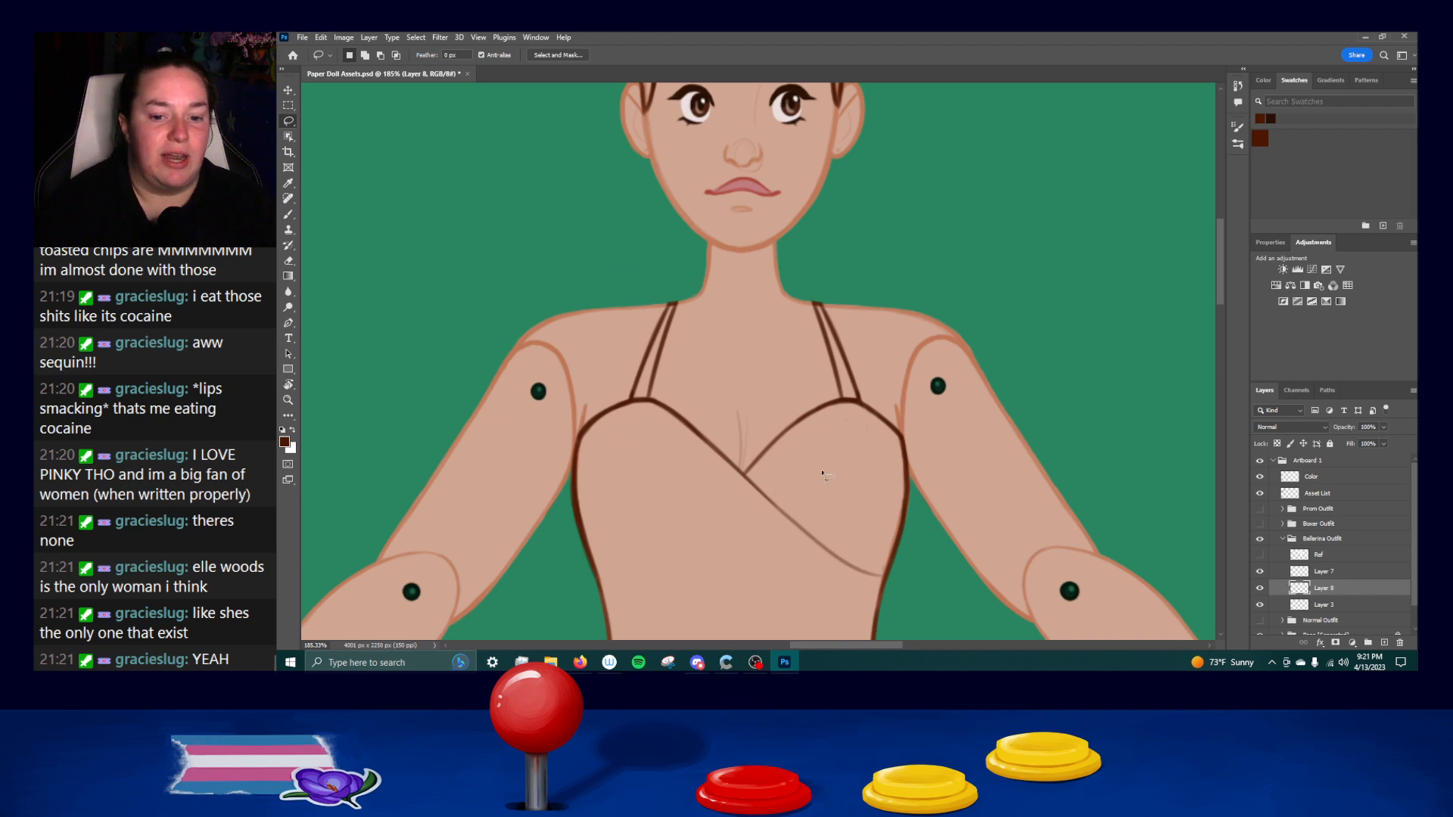
right_click(1324, 590)
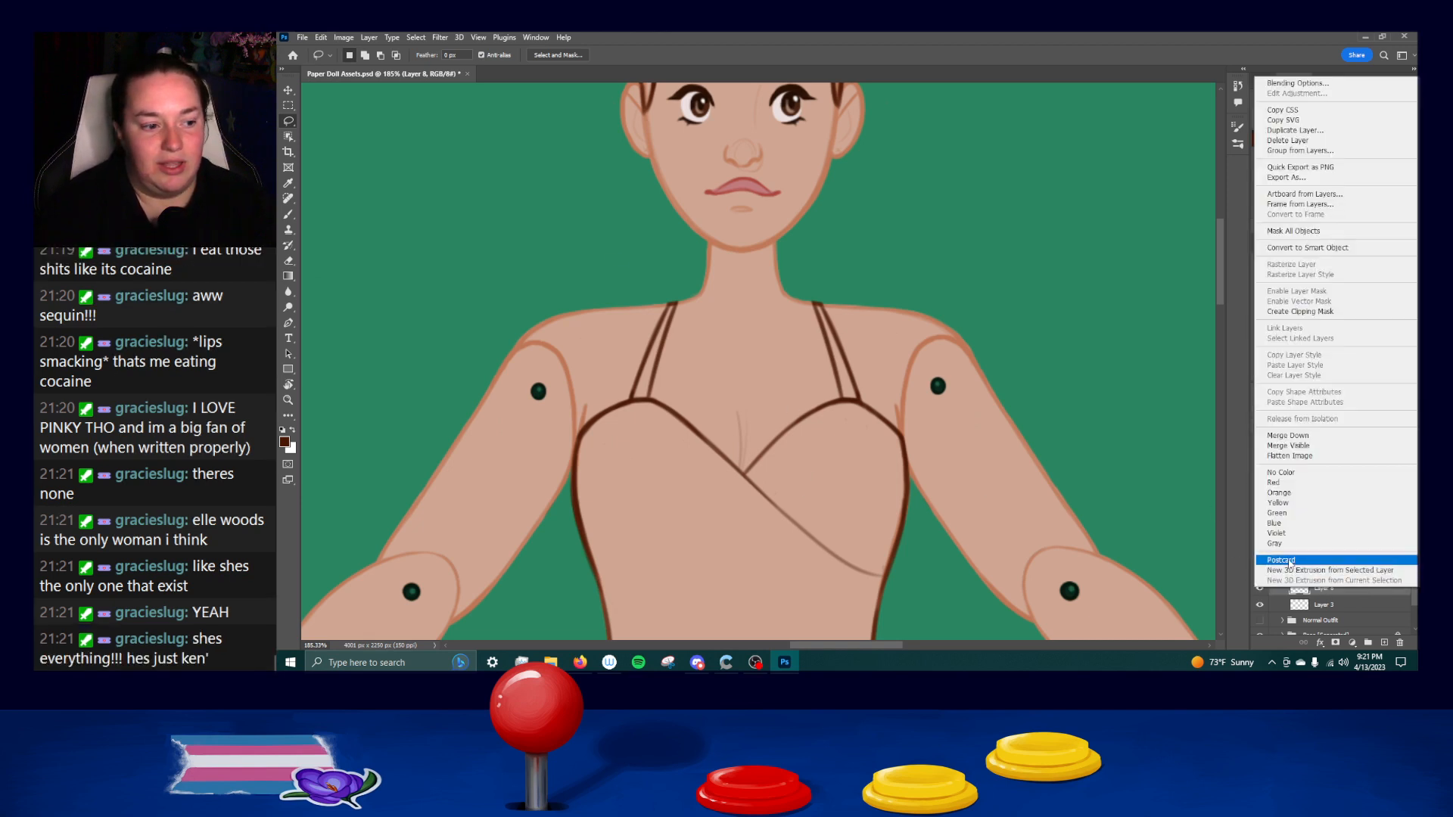
click(1288, 436)
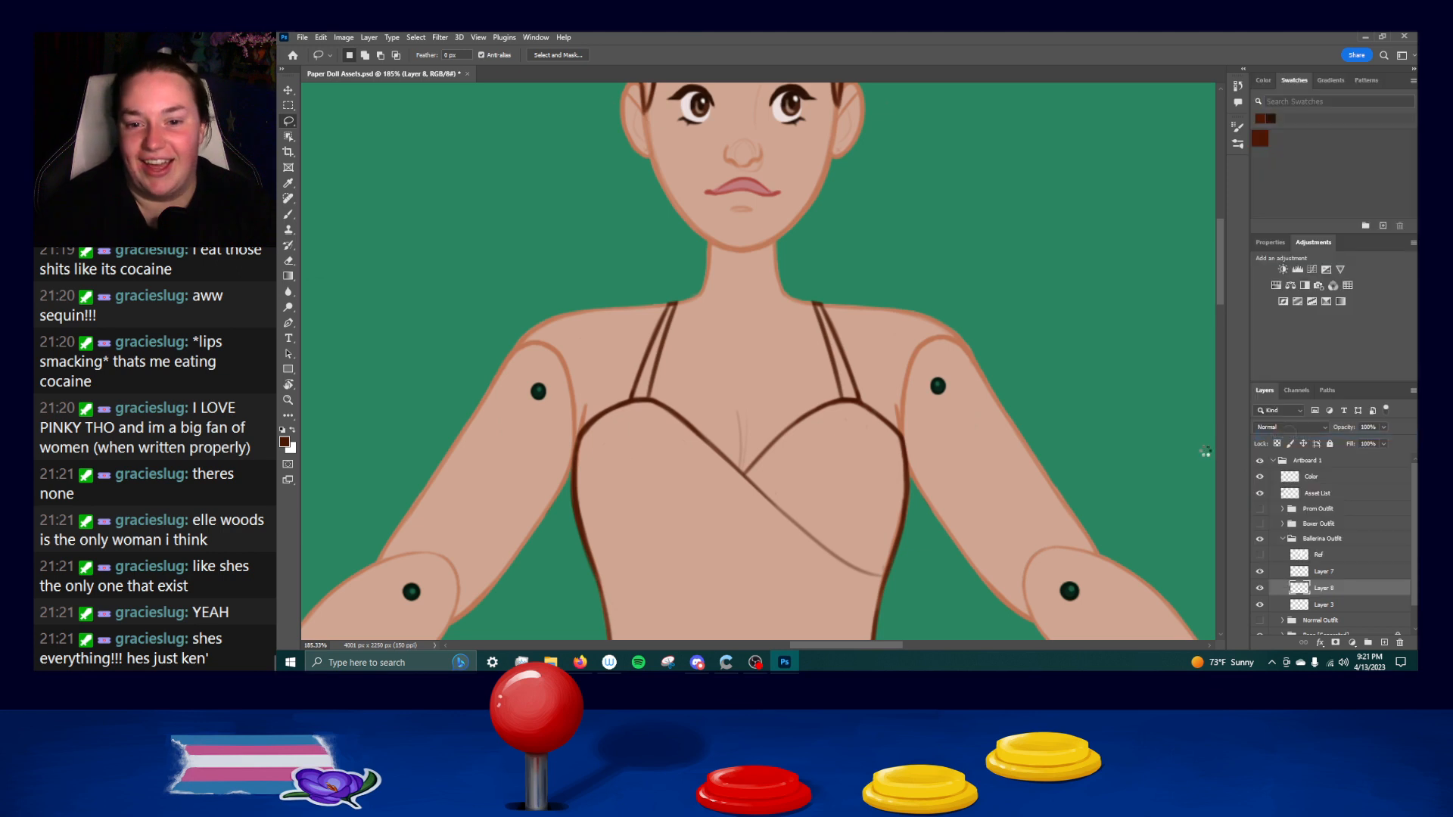
Lasso the right strap with its bust cup's upper edge, nudge them slightly left, and deselect.
mouse_move(747, 475)
mouse_down()
mouse_move(787, 388)
mouse_move(777, 285)
mouse_move(936, 380)
mouse_move(926, 449)
mouse_move(901, 436)
mouse_move(870, 467)
mouse_up()
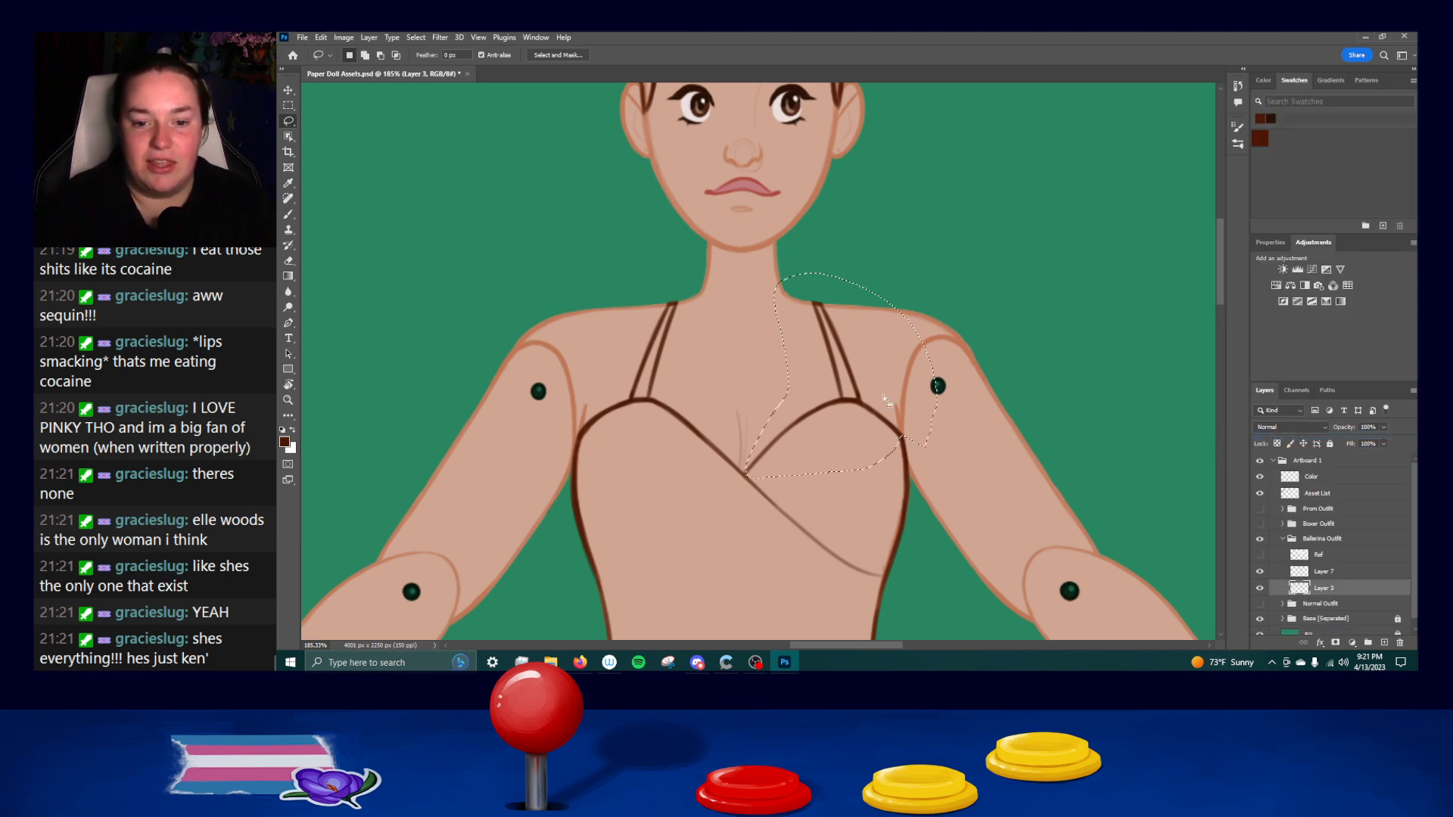
key(ctrl+Left)
key(ctrl+Left)
key(ctrl+Left)
key(ctrl+Left)
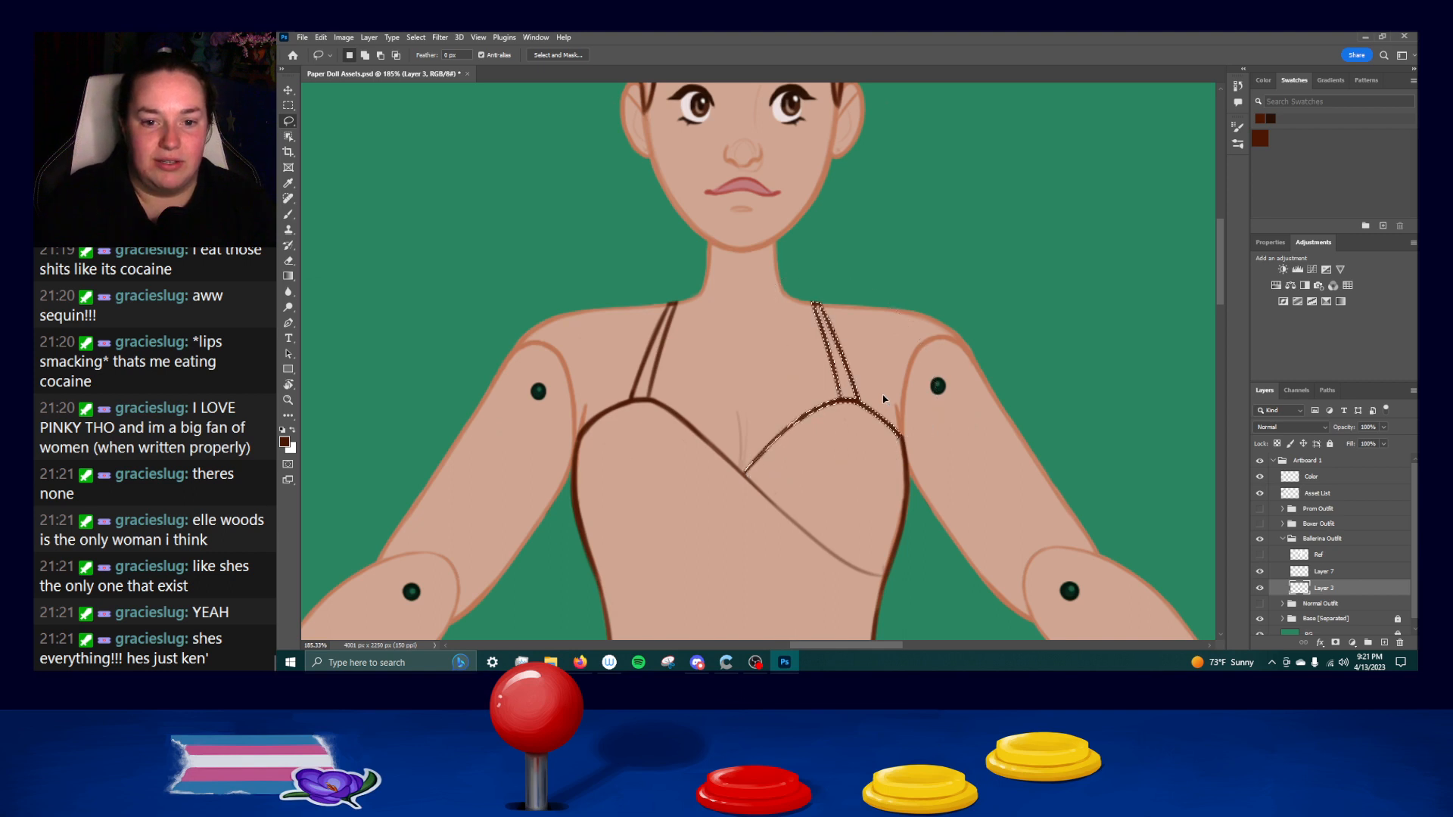
key(ctrl+Left)
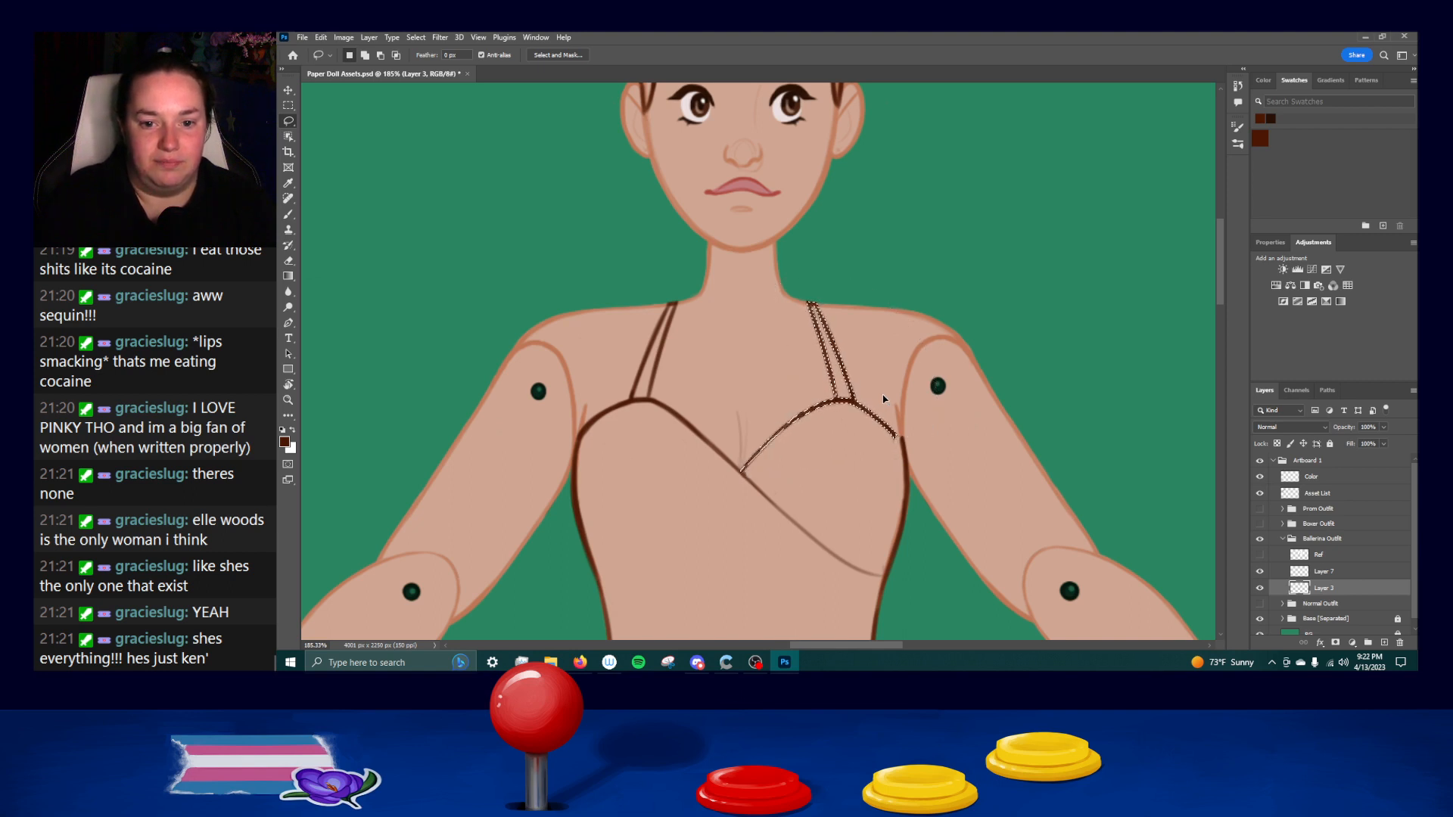
key(Return)
key(ctrl+d)
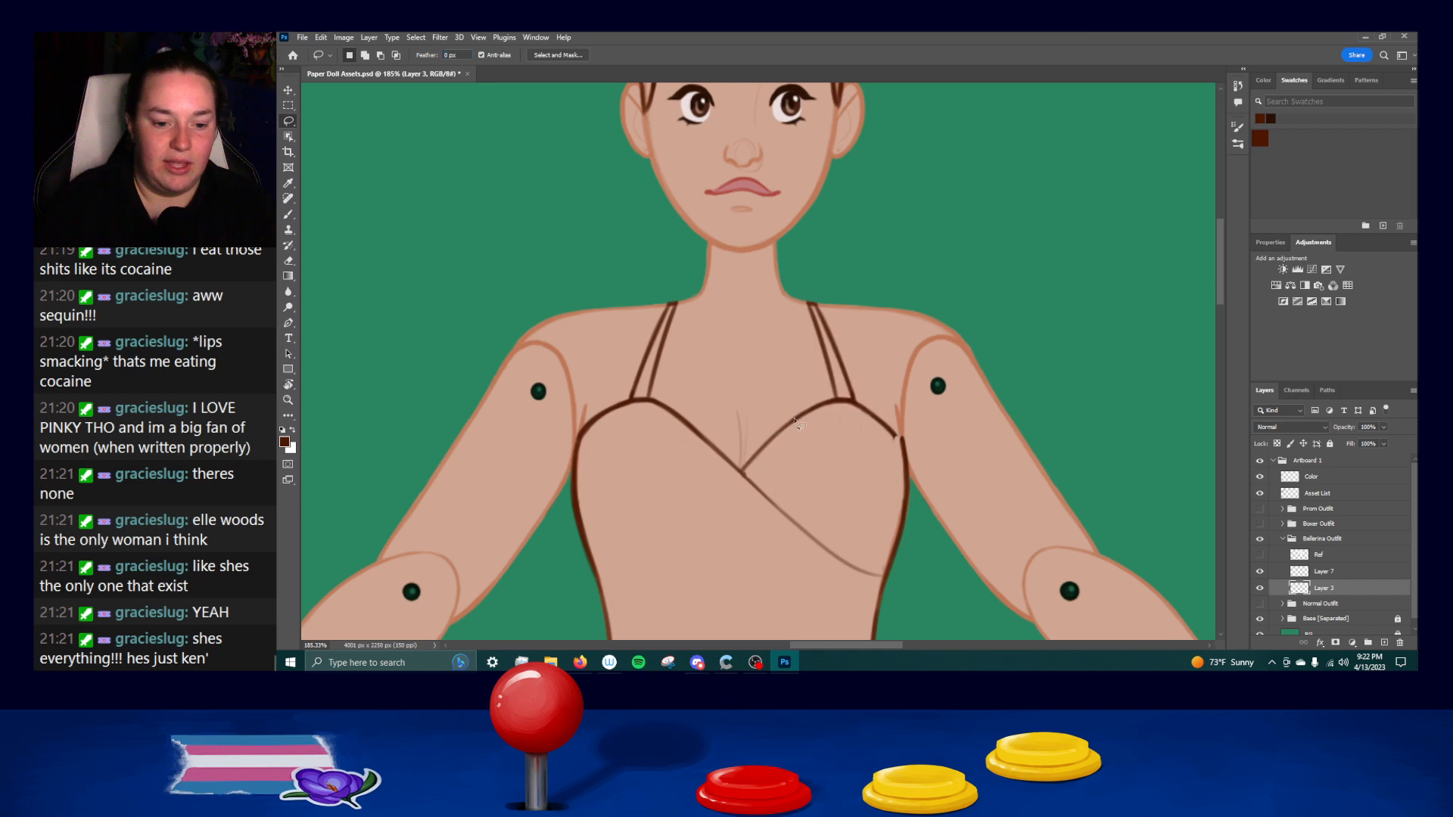
Darken the diagonal bust line at the center crossing and save the document.
key(b)
drag(738, 471, 782, 509)
key(ctrl+z)
key(ctrl+z)
drag(732, 462, 773, 501)
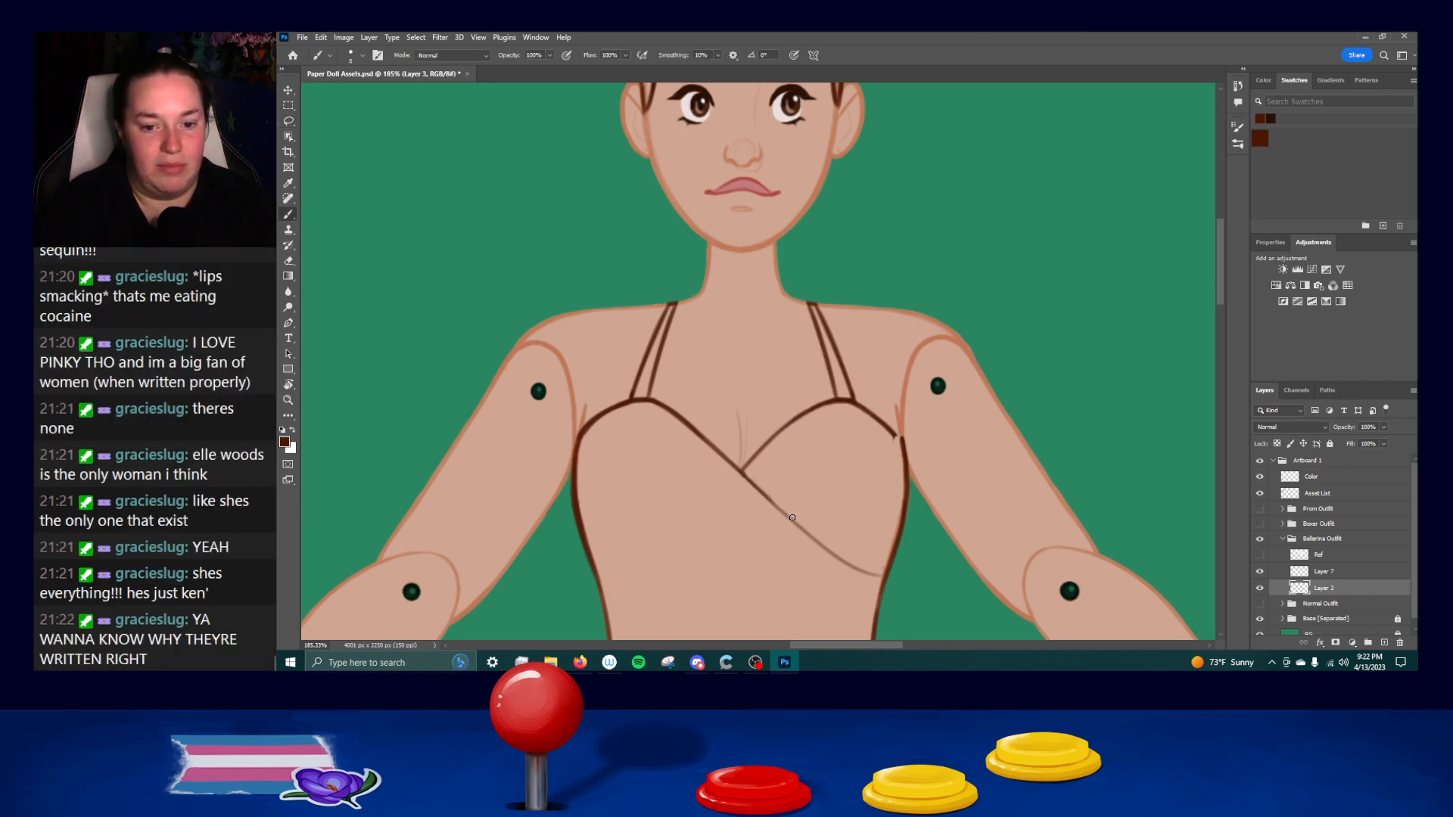
drag(890, 436, 906, 454)
key(ctrl+z)
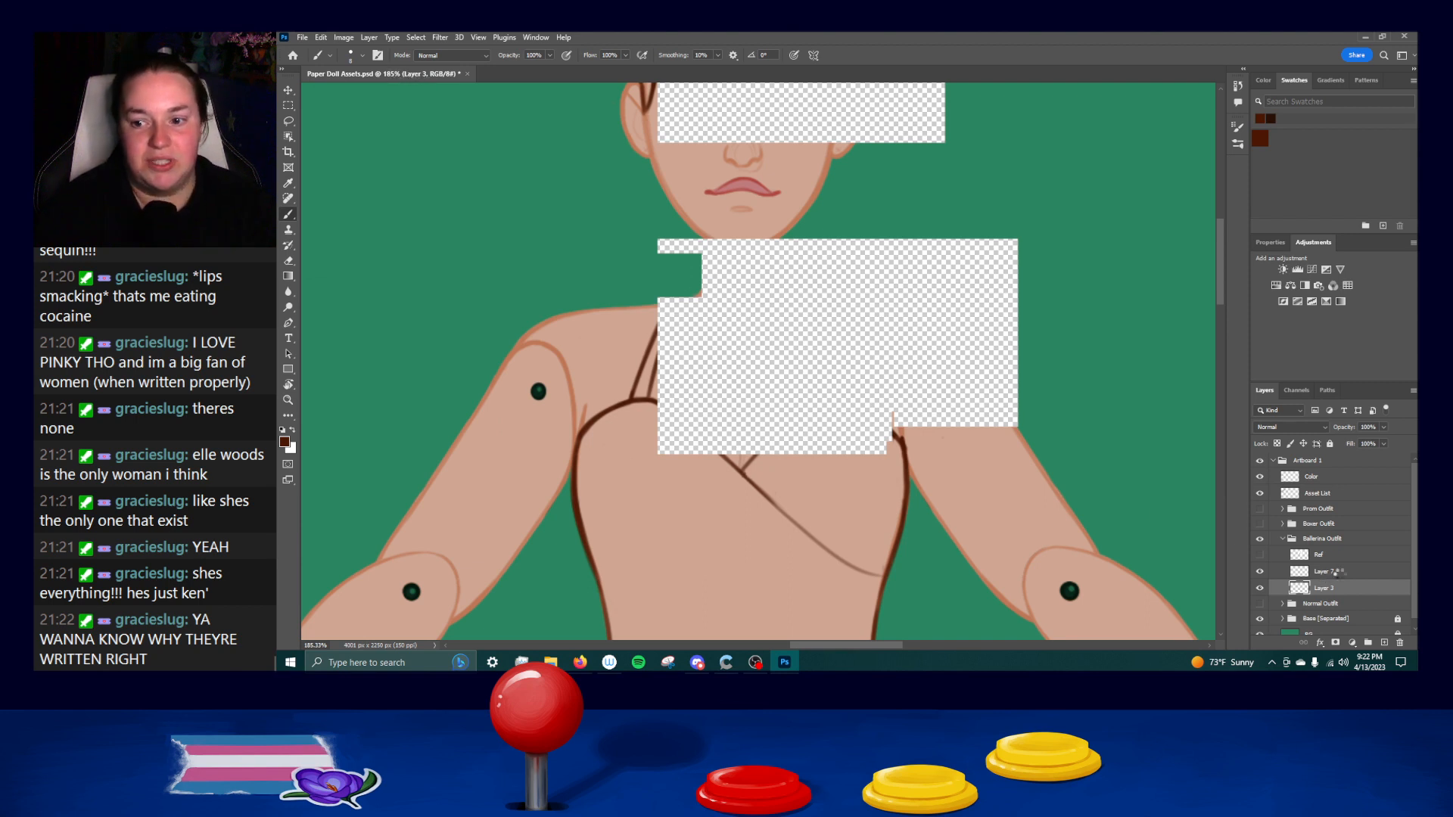
key(ctrl+s)
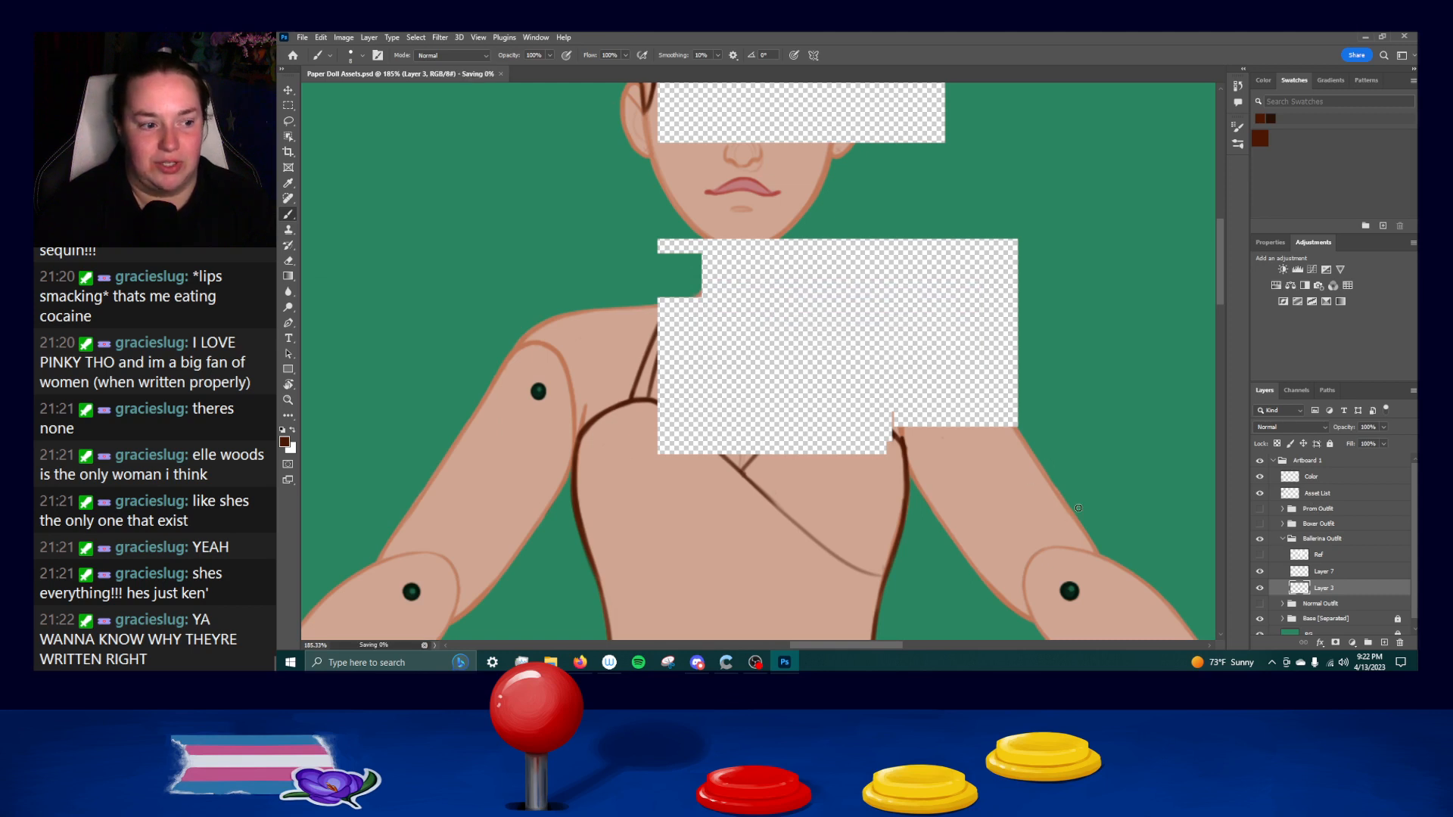